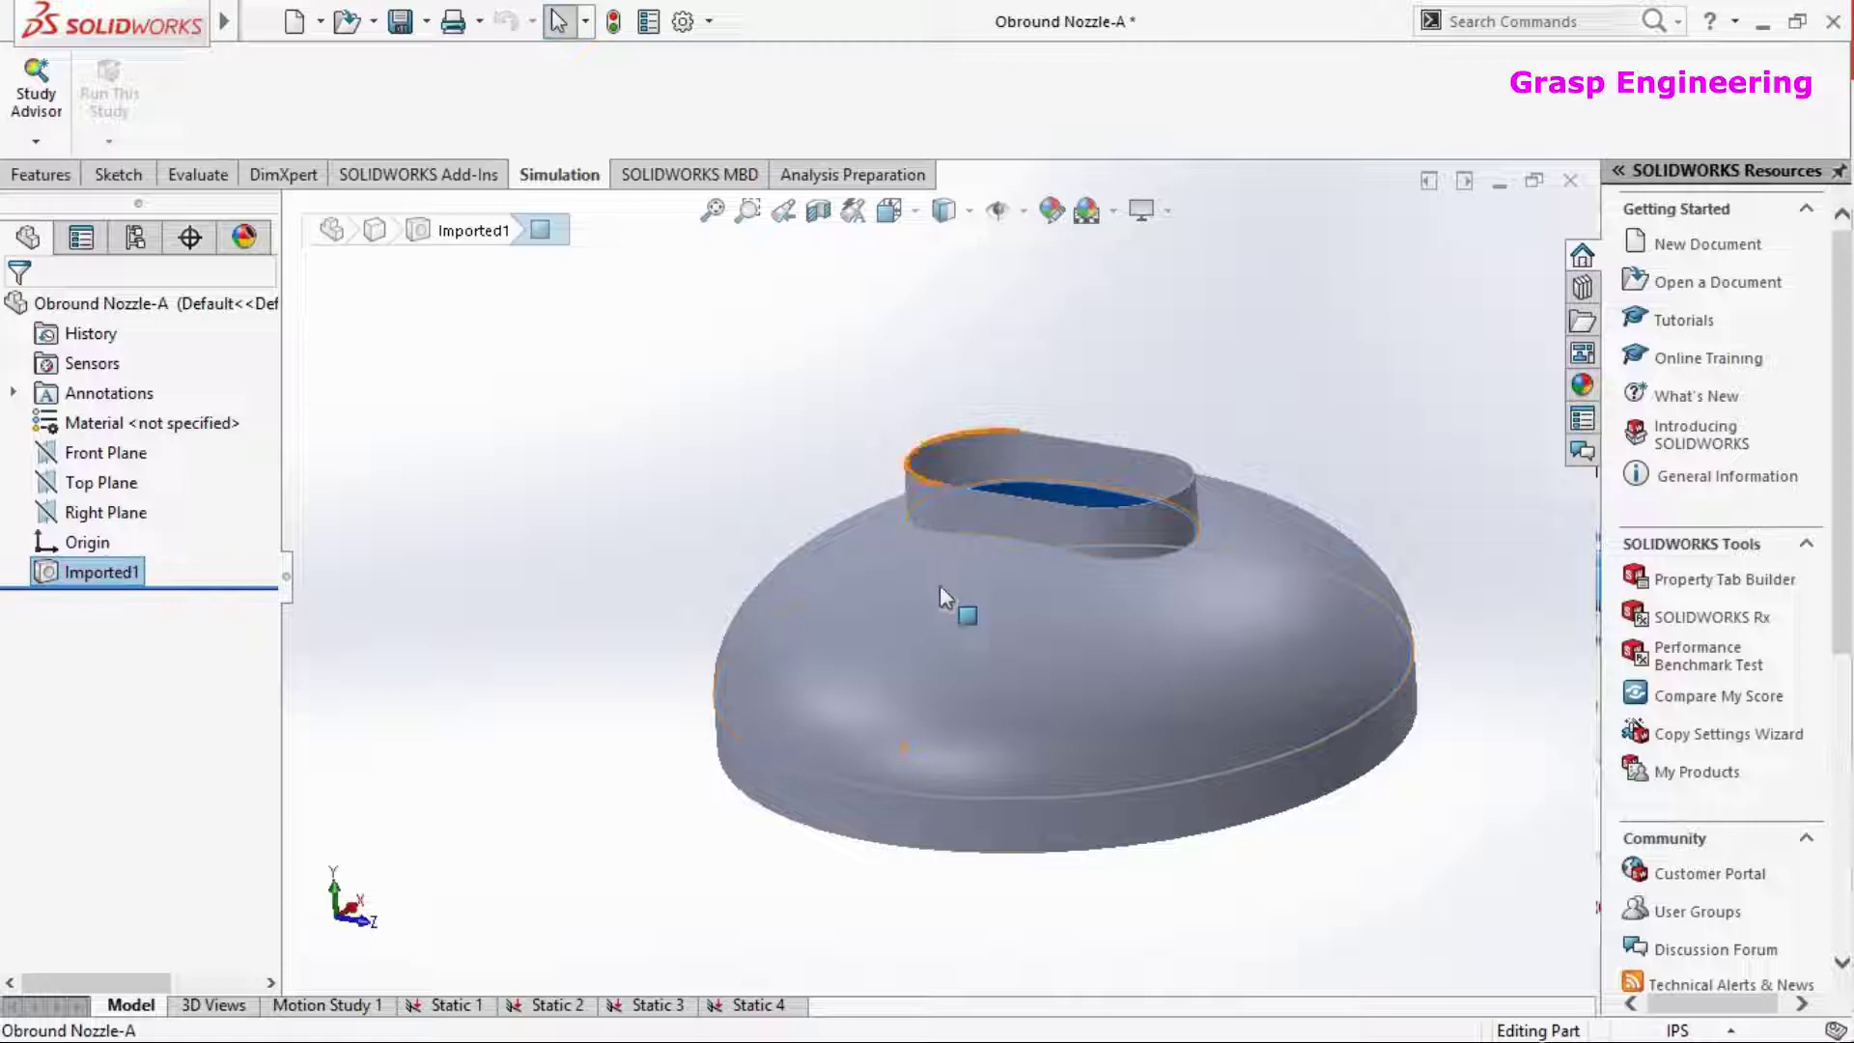
Examine the obround nozzle and its junction with the domed head from several angles
click(1086, 513)
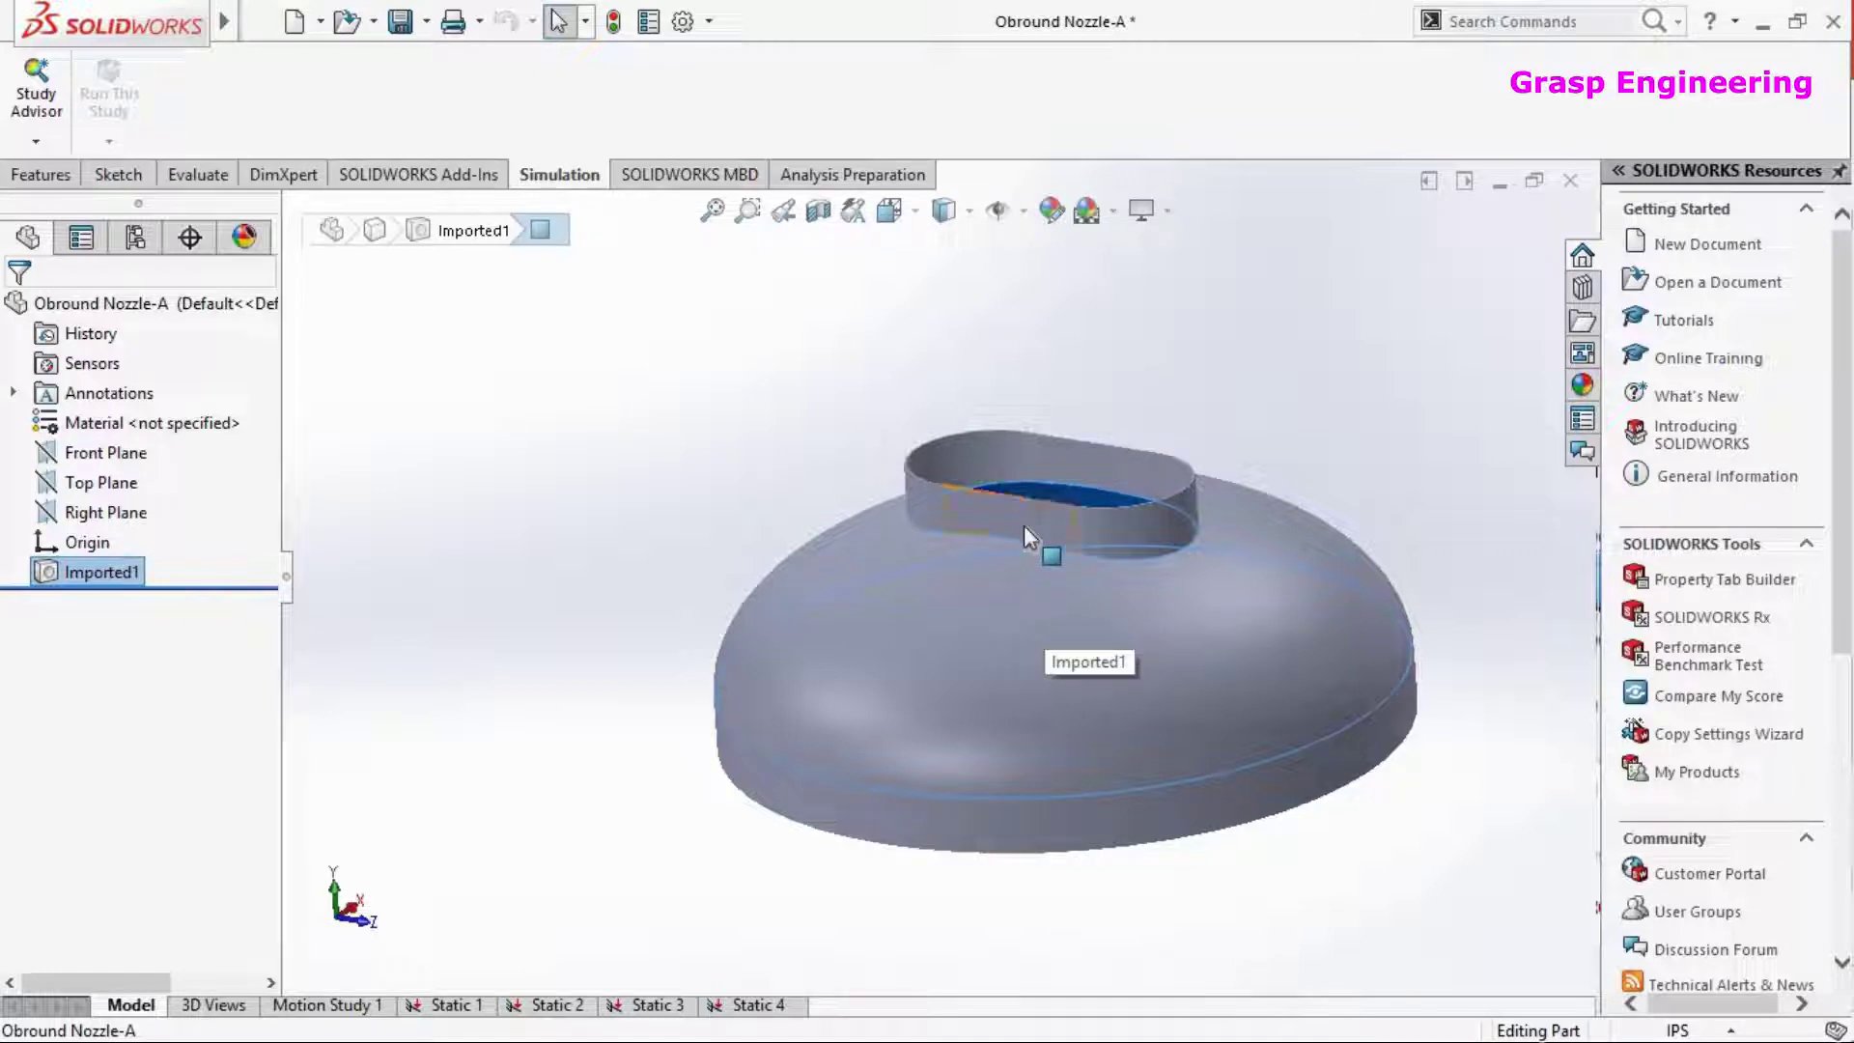
middle_drag(1212, 621, 1097, 736)
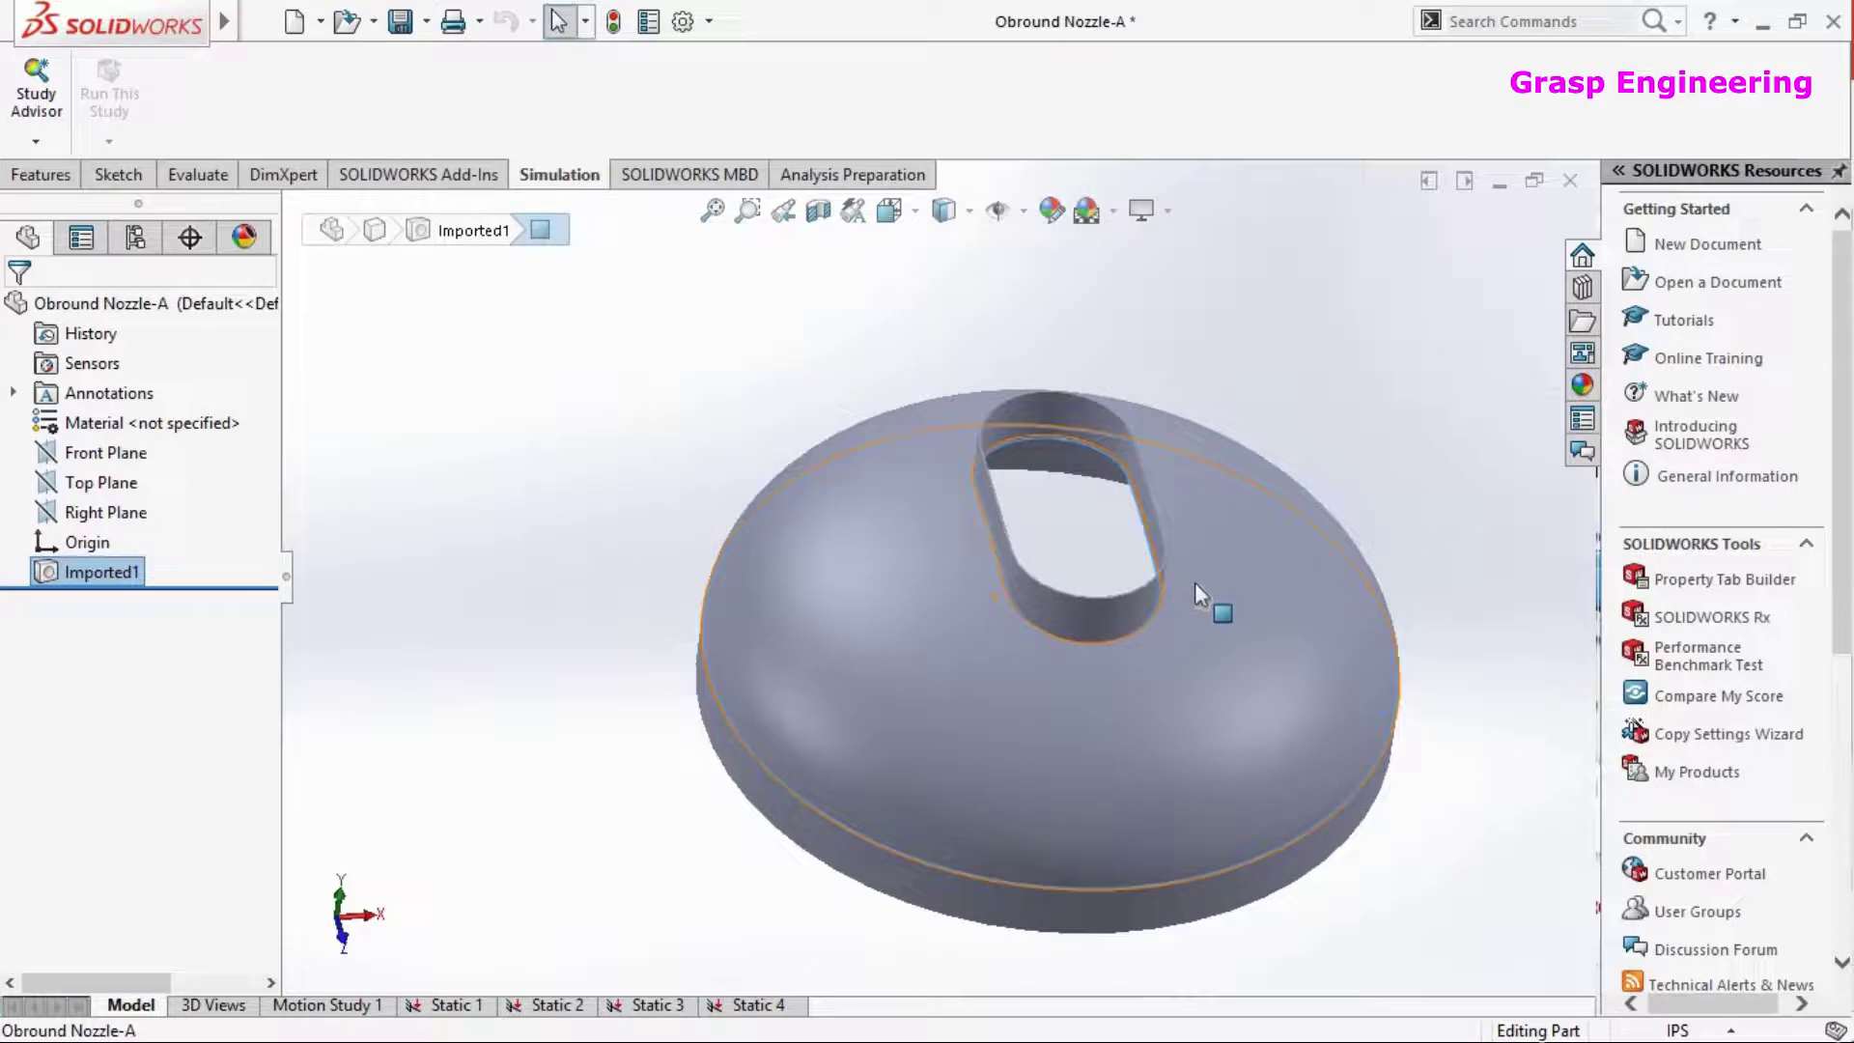
scroll(1189, 586, down, 3)
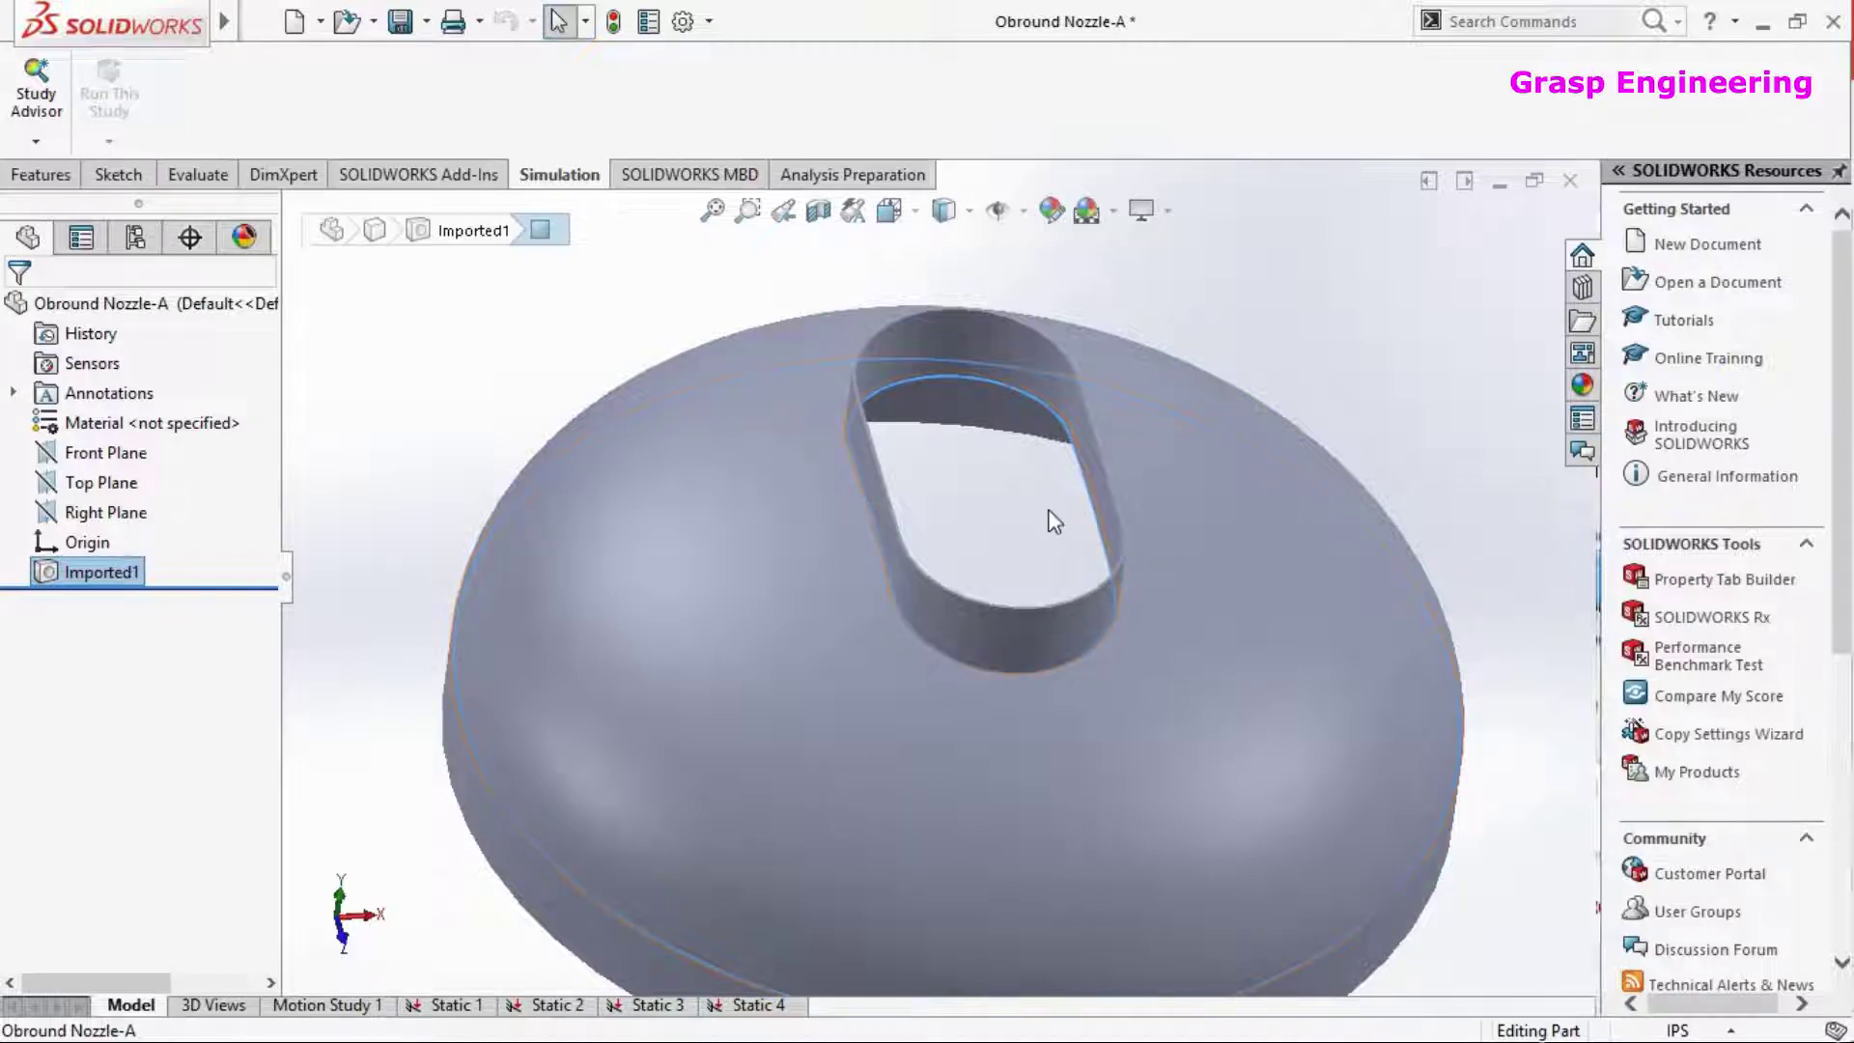
scroll(1055, 521, down, 2)
scroll(966, 538, up, 3)
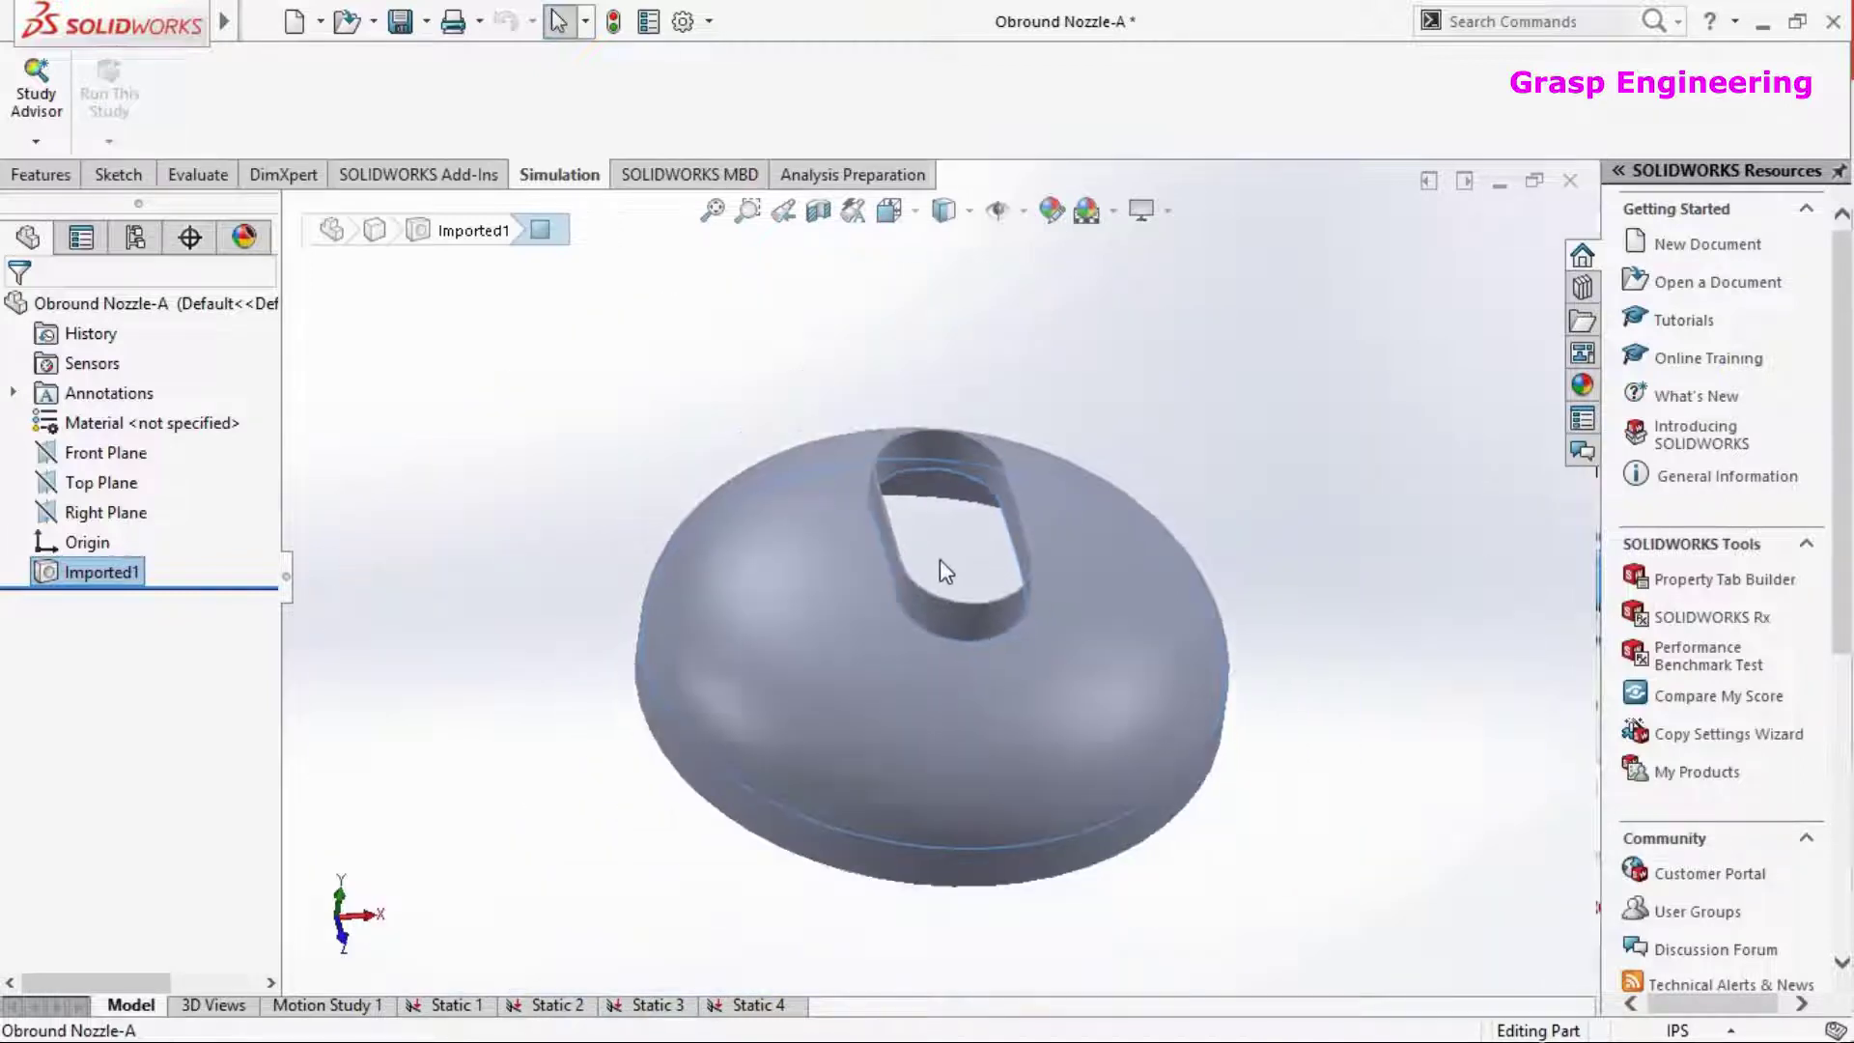
middle_drag(1063, 650, 963, 572)
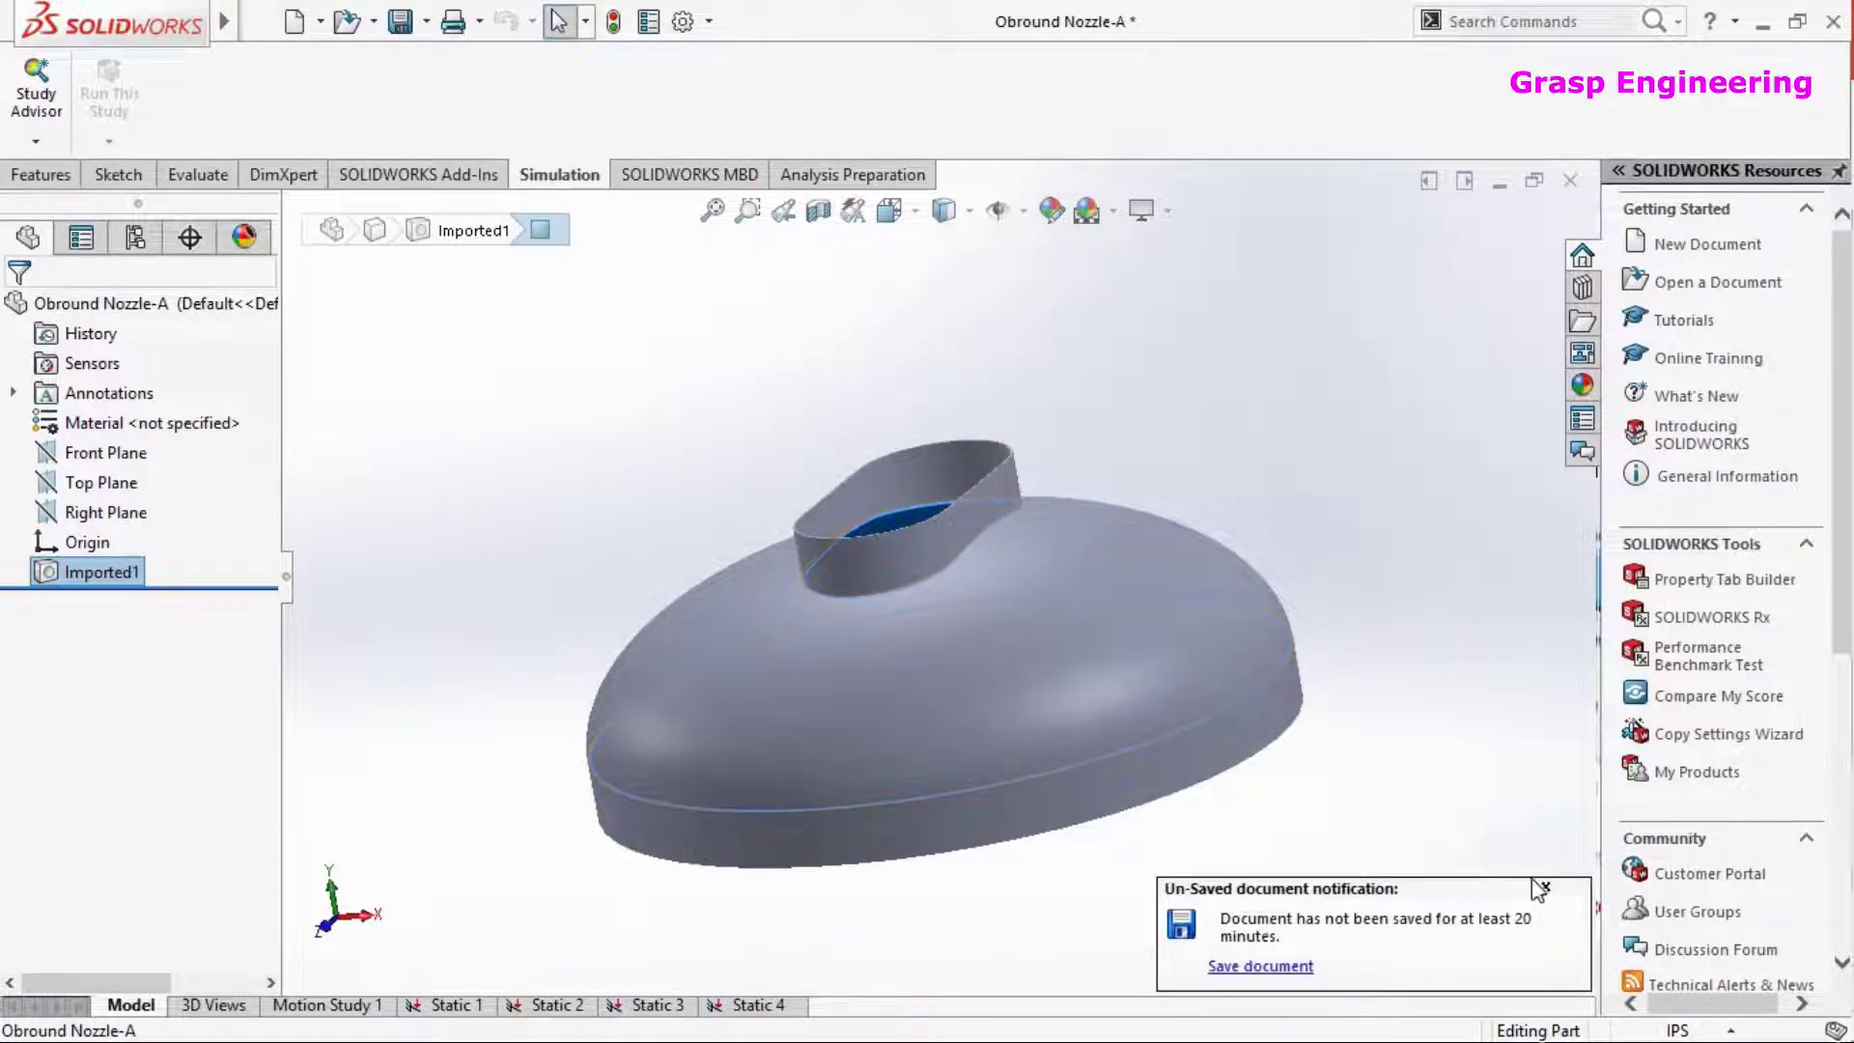
scroll(896, 568, down, 3)
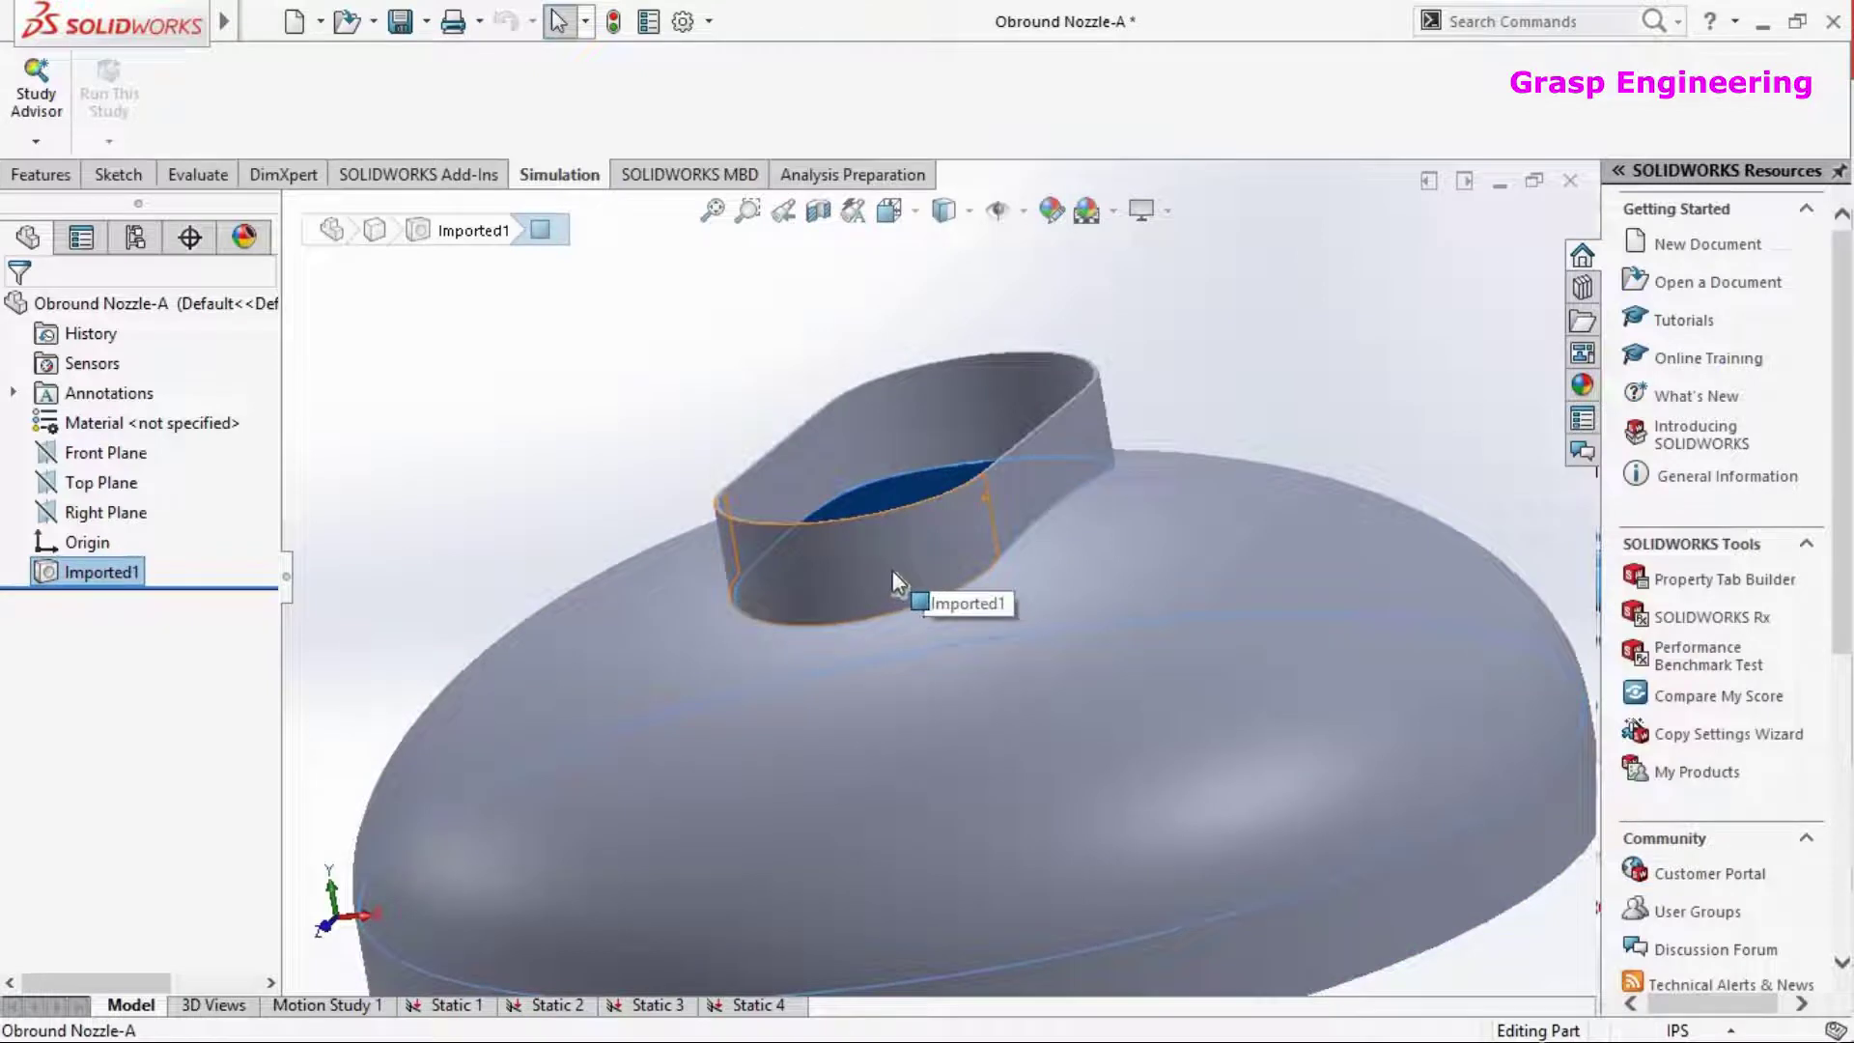
middle_drag(892, 570, 732, 744)
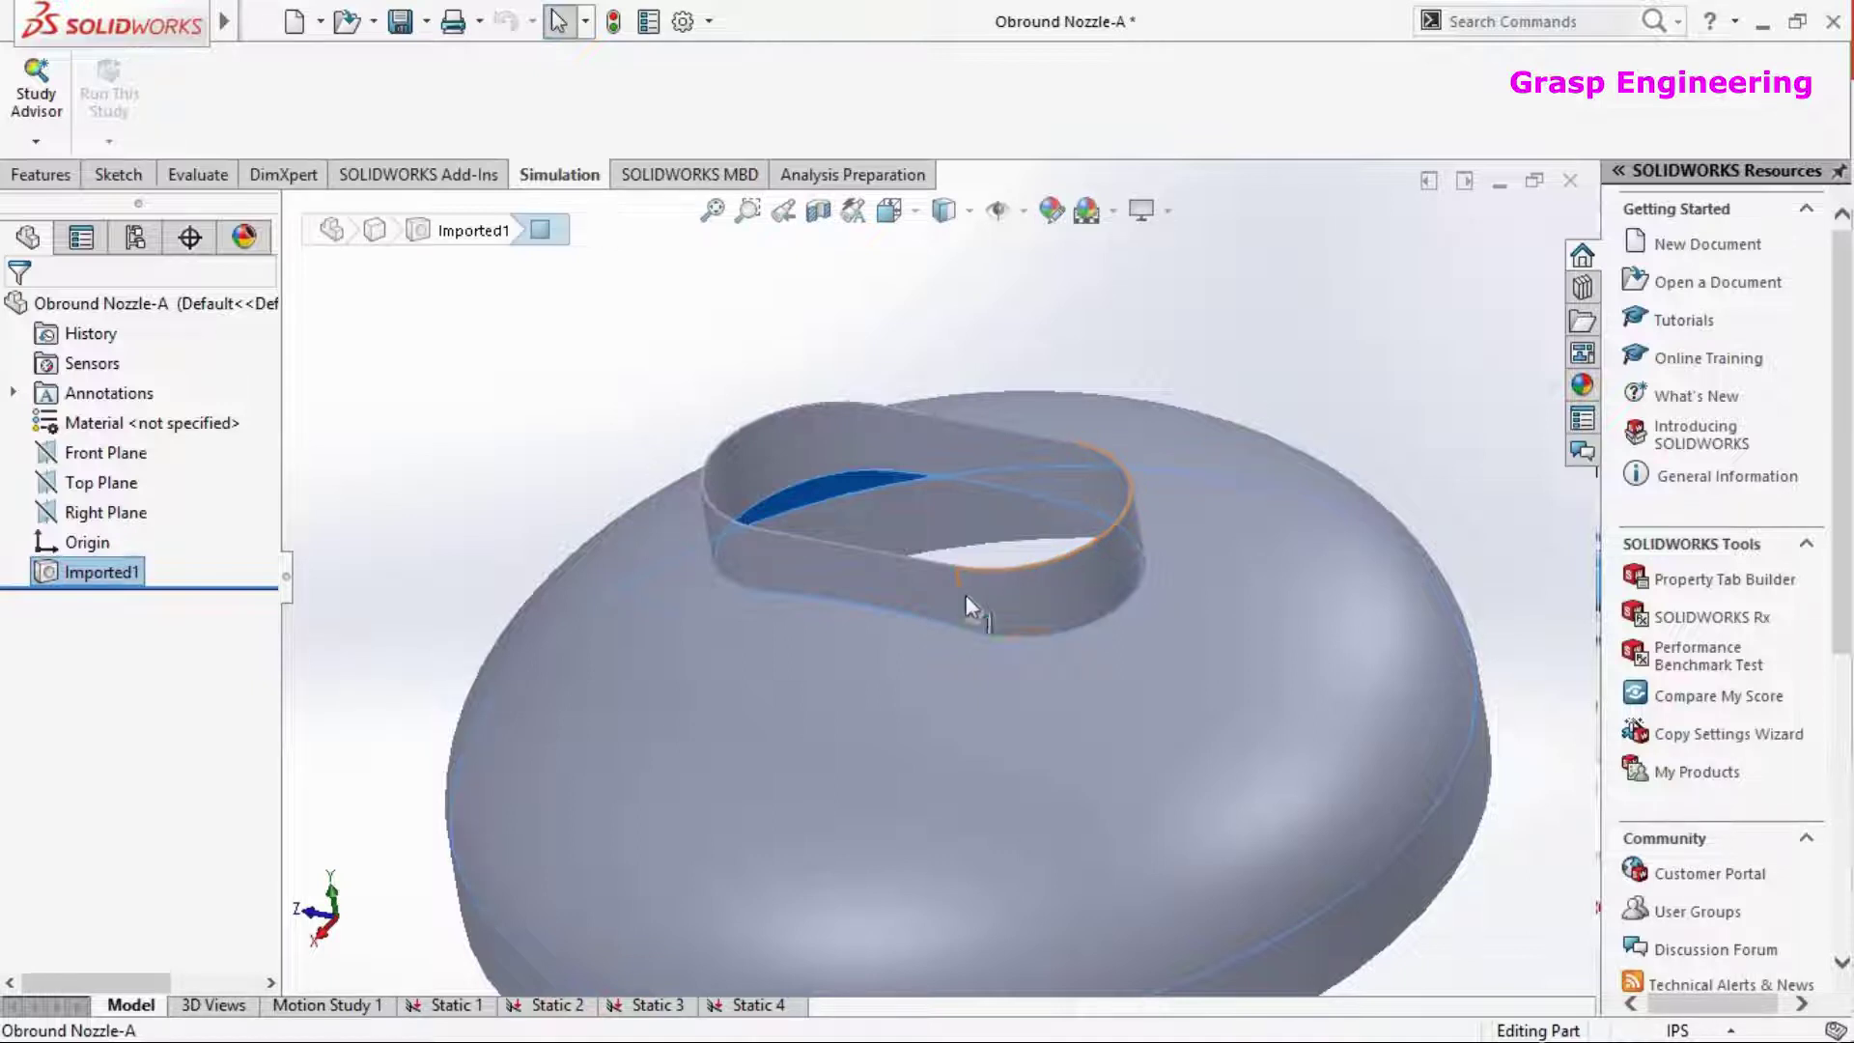
middle_drag(966, 608, 935, 498)
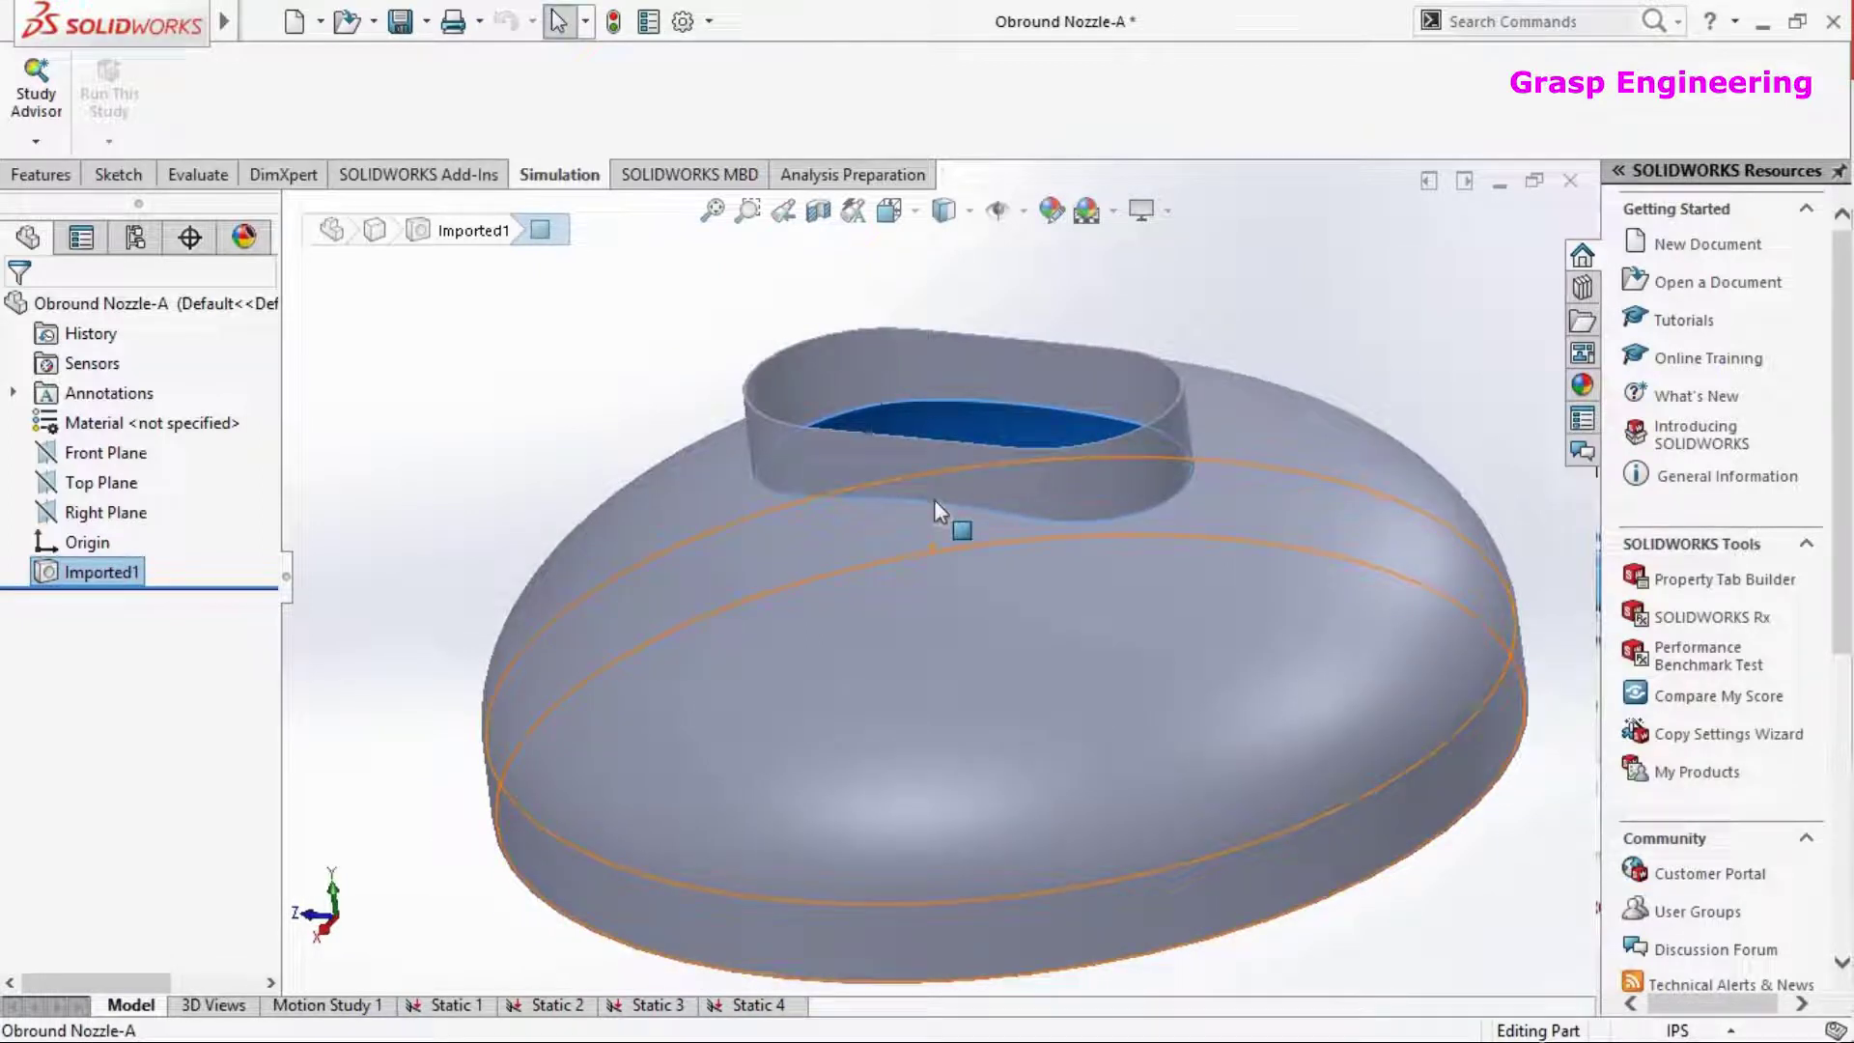
click(946, 462)
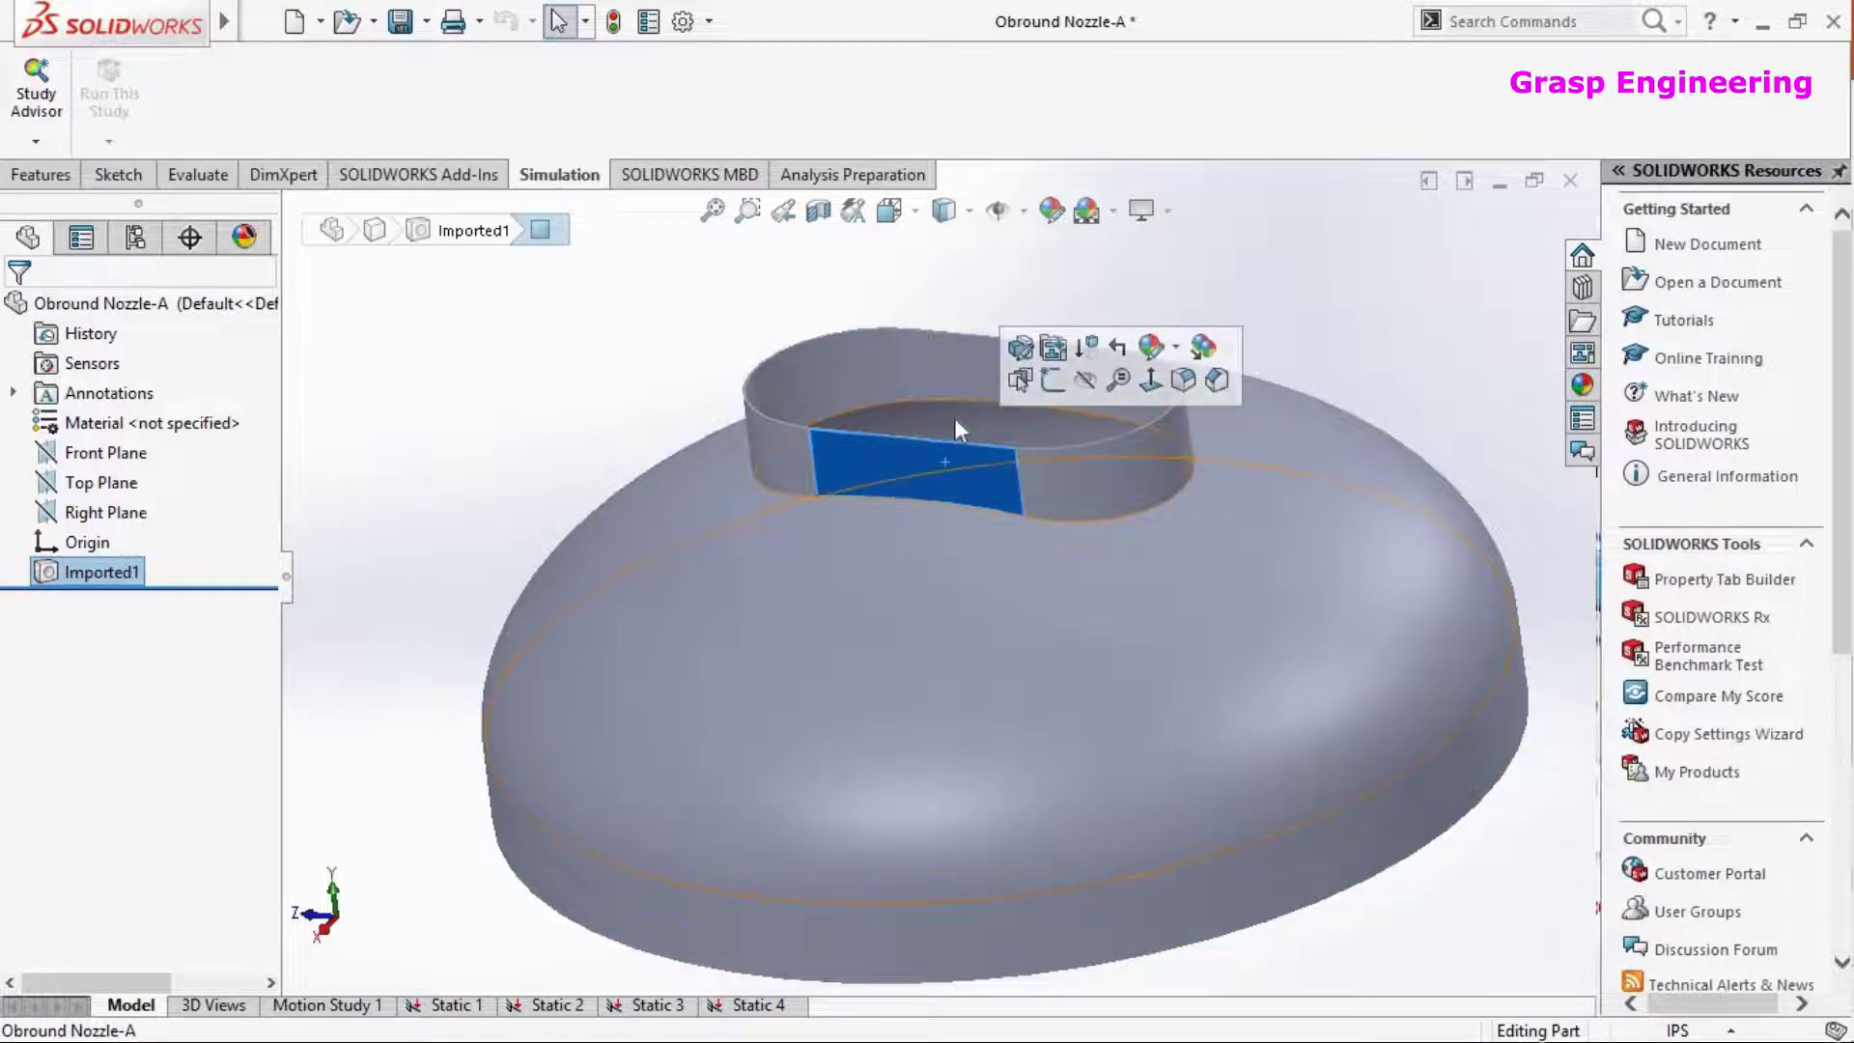
click(606, 466)
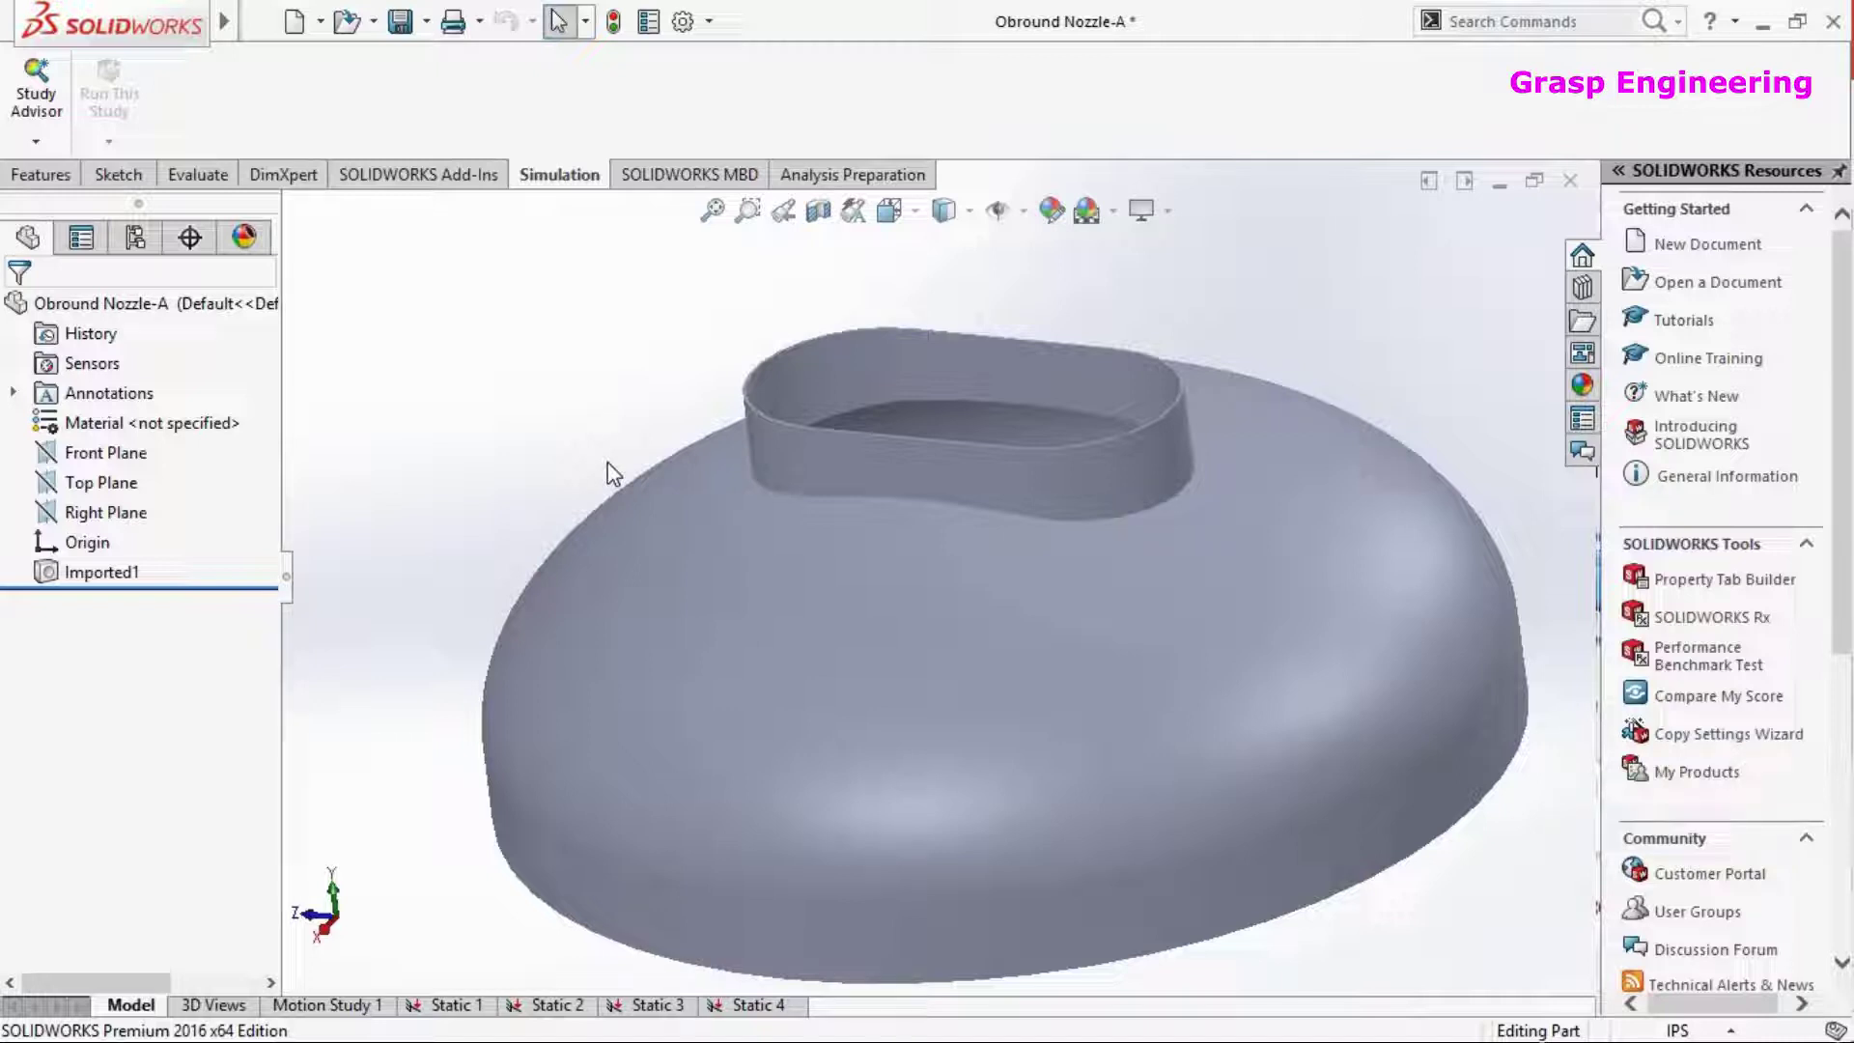
scroll(969, 501, down, 3)
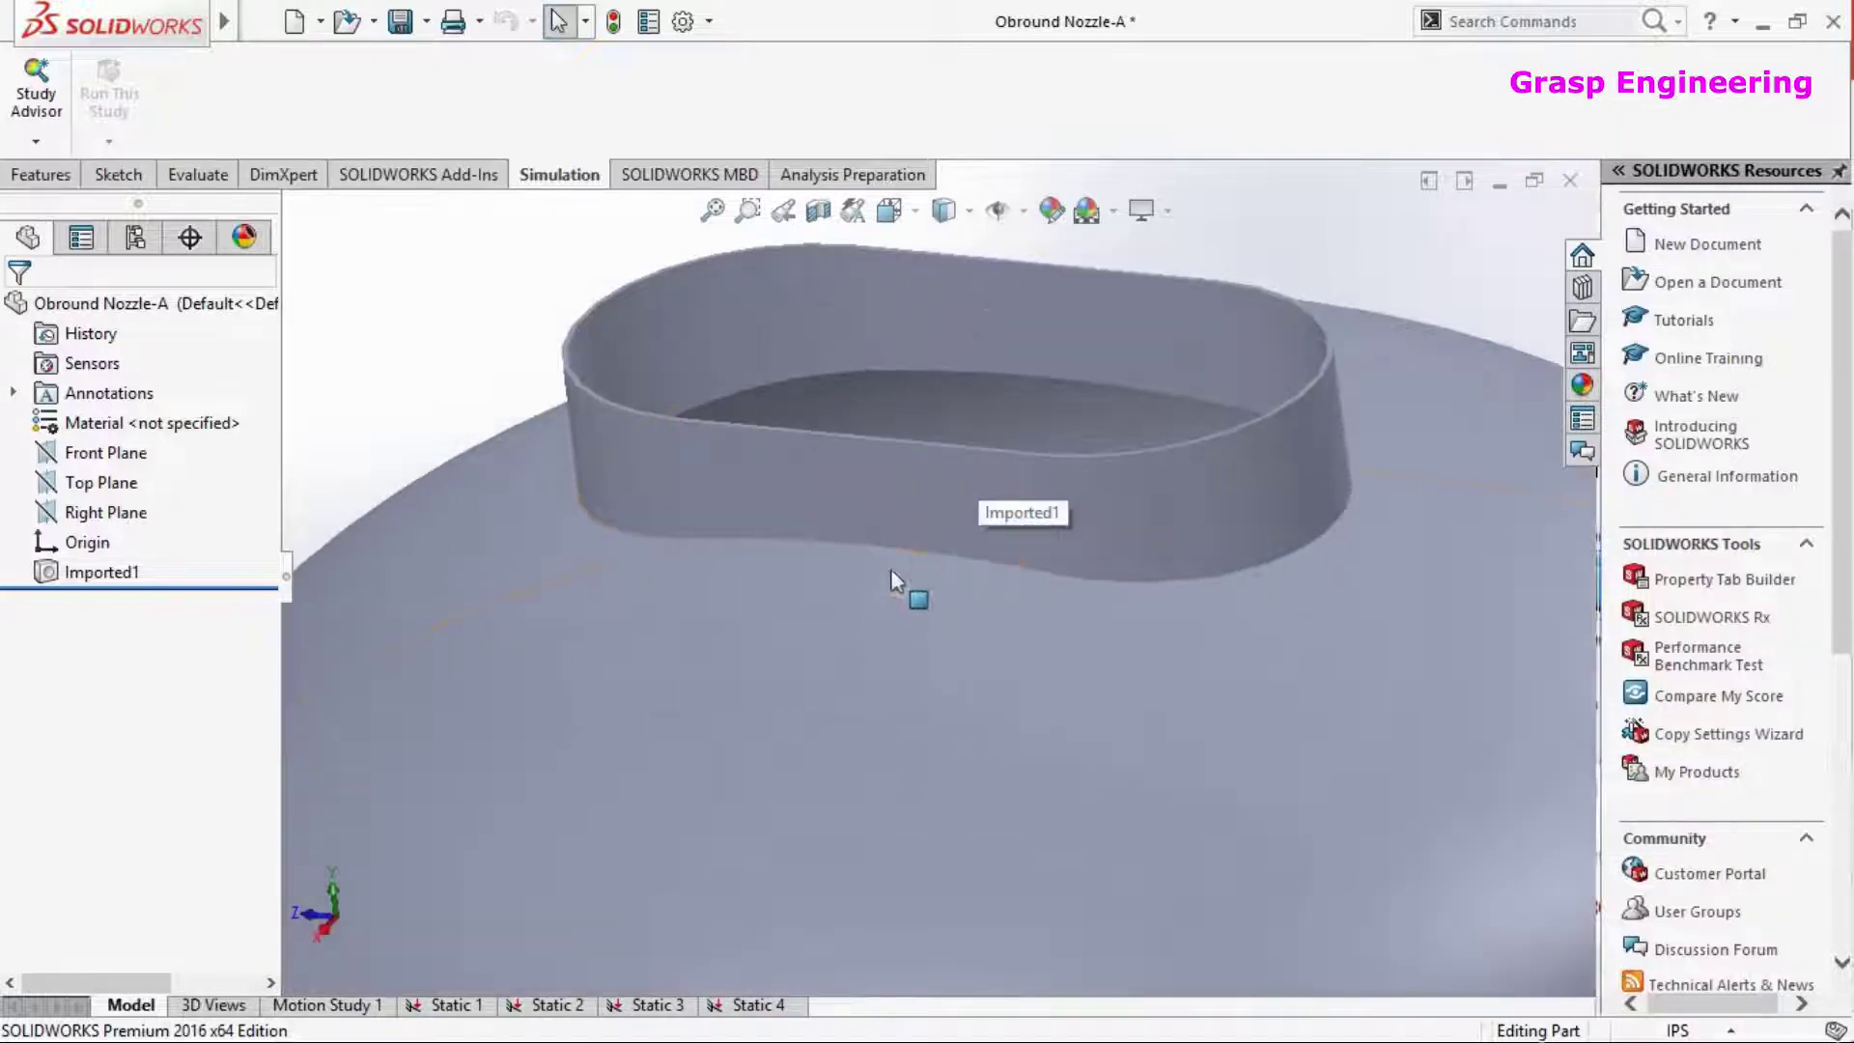
scroll(871, 483, up, 5)
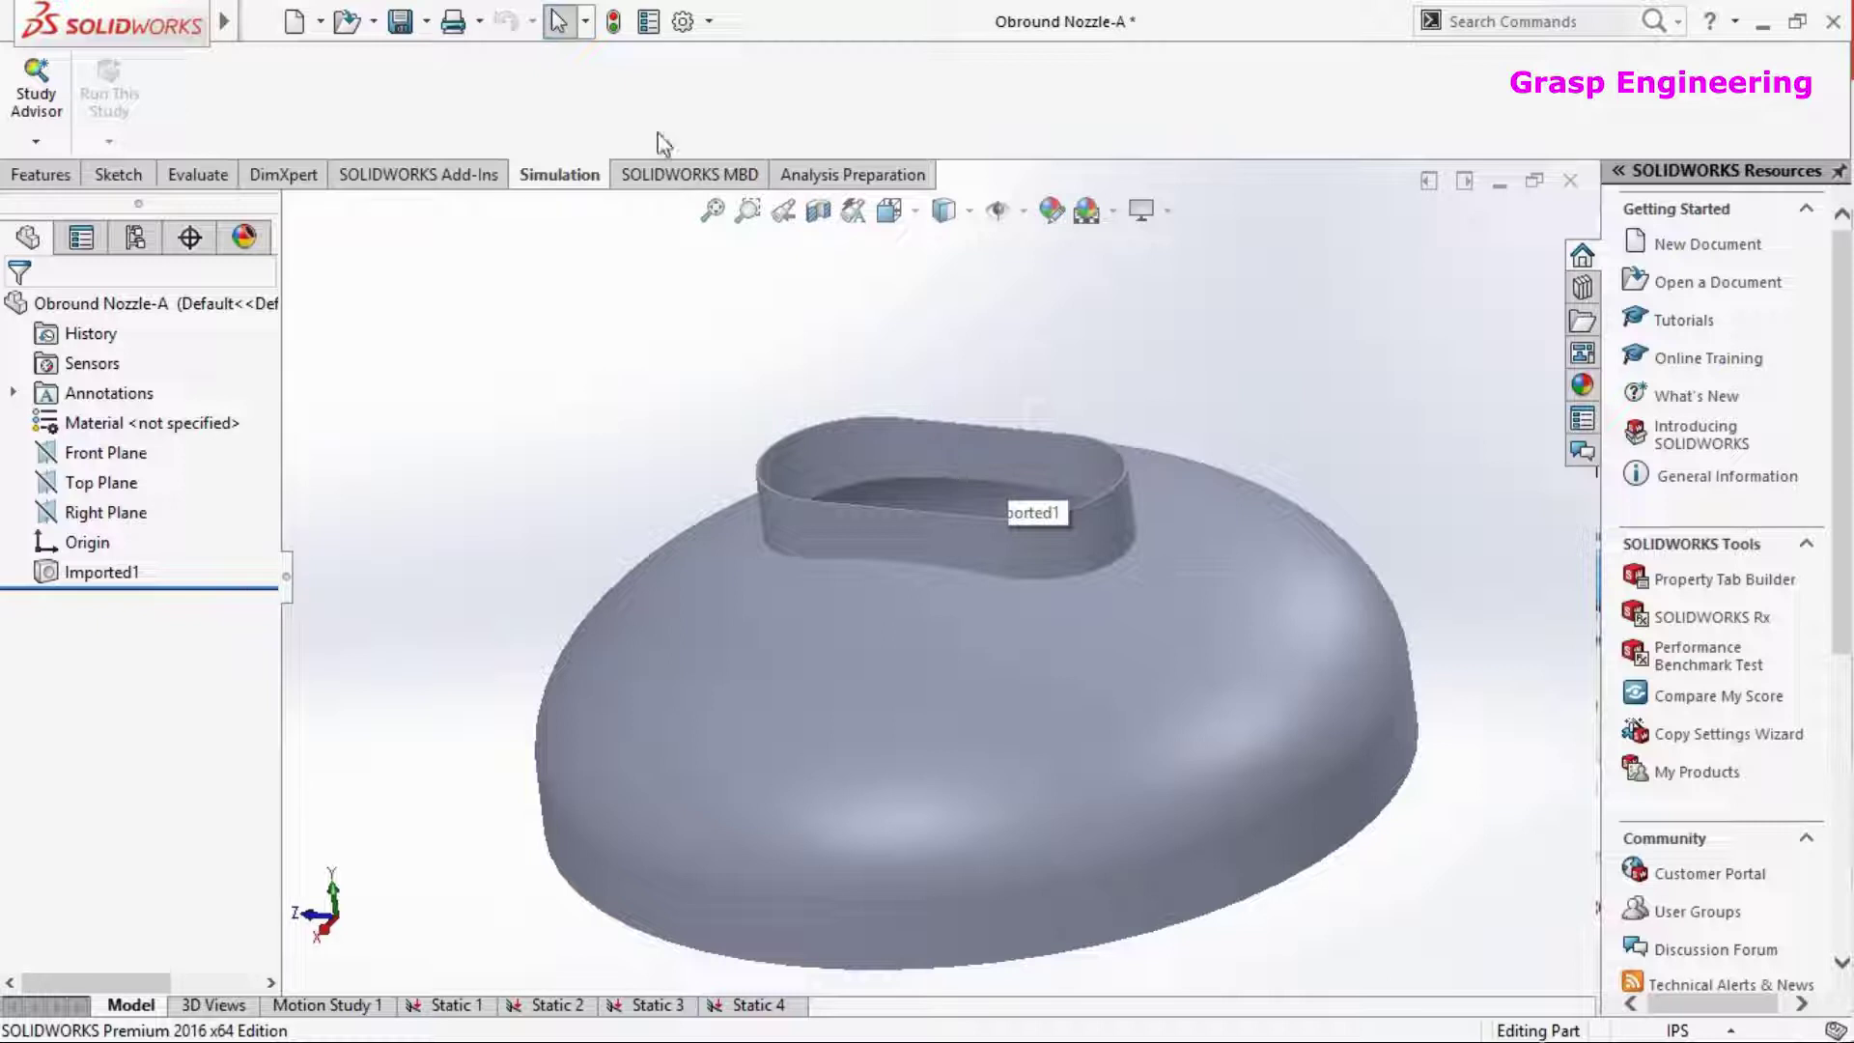
Create a new static simulation study named Pressure Vessel Analysis
click(564, 185)
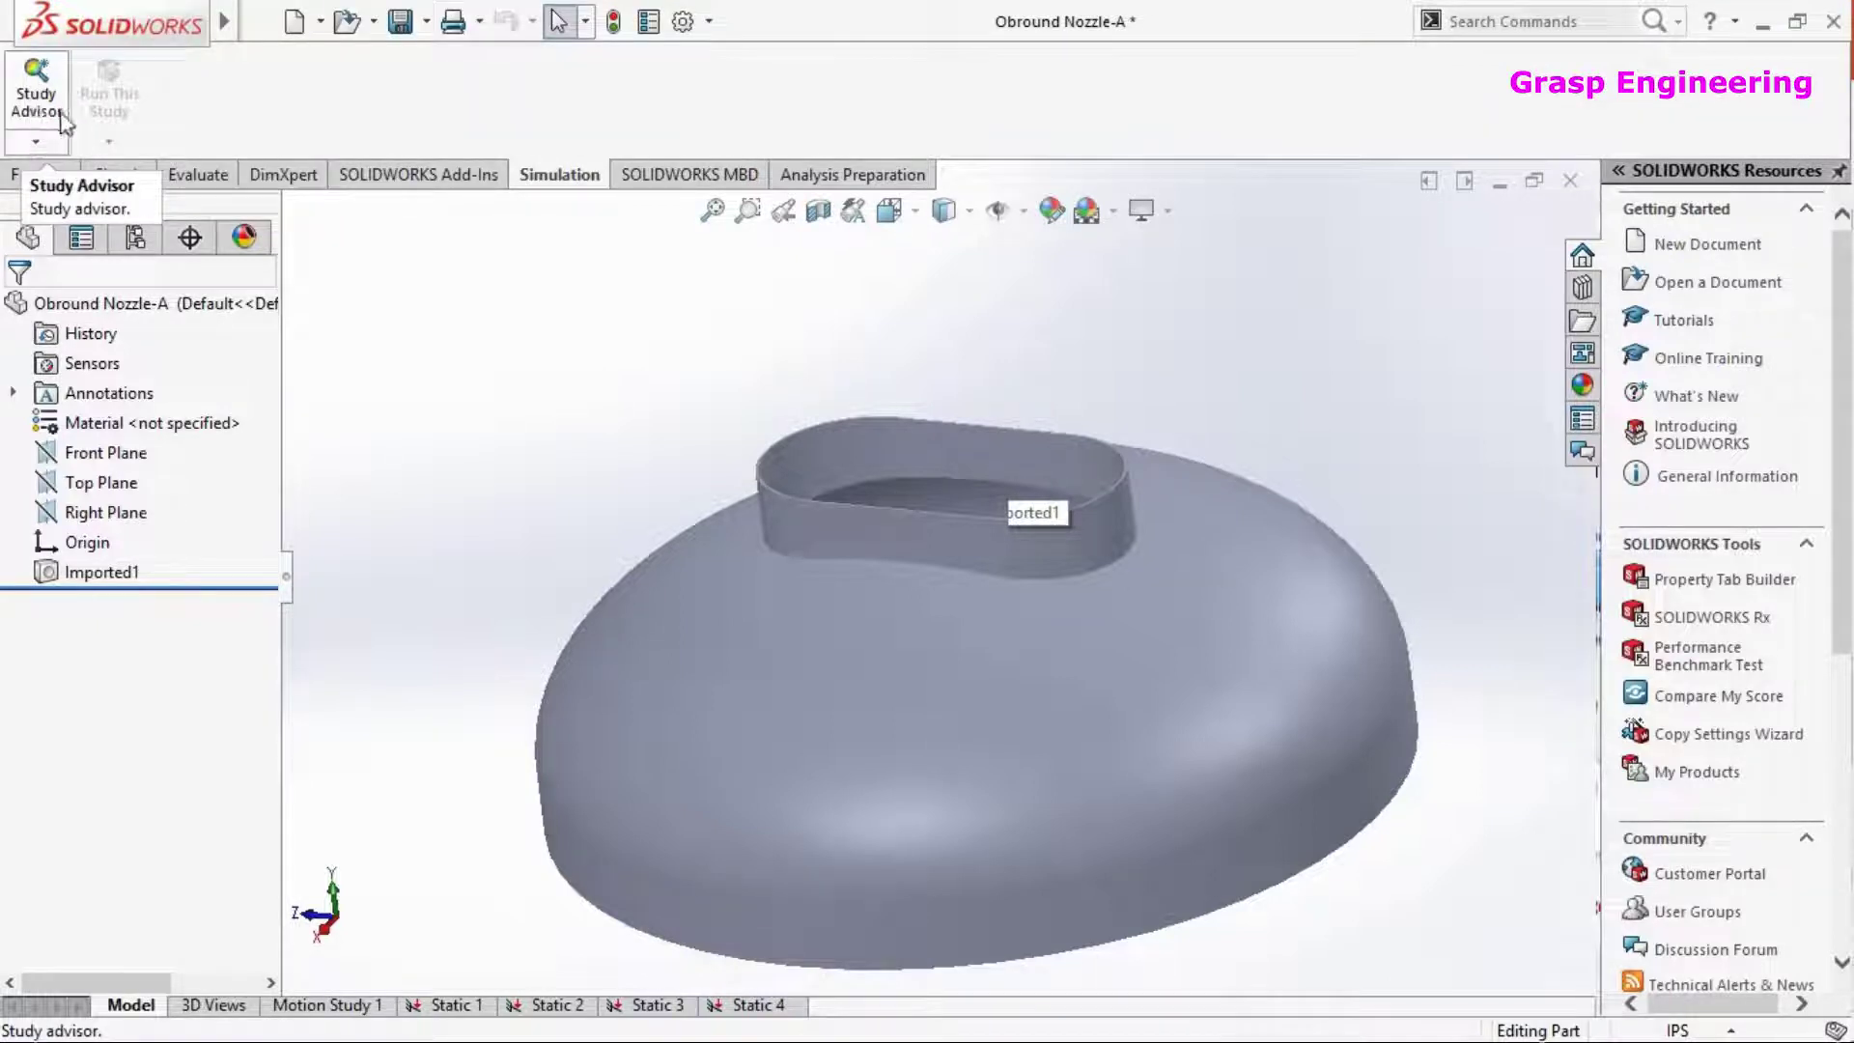
click(54, 141)
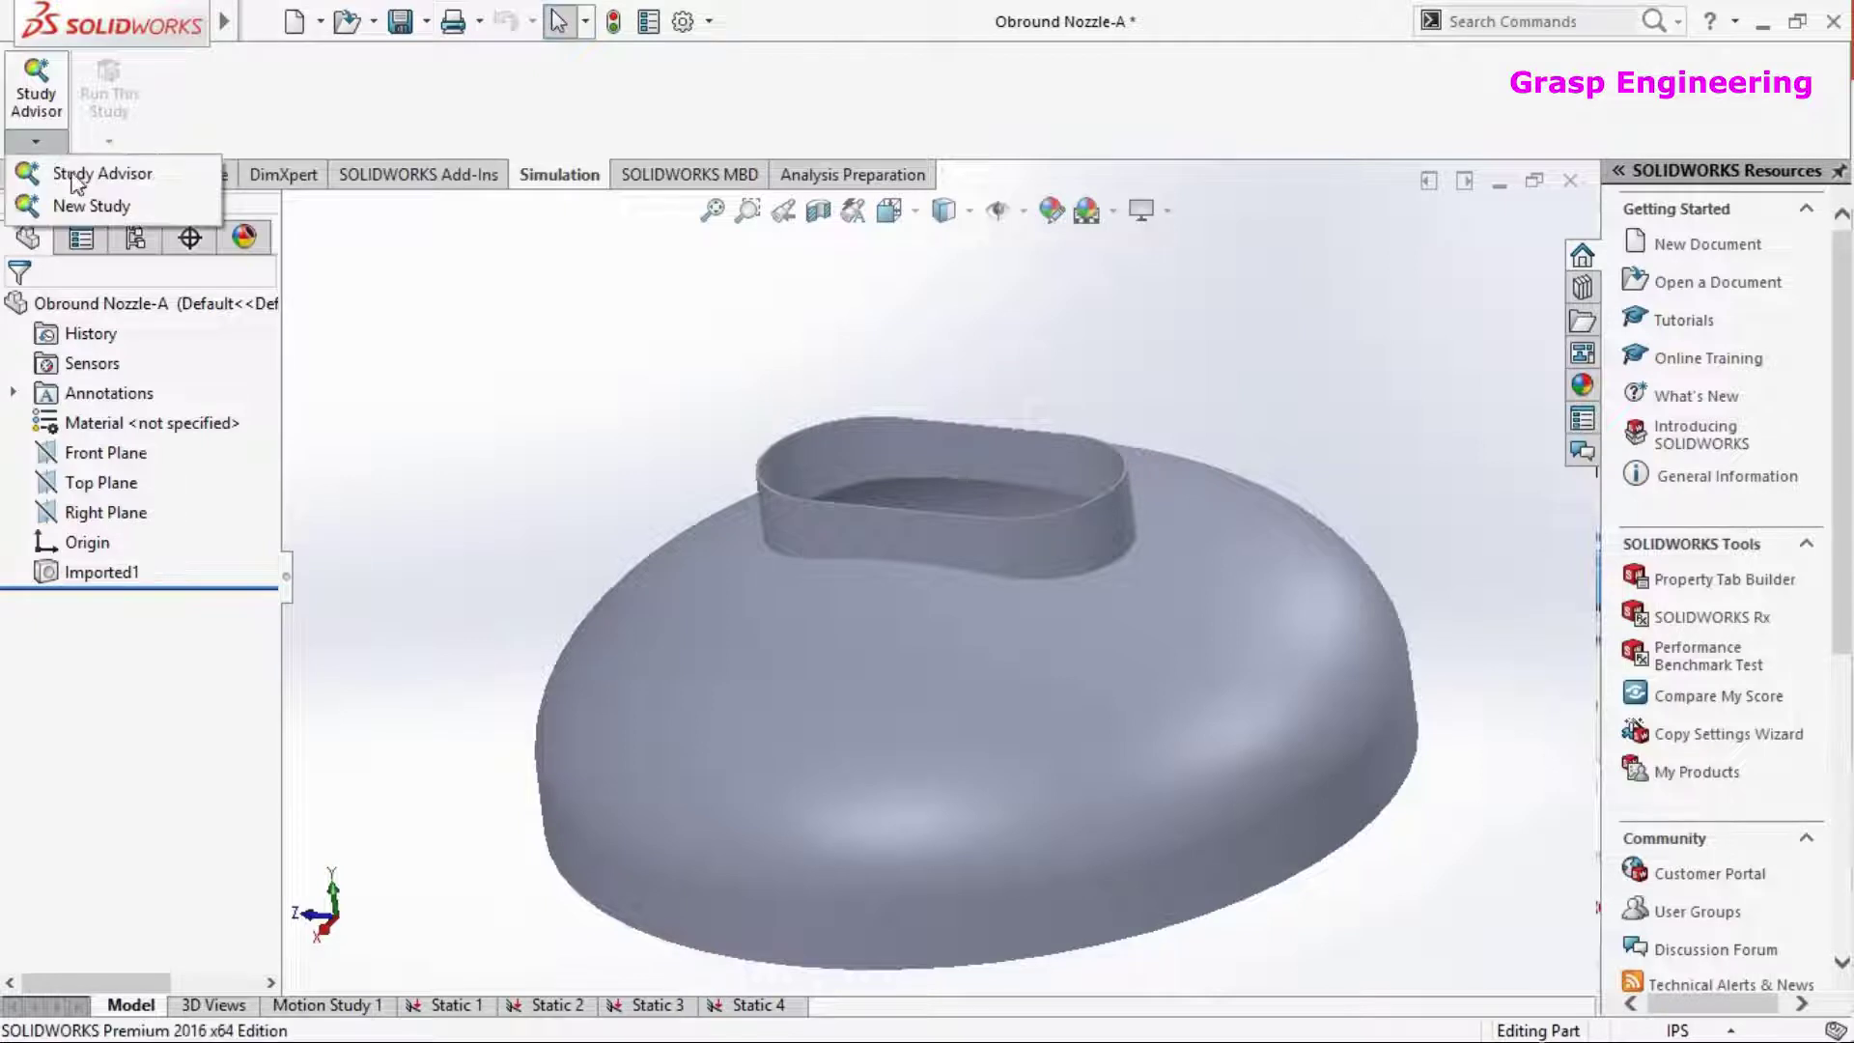
click(101, 210)
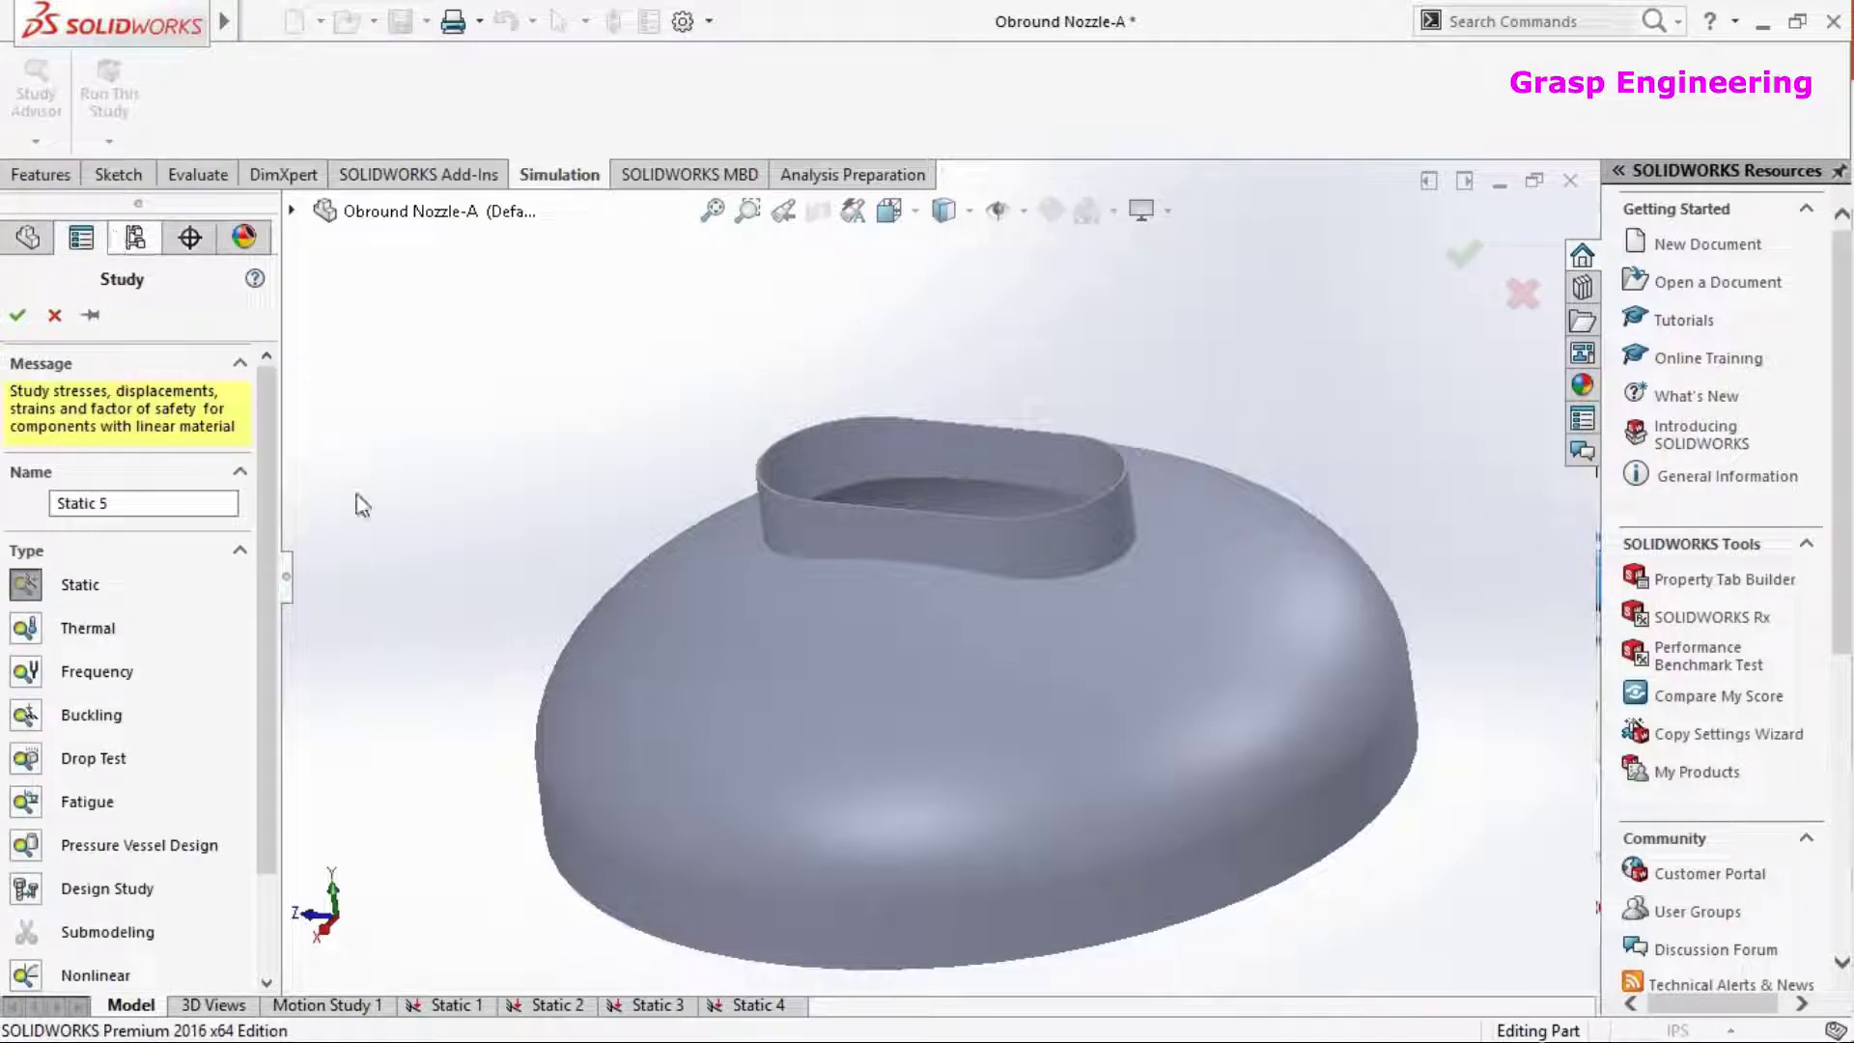
drag(146, 502, 5, 505)
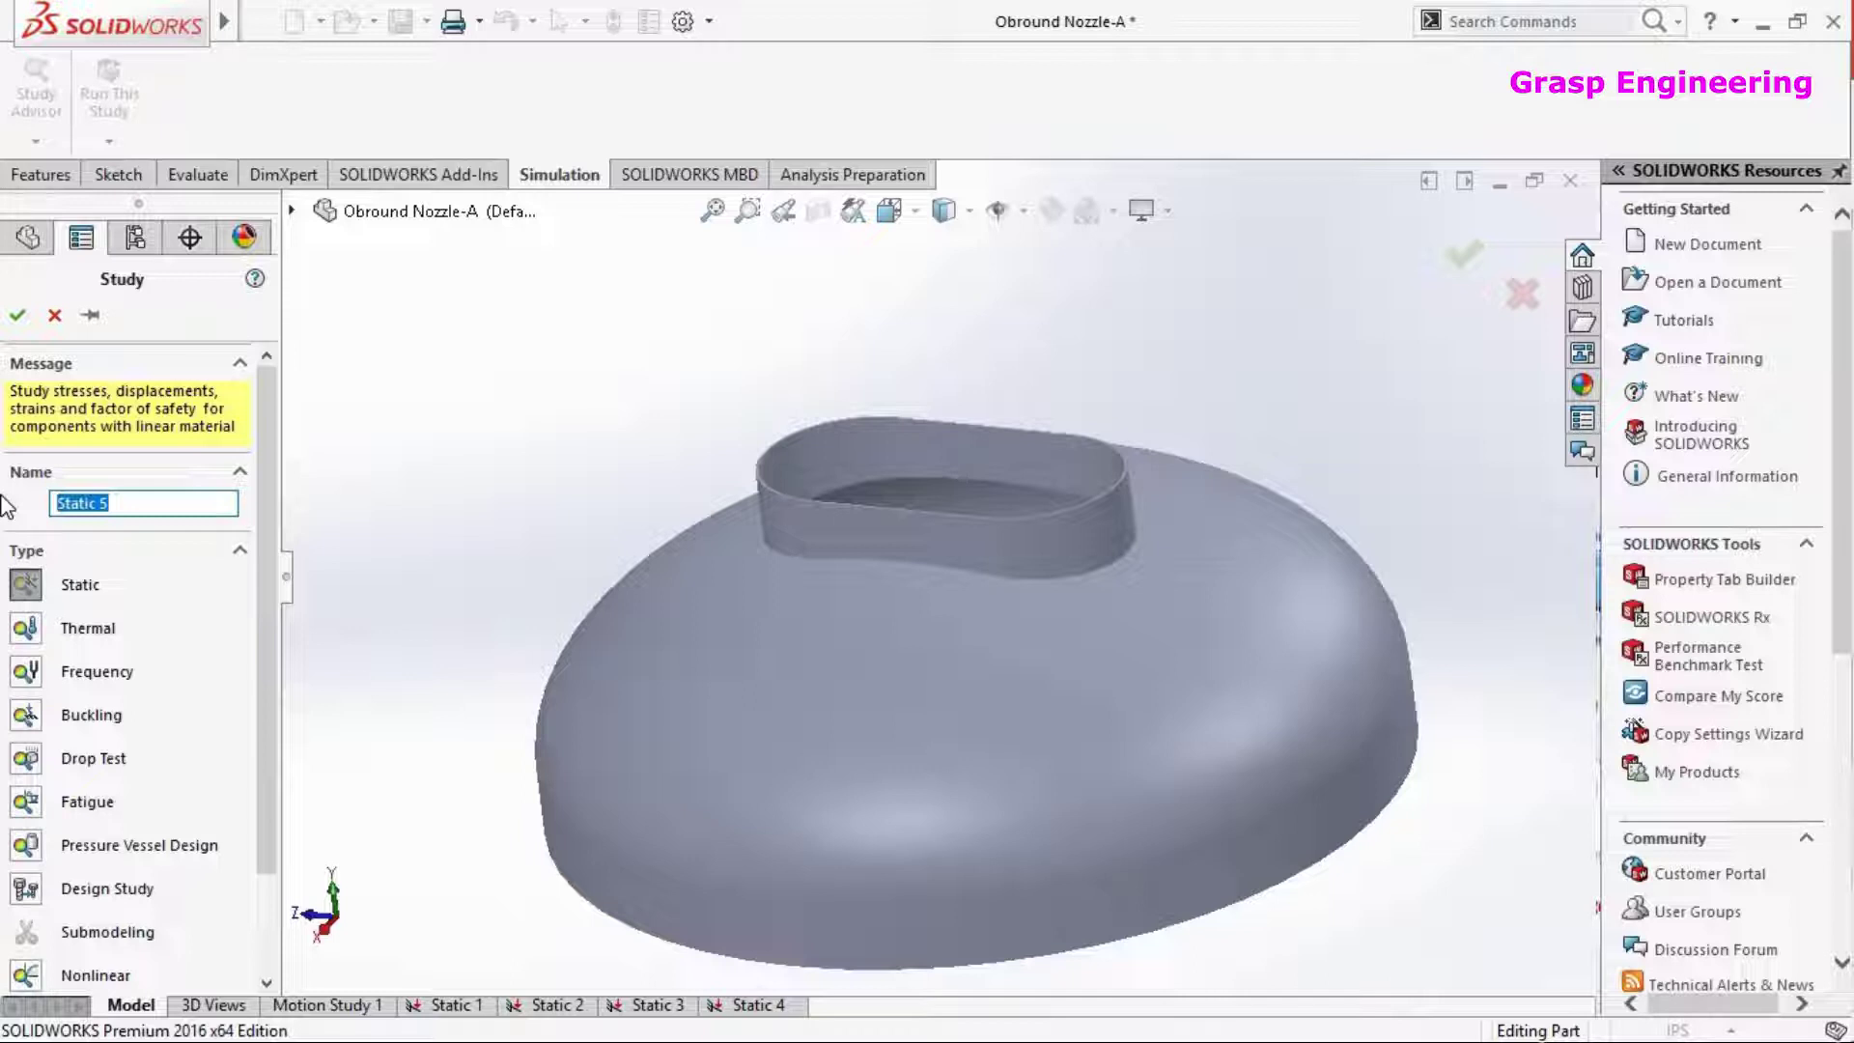
text(Pressure Vessel Analysis)
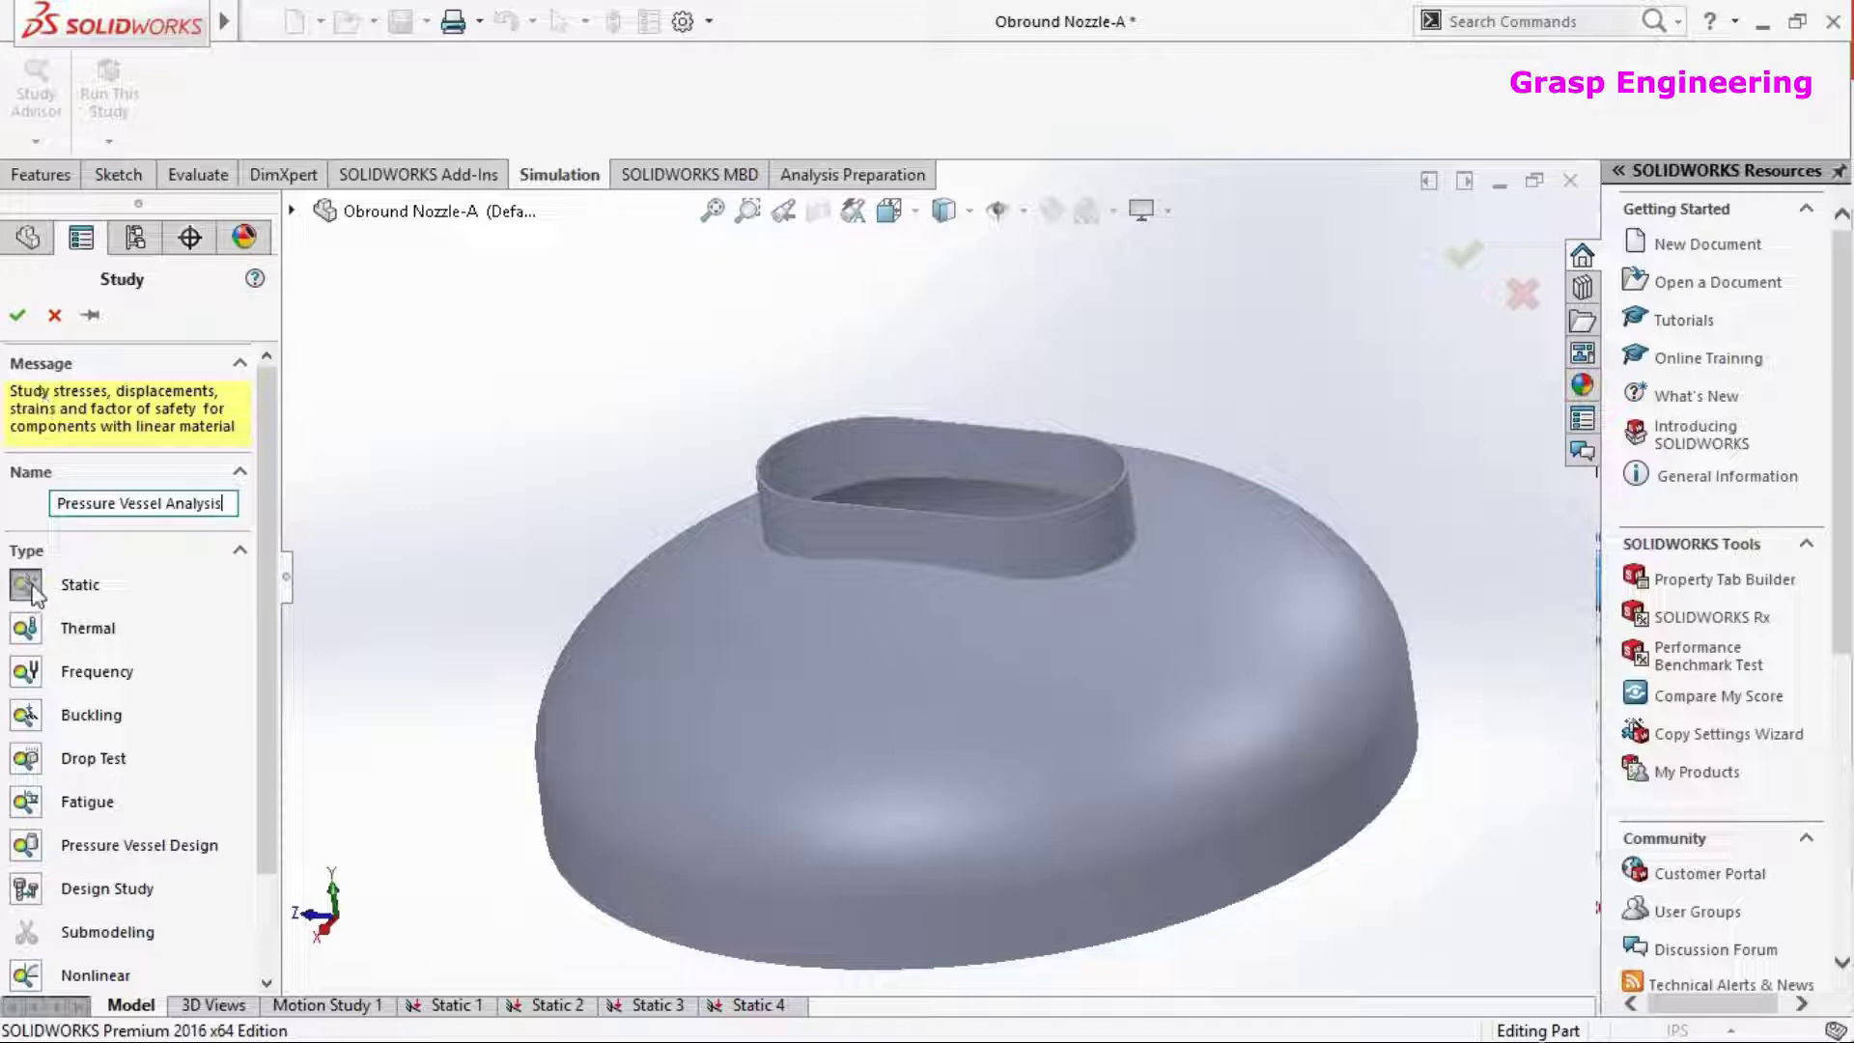
click(18, 315)
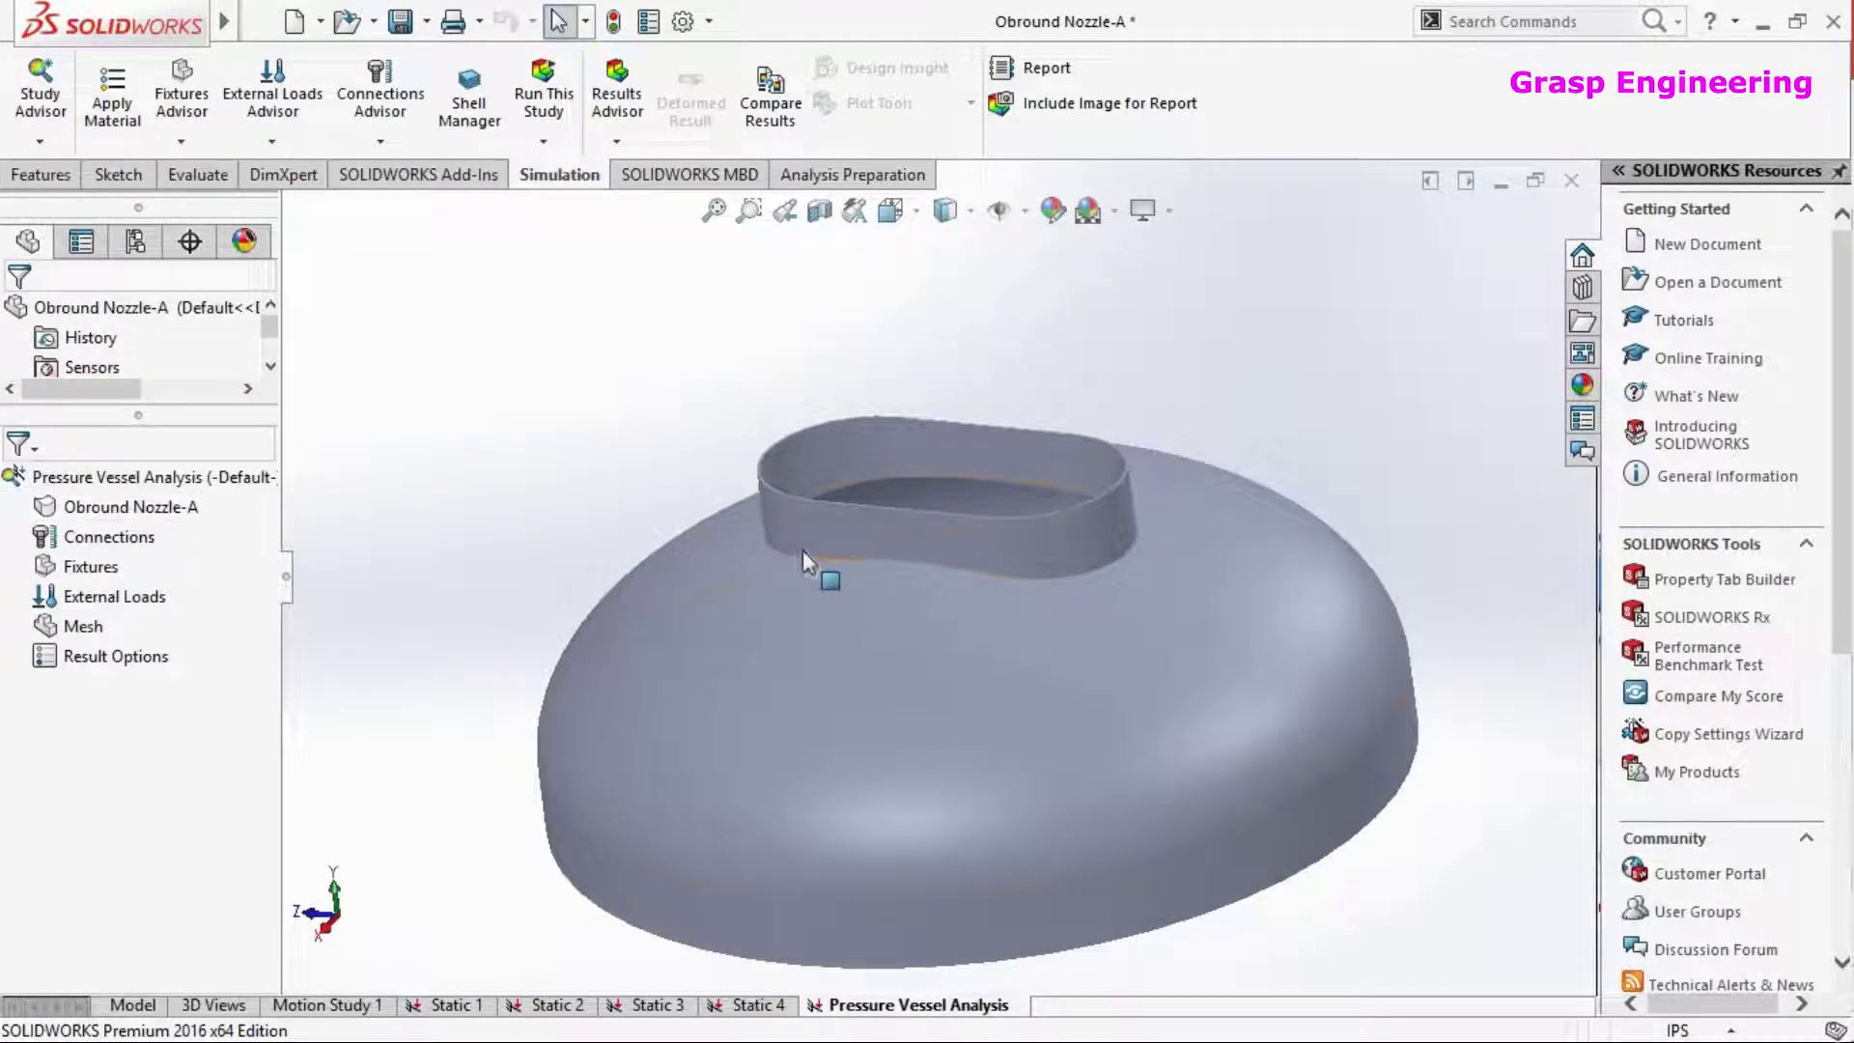
Assign Plain Carbon Steel from the SOLIDWORKS Materials steel category to the Obround Nozzle-A body in the study
click(161, 506)
right_click(162, 502)
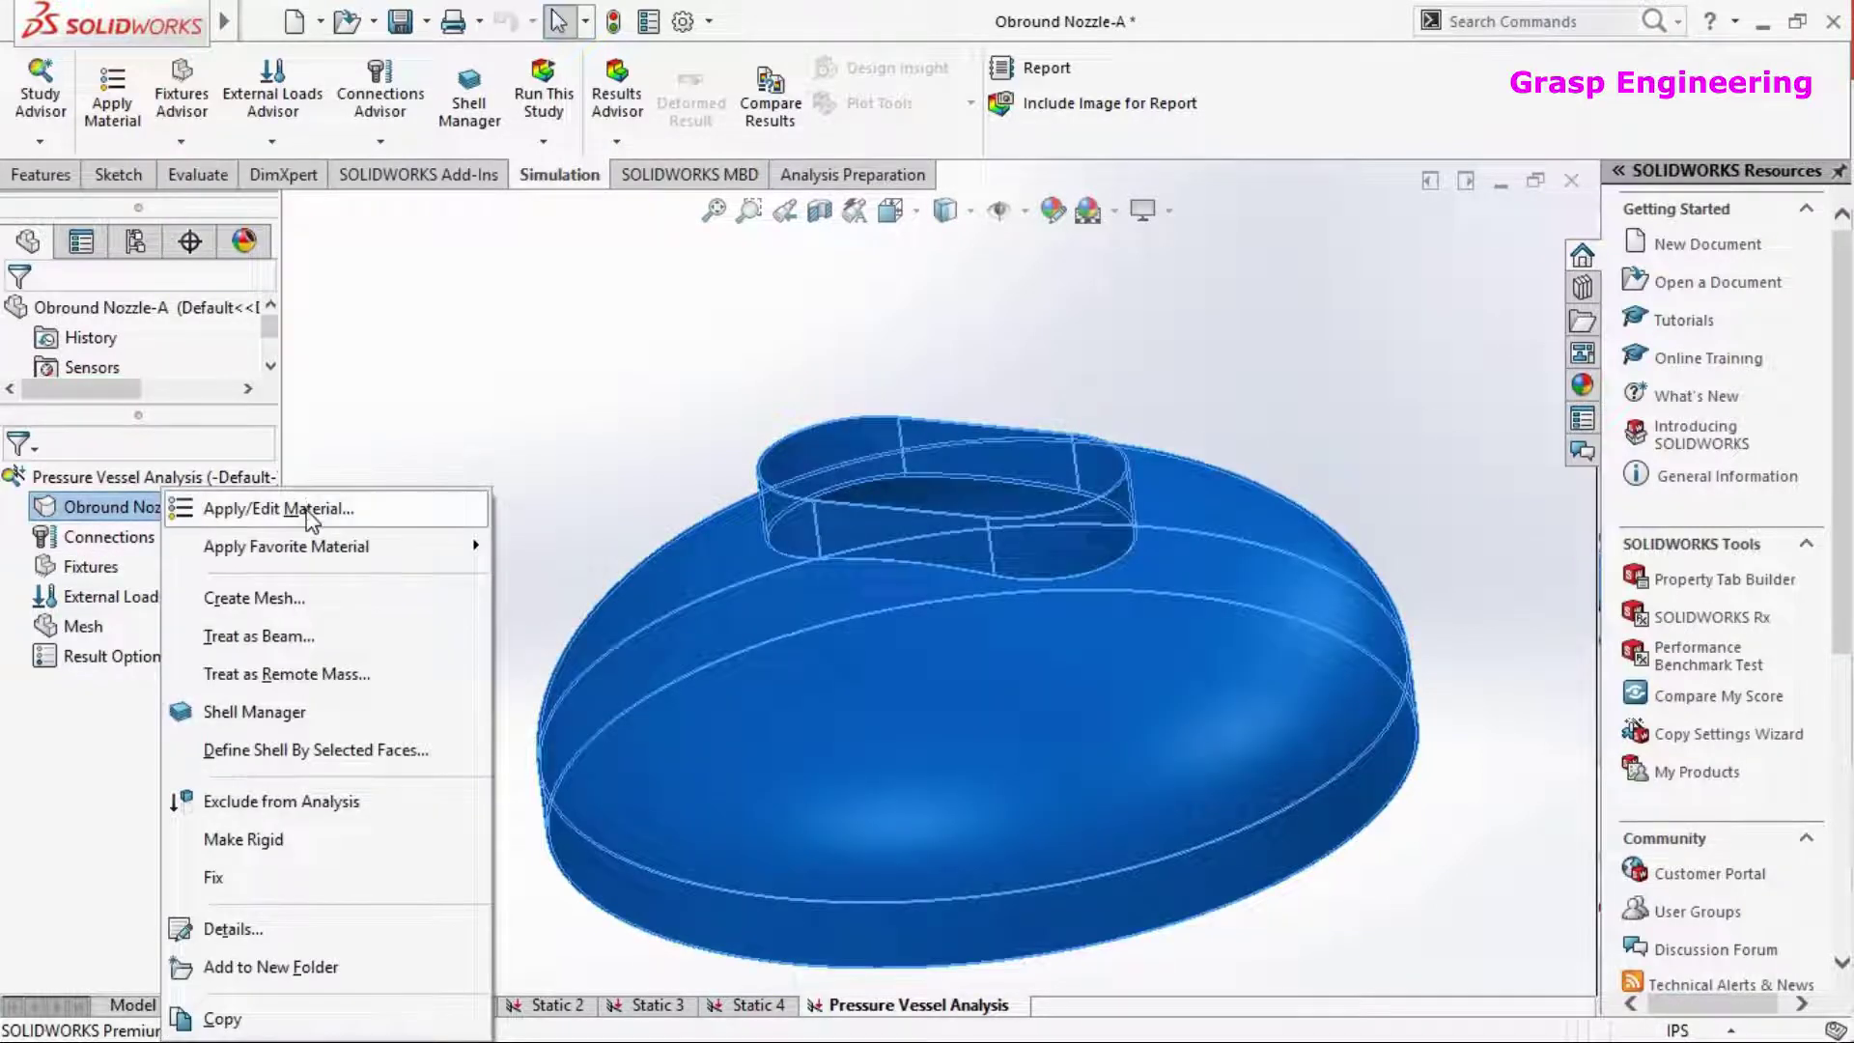
click(307, 513)
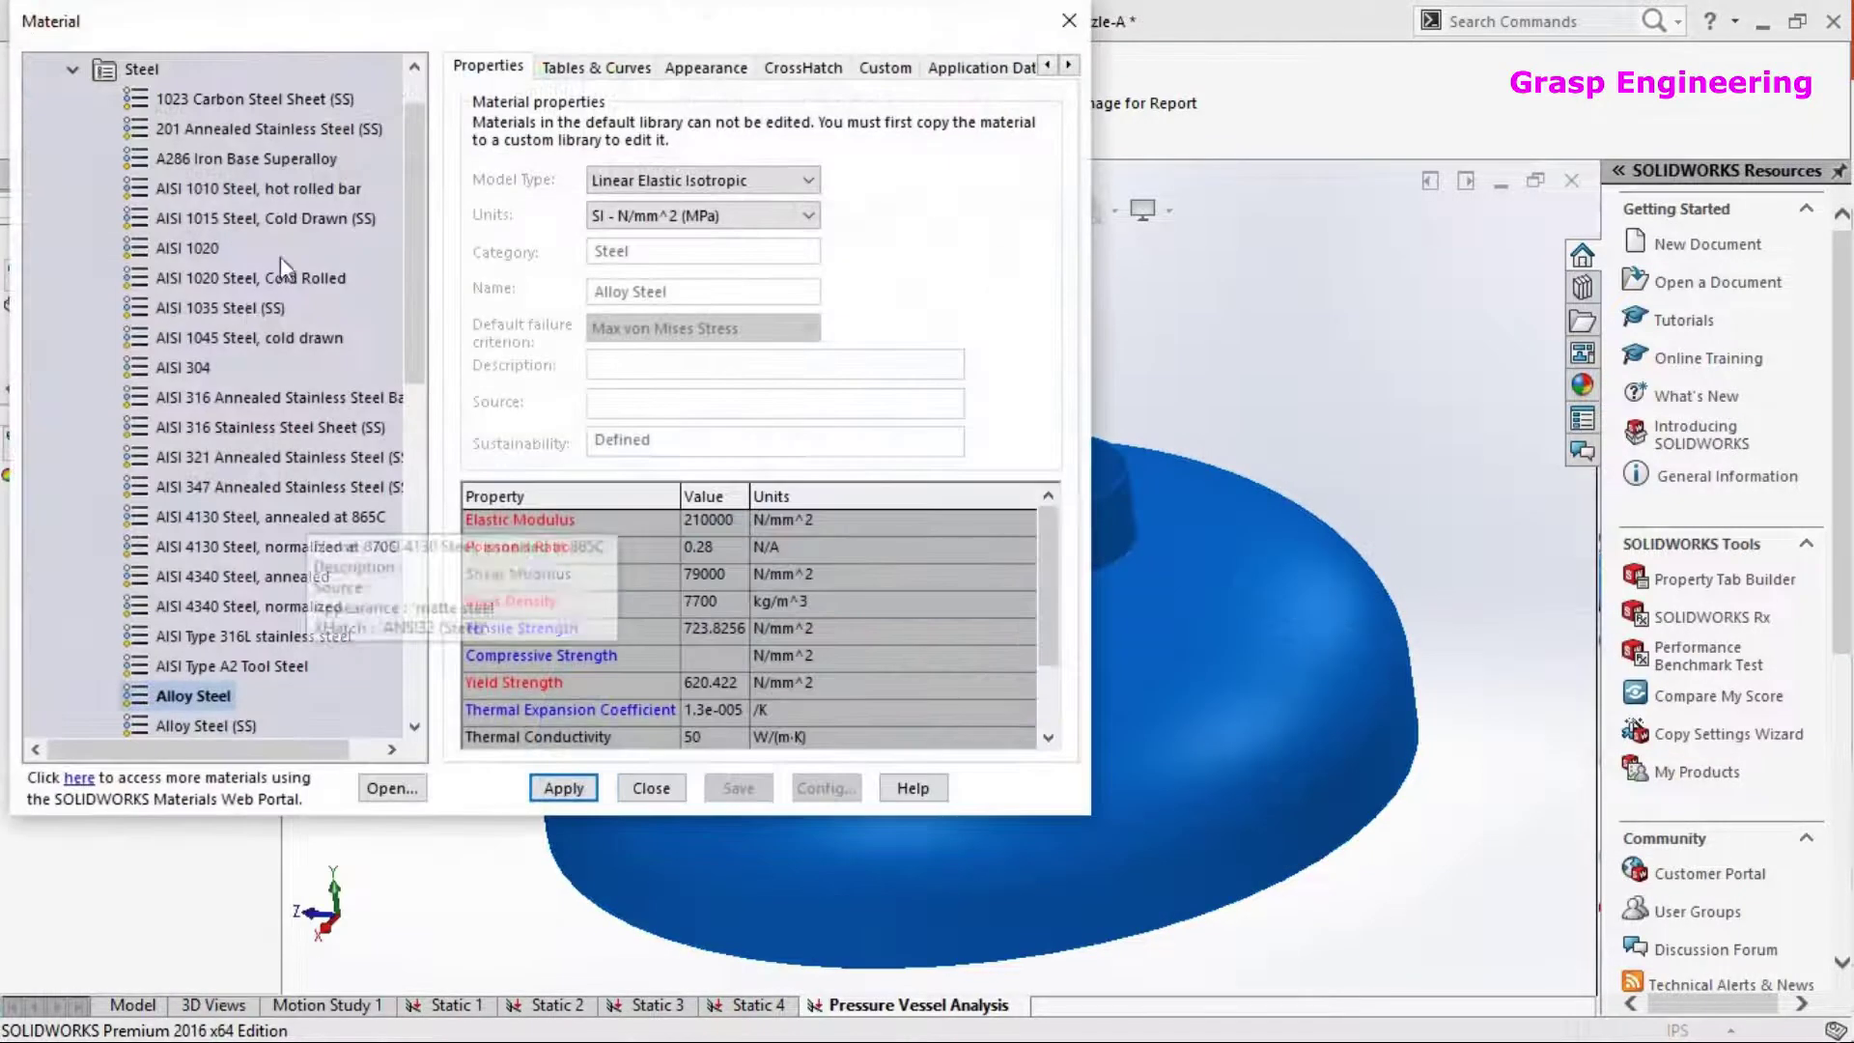
click(230, 126)
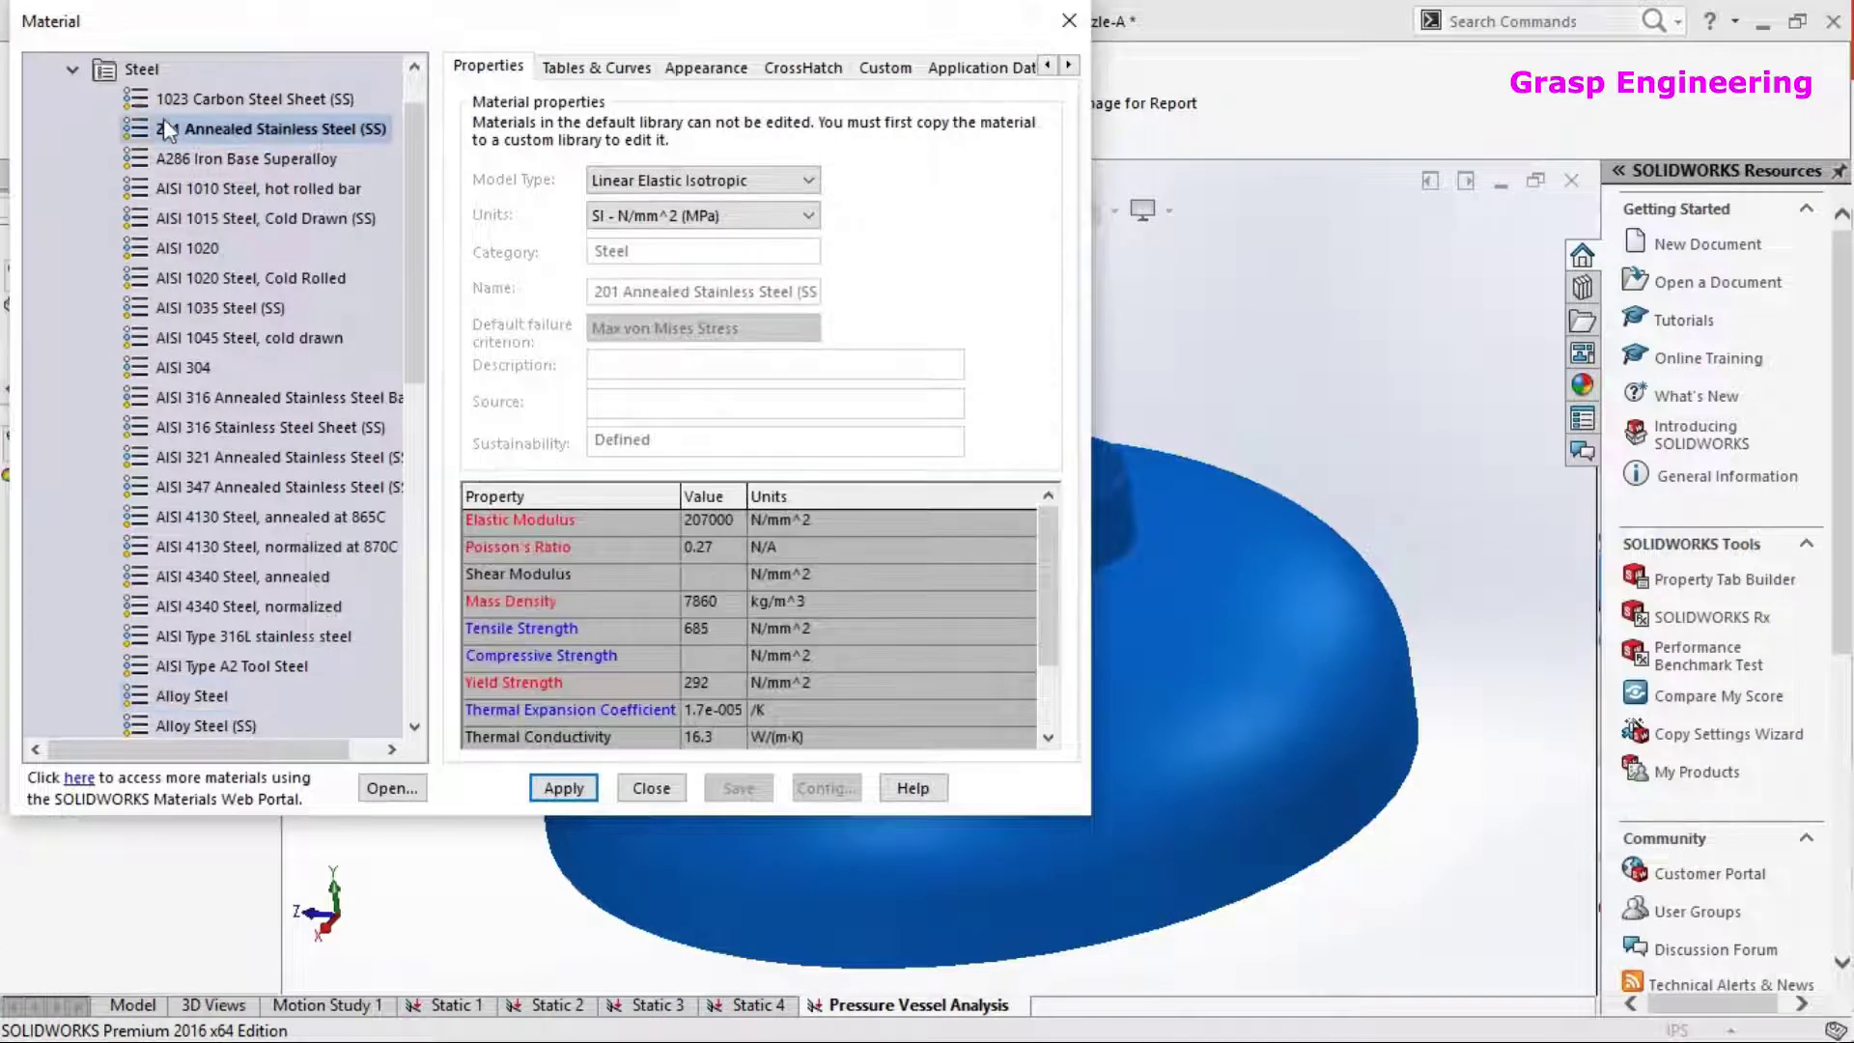
click(71, 71)
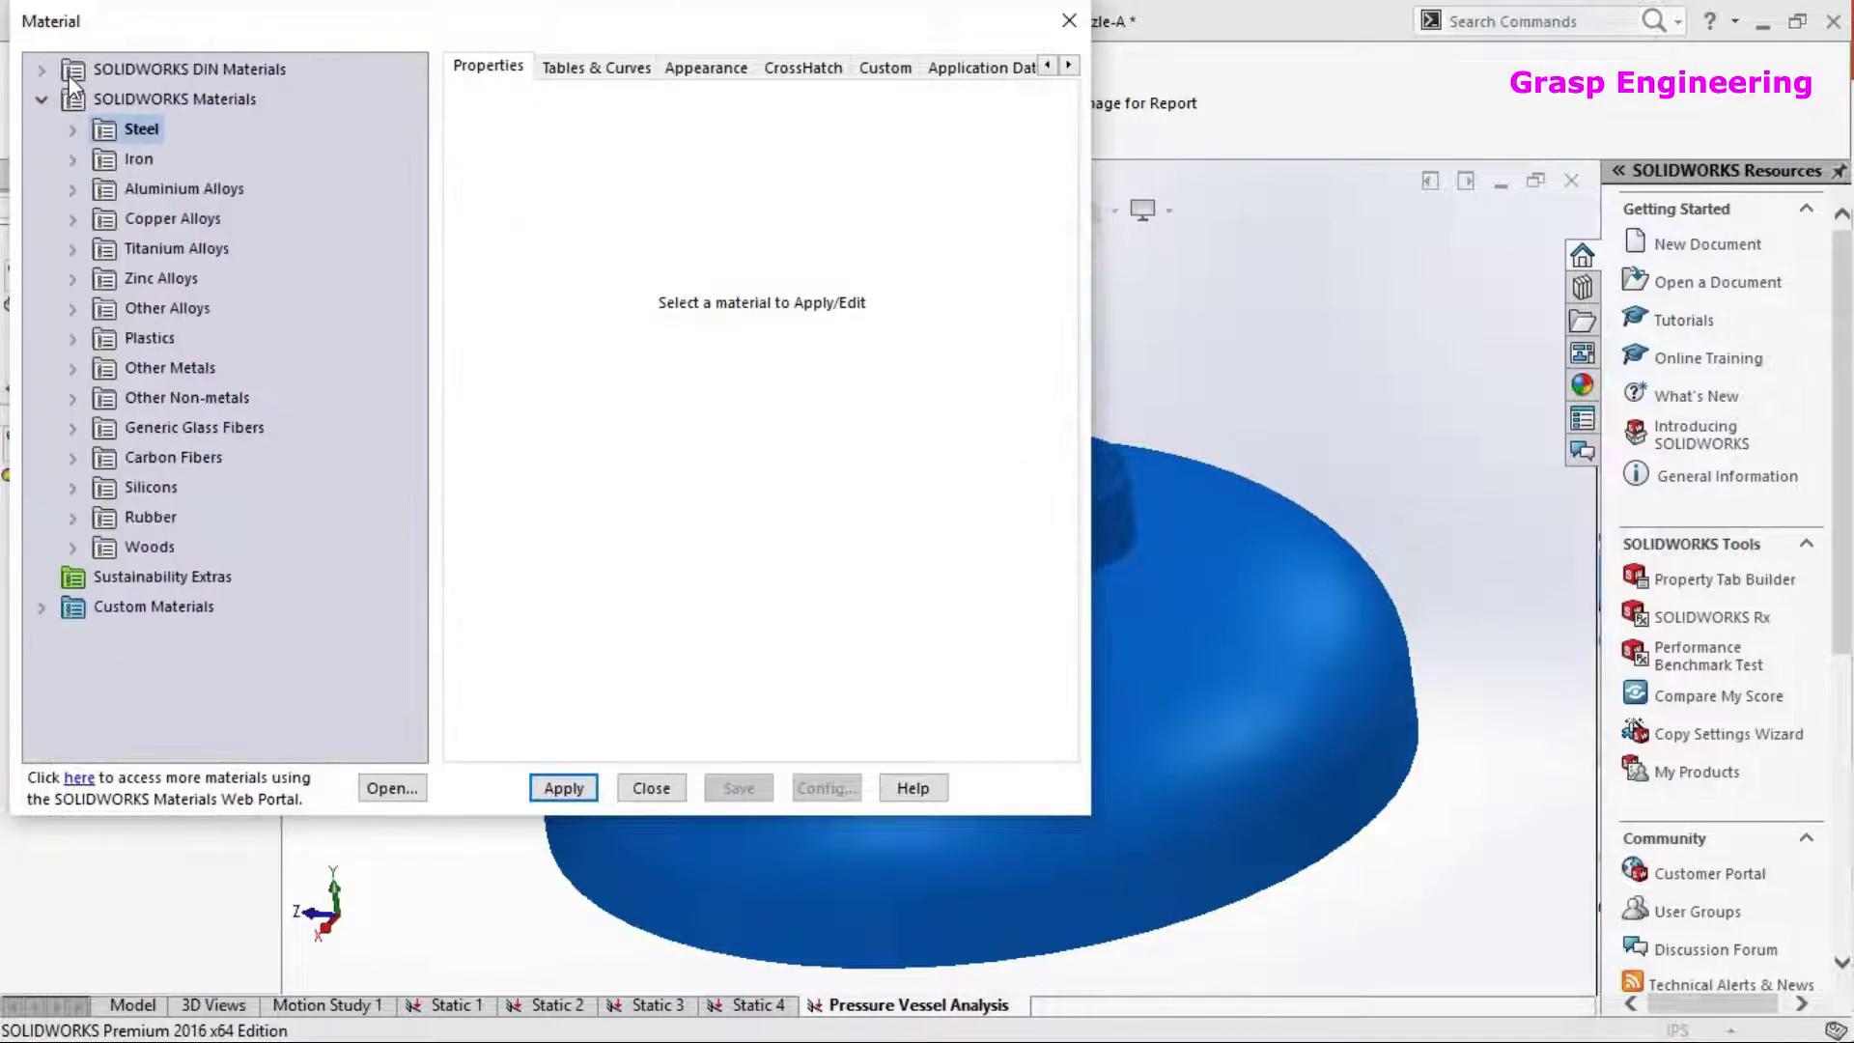
click(73, 131)
drag(410, 175, 413, 433)
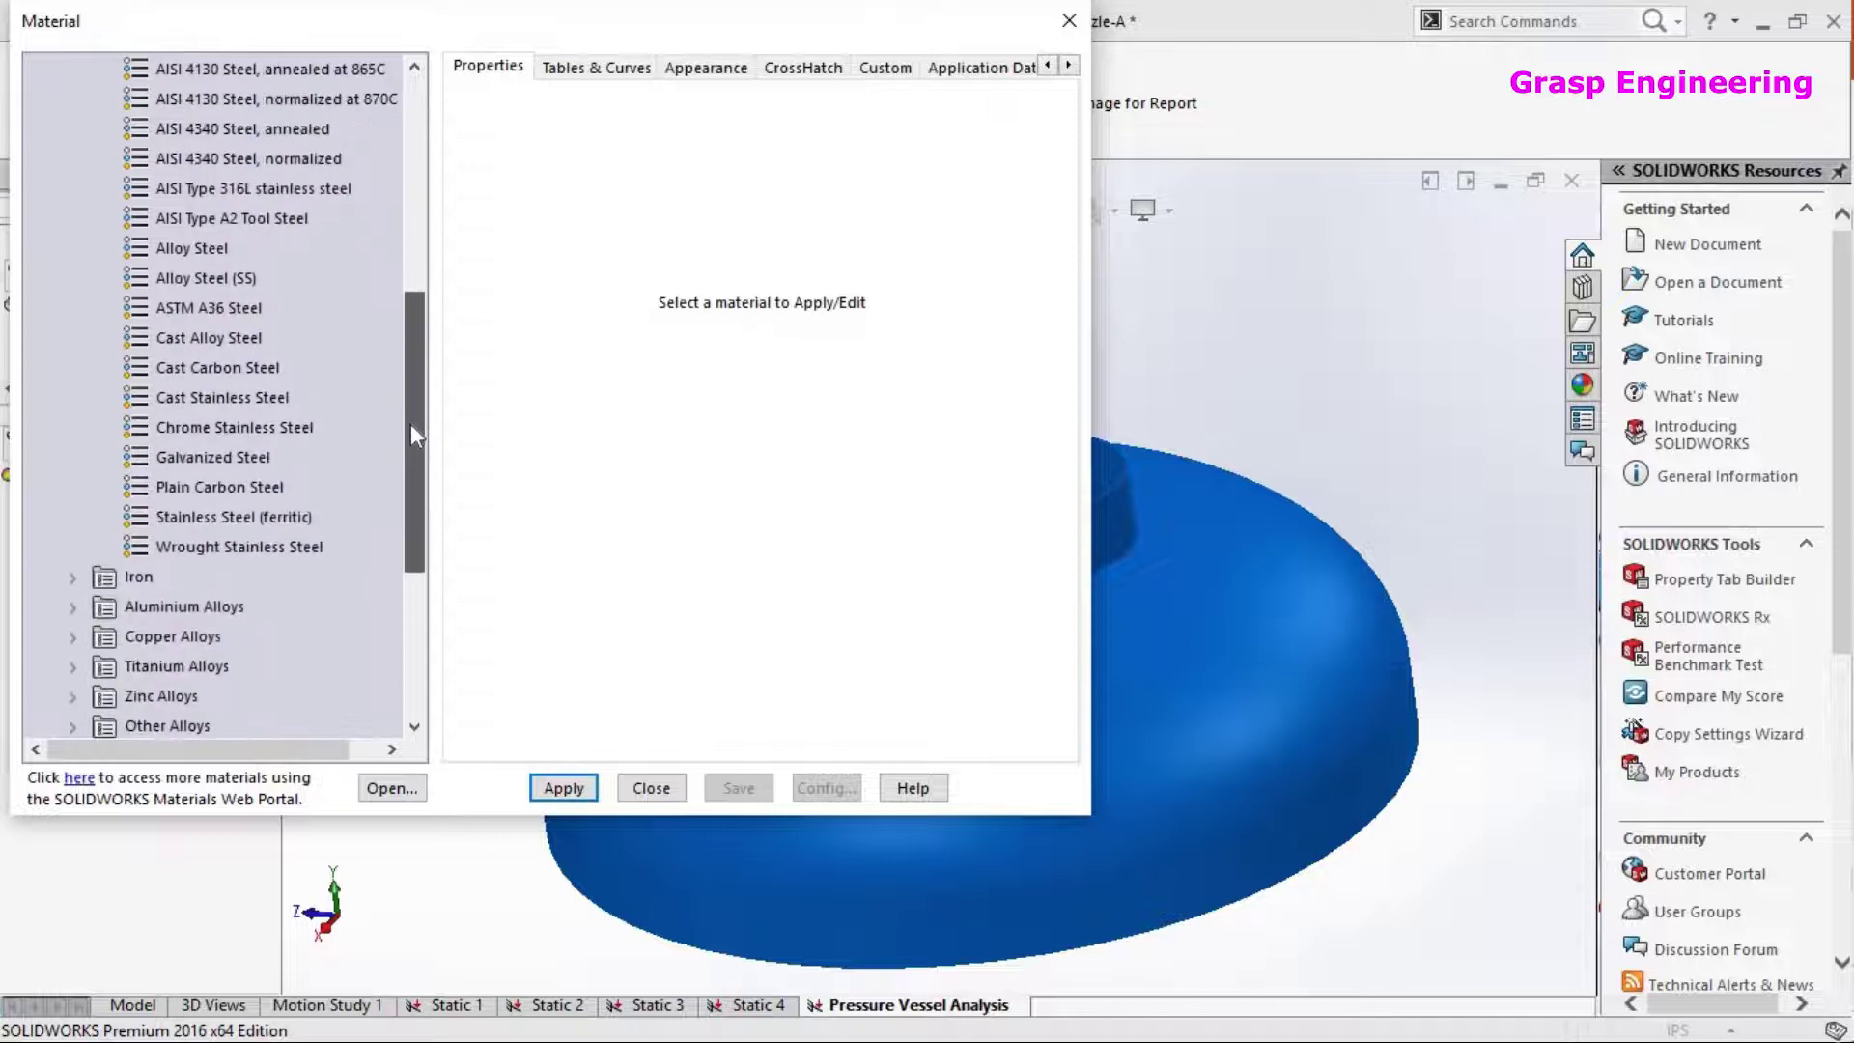
click(223, 496)
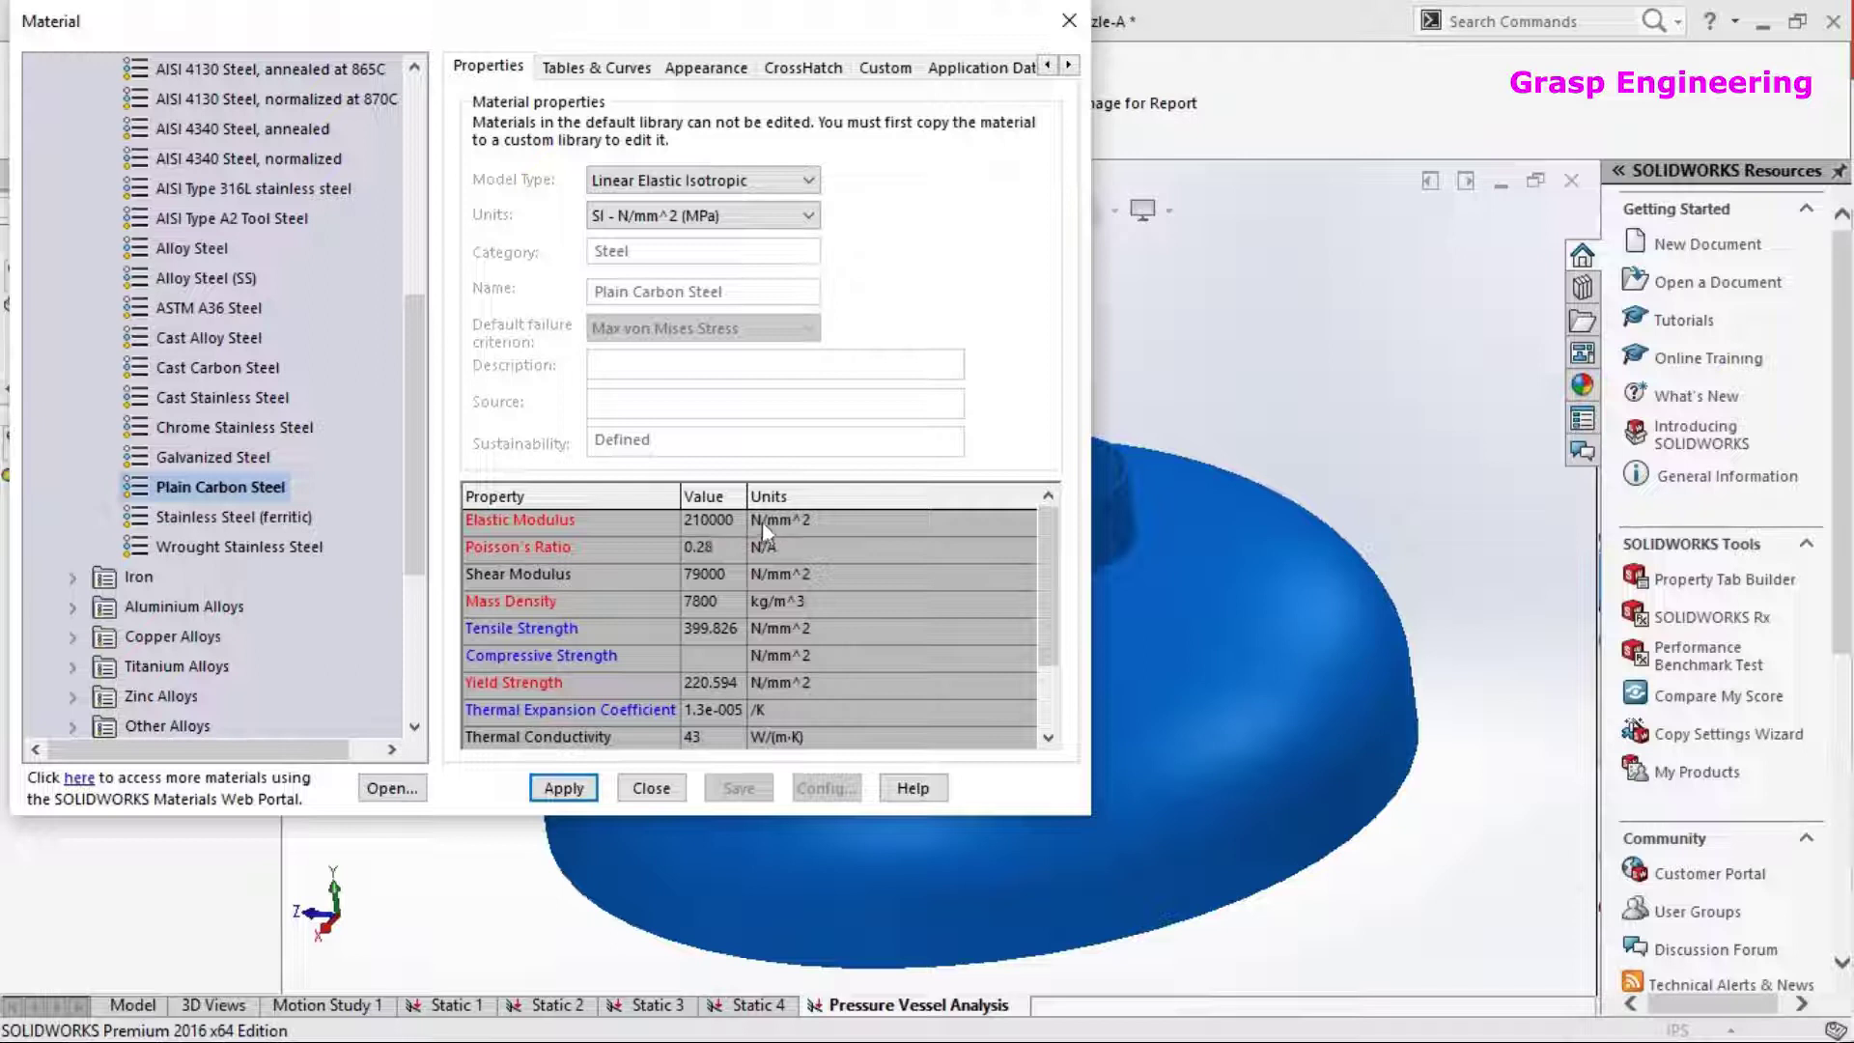
click(713, 547)
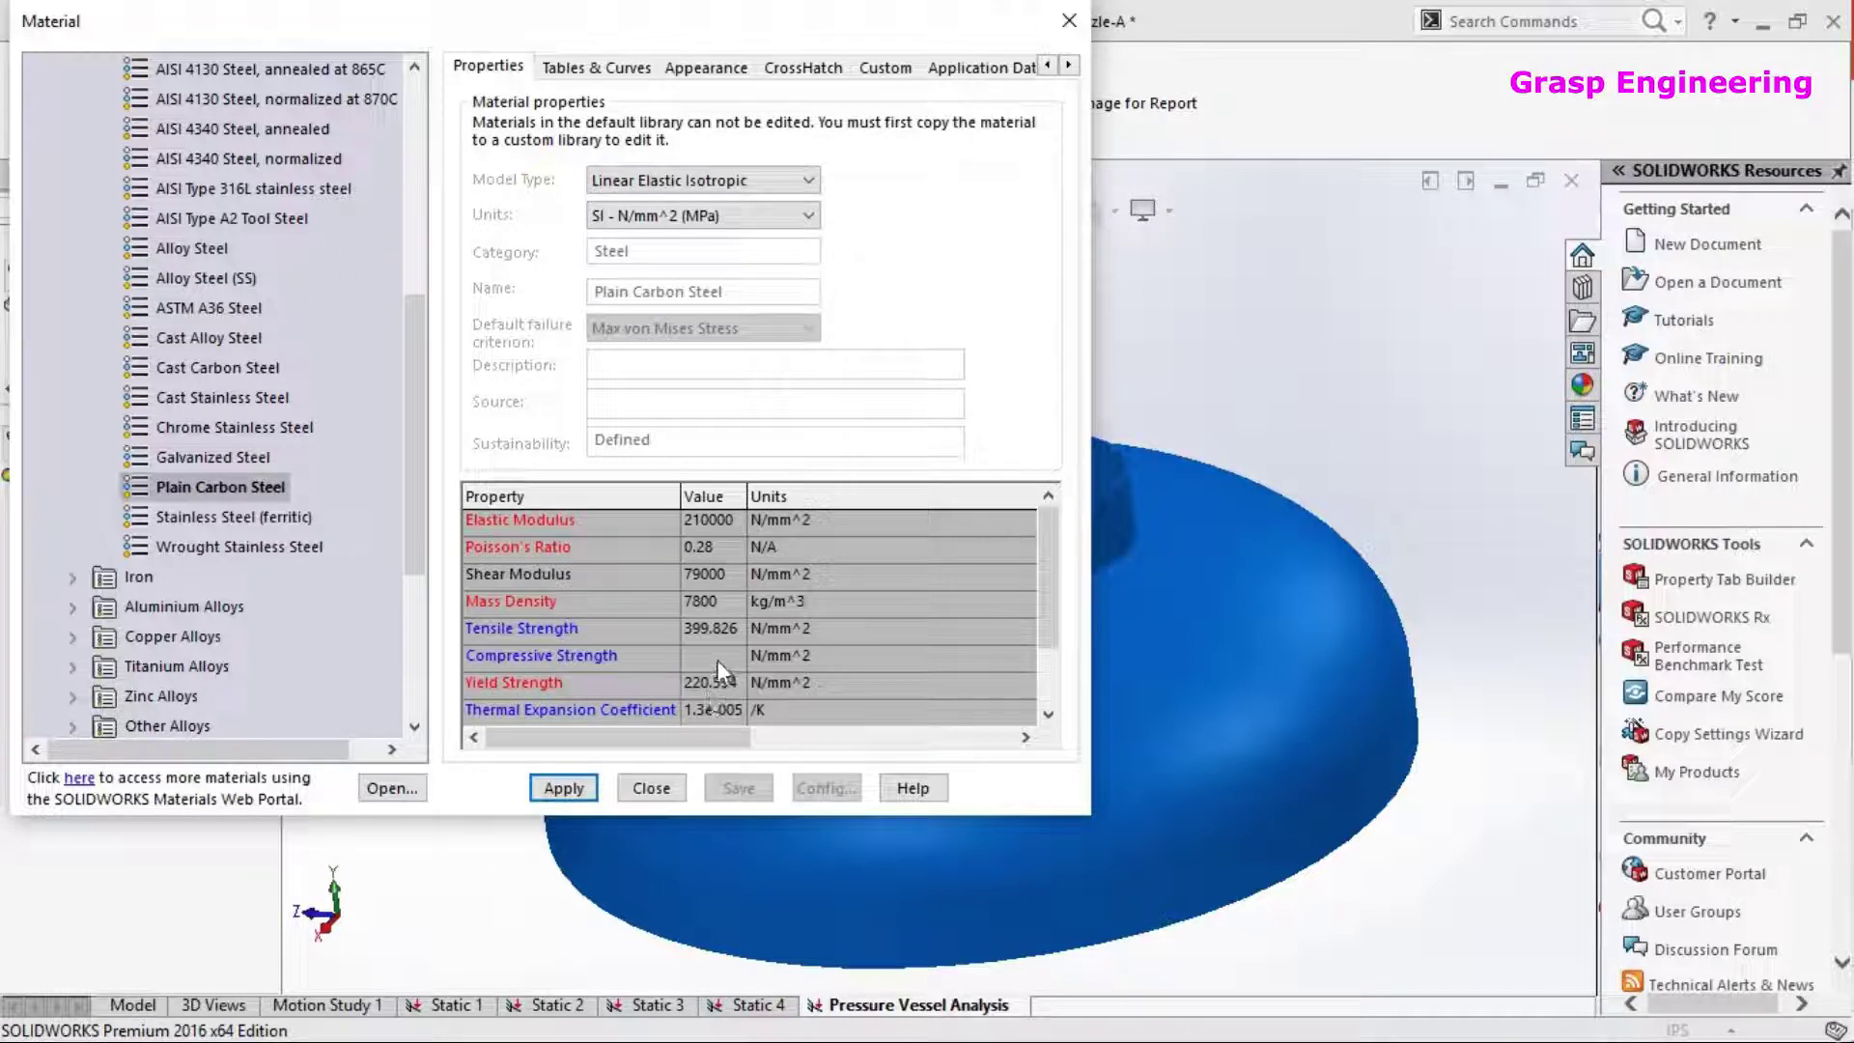
click(565, 788)
click(651, 788)
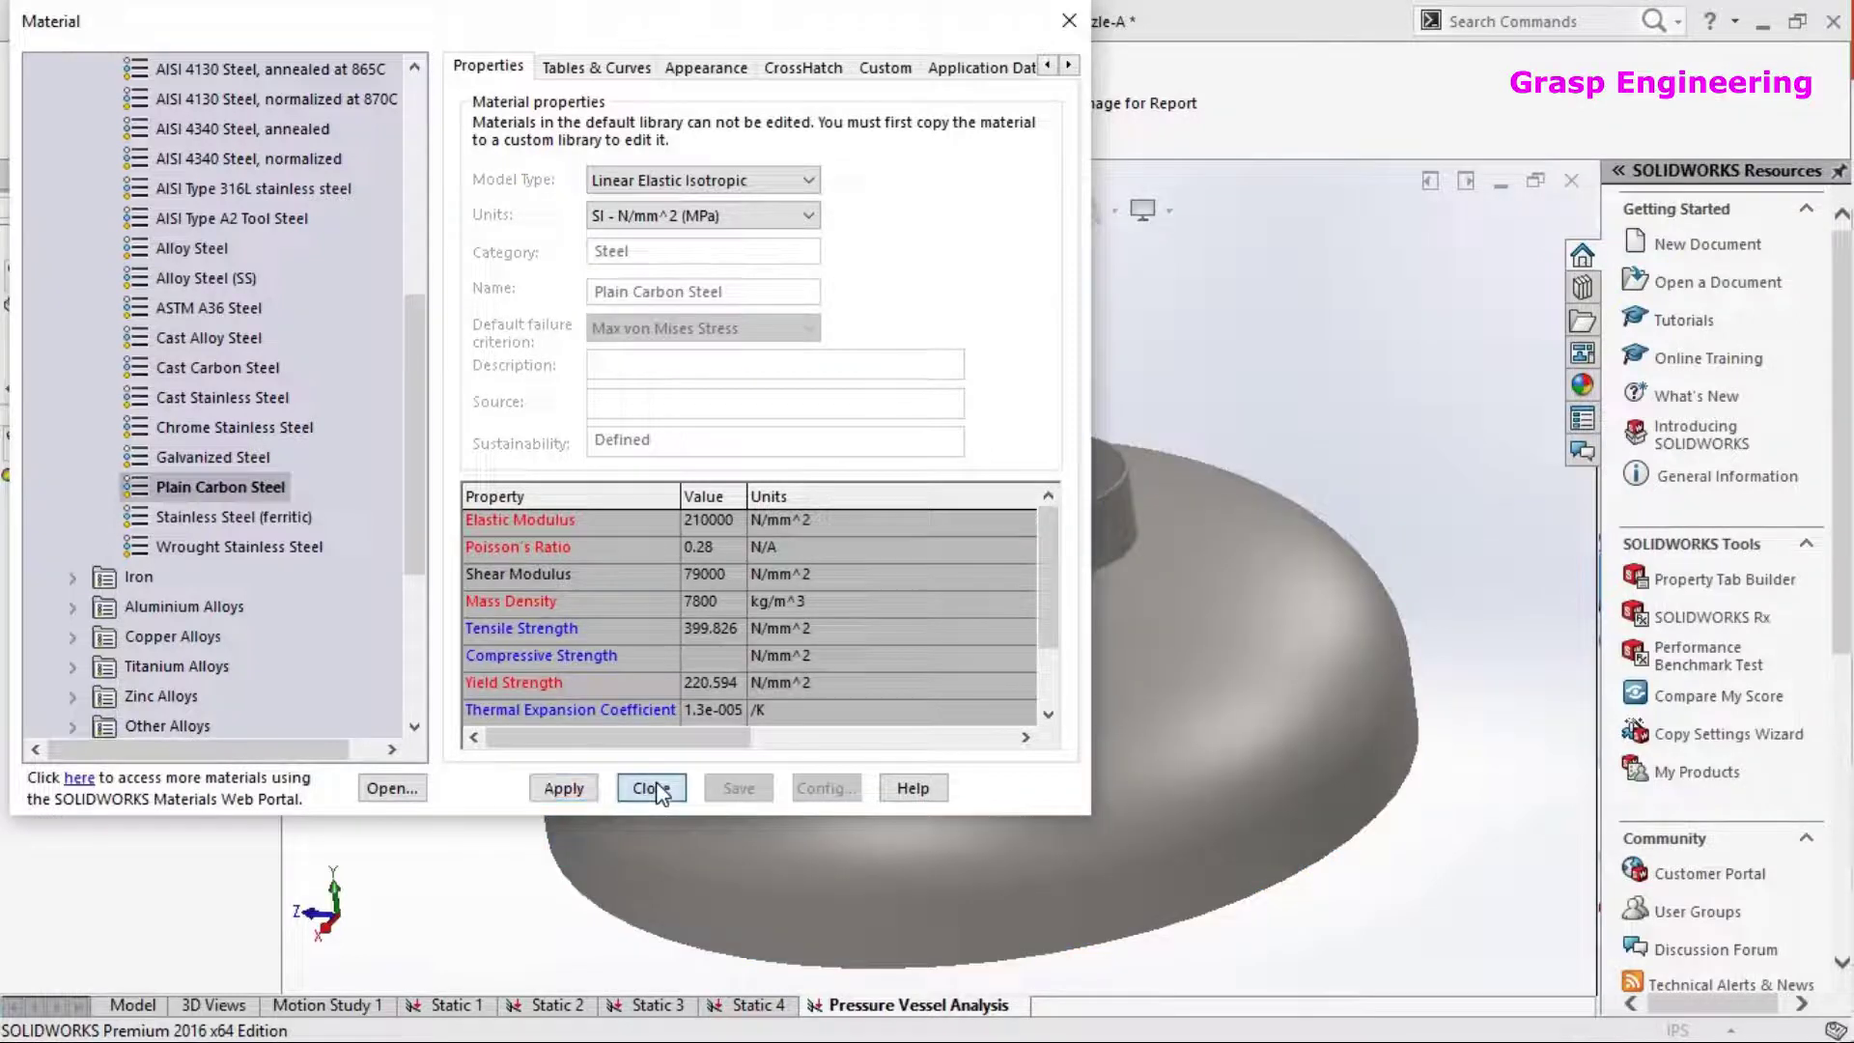
click(526, 491)
scroll(581, 464, down, 1)
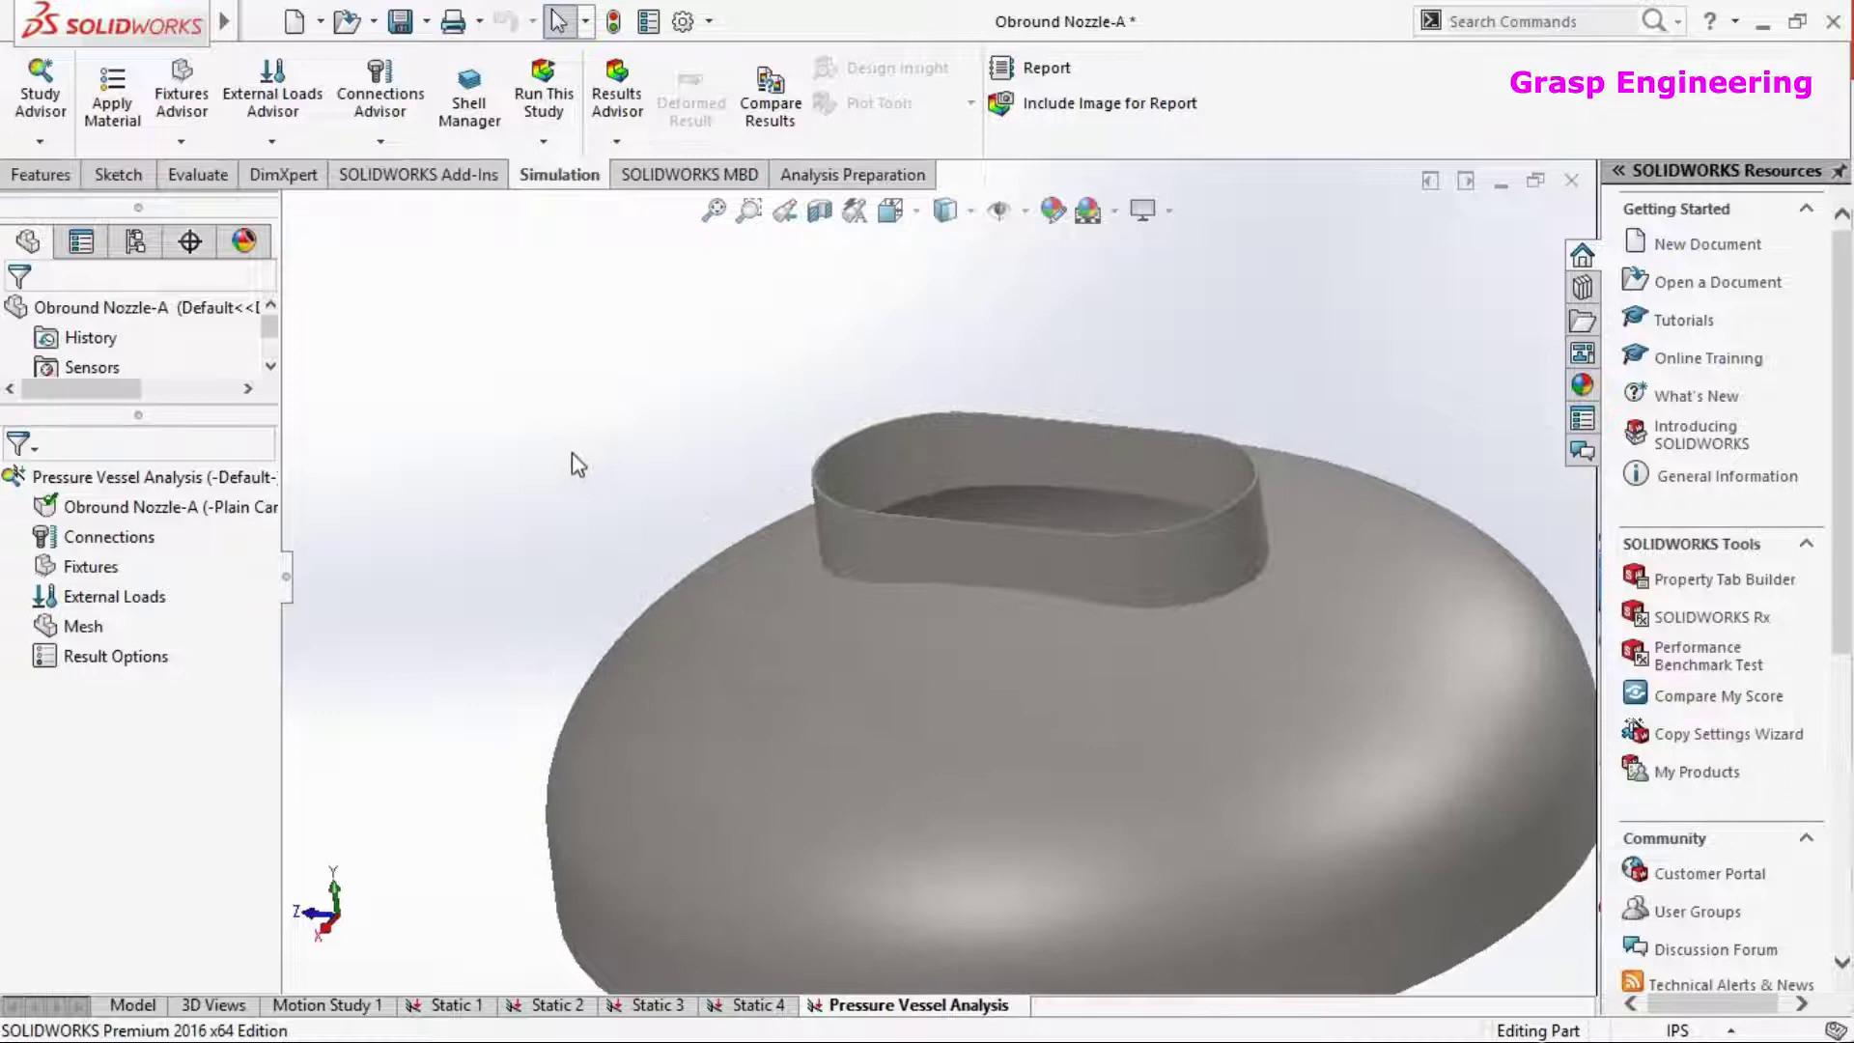
scroll(556, 442, up, 2)
scroll(562, 454, down, 1)
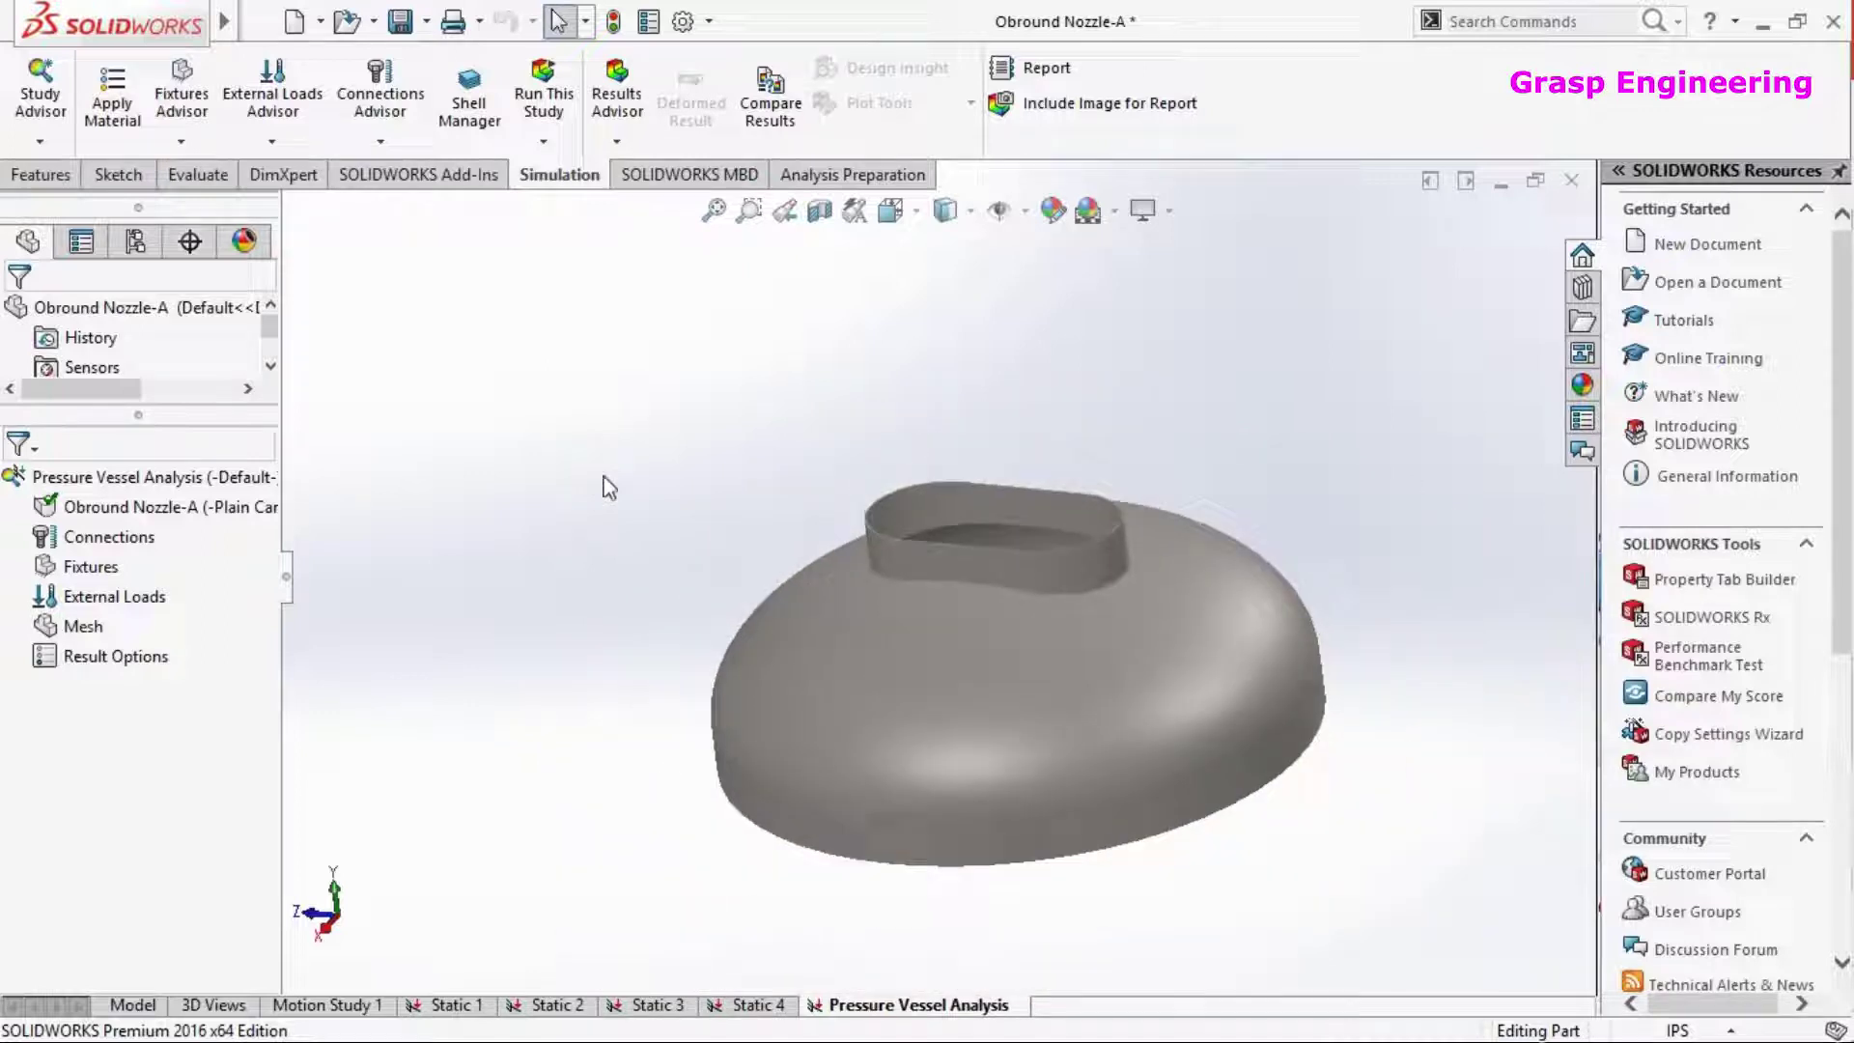
click(102, 536)
middle_drag(1004, 675, 923, 622)
click(923, 621)
click(764, 518)
click(94, 598)
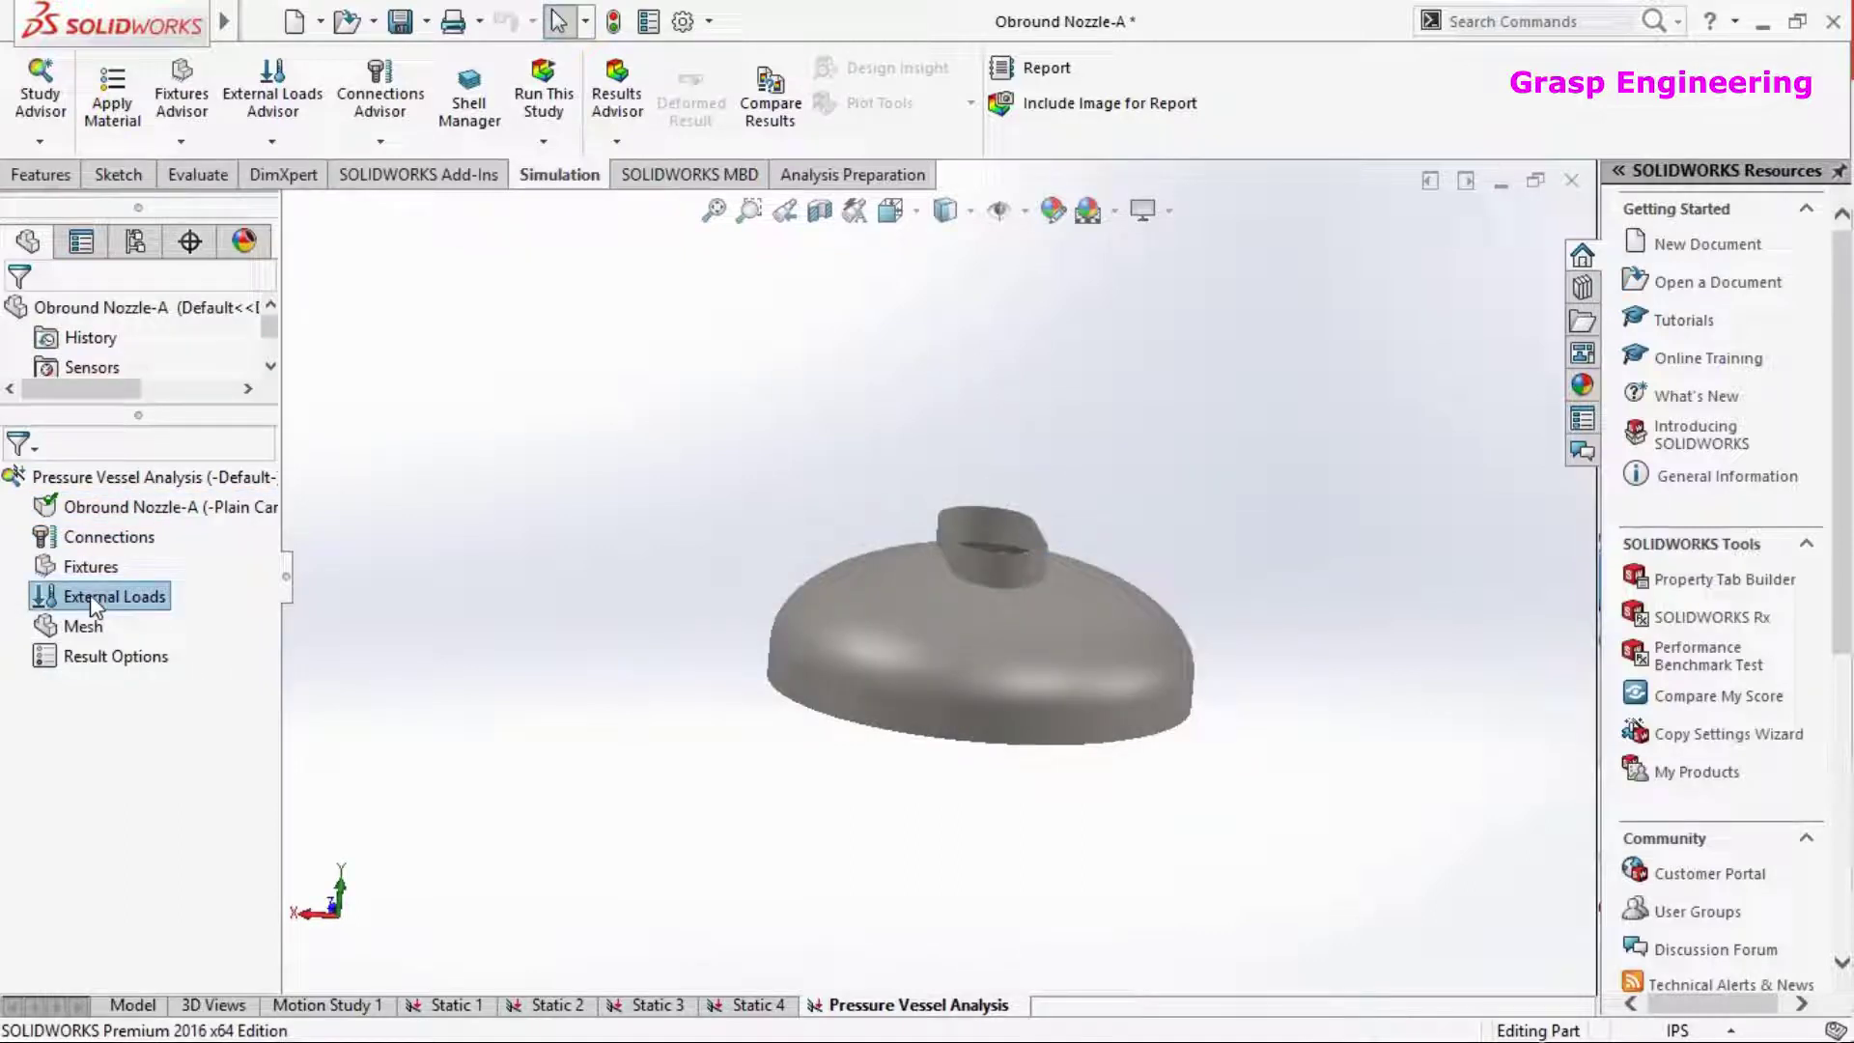
Apply a Fixed Geometry fixture to the thin annular face at the base rim of the domed head
click(98, 566)
right_click(108, 562)
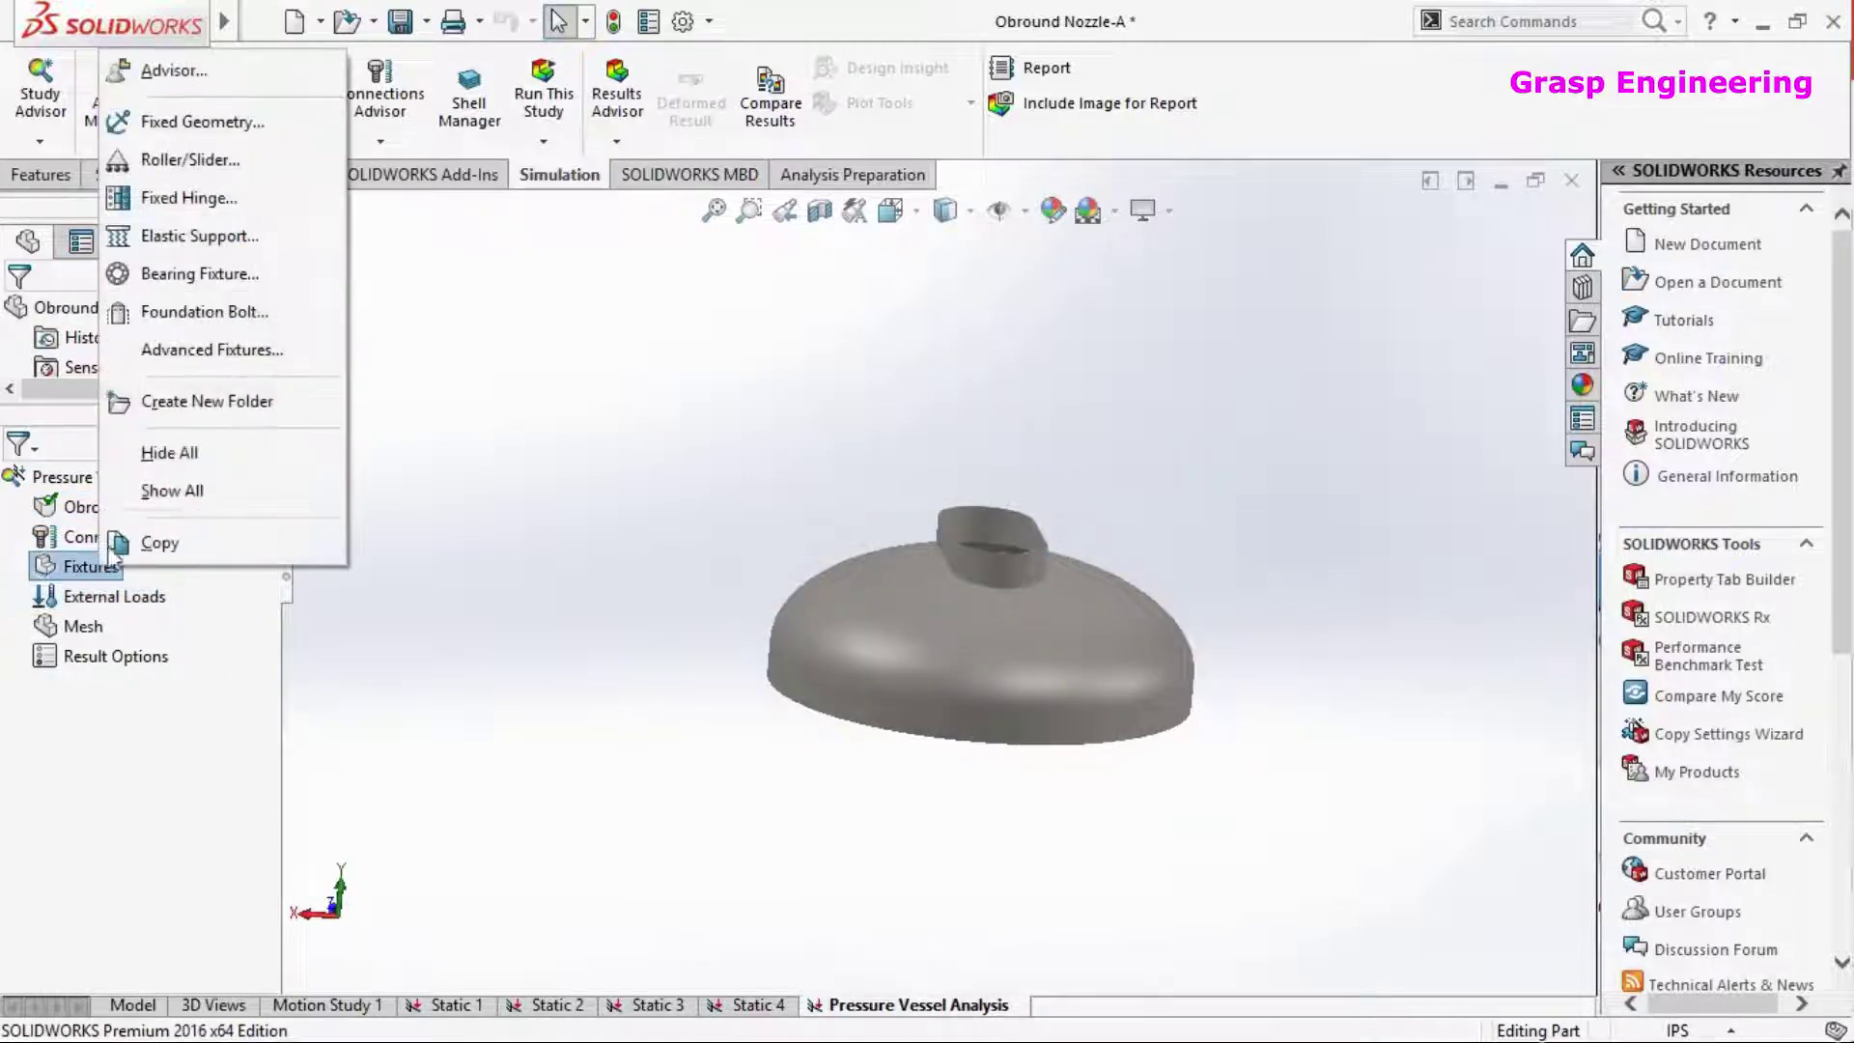
click(187, 125)
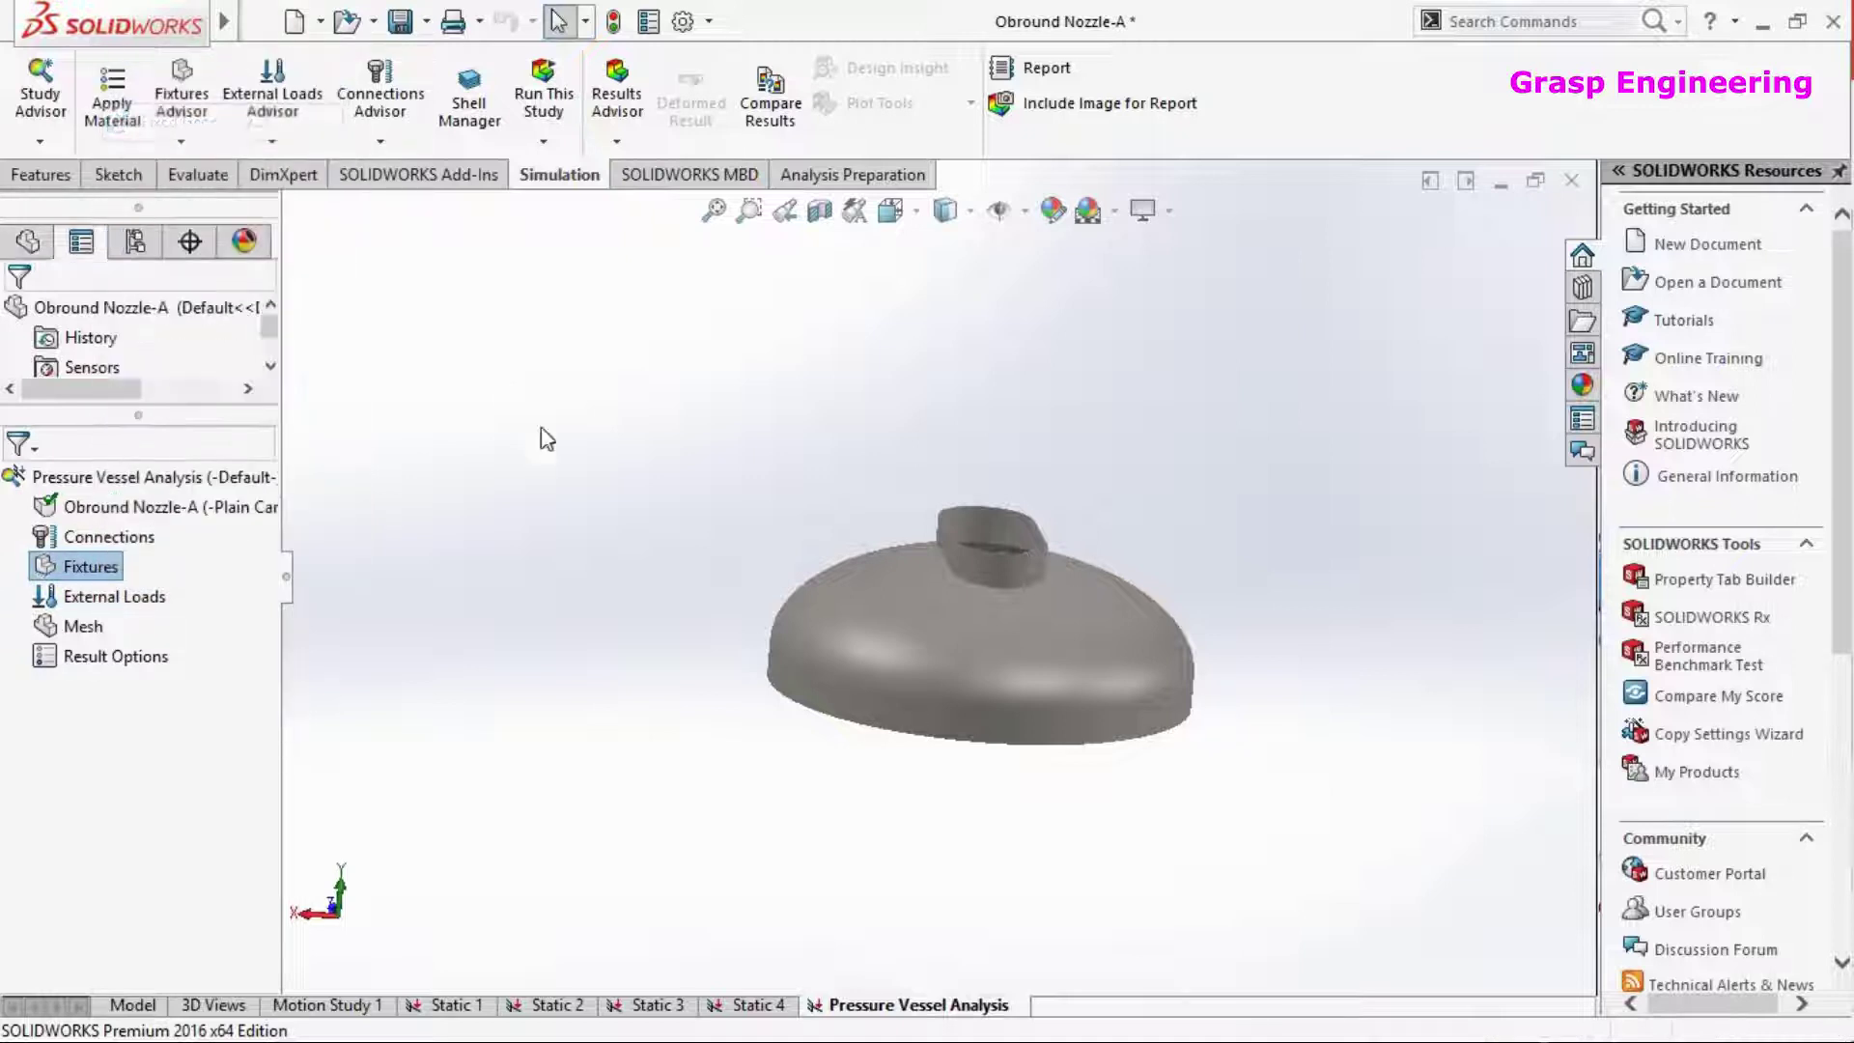
middle_drag(786, 712, 786, 437)
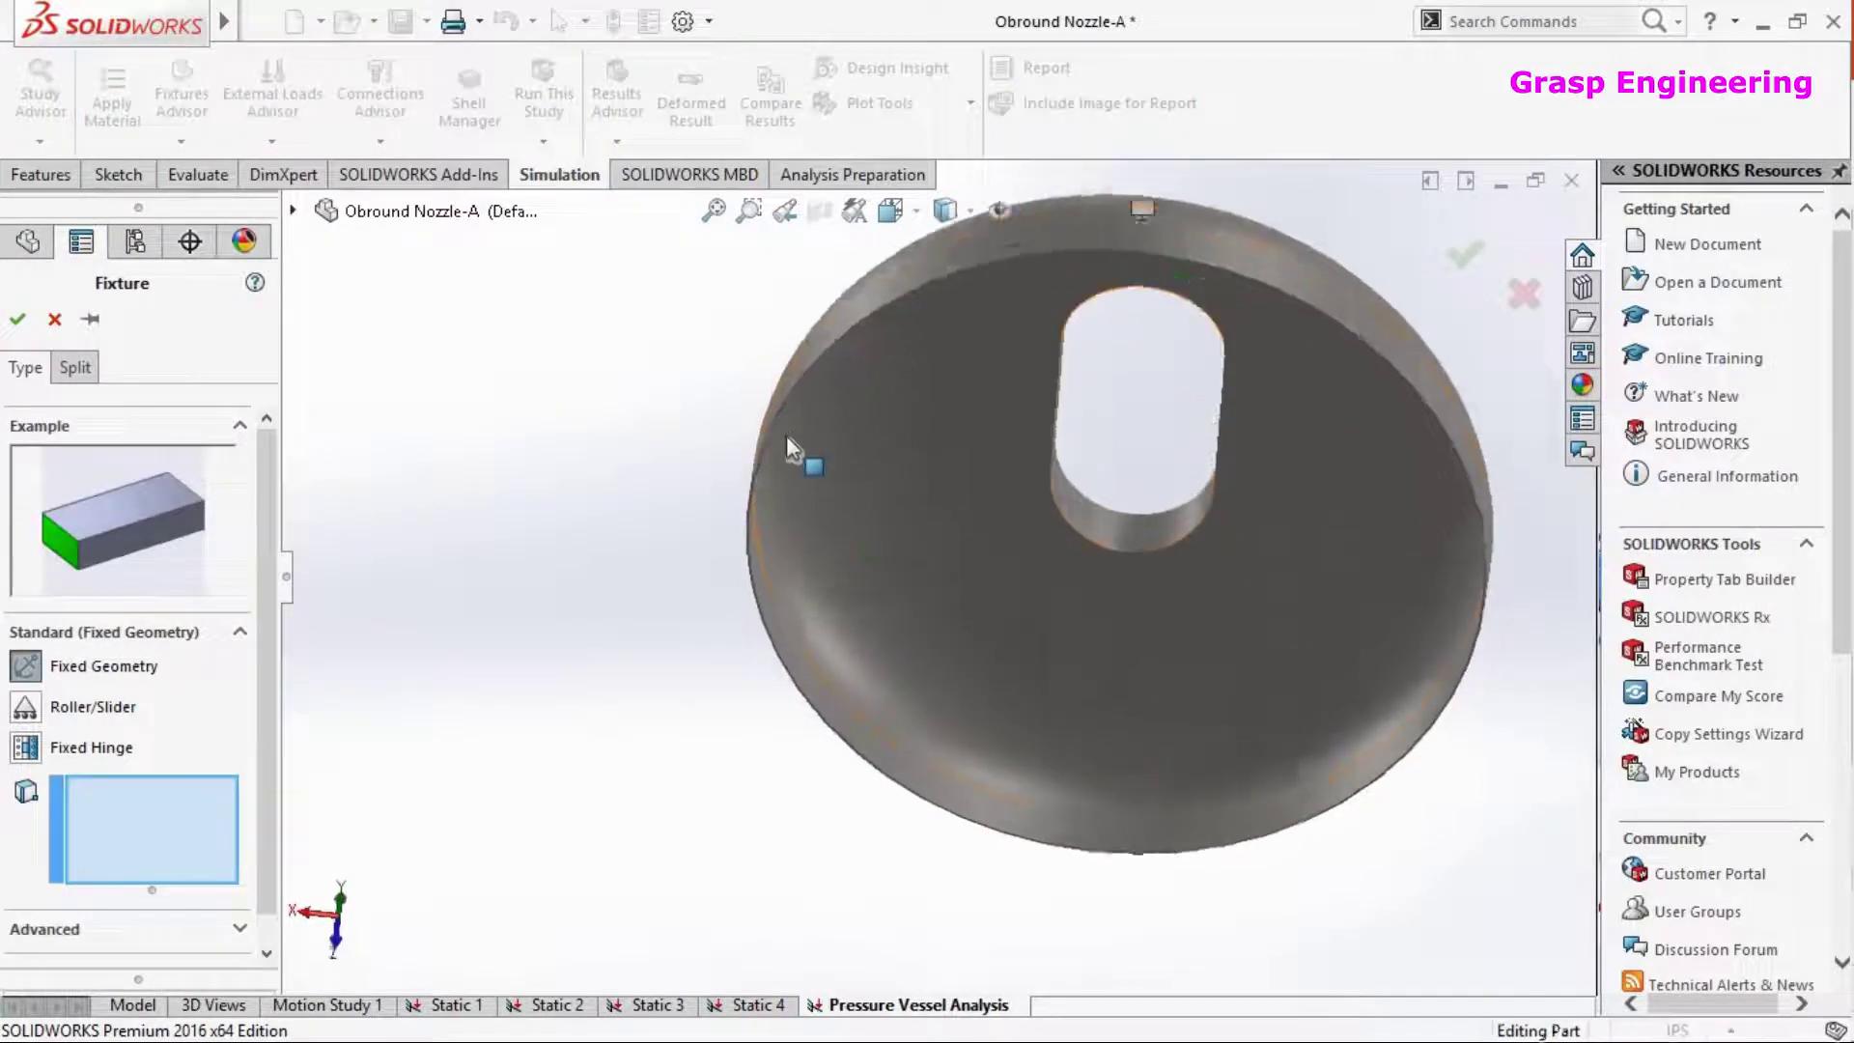
scroll(786, 436, down, 5)
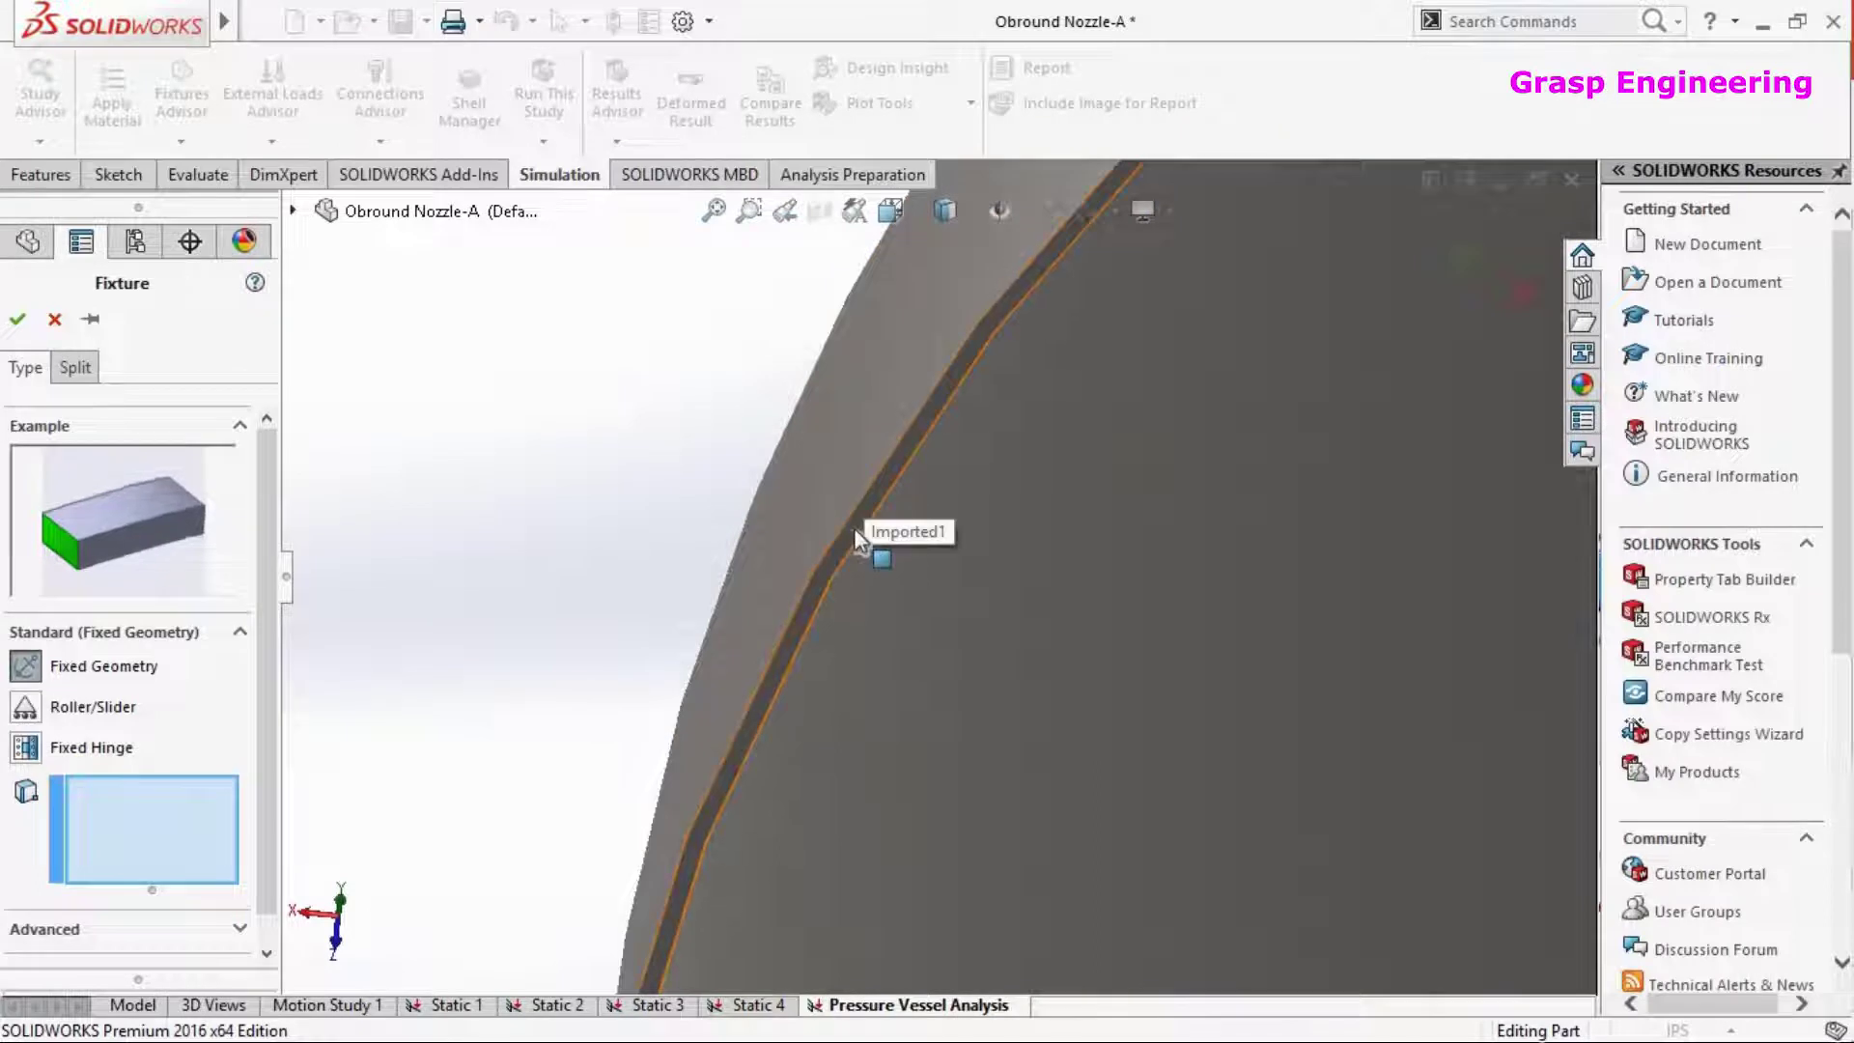
click(856, 539)
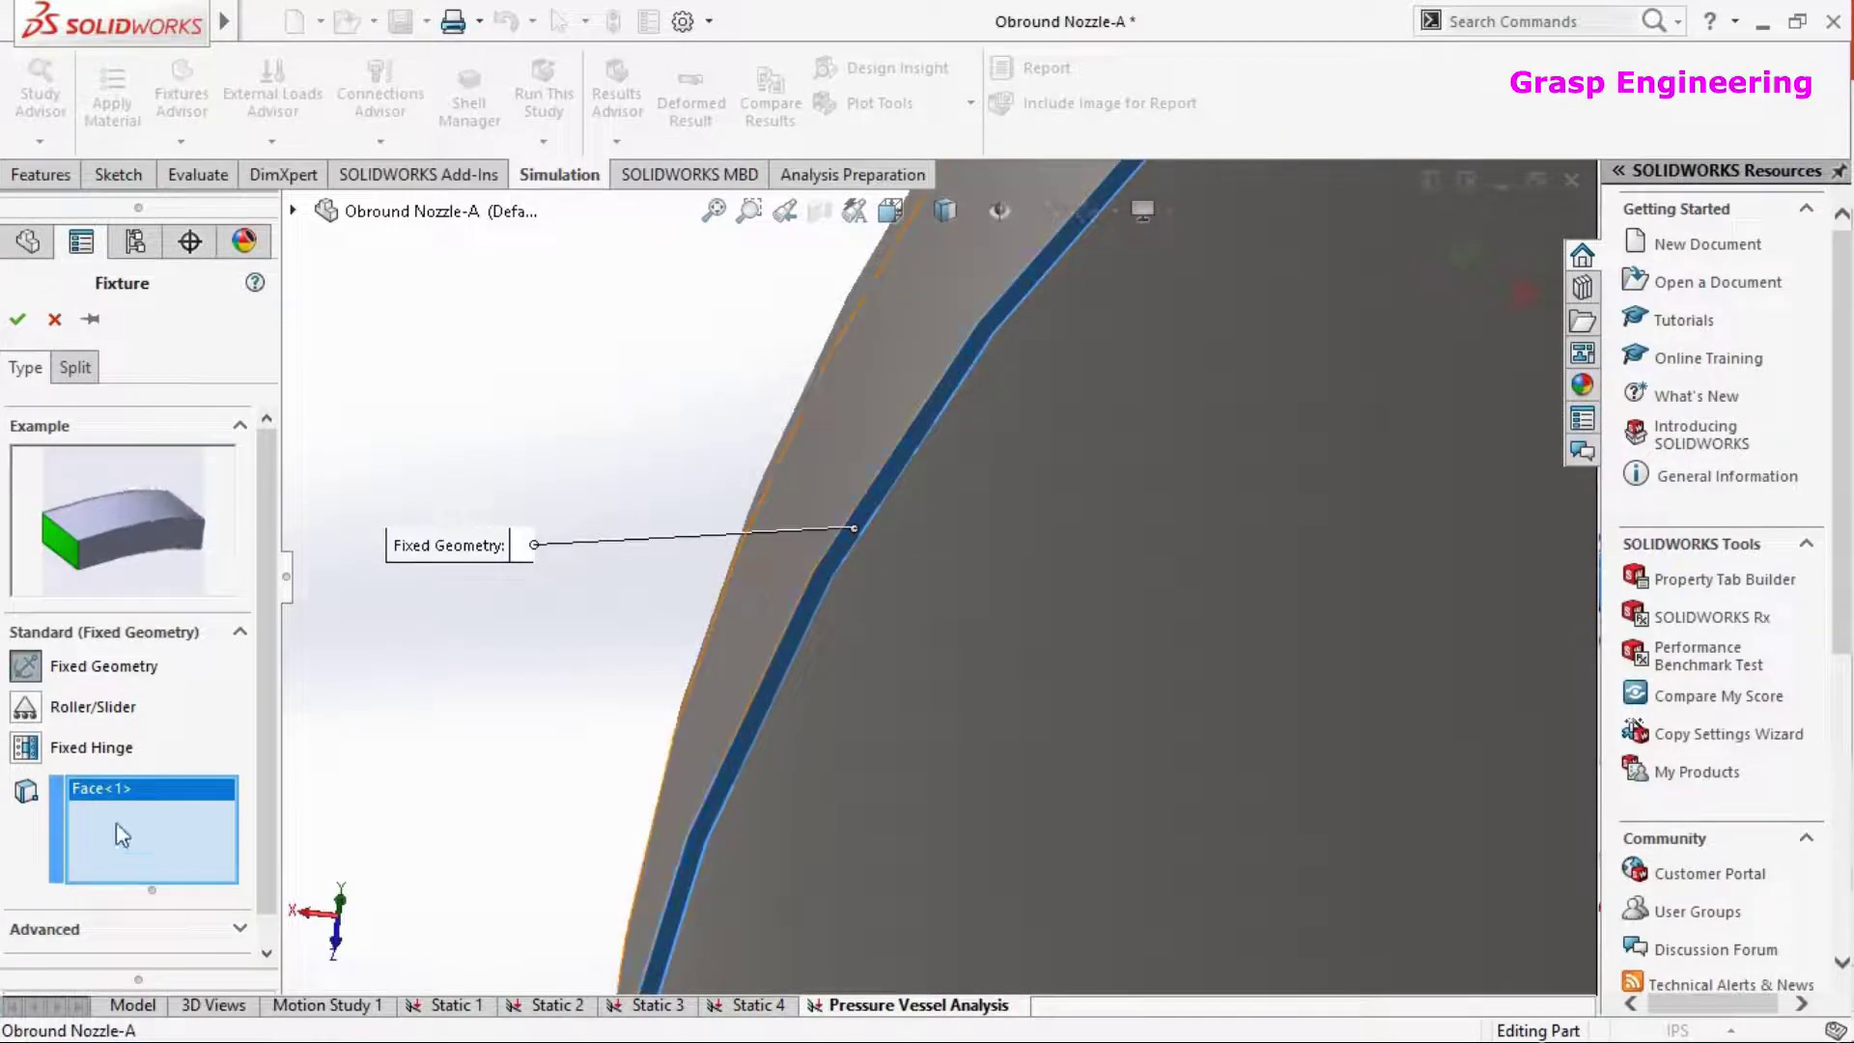
scroll(627, 589, up, 10)
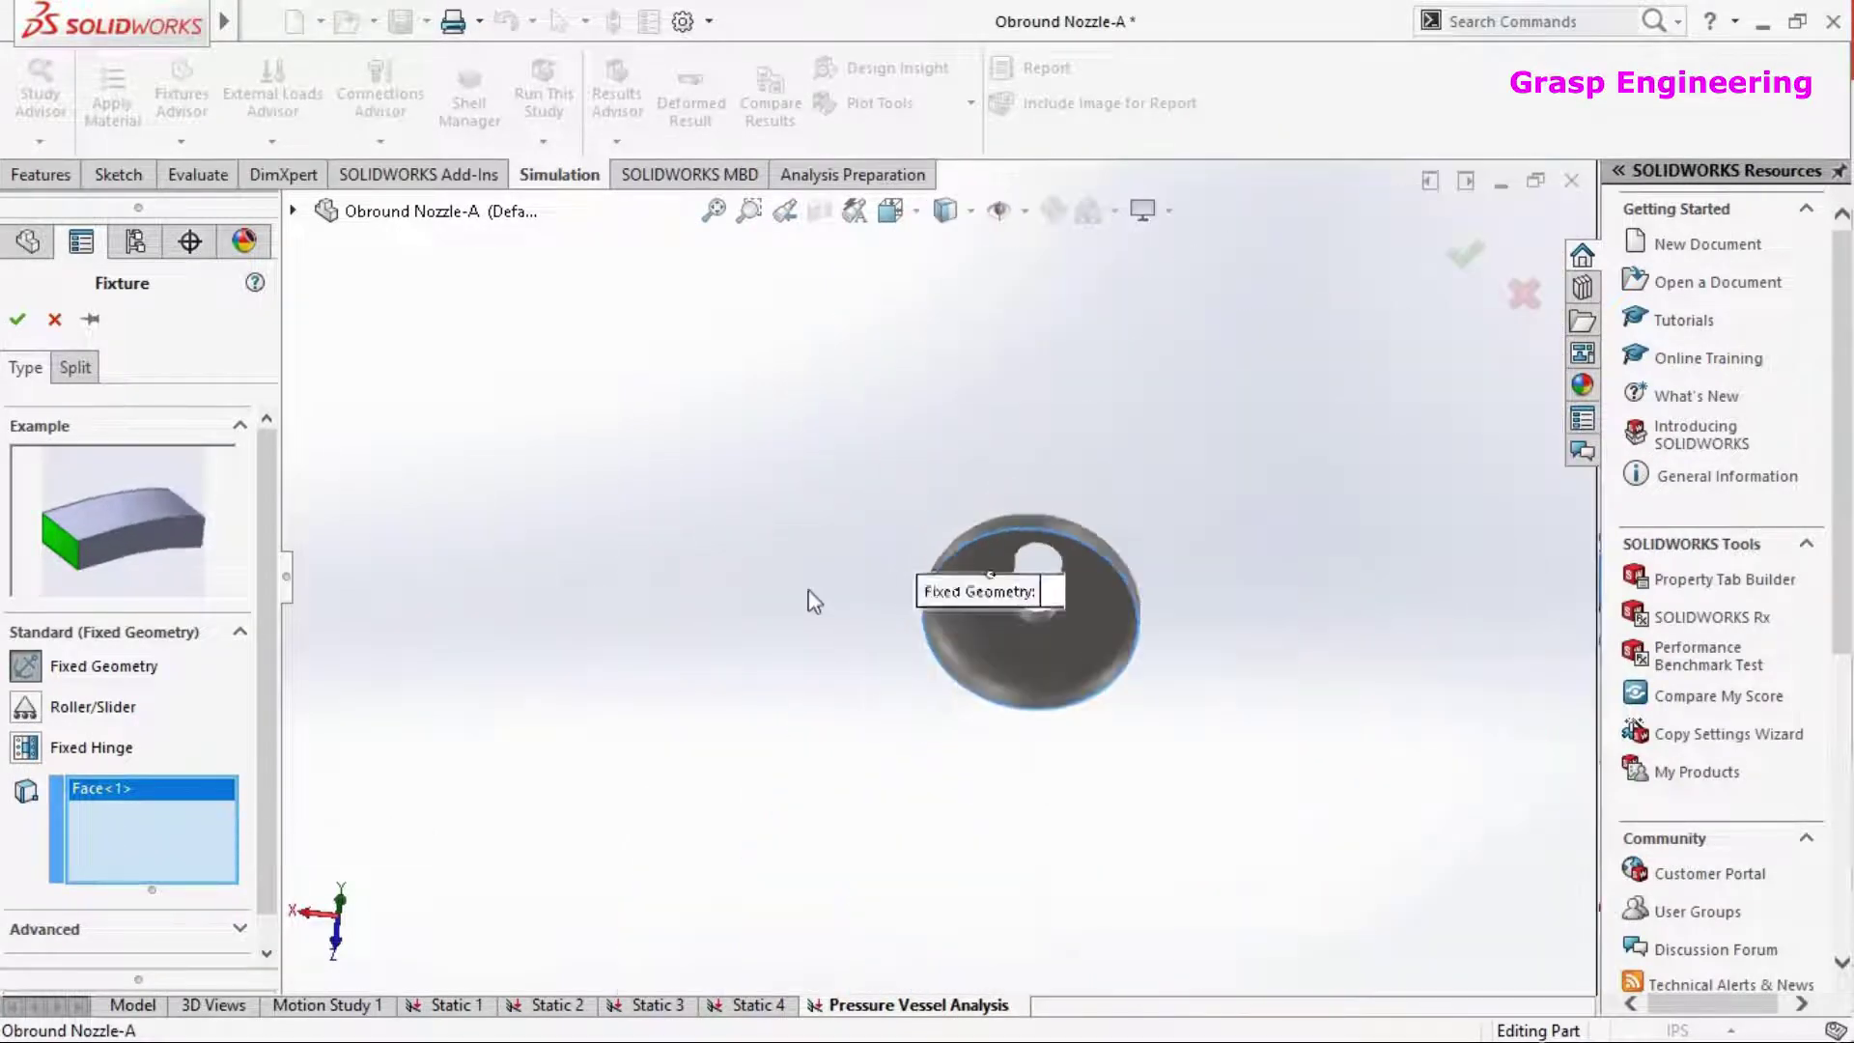
scroll(929, 560, down, 2)
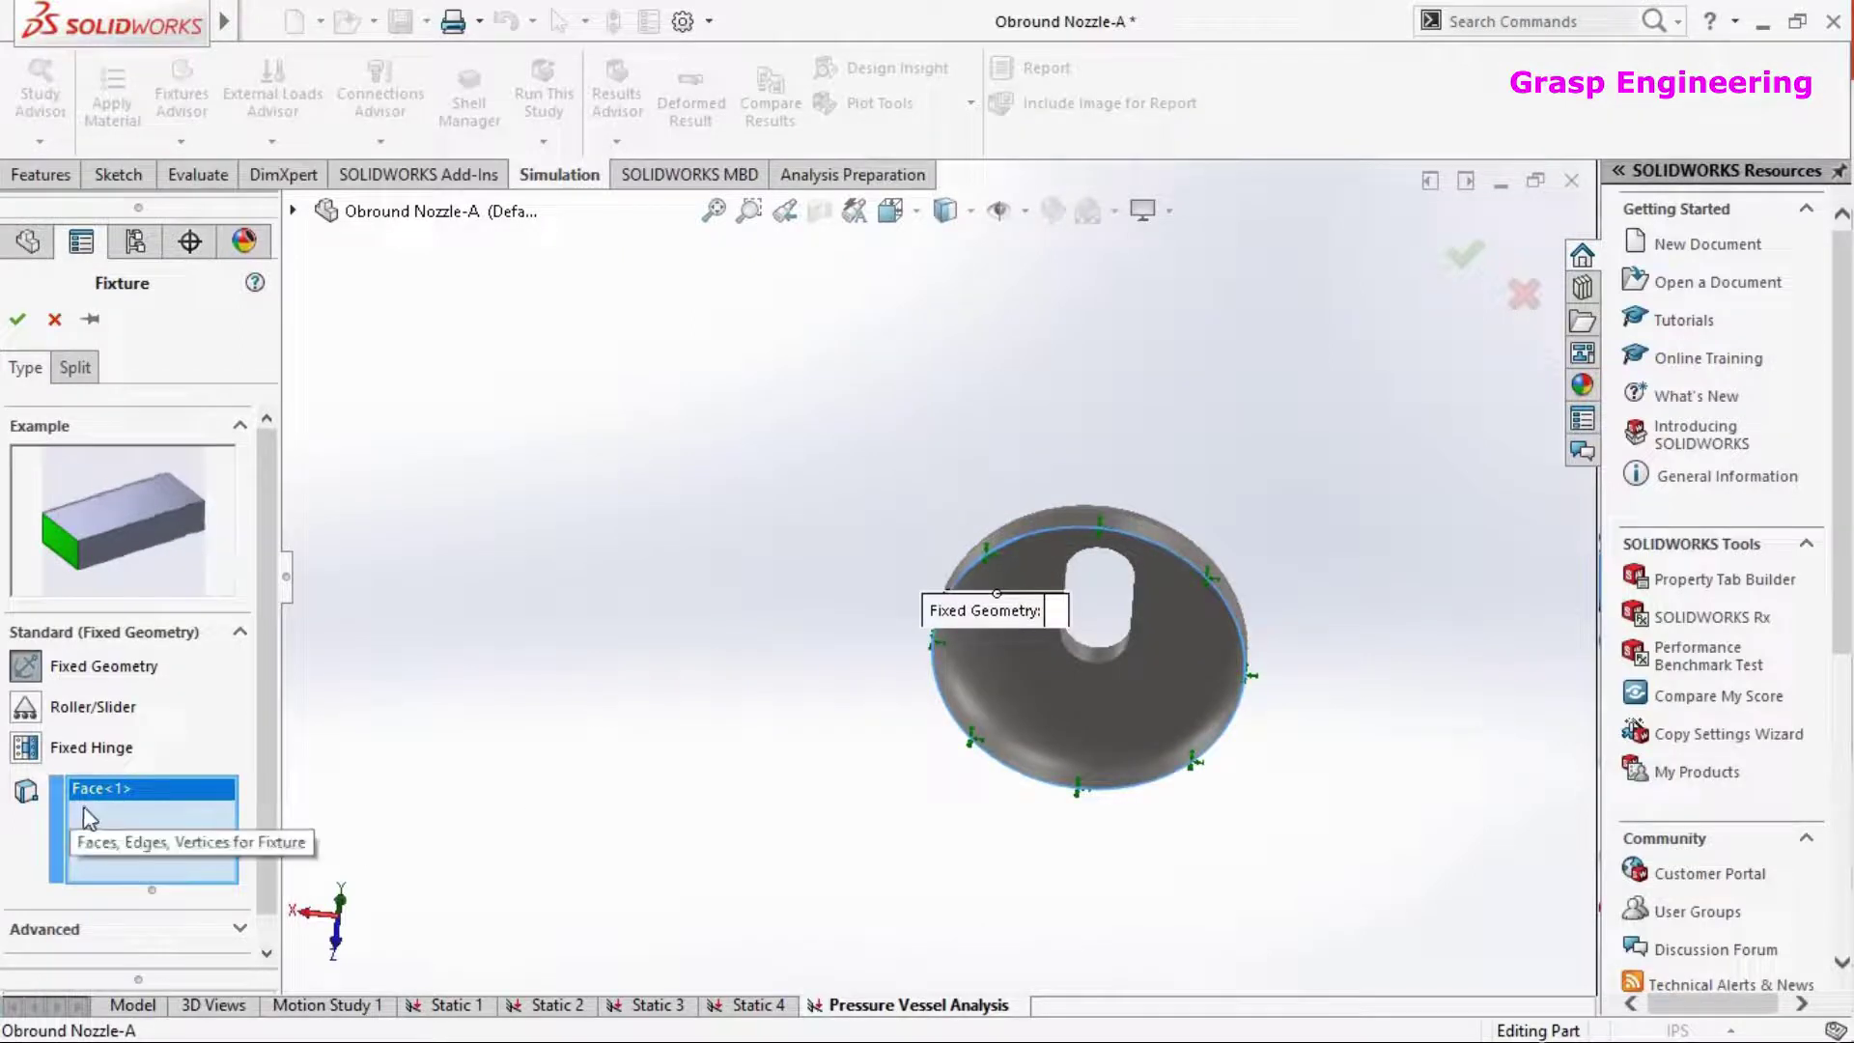
click(19, 324)
Start another fixture and select the nozzle's thin obround end face as its target
middle_drag(1179, 663, 1184, 729)
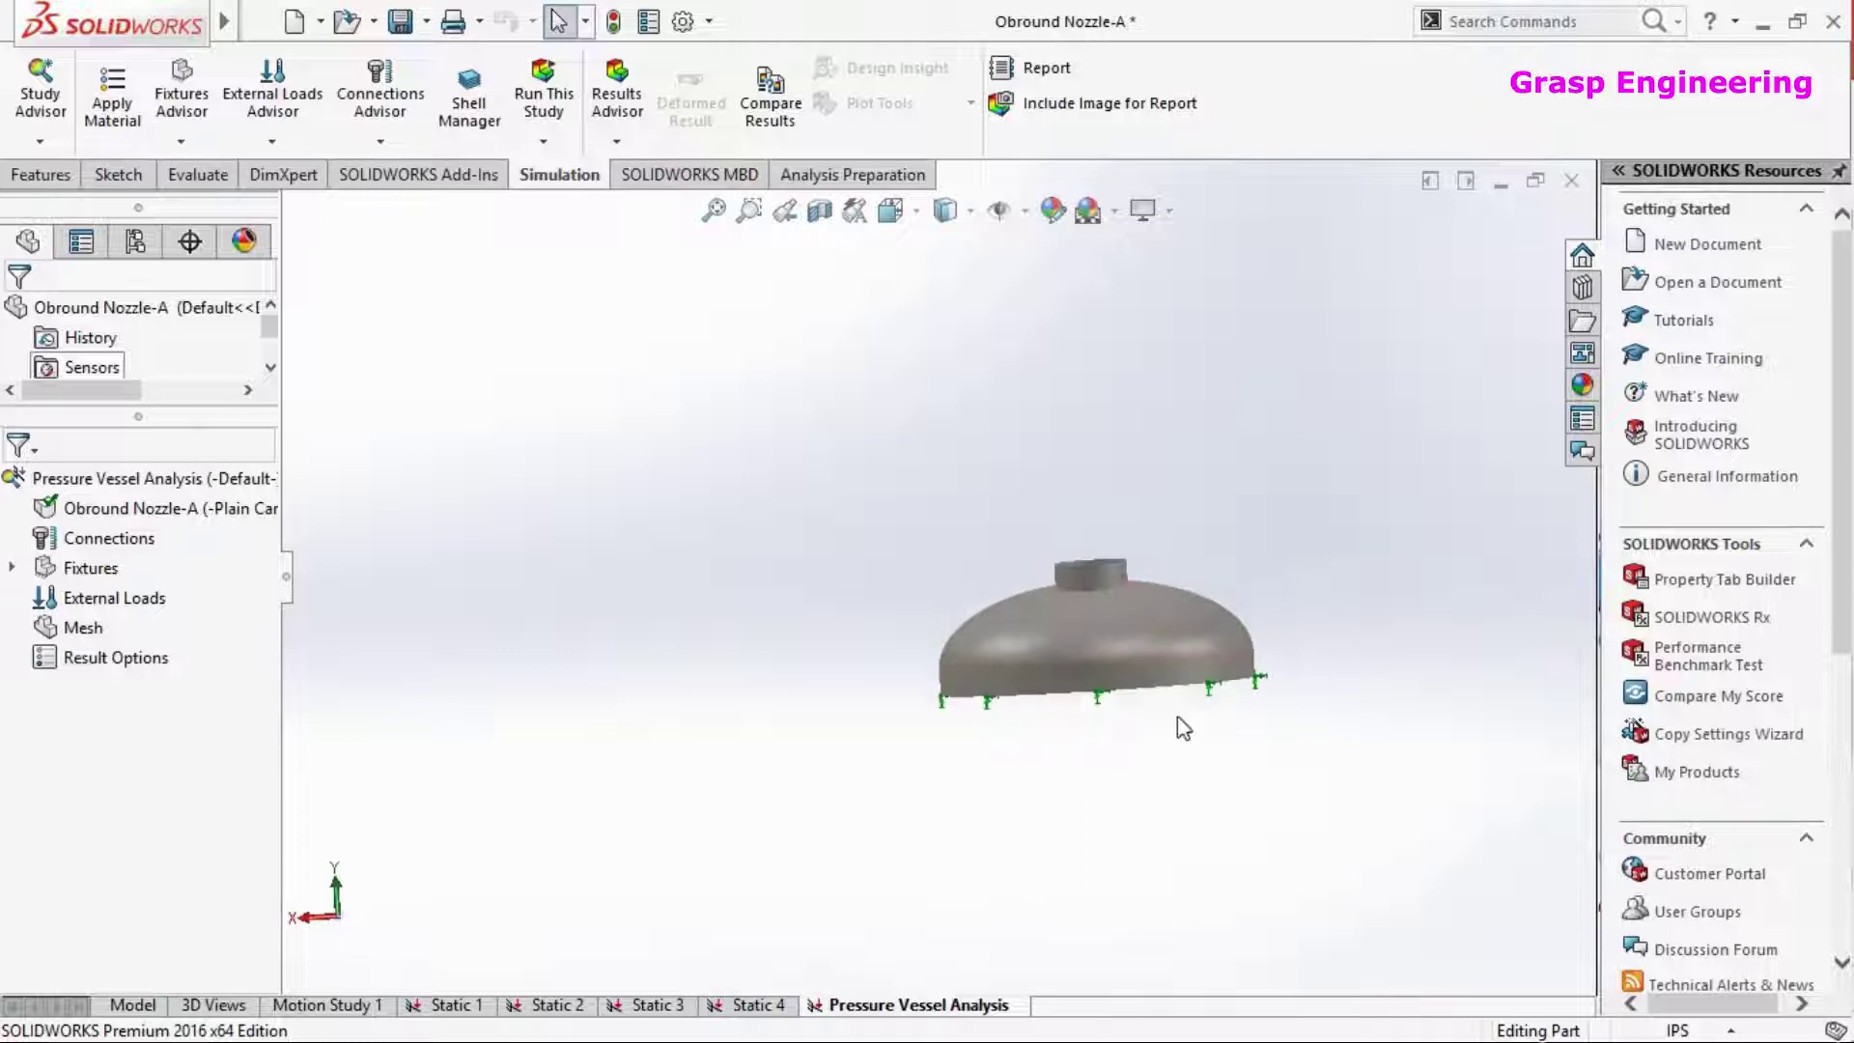
scroll(1184, 729, down, 4)
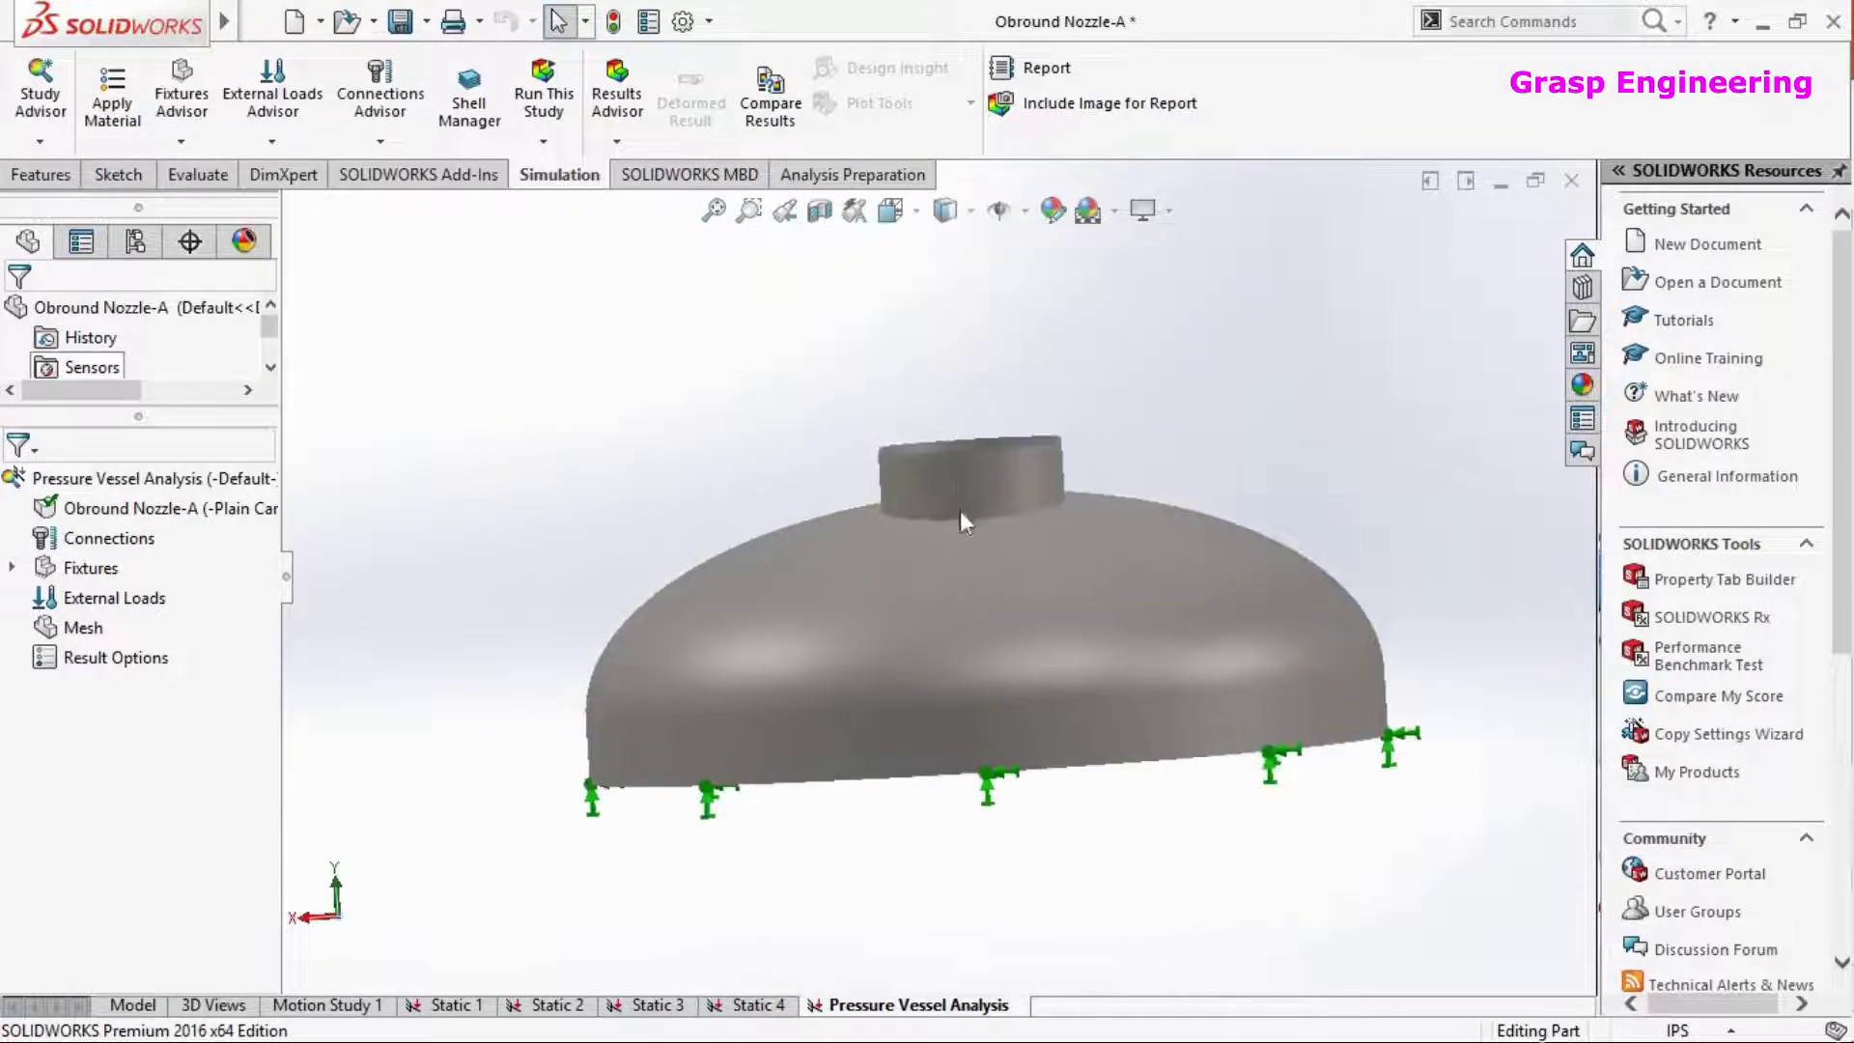
scroll(960, 510, down, 2)
middle_drag(960, 510, 774, 405)
scroll(773, 406, down, 4)
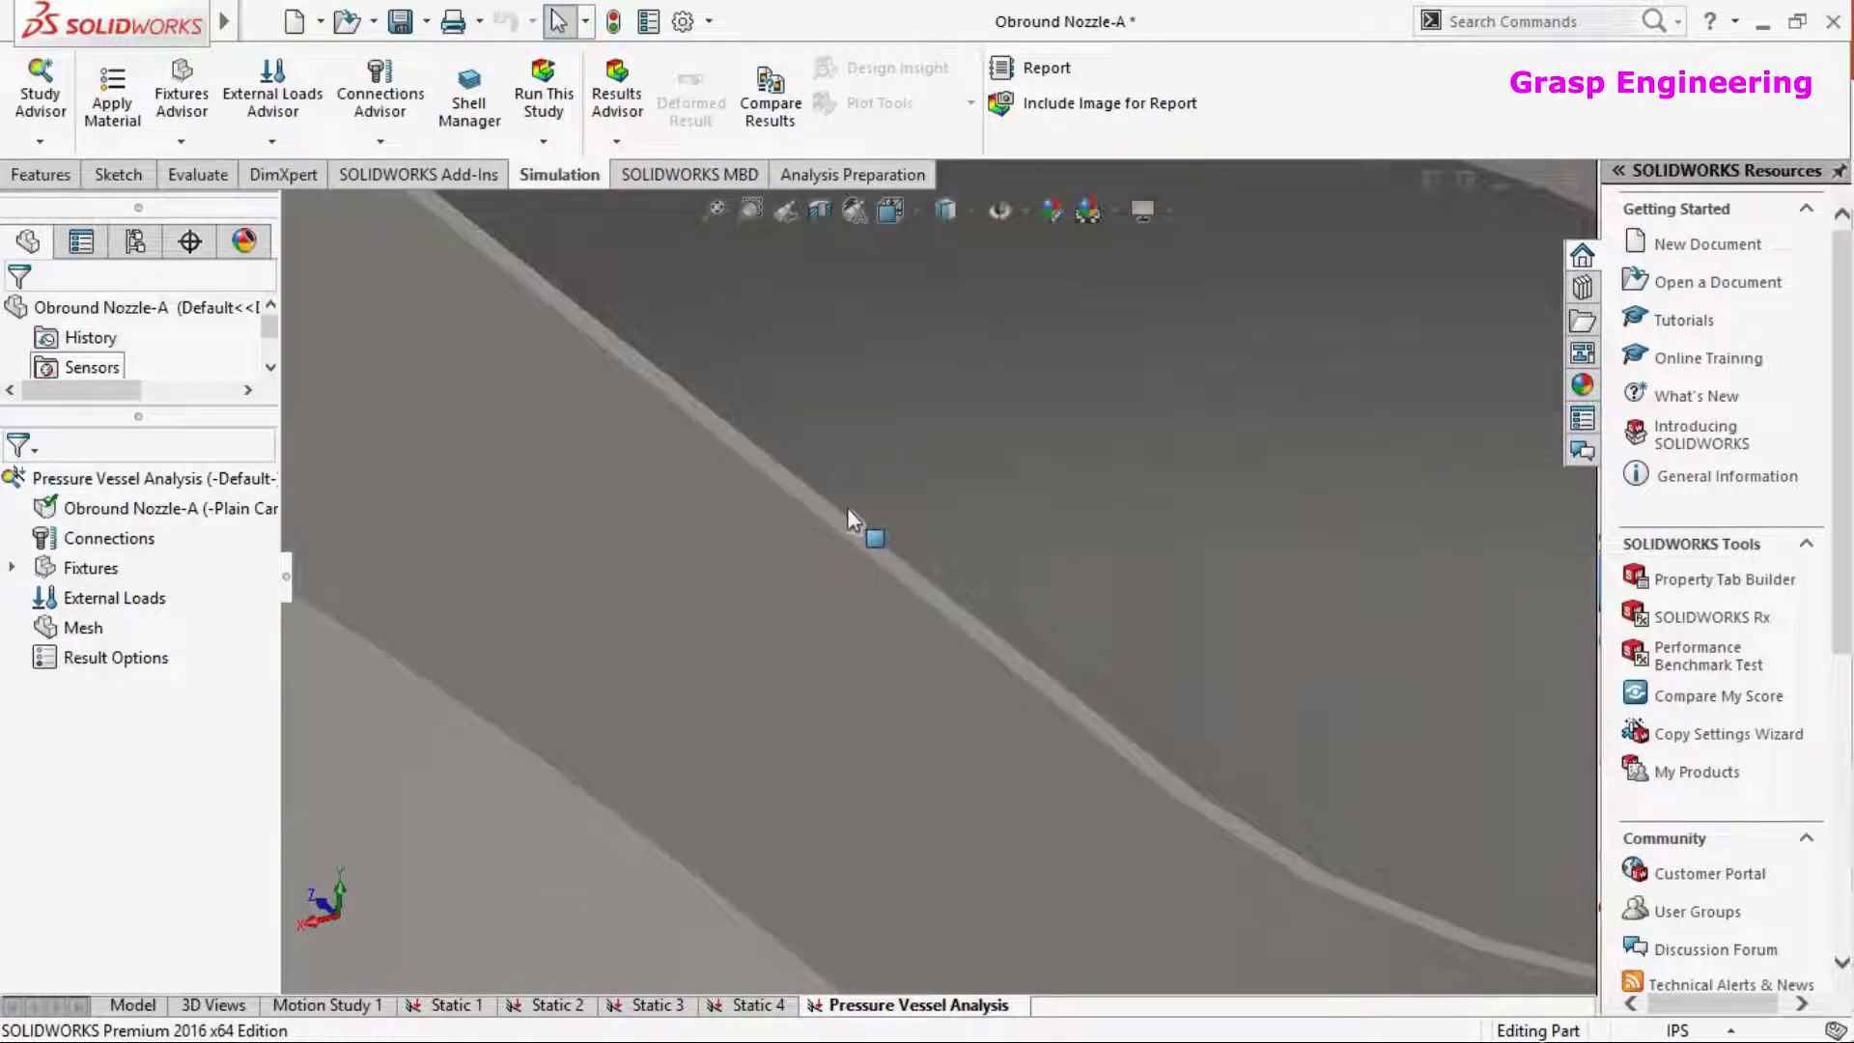
right_click(103, 570)
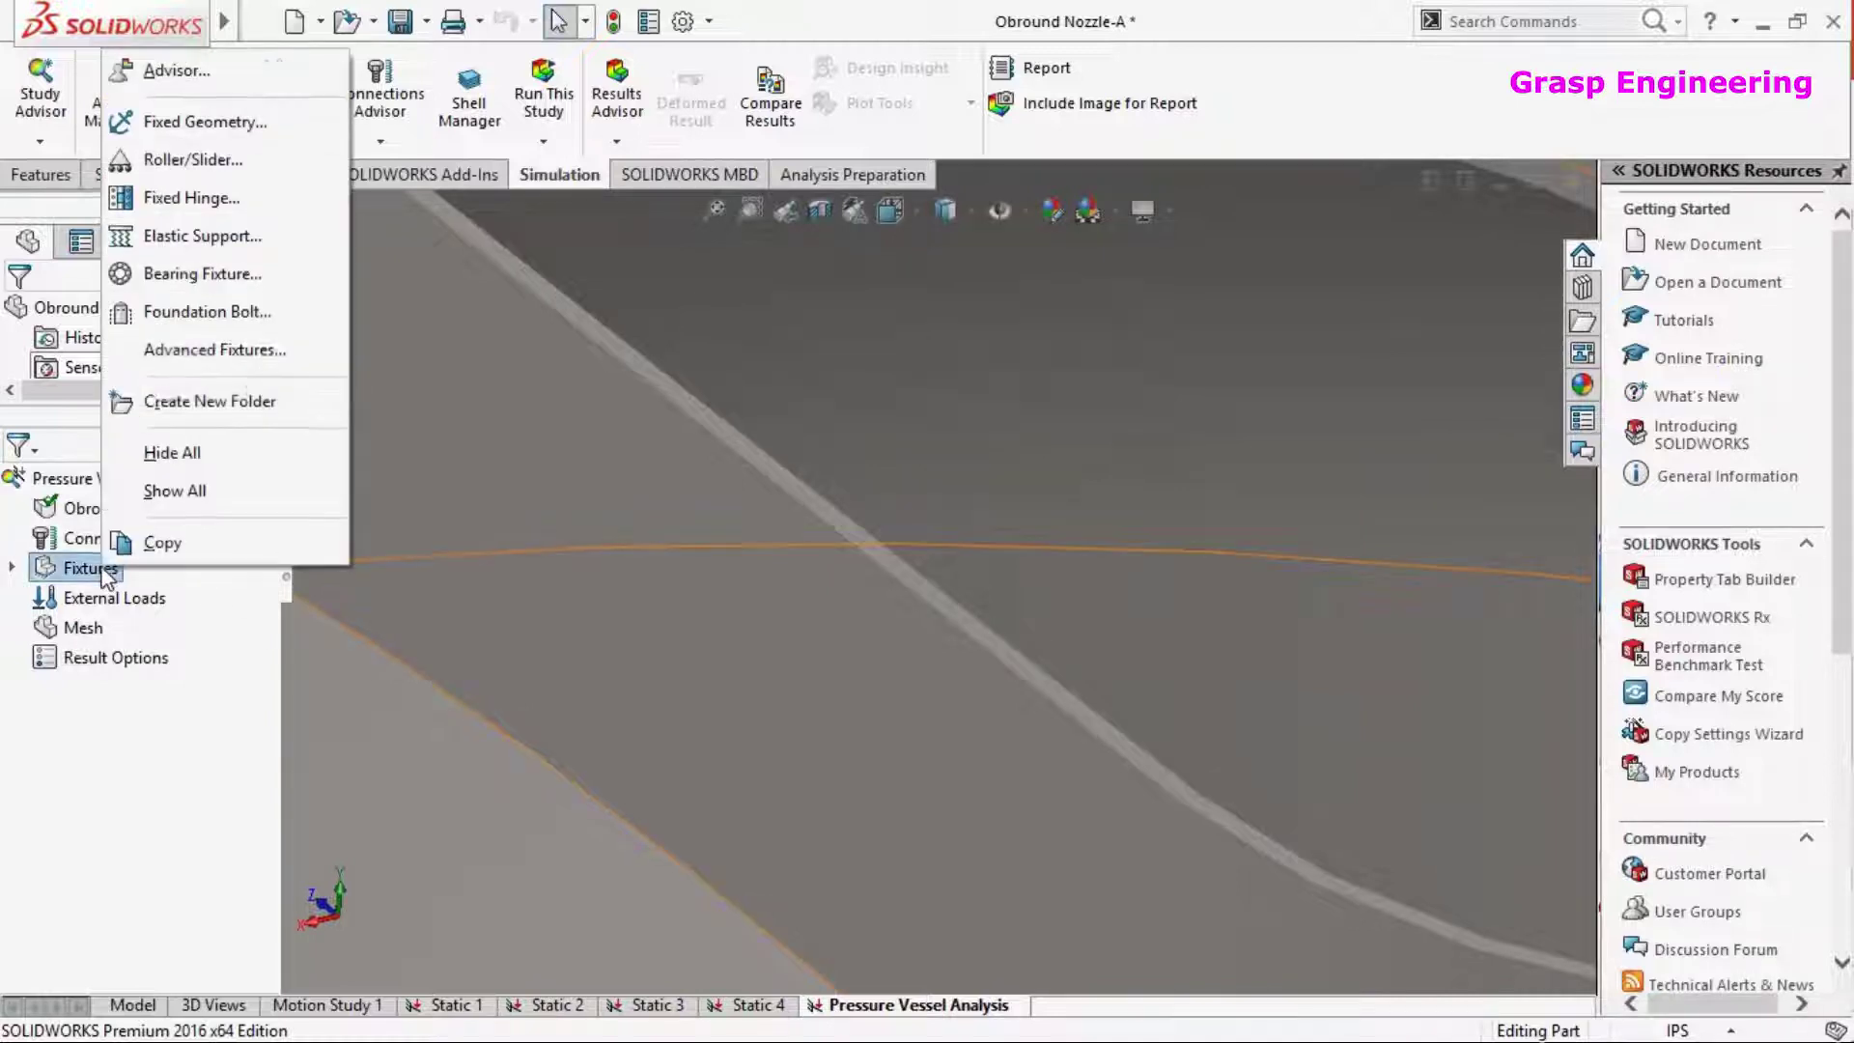
click(179, 131)
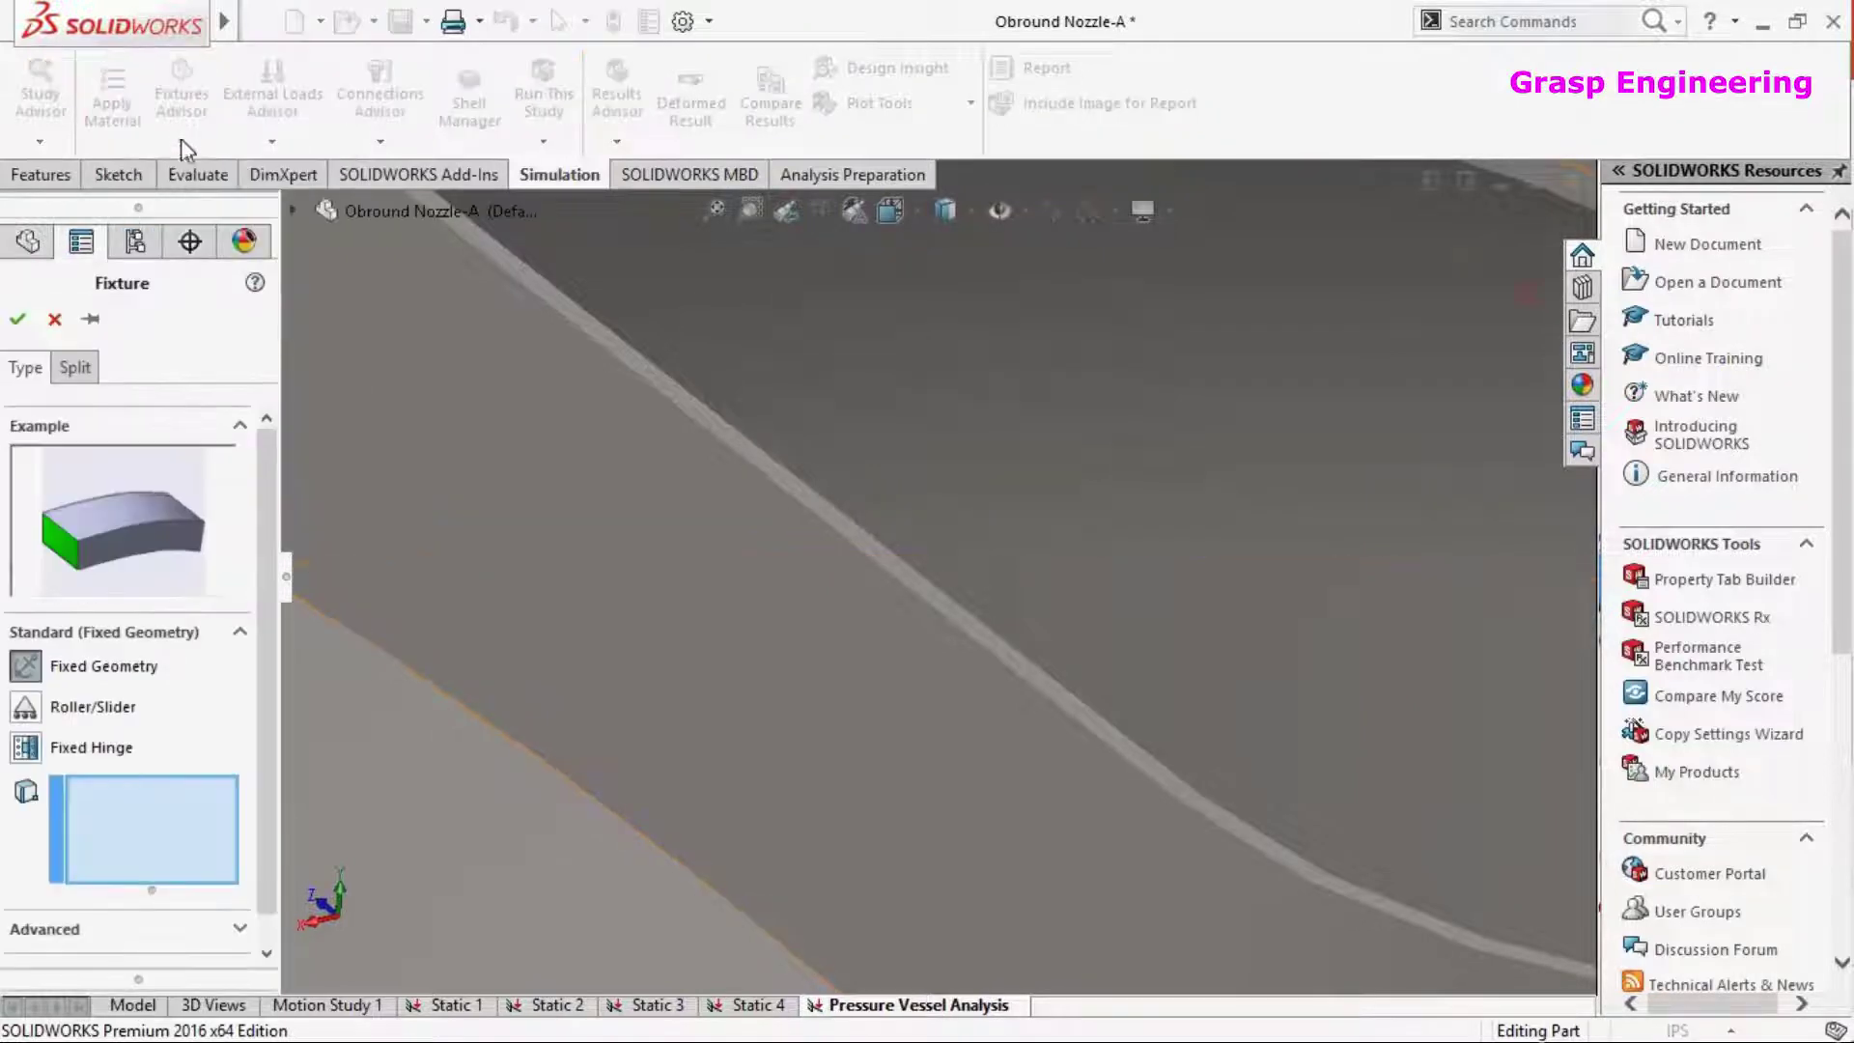
click(669, 381)
scroll(253, 809, down, 1)
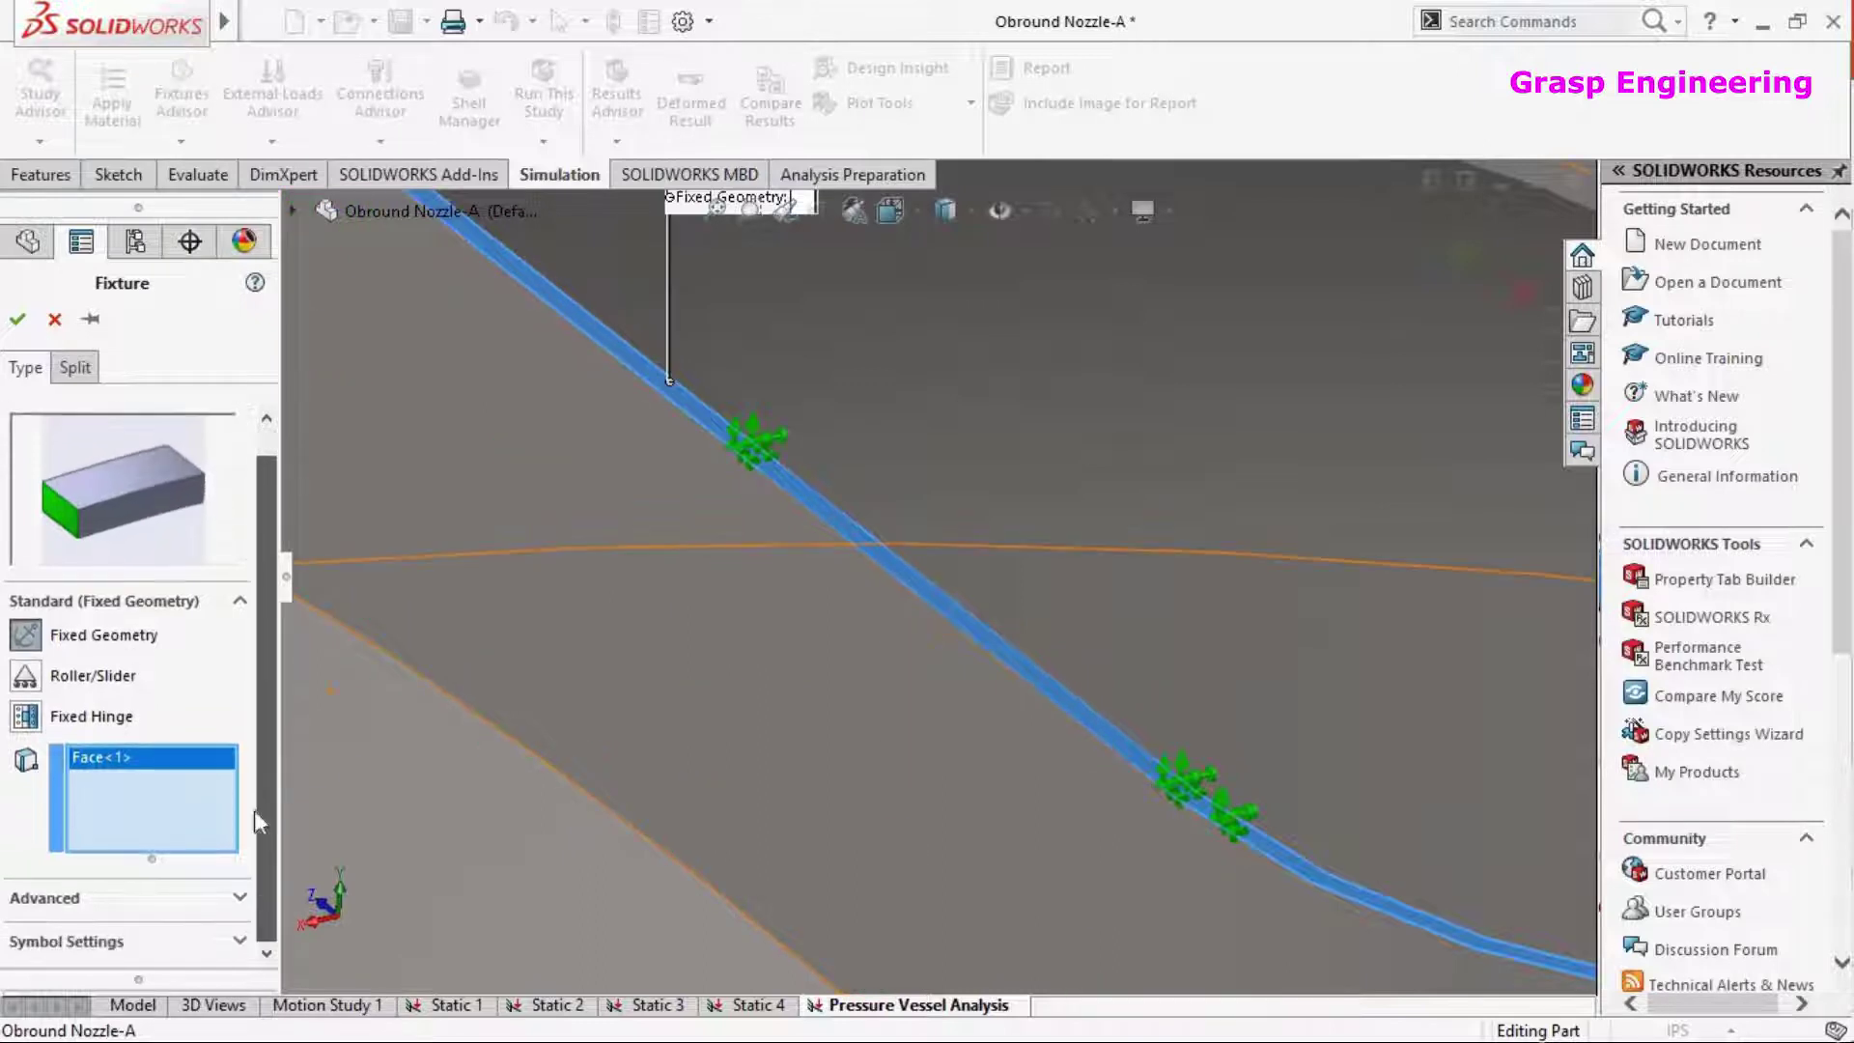
Make the nozzle end fixture an On Flat Faces restraint with 0 mm translation normal to the face and apply it
click(64, 898)
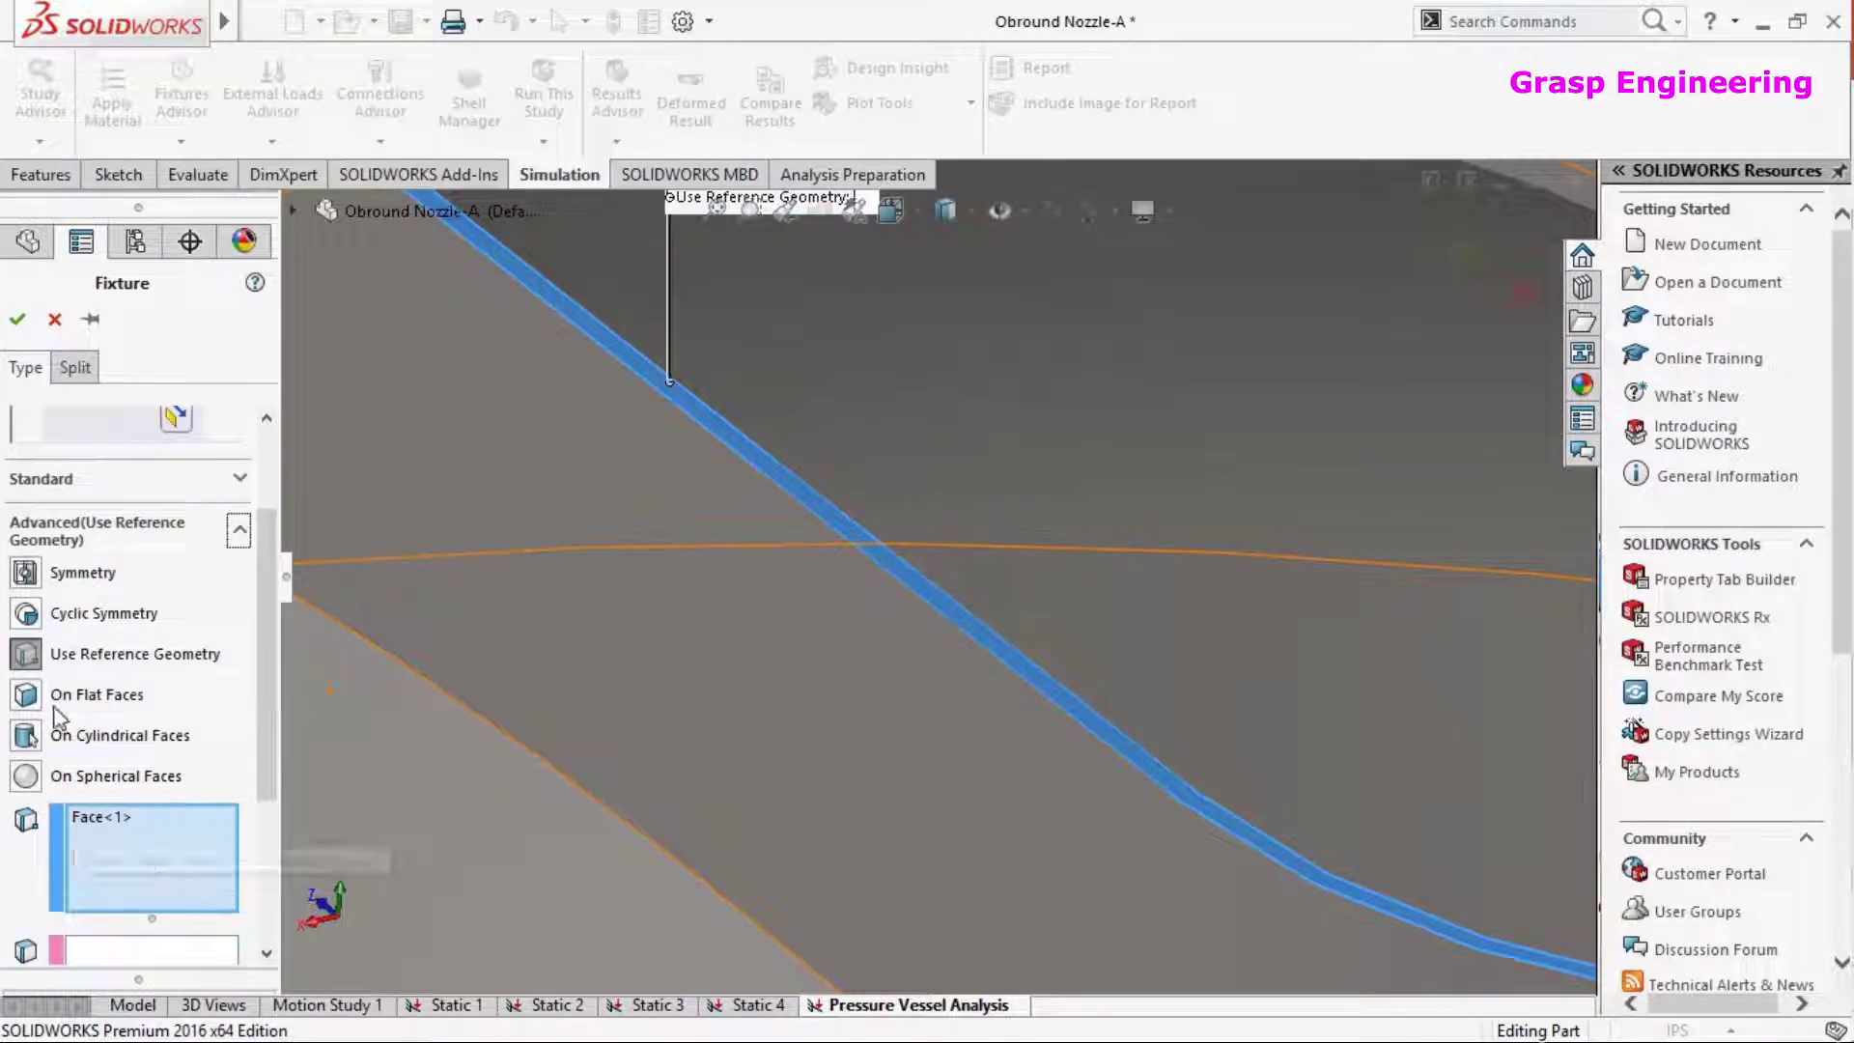
click(29, 694)
scroll(222, 886, down, 2)
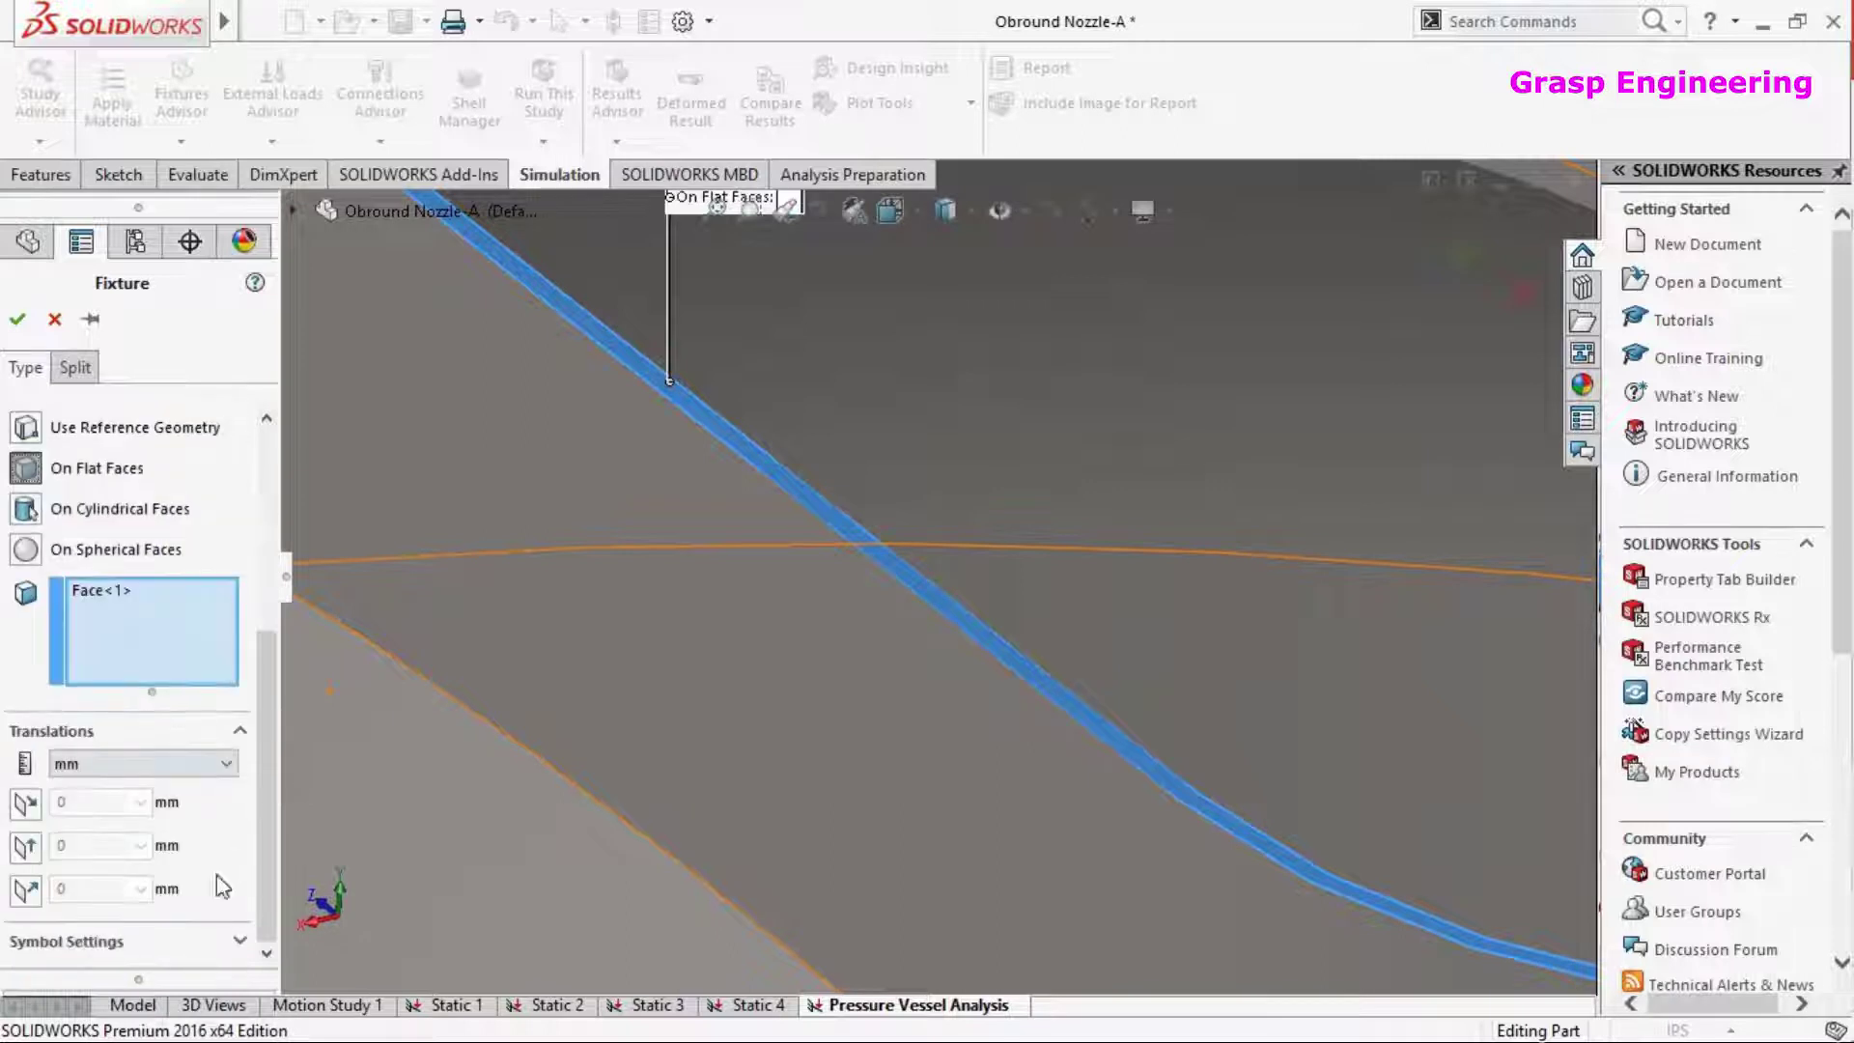
click(25, 889)
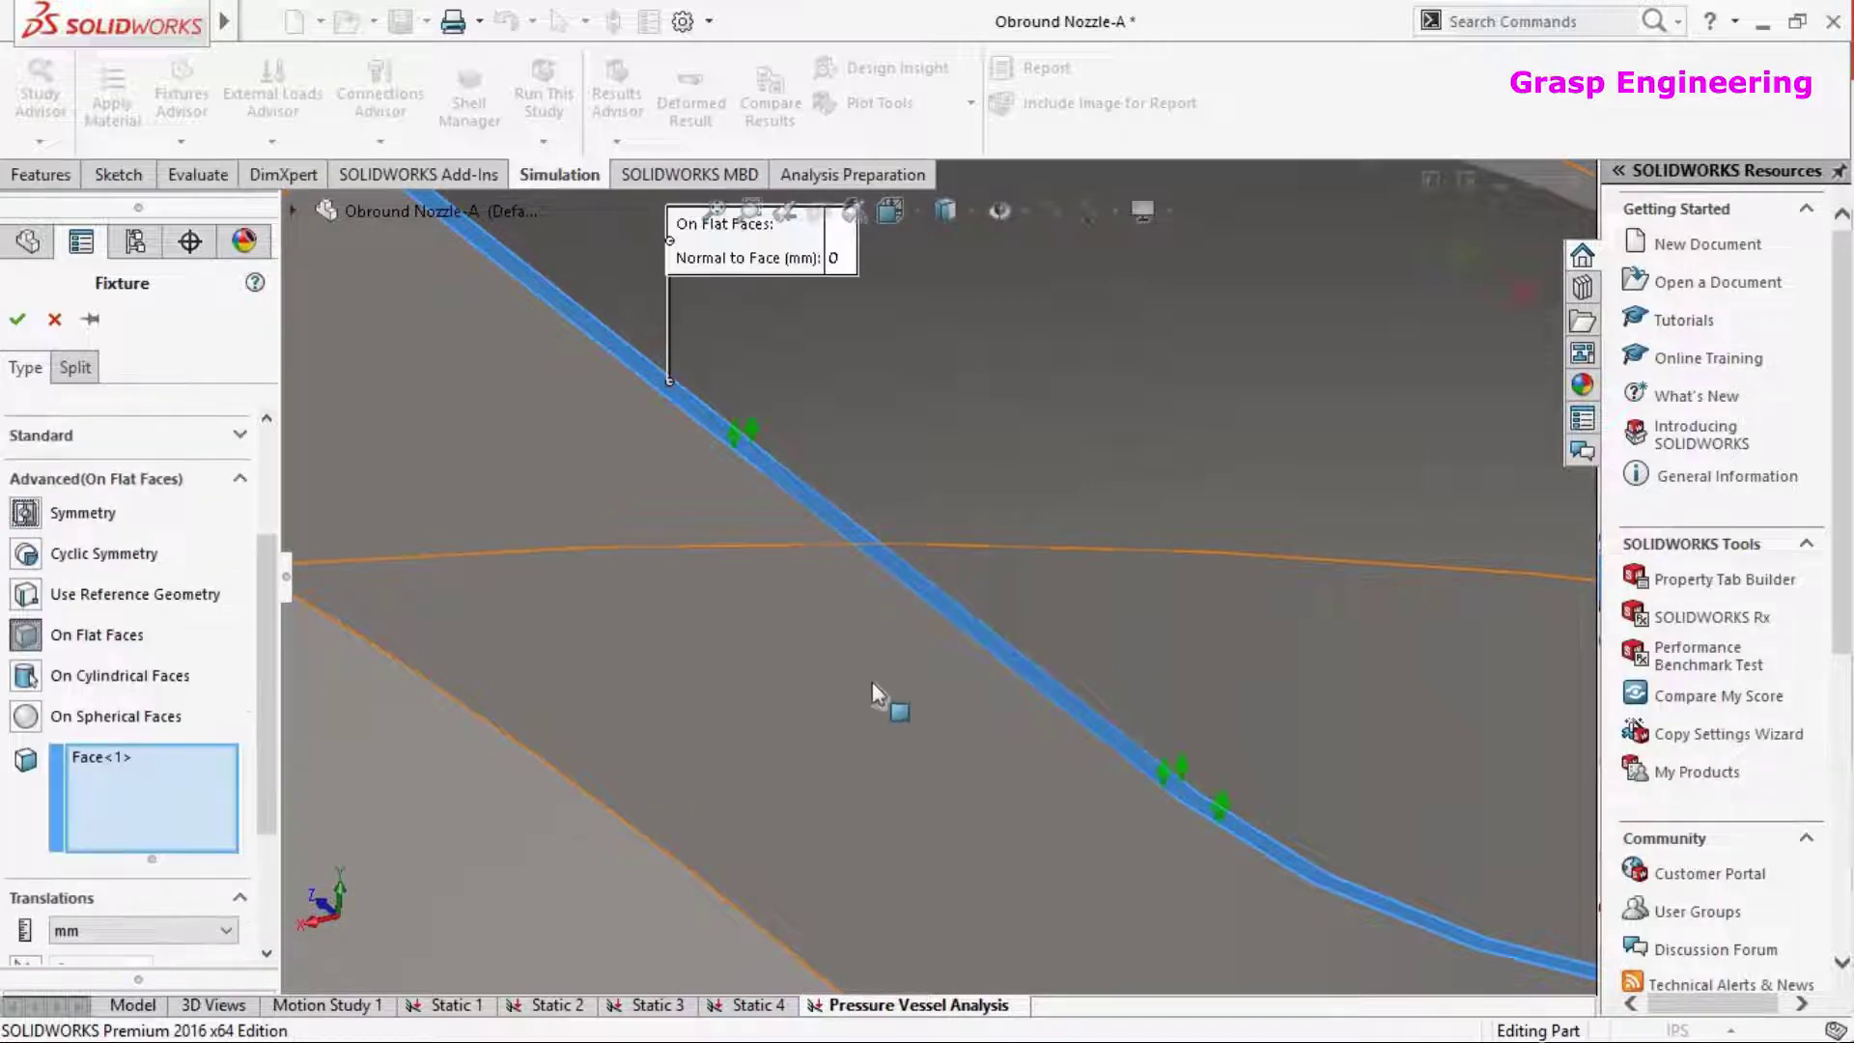
scroll(876, 660, up, 8)
middle_drag(959, 635, 941, 579)
scroll(946, 579, down, 3)
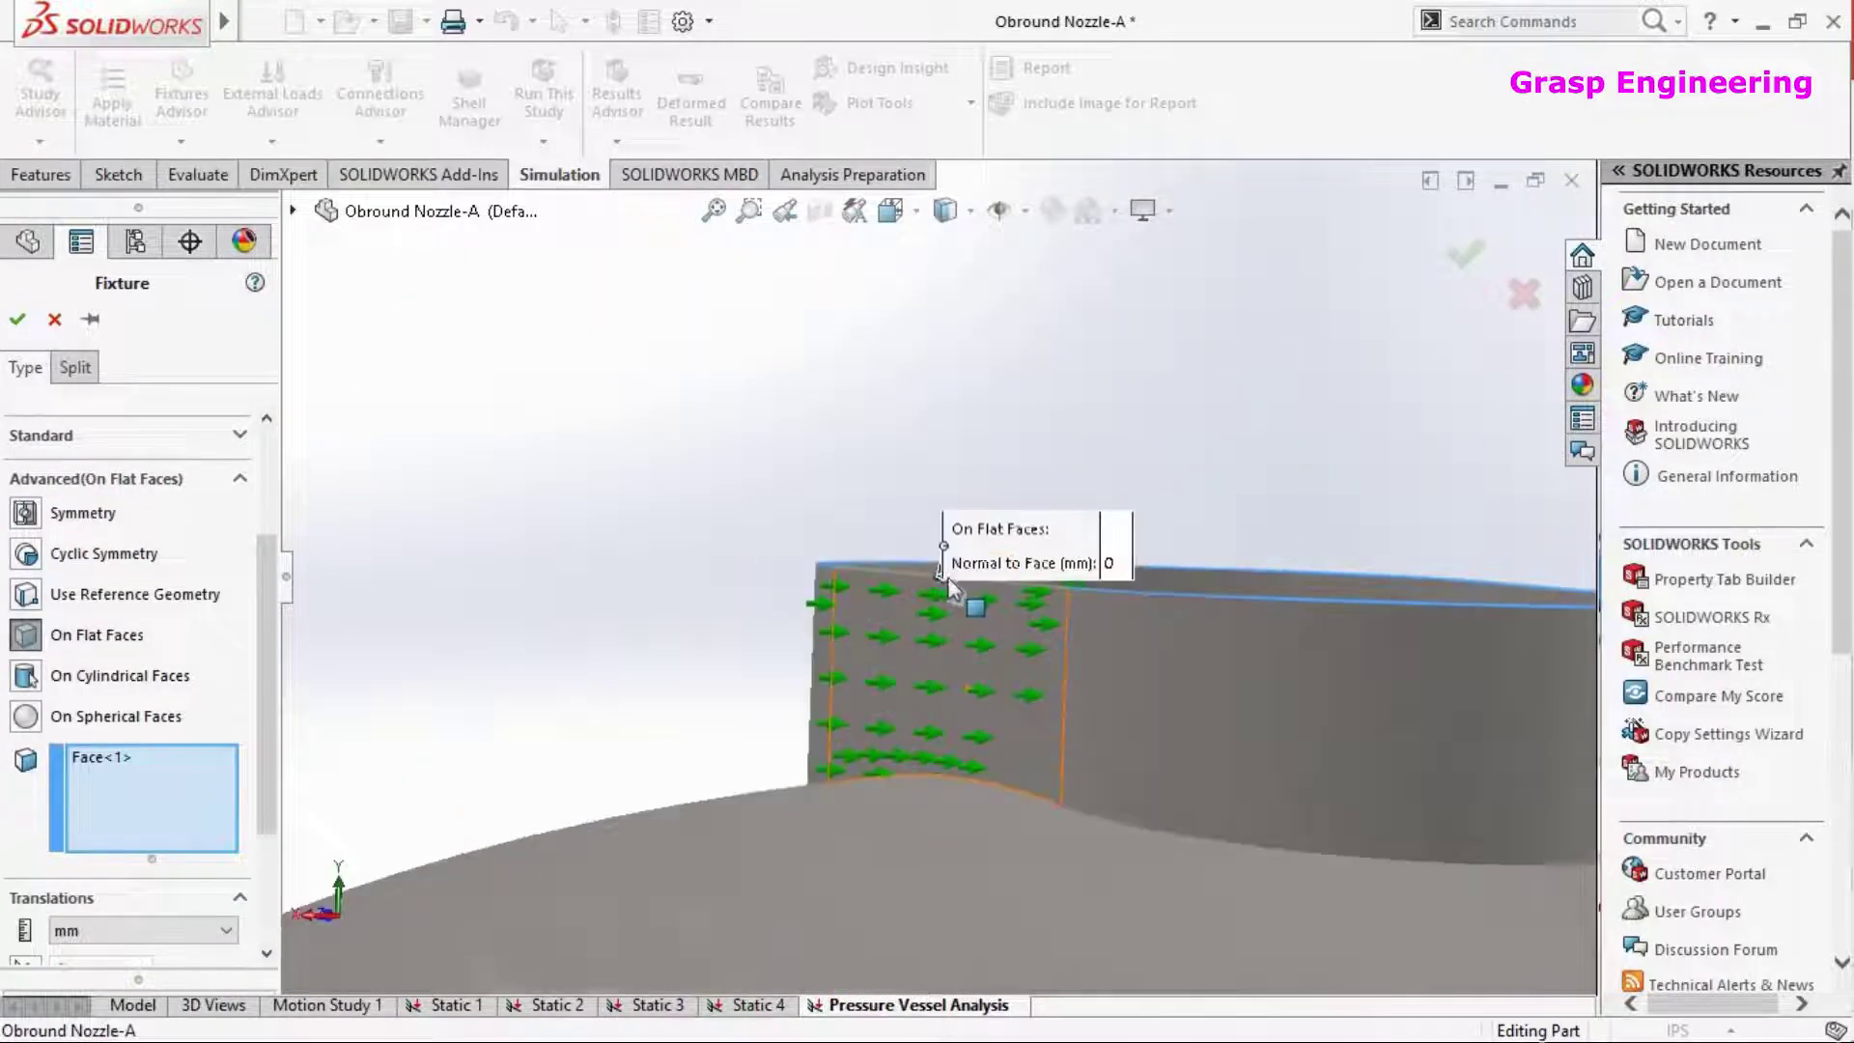
scroll(950, 583, down, 5)
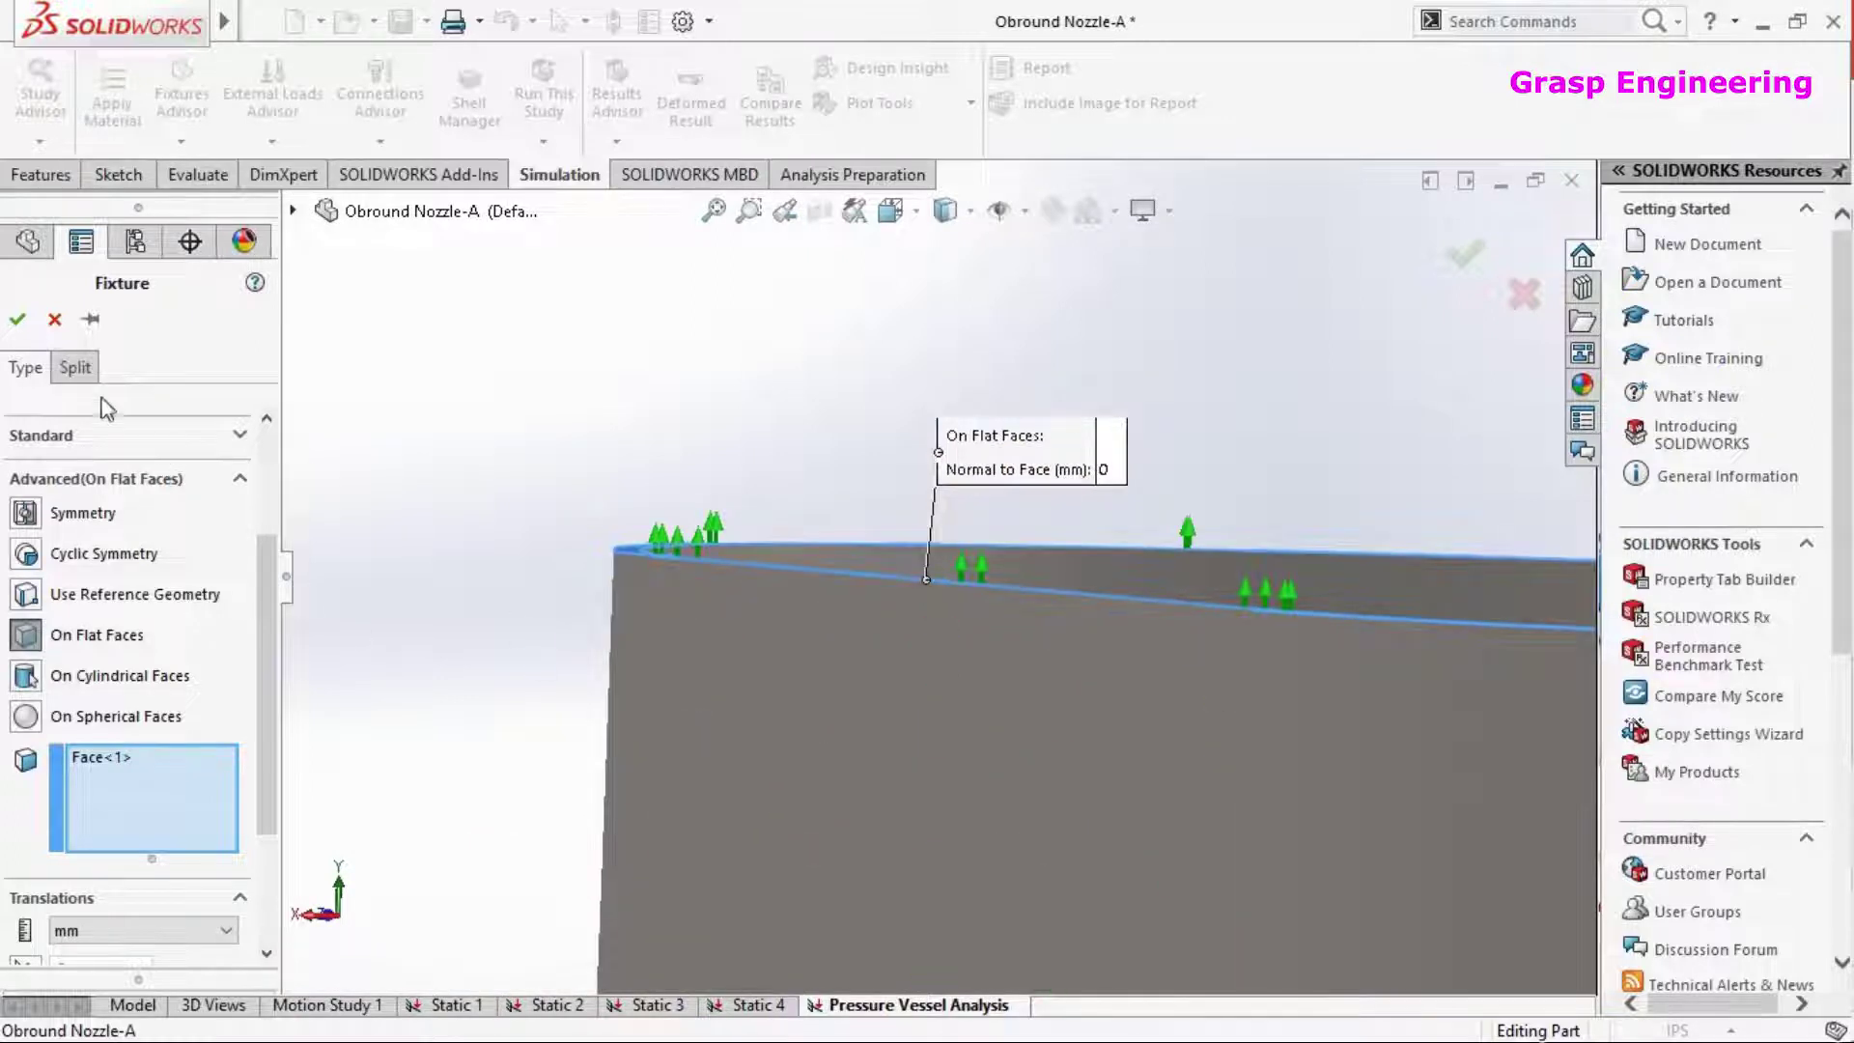
click(17, 318)
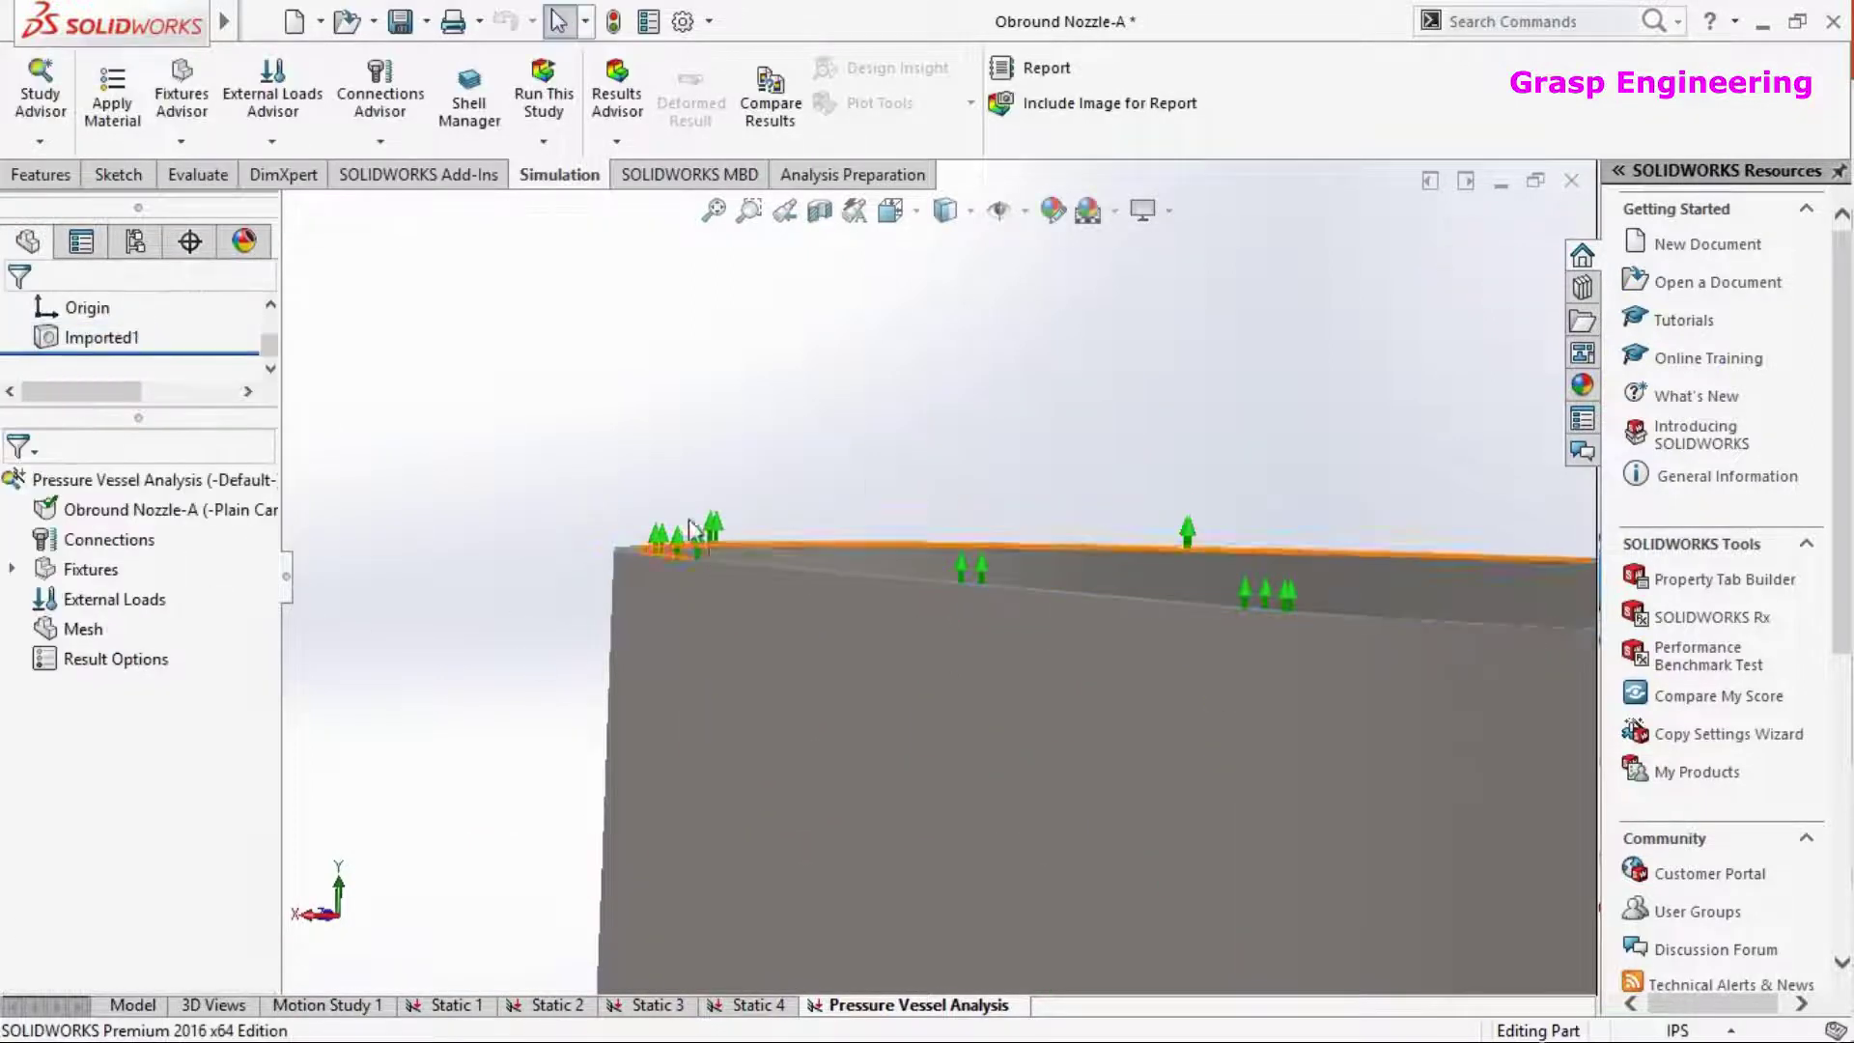
Add a pressure load normal to the six internal faces of the head's skirt, dome and obround nozzle bore
scroll(784, 530, down, 8)
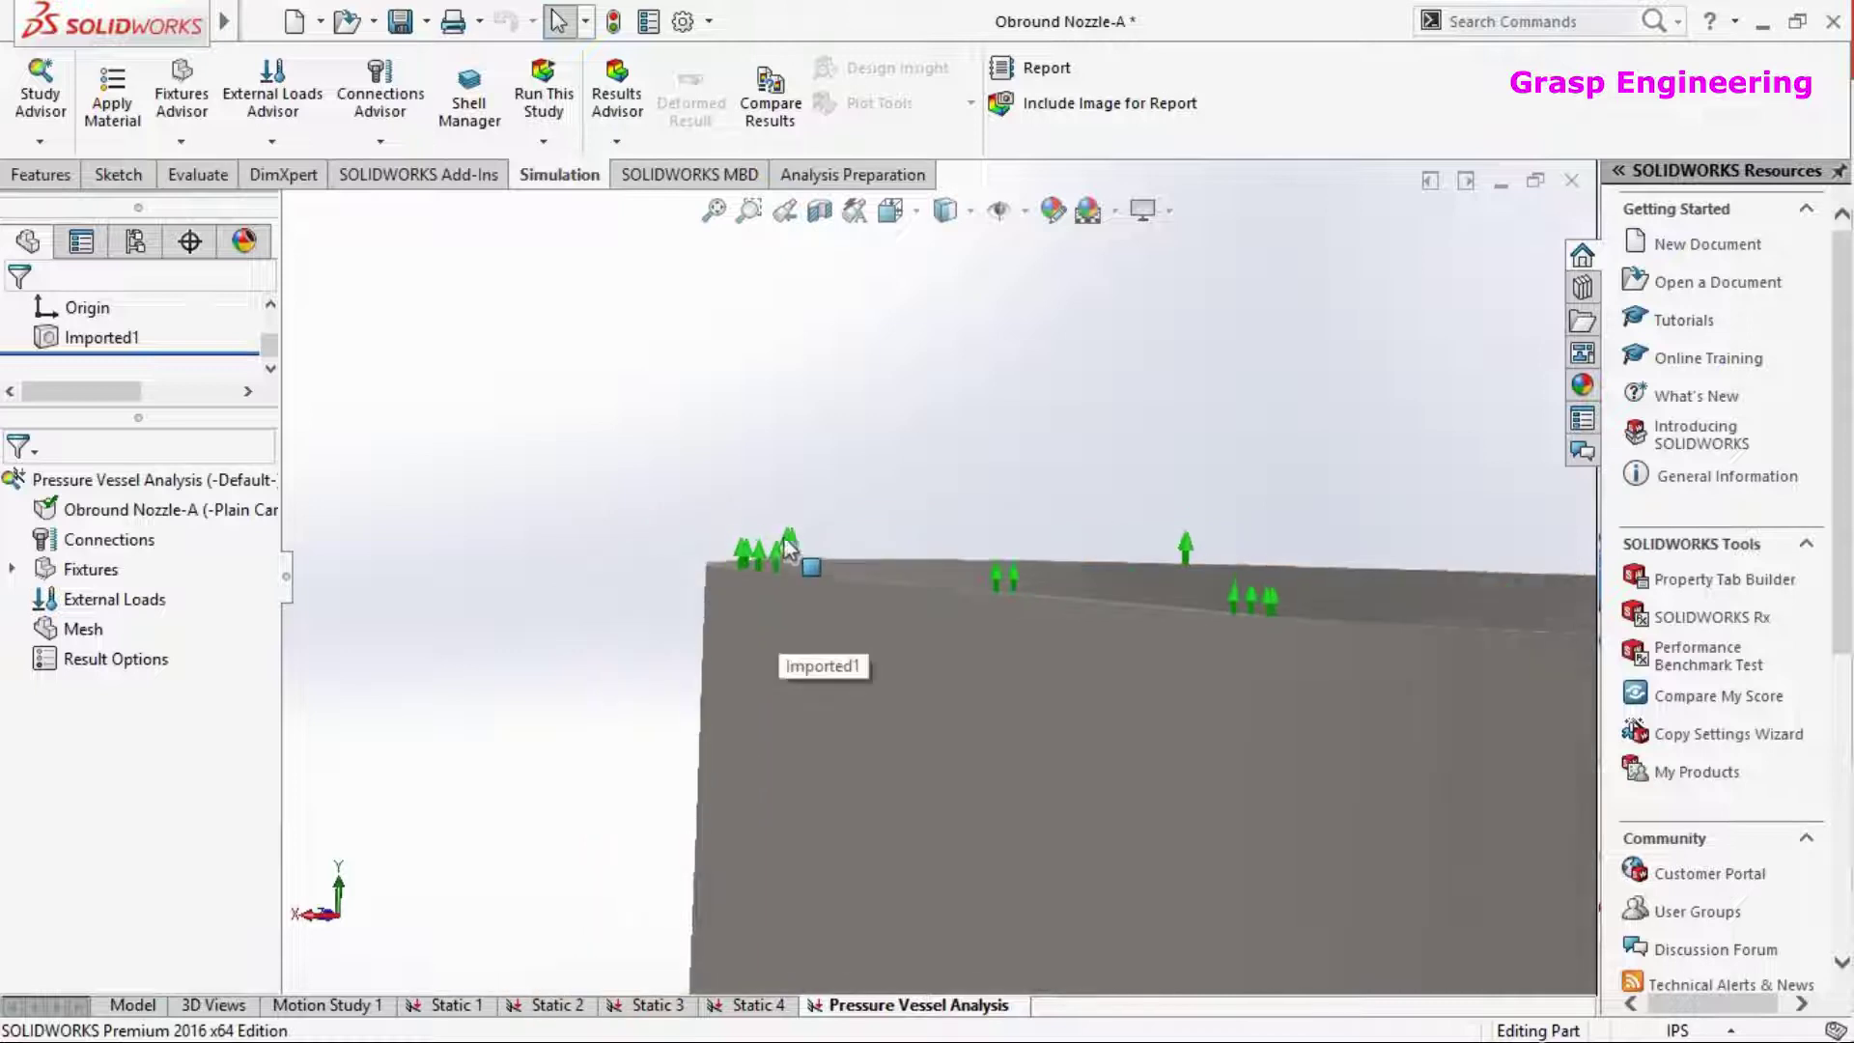
ctrl+middle_drag(1135, 891, 922, 772)
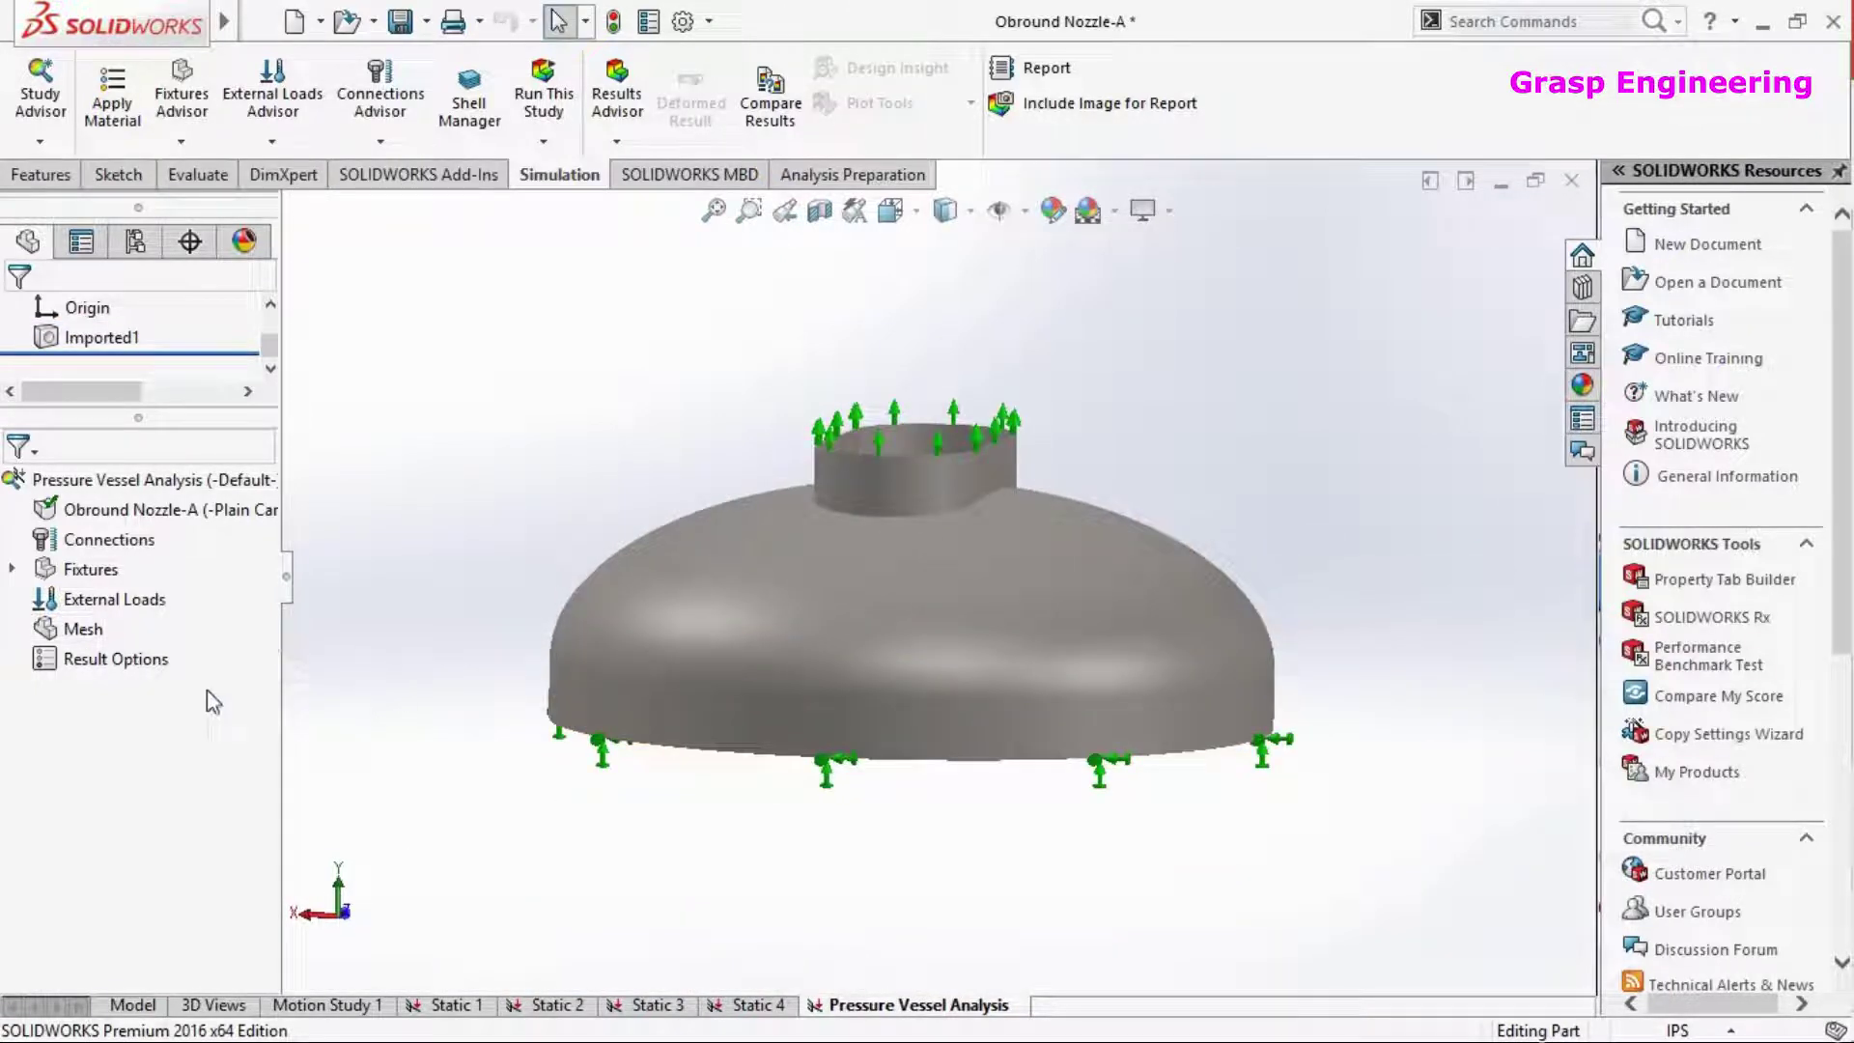
right_click(104, 596)
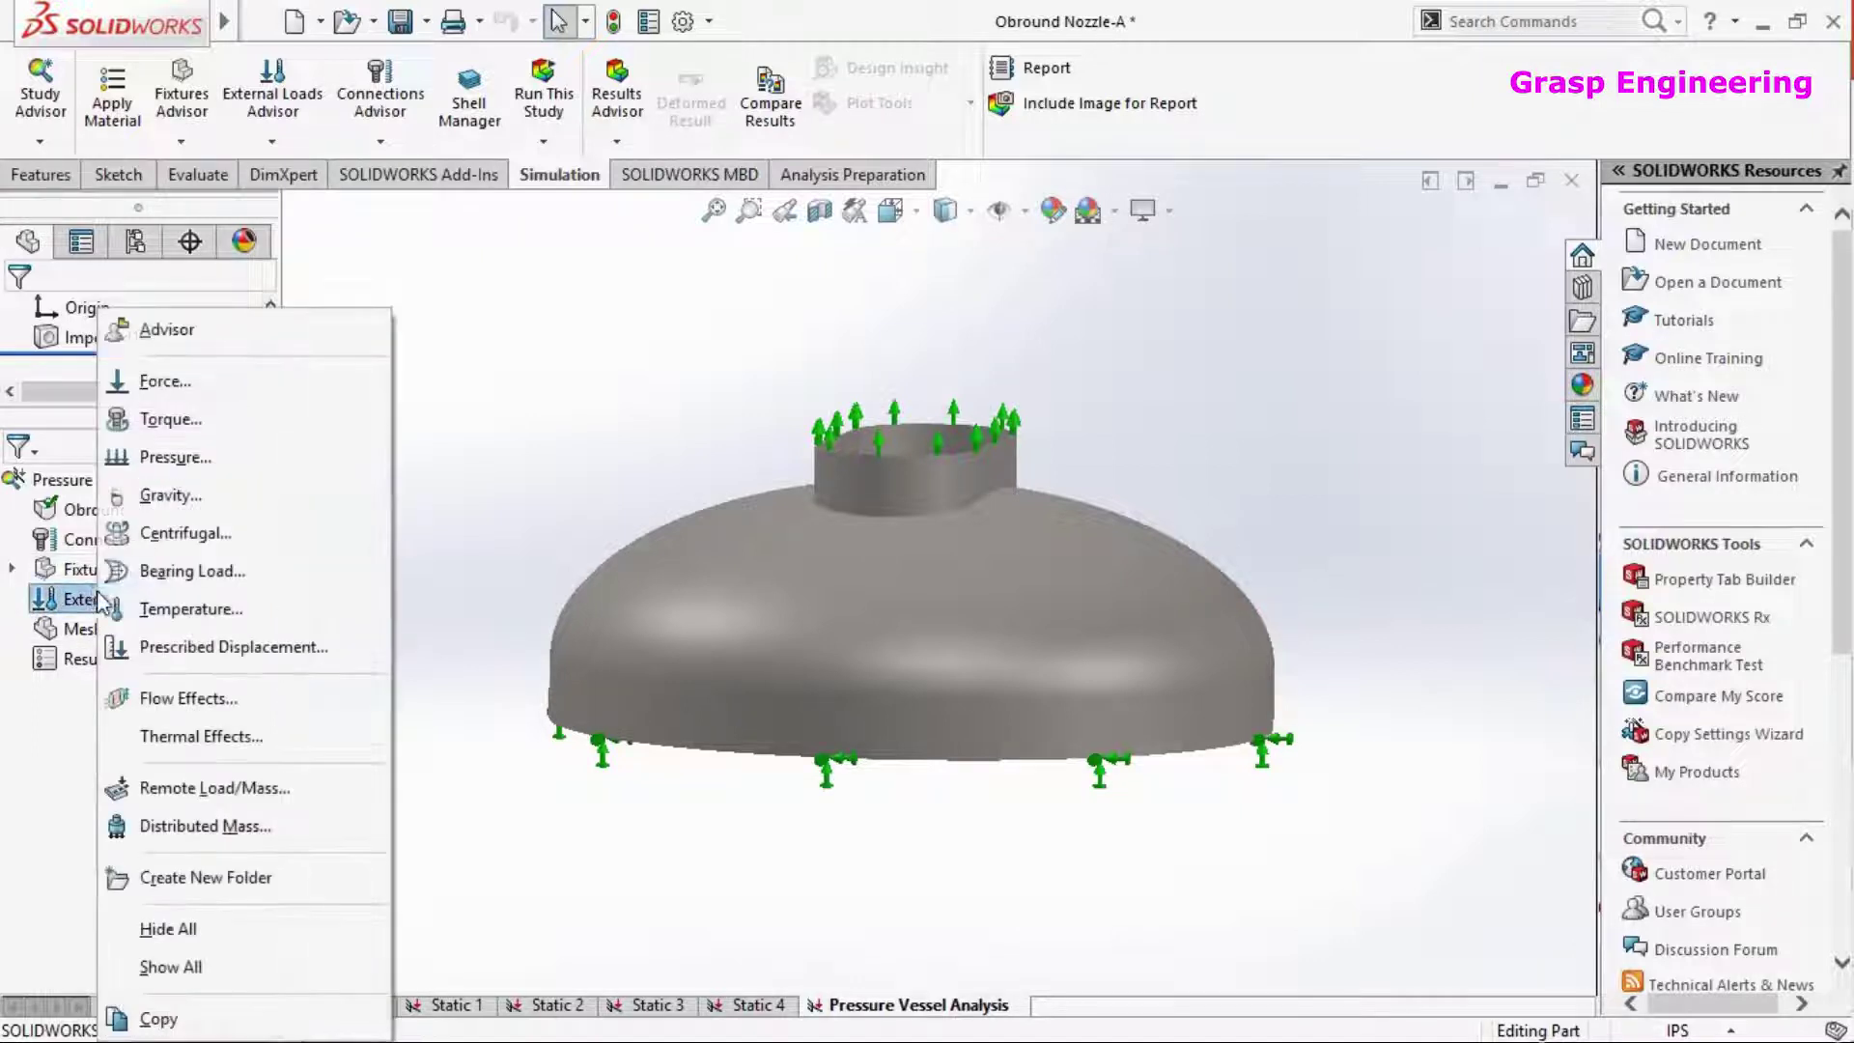
click(172, 459)
middle_drag(860, 728, 737, 501)
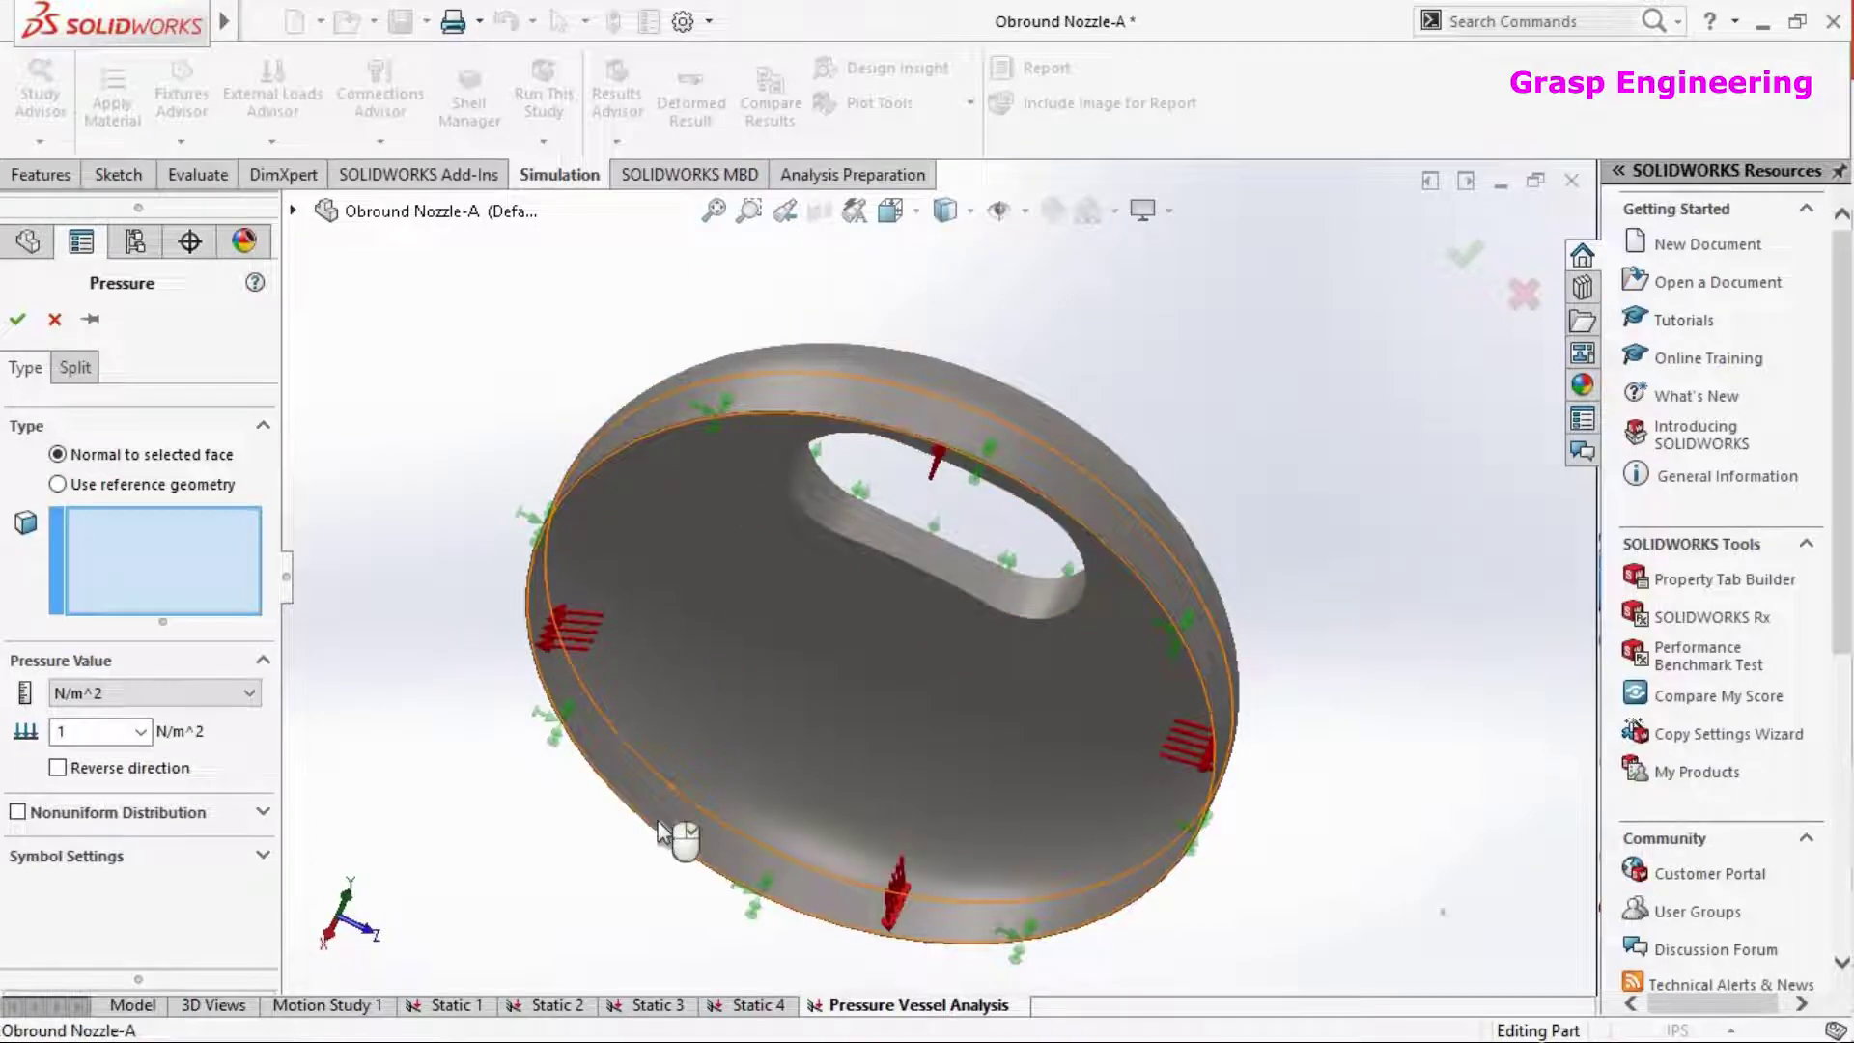
click(693, 755)
click(697, 756)
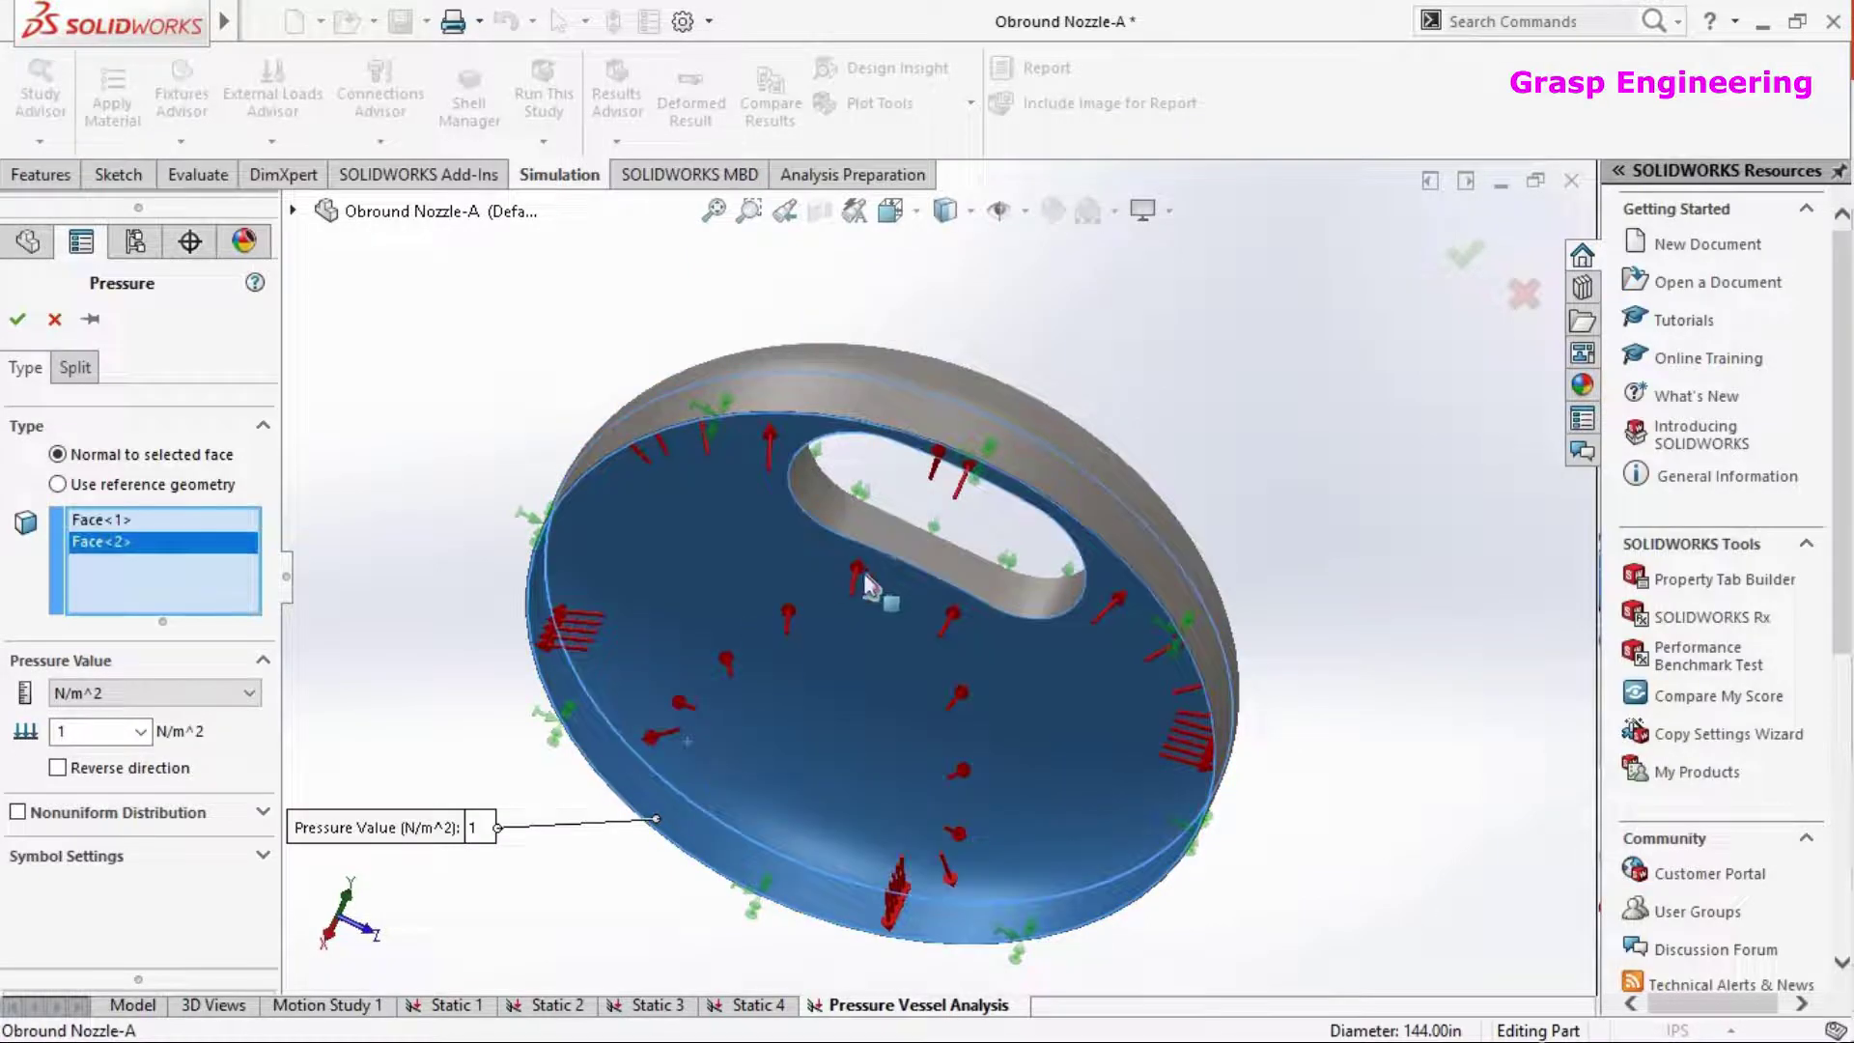
click(884, 538)
click(967, 584)
click(1038, 602)
middle_drag(931, 684, 1002, 490)
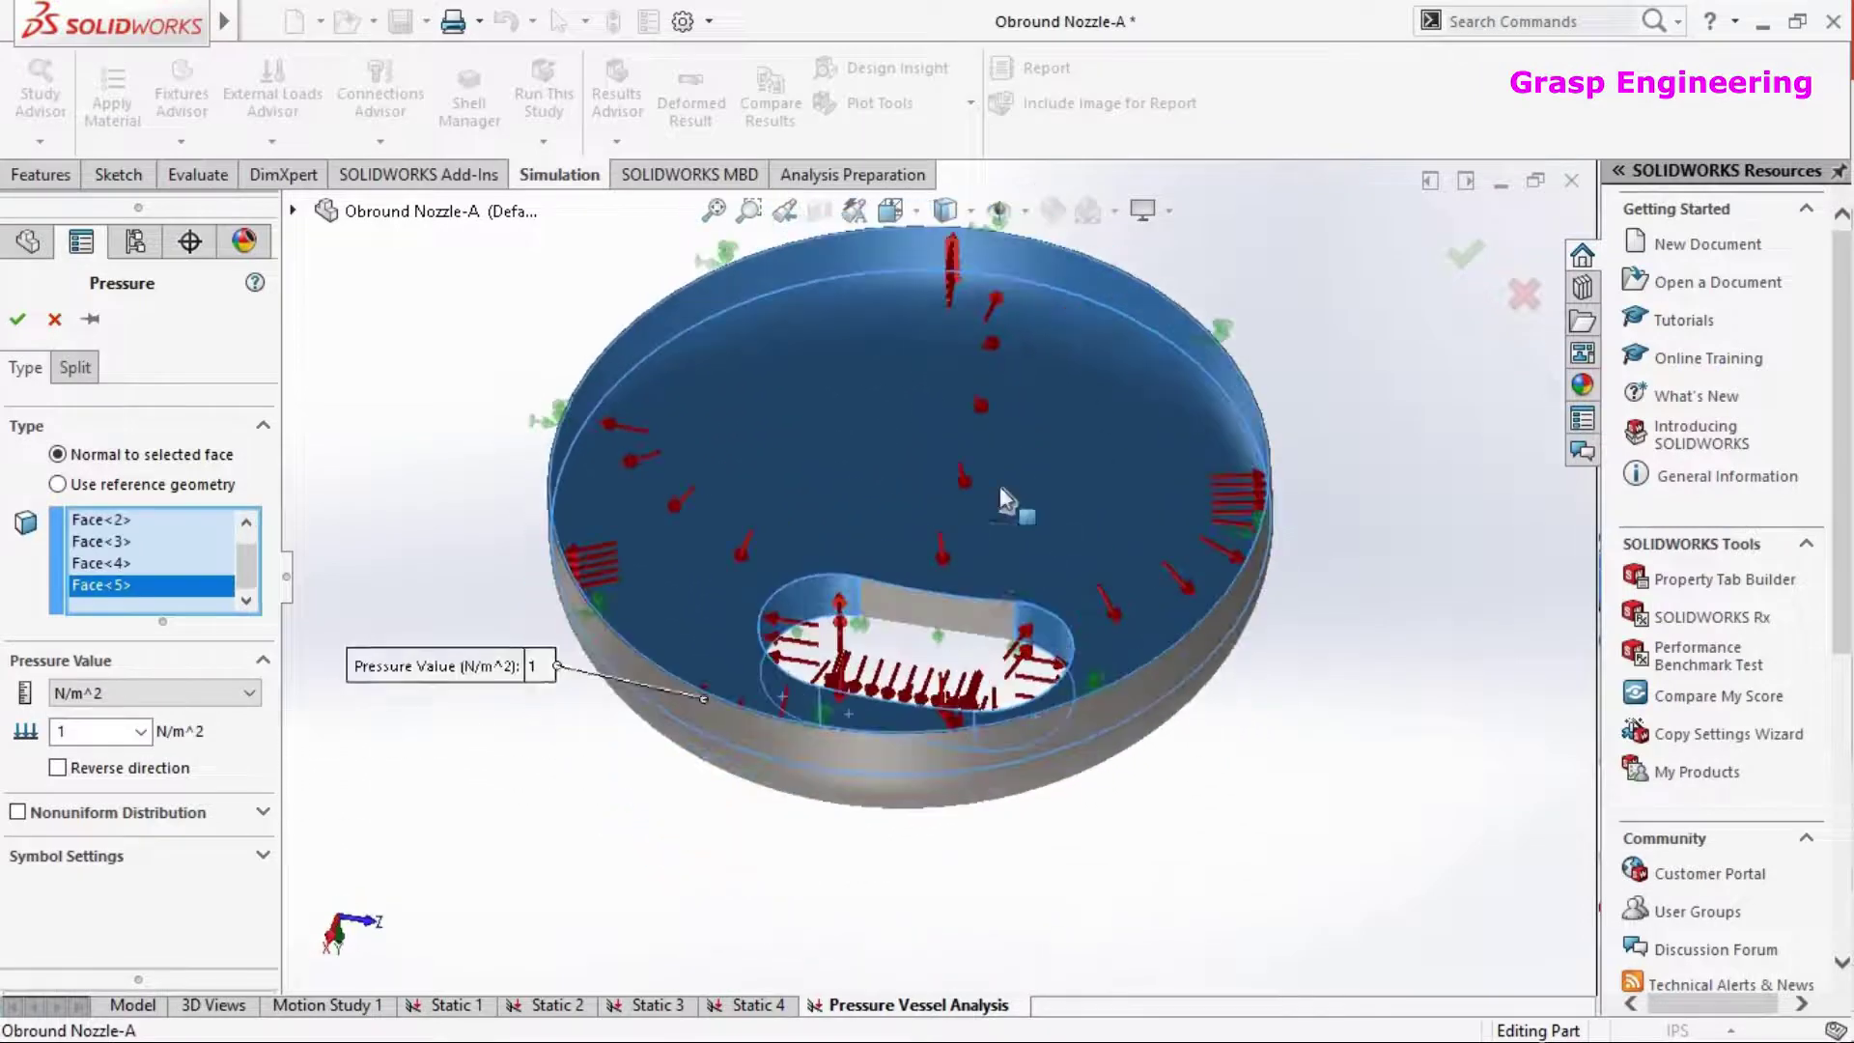
click(946, 618)
middle_drag(936, 713, 895, 796)
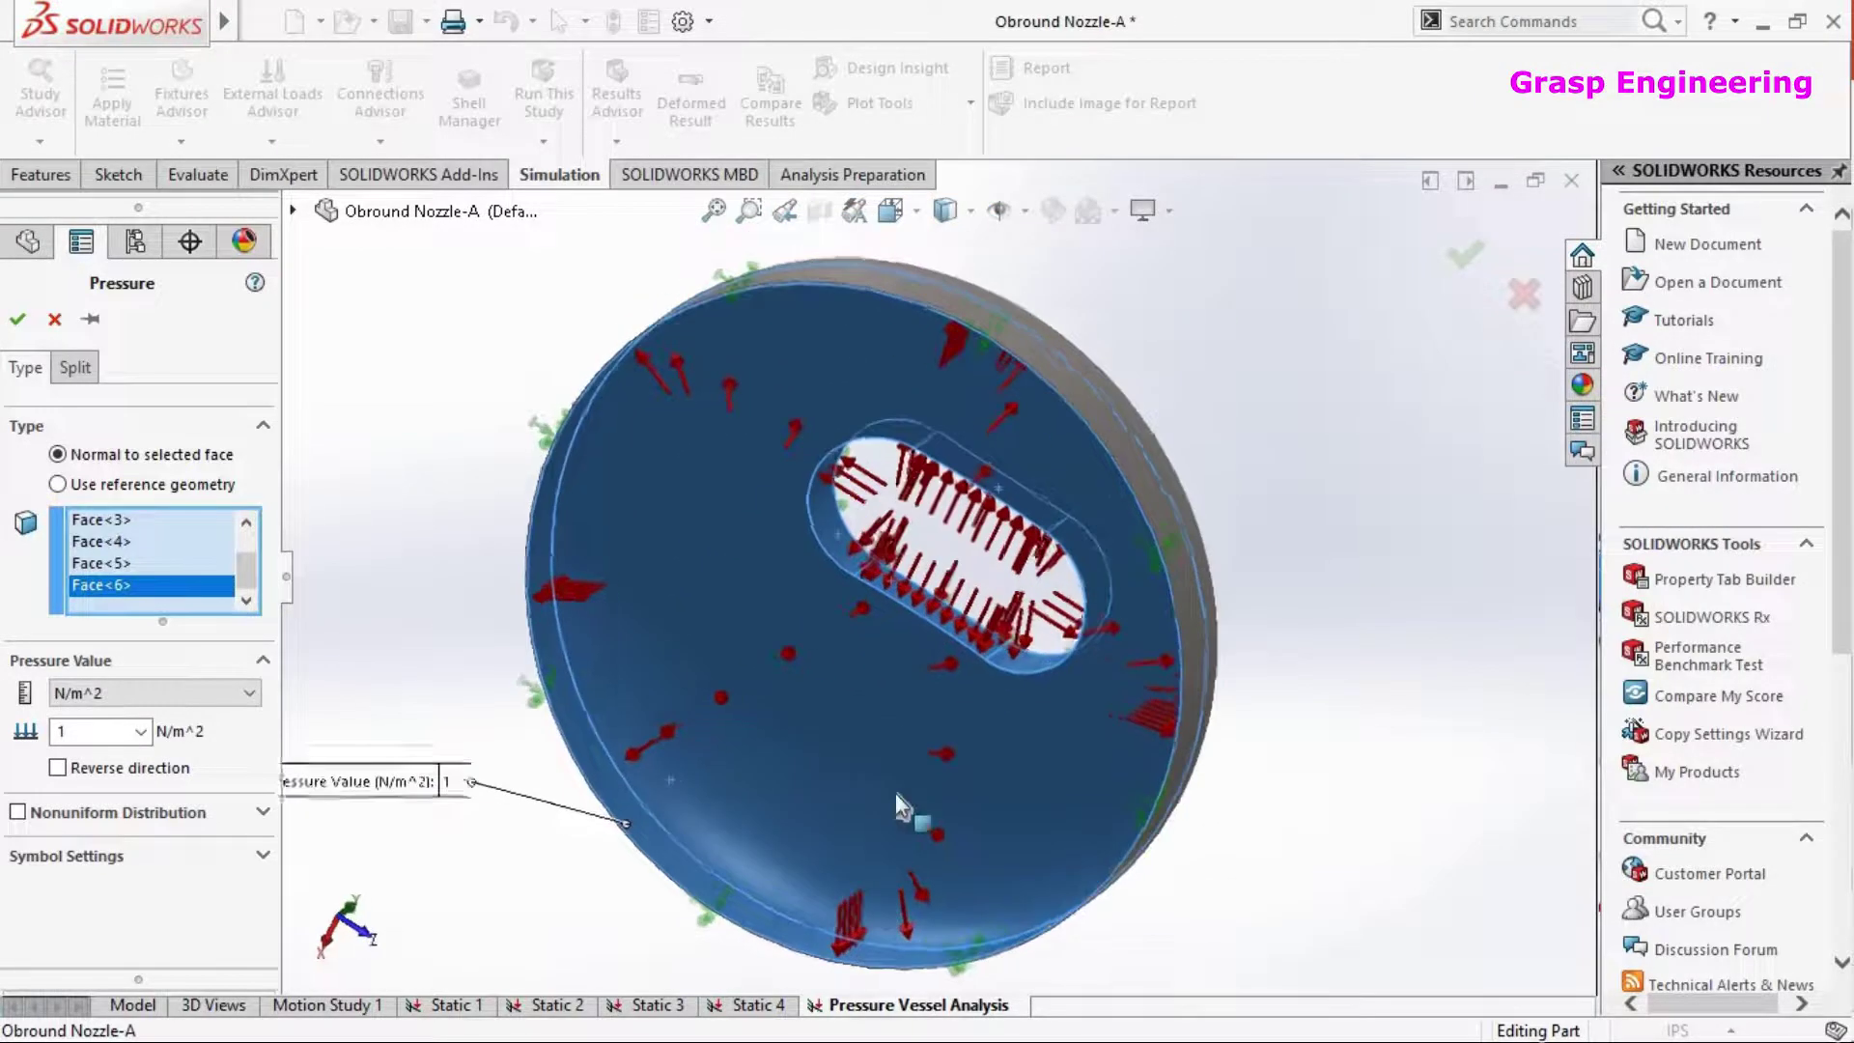
scroll(958, 637, up, 6)
scroll(956, 632, down, 10)
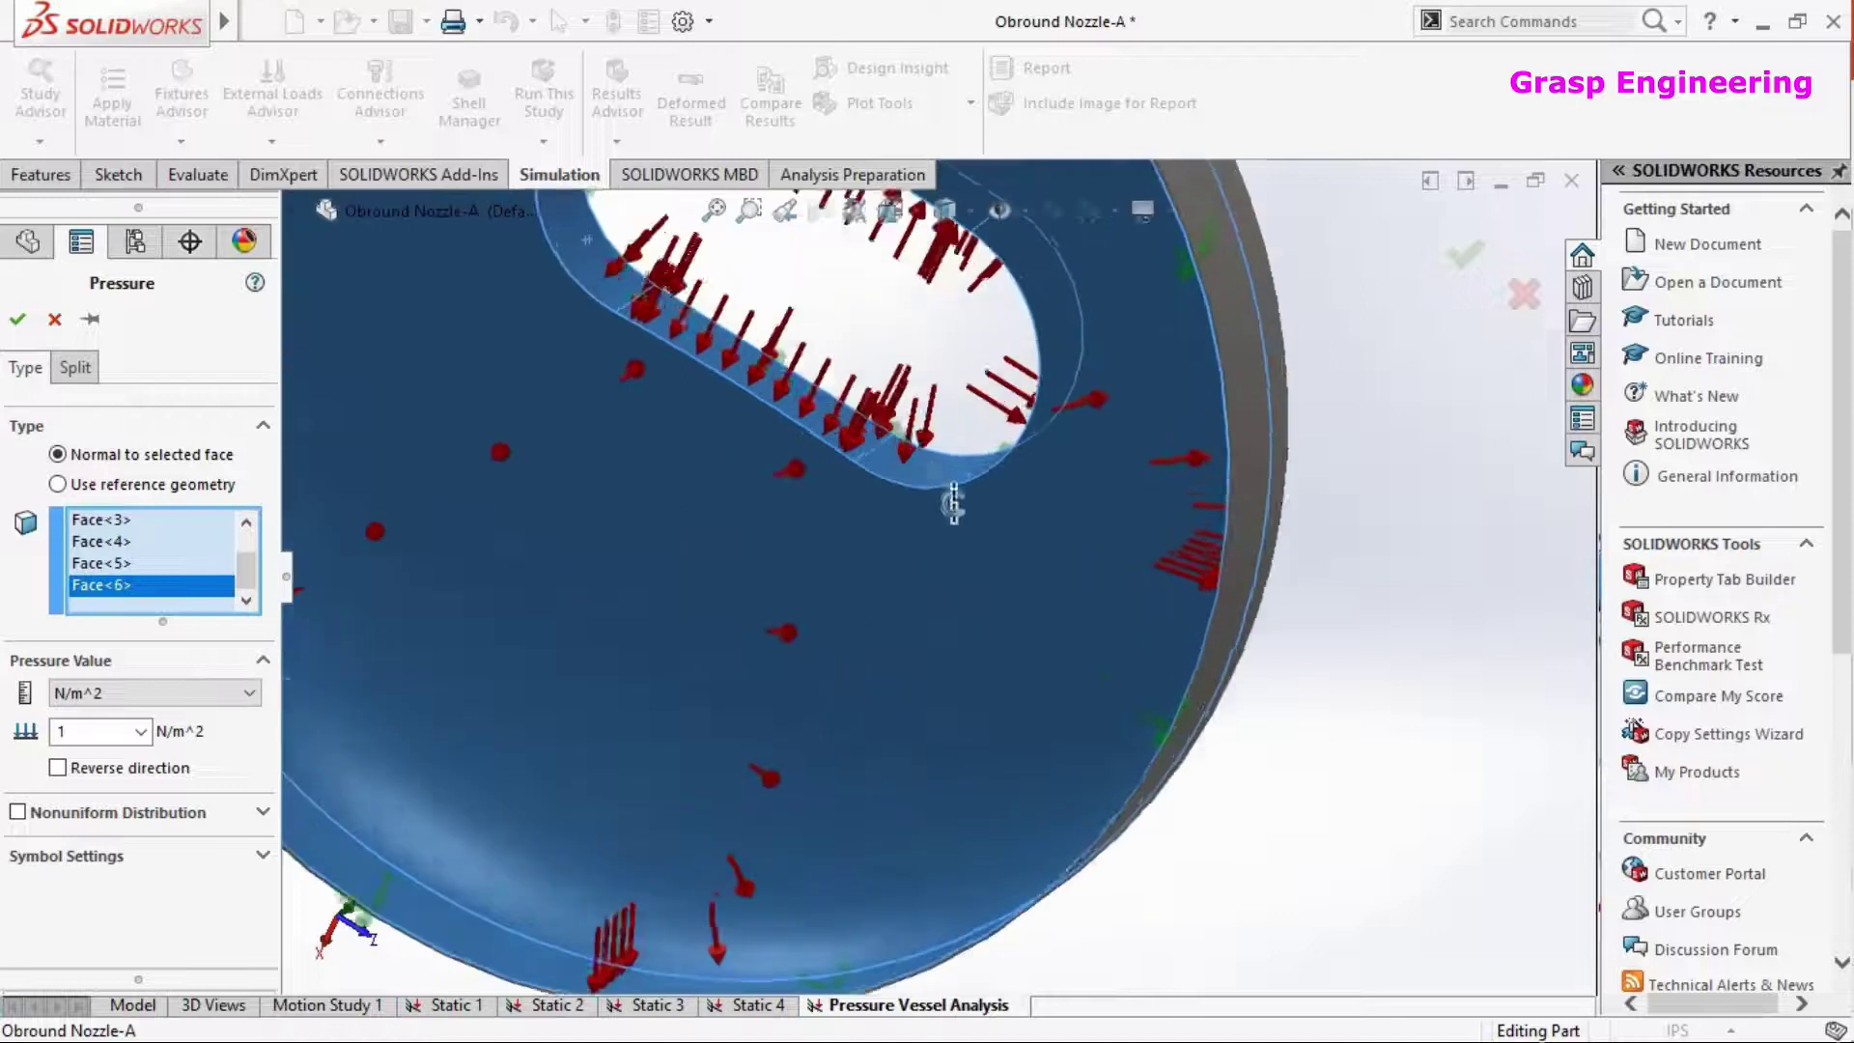
scroll(956, 643, up, 5)
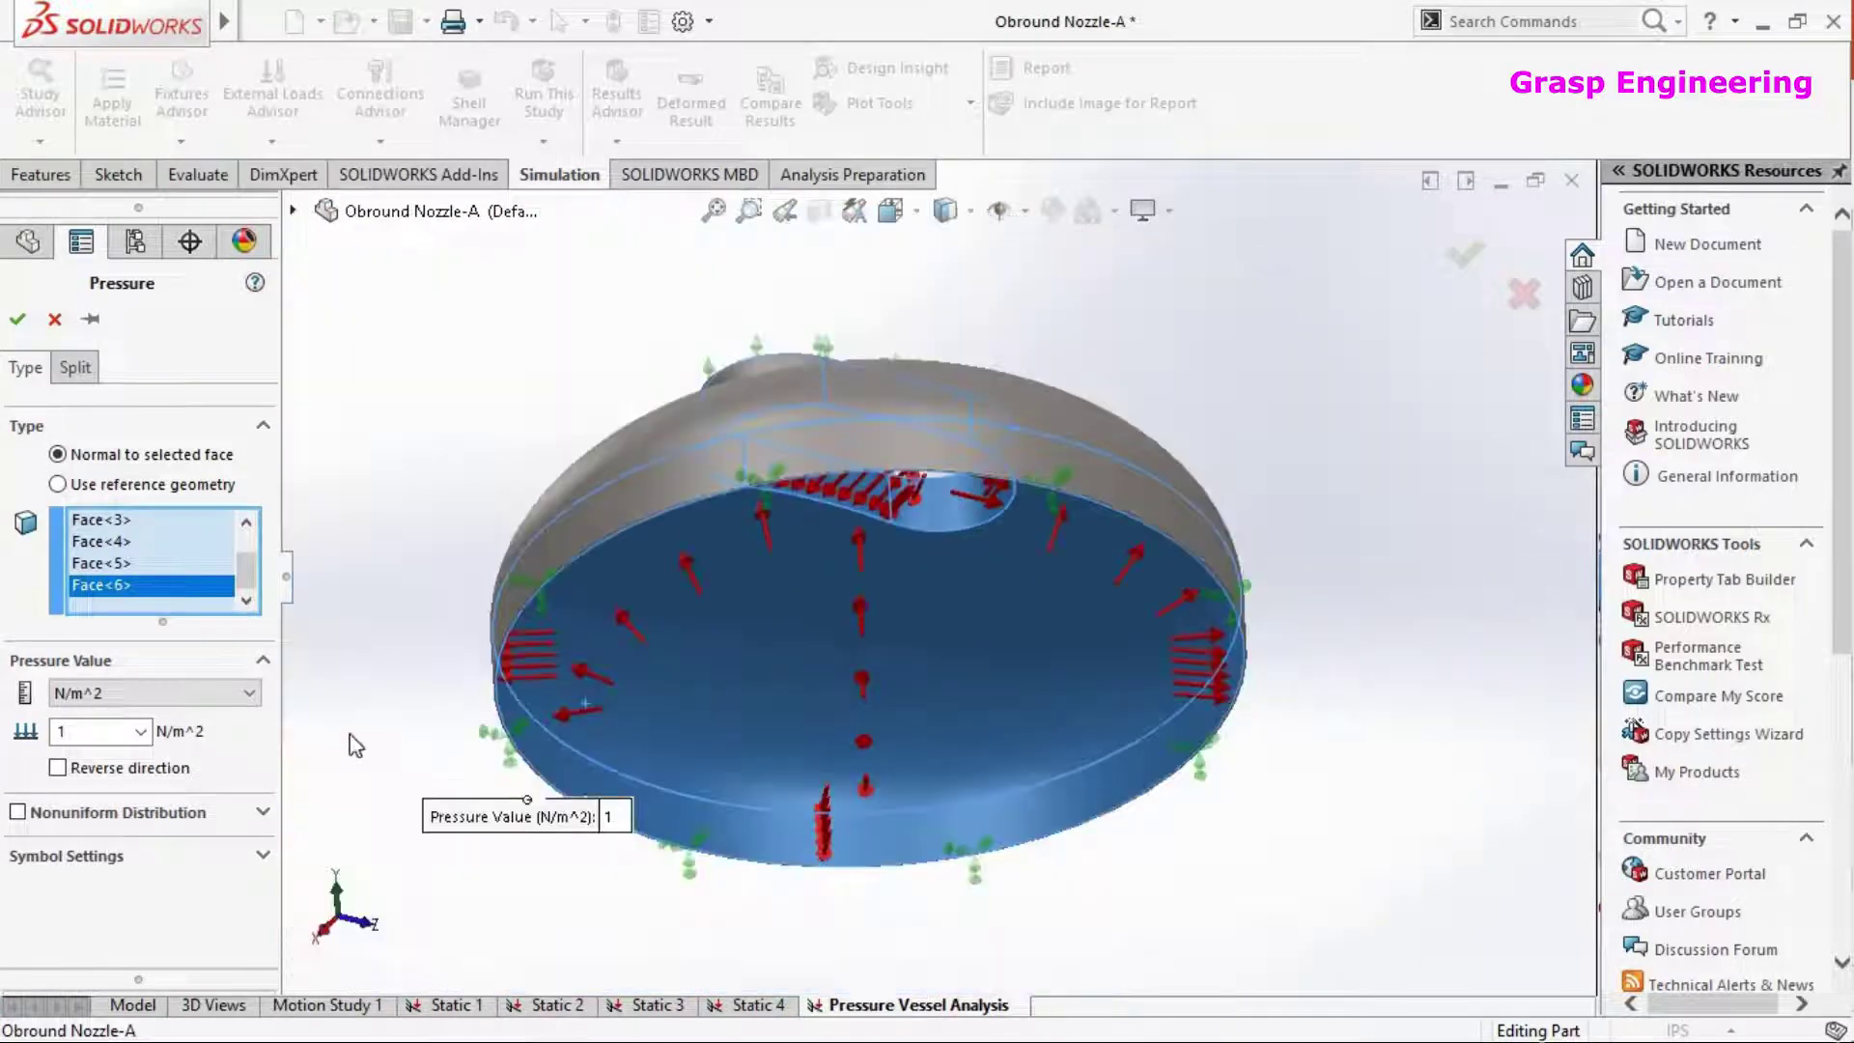
Set the pressure to 1 N/mm^2 (MPa) with Reverse direction enabled and apply the load
click(211, 701)
click(118, 775)
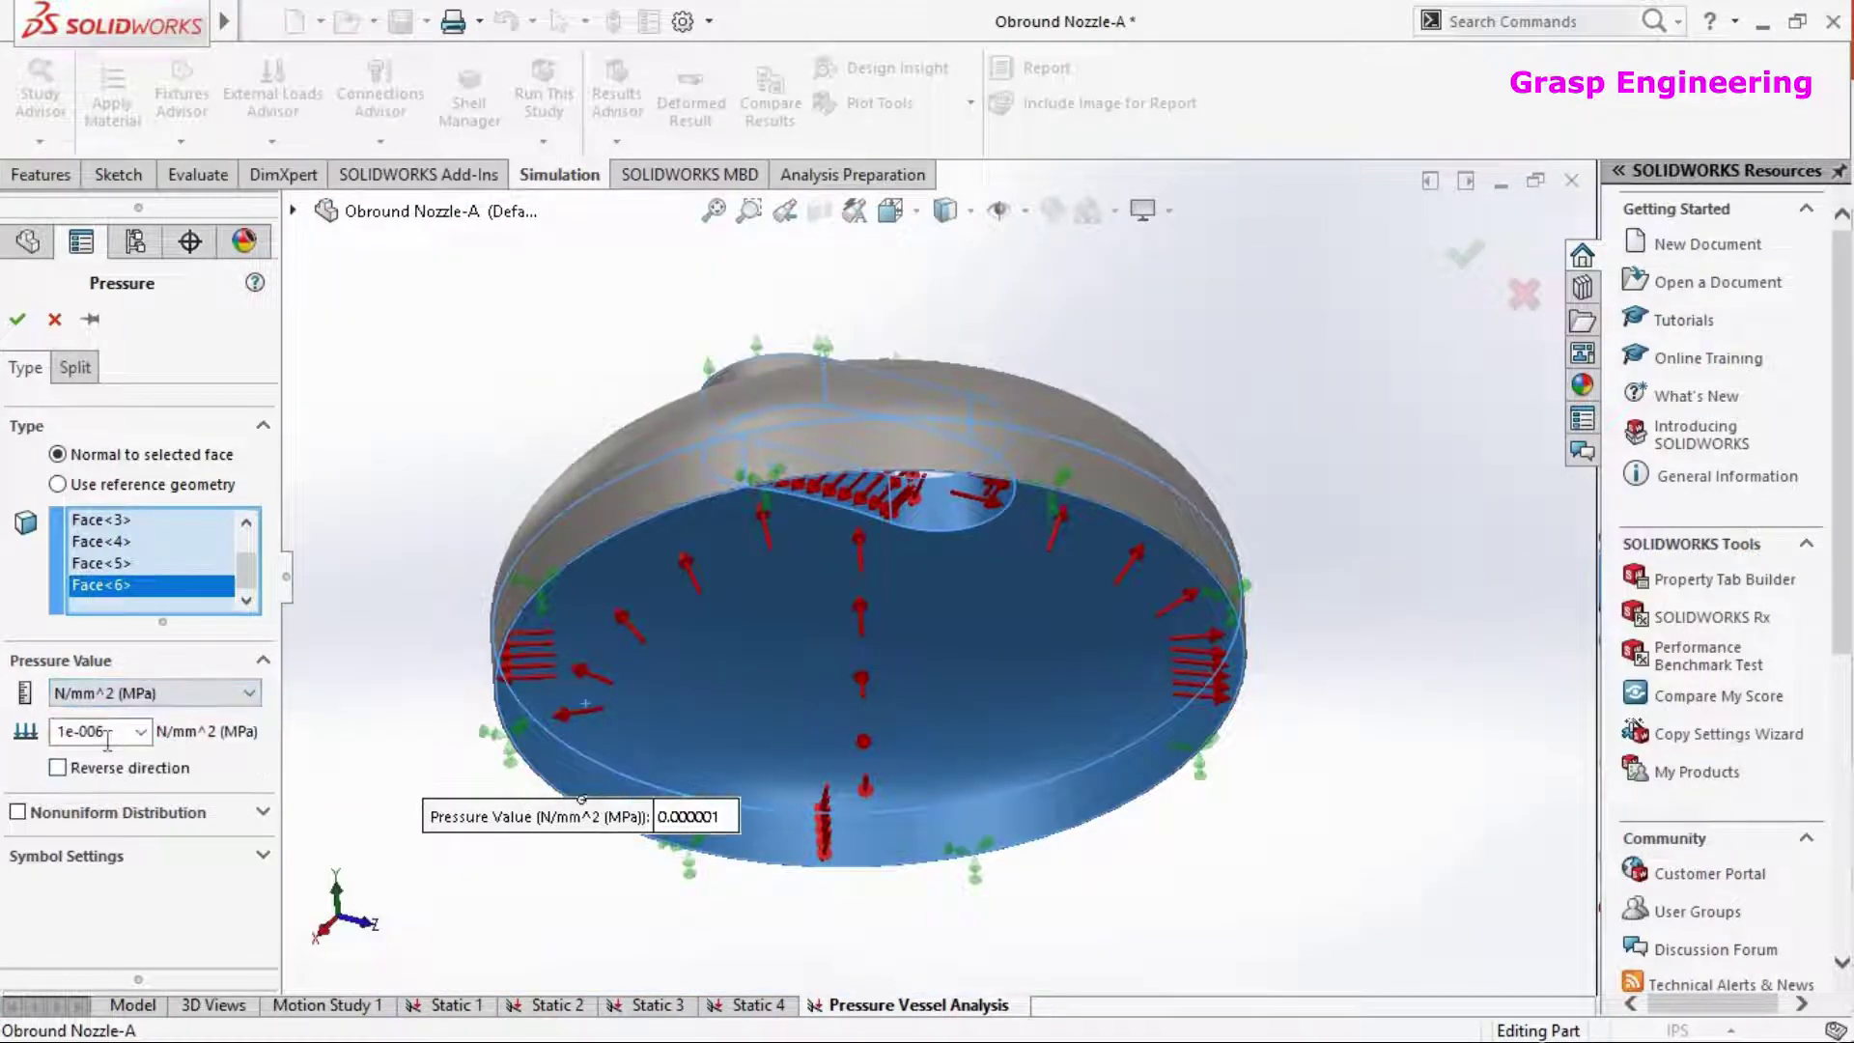
text(1)
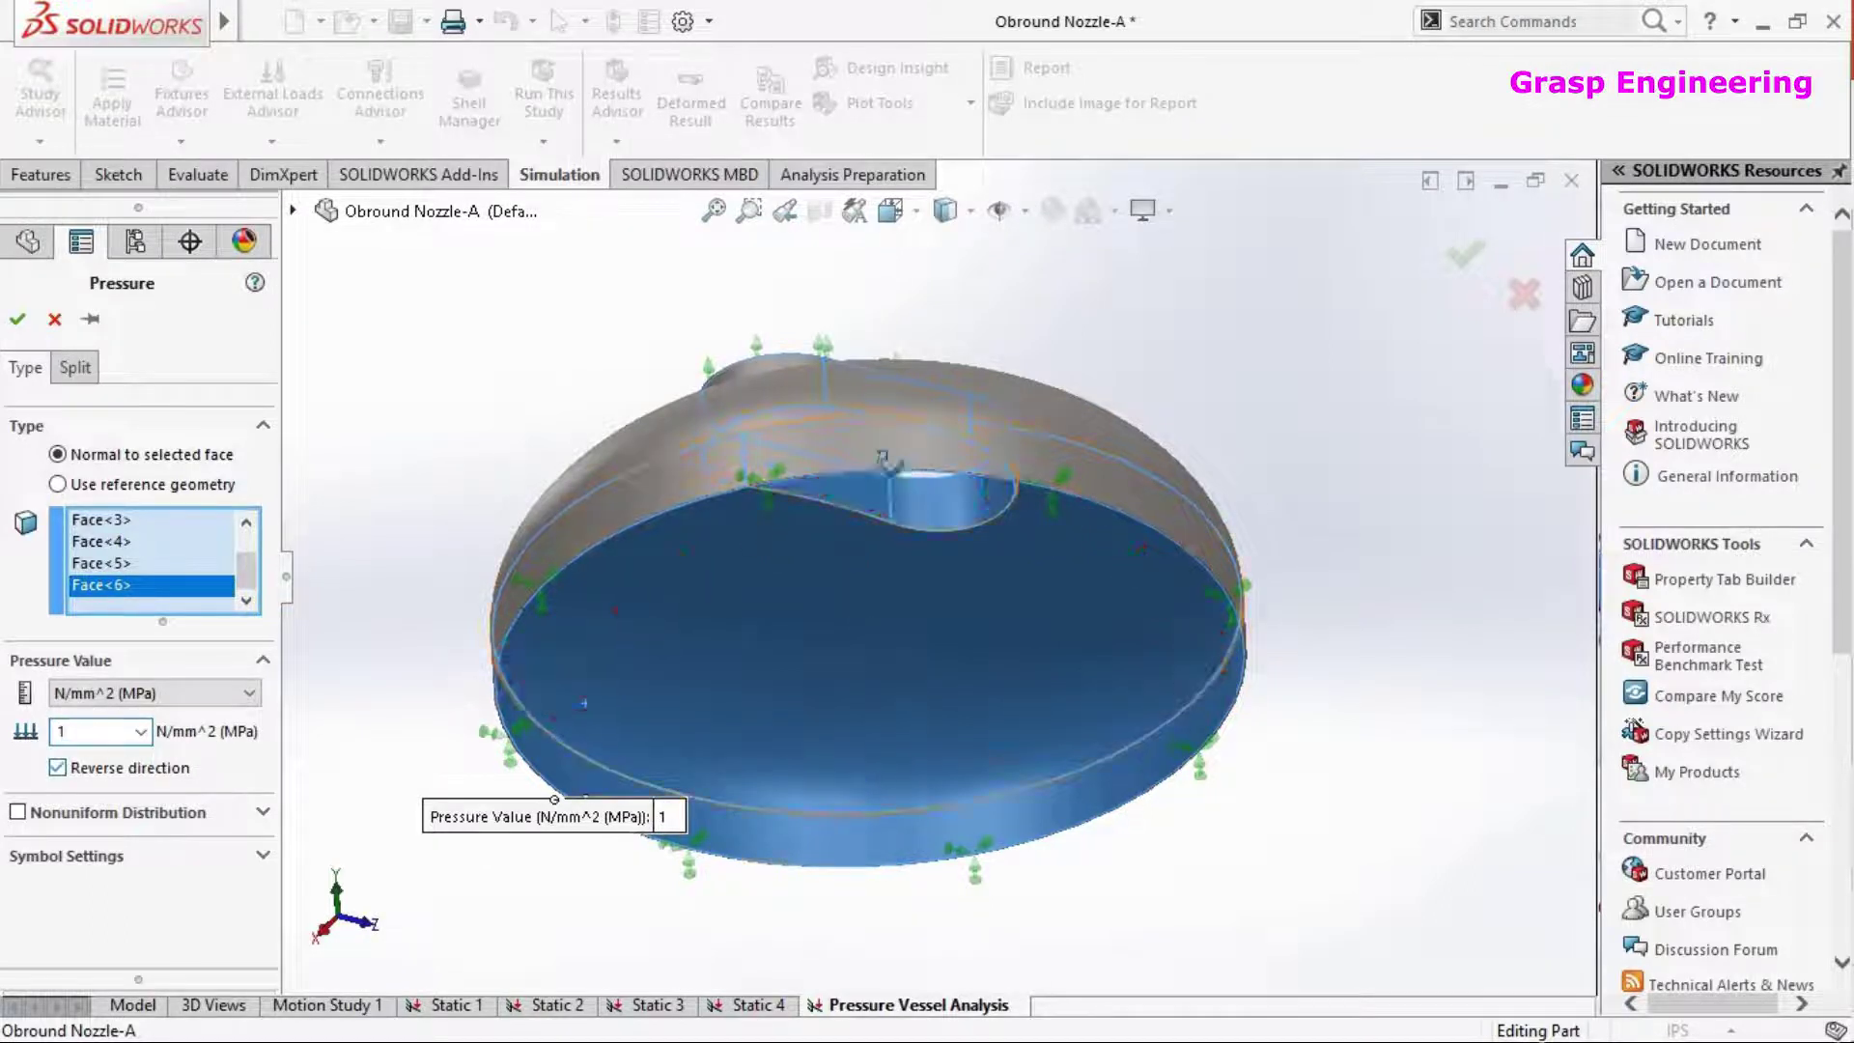
click(124, 773)
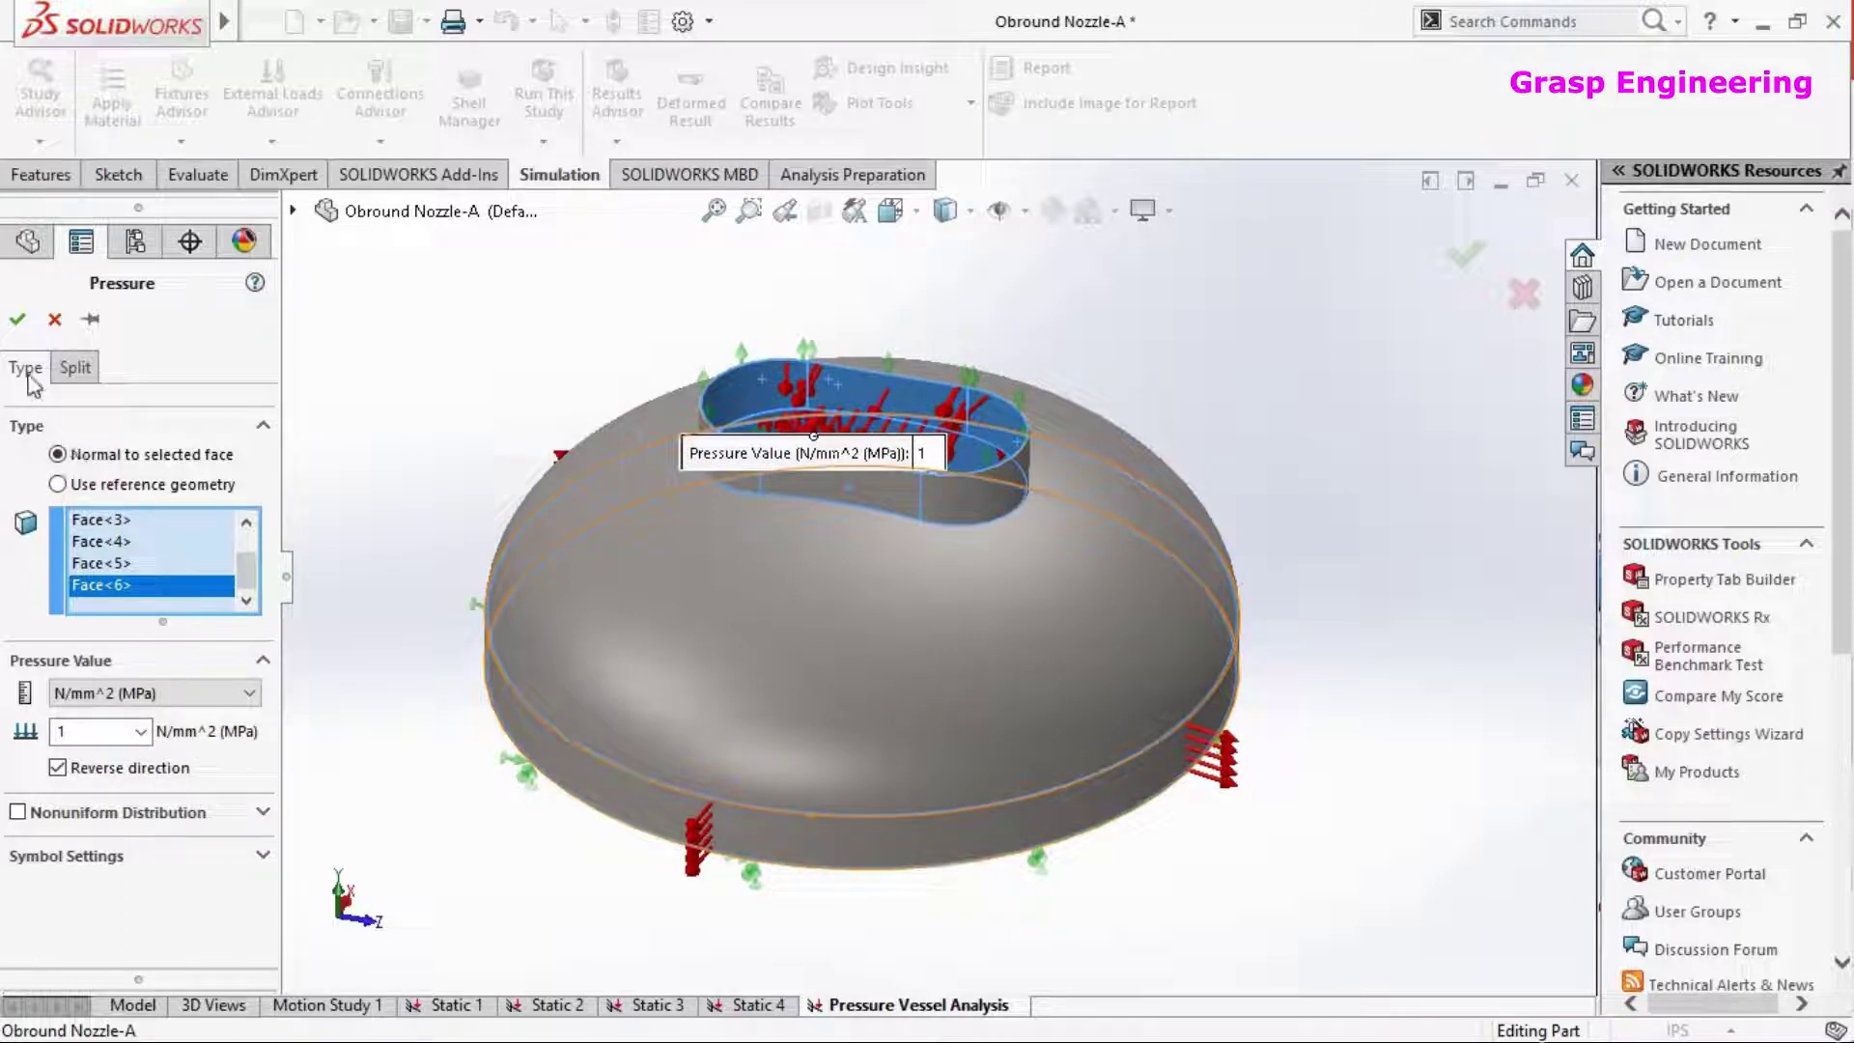
click(19, 319)
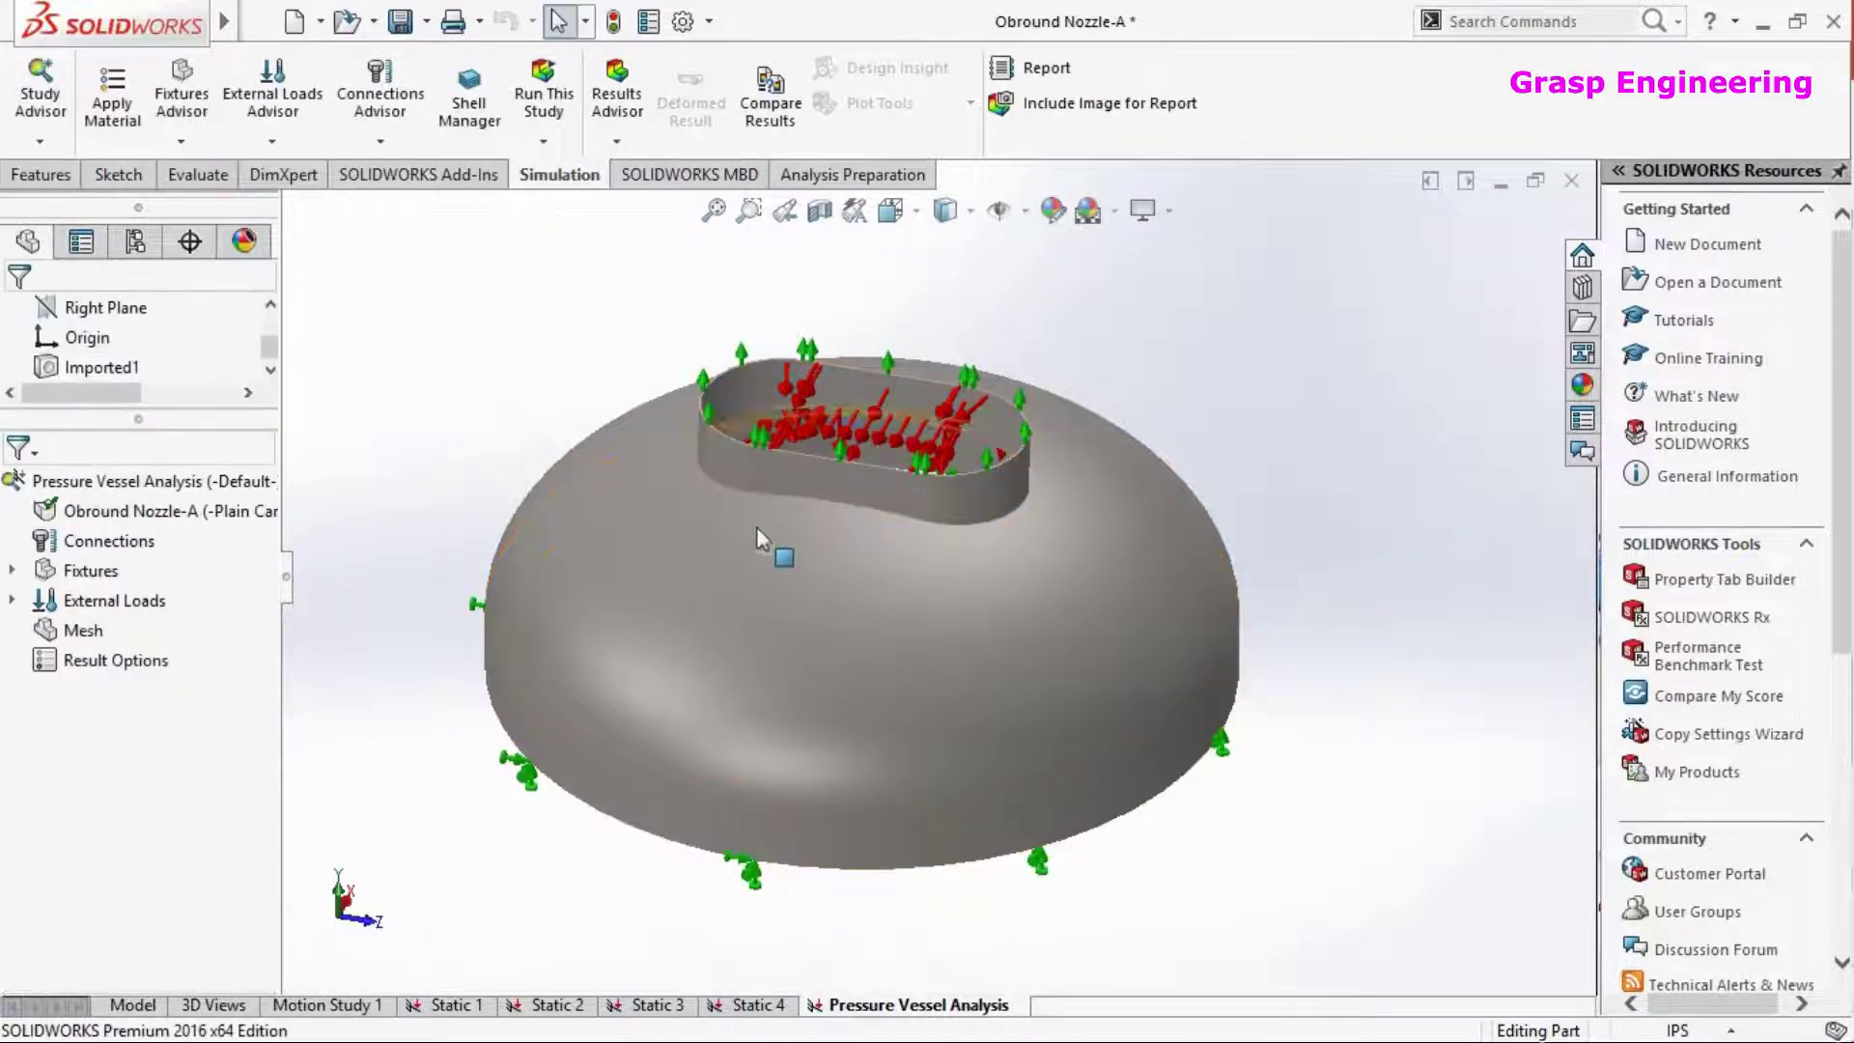
Create a standard solid mesh of the head and nozzle with a global size of about 3.80 in and a tolerance of about 0.19 in
middle_drag(875, 549, 947, 490)
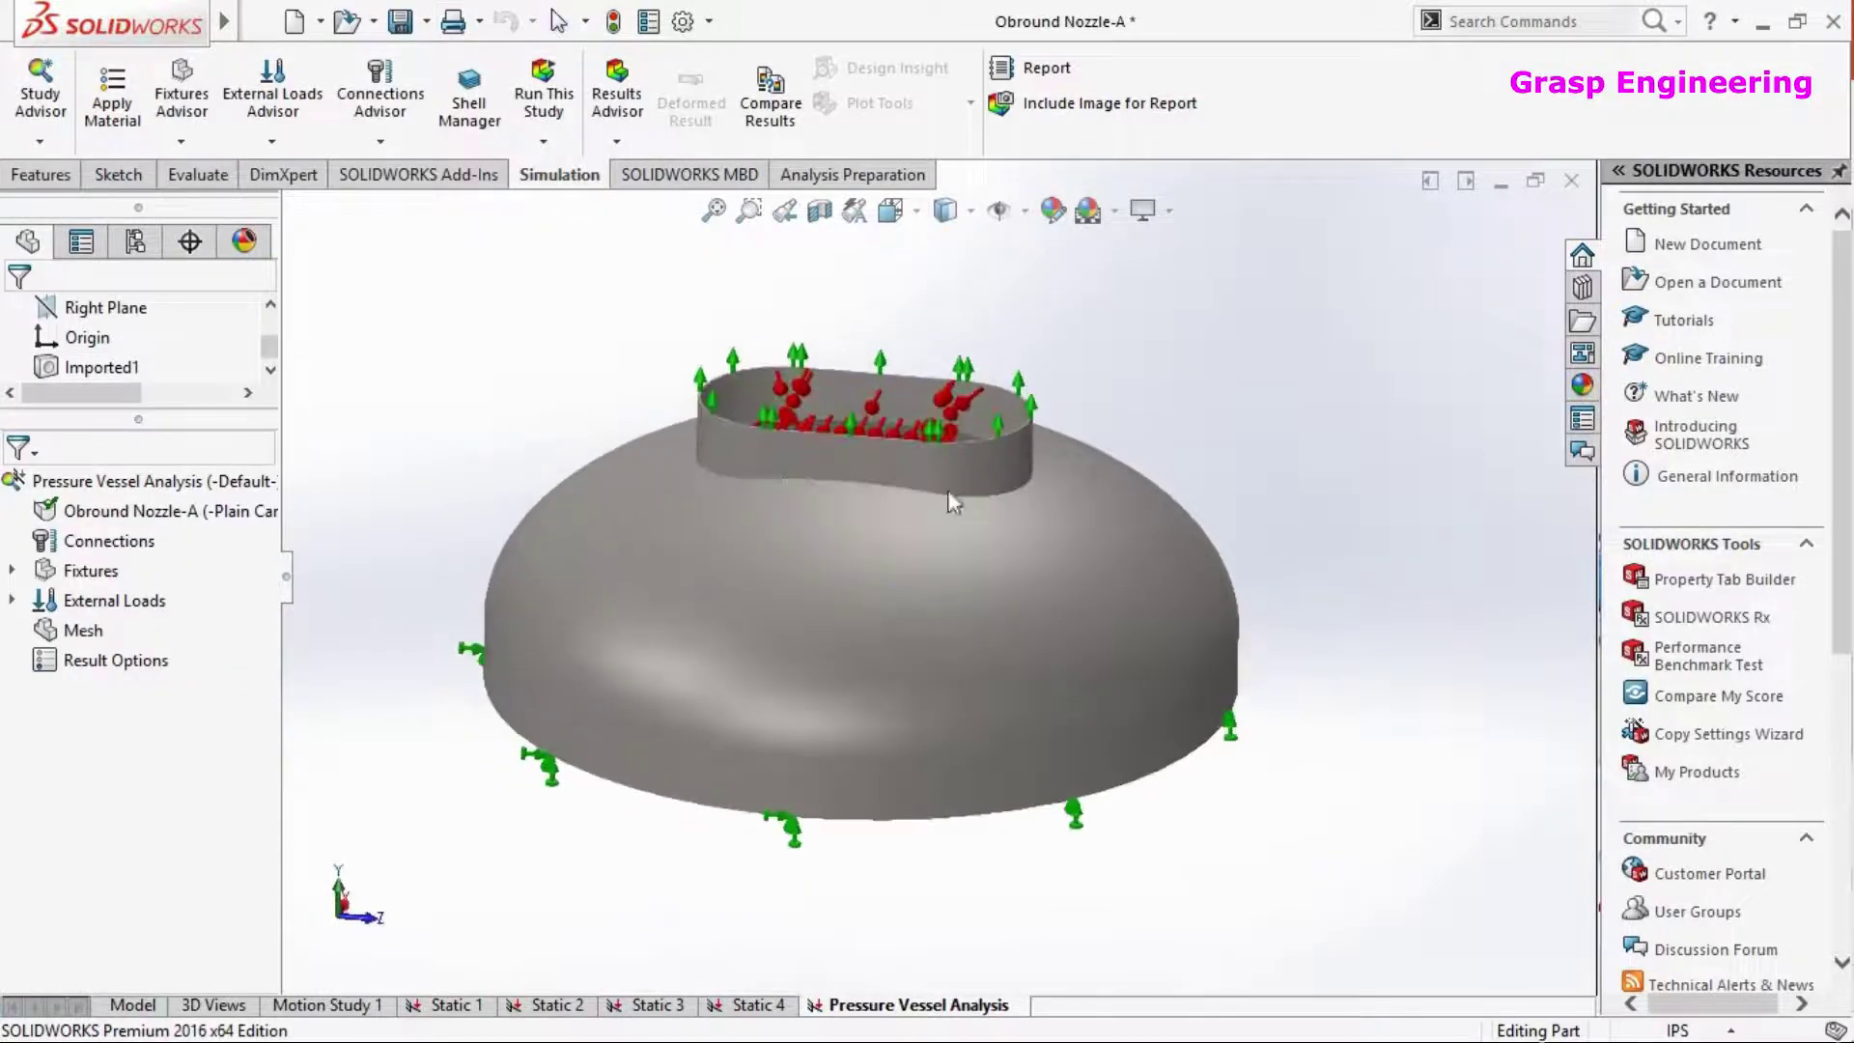
right_click(85, 631)
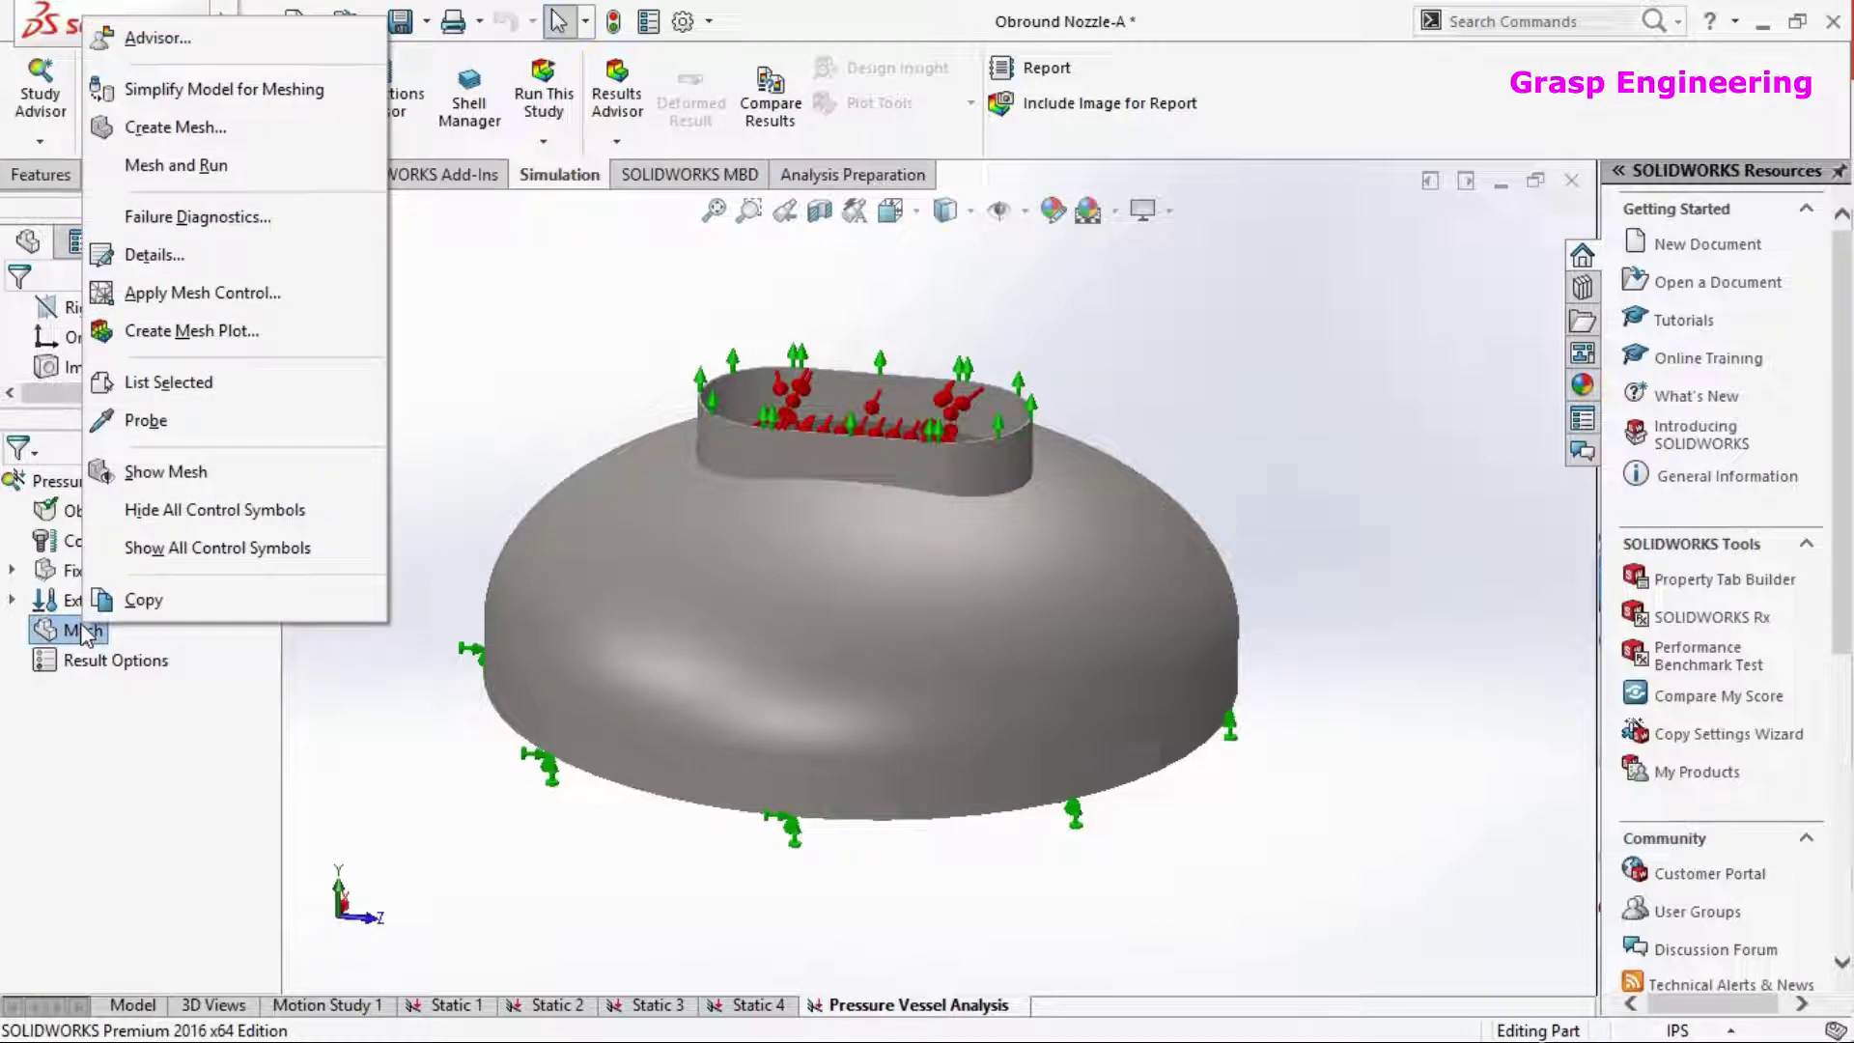
click(176, 128)
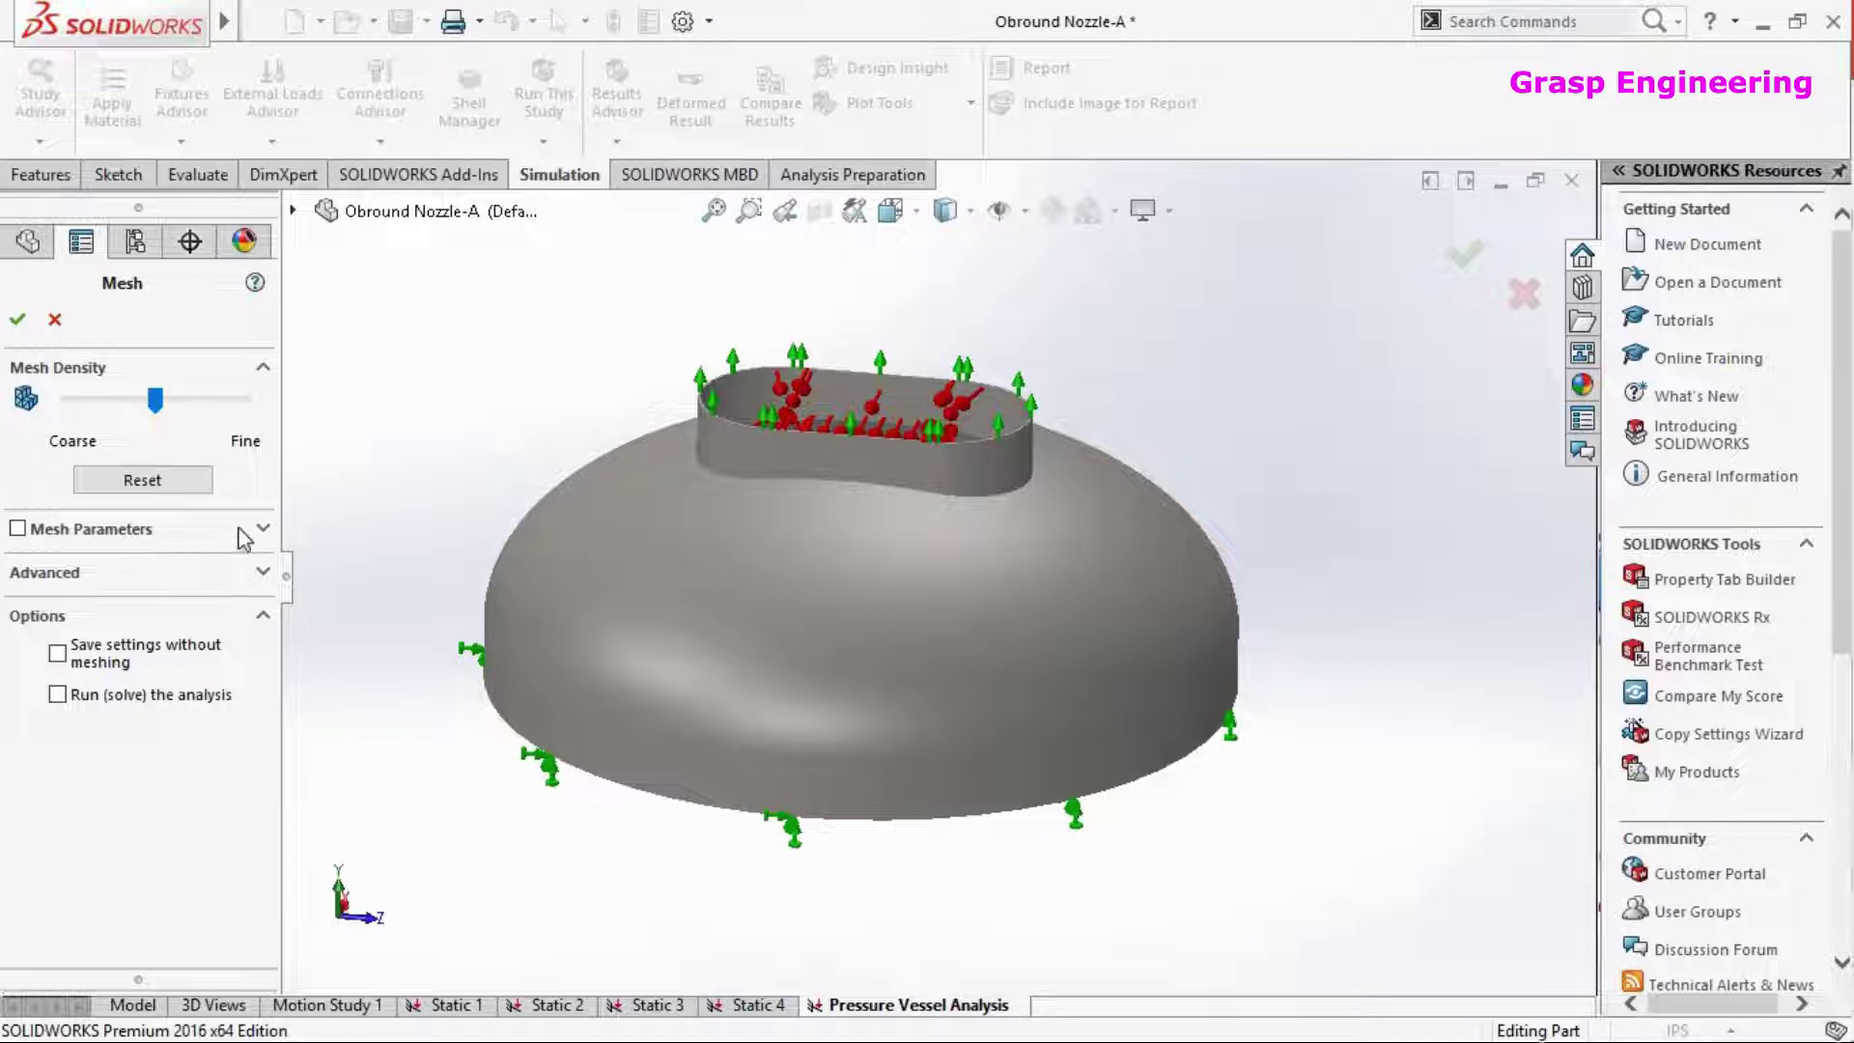
click(239, 528)
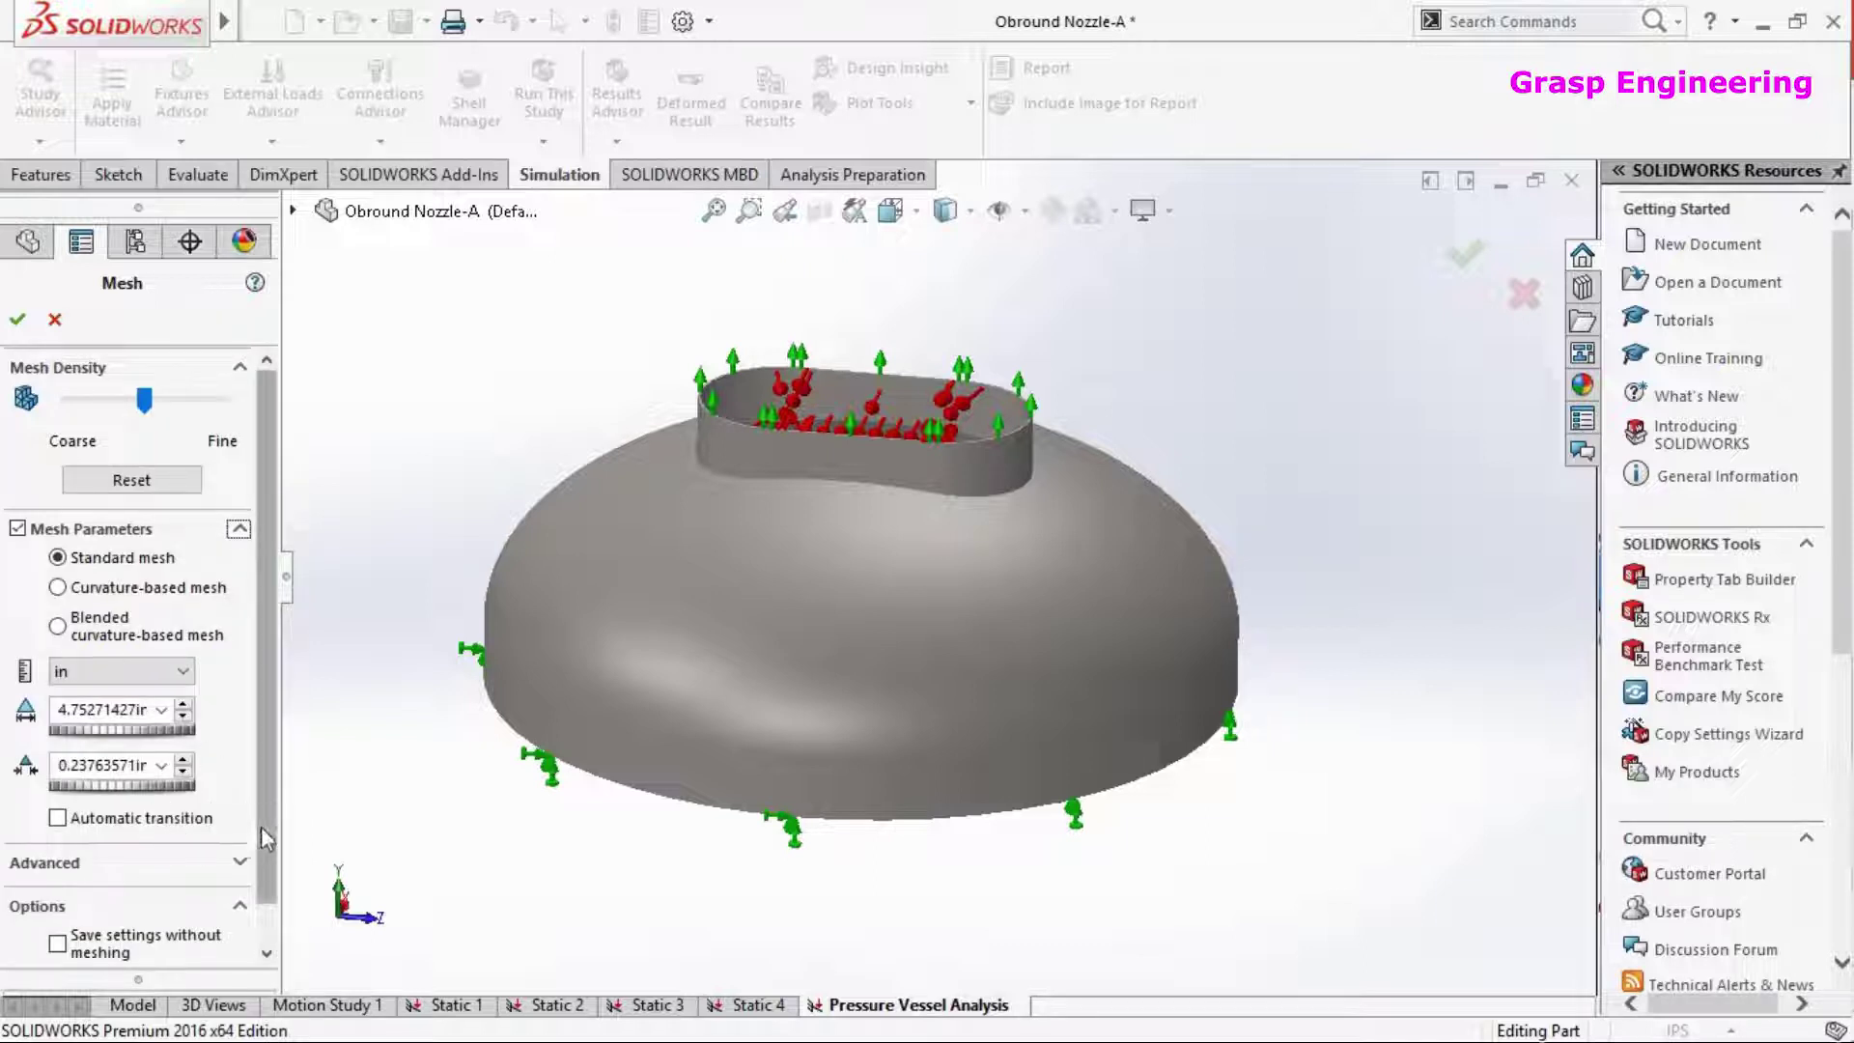
scroll(267, 868, down, 2)
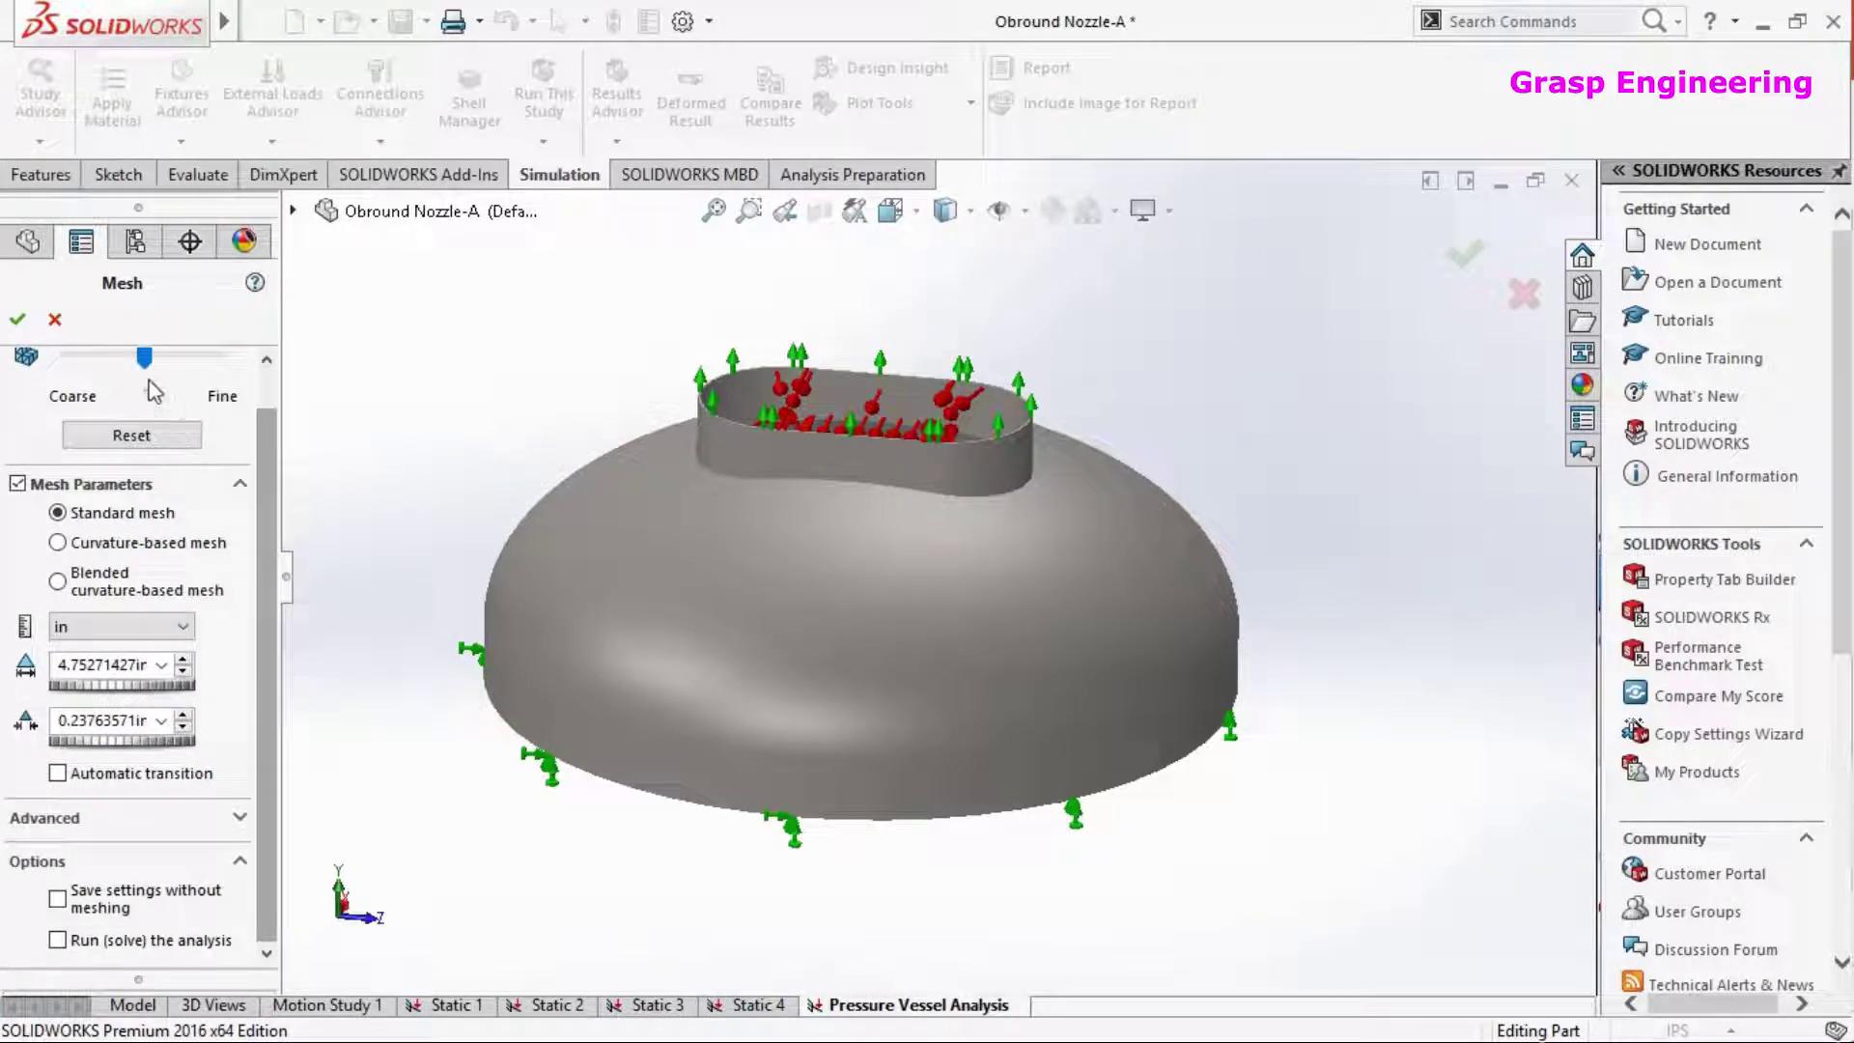
mouse_move(145, 364)
mouse_down()
mouse_move(178, 367)
mouse_move(161, 367)
mouse_up()
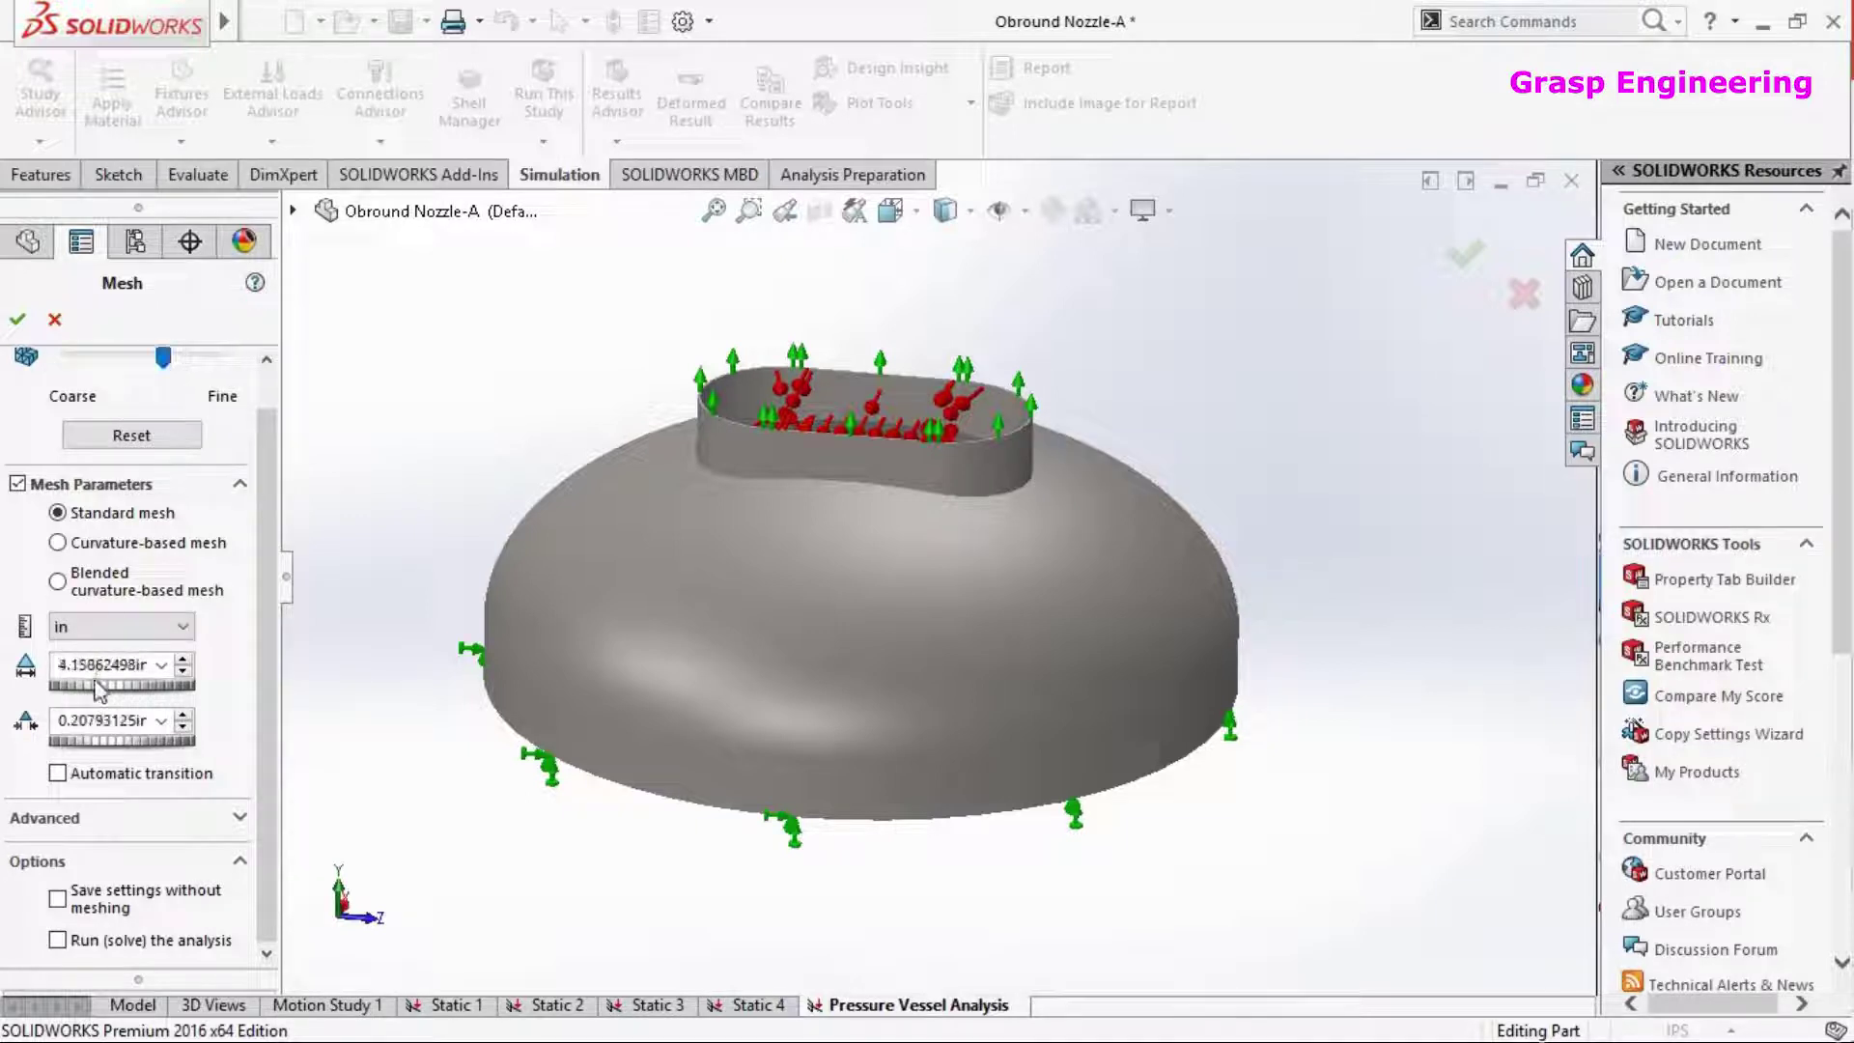
drag(162, 359, 253, 366)
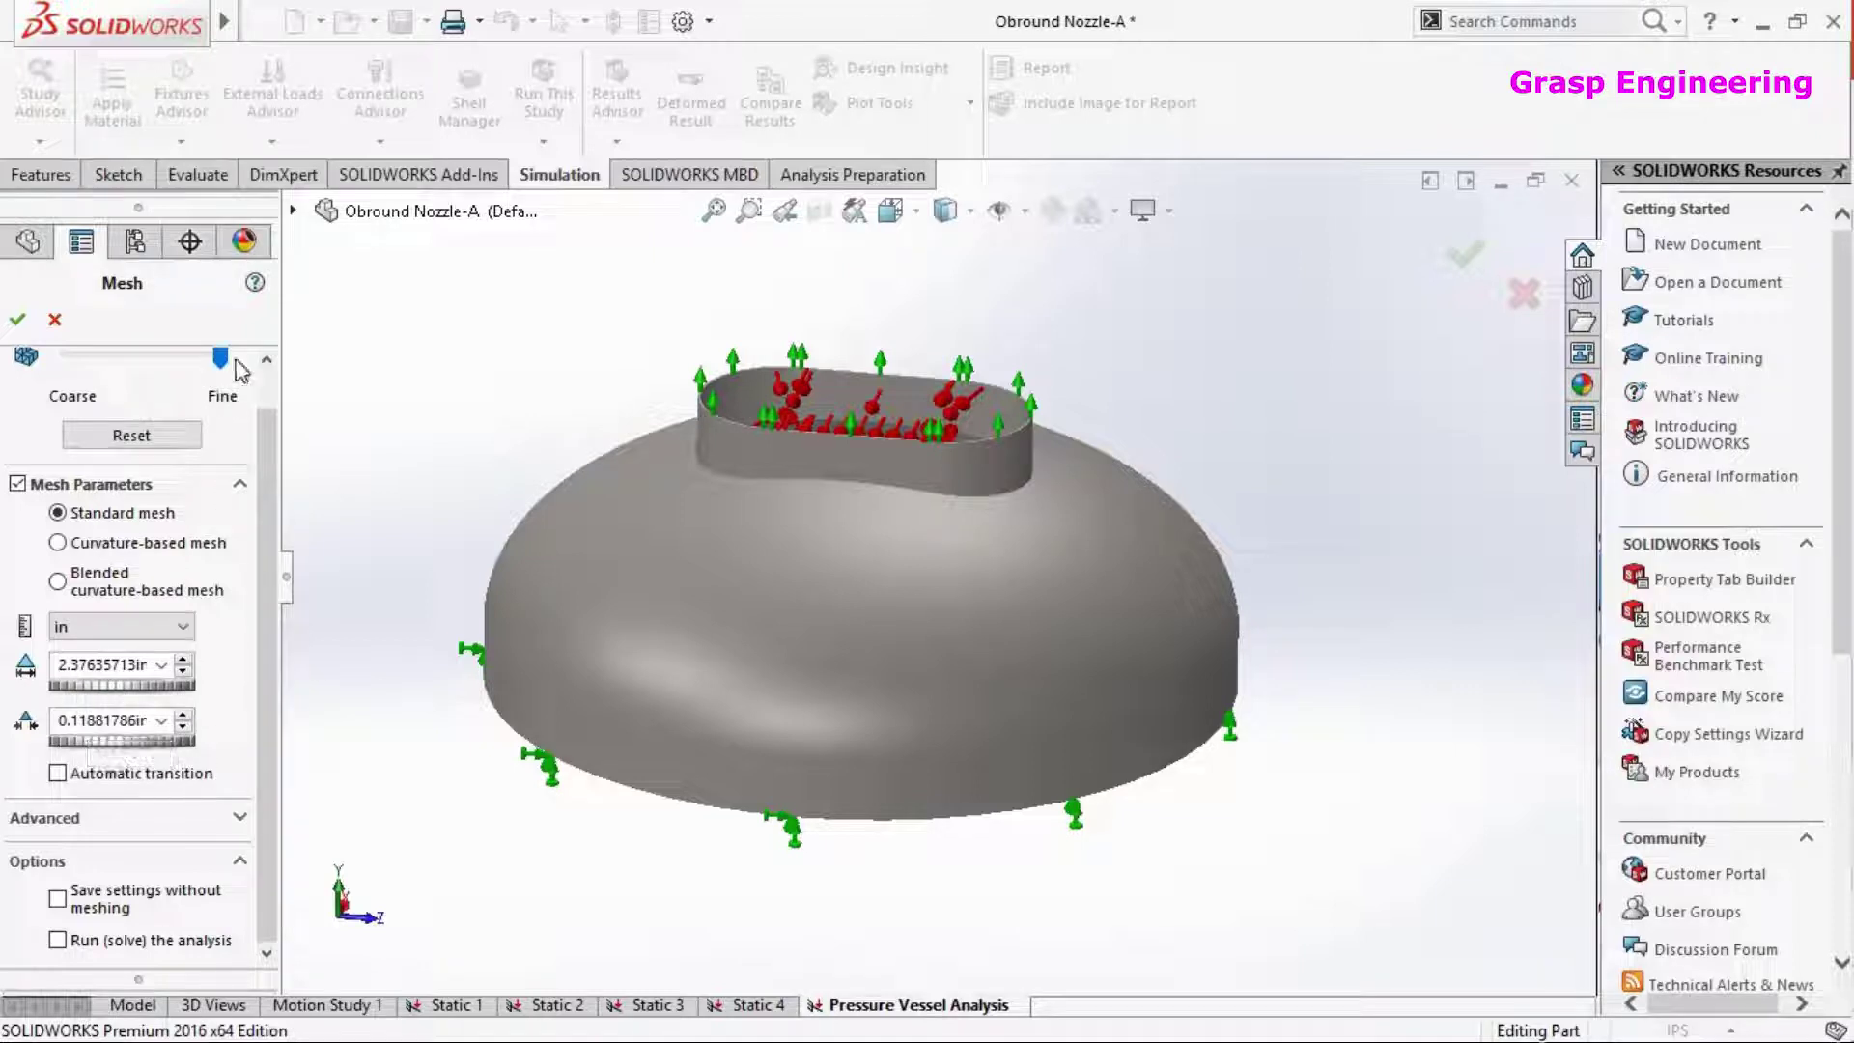
drag(220, 357, 25, 358)
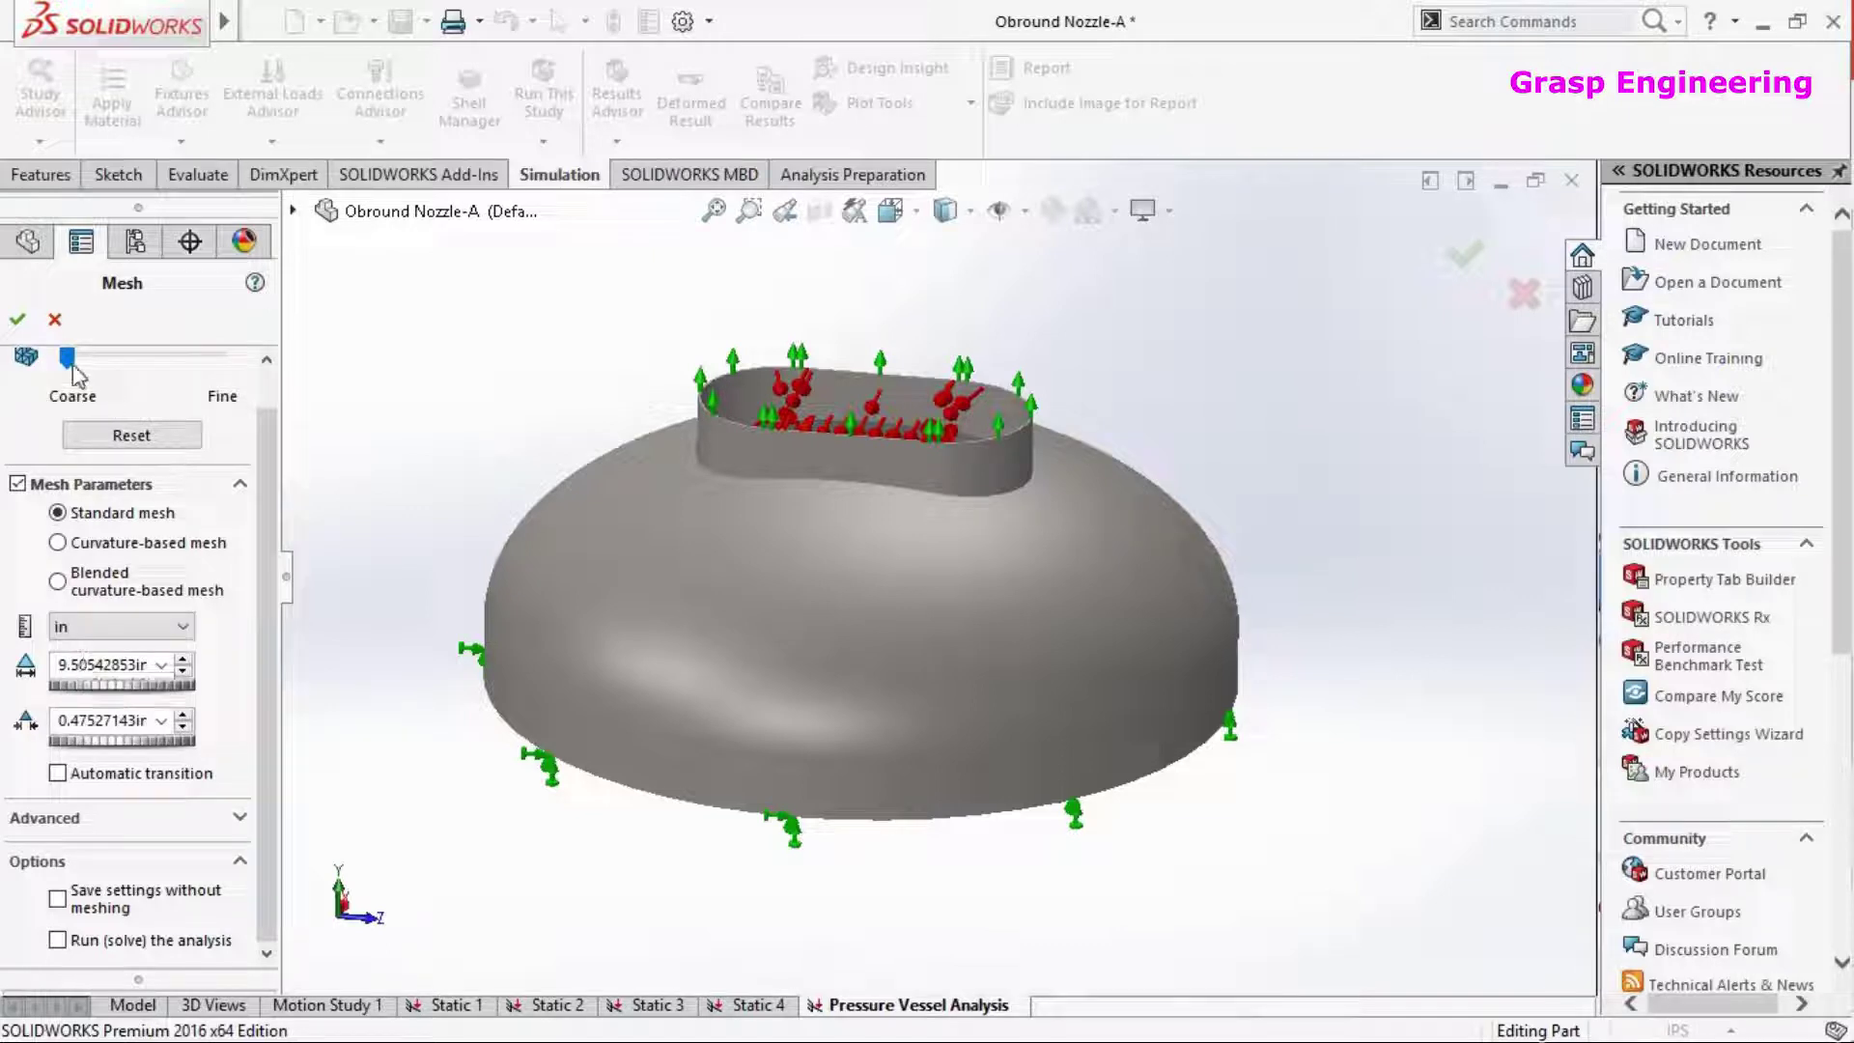
drag(102, 359, 179, 359)
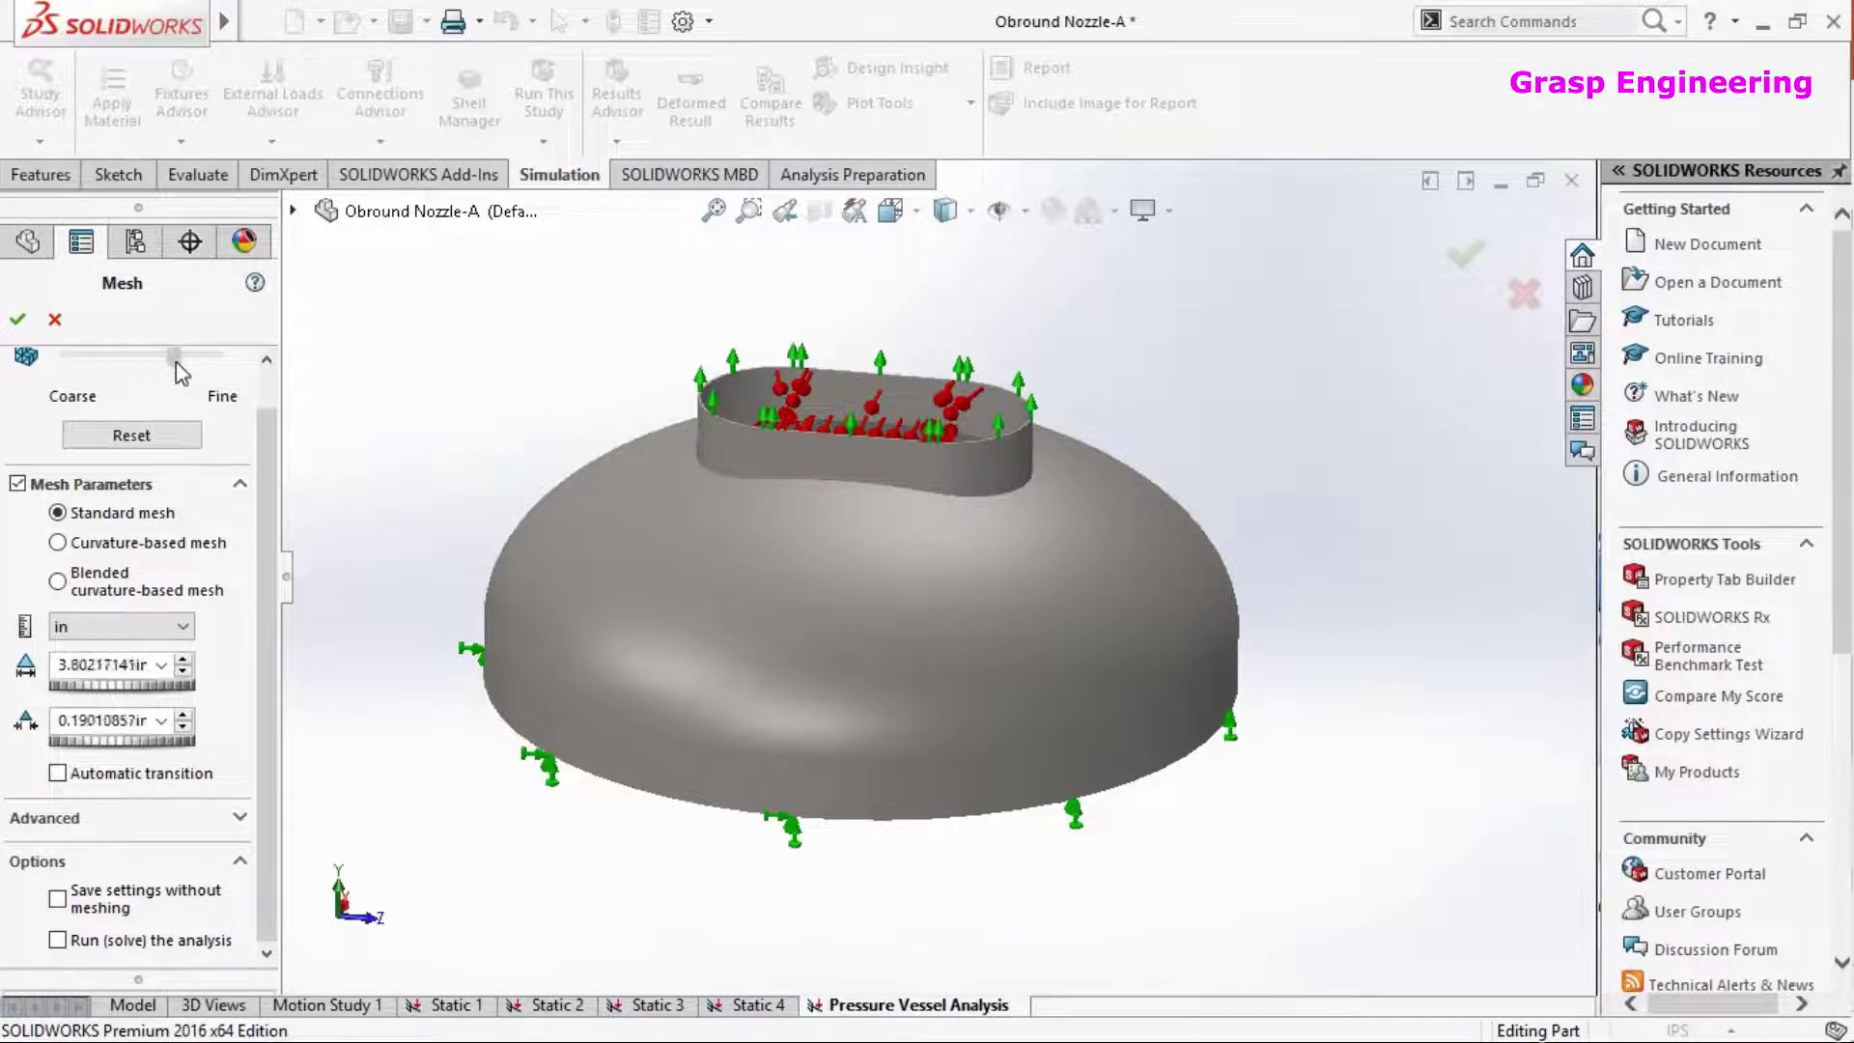
click(17, 321)
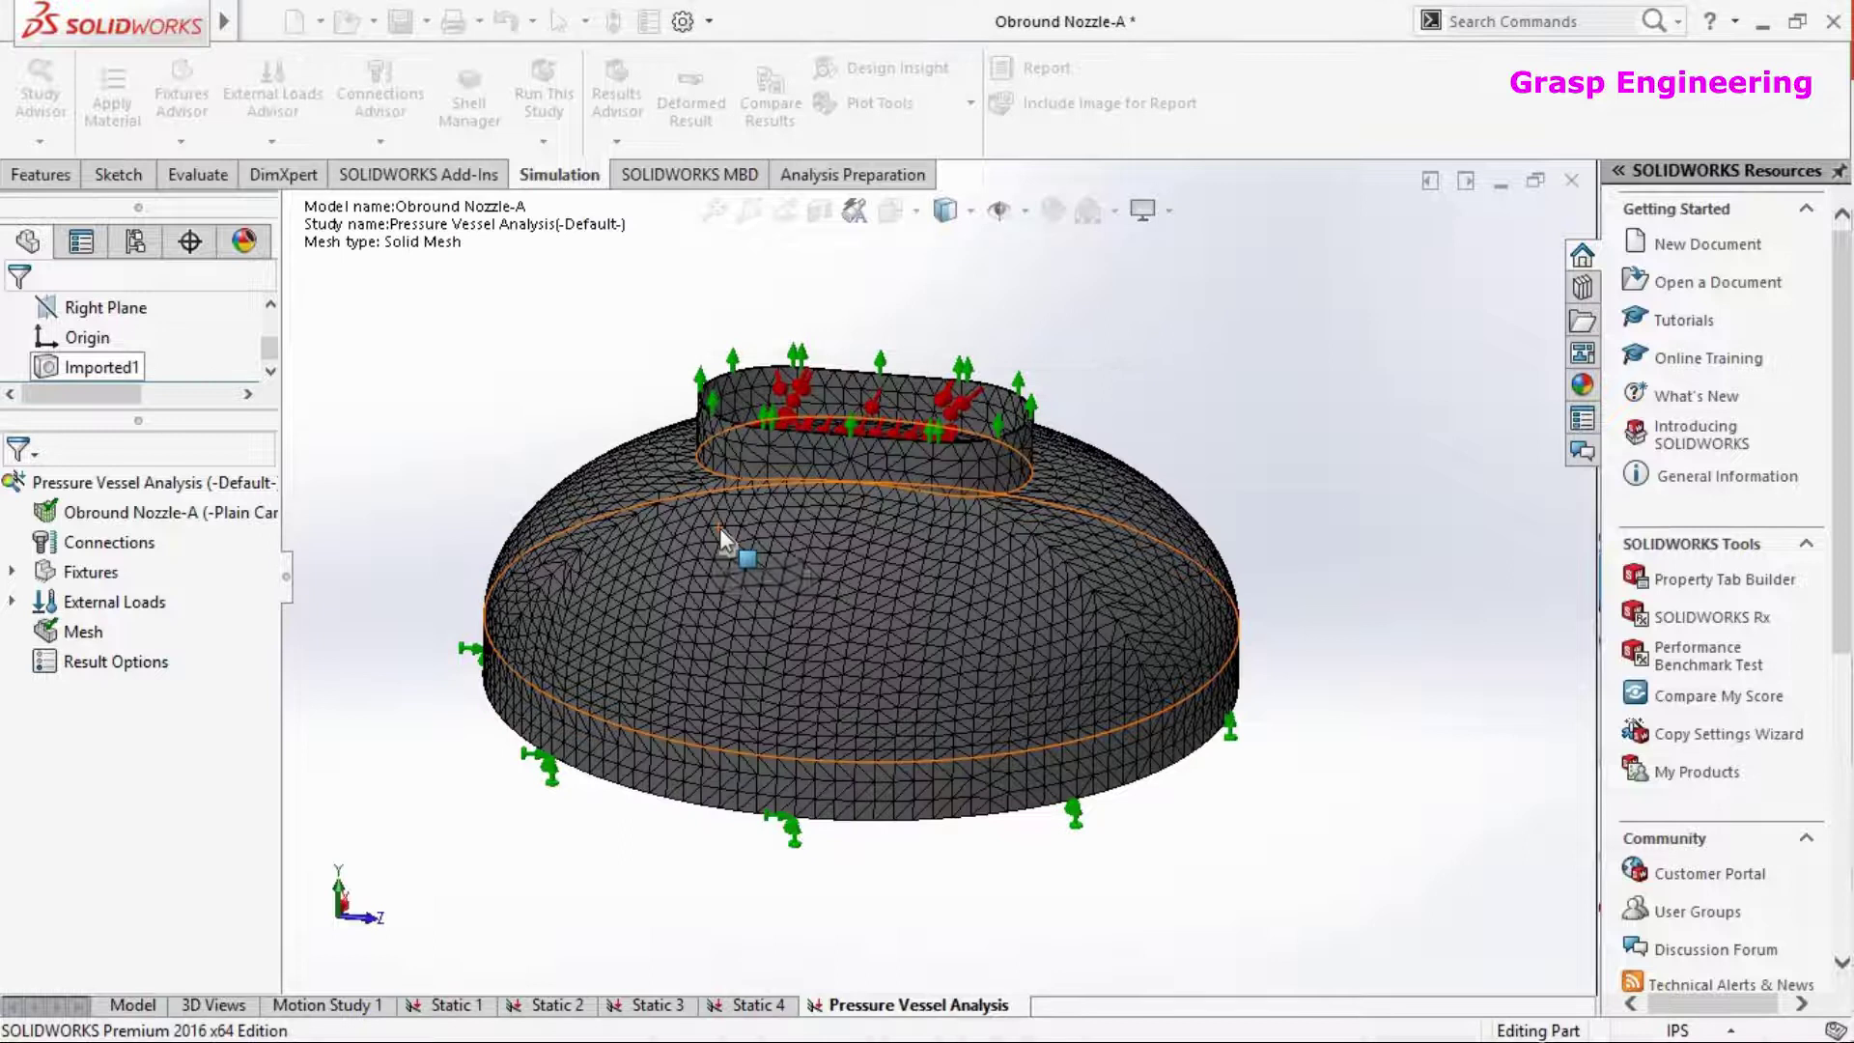
Run the pressure vessel static study and display its von Mises stress plot on the undeformed shape
middle_drag(778, 694, 900, 591)
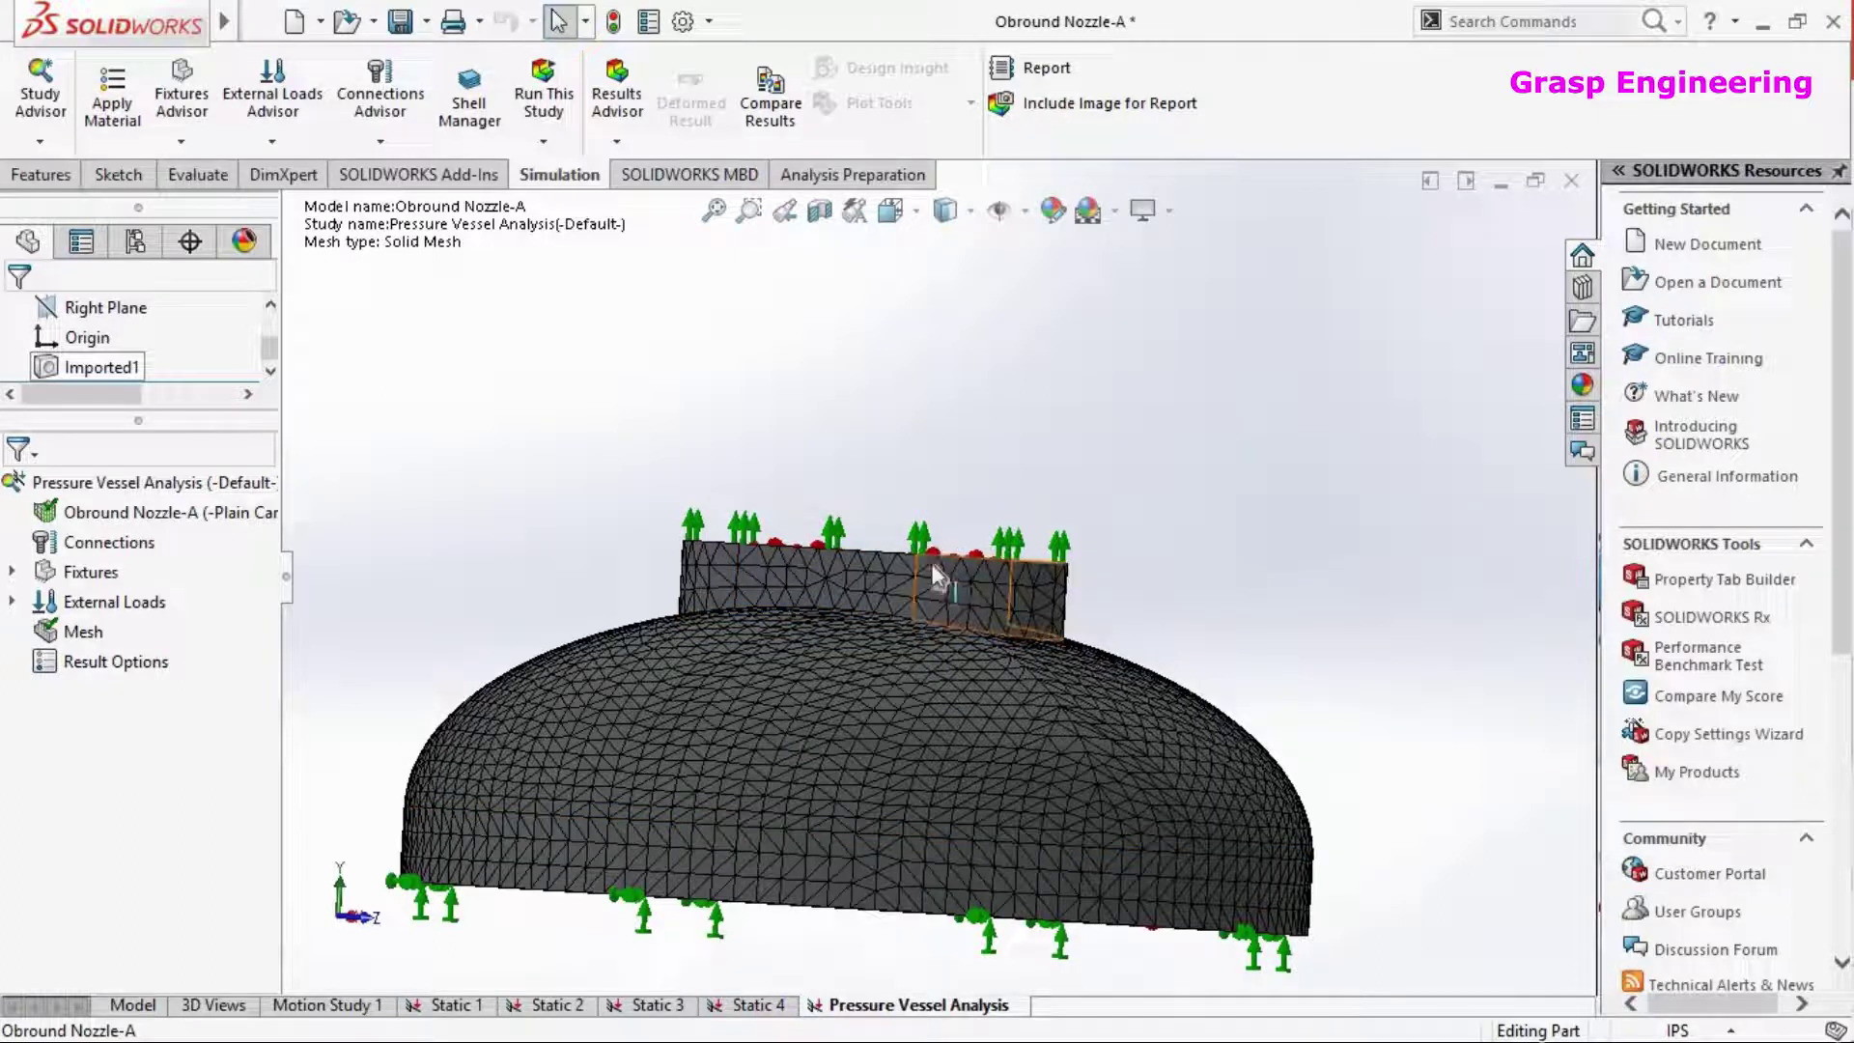
scroll(942, 520, up, 2)
mouse_move(942, 520)
middle_down()
mouse_move(924, 732)
mouse_move(898, 633)
mouse_move(836, 549)
middle_up()
scroll(925, 743, up, 1)
scroll(837, 549, down, 3)
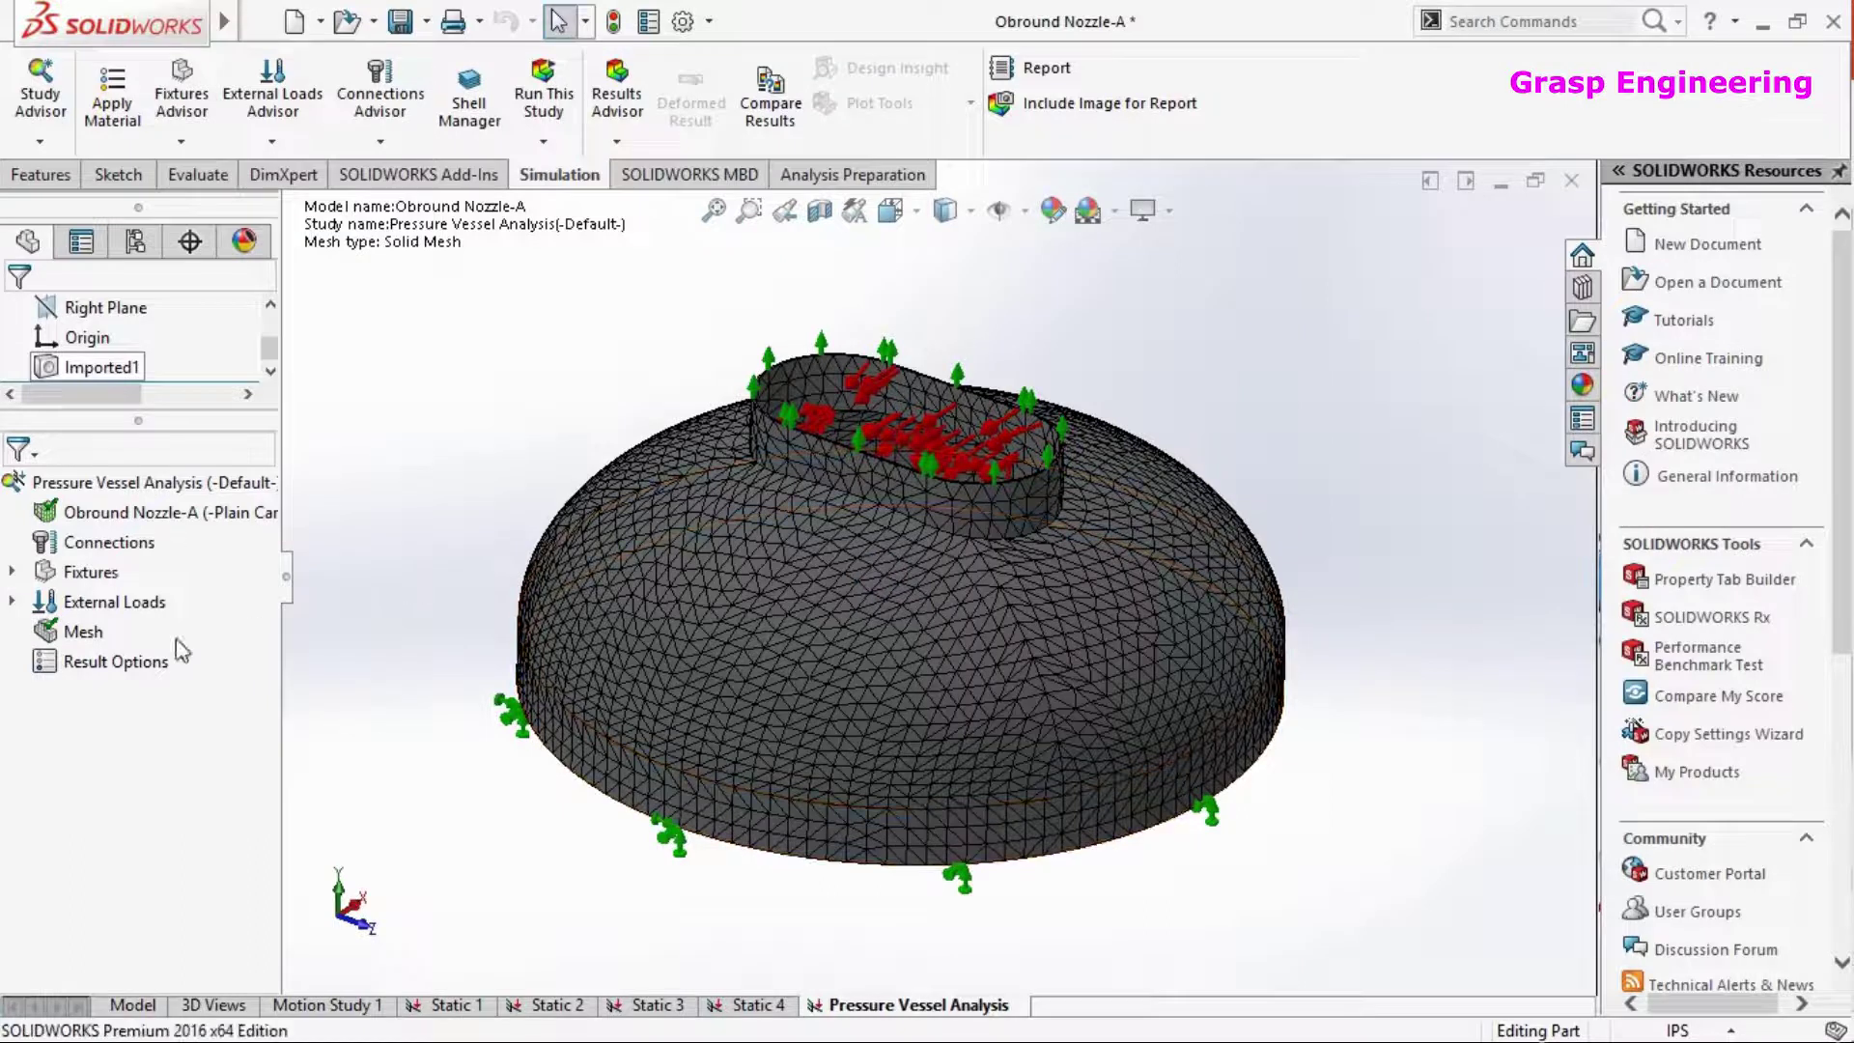
click(106, 661)
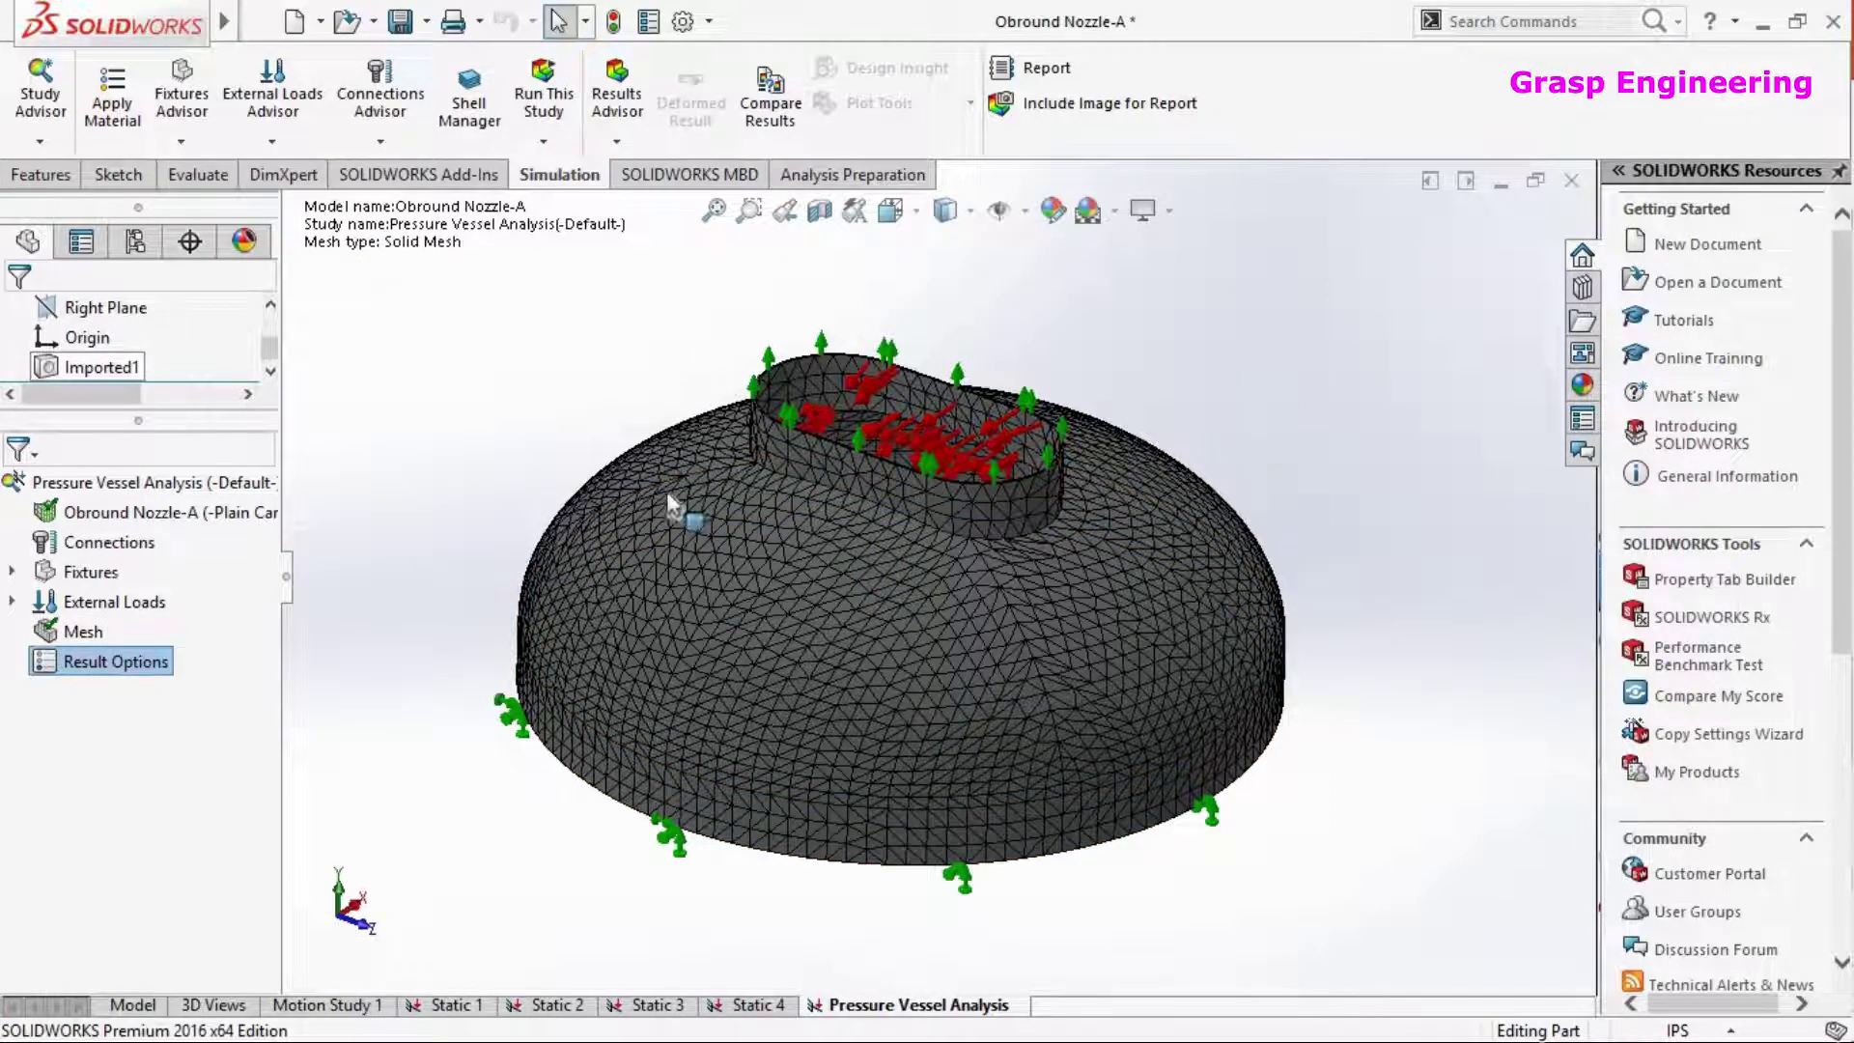
click(77, 632)
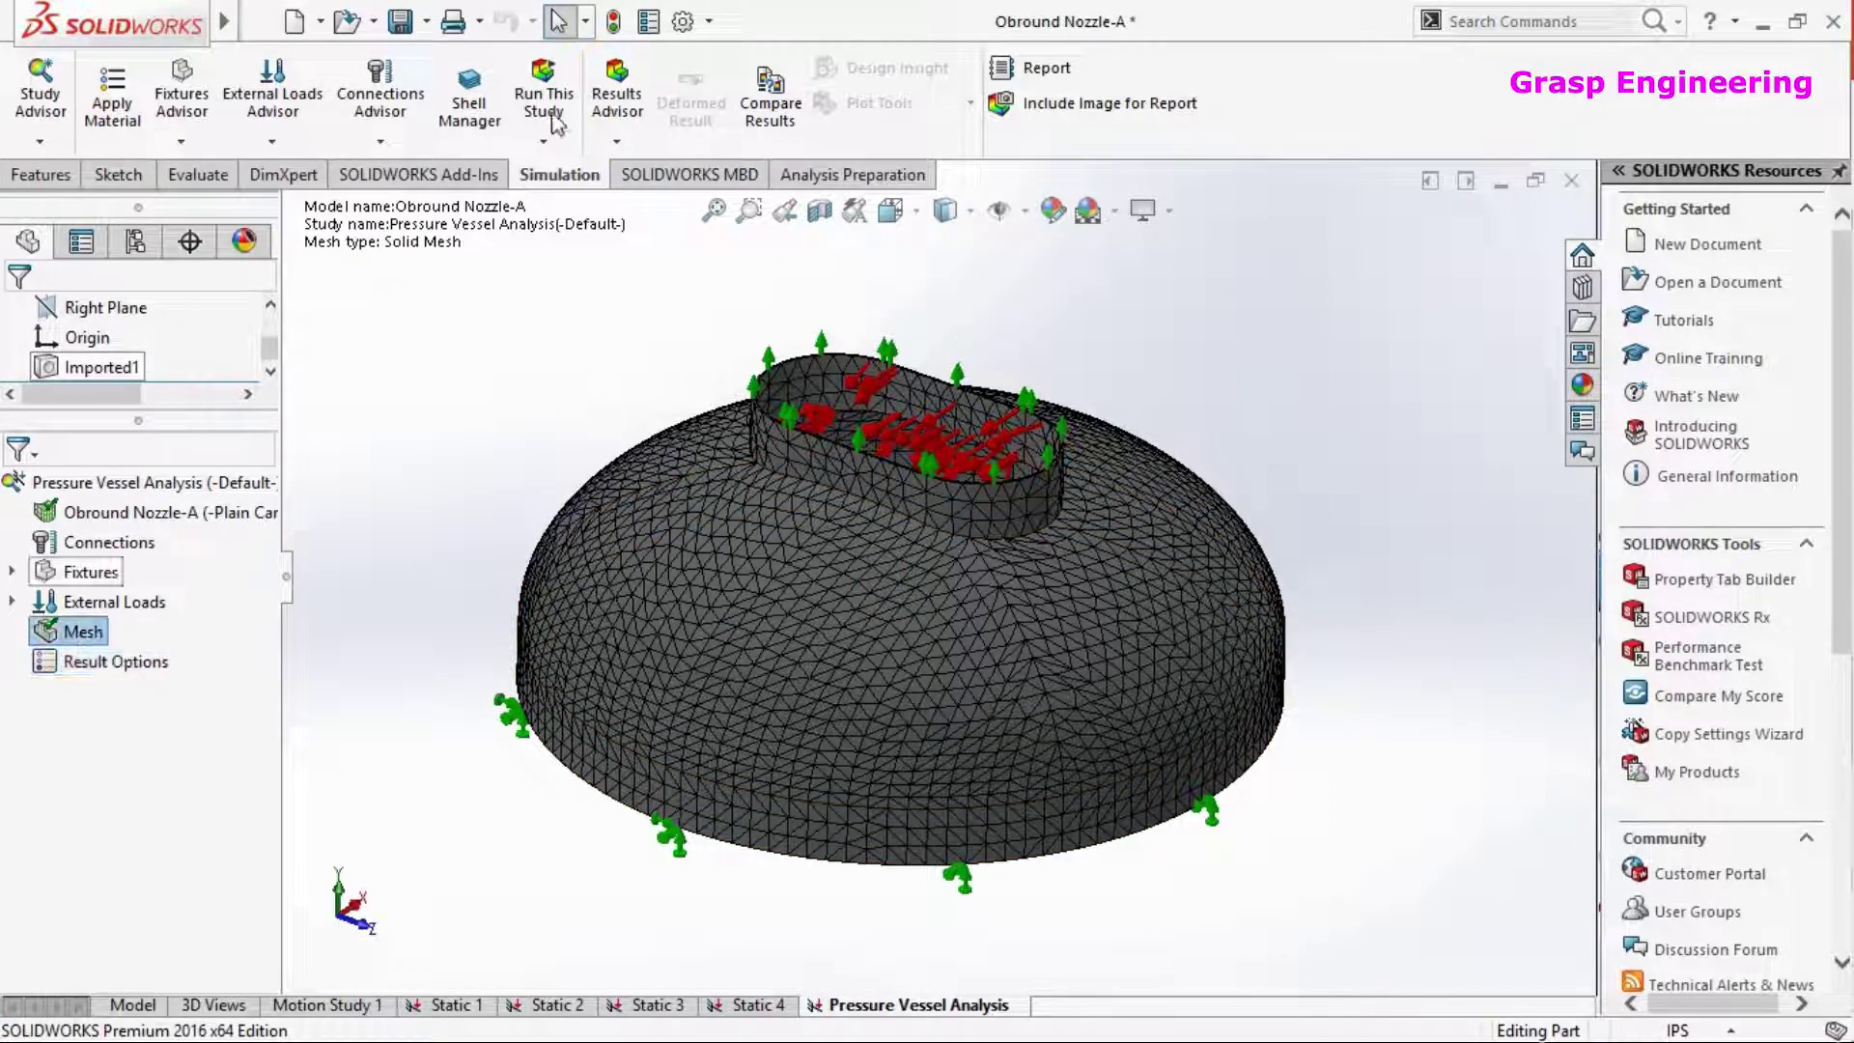
click(560, 145)
click(587, 178)
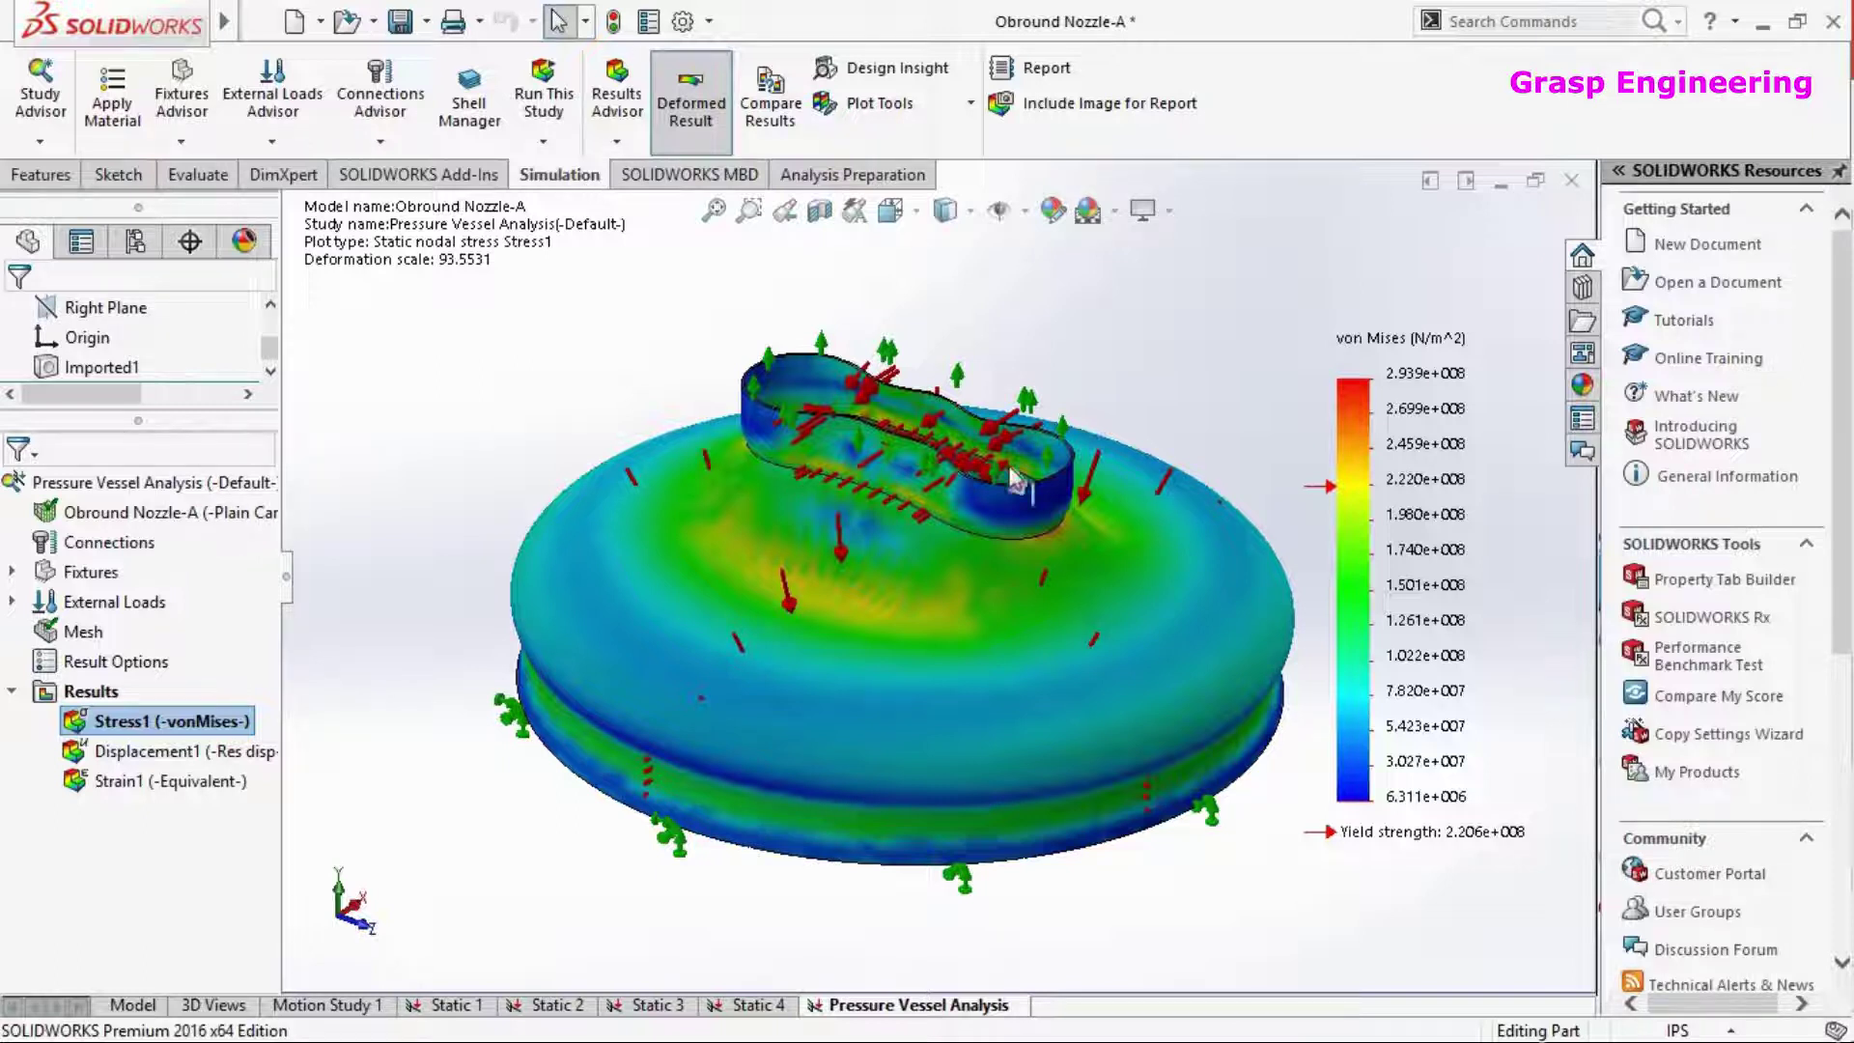
click(687, 120)
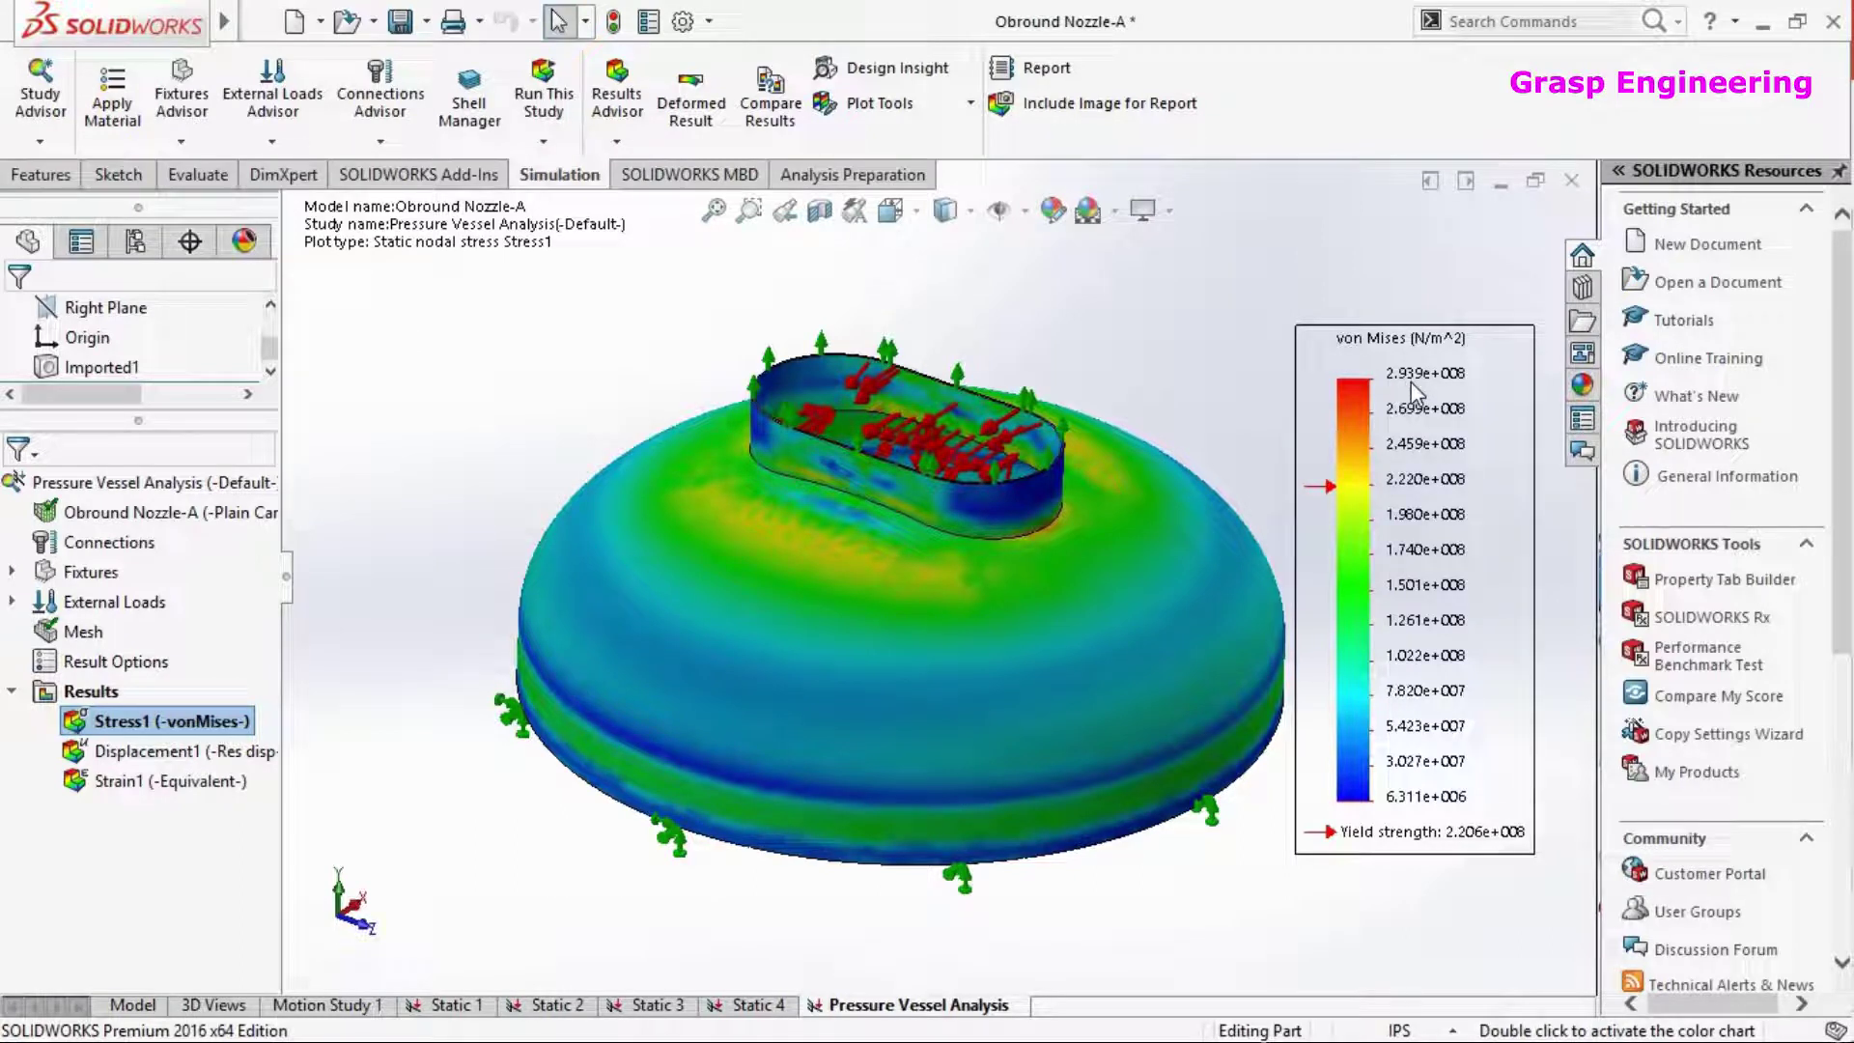
Edit the von Mises stress plot definition to use N/mm^2 (MPa) units
right_click(205, 720)
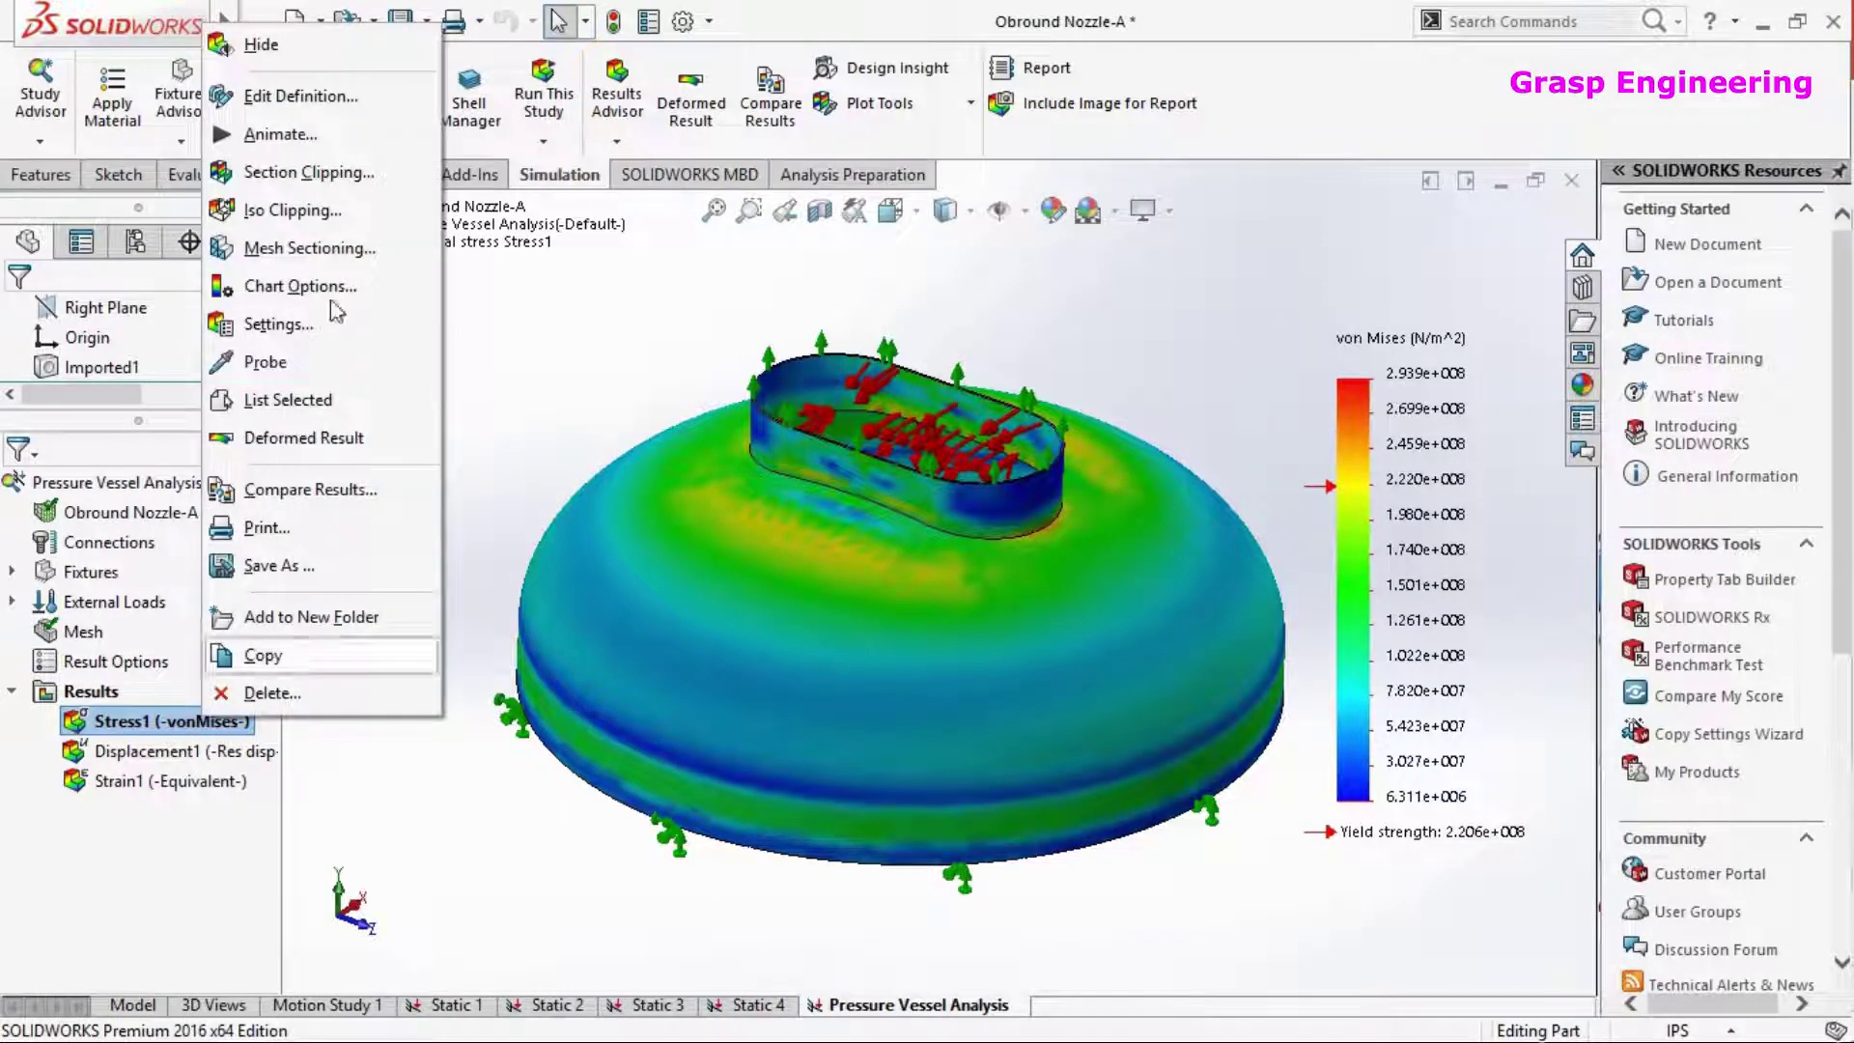
click(309, 95)
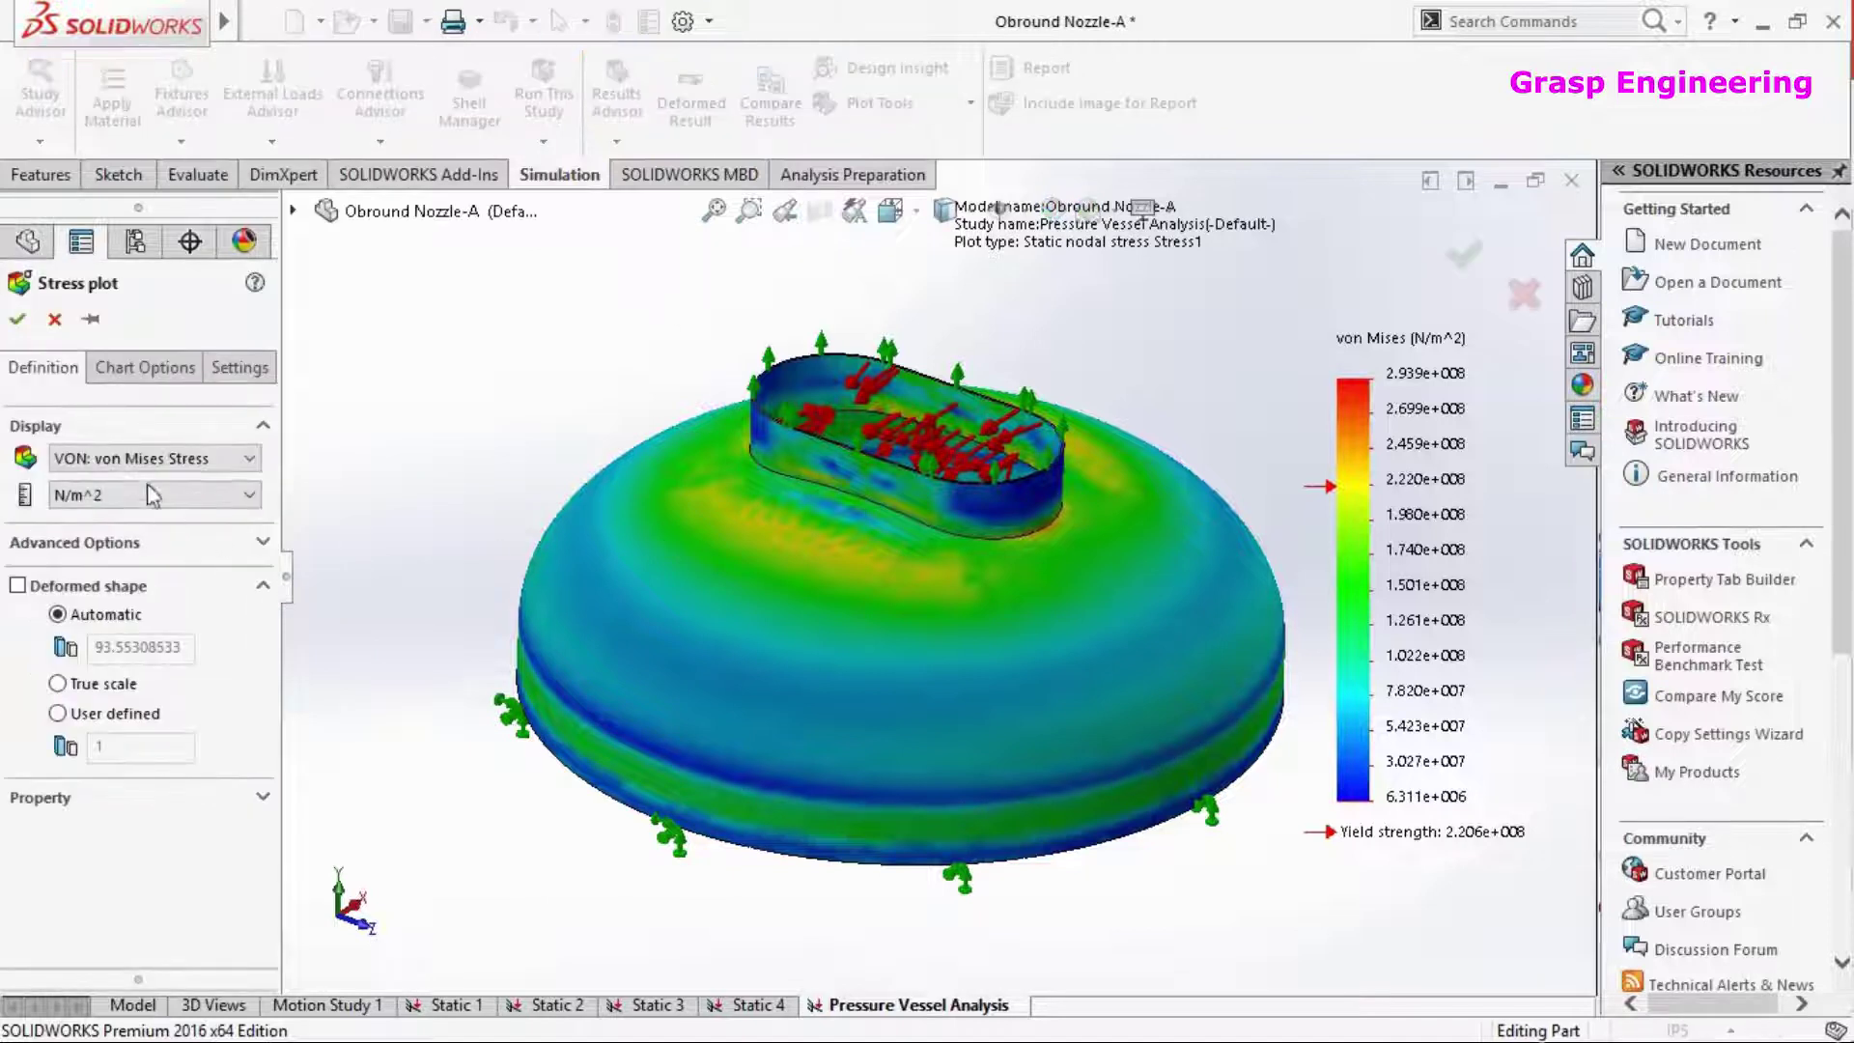
click(149, 495)
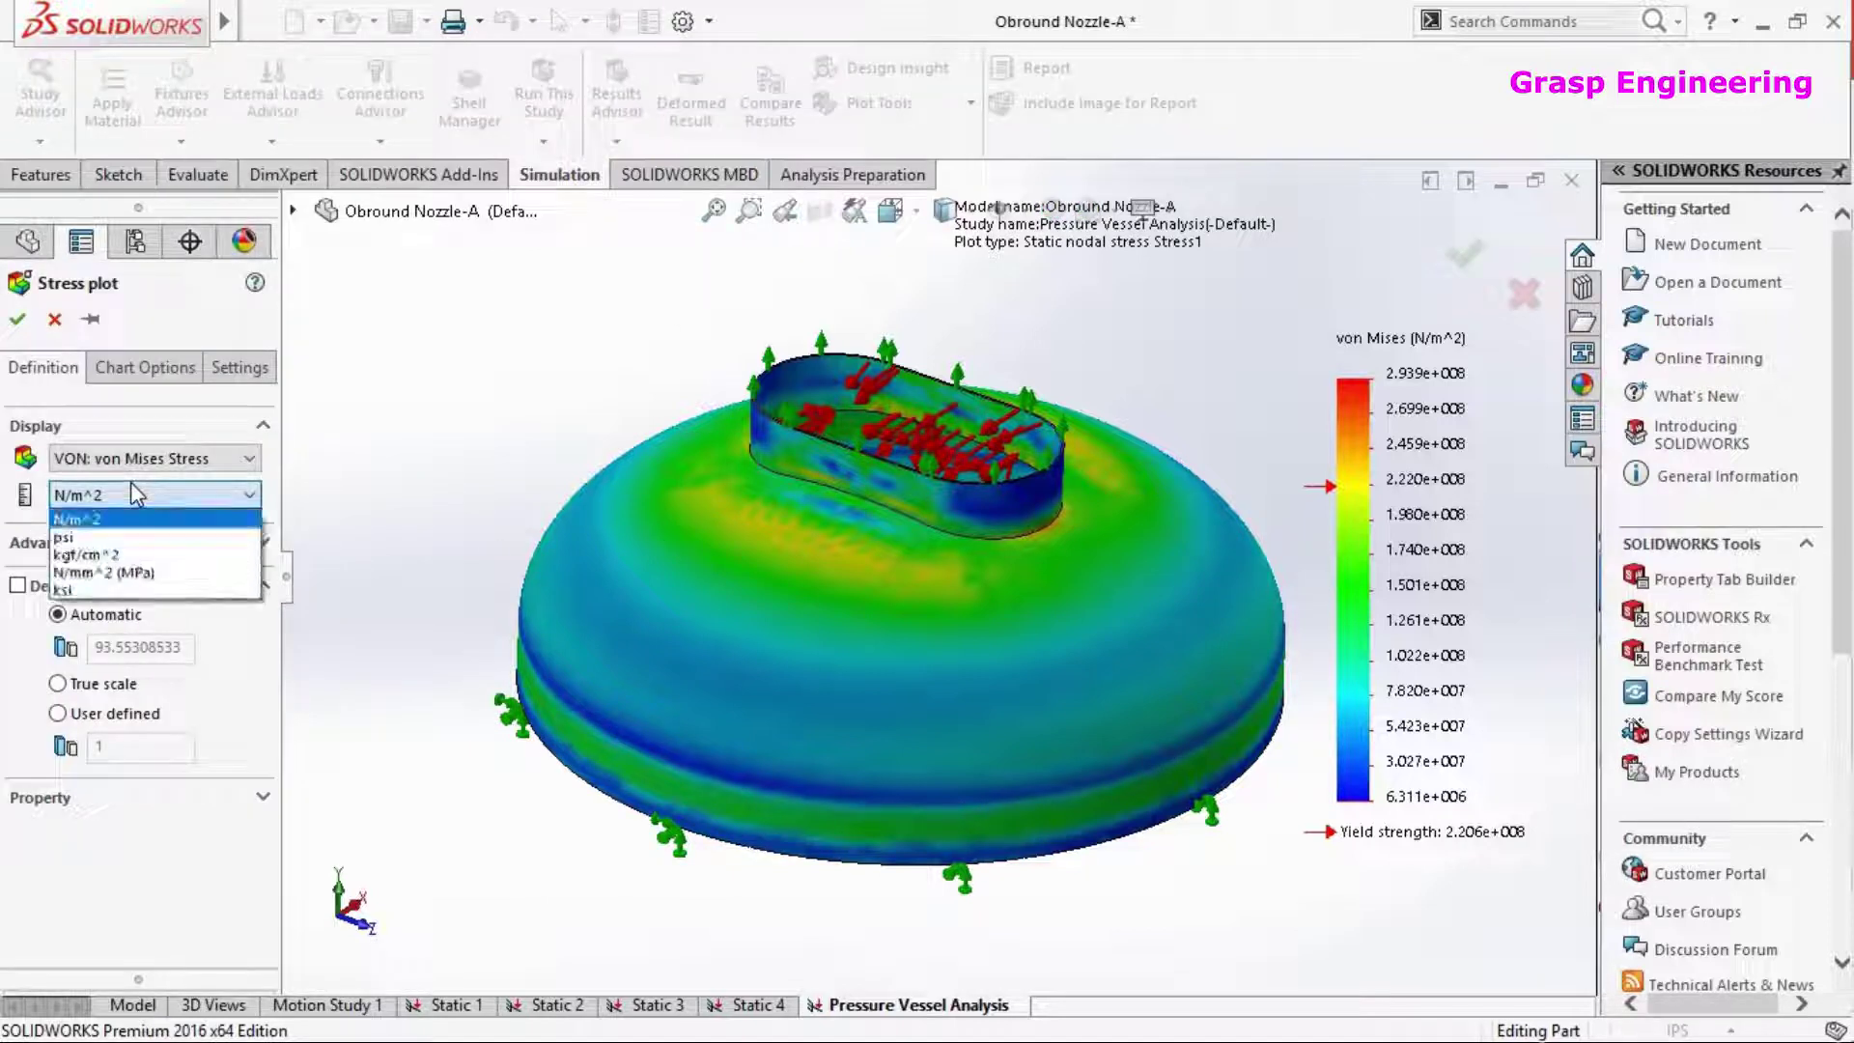
click(114, 573)
Set the stress legend's number format to floating with 1 decimal place and apply the plot changes
click(144, 367)
drag(273, 604, 275, 869)
click(136, 772)
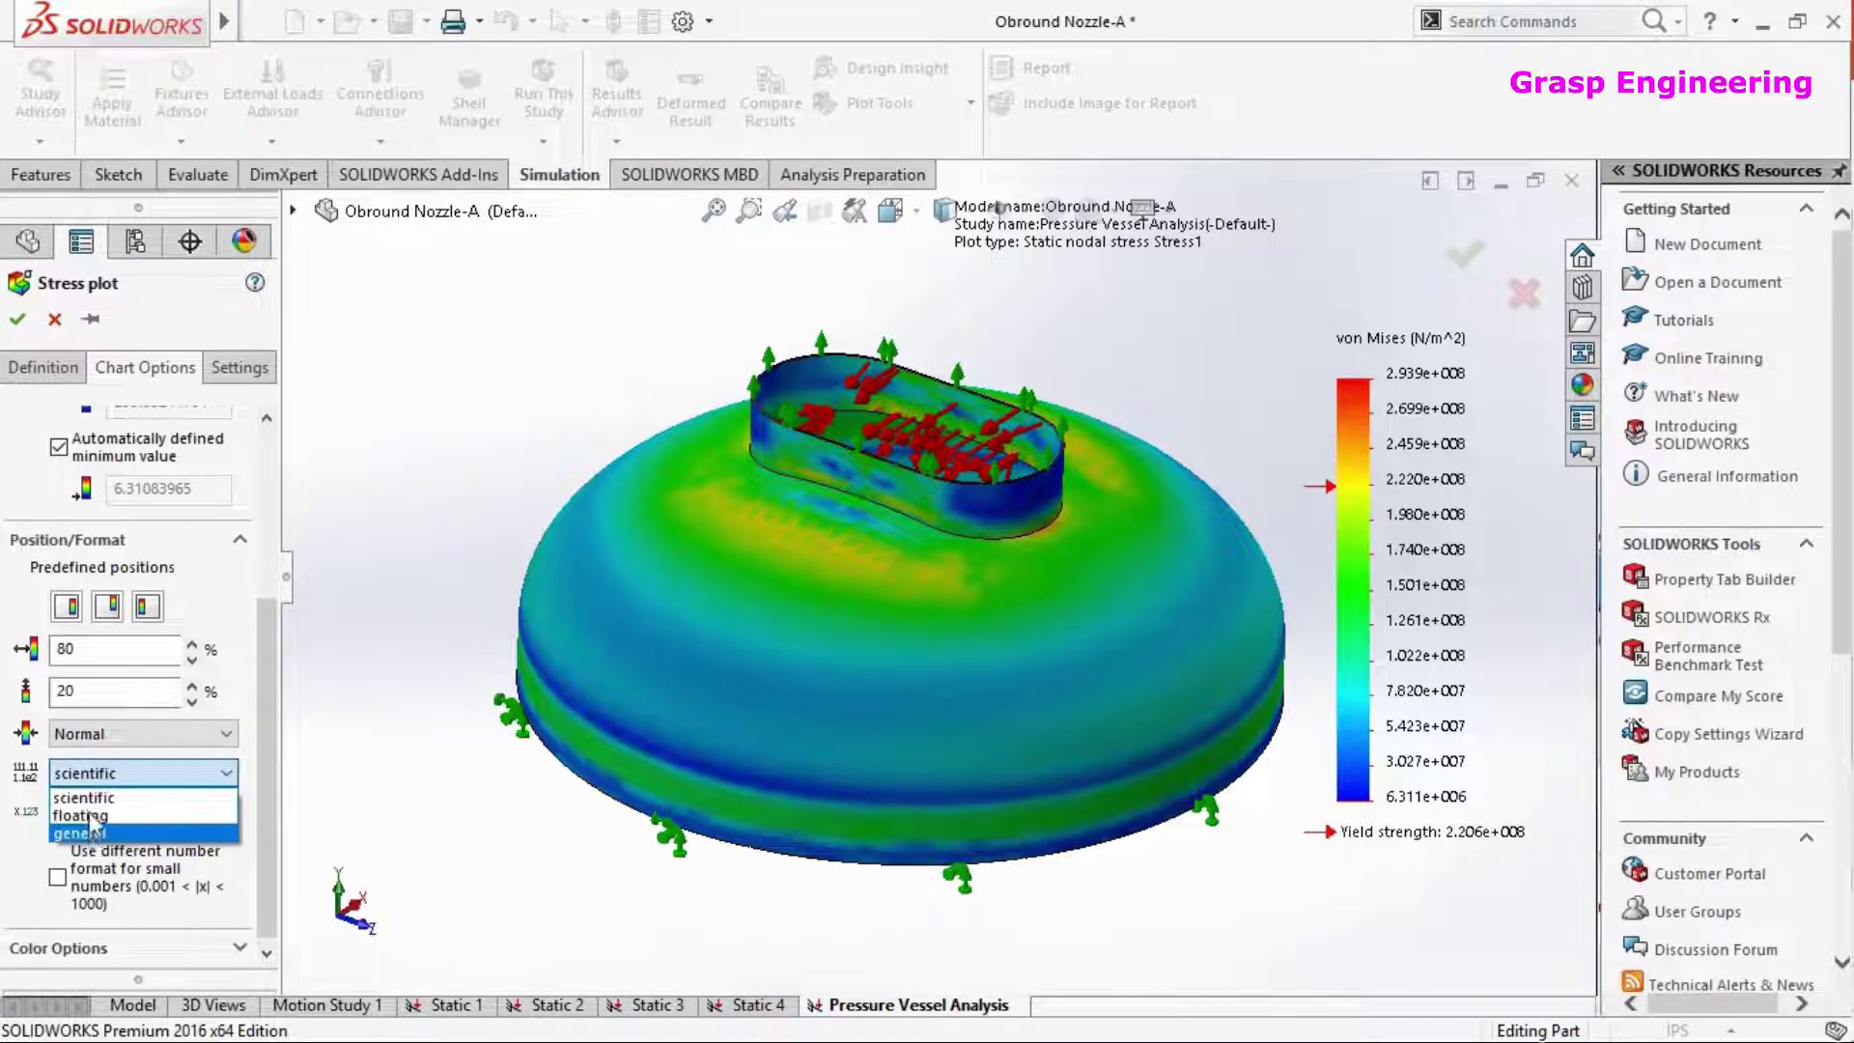
click(81, 815)
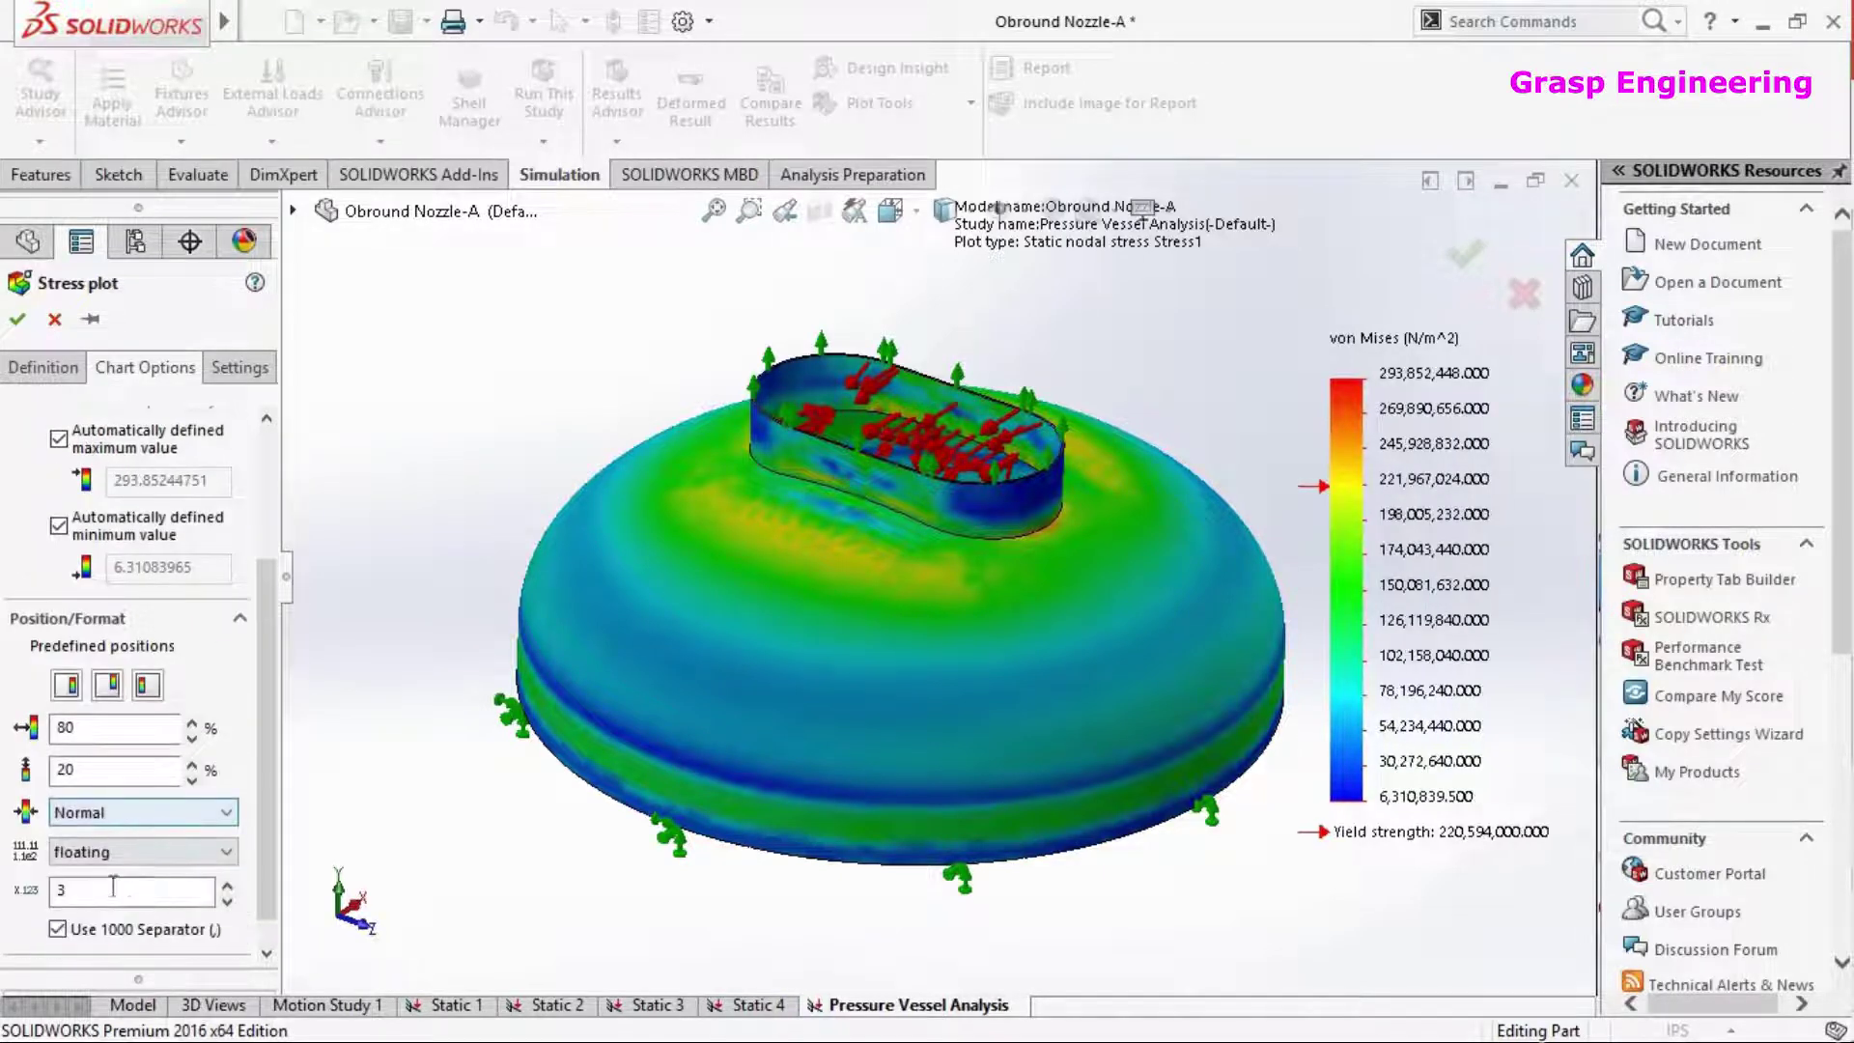
drag(3, 890, 4, 897)
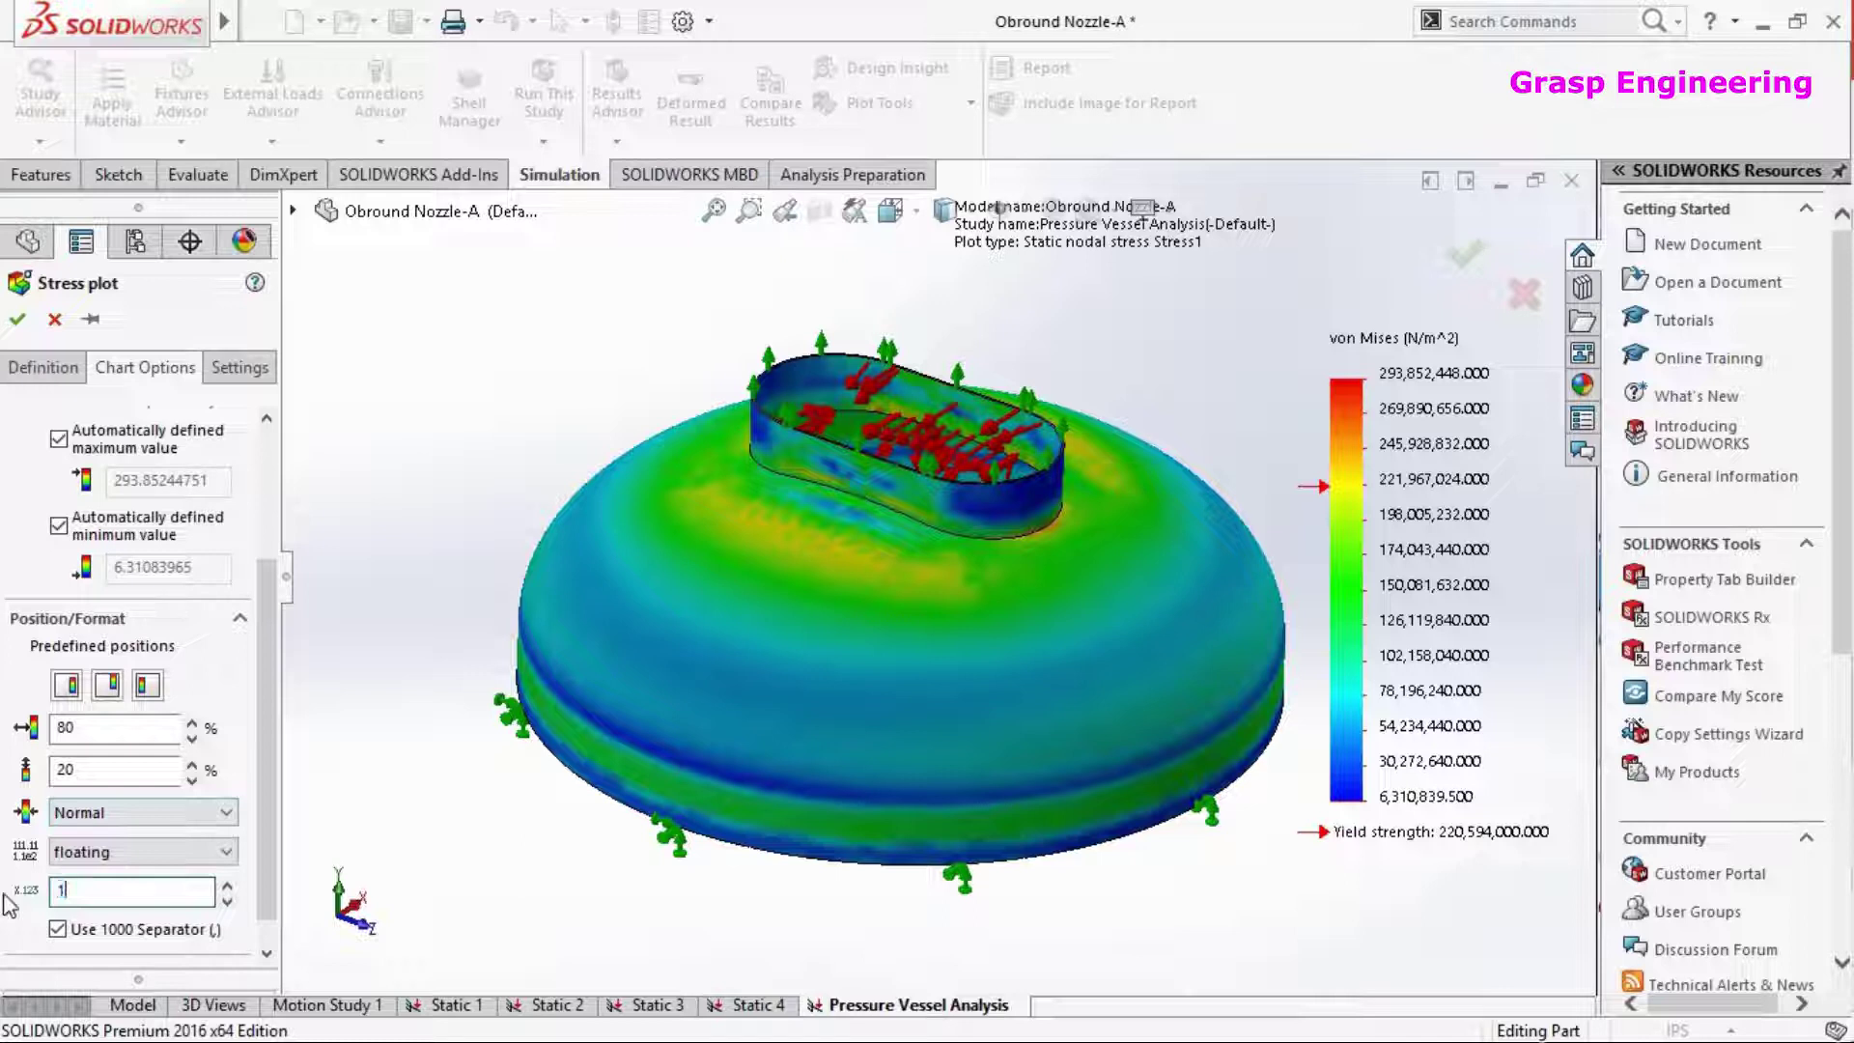
click(21, 321)
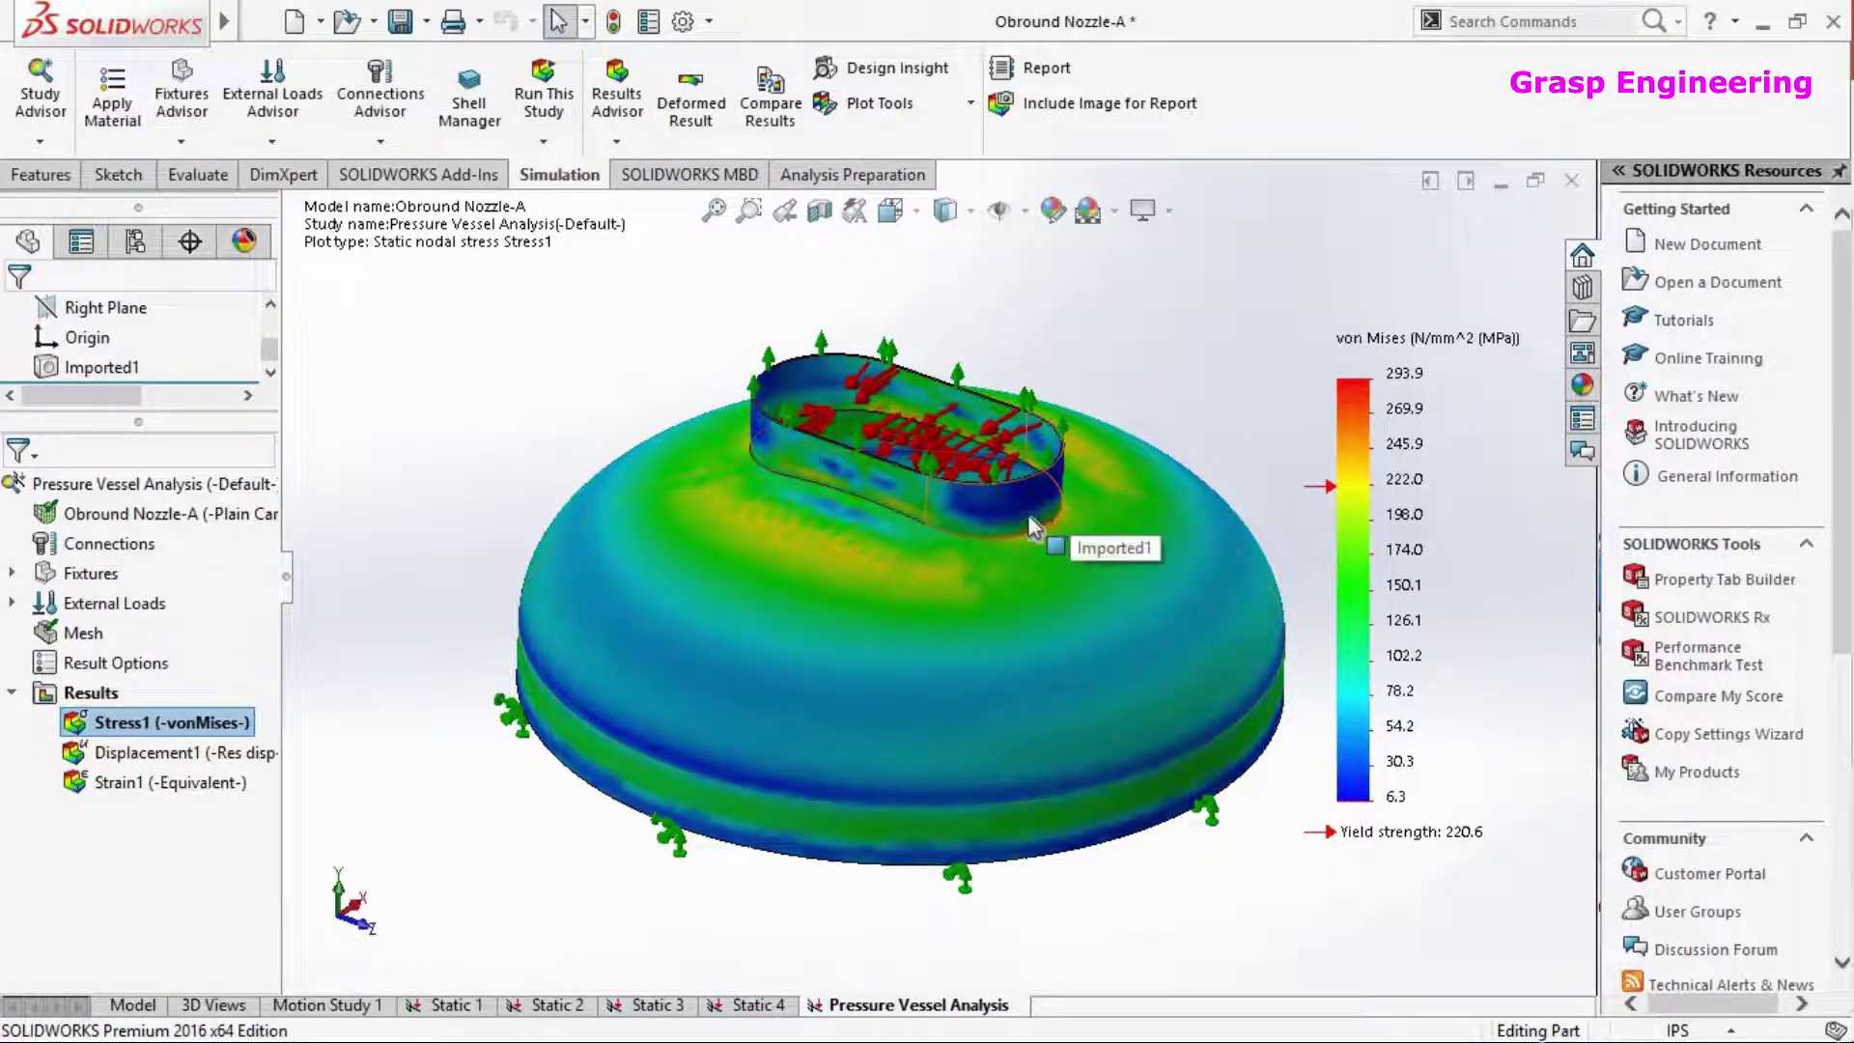
Hide the pressure load's arrow symbols on the stress plot
scroll(995, 483, down, 2)
scroll(995, 483, down, 2)
scroll(815, 599, up, 1)
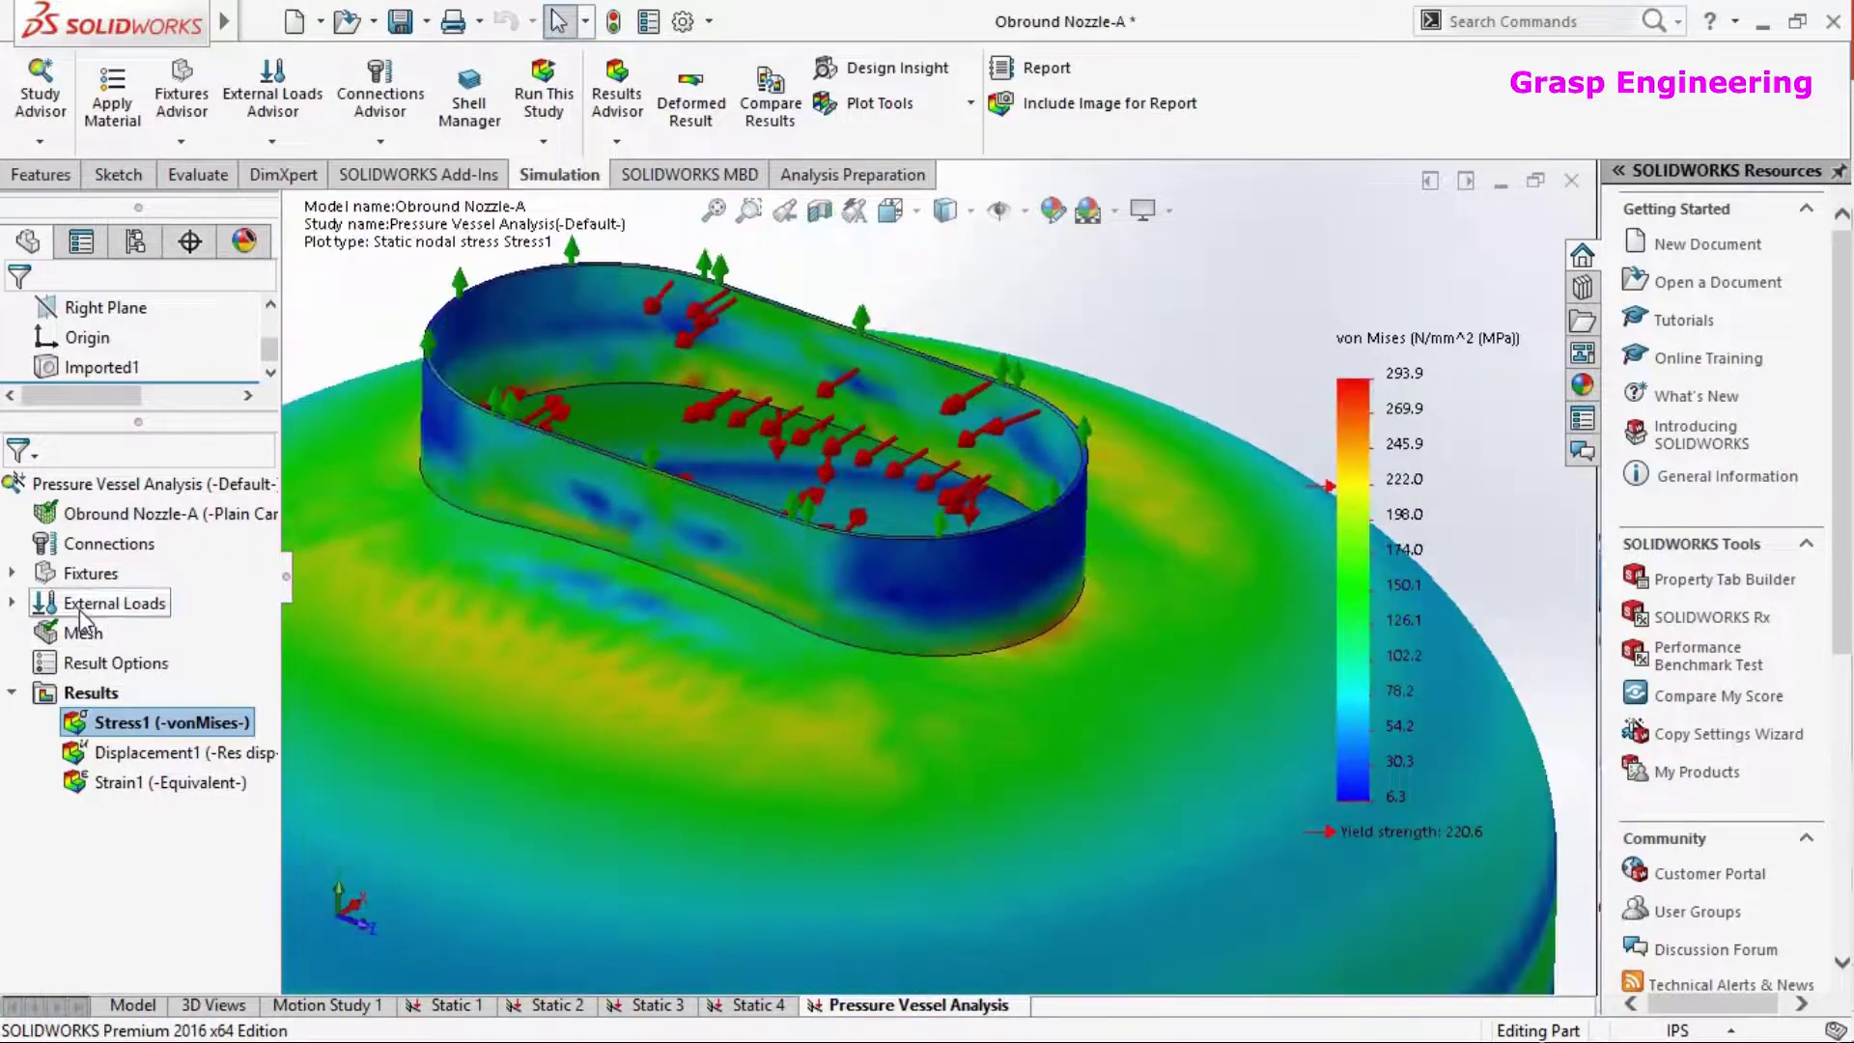
right_click(114, 603)
click(12, 603)
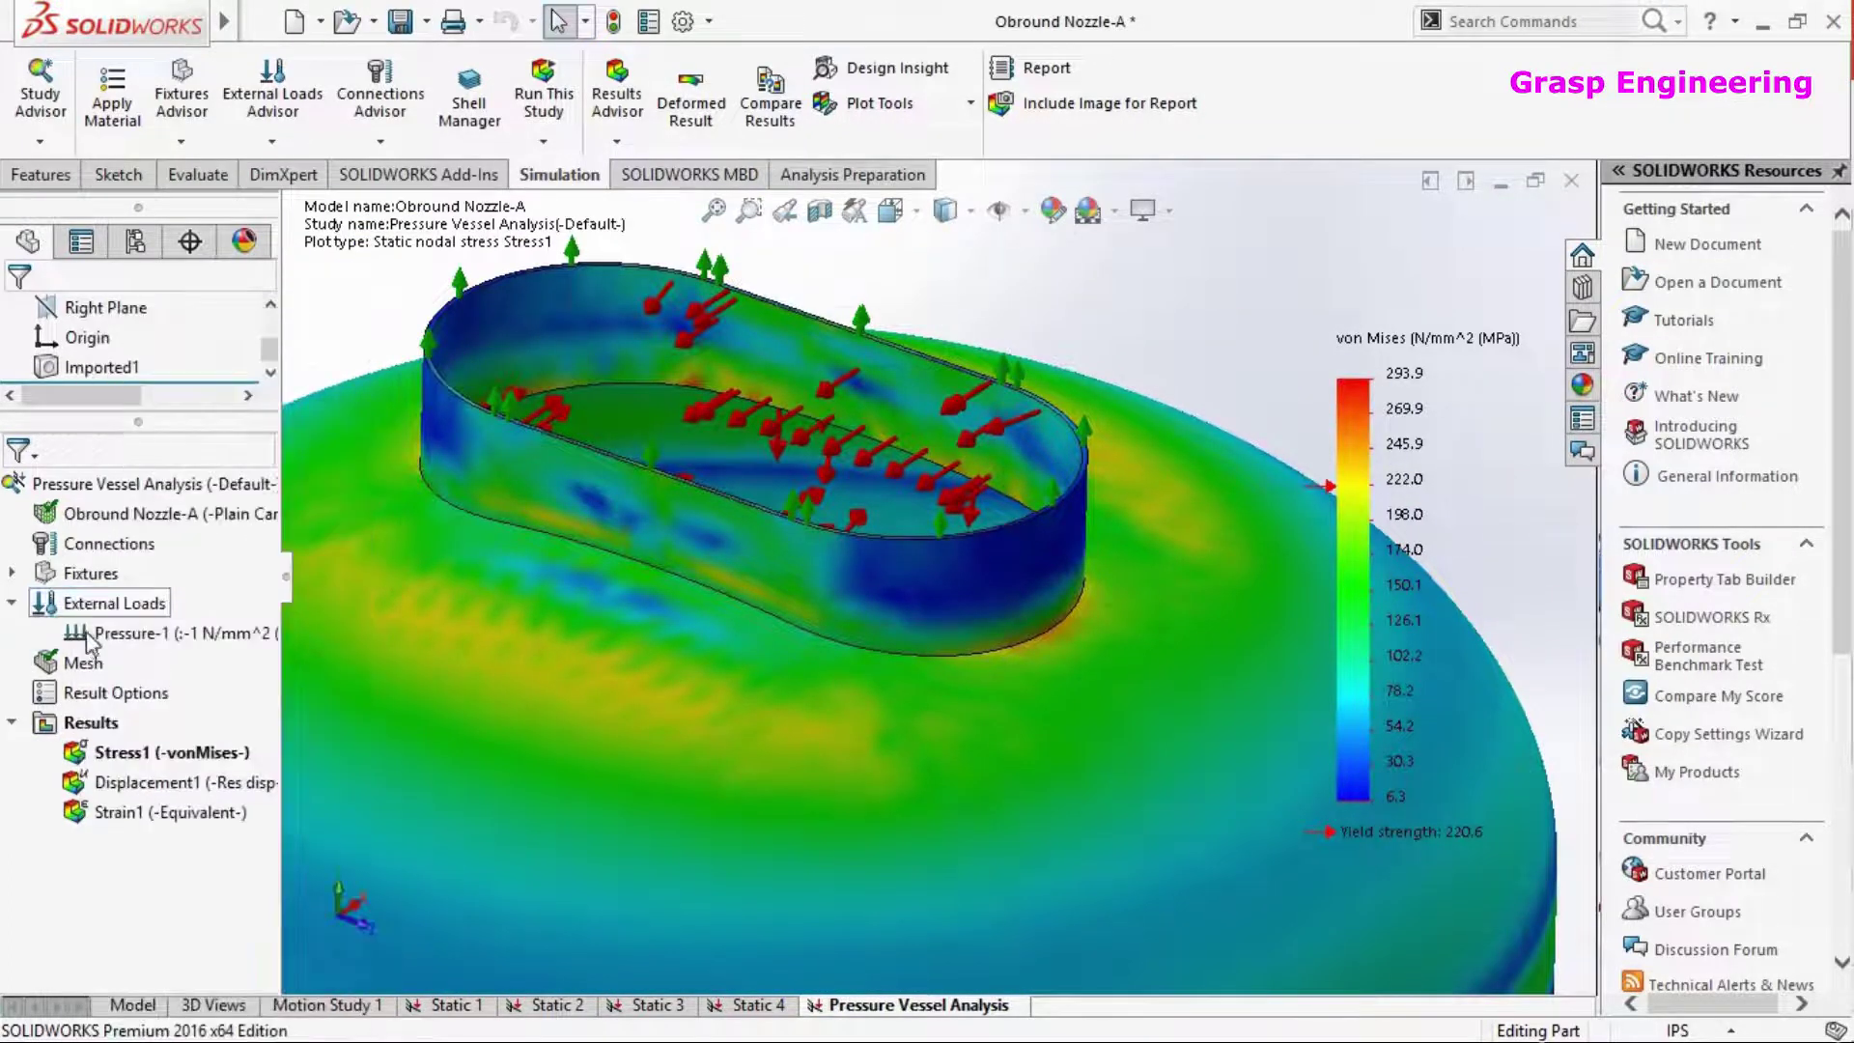
right_click(90, 640)
click(144, 650)
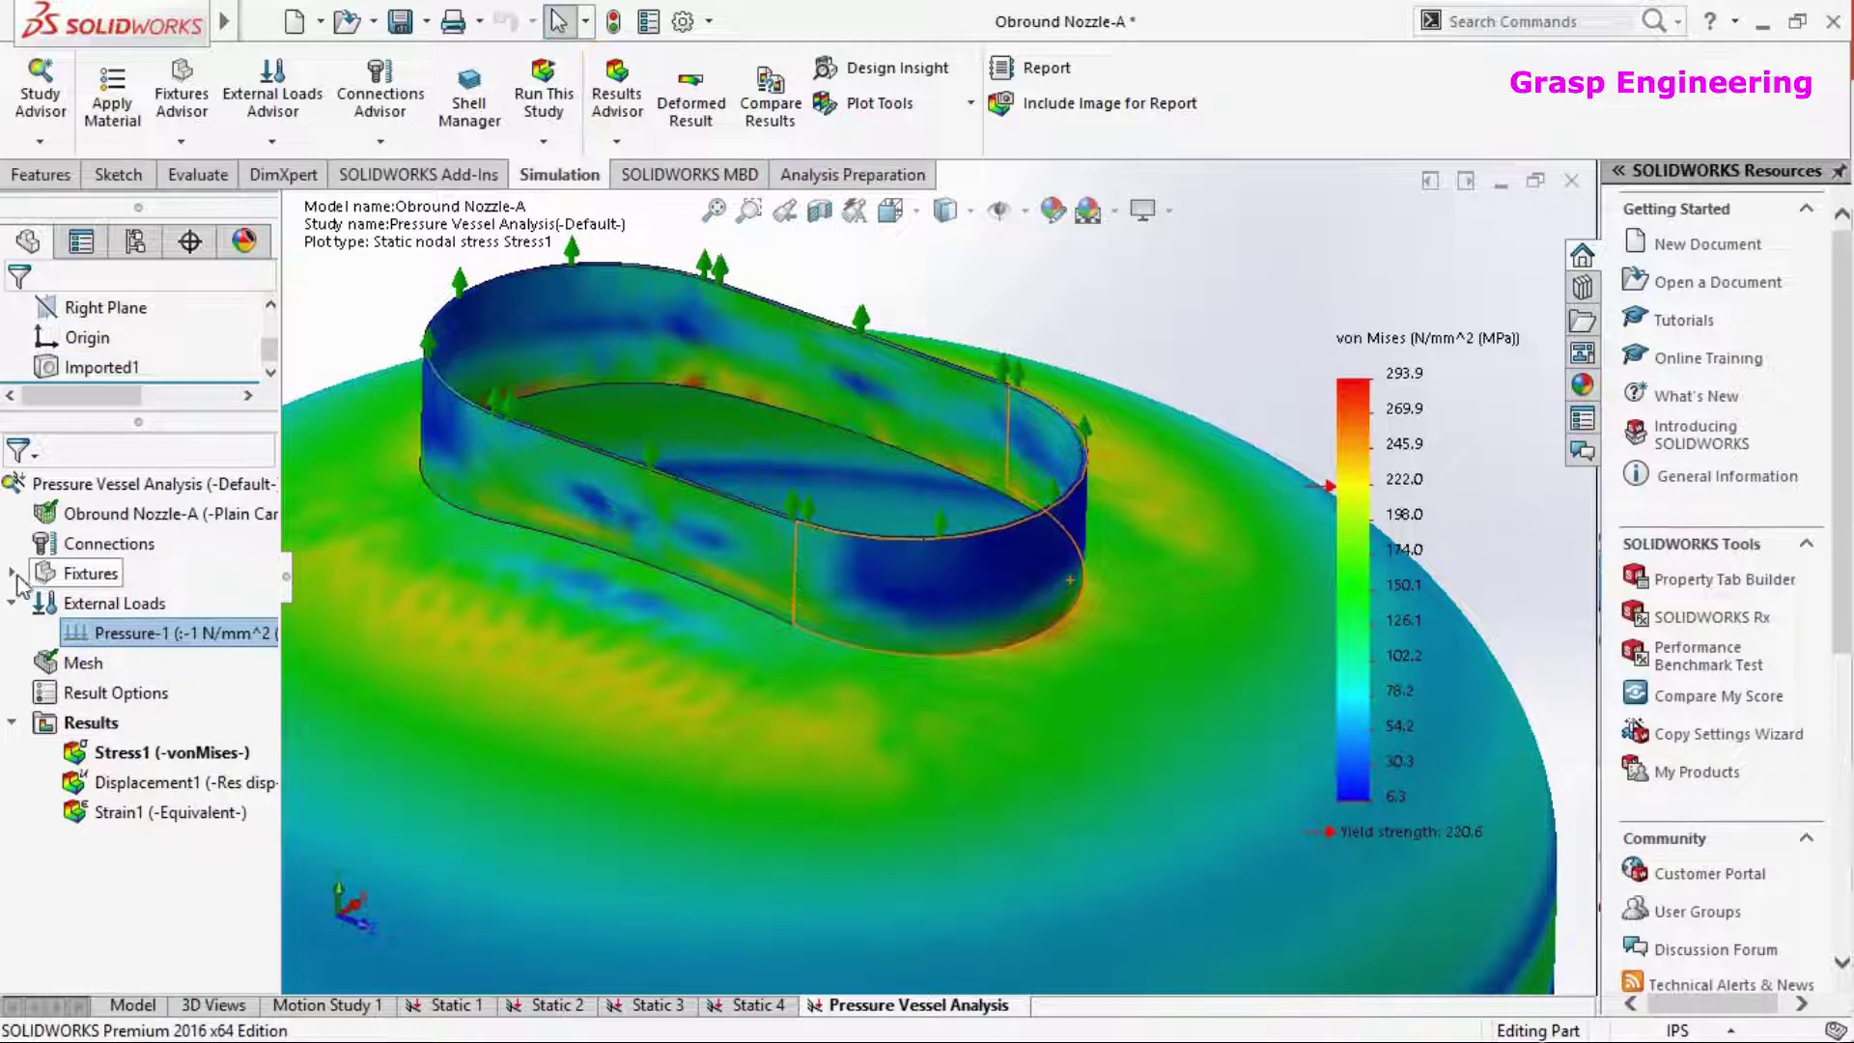
Hide the symbols of the Fixed and On Flat Faces fixtures and collapse the fixture and load lists
click(12, 573)
right_click(110, 609)
click(159, 625)
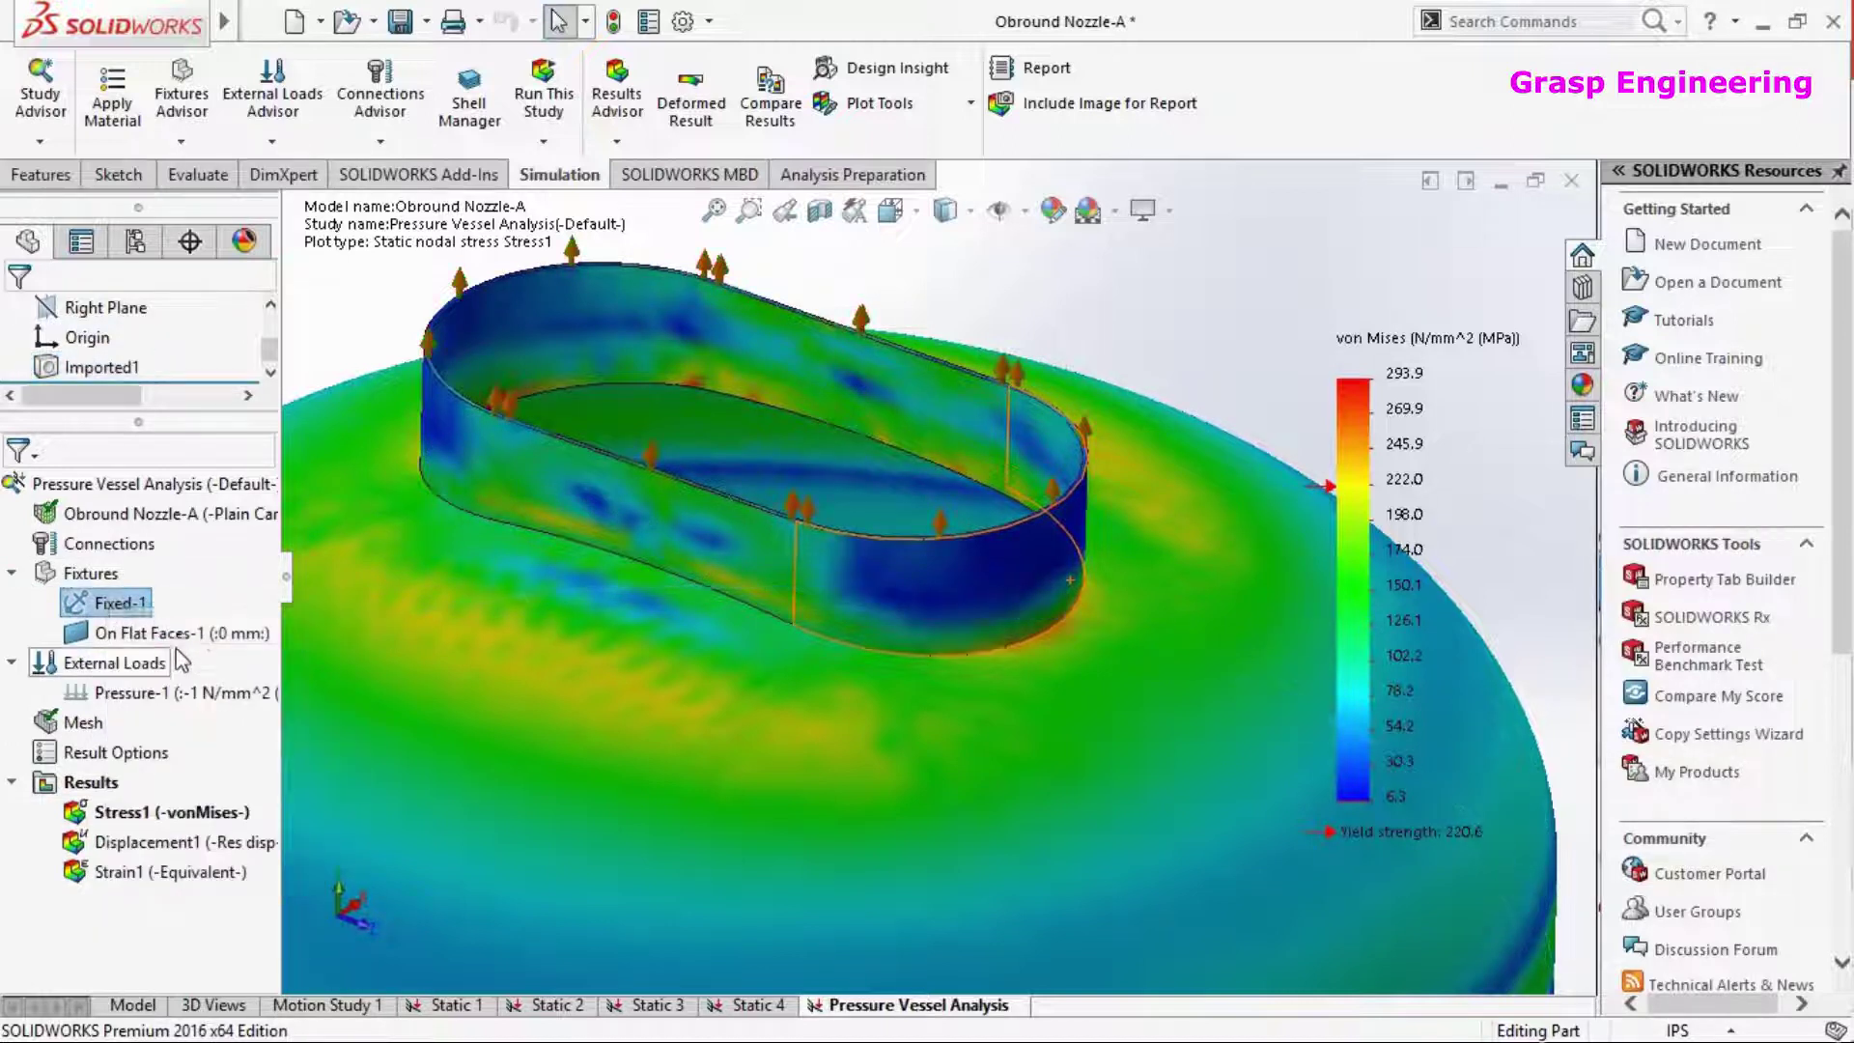
right_click(188, 642)
click(228, 649)
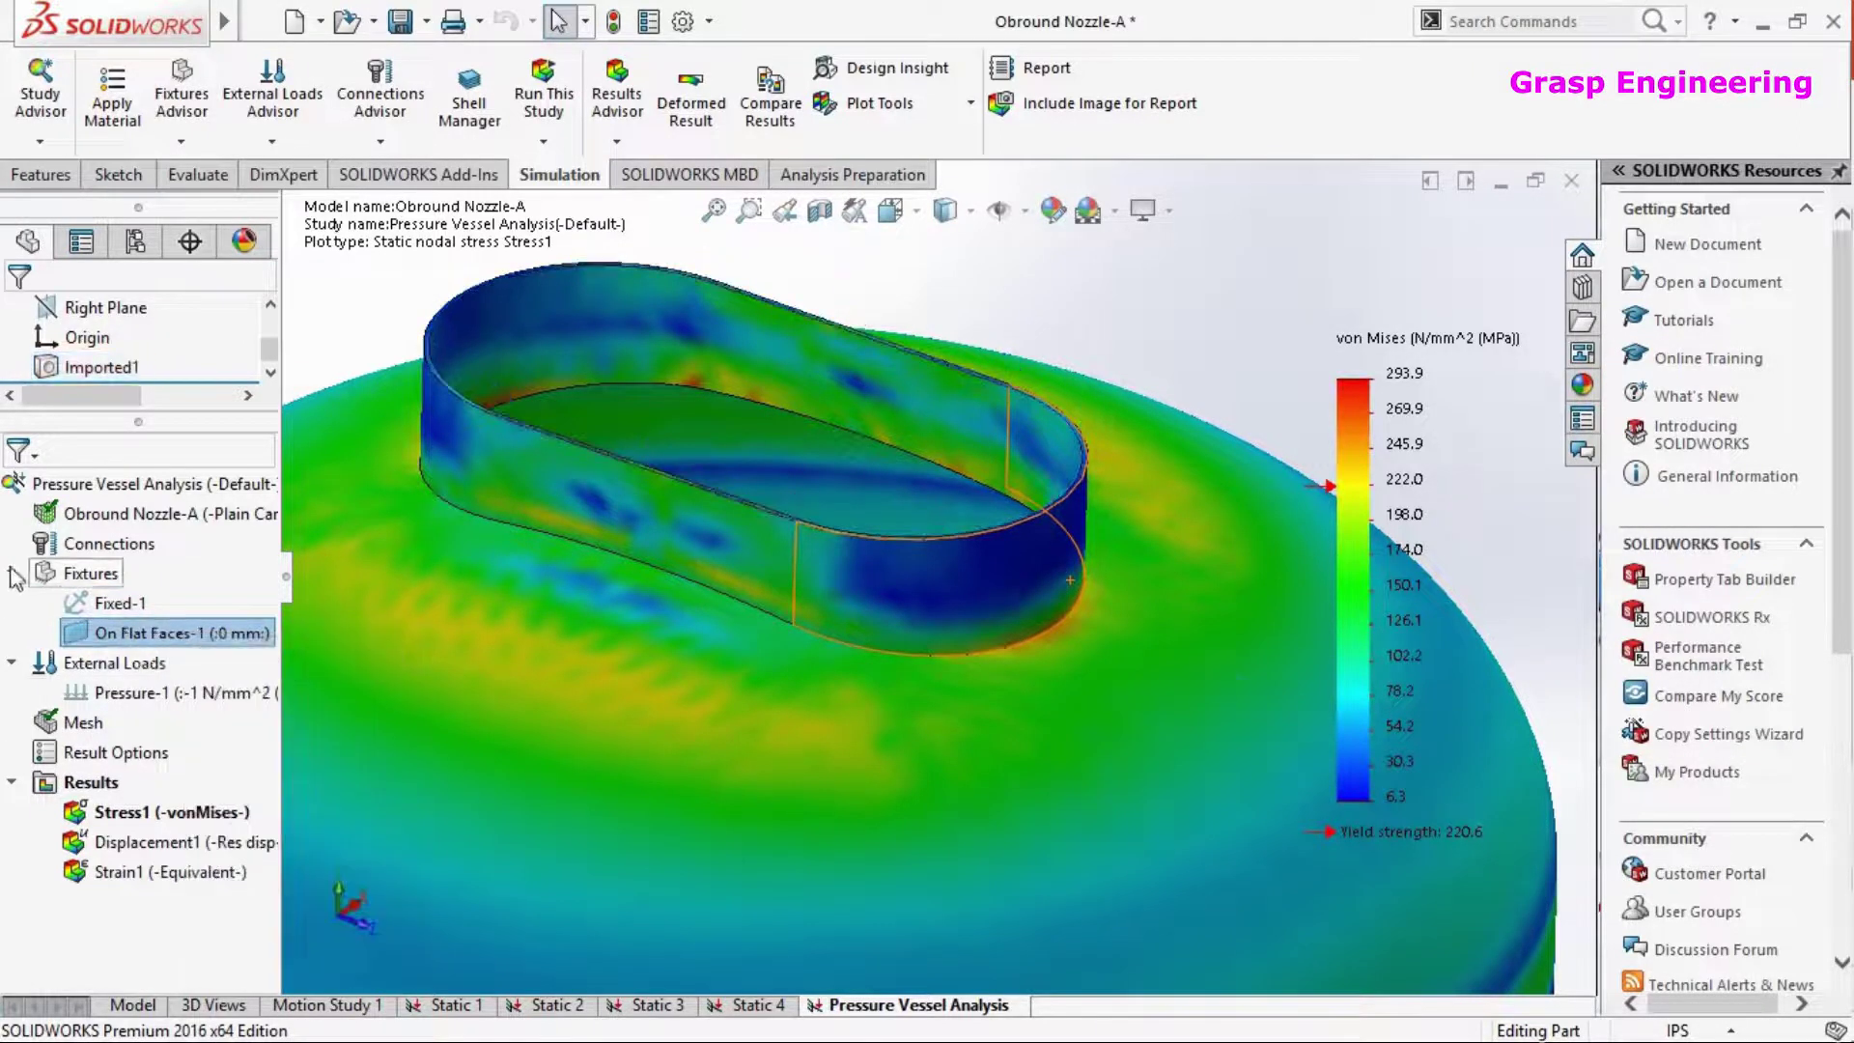
click(11, 573)
click(11, 603)
Examine the von Mises stress distribution around the nozzle-to-head junction, both outside and inside the nozzle
key(f)
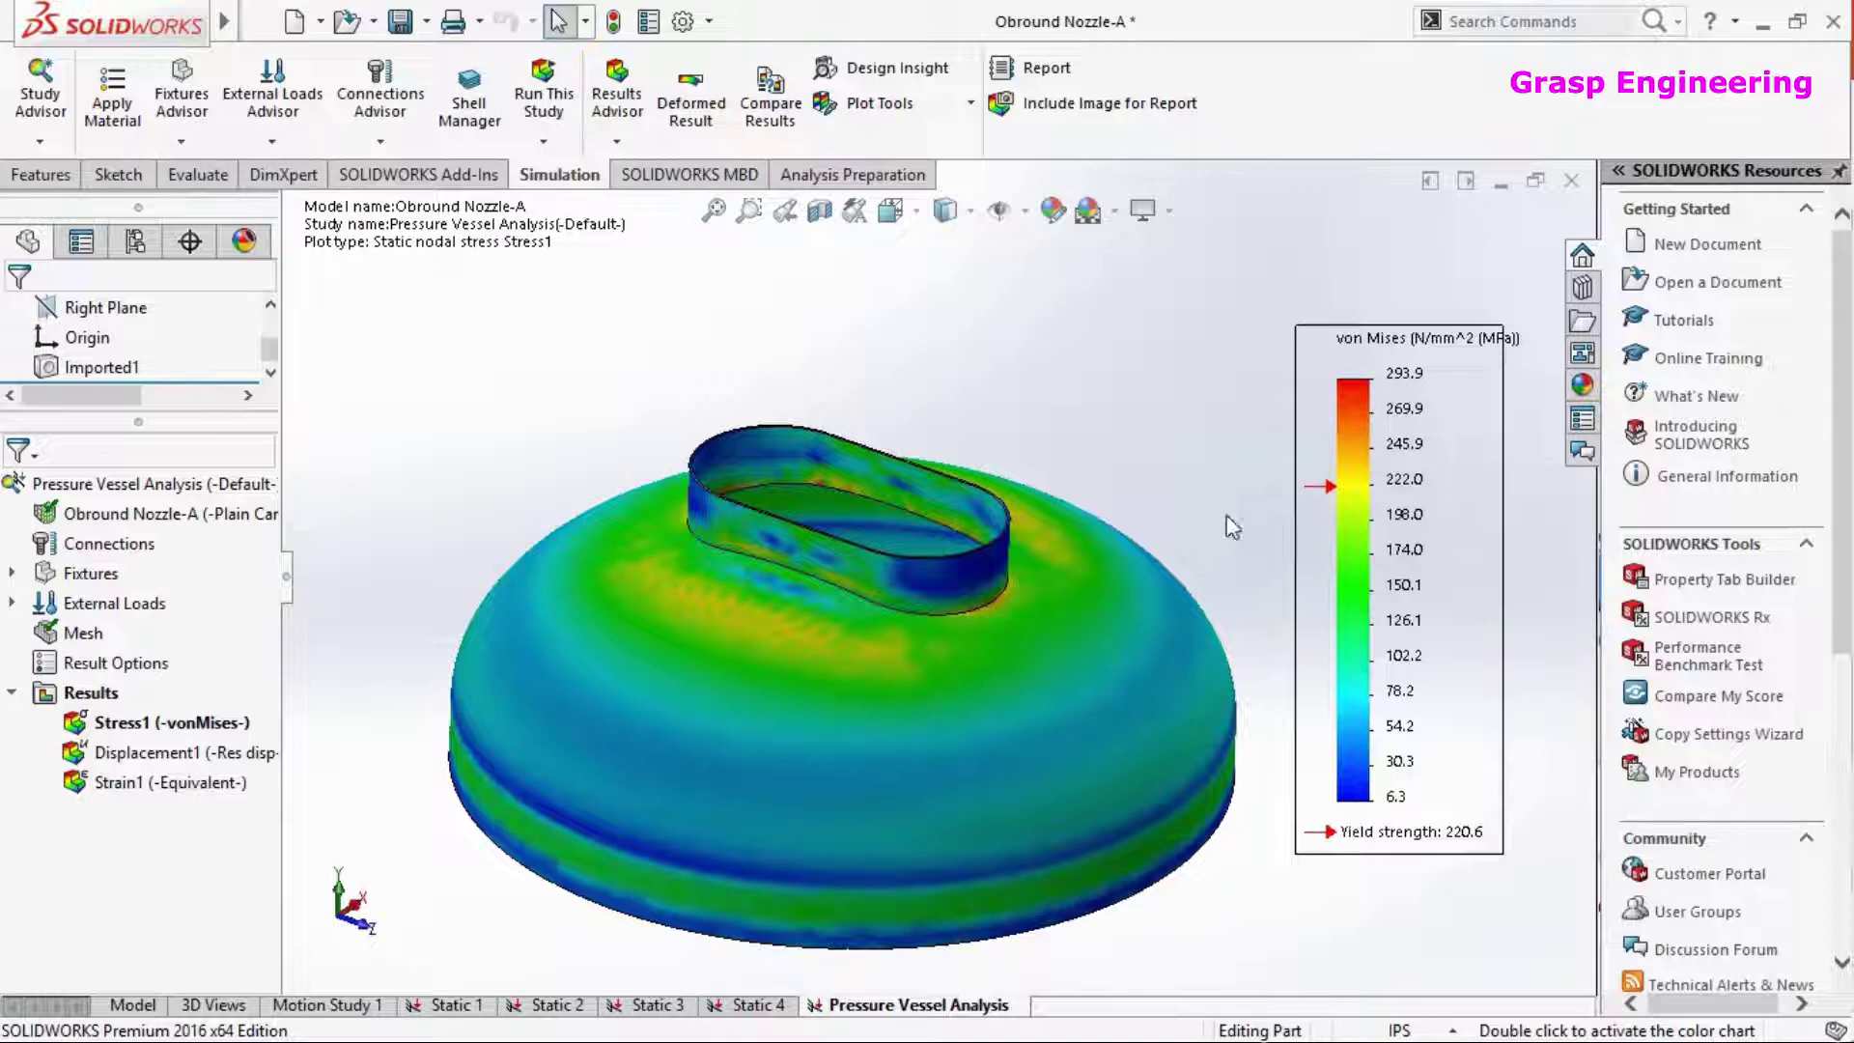
scroll(924, 627, down, 6)
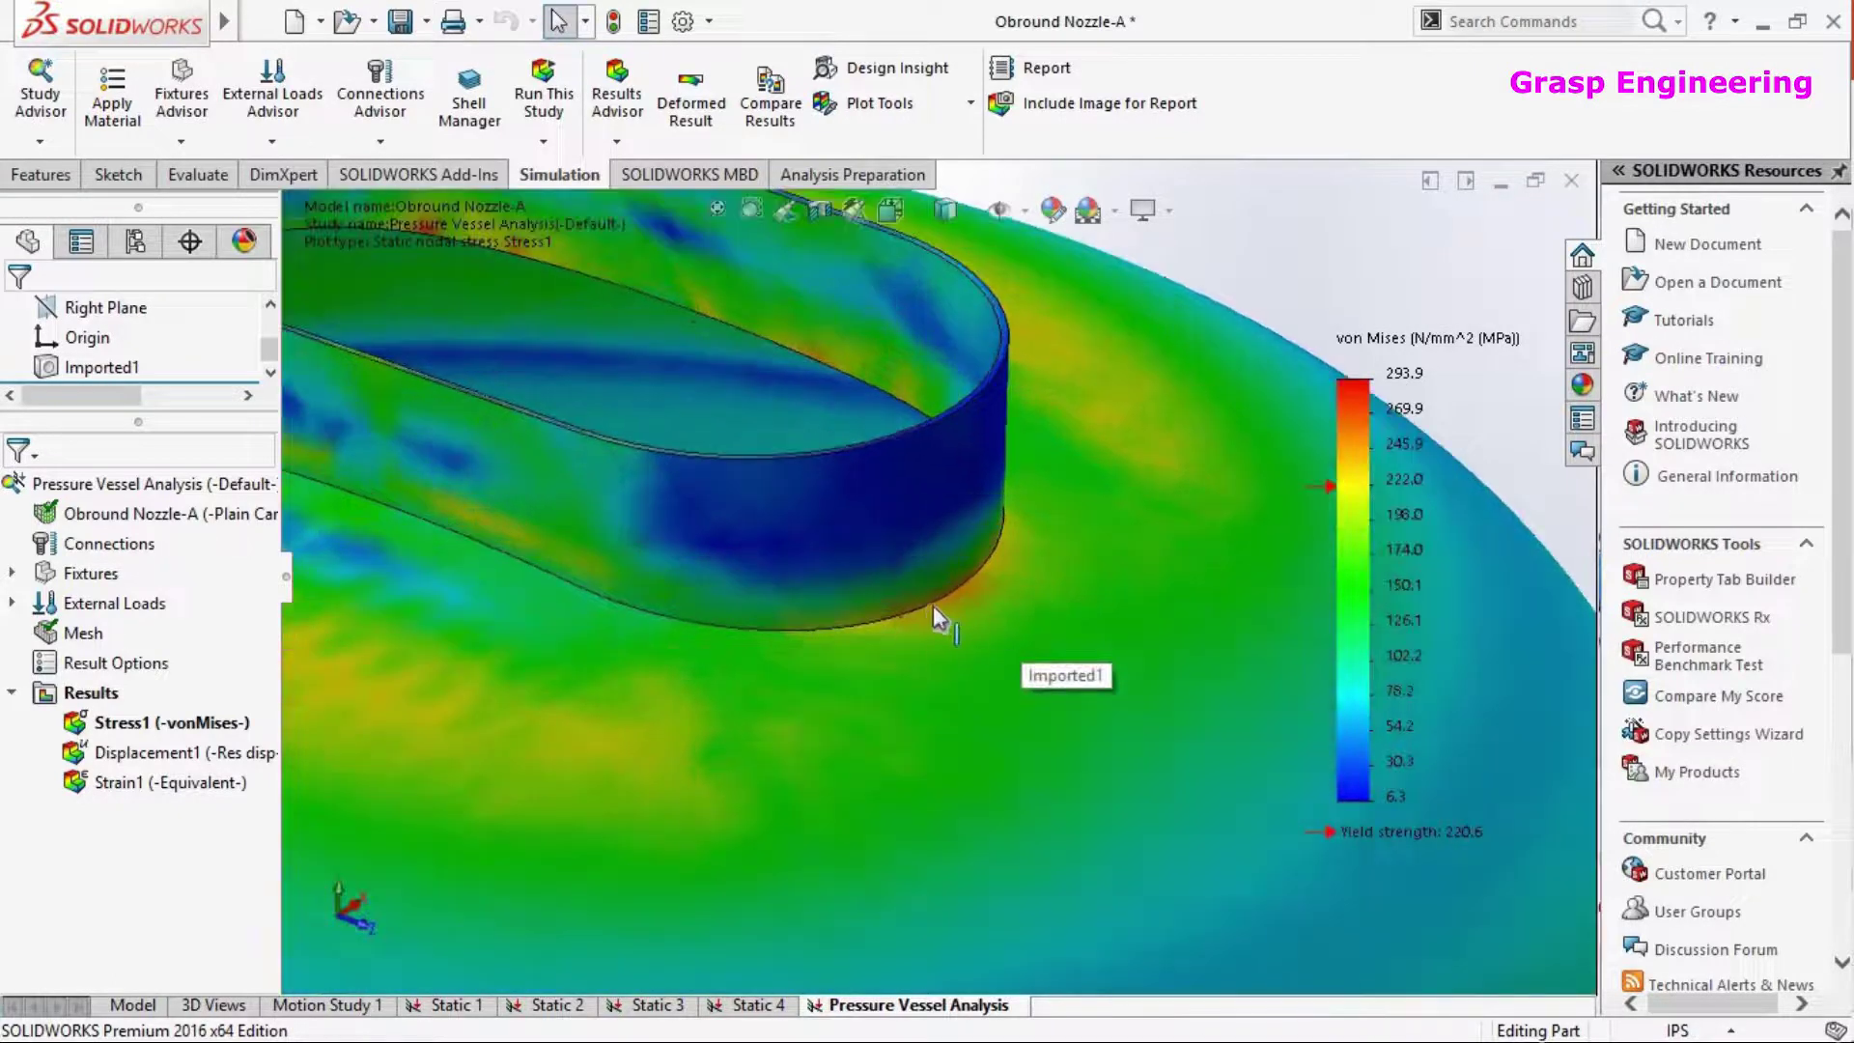
scroll(1080, 659, up, 4)
middle_drag(623, 475, 650, 420)
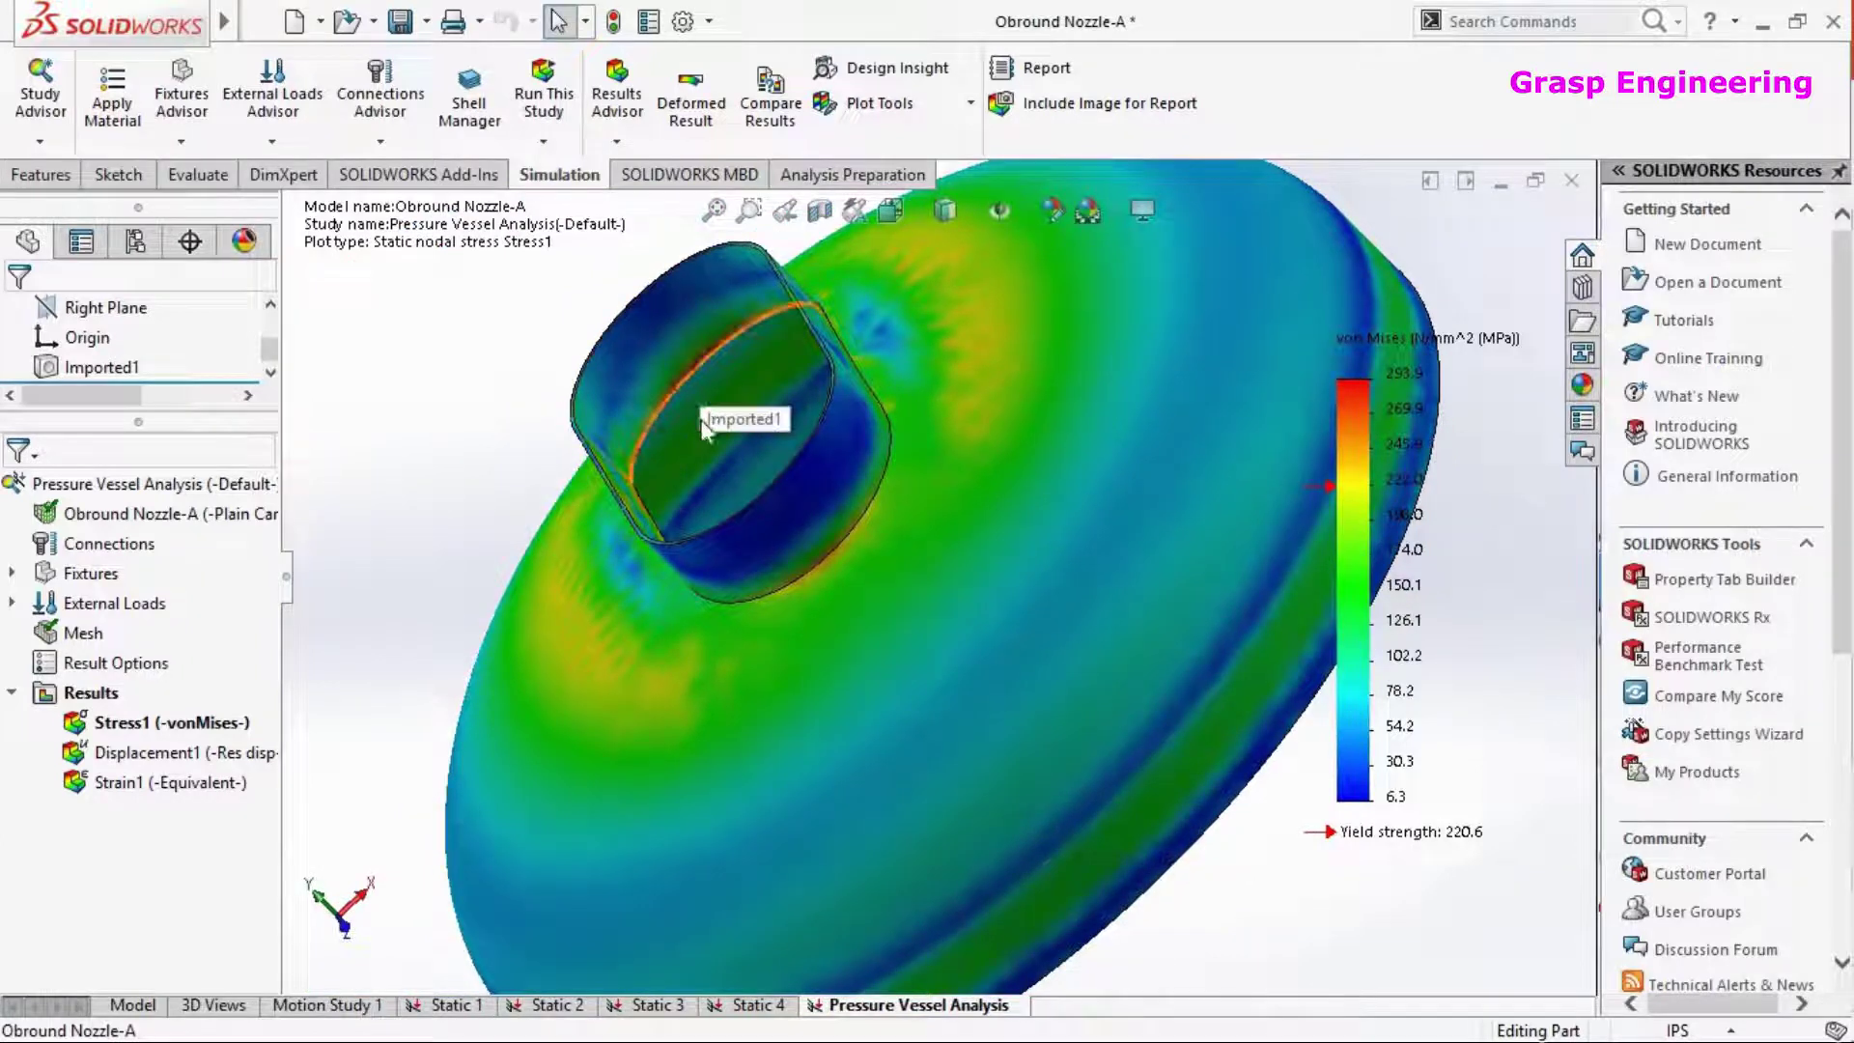
ctrl+middle_drag(655, 334, 756, 558)
scroll(756, 560, up, 5)
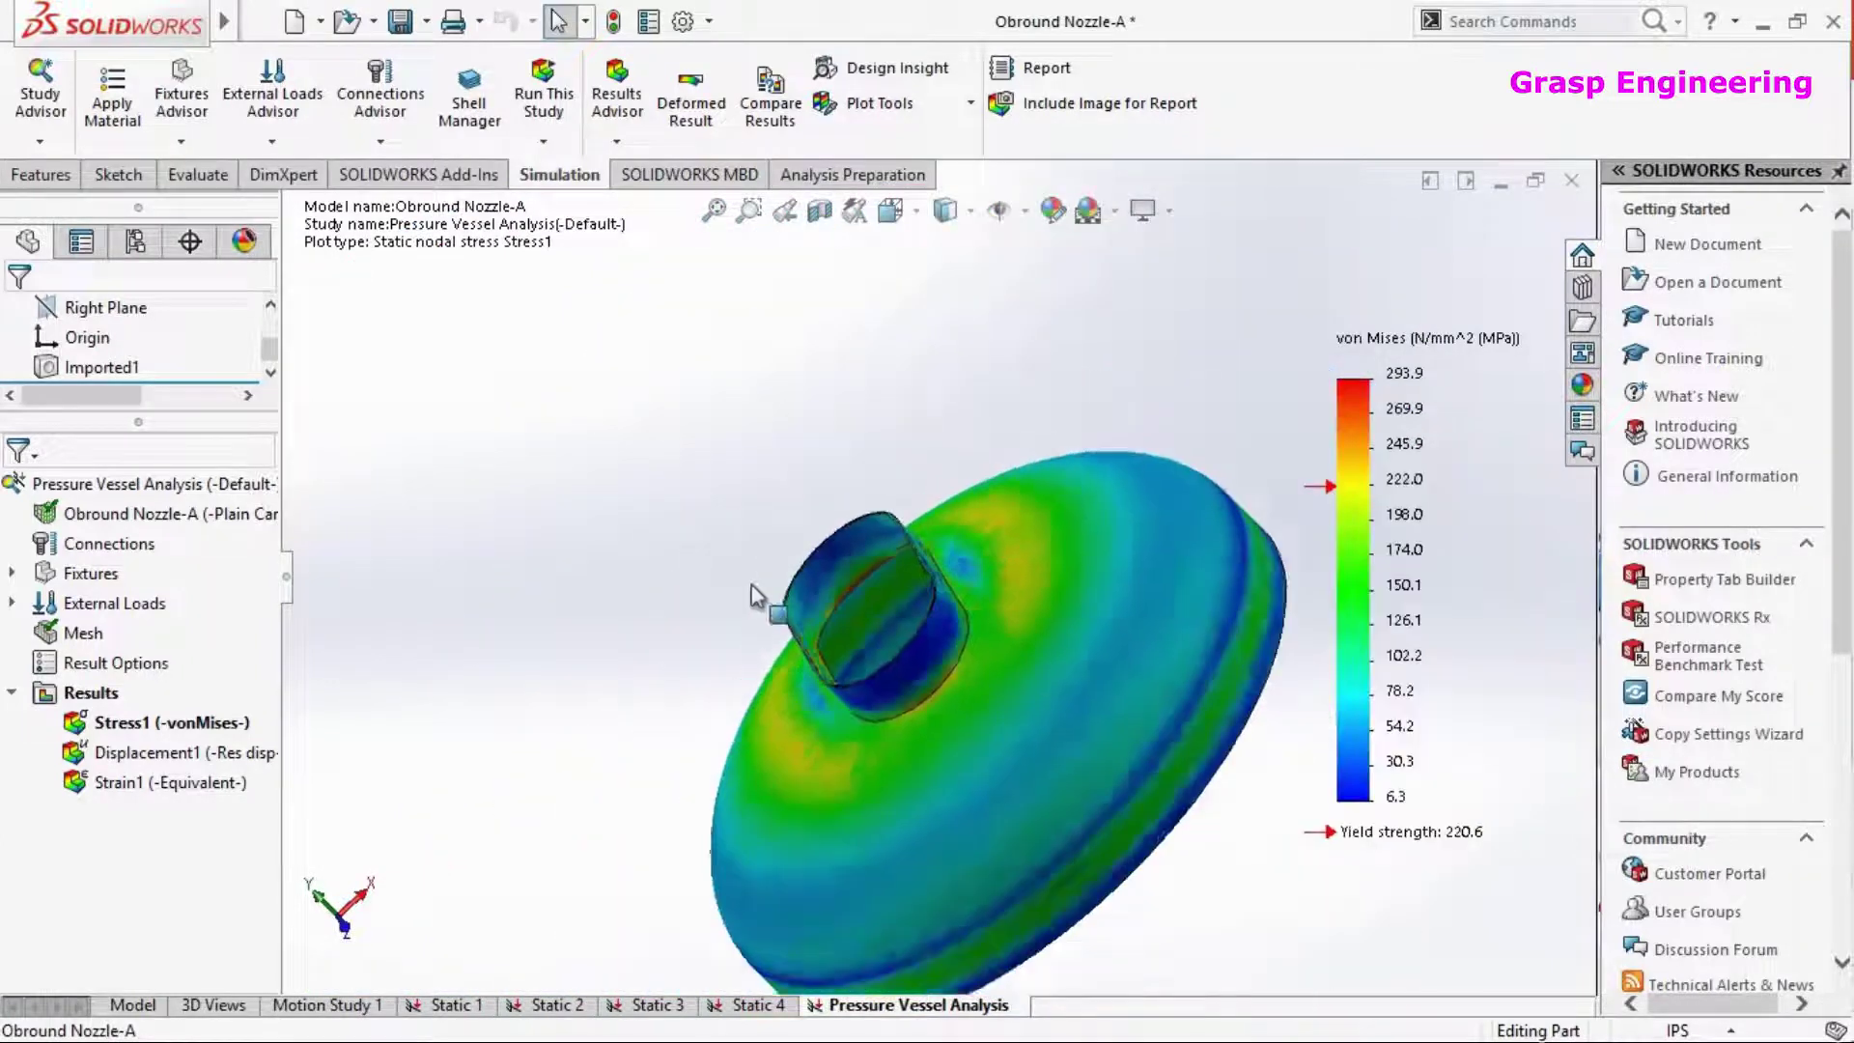
scroll(828, 616, down, 4)
scroll(1035, 575, down, 6)
middle_drag(993, 559, 935, 492)
scroll(1040, 542, up, 4)
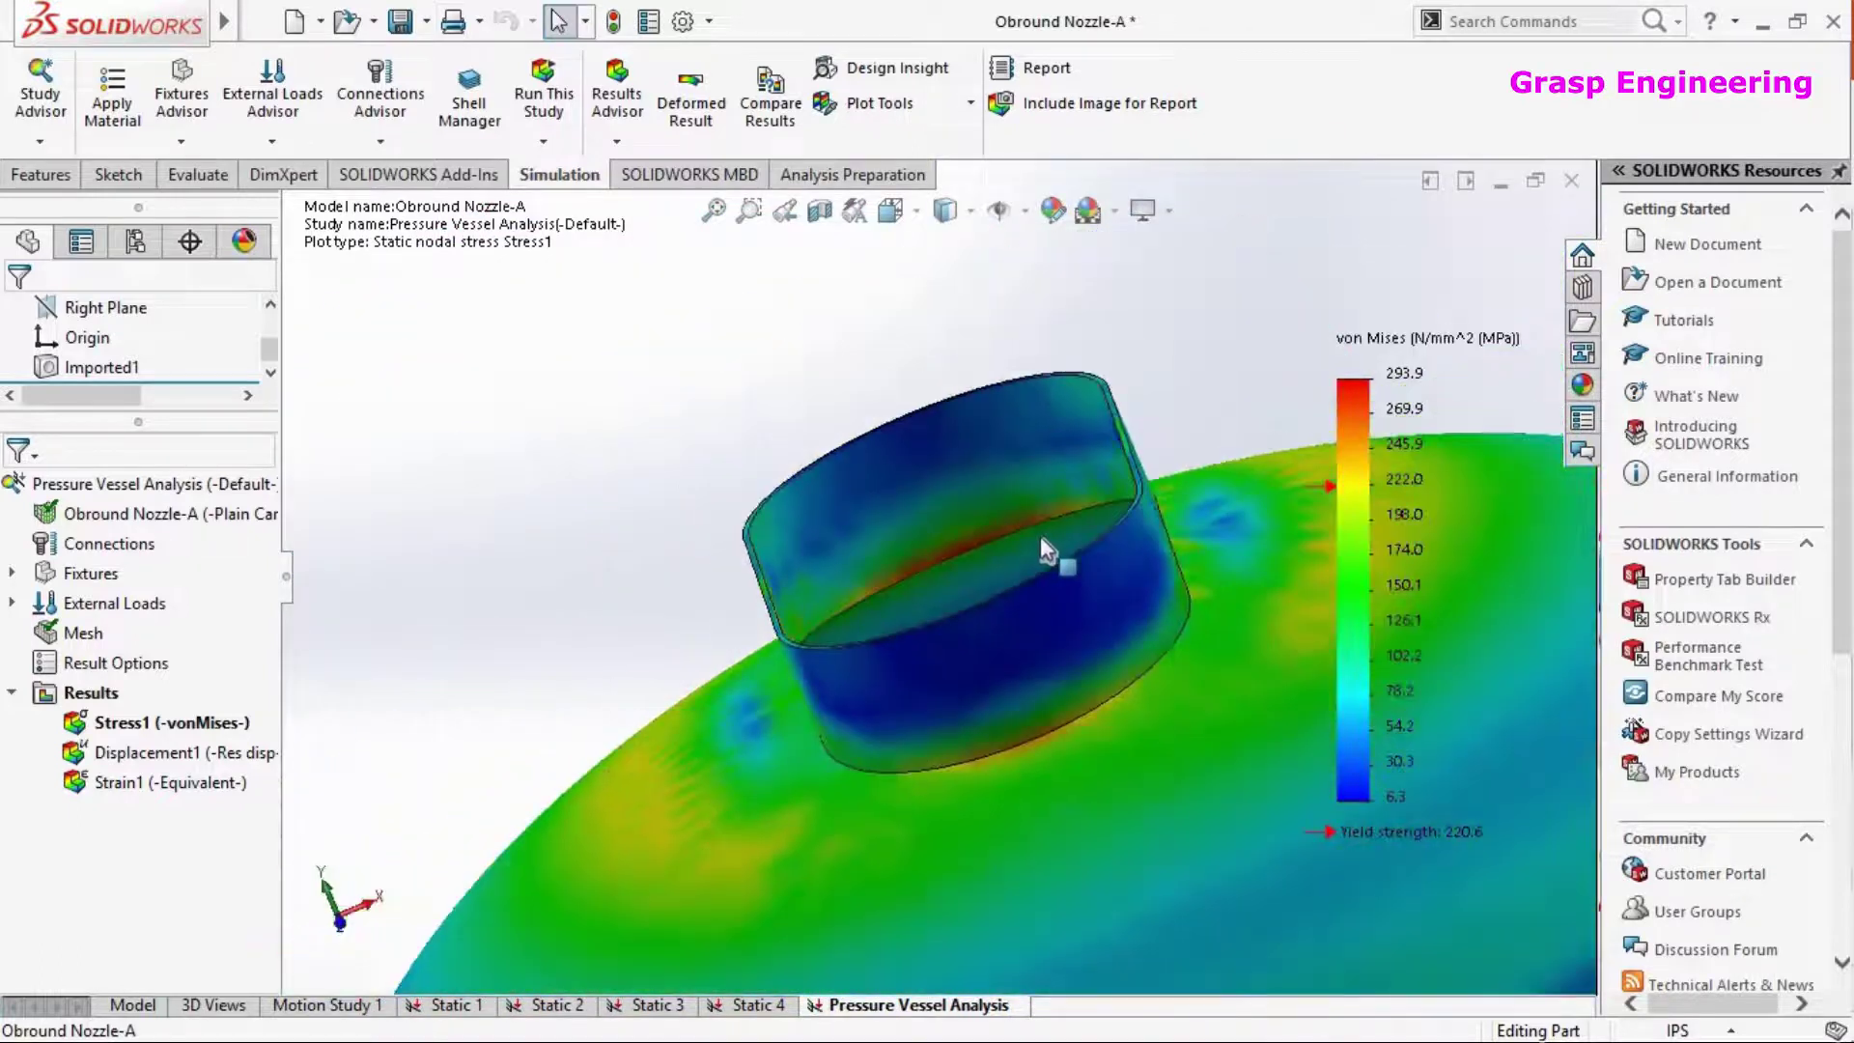
Probe the von Mises stress at three nodes along the red zone of the nozzle-to-head junction edge inside the nozzle
scroll(1001, 543, down, 8)
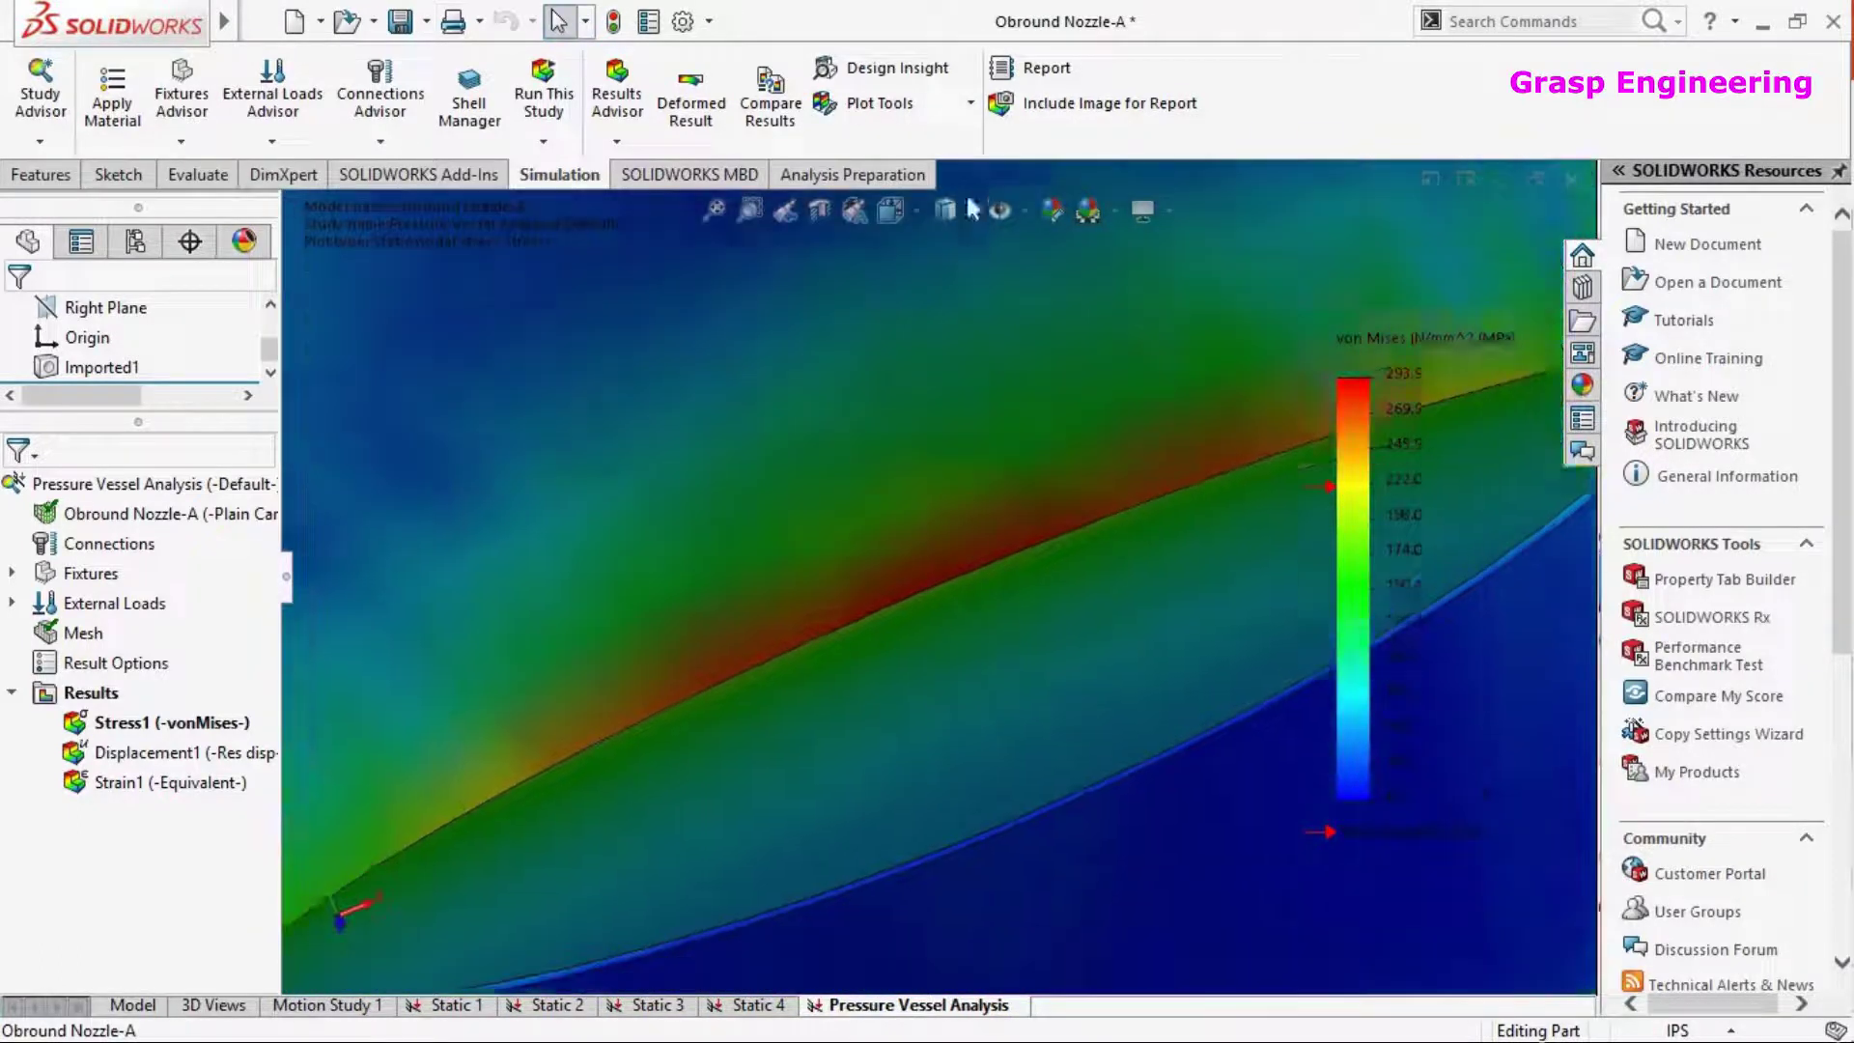
click(880, 103)
click(874, 236)
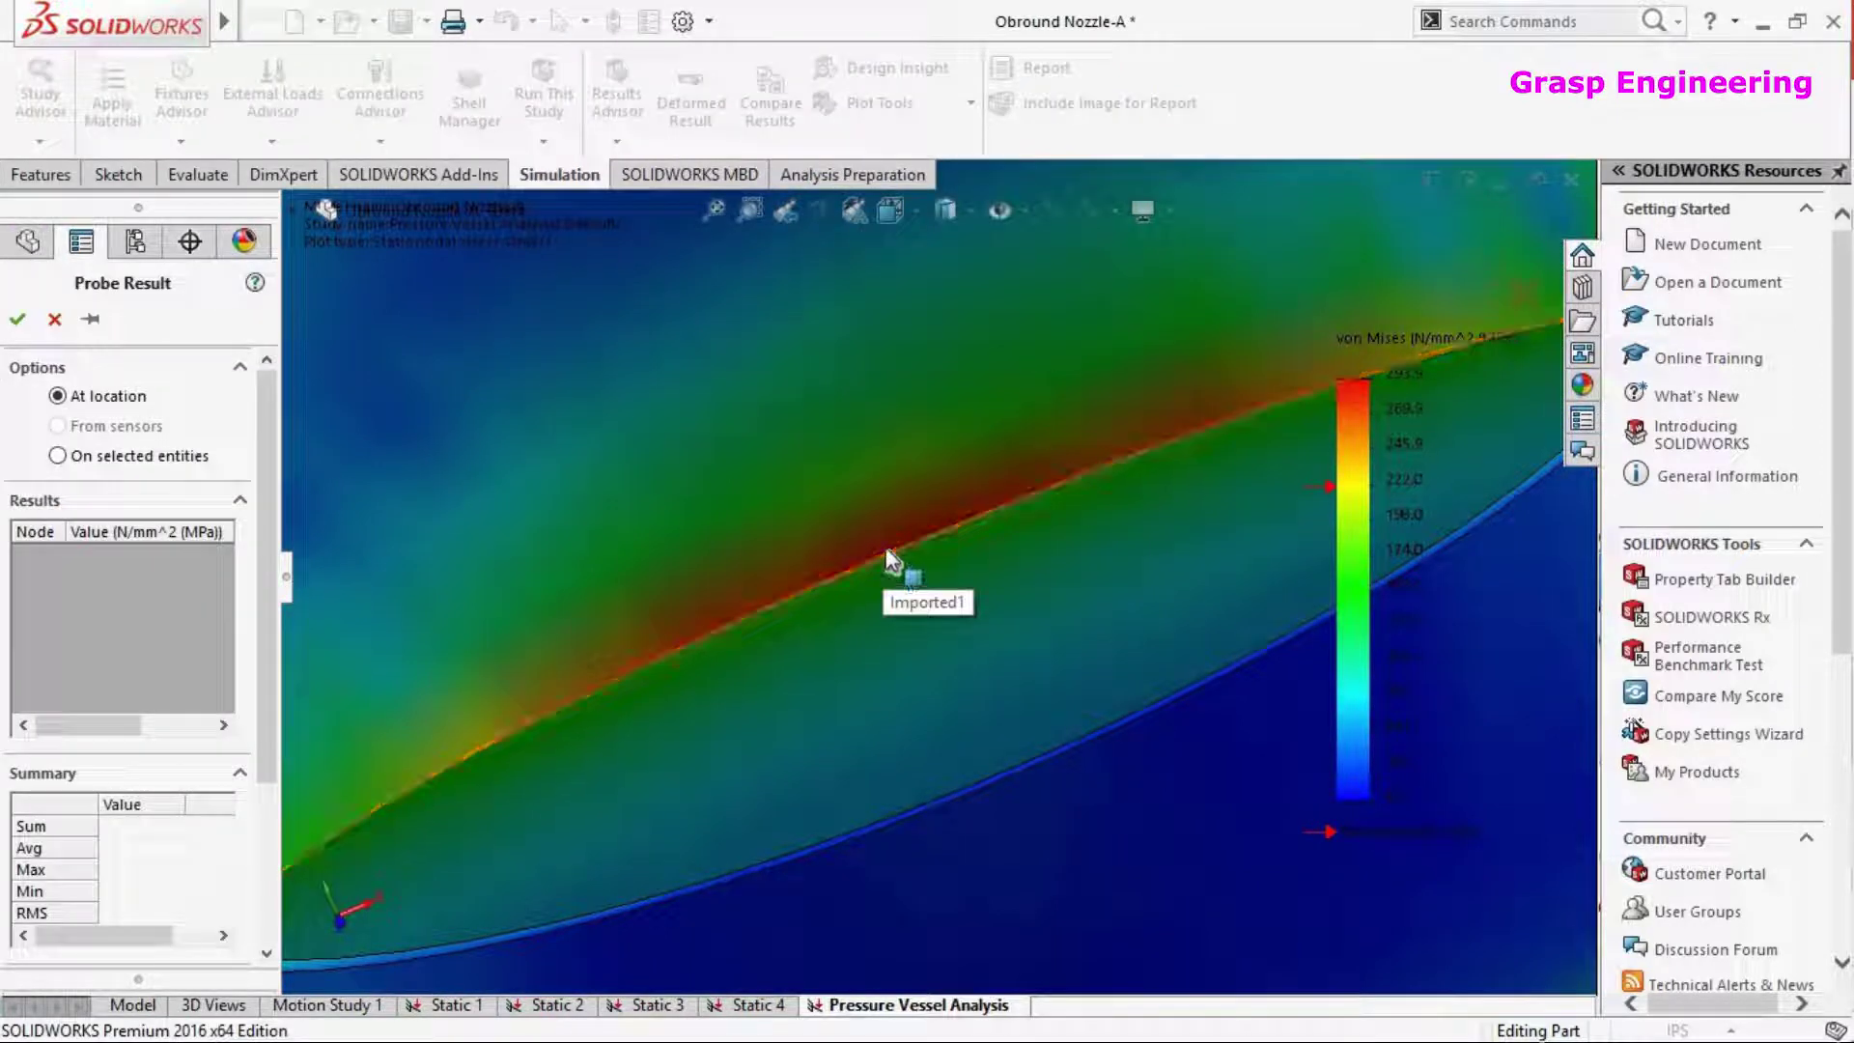
click(887, 553)
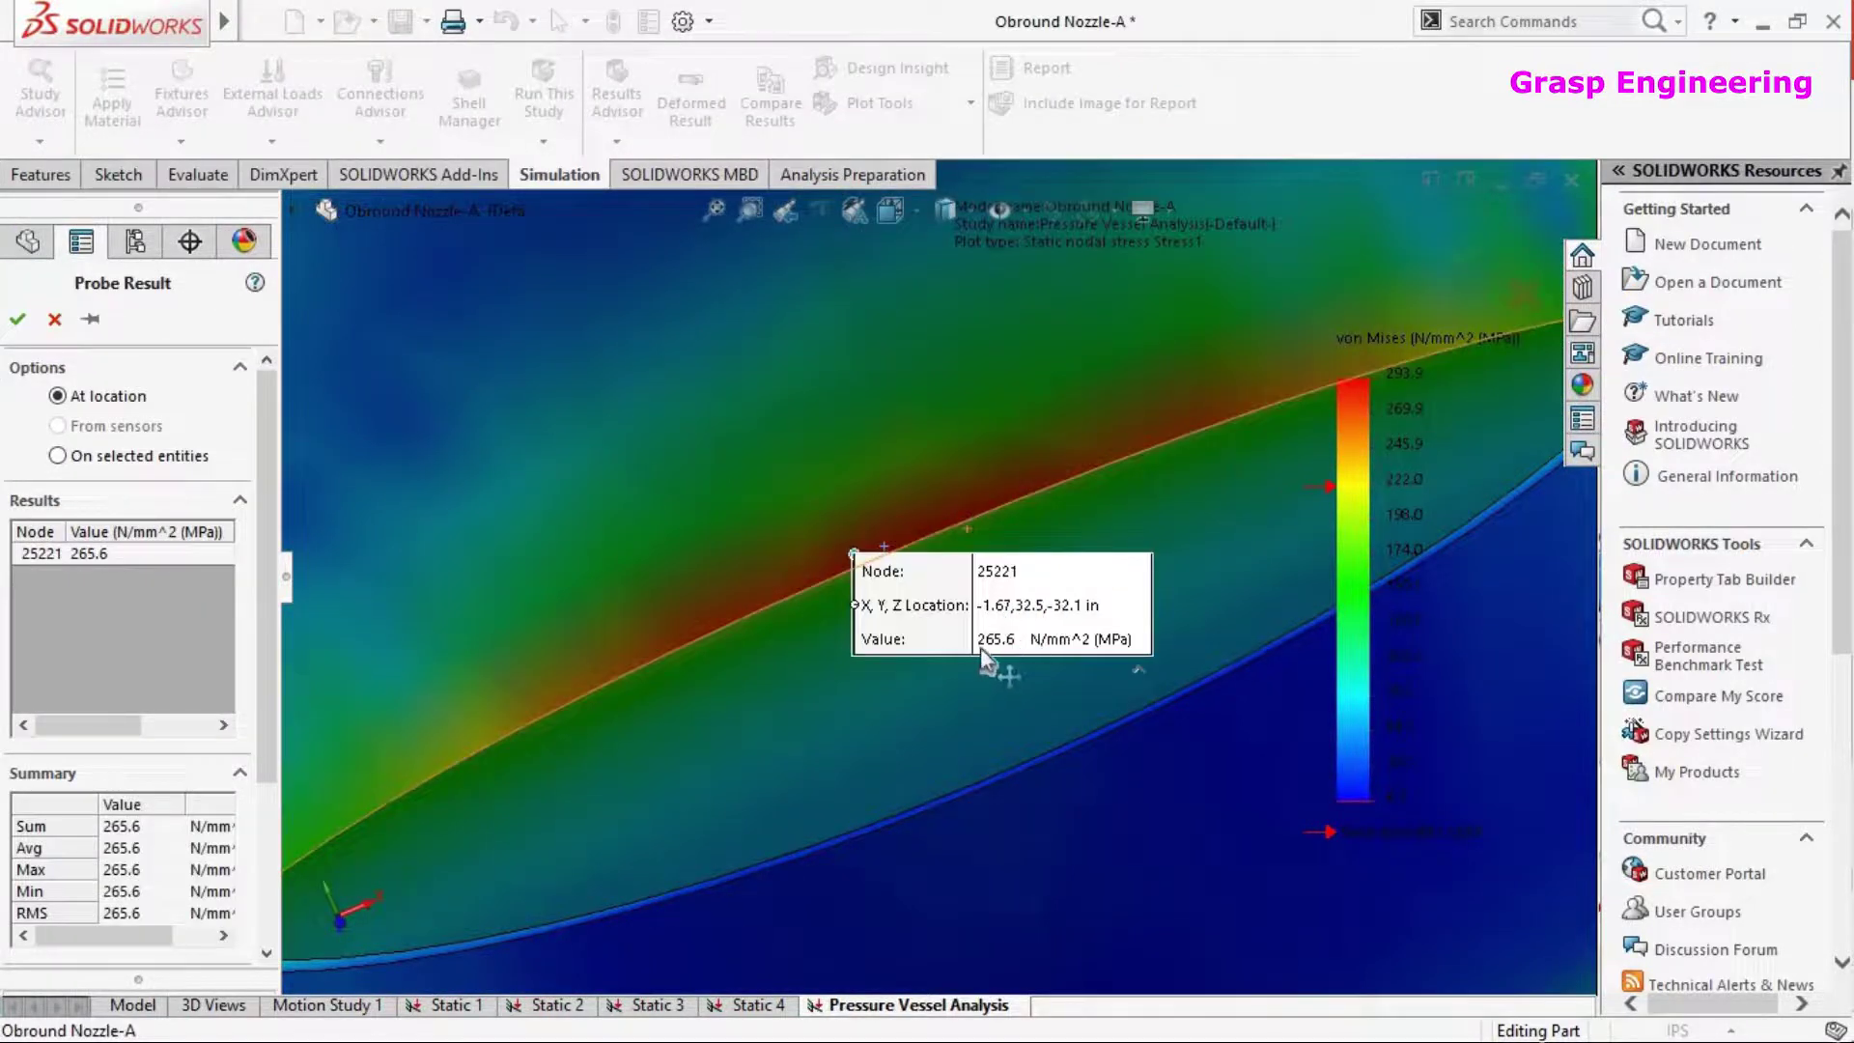
click(1149, 444)
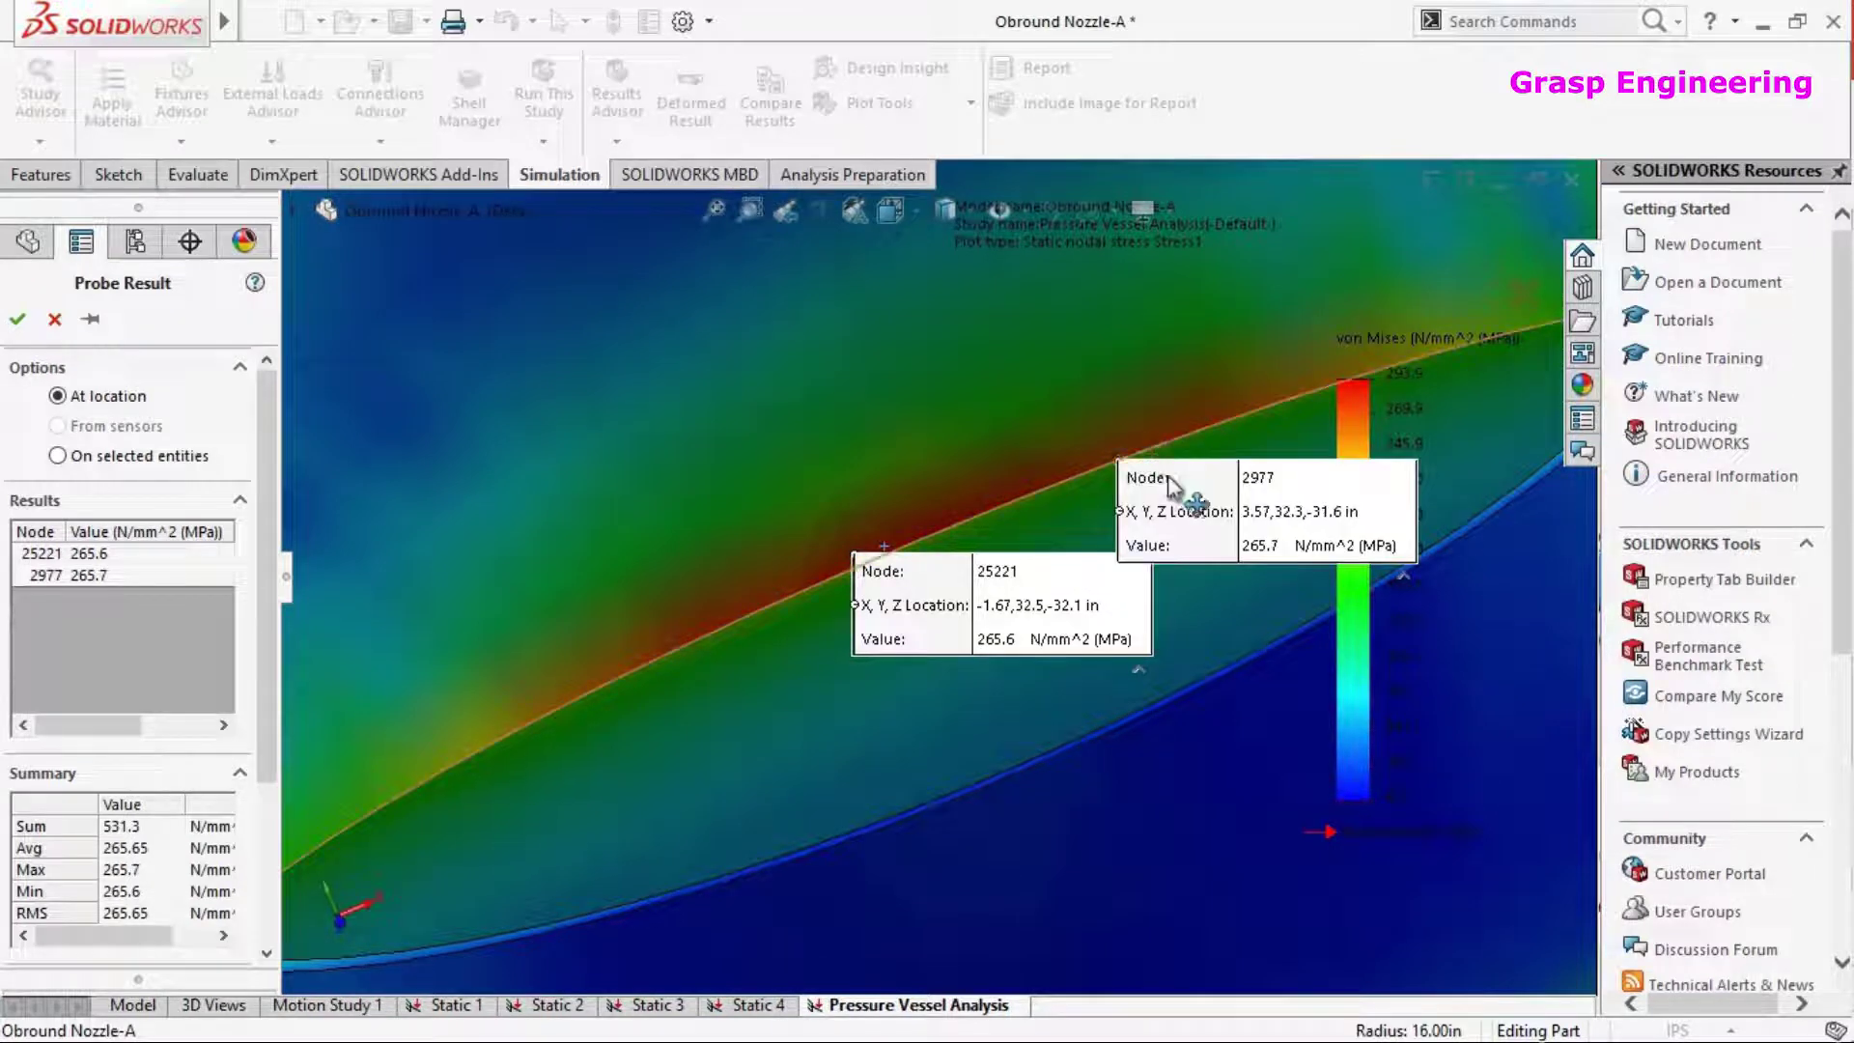
click(632, 666)
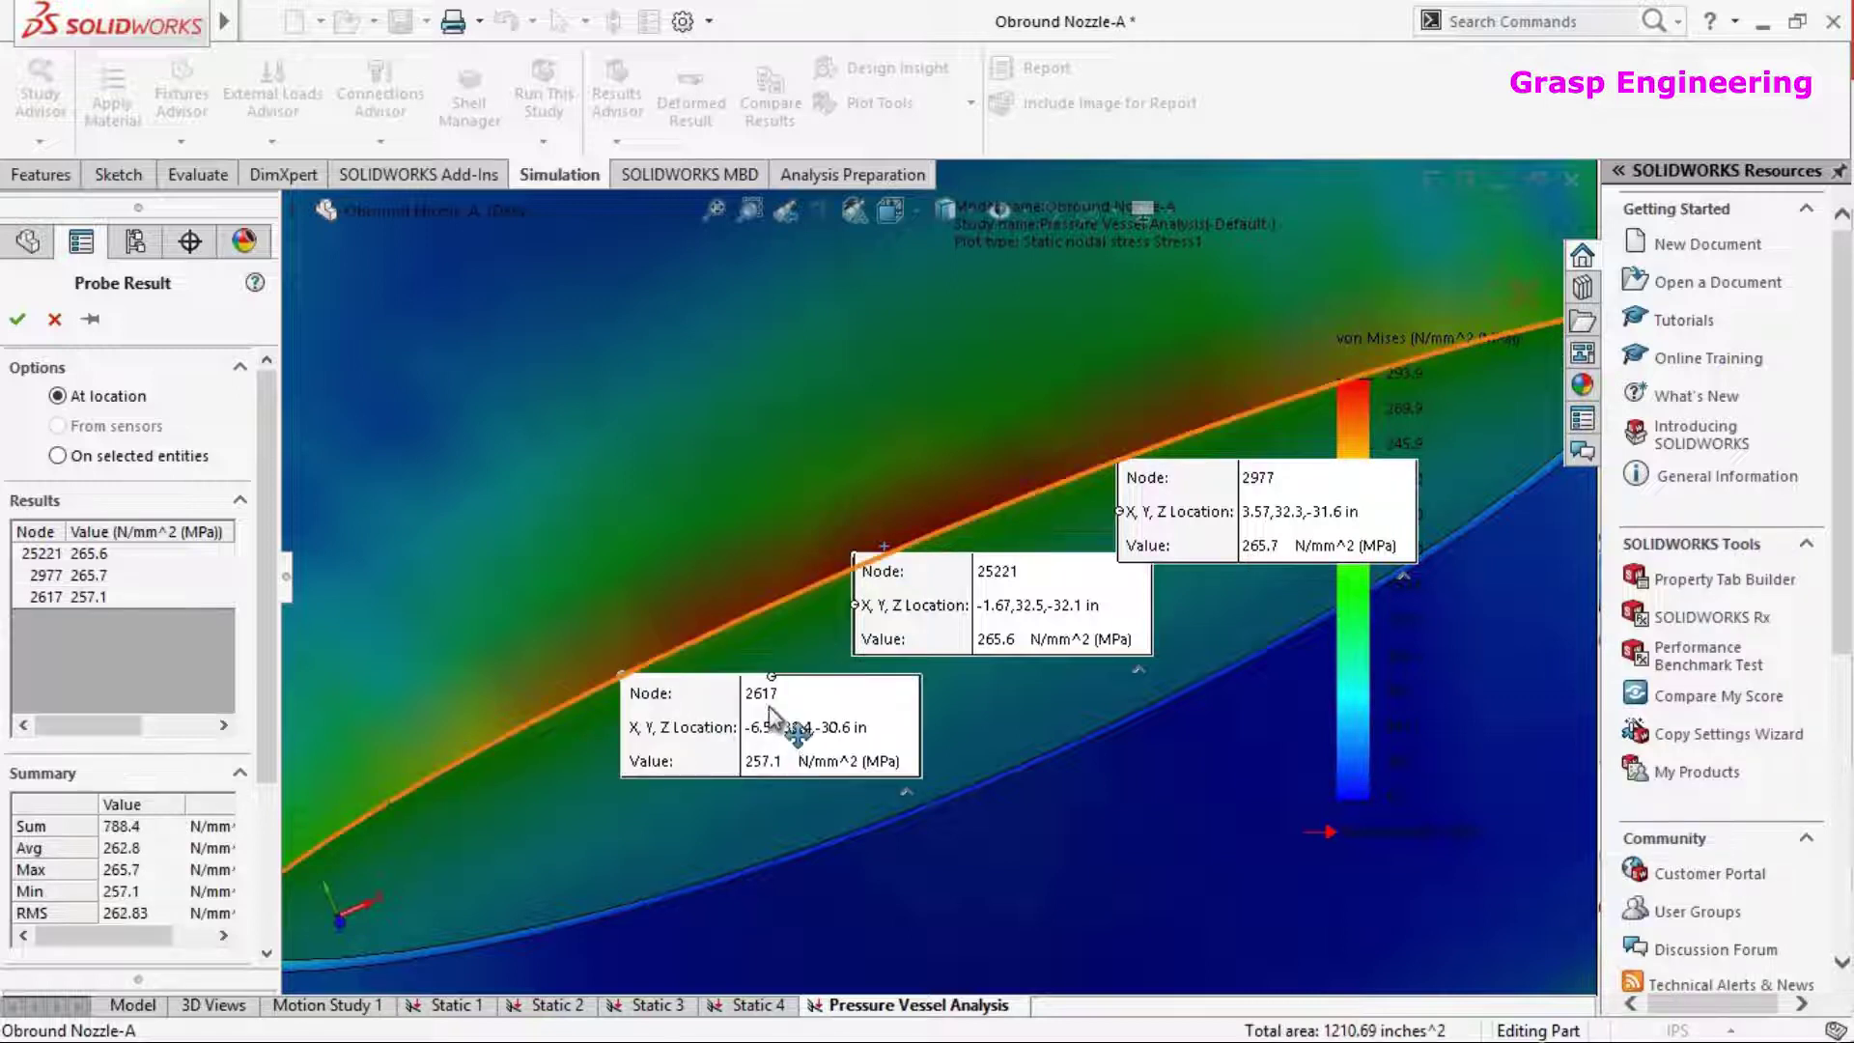
Probe three more nodes along the high-stress junction edge on the opposite long side of the nozzle, including the peak-stress node
scroll(773, 570, up, 5)
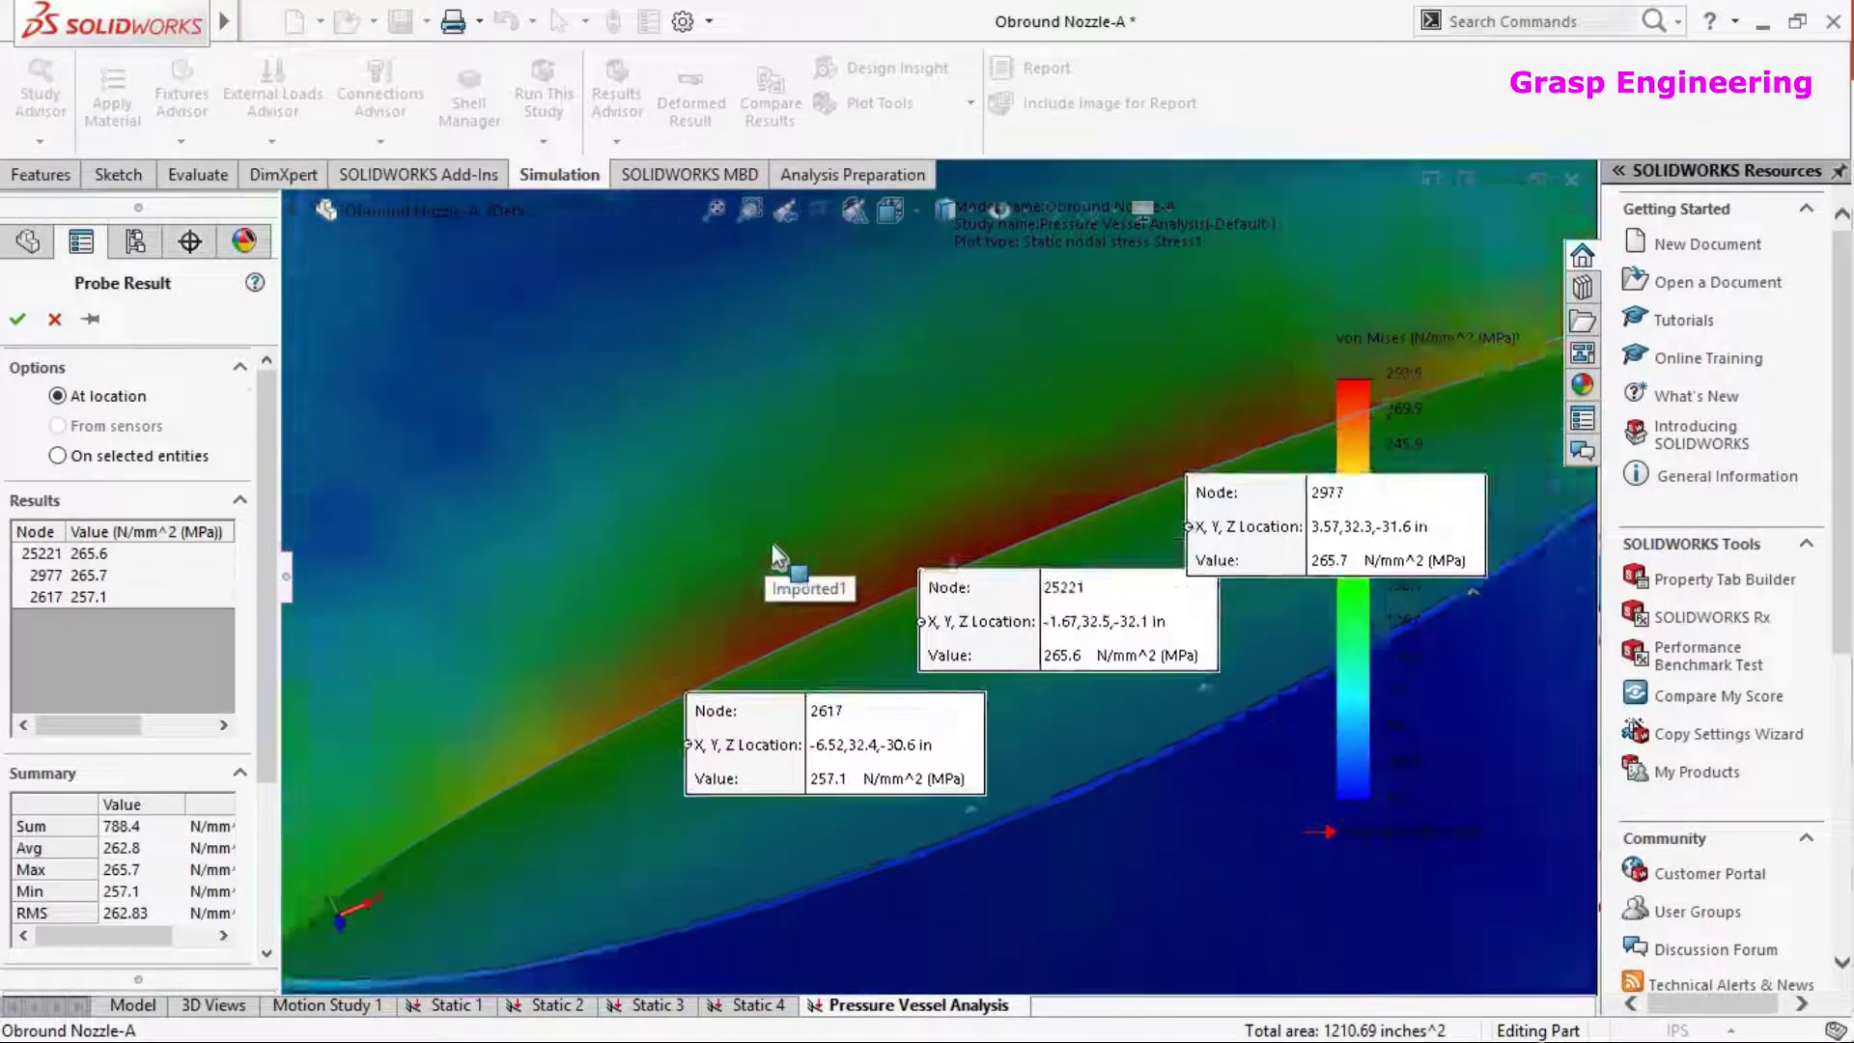
middle_drag(821, 528, 898, 611)
scroll(797, 664, down, 5)
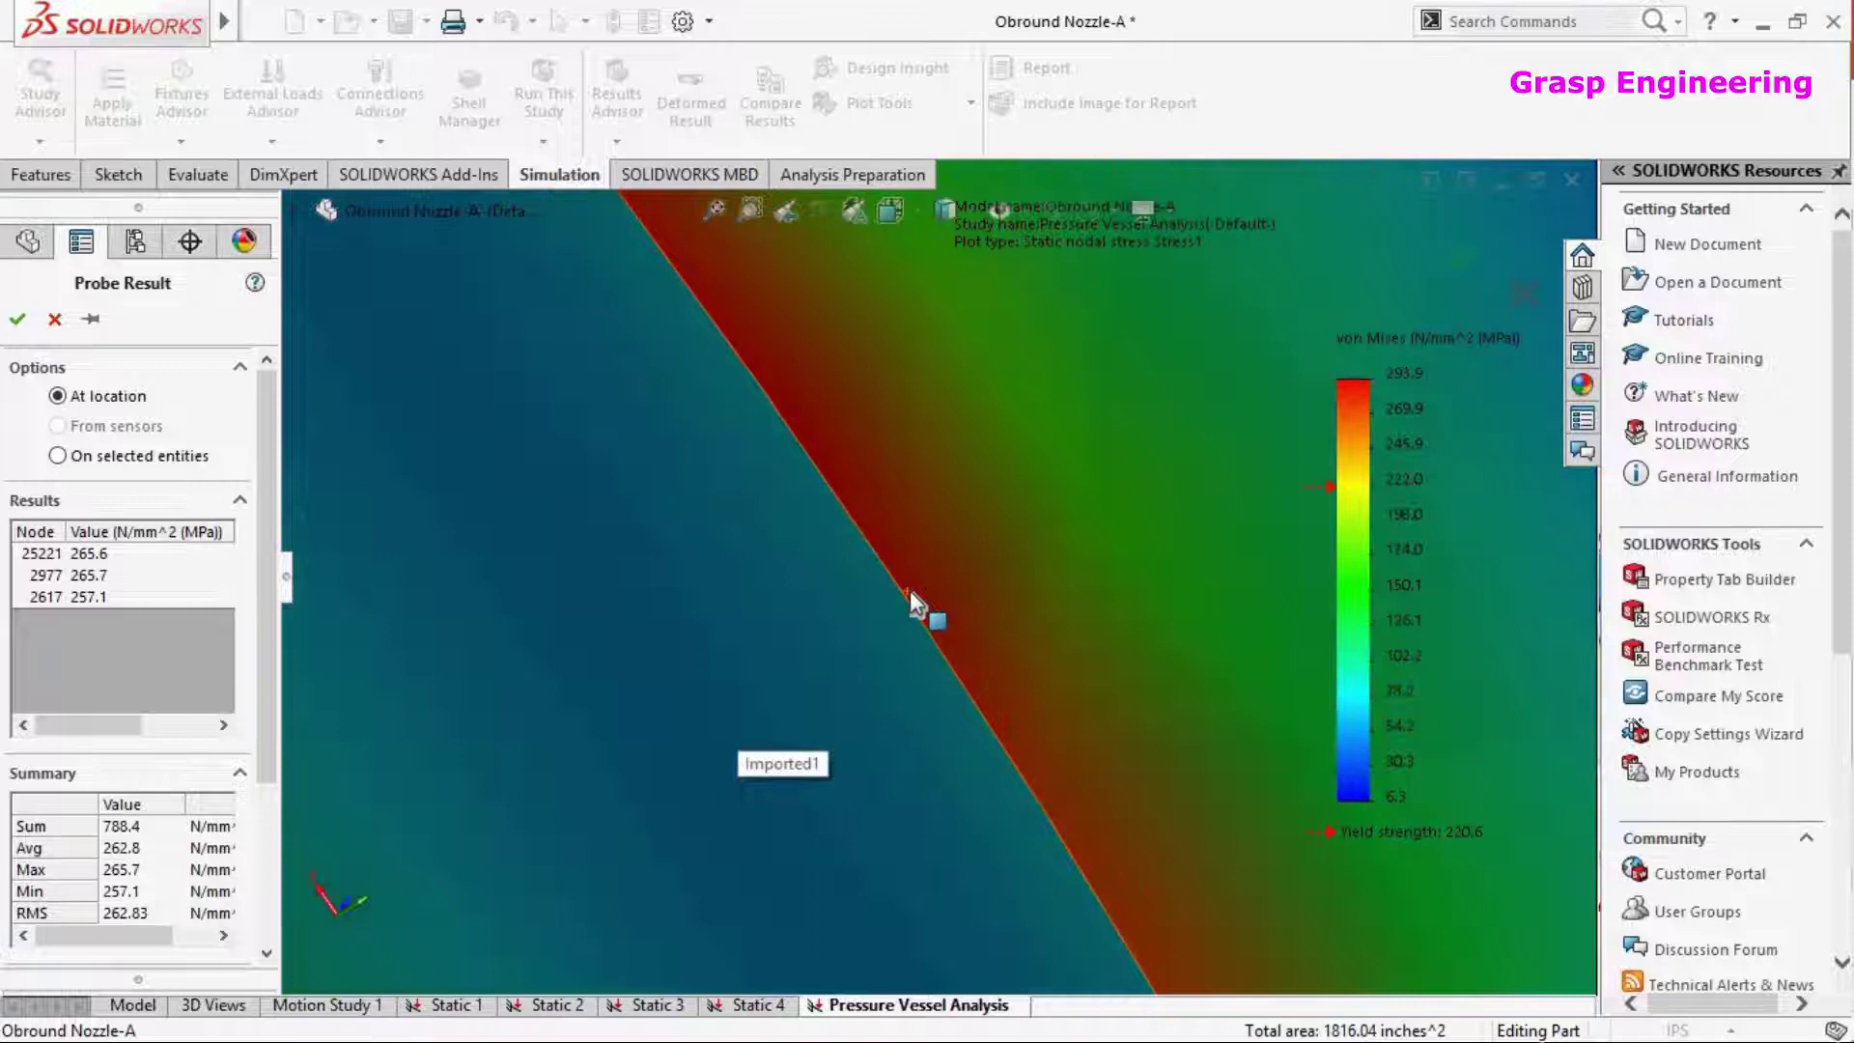
click(912, 599)
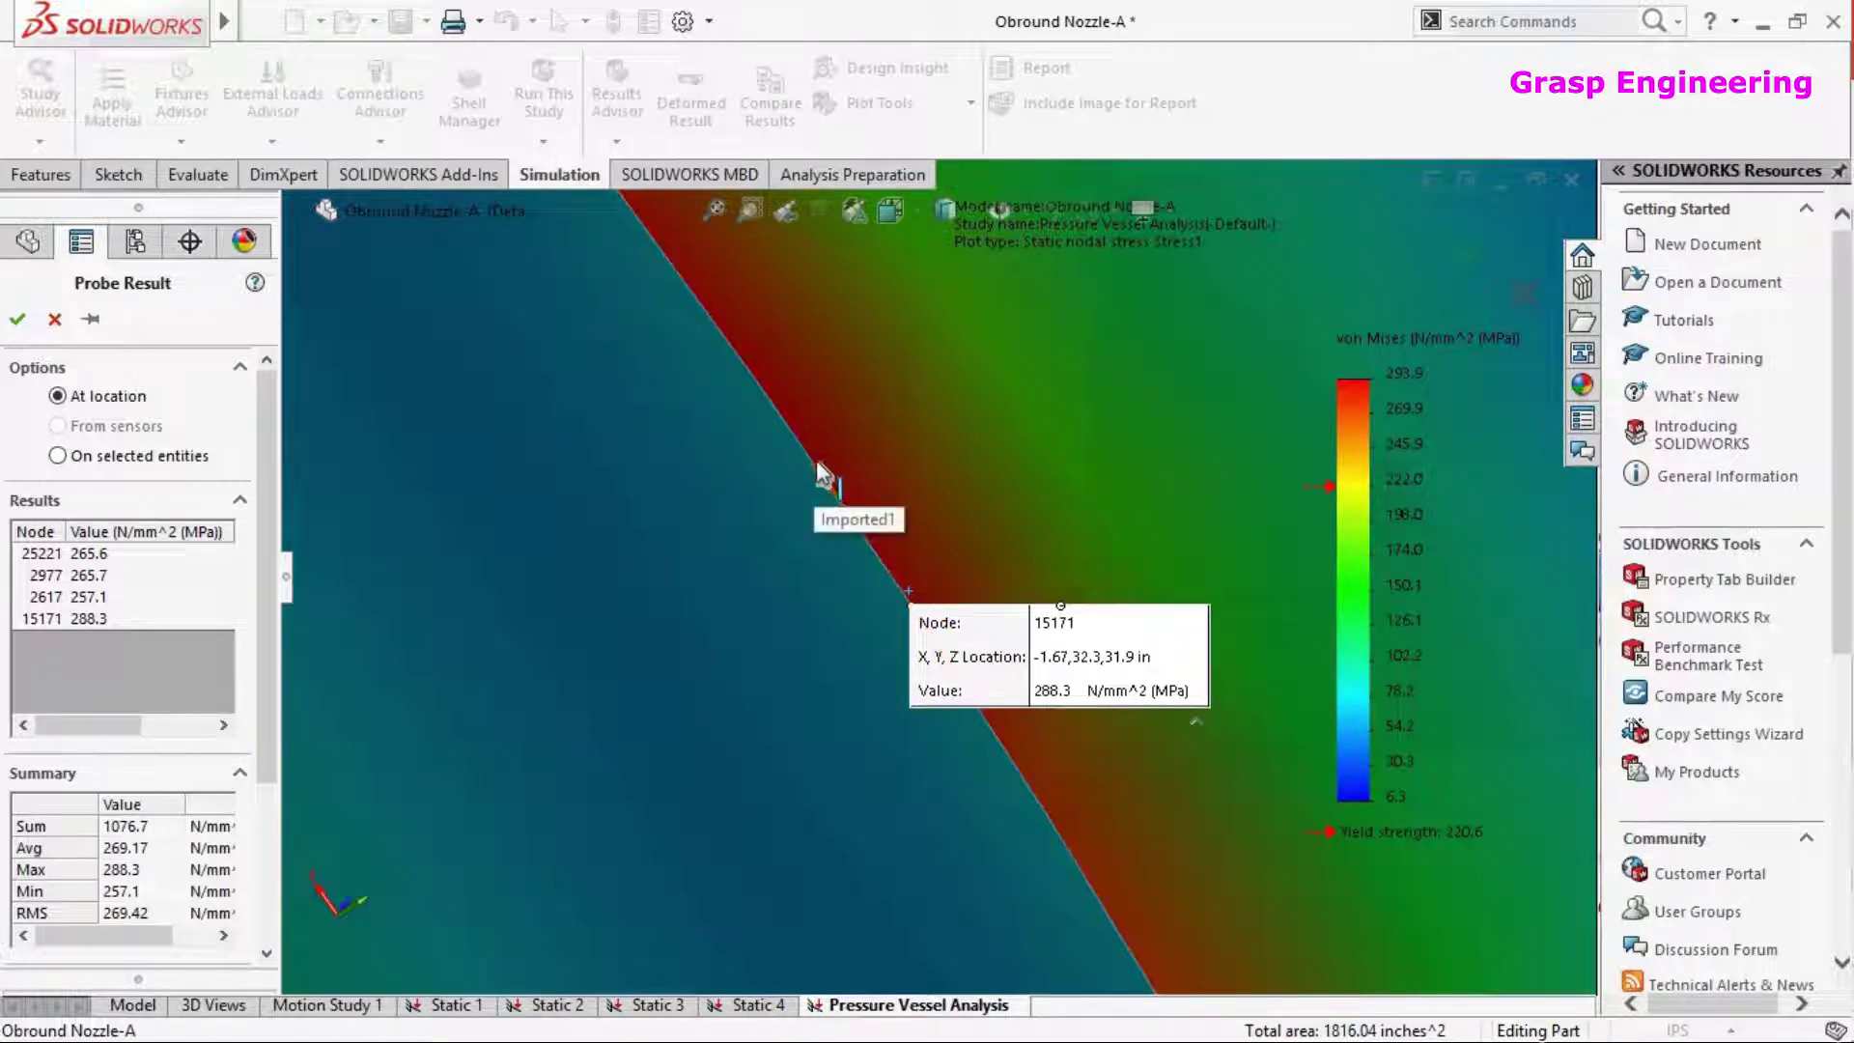
click(775, 403)
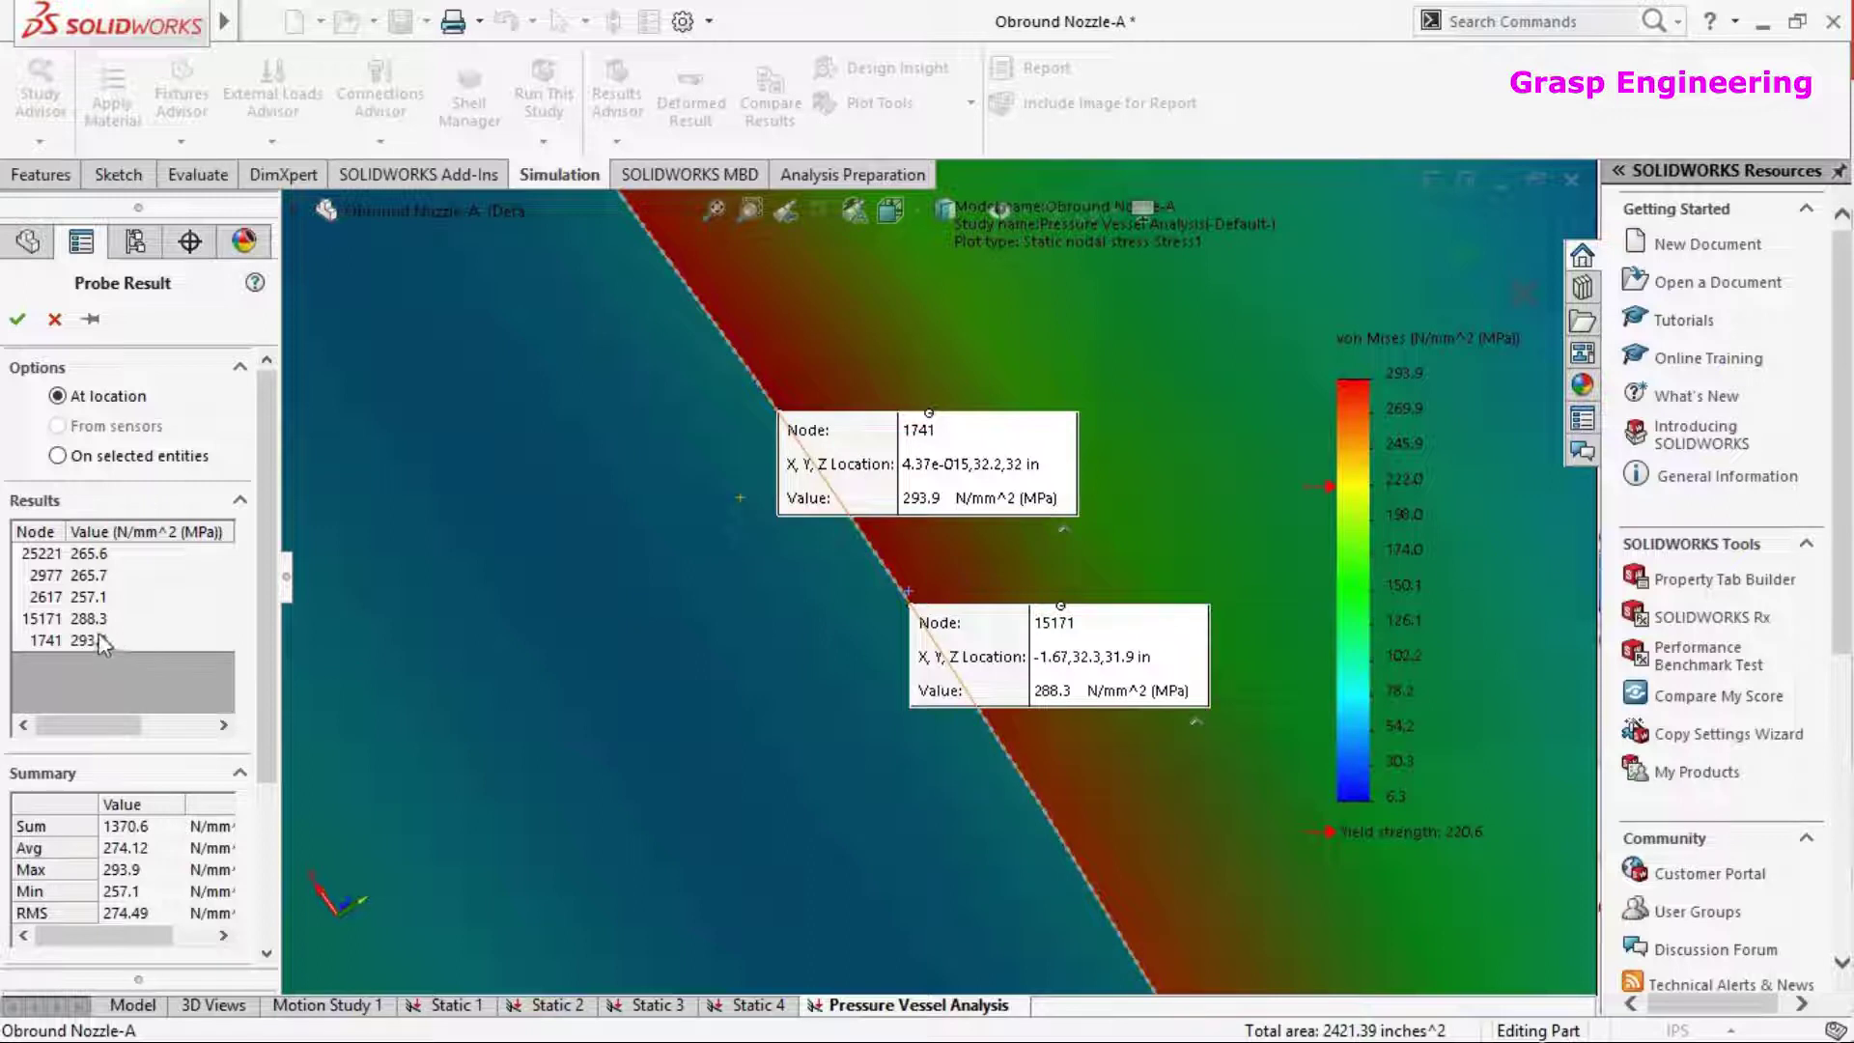
ctrl+middle_drag(1162, 838, 1063, 552)
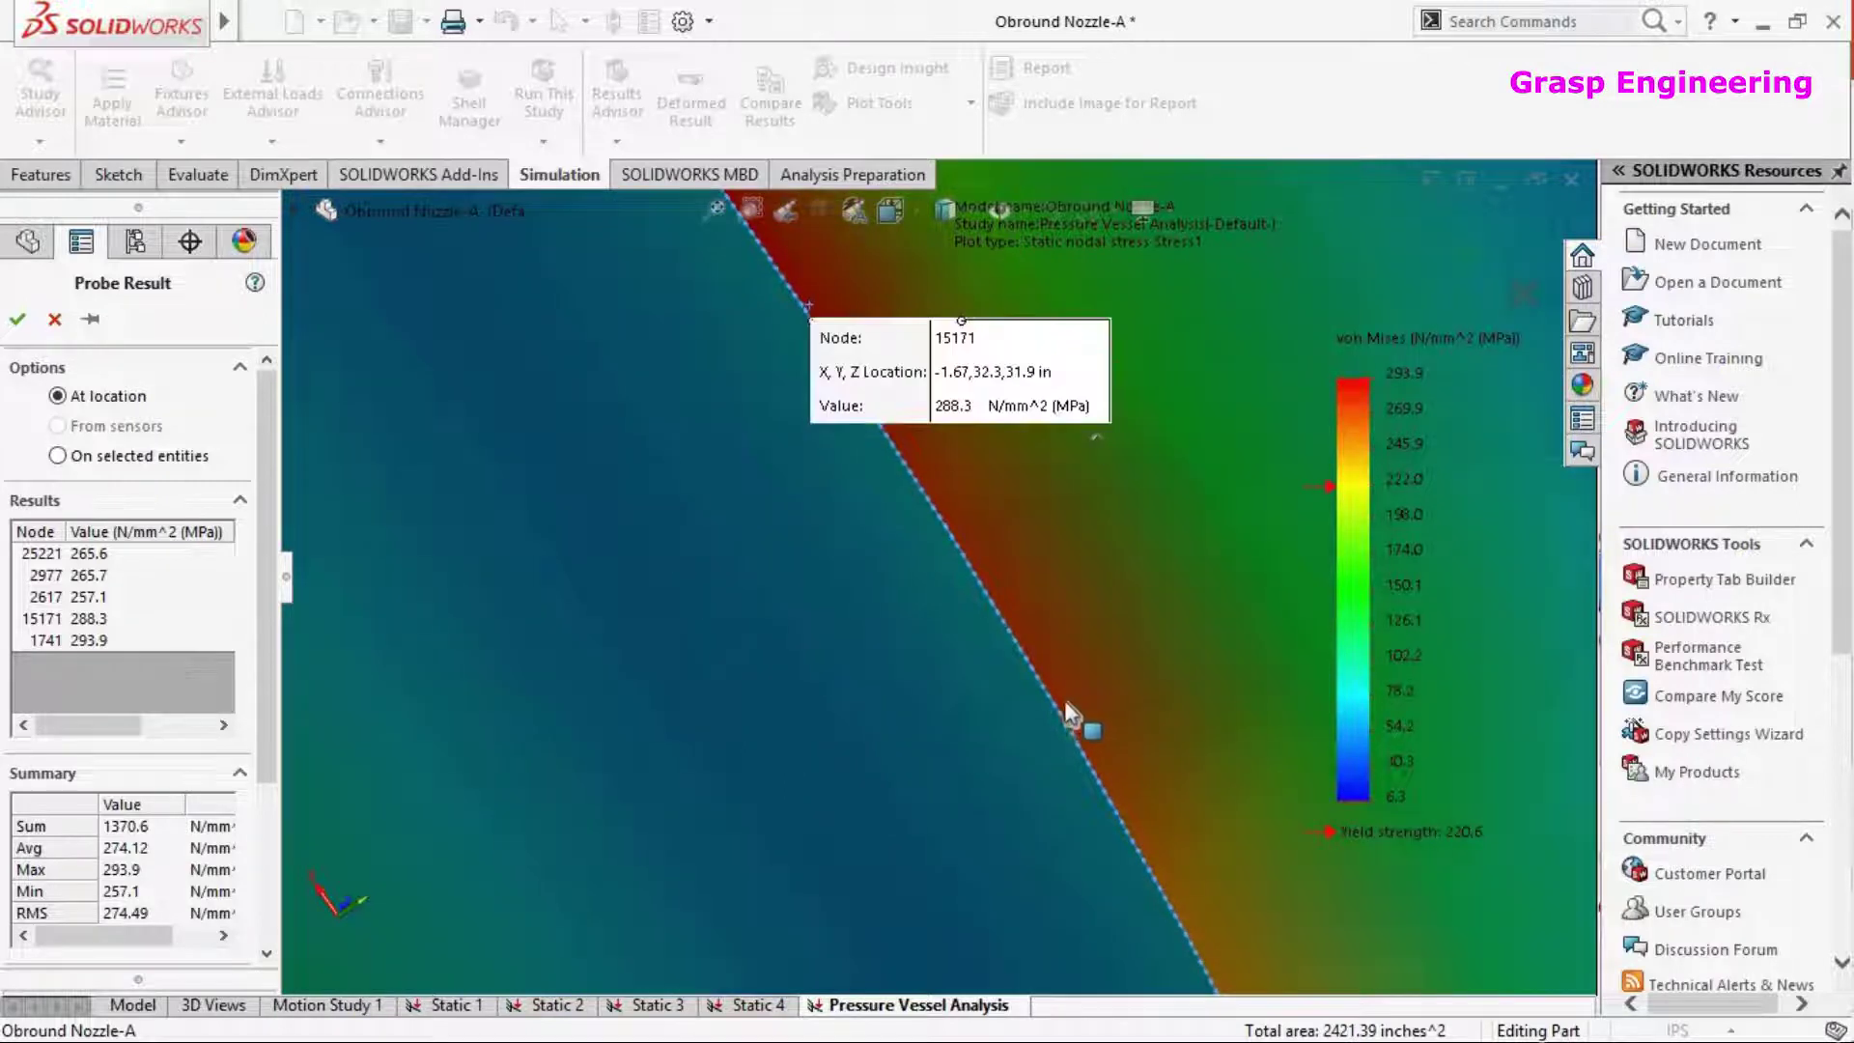
click(1061, 701)
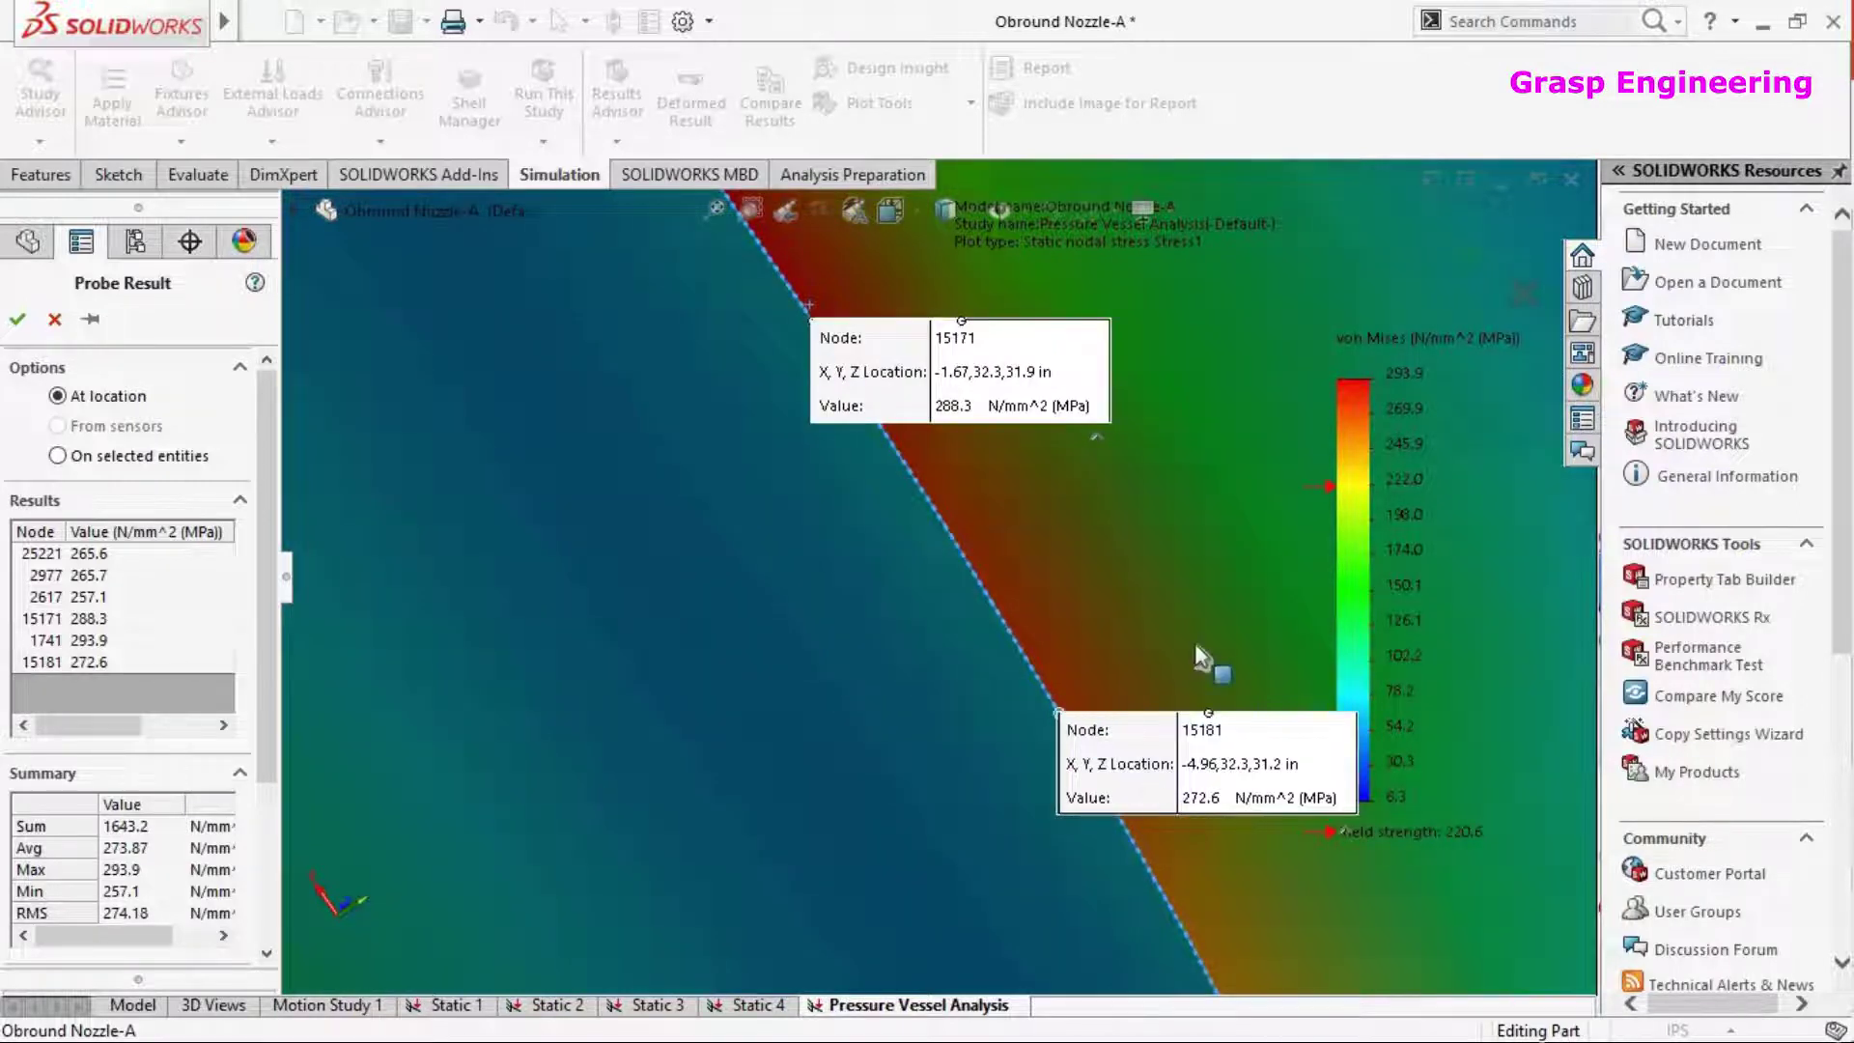
Compare the probed node values in the results list with their callouts around the whole nozzle
scroll(1200, 662, up, 2)
scroll(1079, 647, up, 8)
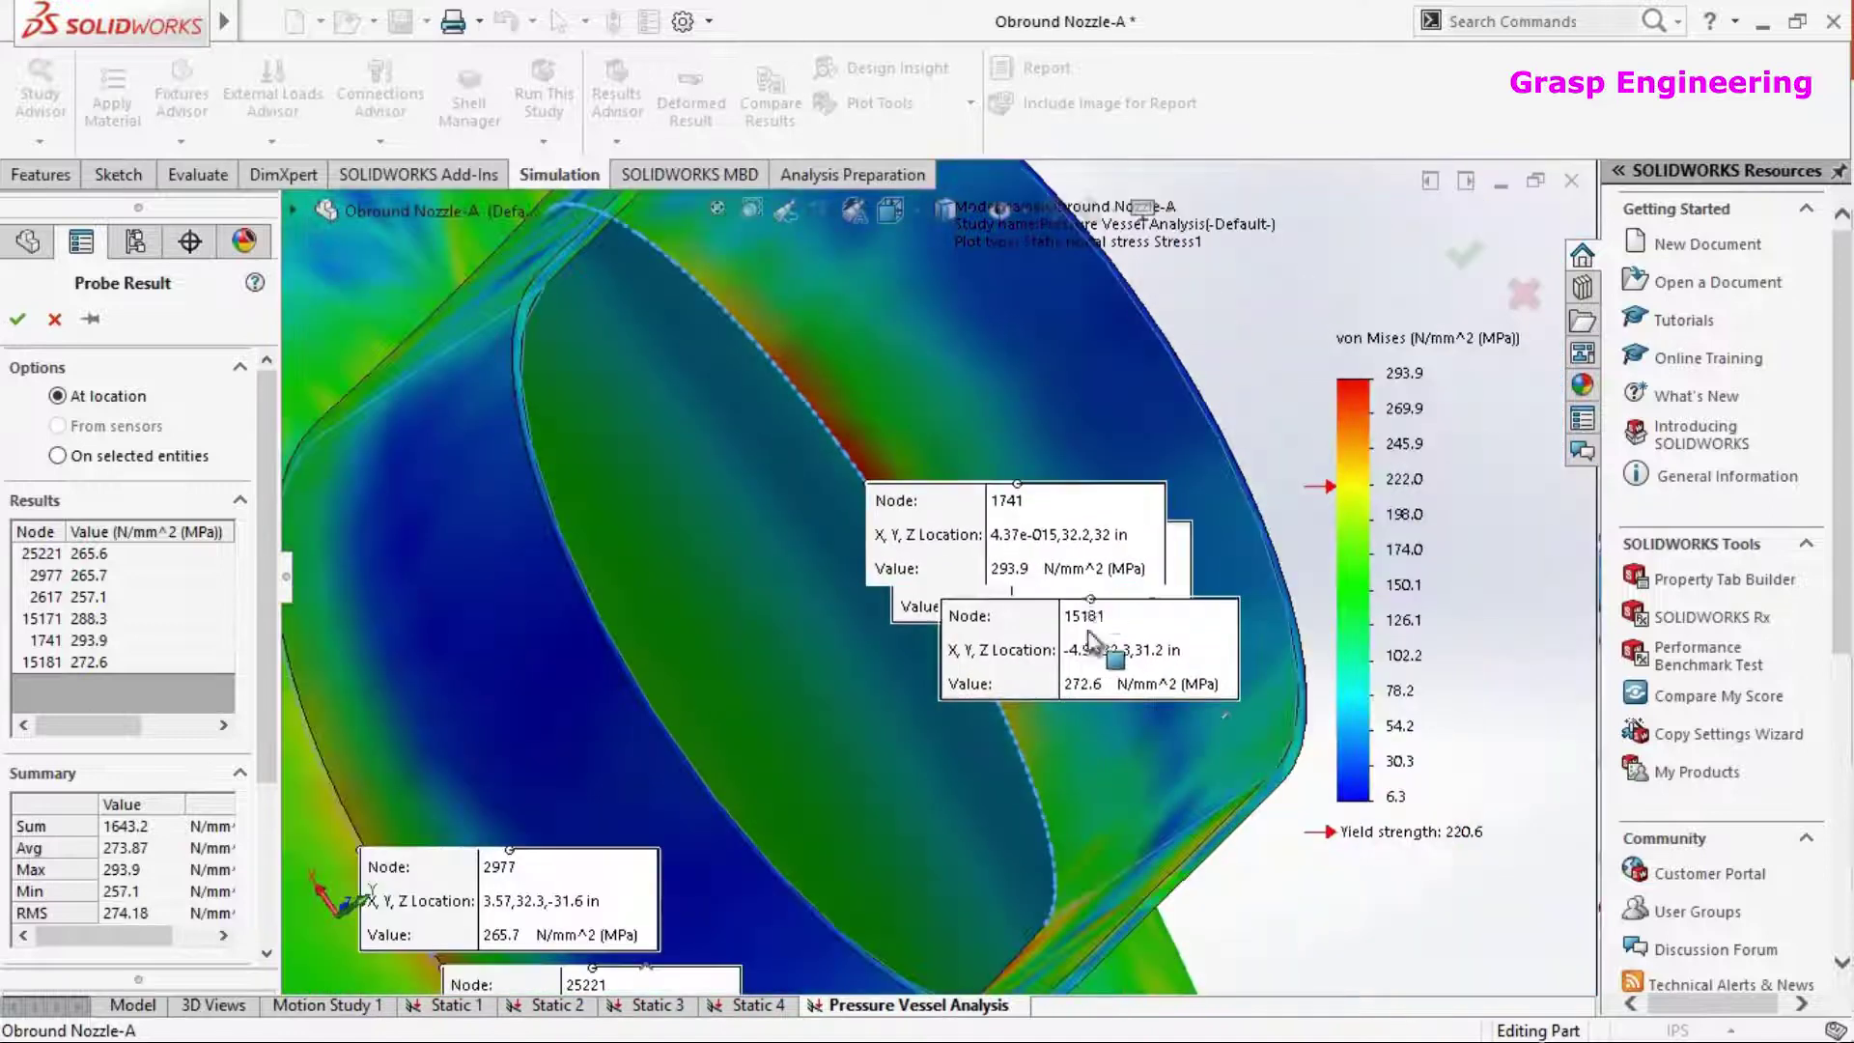
middle_drag(1026, 708, 792, 637)
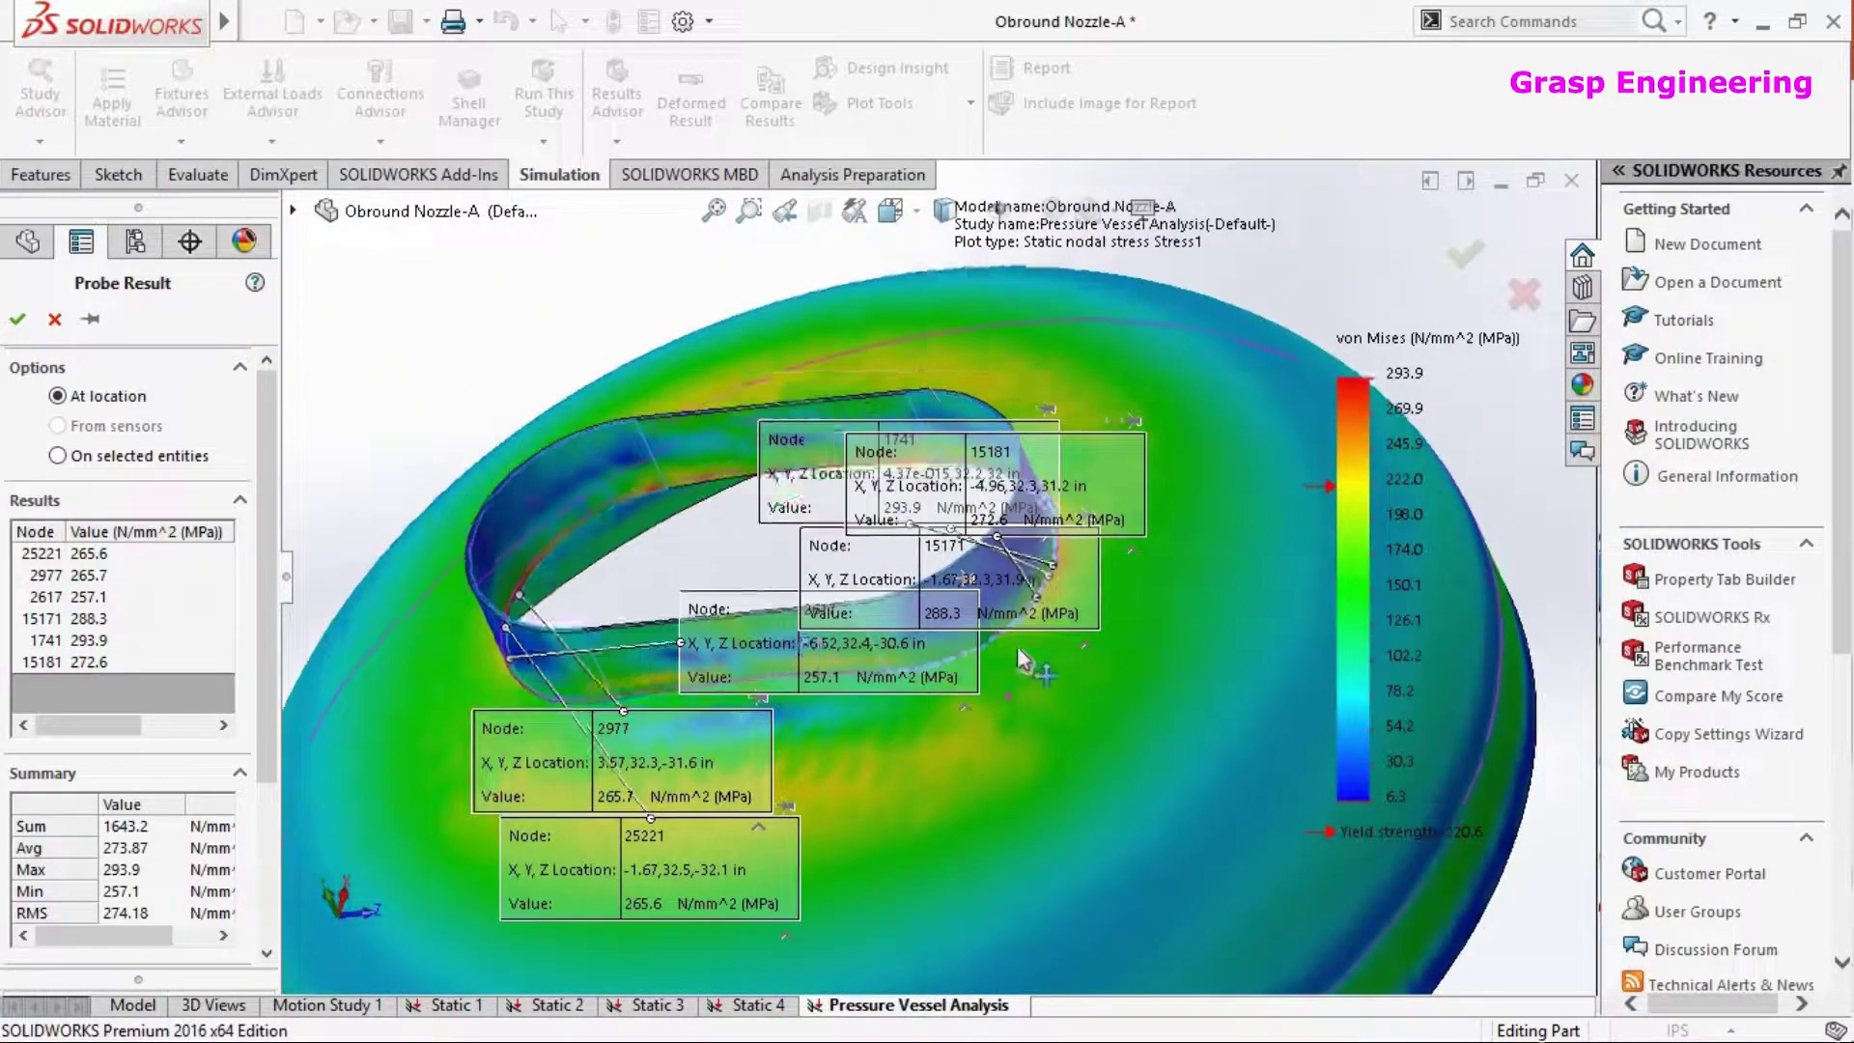
click(87, 662)
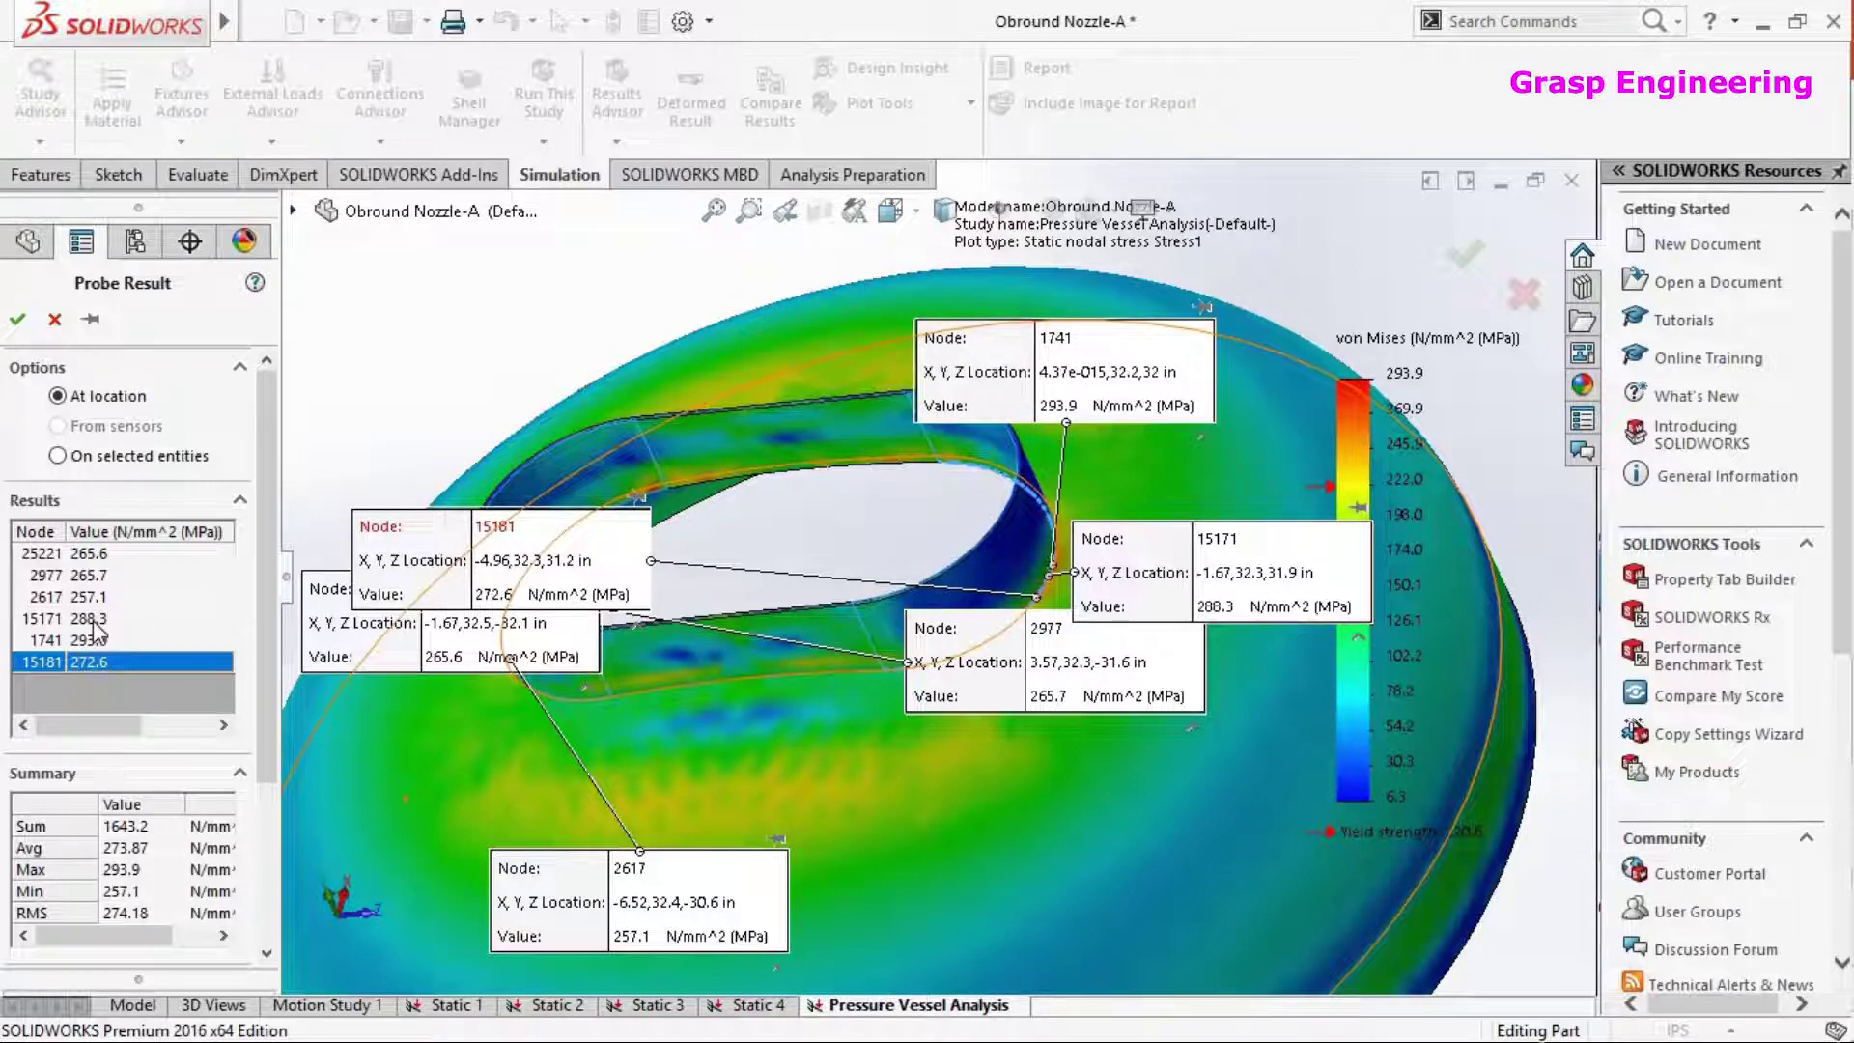
click(96, 619)
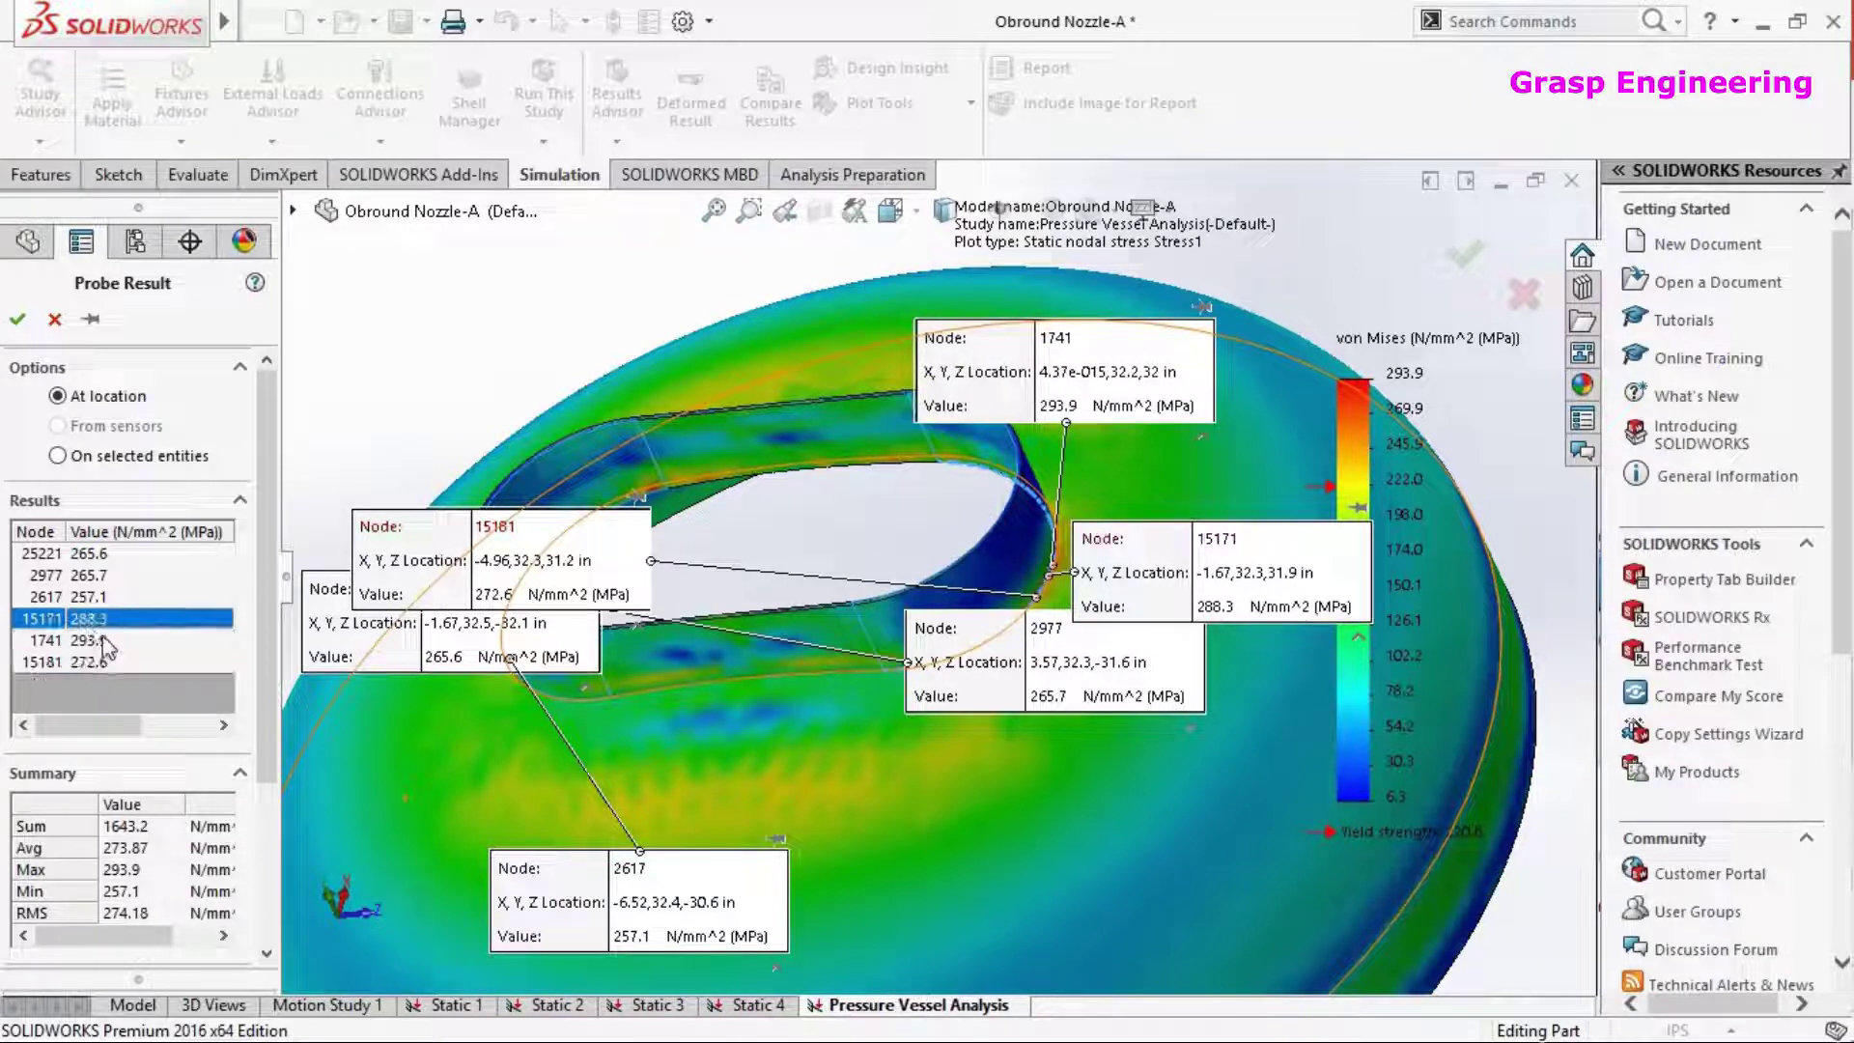
click(106, 641)
ctrl+click(93, 660)
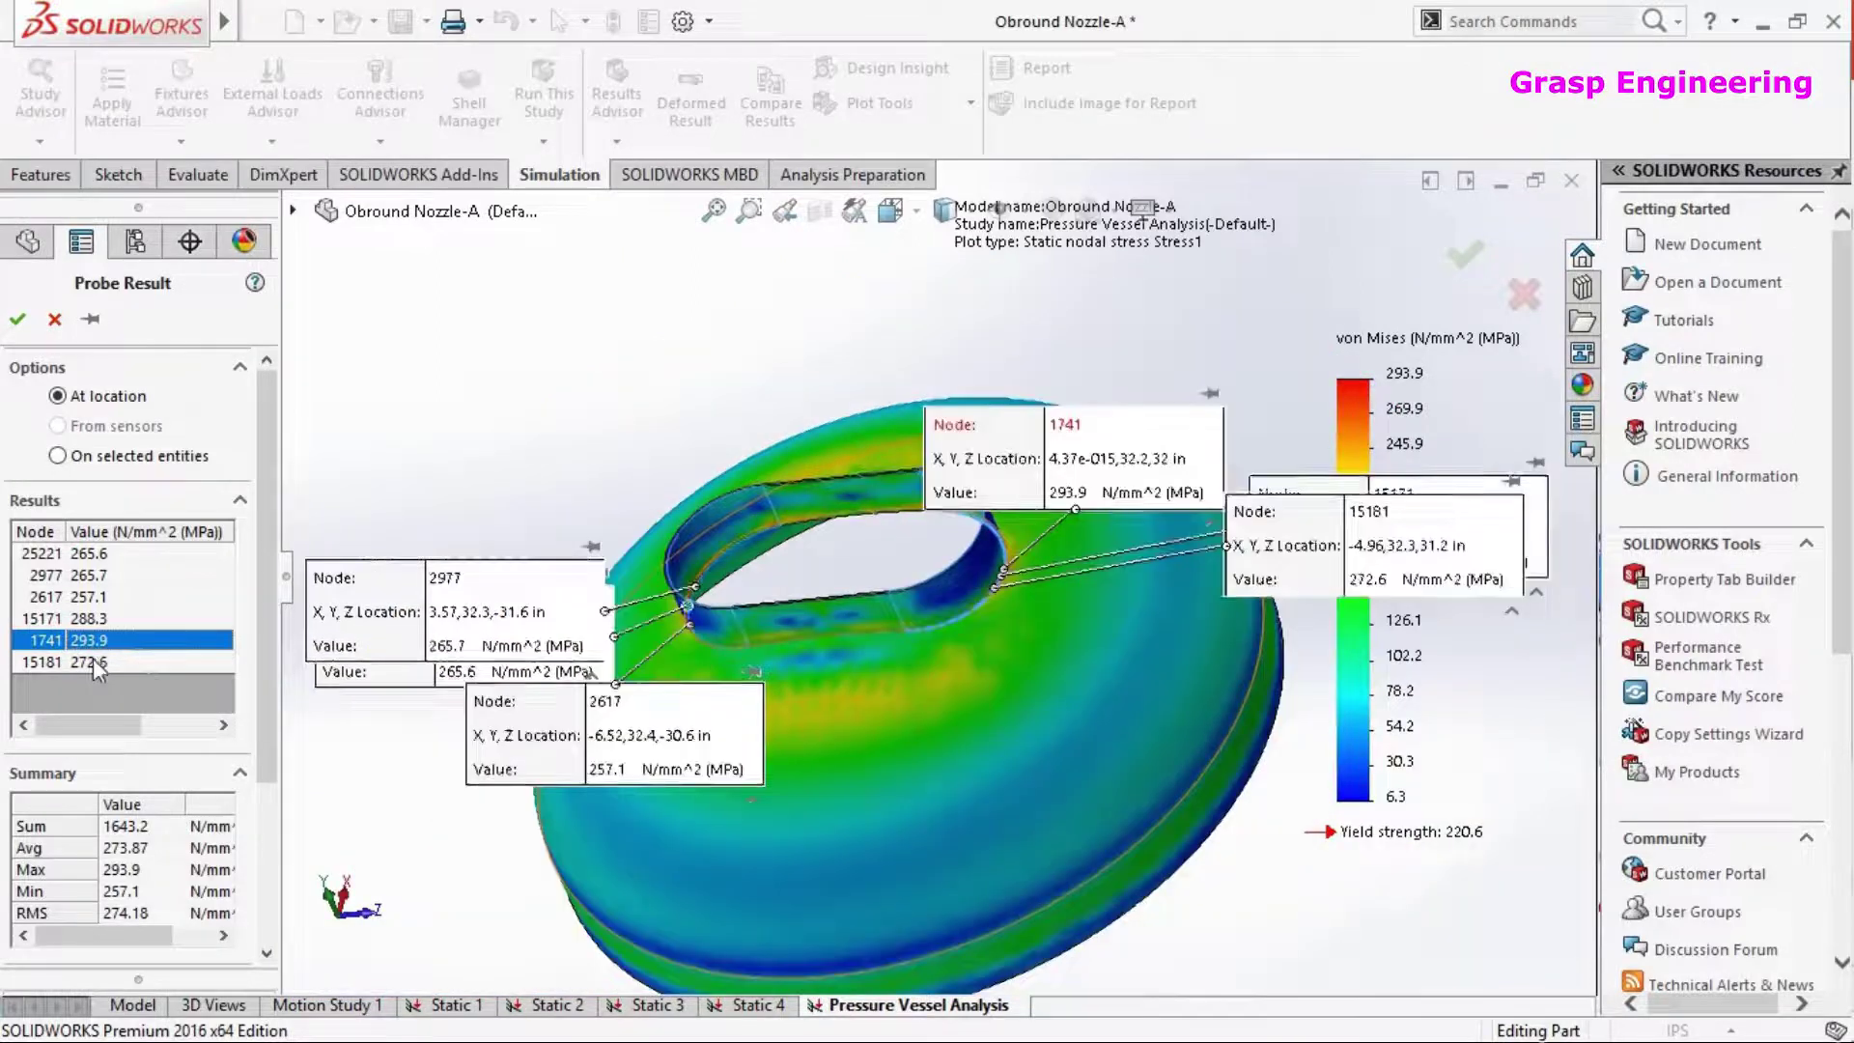
Clear all probed nodes from the probe results and close the Probe tool
right_click(93, 662)
click(196, 676)
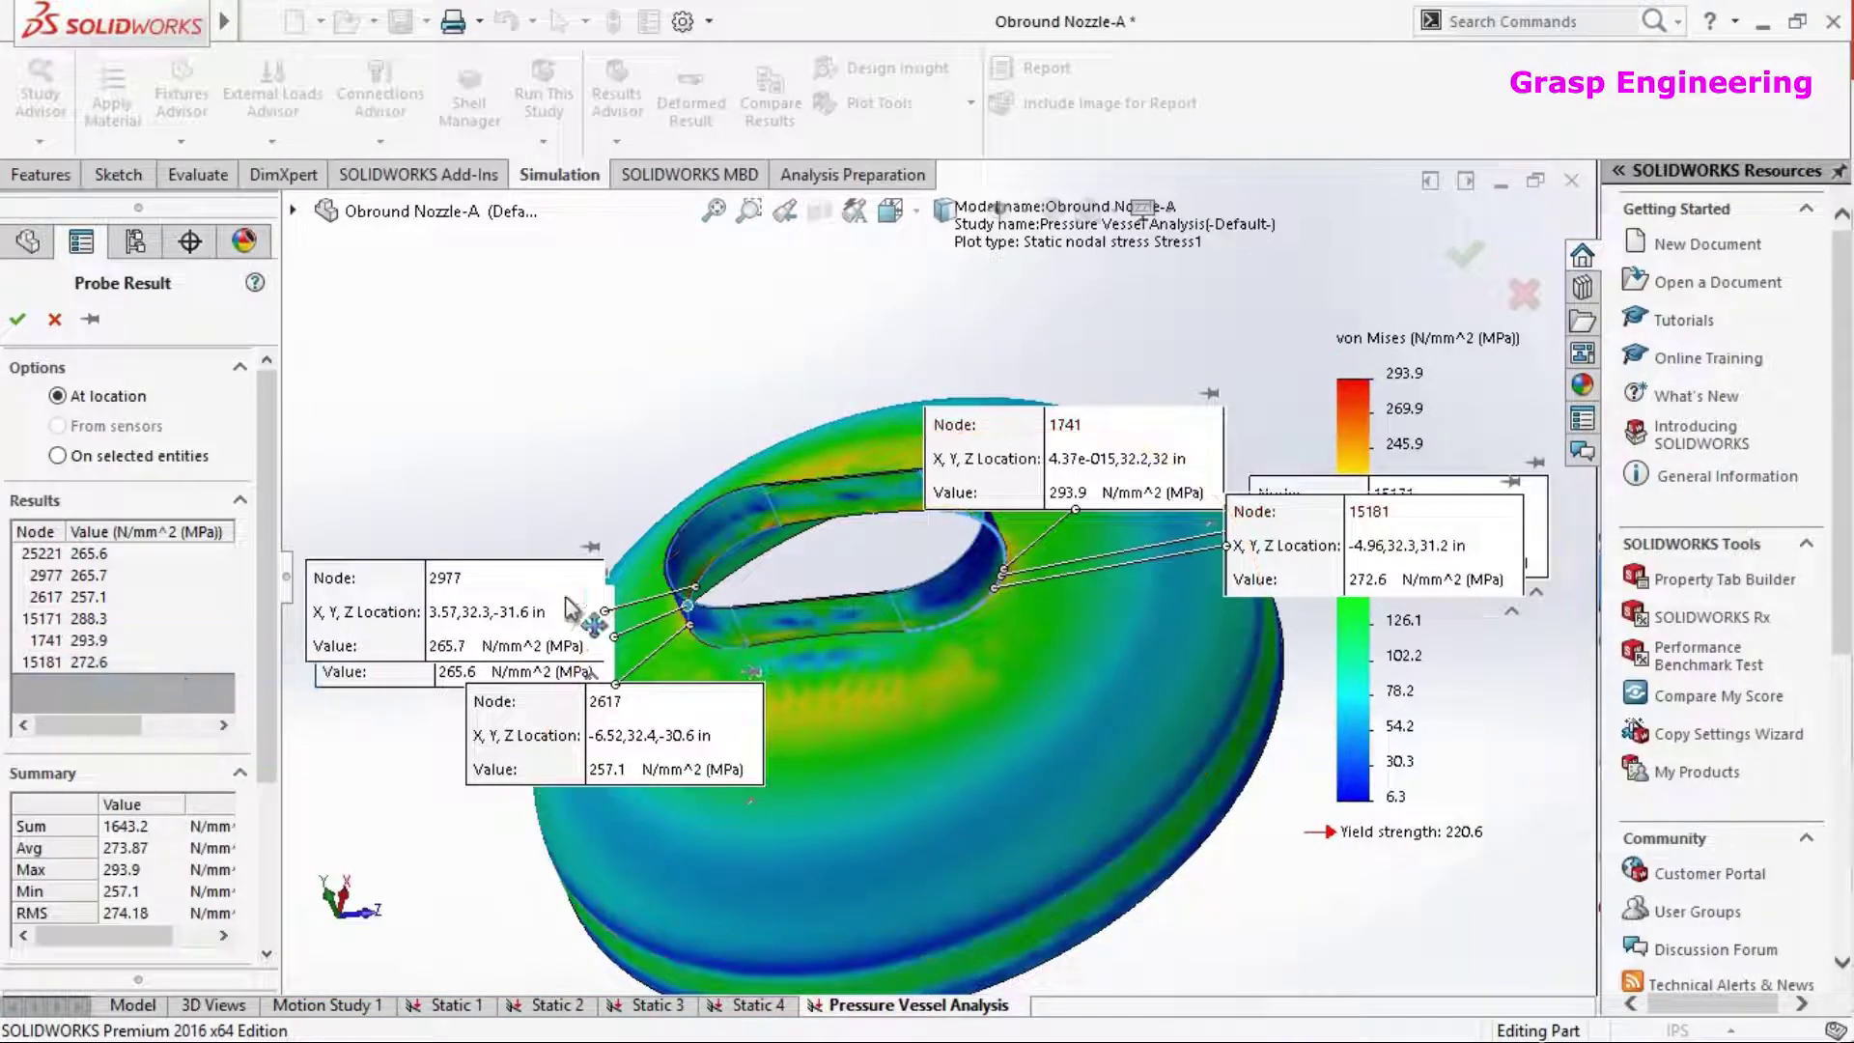
right_click(124, 658)
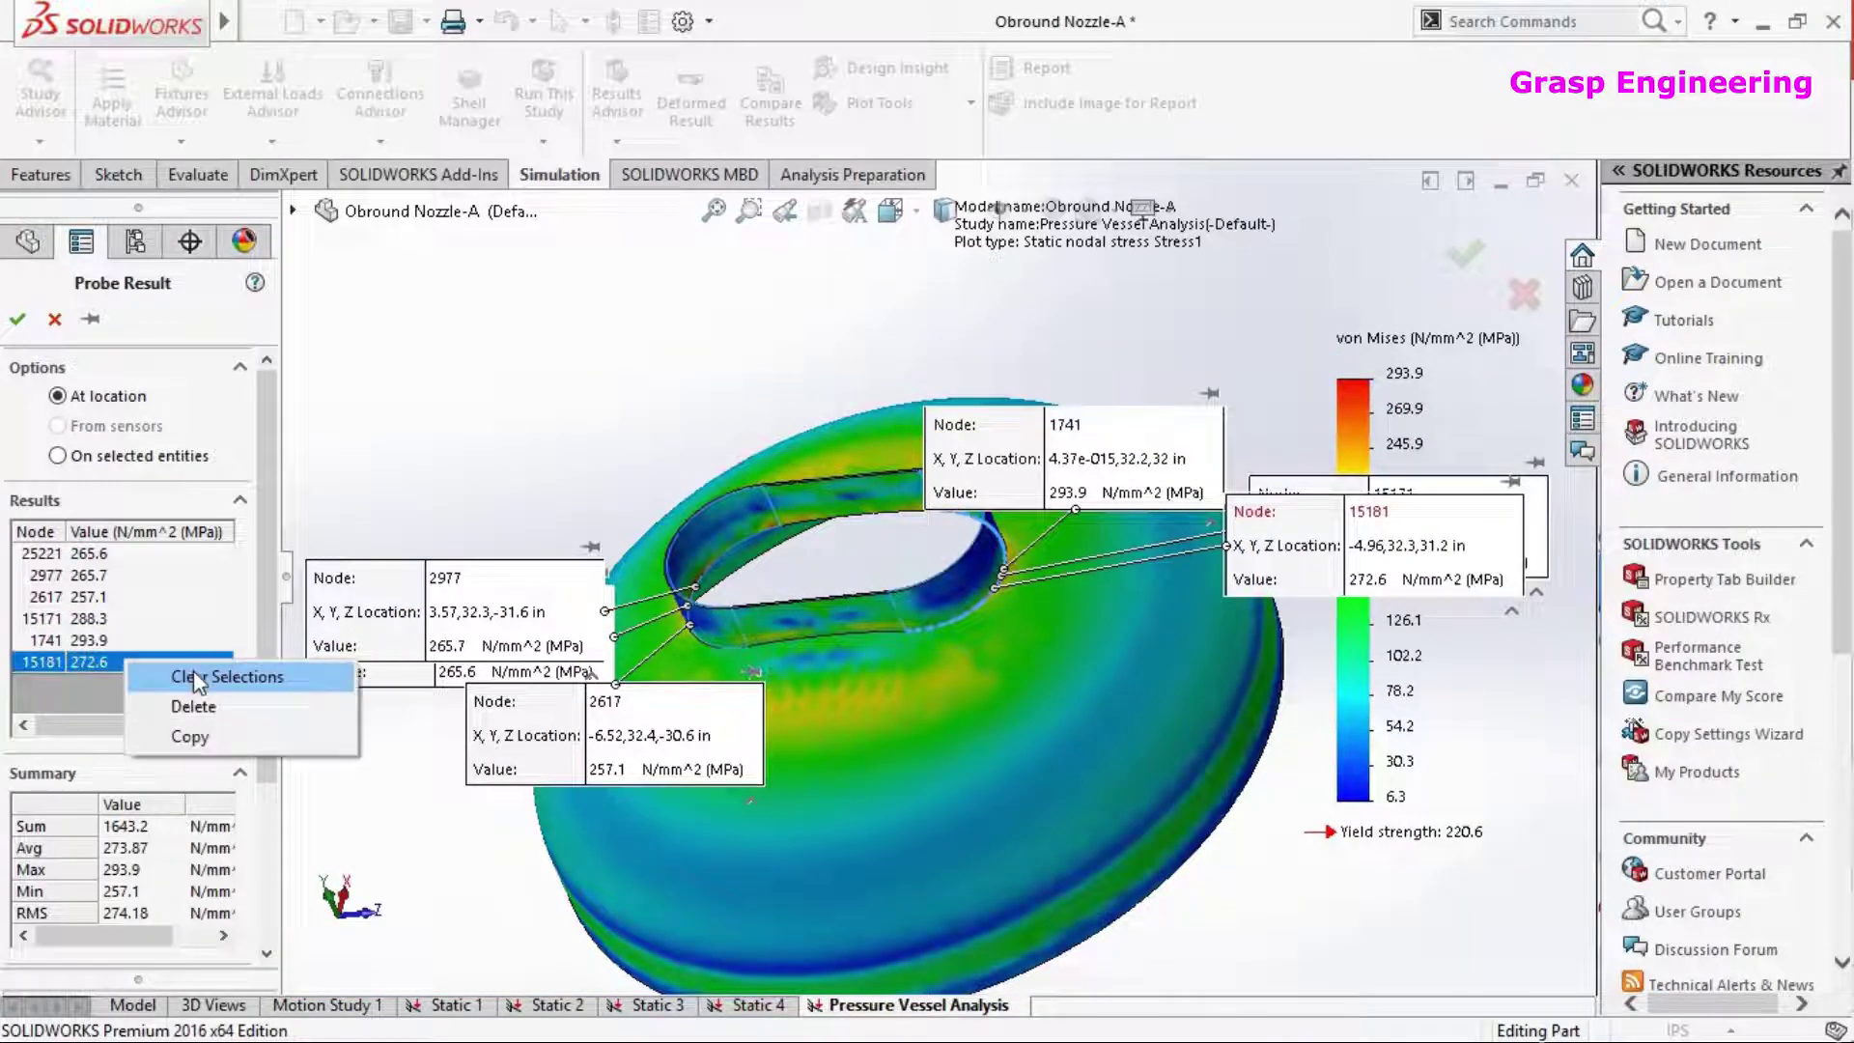
click(194, 673)
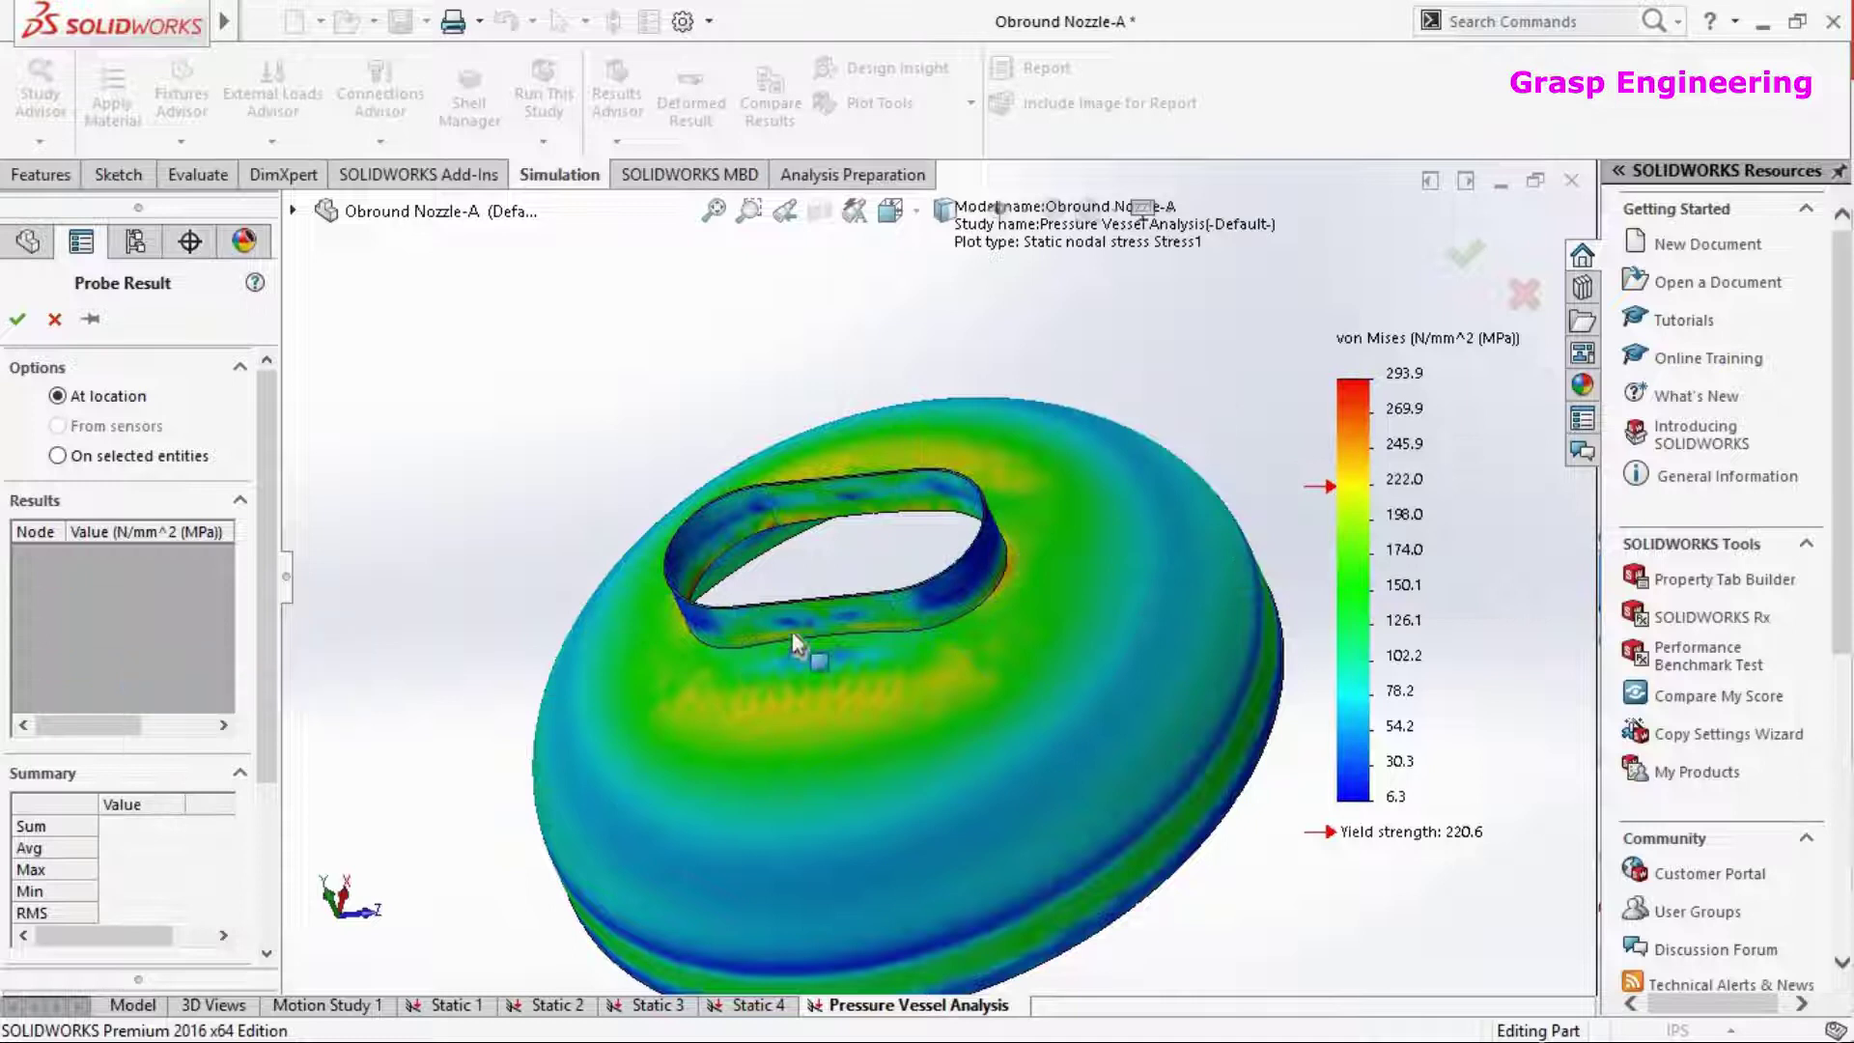
click(62, 323)
Probe the von Mises stress again at two nodes in the reddest part of the inner nozzle-to-head junction edge
middle_drag(898, 687, 954, 684)
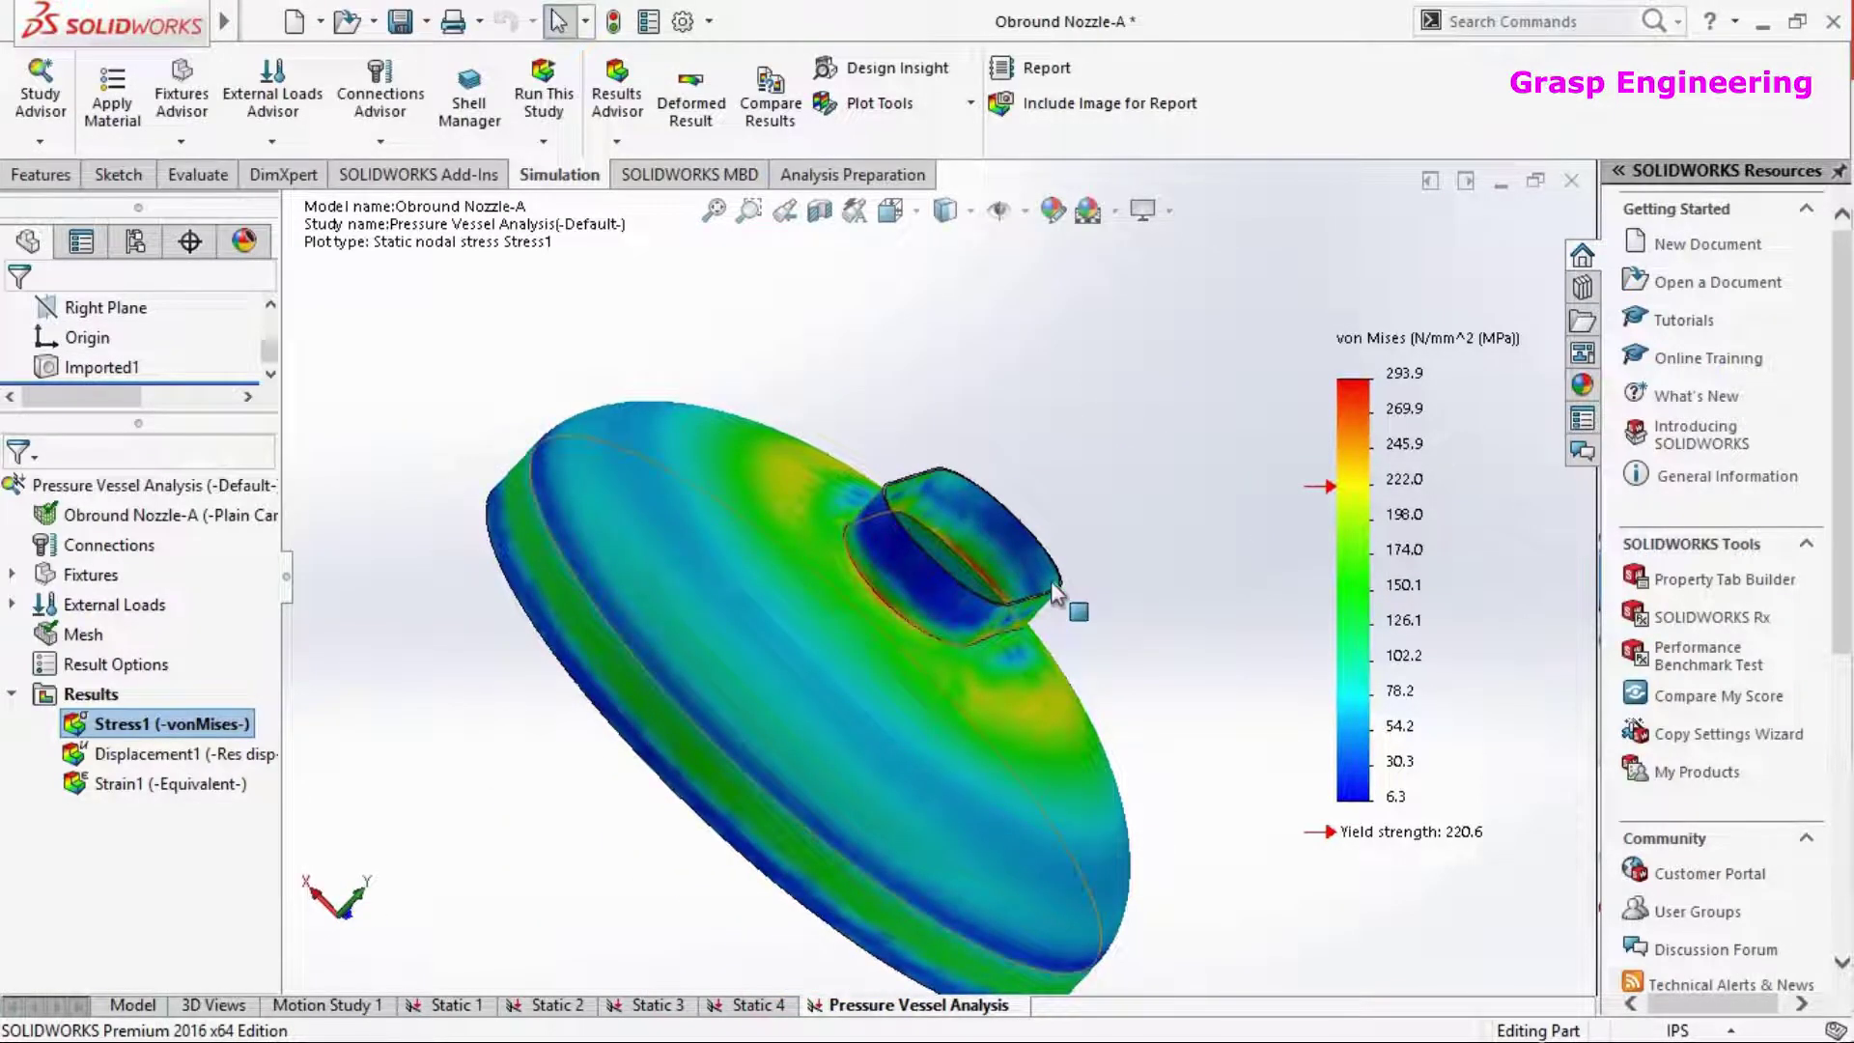
scroll(1051, 582, down, 10)
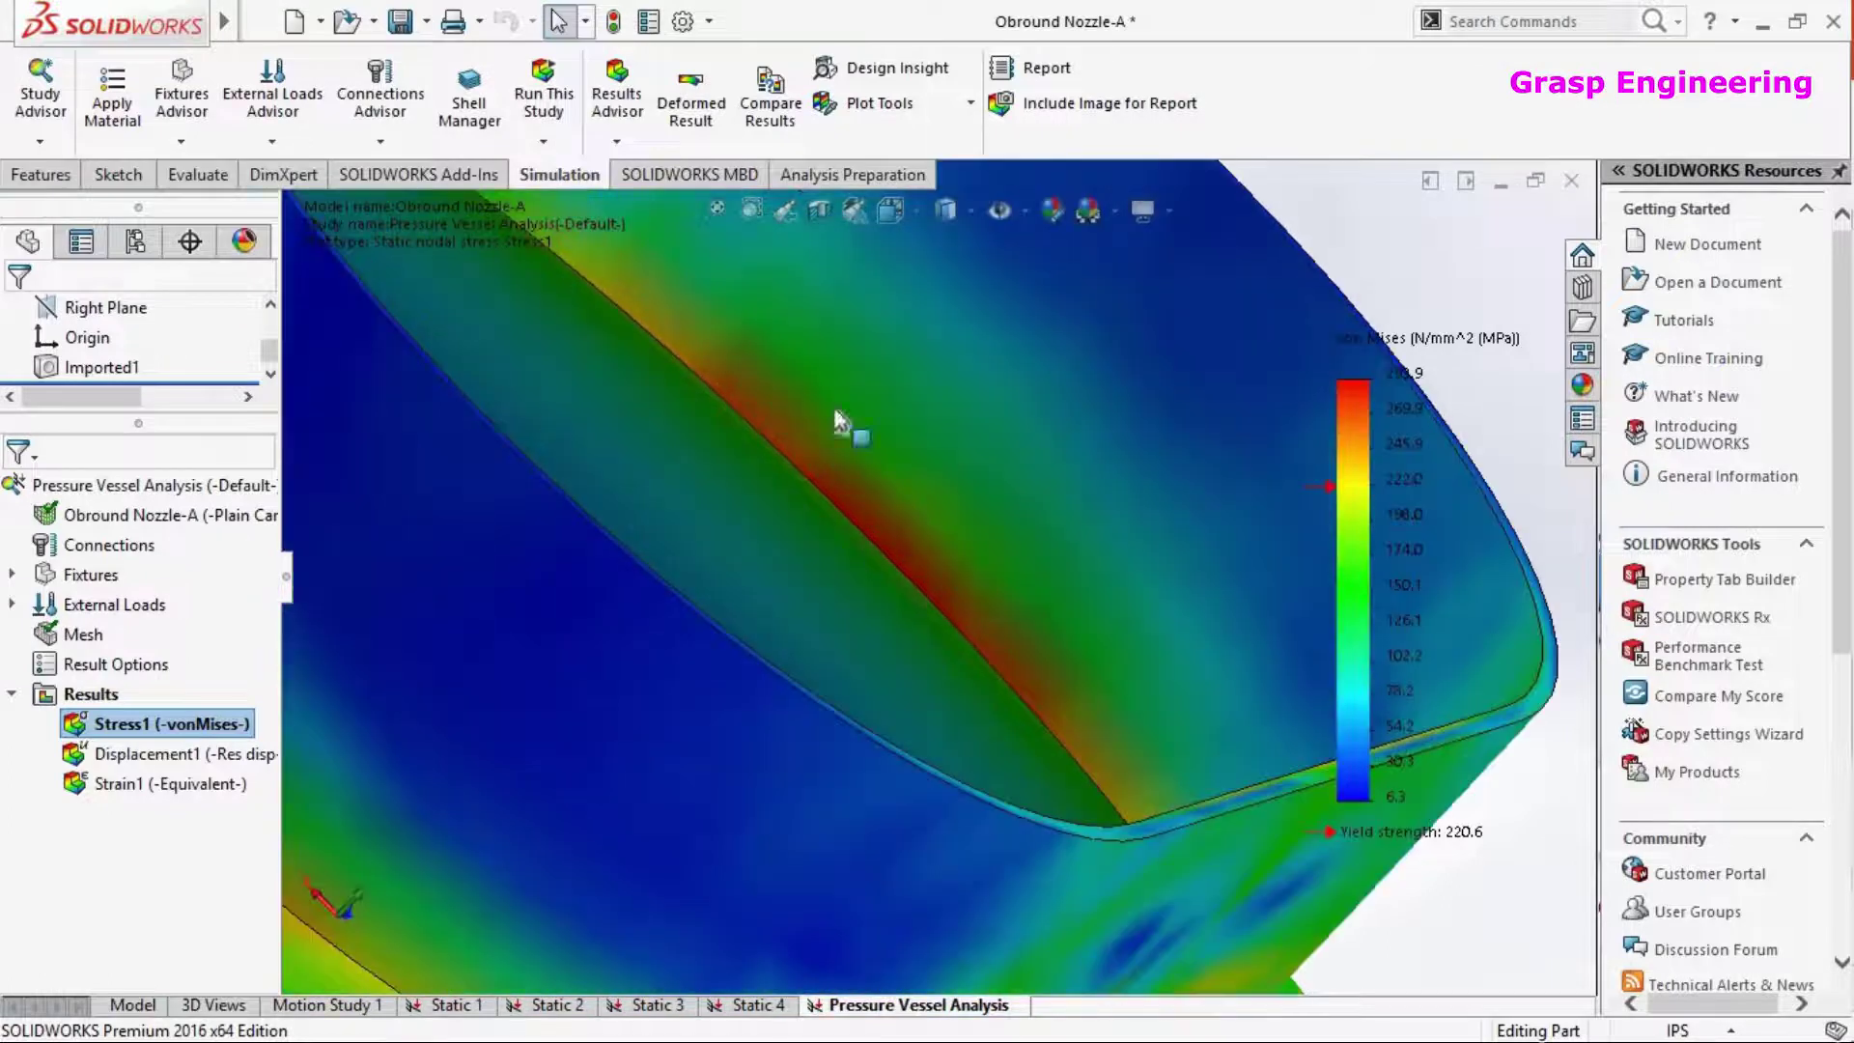
scroll(836, 421, down, 2)
click(994, 106)
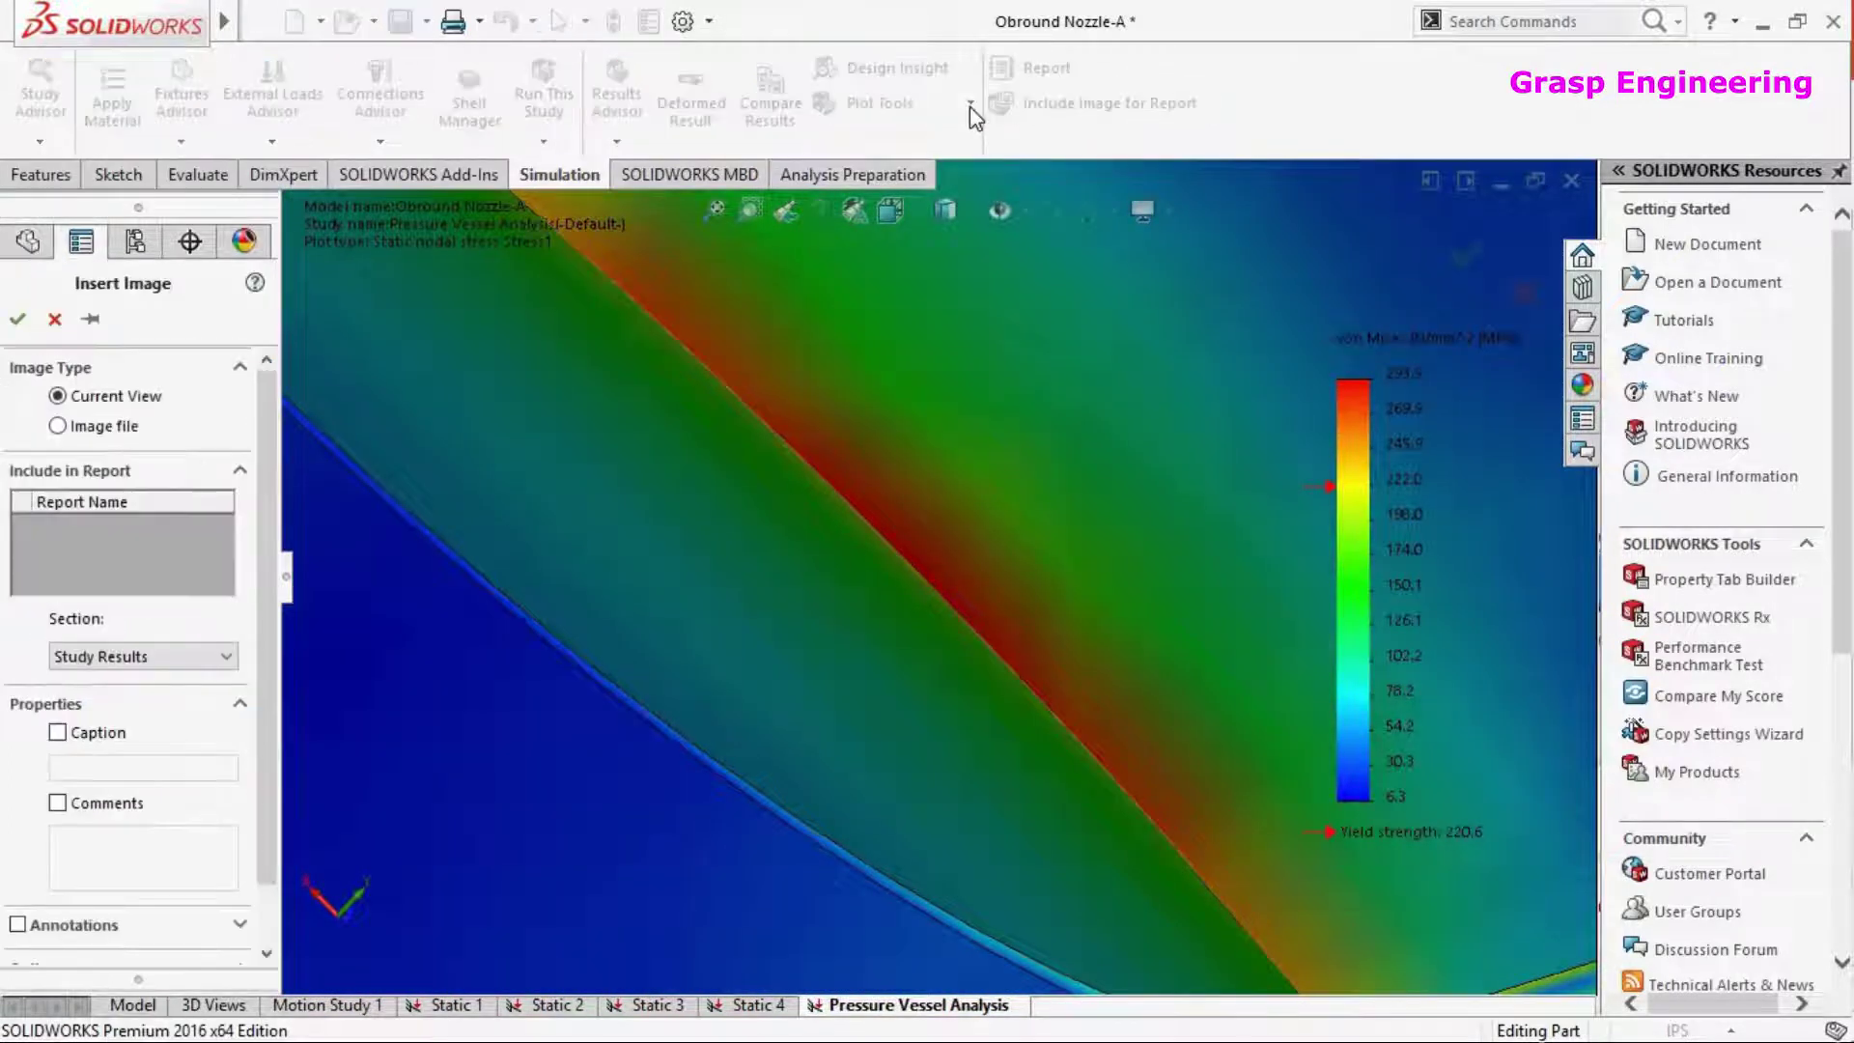
key(Escape)
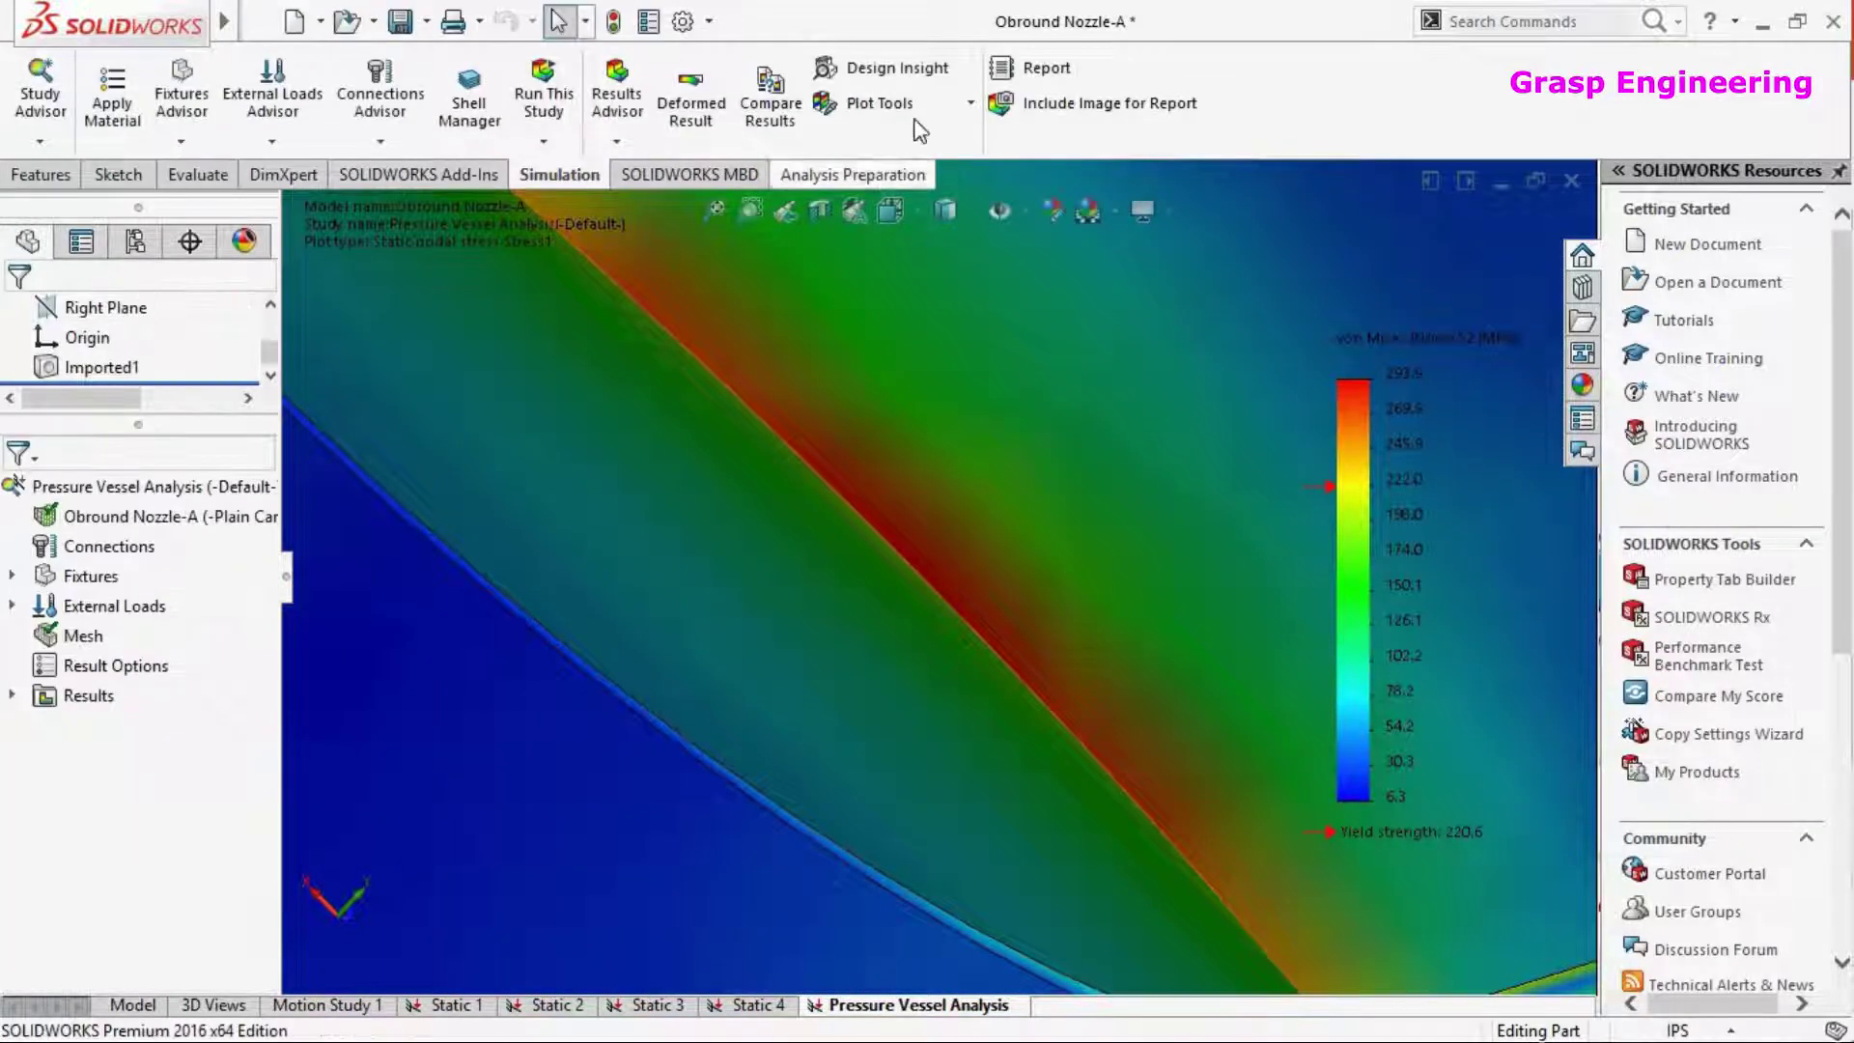
click(878, 103)
click(878, 235)
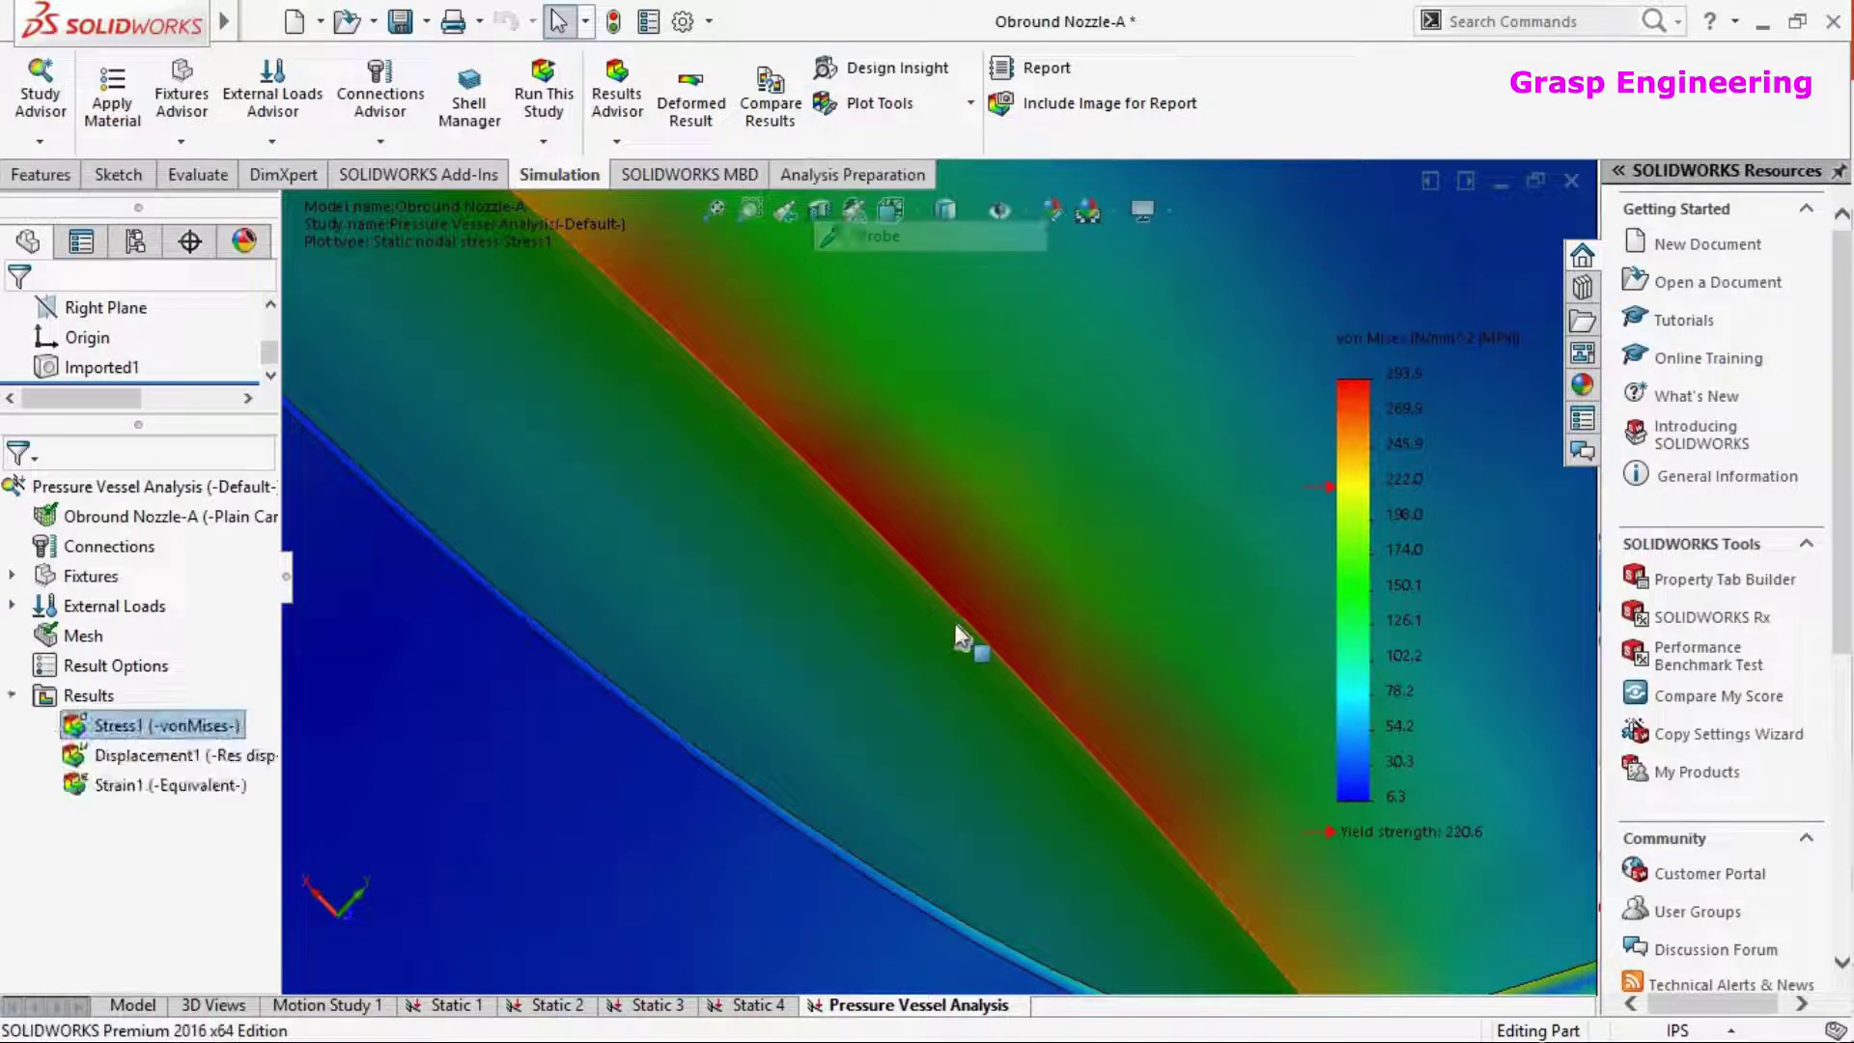
click(966, 619)
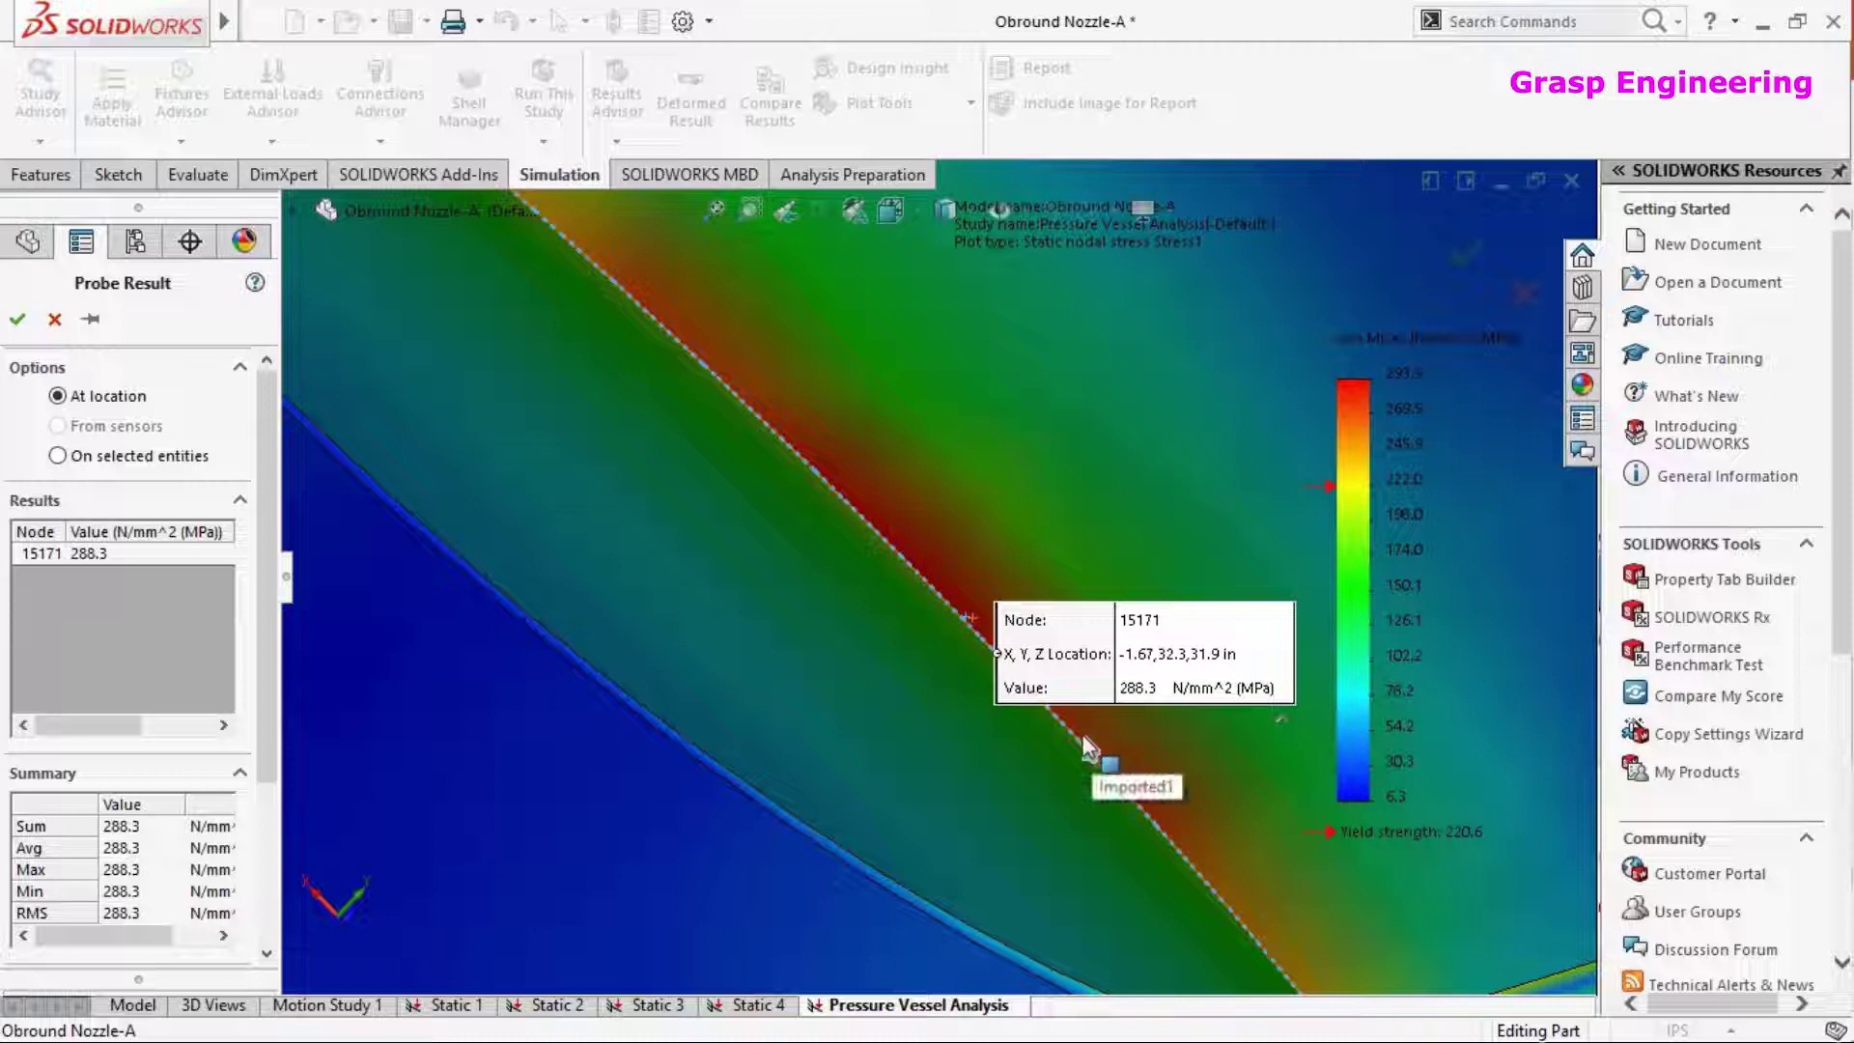
click(915, 570)
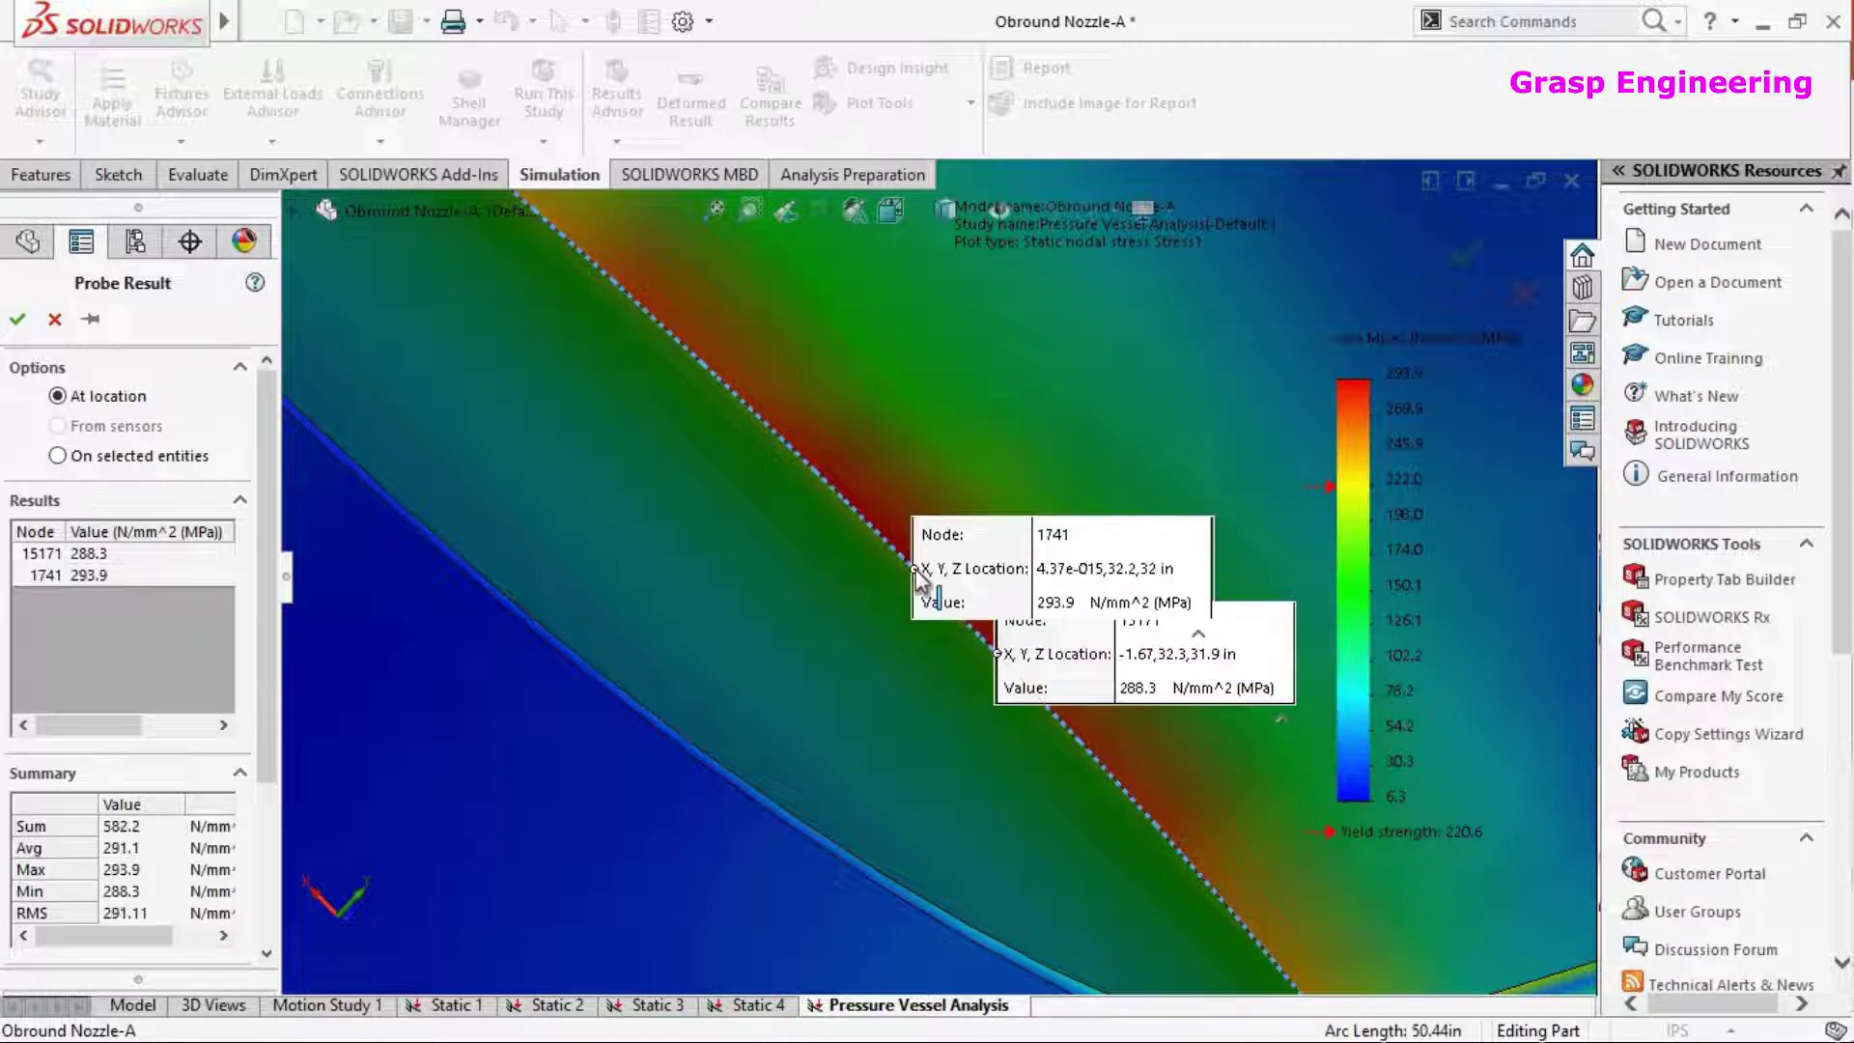
Remove node 15171 from the probe results, keep only the peak-stress node, and close the Probe tool
click(87, 558)
right_click(87, 558)
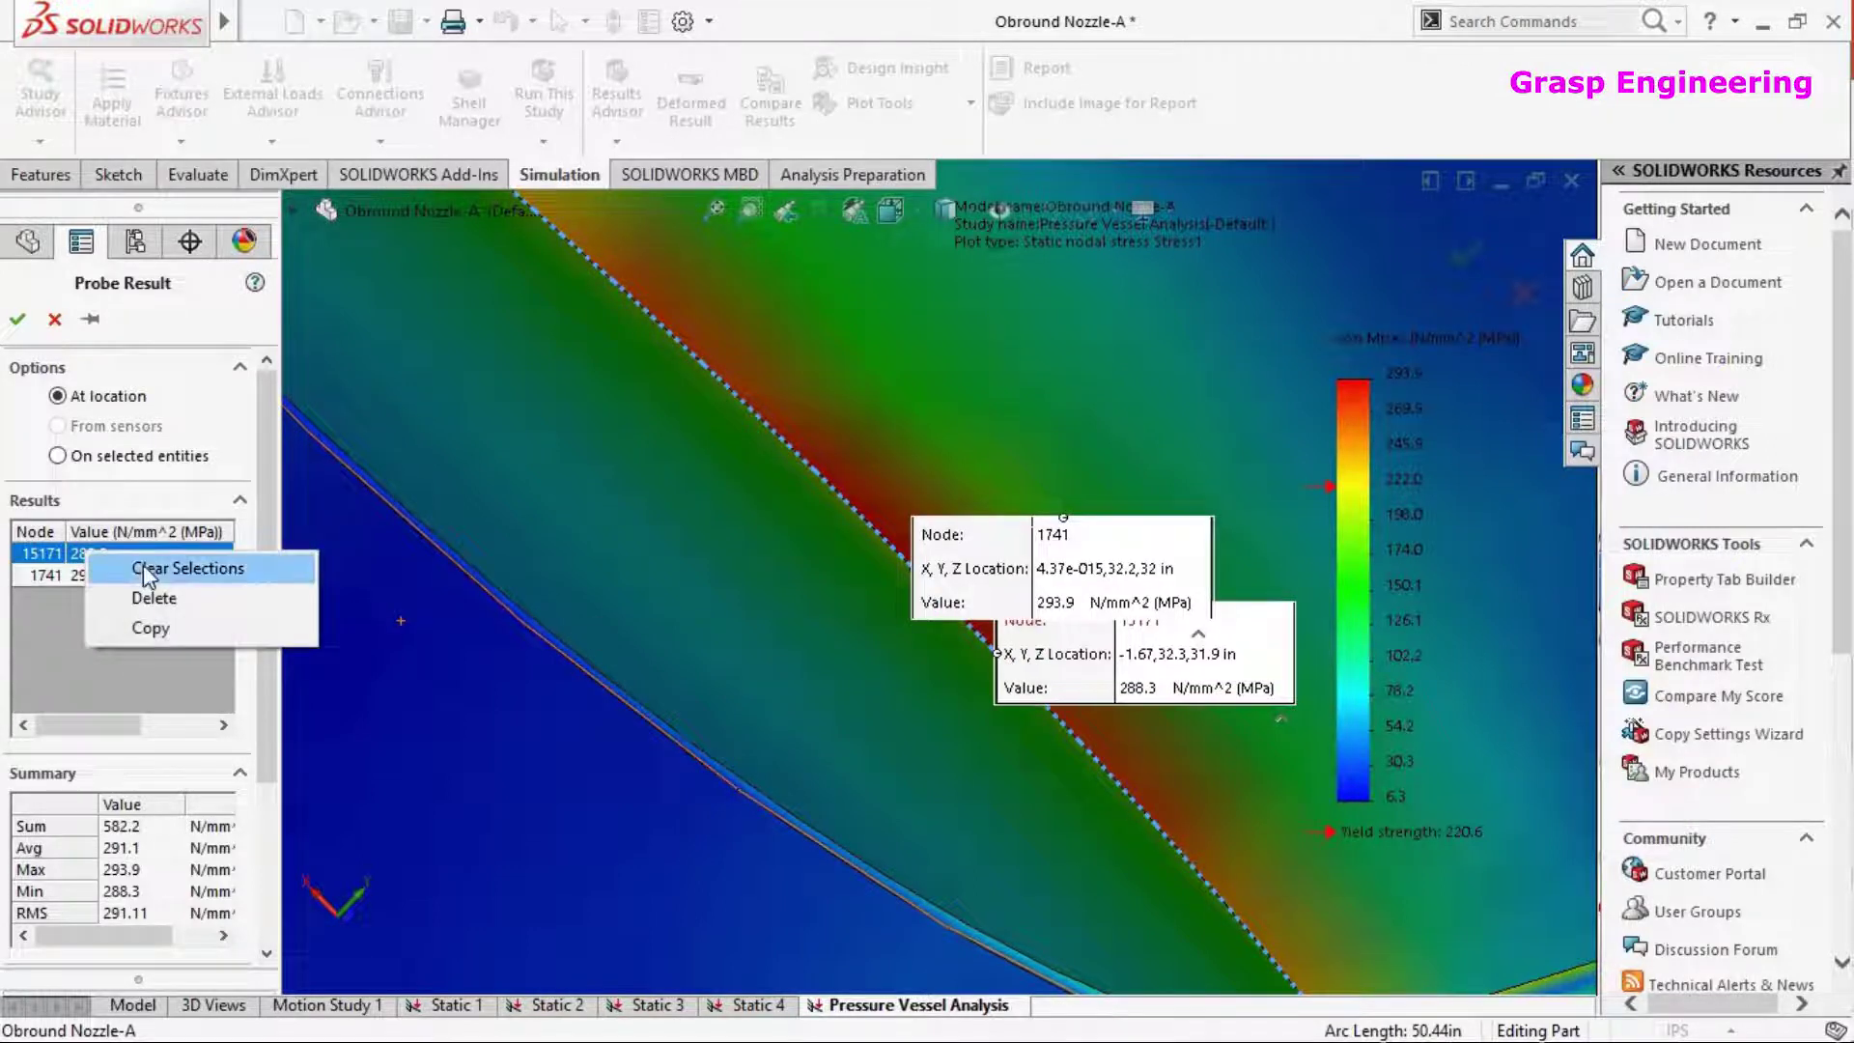
click(143, 564)
click(880, 543)
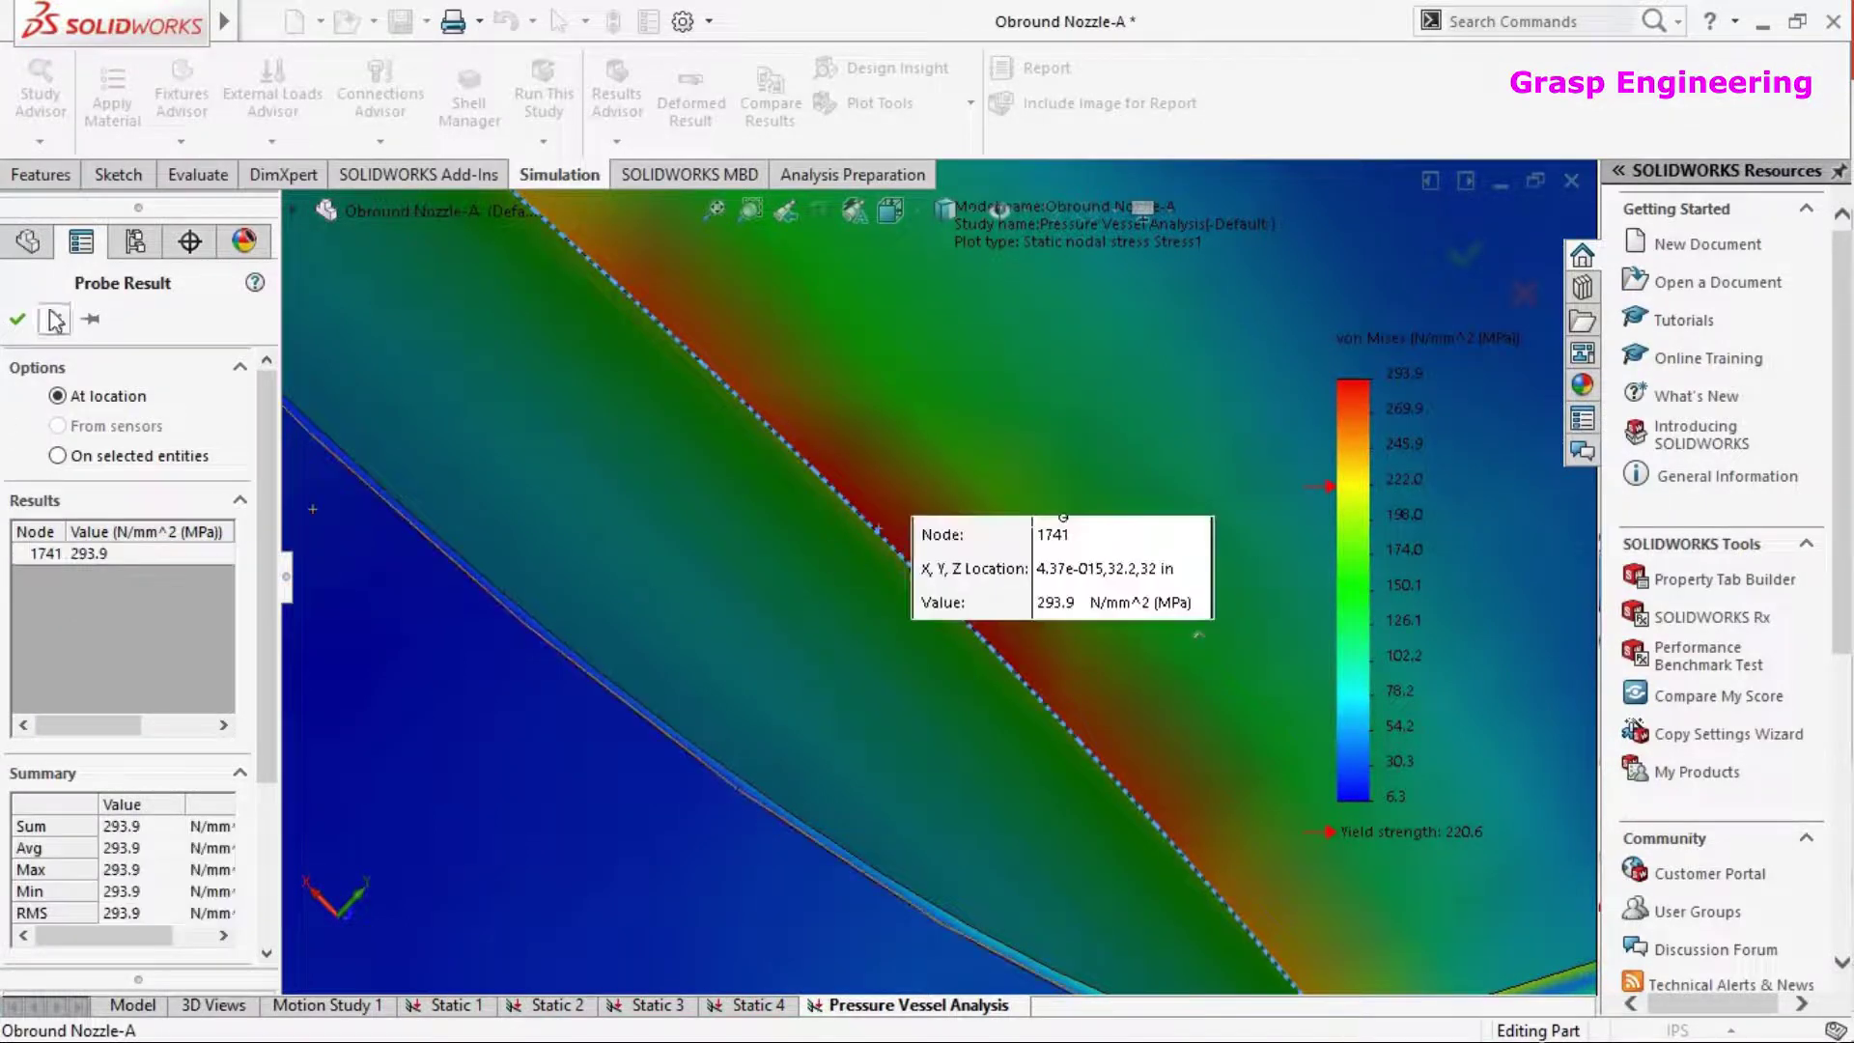
click(20, 319)
Examine the stress distribution over the nozzle and head against the von Mises colour legend
scroll(956, 672, up, 5)
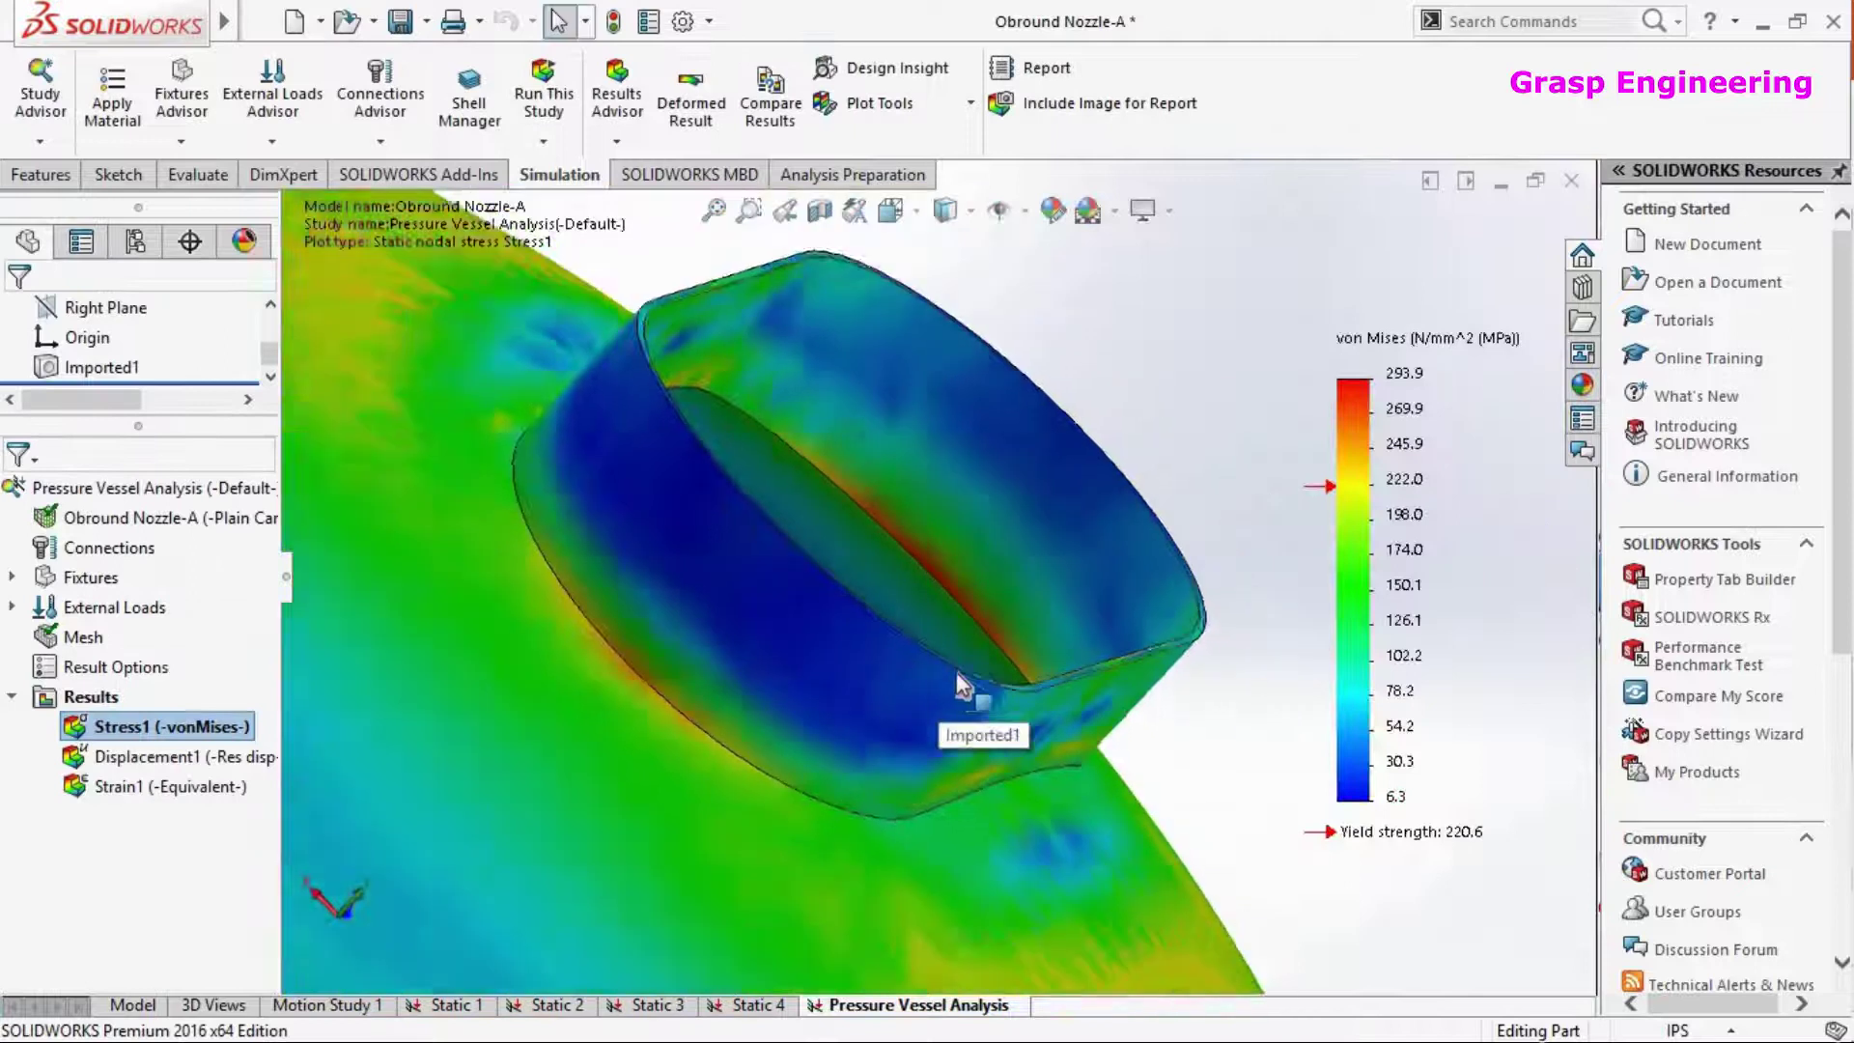
middle_drag(746, 639, 892, 658)
scroll(898, 663, down, 2)
middle_drag(1014, 697, 1011, 664)
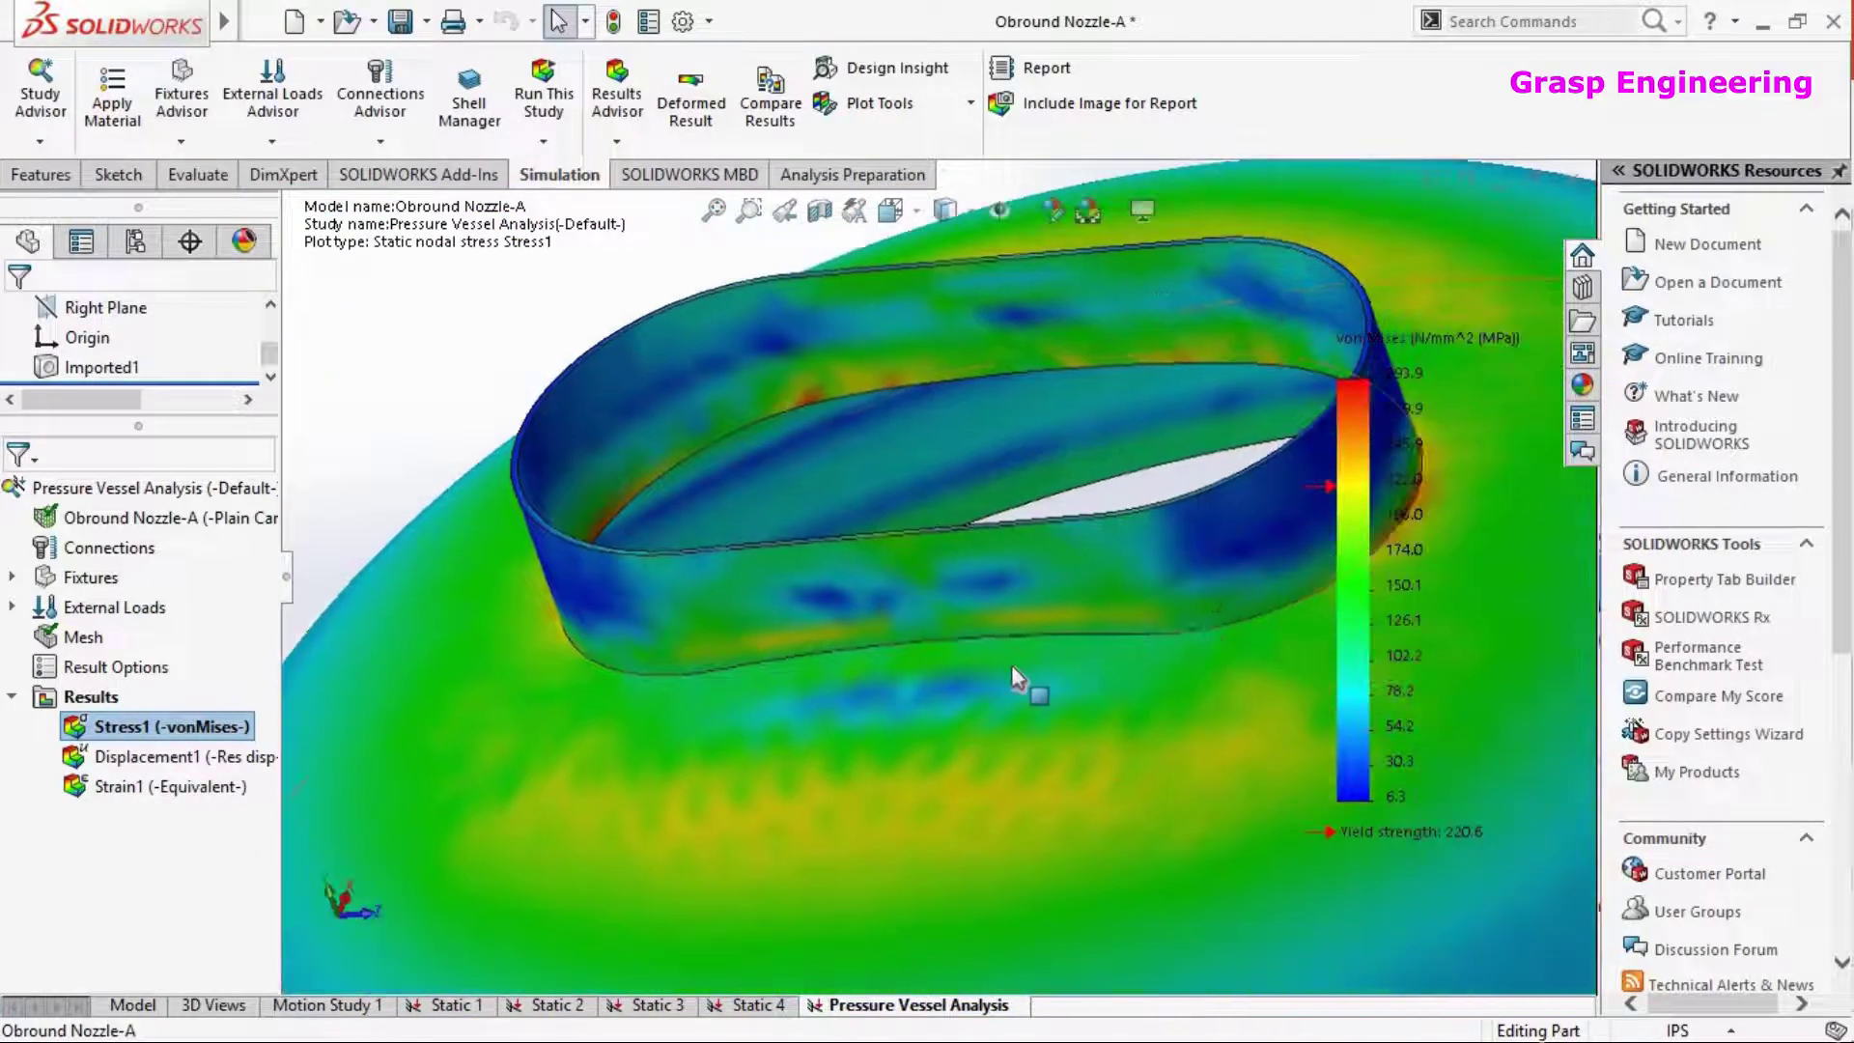
scroll(1012, 663, up, 2)
scroll(1012, 658, up, 3)
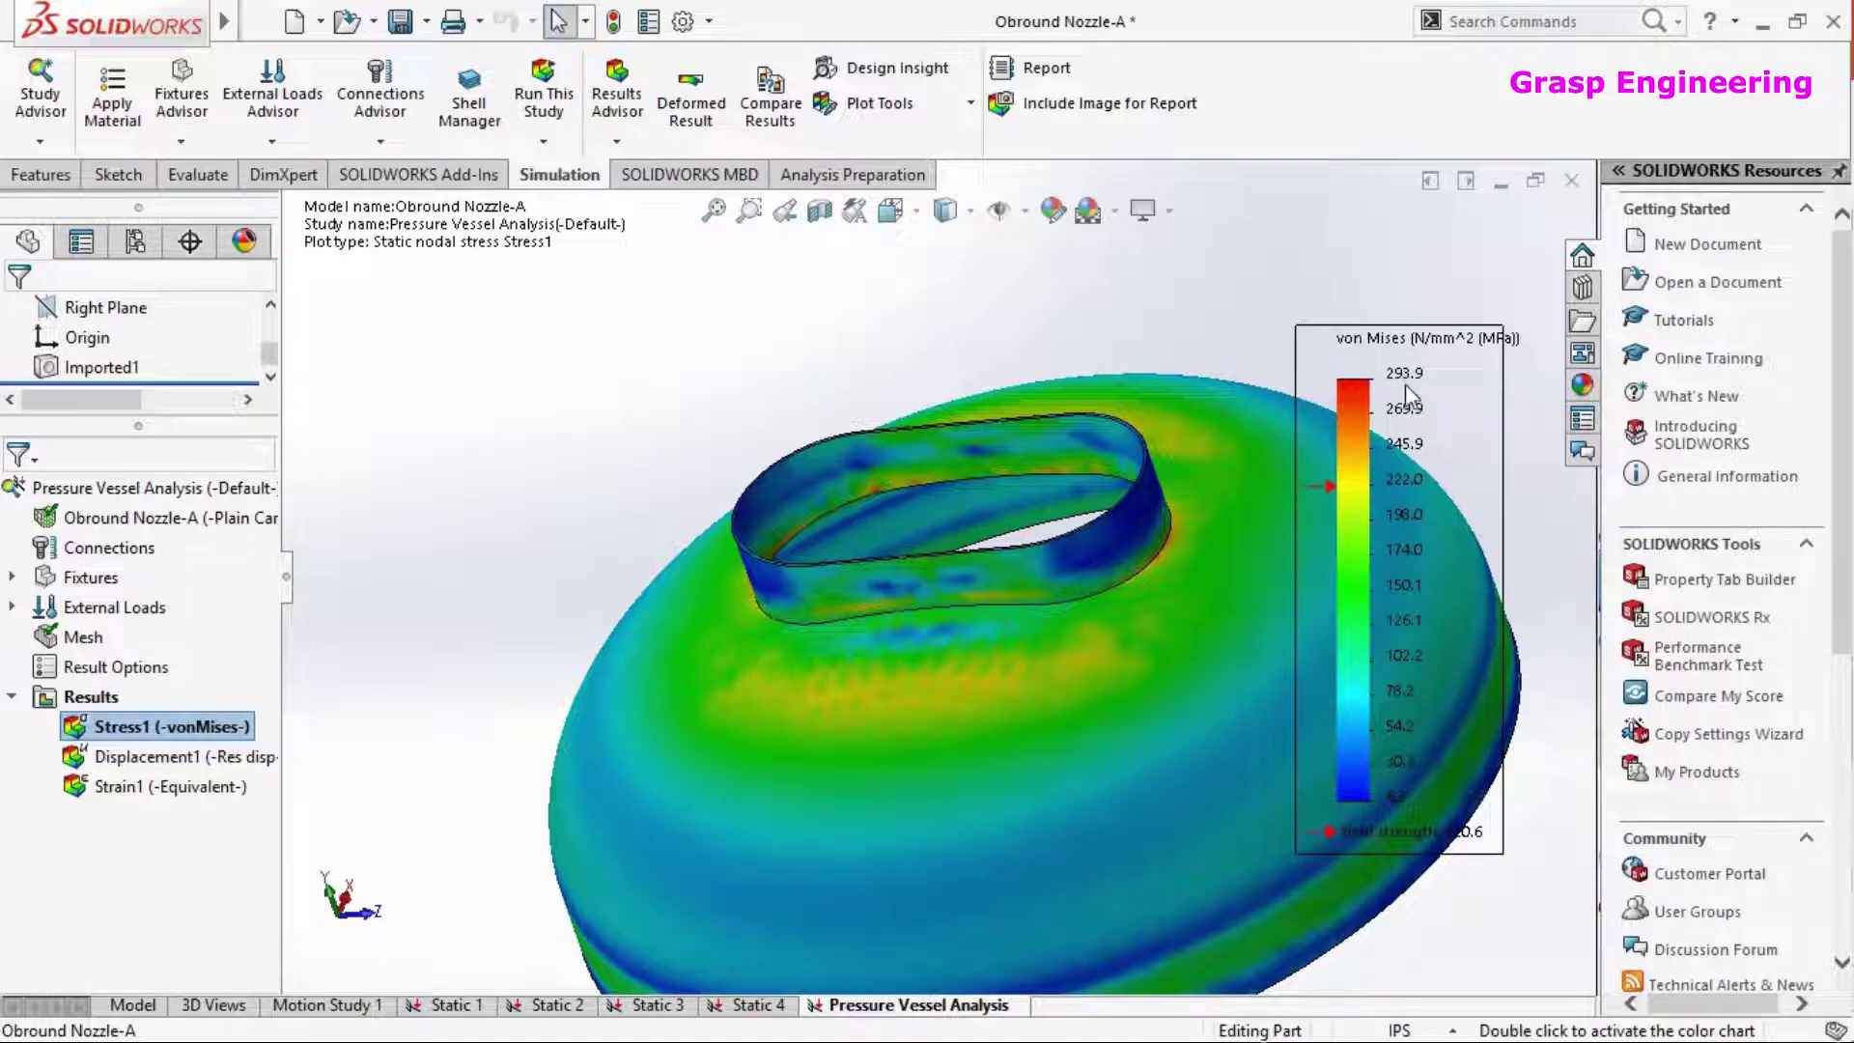
middle_drag(743, 650, 801, 643)
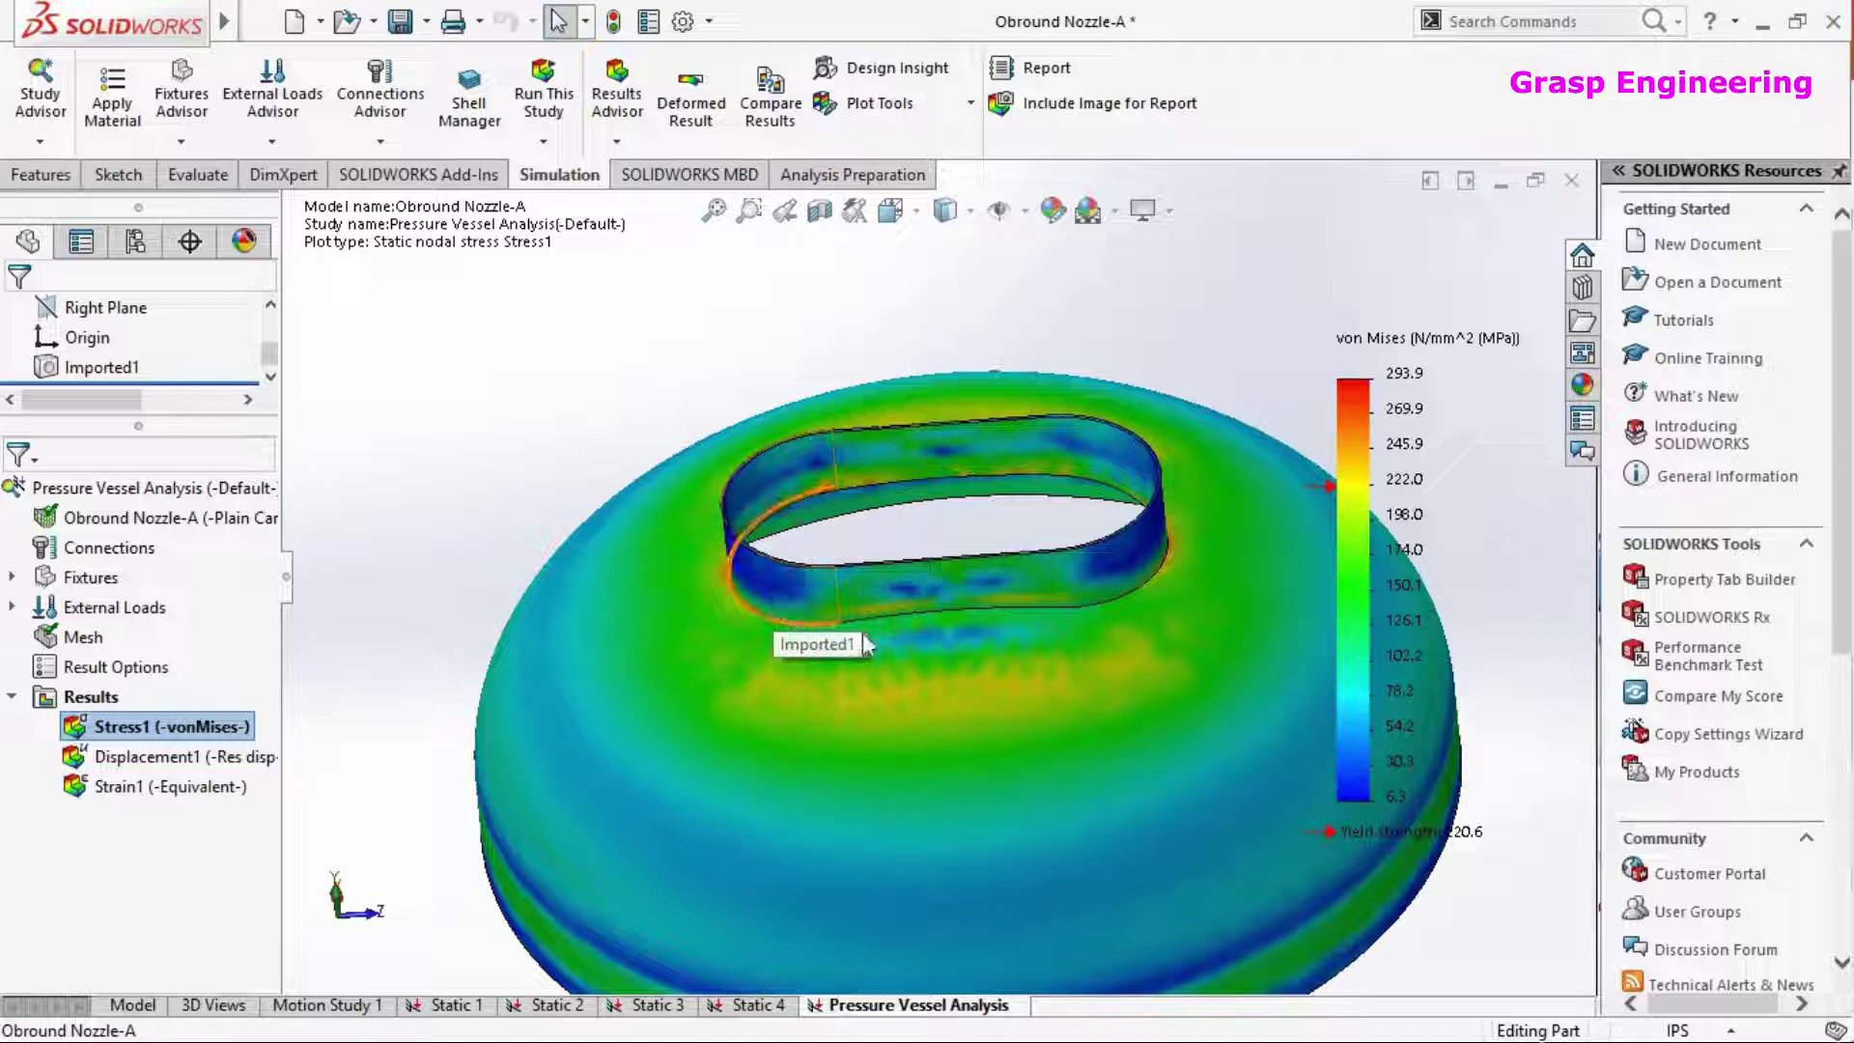
Display the stress plot on the deformed shape and inspect the nozzle's deformation from the side
click(208, 756)
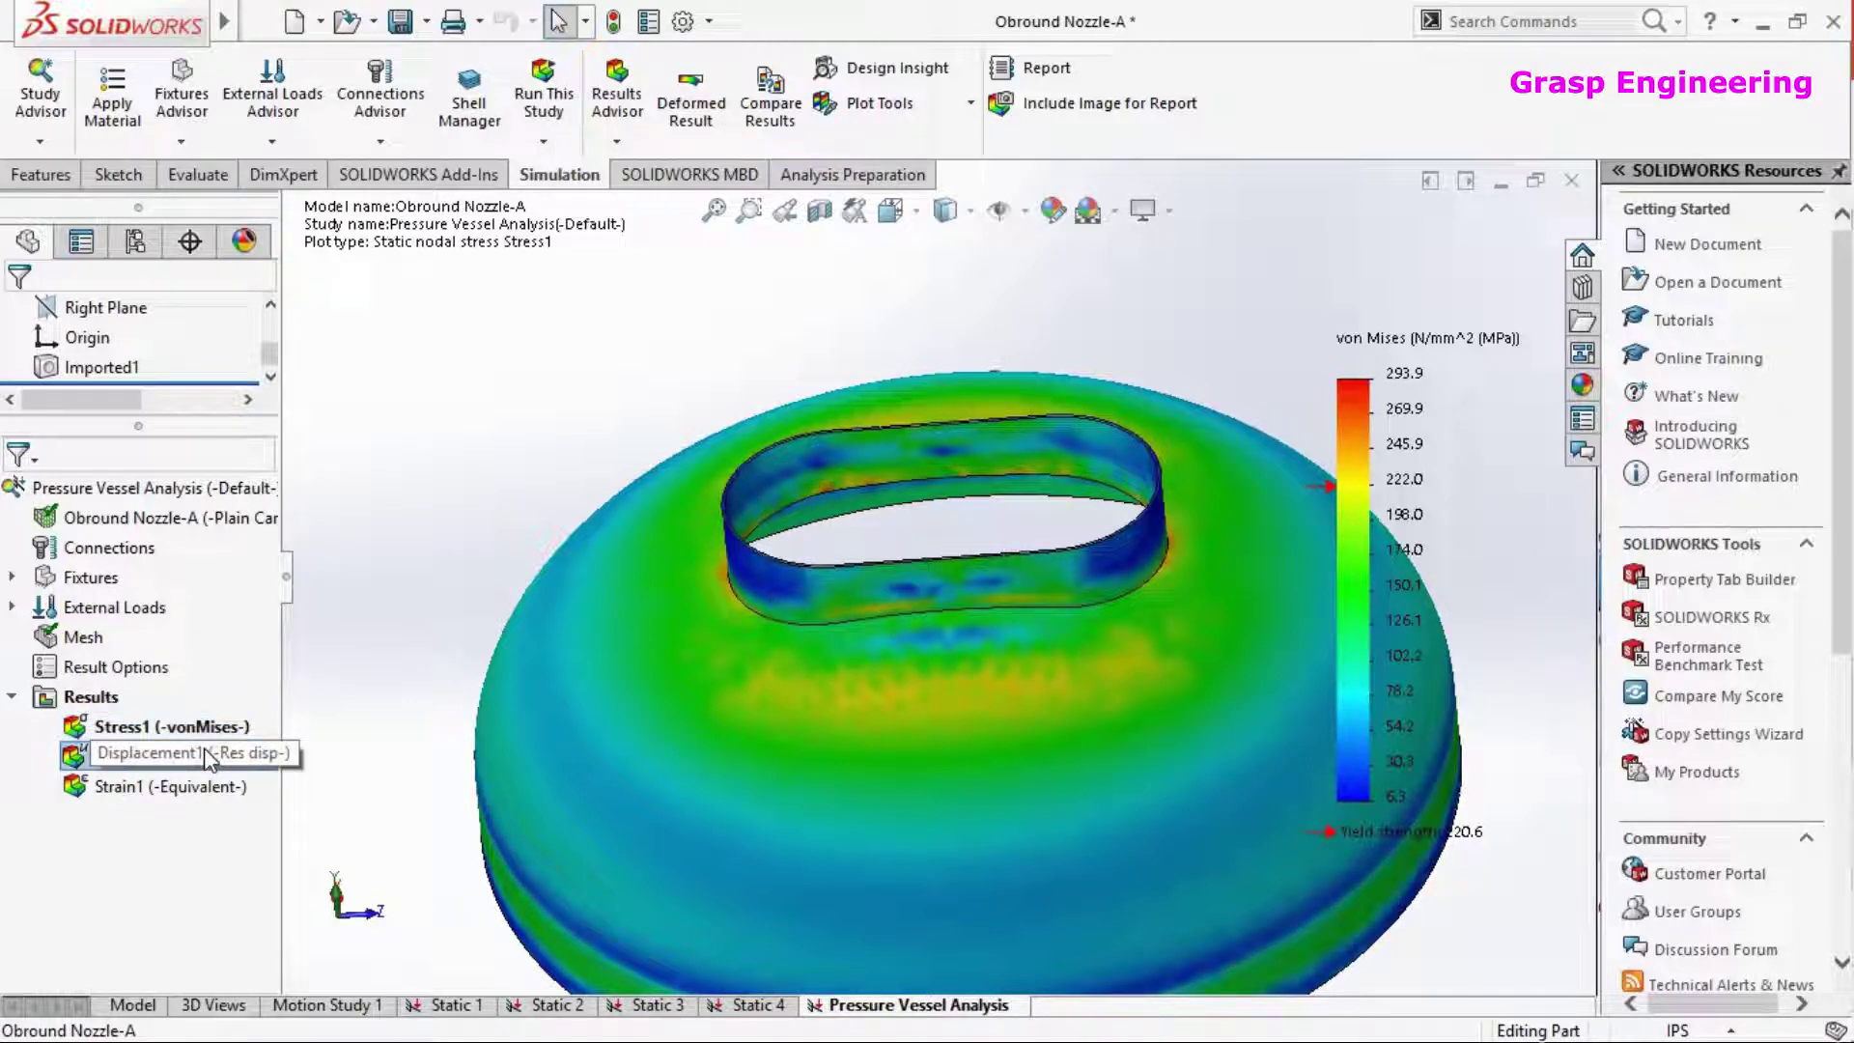
click(690, 104)
middle_drag(894, 491, 946, 430)
Set the von Mises stress plot's deformed shape to a user-defined scale of 50
right_click(149, 727)
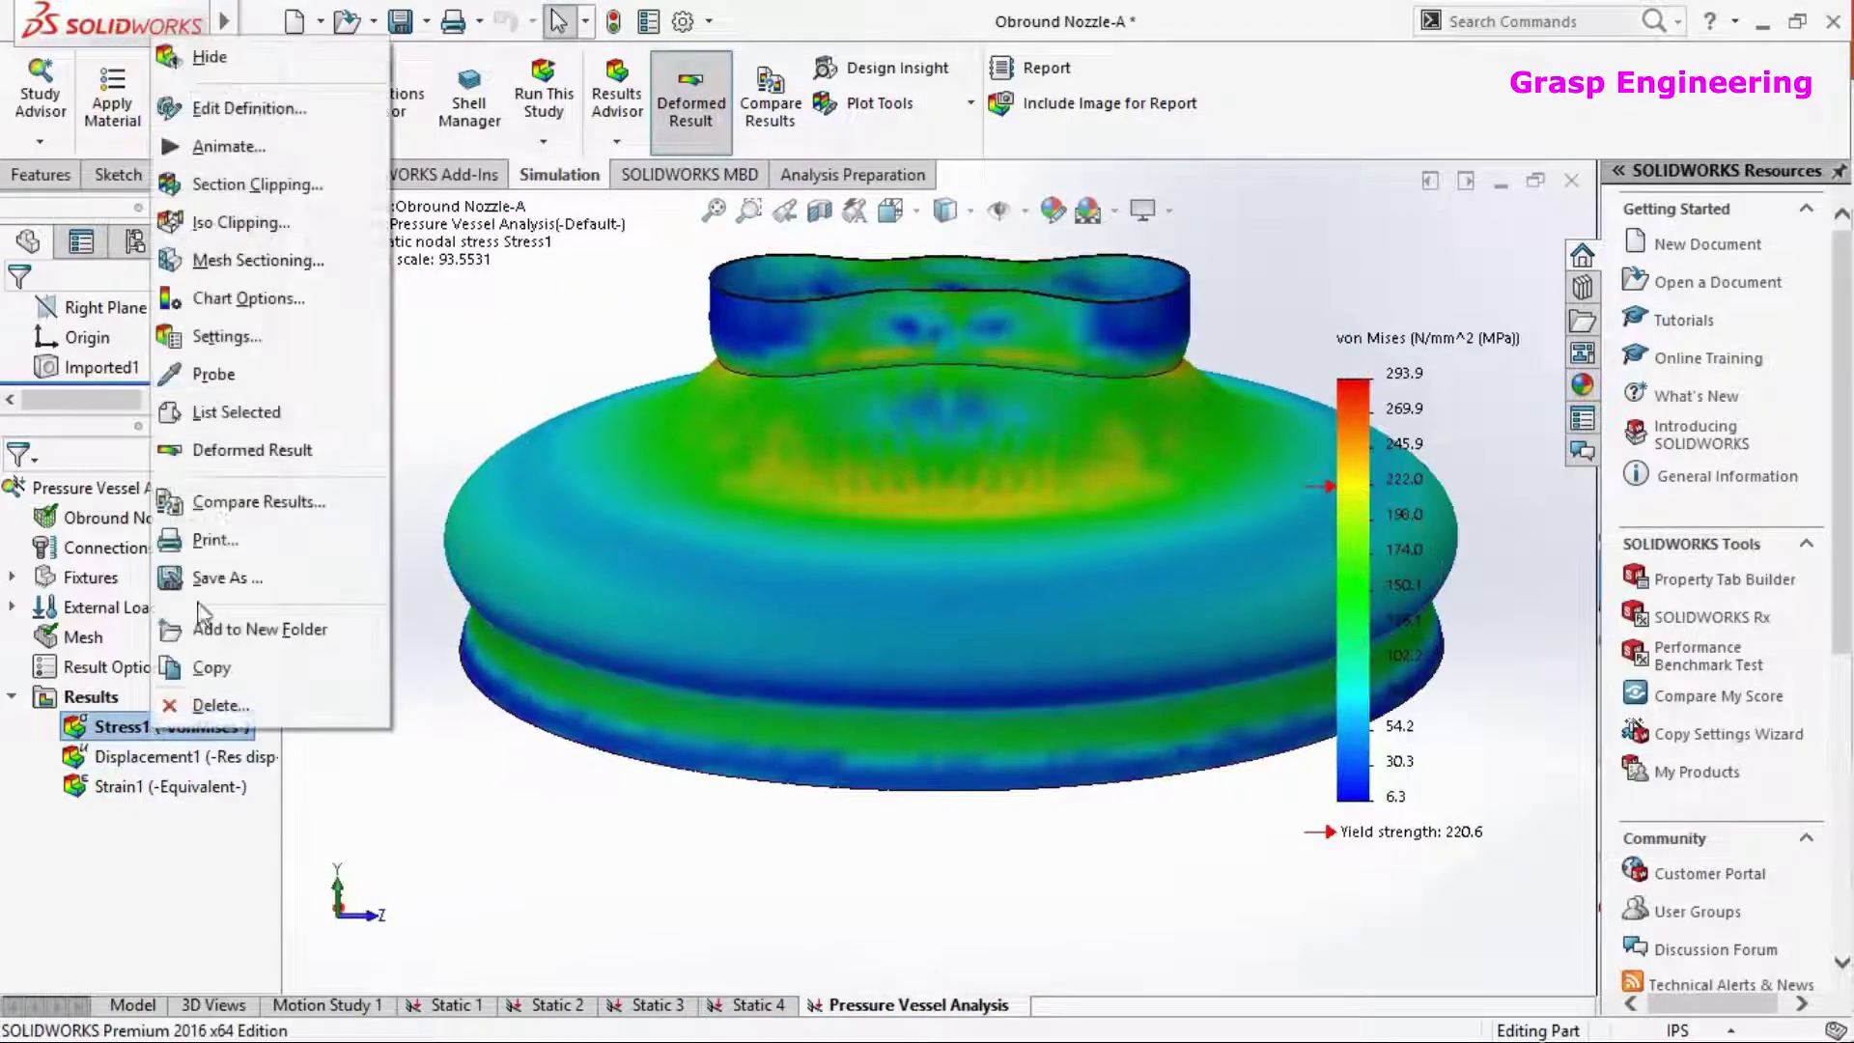
click(244, 110)
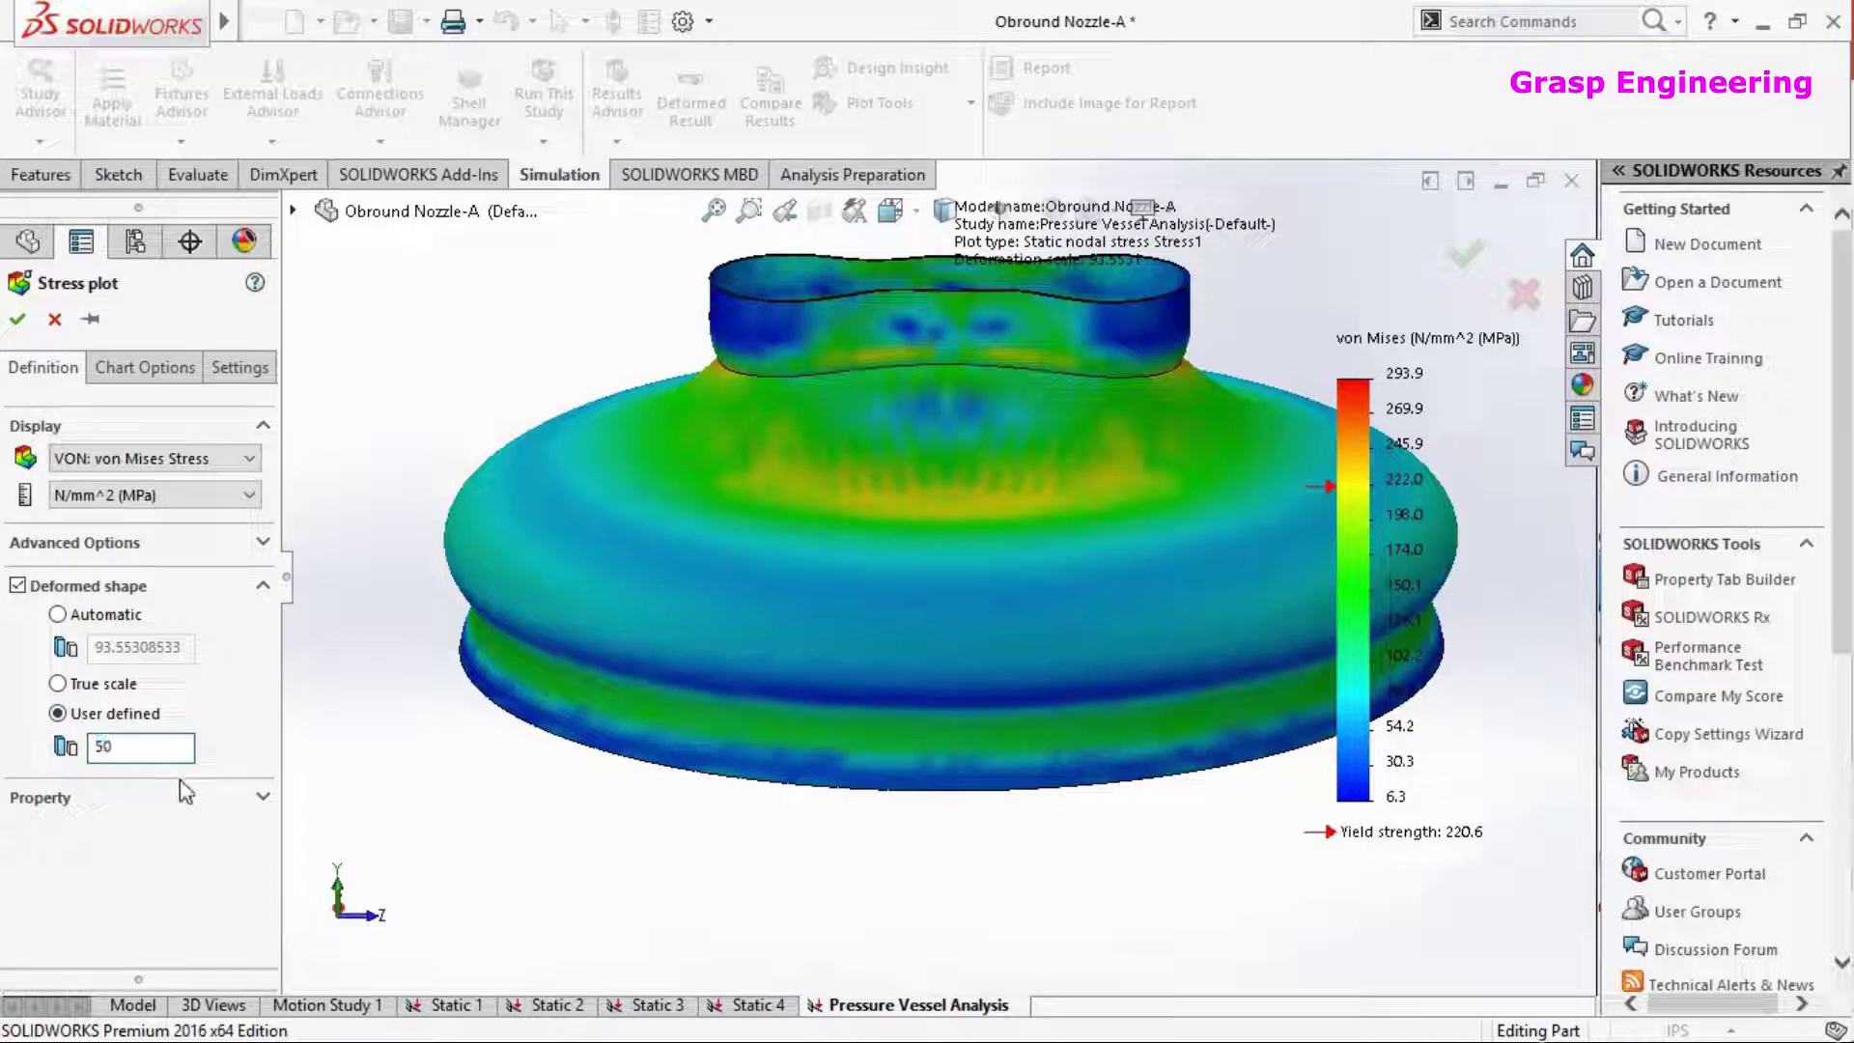
click(18, 325)
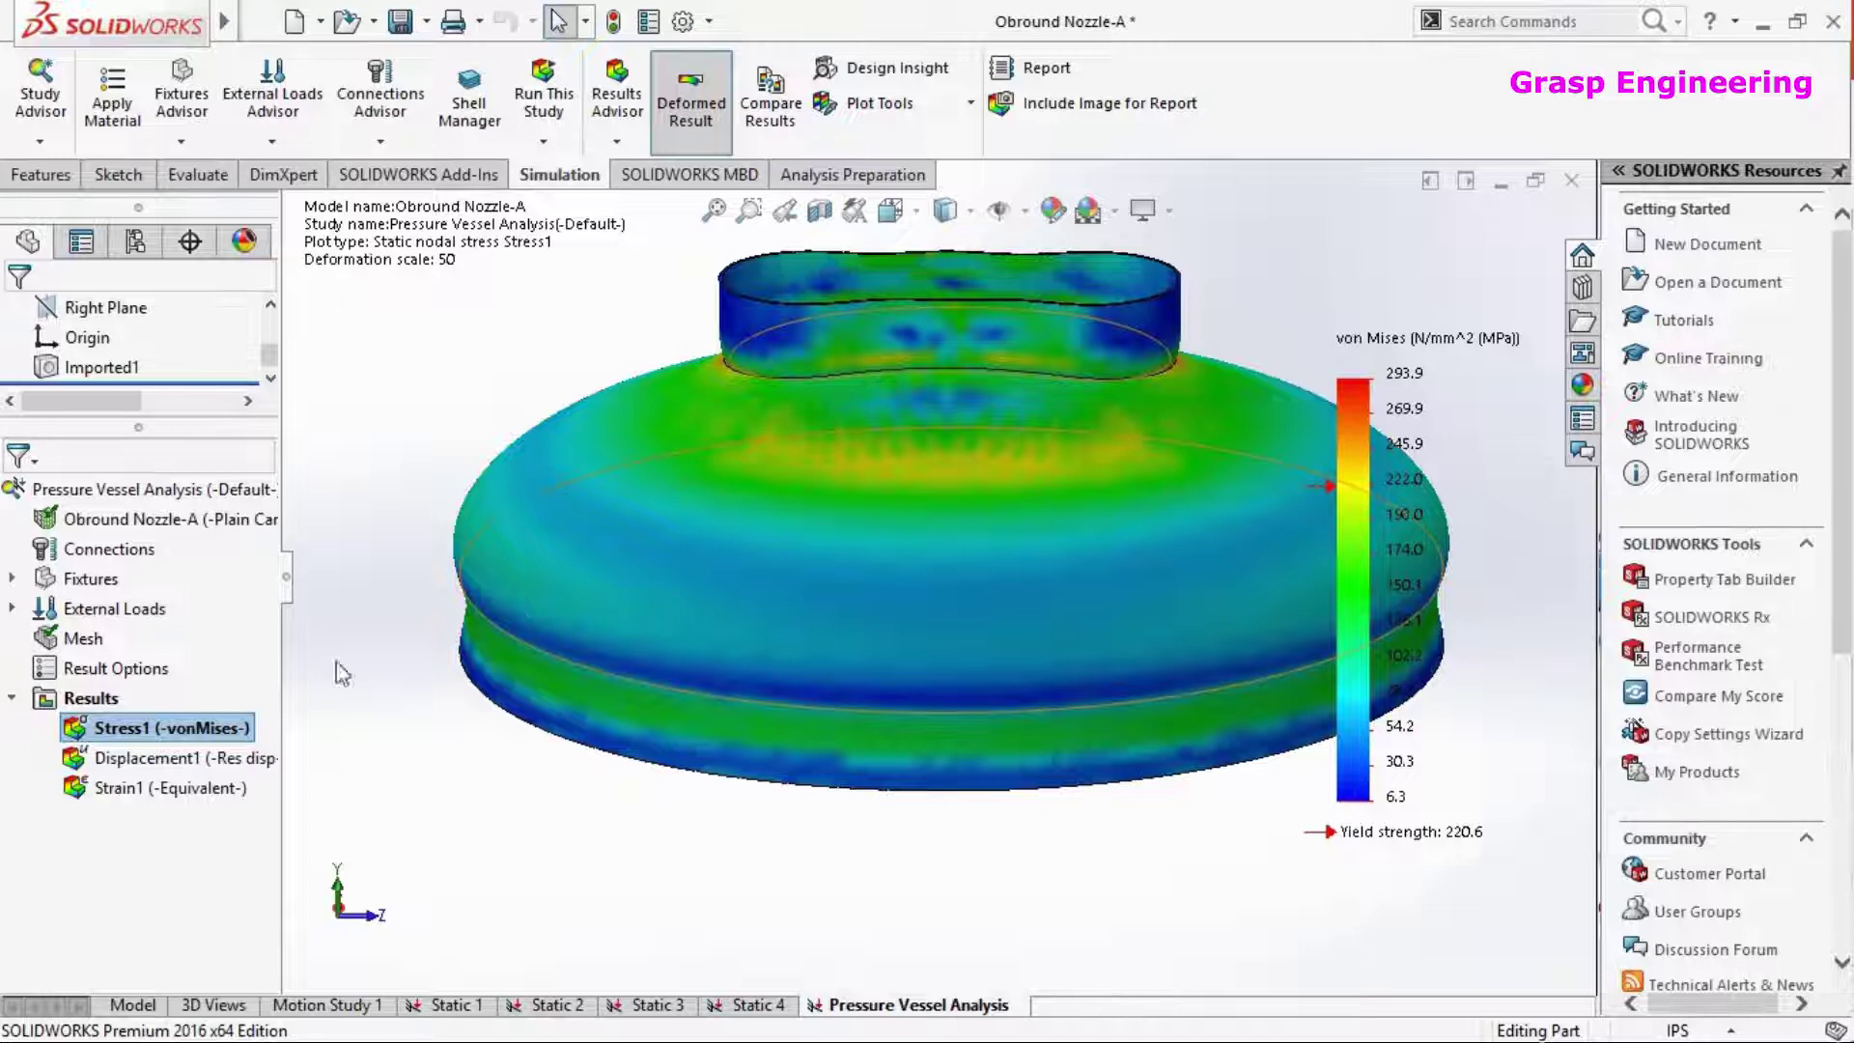
Animate the von Mises stress plot and set the animation speed to 33
right_click(216, 727)
click(260, 139)
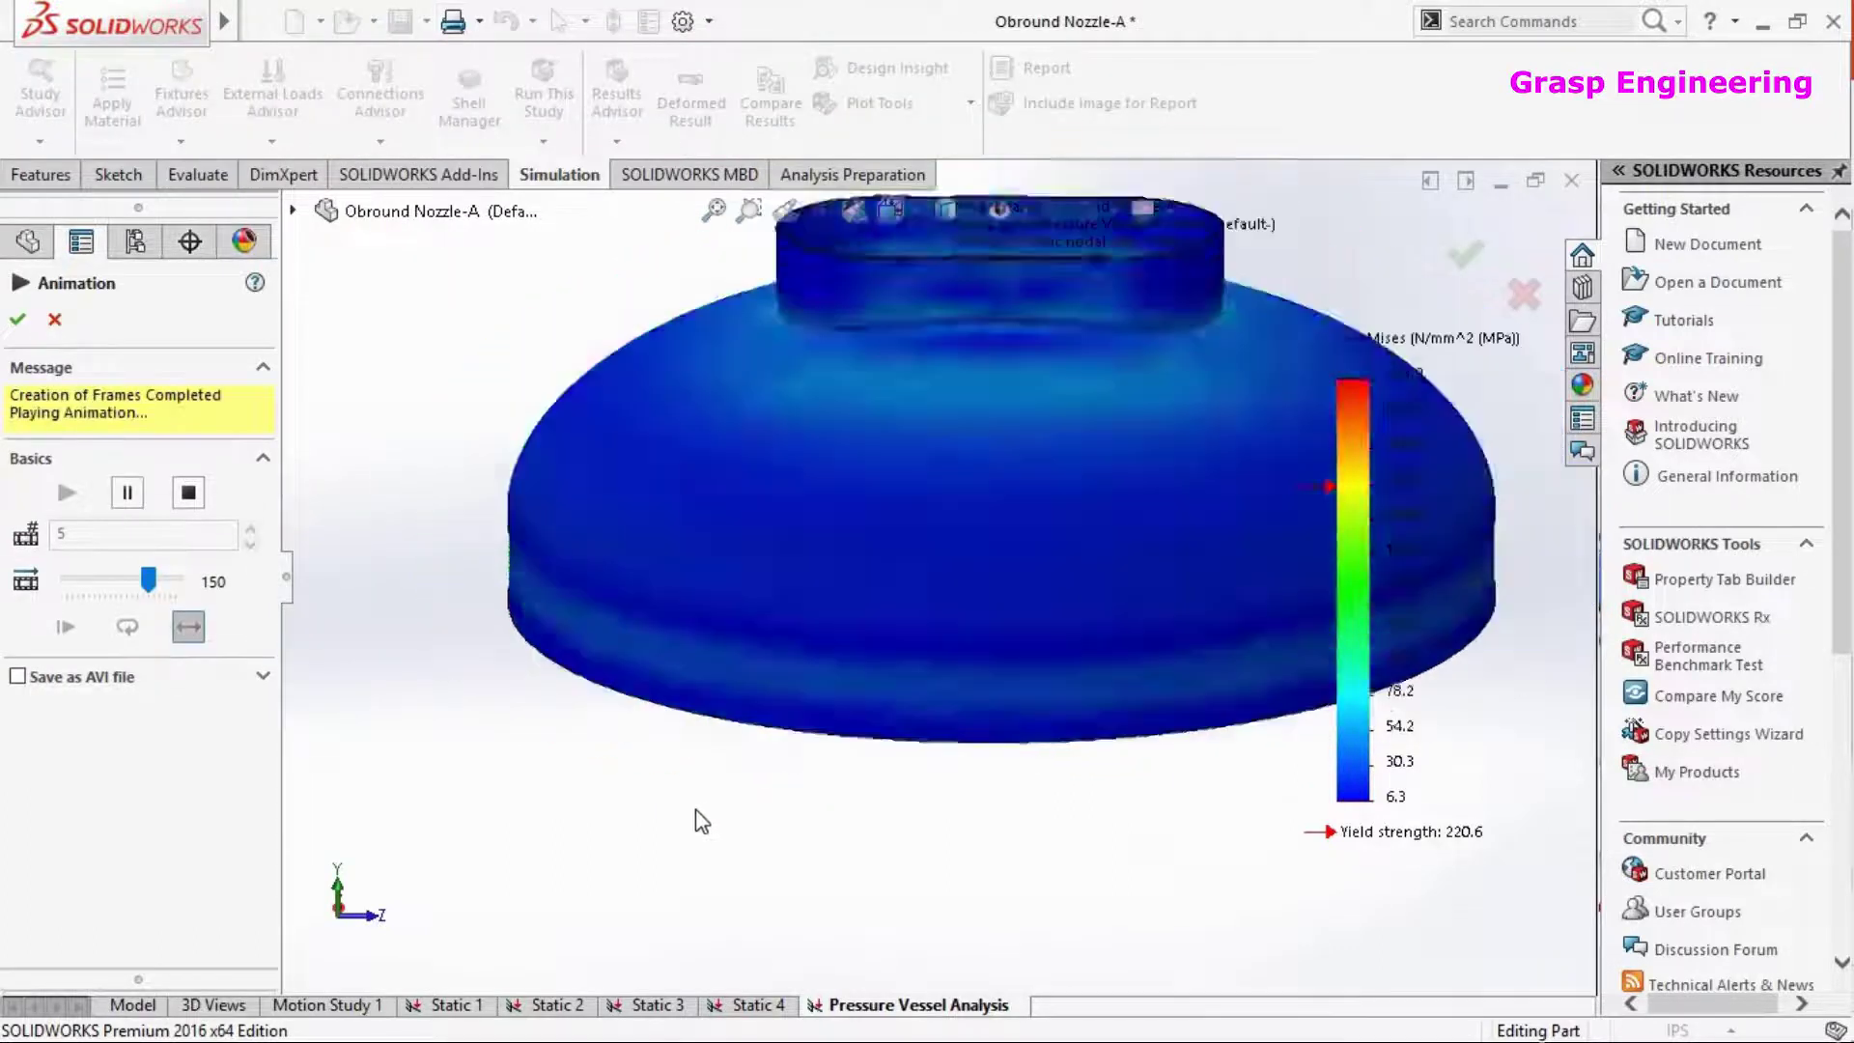
scroll(695, 809, up, 4)
drag(146, 581, 83, 573)
Examine the animated deformation of the head and nozzle from the outside and the inside, and close the animation
middle_drag(791, 572, 626, 498)
middle_drag(1207, 638, 983, 386)
mouse_move(985, 572)
middle_down()
mouse_move(1002, 579)
mouse_move(1010, 554)
middle_up()
middle_drag(836, 680, 971, 345)
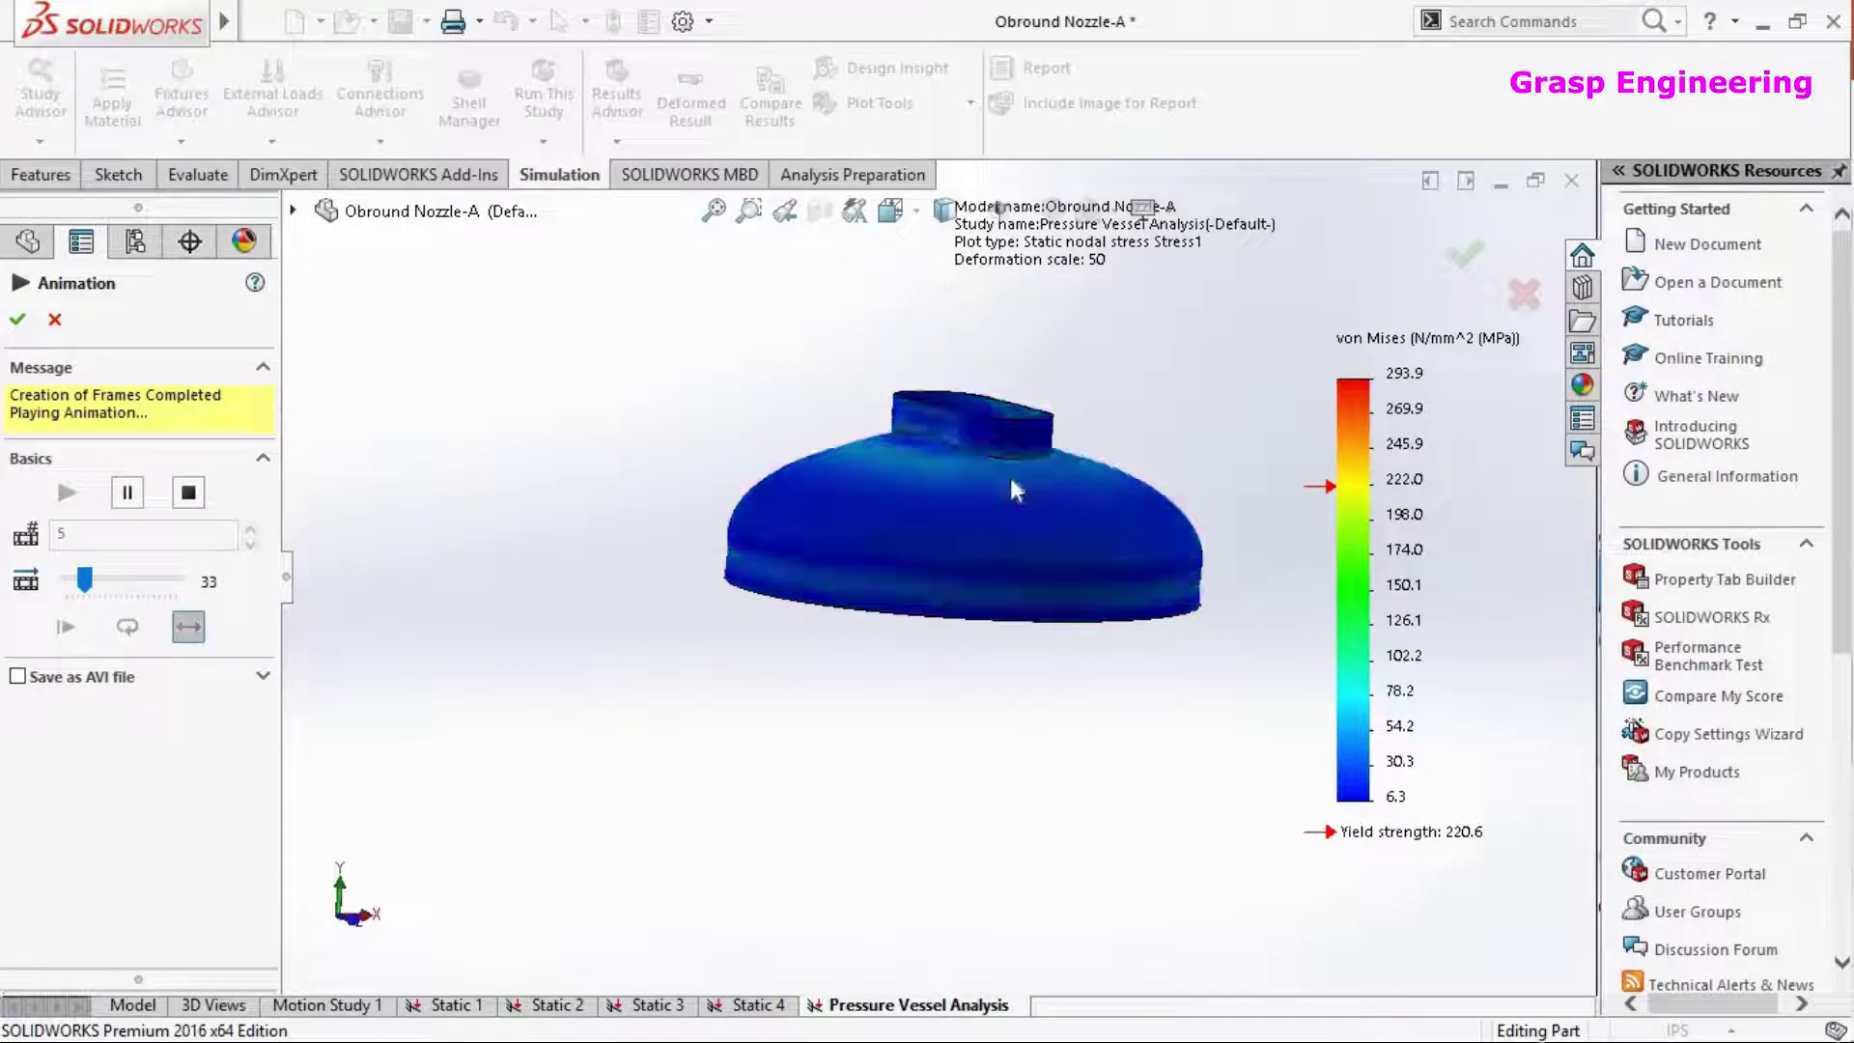
middle_drag(866, 409, 783, 210)
scroll(1006, 500, up, 4)
scroll(1004, 501, down, 4)
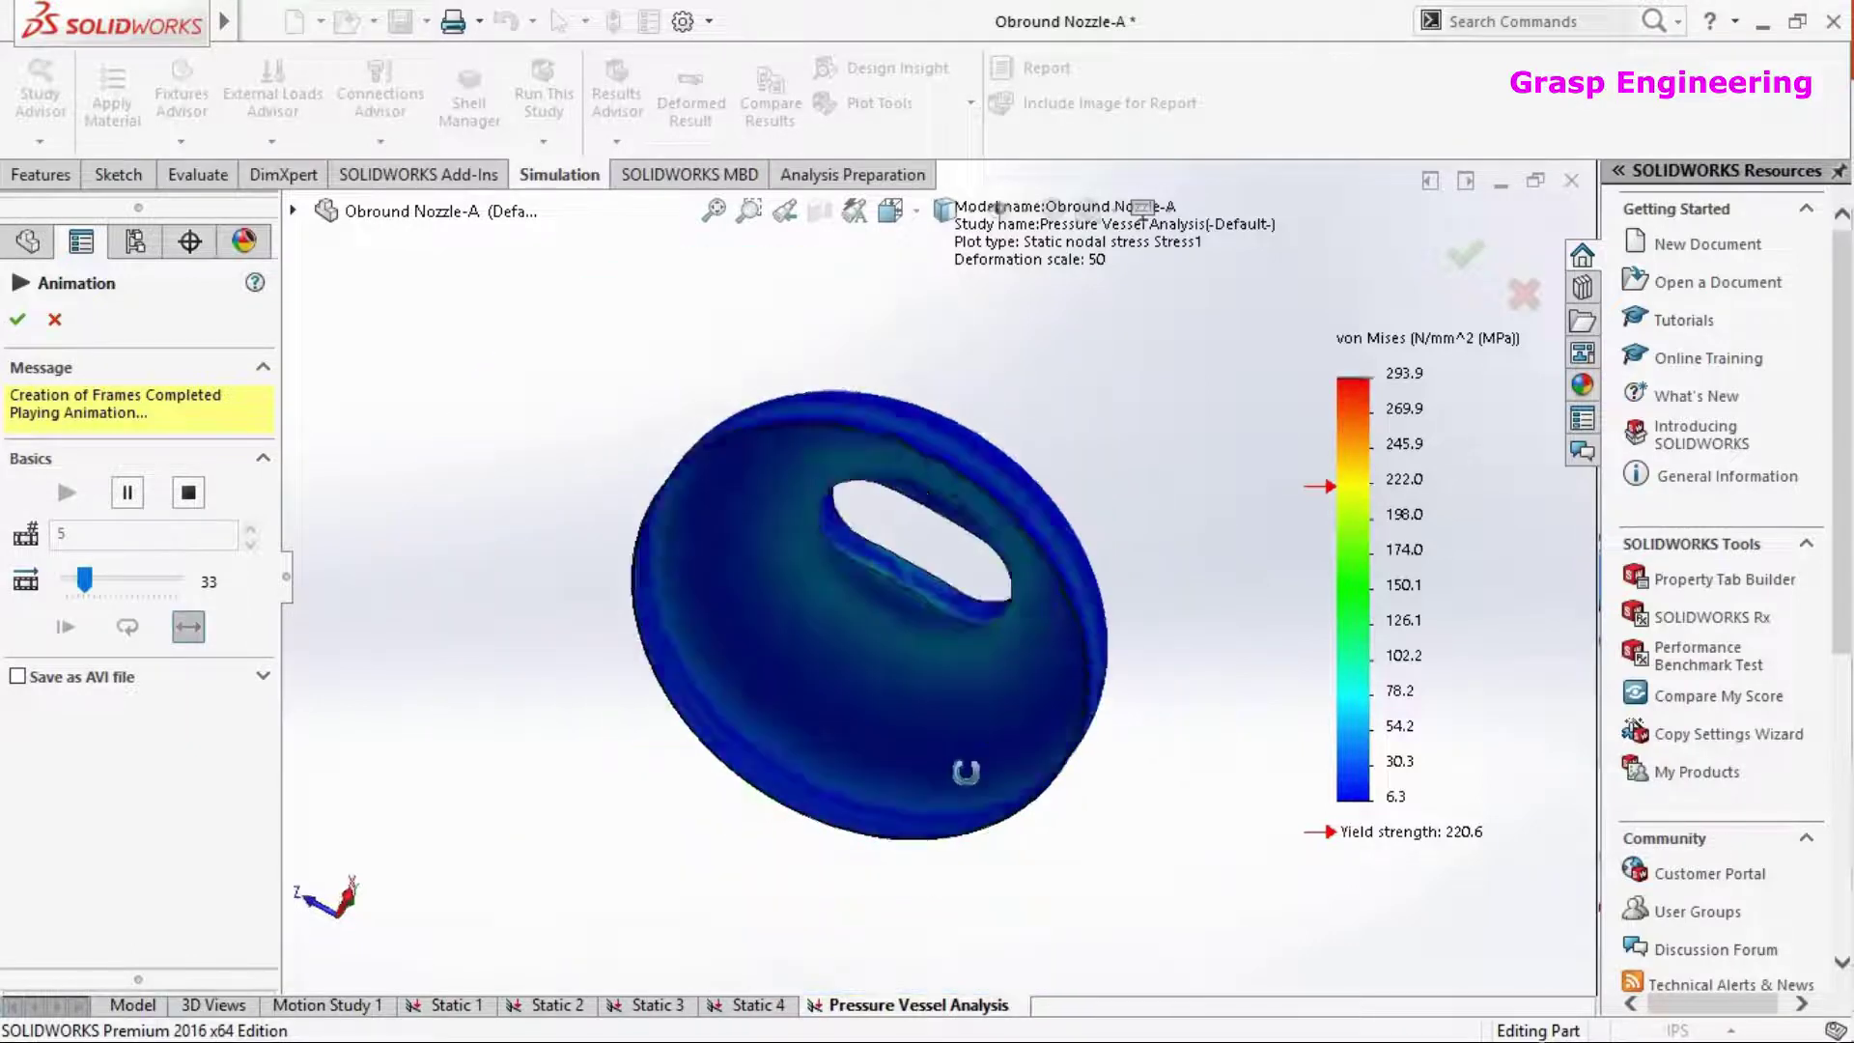
middle_drag(966, 772, 607, 758)
click(58, 322)
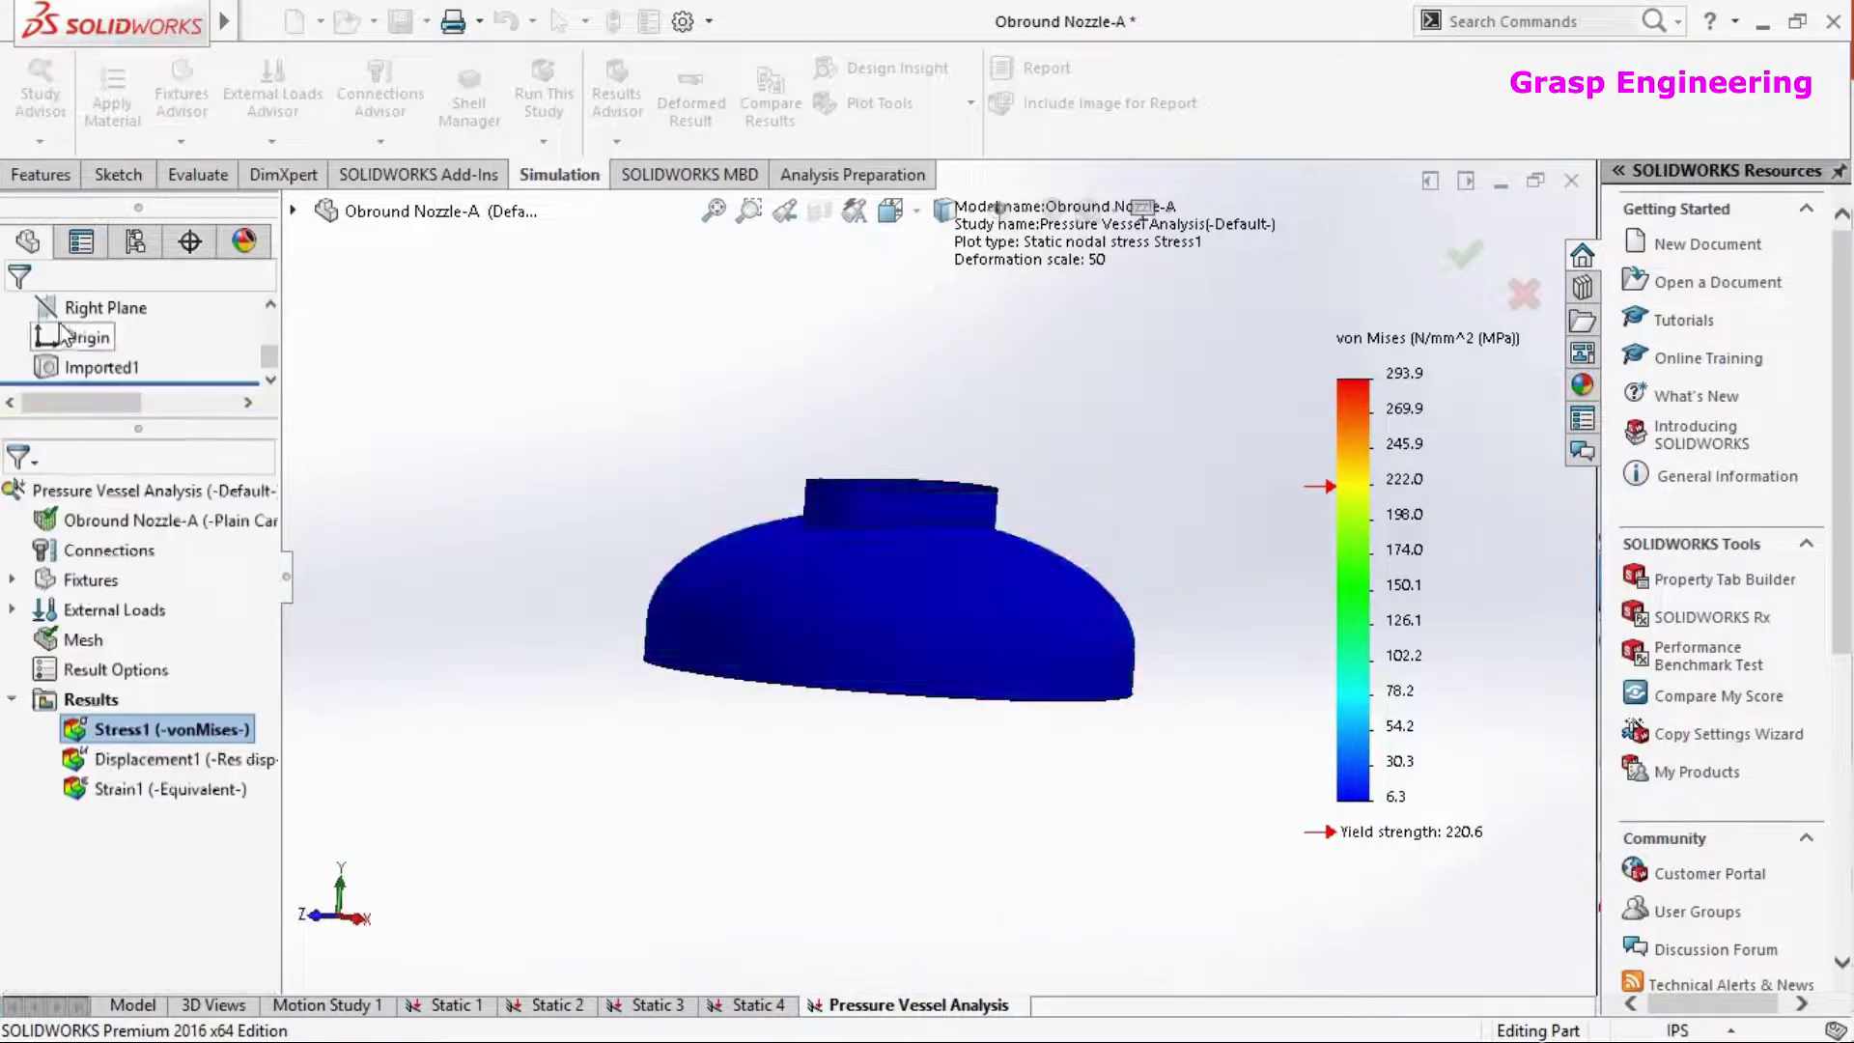
Show the resultant displacement plot and view the deformed head from the side
middle_drag(1184, 691, 1060, 801)
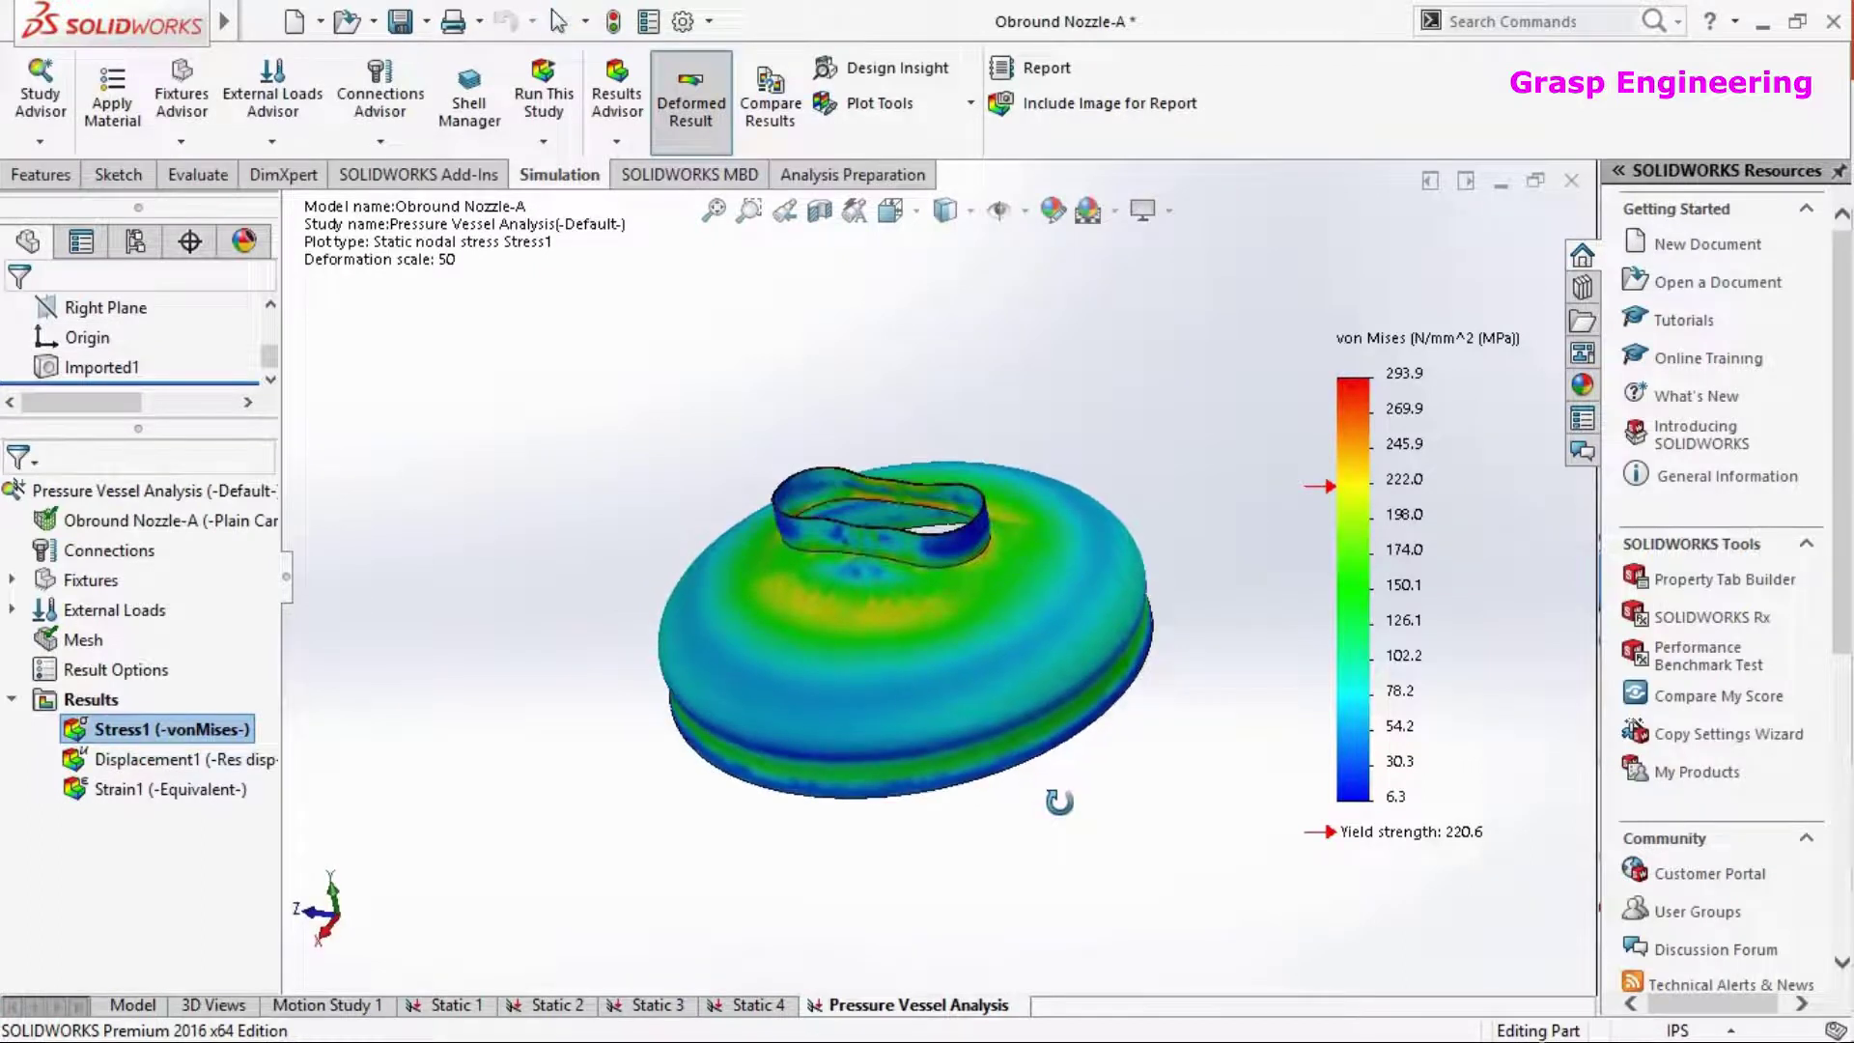
right_click(166, 765)
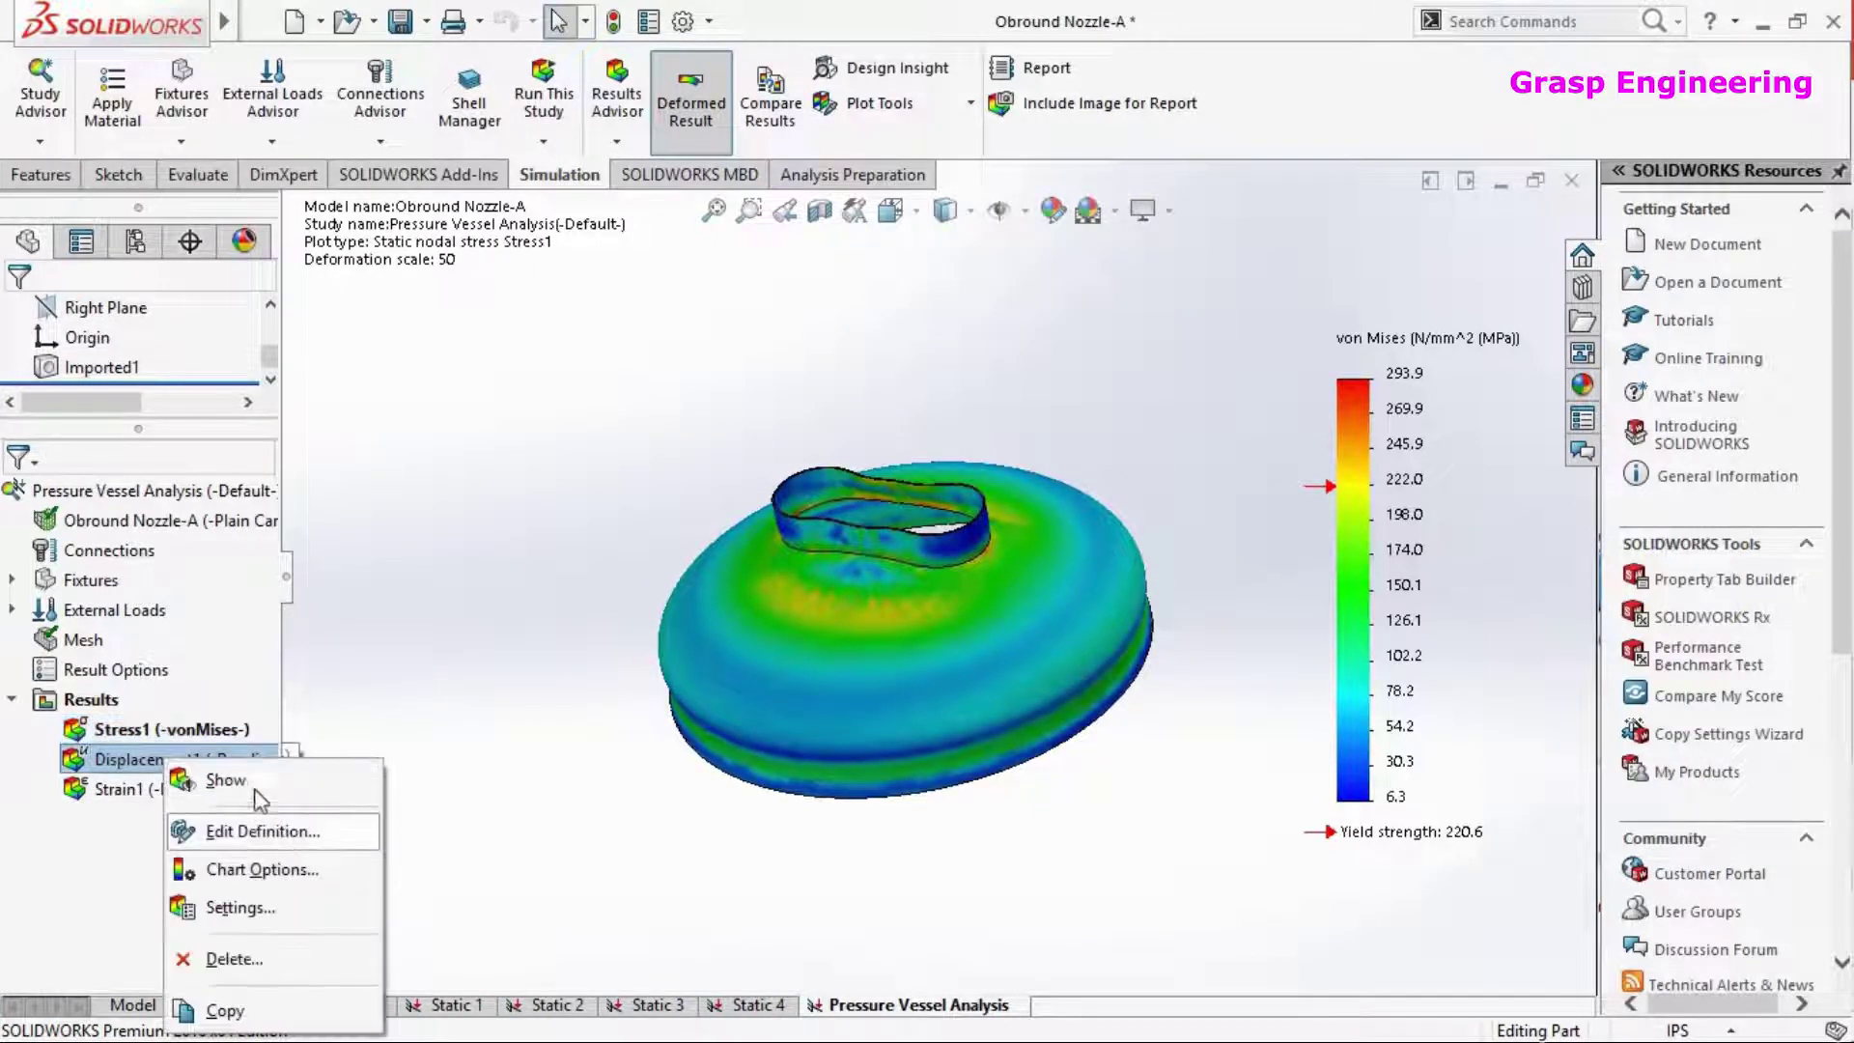
click(253, 785)
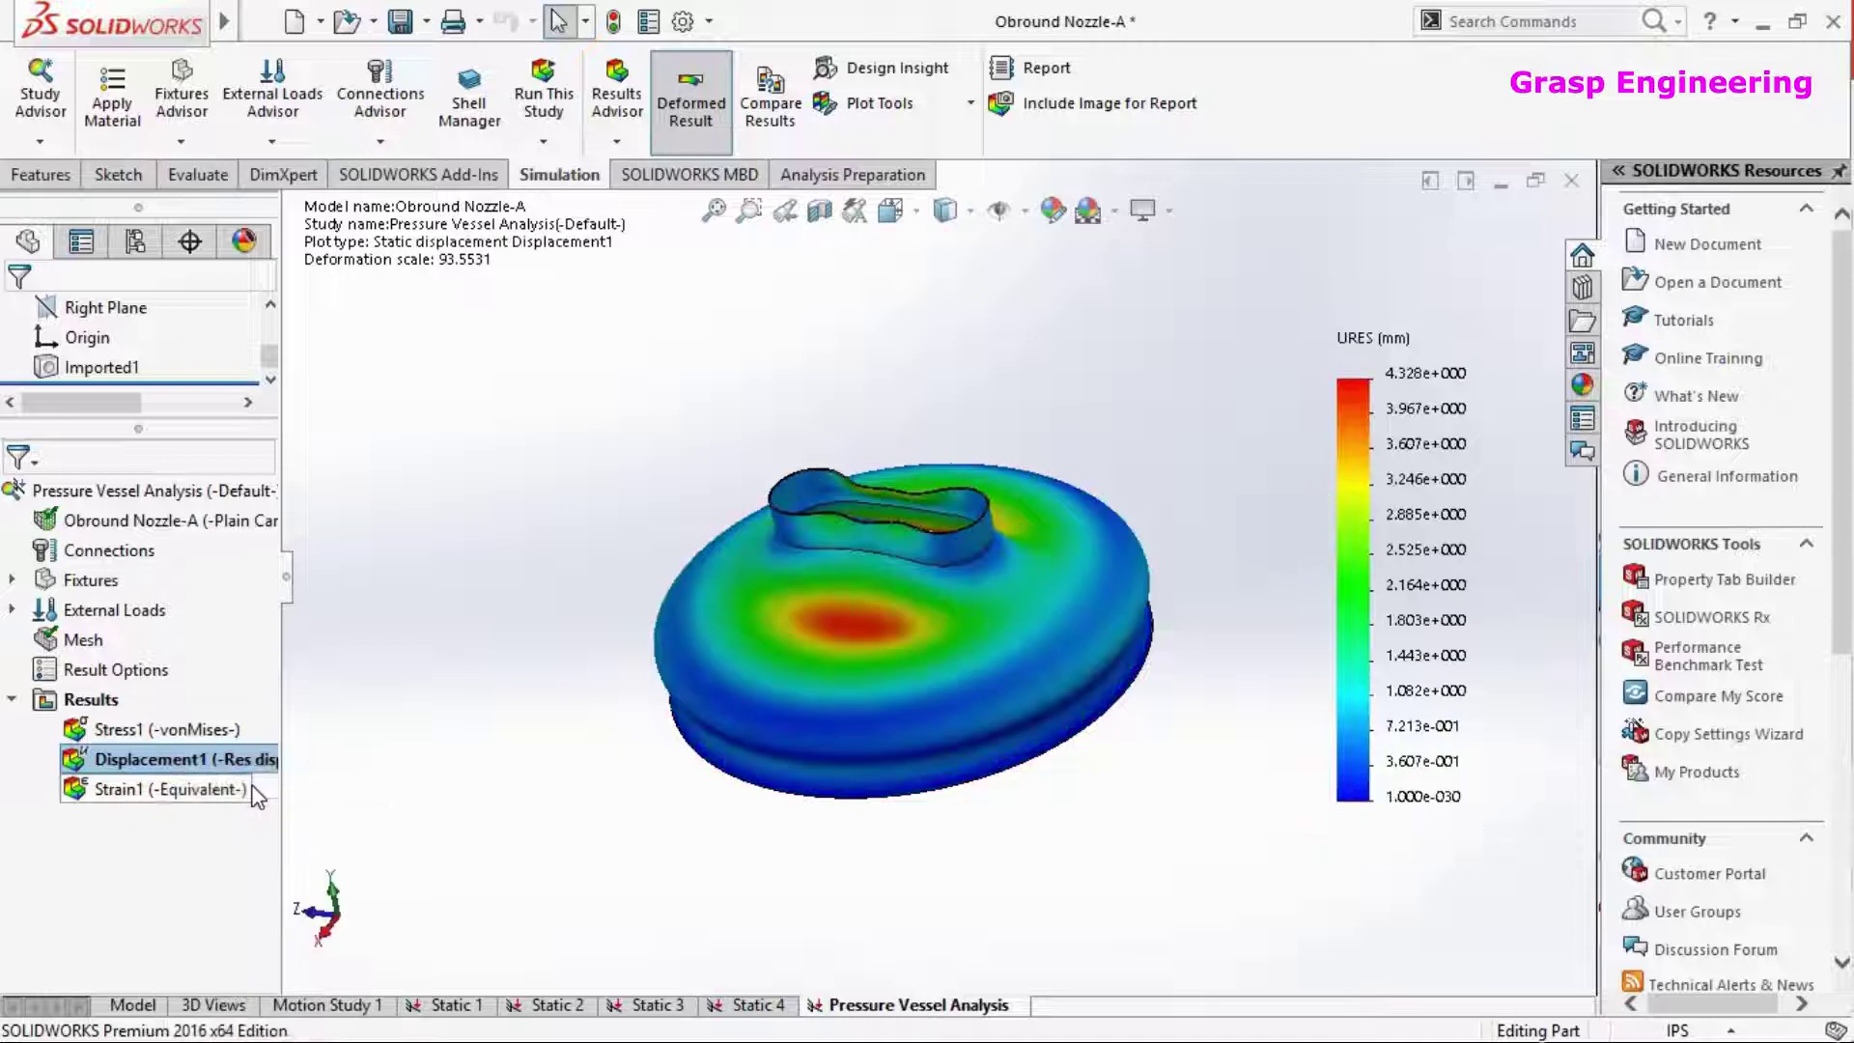
middle_drag(1123, 551, 1126, 391)
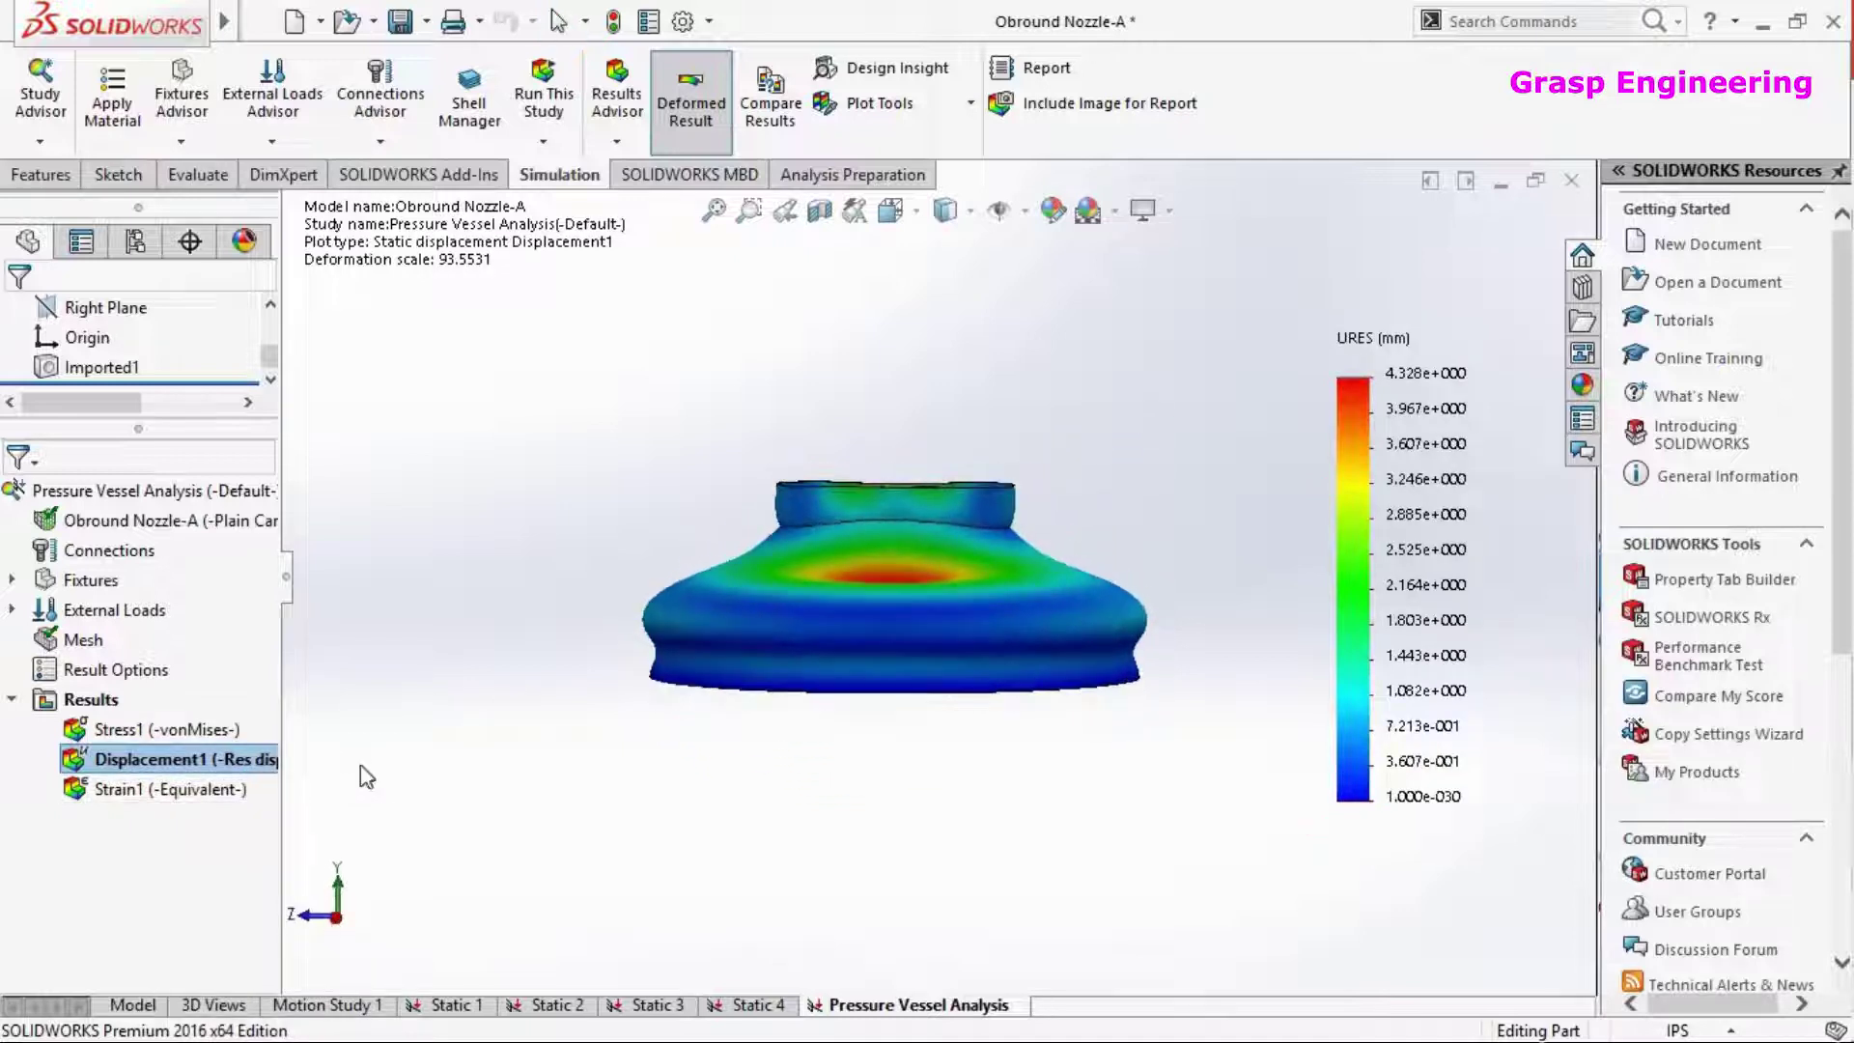
Animate the displacement plot, watch the head and nozzle deform from an angled view, and close the animation
right_click(189, 763)
click(250, 182)
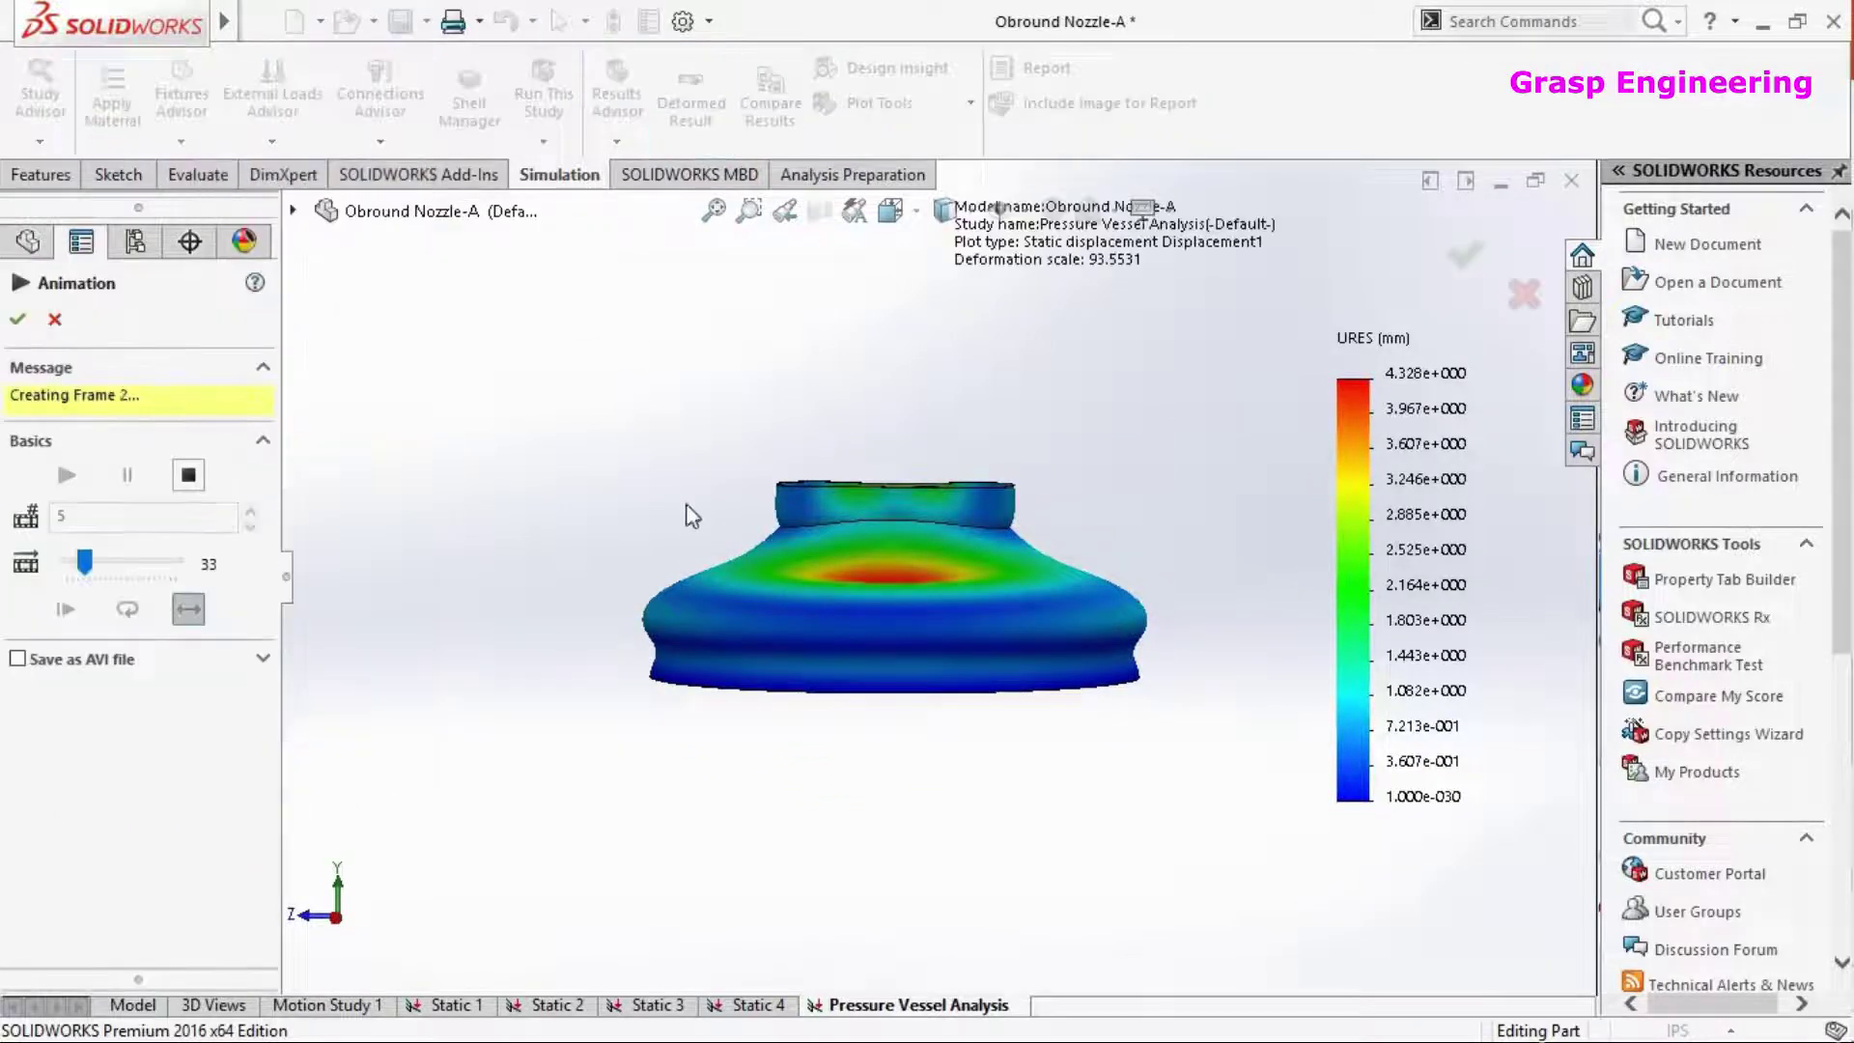
middle_drag(985, 715, 1059, 766)
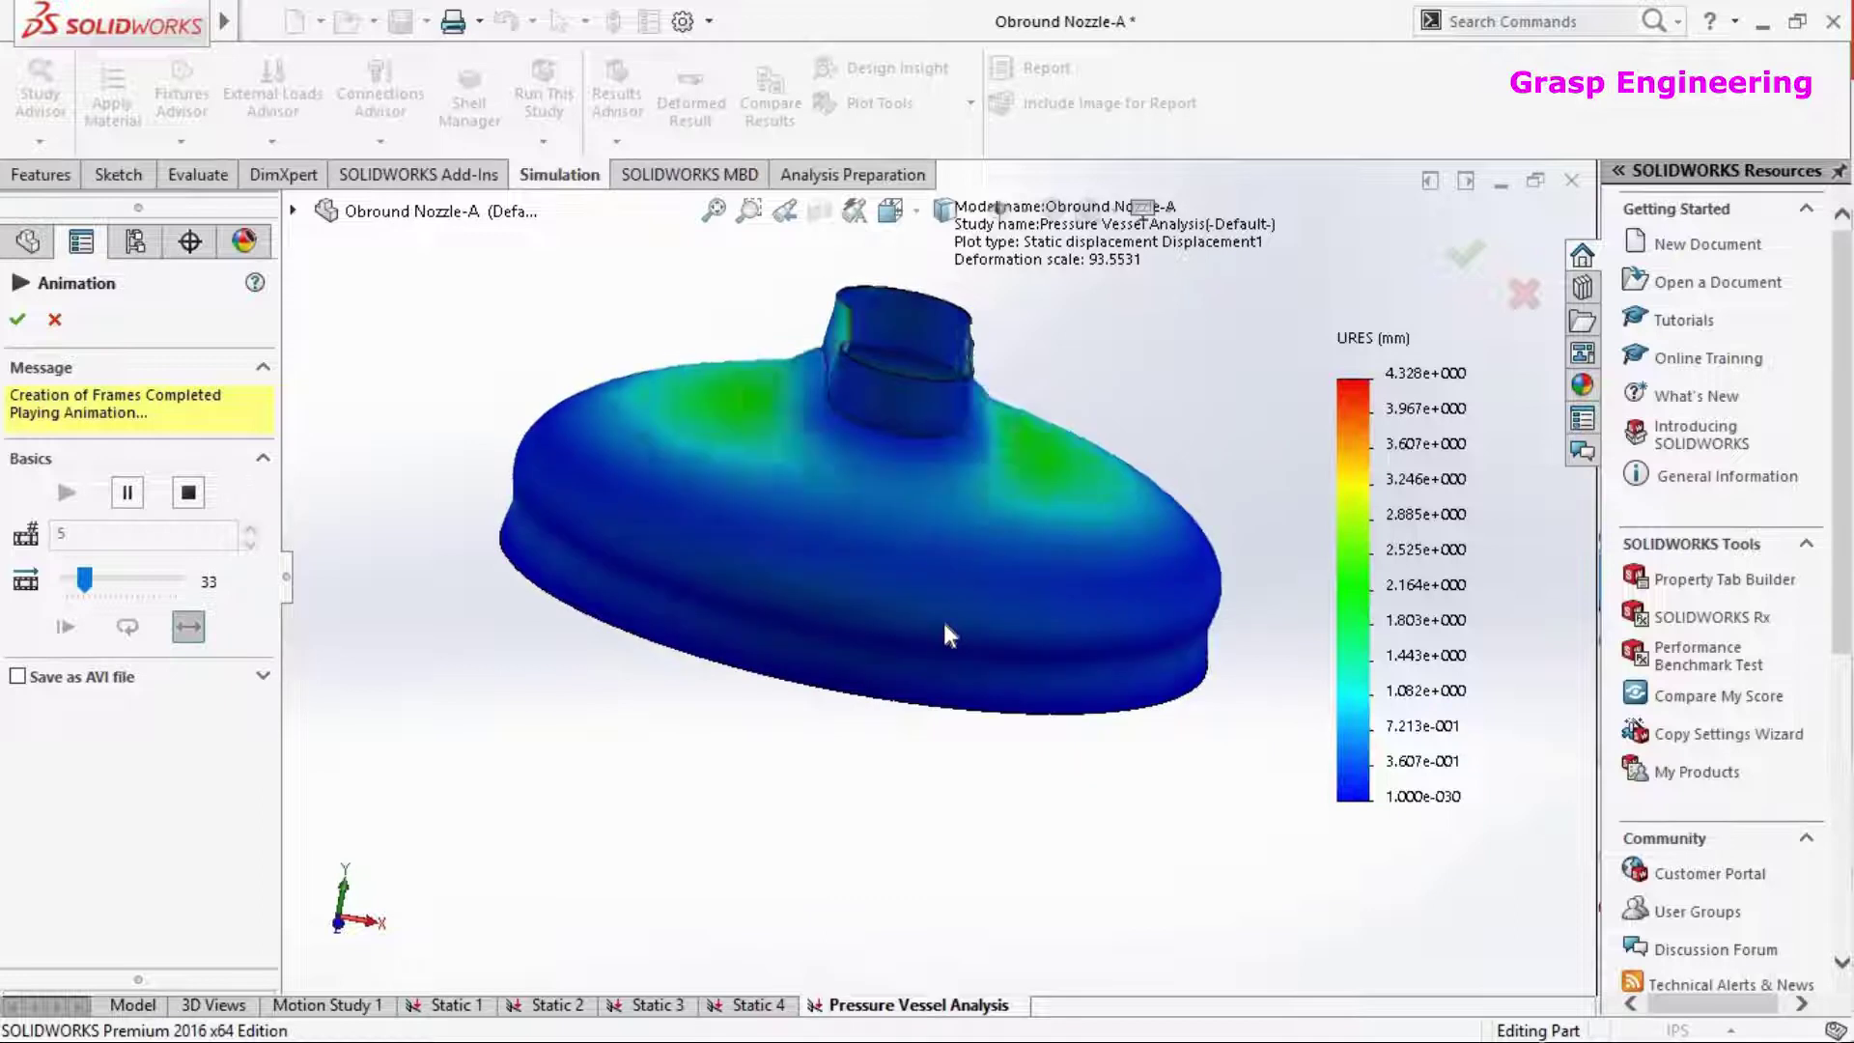
click(17, 320)
middle_drag(929, 554, 925, 483)
middle_drag(1060, 448, 1068, 427)
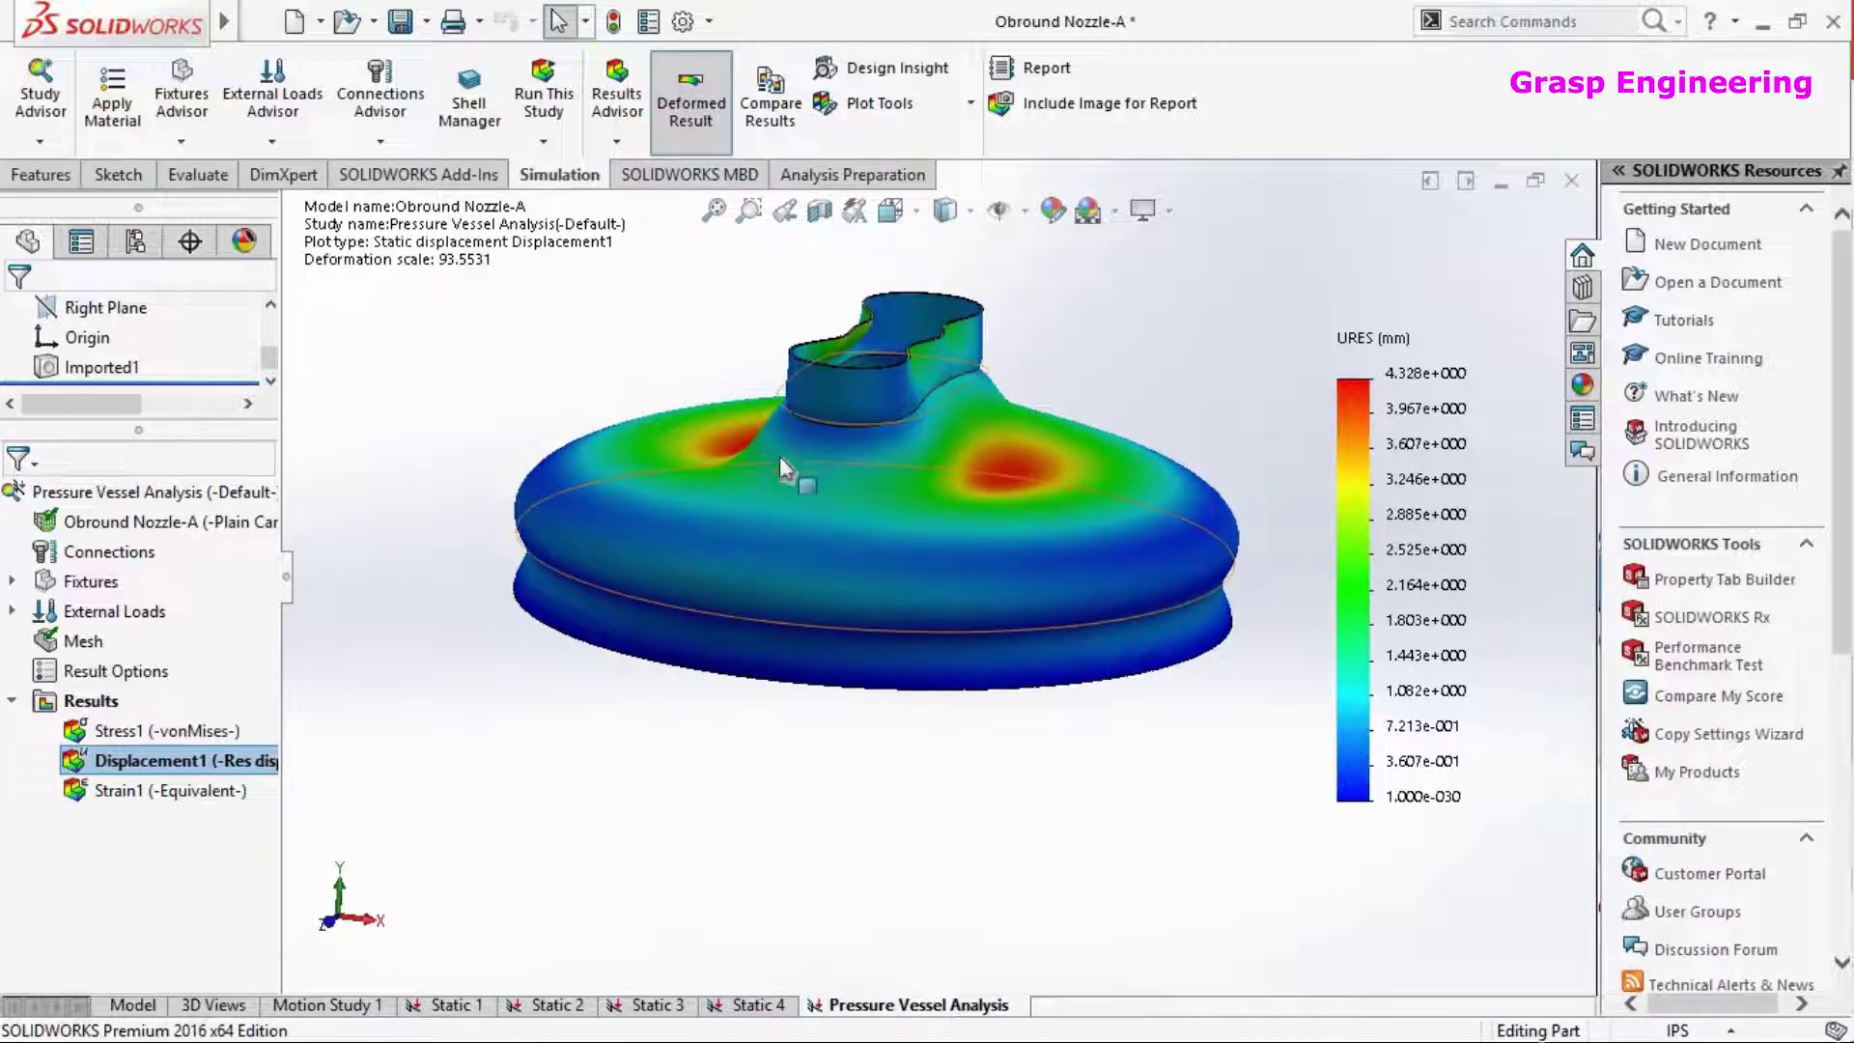
Set the displacement plot's deformed shape to a user-defined scale of 1
right_click(212, 762)
click(329, 149)
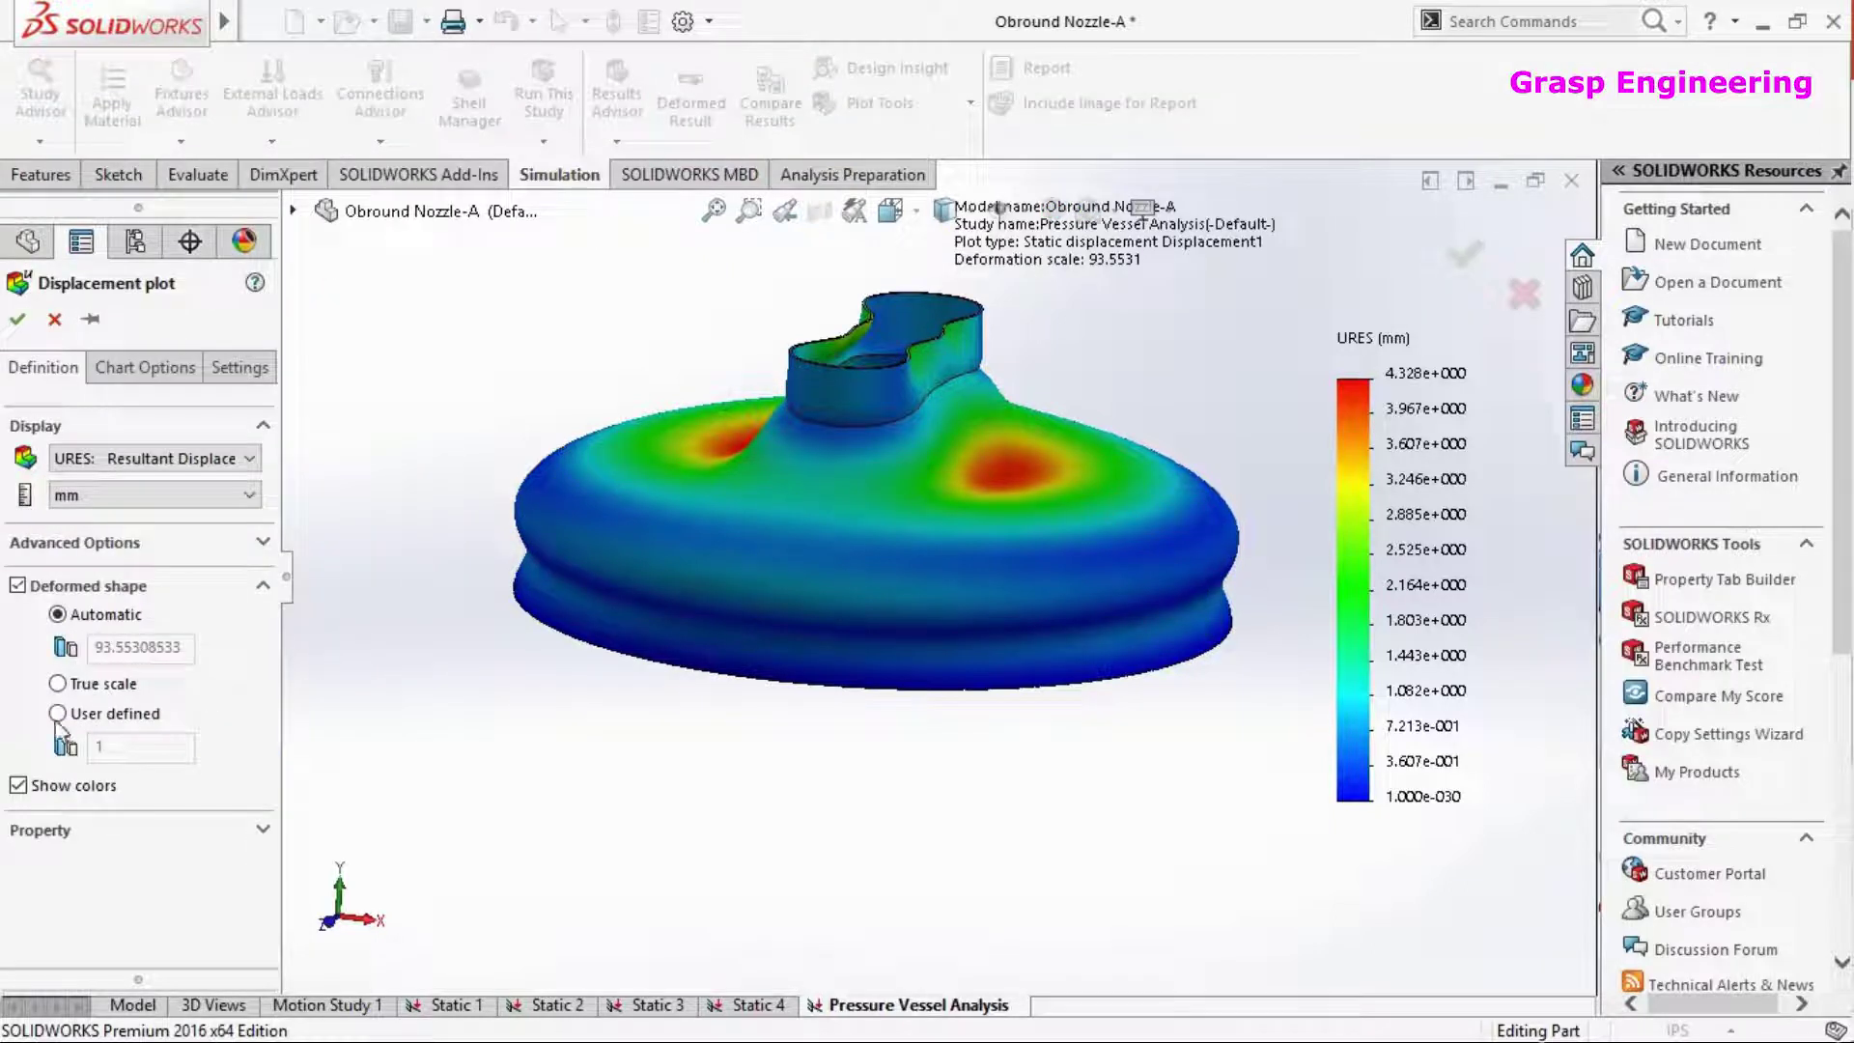
click(20, 320)
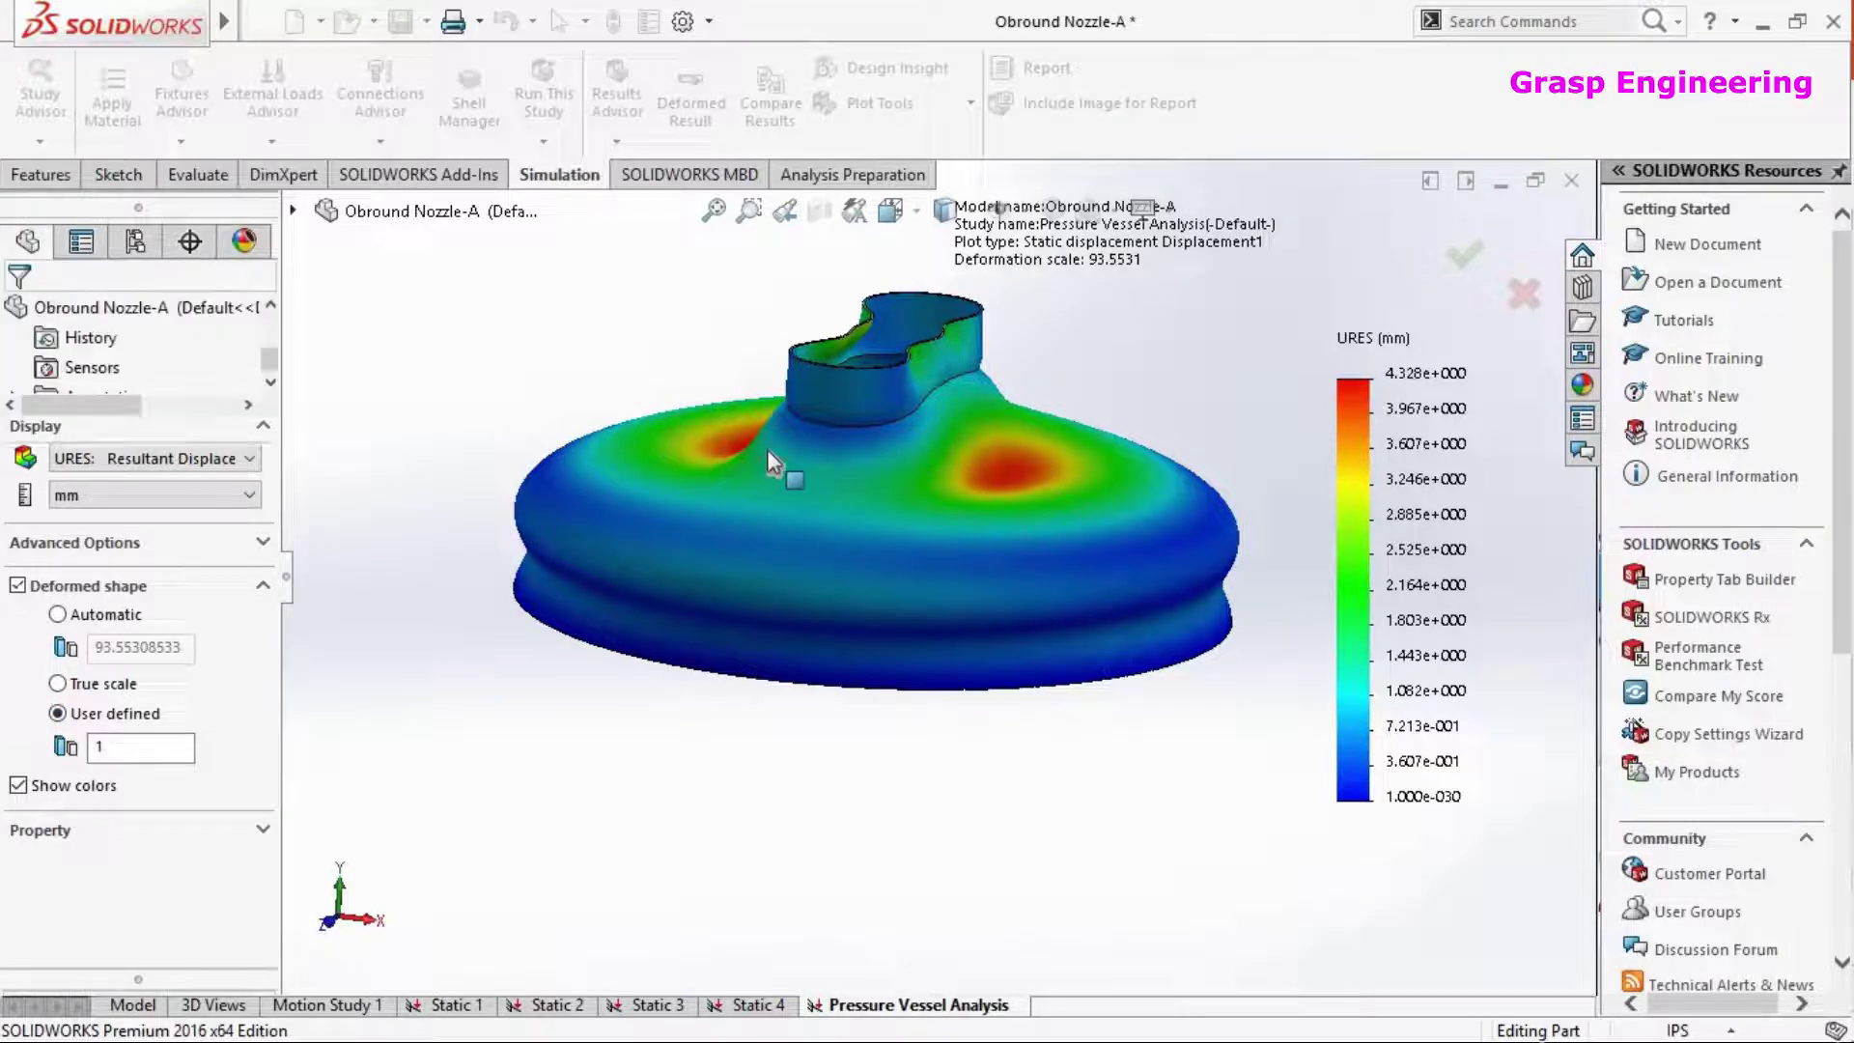
Probe the resultant displacement at the red areas on both long sides of the nozzle, and close the Probe tool
middle_drag(972, 634, 954, 599)
click(903, 105)
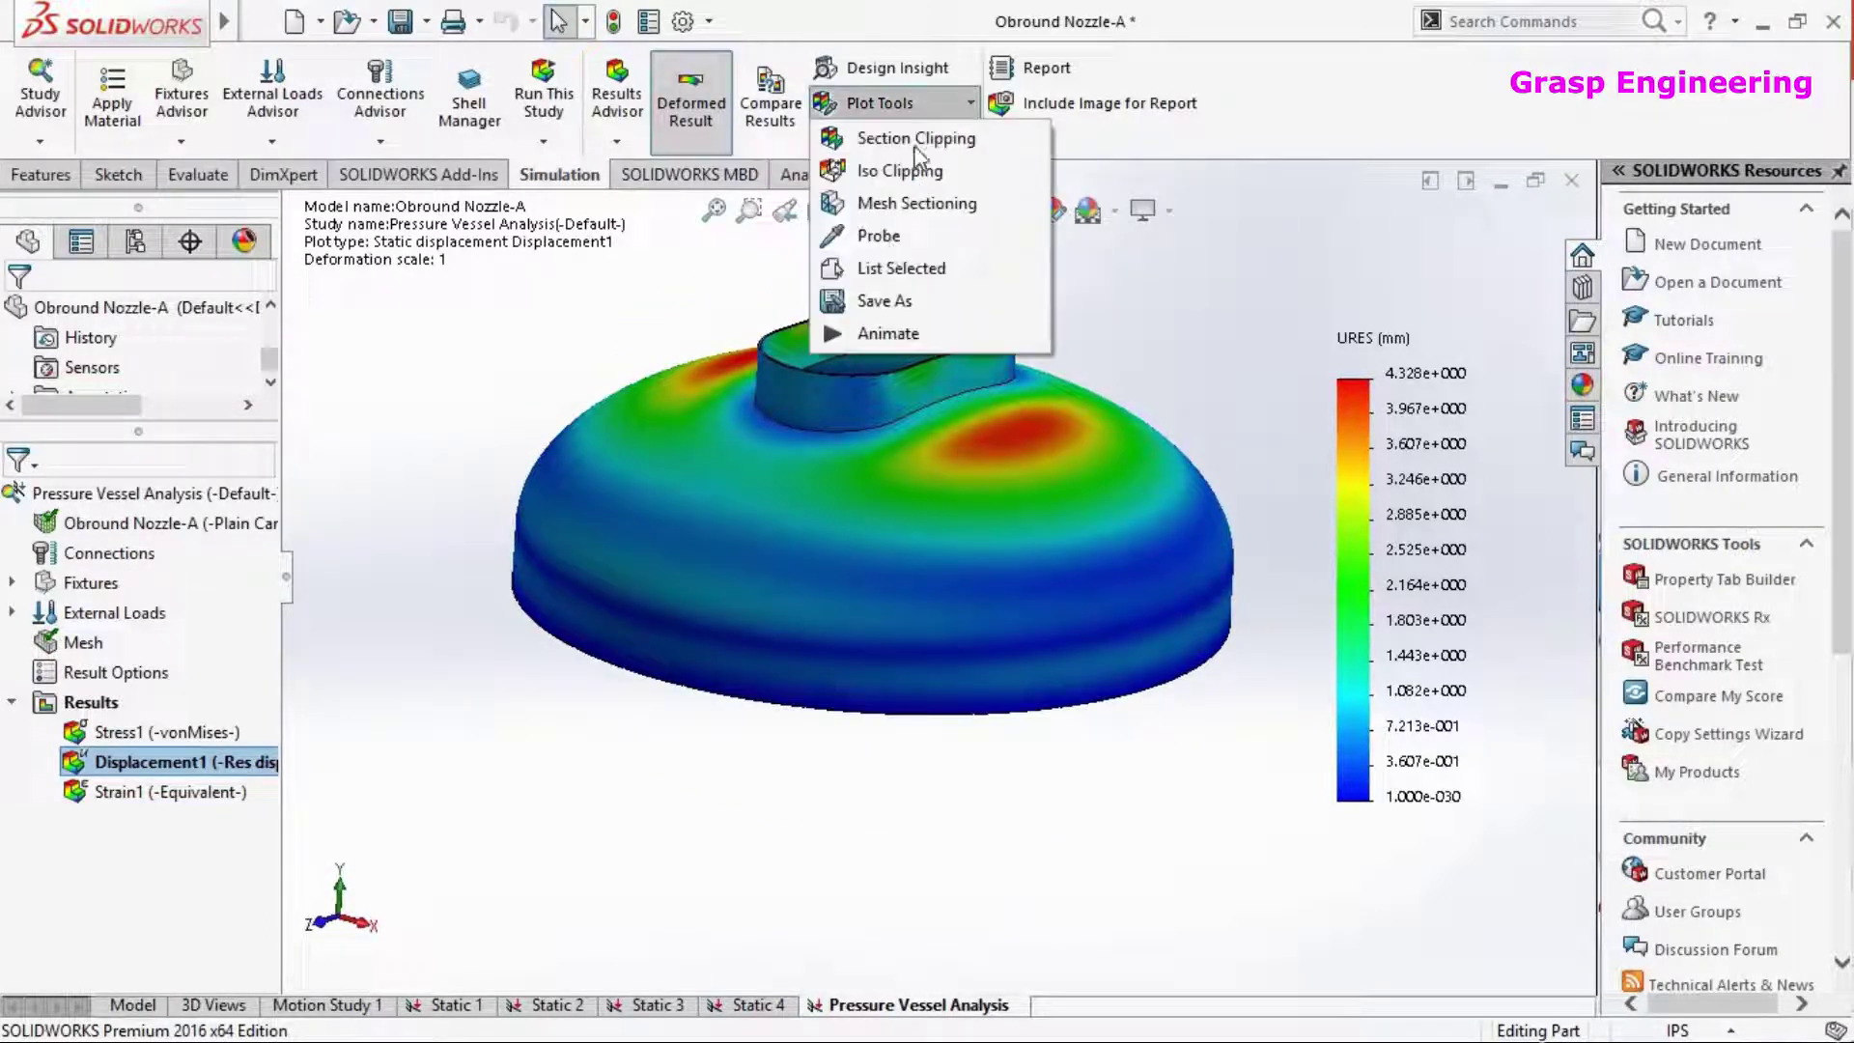
click(880, 237)
click(1025, 430)
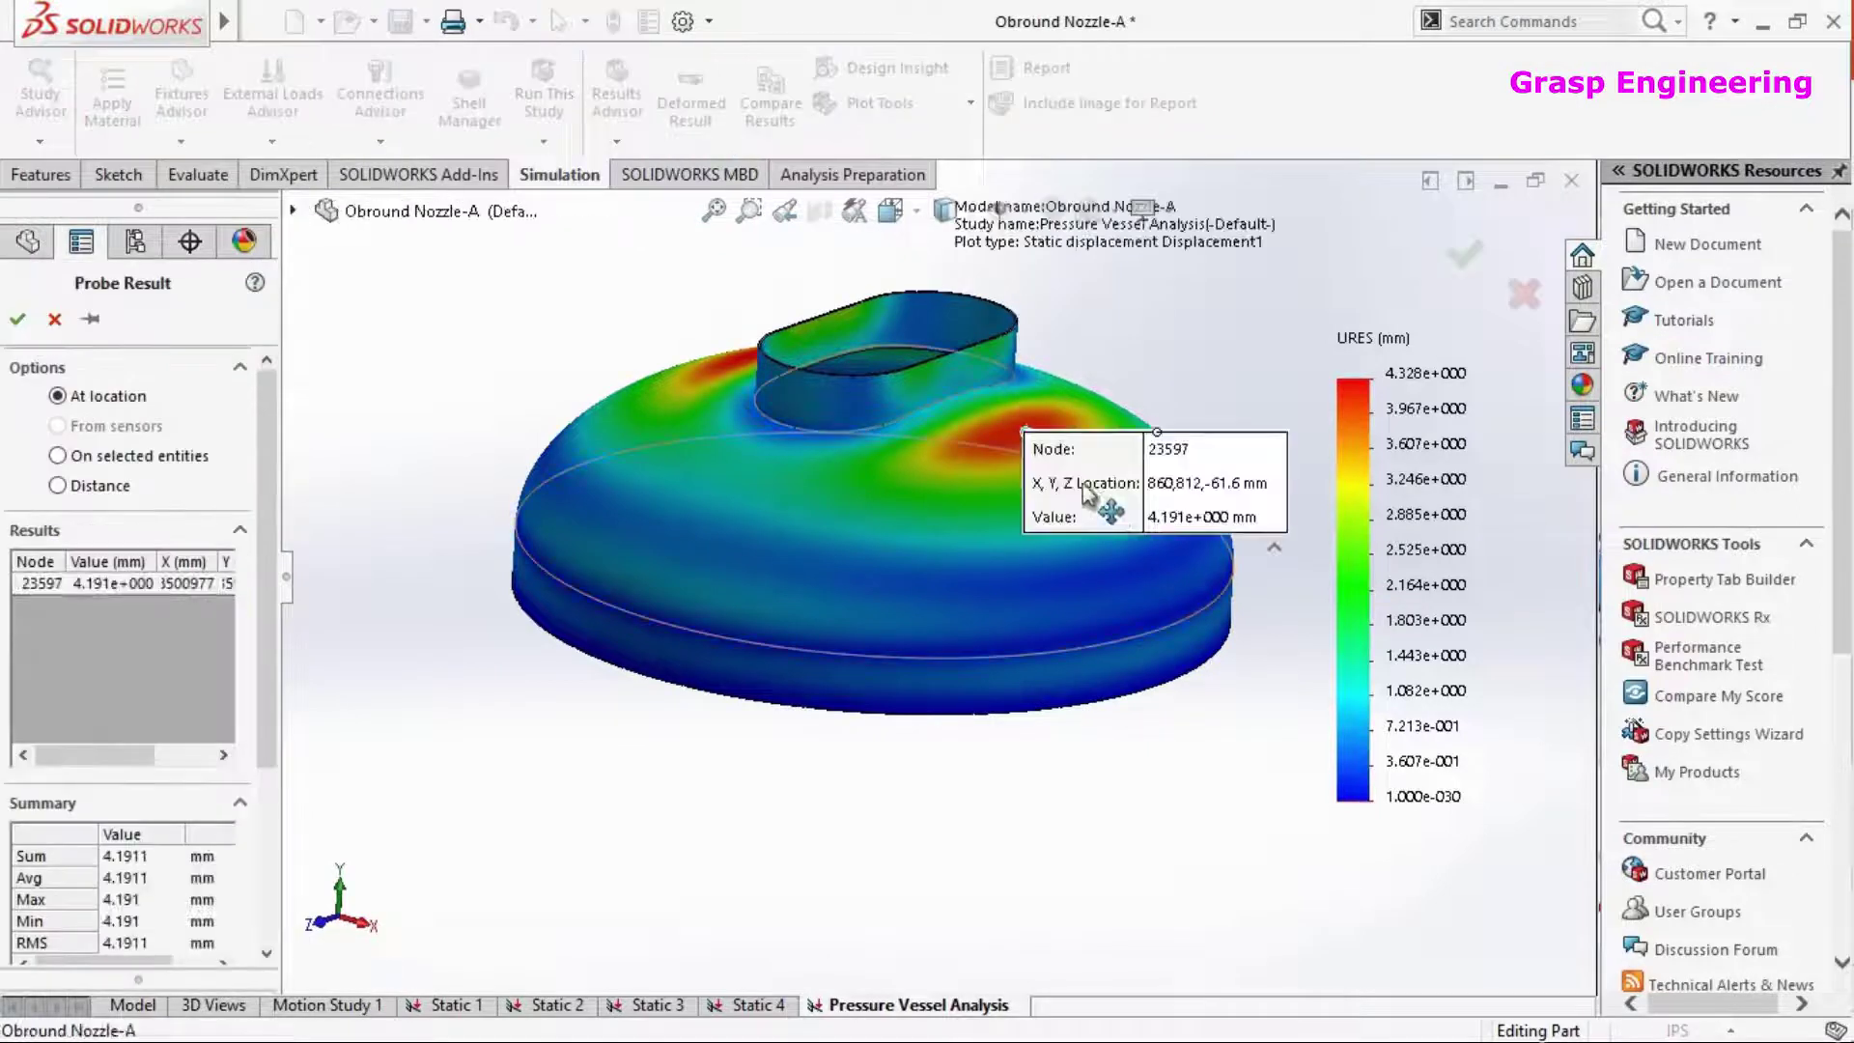
middle_drag(878, 552, 763, 368)
click(767, 373)
middle_drag(834, 607, 844, 559)
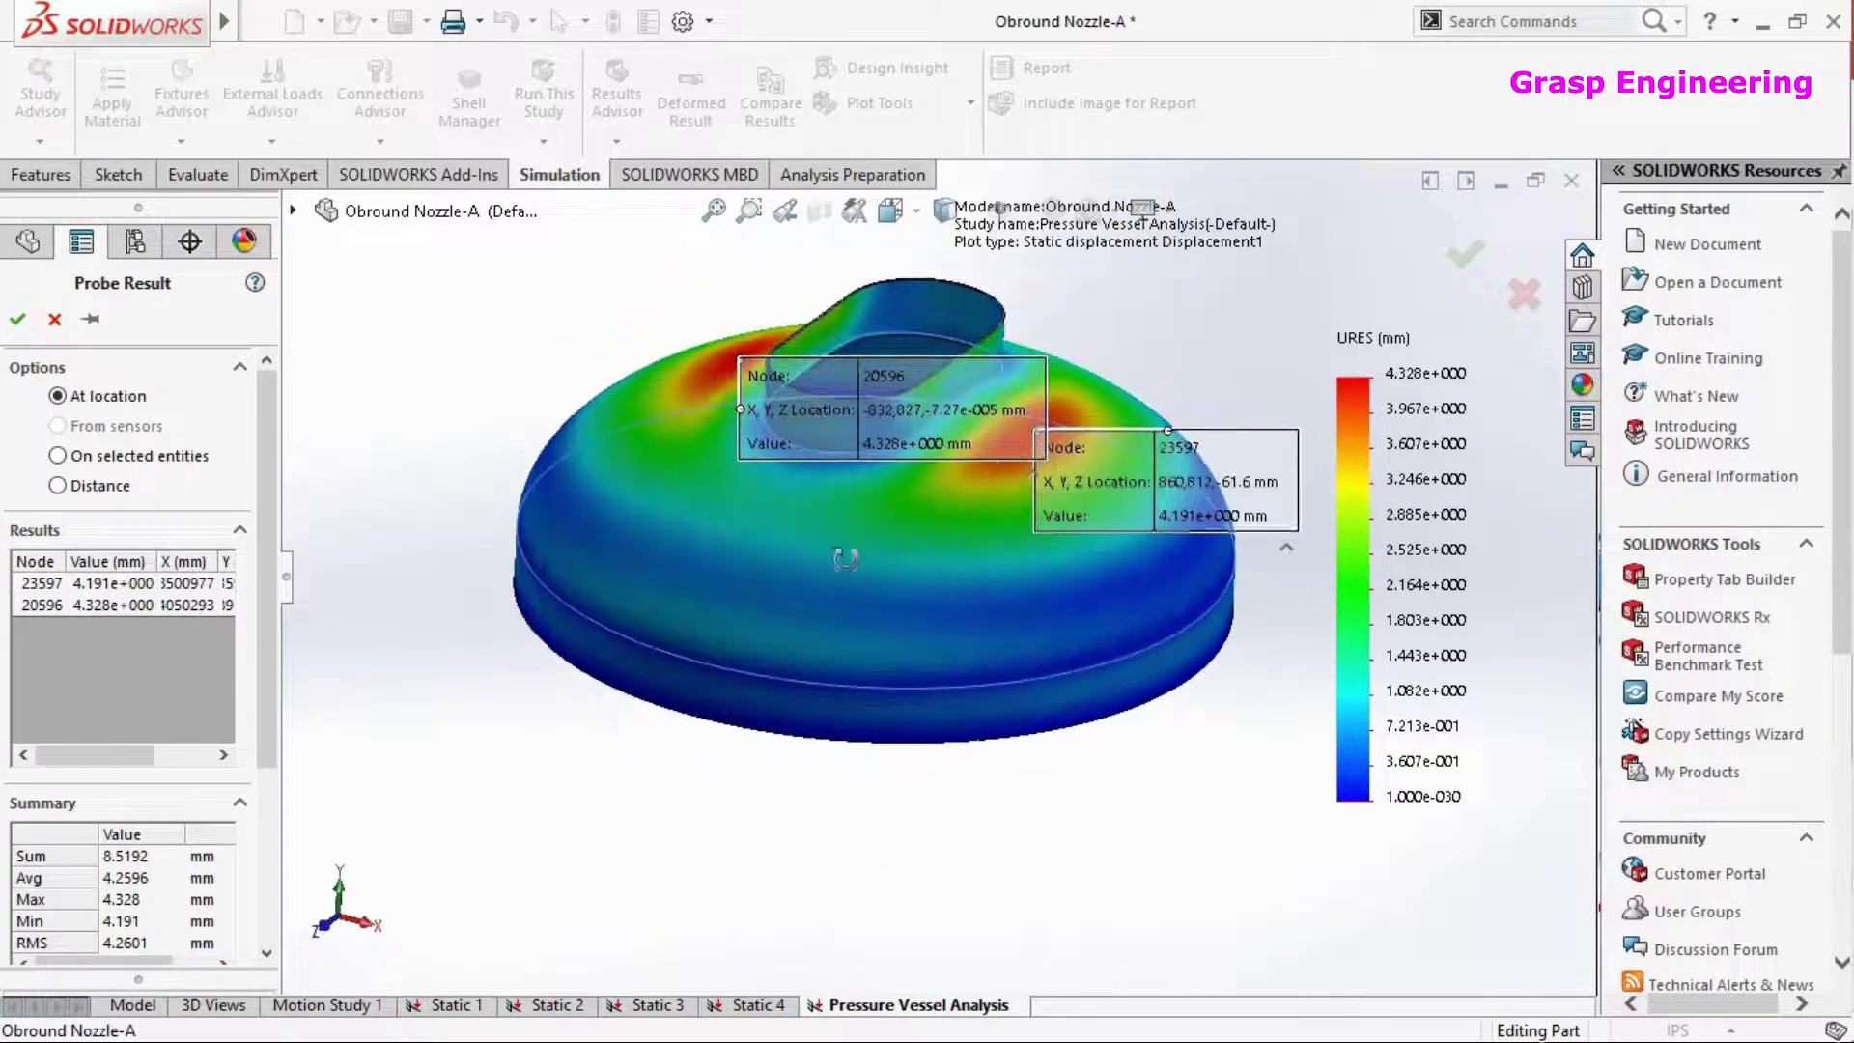
click(33, 321)
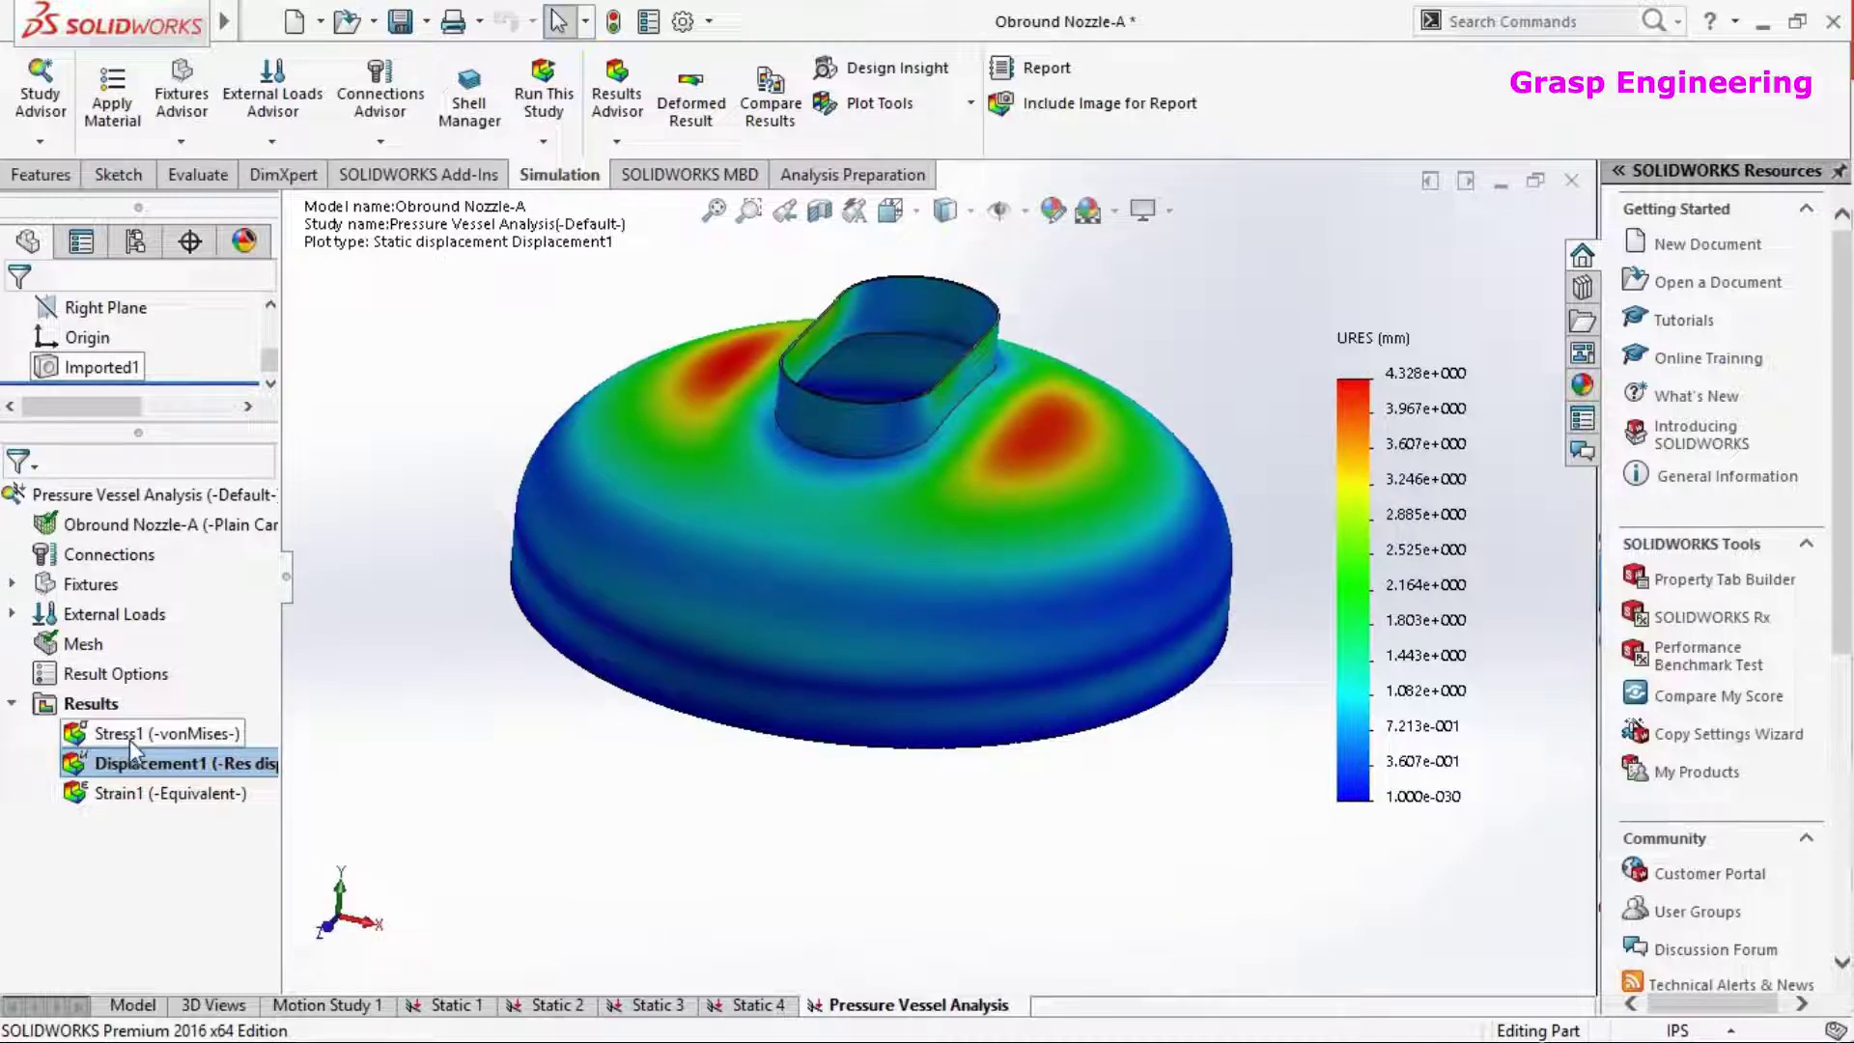
Show the von Mises stress plot again on the undeformed shape
right_click(130, 739)
click(188, 761)
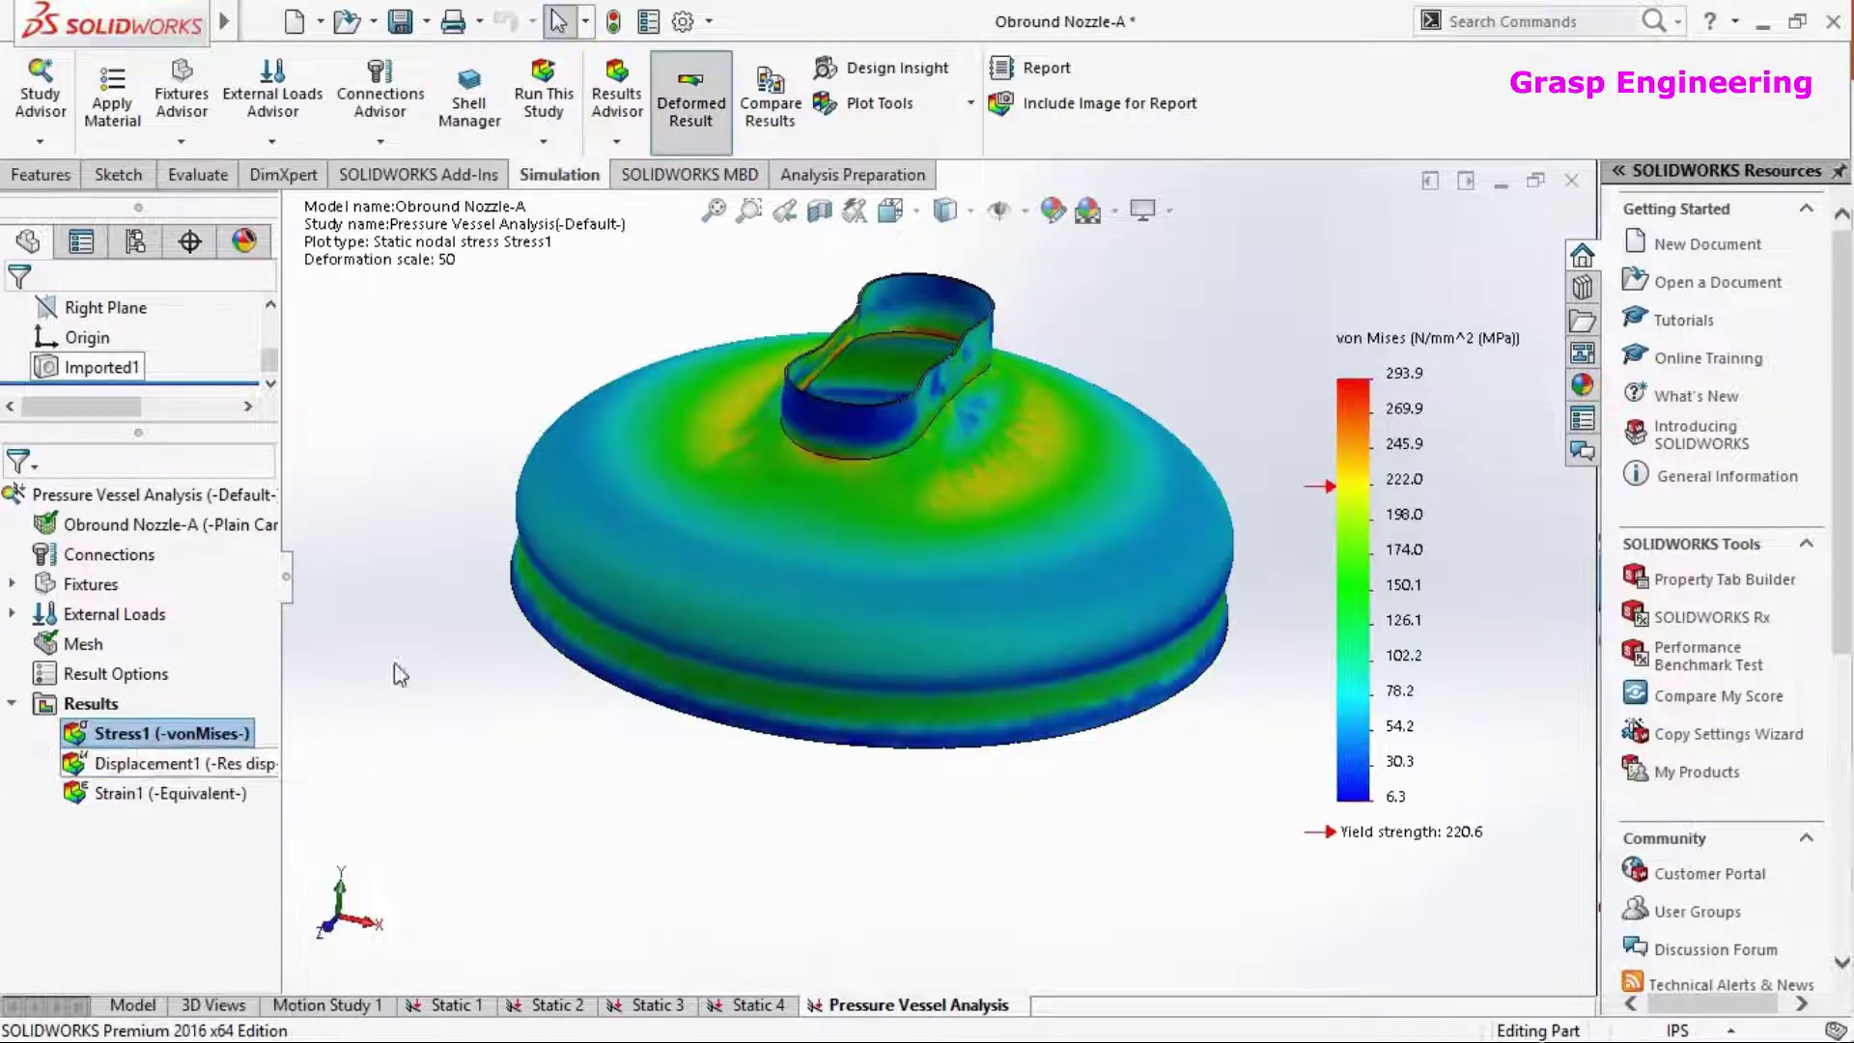
right_click(147, 738)
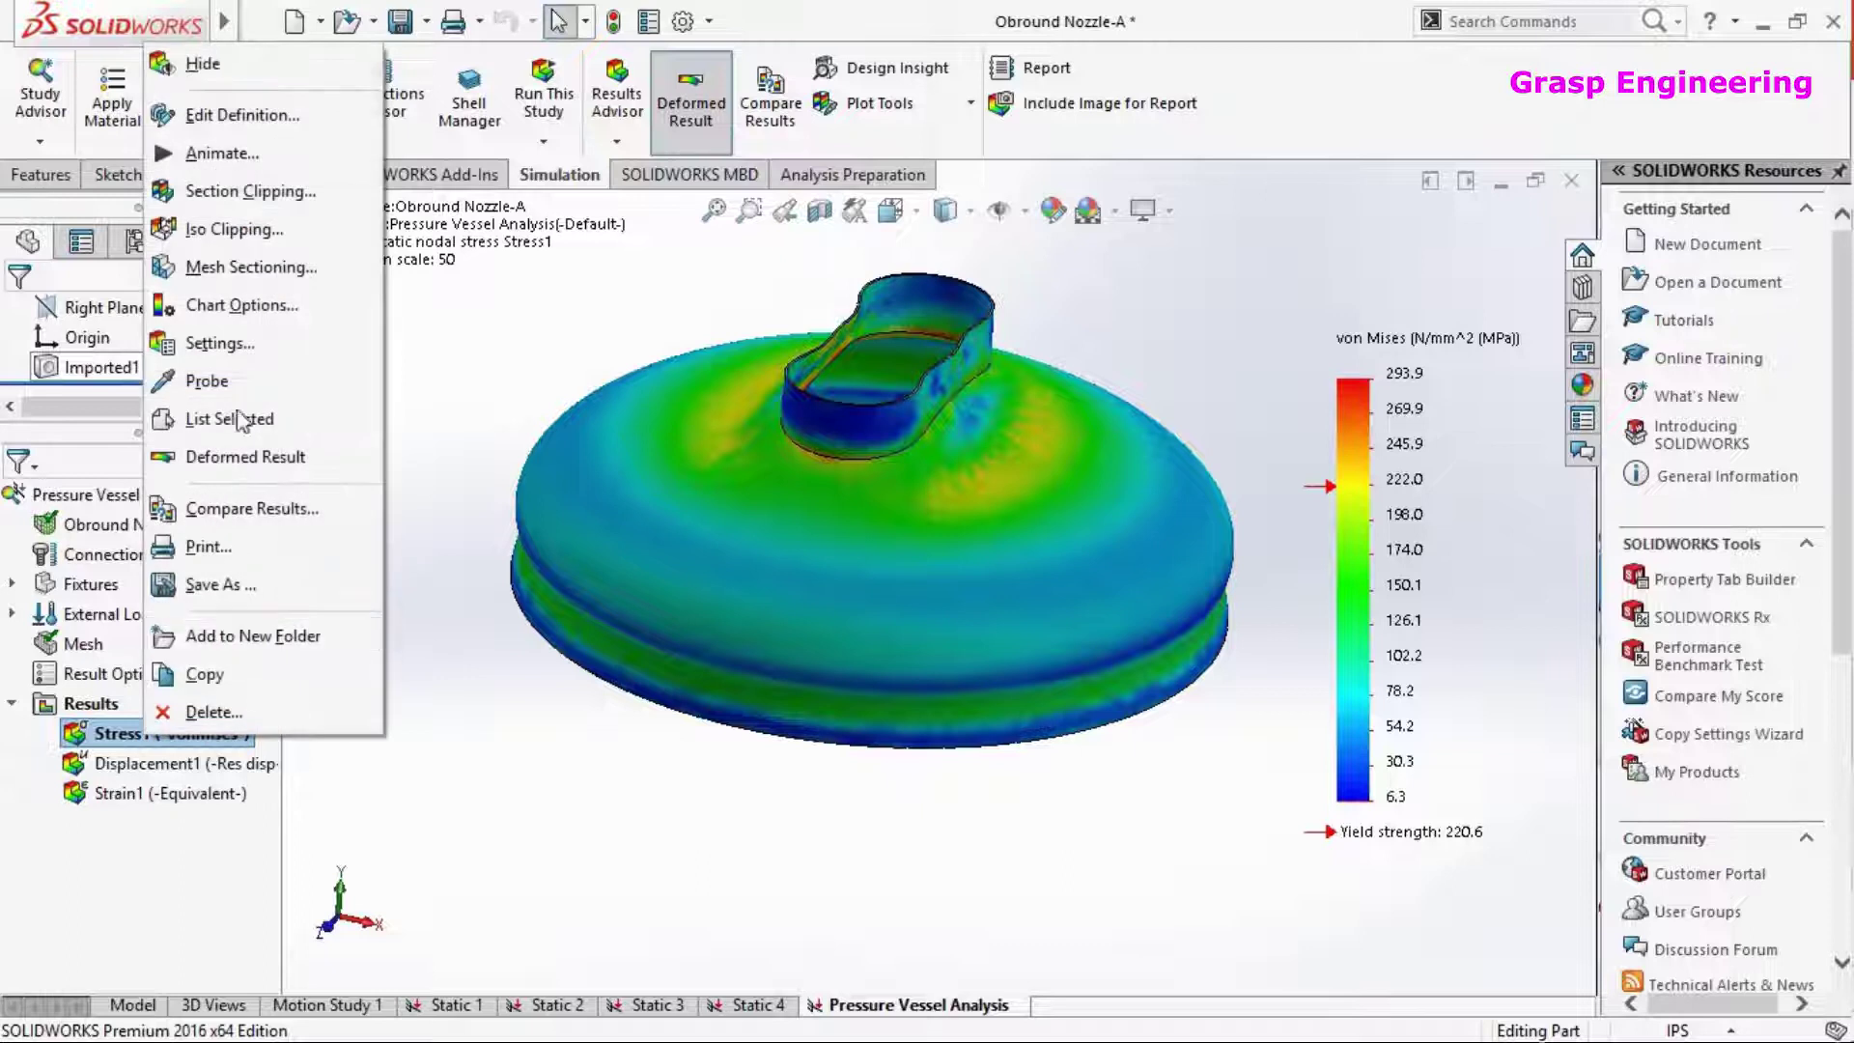
click(705, 120)
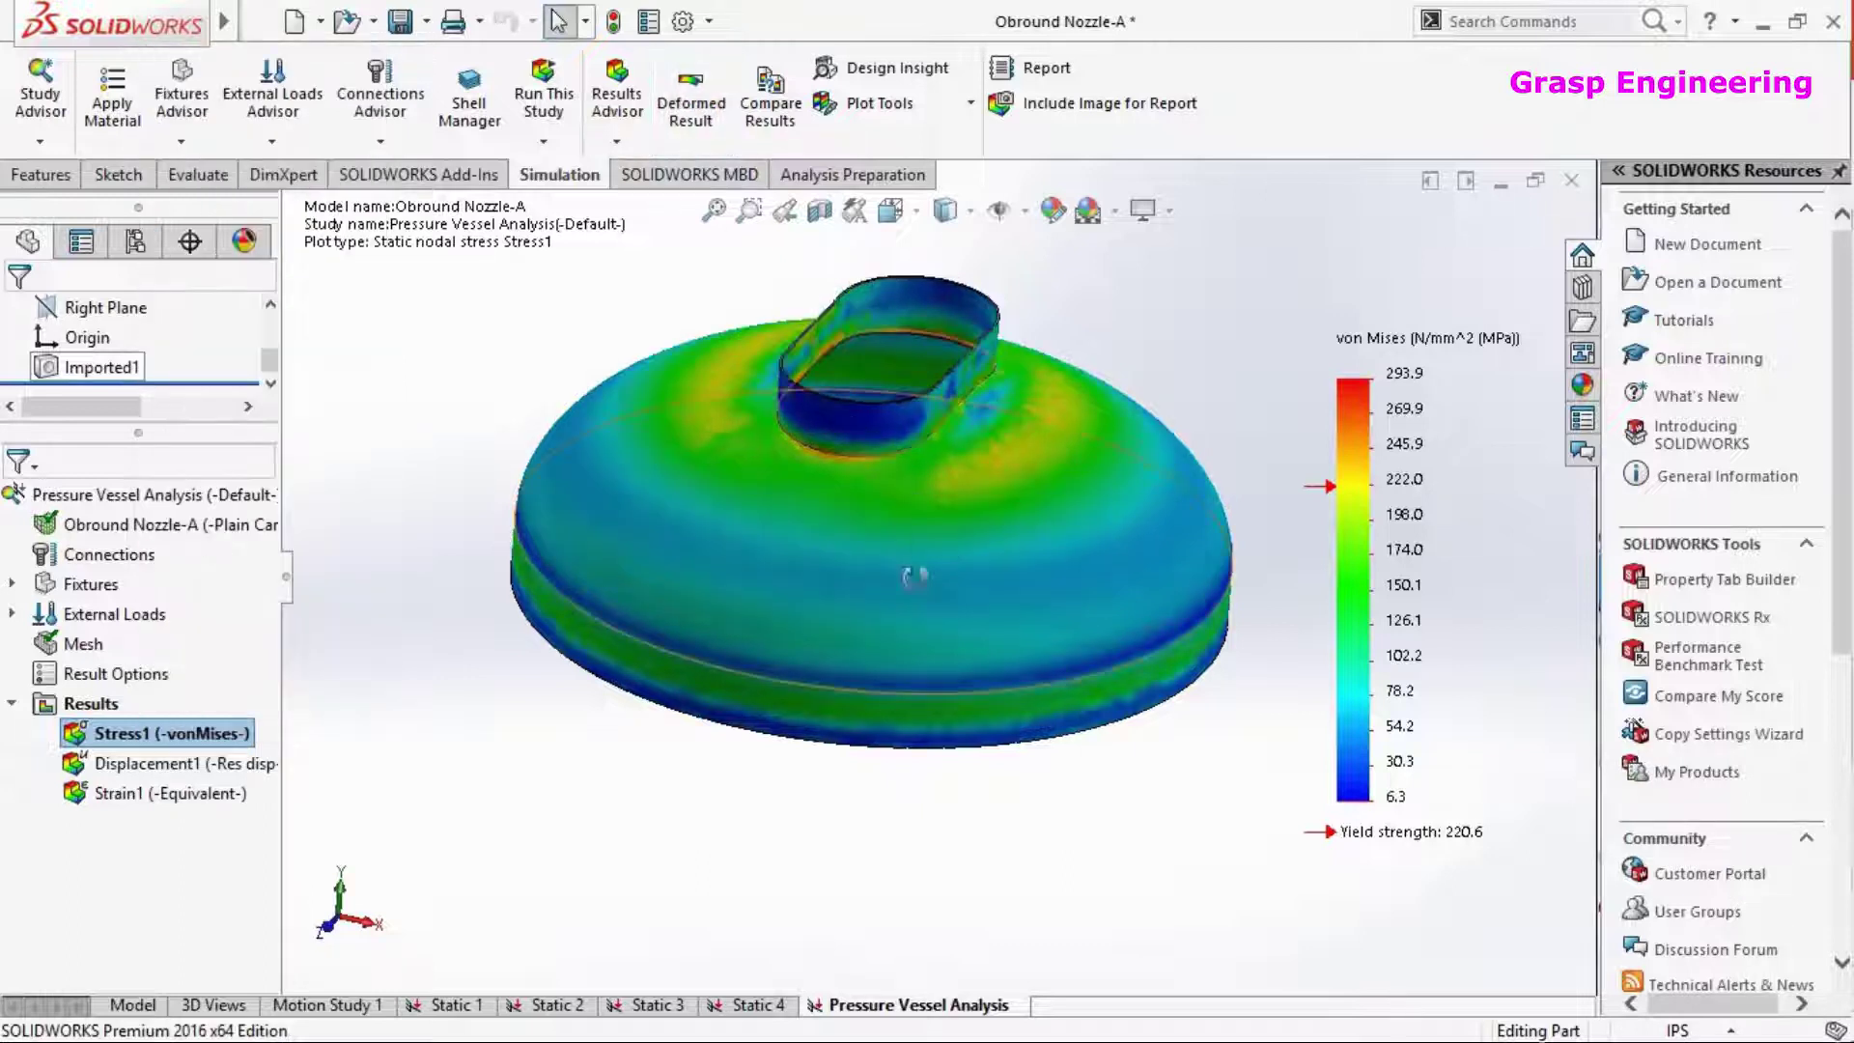
Compare the stress zones on the head around the nozzle with the yield strength marker in the colour legend
middle_drag(909, 581, 907, 720)
middle_drag(909, 583, 856, 700)
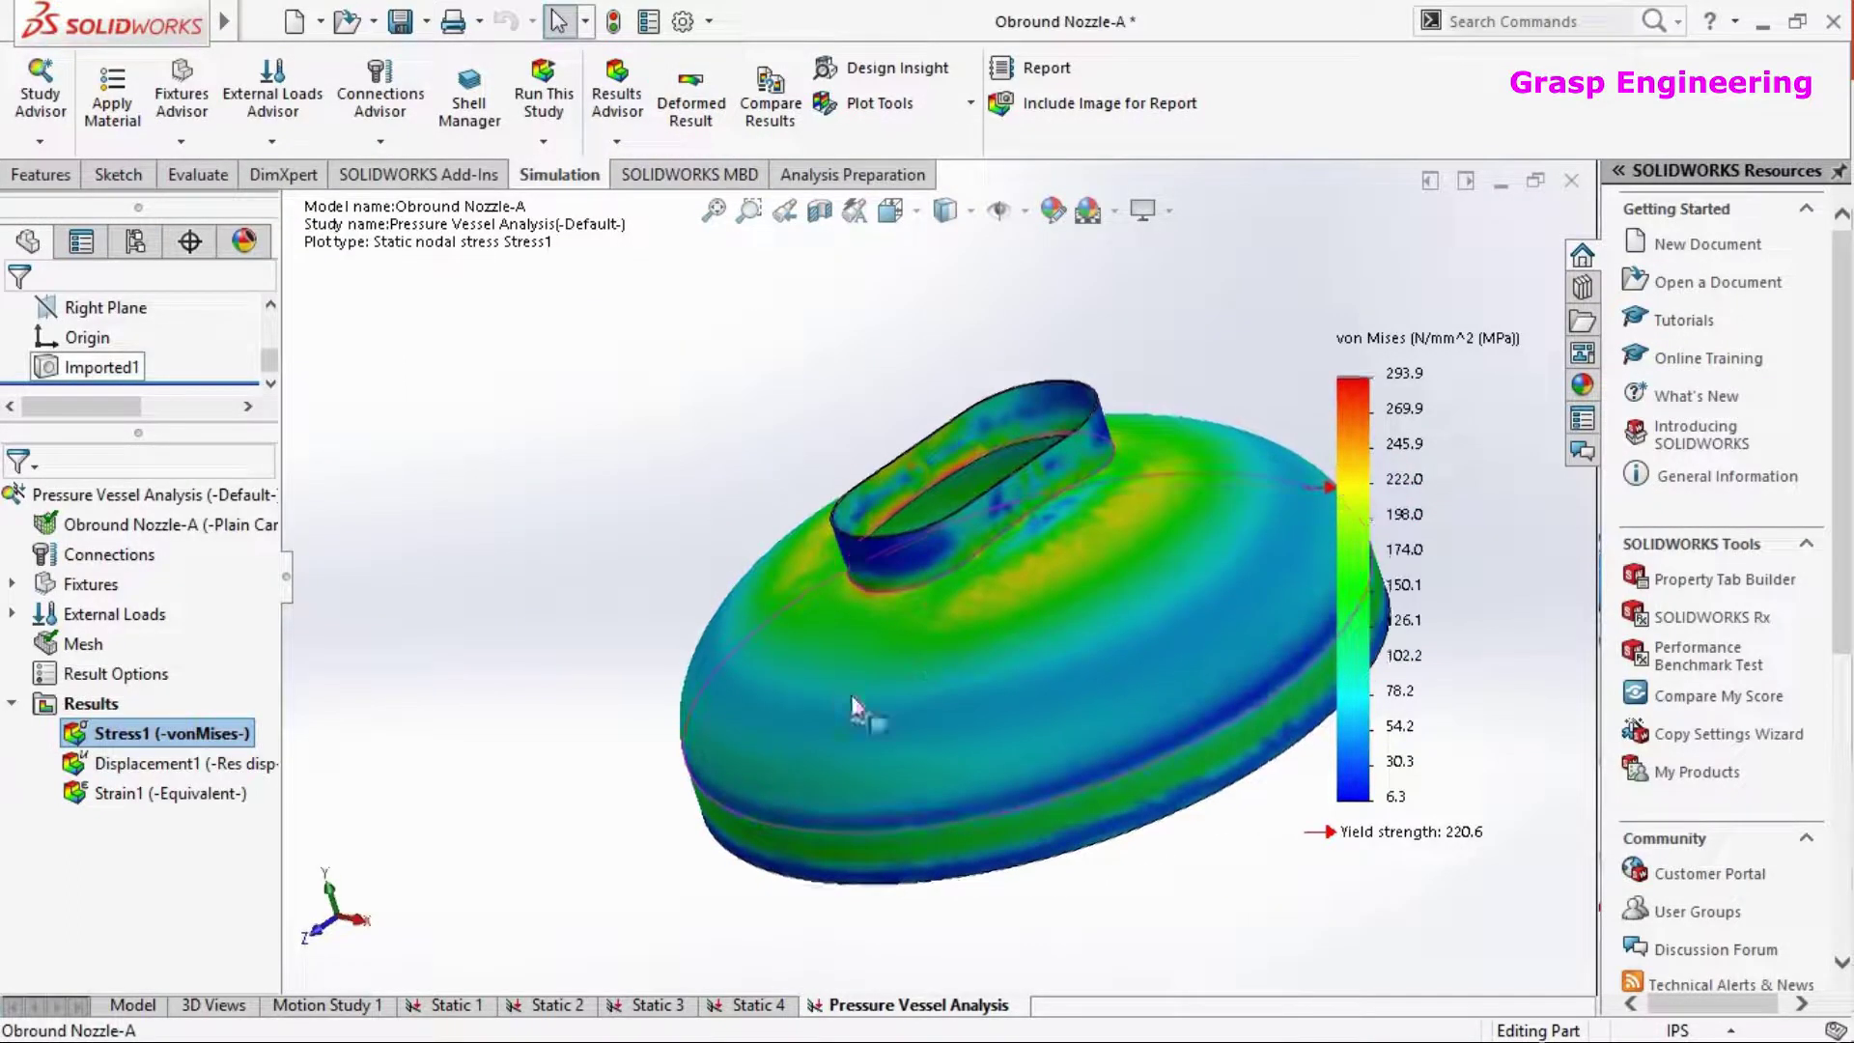
scroll(889, 546, down, 3)
scroll(766, 624, down, 3)
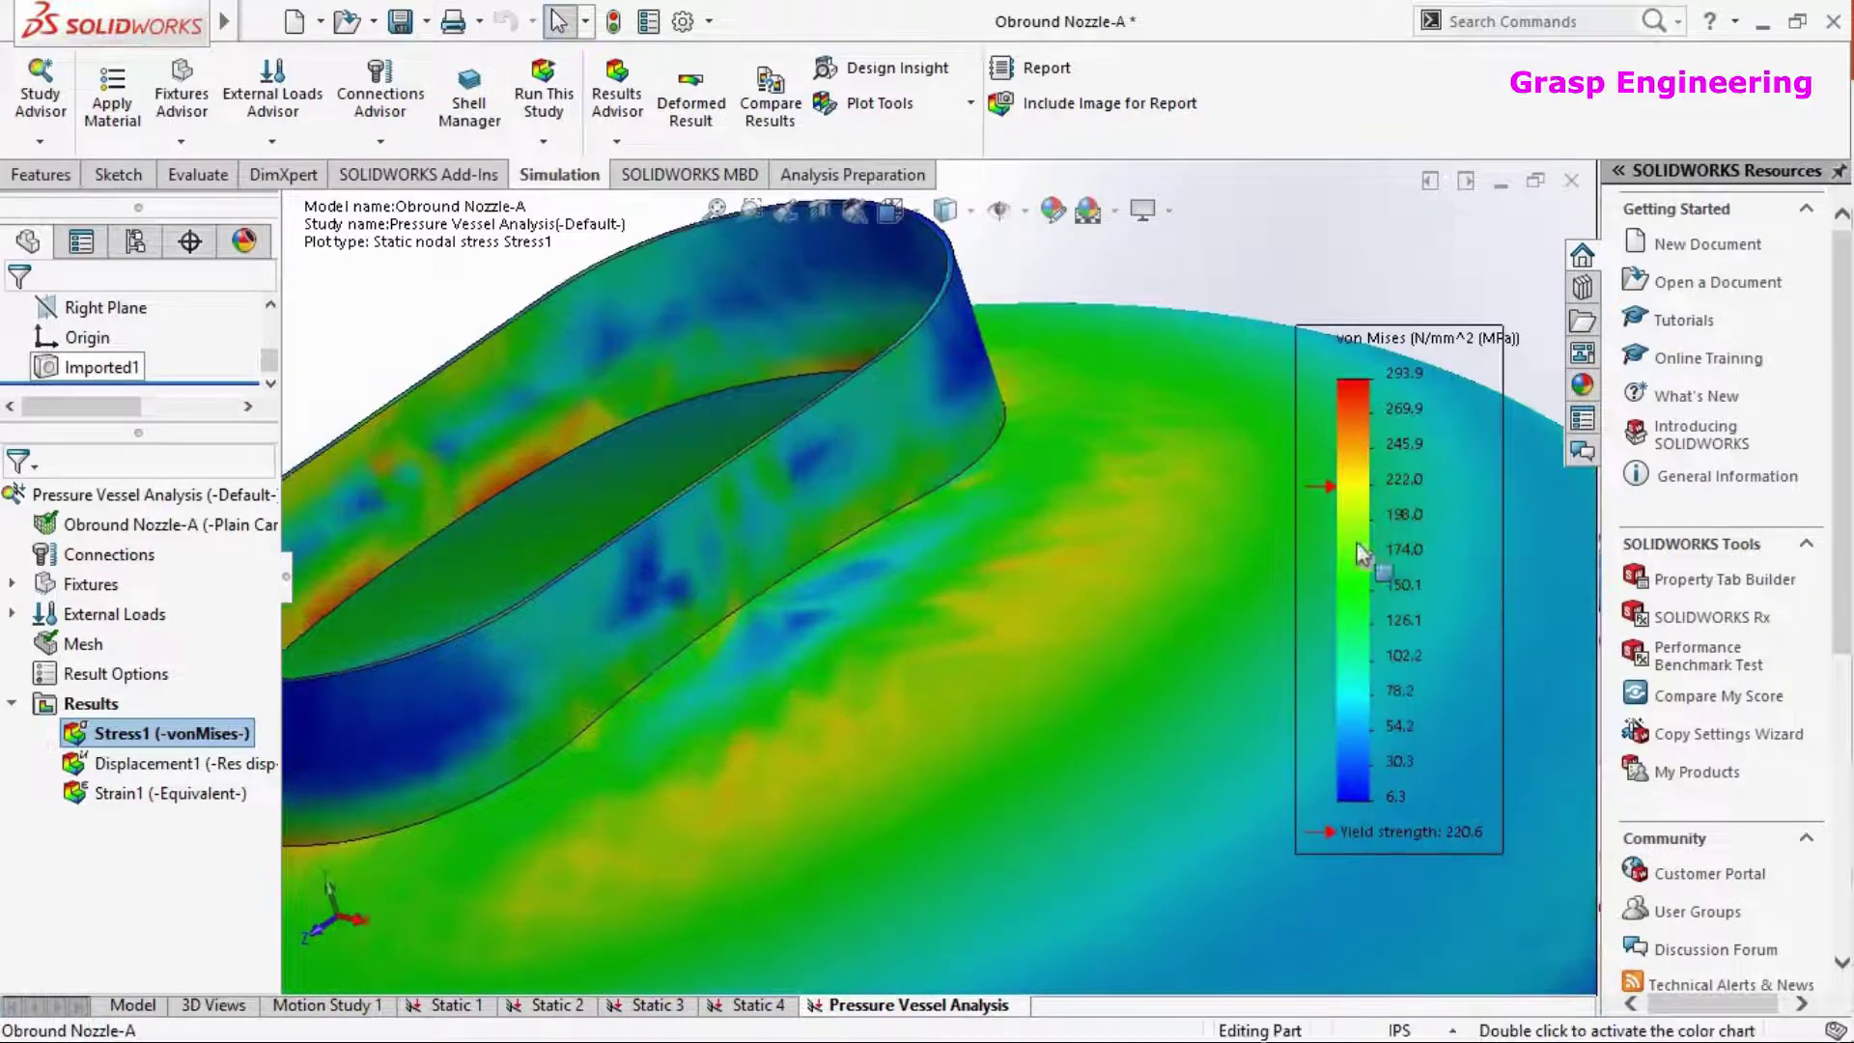
mouse_move(1469, 842)
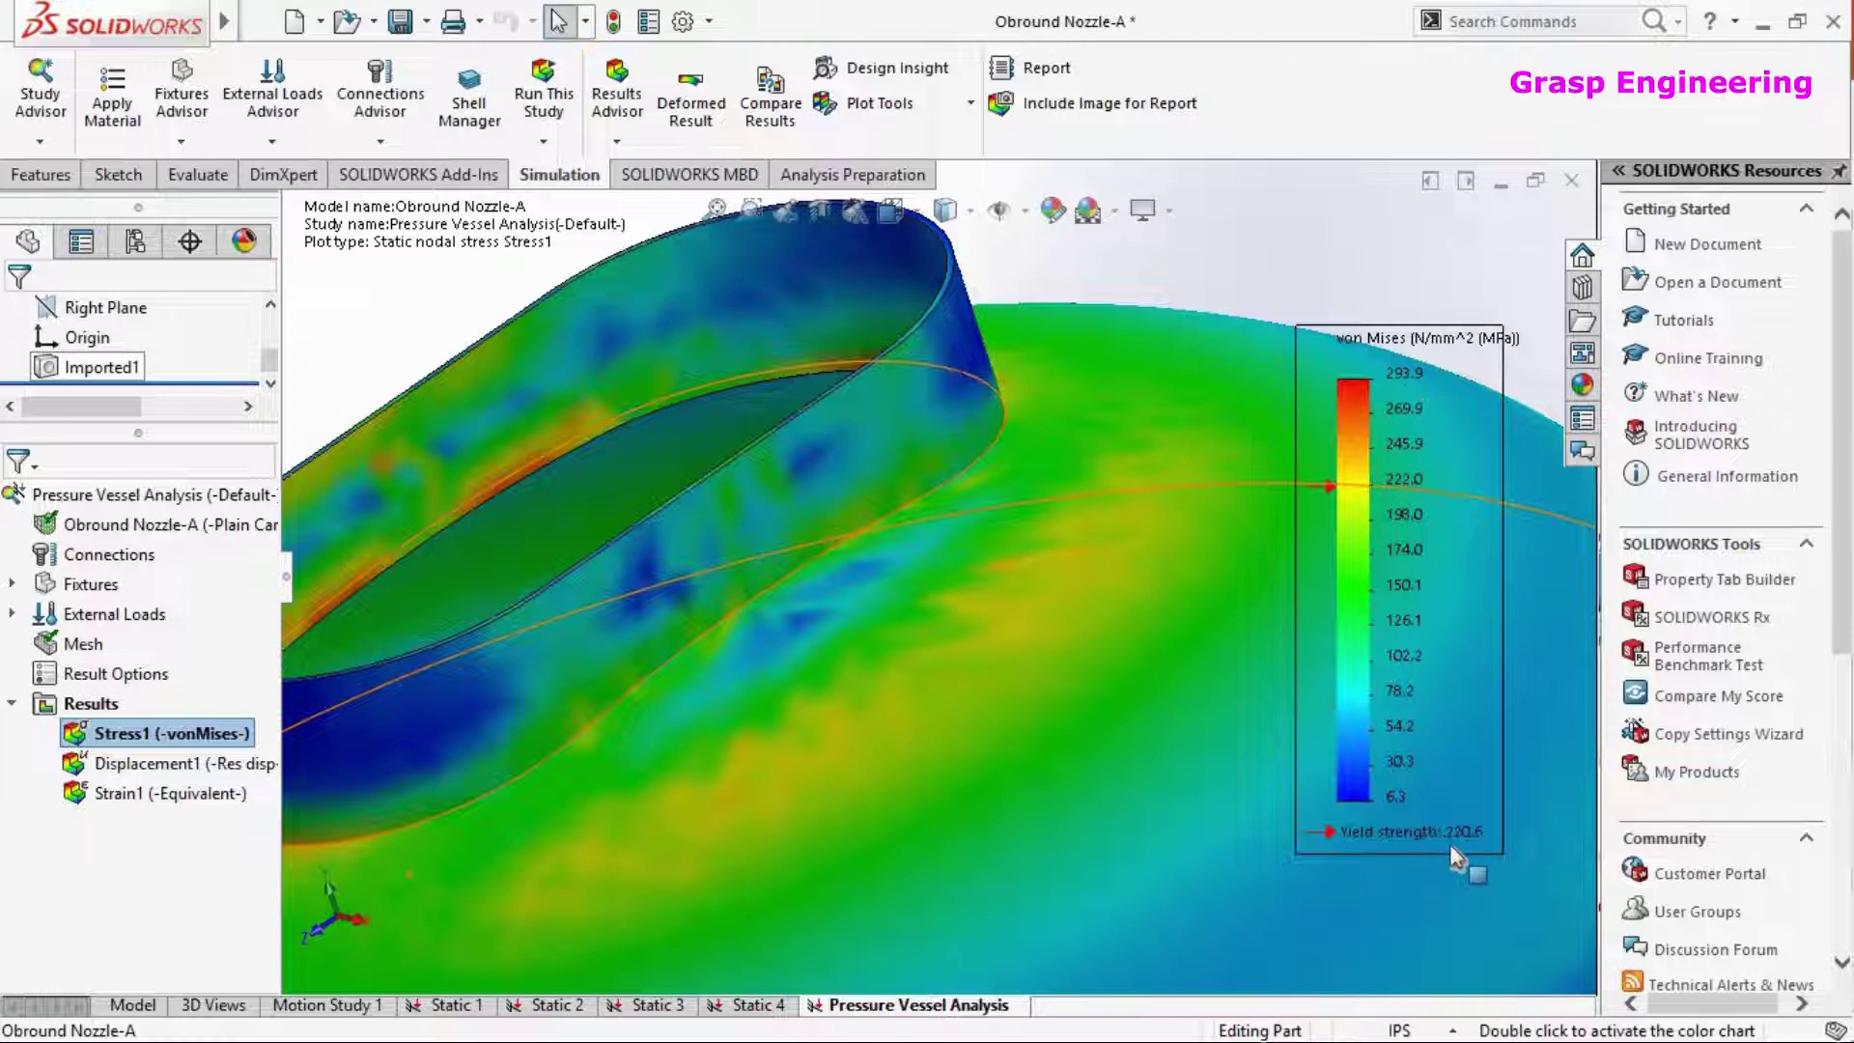
scroll(948, 502, up, 5)
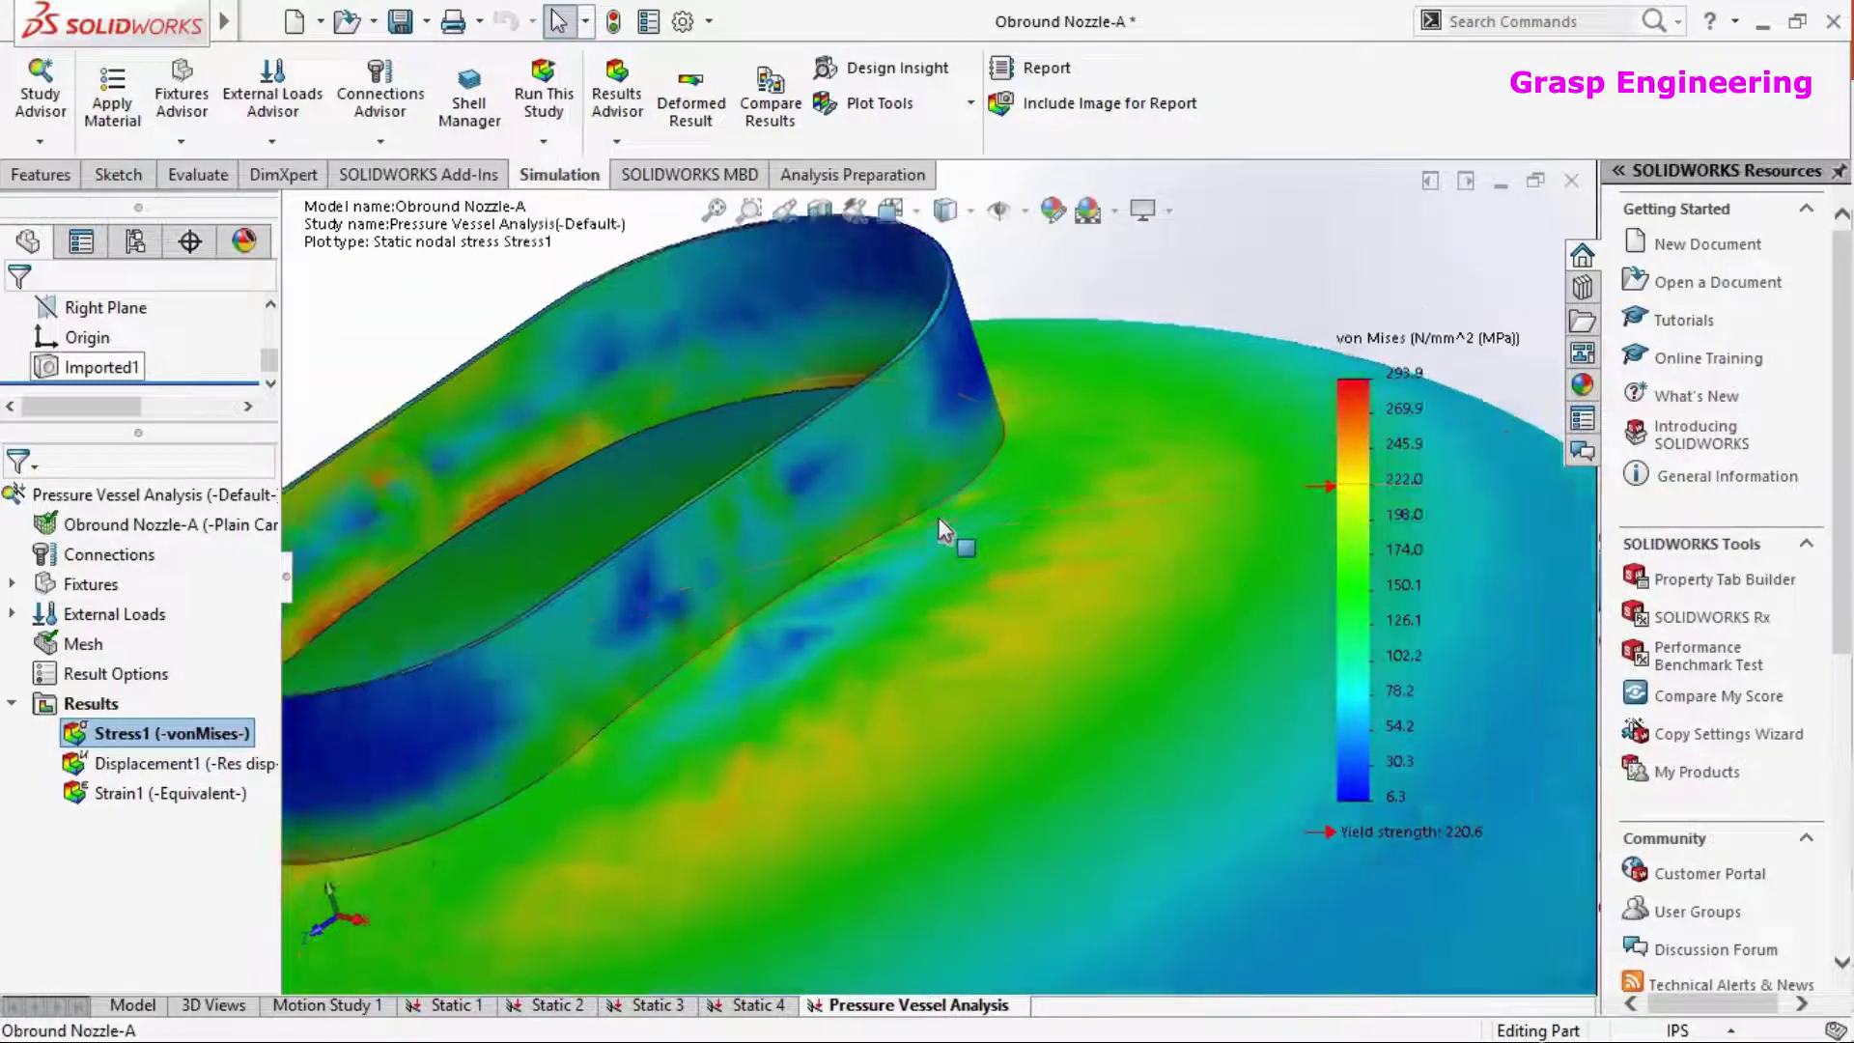
scroll(951, 569, up, 3)
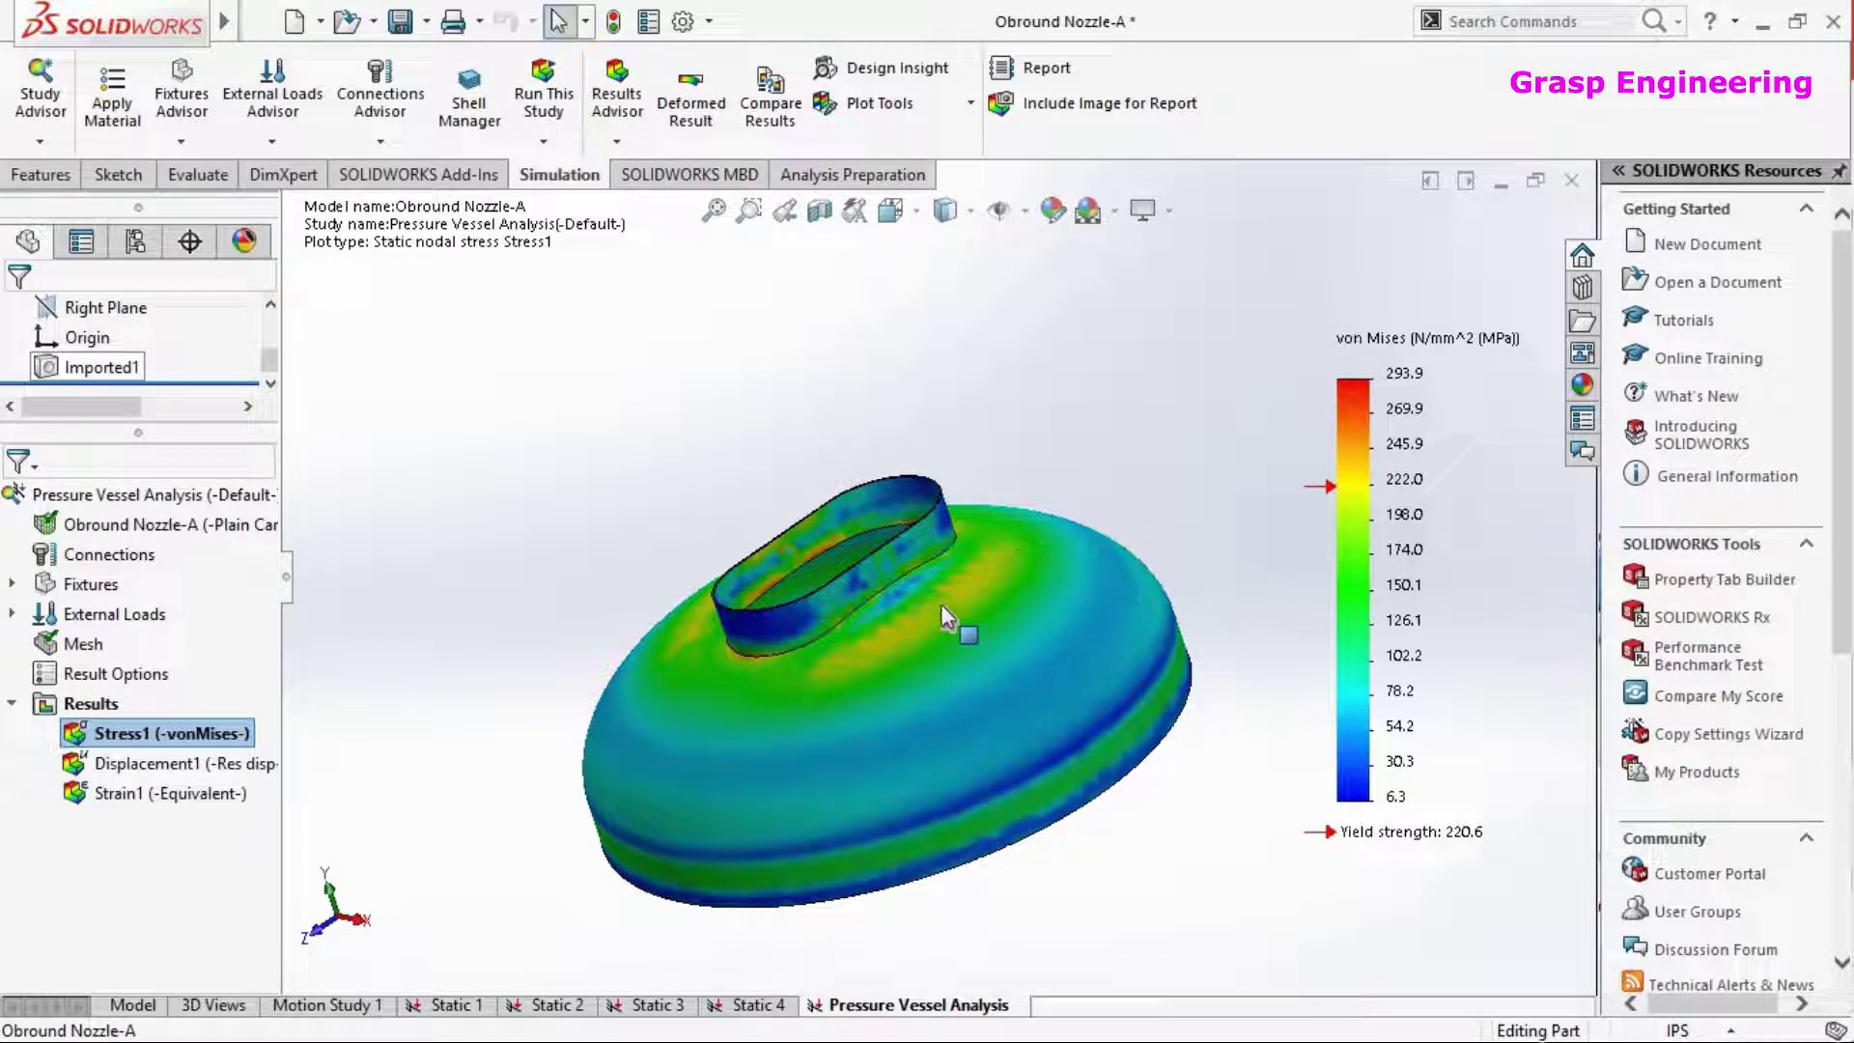
scroll(878, 604, down, 8)
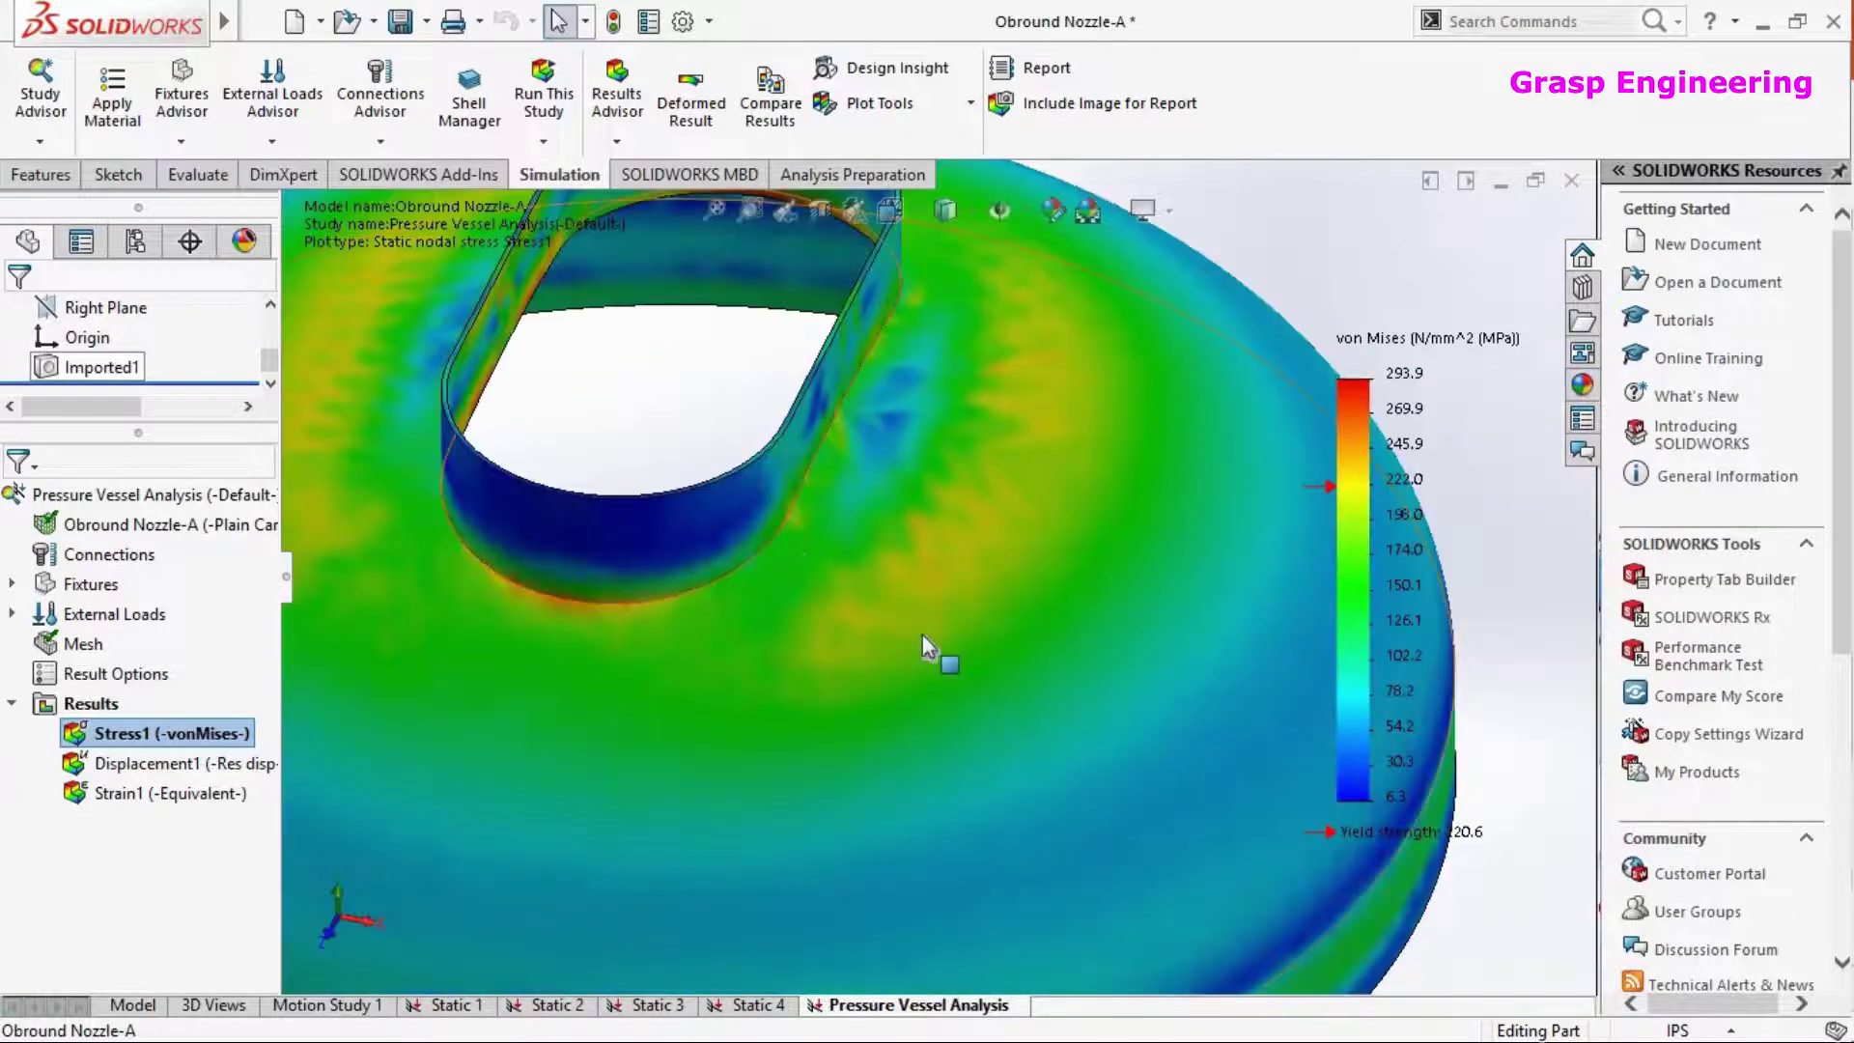
scroll(940, 628, up, 5)
Examine the stress along the nozzle-to-head junction, especially at the nozzle's rounded end
middle_drag(943, 632, 740, 618)
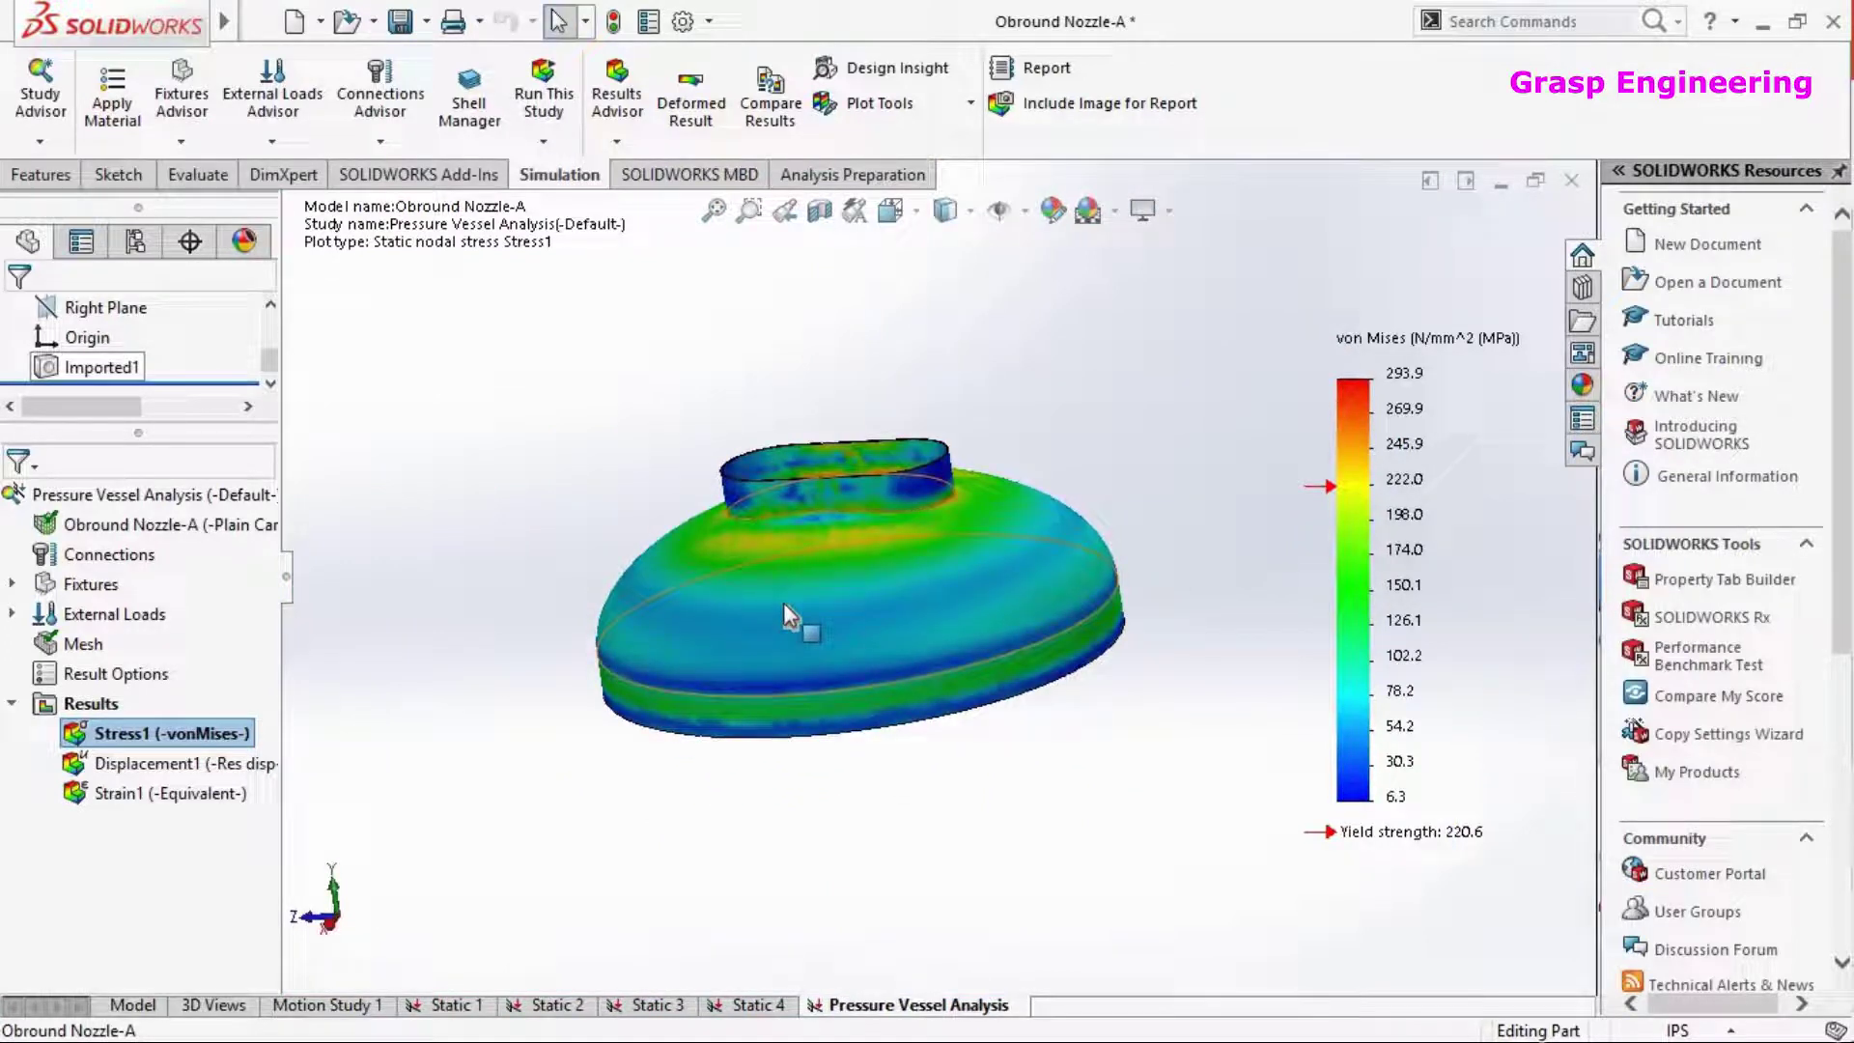
scroll(954, 534, down, 5)
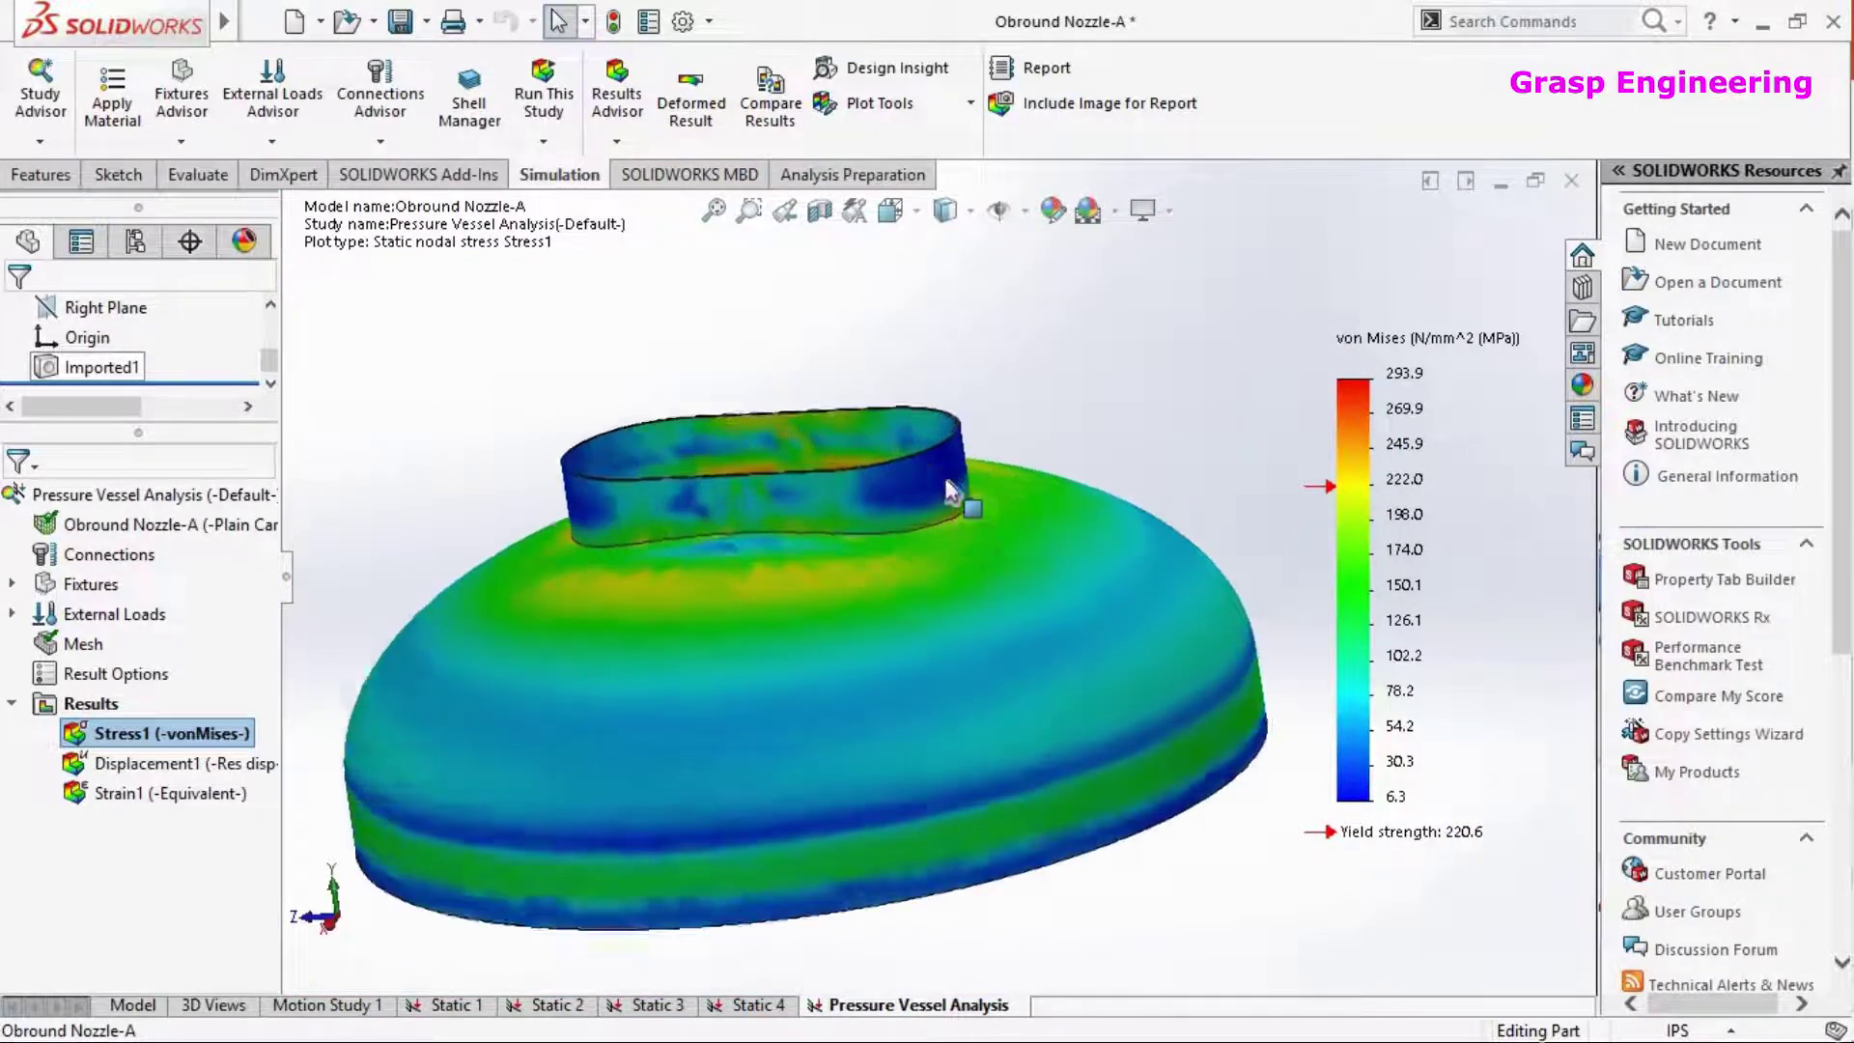
middle_drag(954, 536, 991, 518)
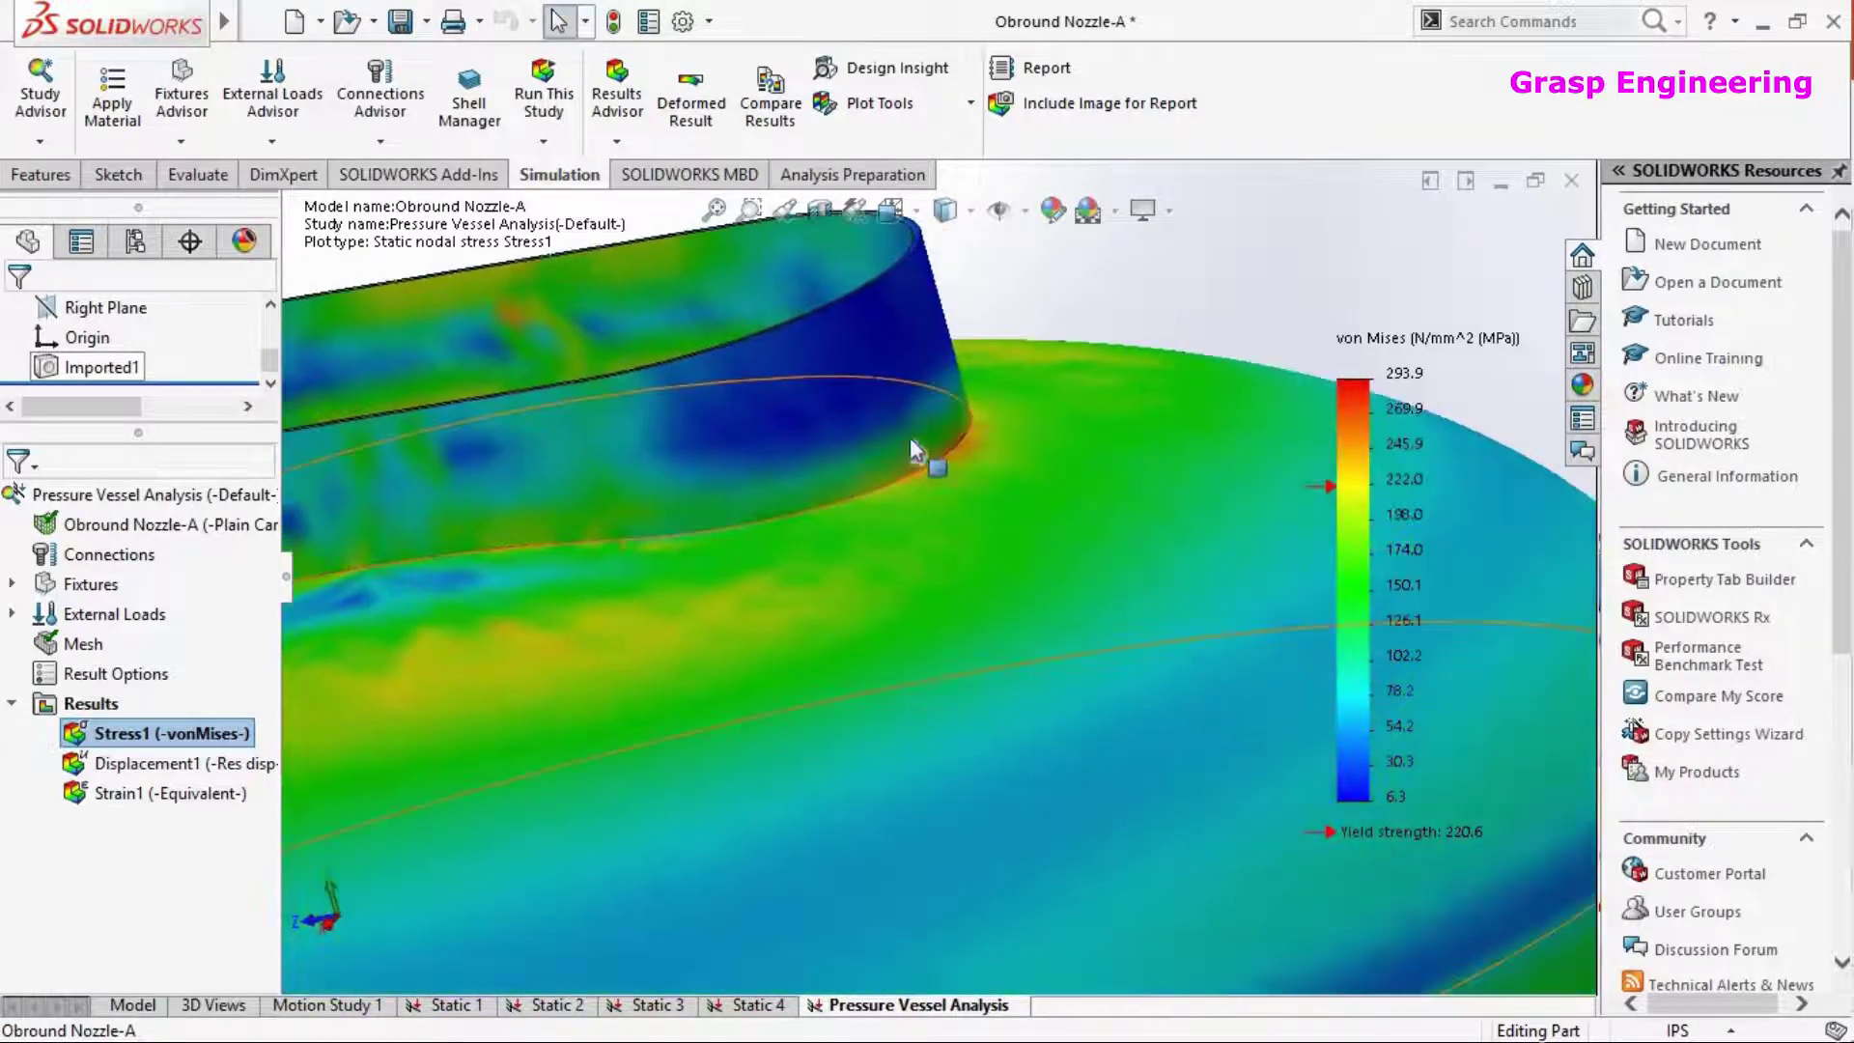
scroll(1087, 646, up, 5)
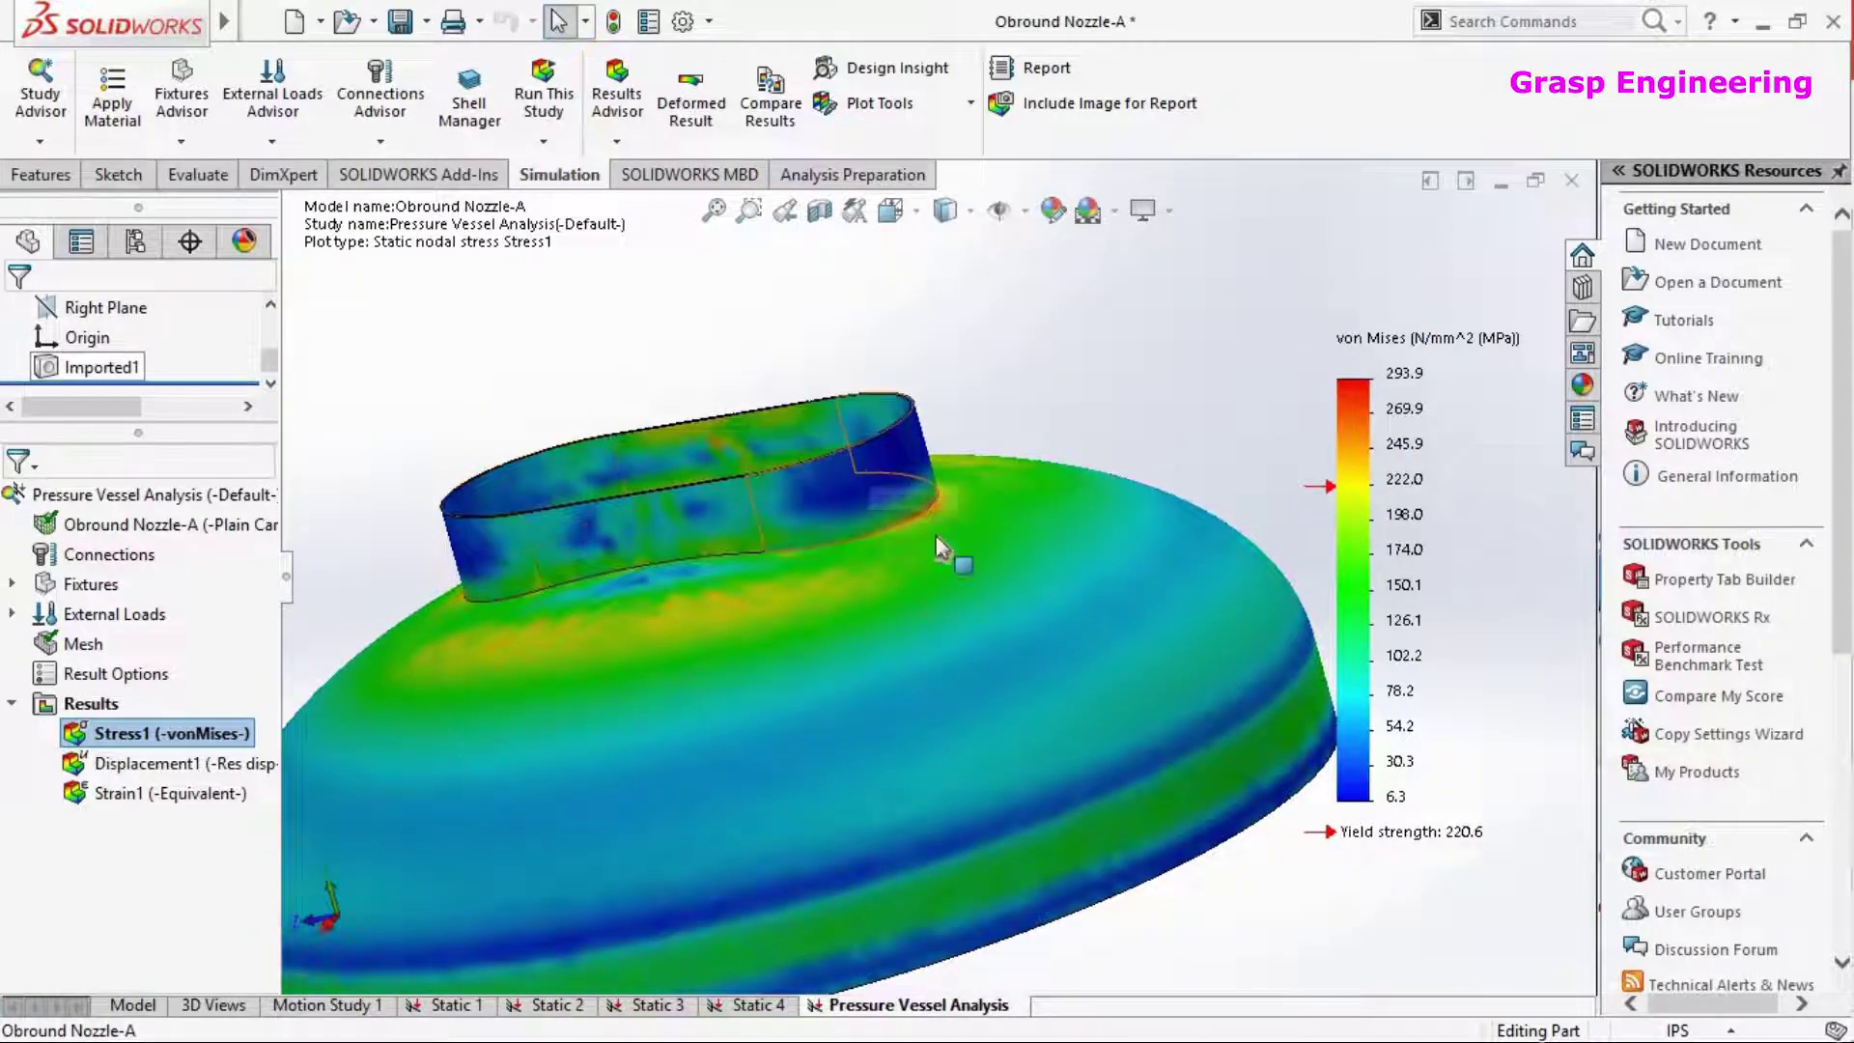
middle_drag(819, 598, 860, 565)
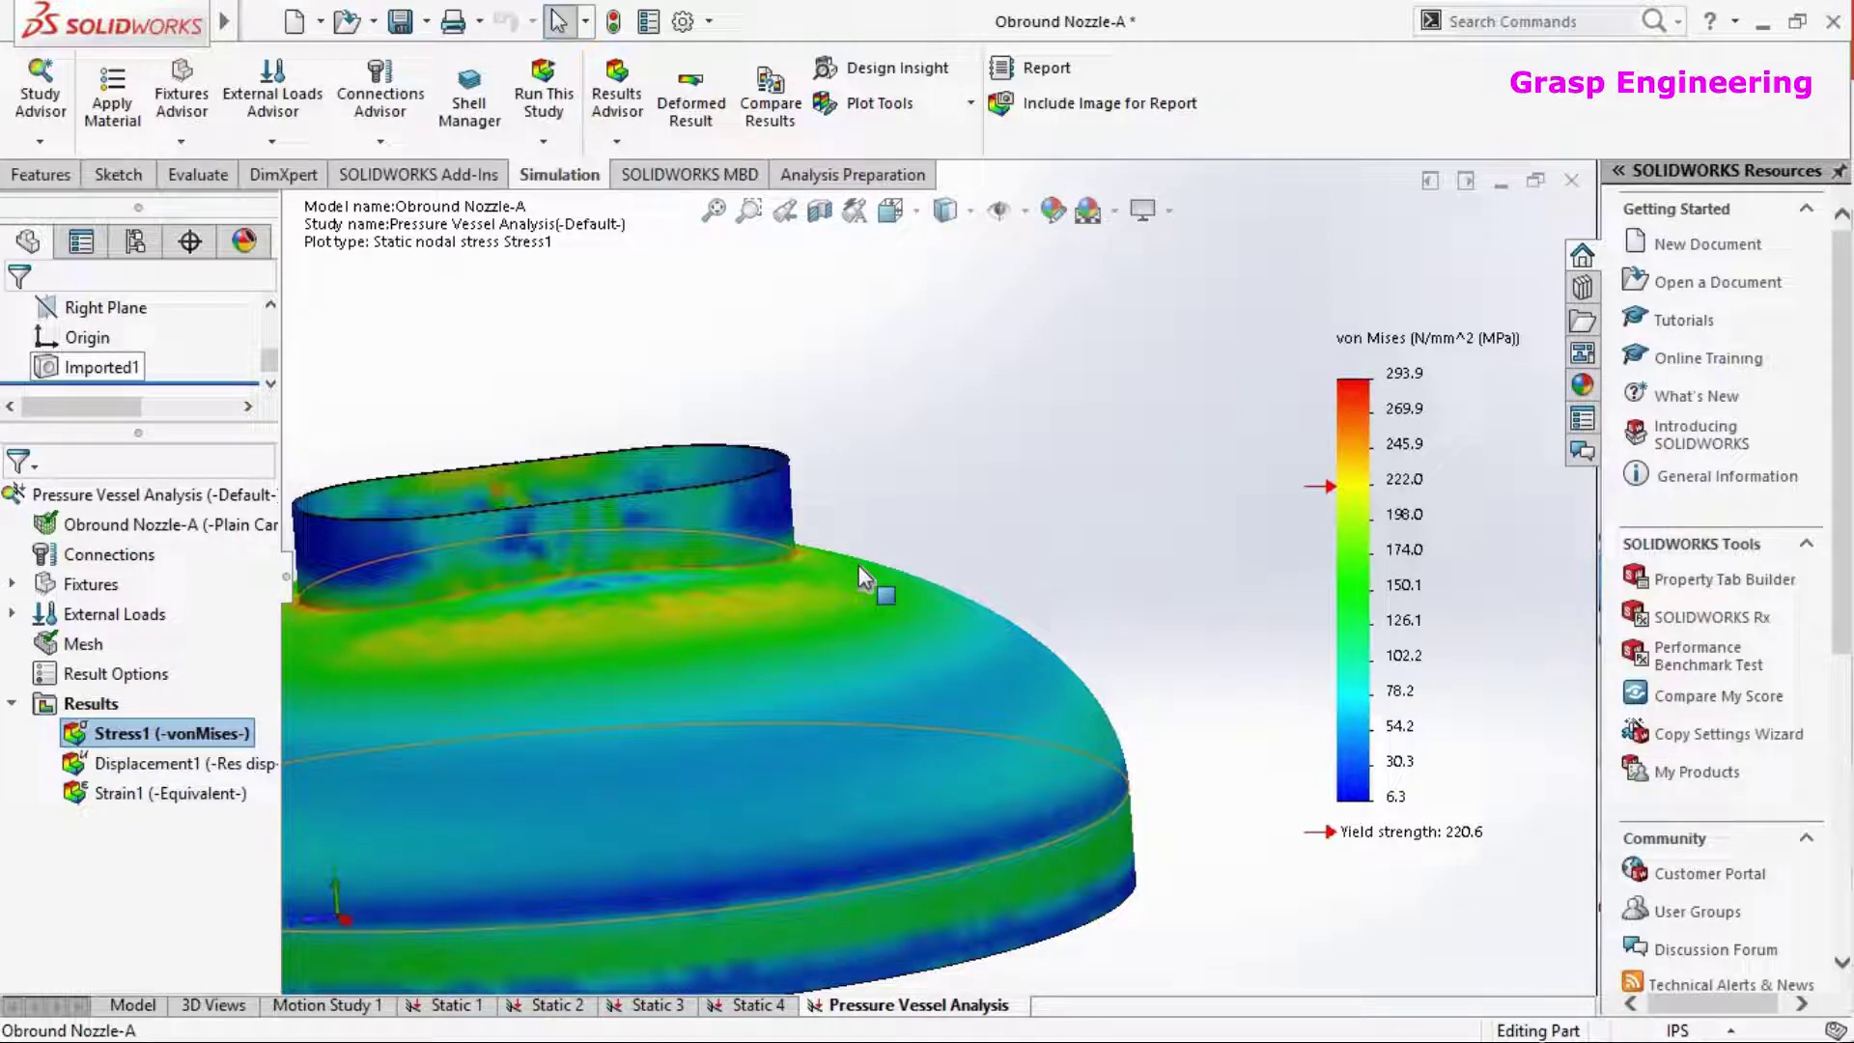
ctrl+middle_drag(826, 589, 1025, 535)
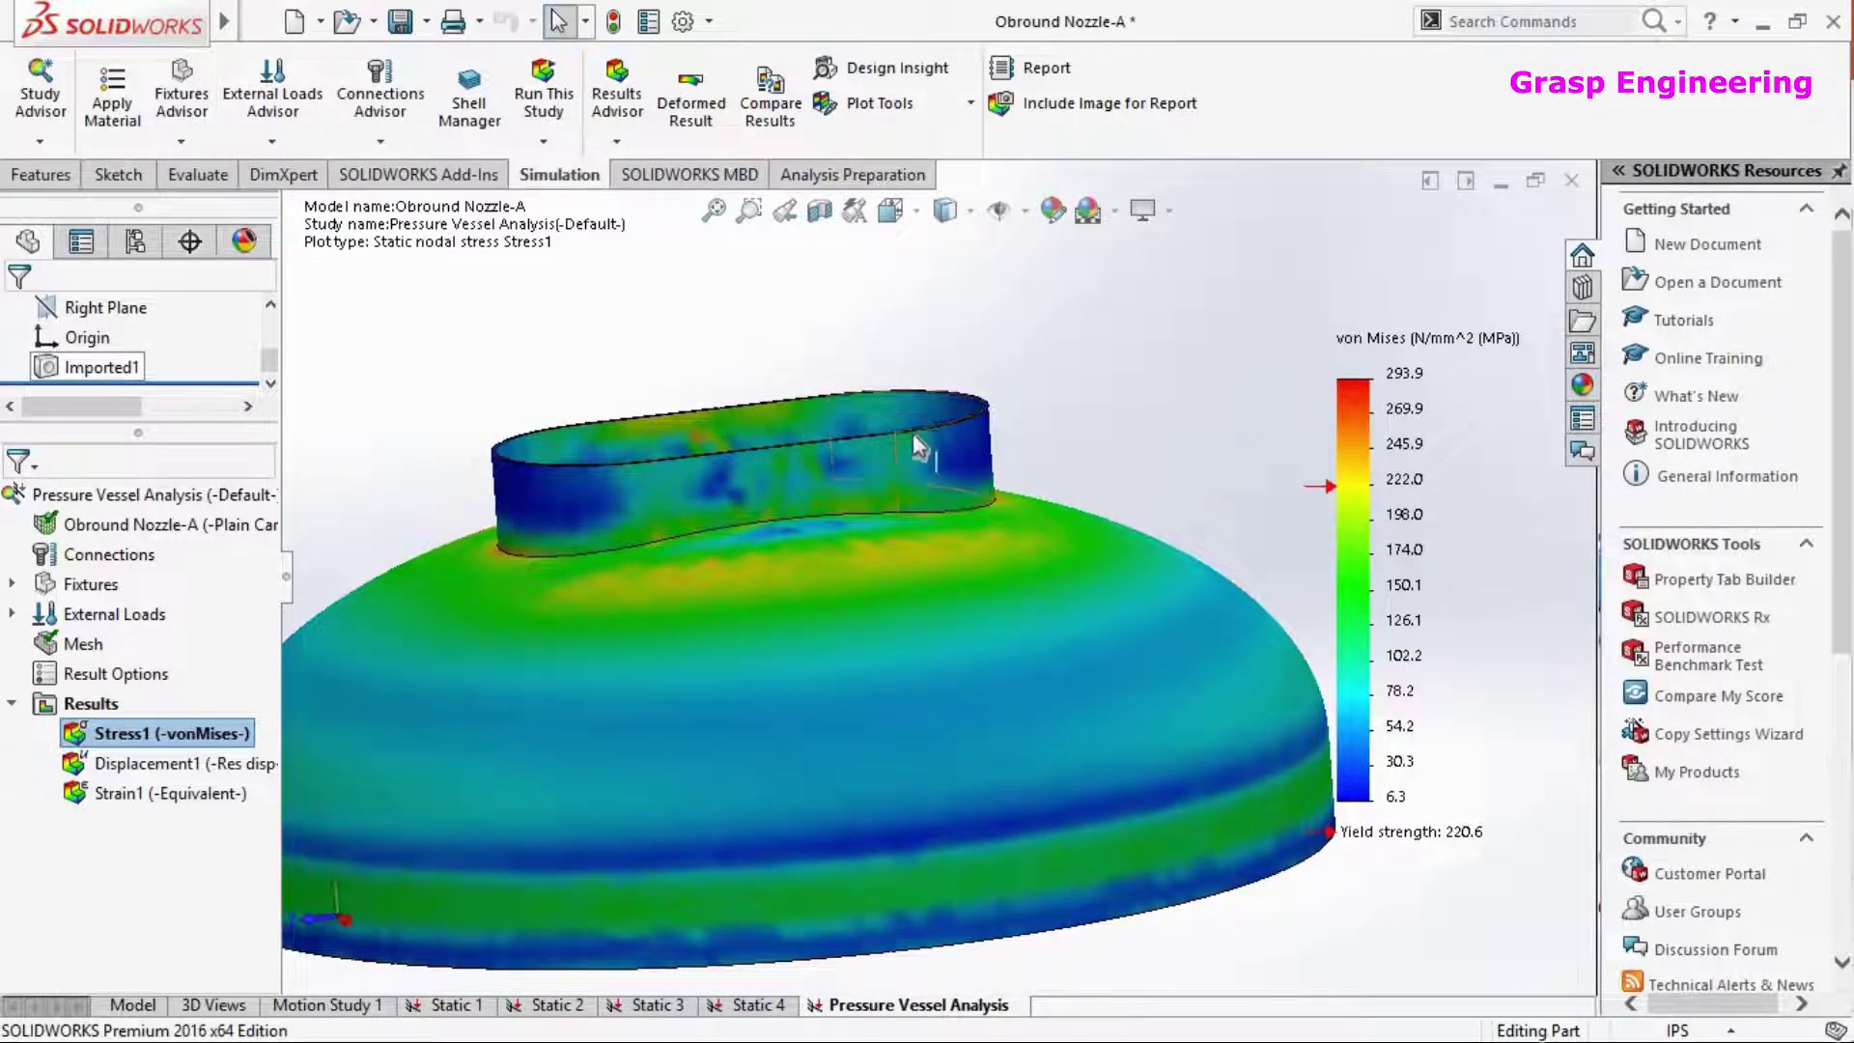
Show the whole head in the stress plot, open the Snipping Tool and return to the SOLIDWORKS window
scroll(920, 448, up, 2)
ctrl+middle_drag(911, 655, 1021, 657)
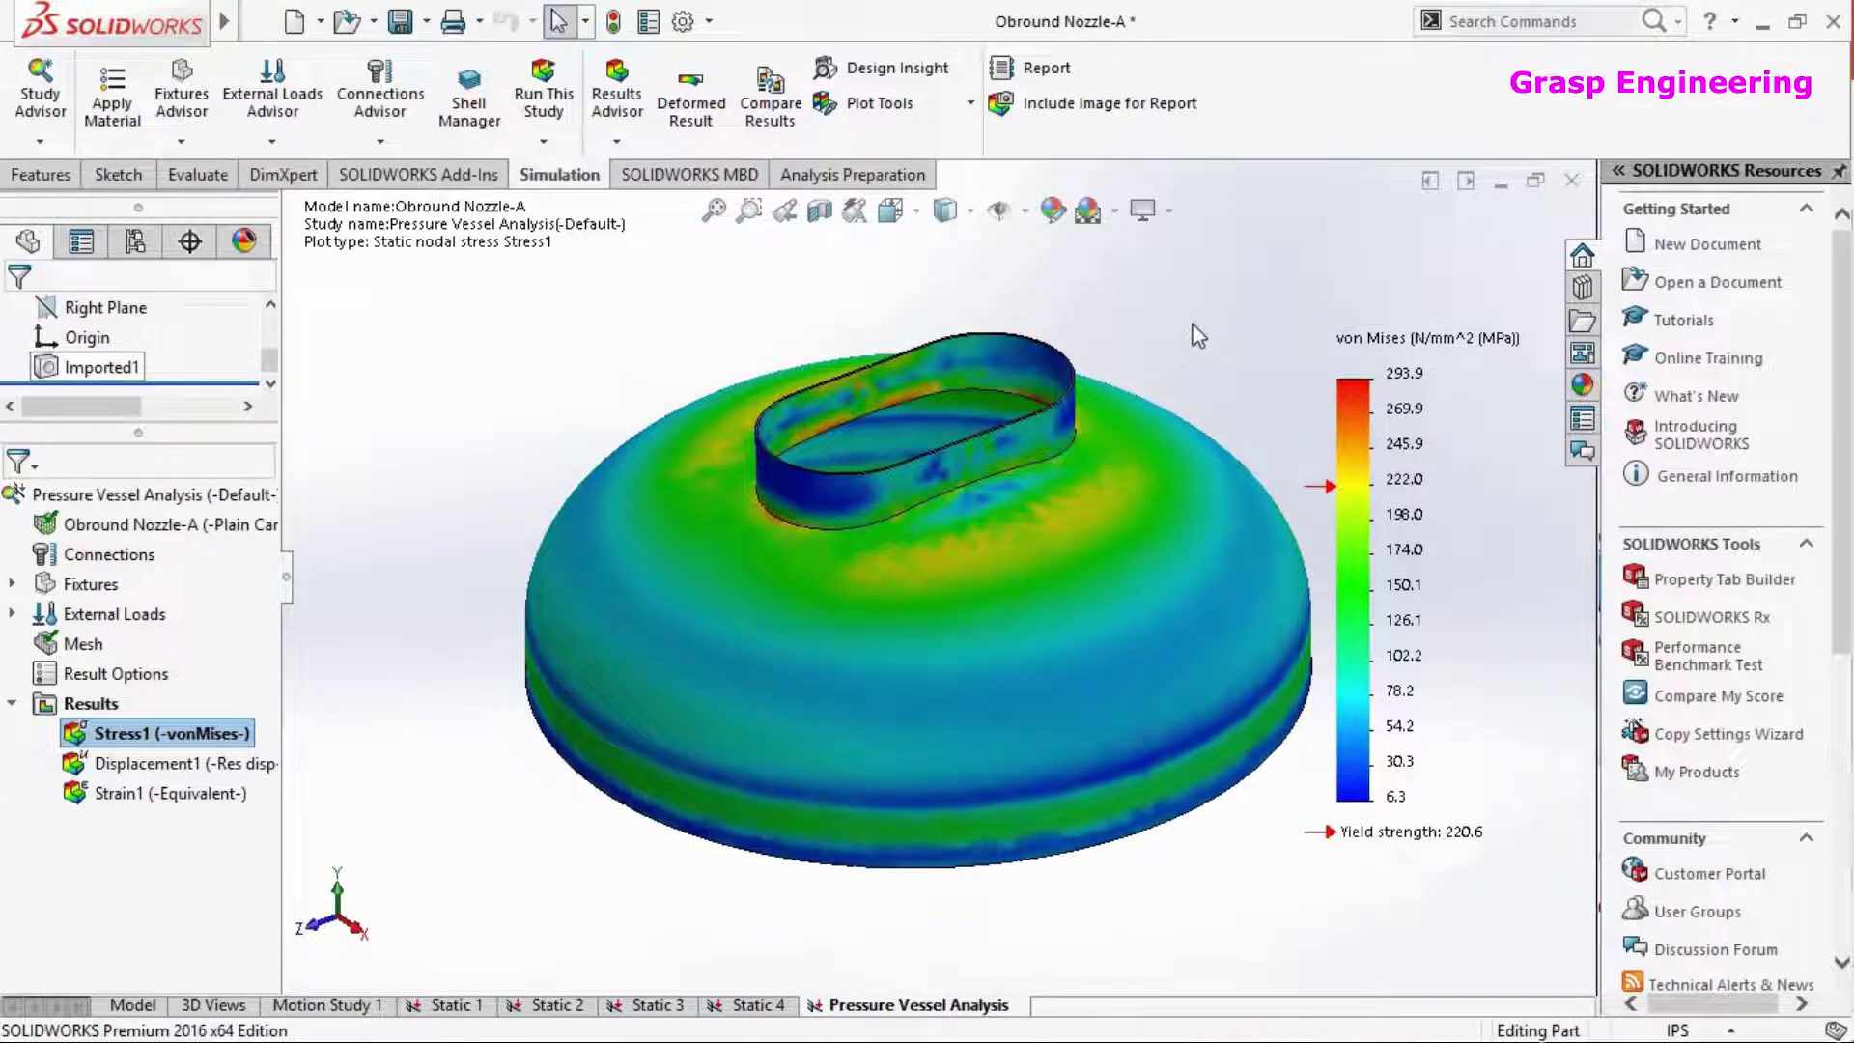
key(alt+Tab)
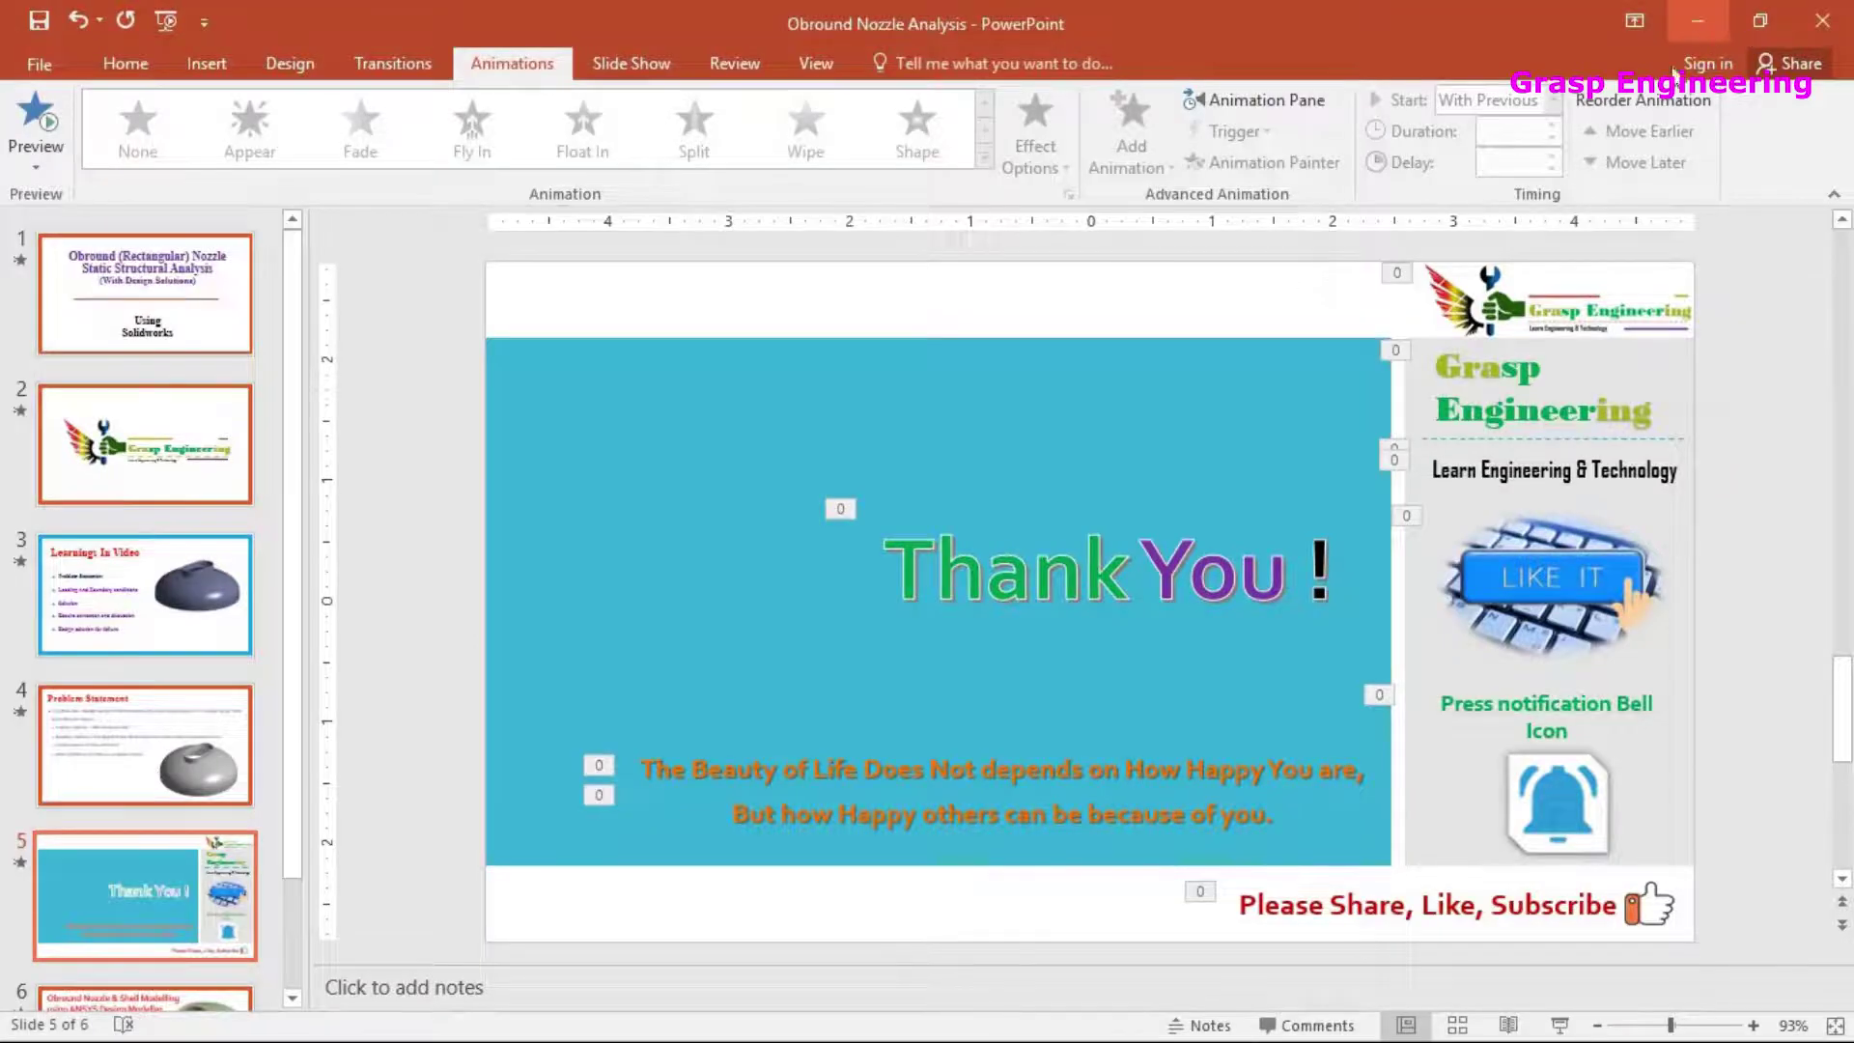
click(1696, 21)
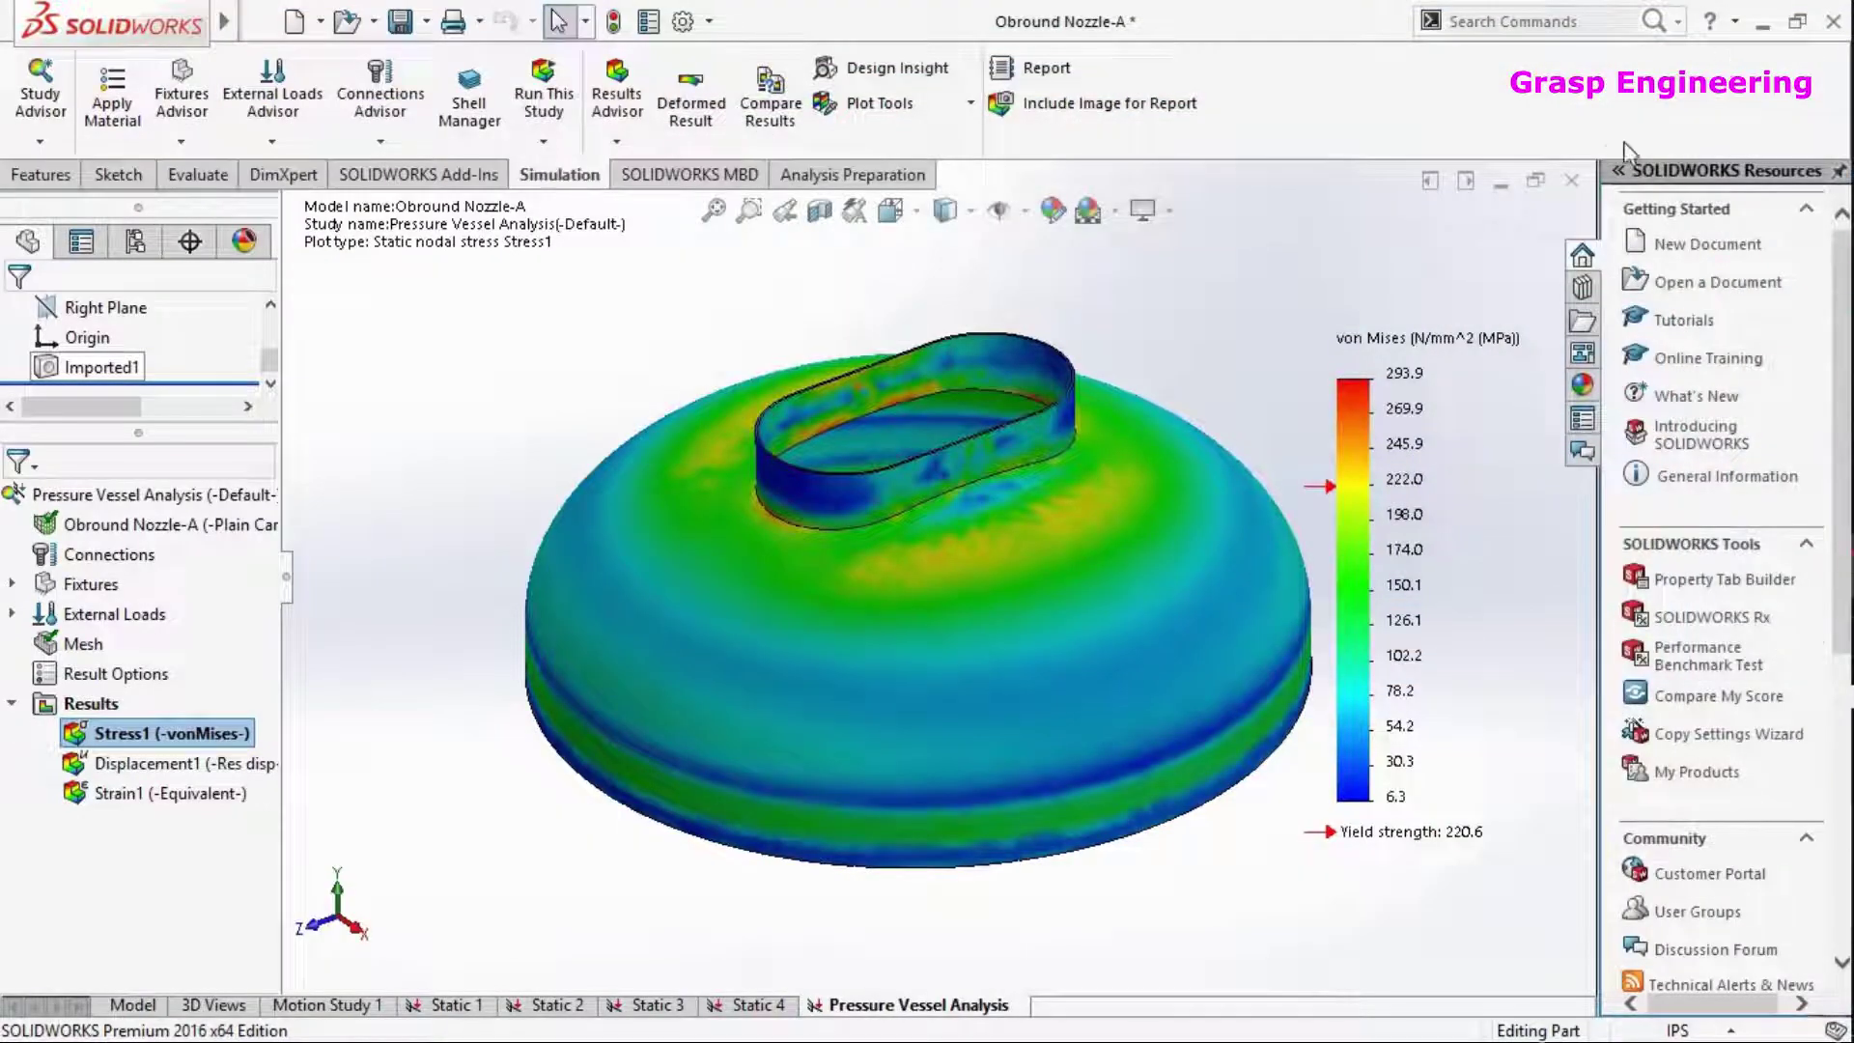
click(1763, 22)
mouse_move(1848, 304)
click(1812, 374)
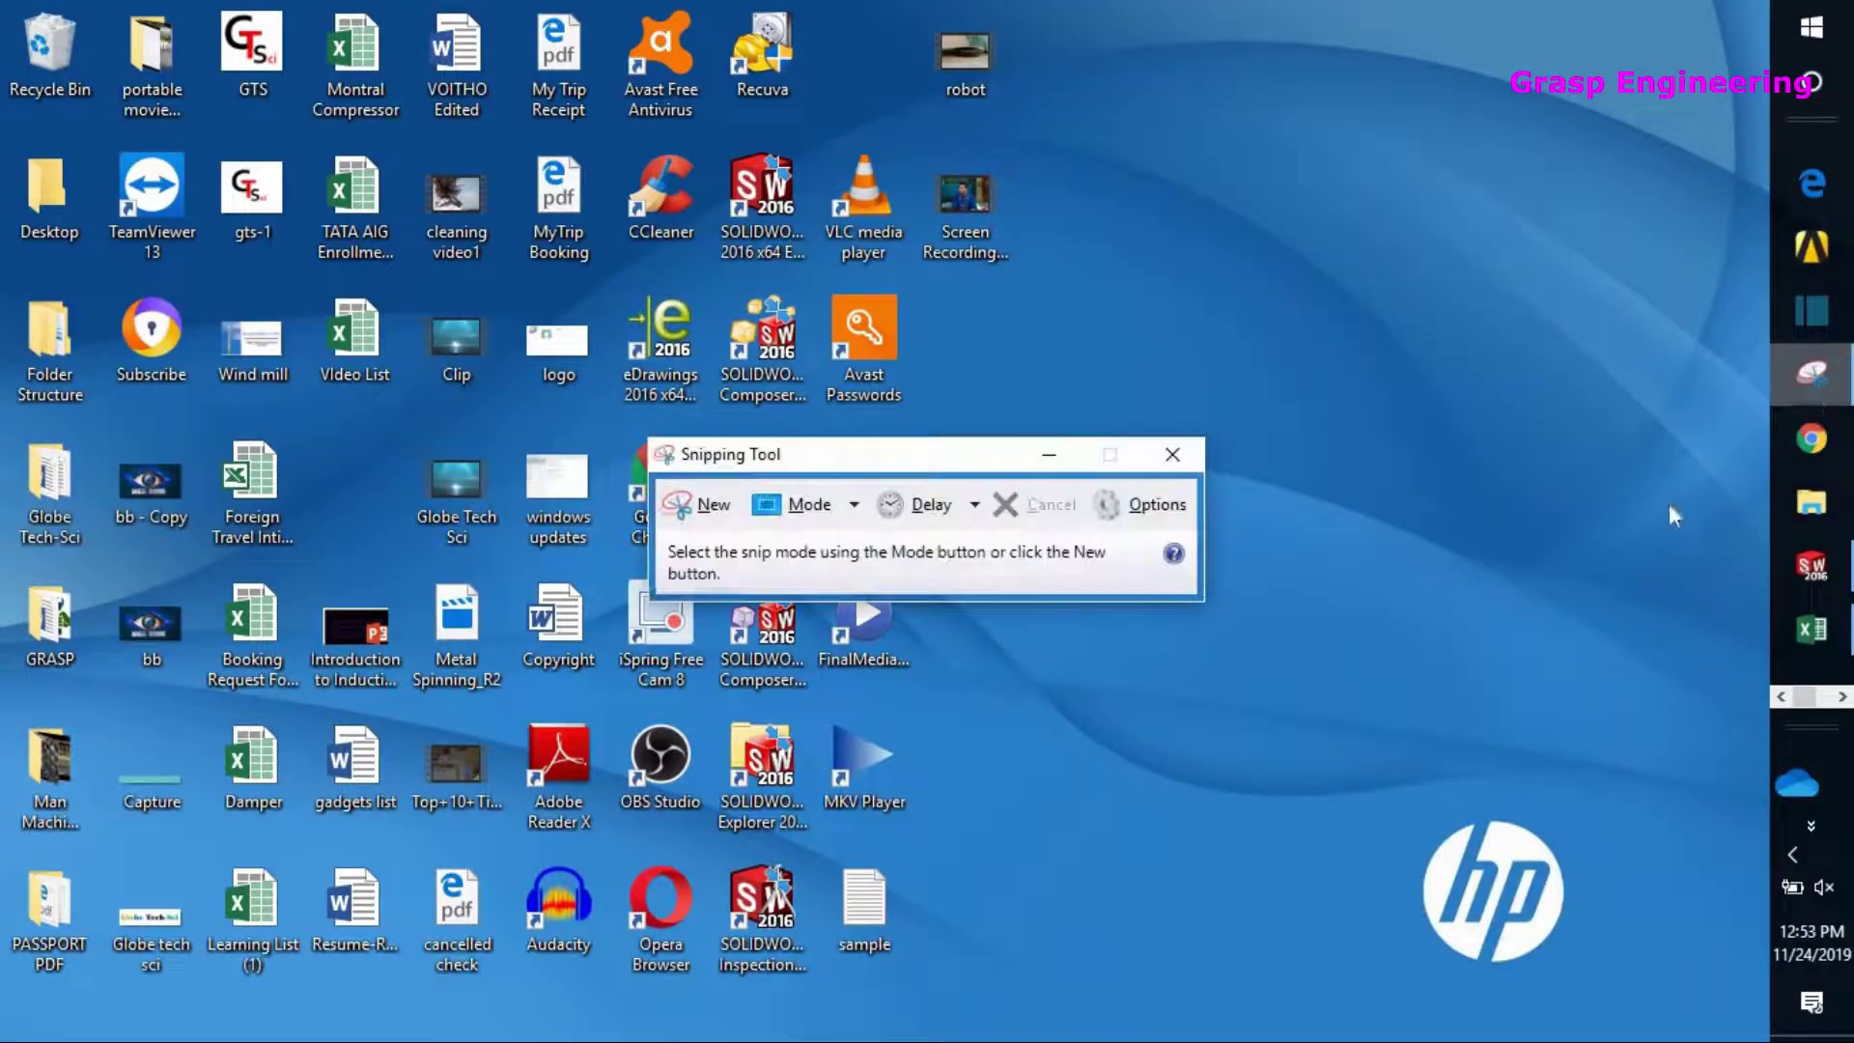
key(alt+Tab)
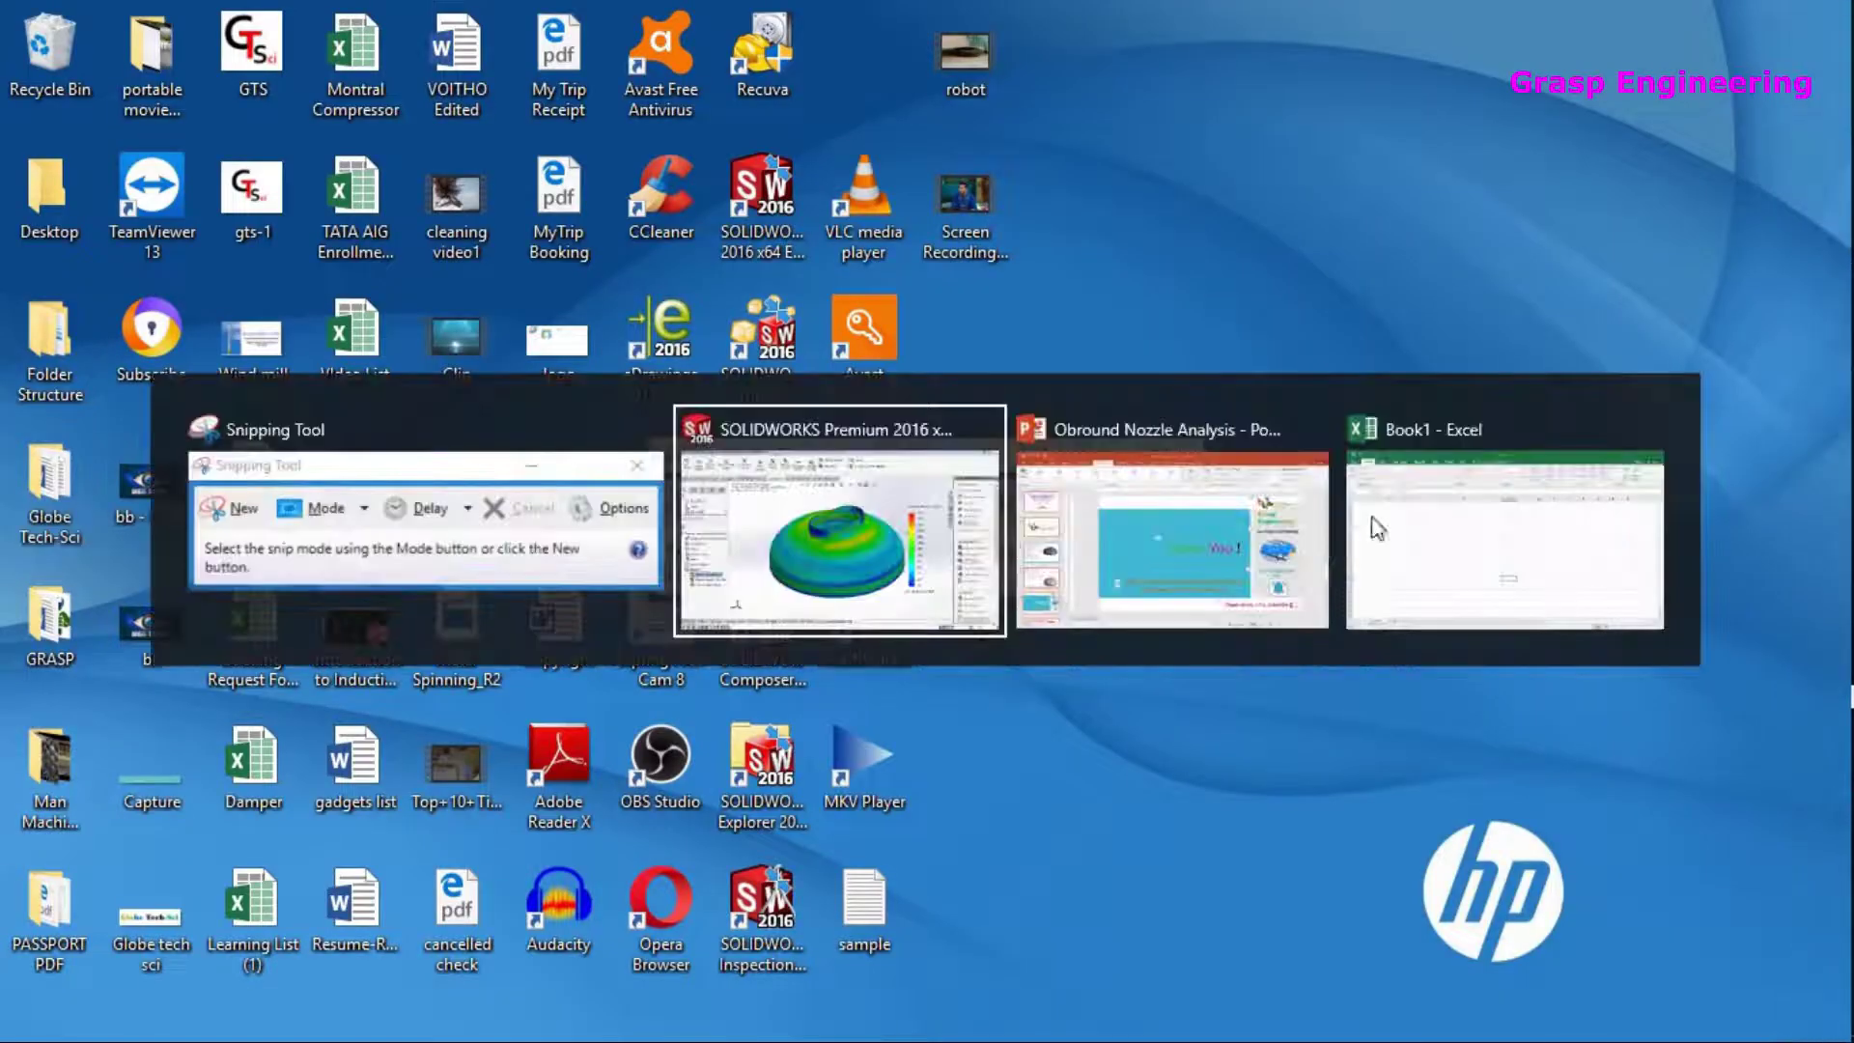
click(911, 600)
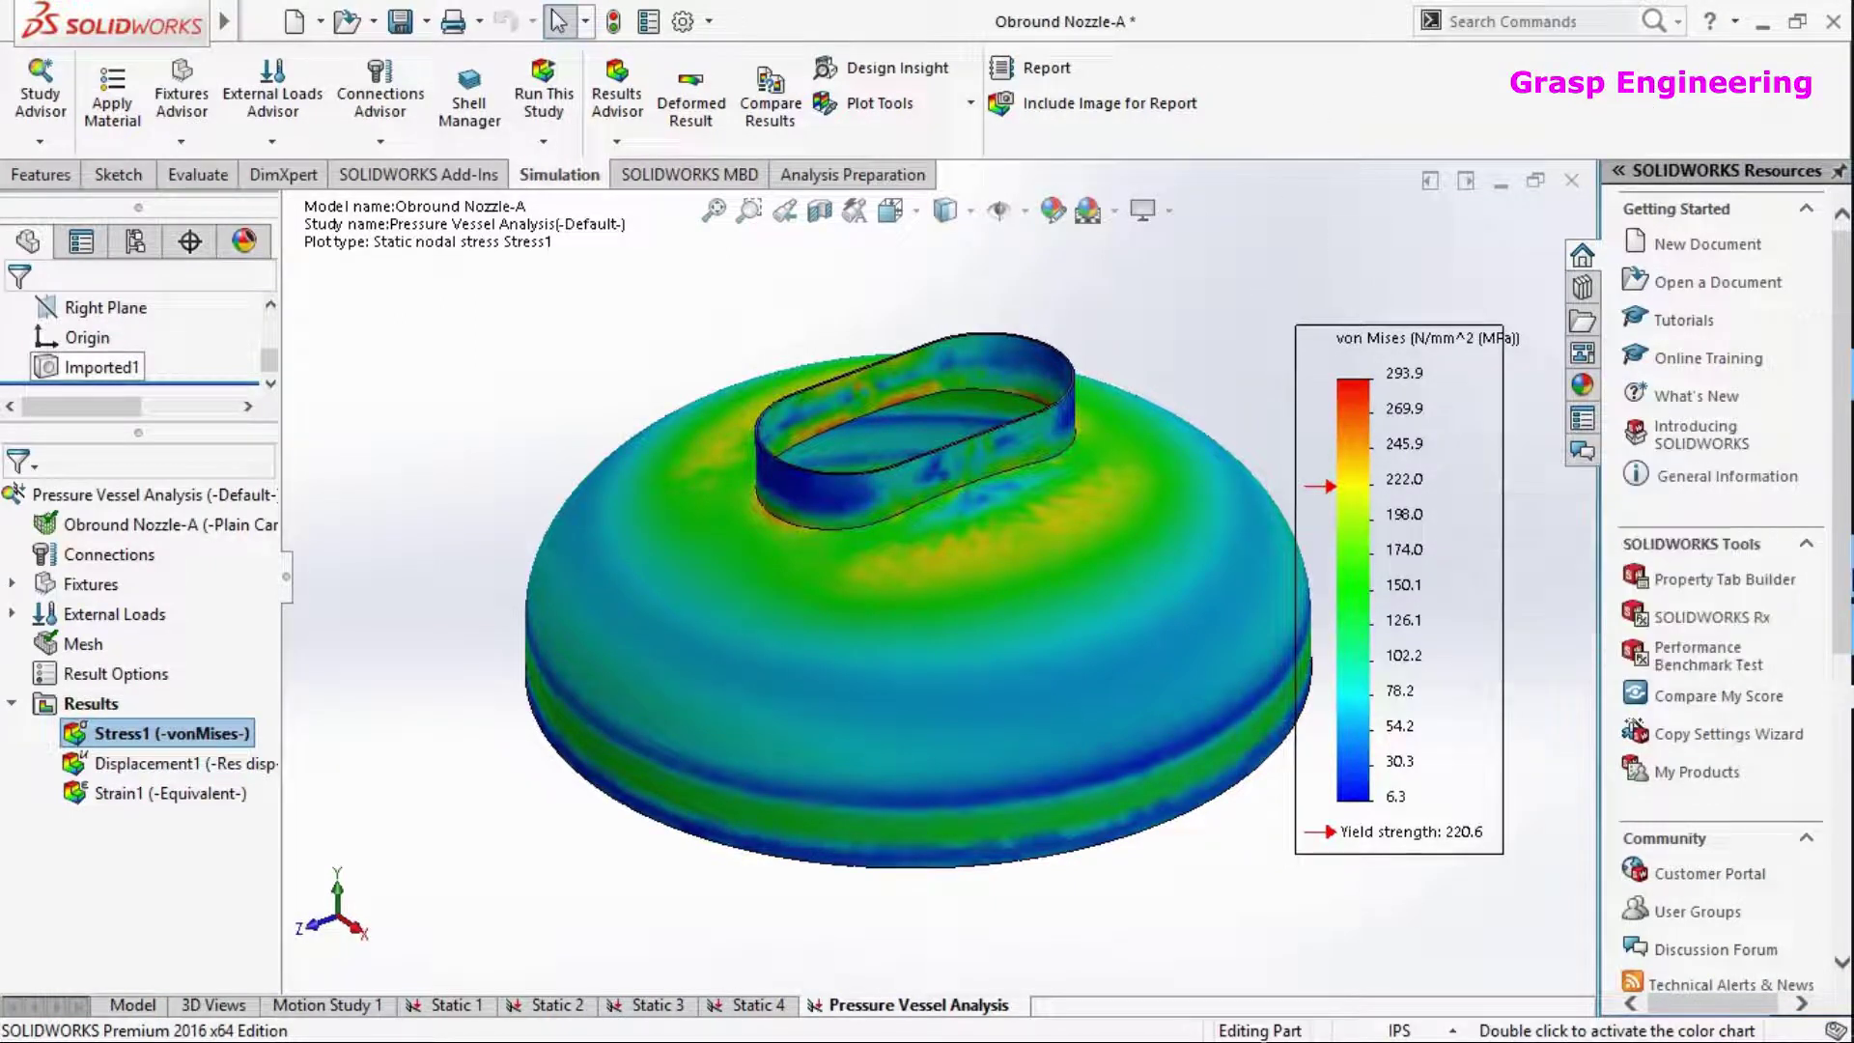
Capture a rectangular snip of the von Mises stress plot together with its colour legend
key(alt+Tab)
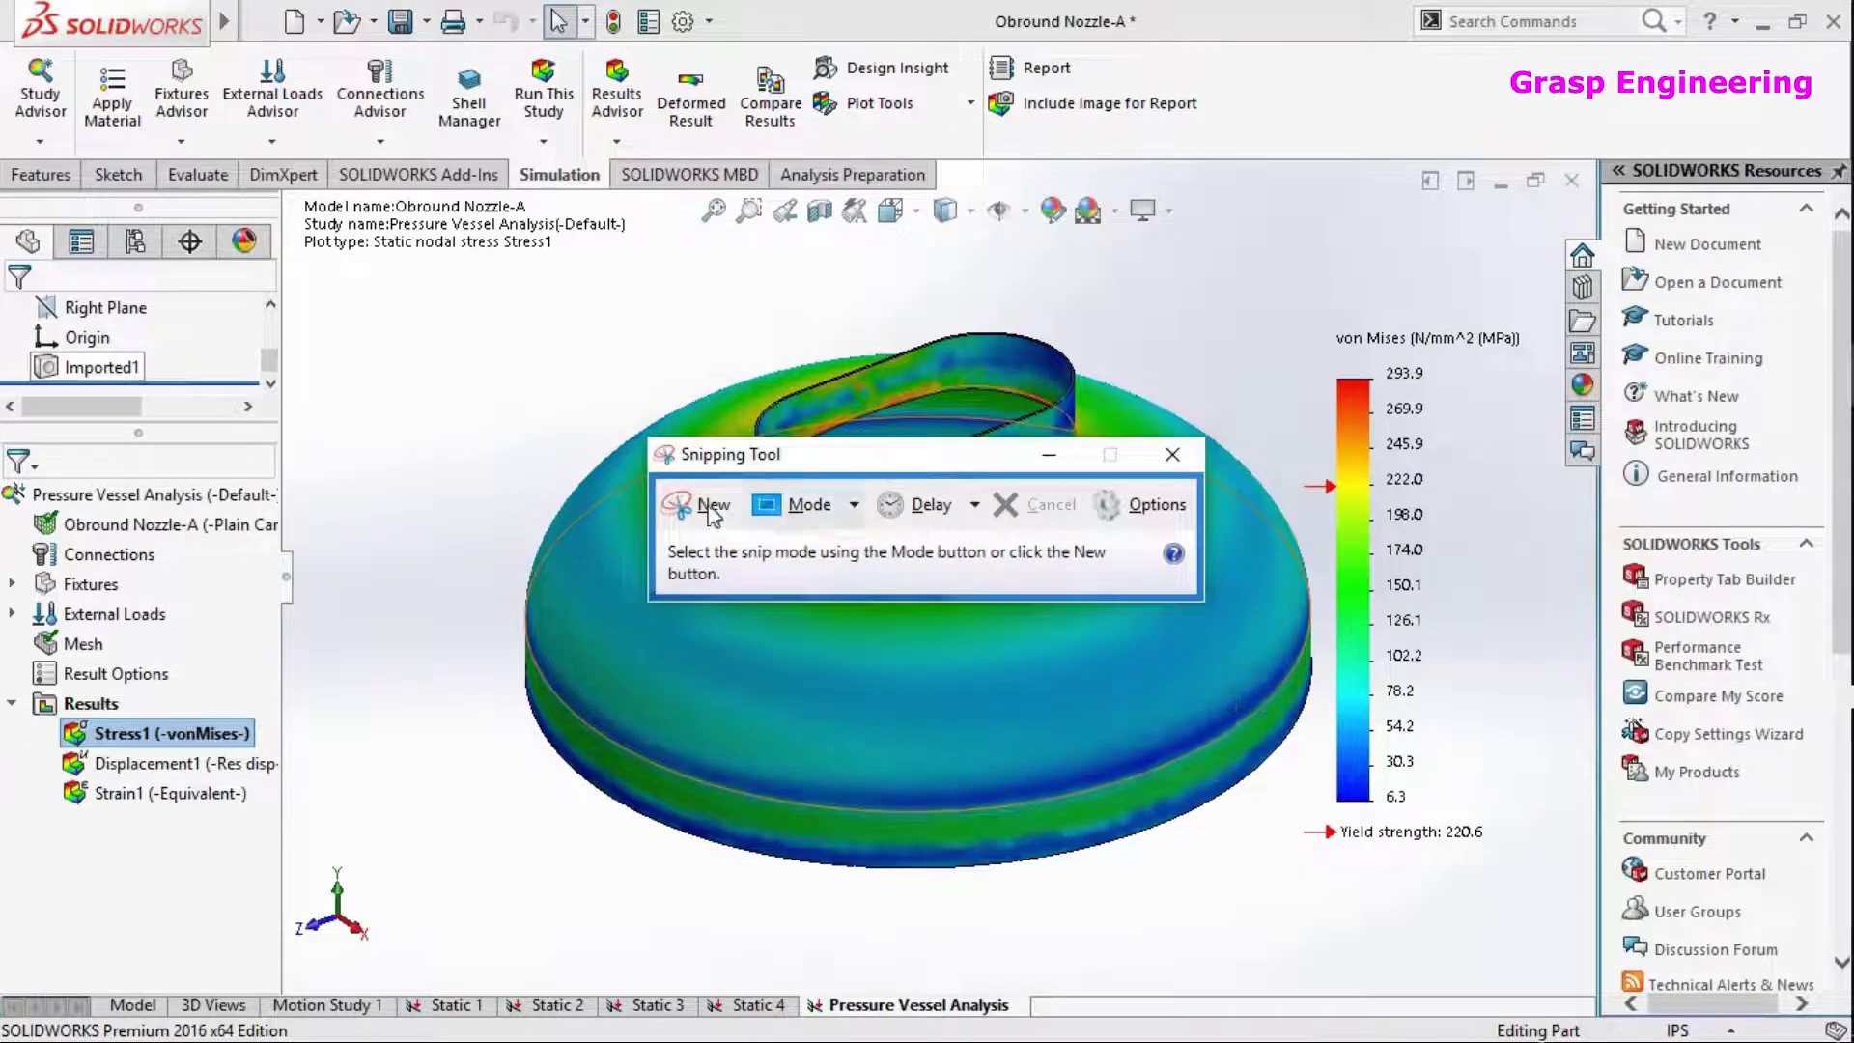
click(711, 508)
drag(519, 303, 1535, 897)
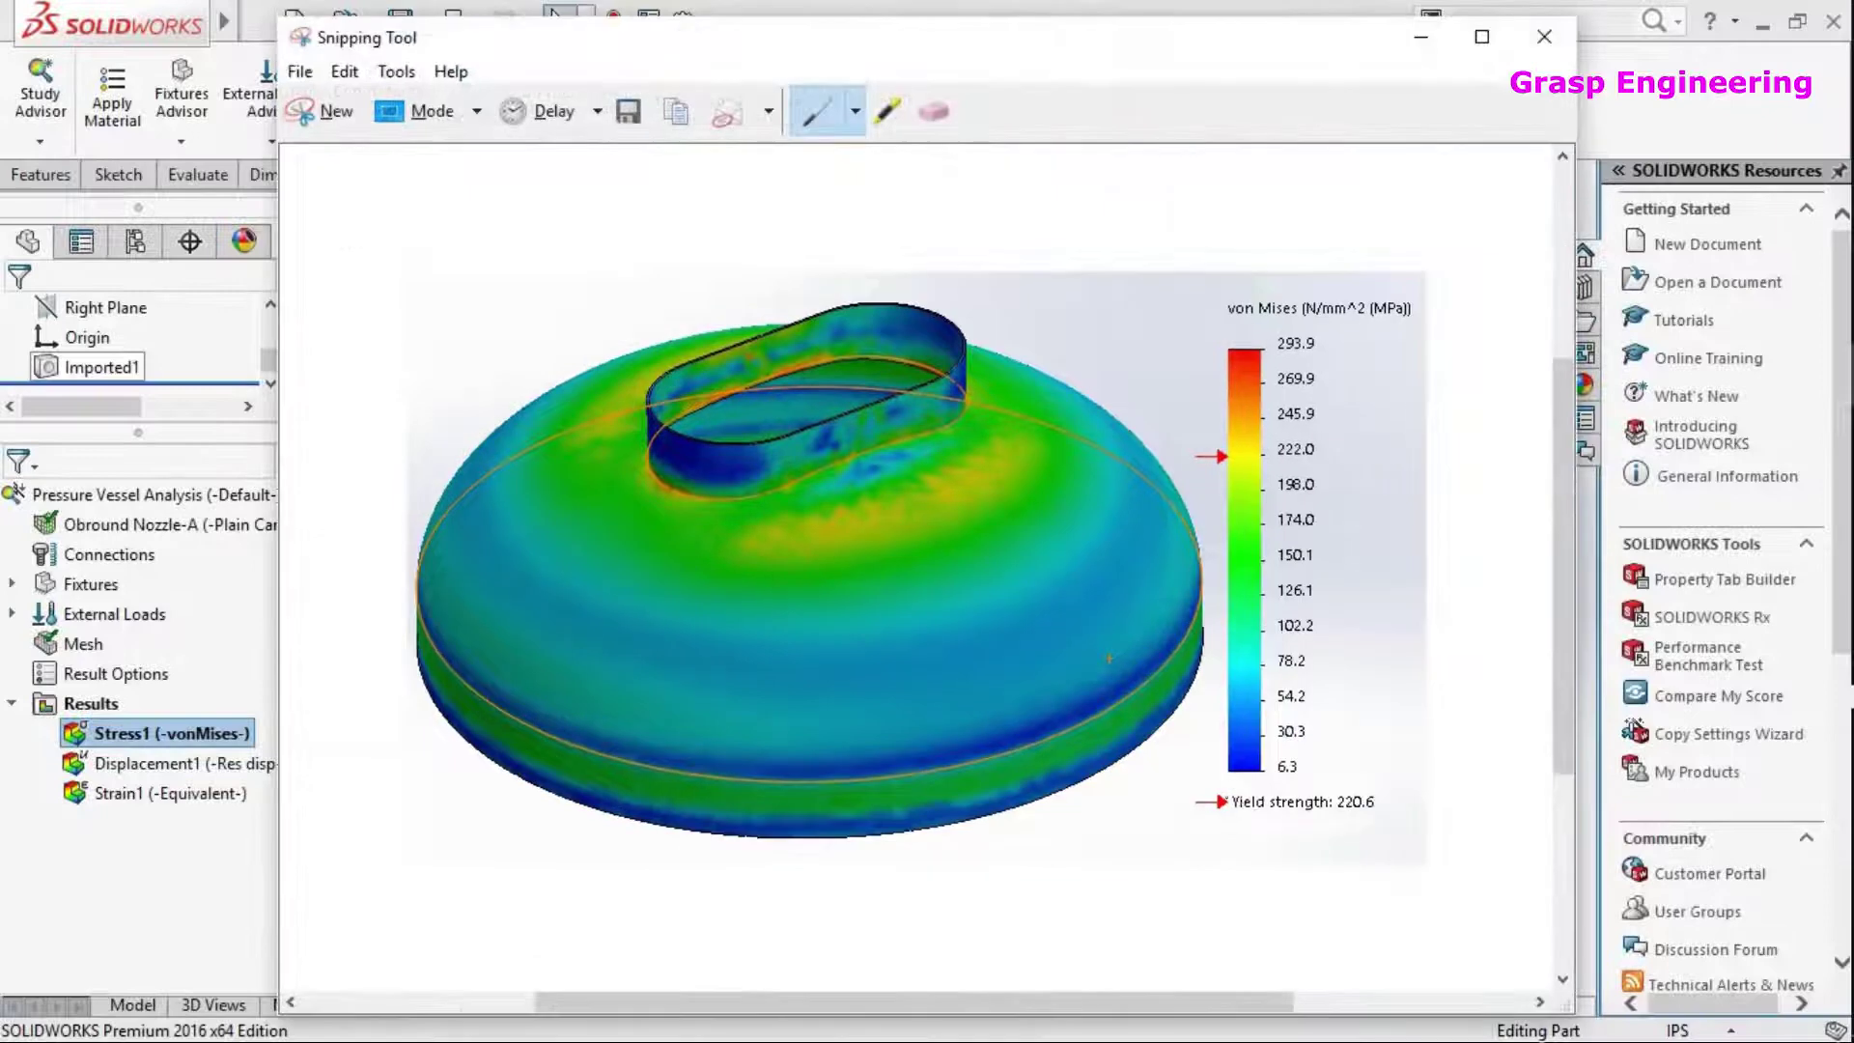
Paste the snip at cell B2 of Book1 in Excel, shrink and reposition it near the sheet's start, and return to SOLIDWORKS
key(alt+Tab)
key(alt+Tab)
key(alt+Tab)
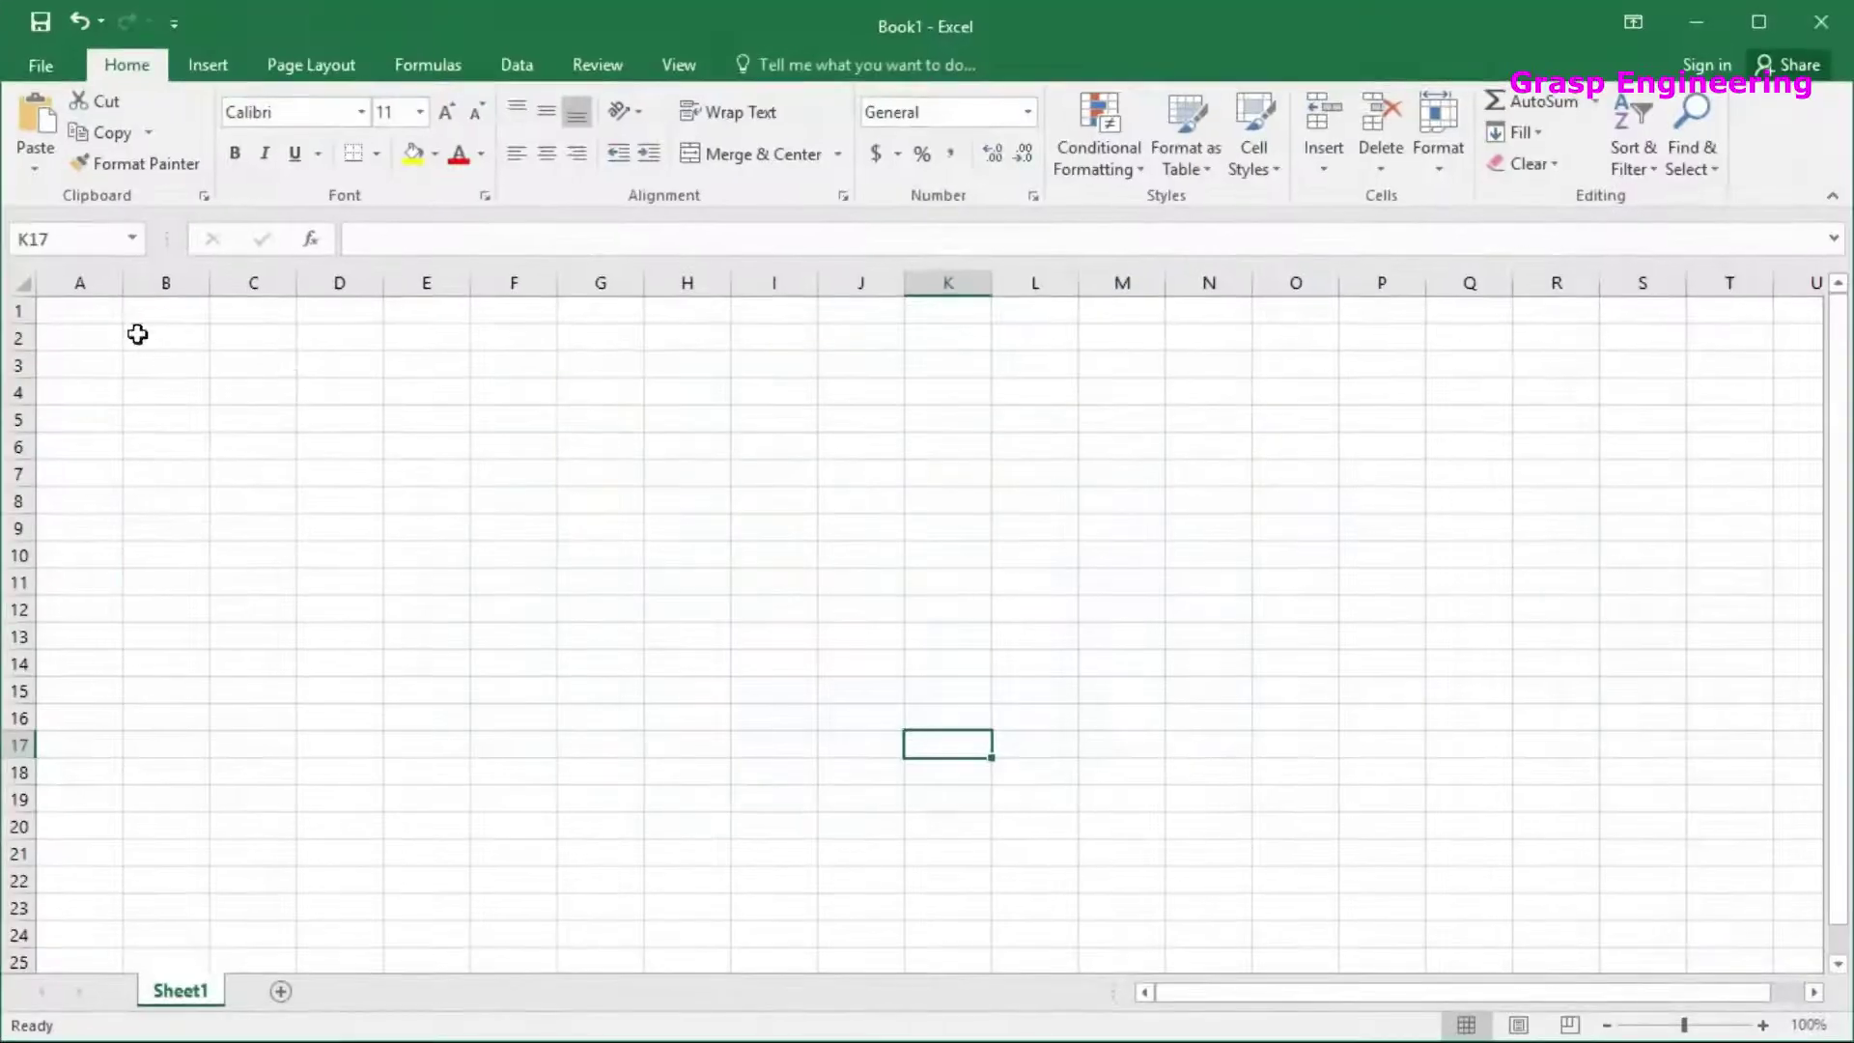
click(137, 336)
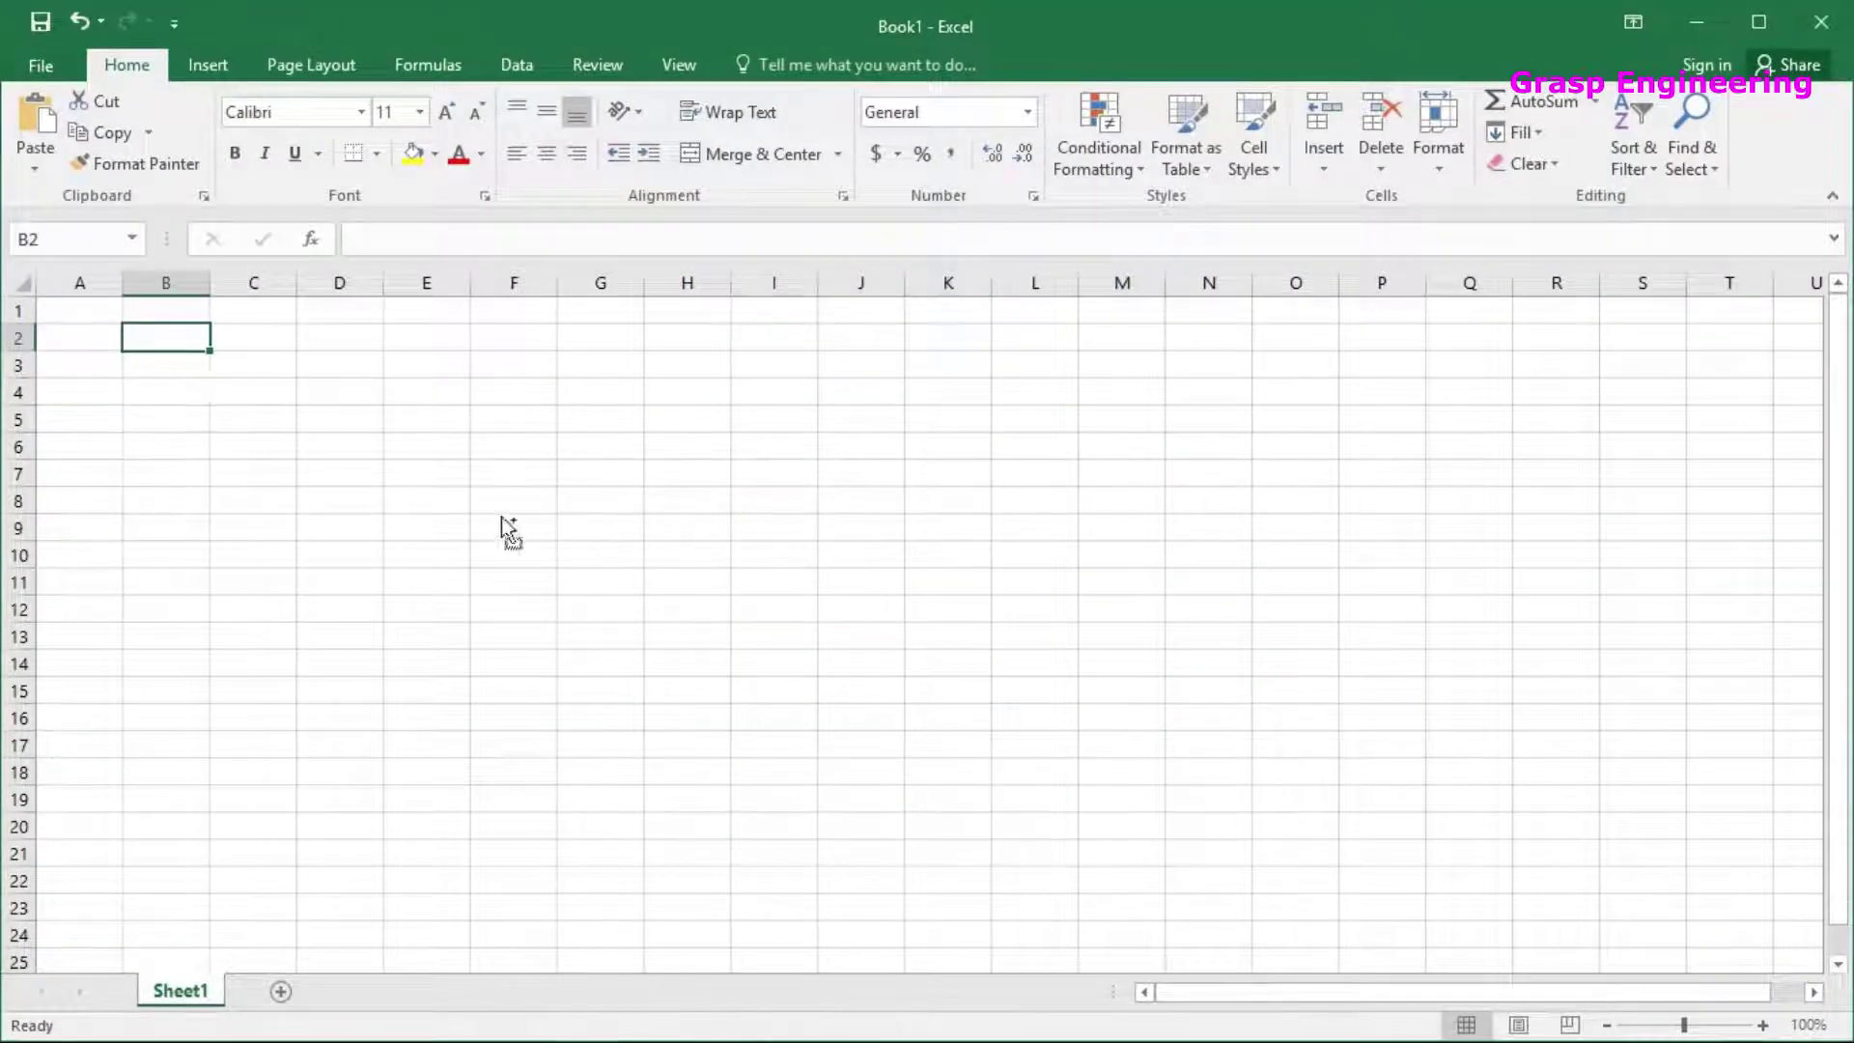
key(ctrl+v)
drag(1093, 390, 809, 570)
drag(721, 662, 685, 481)
click(1093, 578)
key(alt+Tab)
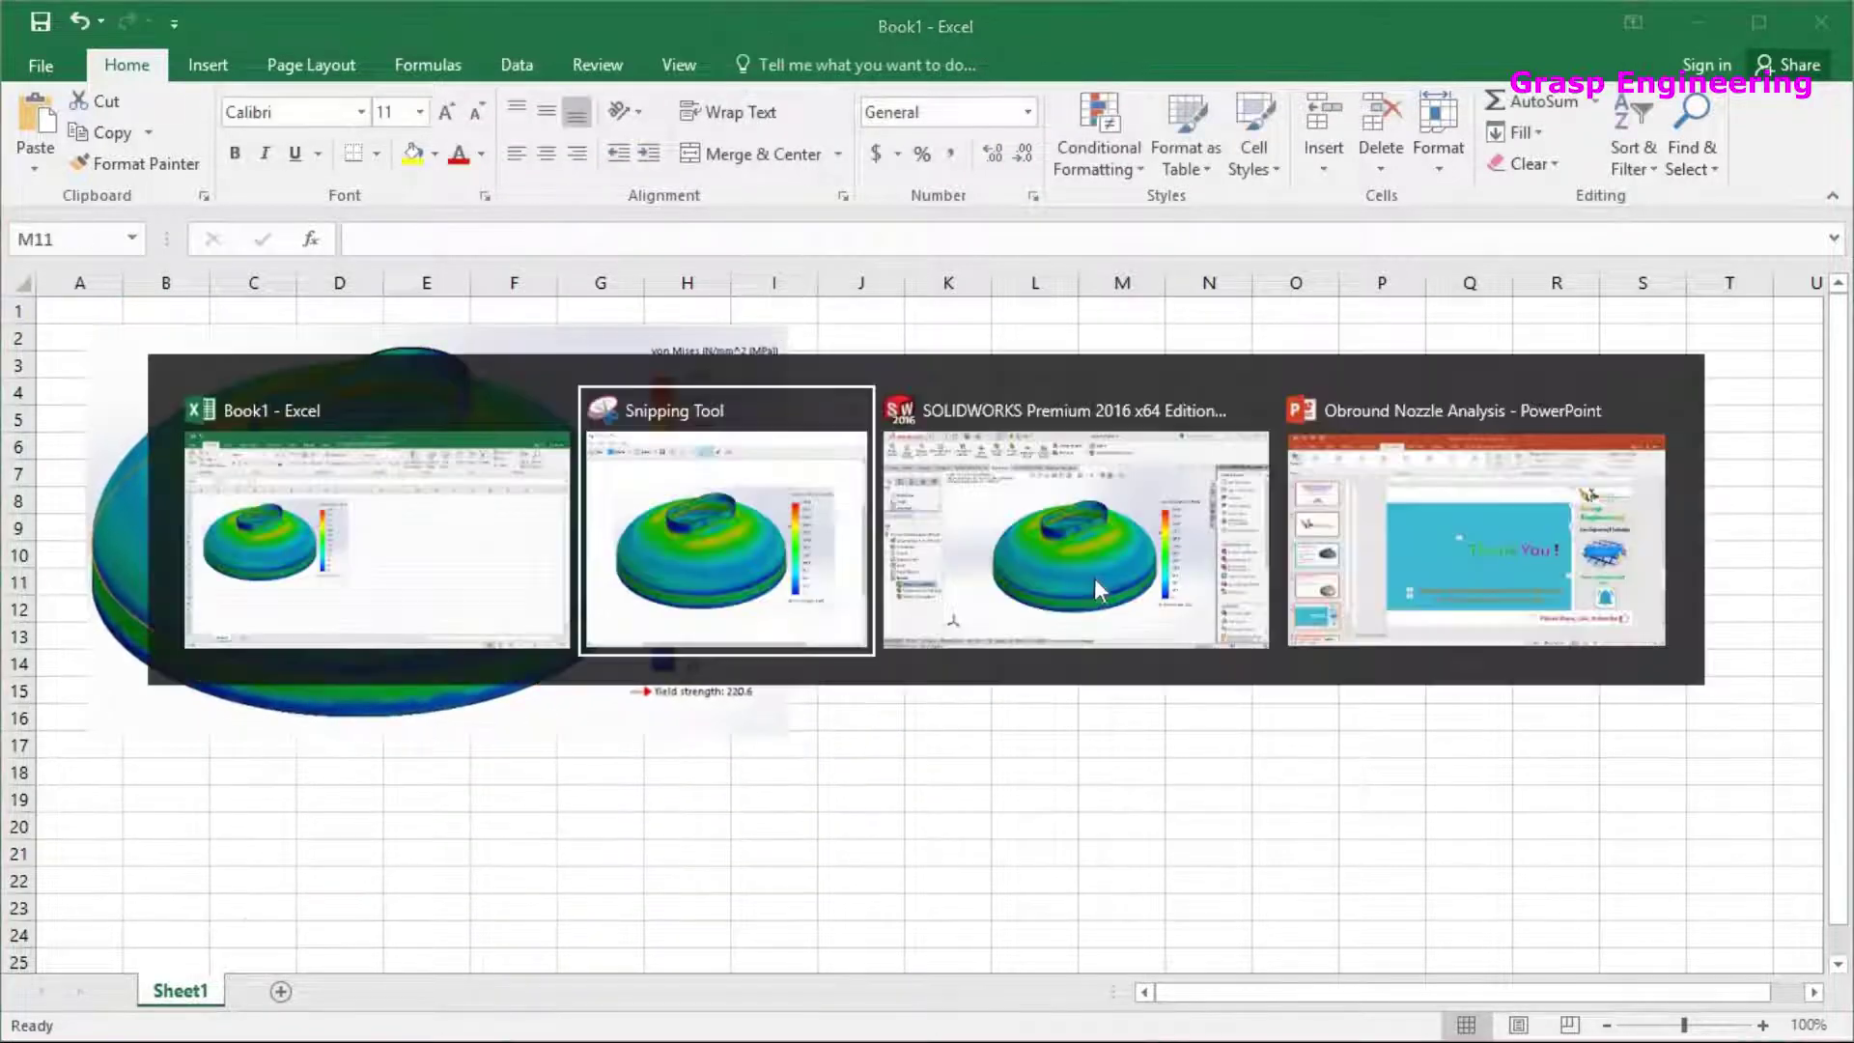
click(1051, 583)
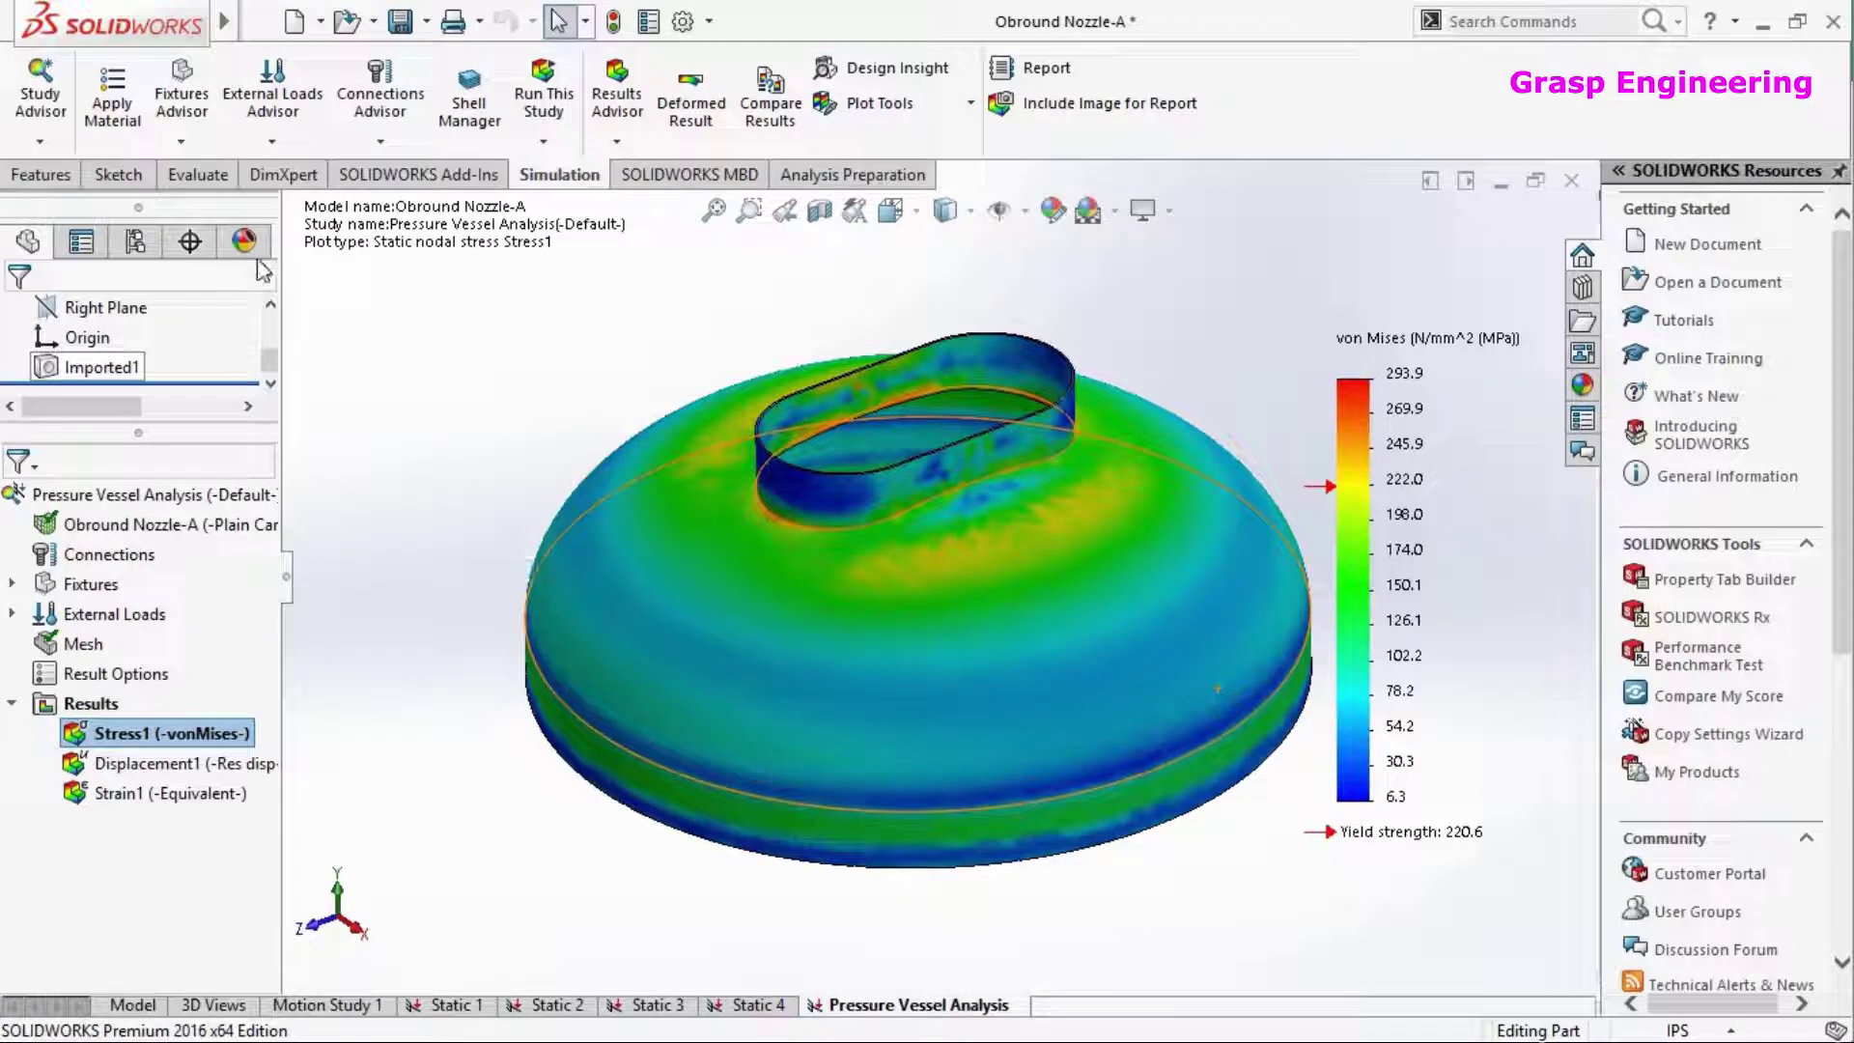
click(260, 22)
click(307, 65)
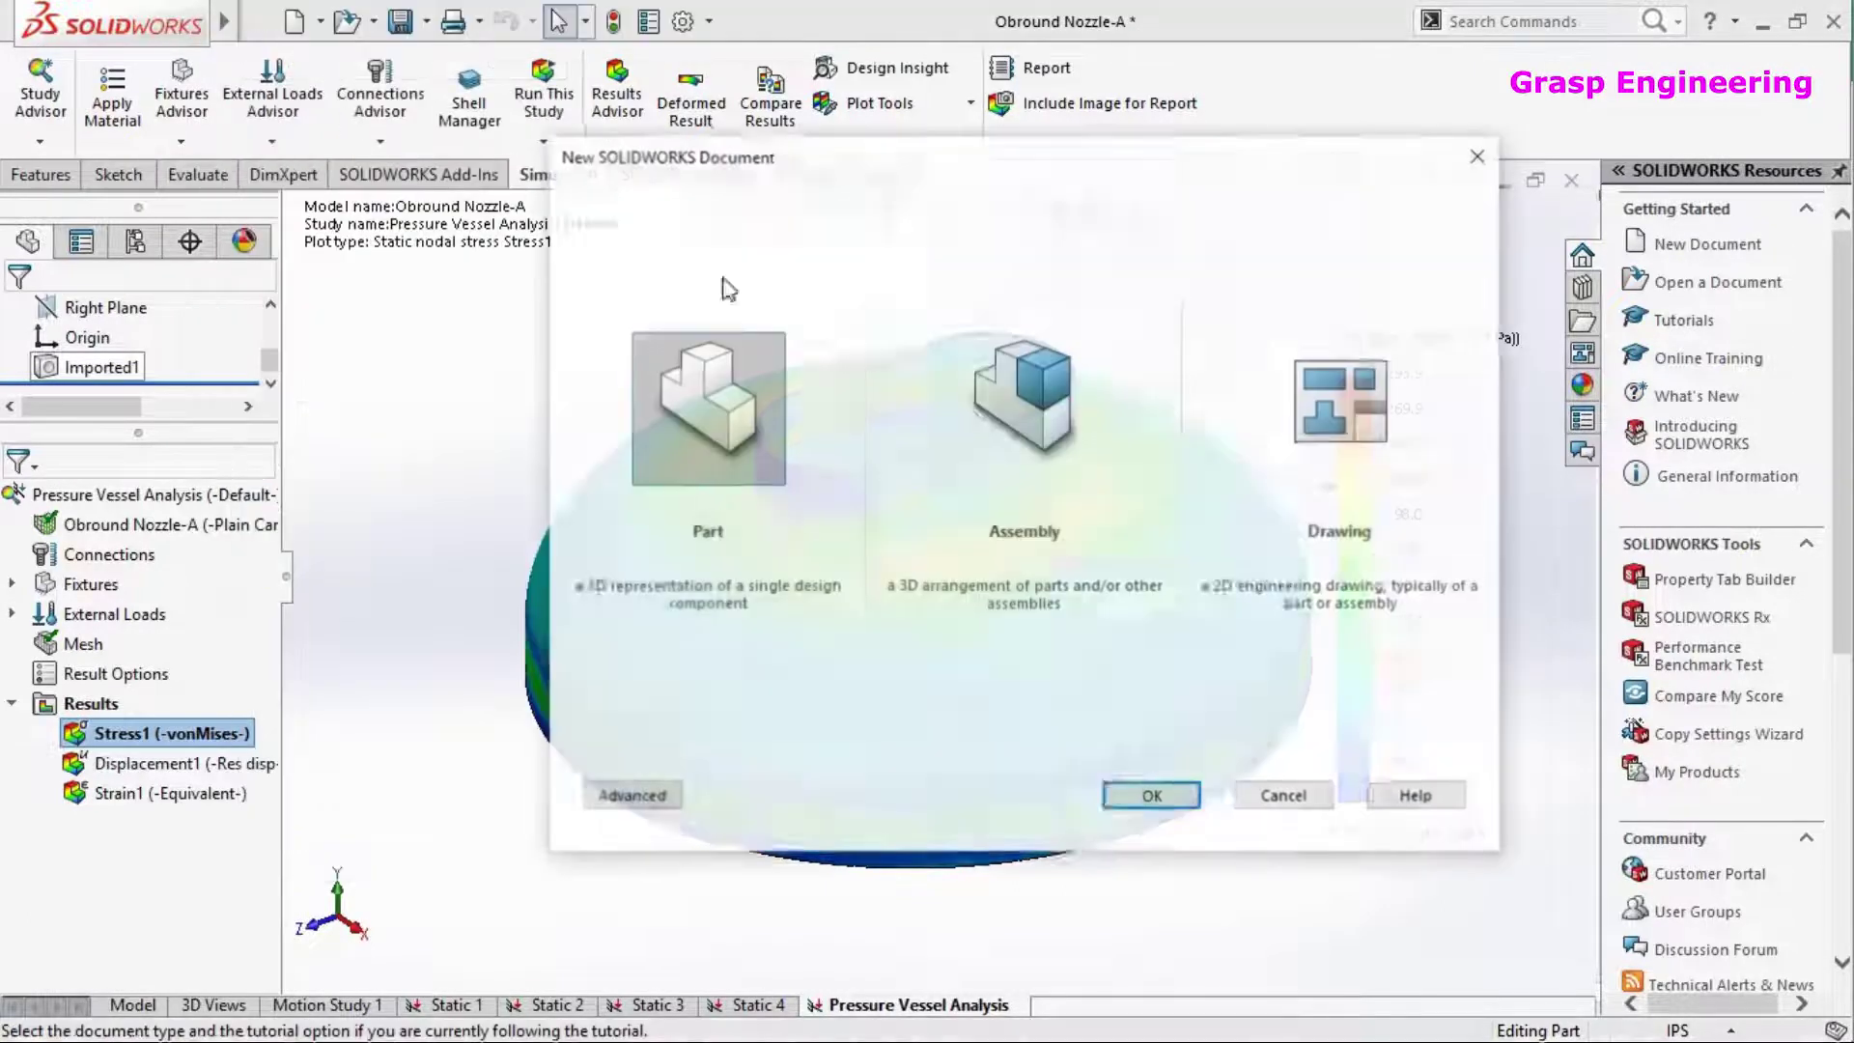
key(Escape)
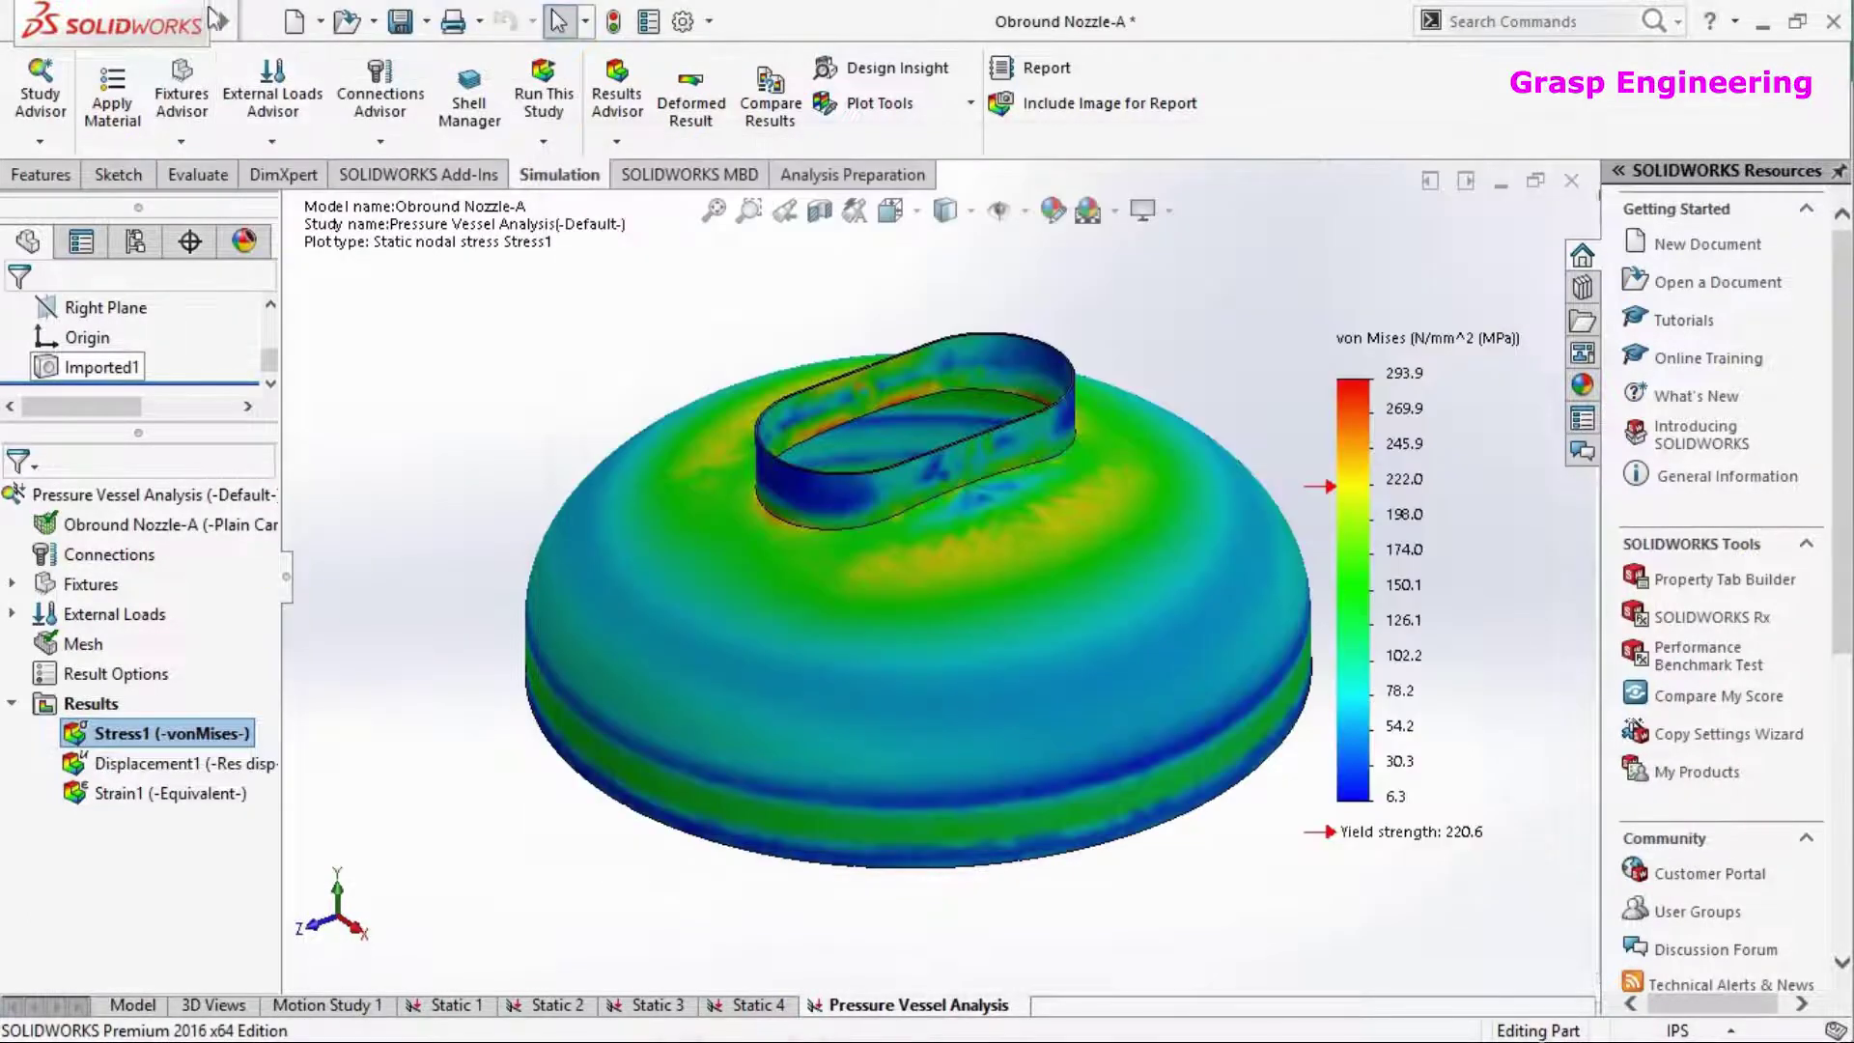
Open the Obround Nozzle-B model from the Obround Nozzle folder and decline feature recognition
click(261, 21)
click(311, 97)
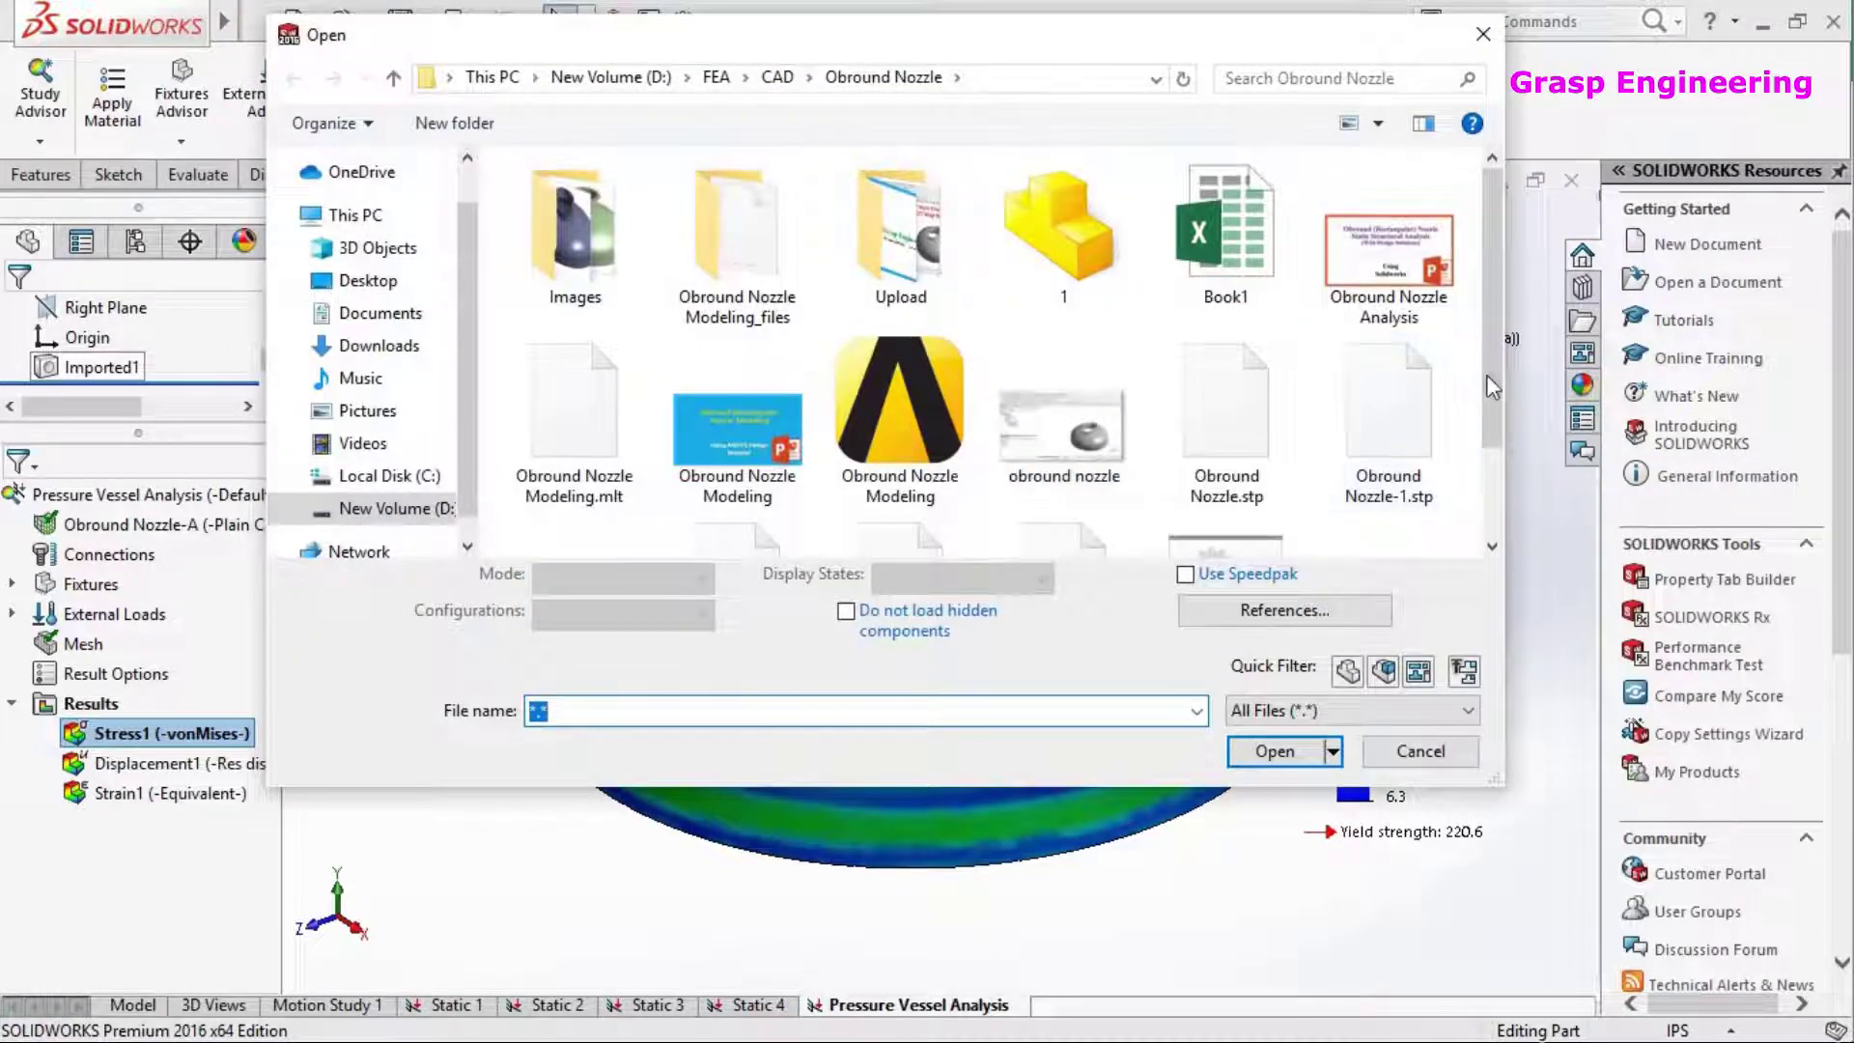
scroll(1481, 540, down, 2)
double_click(884, 454)
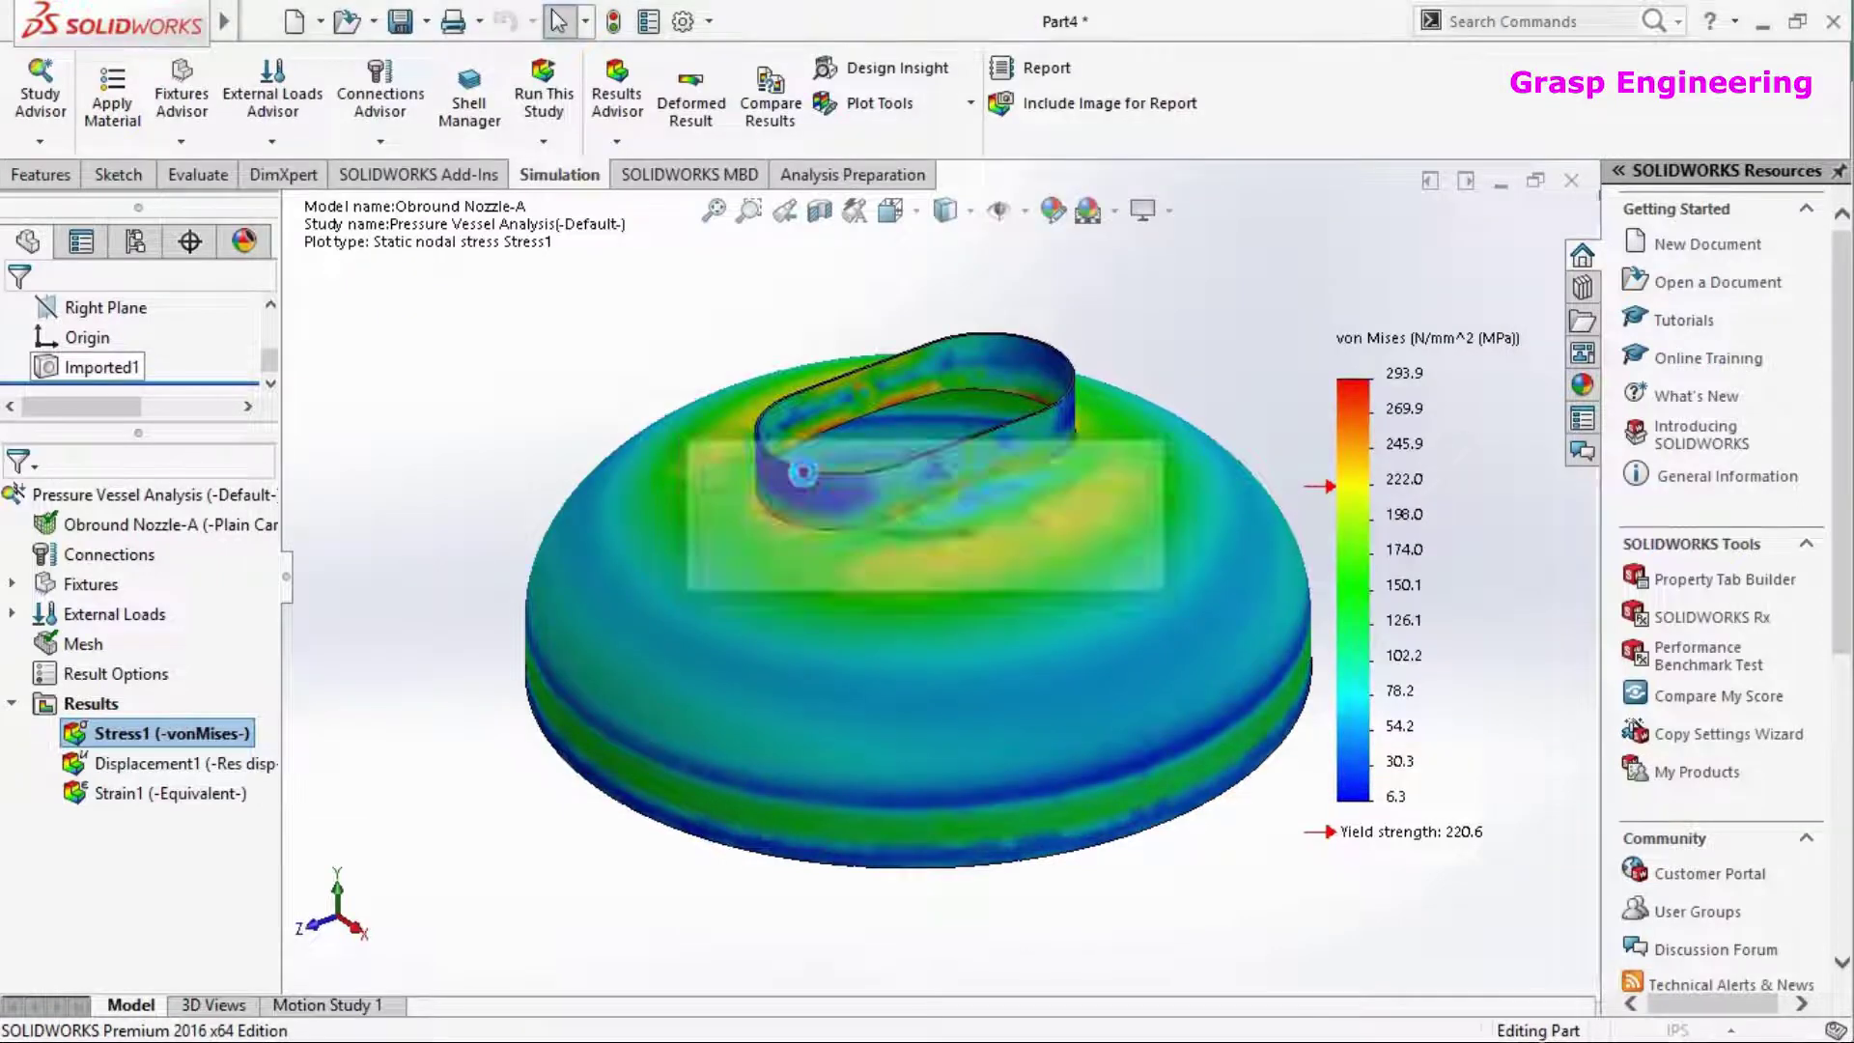
click(1101, 531)
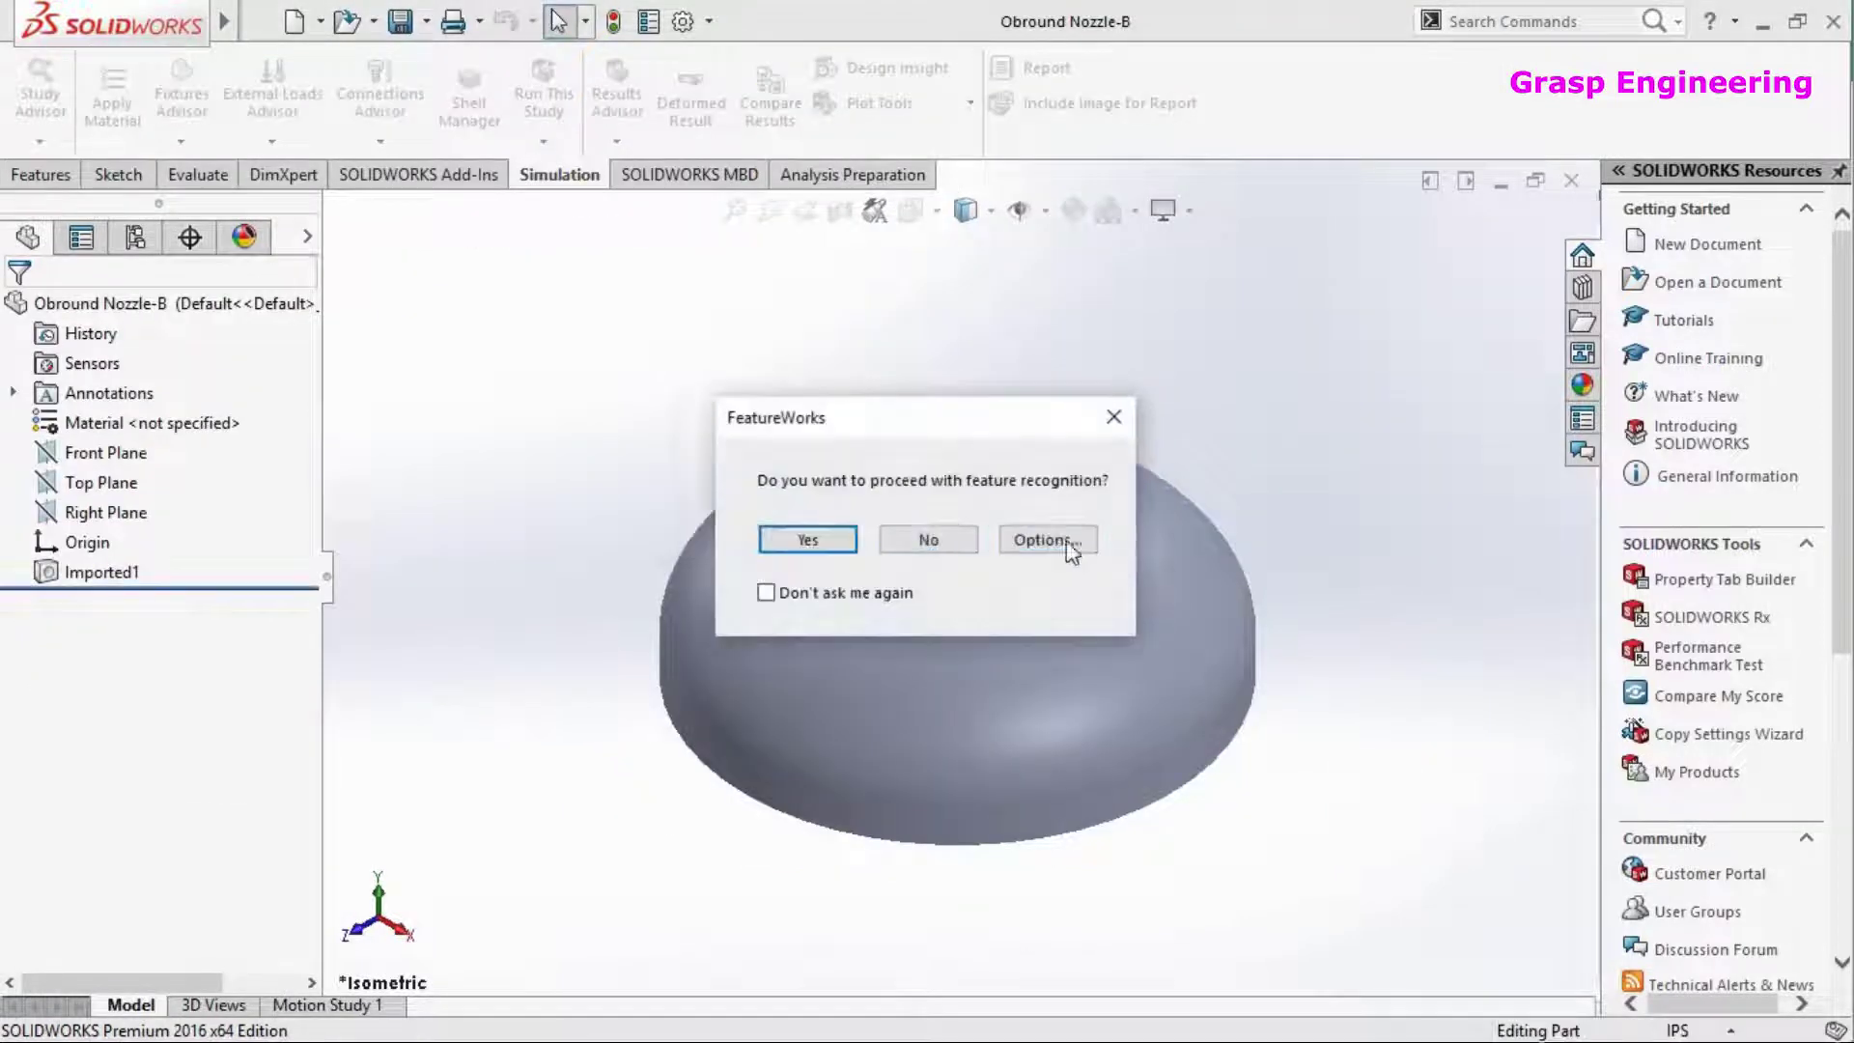
click(974, 543)
Examine the transition band between nozzle and head, both around the rounded end and along the long side
scroll(1043, 531, down, 6)
middle_drag(668, 763, 847, 744)
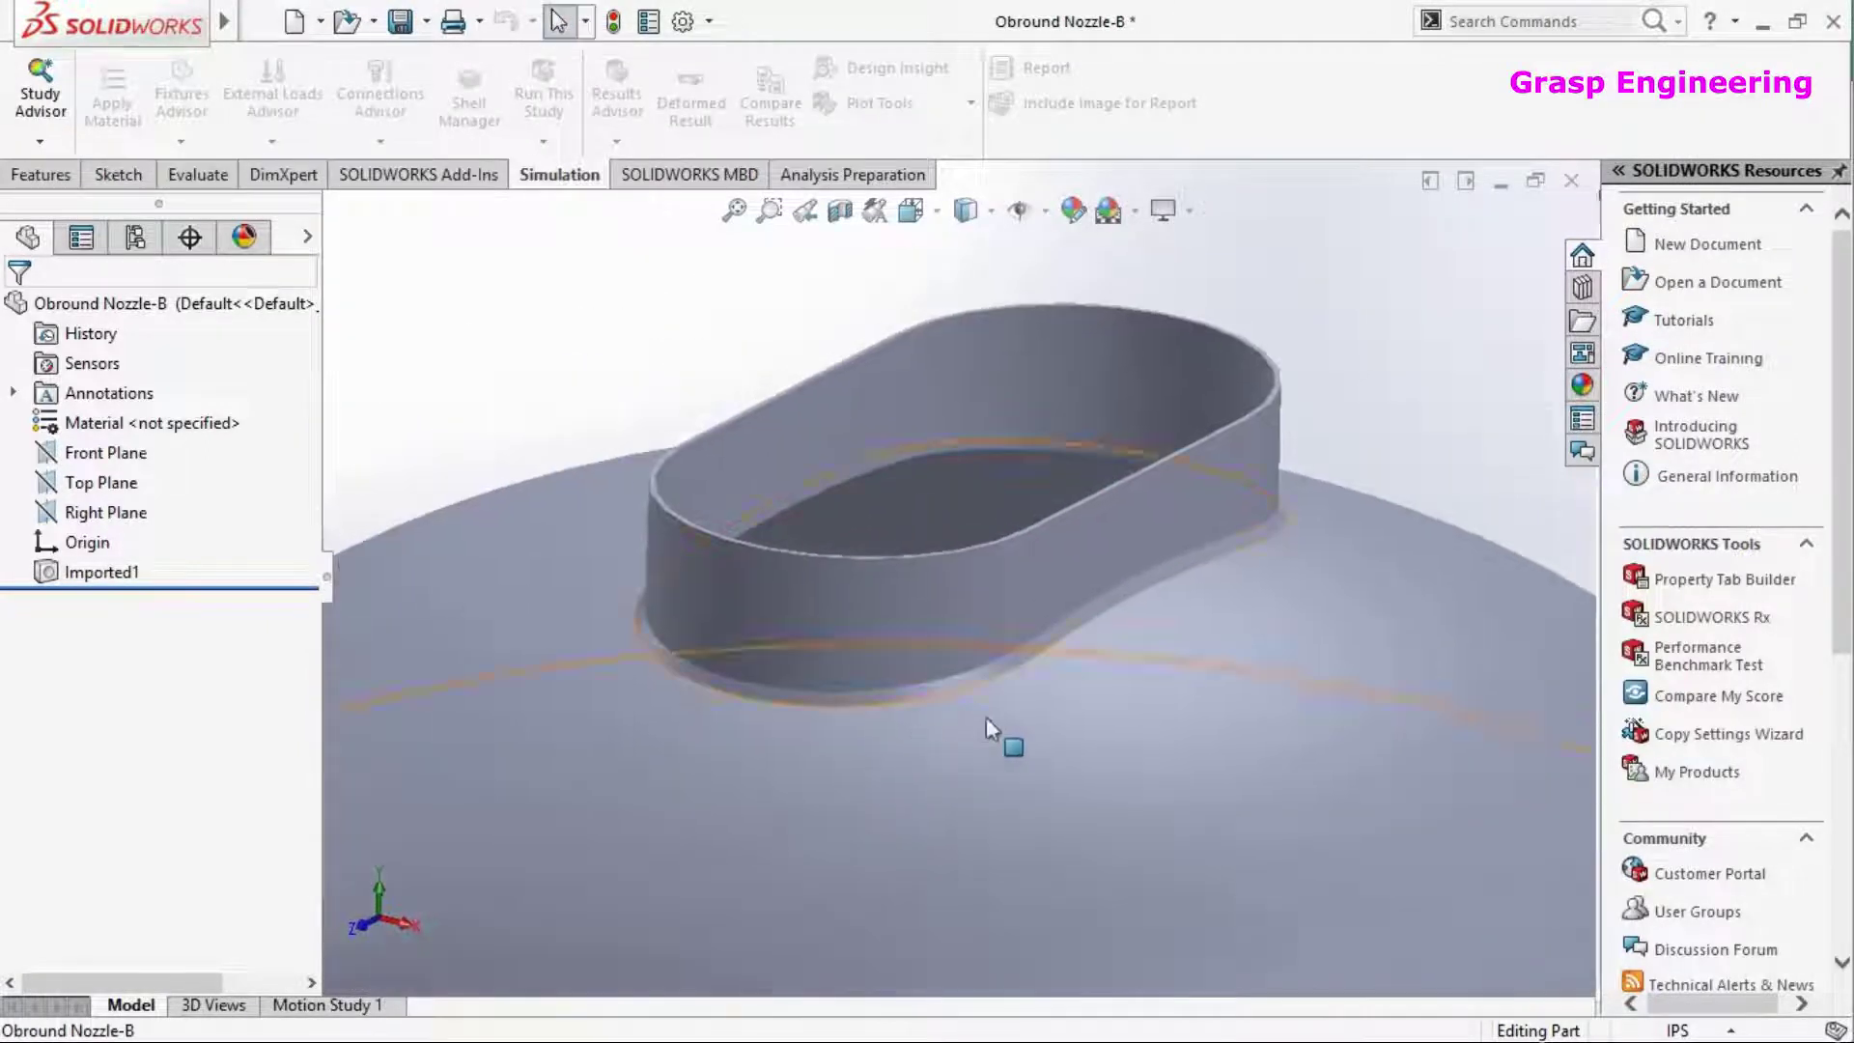
scroll(988, 709, up, 3)
scroll(982, 609, down, 6)
scroll(973, 628, up, 5)
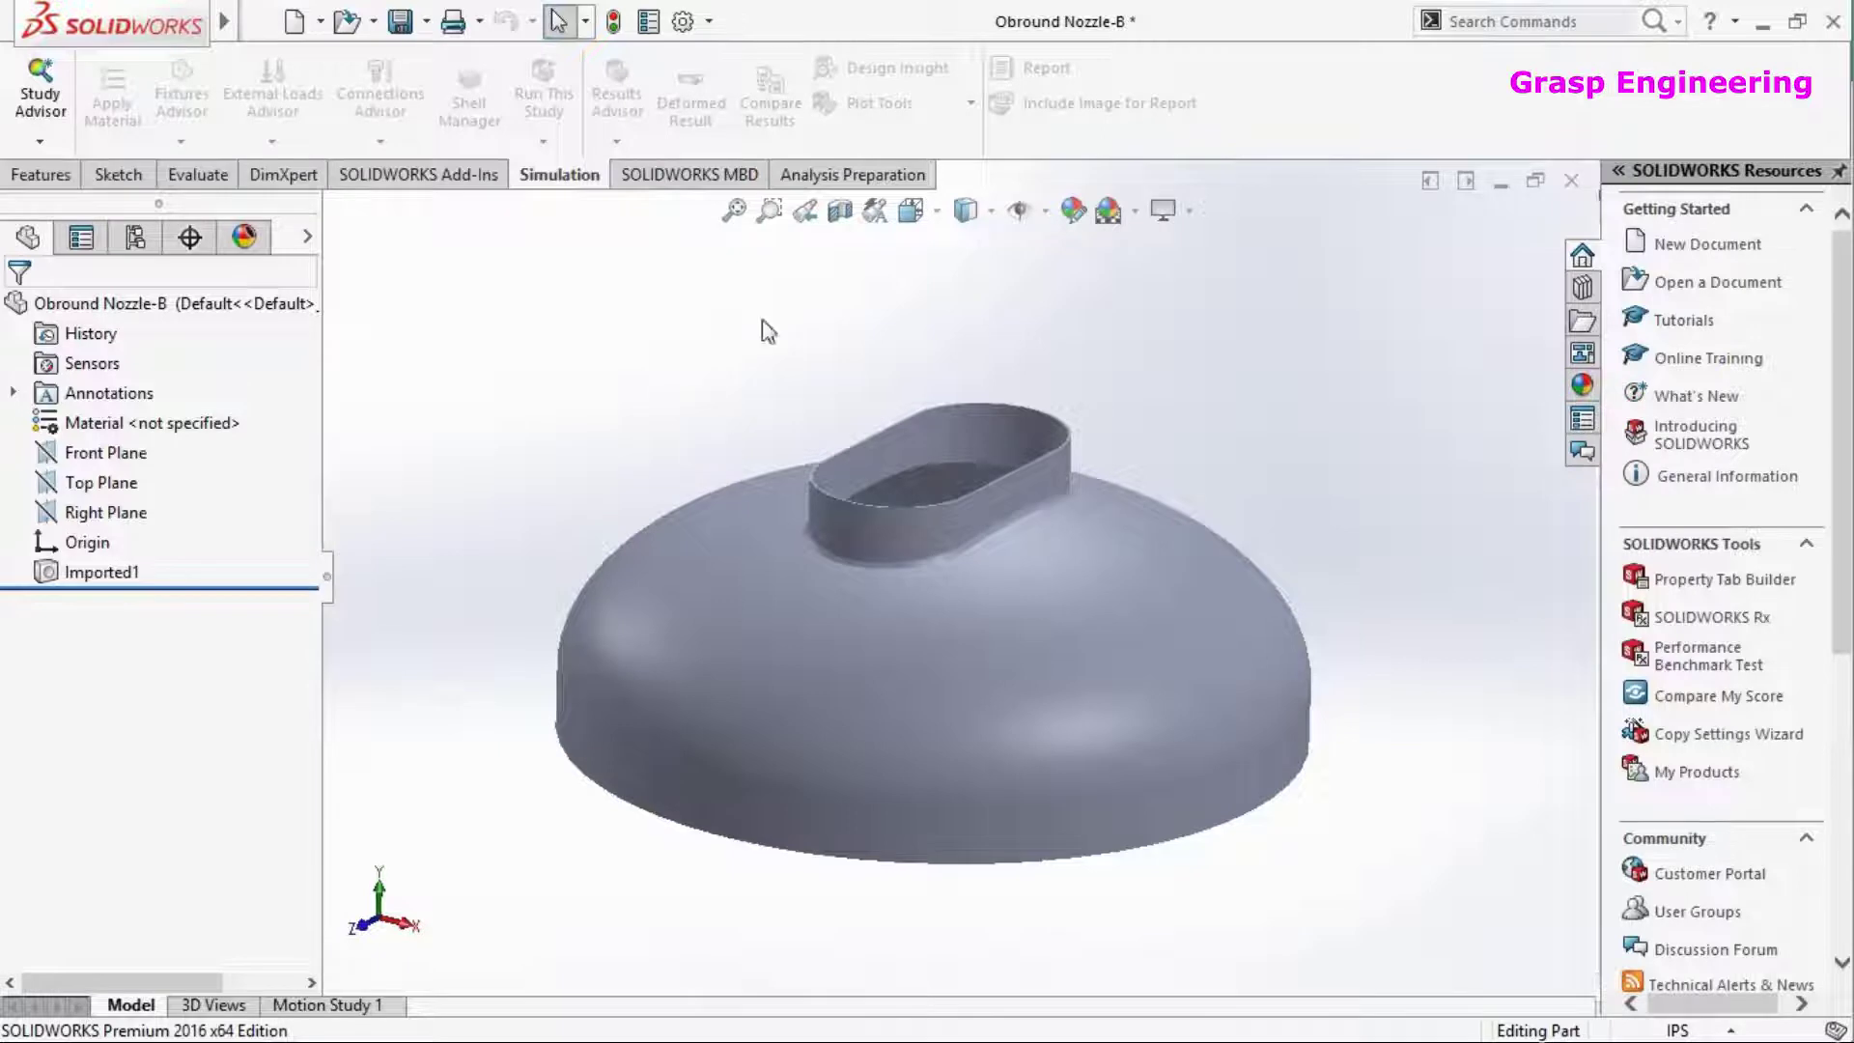
scroll(1043, 531, down, 6)
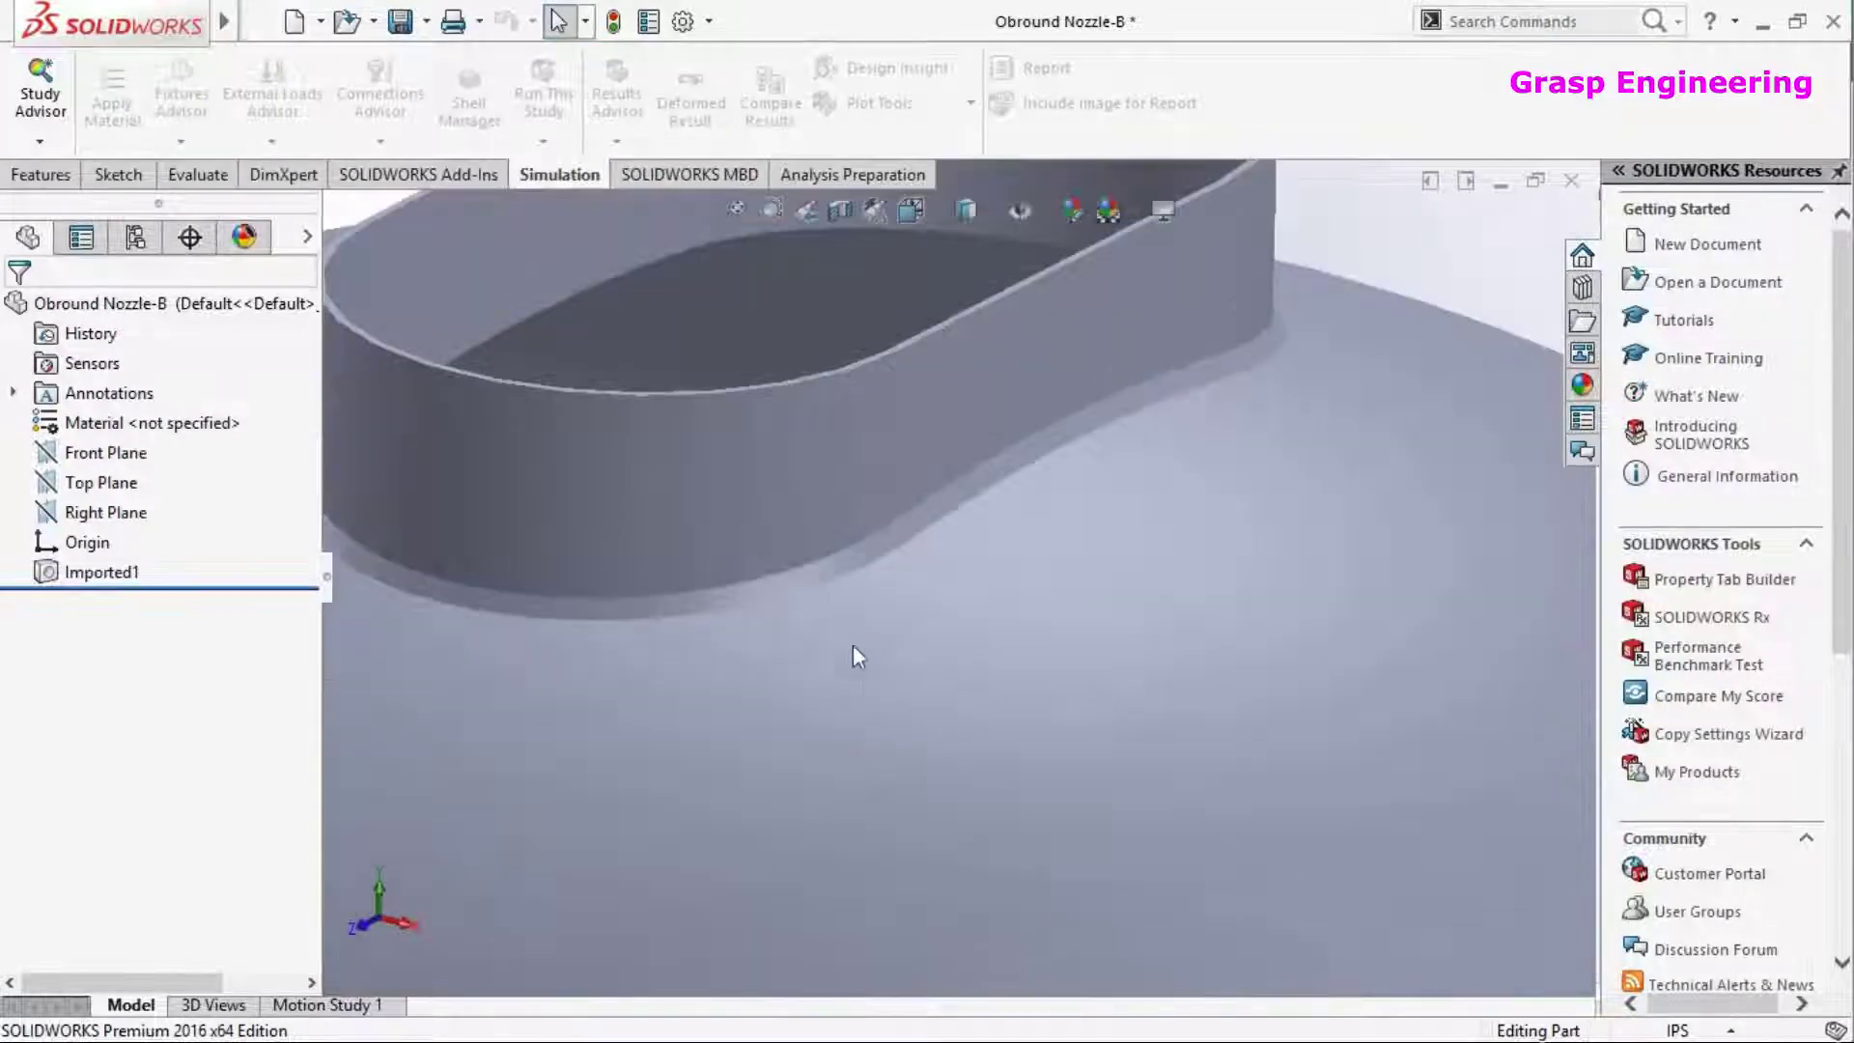
click(849, 587)
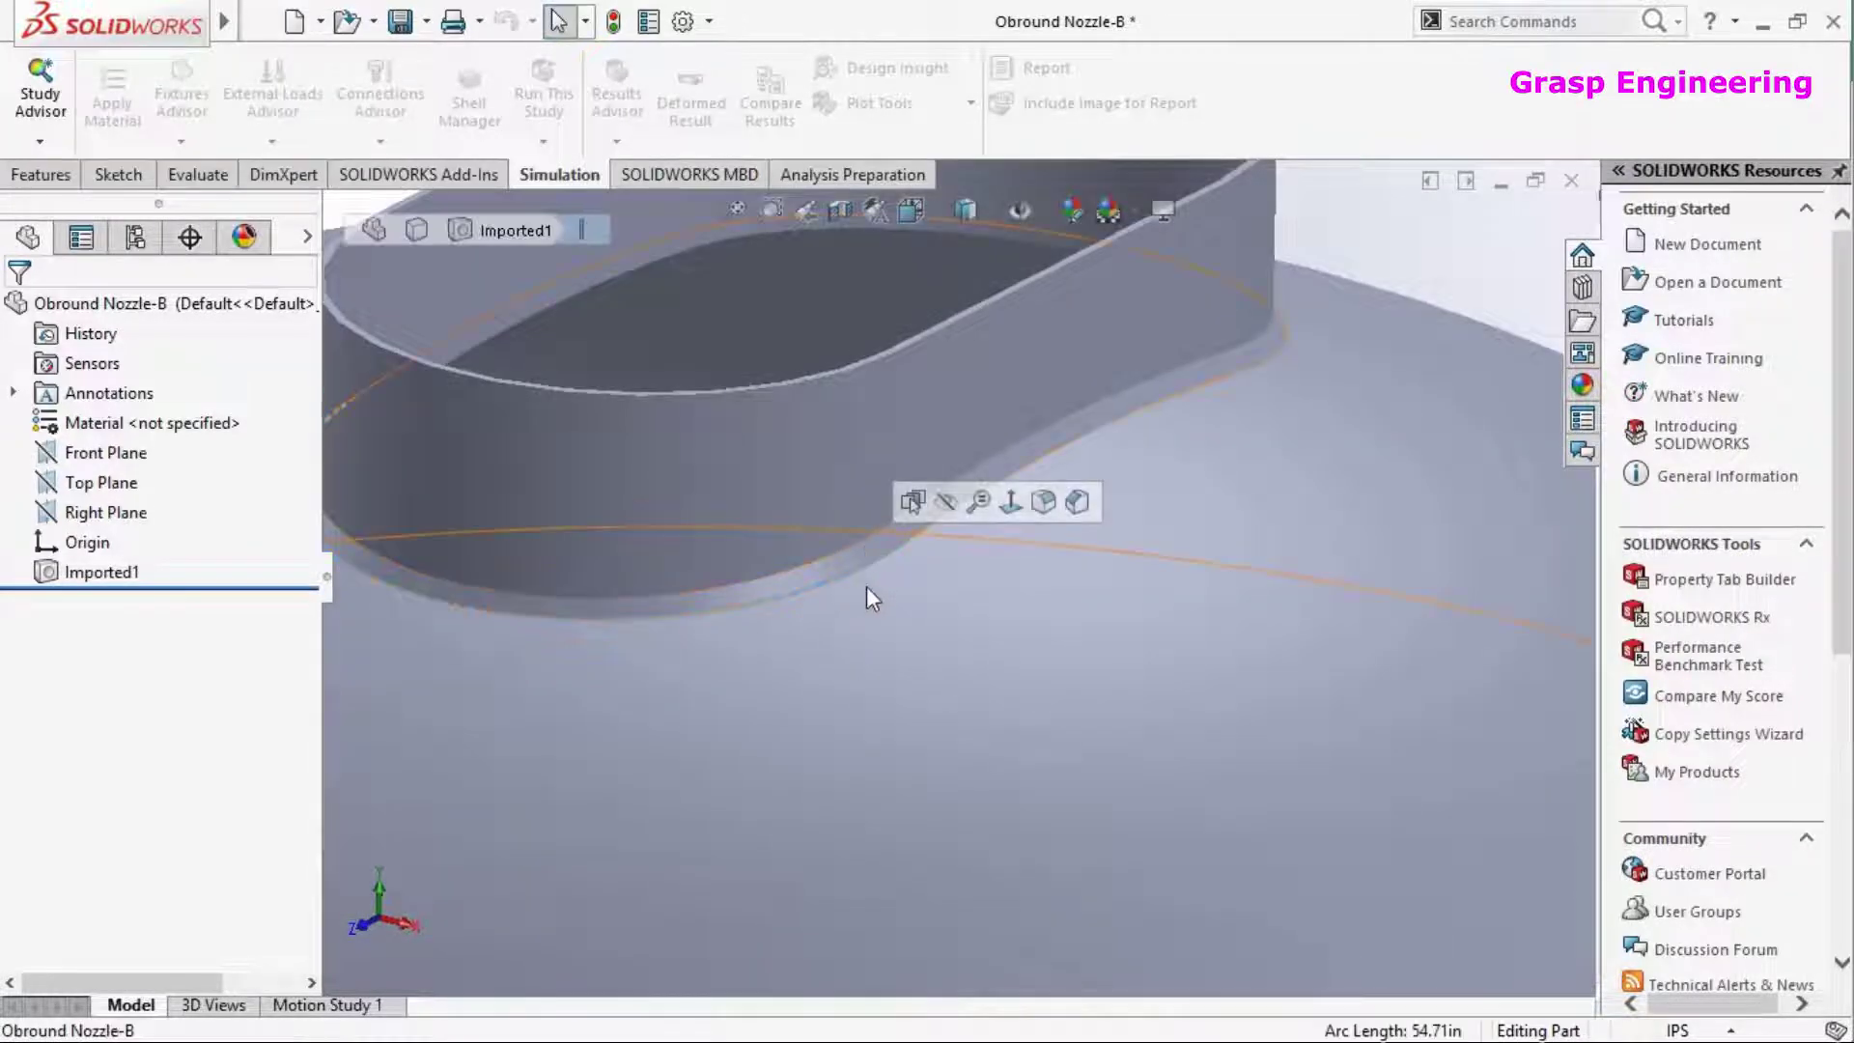
scroll(879, 640, down, 2)
scroll(881, 640, up, 6)
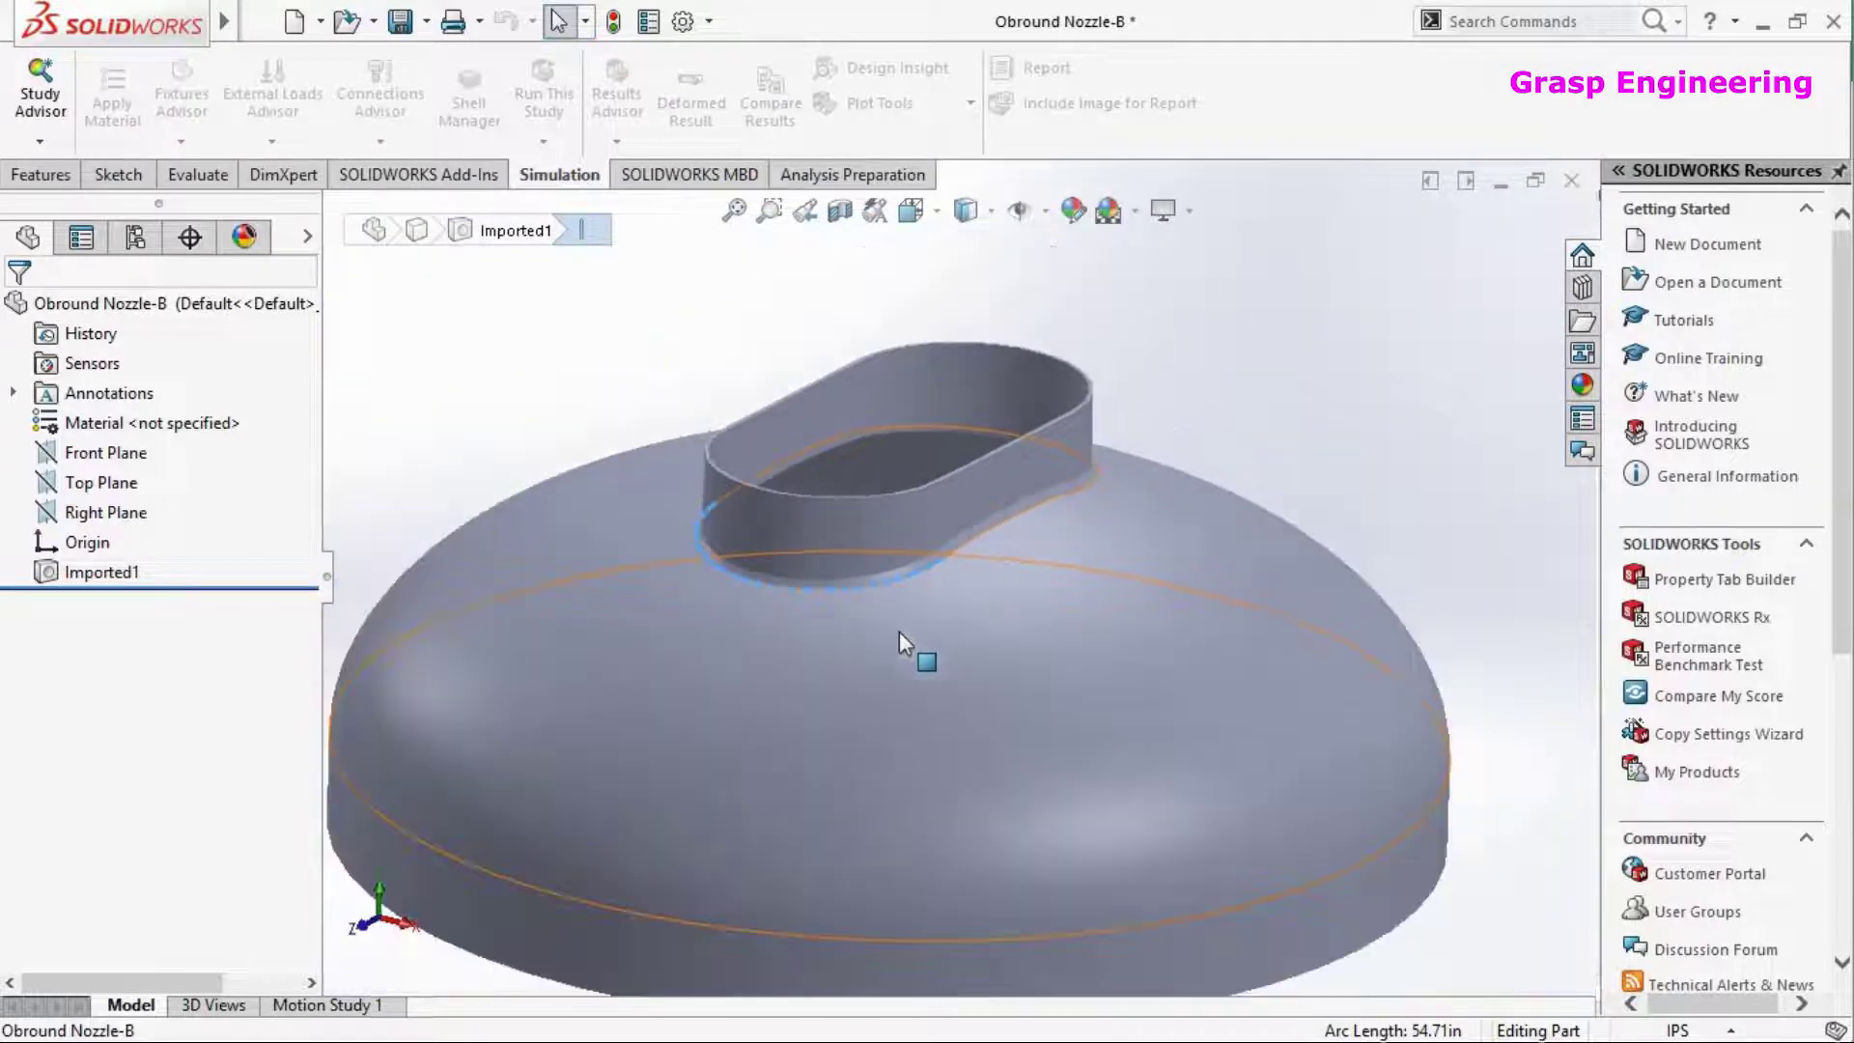
click(1210, 415)
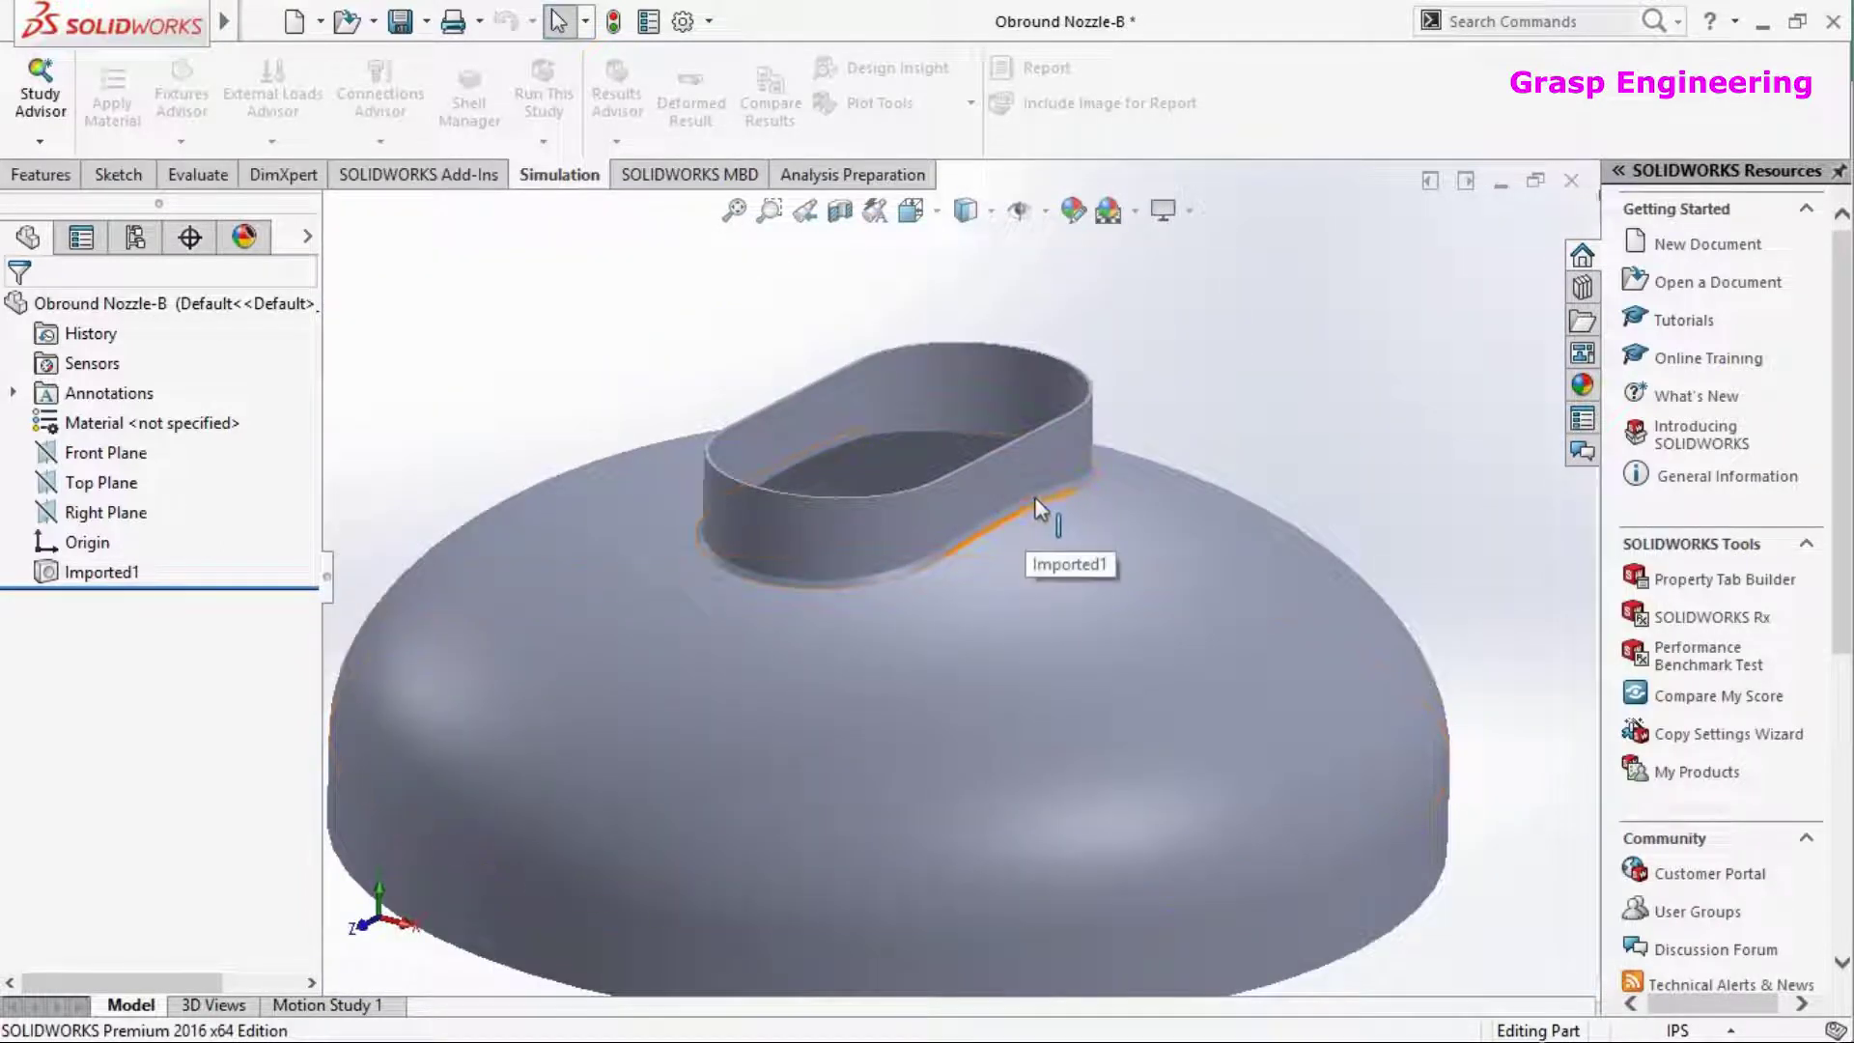
scroll(1023, 507, down, 4)
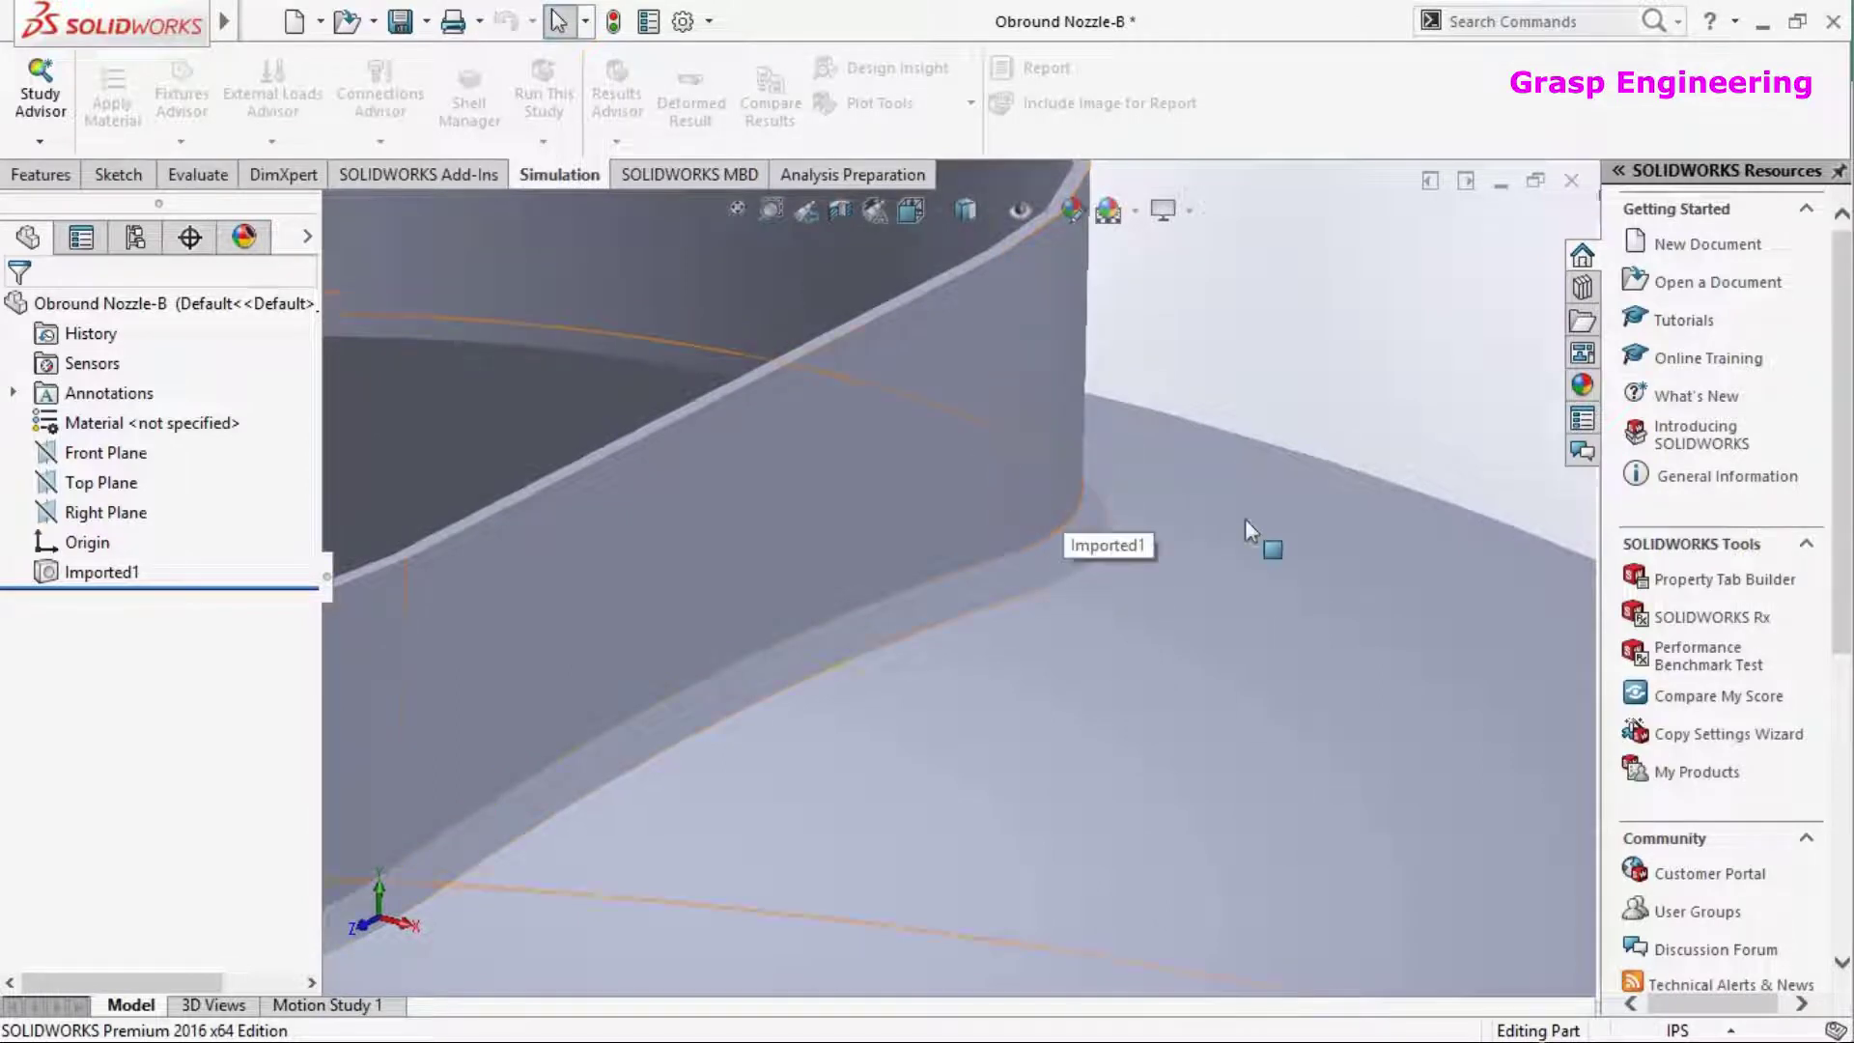
scroll(1246, 386, up, 6)
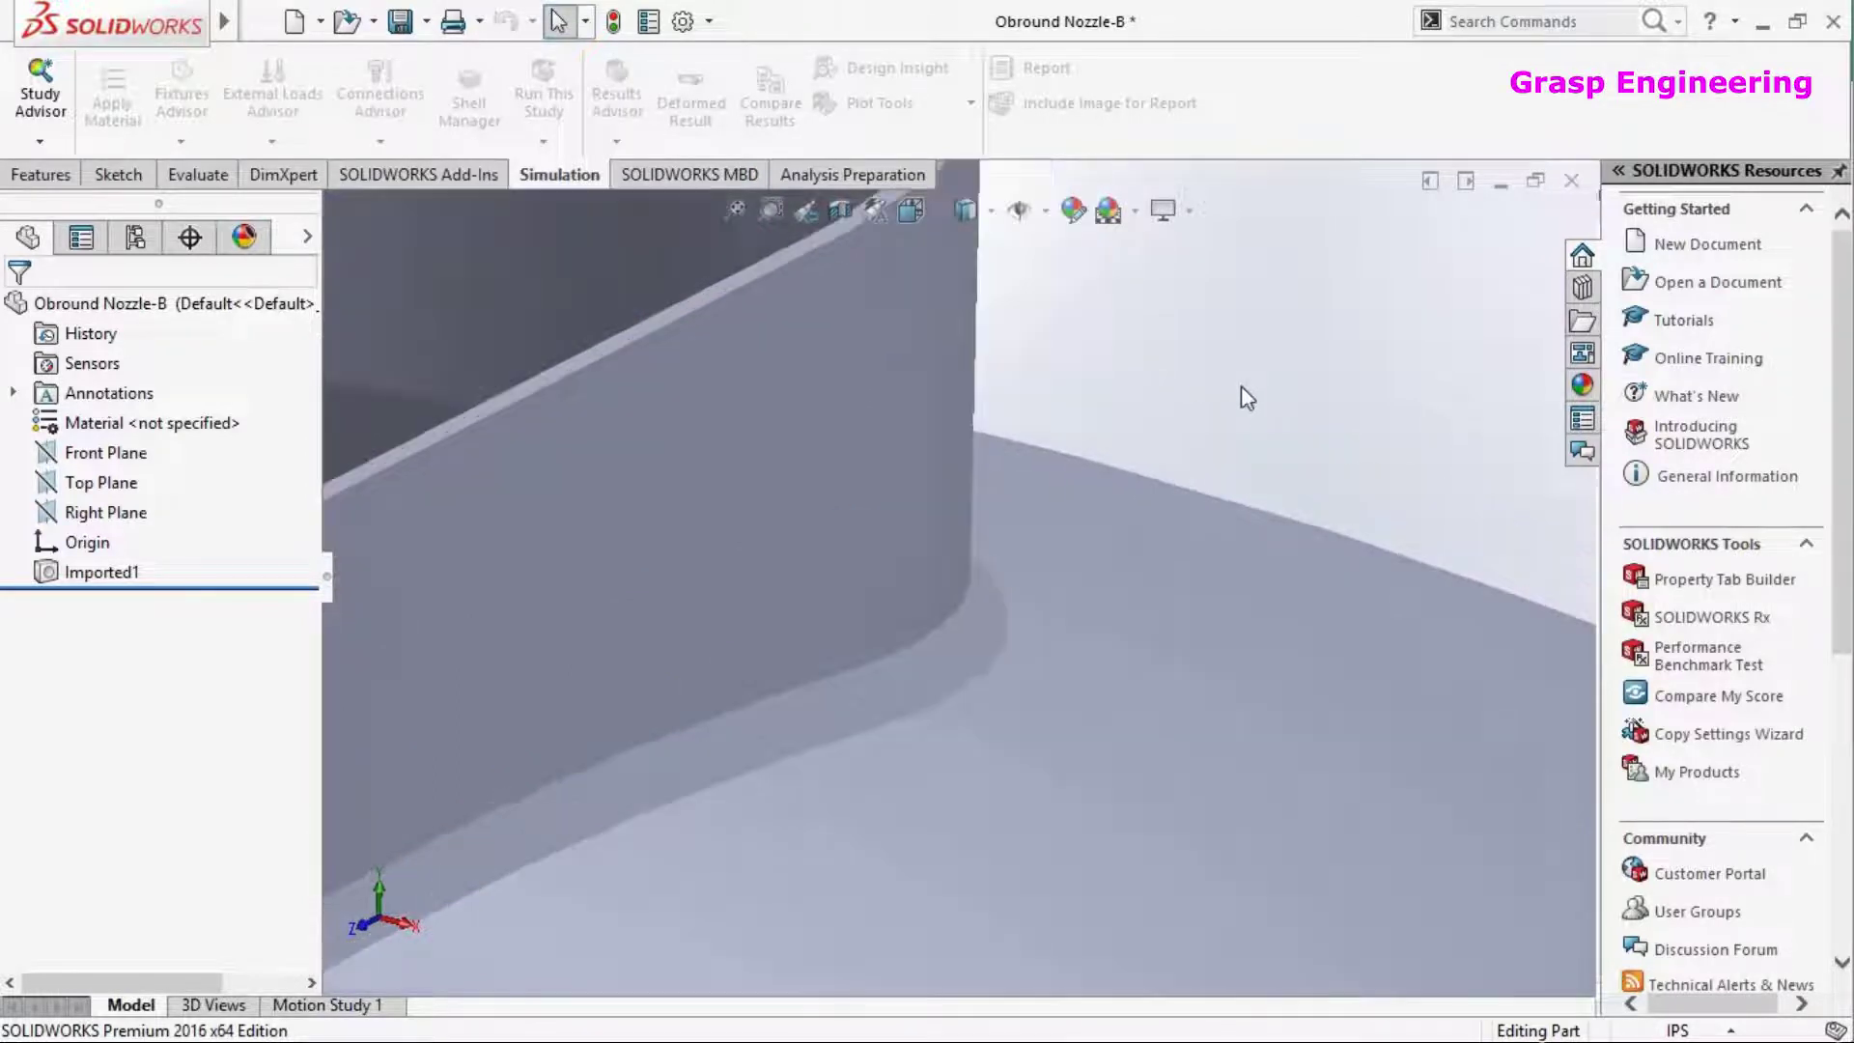
ctrl+middle_drag(944, 643, 1029, 531)
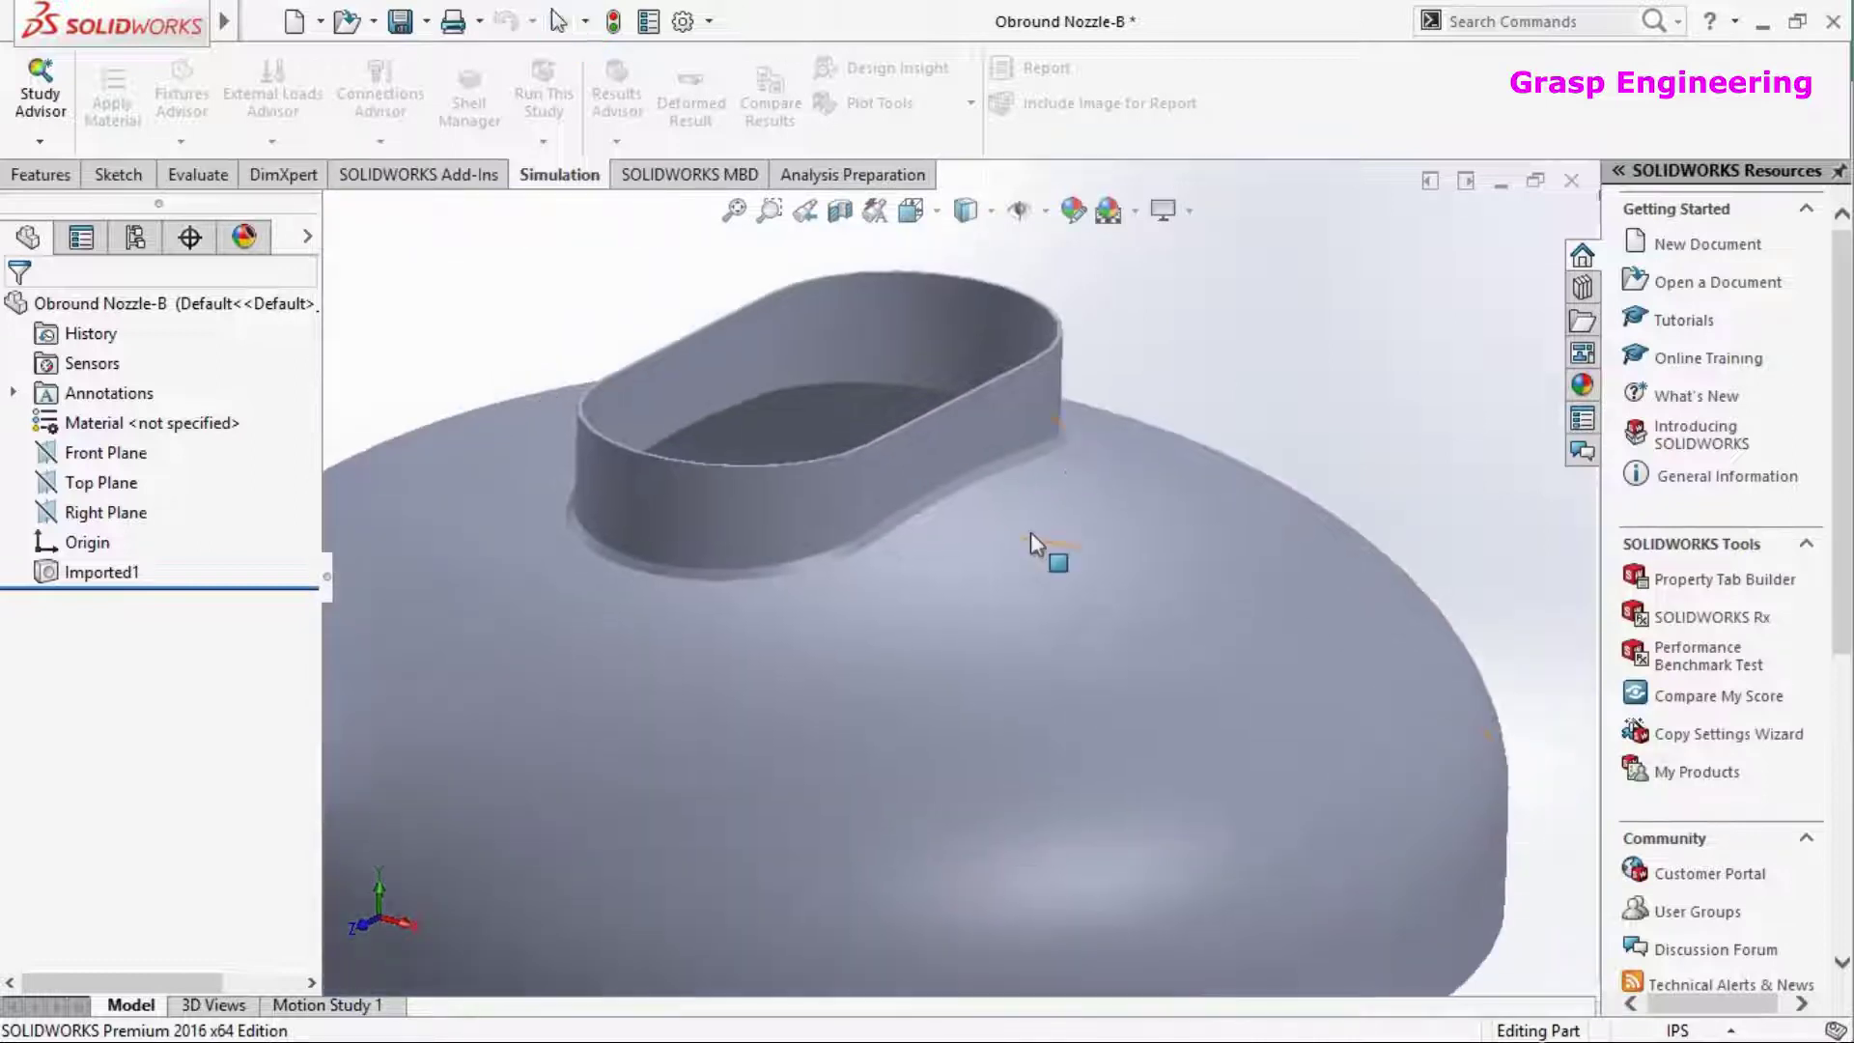
scroll(1034, 541, up, 1)
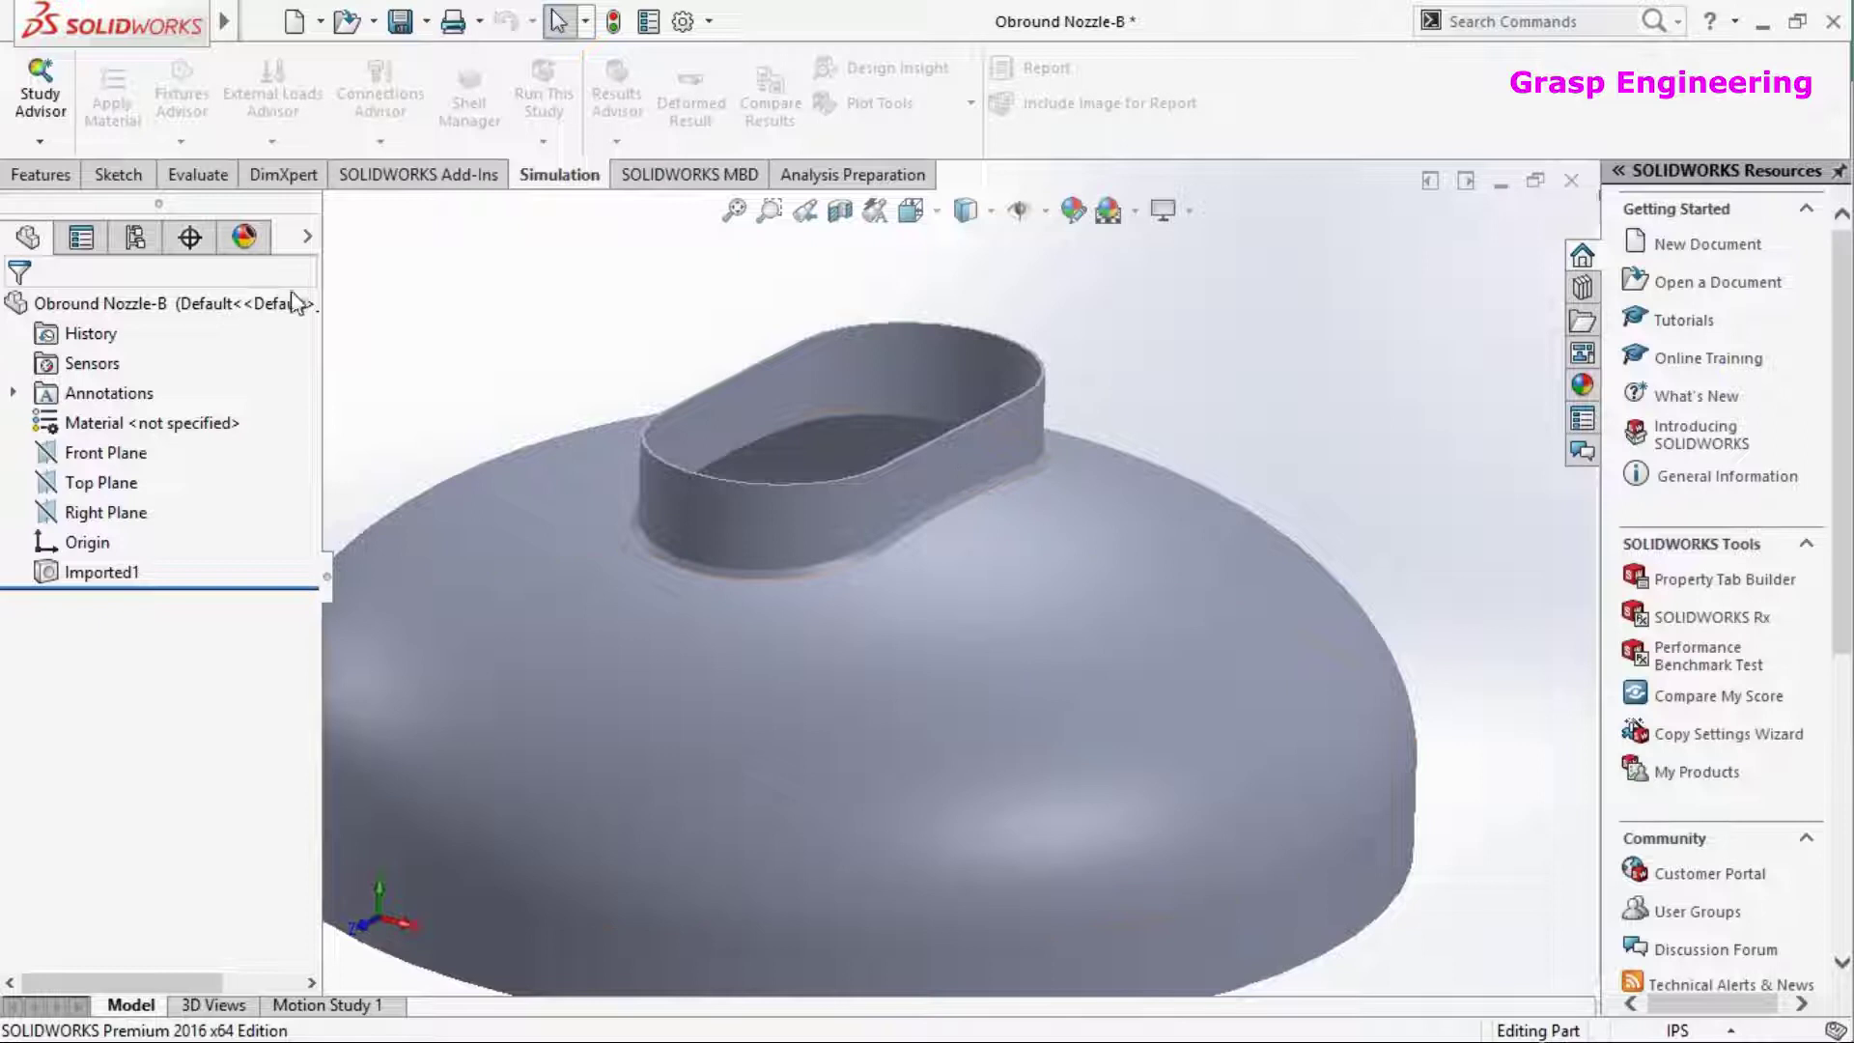
Create a new static study named PV_ITR1 for the Obround Nozzle-B model
click(39, 141)
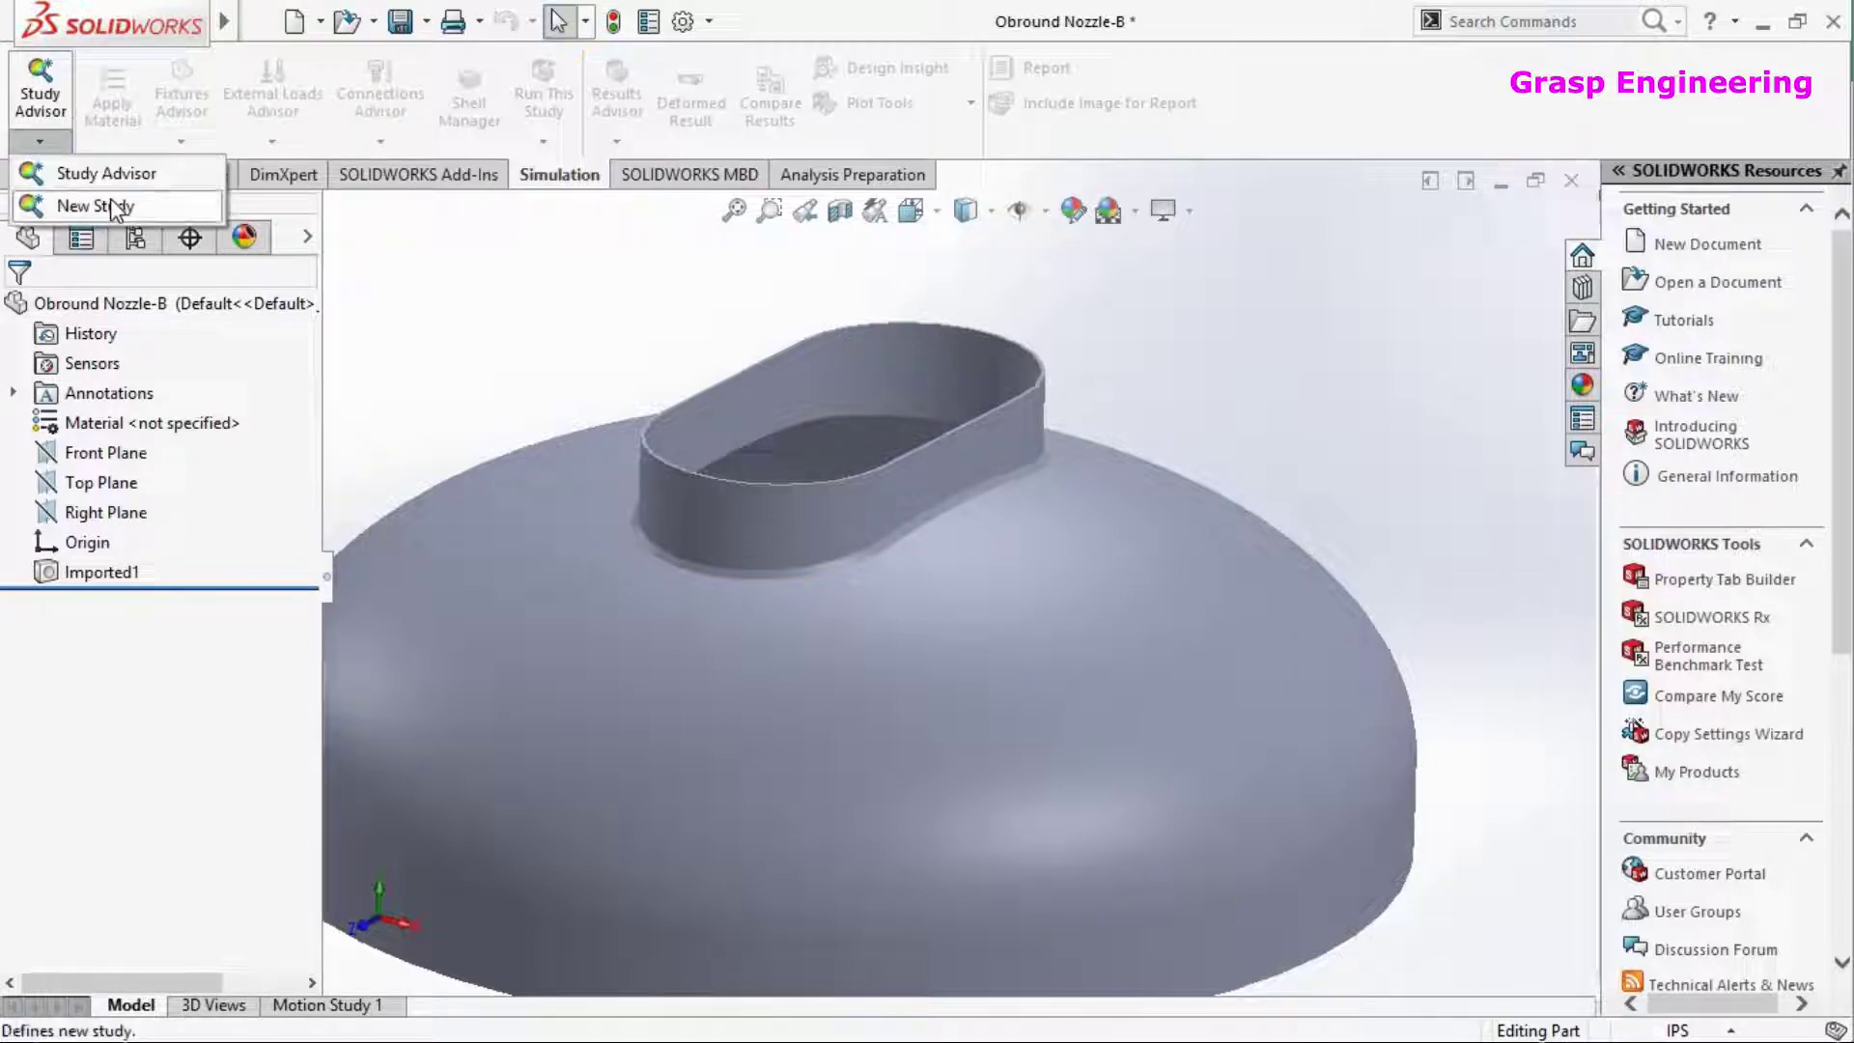
click(109, 205)
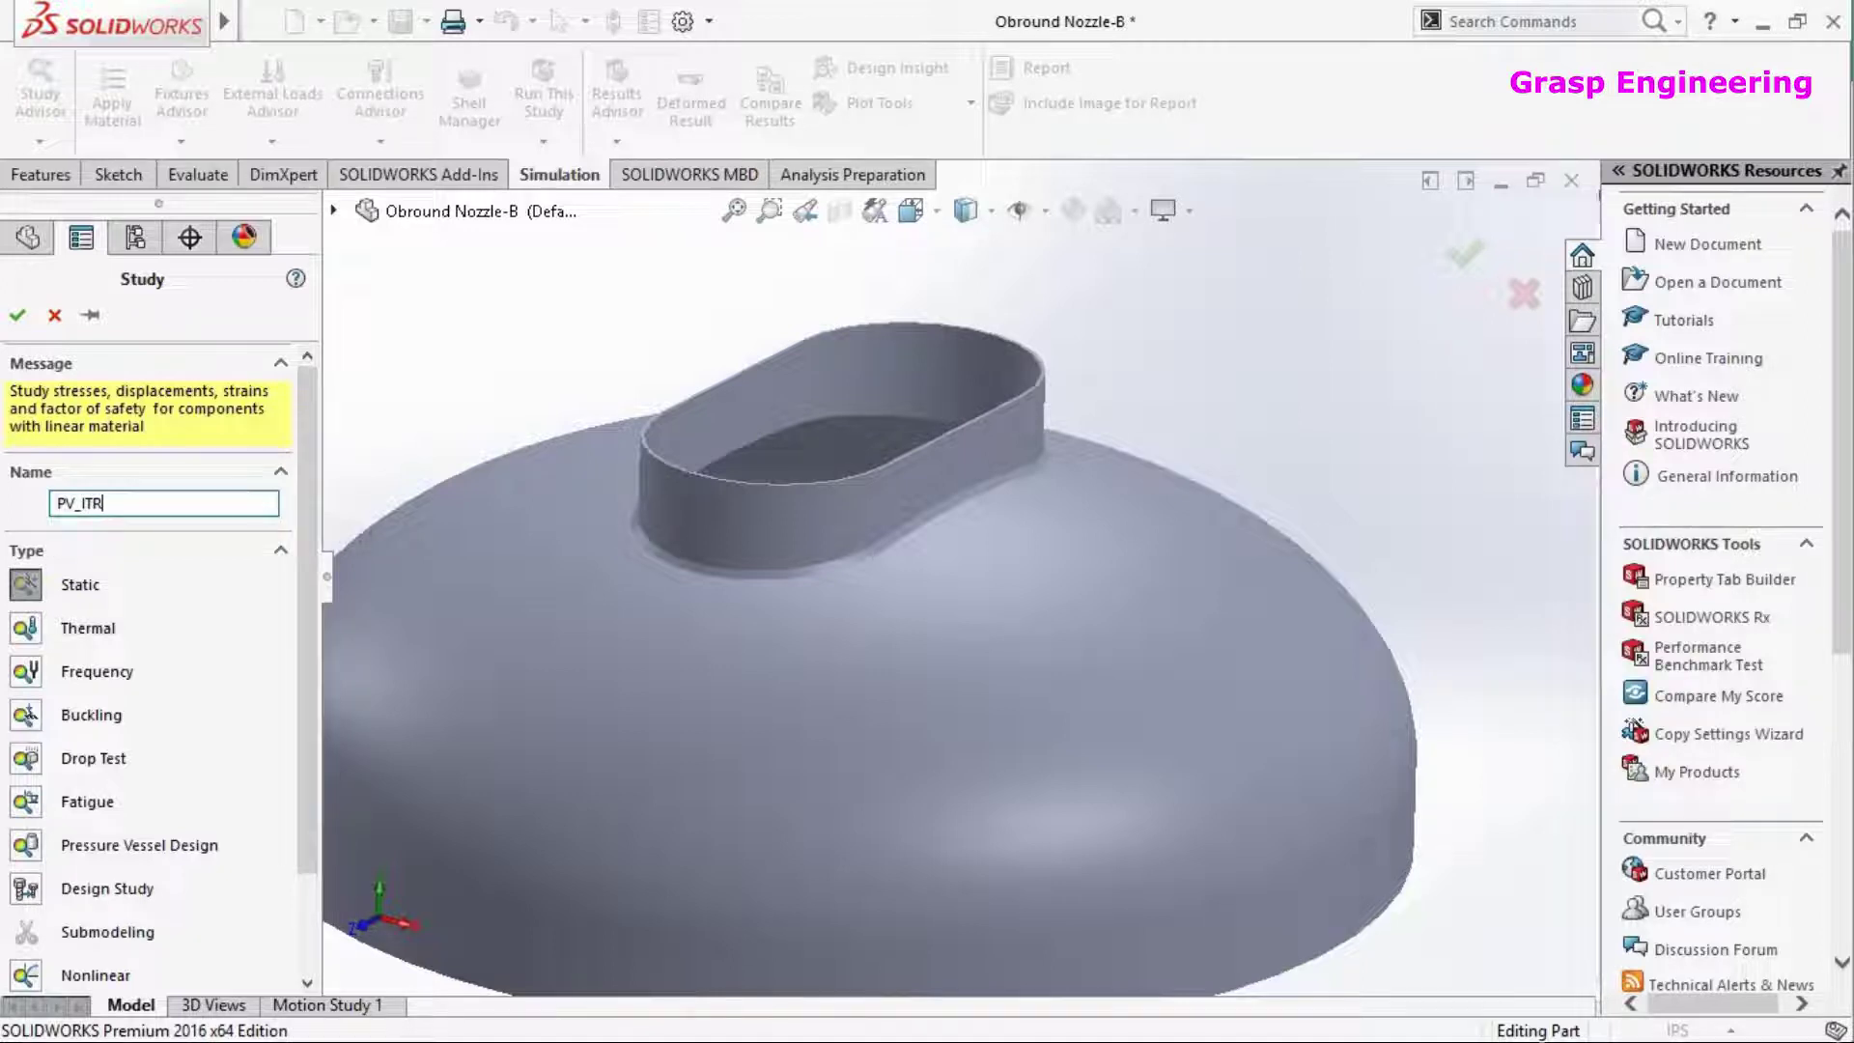
click(17, 315)
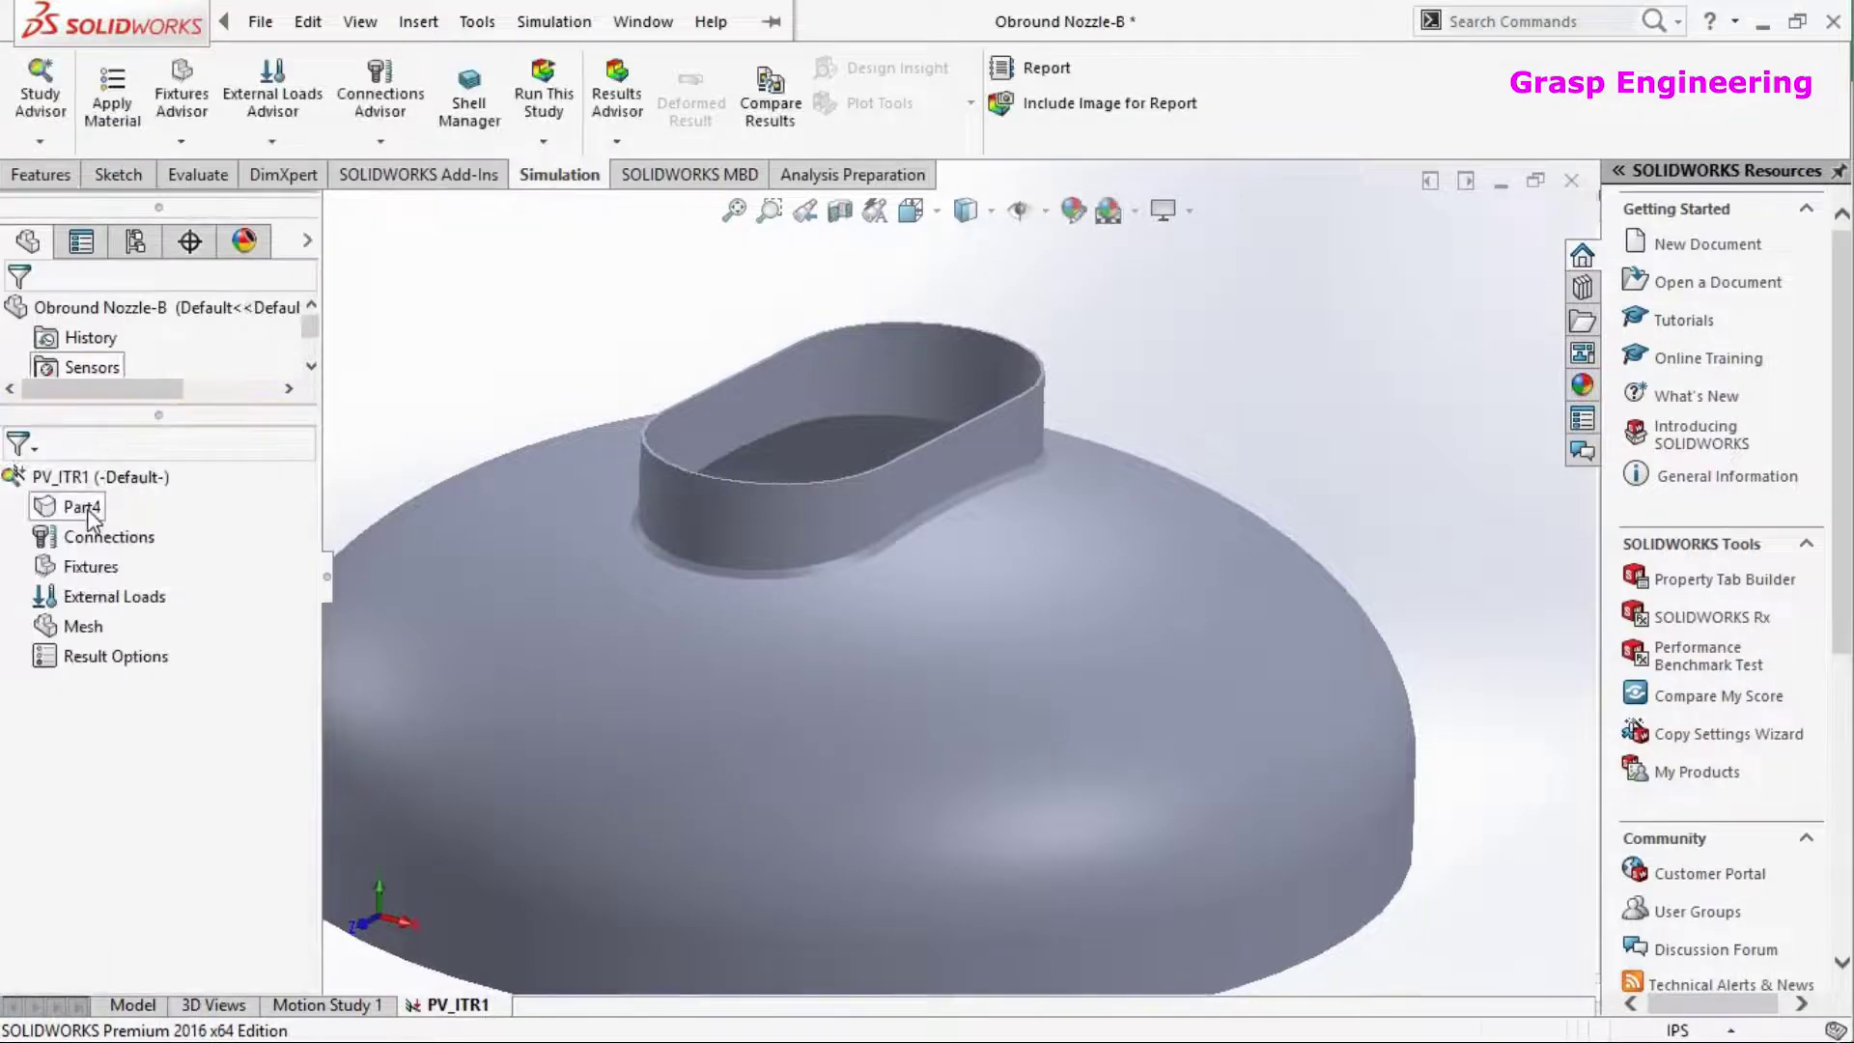
Apply Plain Carbon Steel from the Steel library to the part in the PV_ITR1 study
right_click(91, 512)
click(169, 509)
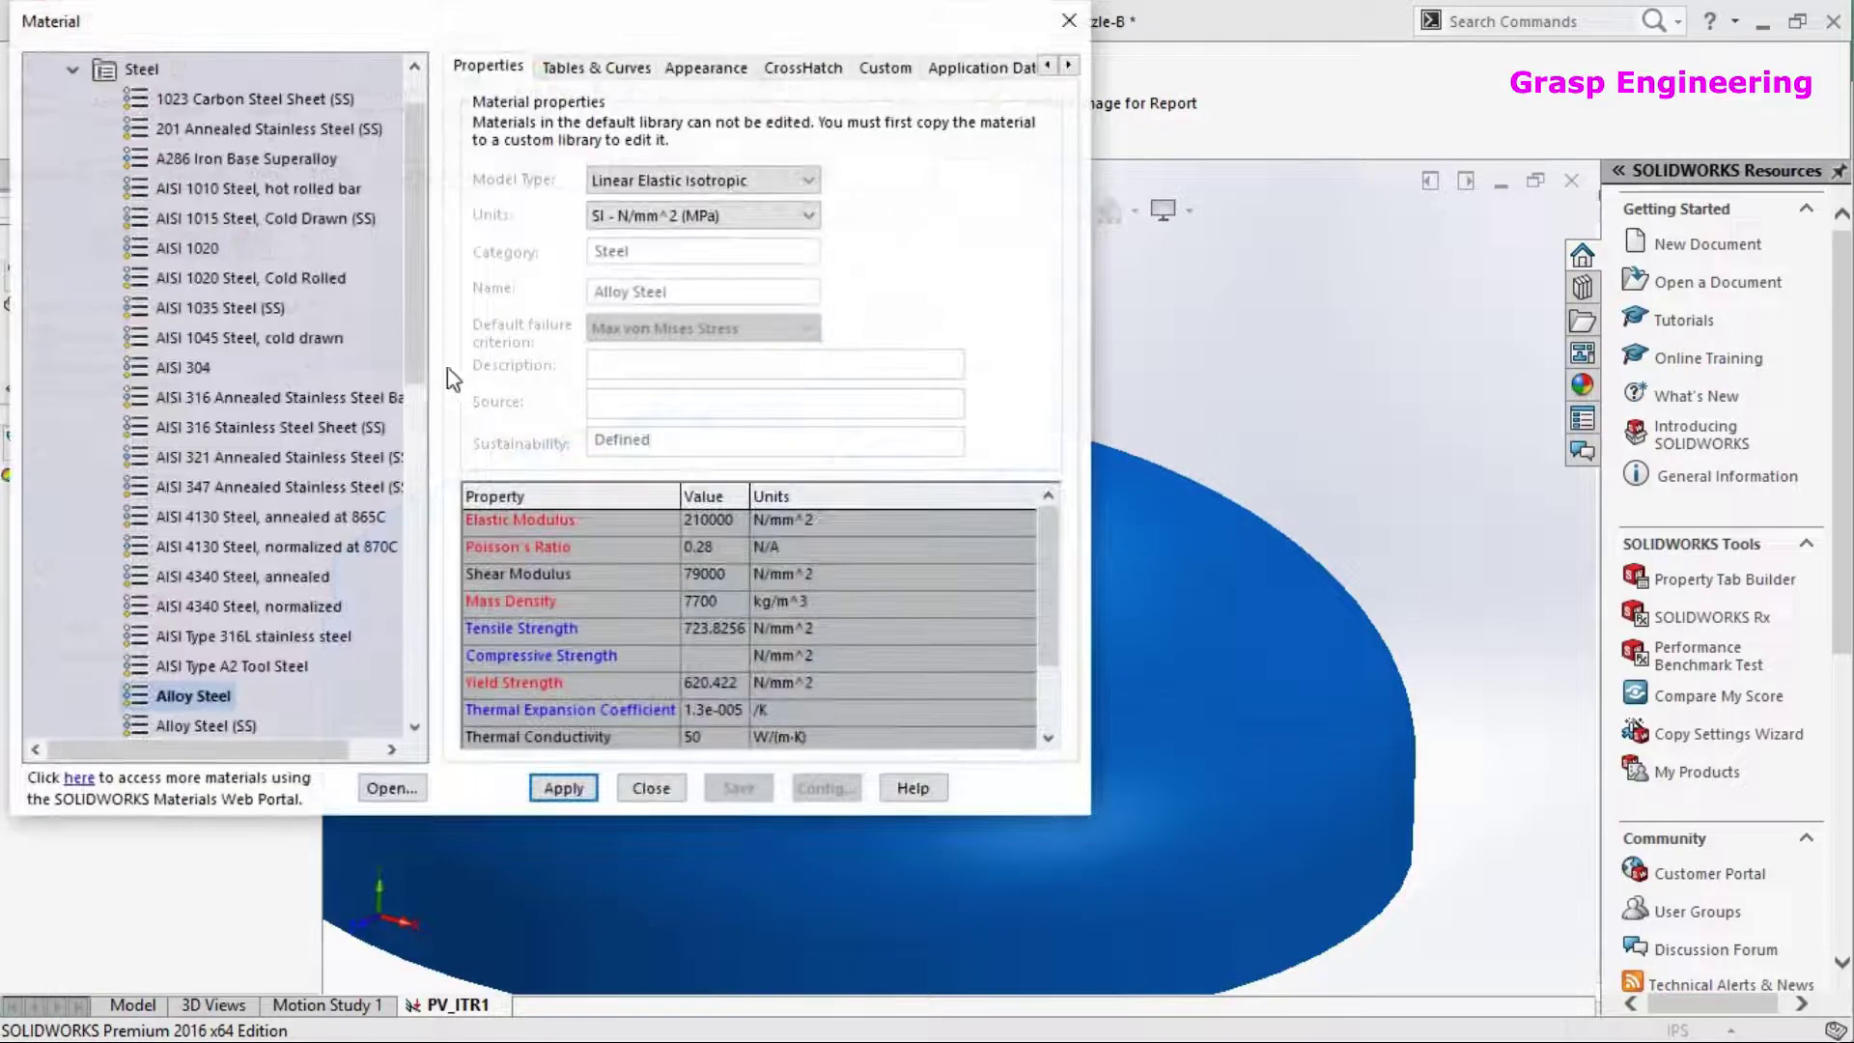
drag(415, 289, 415, 589)
click(220, 248)
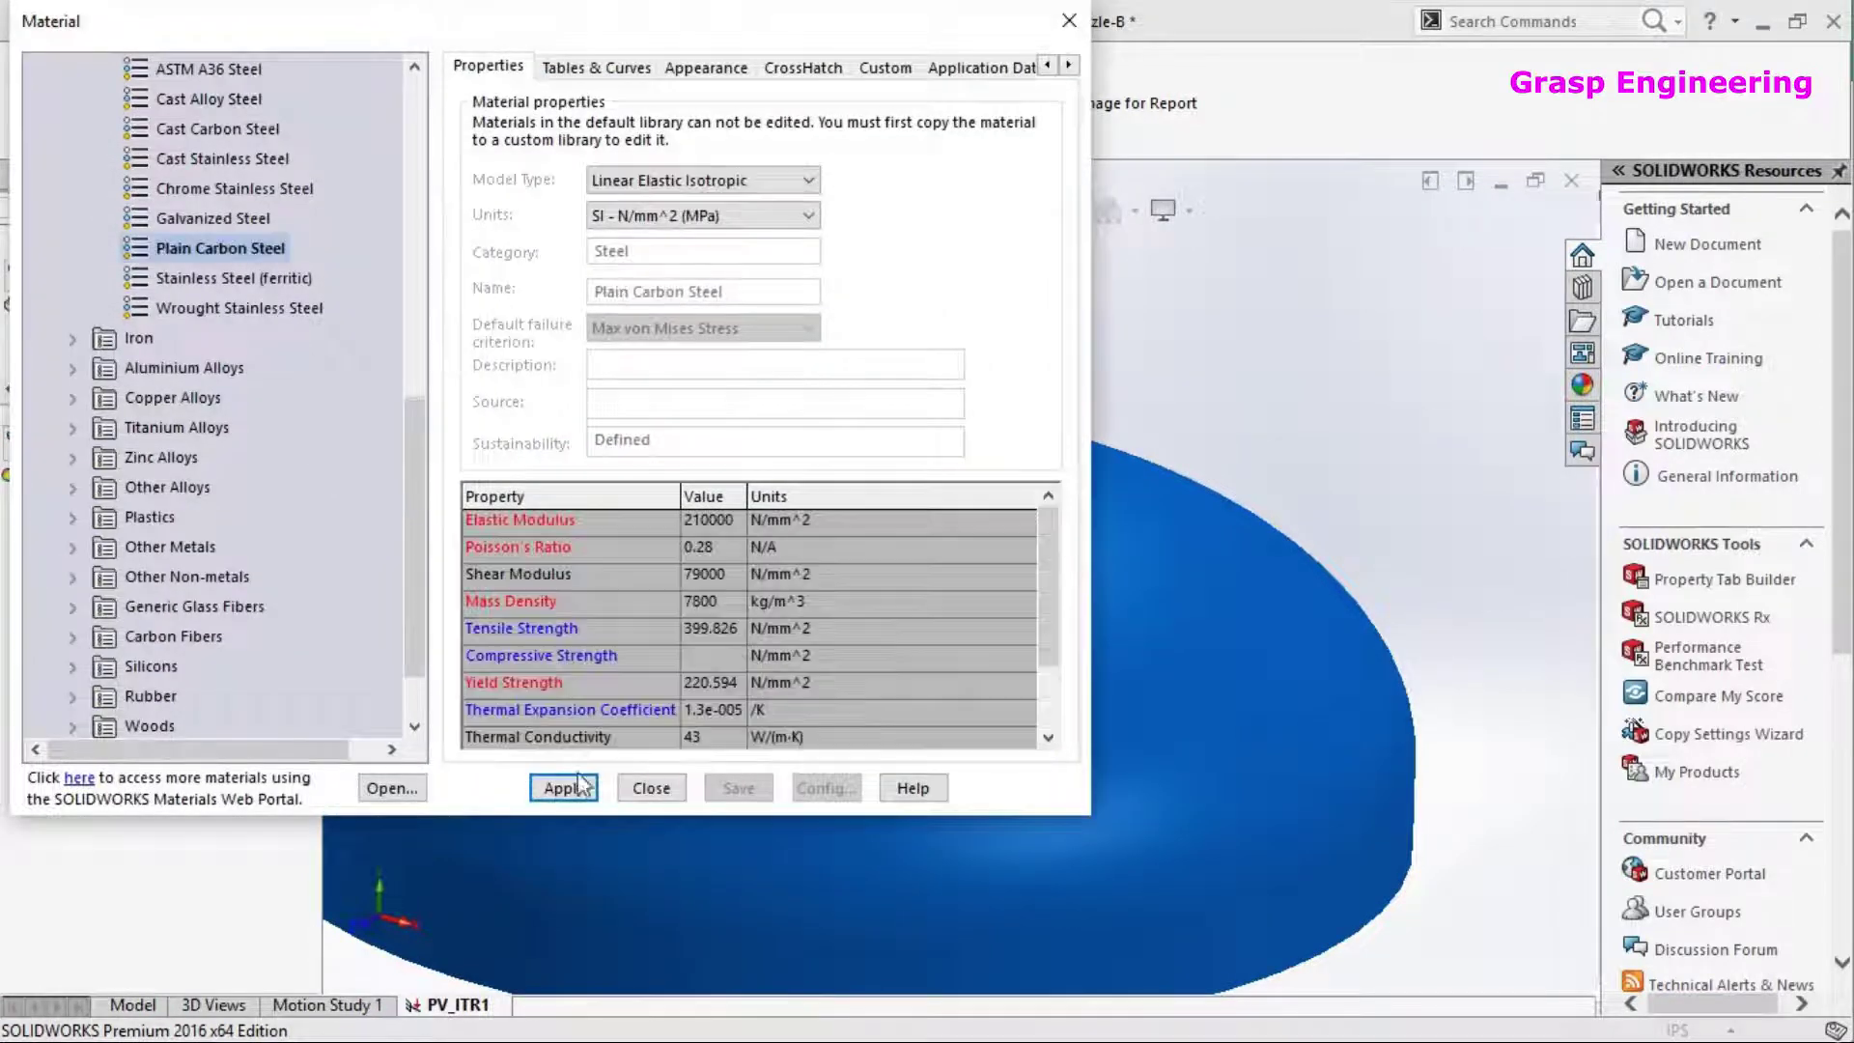
click(563, 788)
click(650, 788)
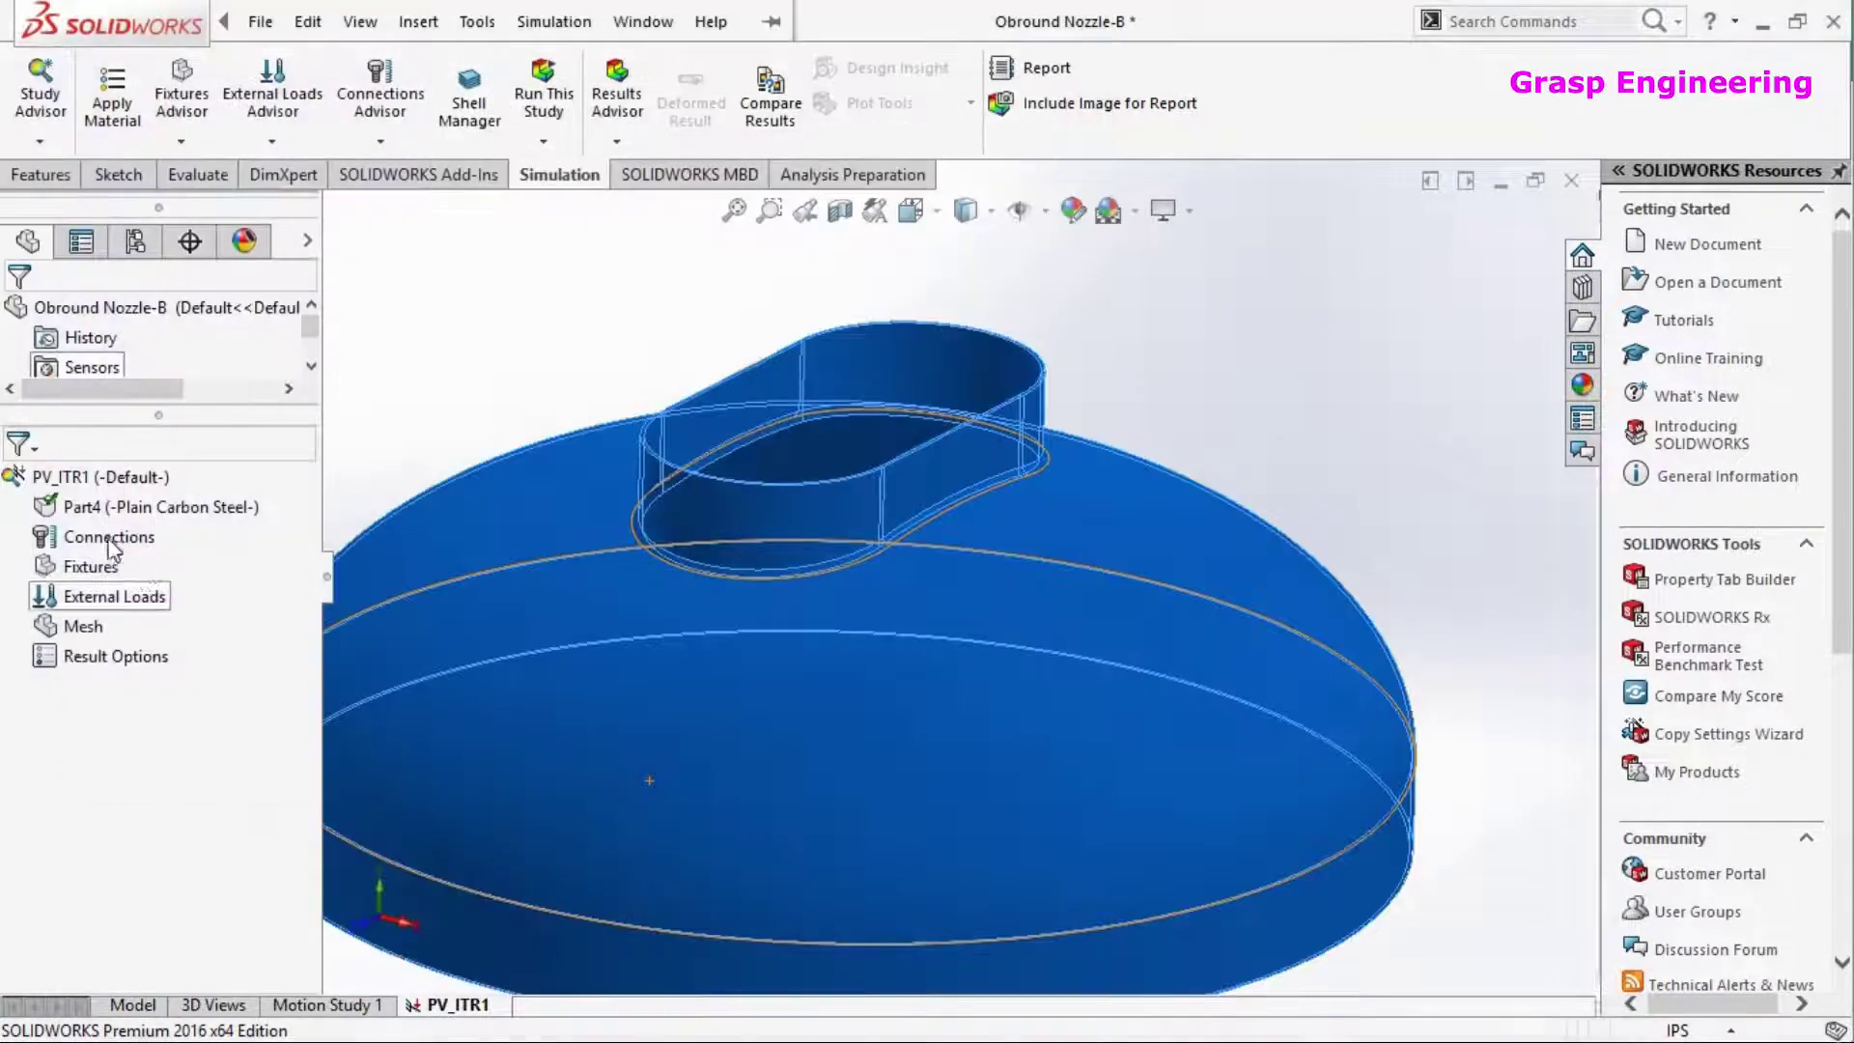
Apply a Fixed Geometry fixture to the annular bottom edge face of the head
right_click(92, 565)
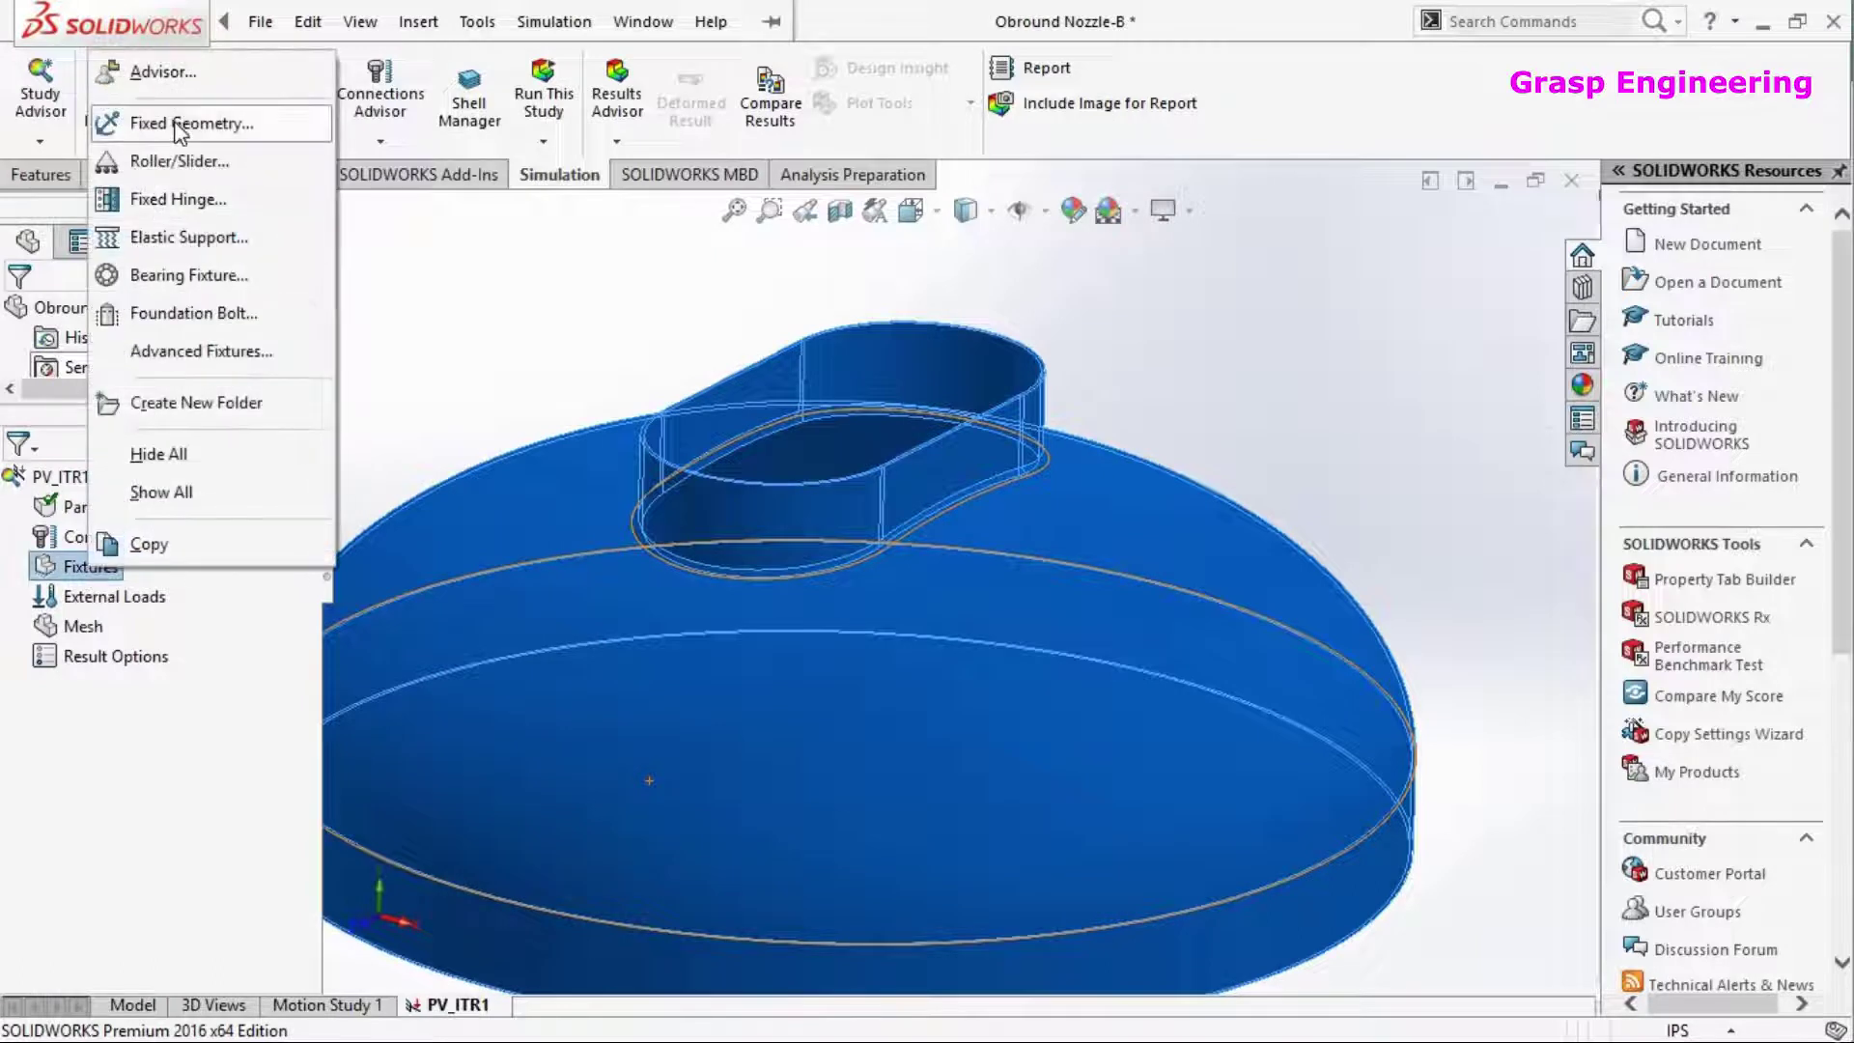
click(183, 120)
middle_drag(1047, 618, 1039, 333)
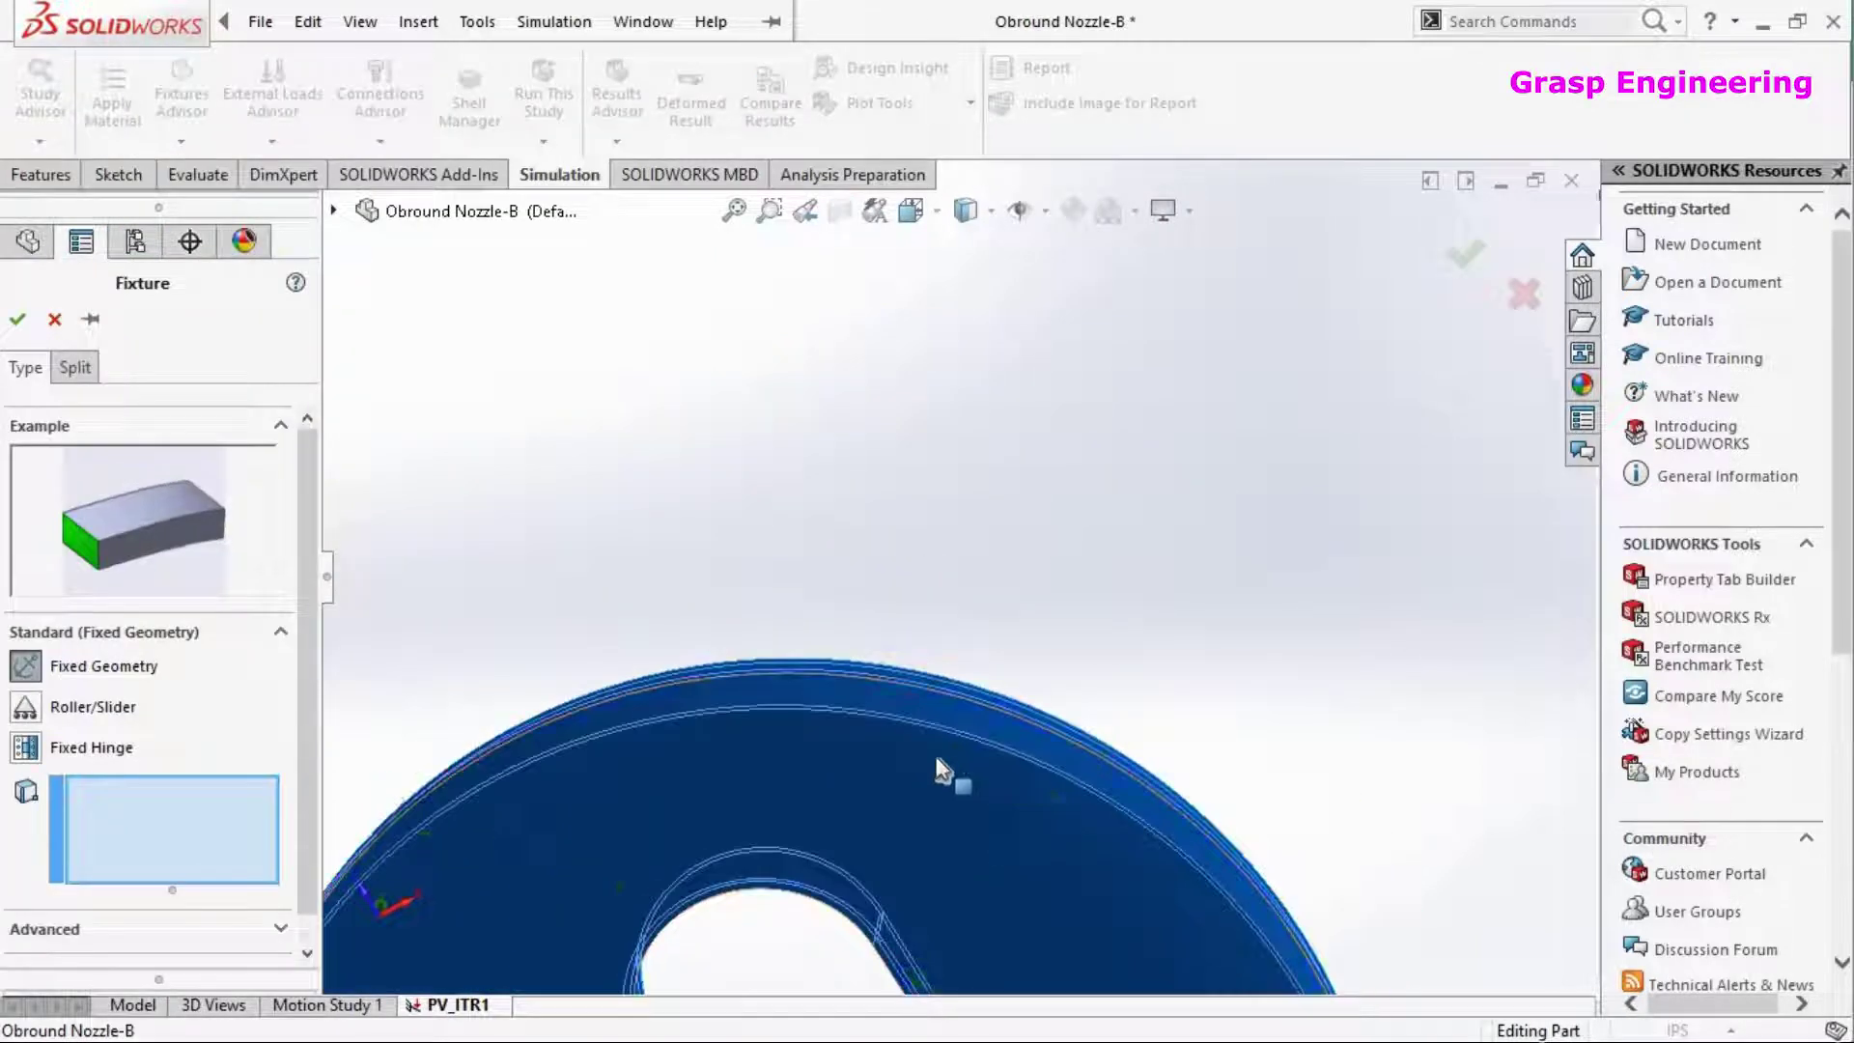
scroll(908, 724, down, 3)
scroll(893, 693, down, 5)
click(1026, 483)
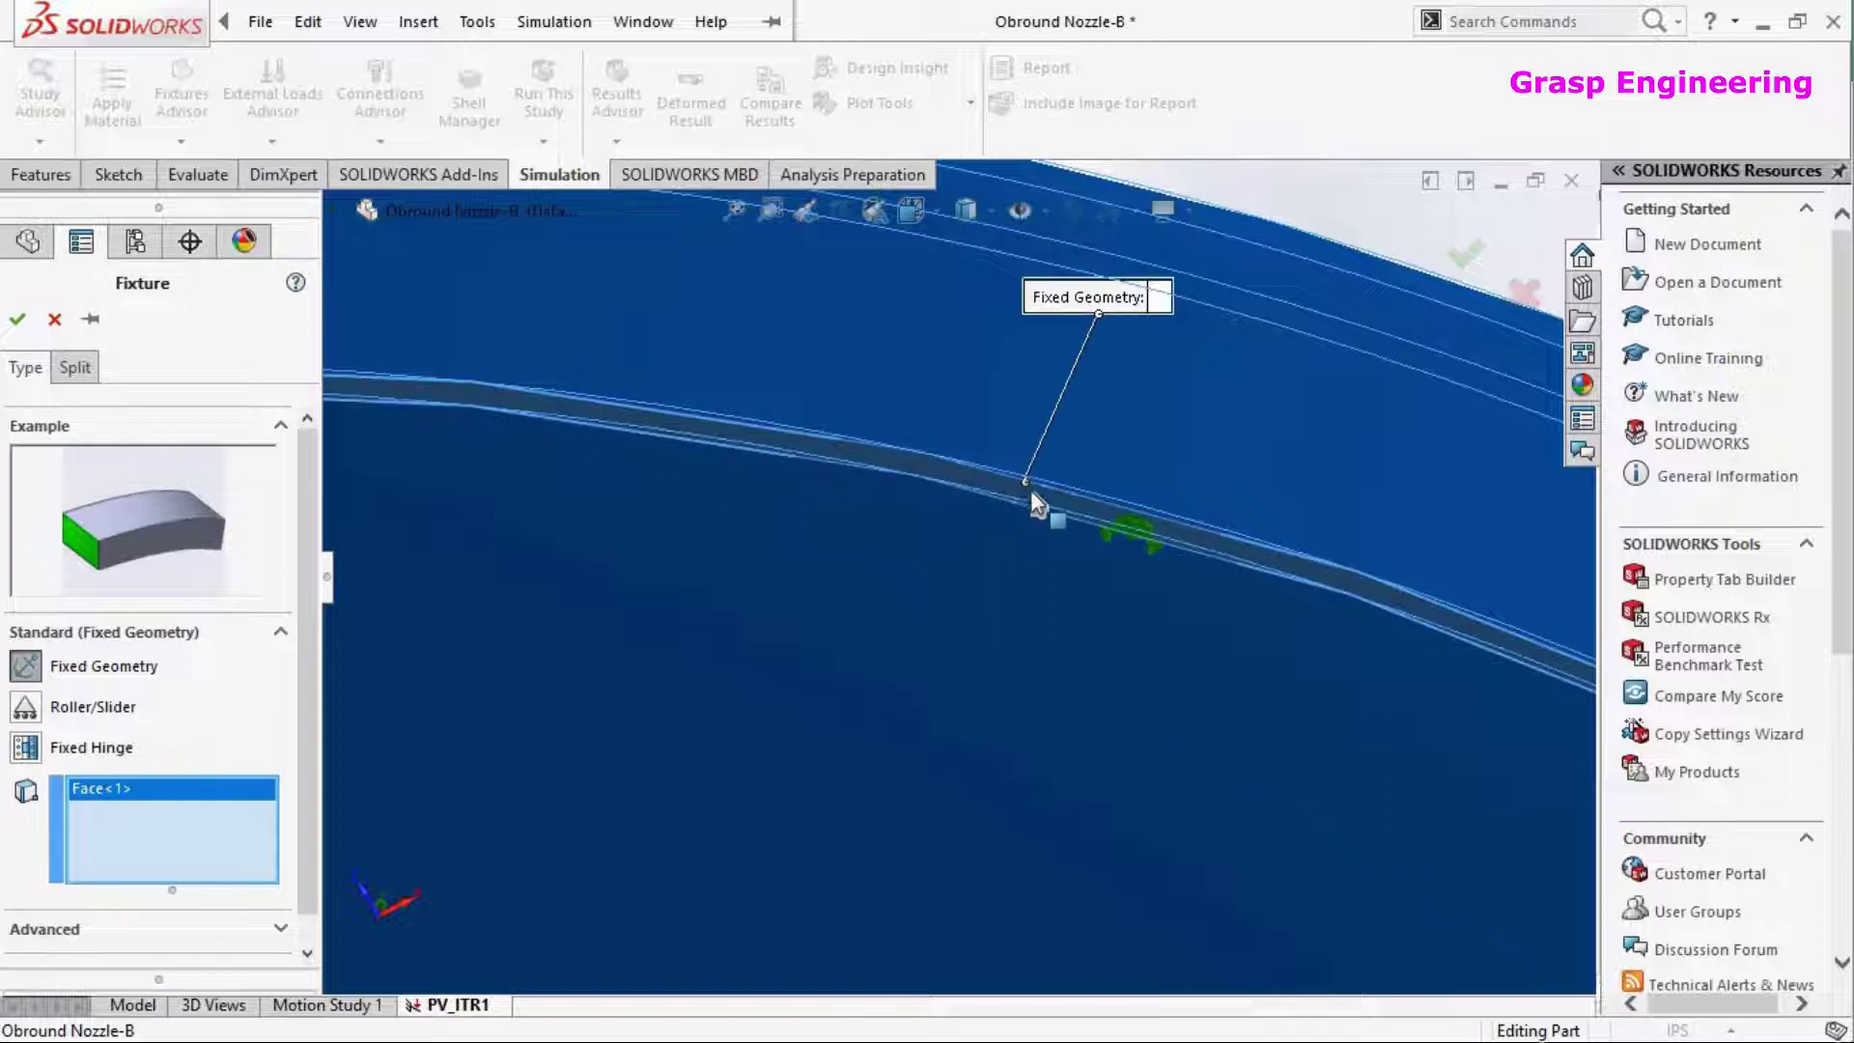
click(17, 320)
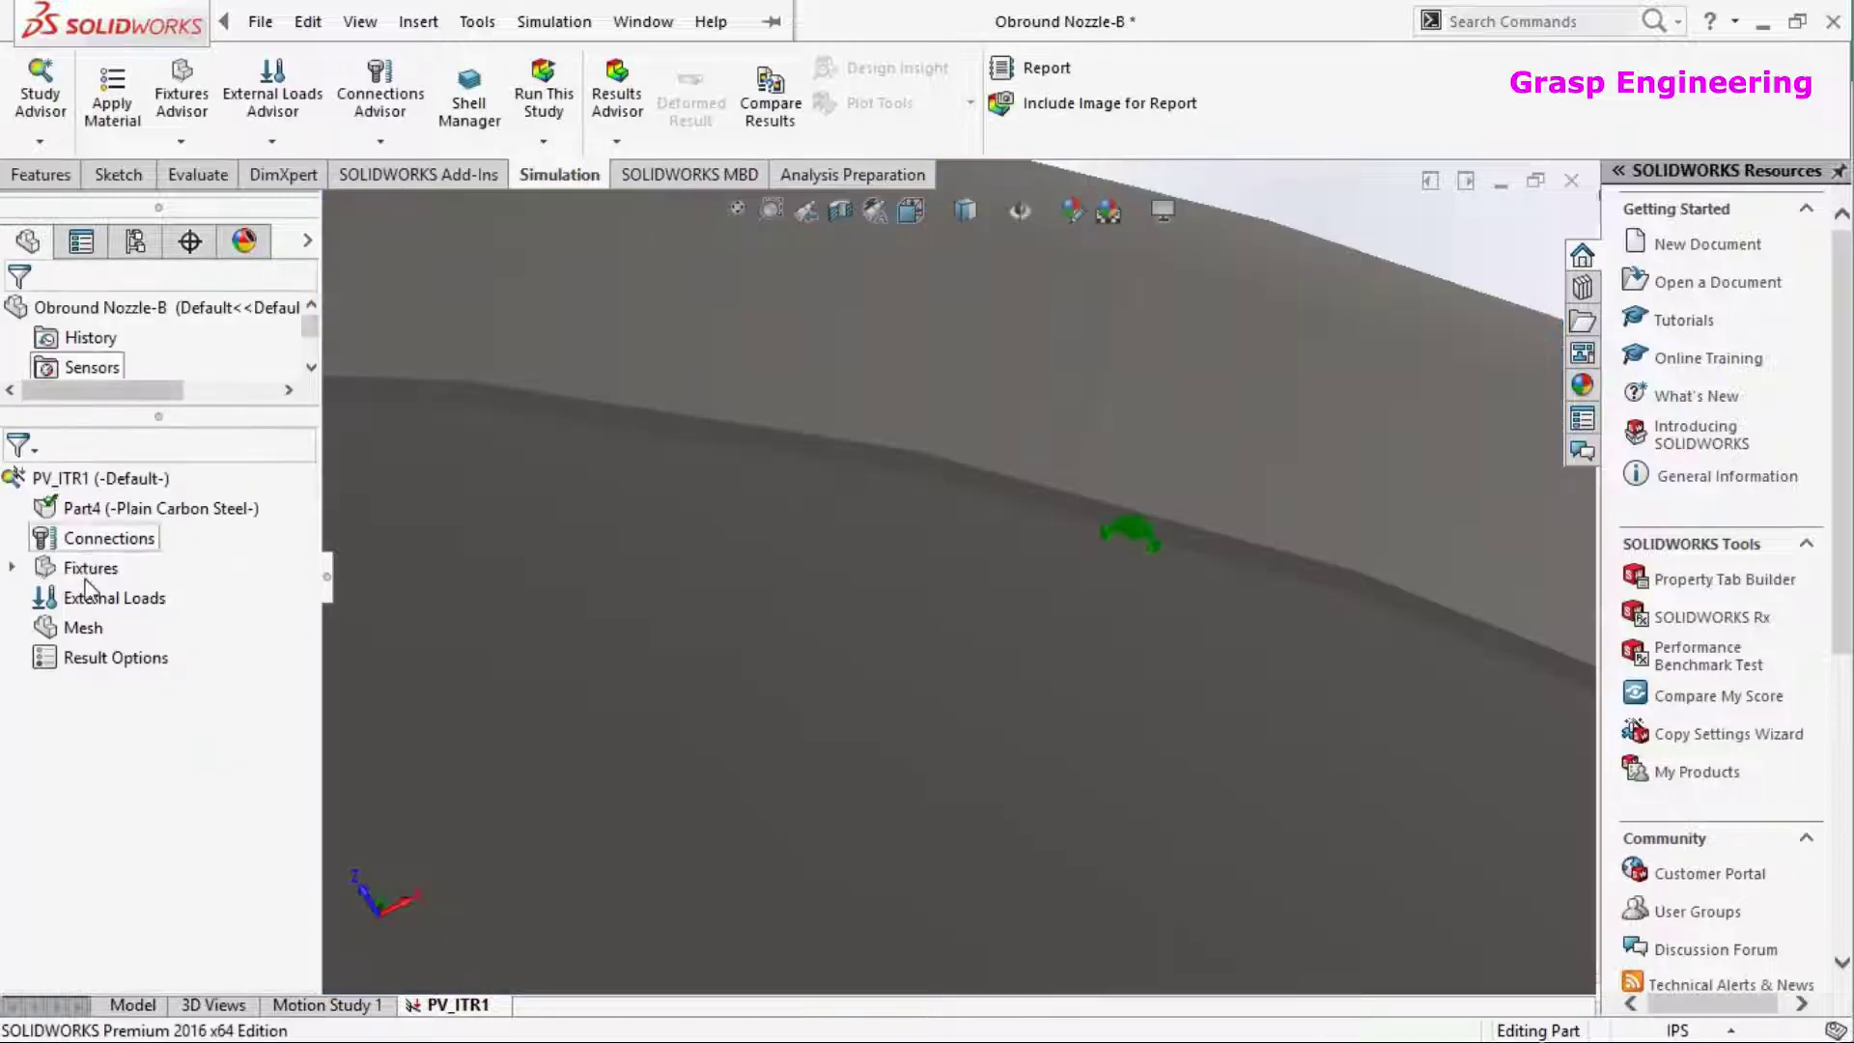
Restrain the nozzle's flat top rim face with an On Flat Faces fixture, setting the translation normal to the face to 0 mm
right_click(86, 580)
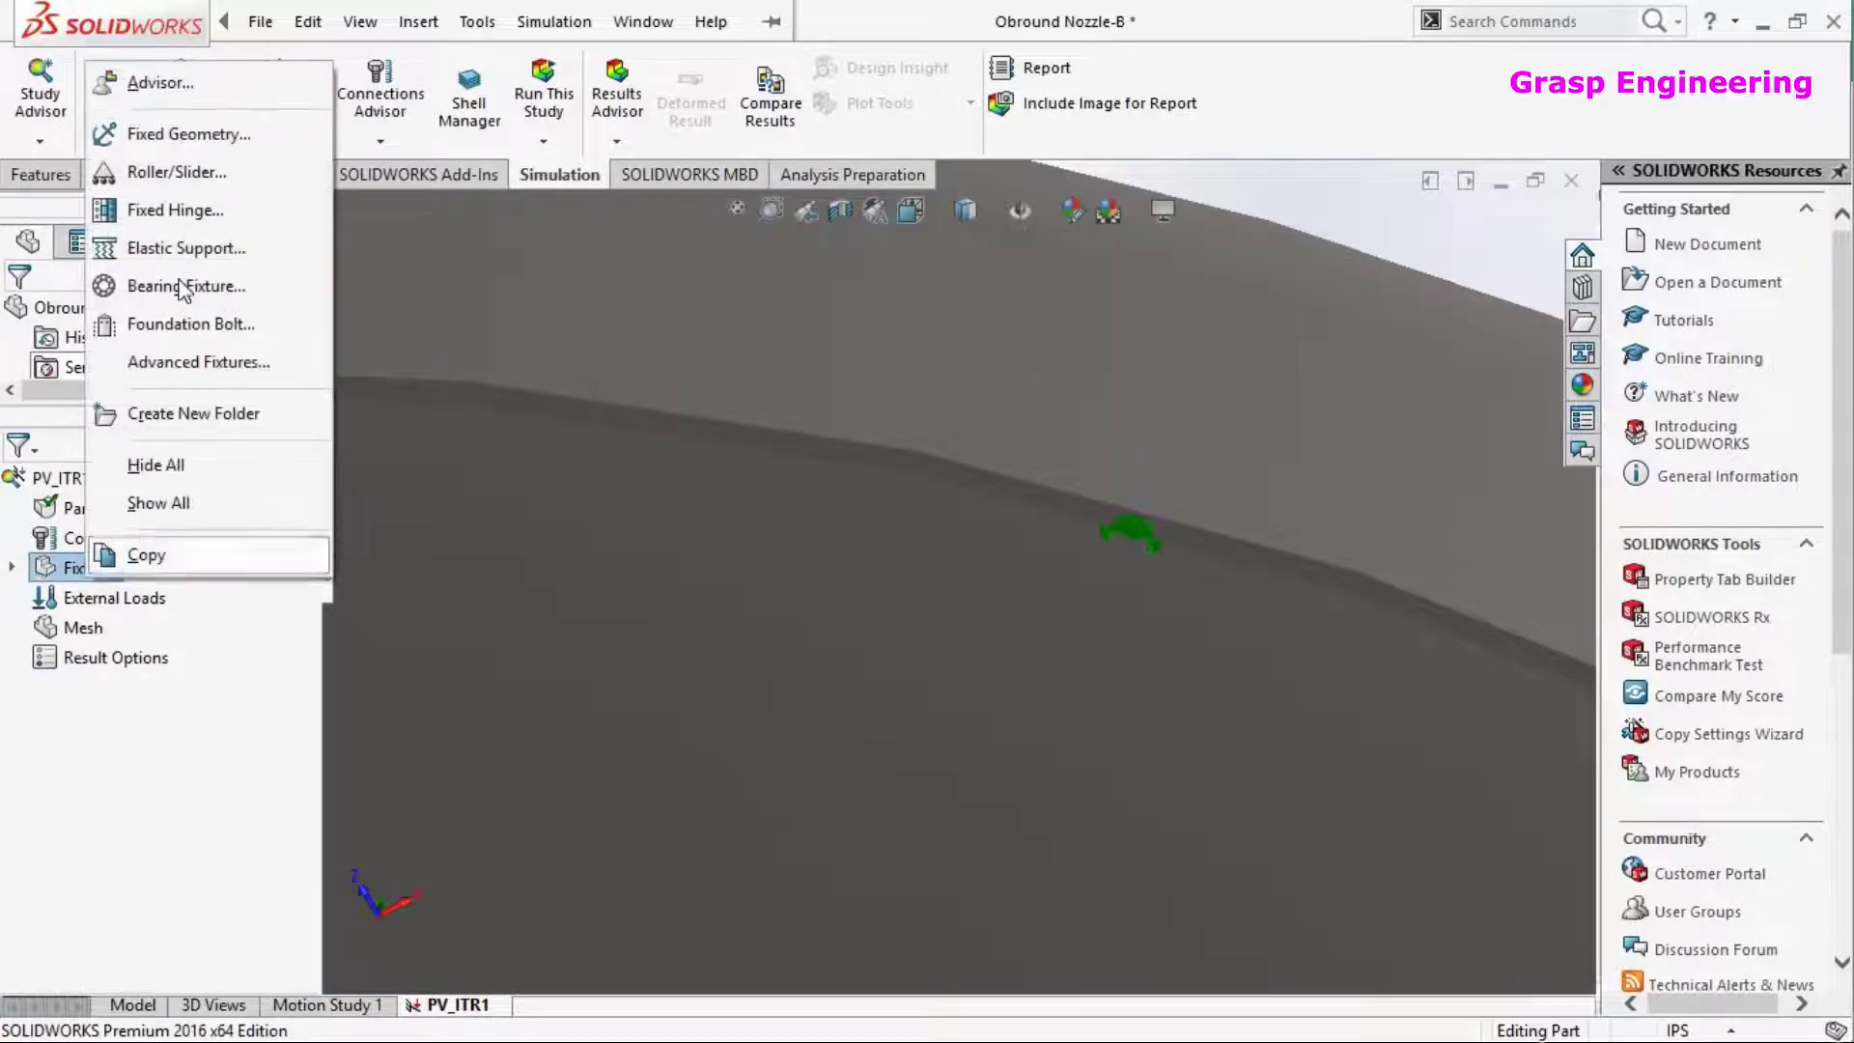
click(184, 132)
scroll(819, 692, up, 3)
middle_drag(883, 568, 926, 903)
middle_drag(969, 557, 1147, 665)
scroll(1147, 658, down, 5)
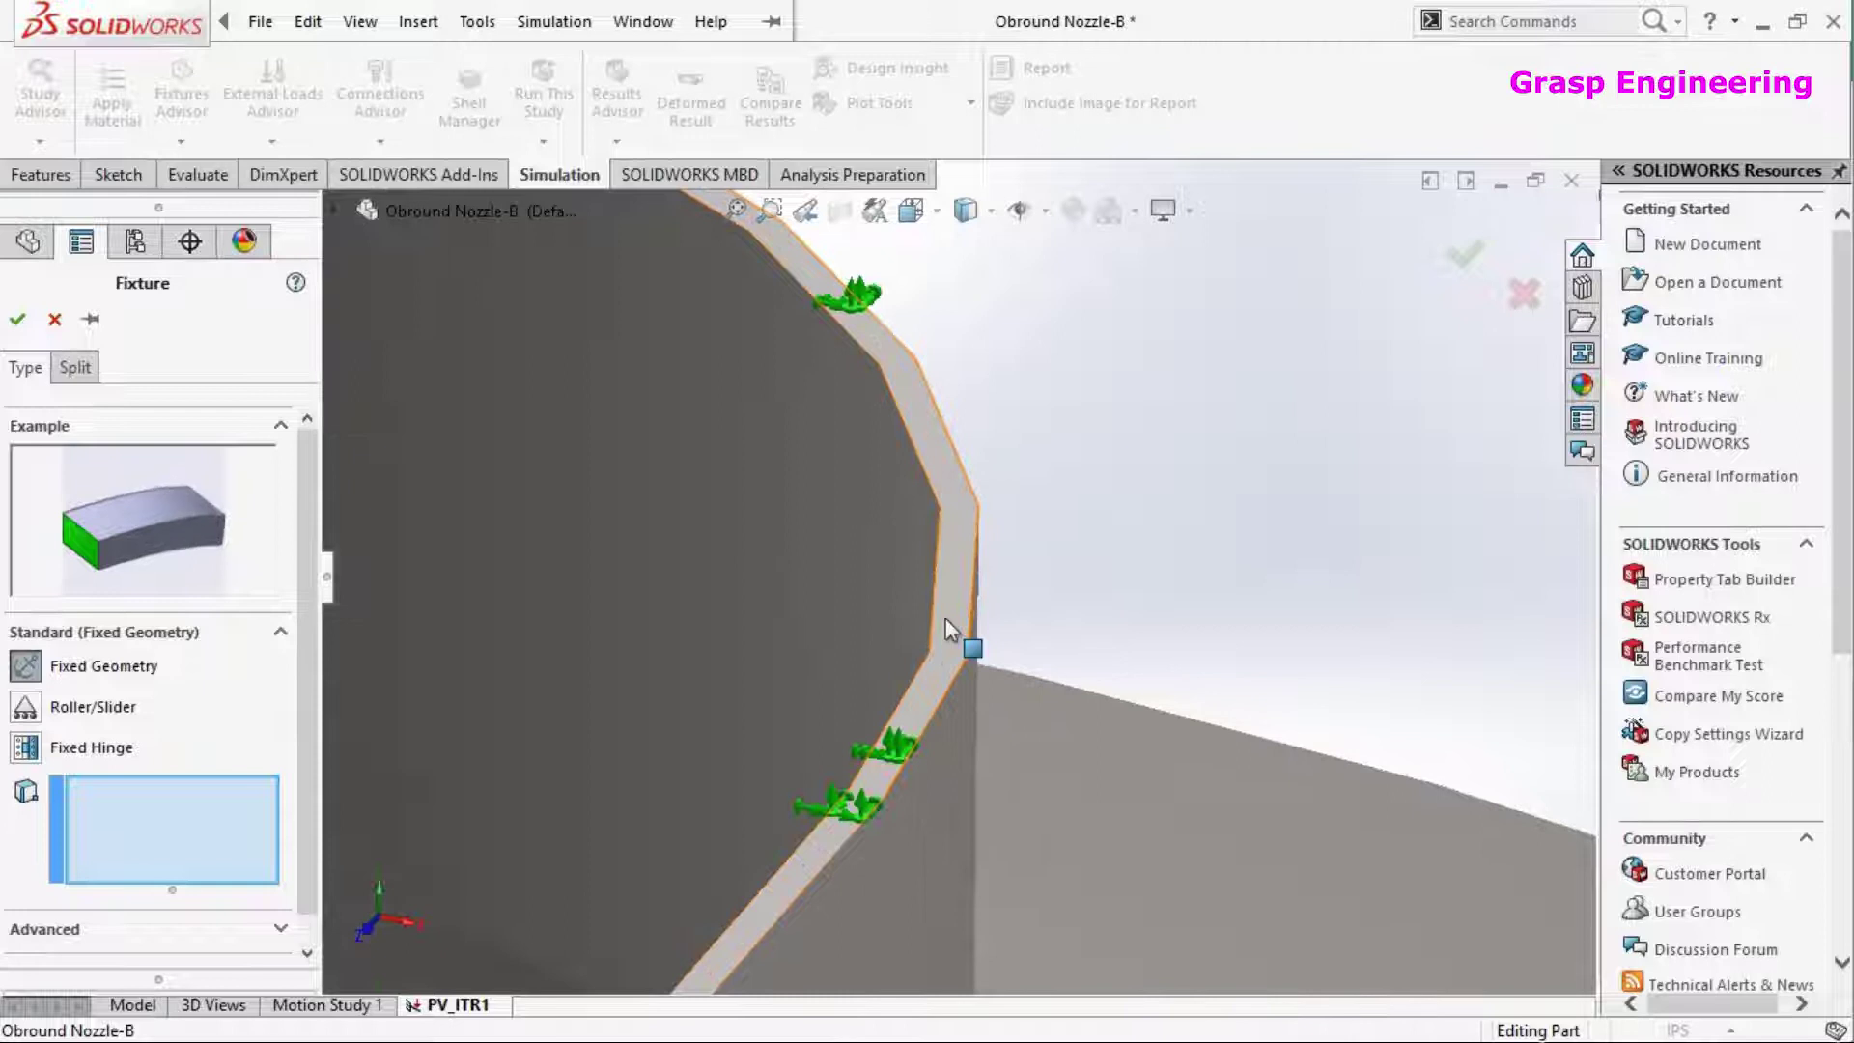
click(946, 618)
scroll(307, 862, down, 1)
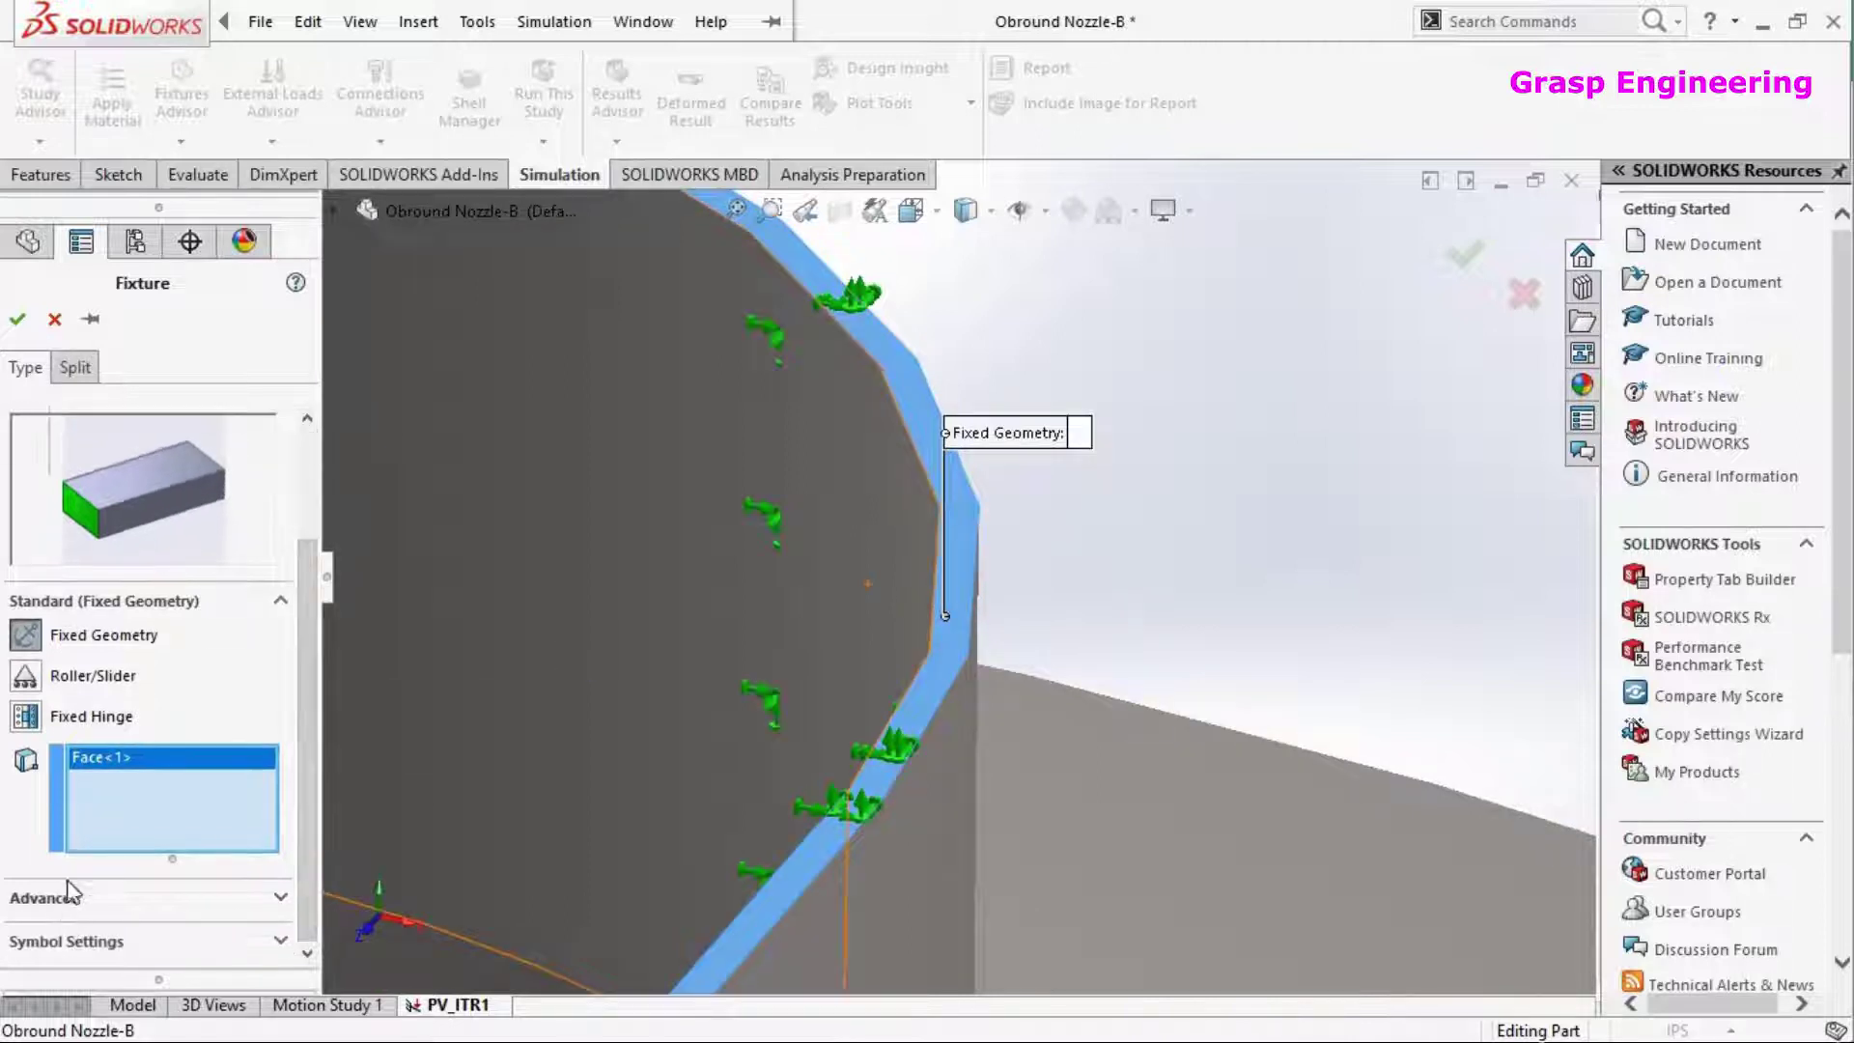
click(43, 895)
scroll(307, 775, down, 1)
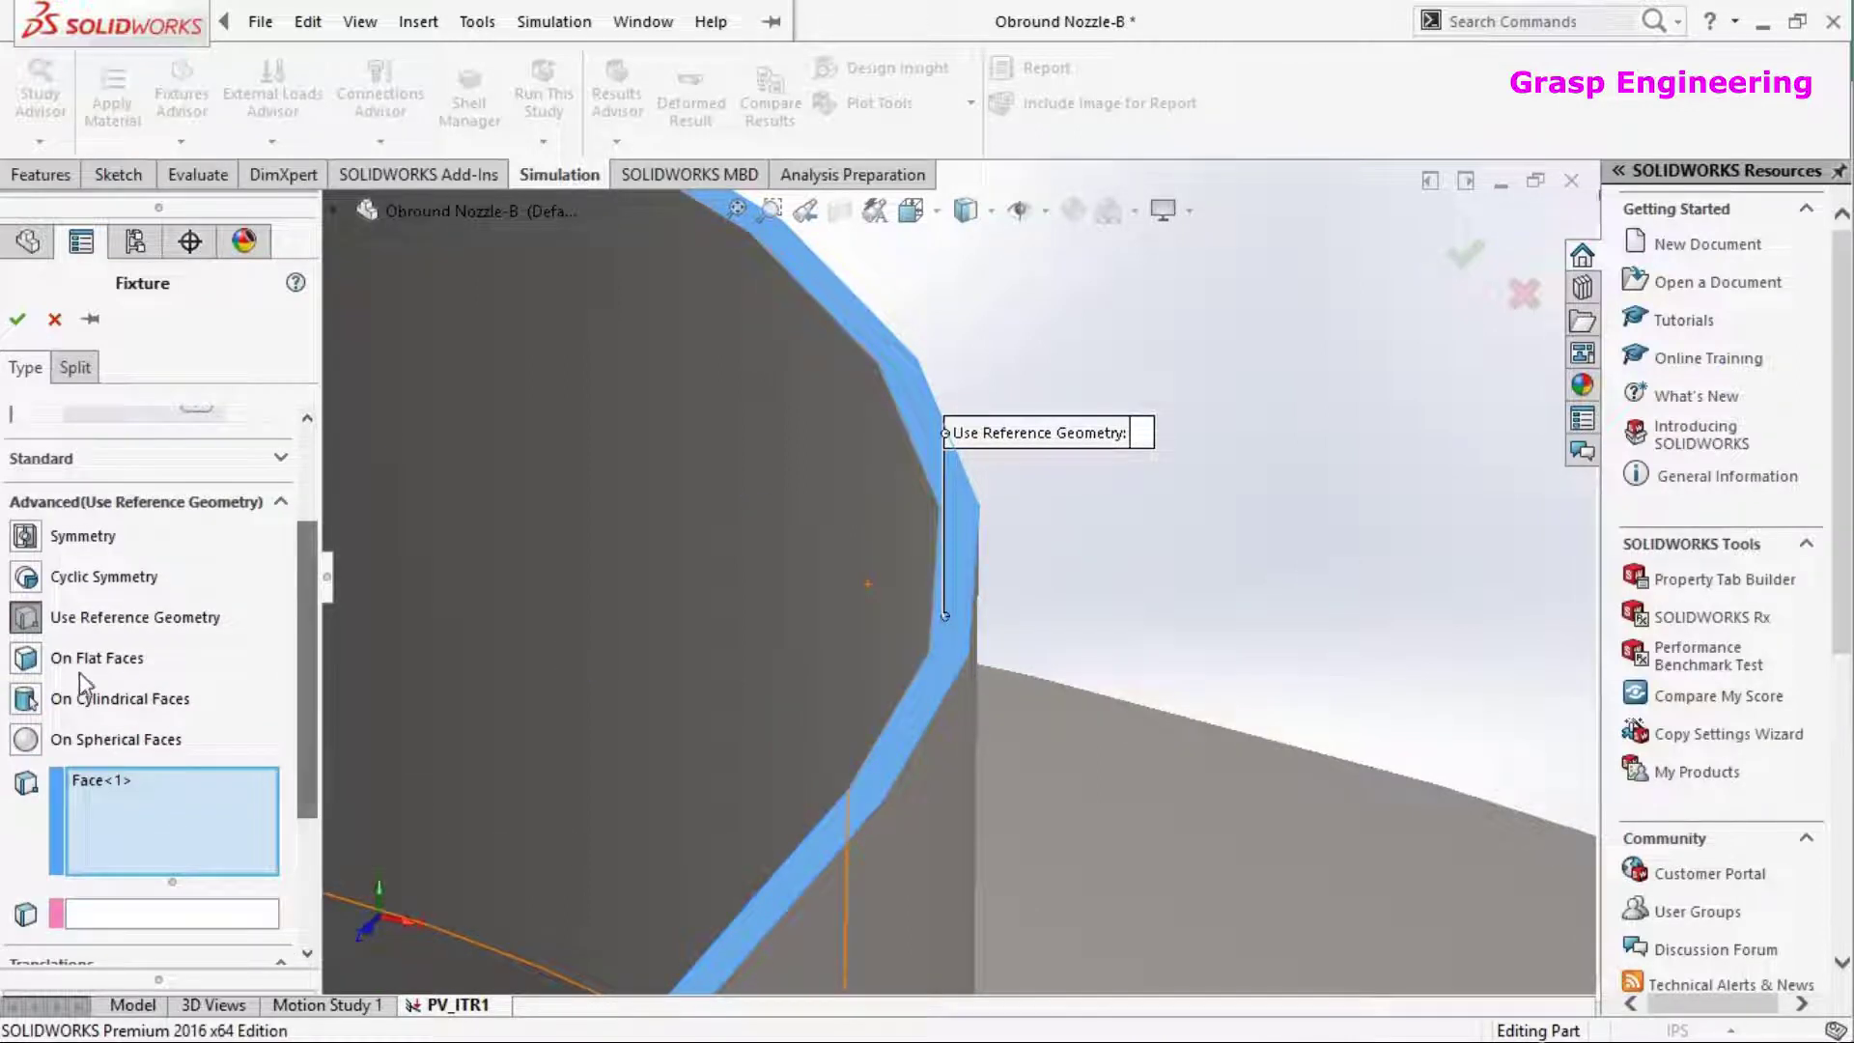
click(26, 659)
scroll(281, 712, down, 5)
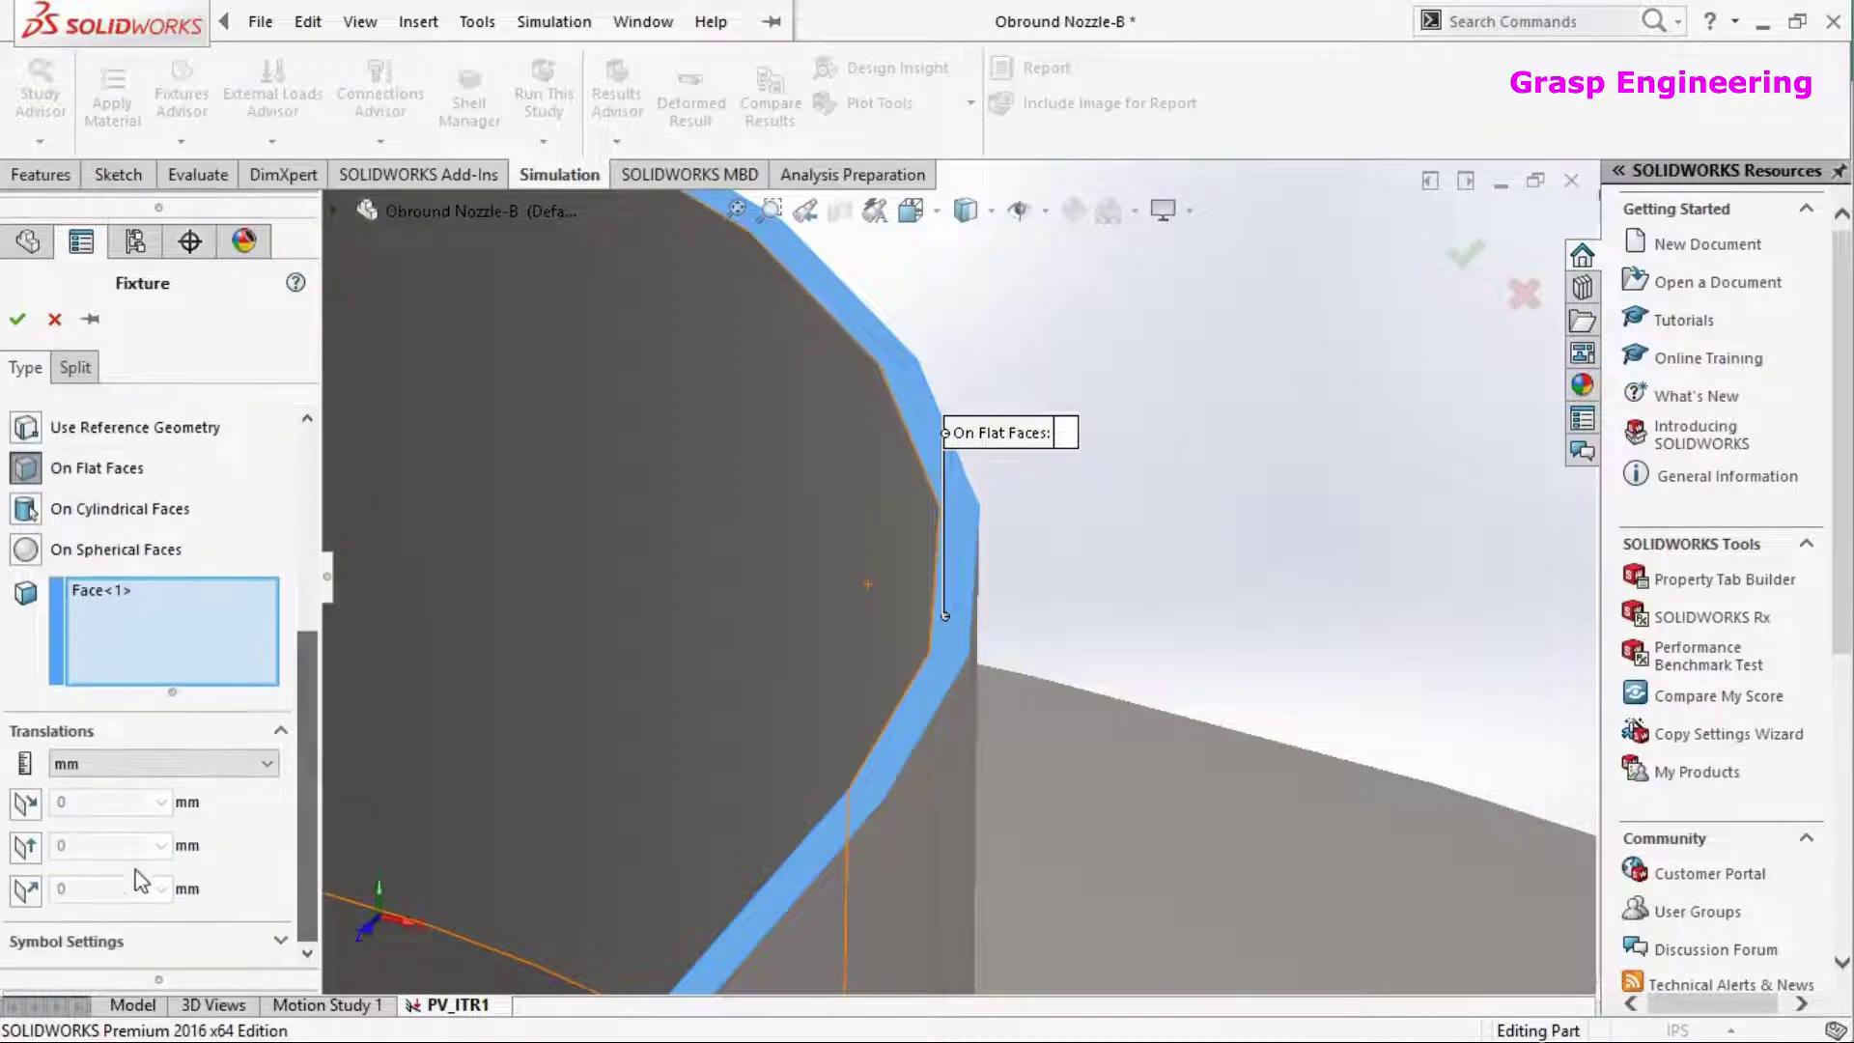
click(26, 891)
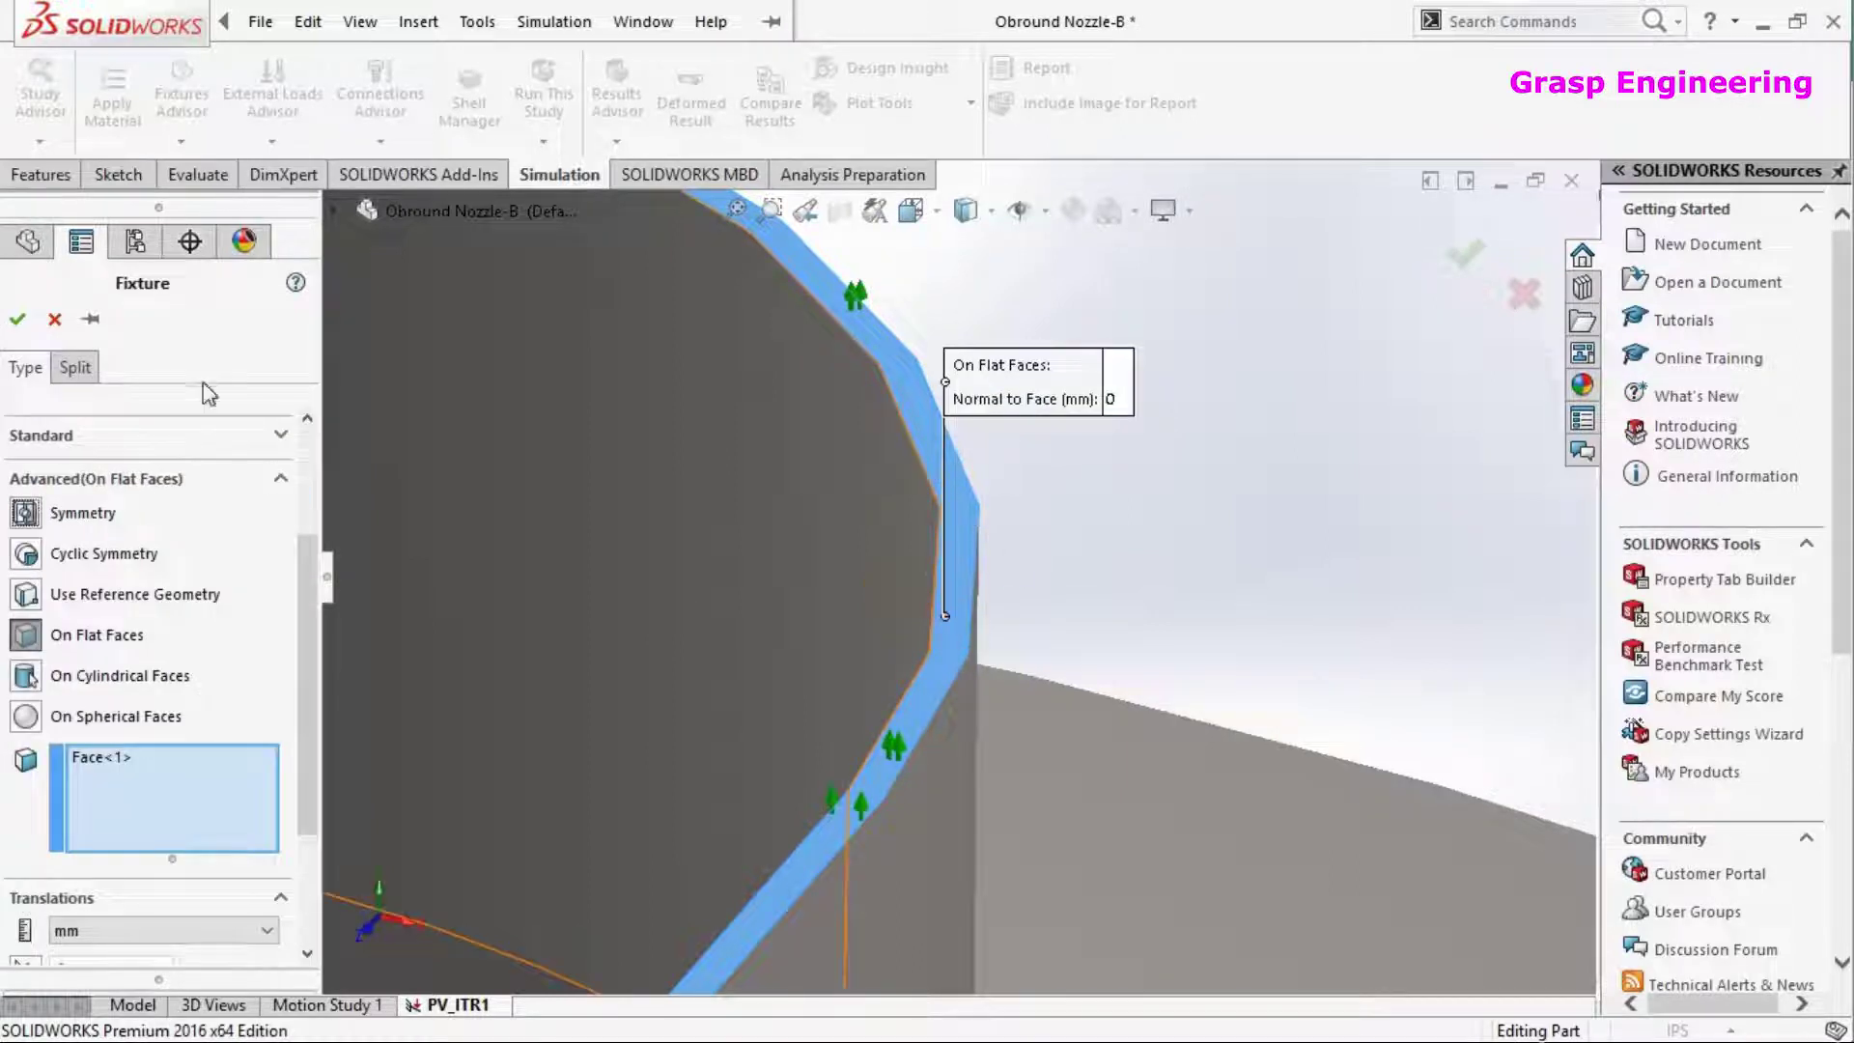
click(17, 319)
Start a pressure load normal to the selected faces and pick all inner faces of the head and obround nozzle
scroll(1097, 547, up, 10)
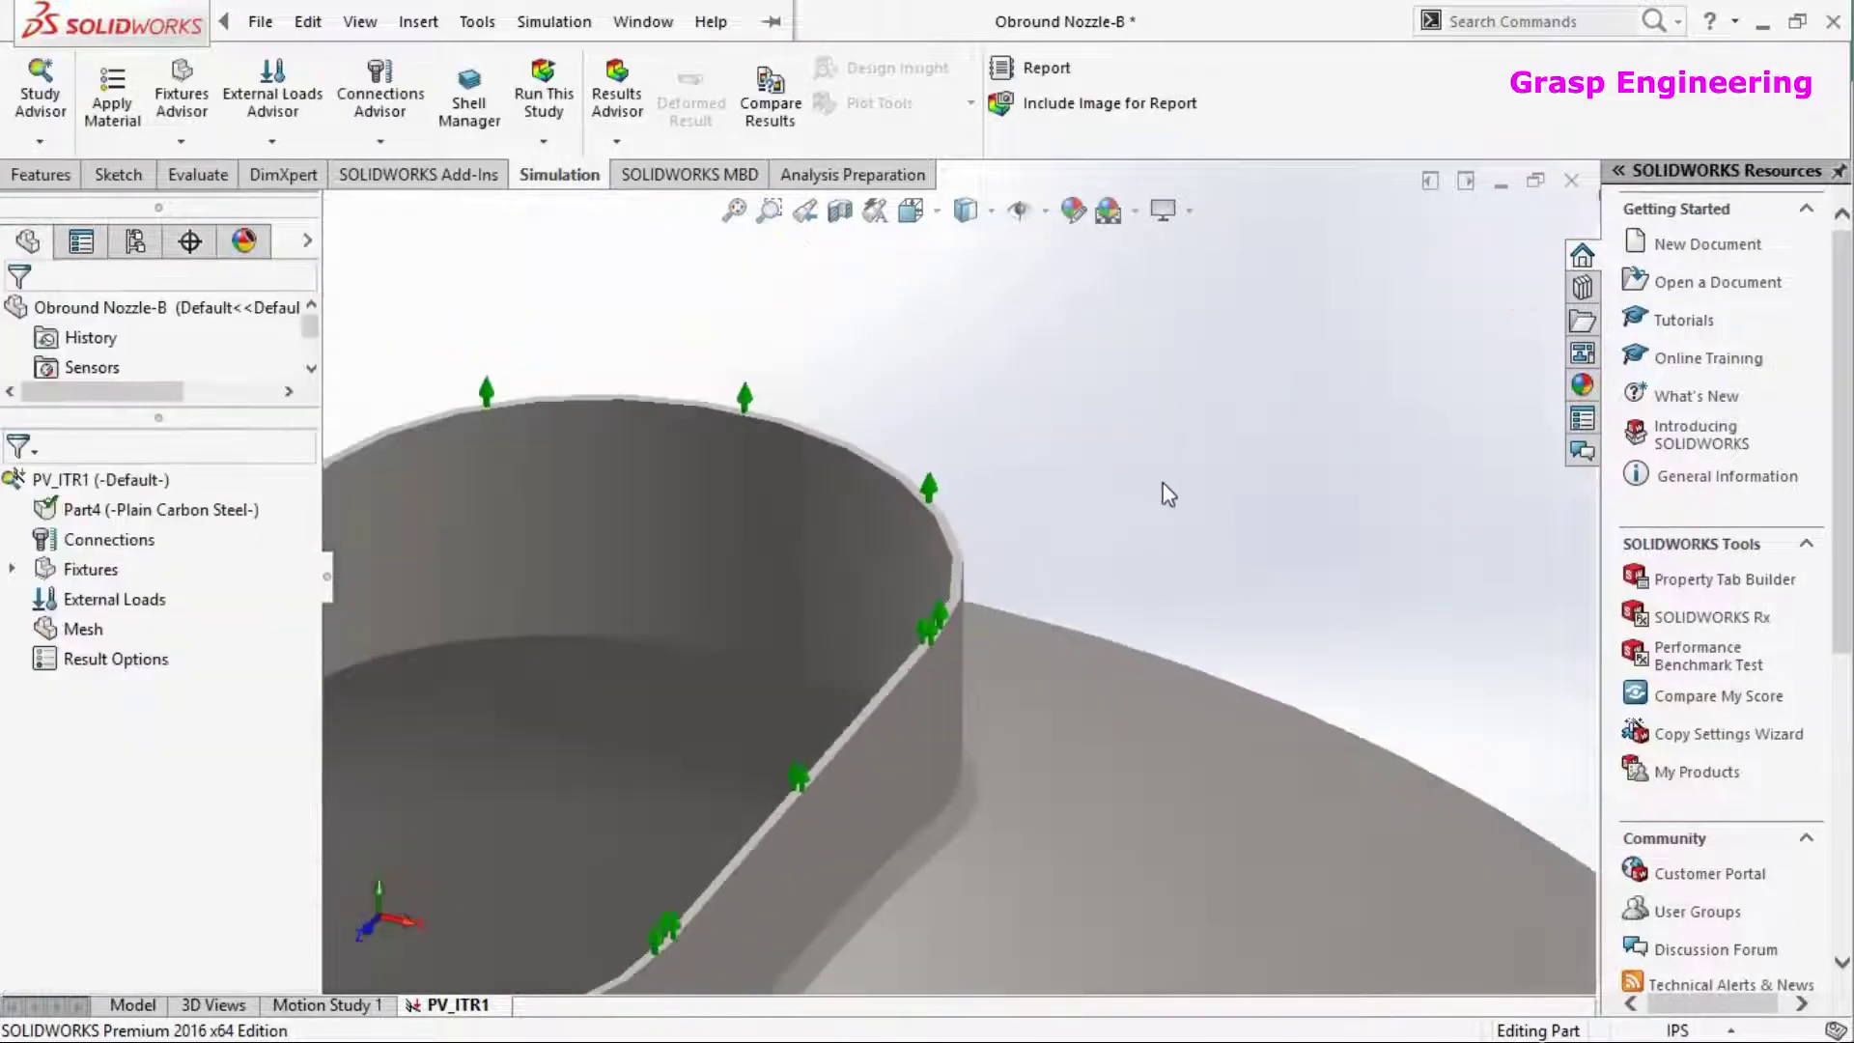
right_click(79, 607)
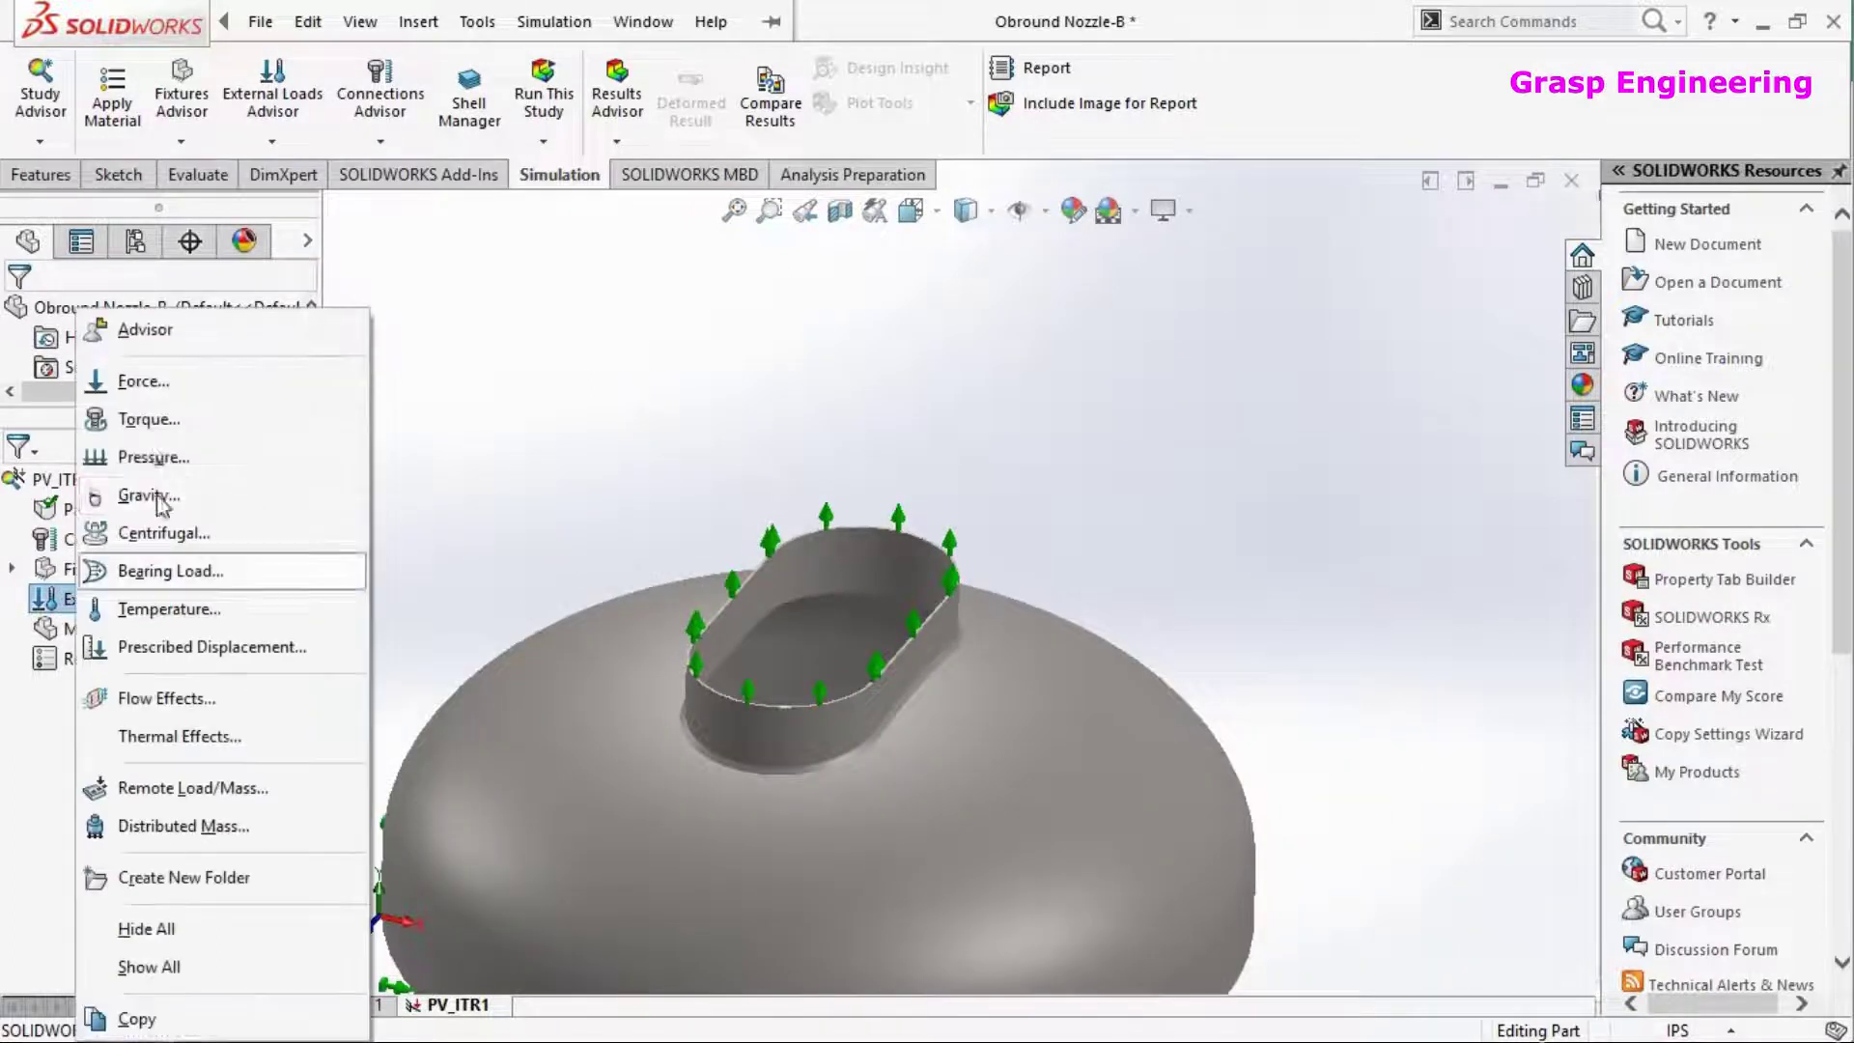
click(156, 456)
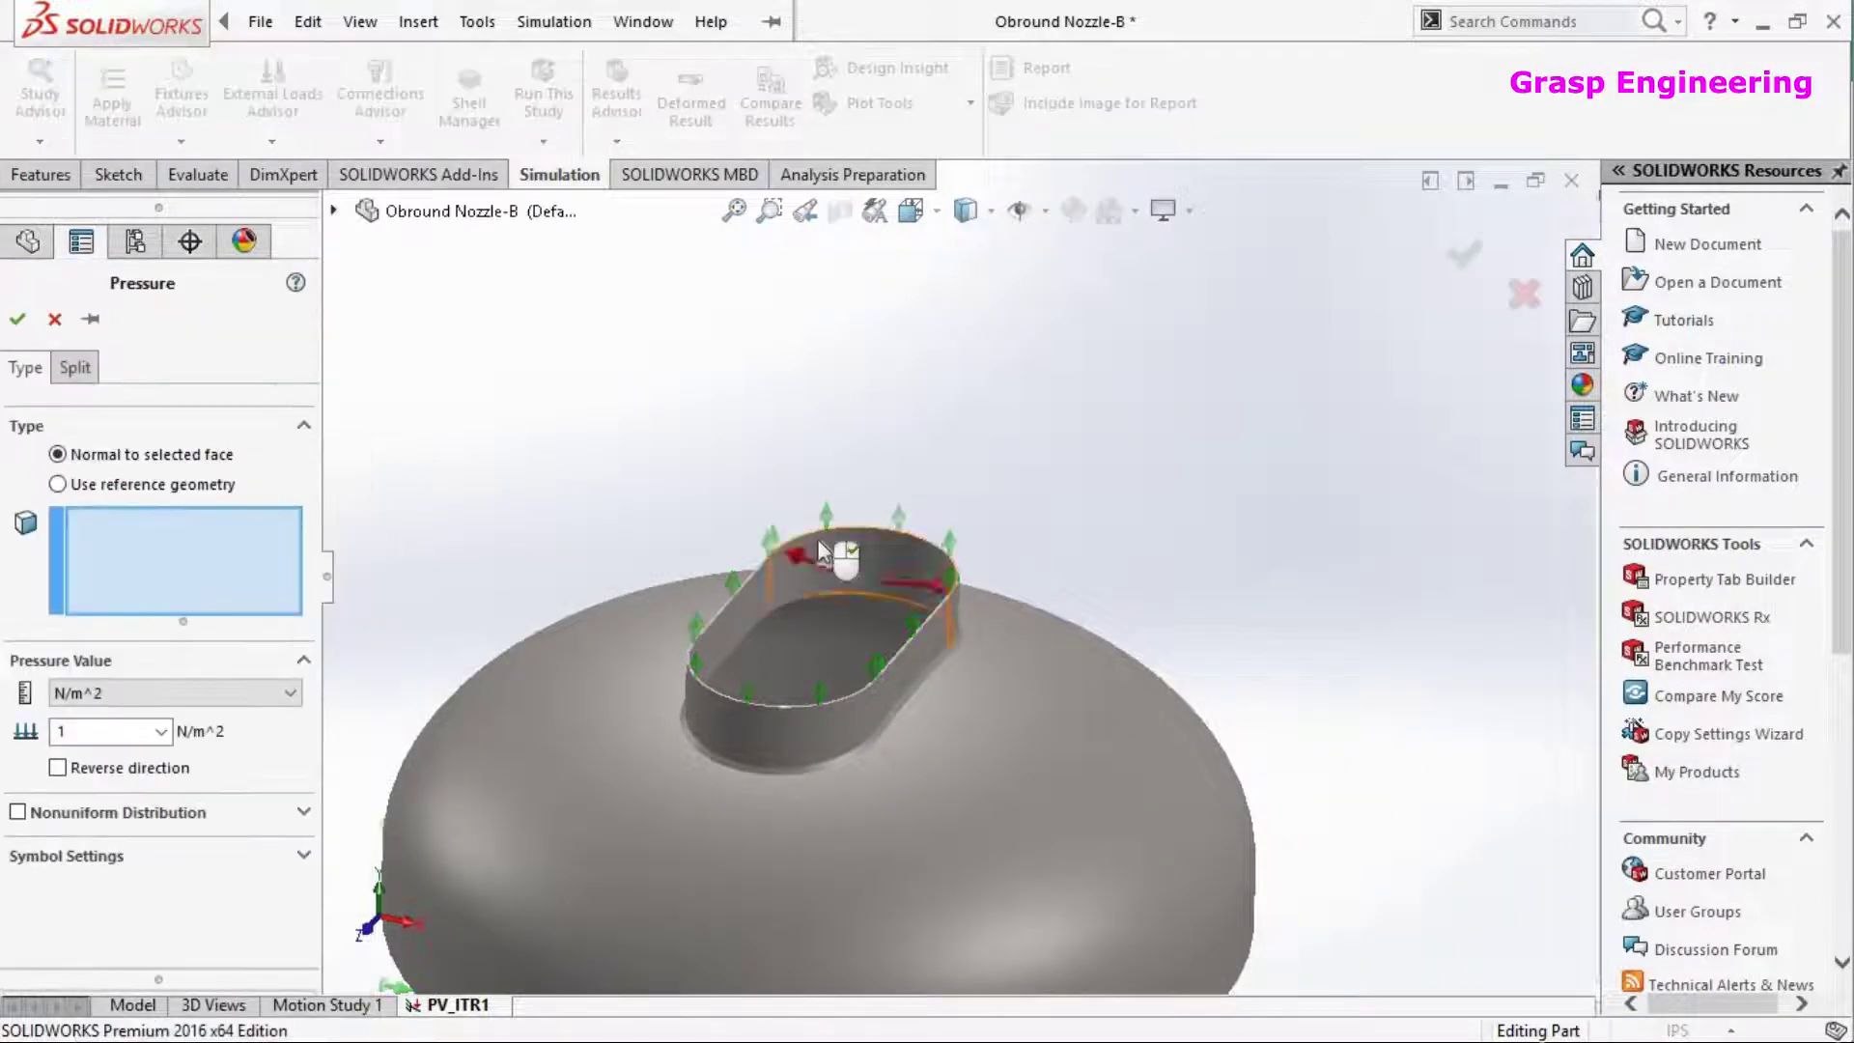
click(842, 616)
click(848, 642)
click(853, 658)
middle_drag(854, 659, 690, 307)
click(710, 758)
middle_drag(710, 758, 1060, 750)
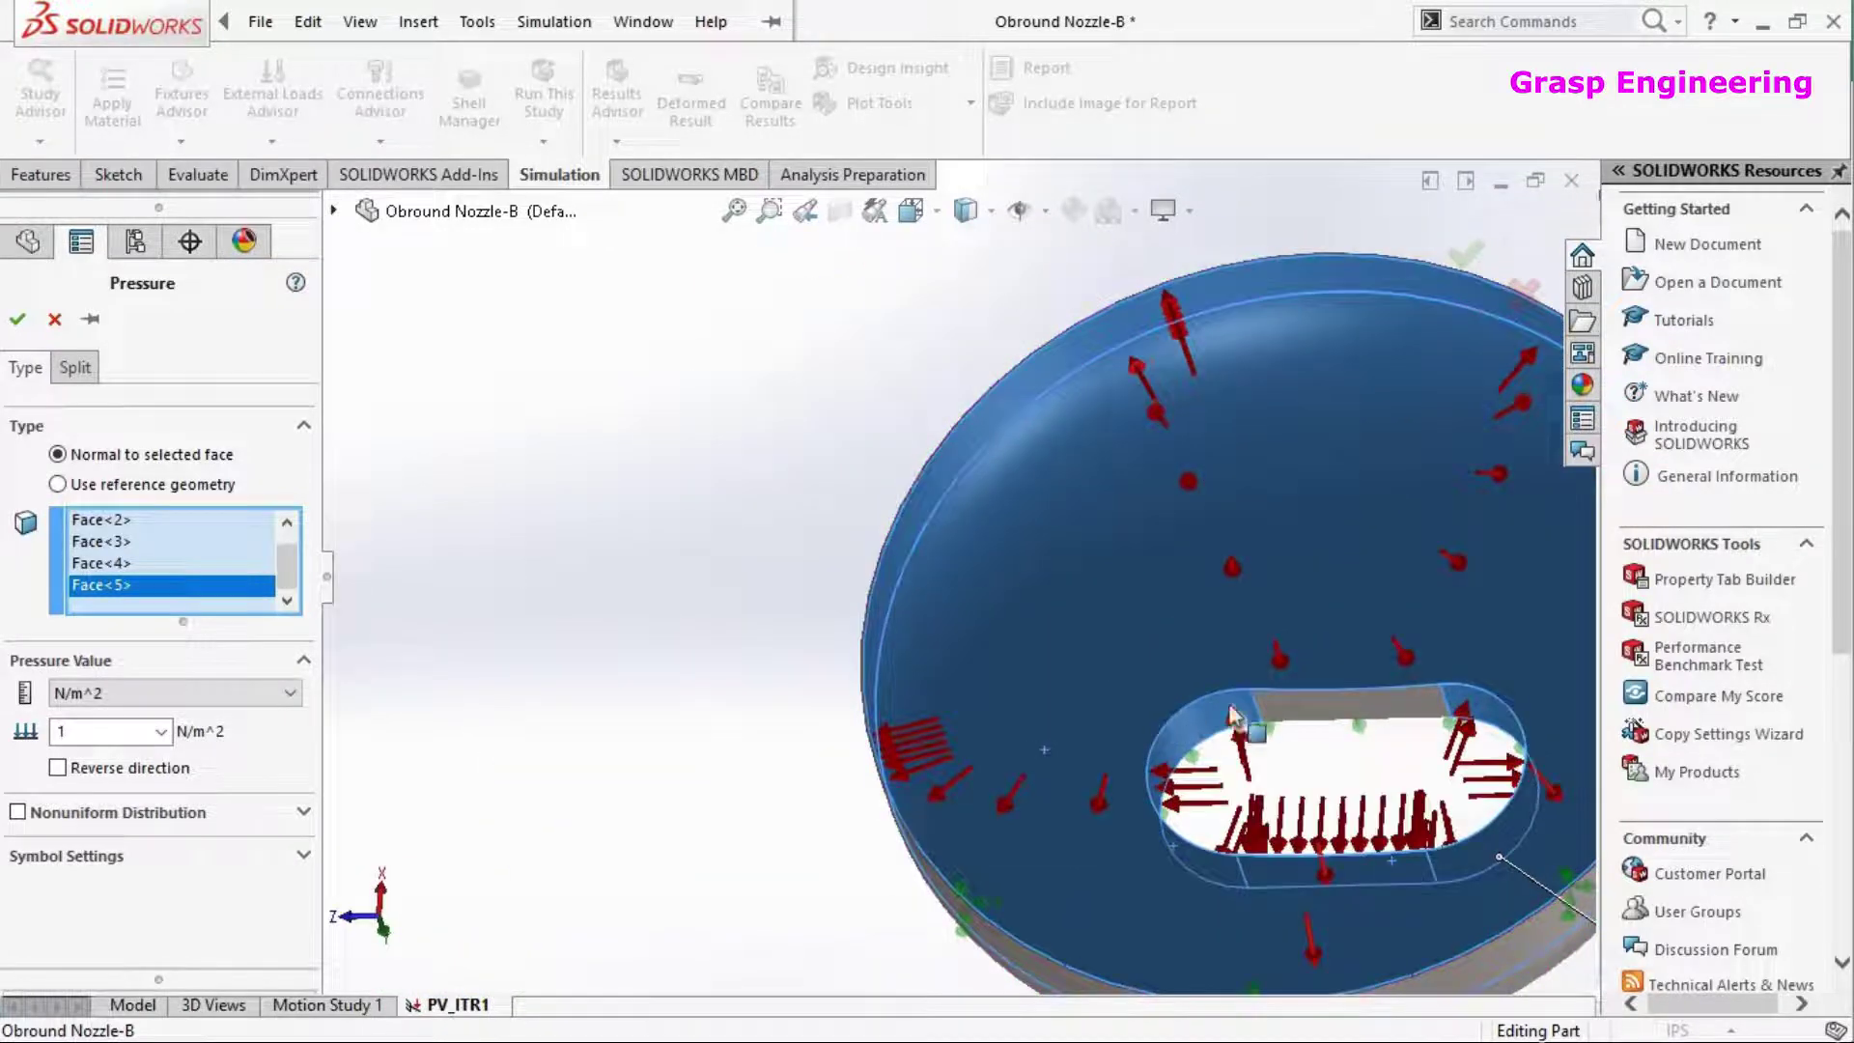
click(1306, 703)
scroll(1139, 681, down, 4)
scroll(1043, 654, up, 5)
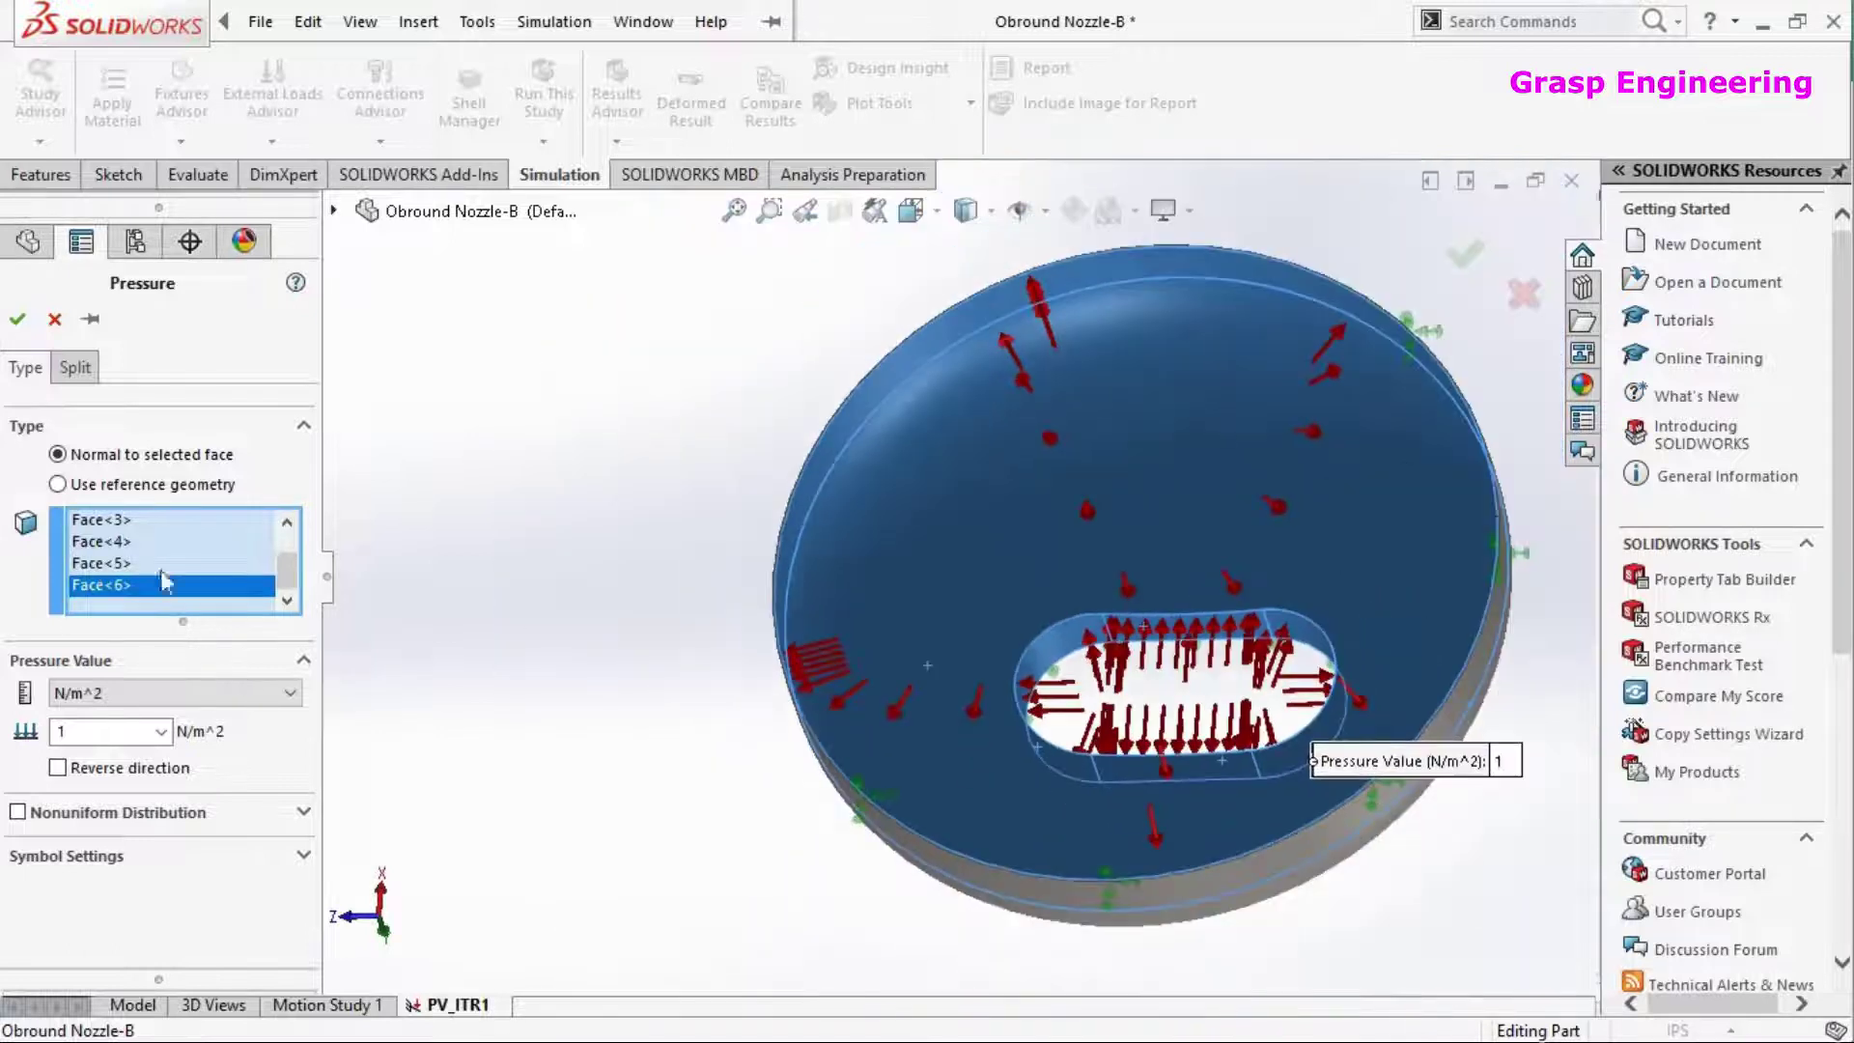
Set the pressure to 1 N/mm^2 (MPa) and apply the load
click(144, 694)
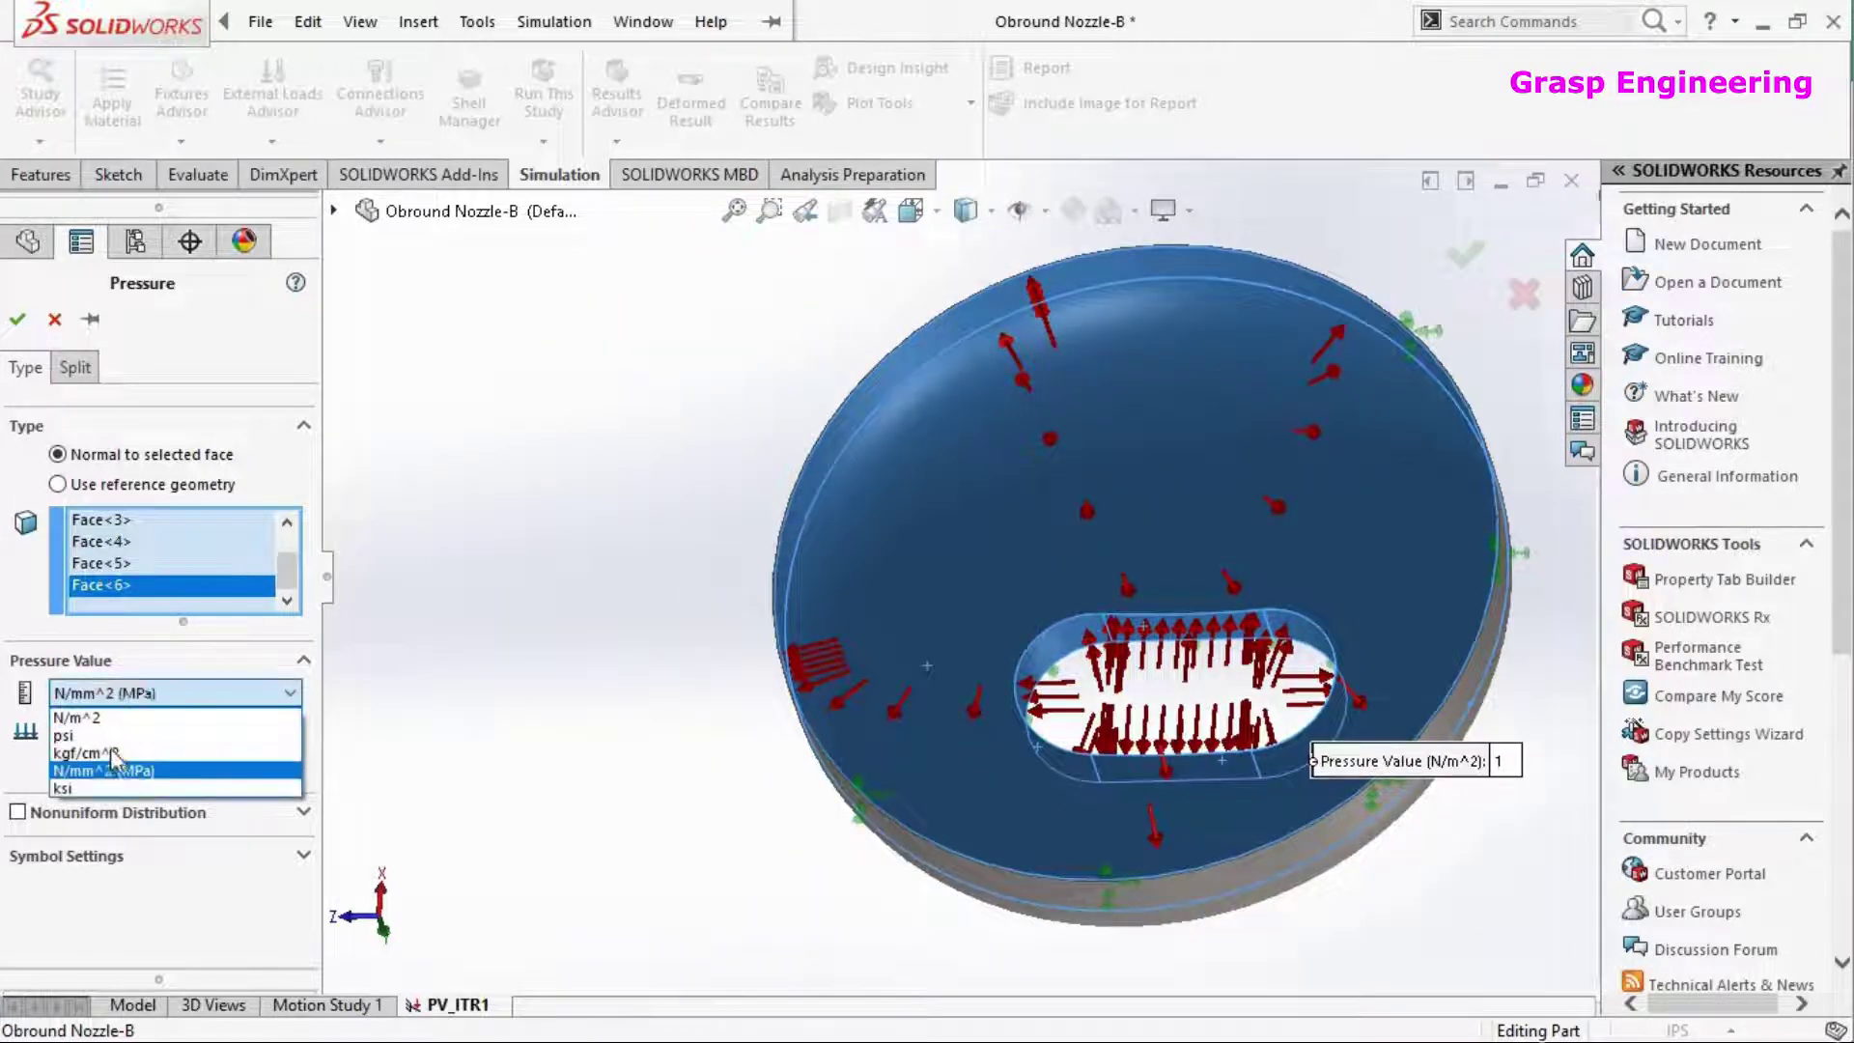
click(112, 766)
text(1)
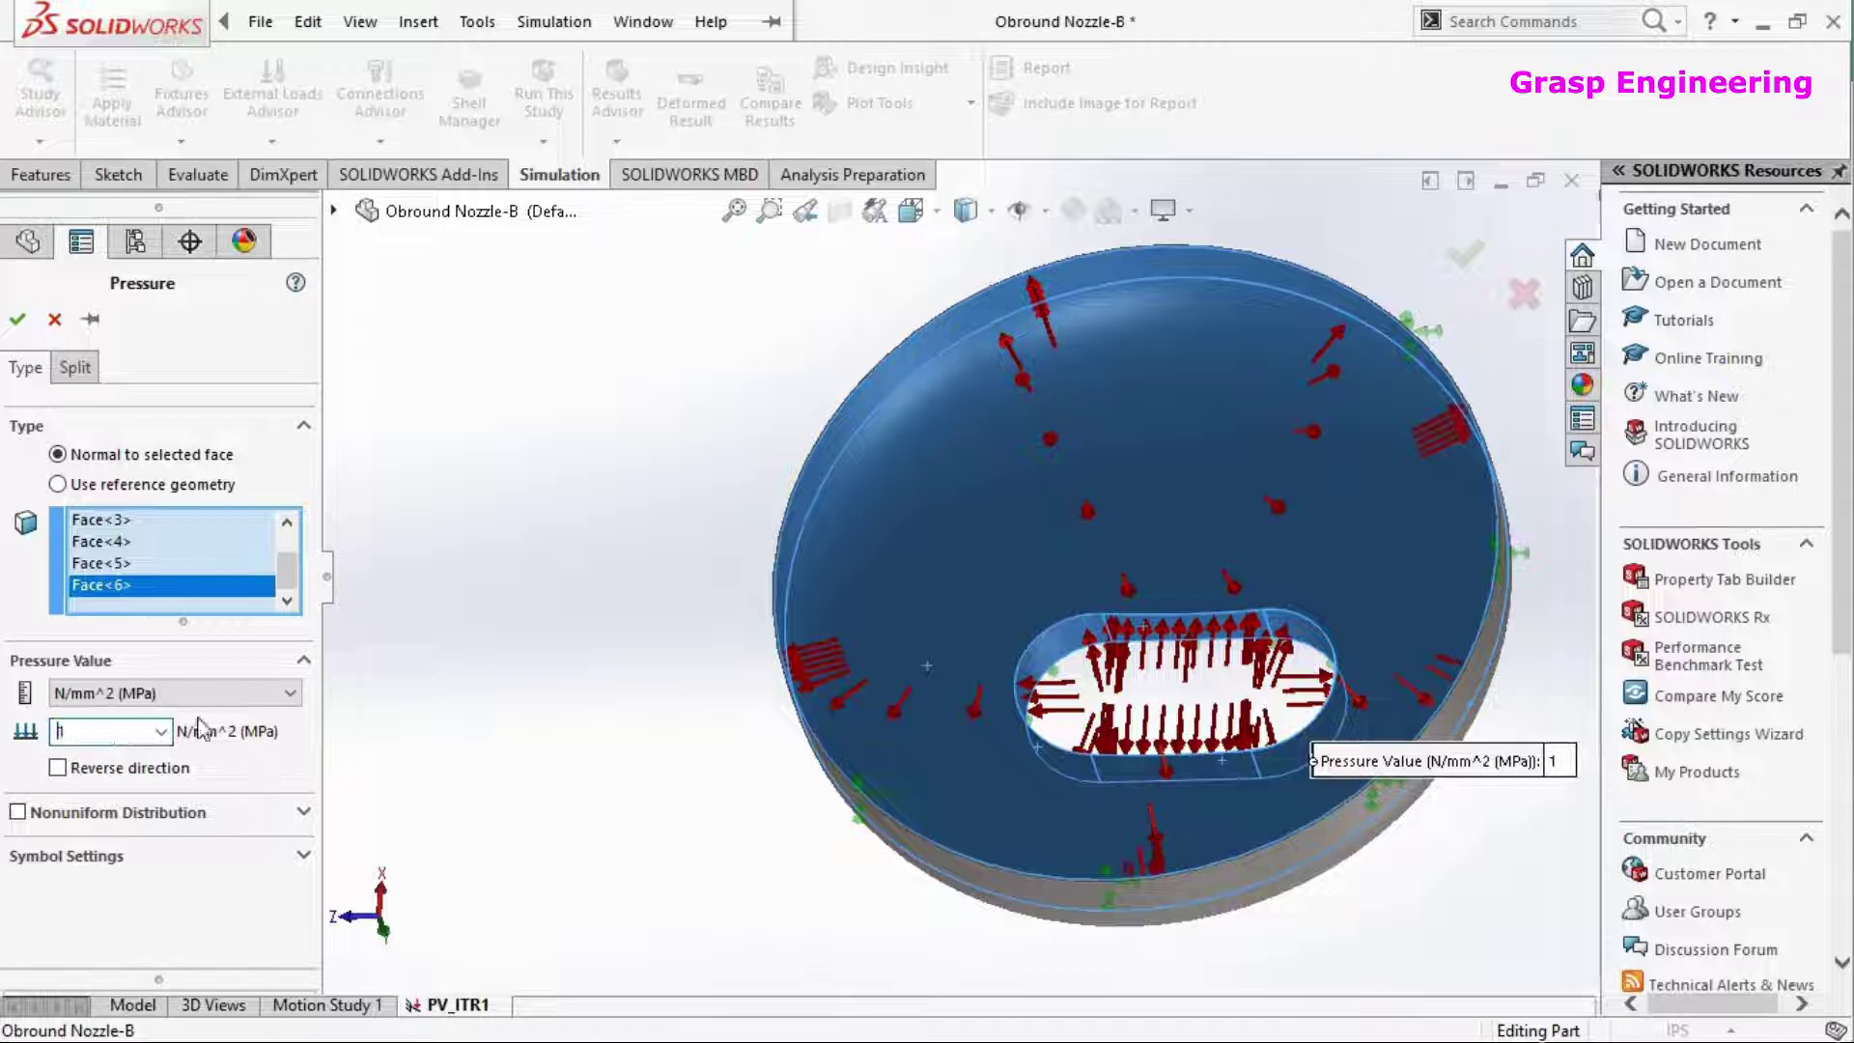
click(18, 322)
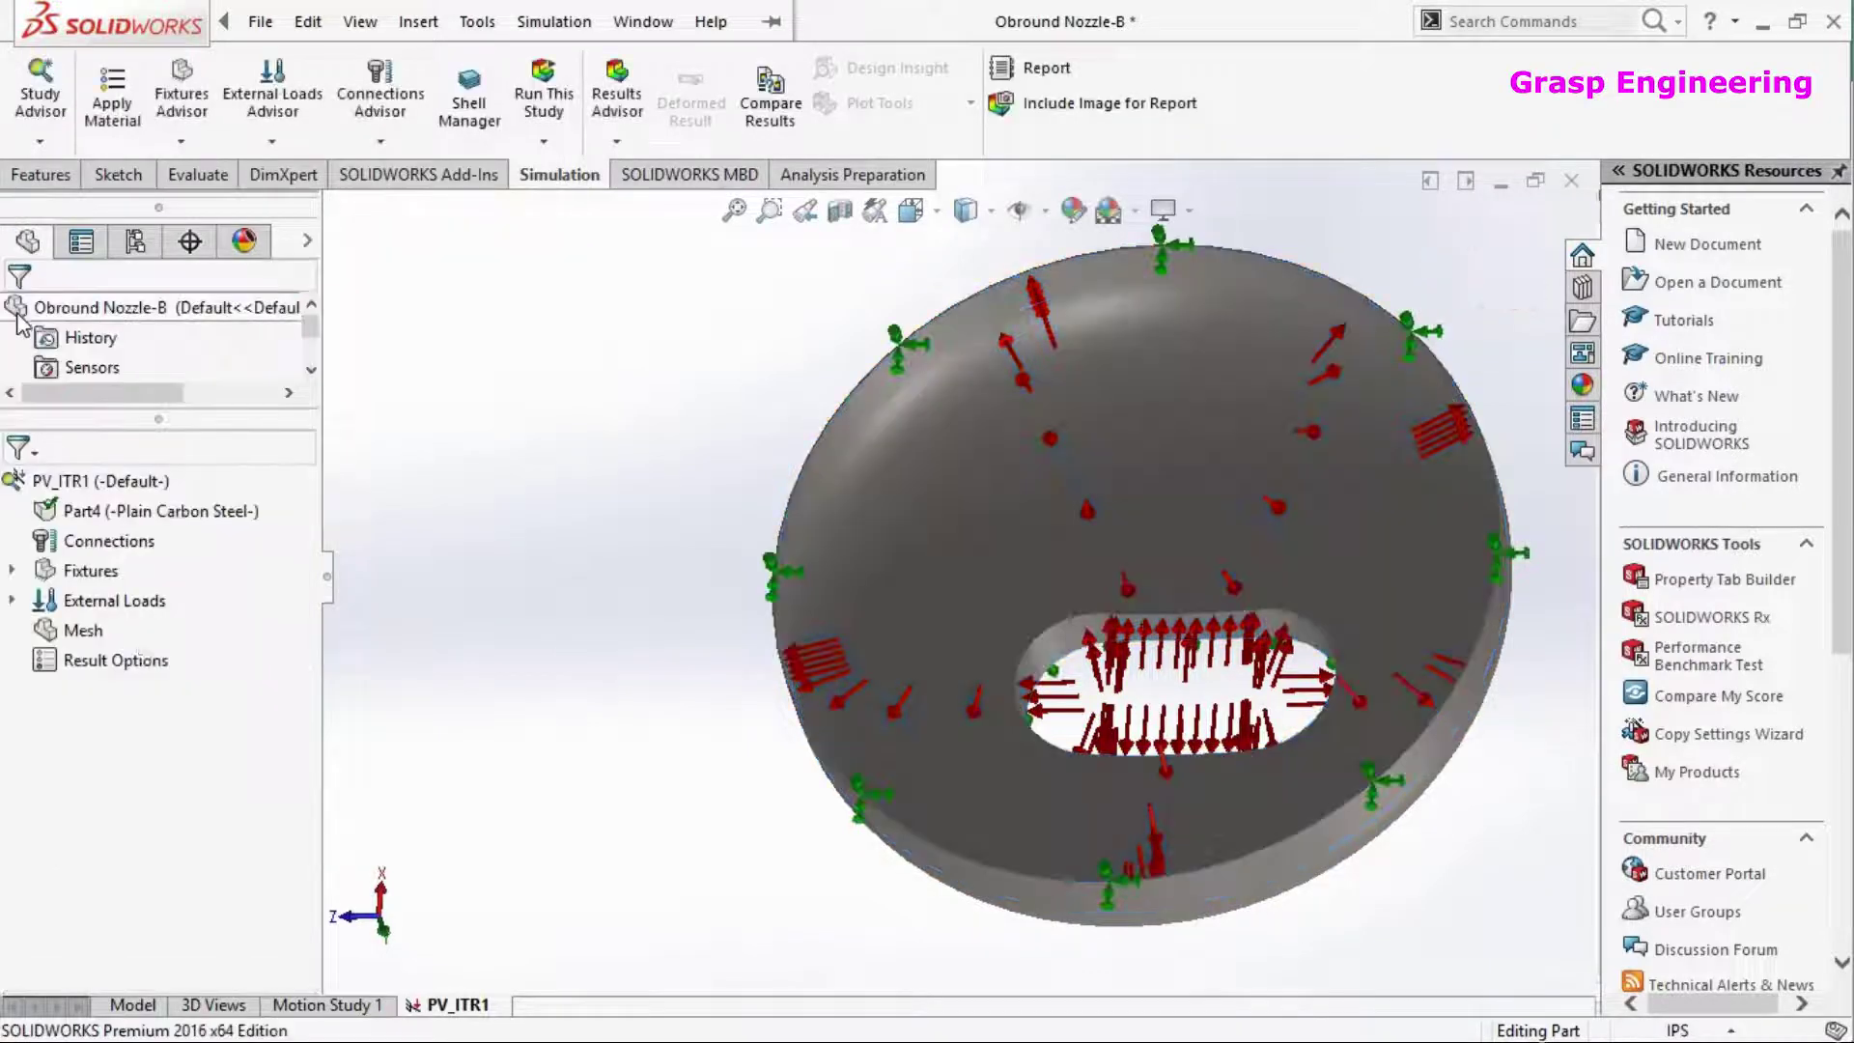
Mesh the part with the mesh density set toward the fine end
right_click(81, 629)
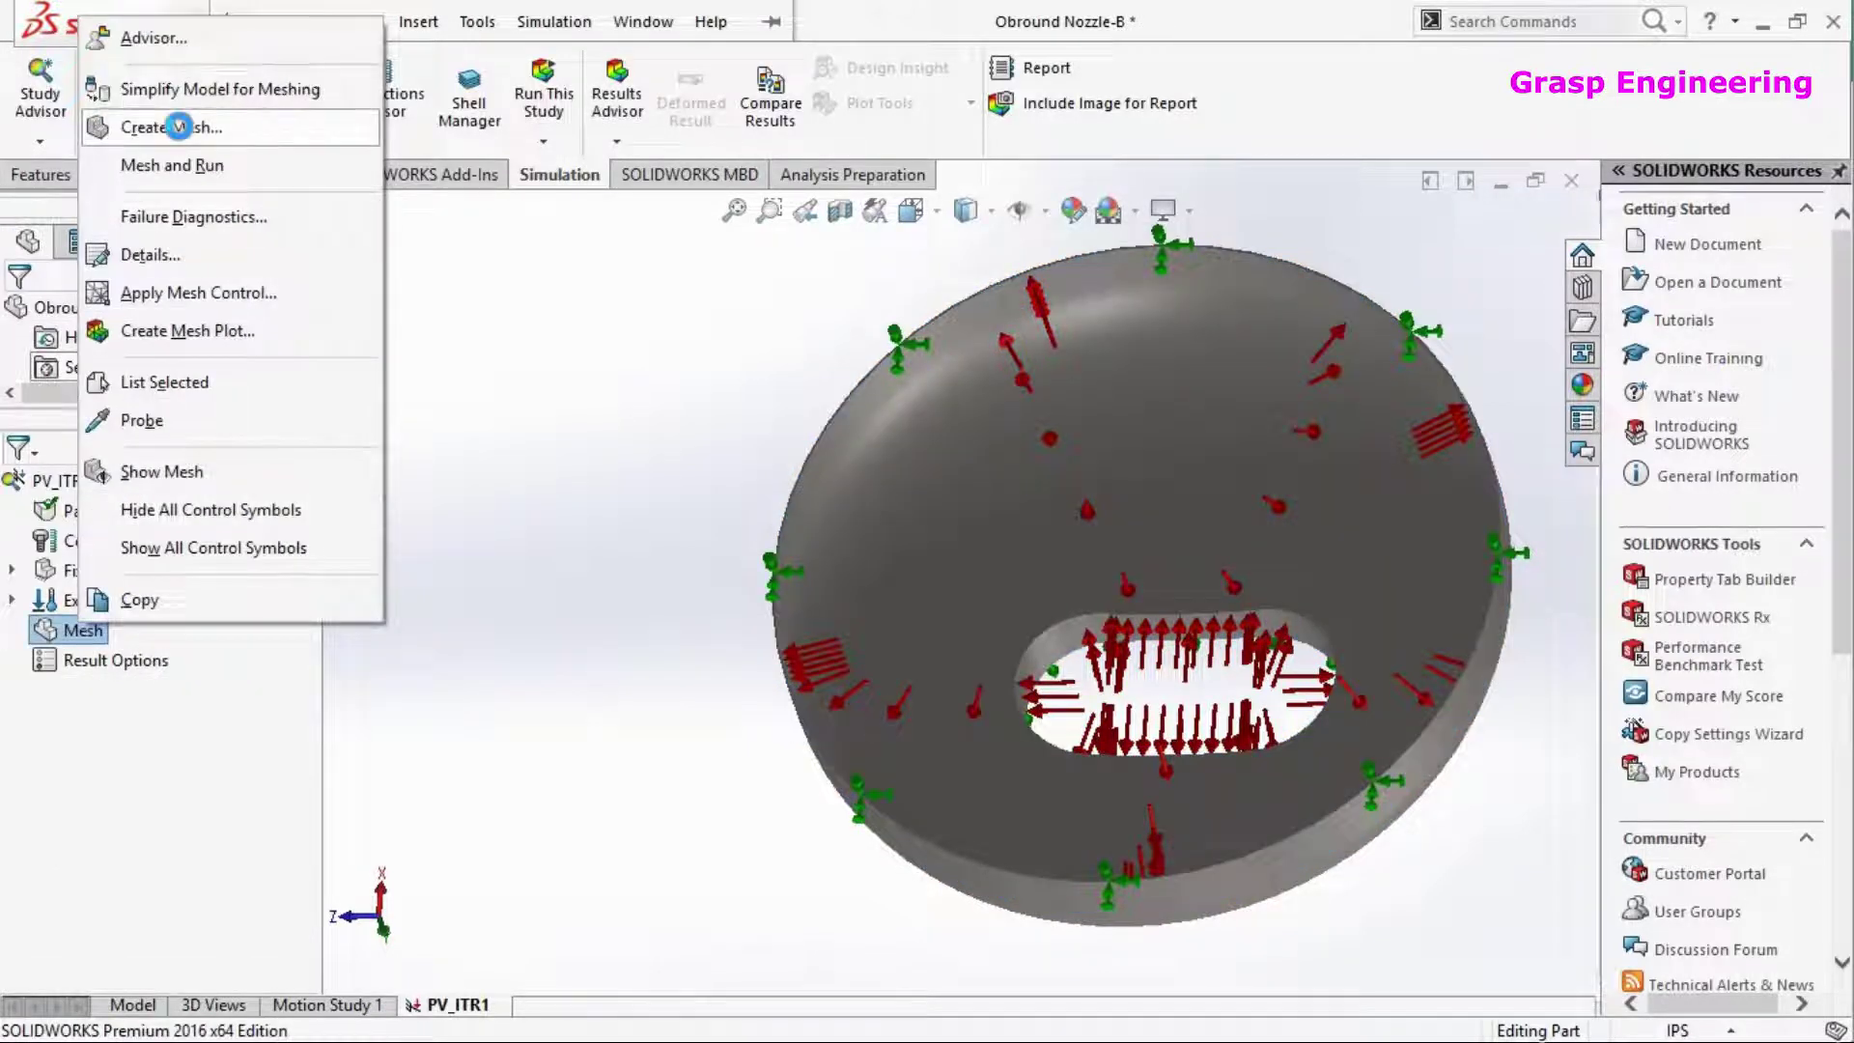
click(172, 127)
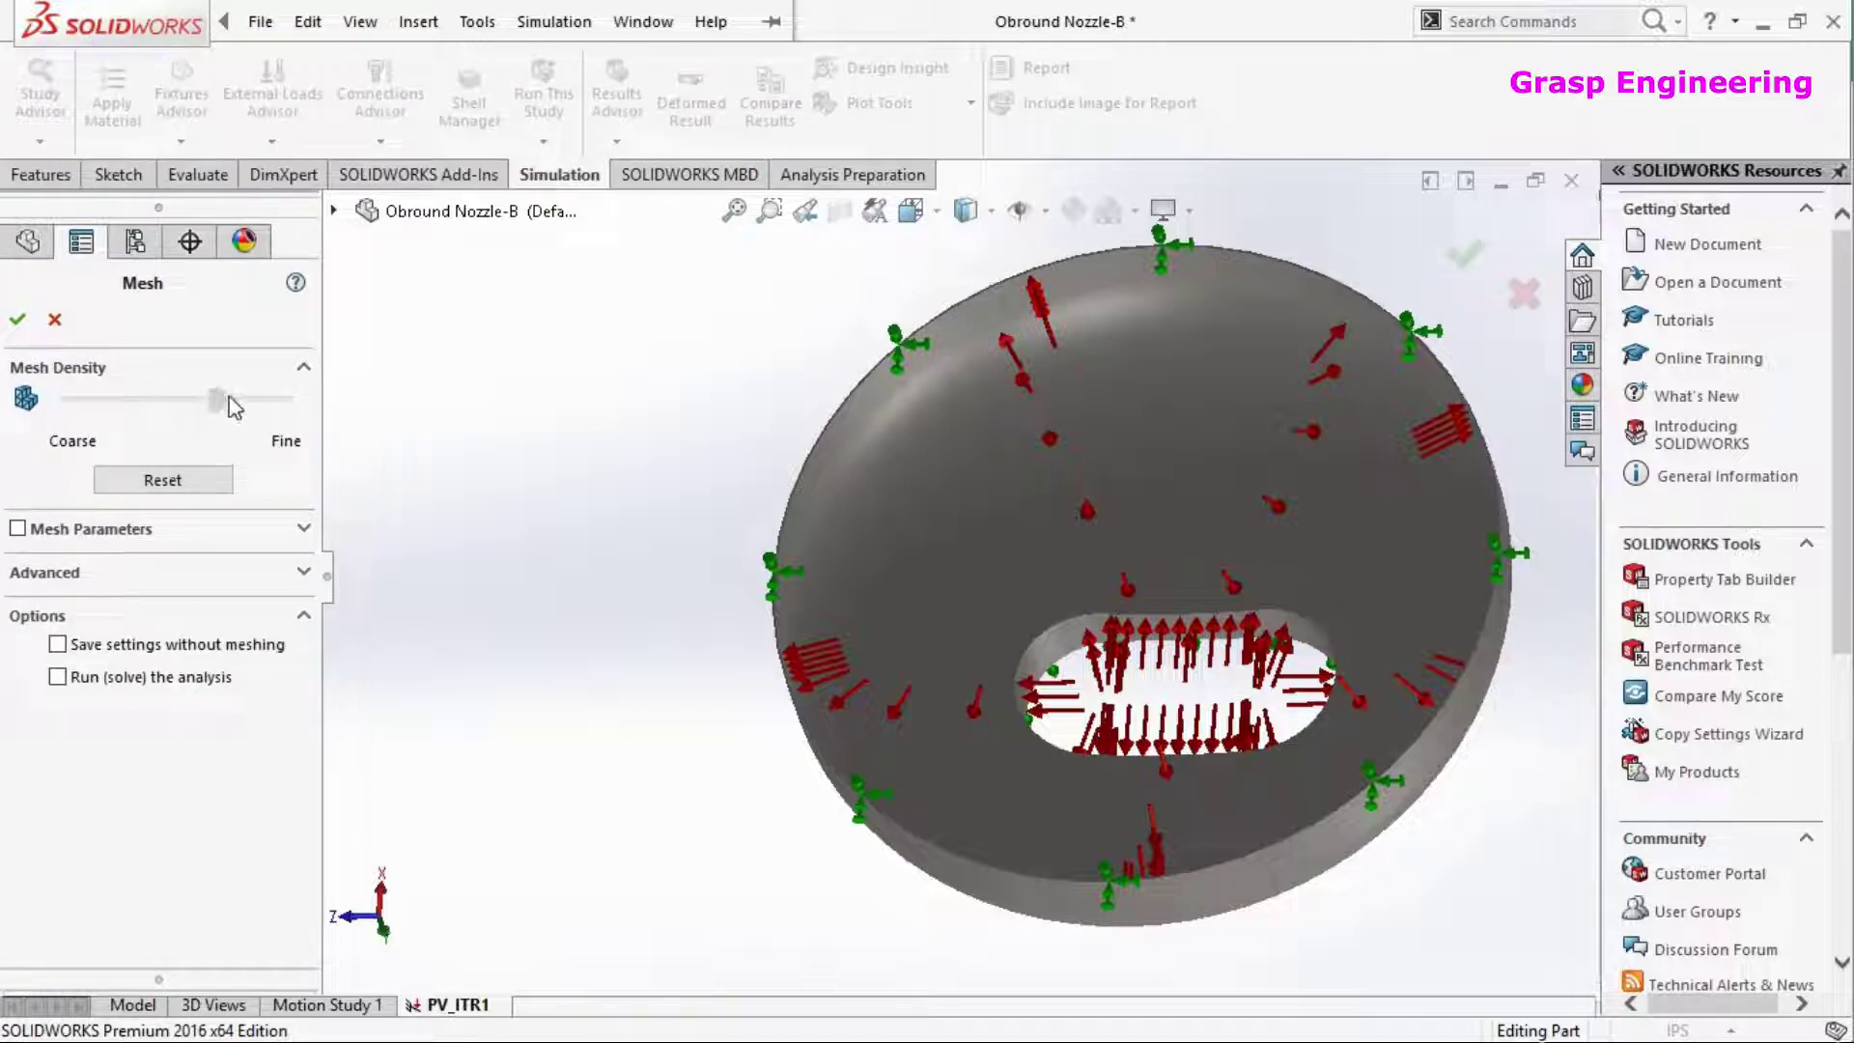
click(19, 319)
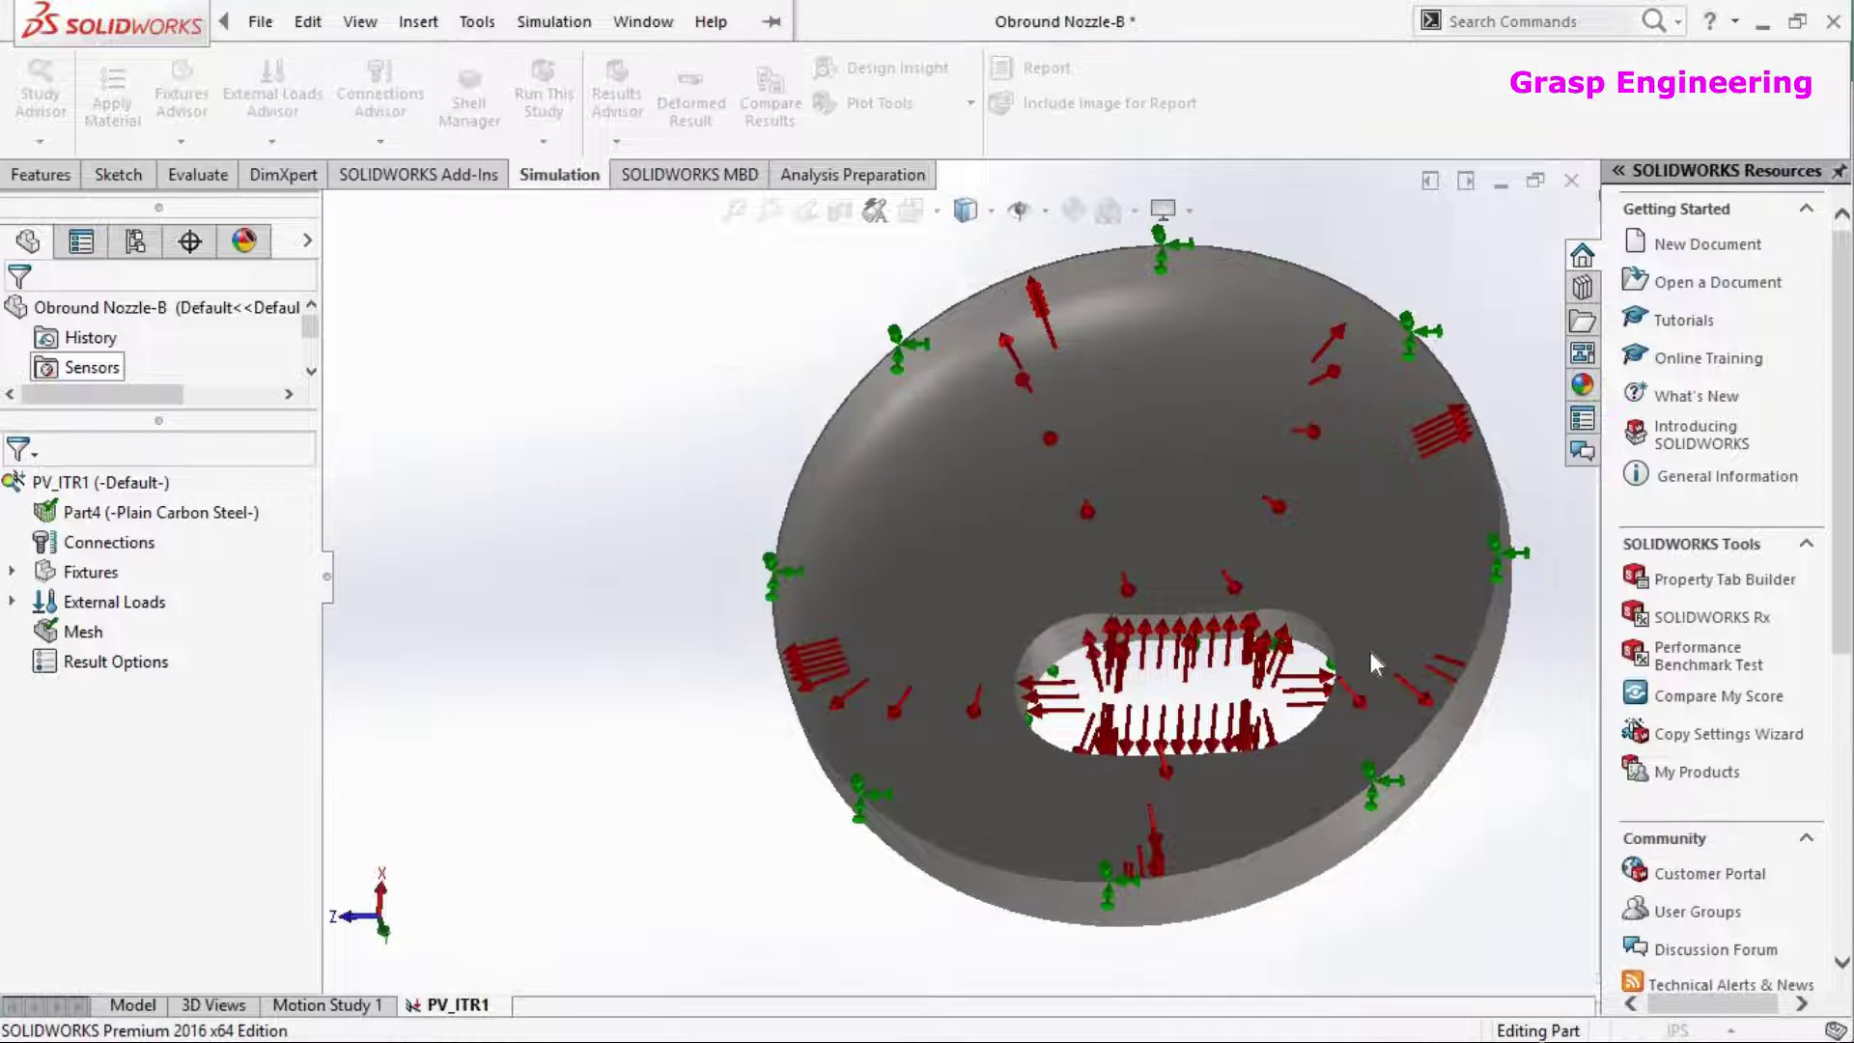
Run the PV_ITR1 study and show its von Mises stress plot on the undeformed shape
middle_drag(1370, 652, 836, 497)
click(547, 141)
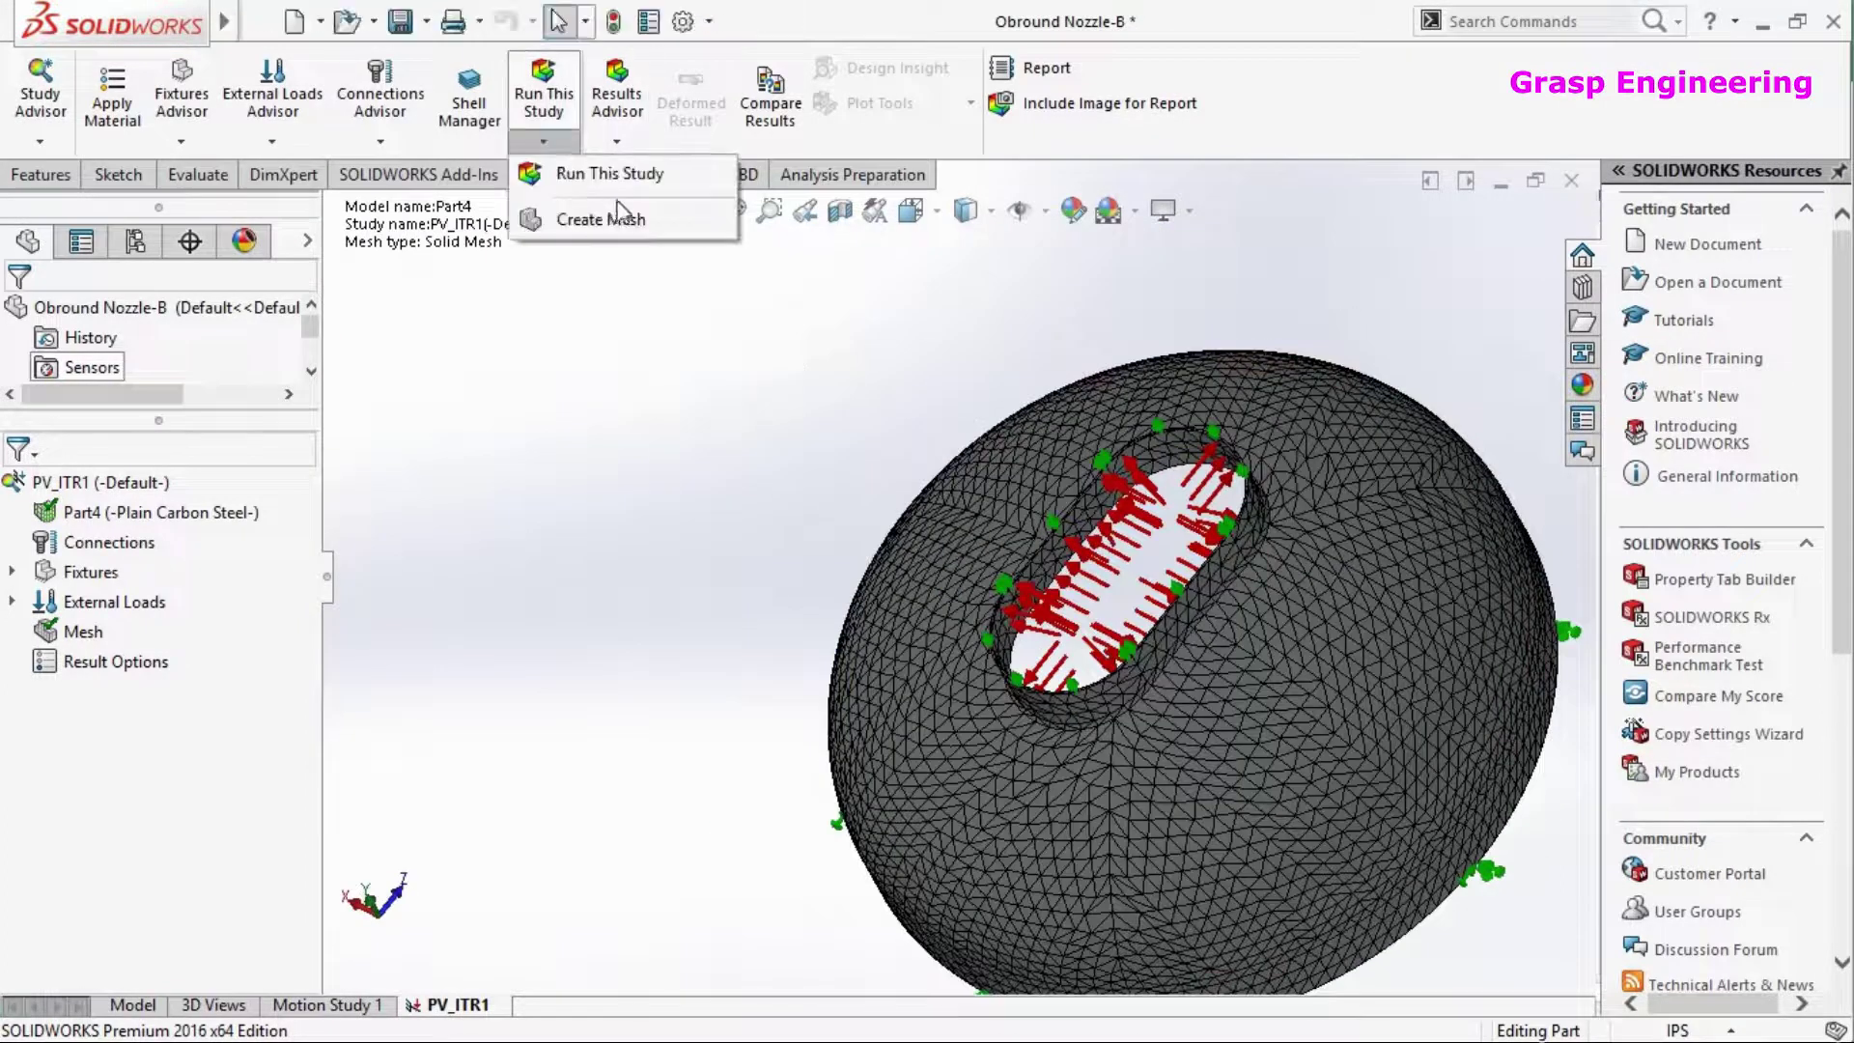
click(608, 171)
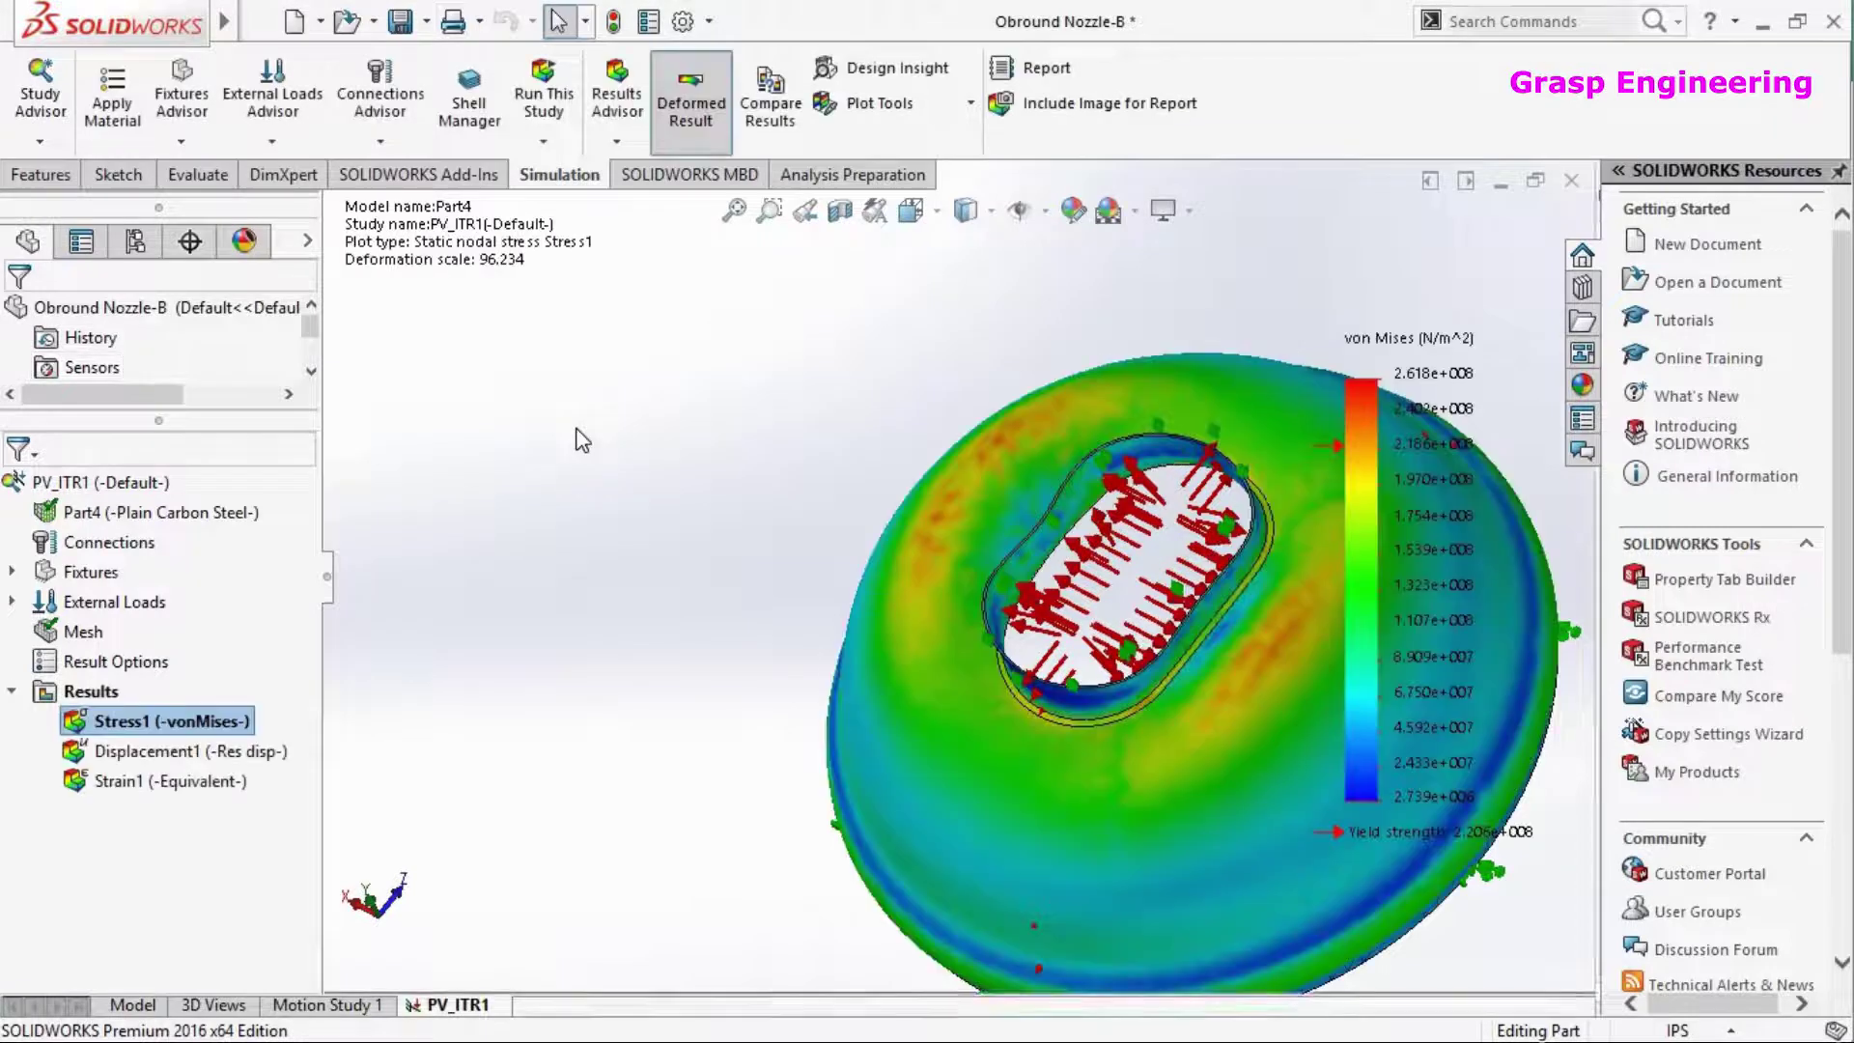
click(690, 101)
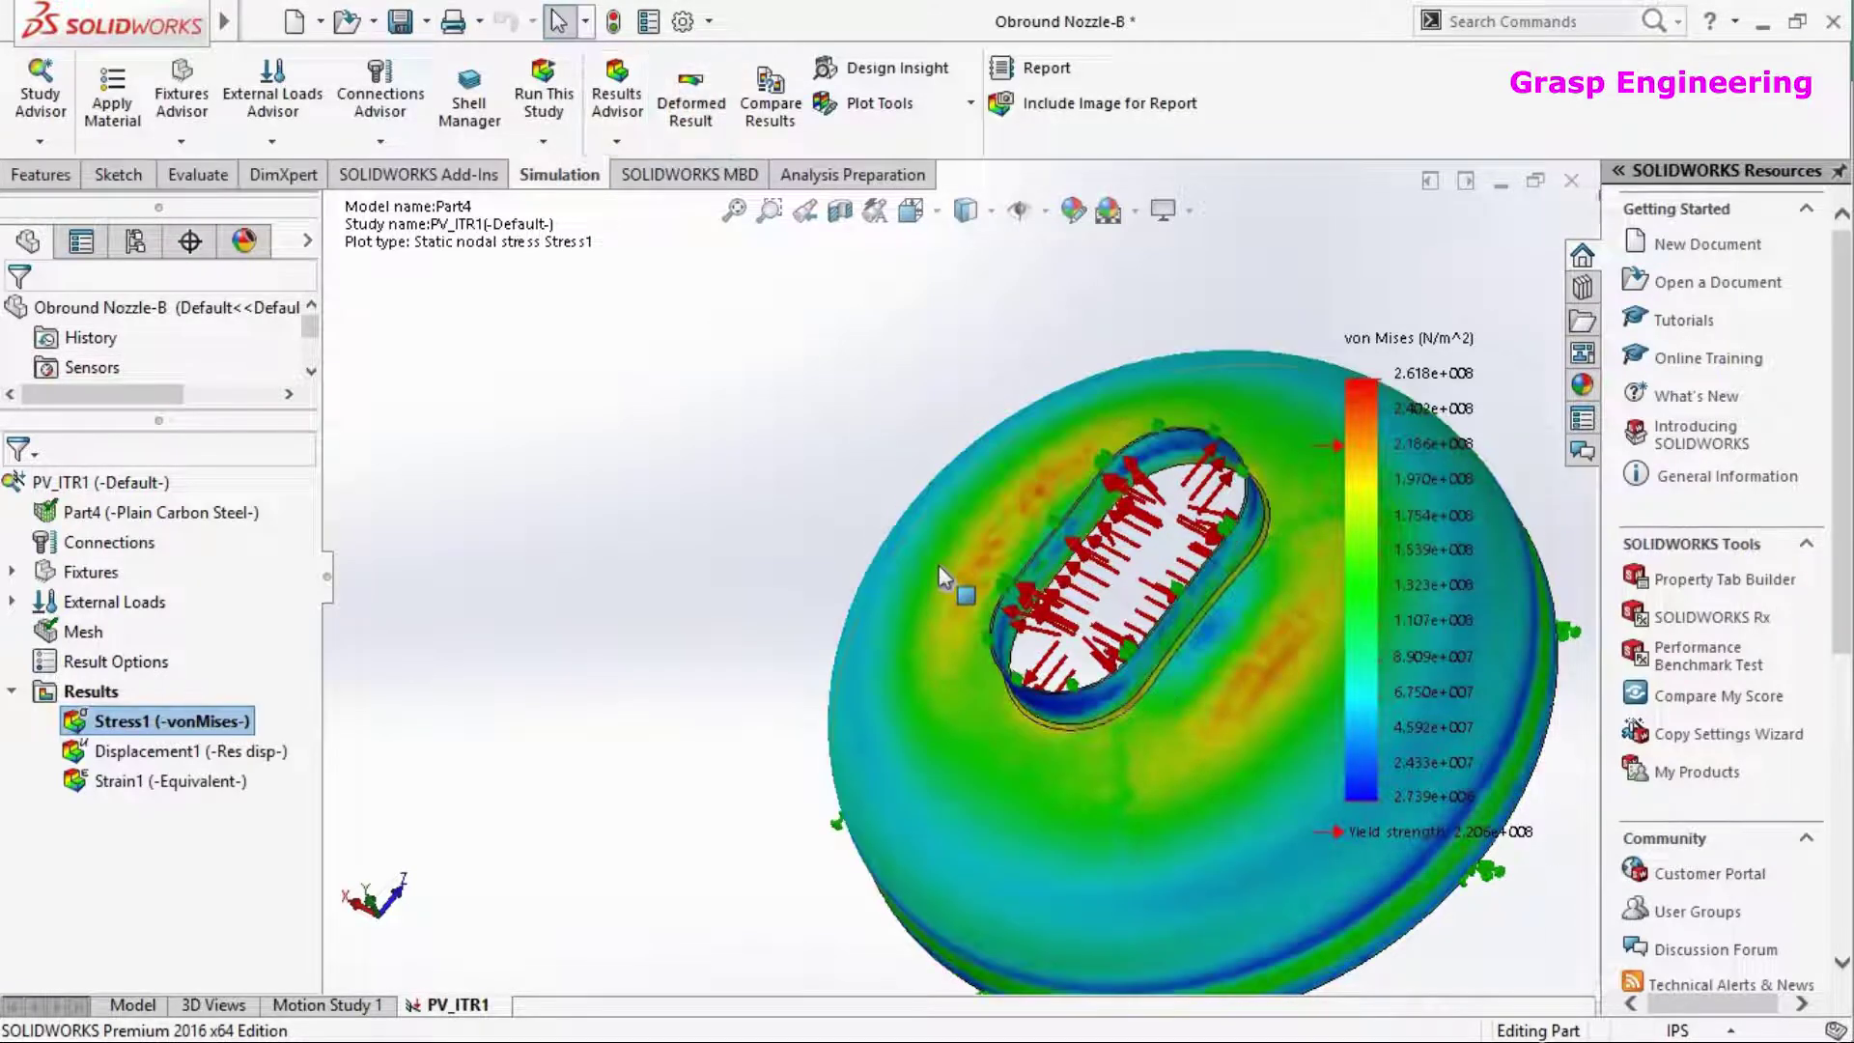
ctrl+middle_drag(1044, 749, 792, 633)
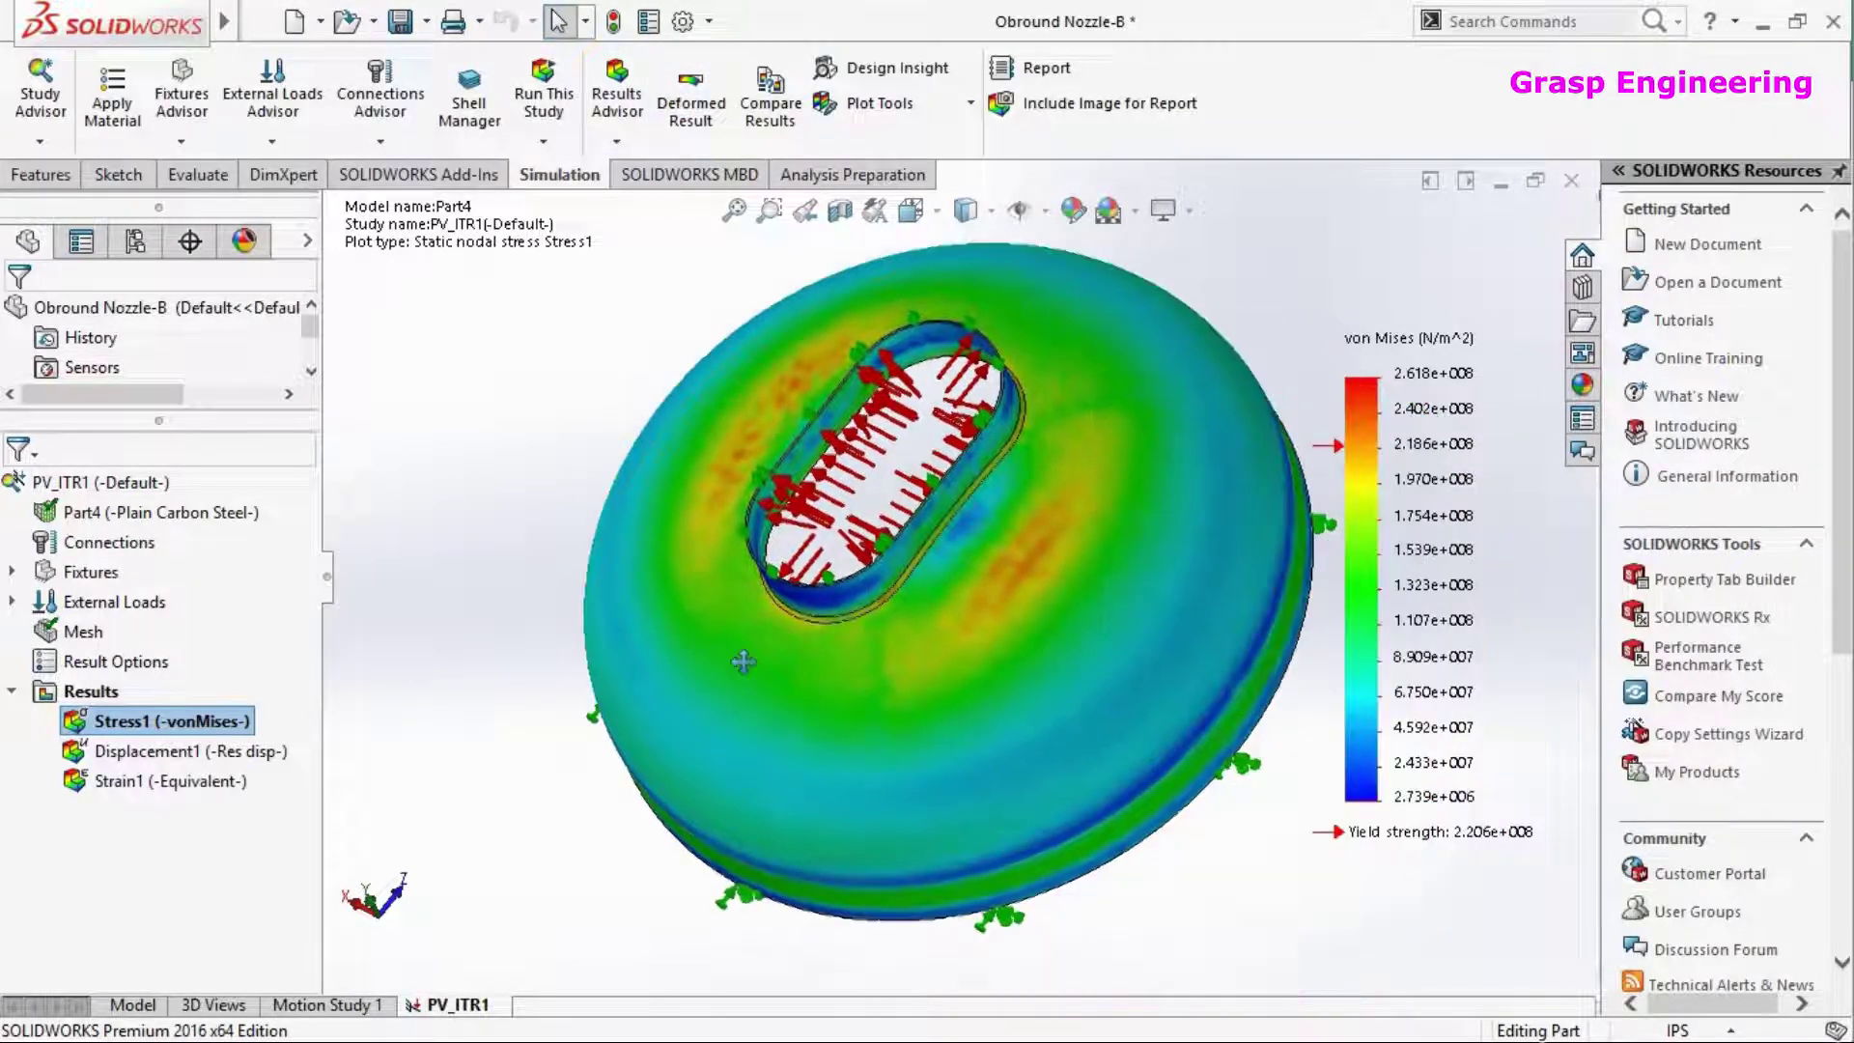
Set the von Mises stress plot to N/mm^2 (MPa) with floating number format and 1 decimal place
right_click(236, 719)
click(338, 98)
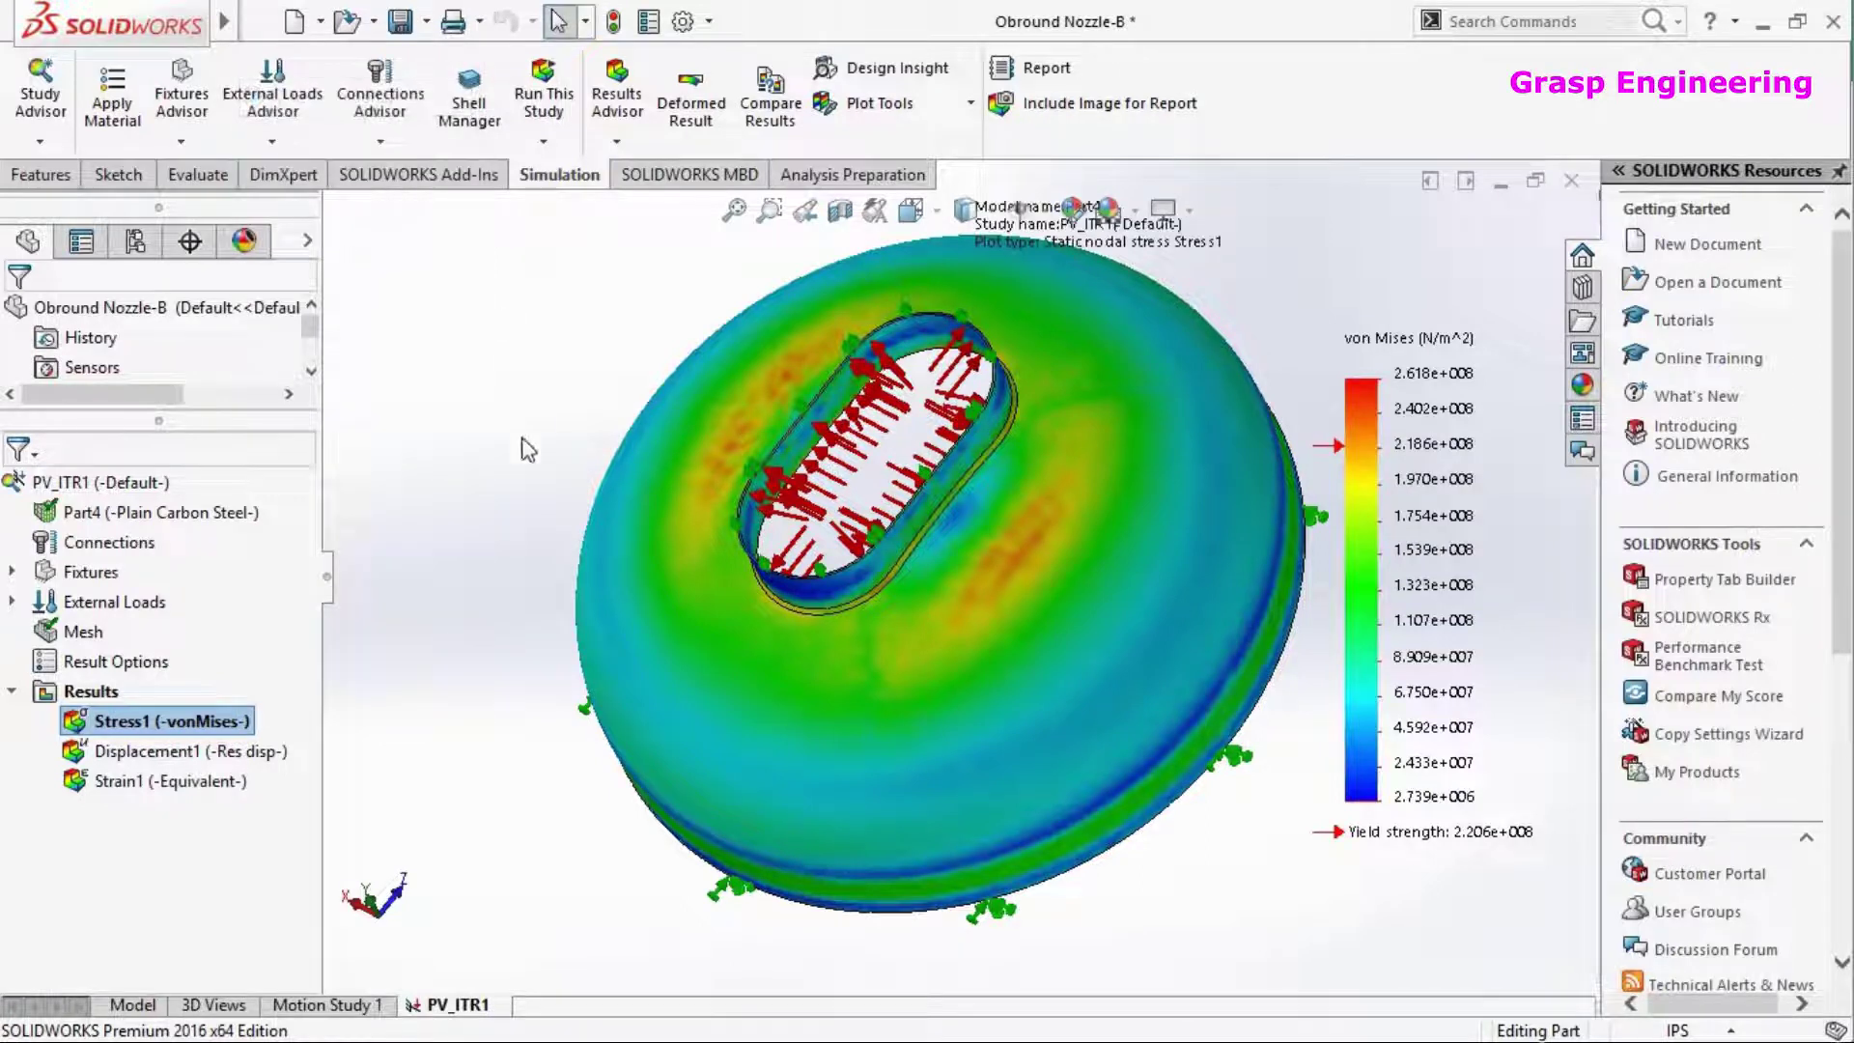
click(114, 496)
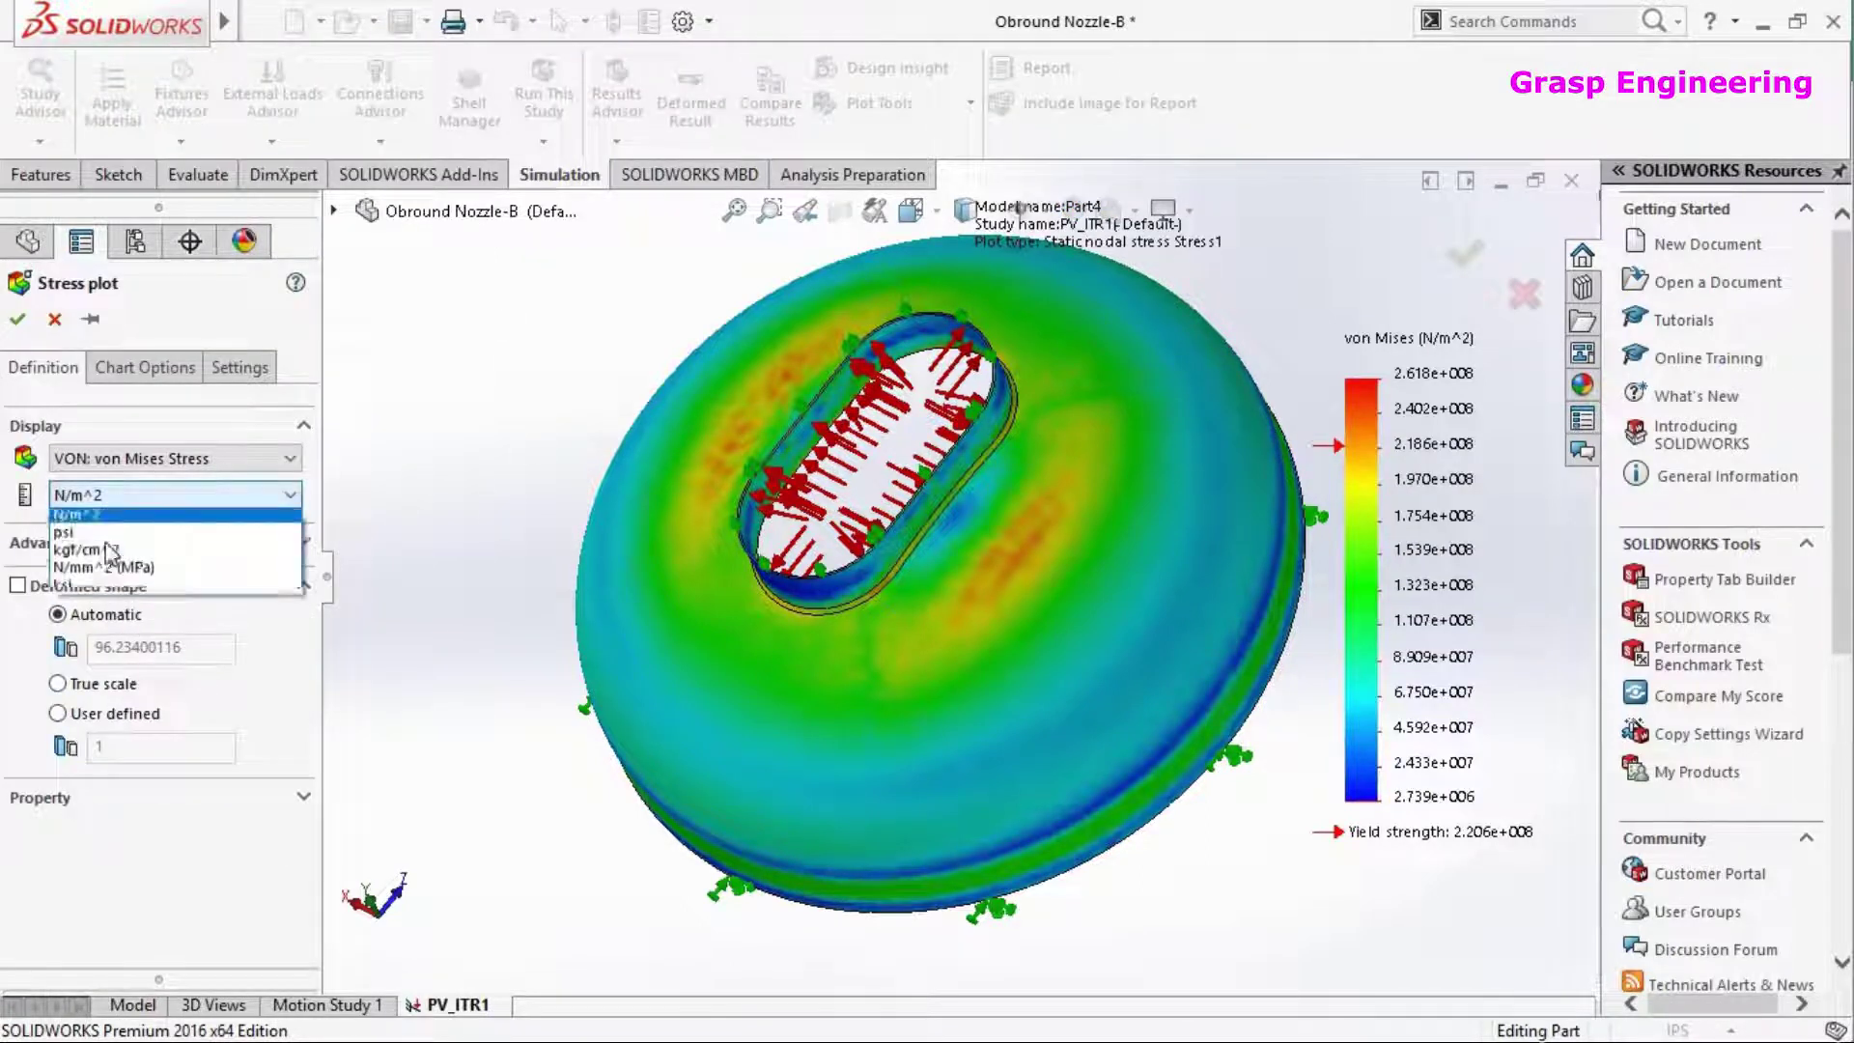
click(106, 572)
click(145, 367)
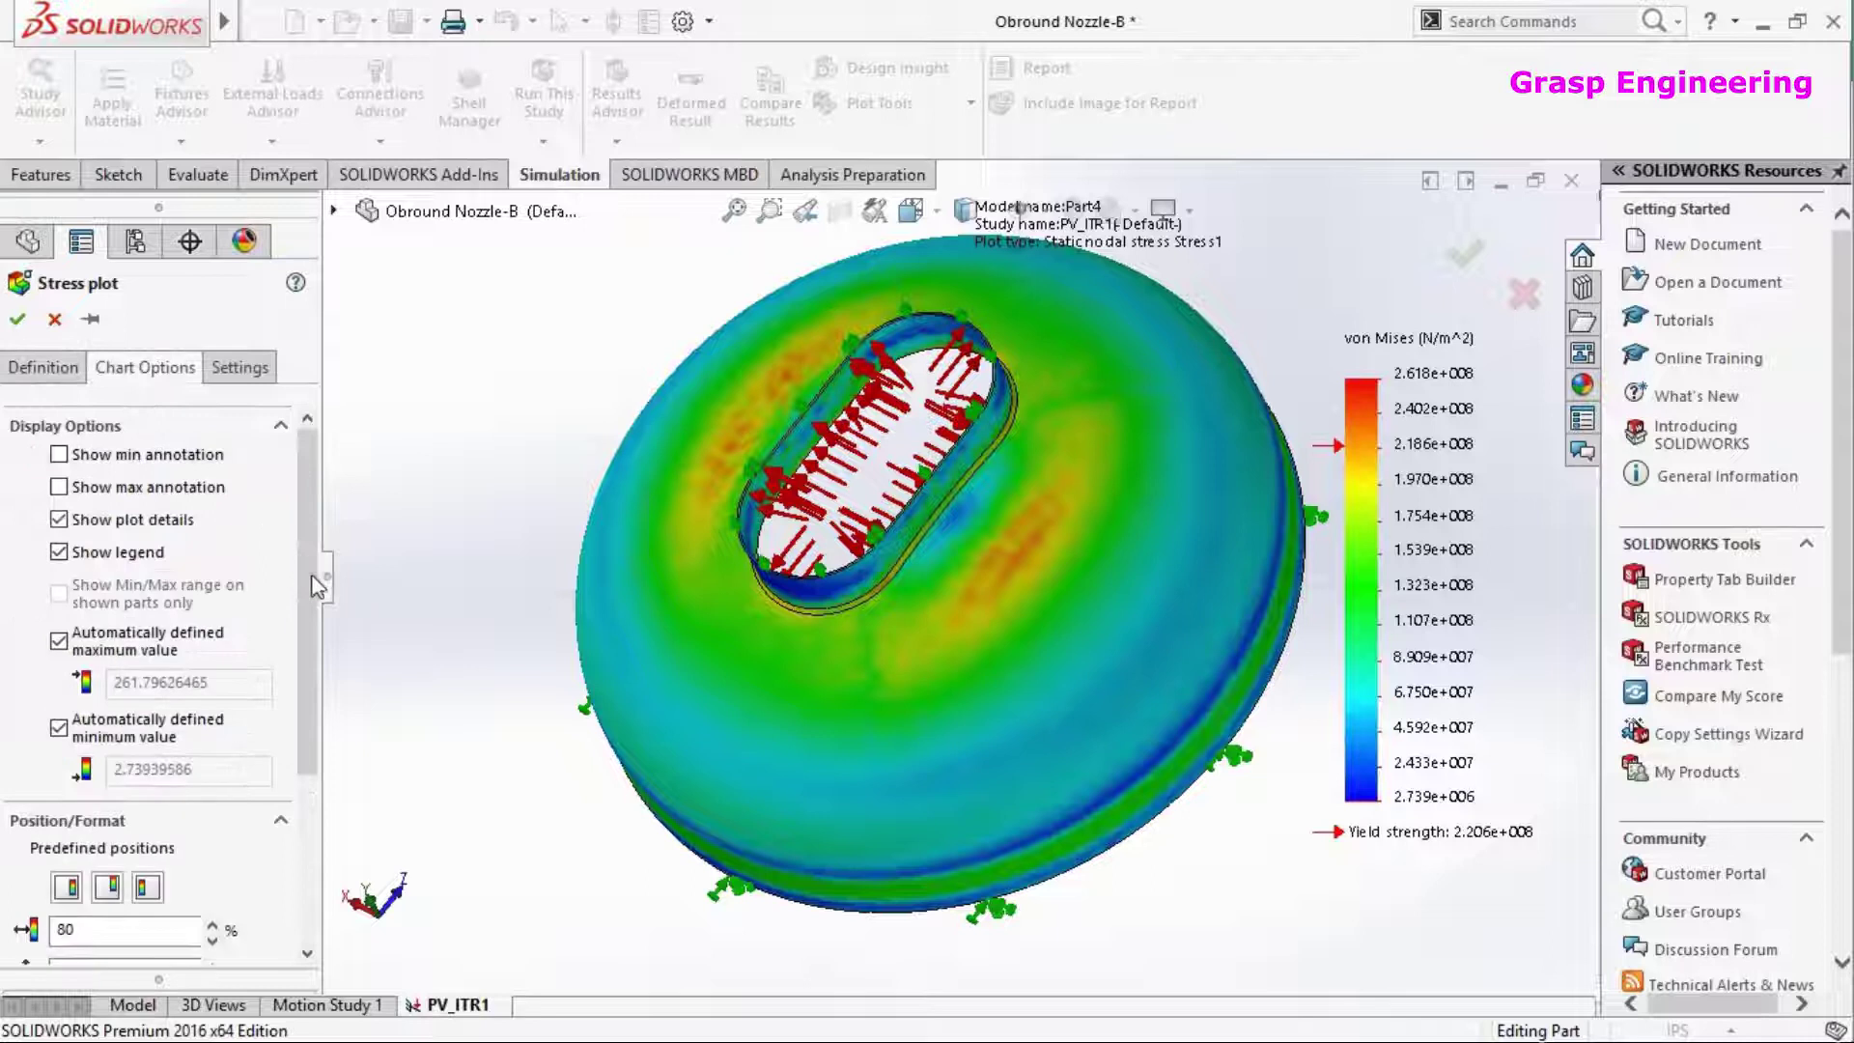
scroll(135, 772, down, 3)
click(118, 782)
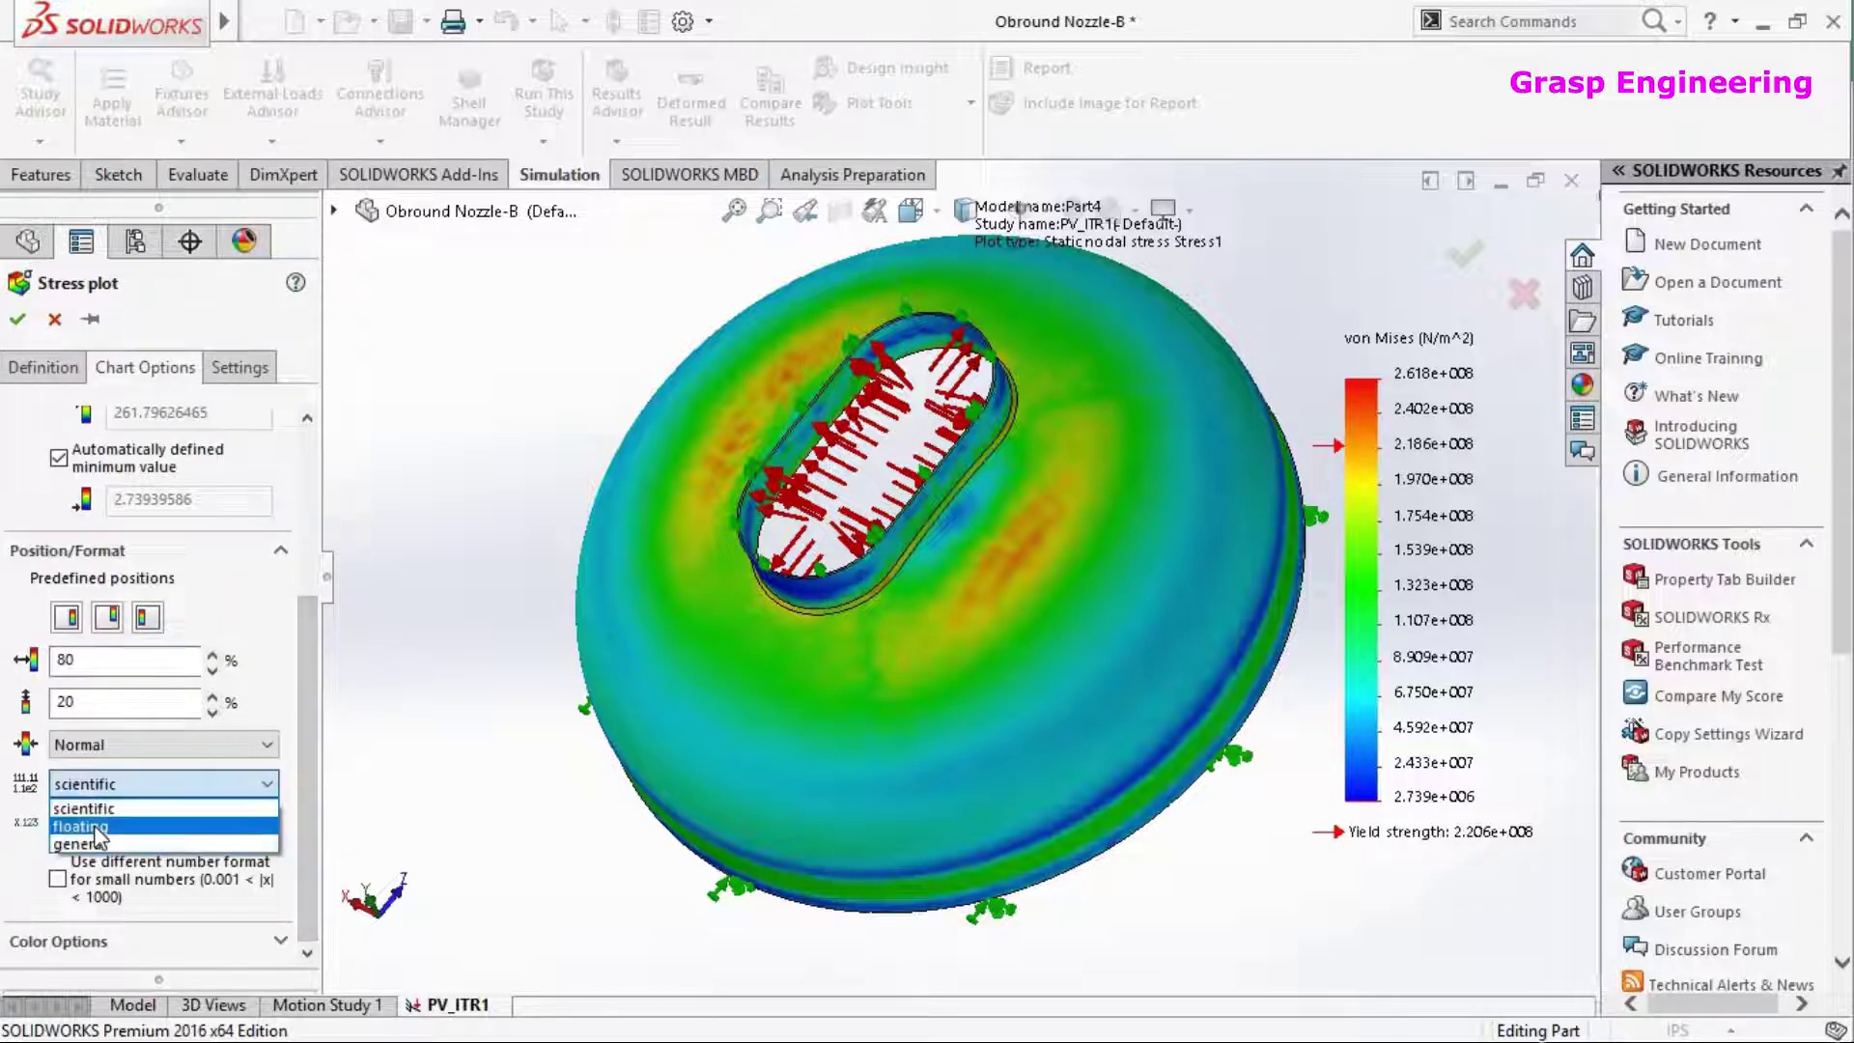
click(87, 828)
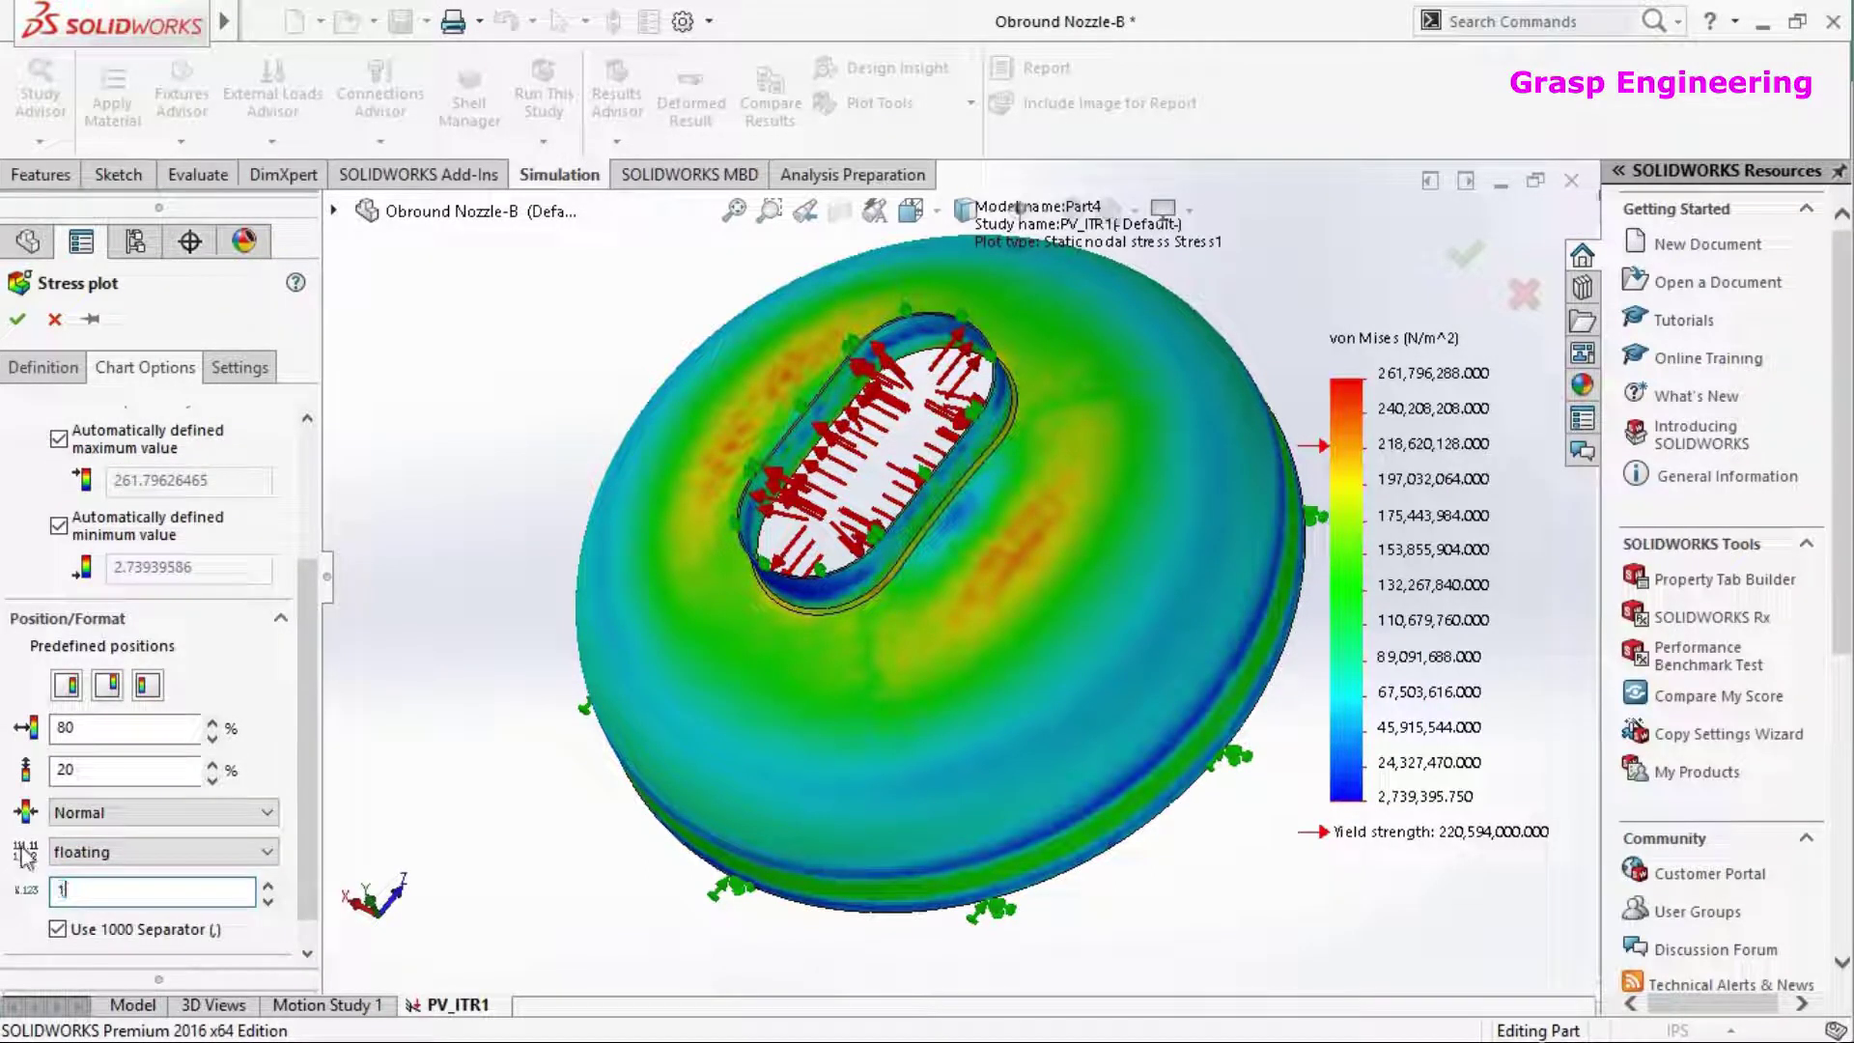
click(18, 327)
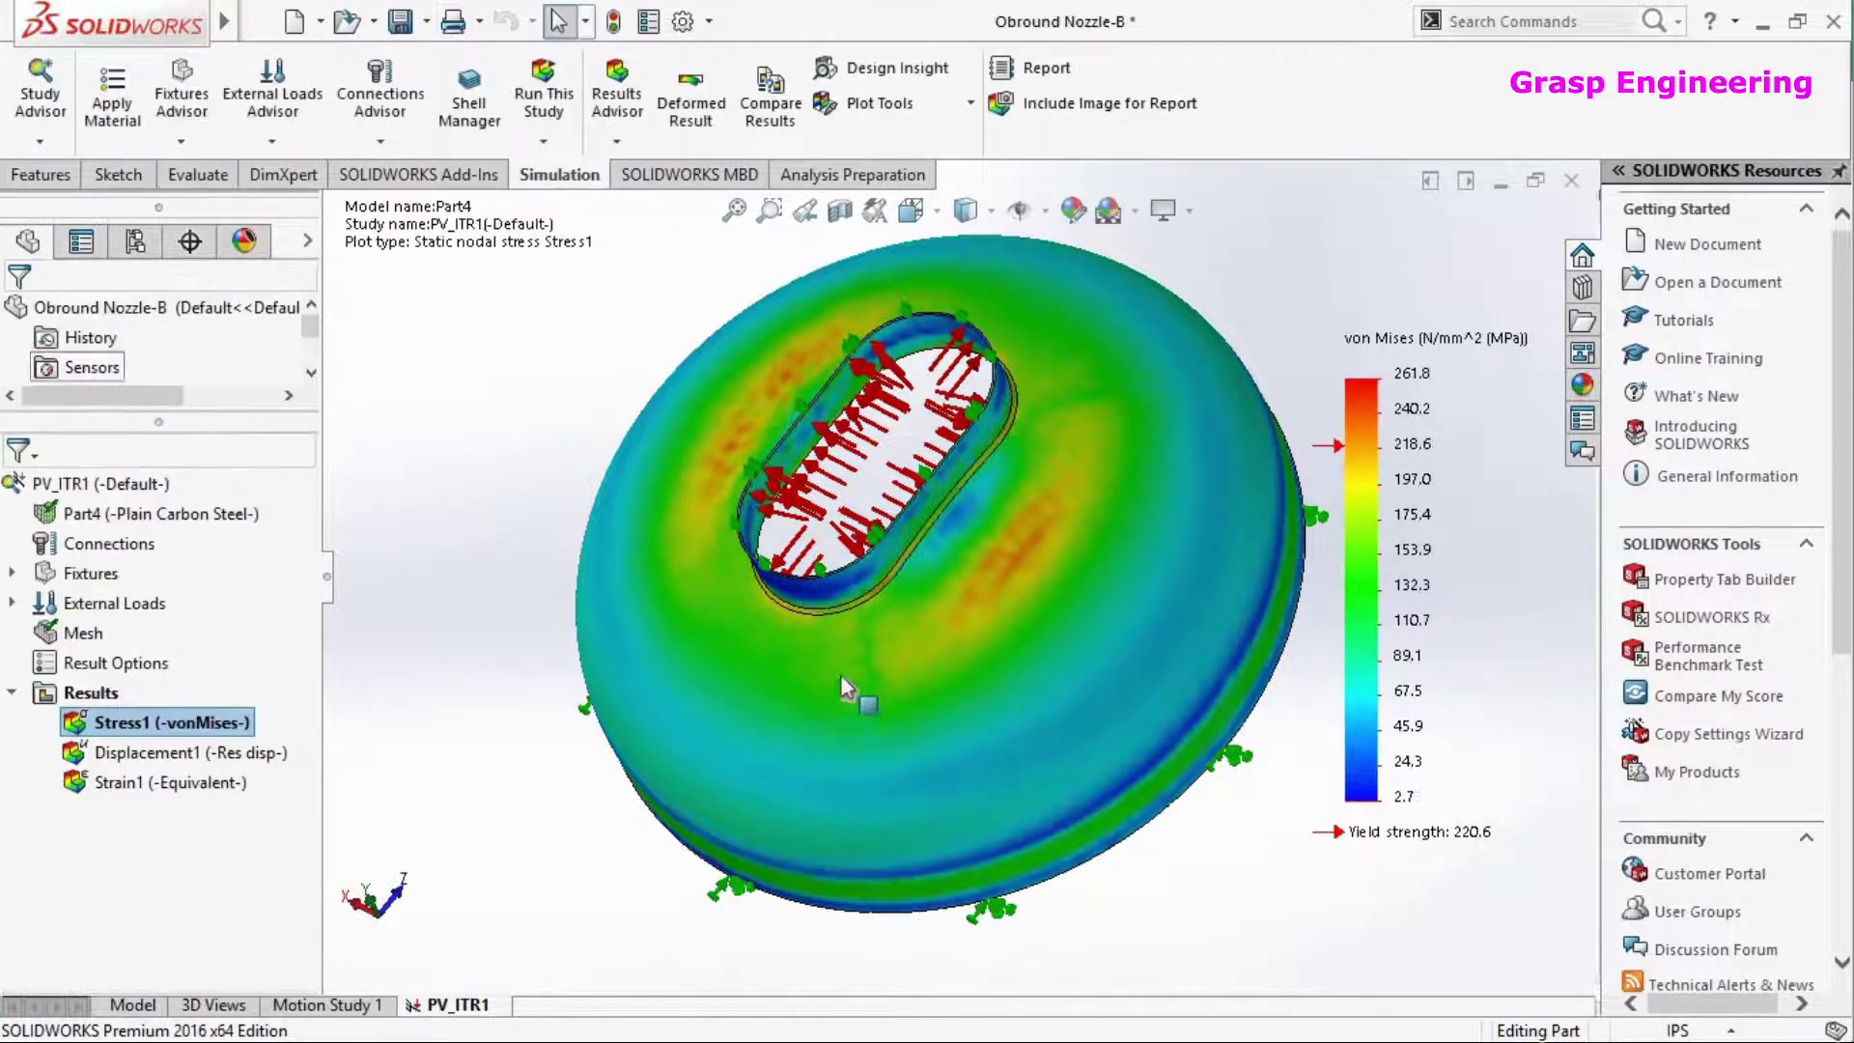
Hide the pressure load's arrow symbols on the stress plot
click(12, 603)
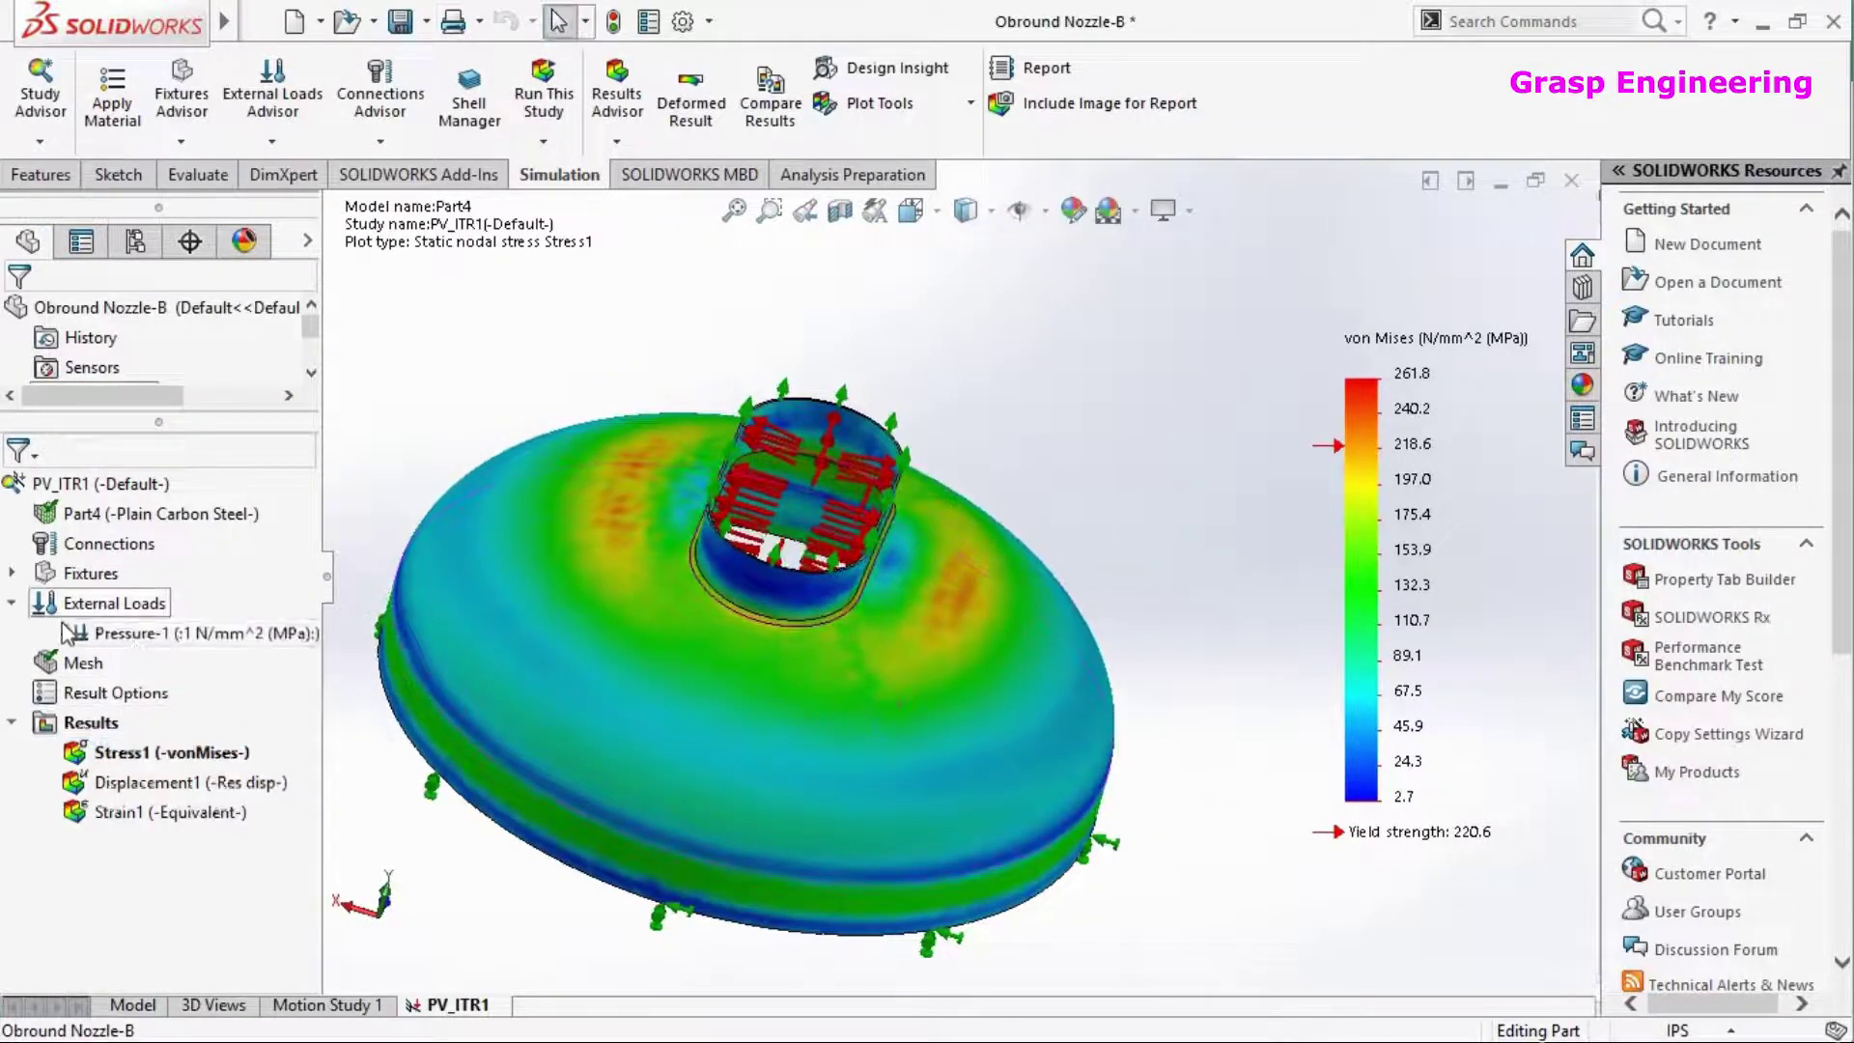
click(116, 632)
right_click(135, 632)
click(193, 647)
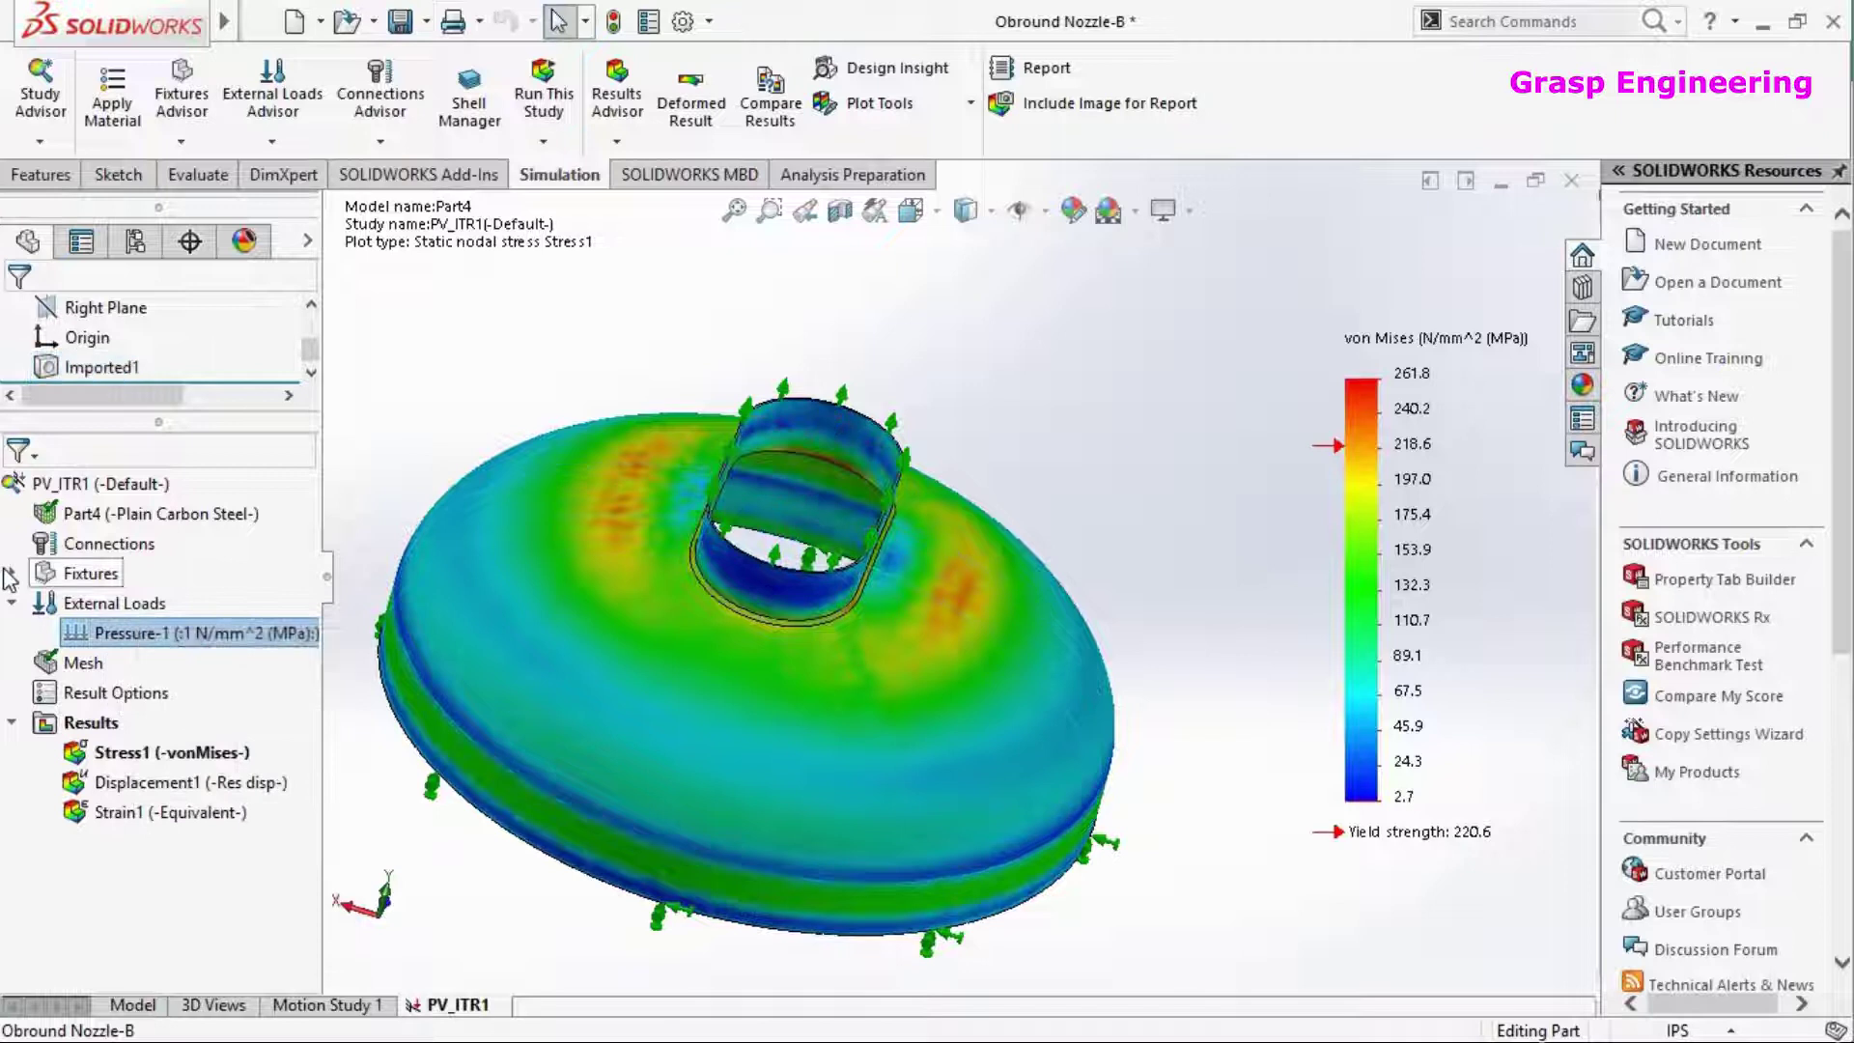
right_click(134, 639)
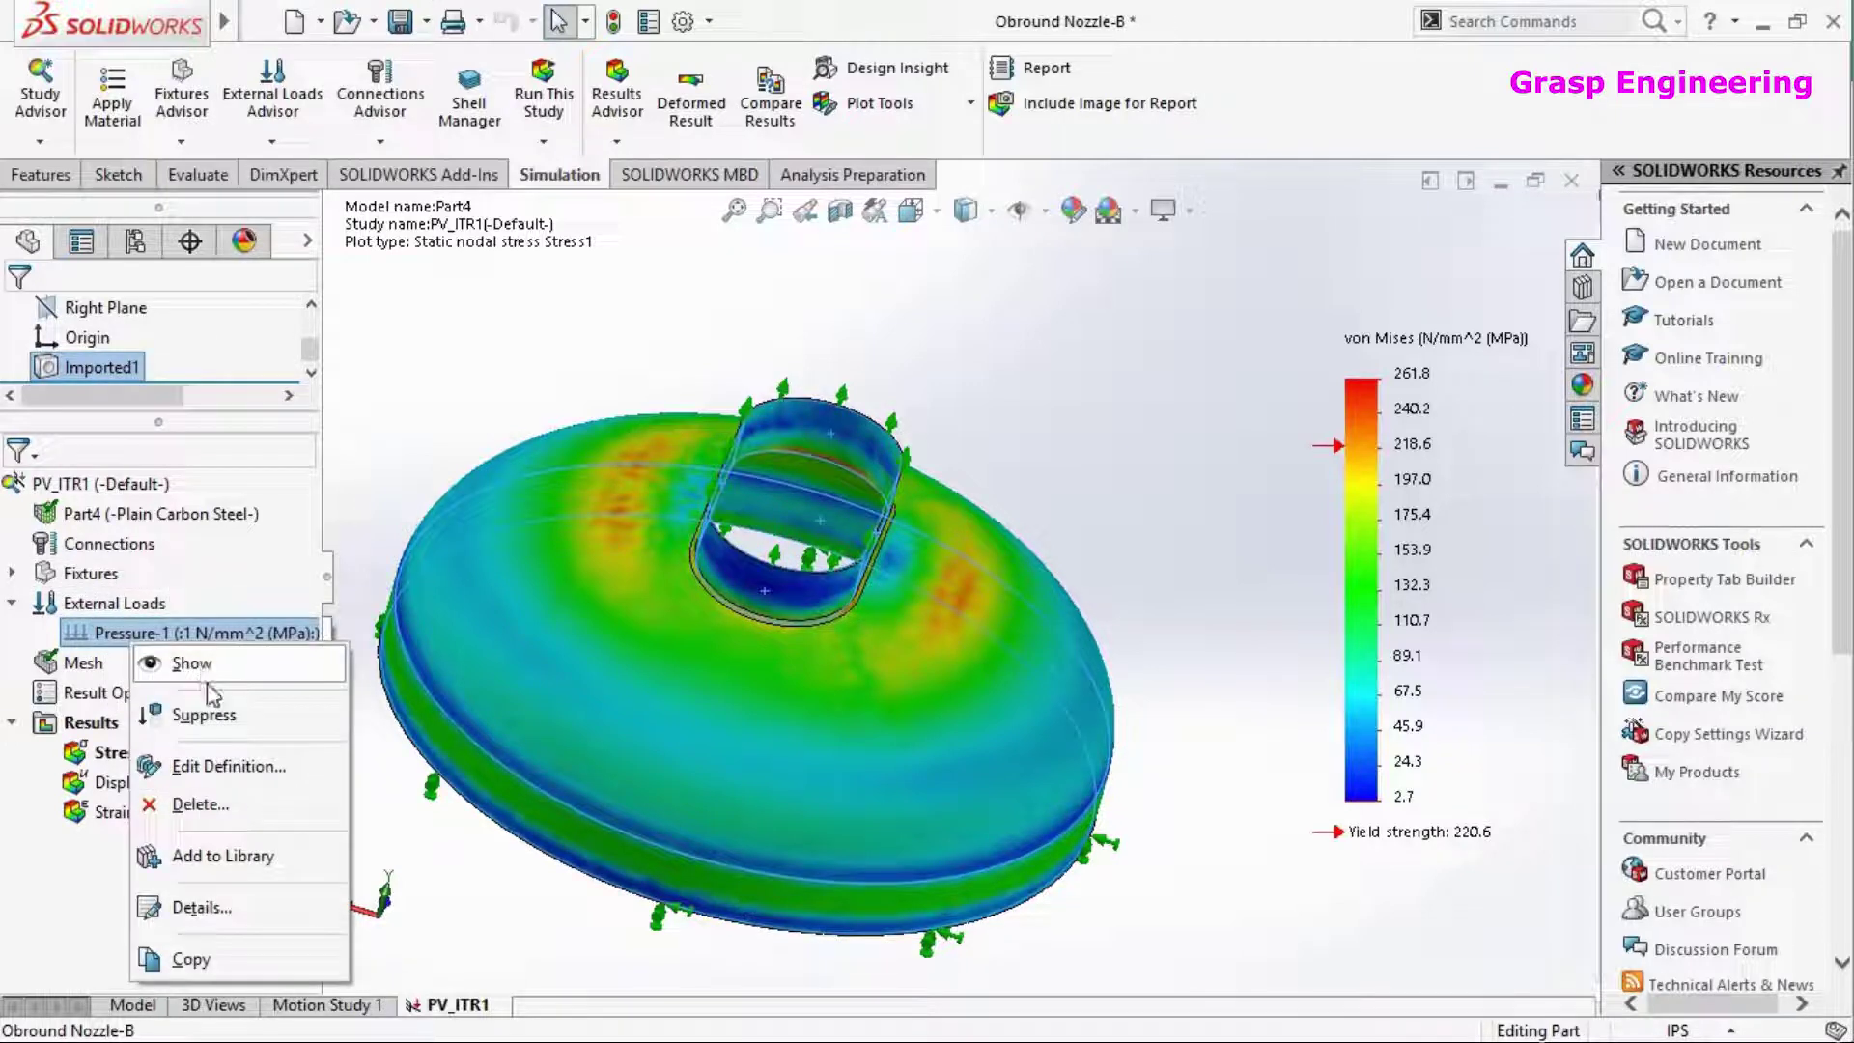
click(361, 547)
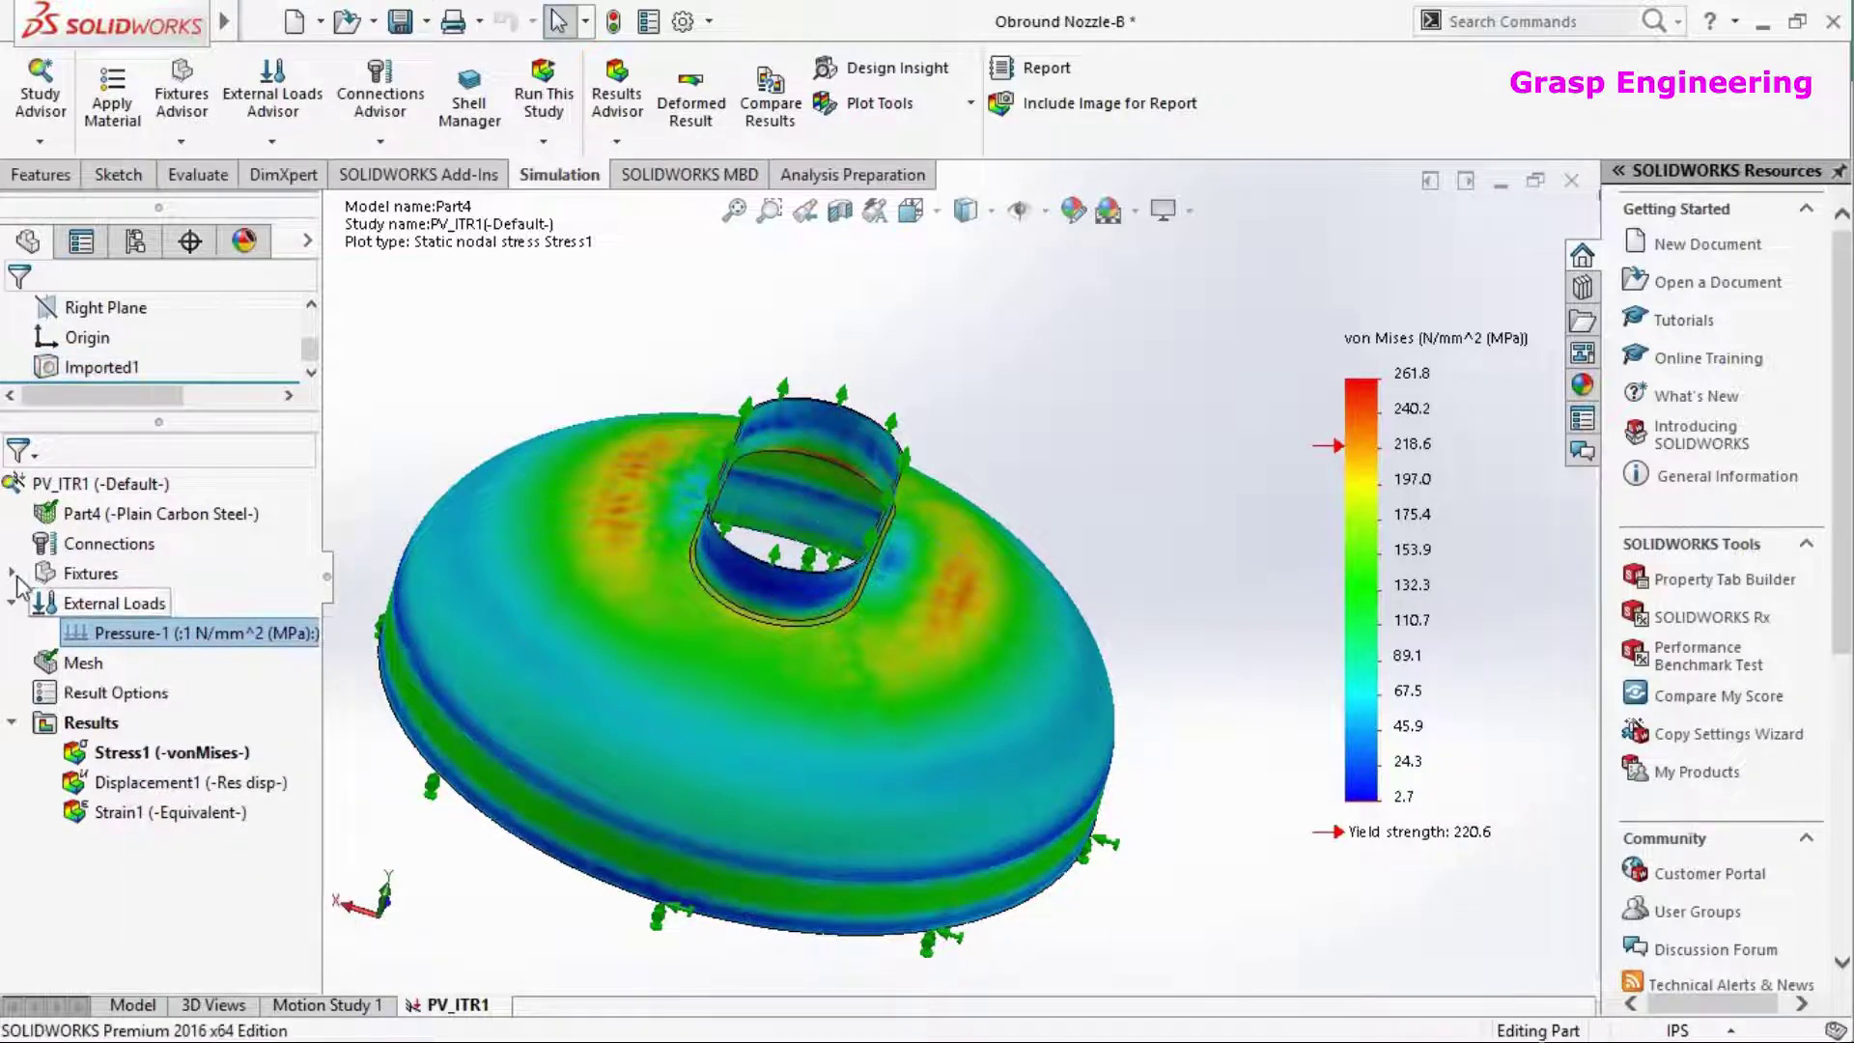
Hide the symbols of the Fixed-1 and On Flat Faces-1 fixtures on the stress plot
click(12, 572)
click(130, 604)
right_click(143, 616)
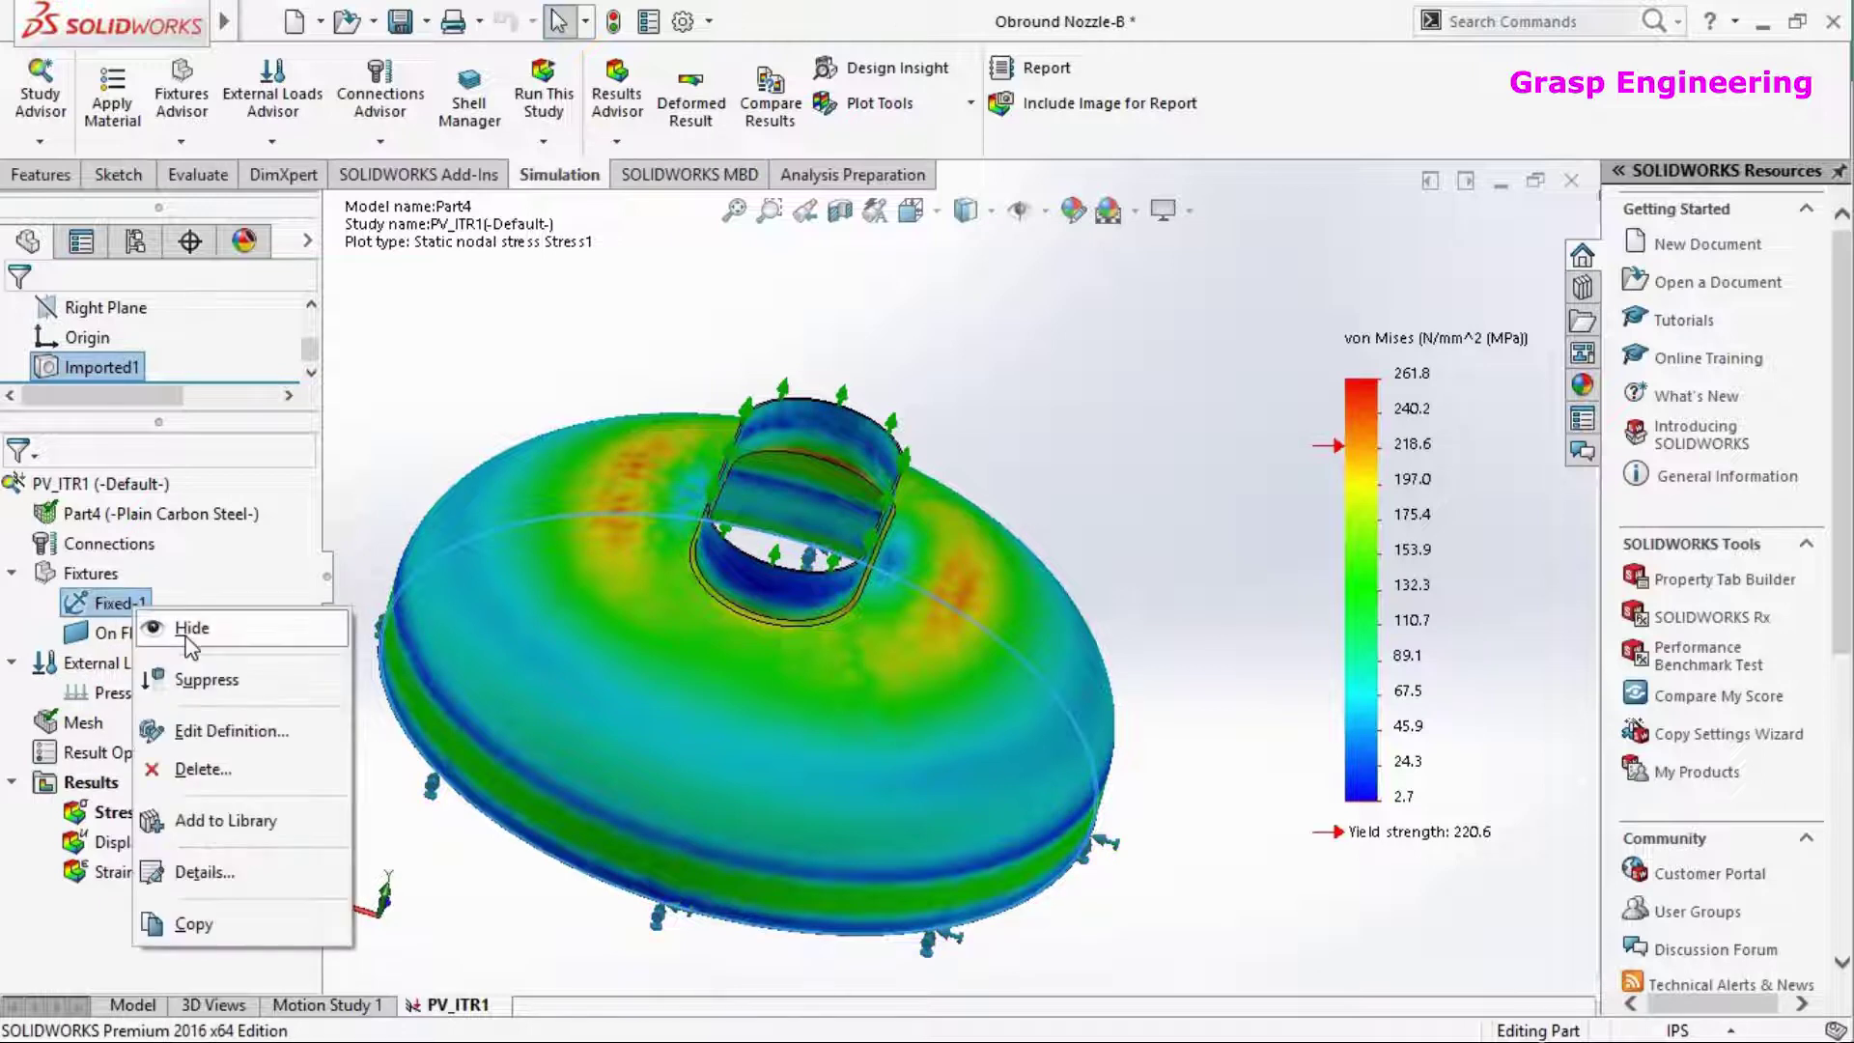
click(193, 629)
right_click(160, 640)
click(218, 663)
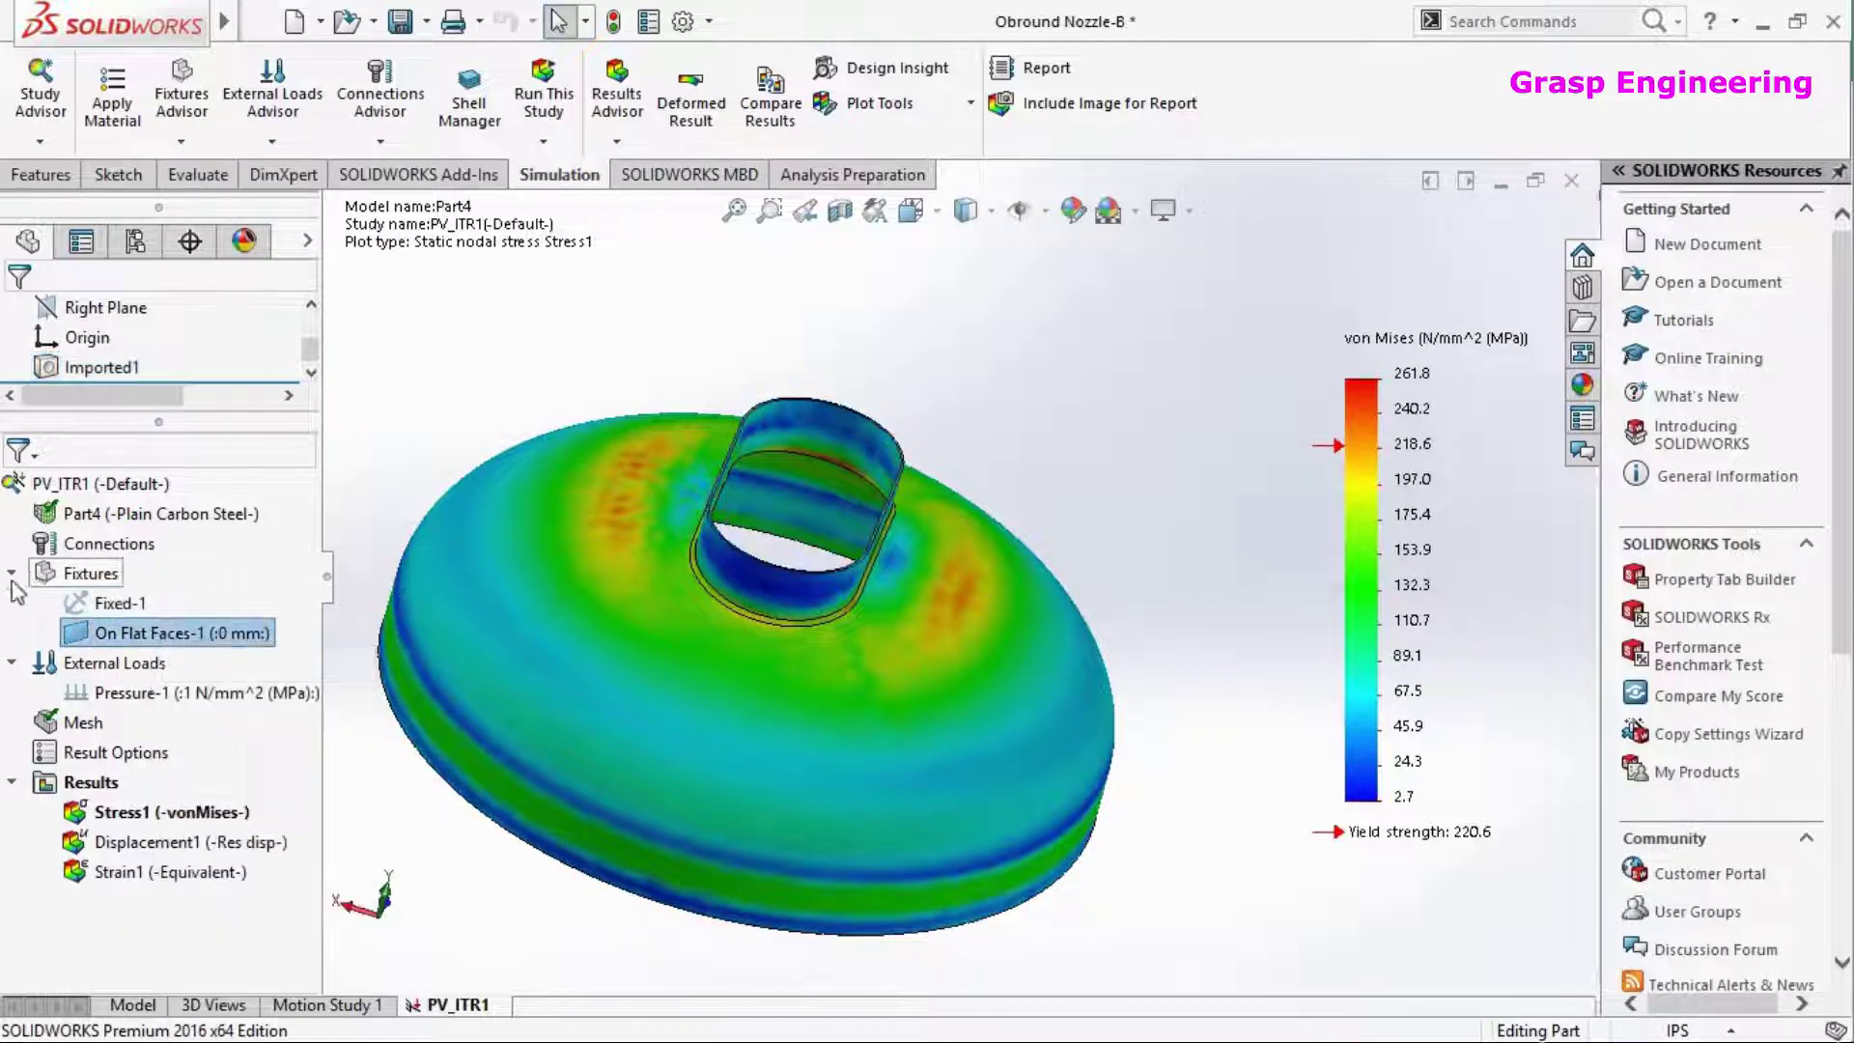
click(13, 572)
click(12, 603)
Examine the von Mises stress distribution on the head and along the inner nozzle-to-head junction
middle_drag(1149, 550, 1071, 500)
scroll(994, 532, down, 1)
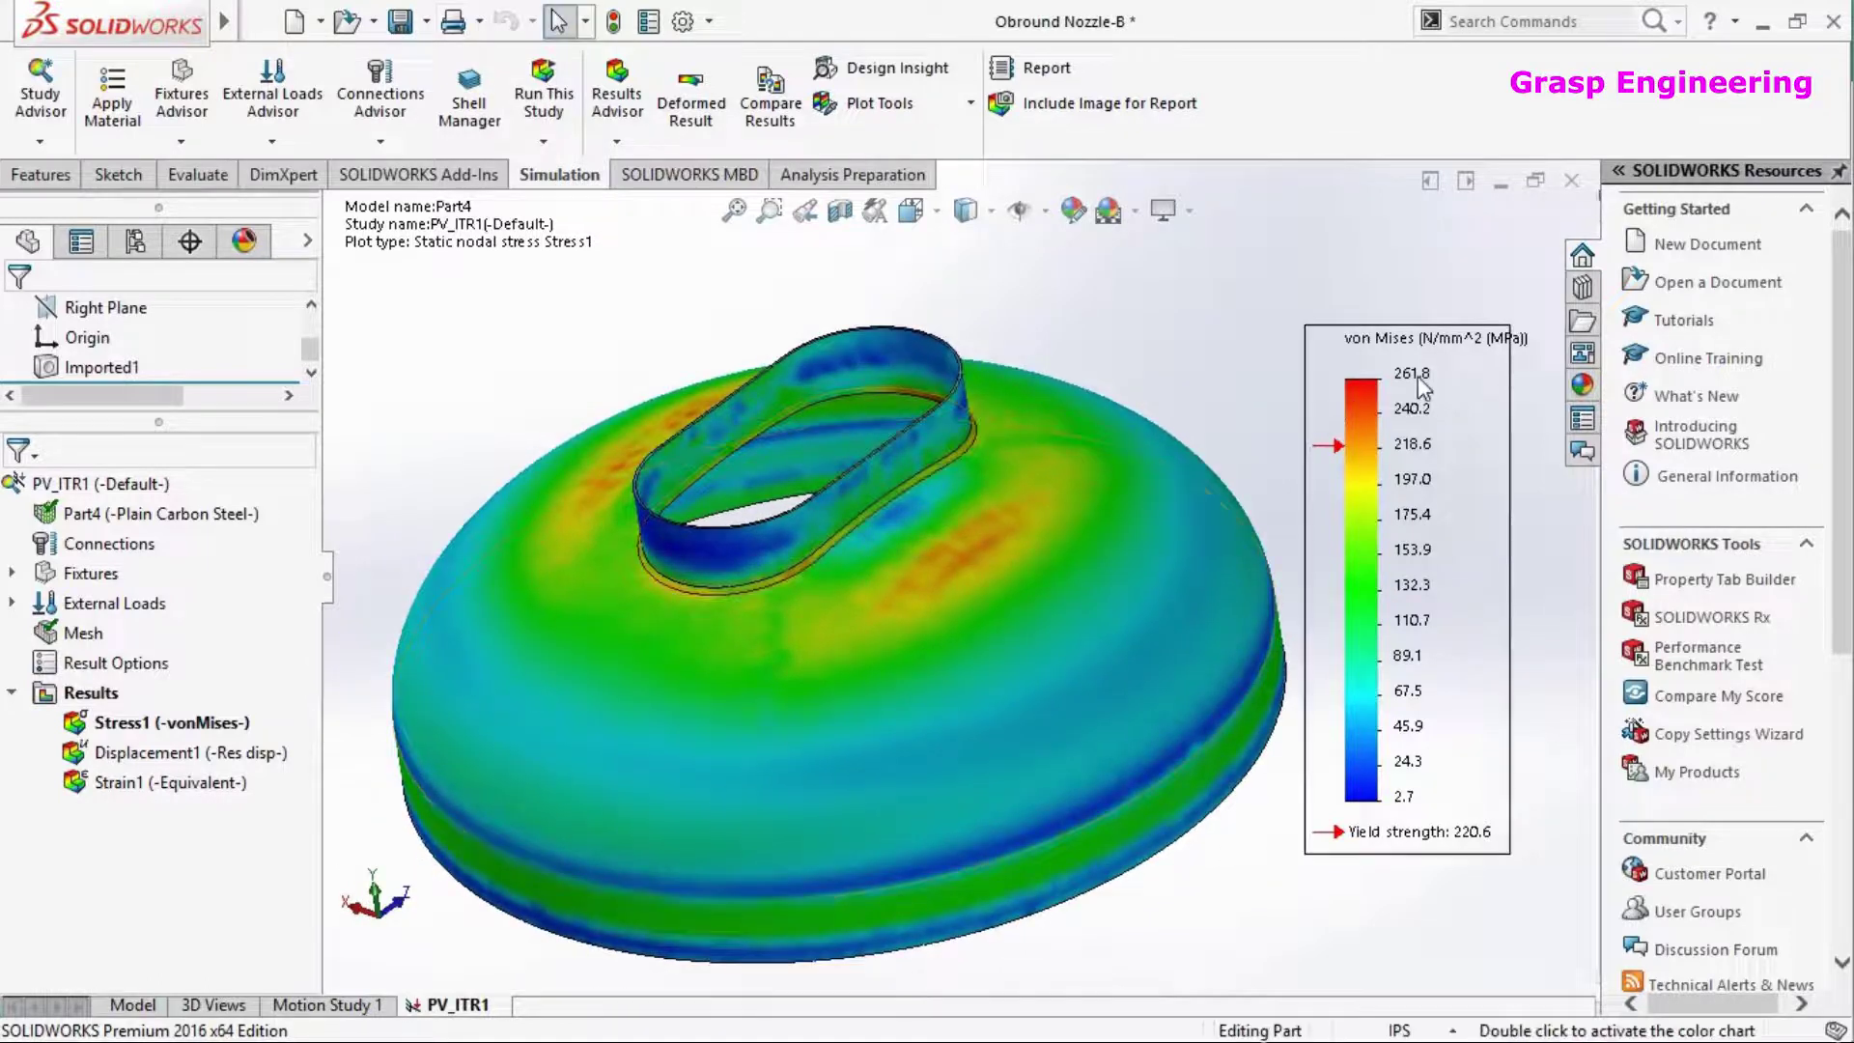
middle_drag(922, 463, 806, 579)
scroll(886, 434, up, 5)
scroll(908, 502, down, 3)
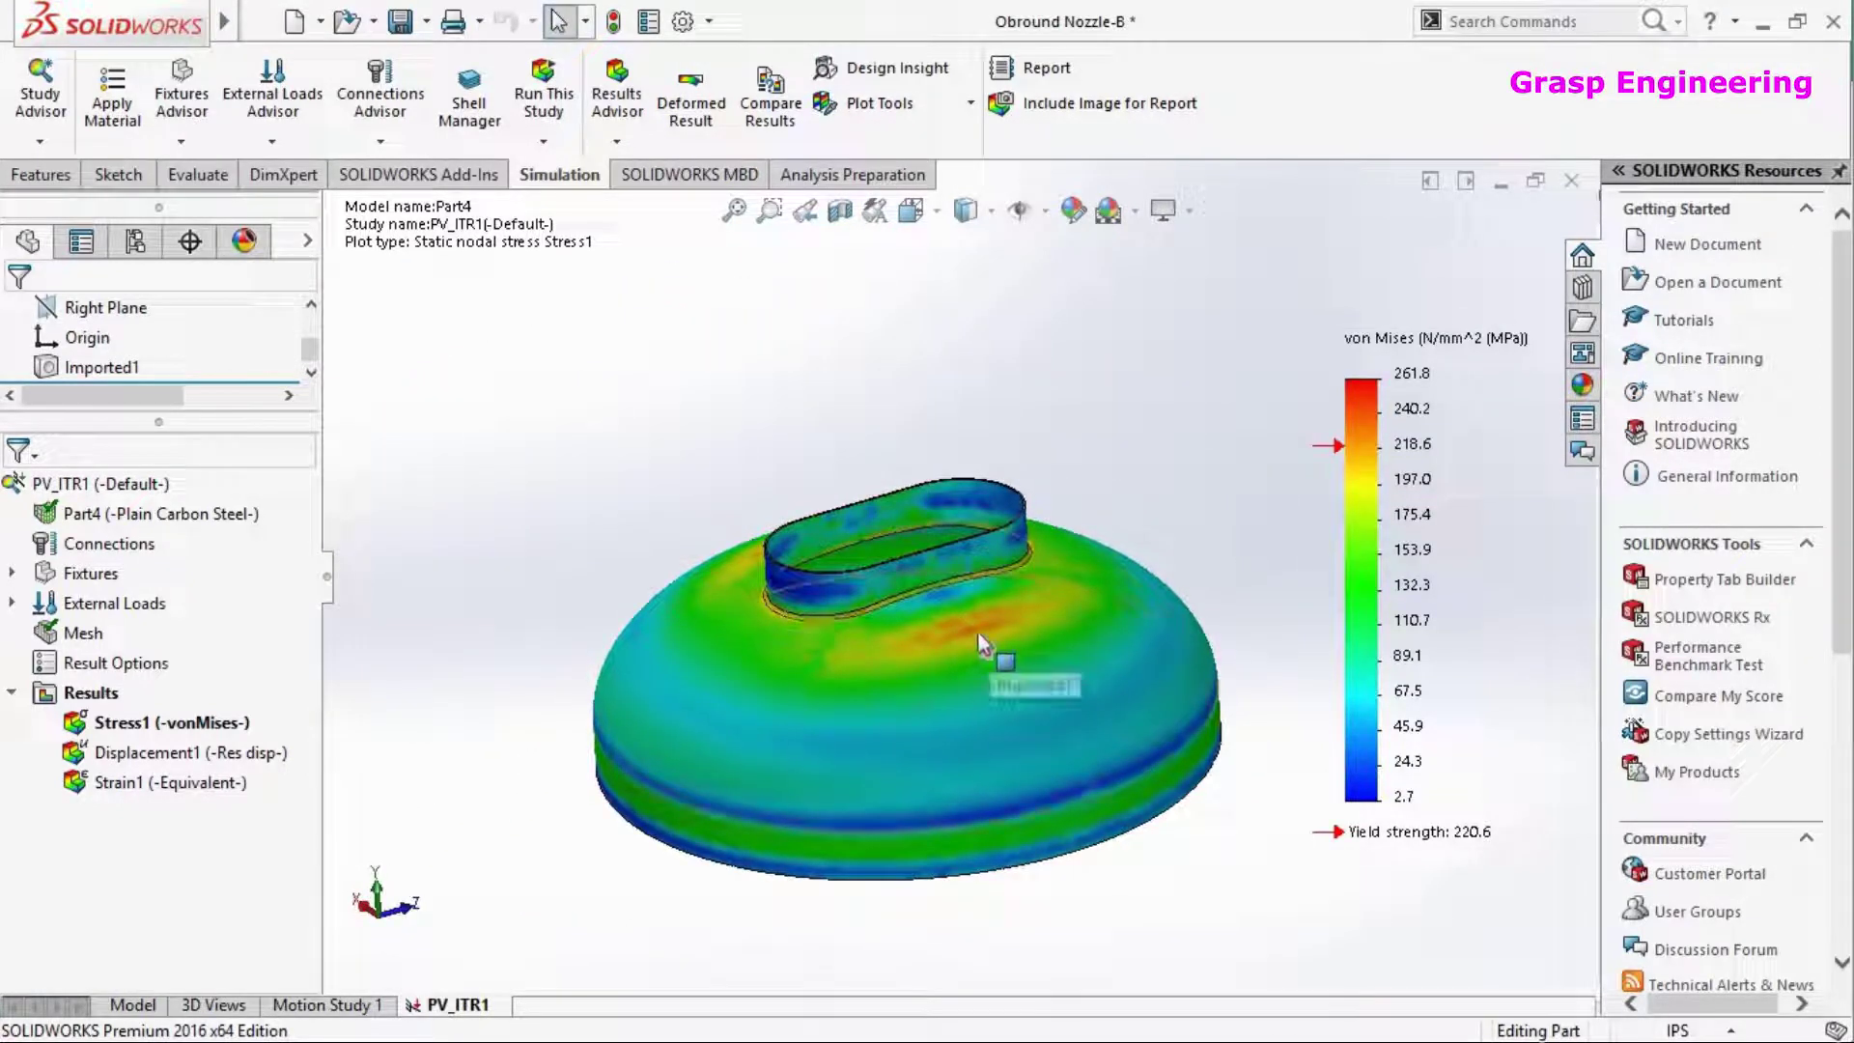
middle_drag(875, 687, 746, 578)
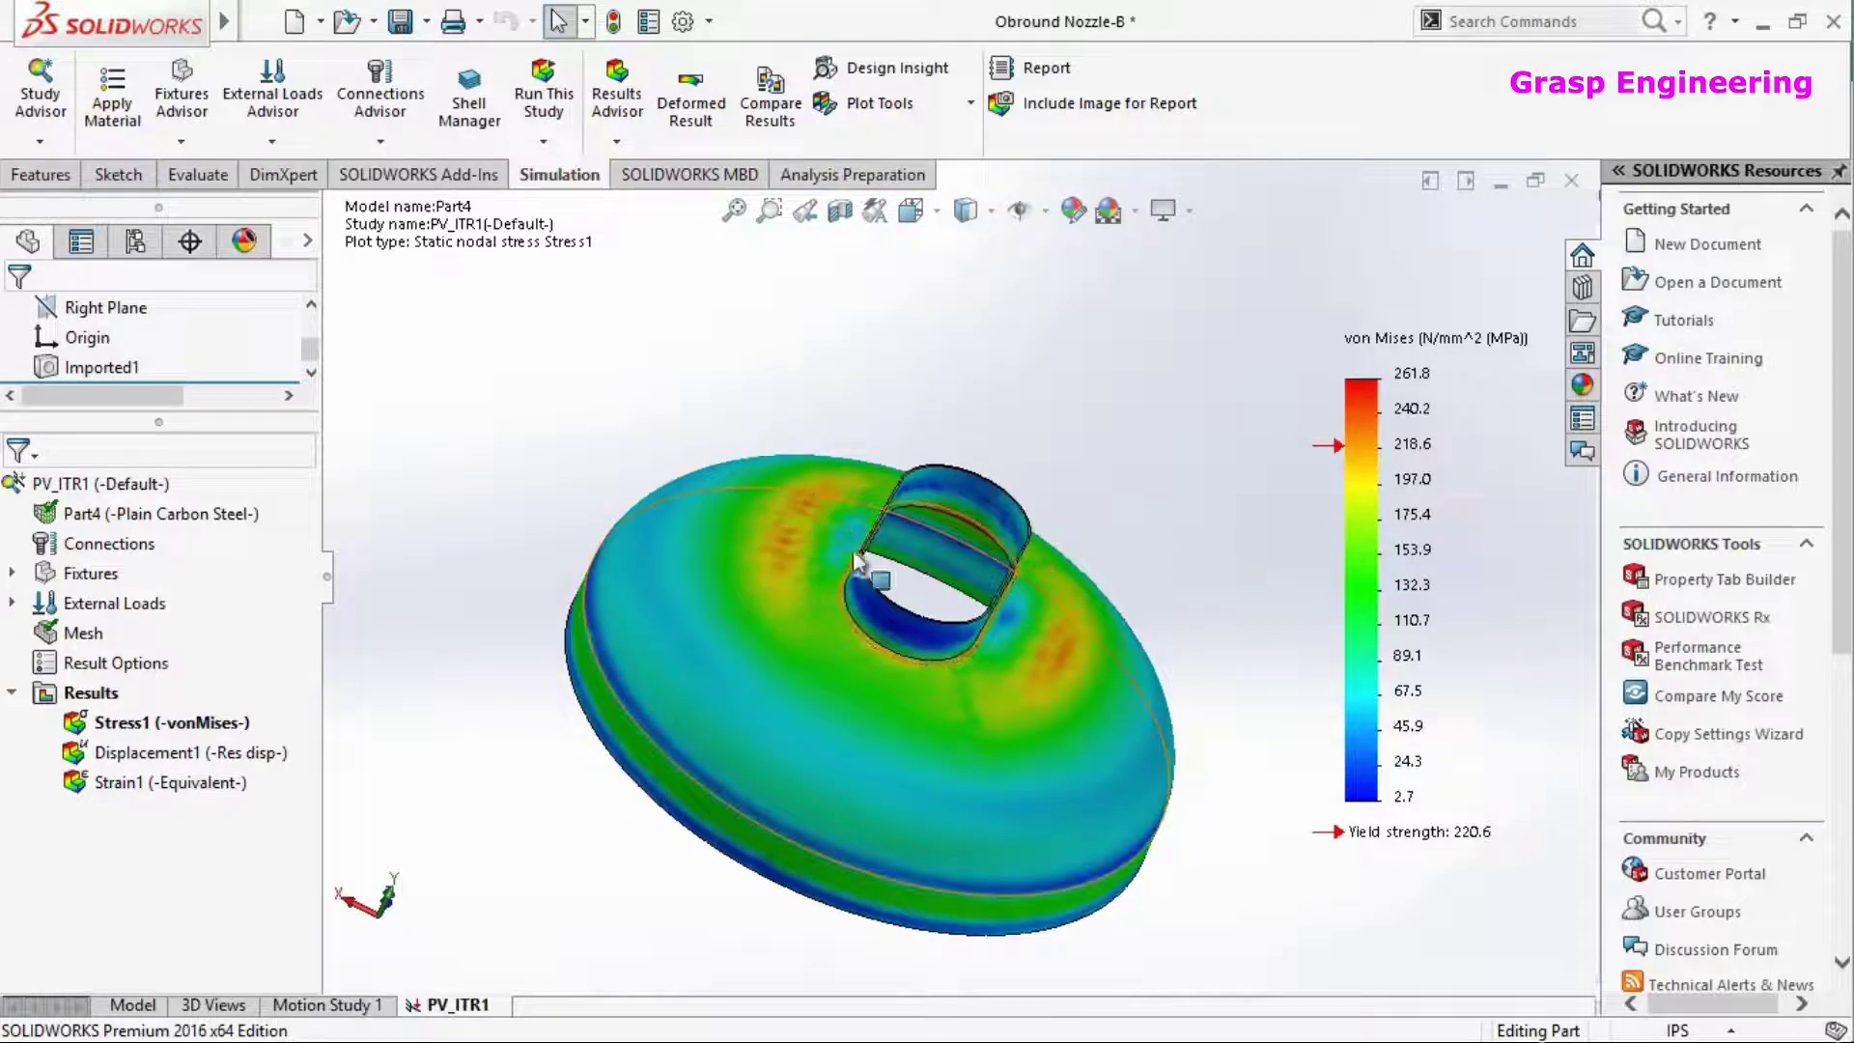
scroll(963, 564, down, 8)
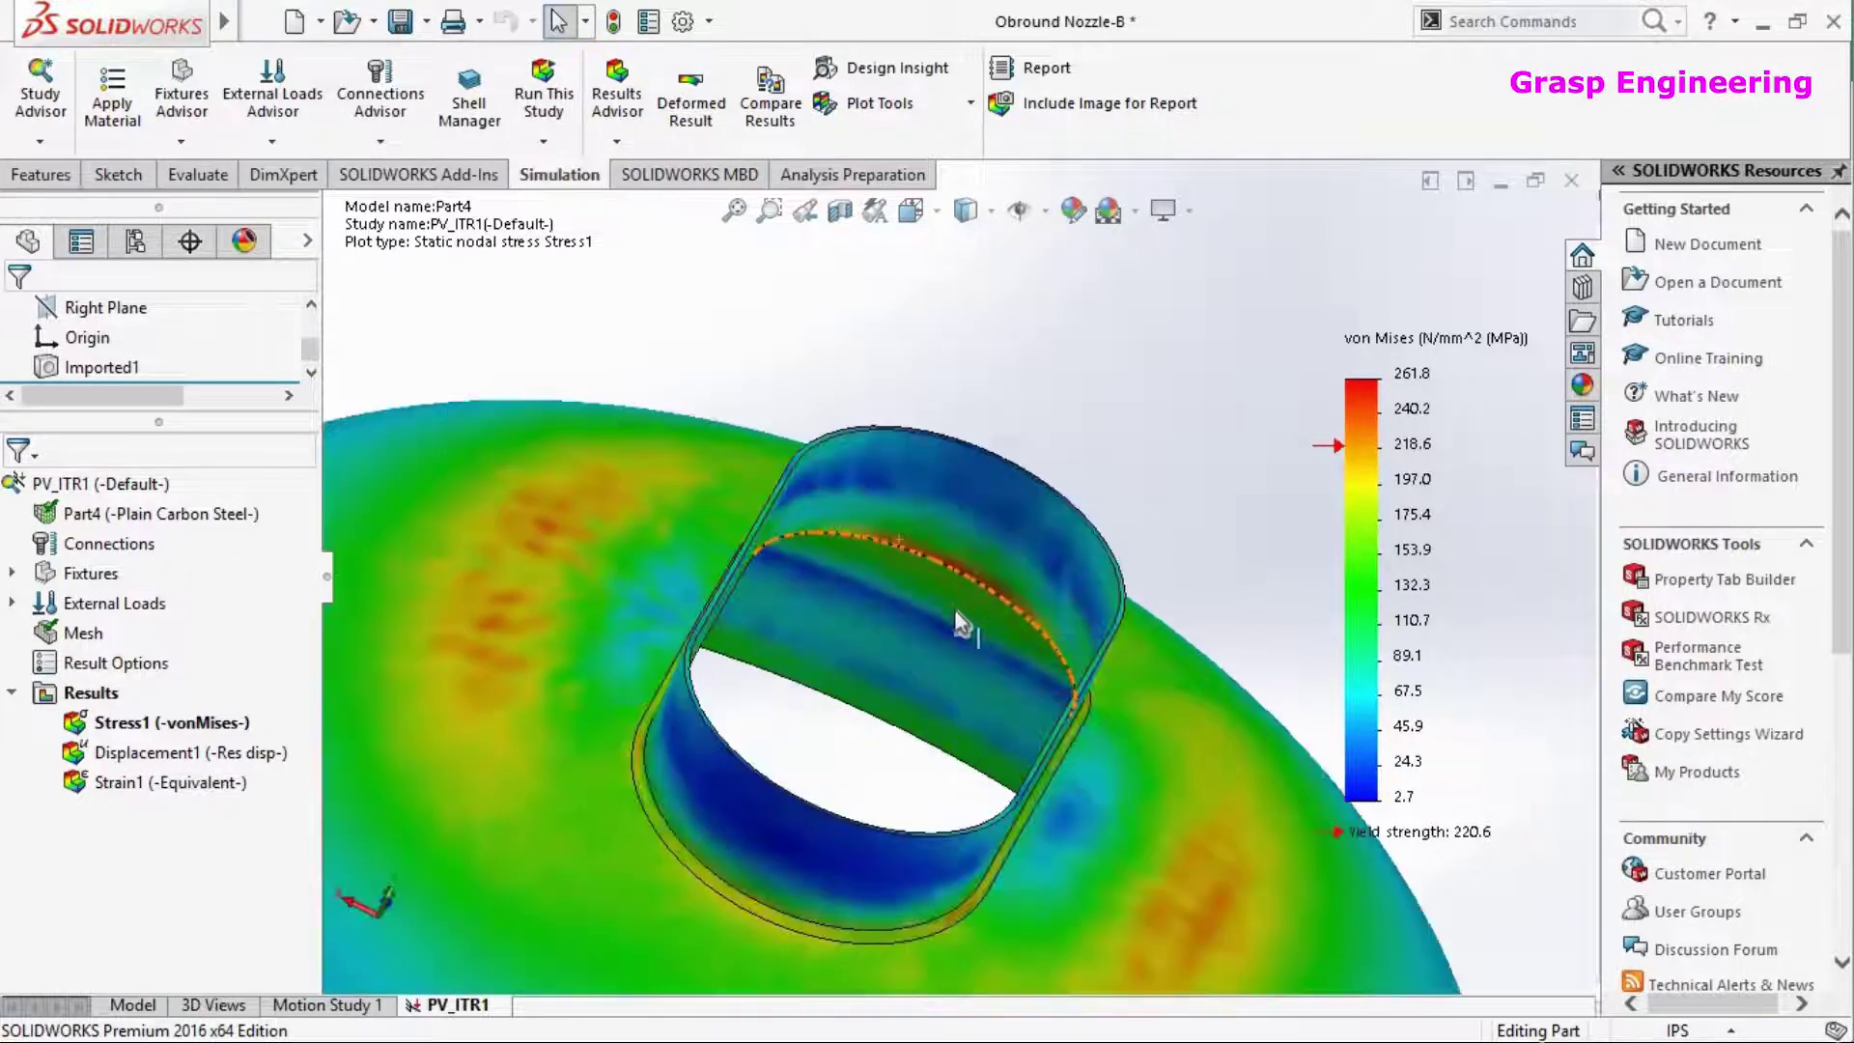
scroll(958, 618, down, 4)
middle_drag(1046, 567, 883, 763)
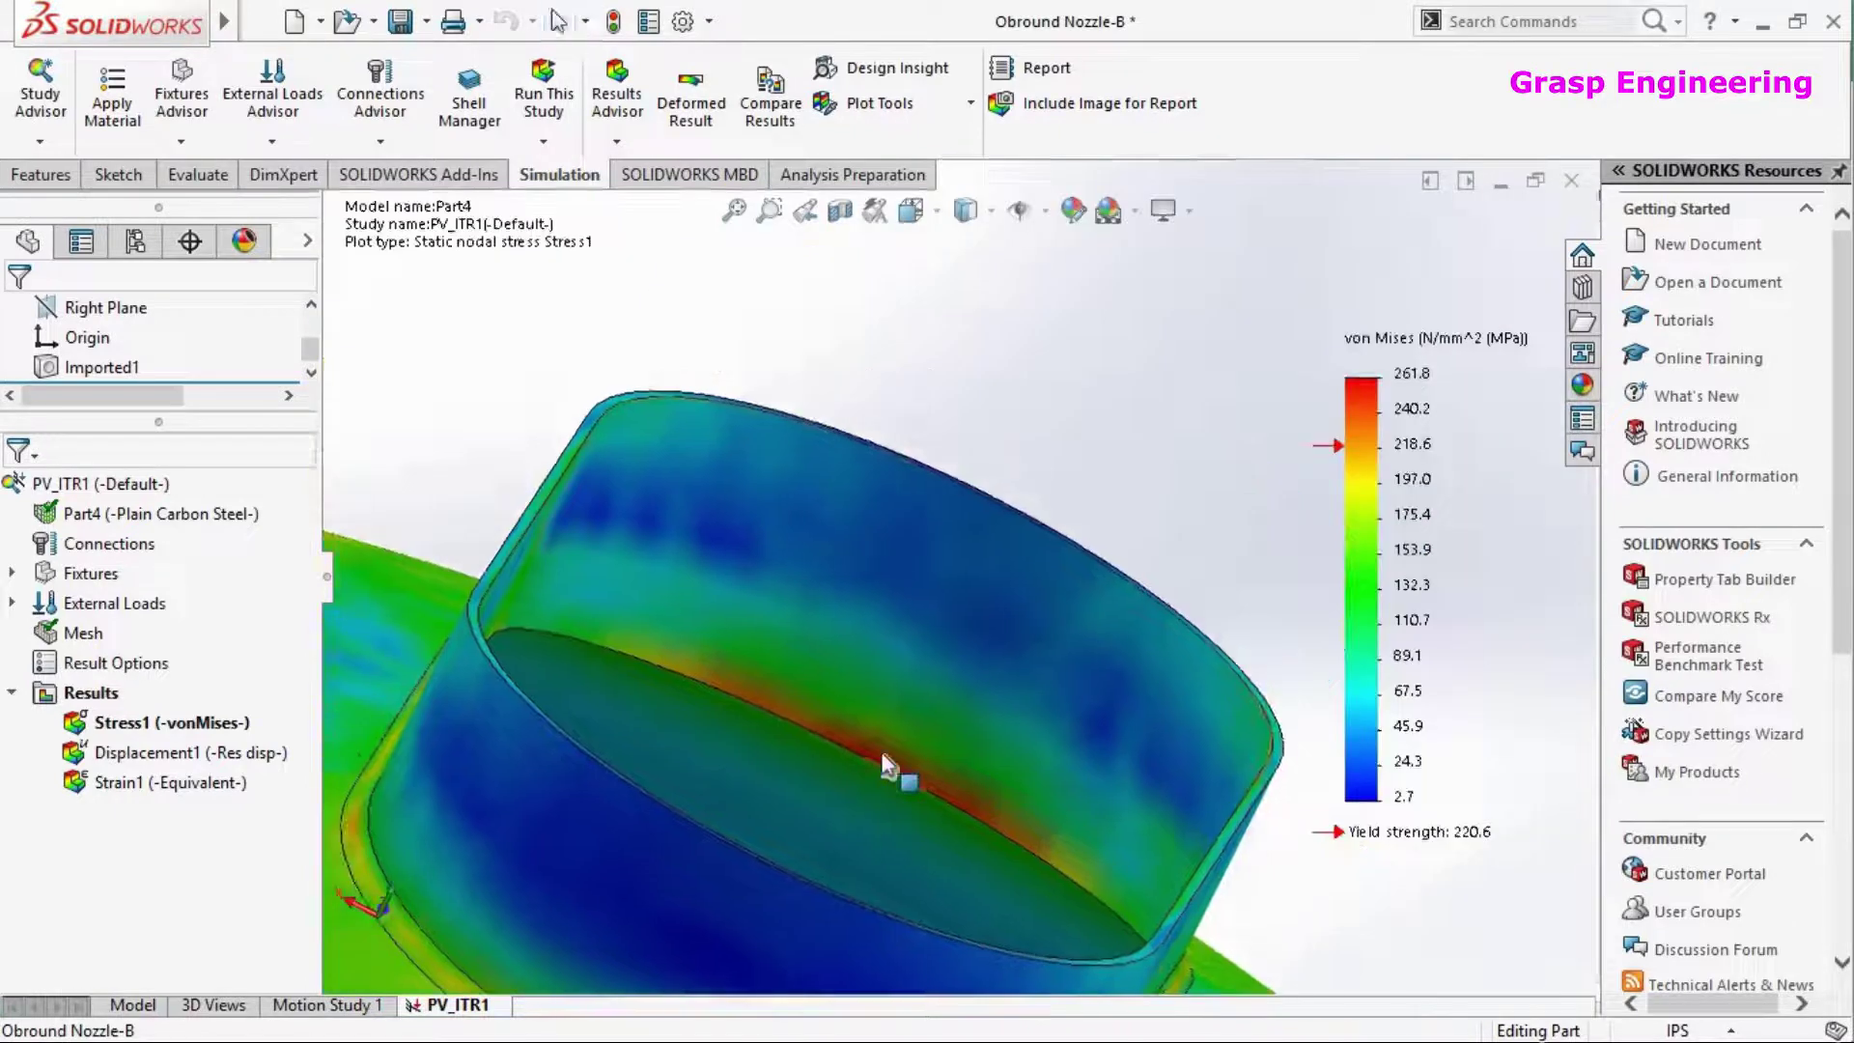
scroll(946, 574, up, 3)
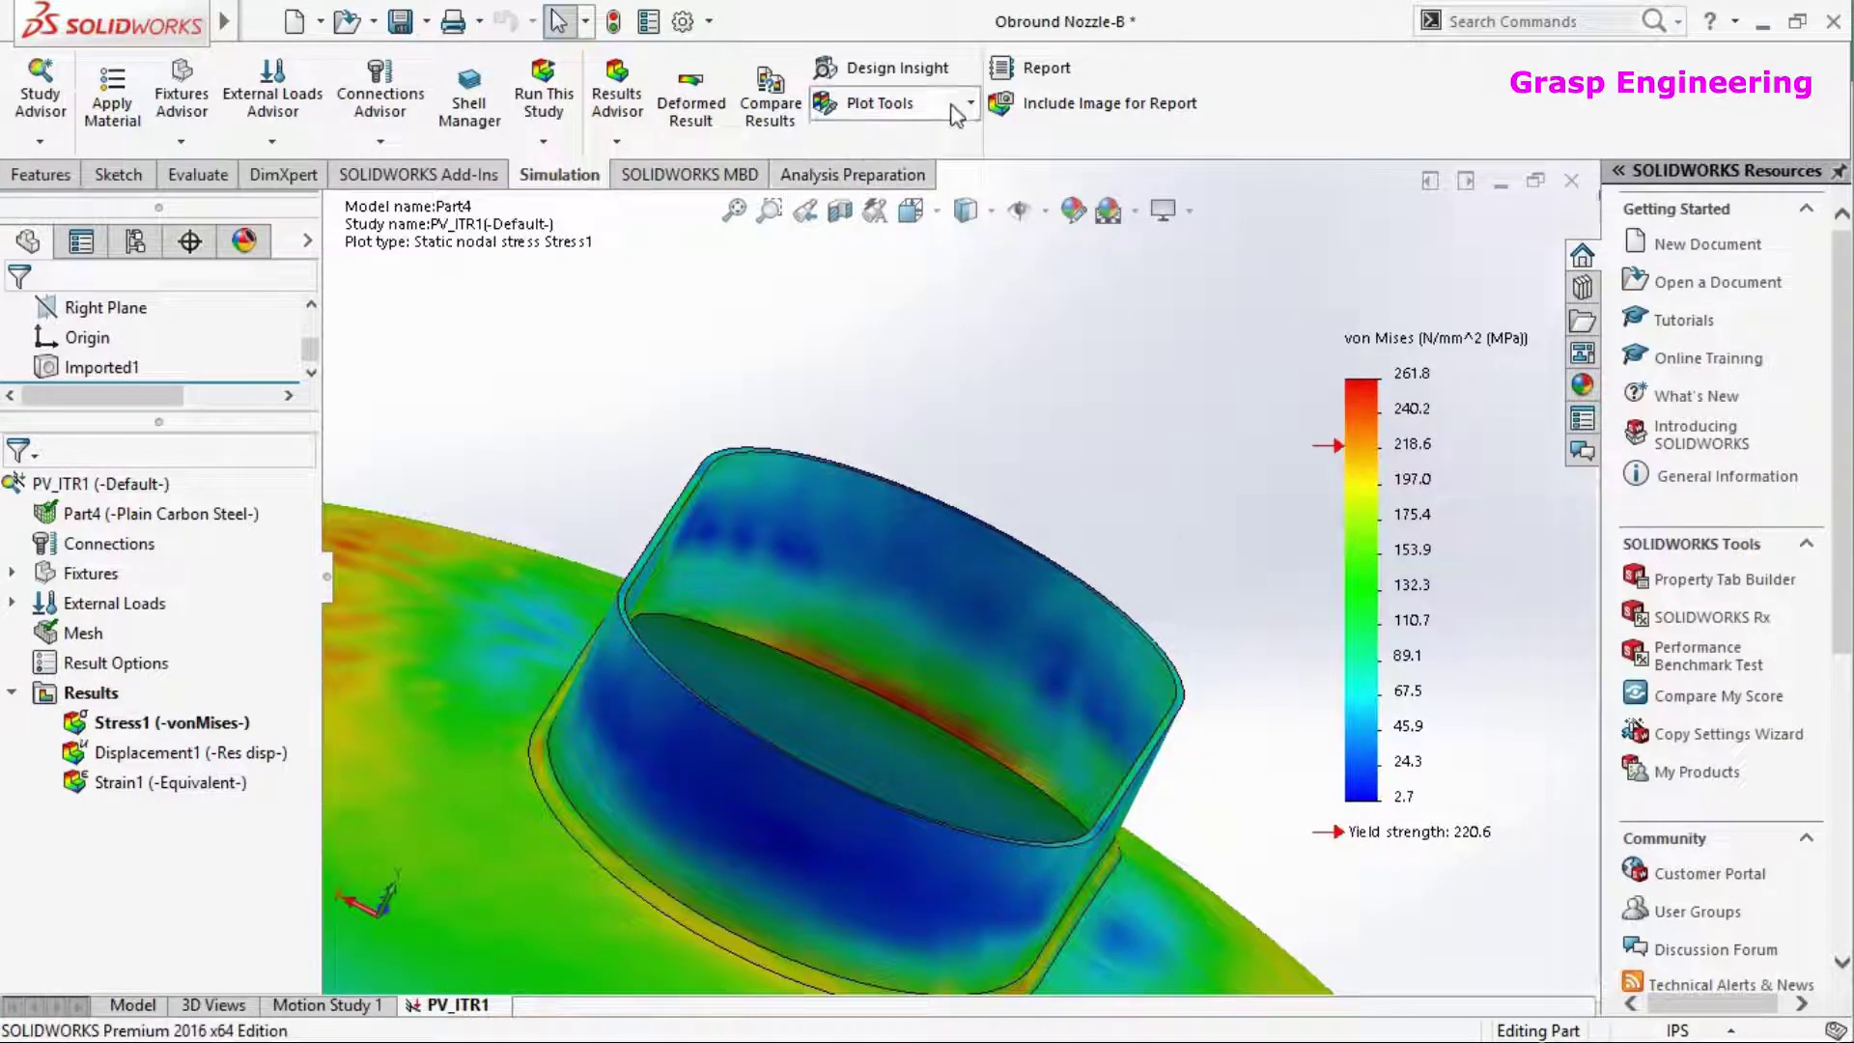
Probe the von Mises stress at three points in the red zone along the inner nozzle-to-head edge
click(952, 108)
click(882, 232)
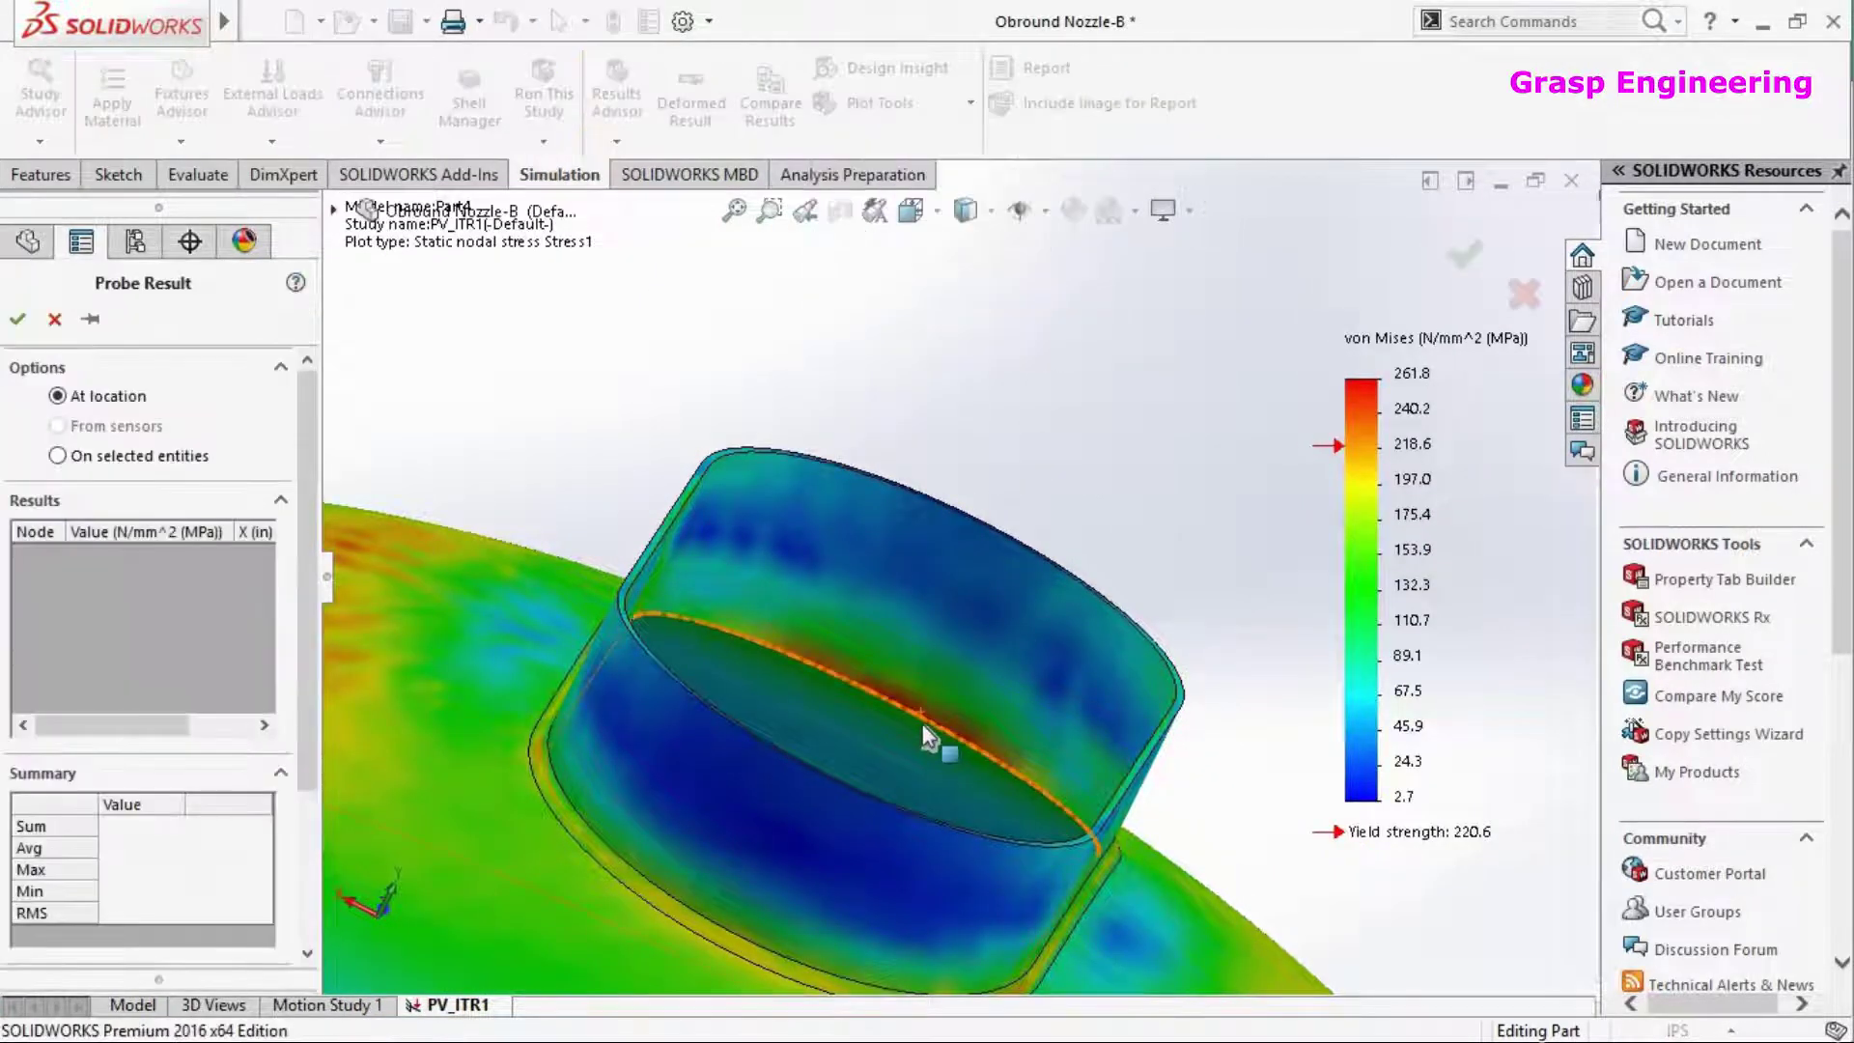
scroll(923, 723, down, 5)
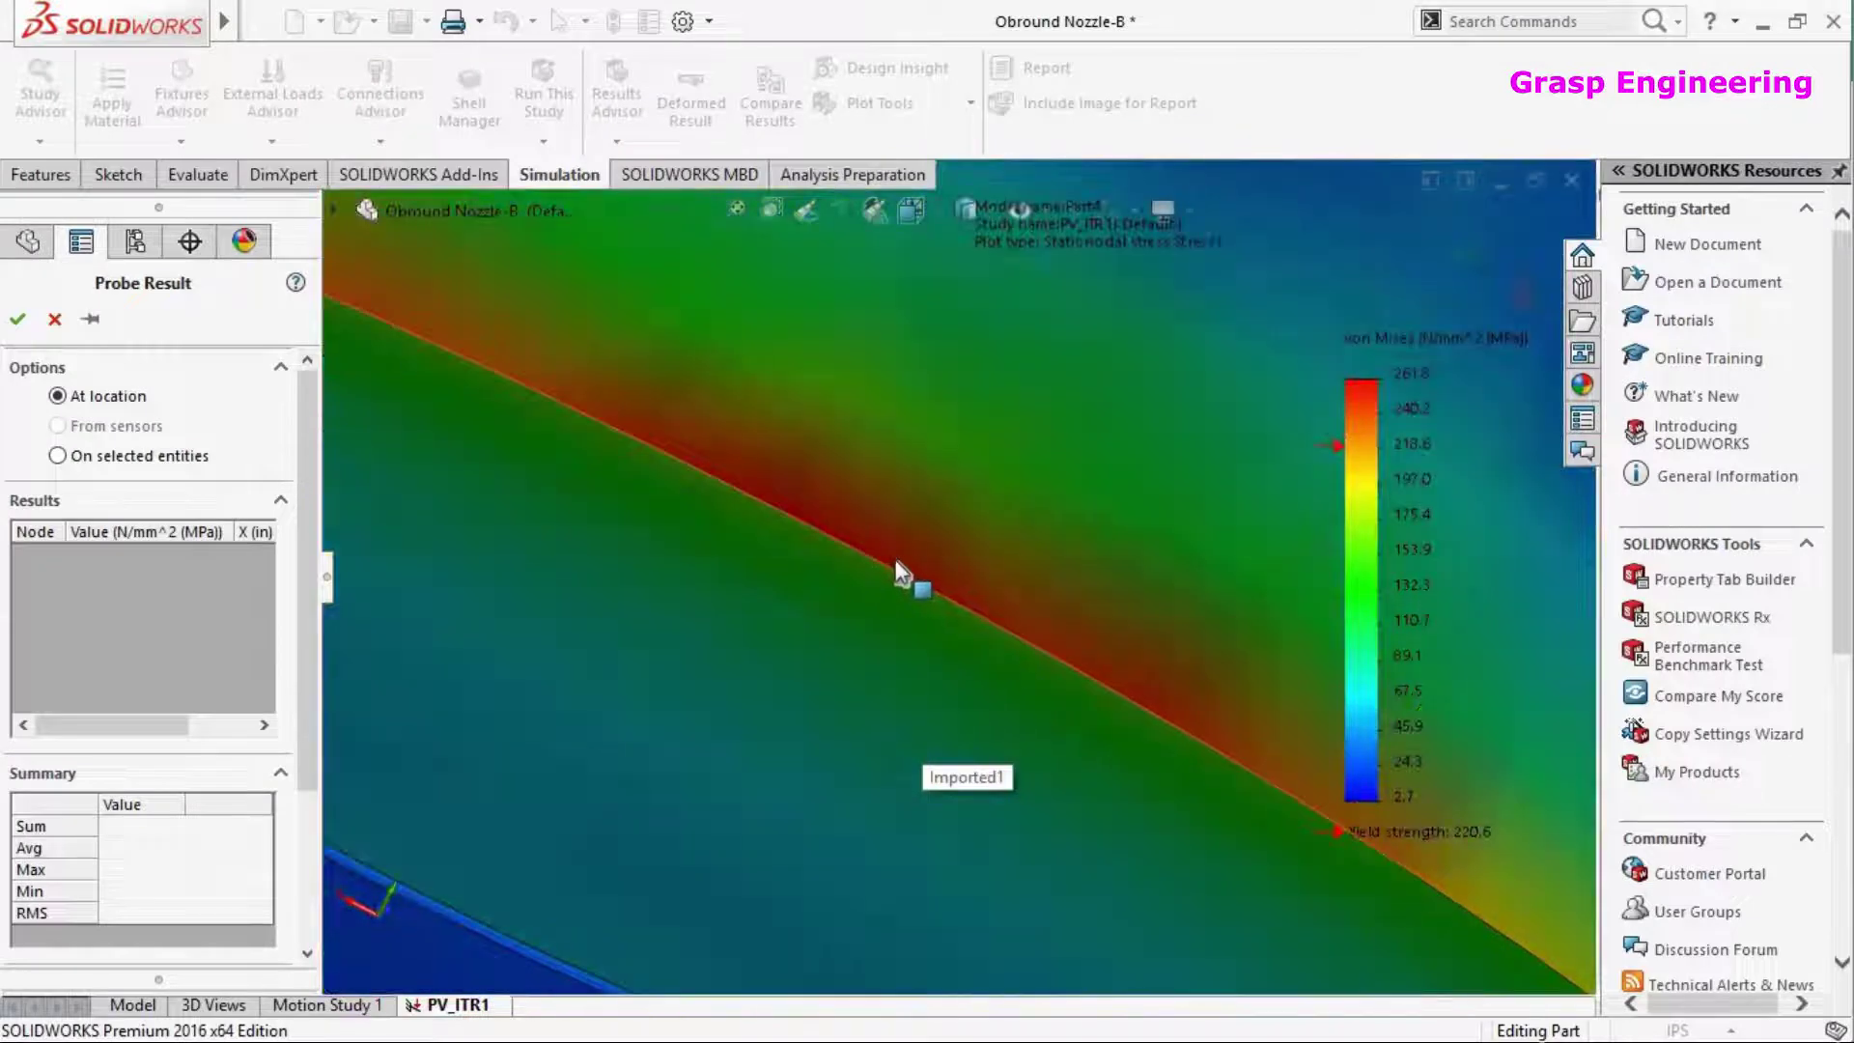
click(898, 574)
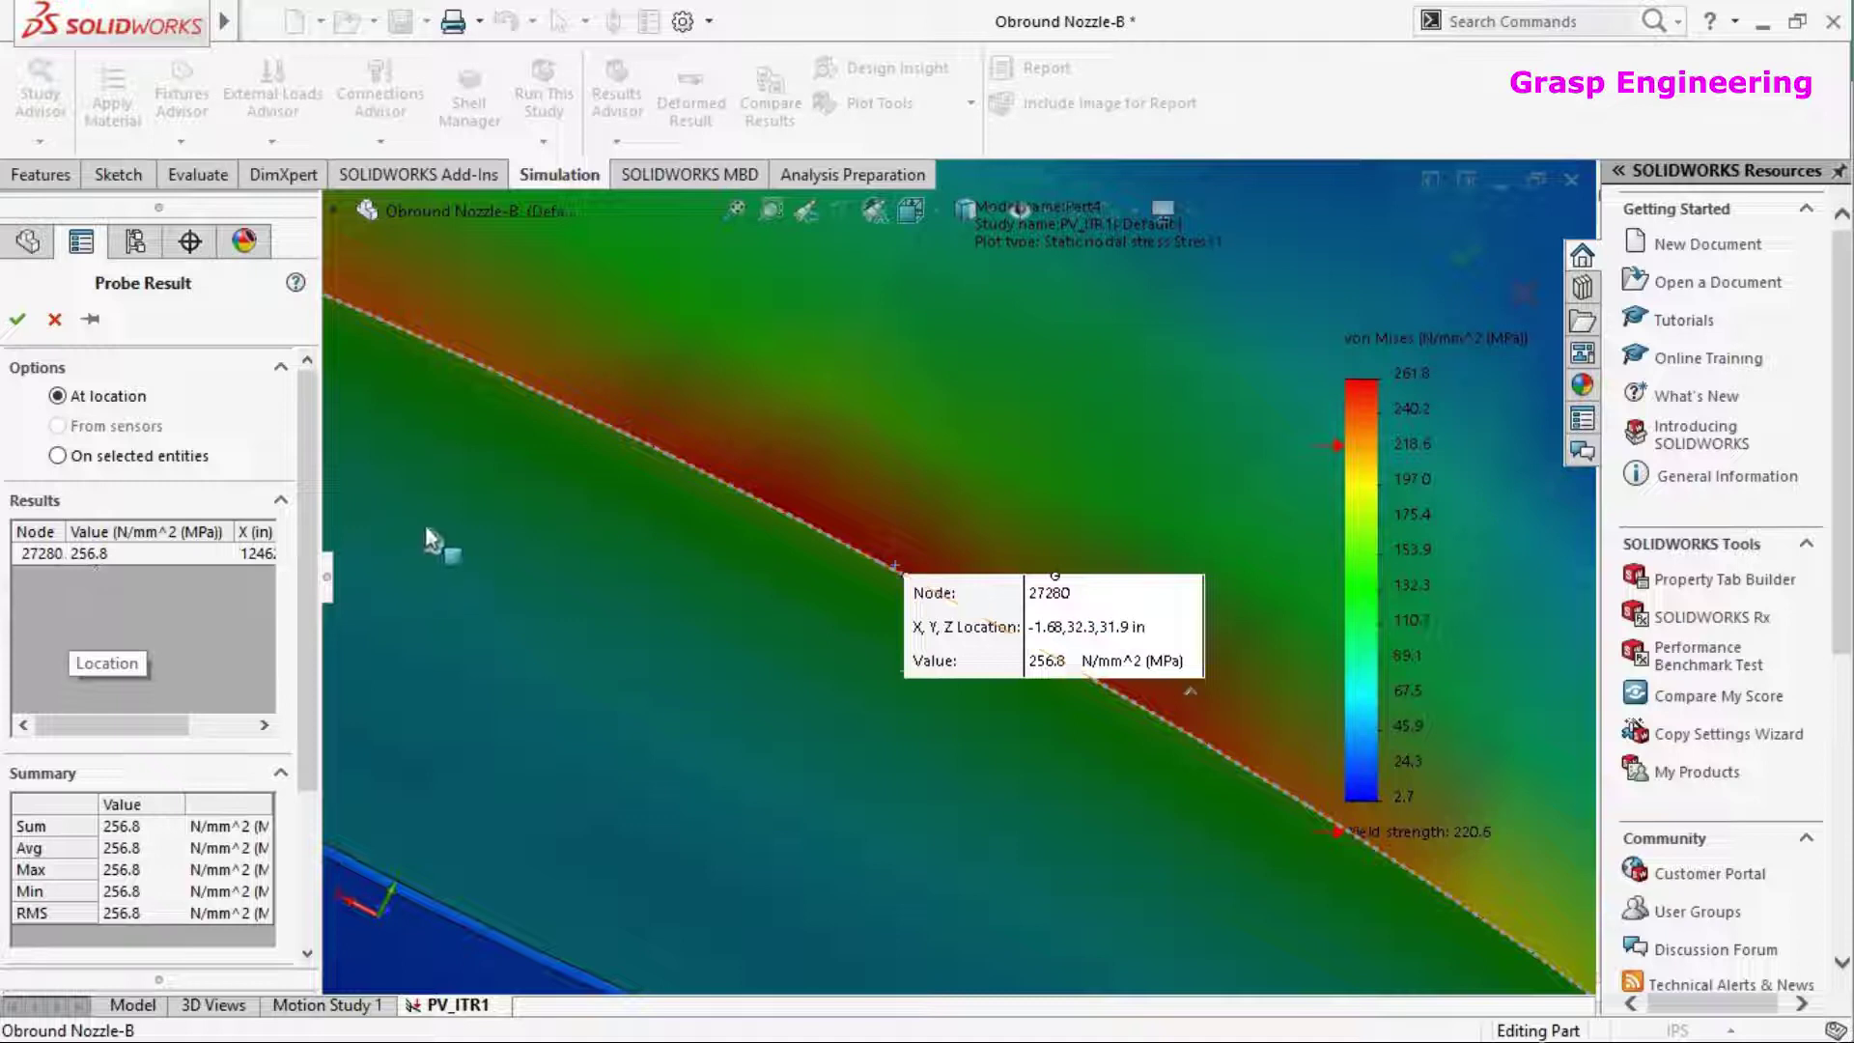
click(1162, 720)
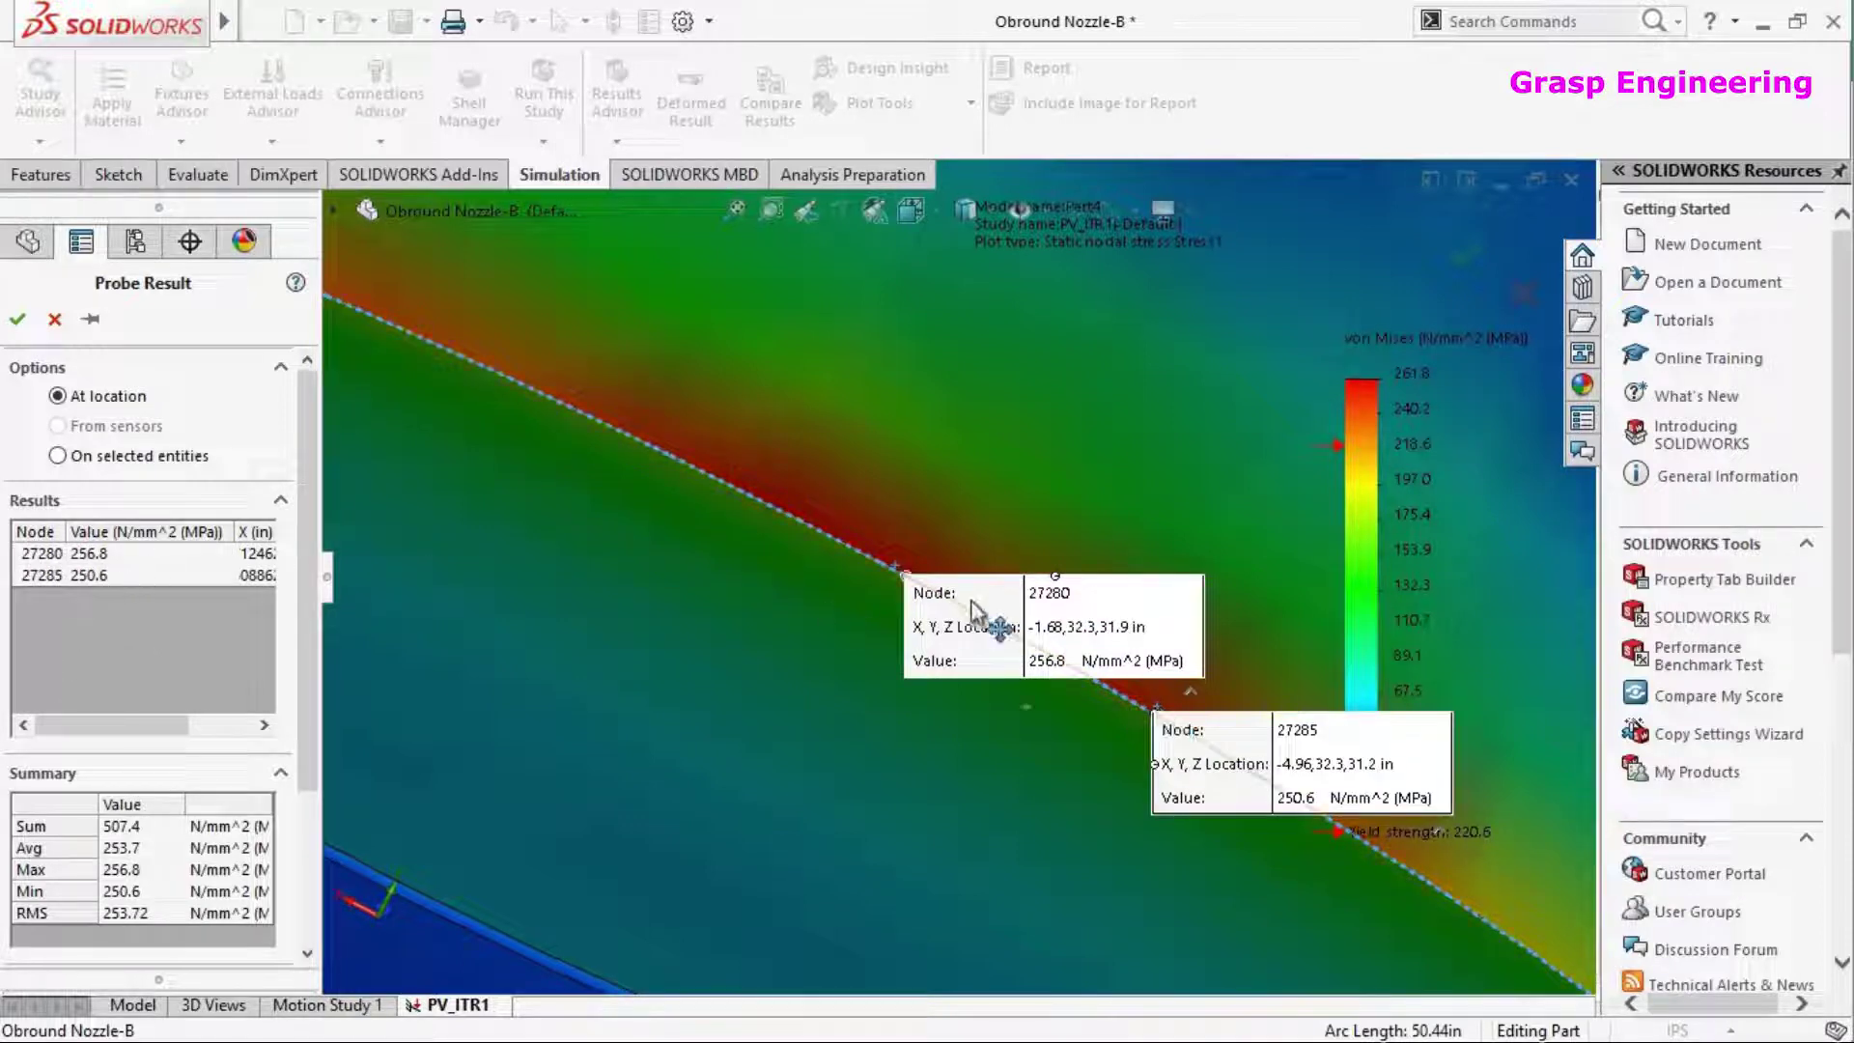
ctrl+middle_drag(497, 473, 820, 476)
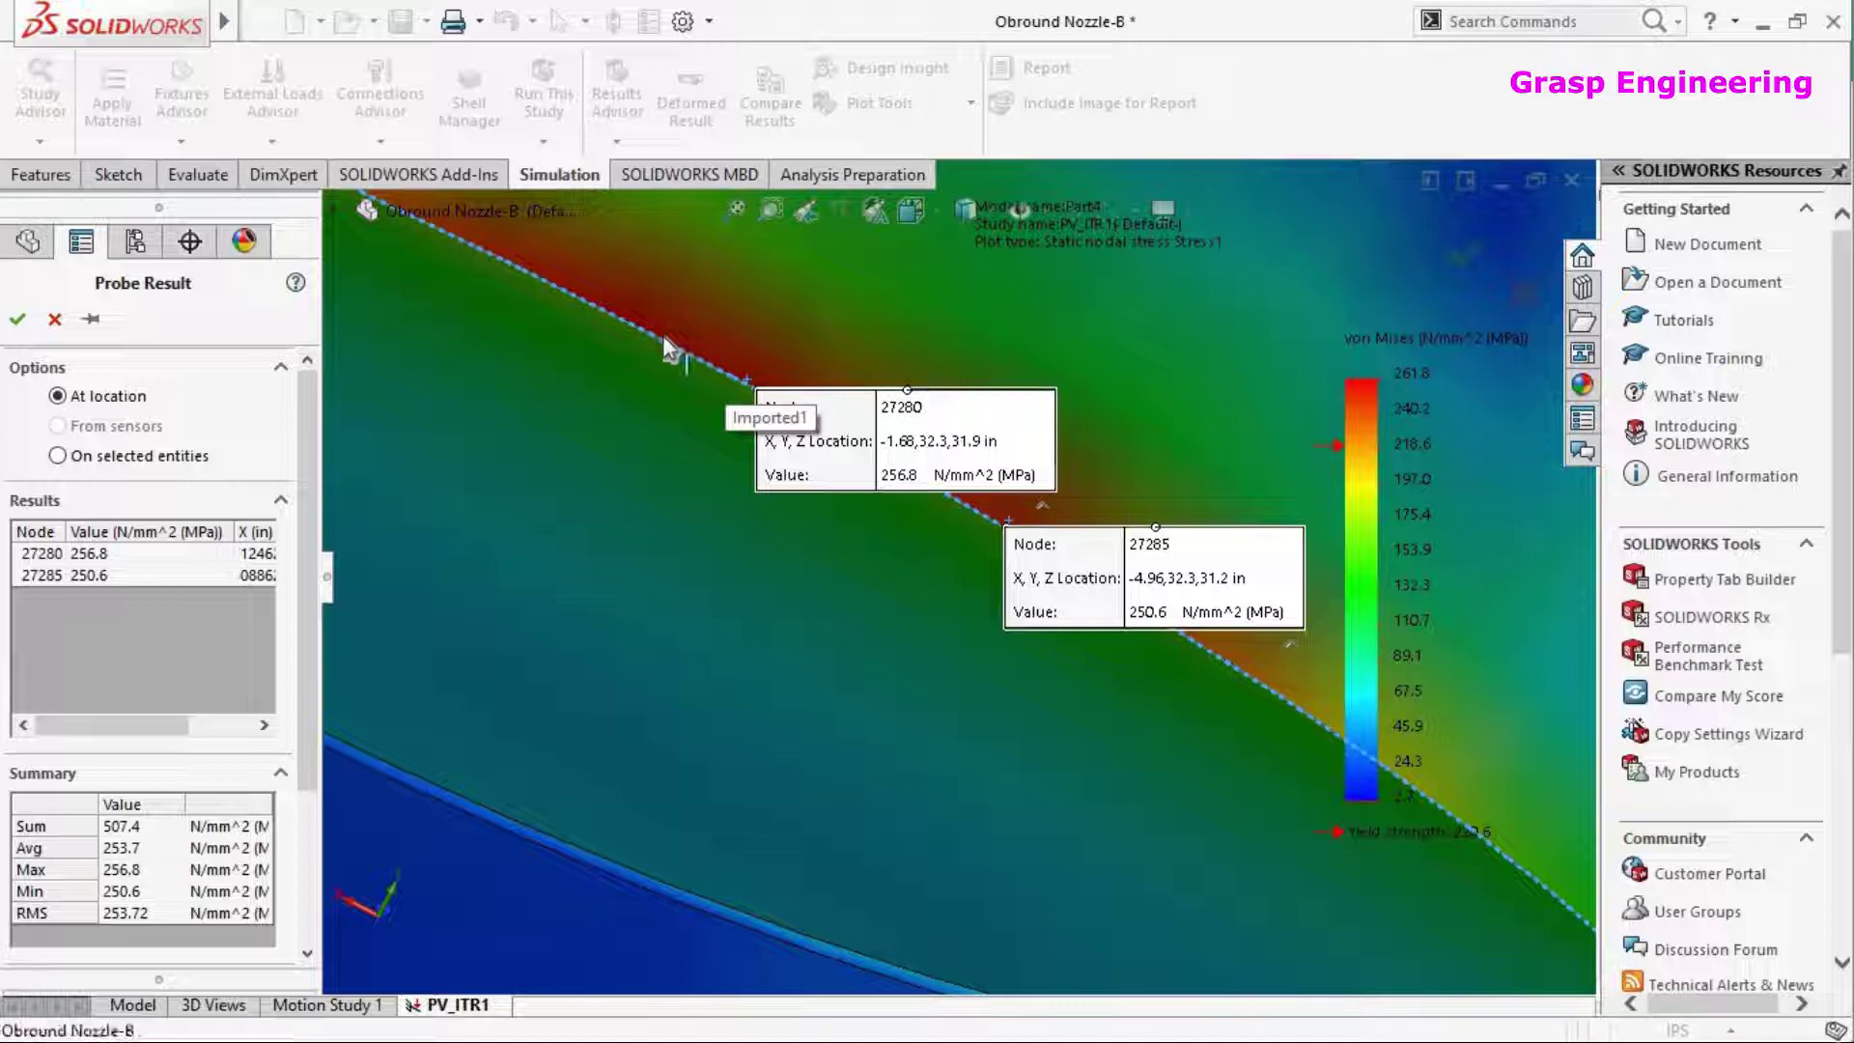
click(623, 384)
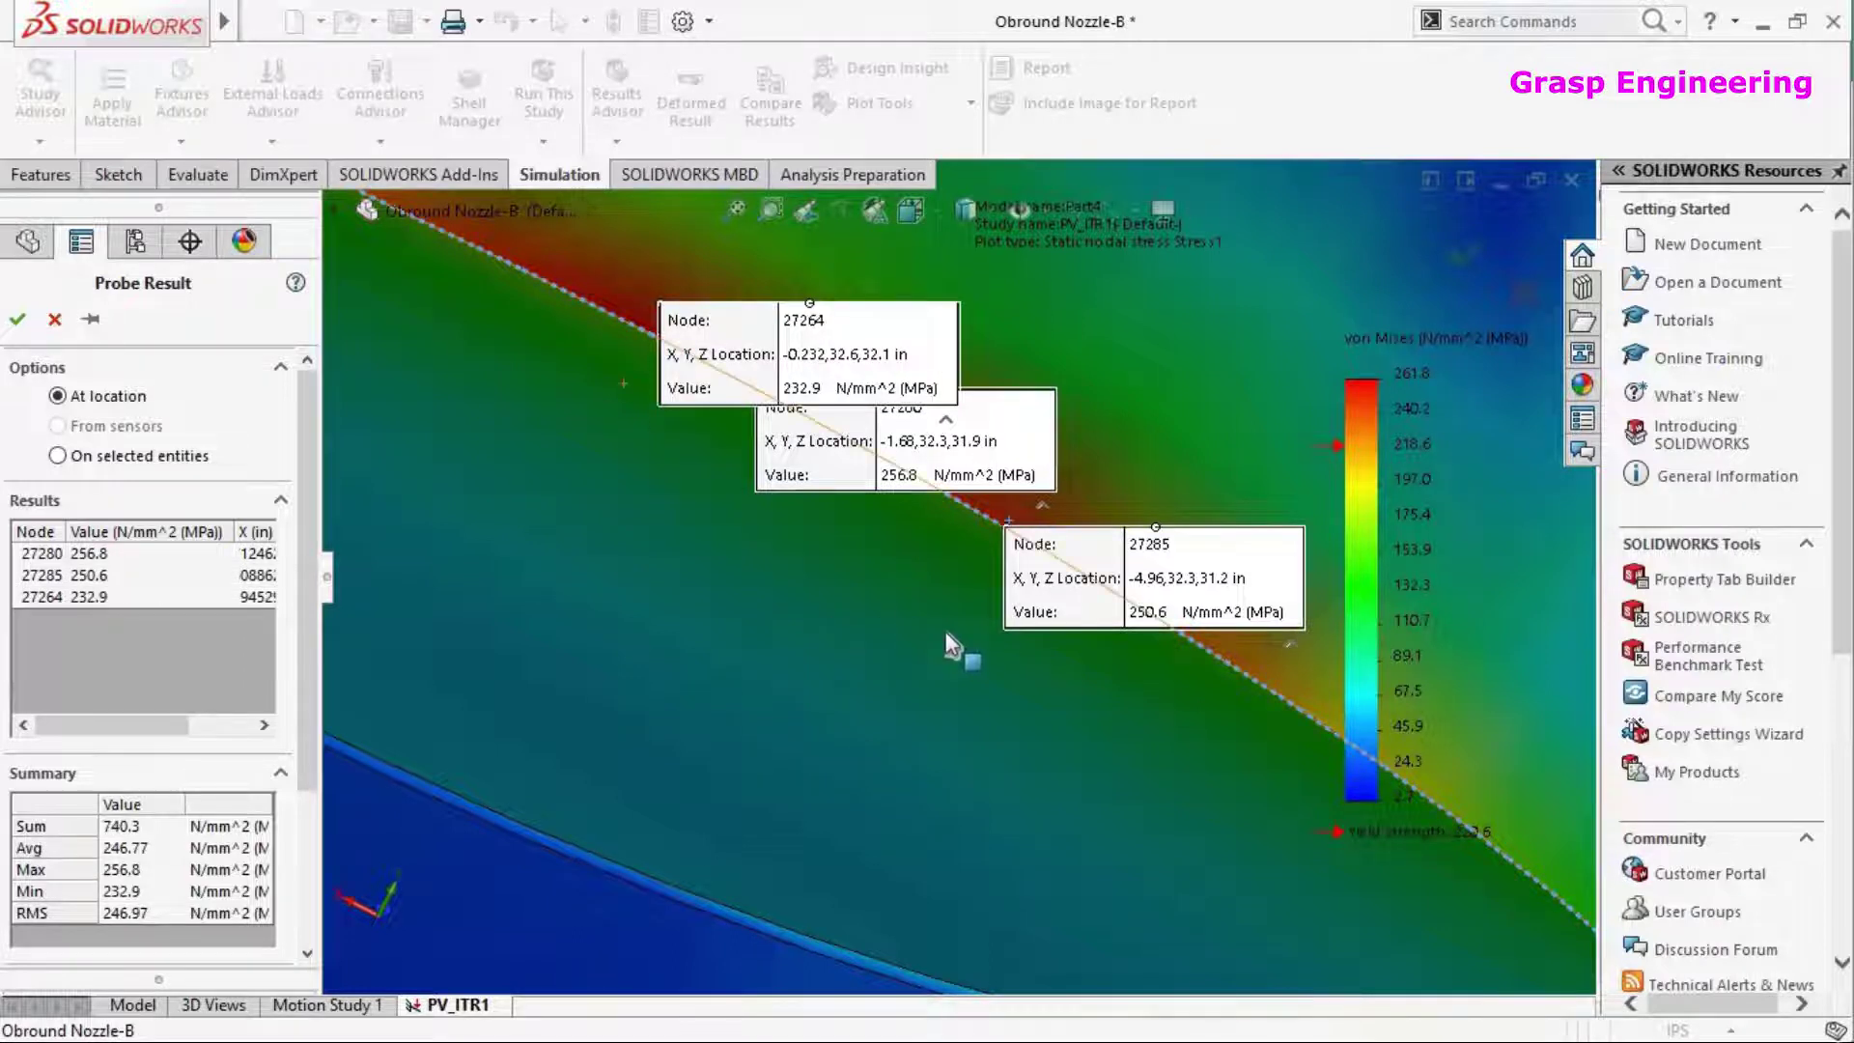
Probe the stress at three more points in the red zone at the nozzle's opposite rounded end
scroll(966, 599, up, 4)
middle_drag(1041, 745, 318, 601)
scroll(881, 511, up, 3)
scroll(912, 562, down, 4)
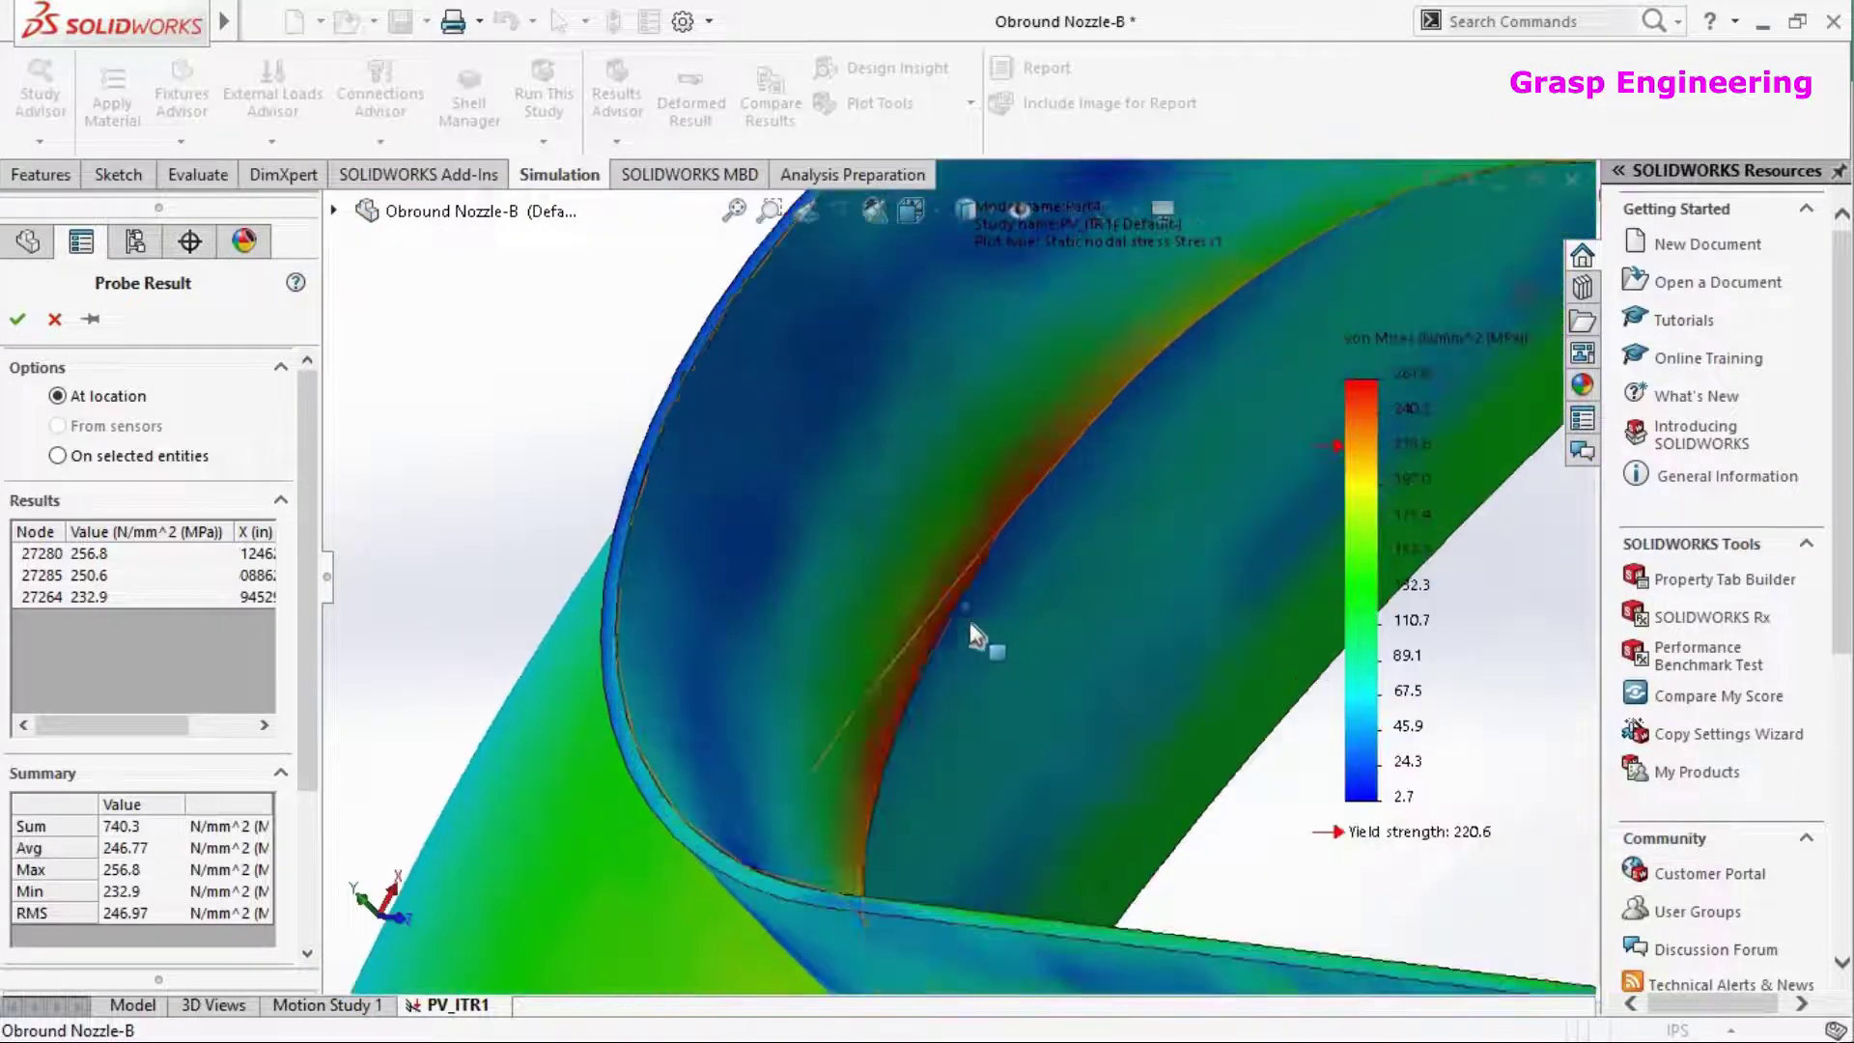
scroll(965, 609, down, 4)
click(904, 620)
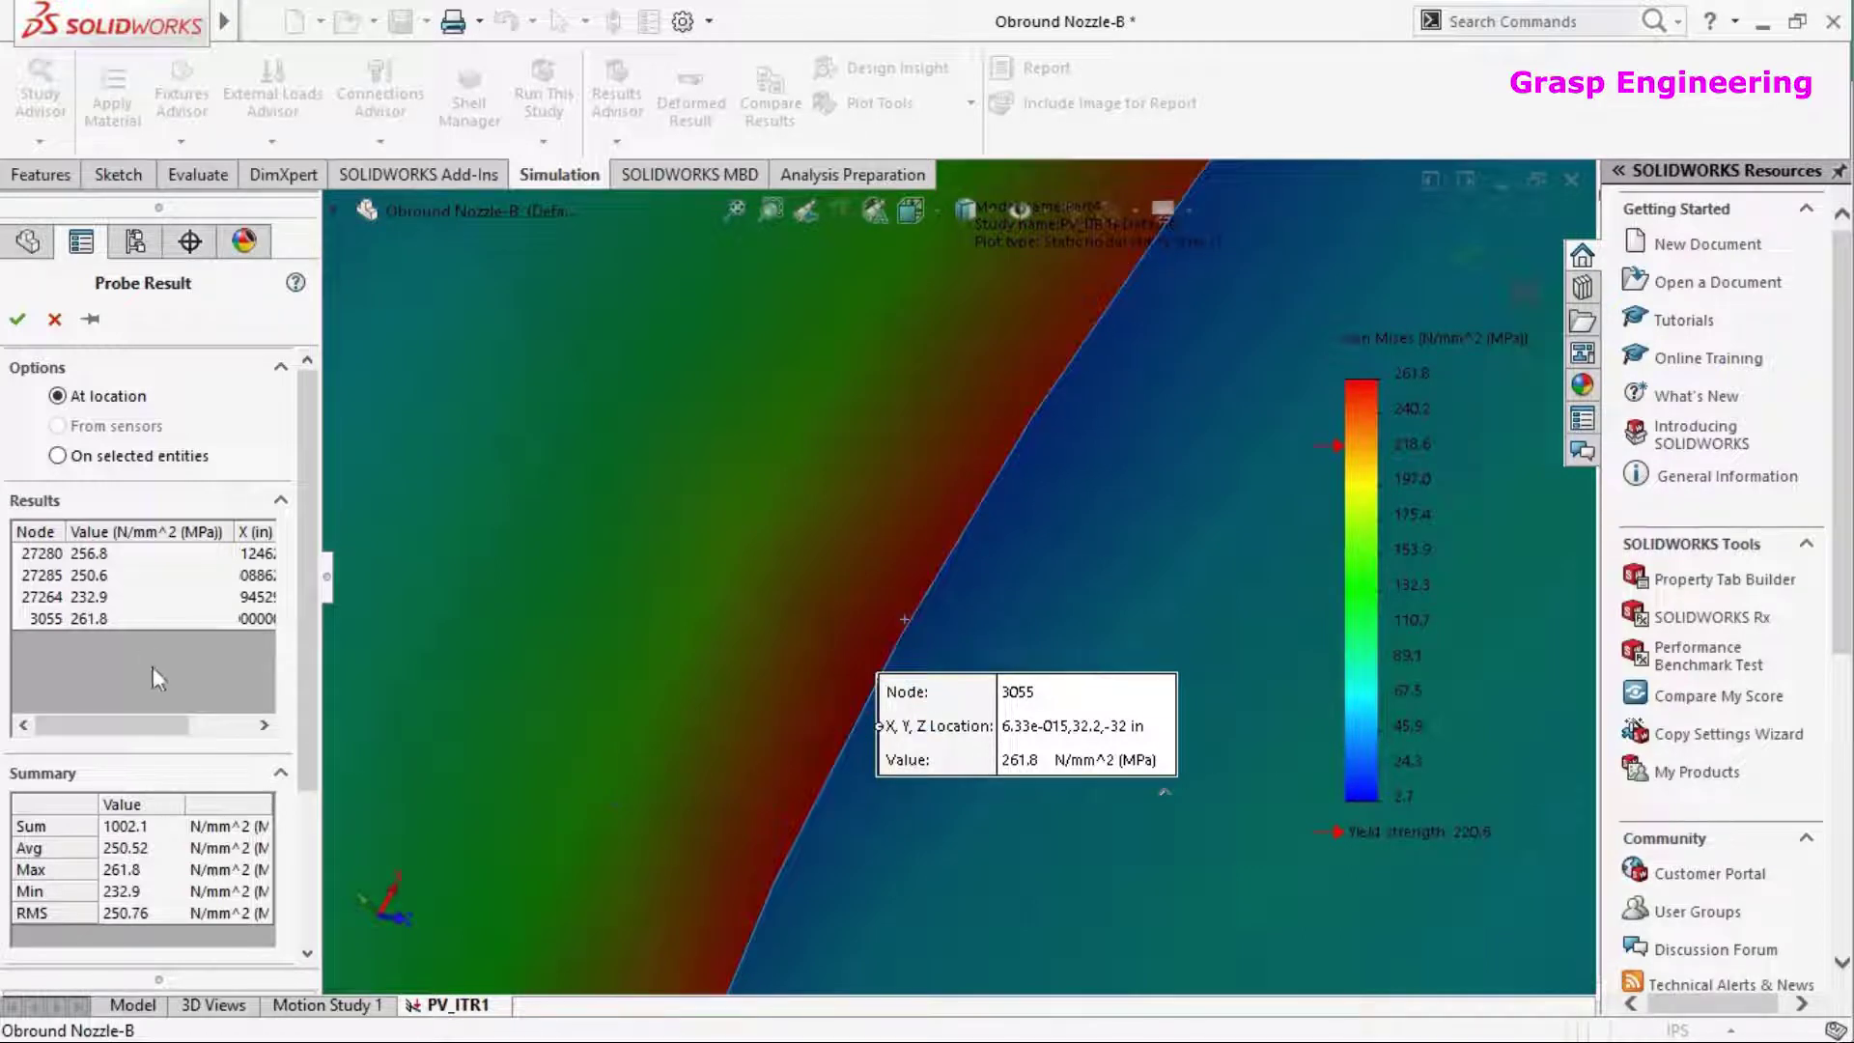
click(813, 805)
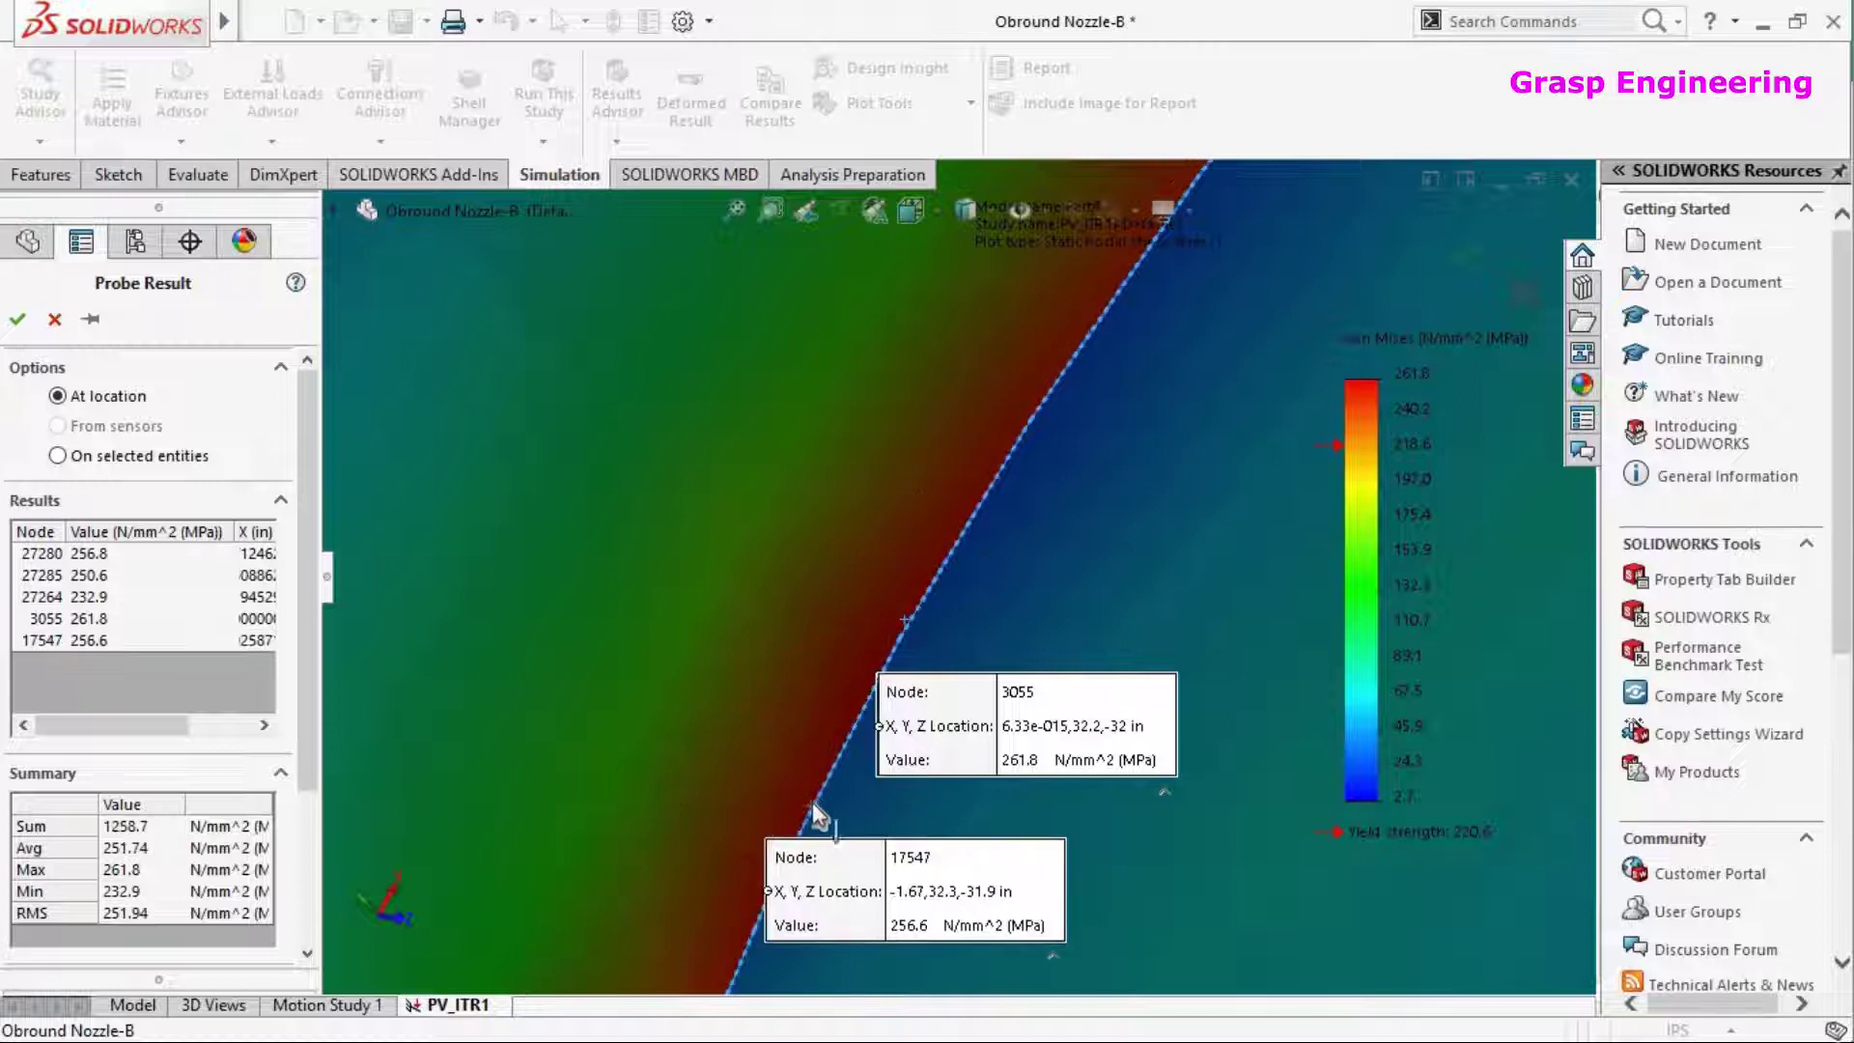
click(1056, 374)
Review the probe callouts on the whole head, clear all probed results and close the Probe tool
middle_drag(912, 604, 758, 547)
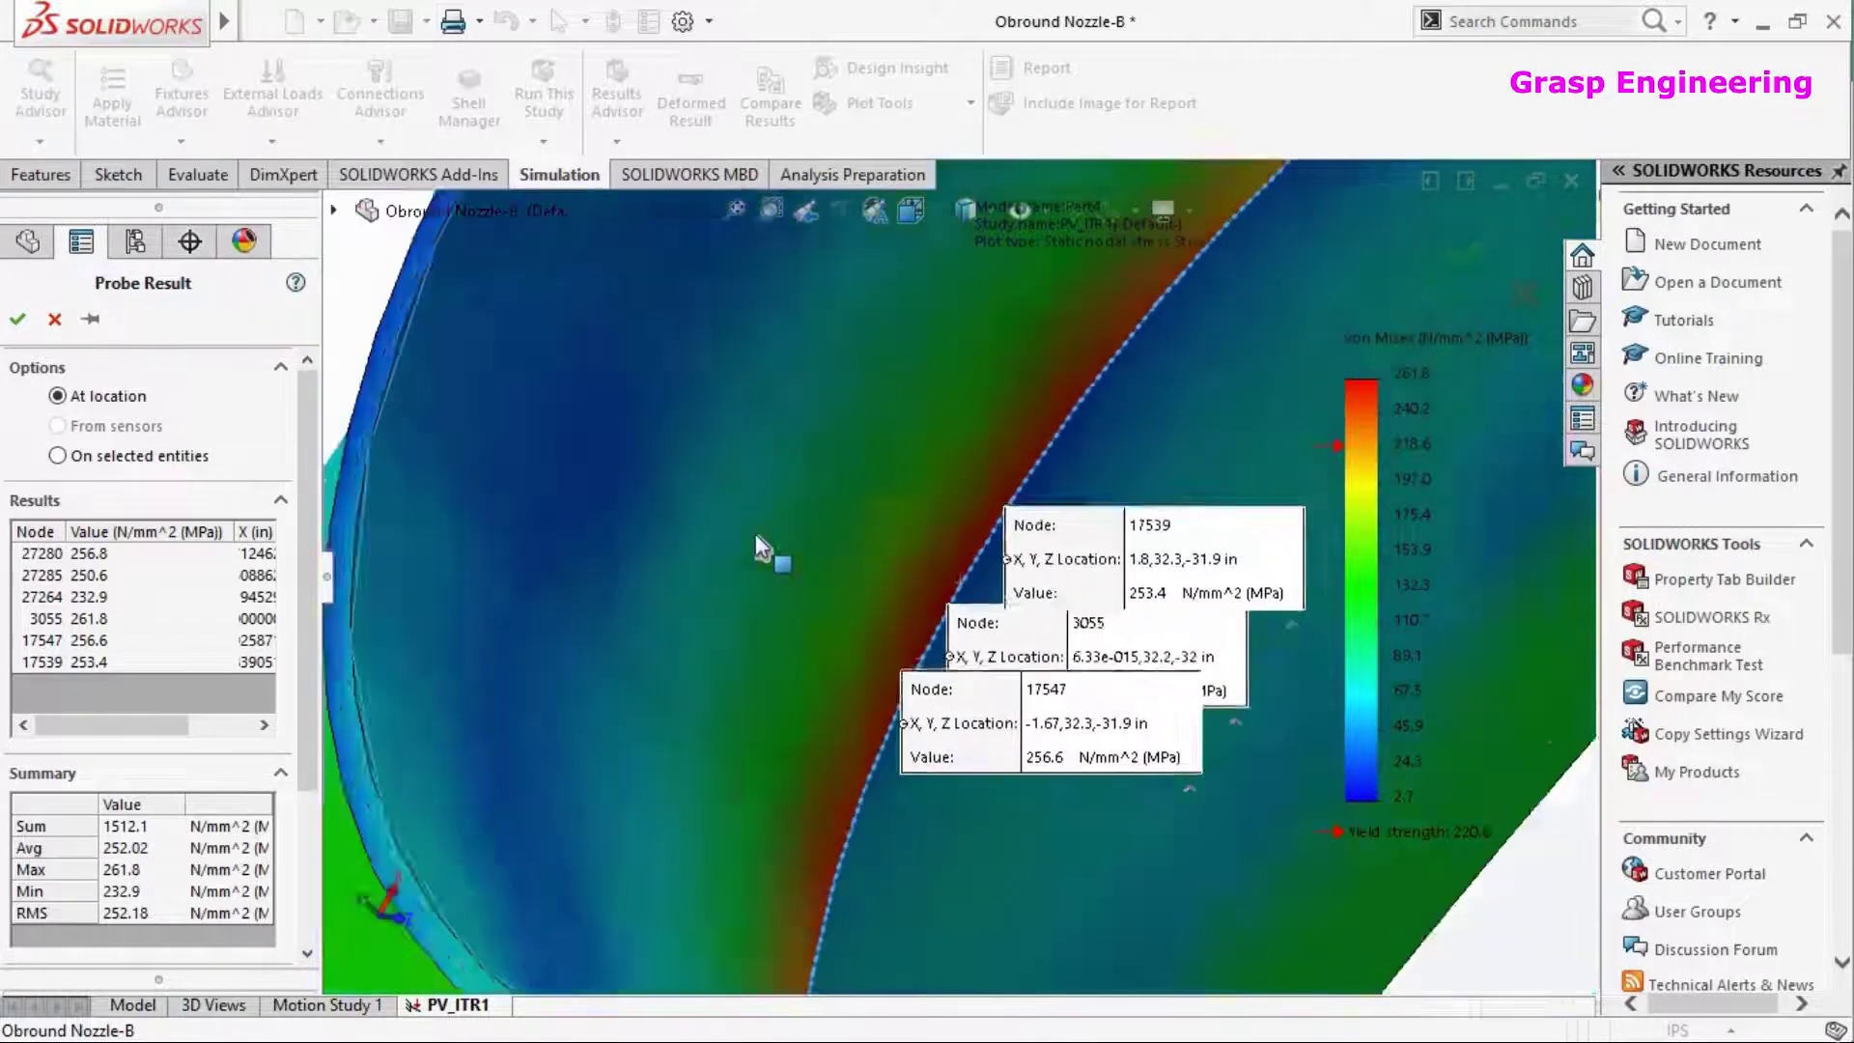
scroll(755, 533, up, 8)
middle_drag(818, 618, 869, 565)
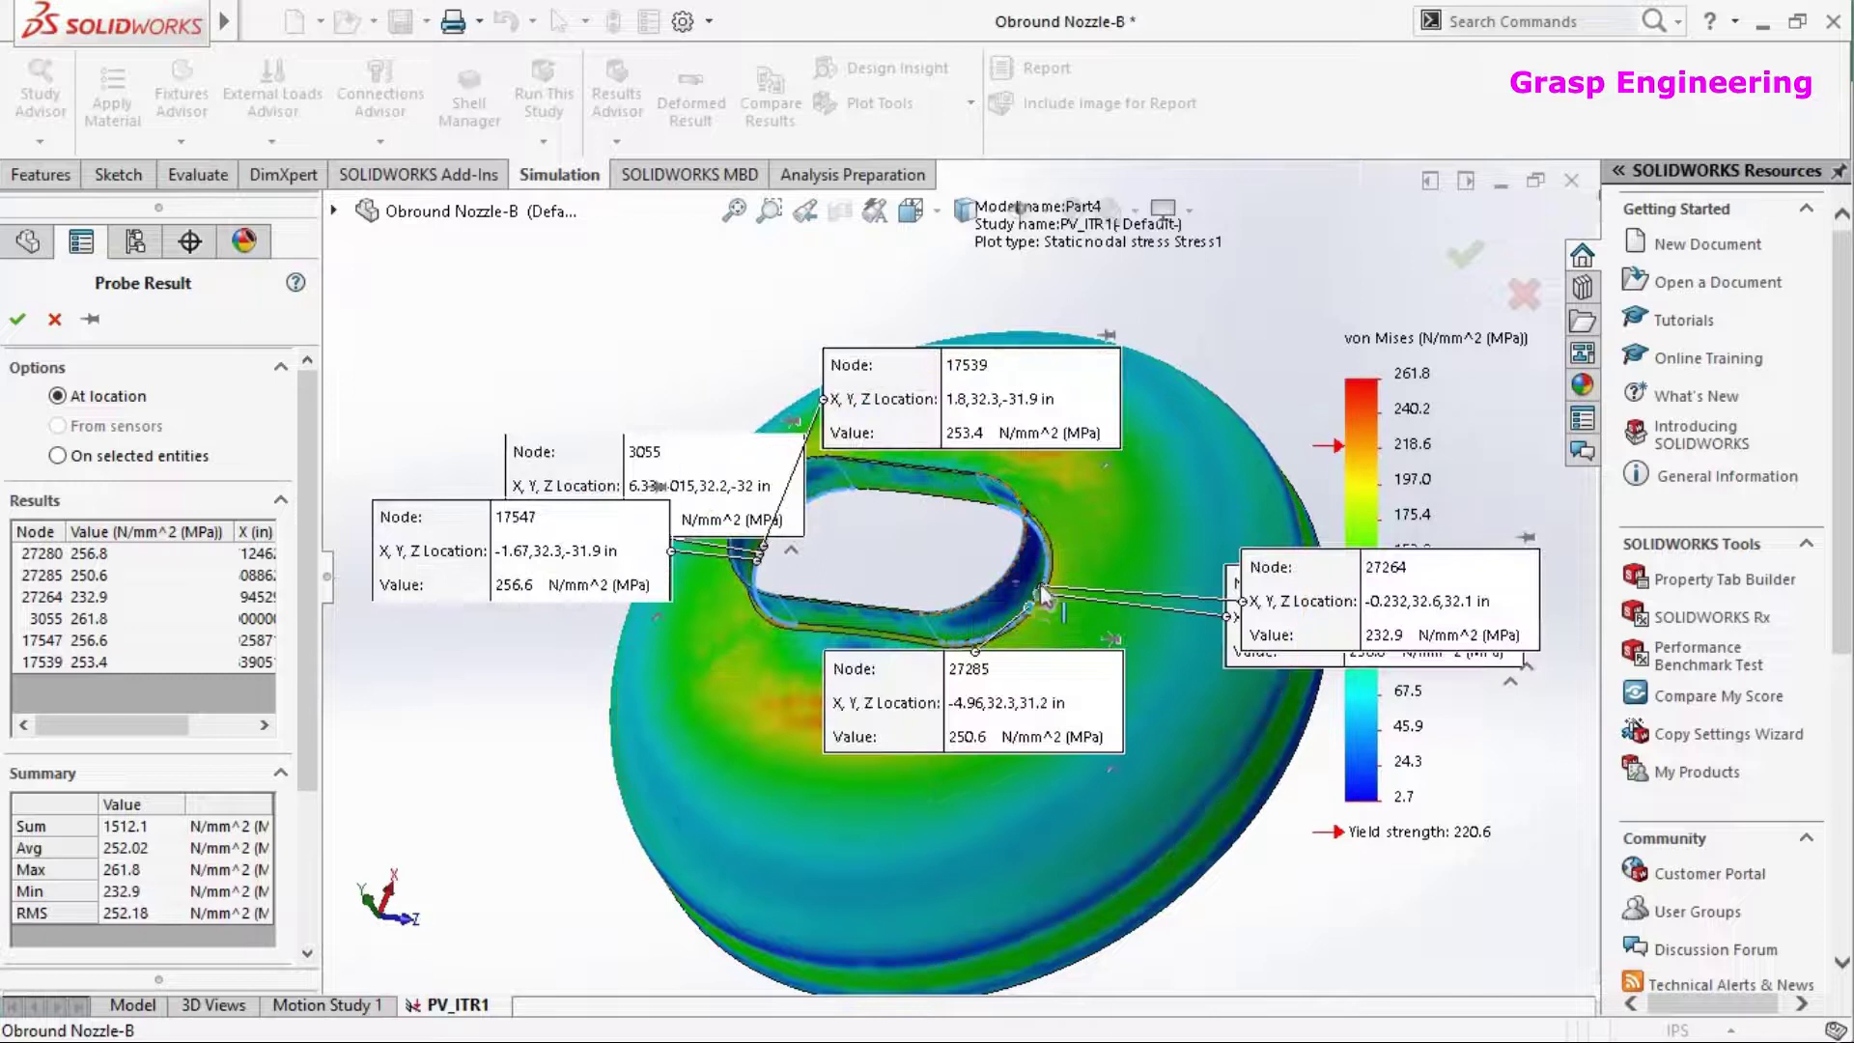
right_click(111, 658)
click(153, 676)
middle_drag(932, 632, 1031, 602)
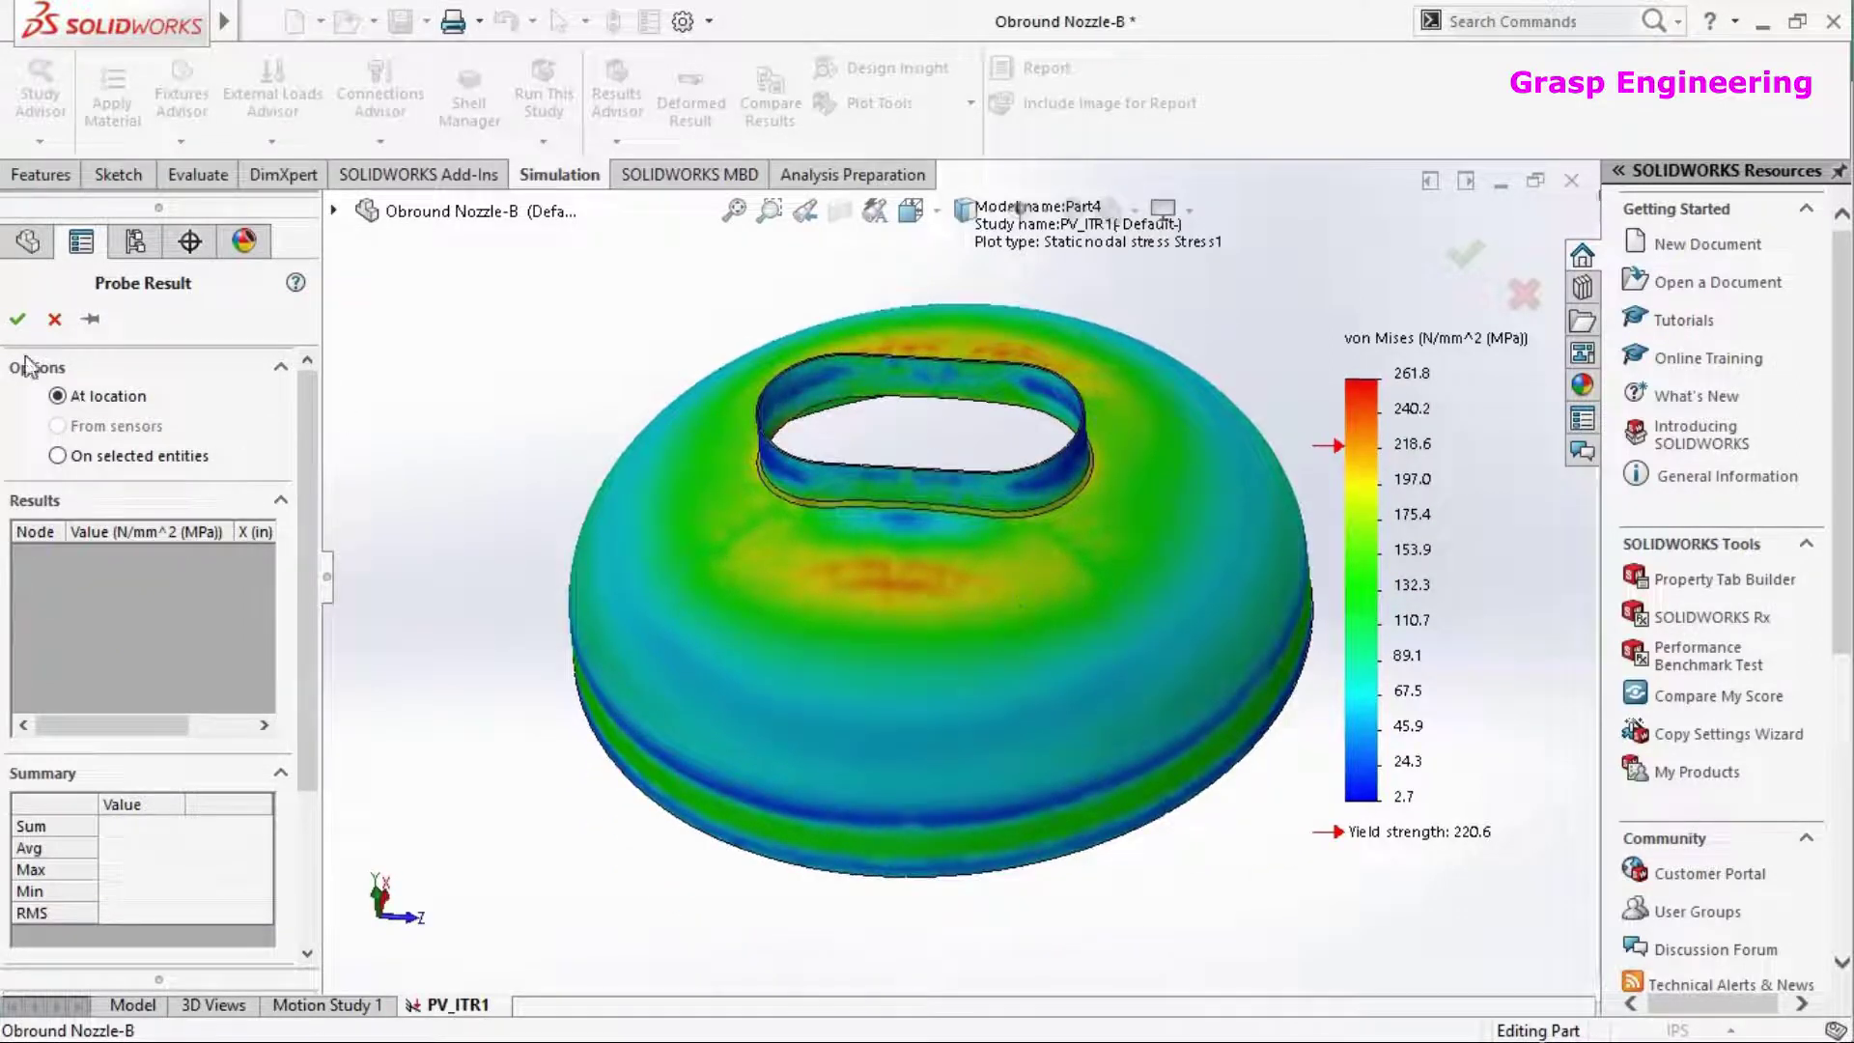
click(16, 322)
Show the Displacement1 plot for review and return to the Stress1 von Mises plot
mouse_move(923, 613)
ctrl+middle_down()
mouse_move(944, 624)
mouse_move(905, 588)
mouse_move(923, 592)
ctrl+middle_up()
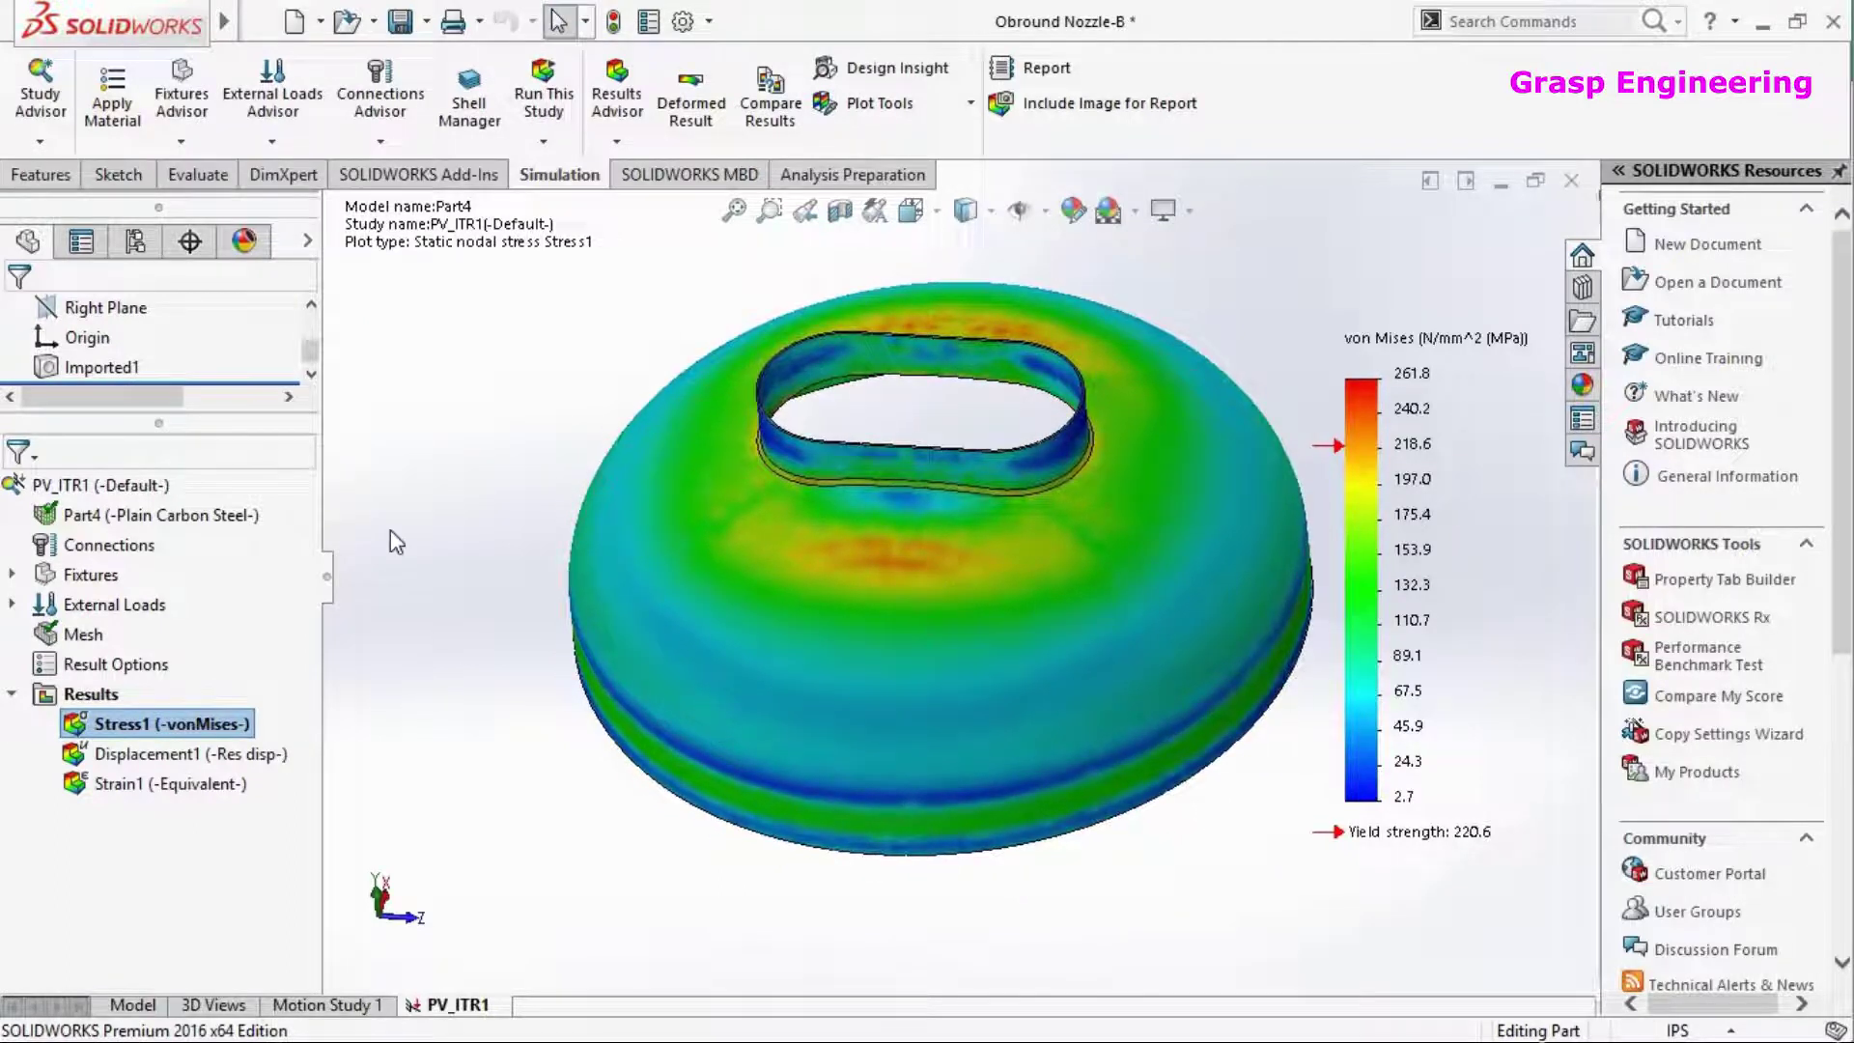
middle_drag(726, 573, 736, 565)
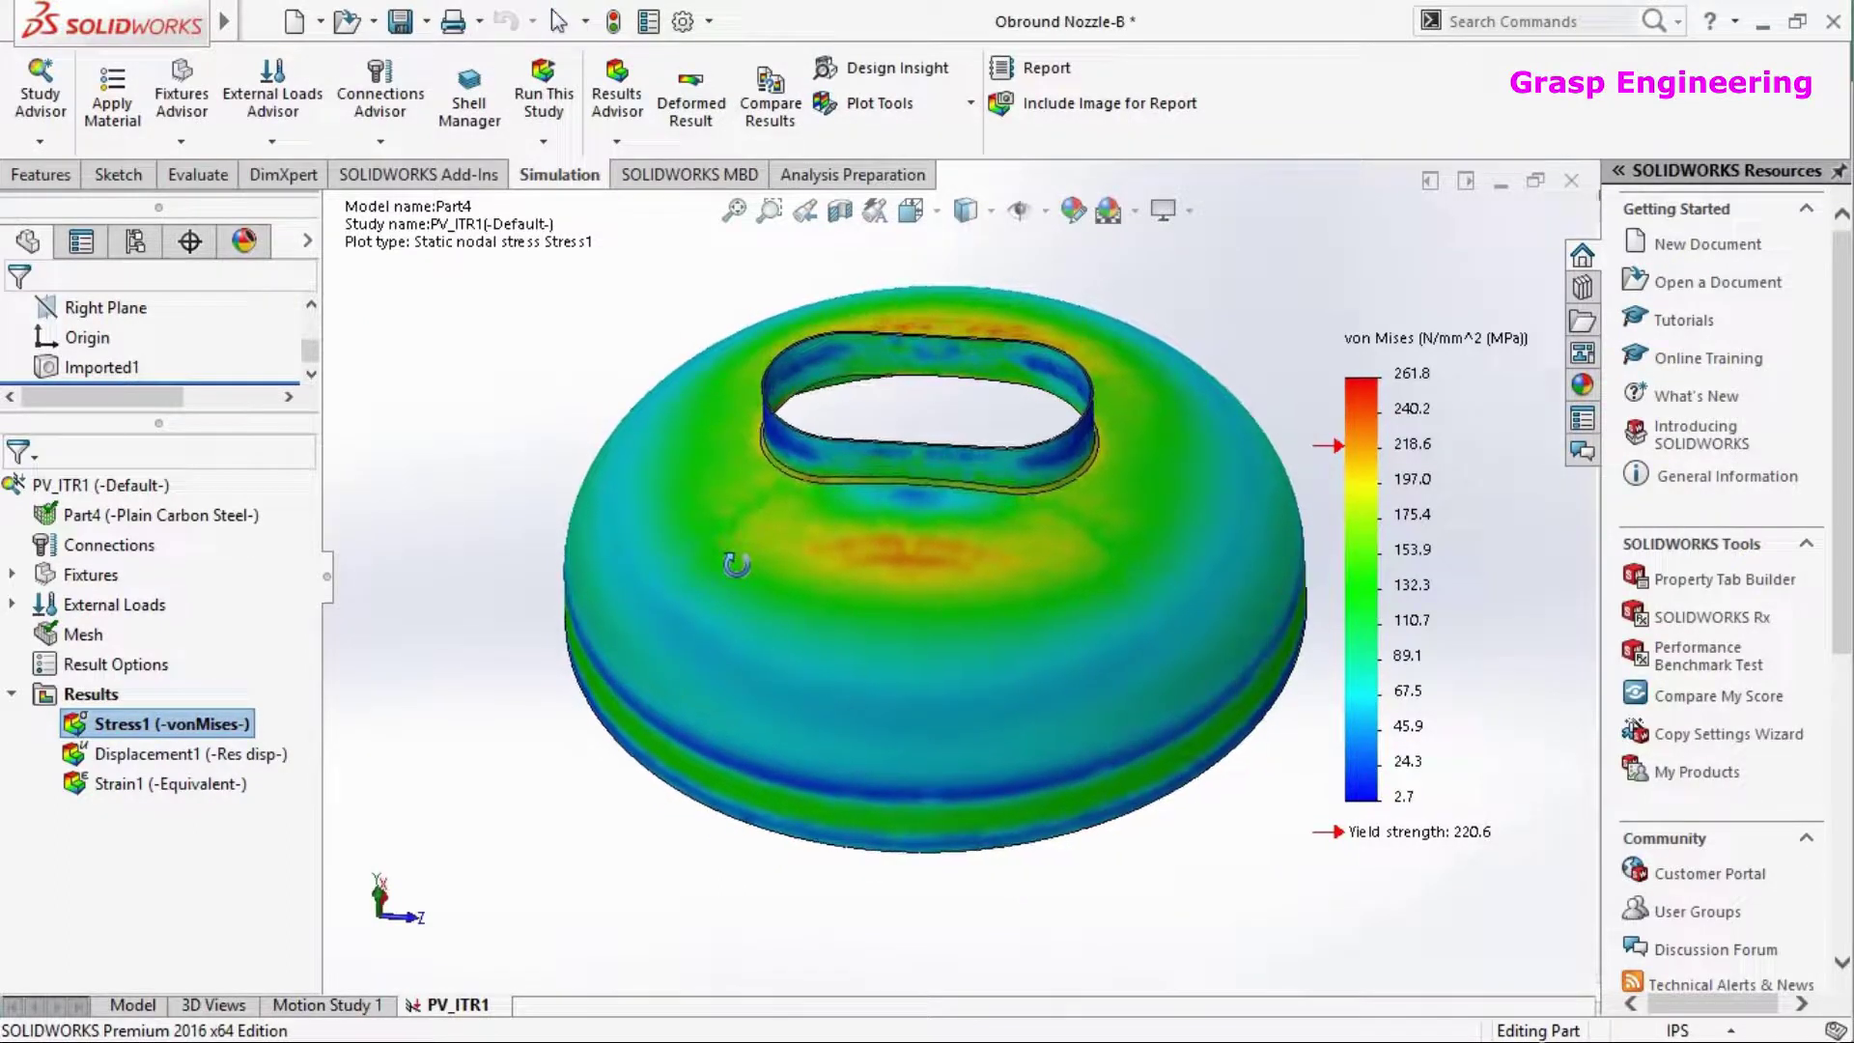
right_click(205, 755)
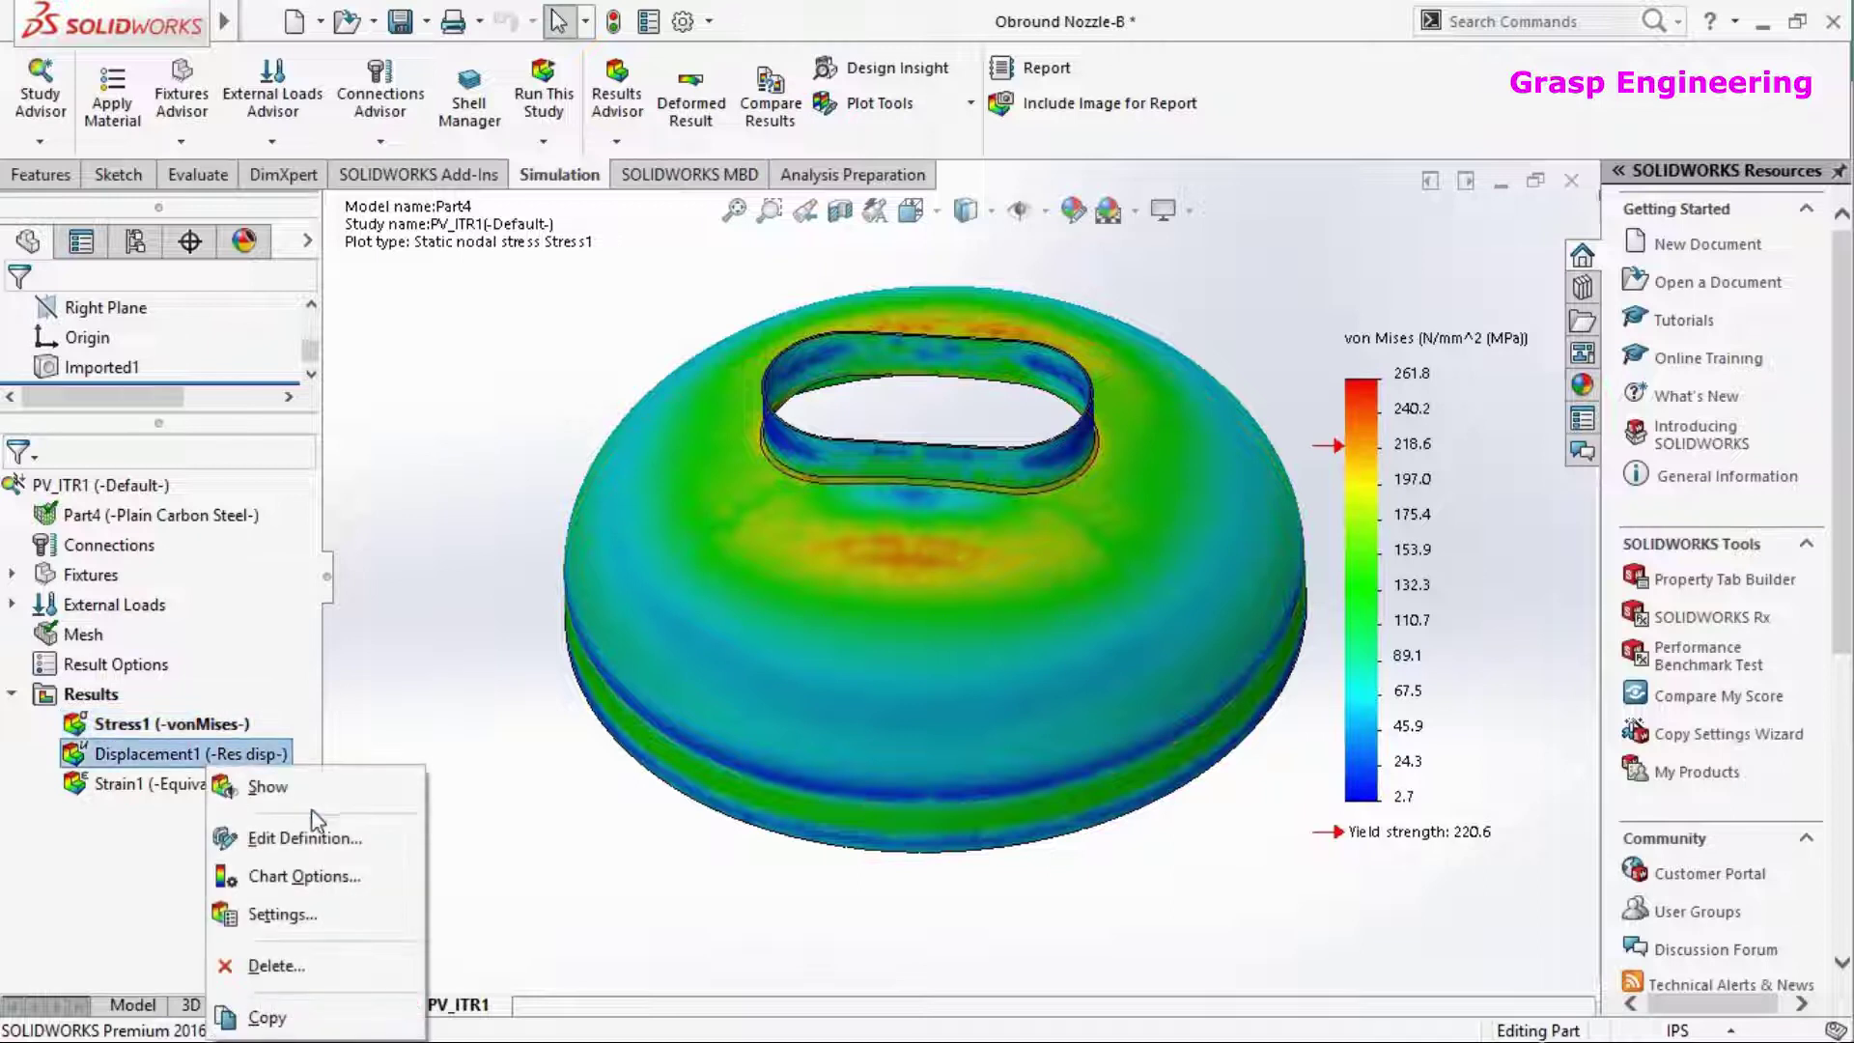
click(316, 794)
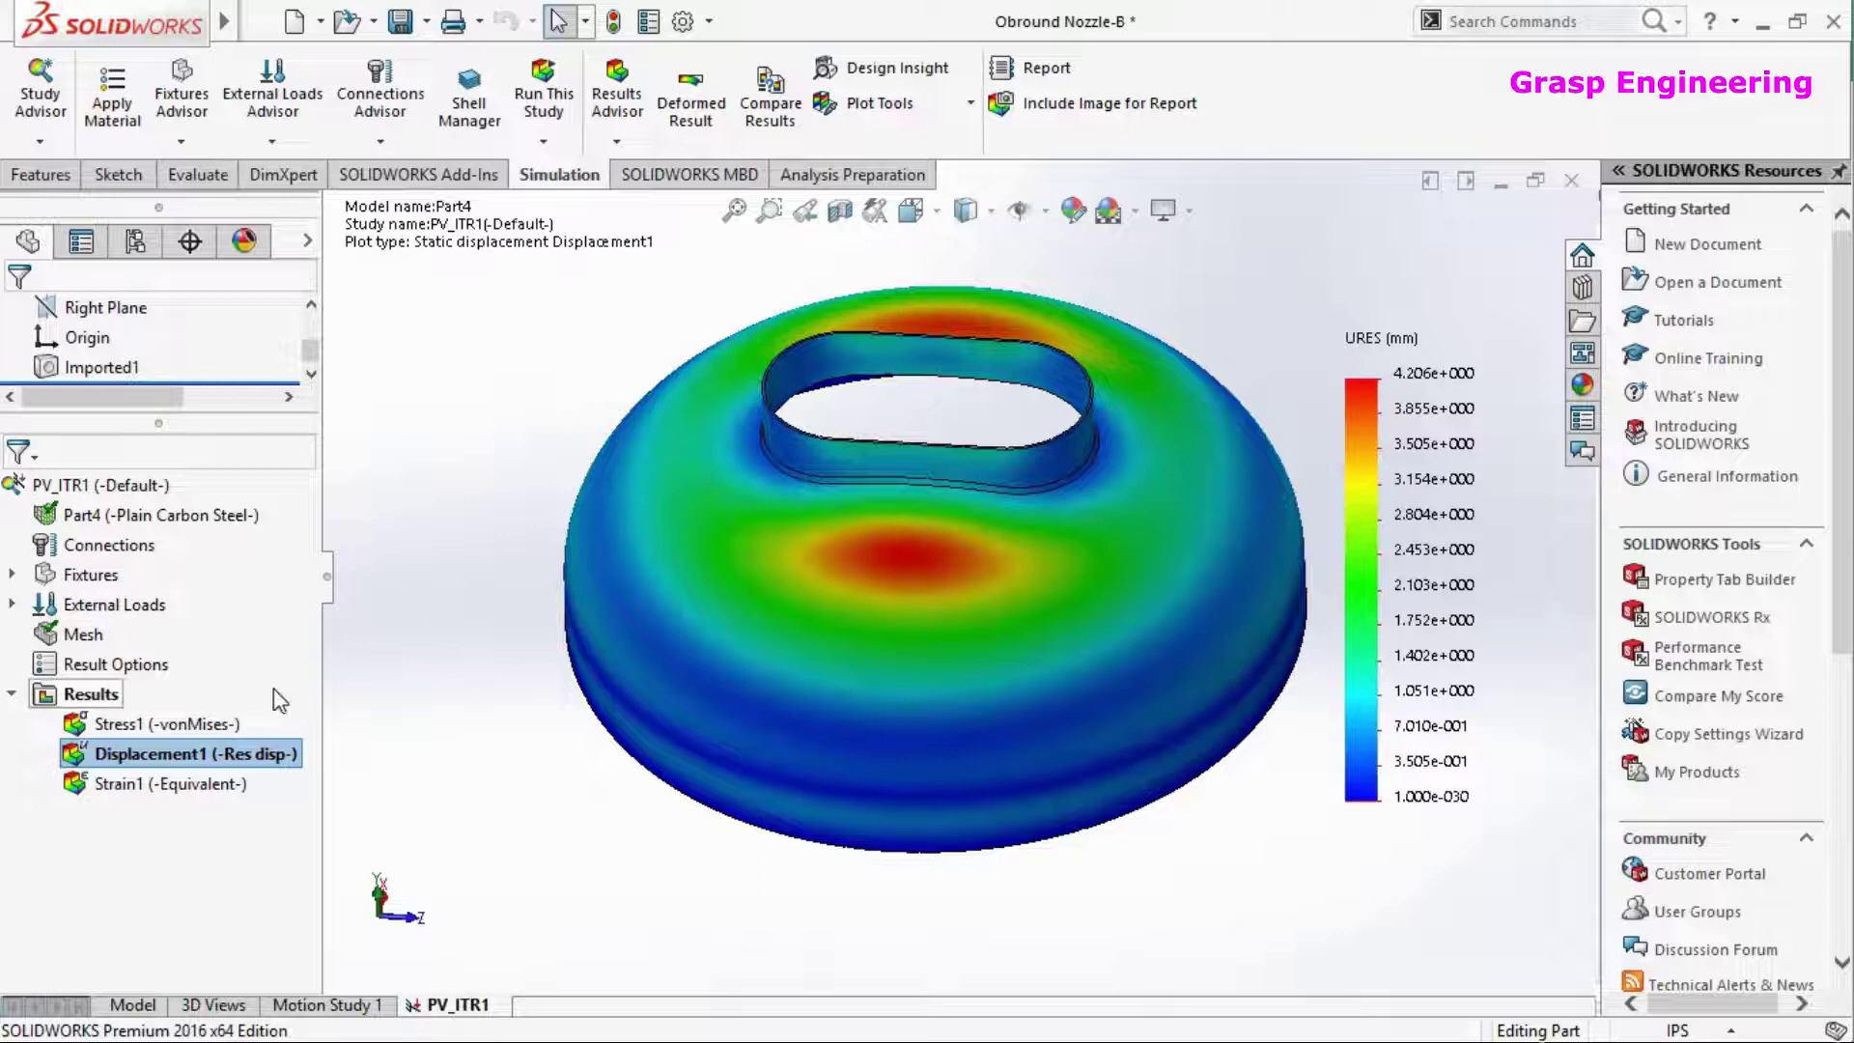
right_click(205, 724)
click(316, 751)
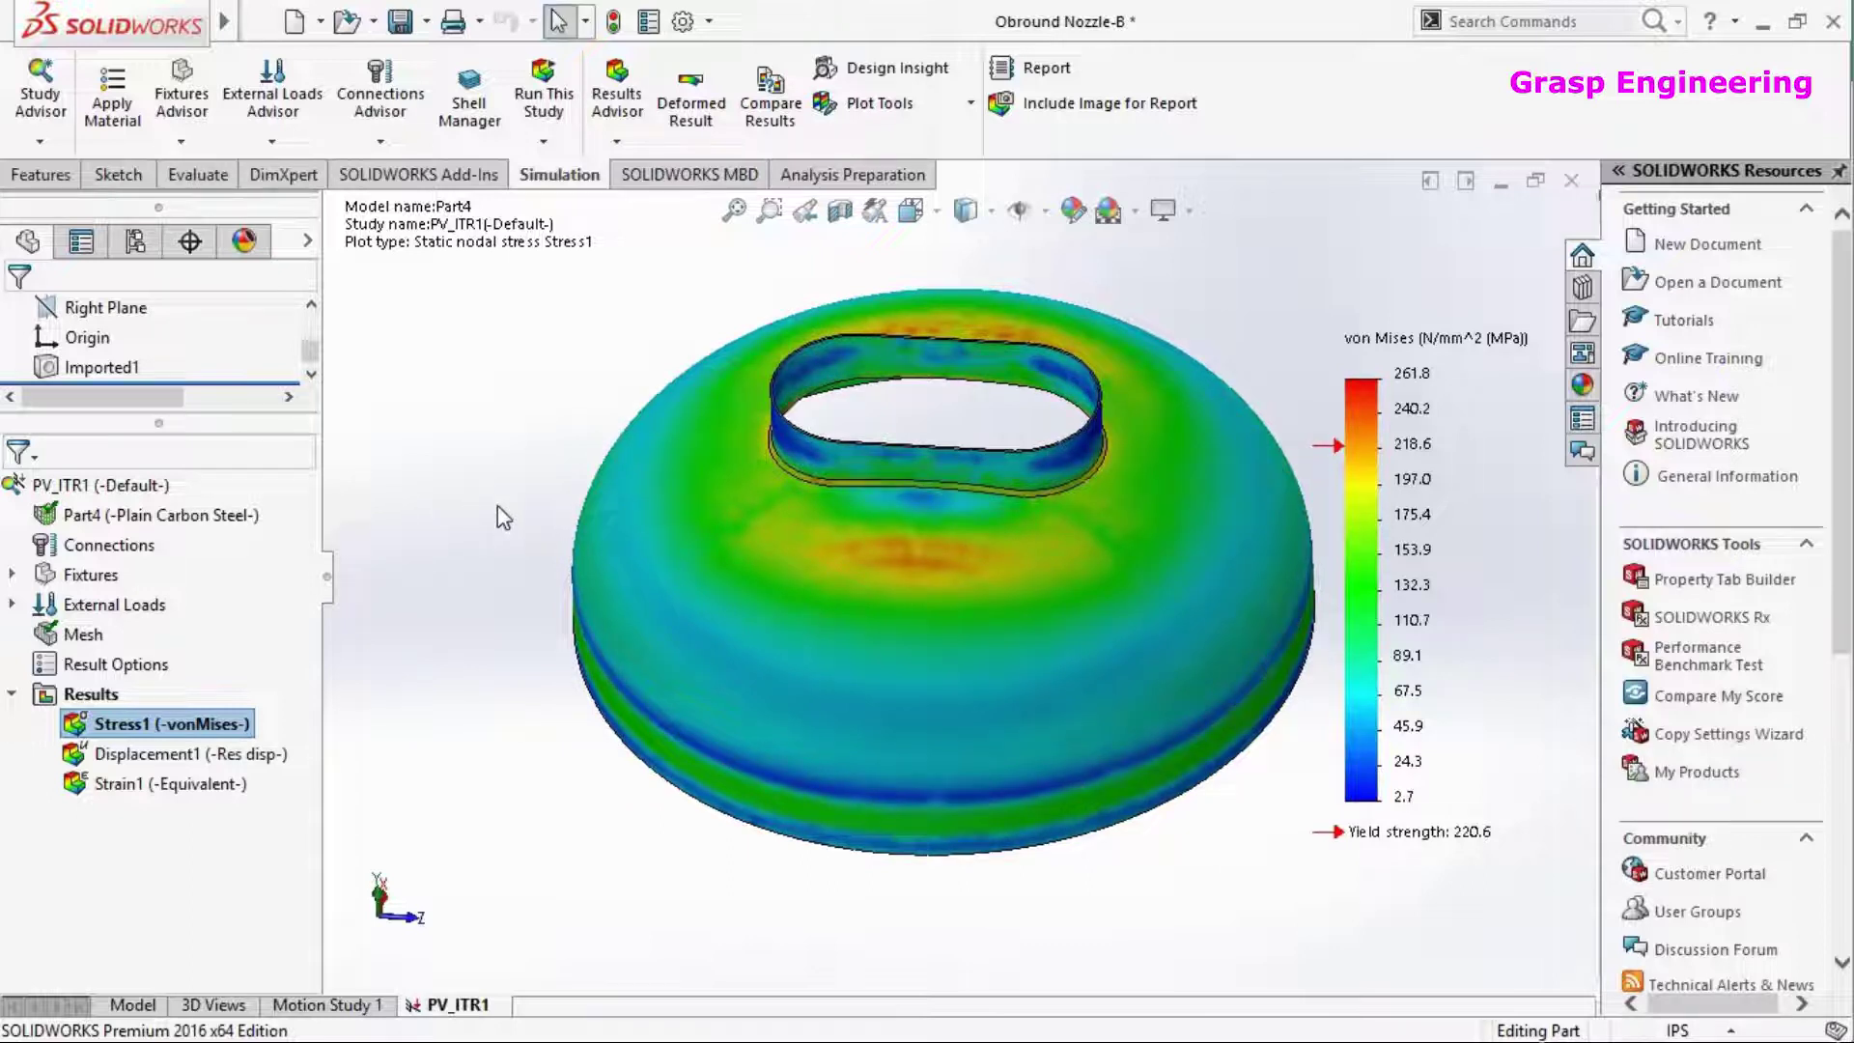
Capture a screen snip of the stress plot including the whole head and its von Mises legend
key(alt+Tab)
key(alt+Tab)
click(328, 113)
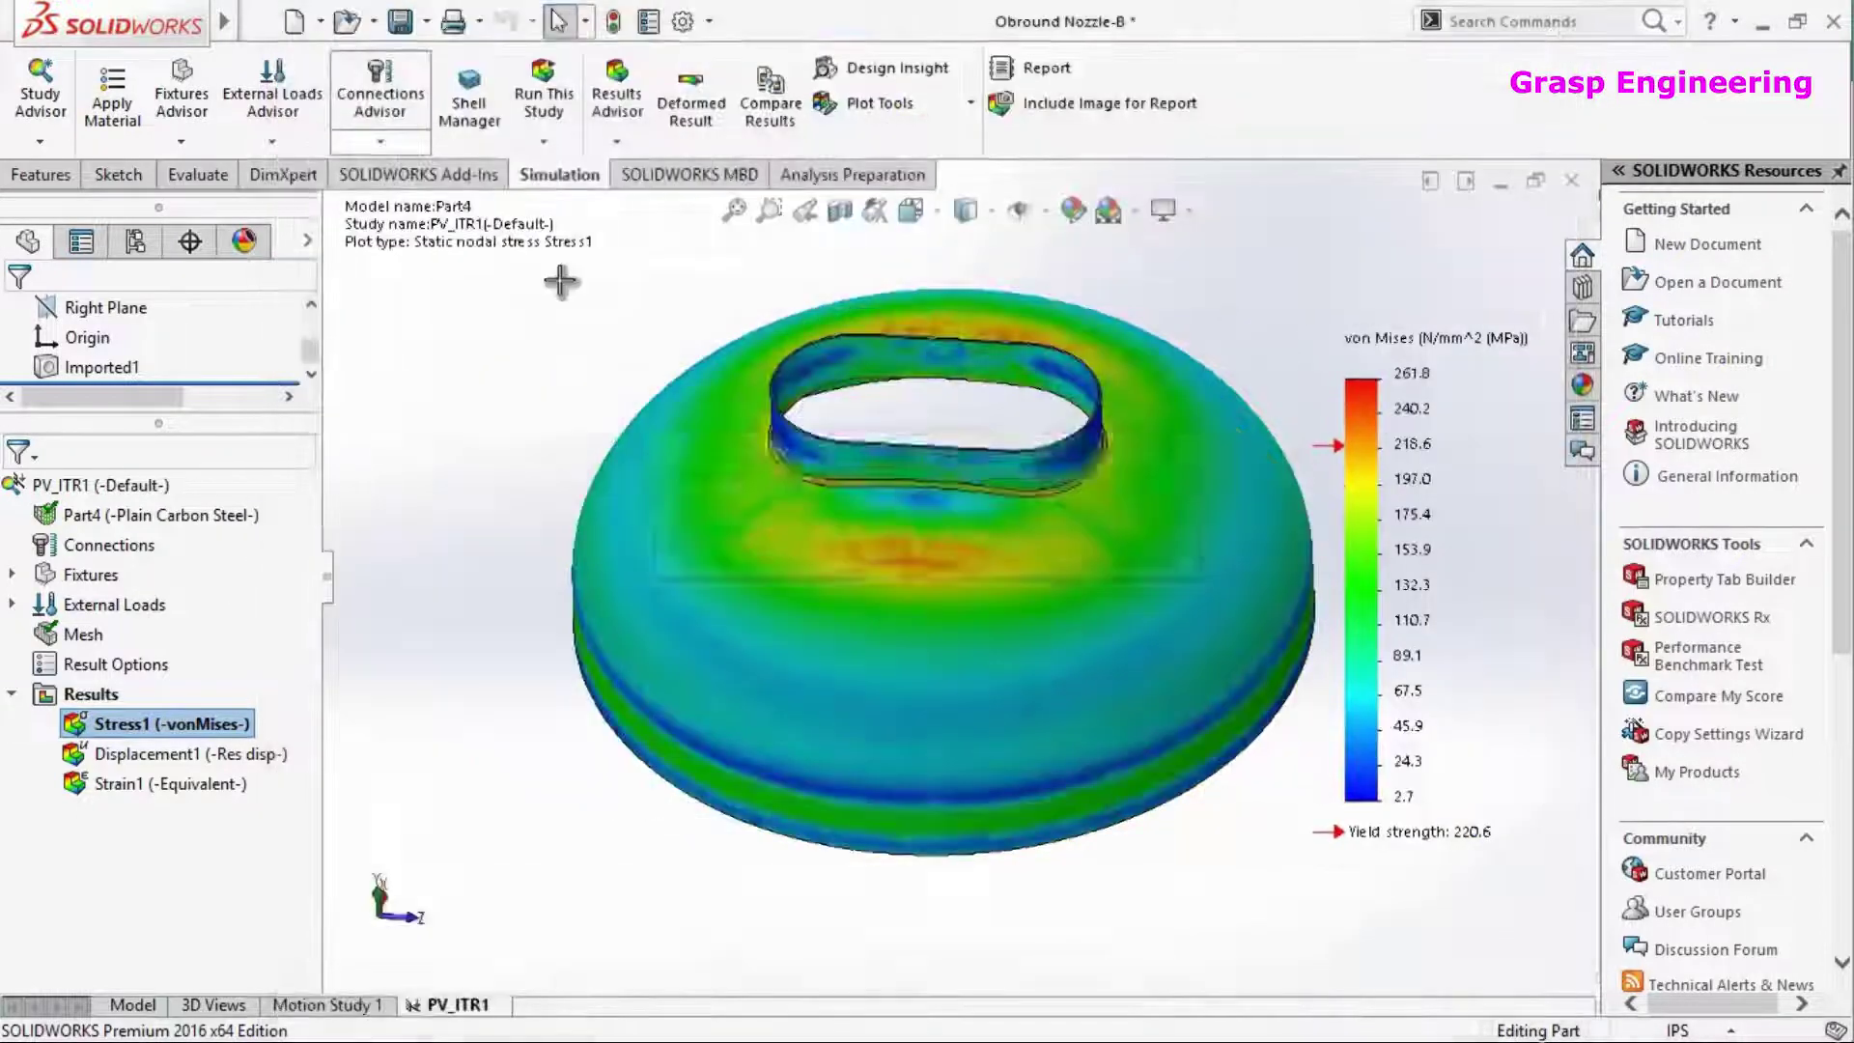
drag(551, 272, 1542, 848)
Switch to the Book1 workbook in Excel and paste the captured stress plot onto Sheet1
key(alt+Tab)
click(1132, 592)
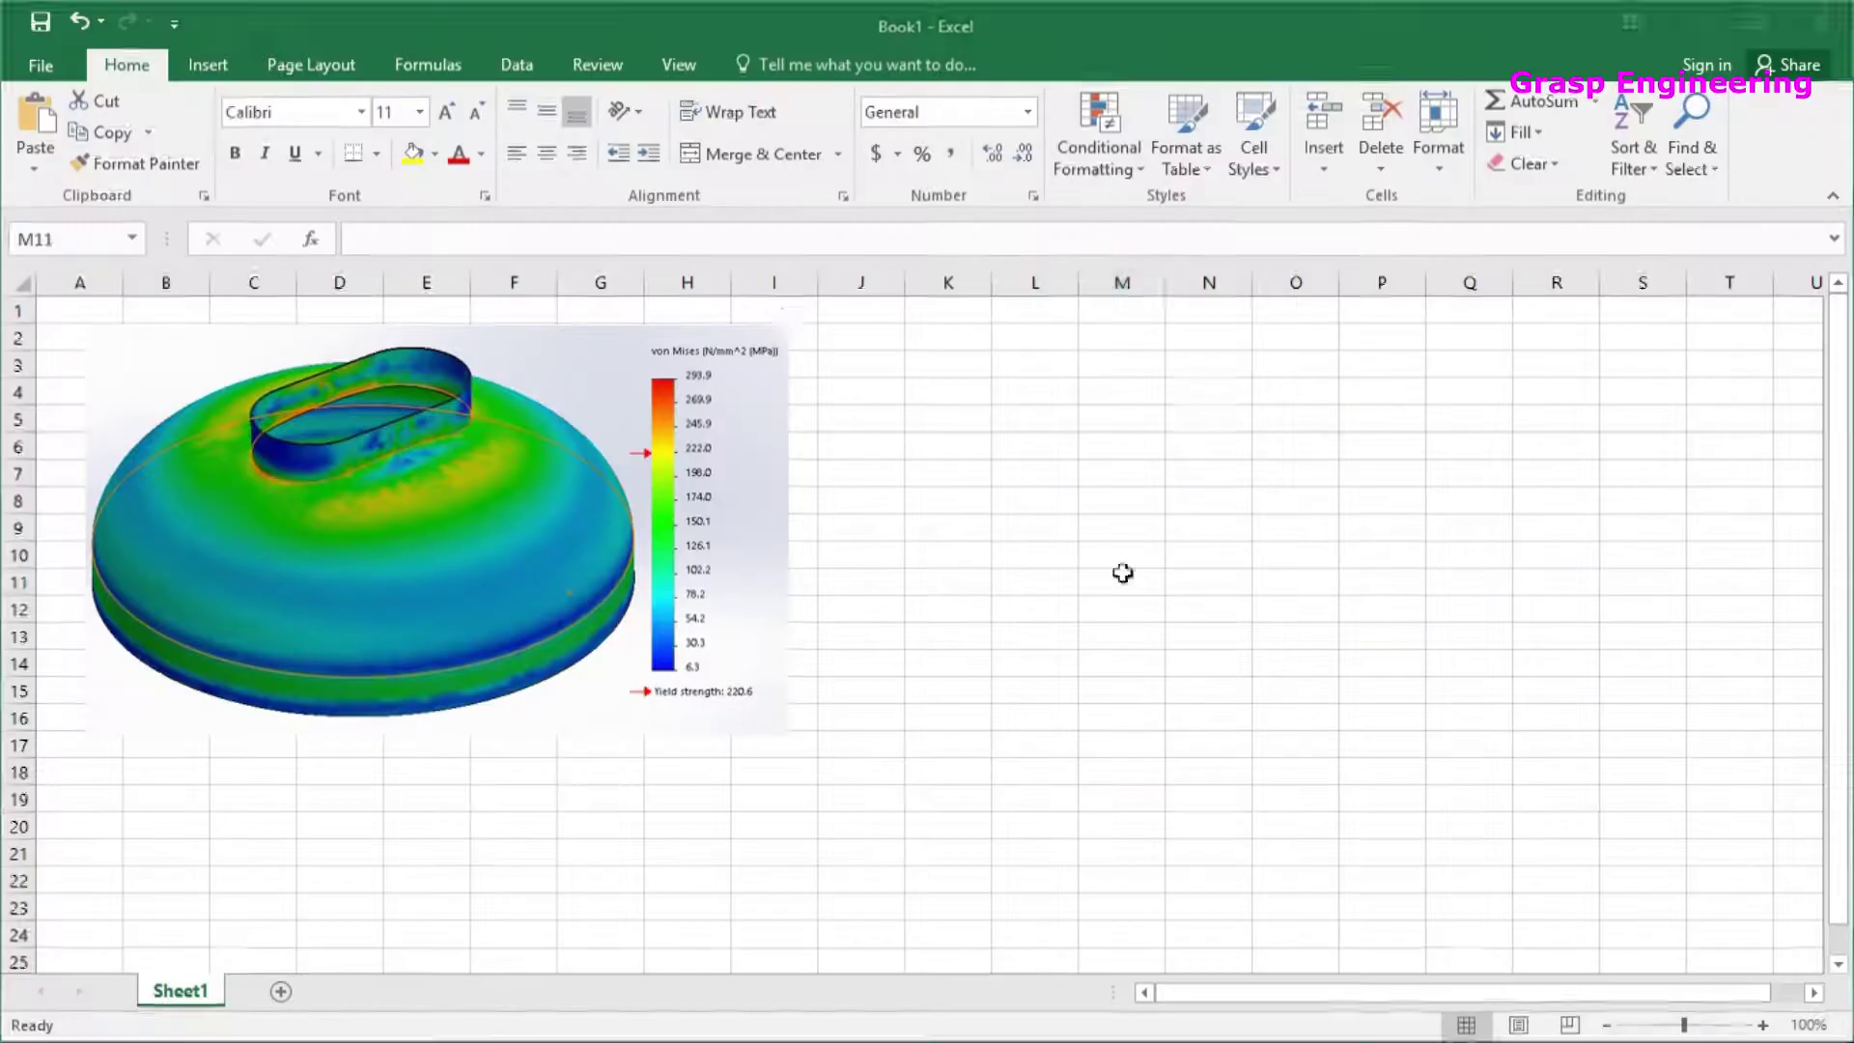
drag(815, 340, 828, 340)
key(ctrl+v)
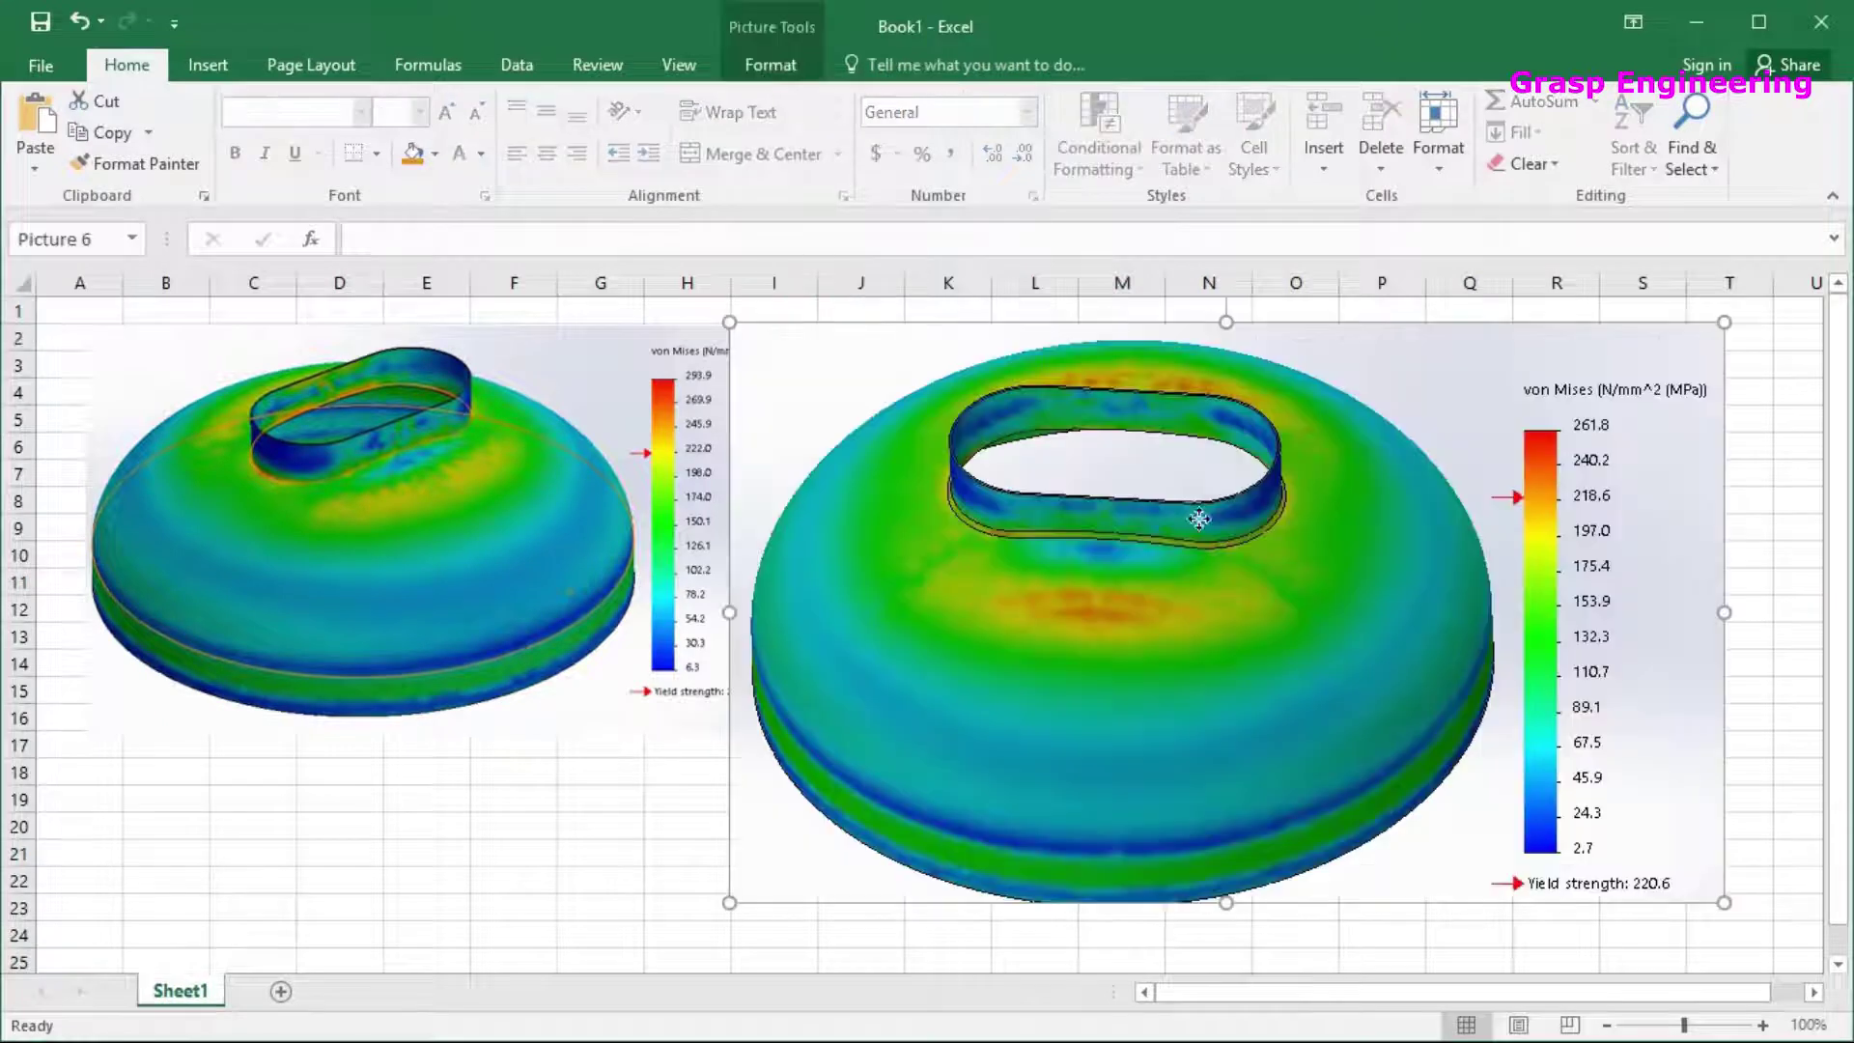
Shrink the pasted stress plot and align it beside the earlier plot, spanning about columns I to Q
drag(1355, 702, 1331, 676)
drag(1147, 581, 1212, 591)
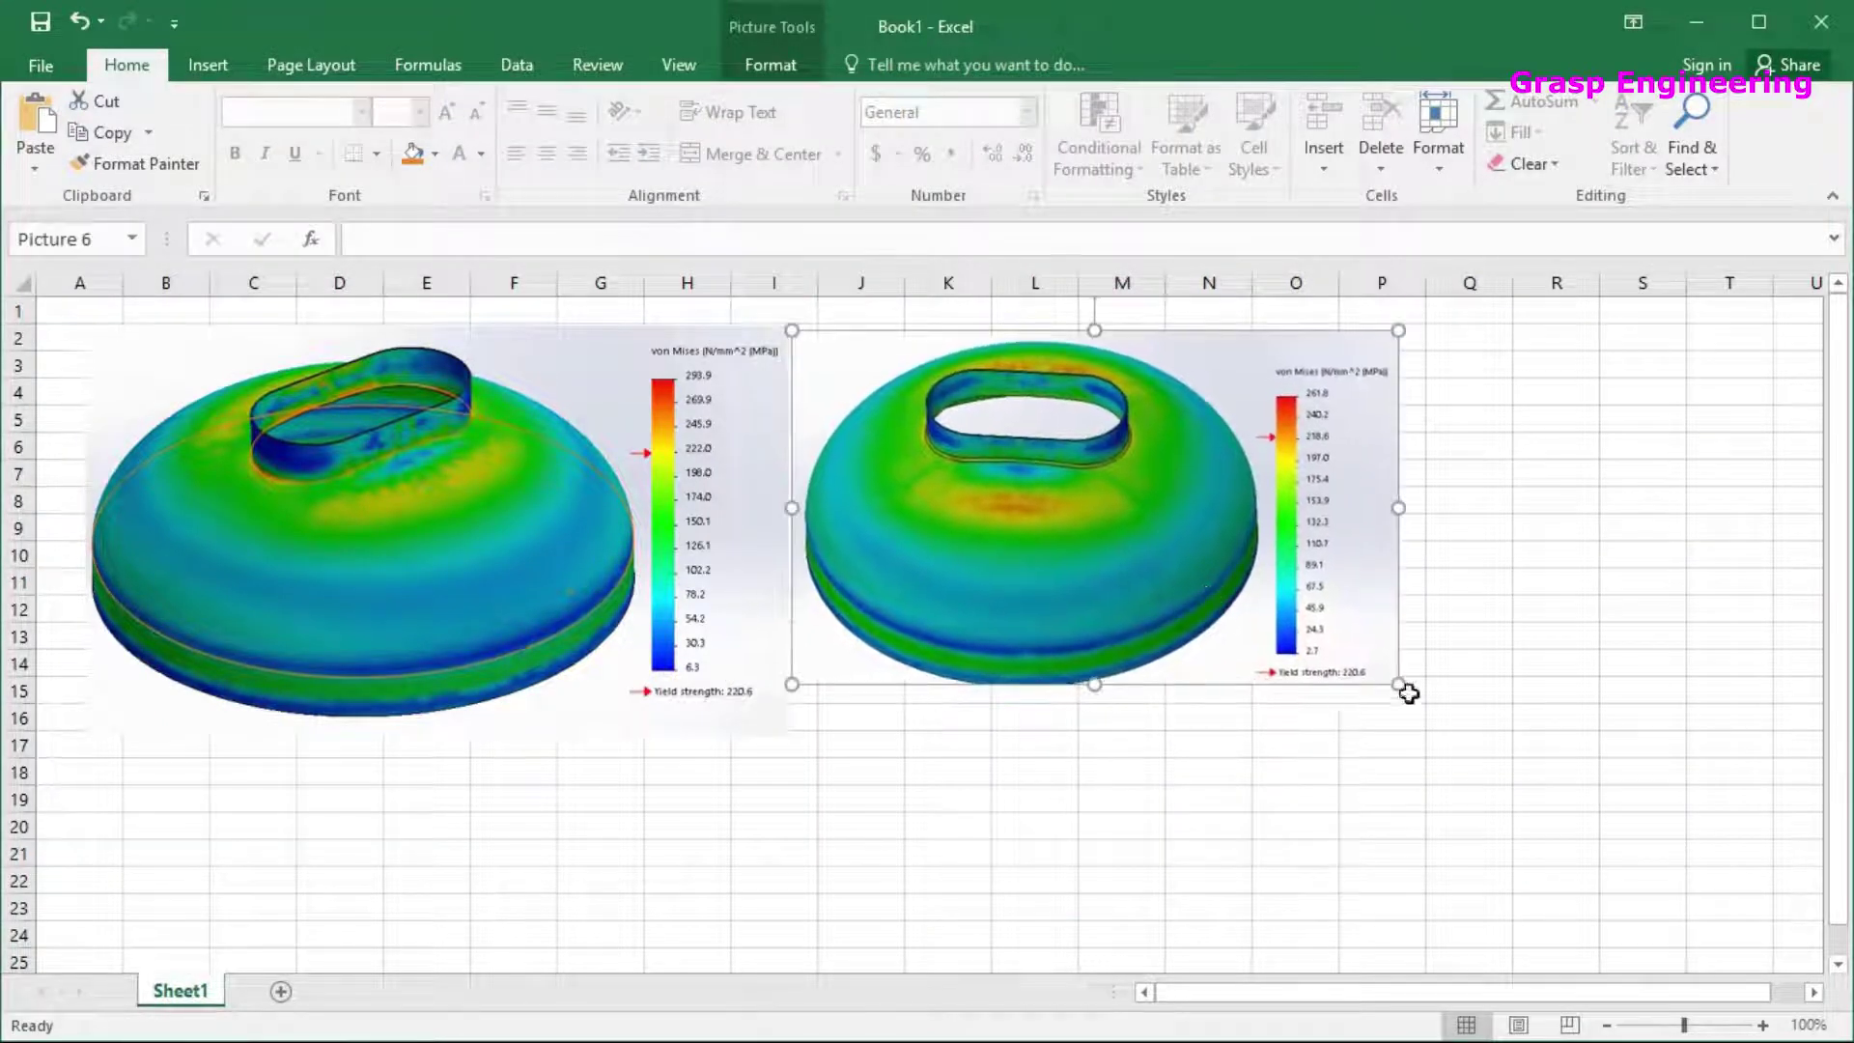
drag(1456, 736, 1457, 728)
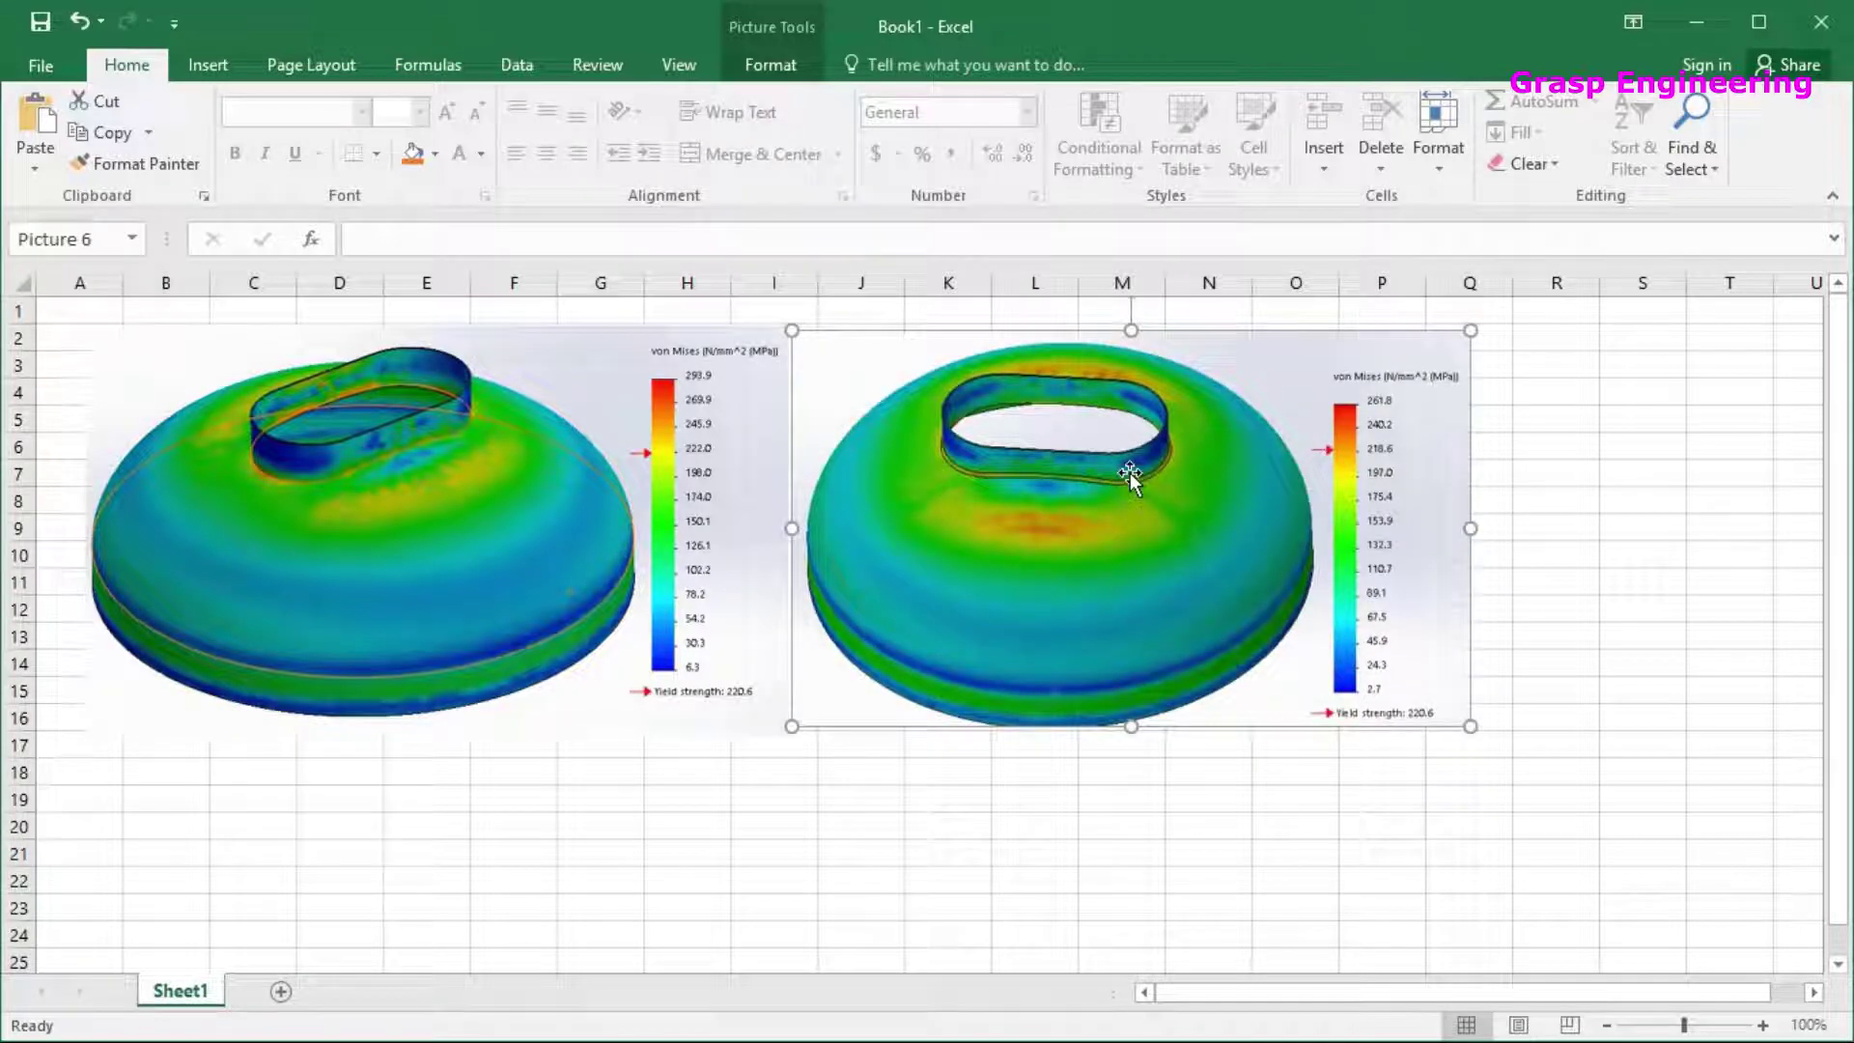
click(1037, 794)
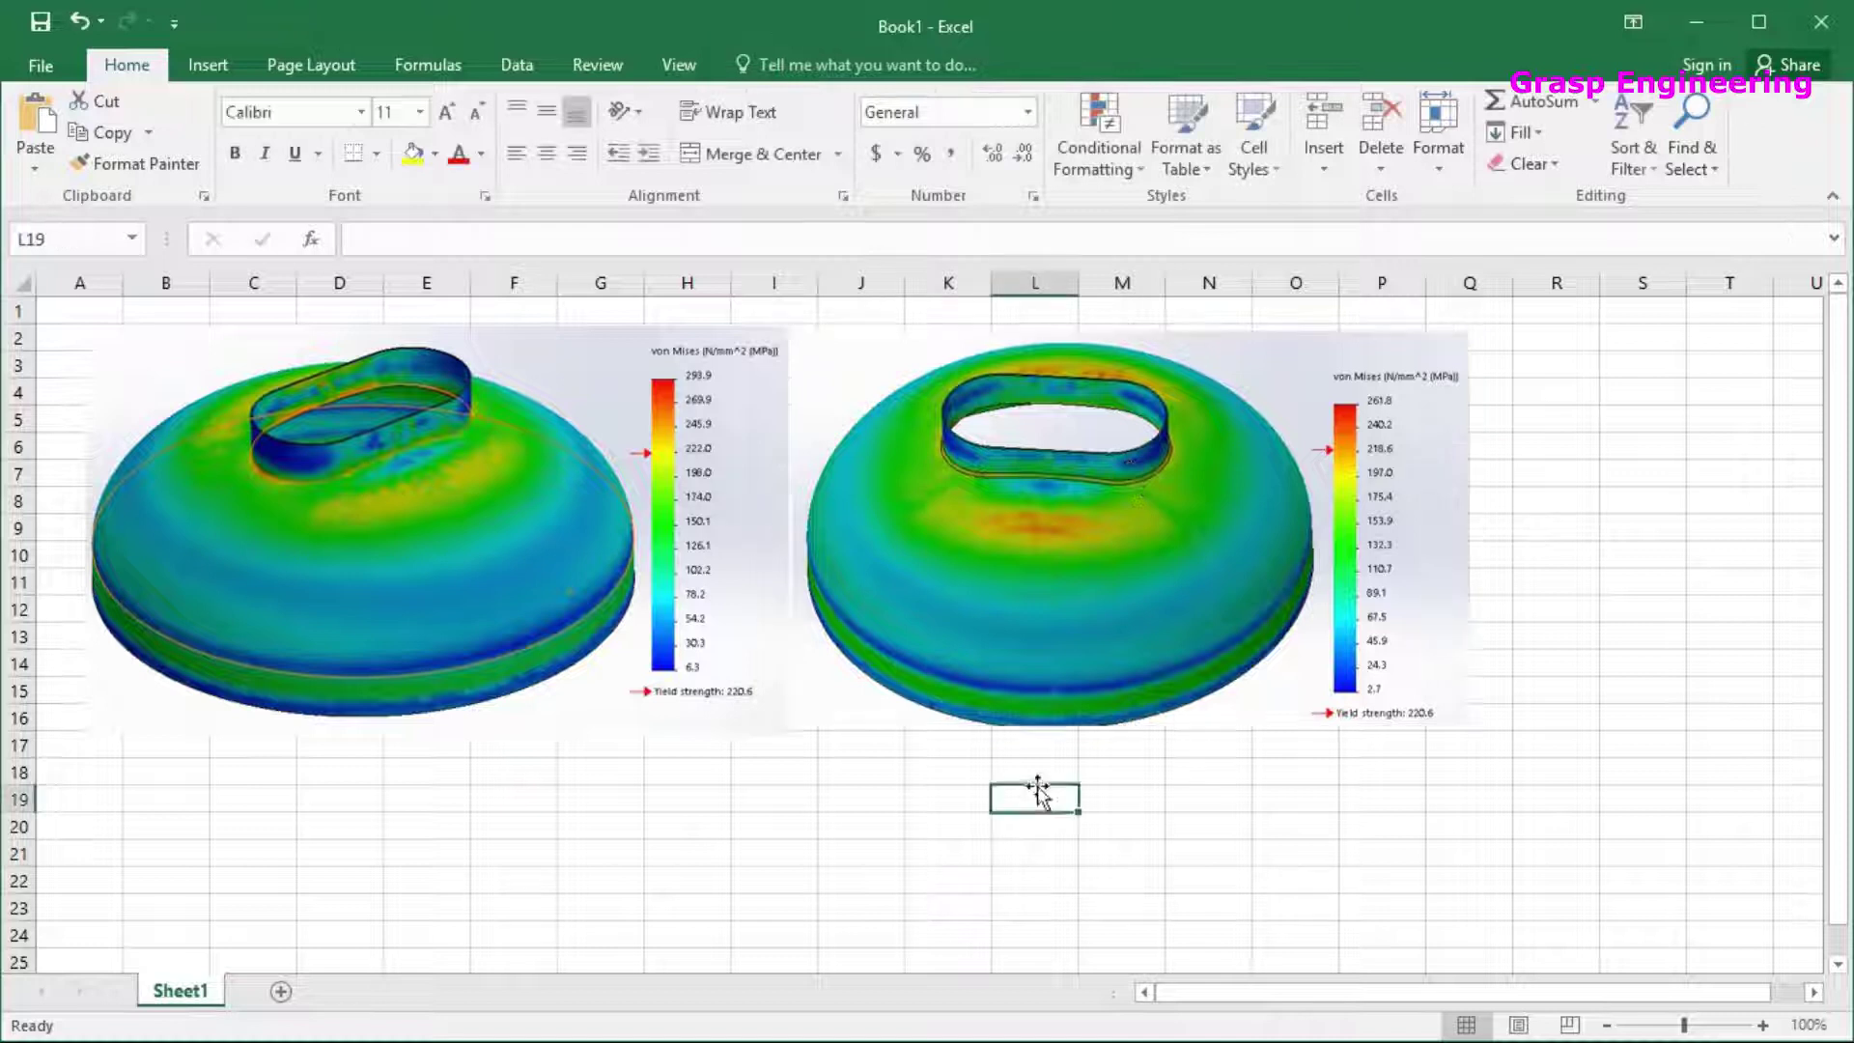
drag(999, 579, 1000, 573)
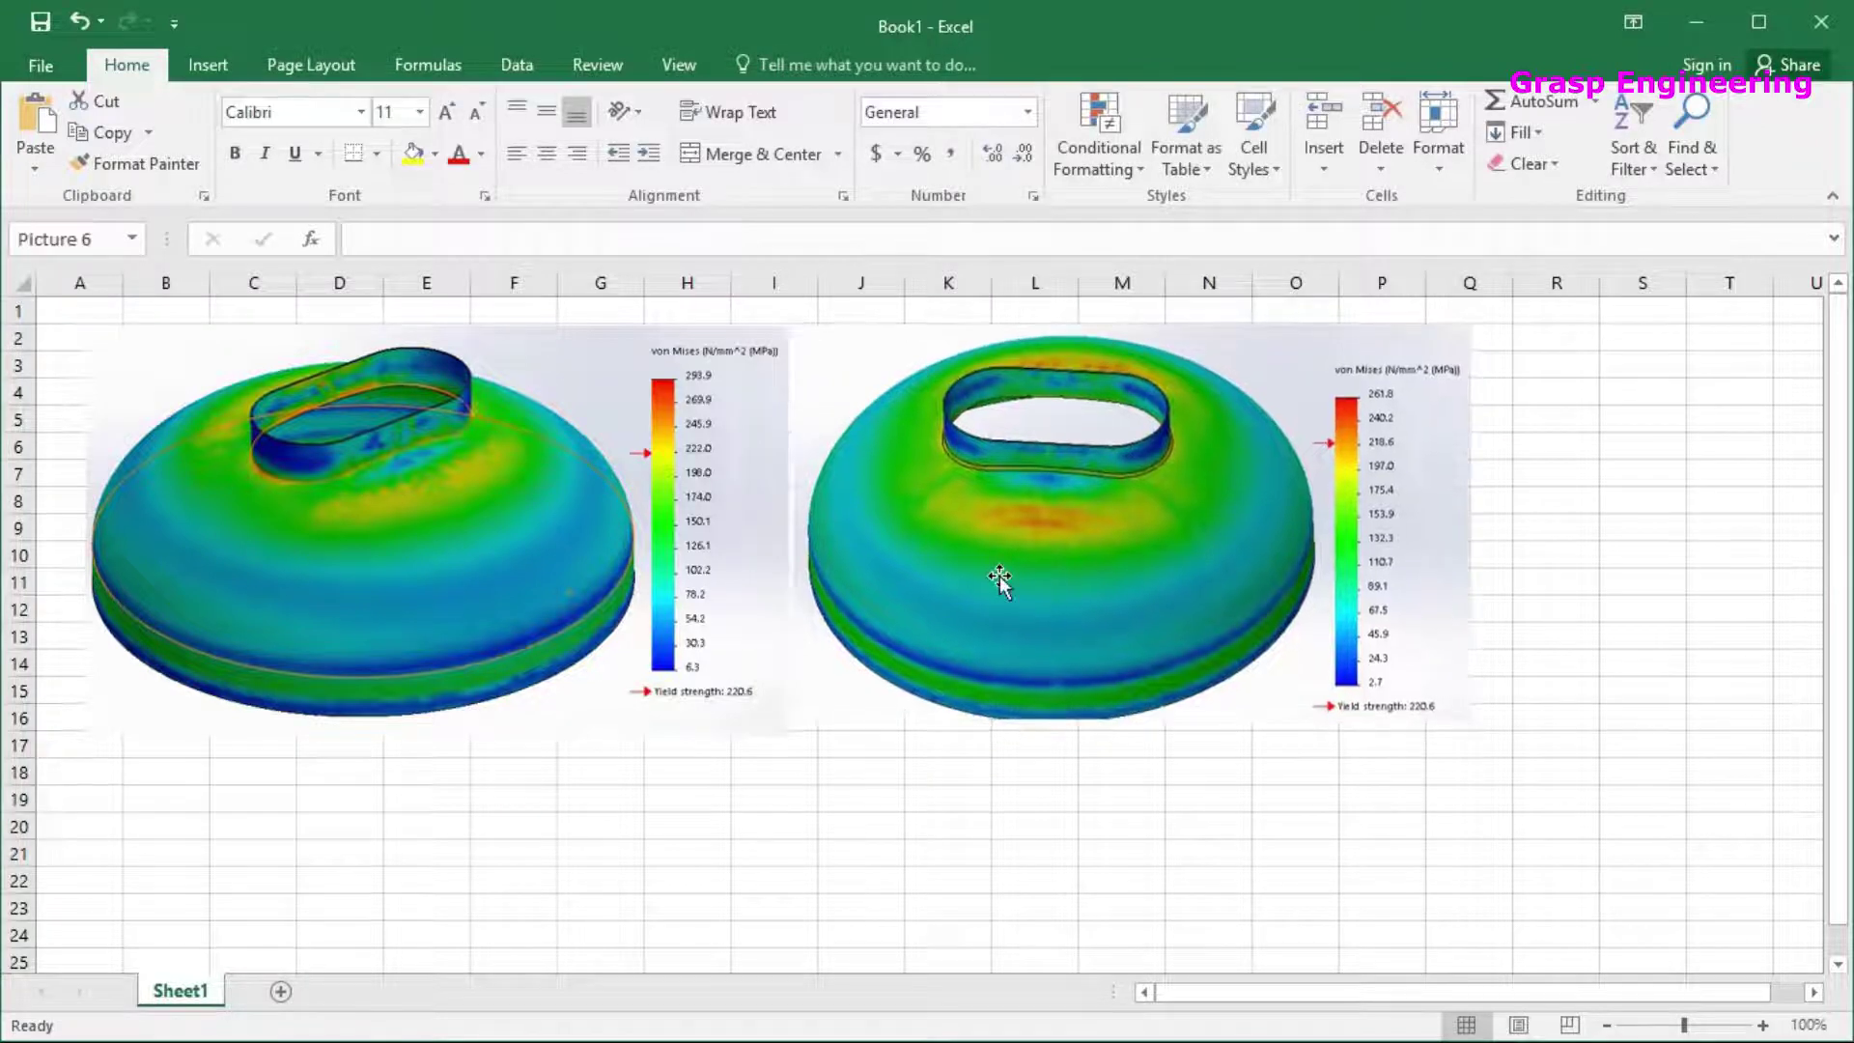
click(1159, 908)
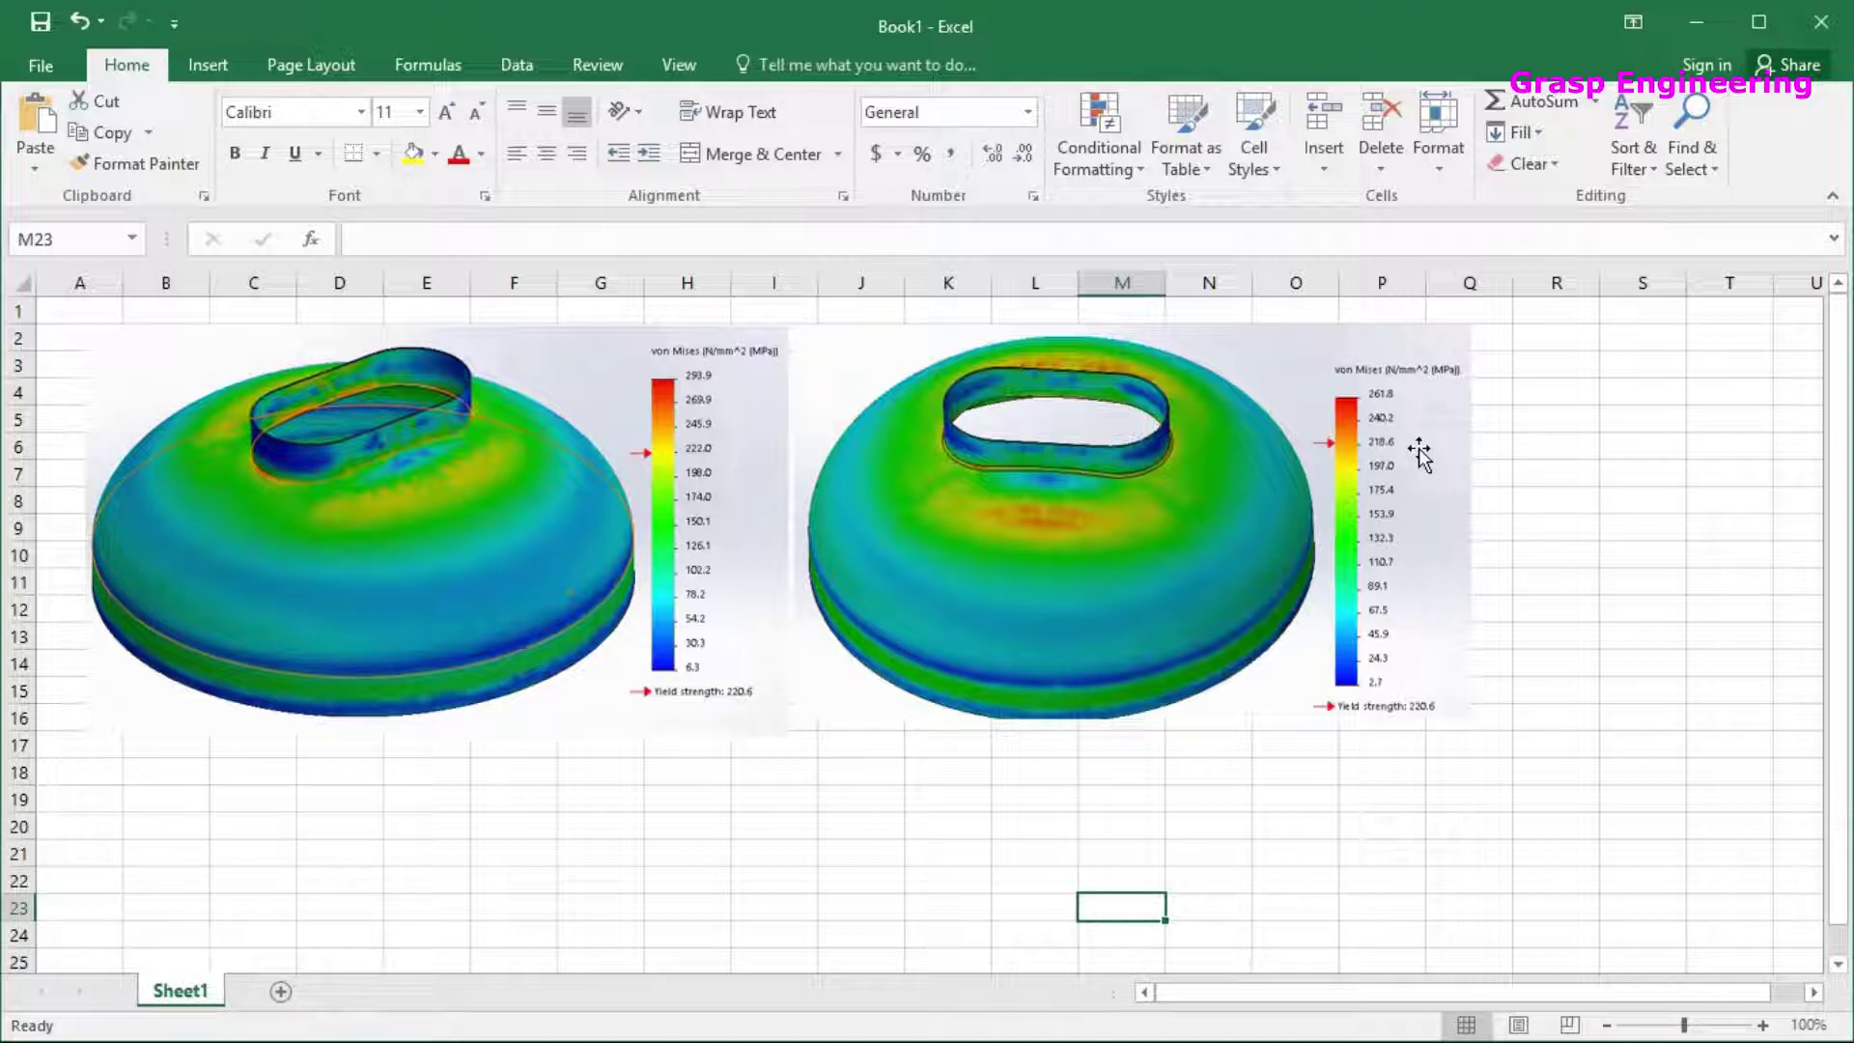
Nudge the second stress plot slightly away from the first one on Sheet1 and deselect it
click(746, 847)
drag(1020, 663, 1028, 662)
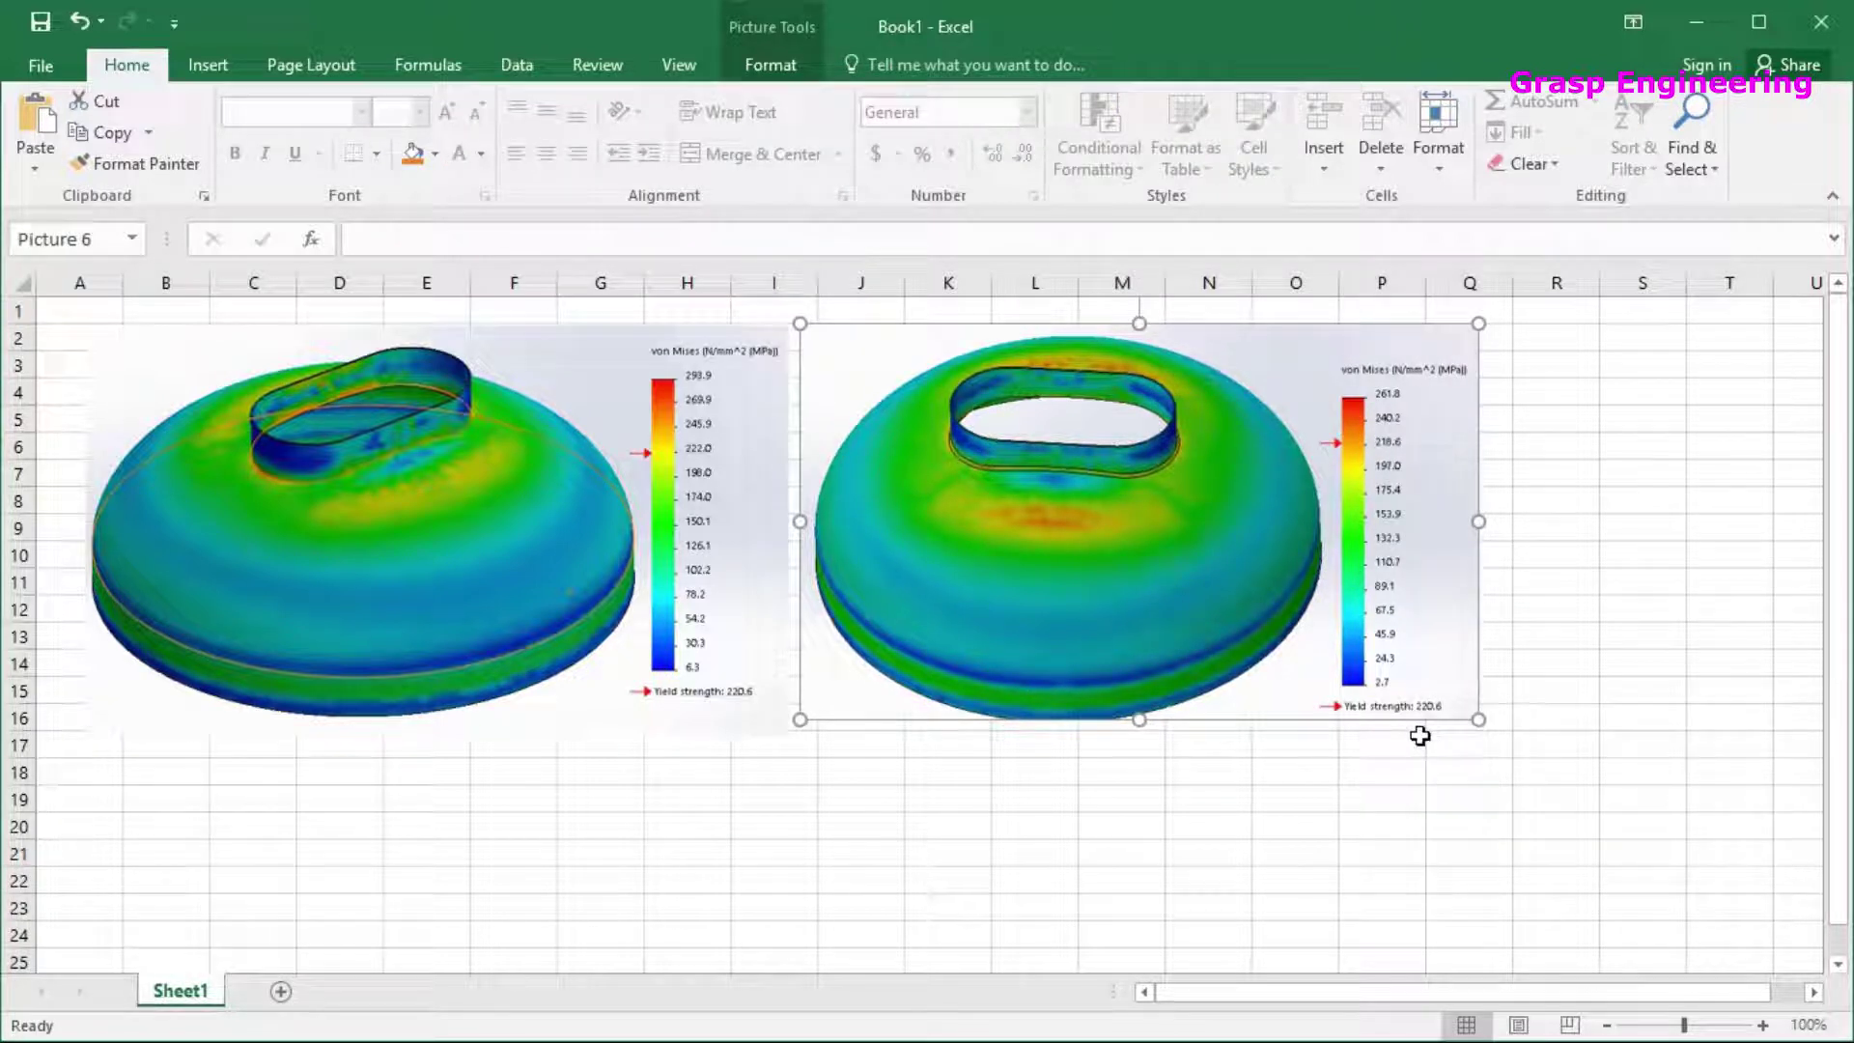
click(1455, 772)
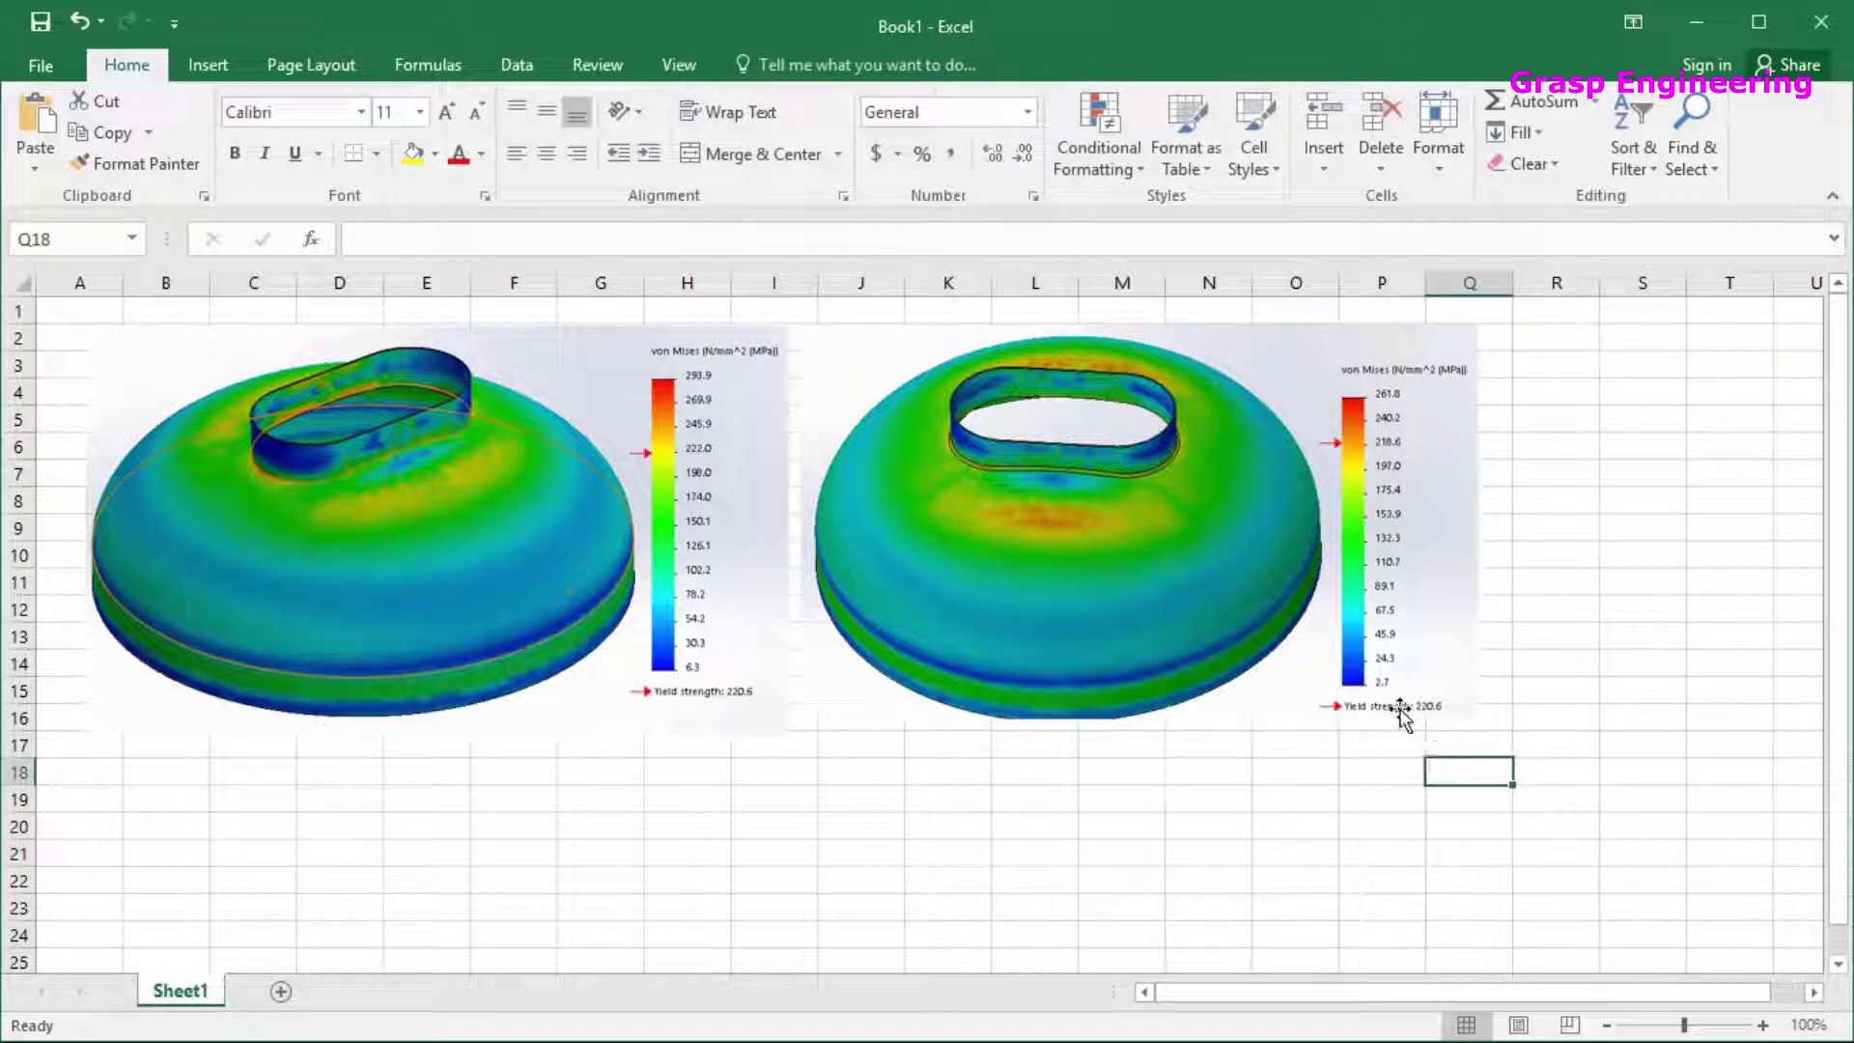
Switch back to SOLIDWORKS and open Obround Nozzle-C.stp from the Obround Nozzle folder, declining Import Diagnostics
key(alt+Tab)
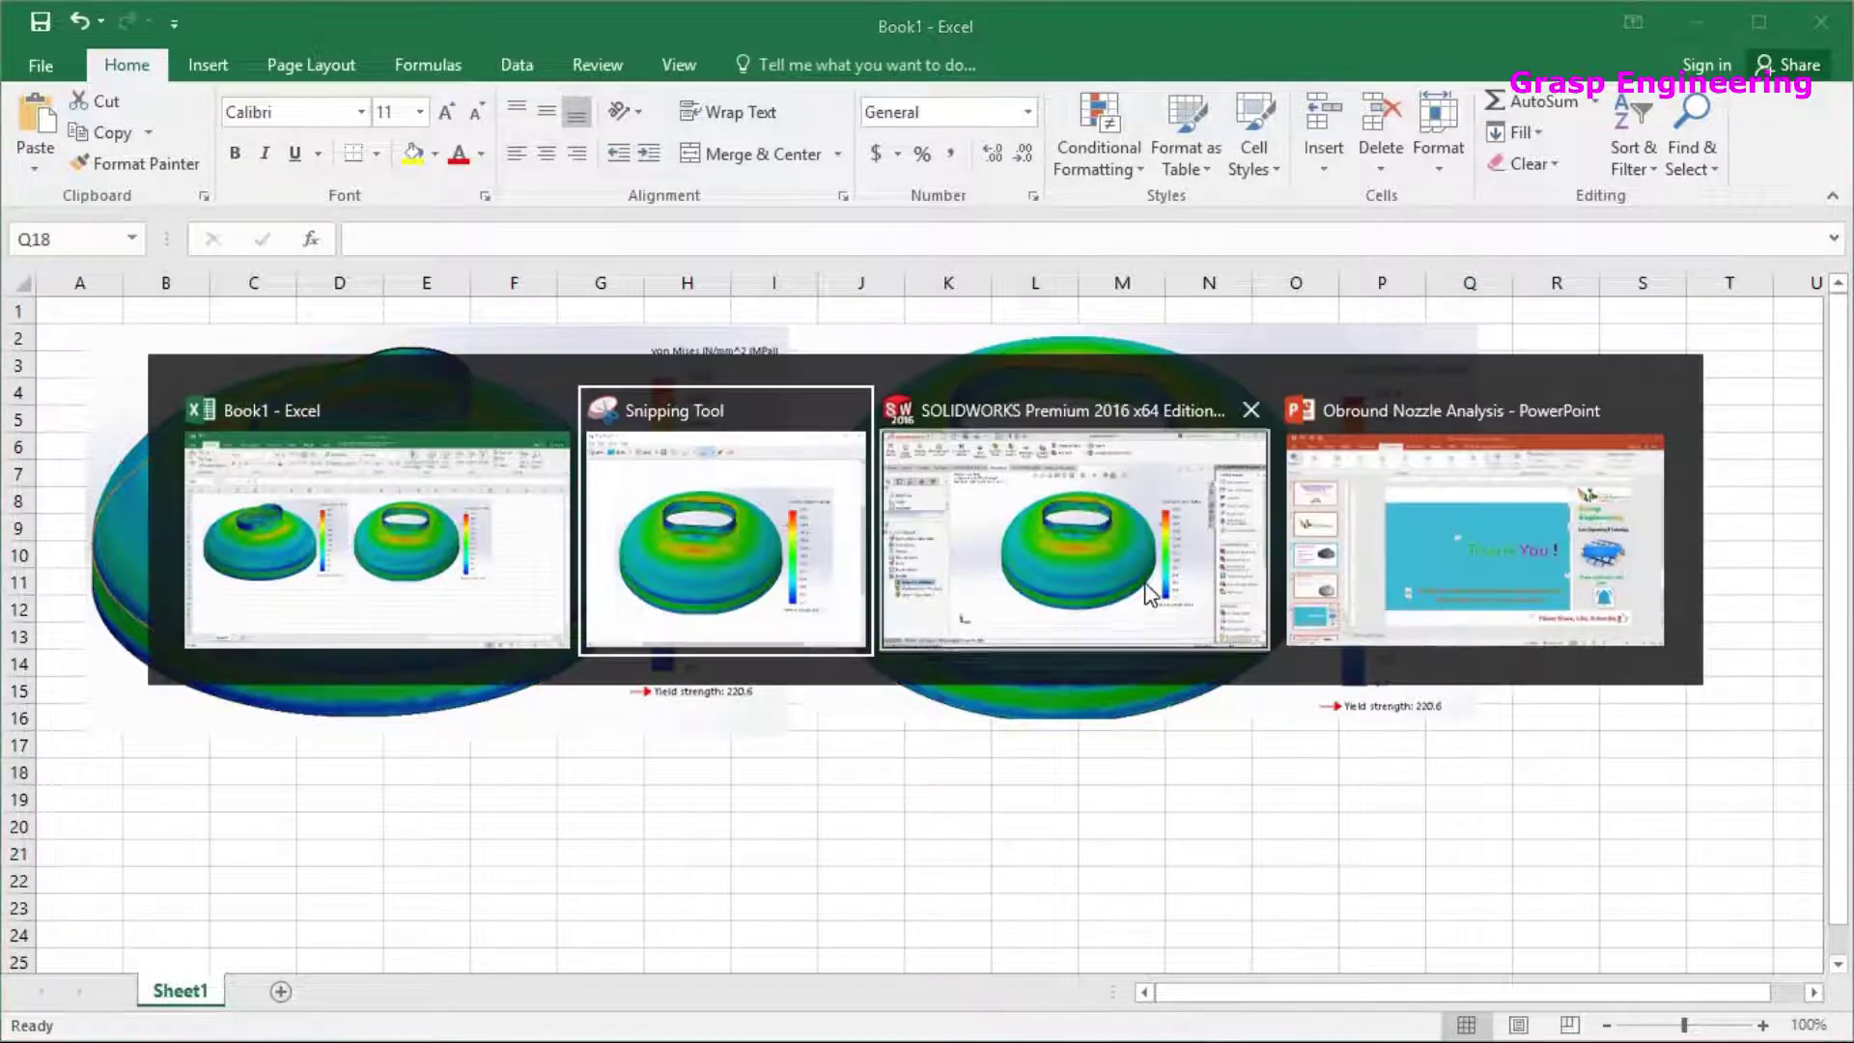
click(1089, 549)
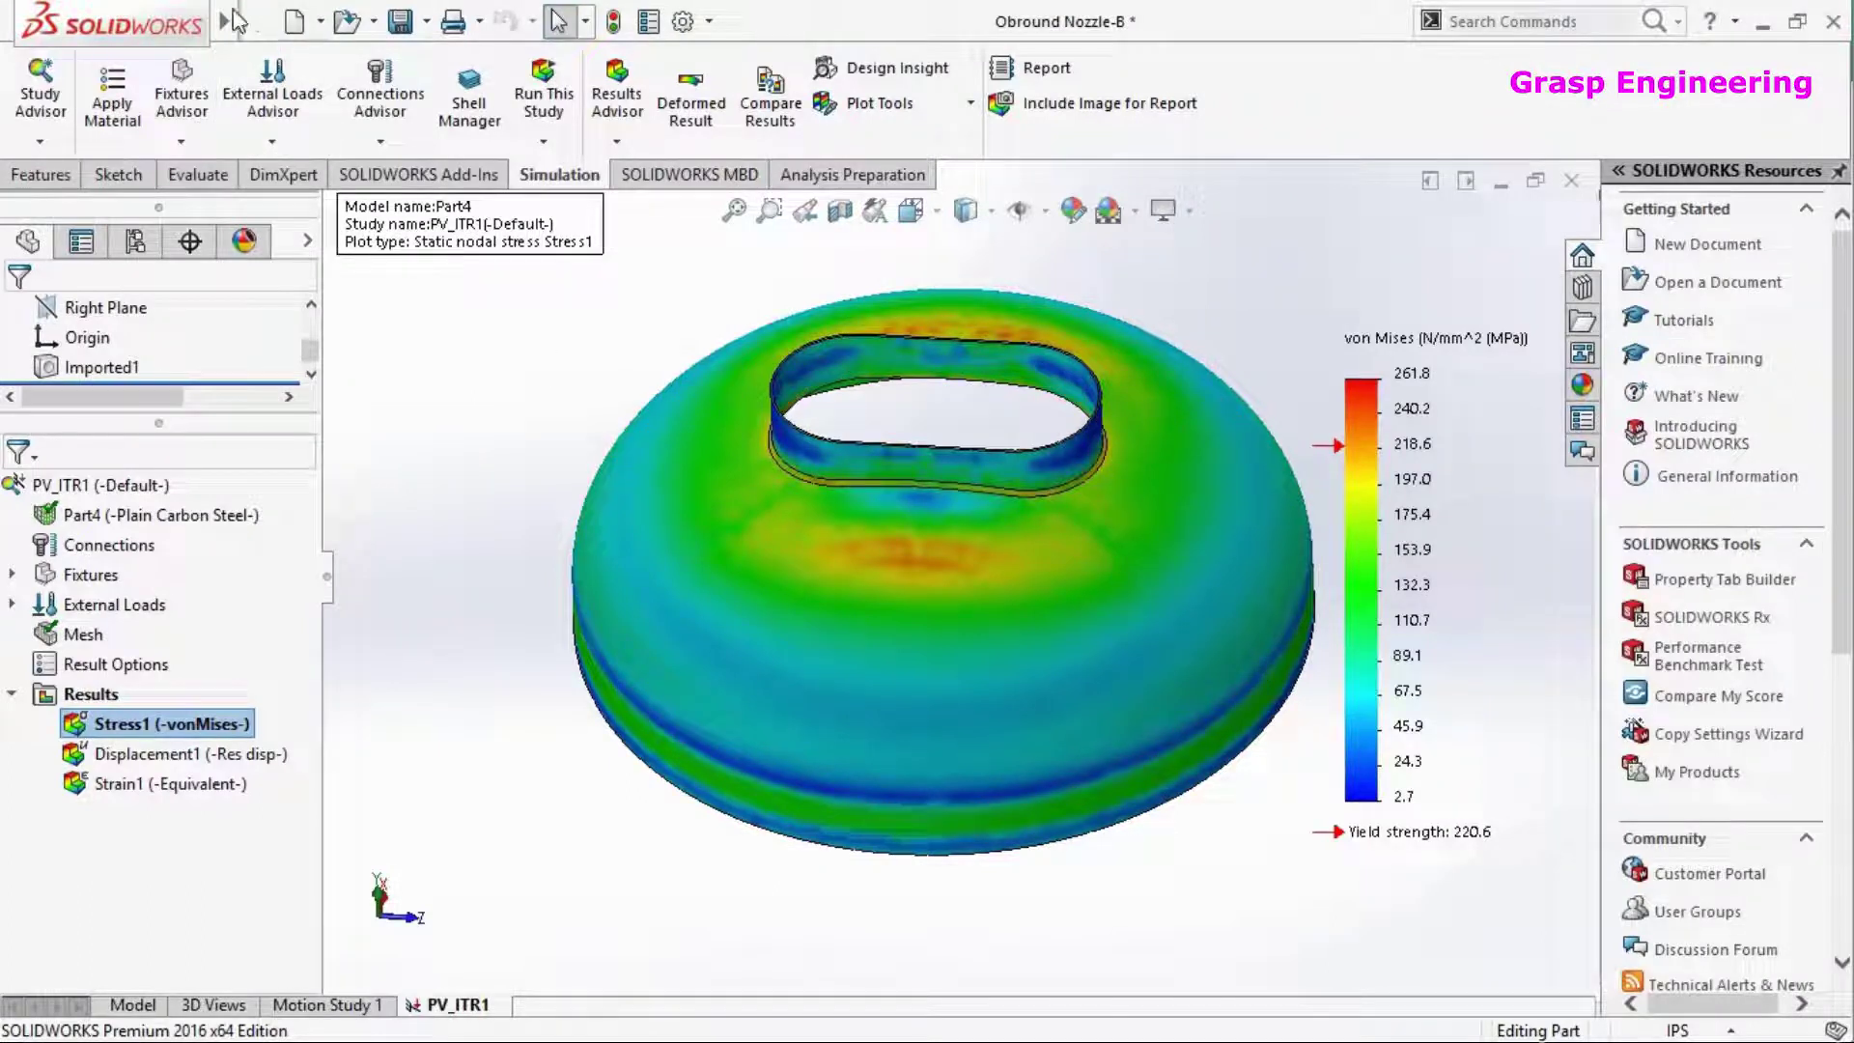
click(261, 21)
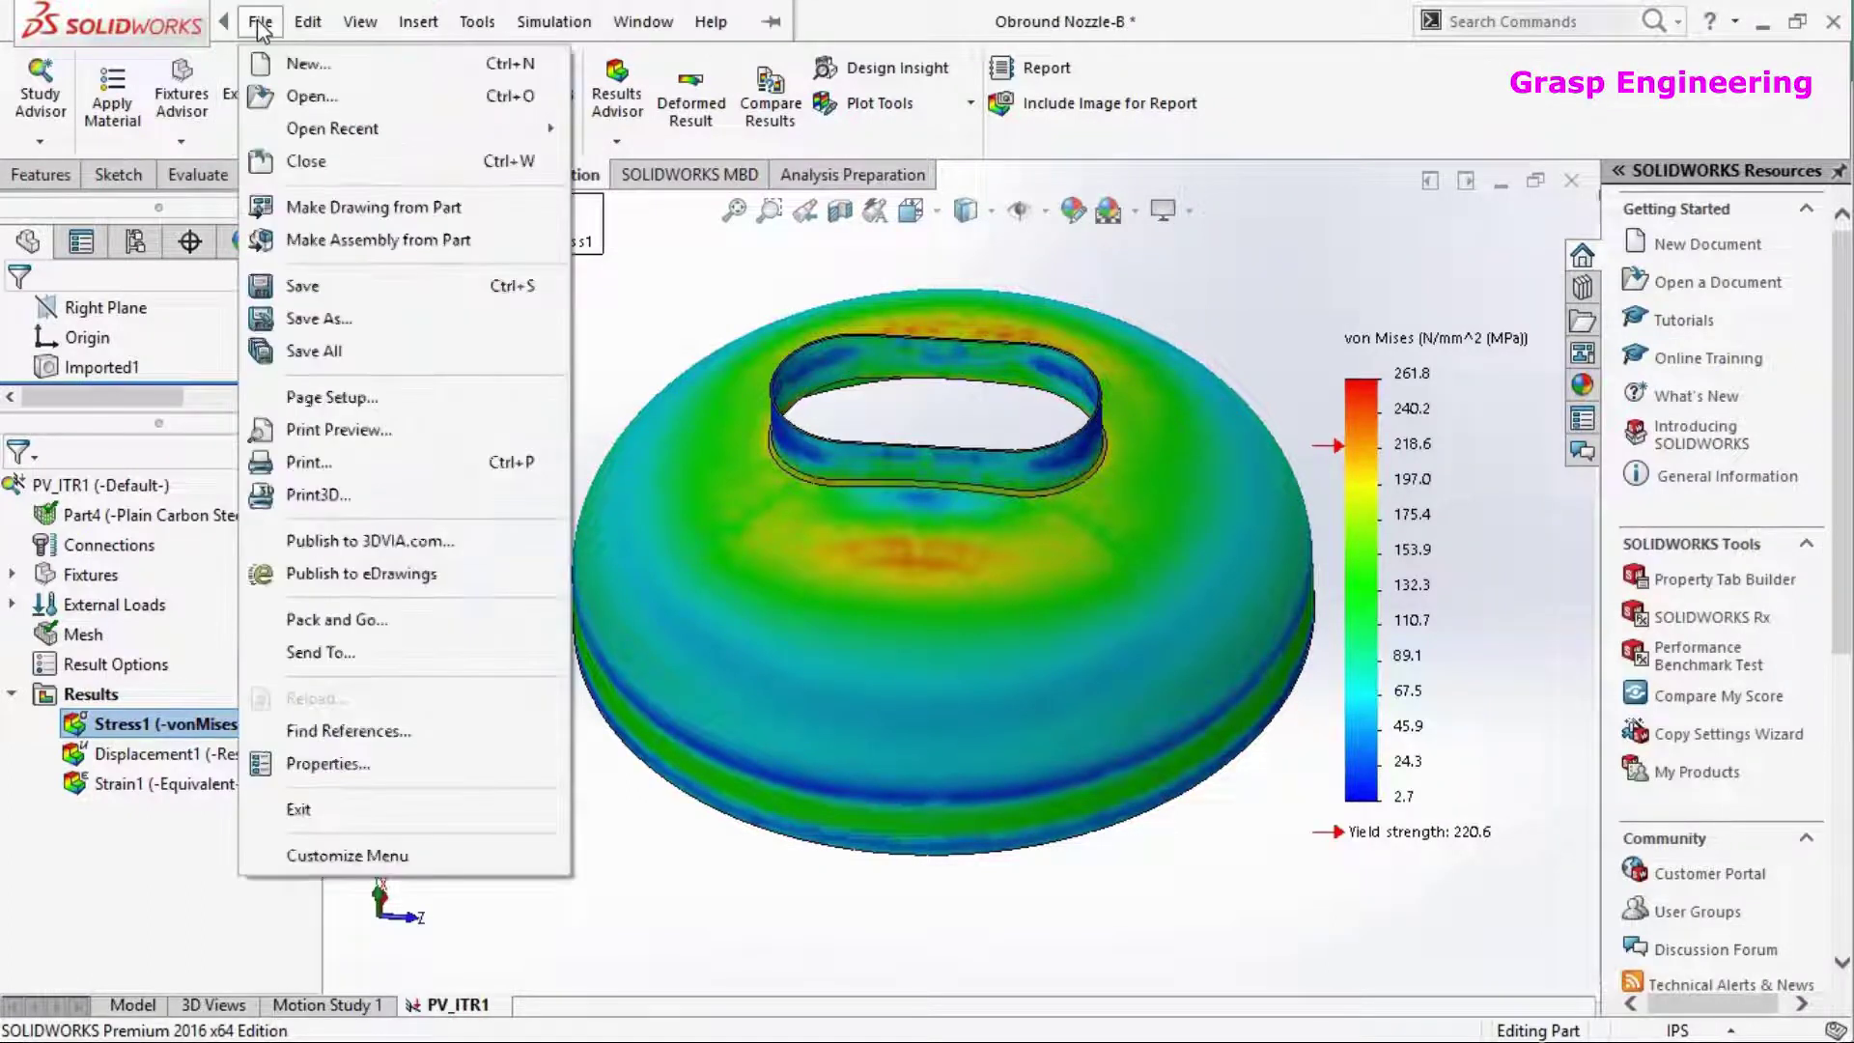
click(324, 93)
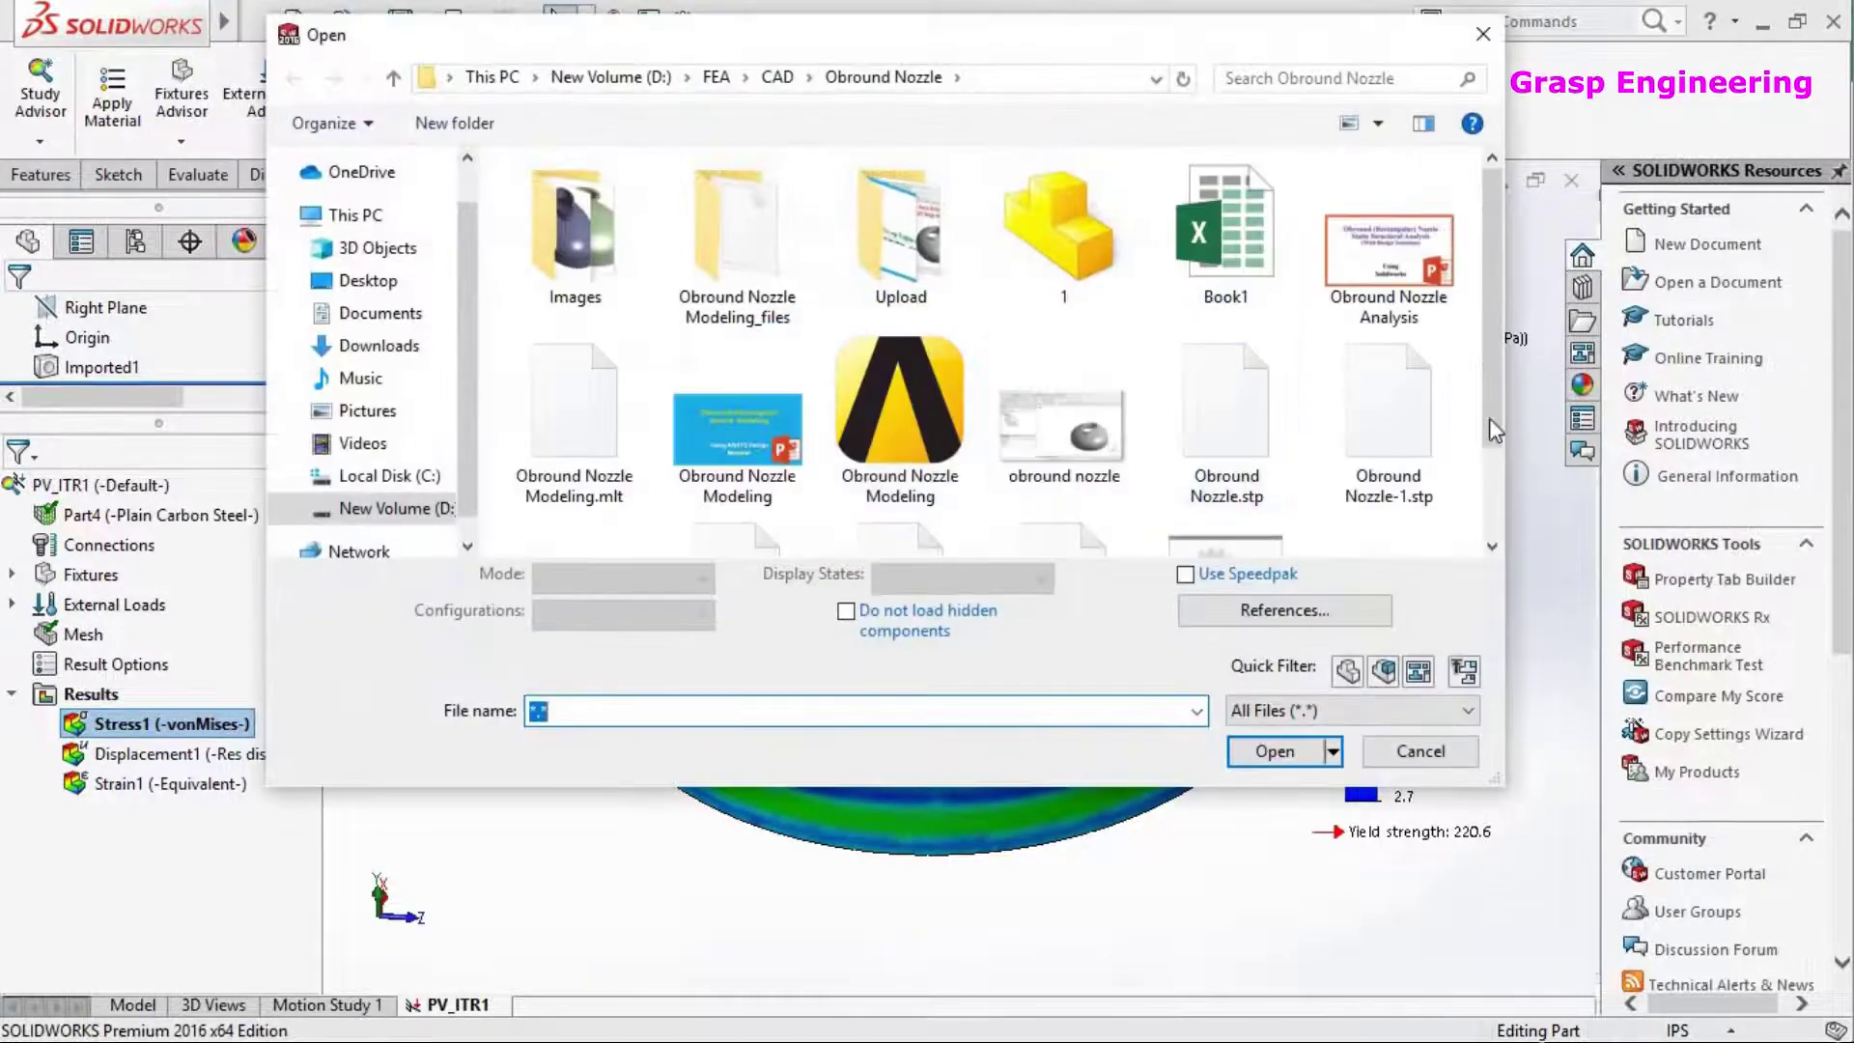
scroll(1496, 502, down, 2)
scroll(1496, 502, down, 1)
click(1110, 503)
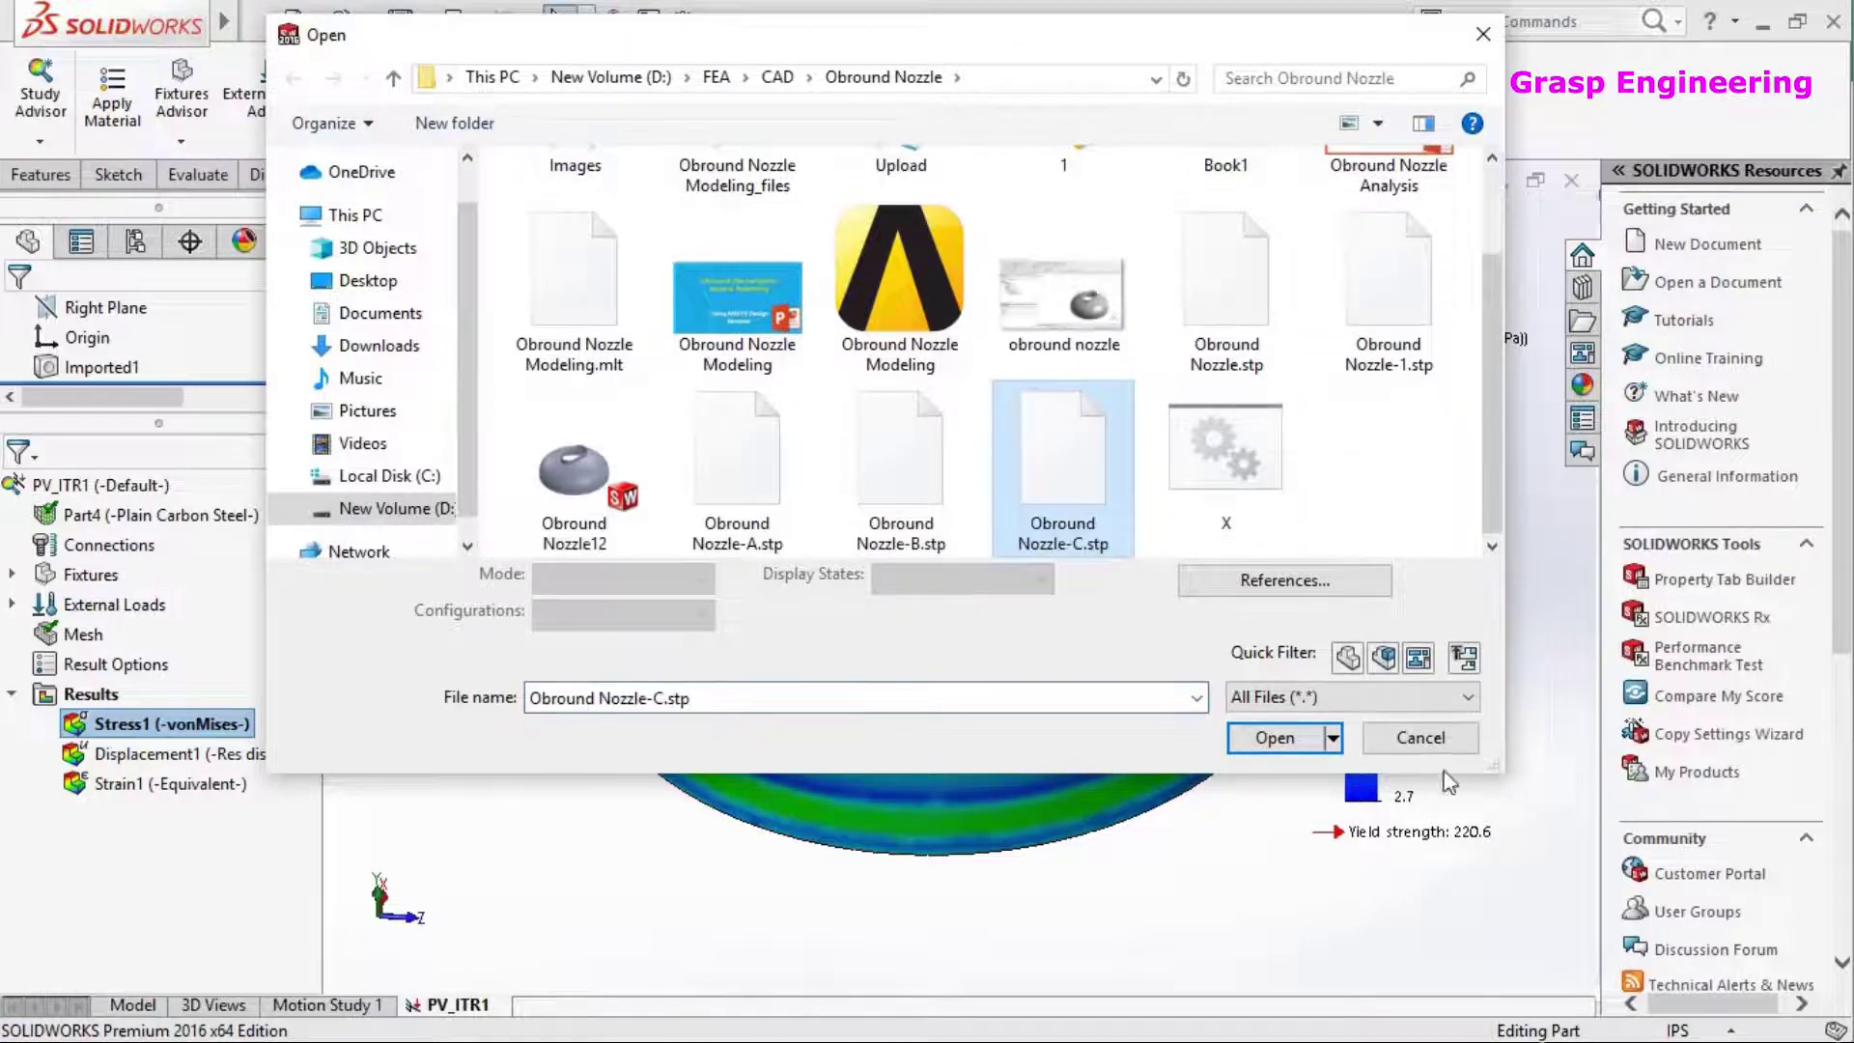
click(1276, 738)
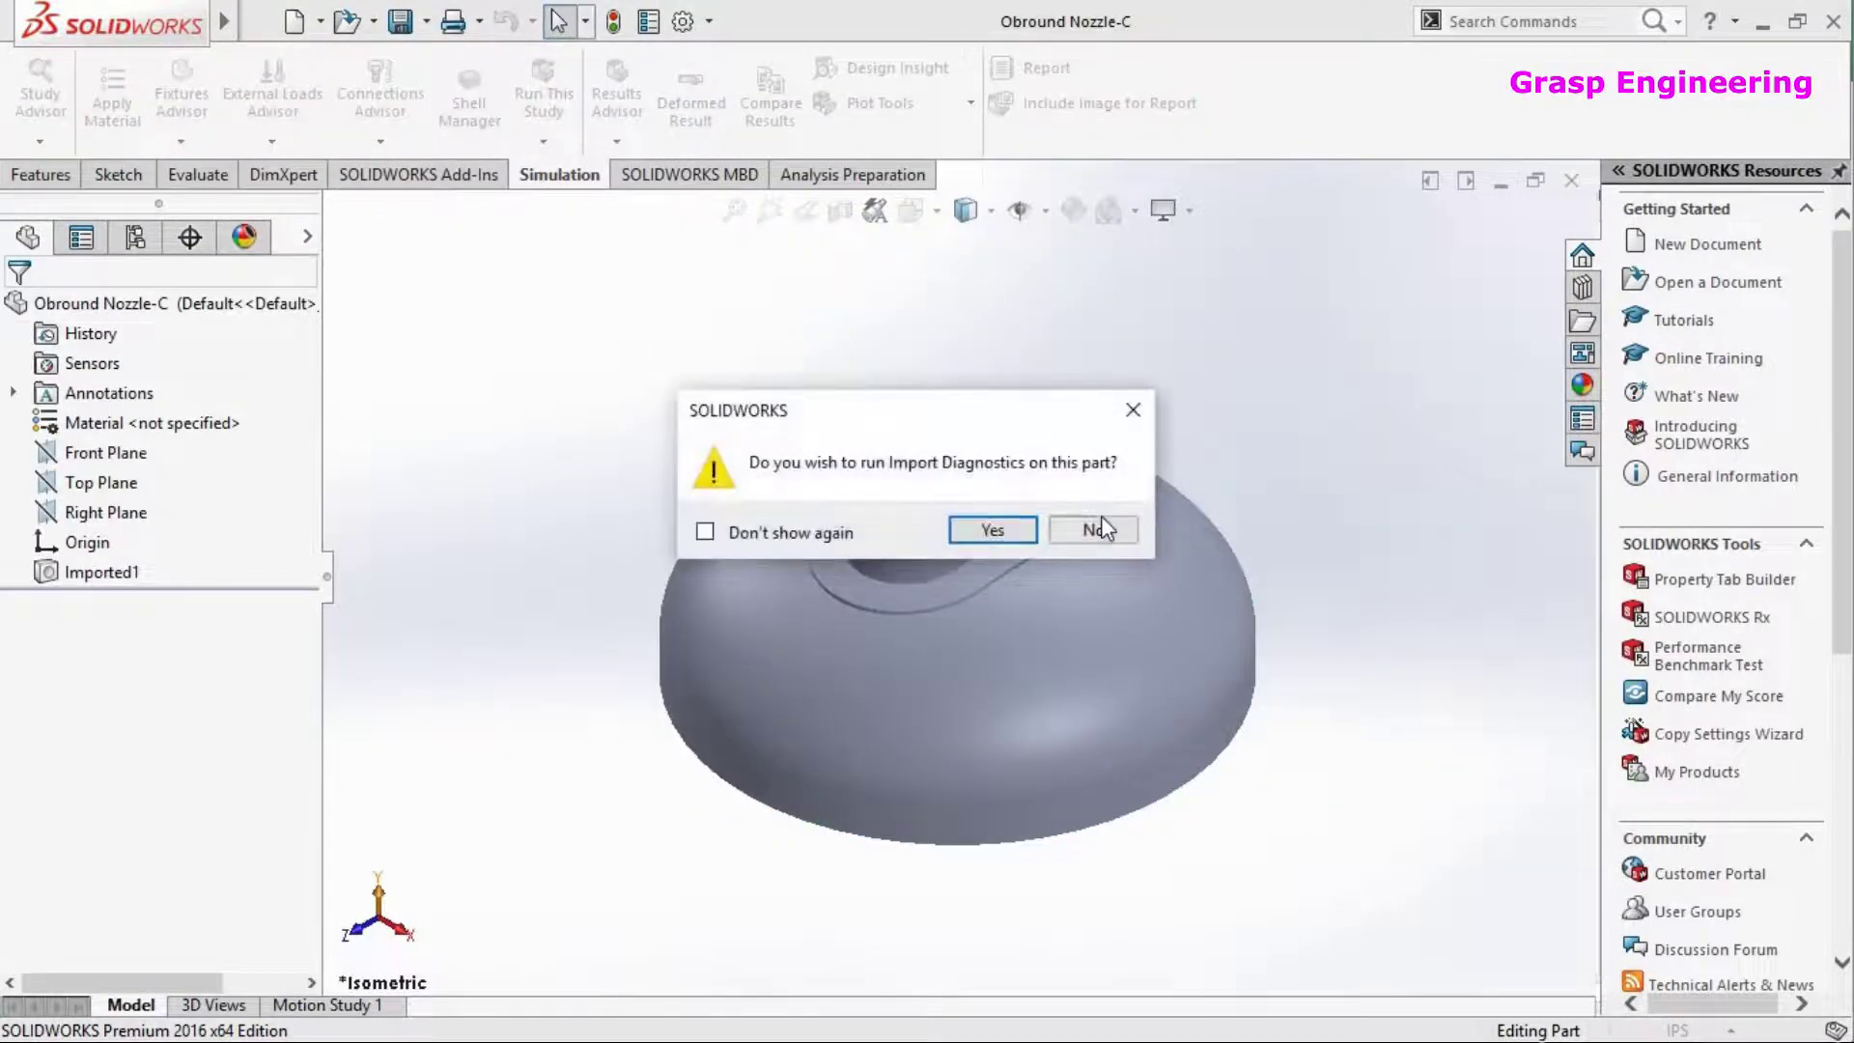
click(1094, 523)
click(927, 540)
Examine the imported head from several angles, focusing on the reinforcement pad around the obround nozzle
scroll(1068, 538, down, 6)
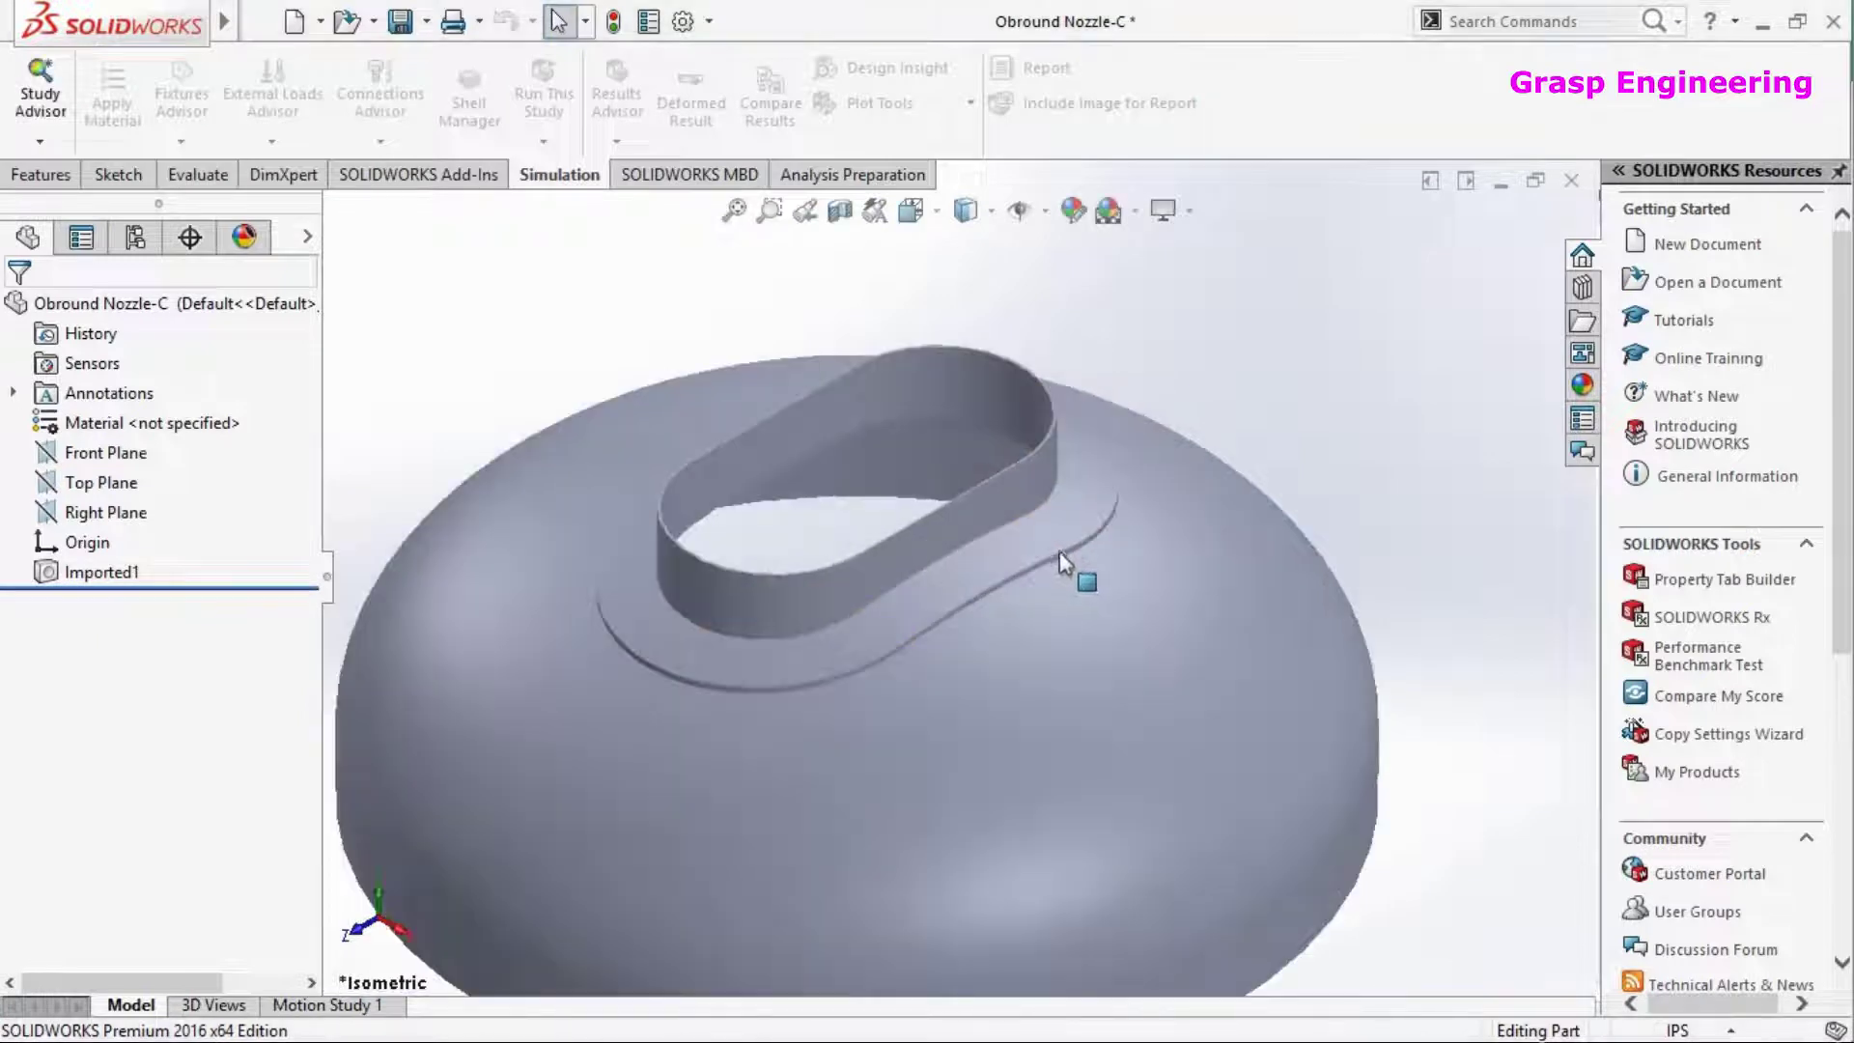
scroll(1035, 629, up, 5)
middle_drag(1100, 541, 943, 599)
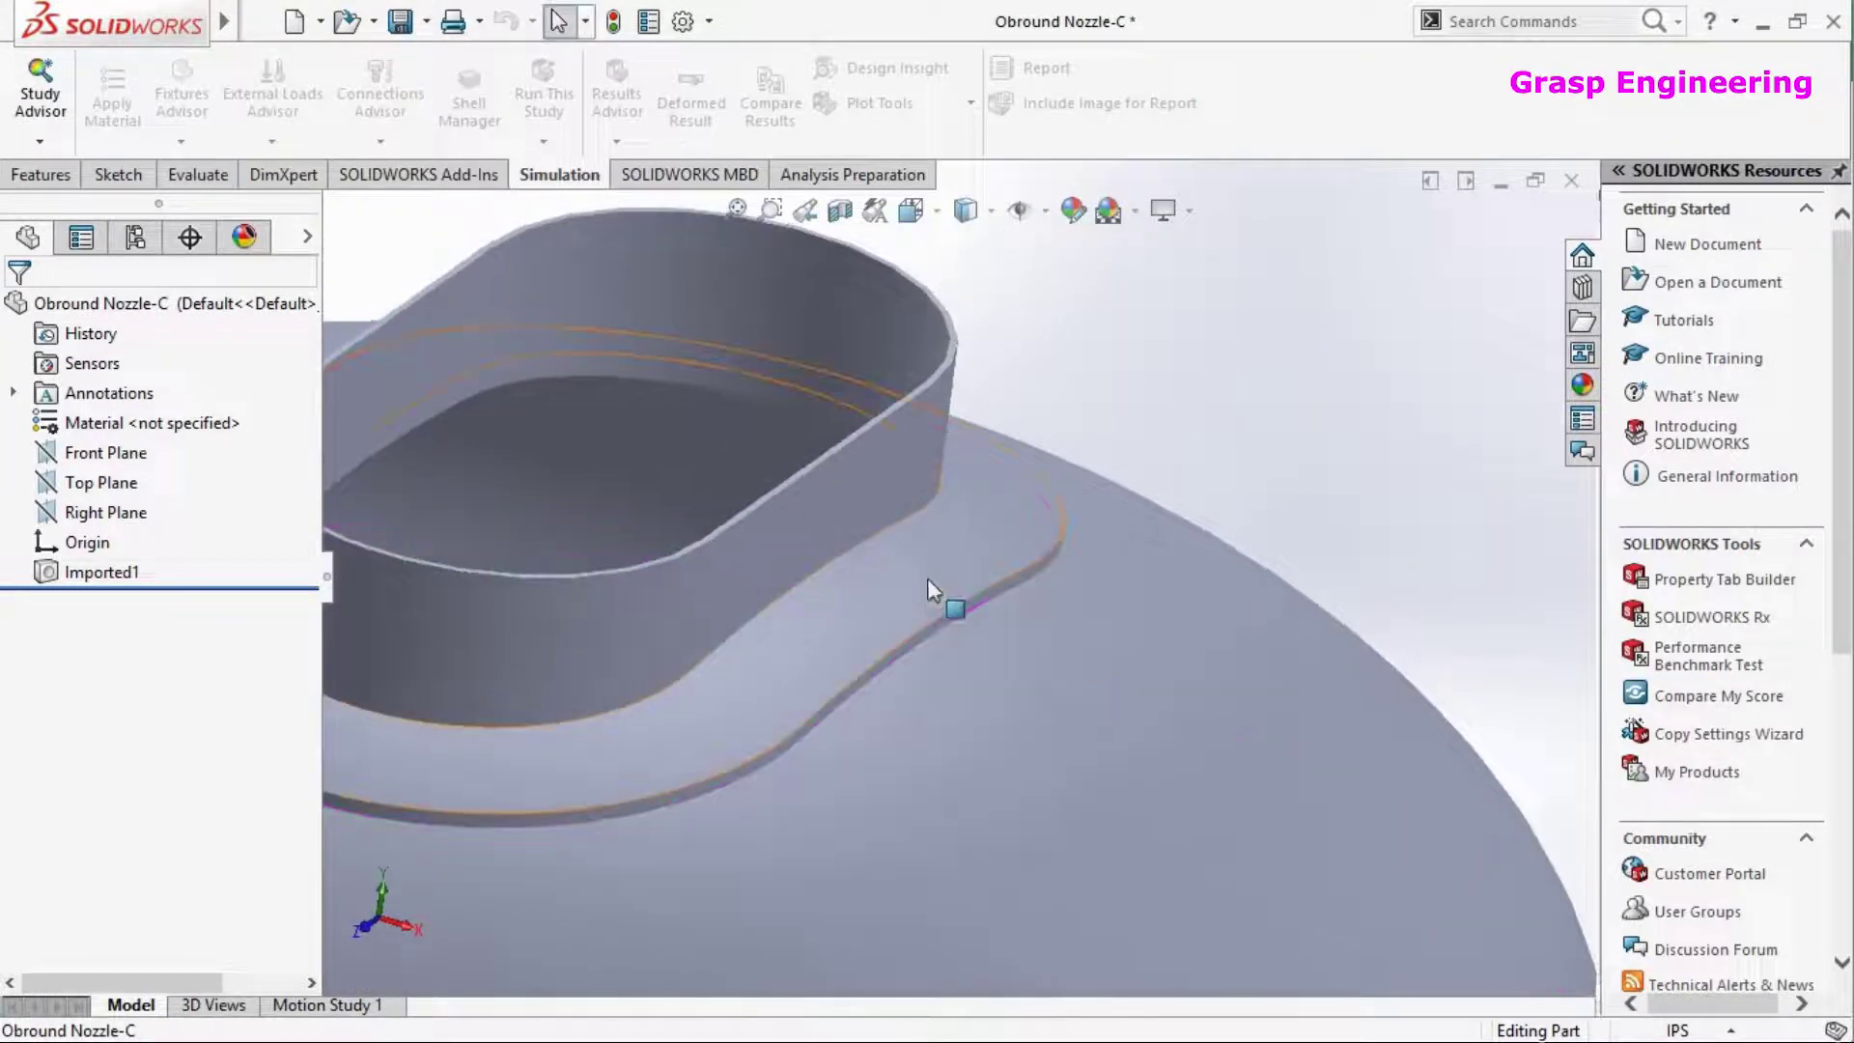
click(838, 596)
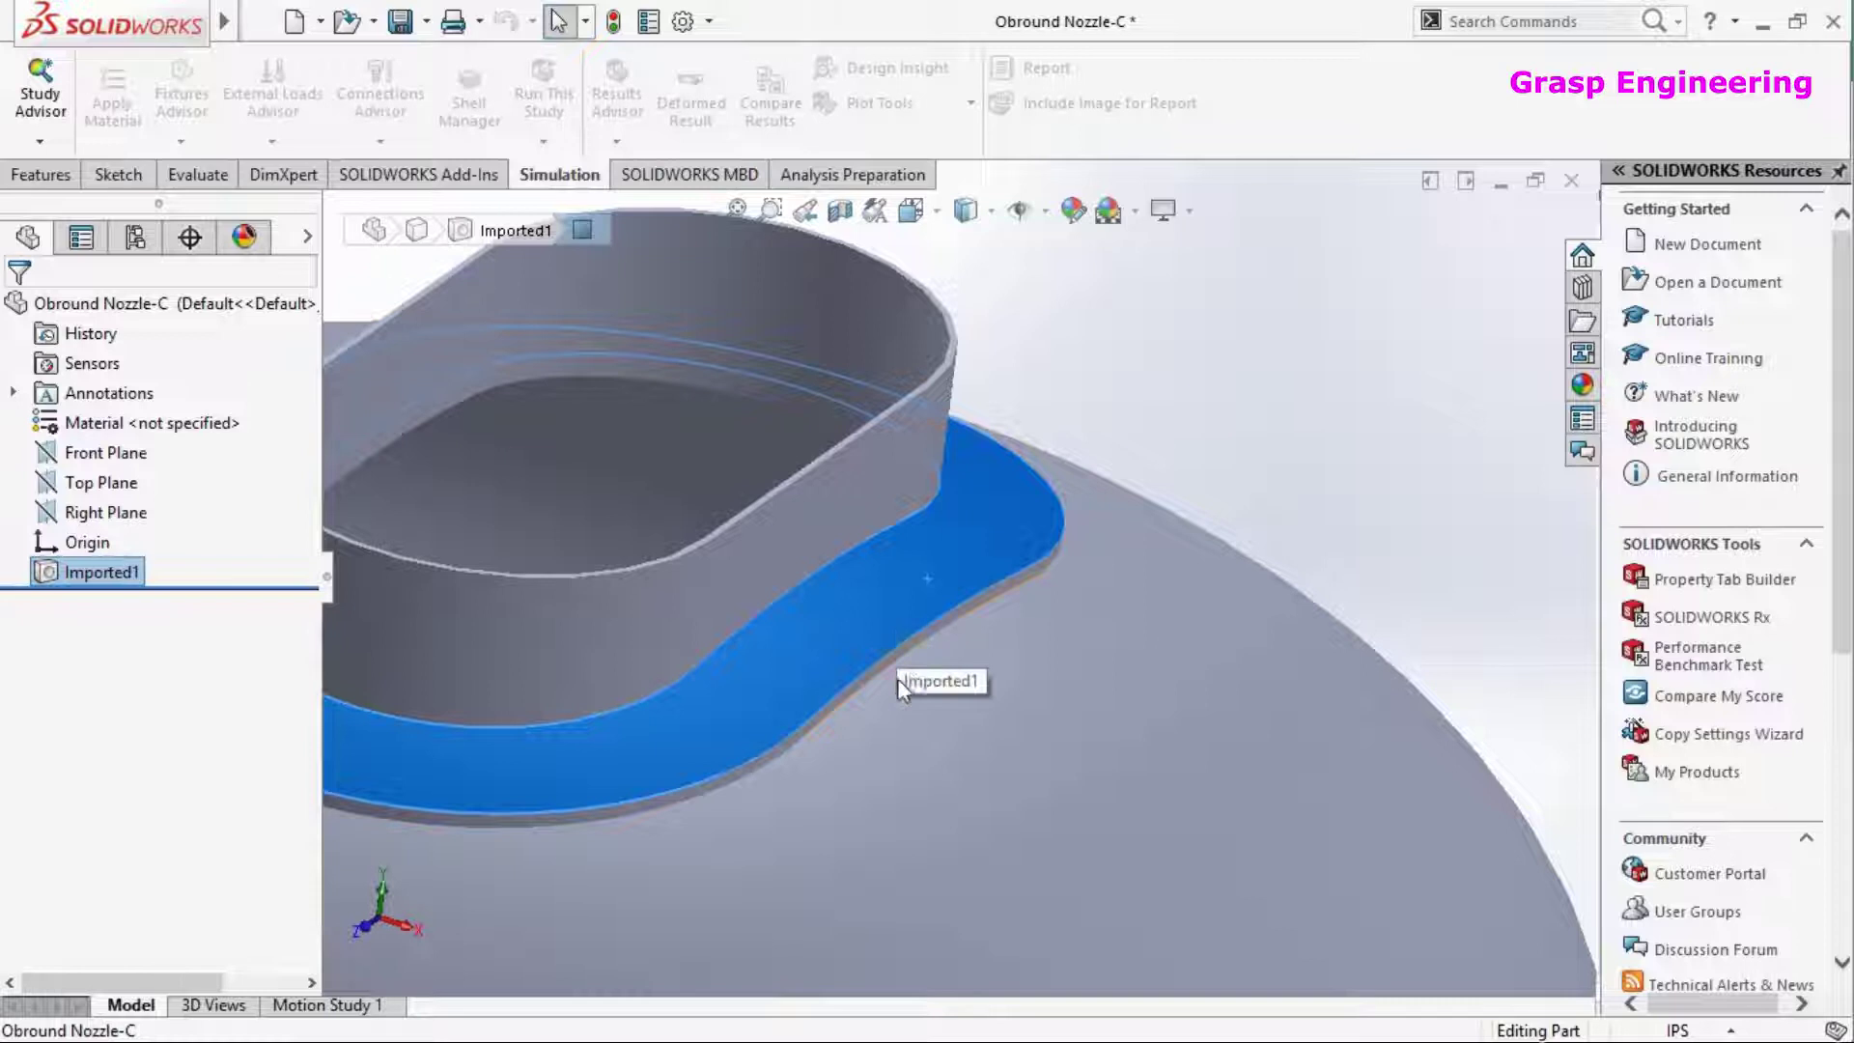
scroll(1000, 678, up, 4)
middle_drag(1002, 680, 609, 724)
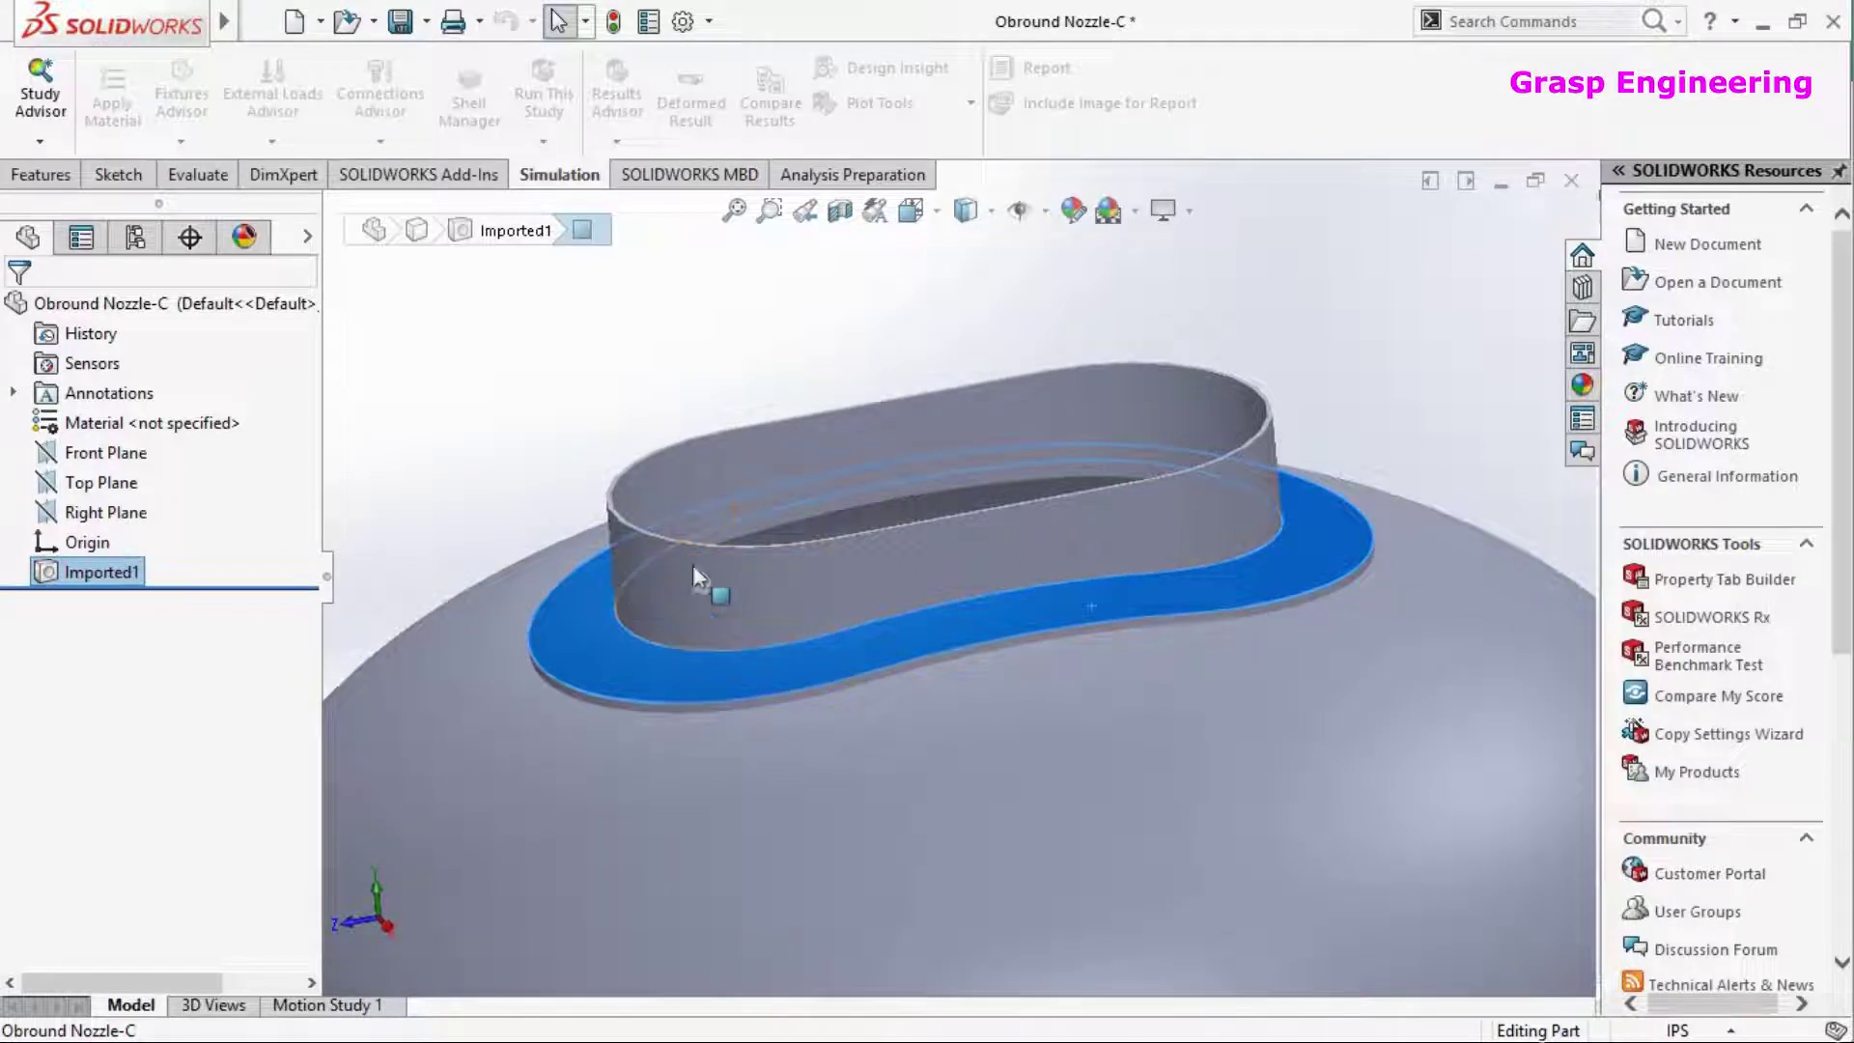
scroll(866, 572, up, 4)
click(1125, 437)
ctrl+middle_drag(863, 753, 1034, 501)
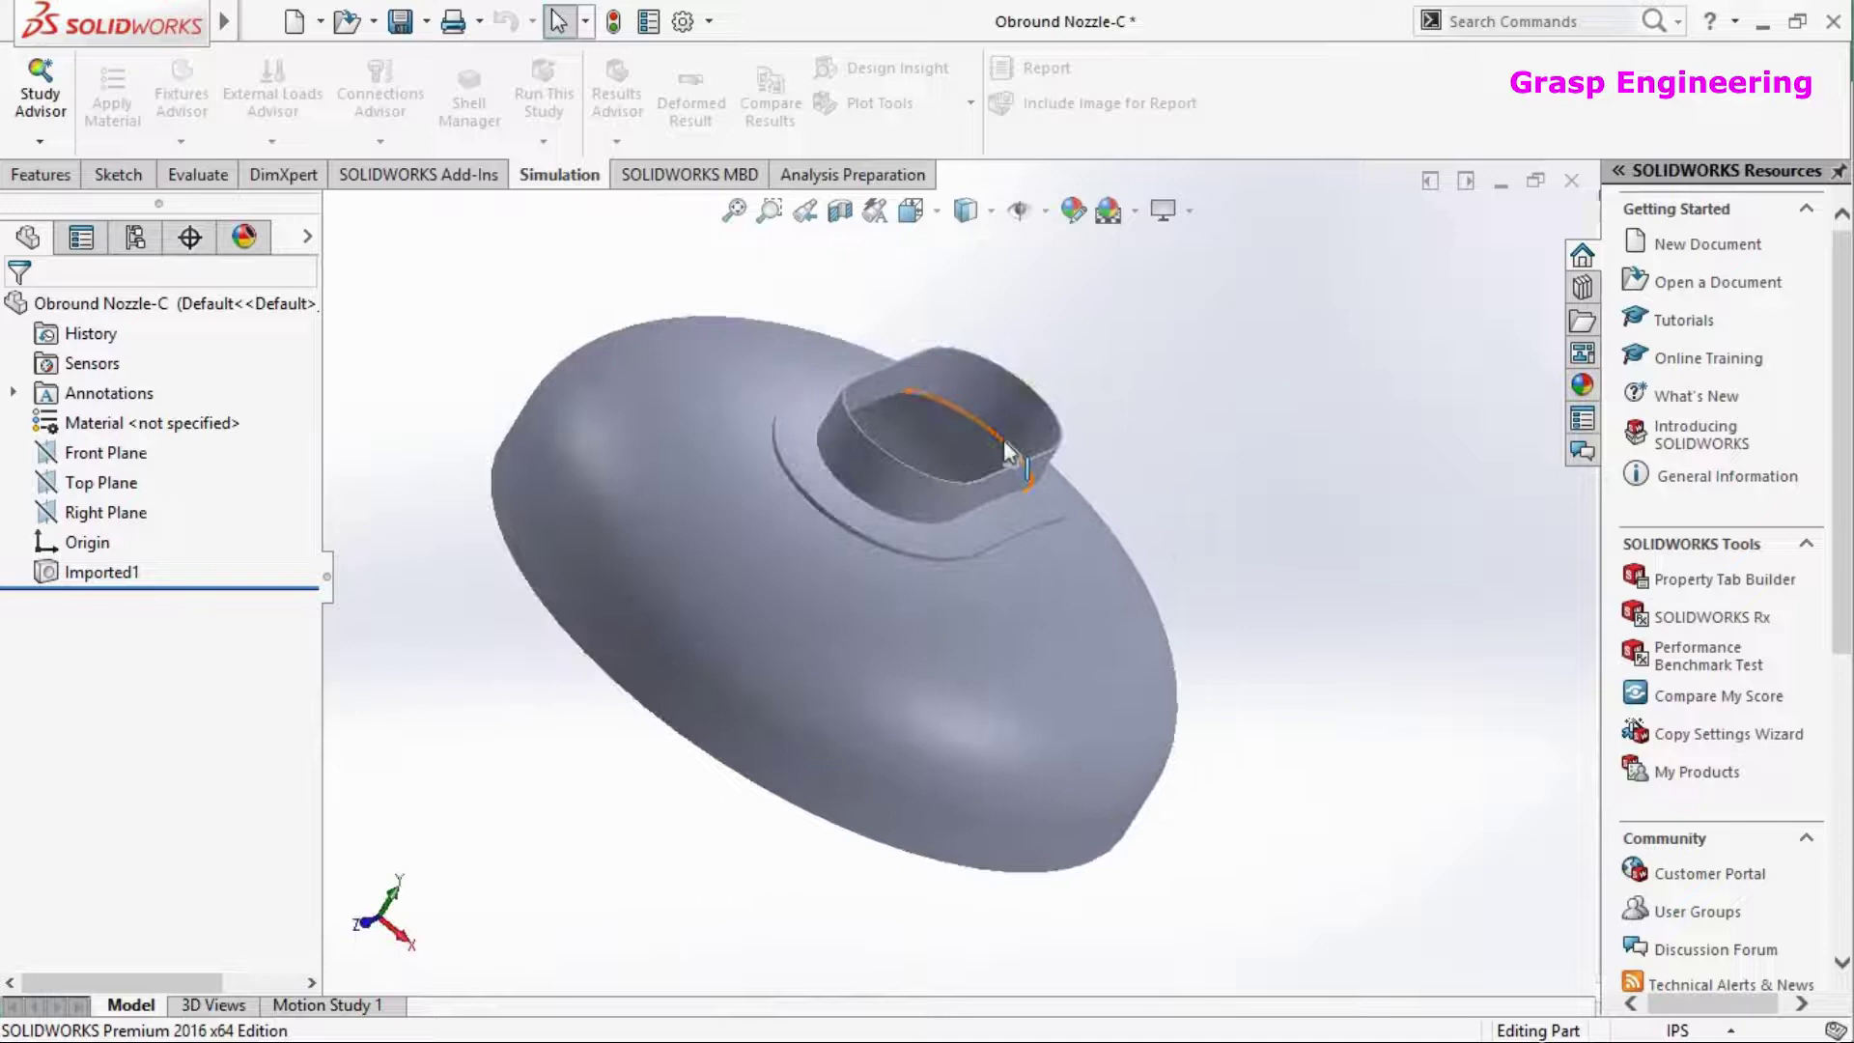
middle_drag(755, 503, 845, 657)
ctrl+middle_drag(992, 632, 1014, 736)
scroll(1046, 577, up, 3)
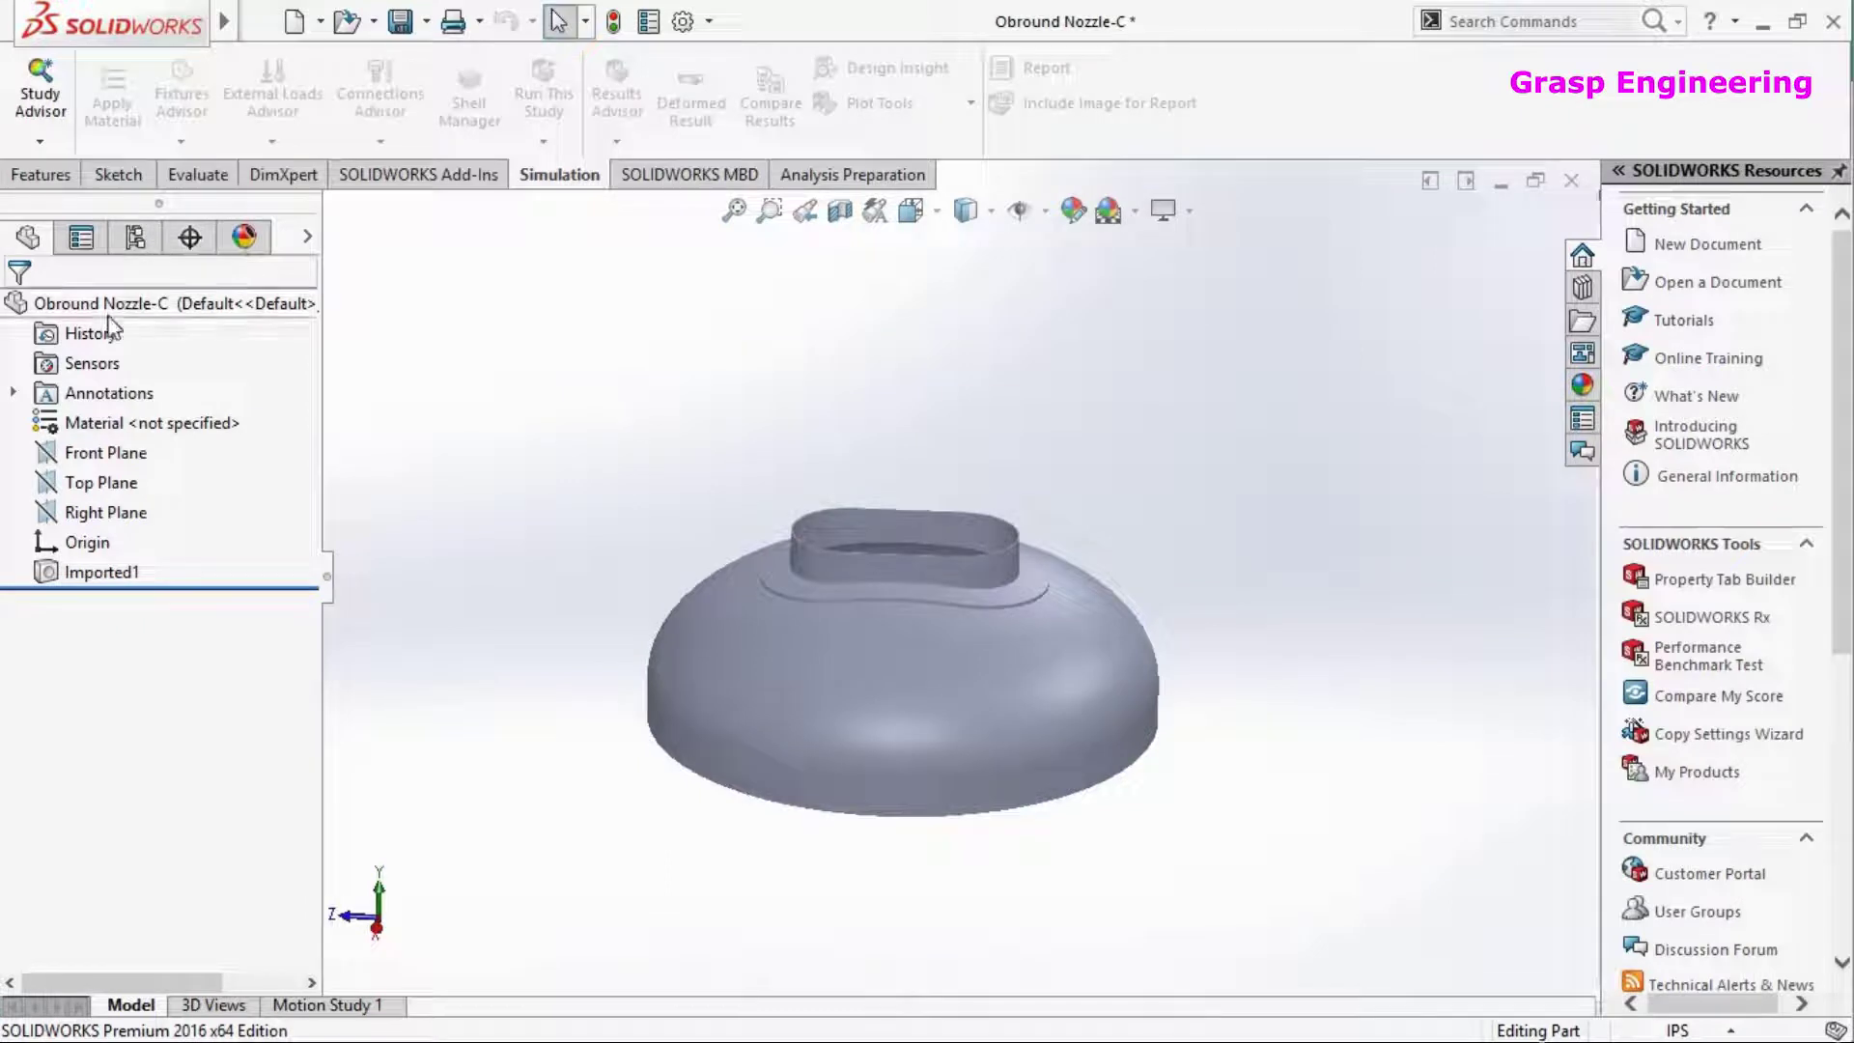
Create a new static simulation study named PV_ITR2
click(40, 141)
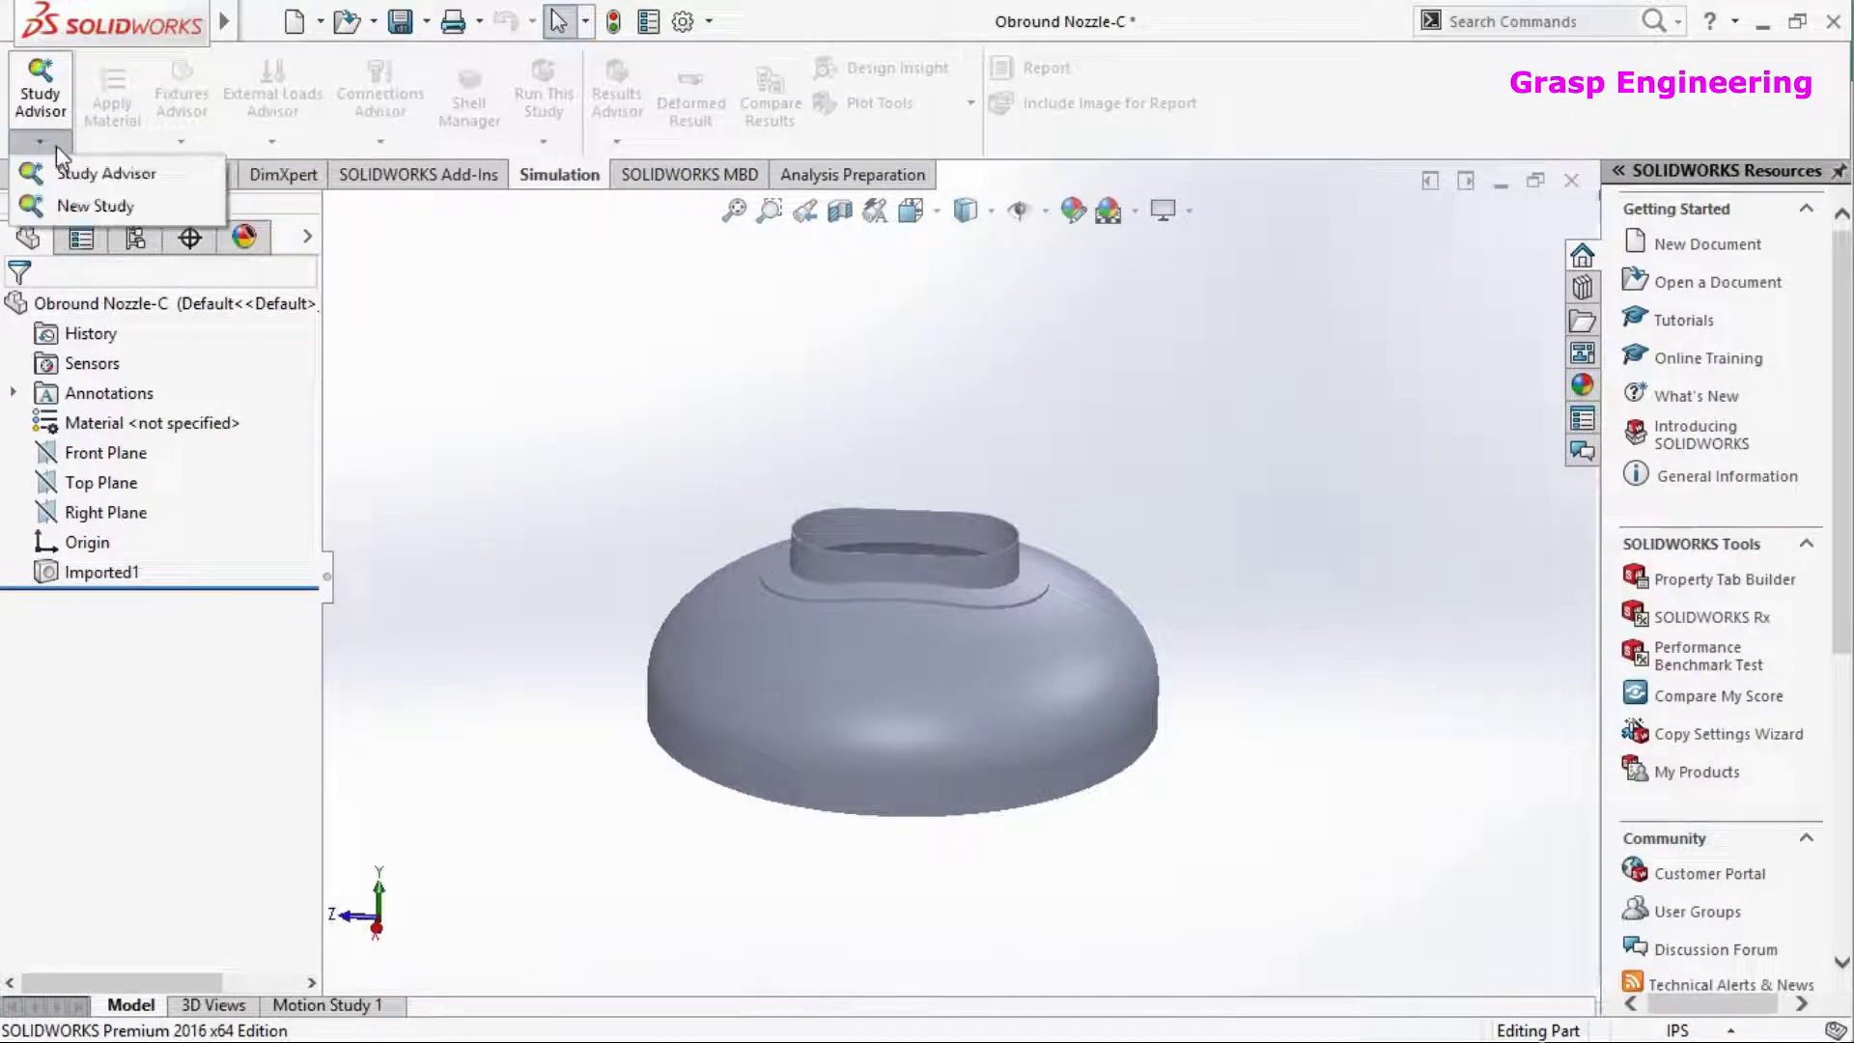
click(114, 209)
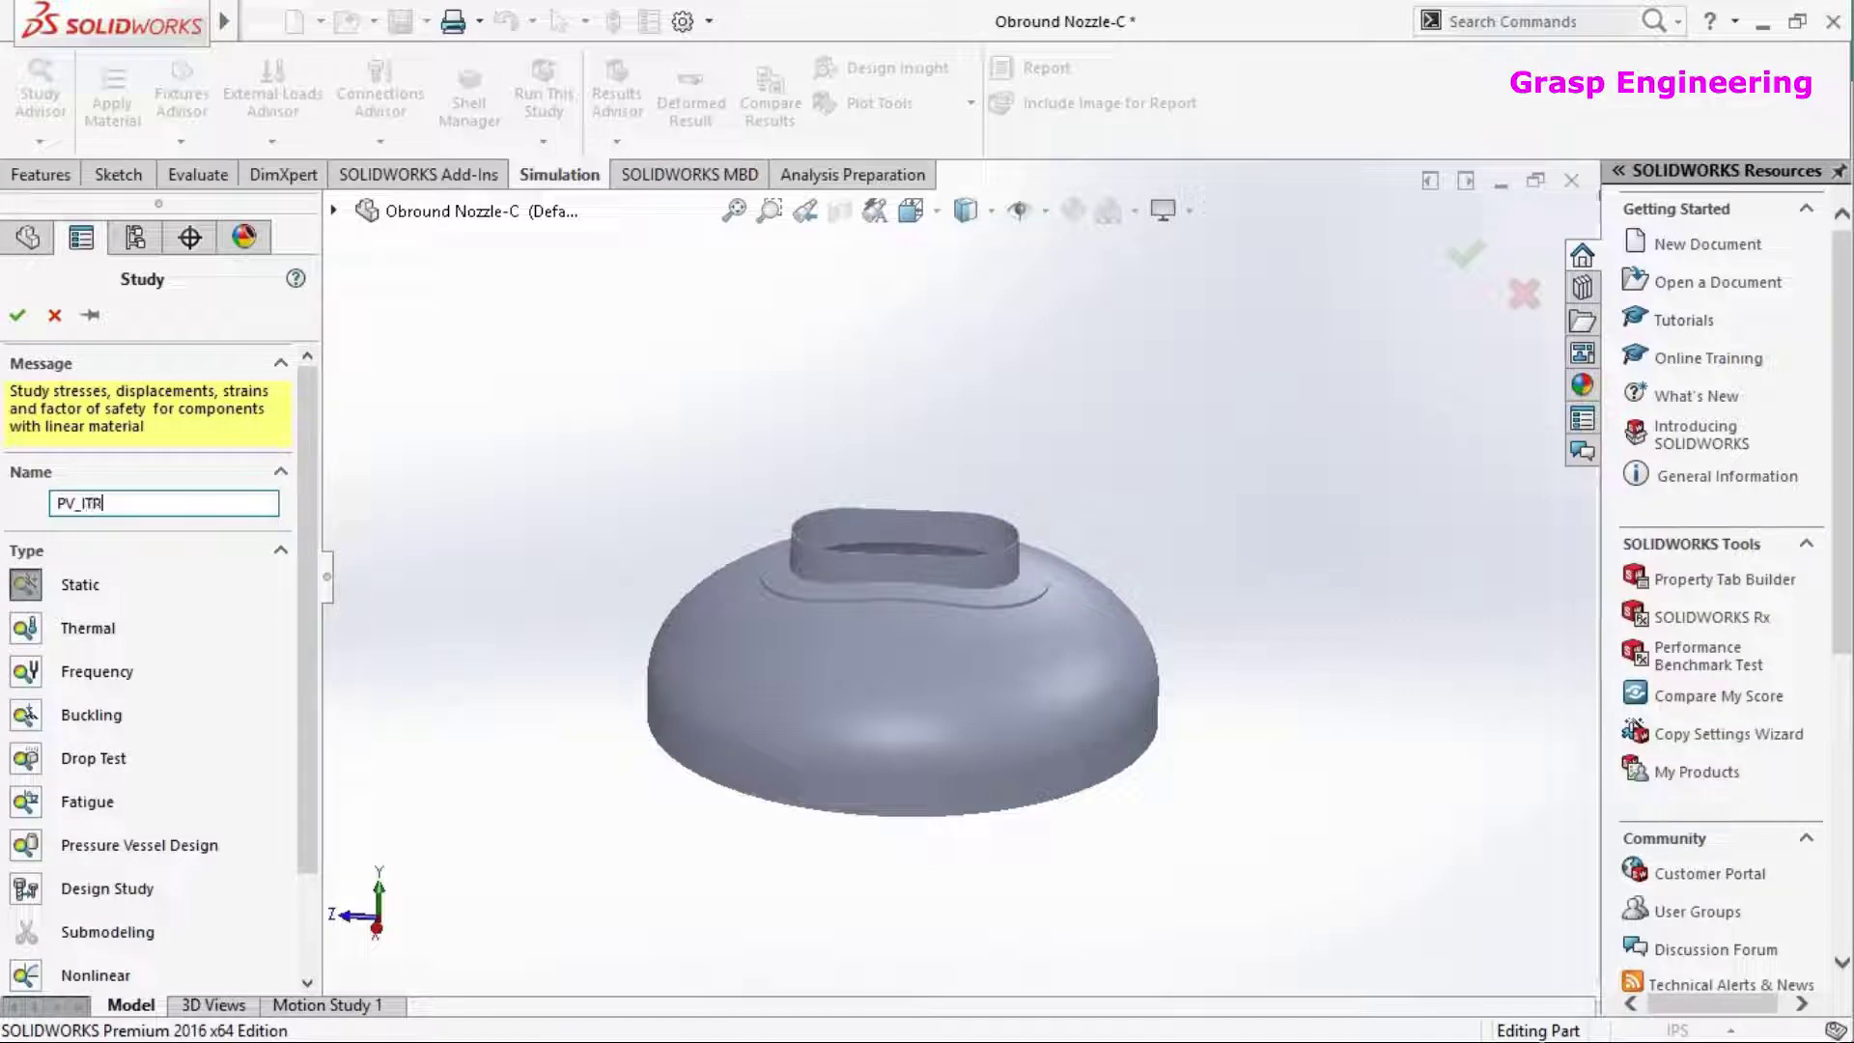
click(12, 319)
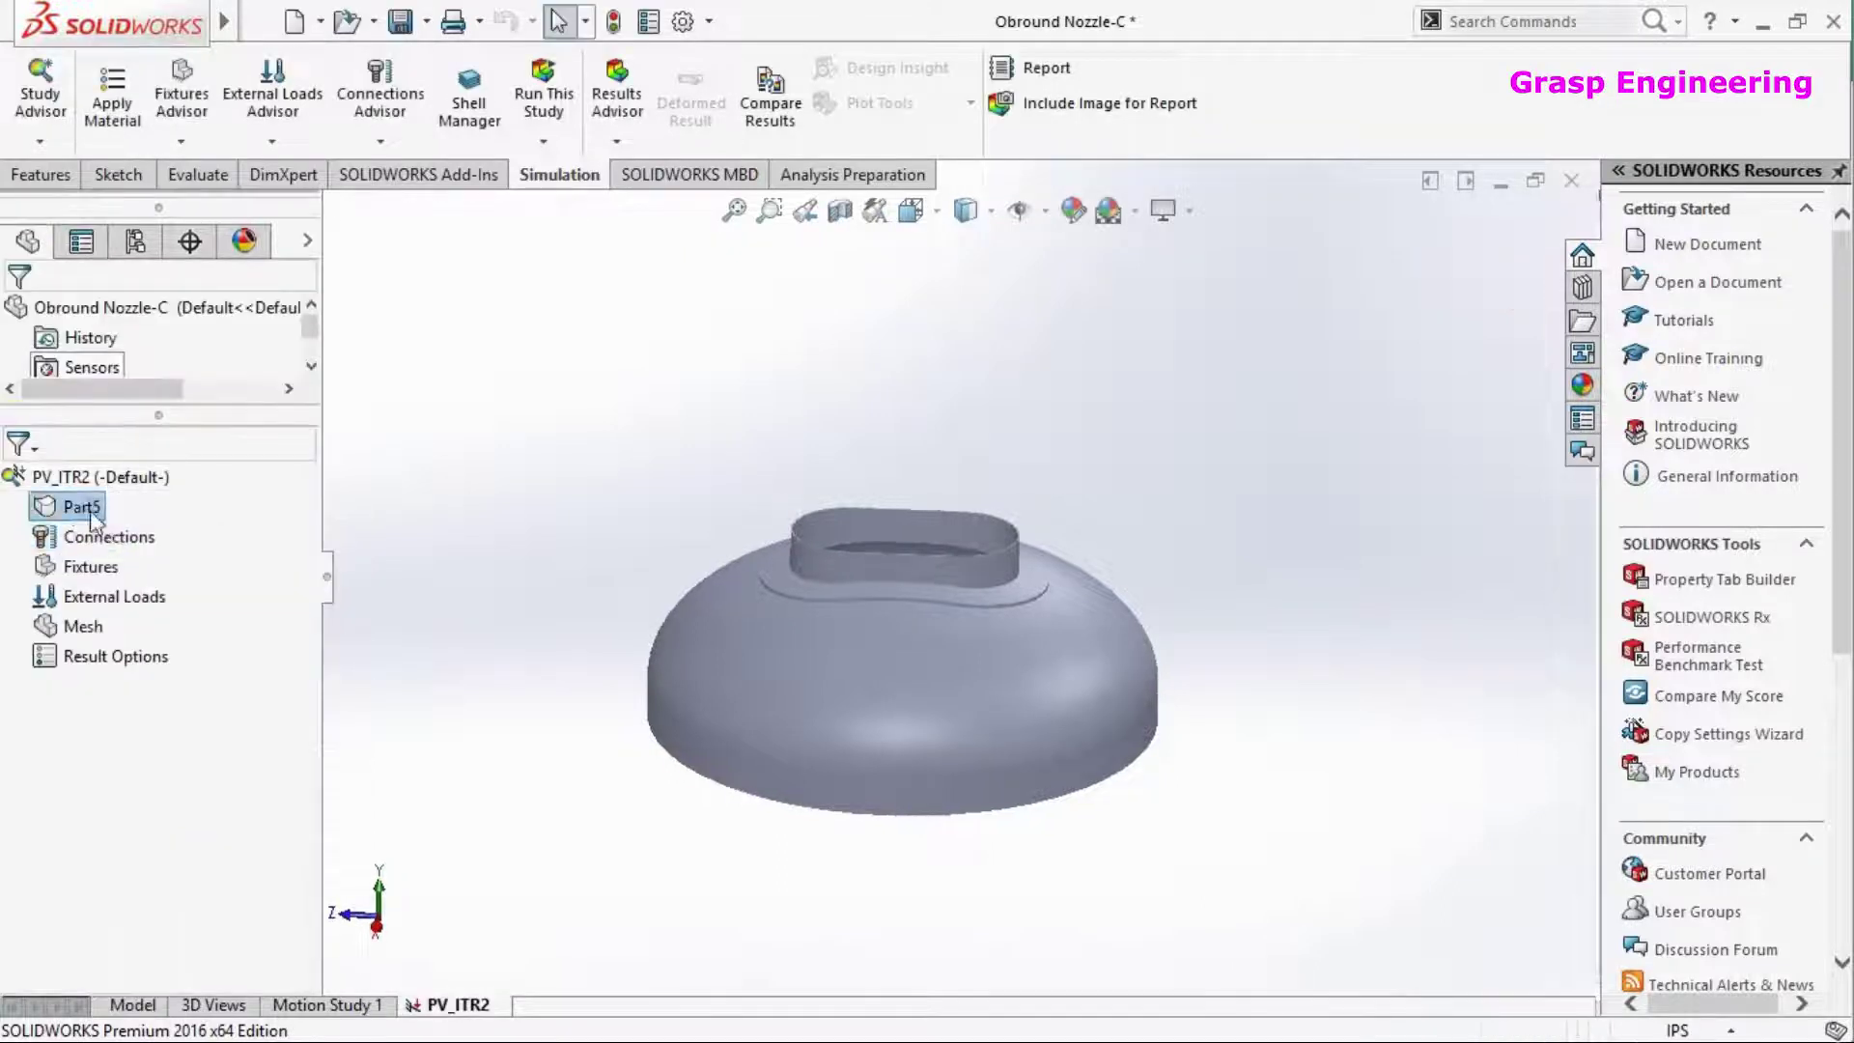
Apply Plain Carbon Steel from the material library to the head part in the study
right_click(94, 520)
click(193, 506)
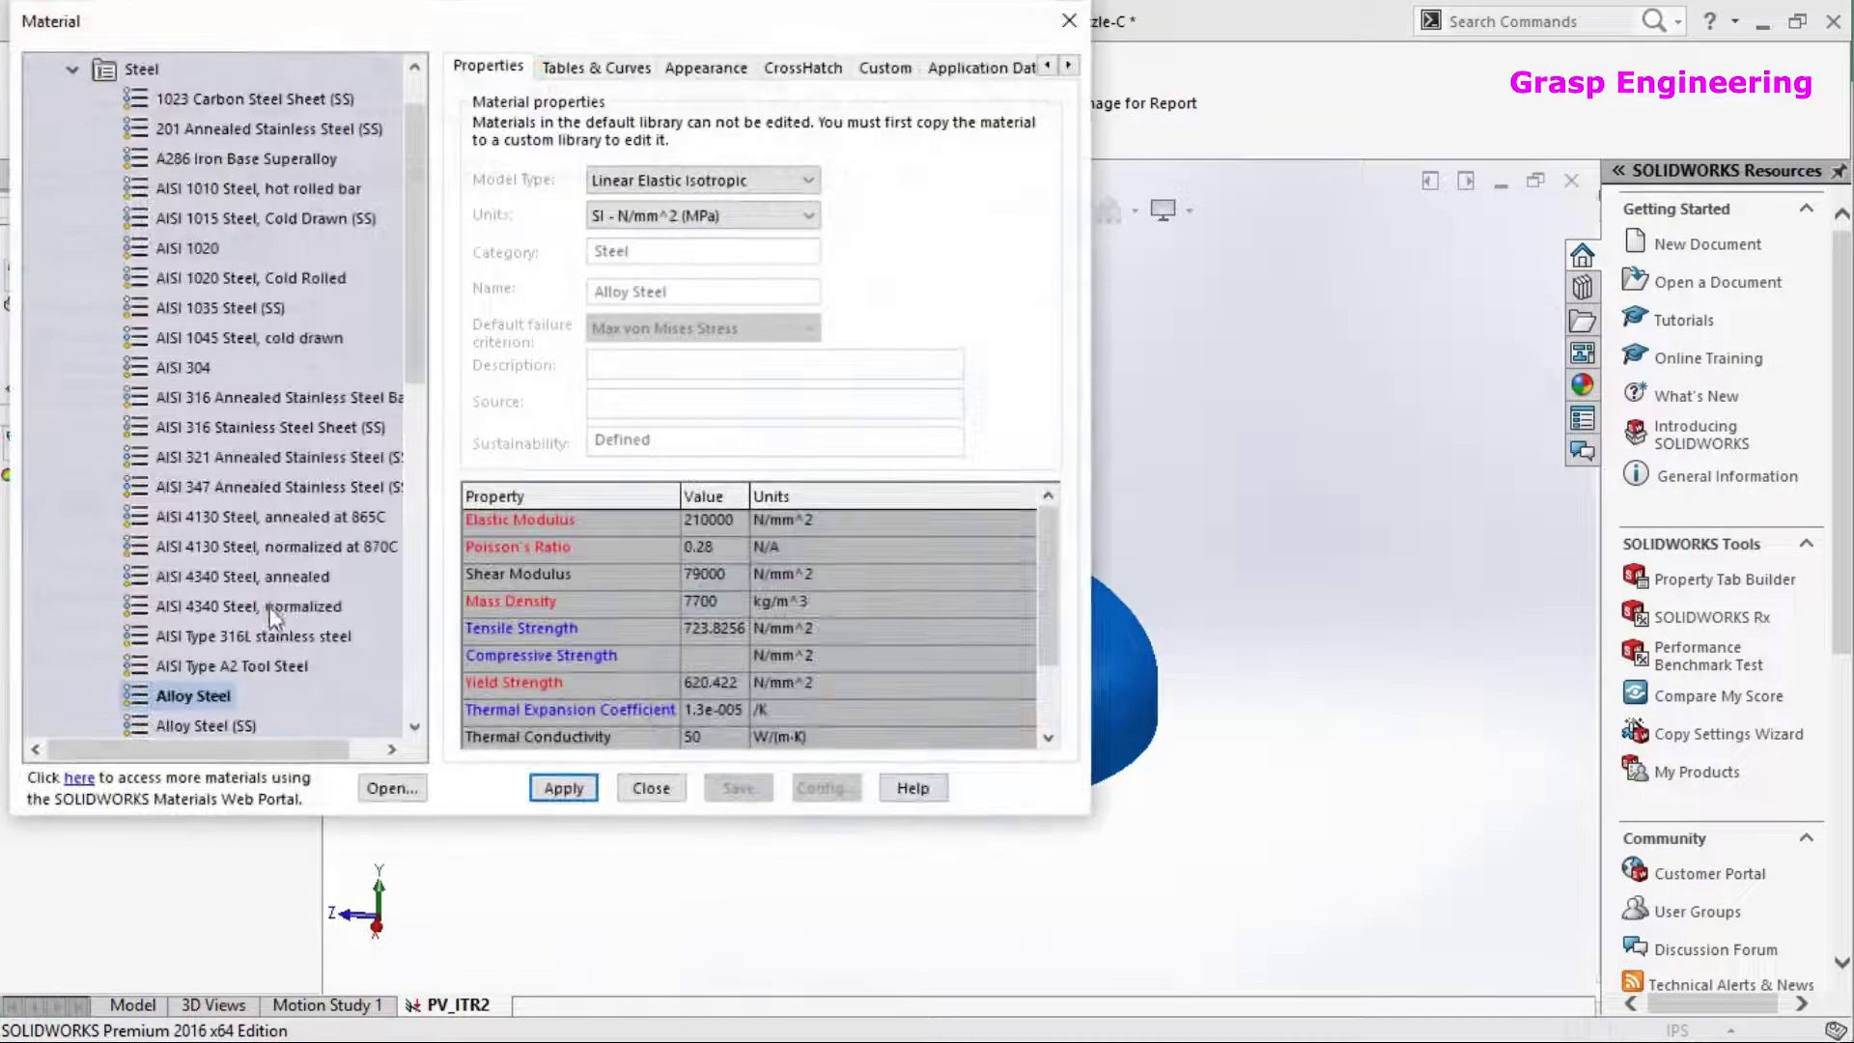
scroll(416, 374, down, 4)
click(228, 577)
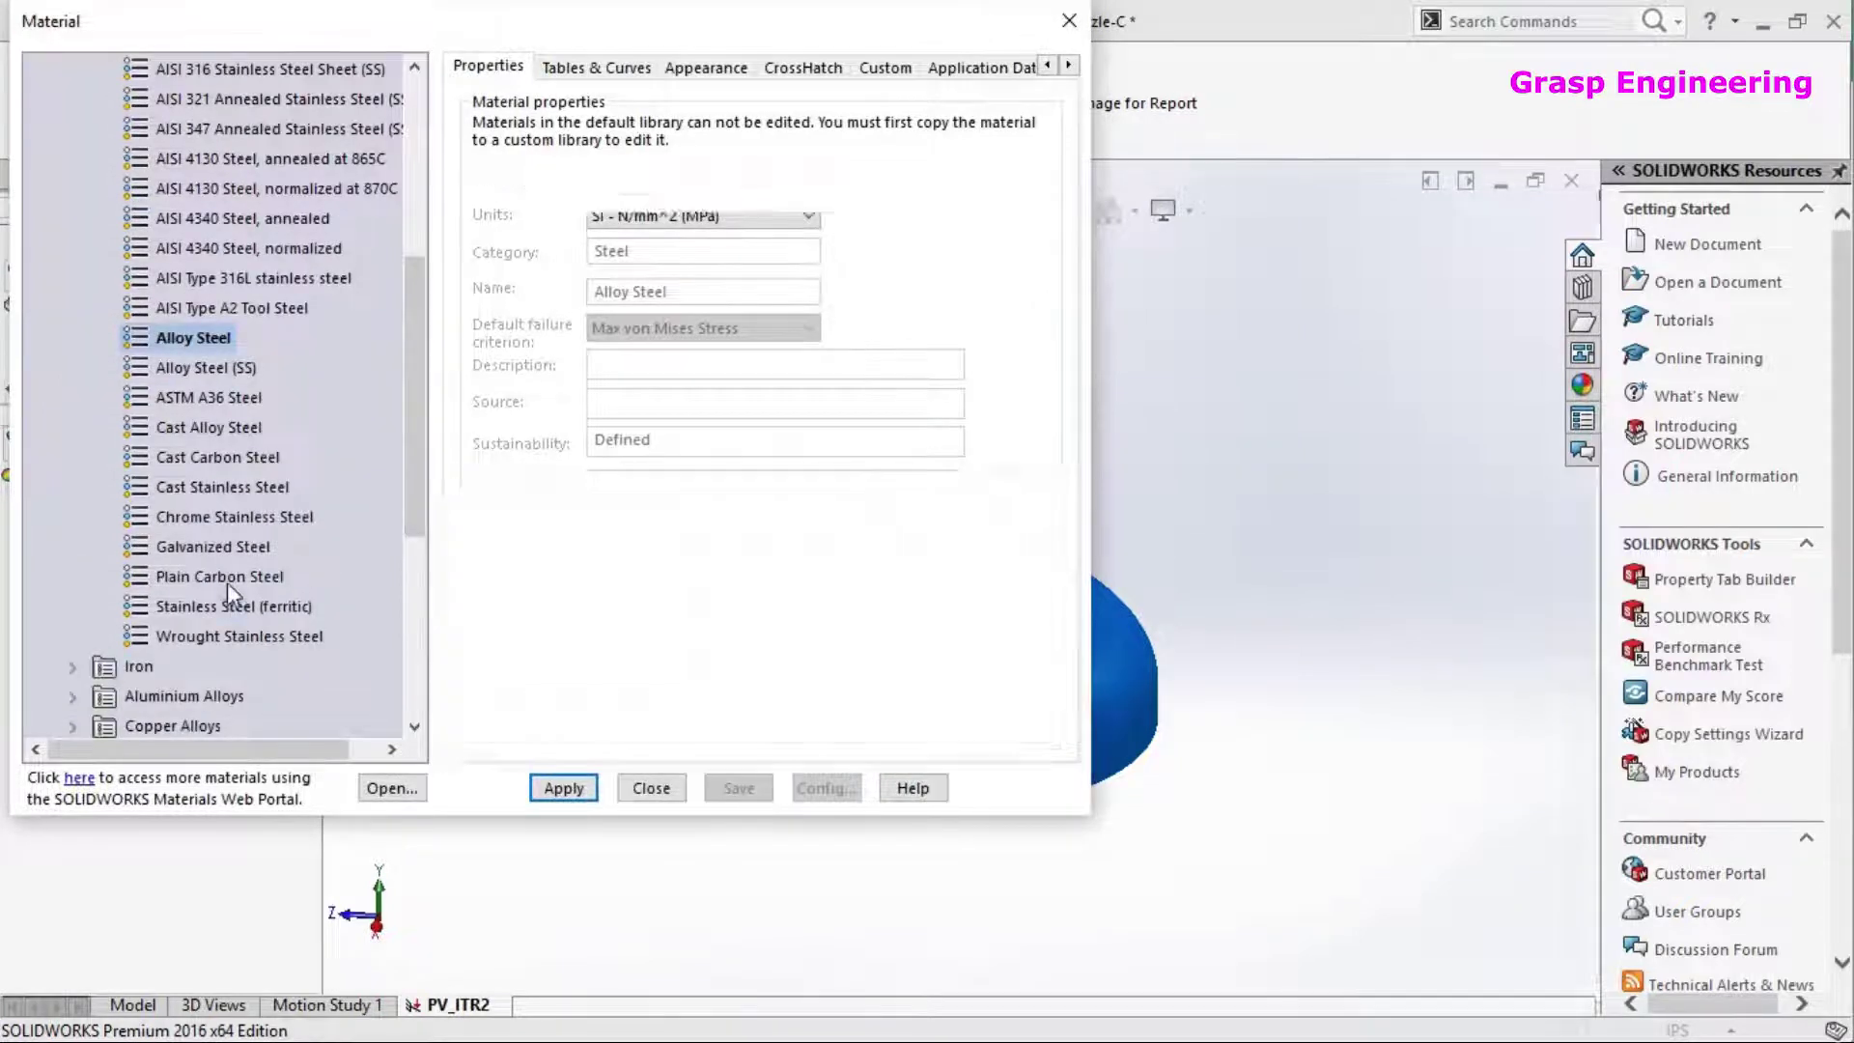
click(563, 788)
click(651, 787)
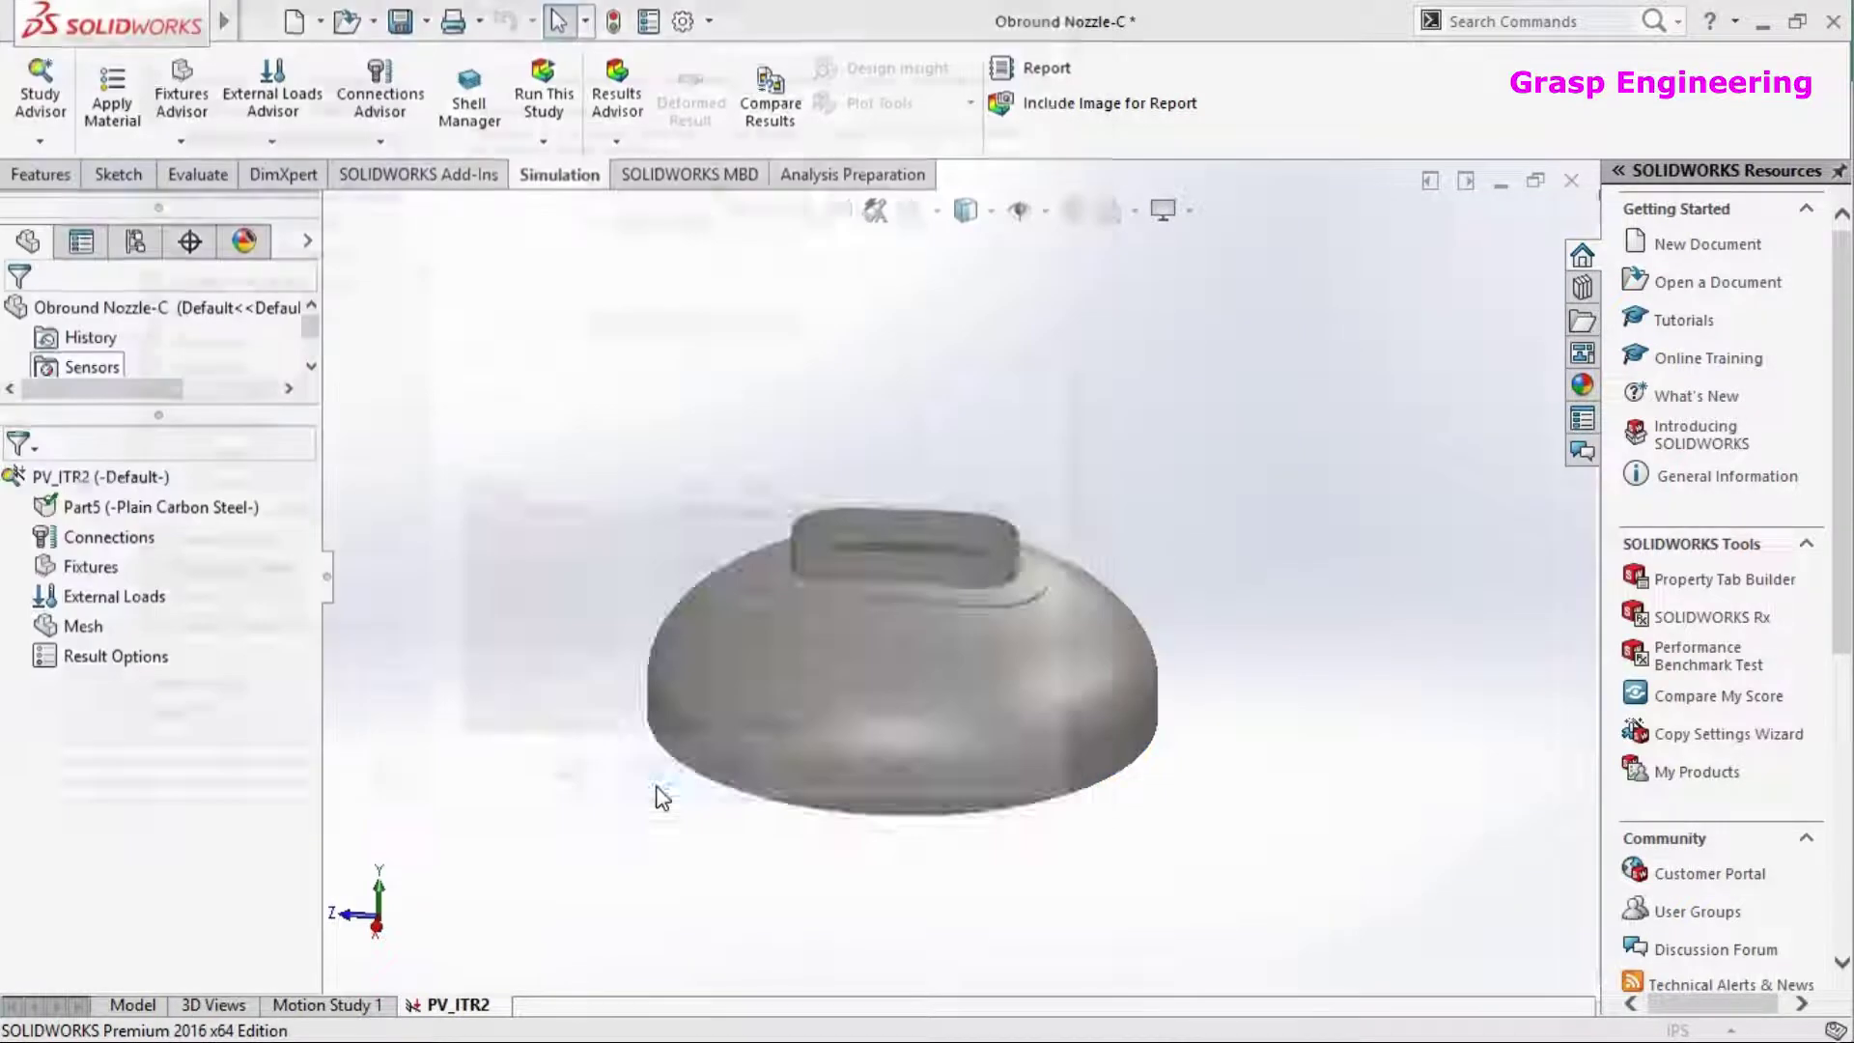
Add a Fixed Geometry fixture to the bottom rim face of the head
right_click(89, 567)
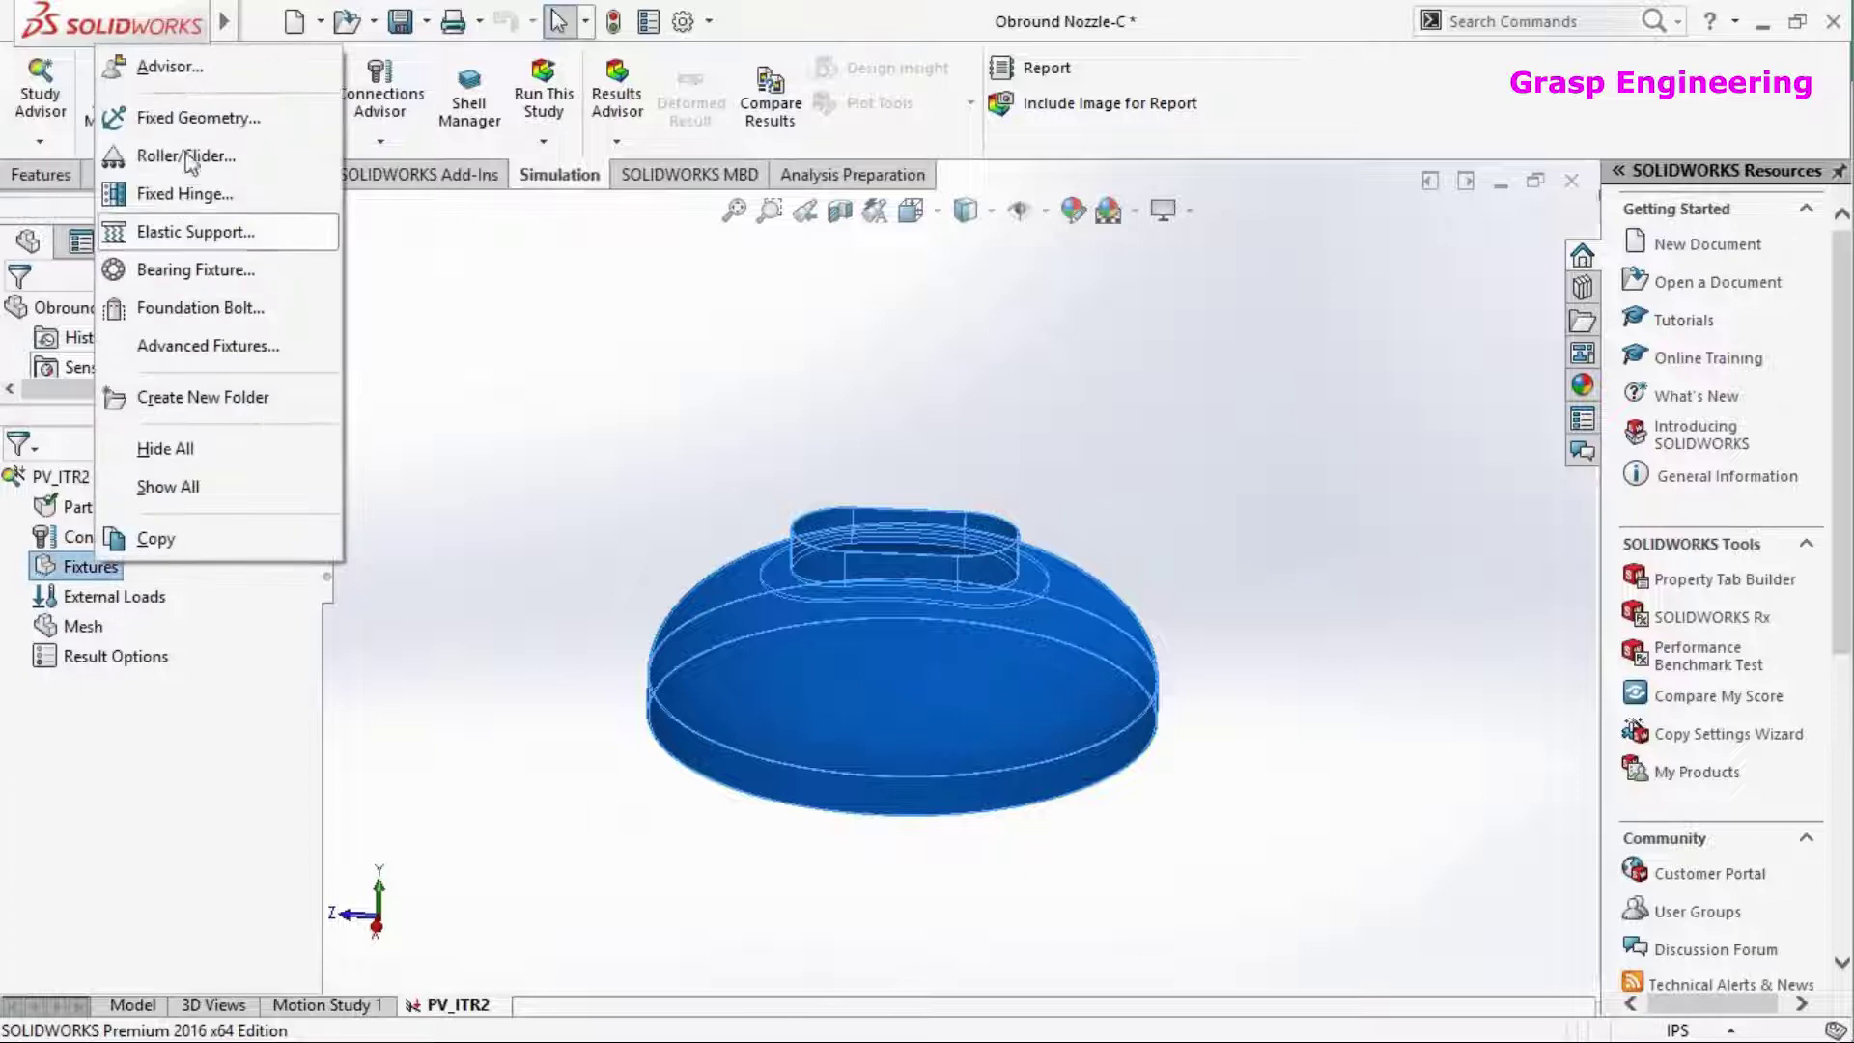
click(193, 124)
middle_drag(763, 801, 692, 637)
scroll(695, 643, down, 6)
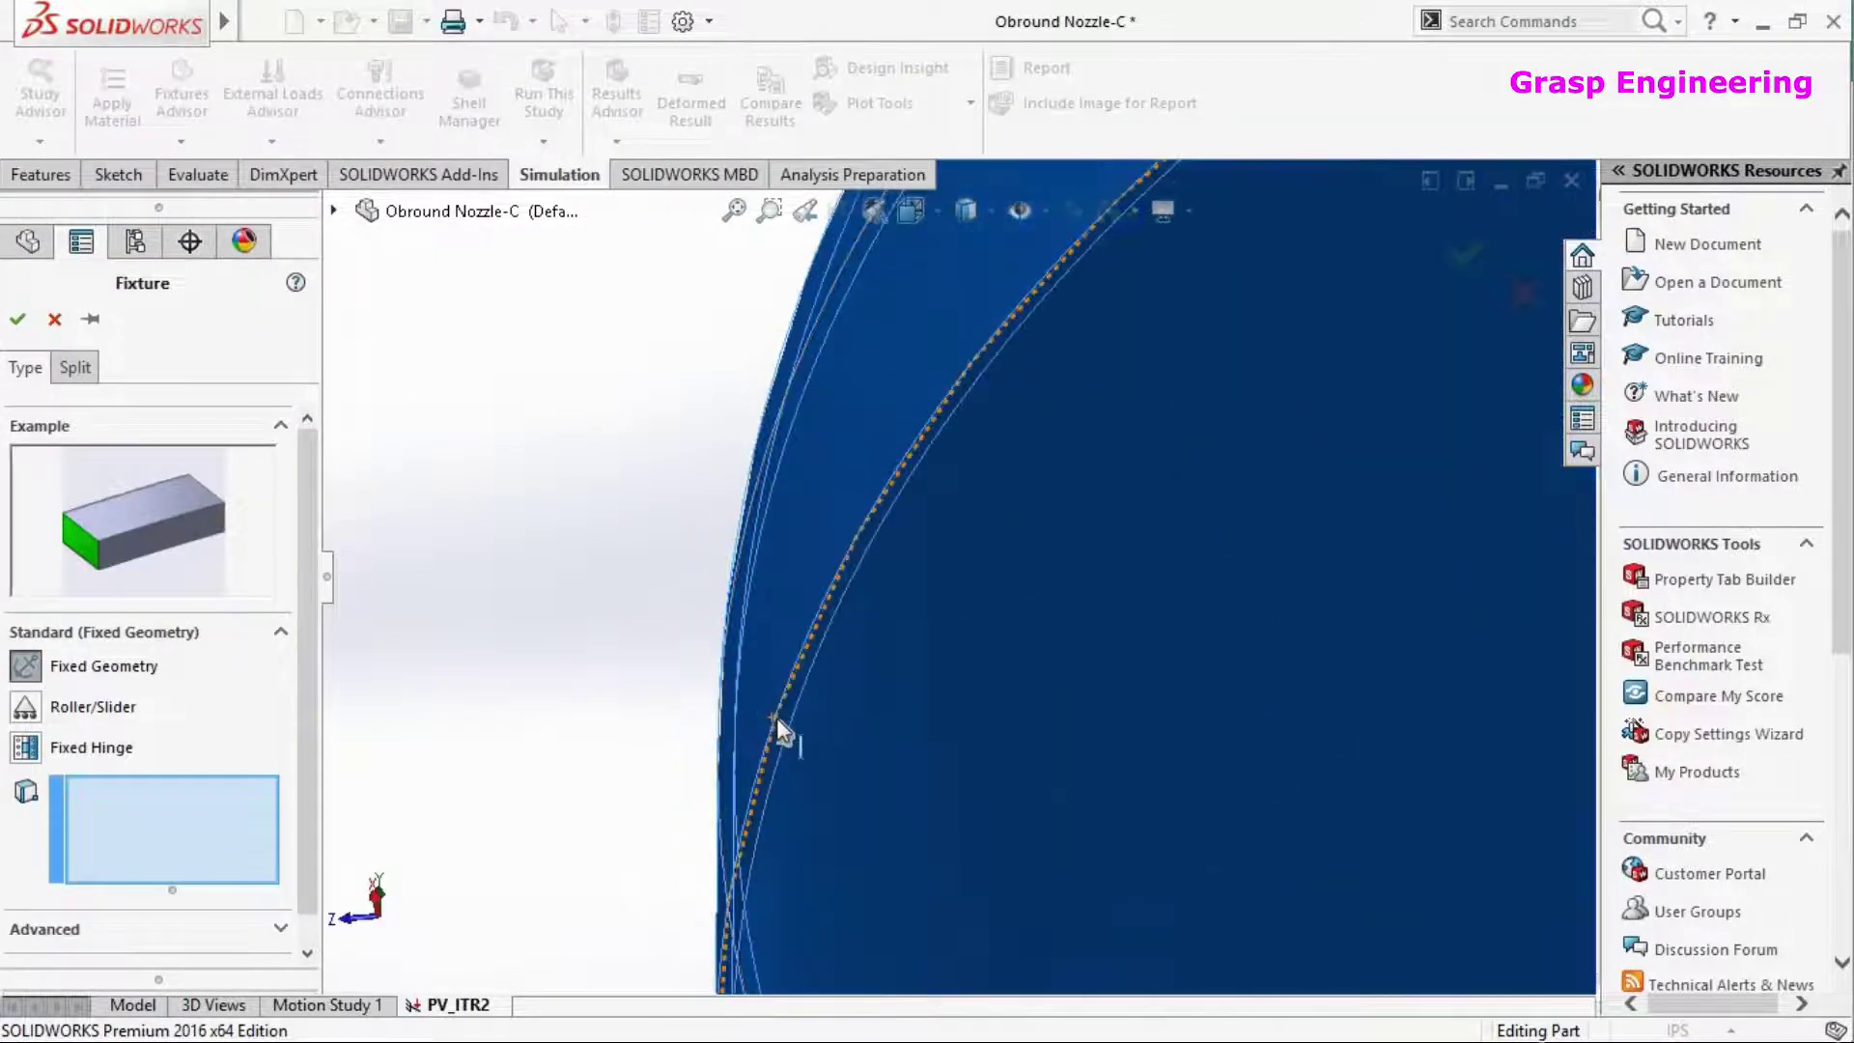
click(782, 738)
scroll(683, 605, up, 3)
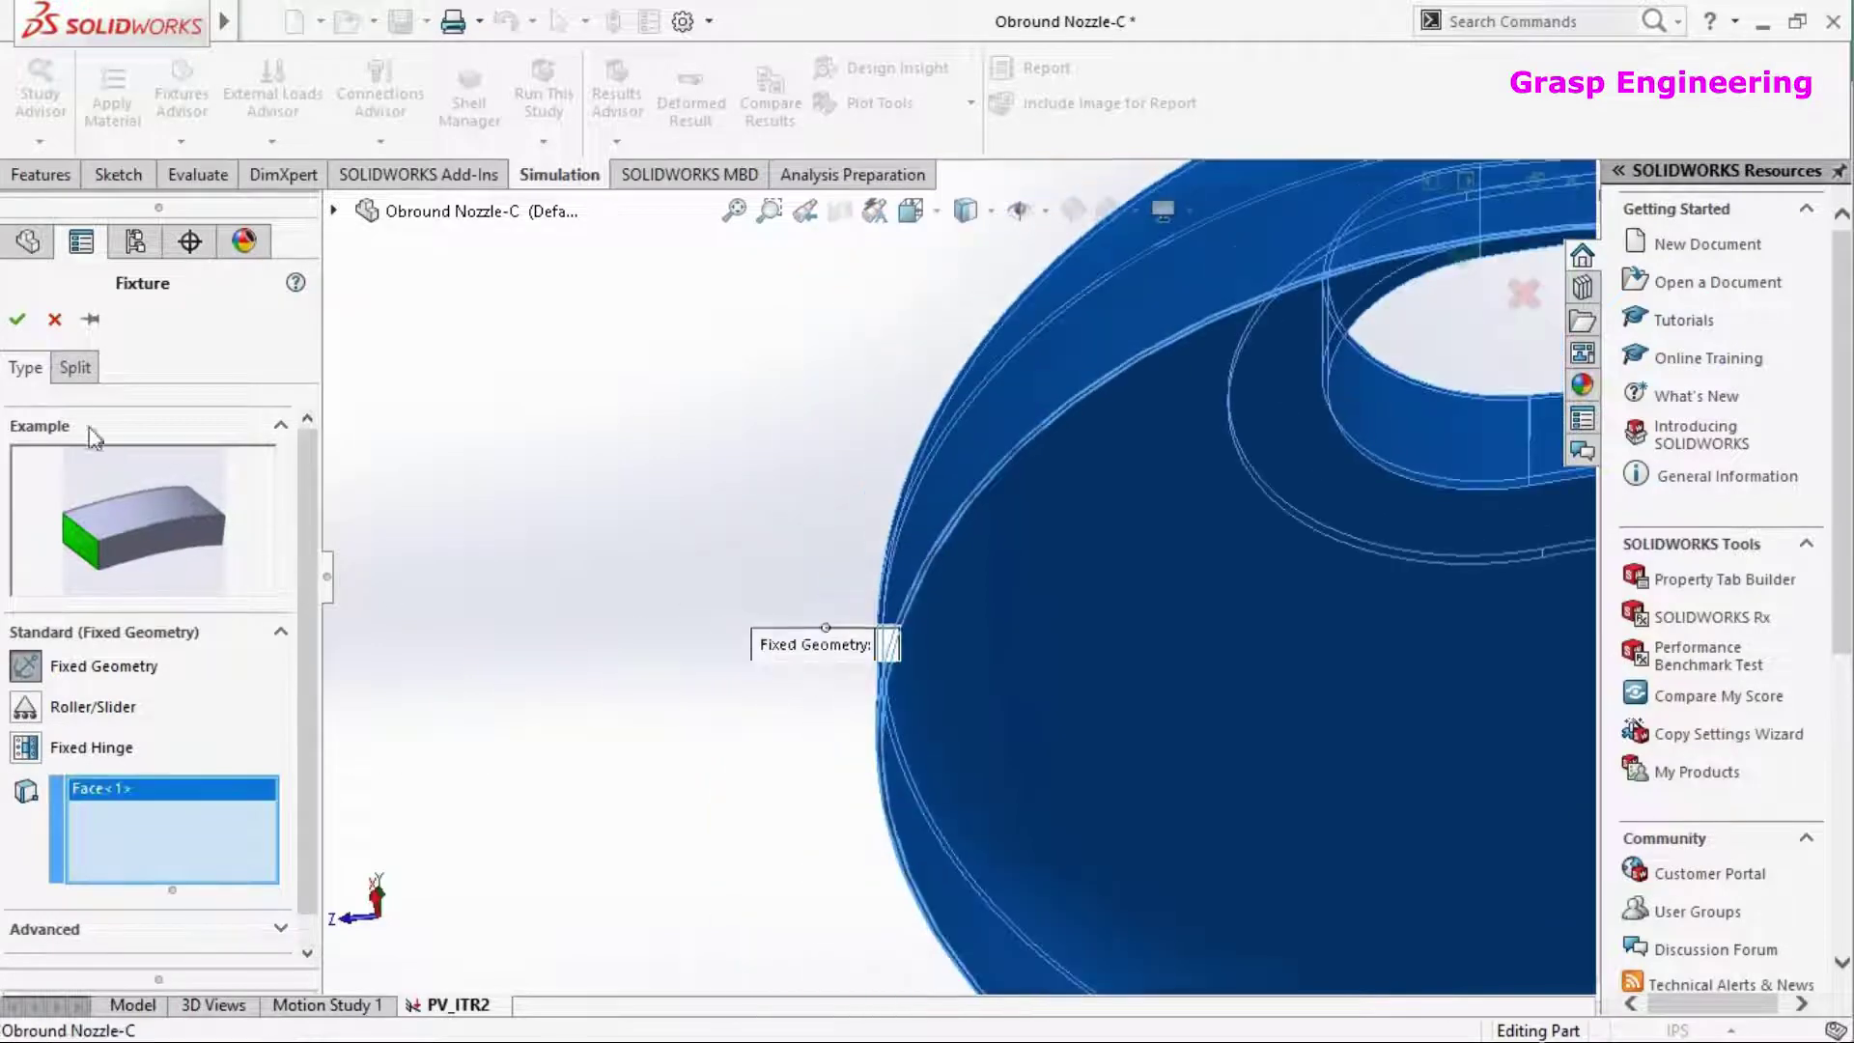
click(18, 320)
Start a second fixture and select the upper rim face of the obround nozzle for it
scroll(645, 637, up, 5)
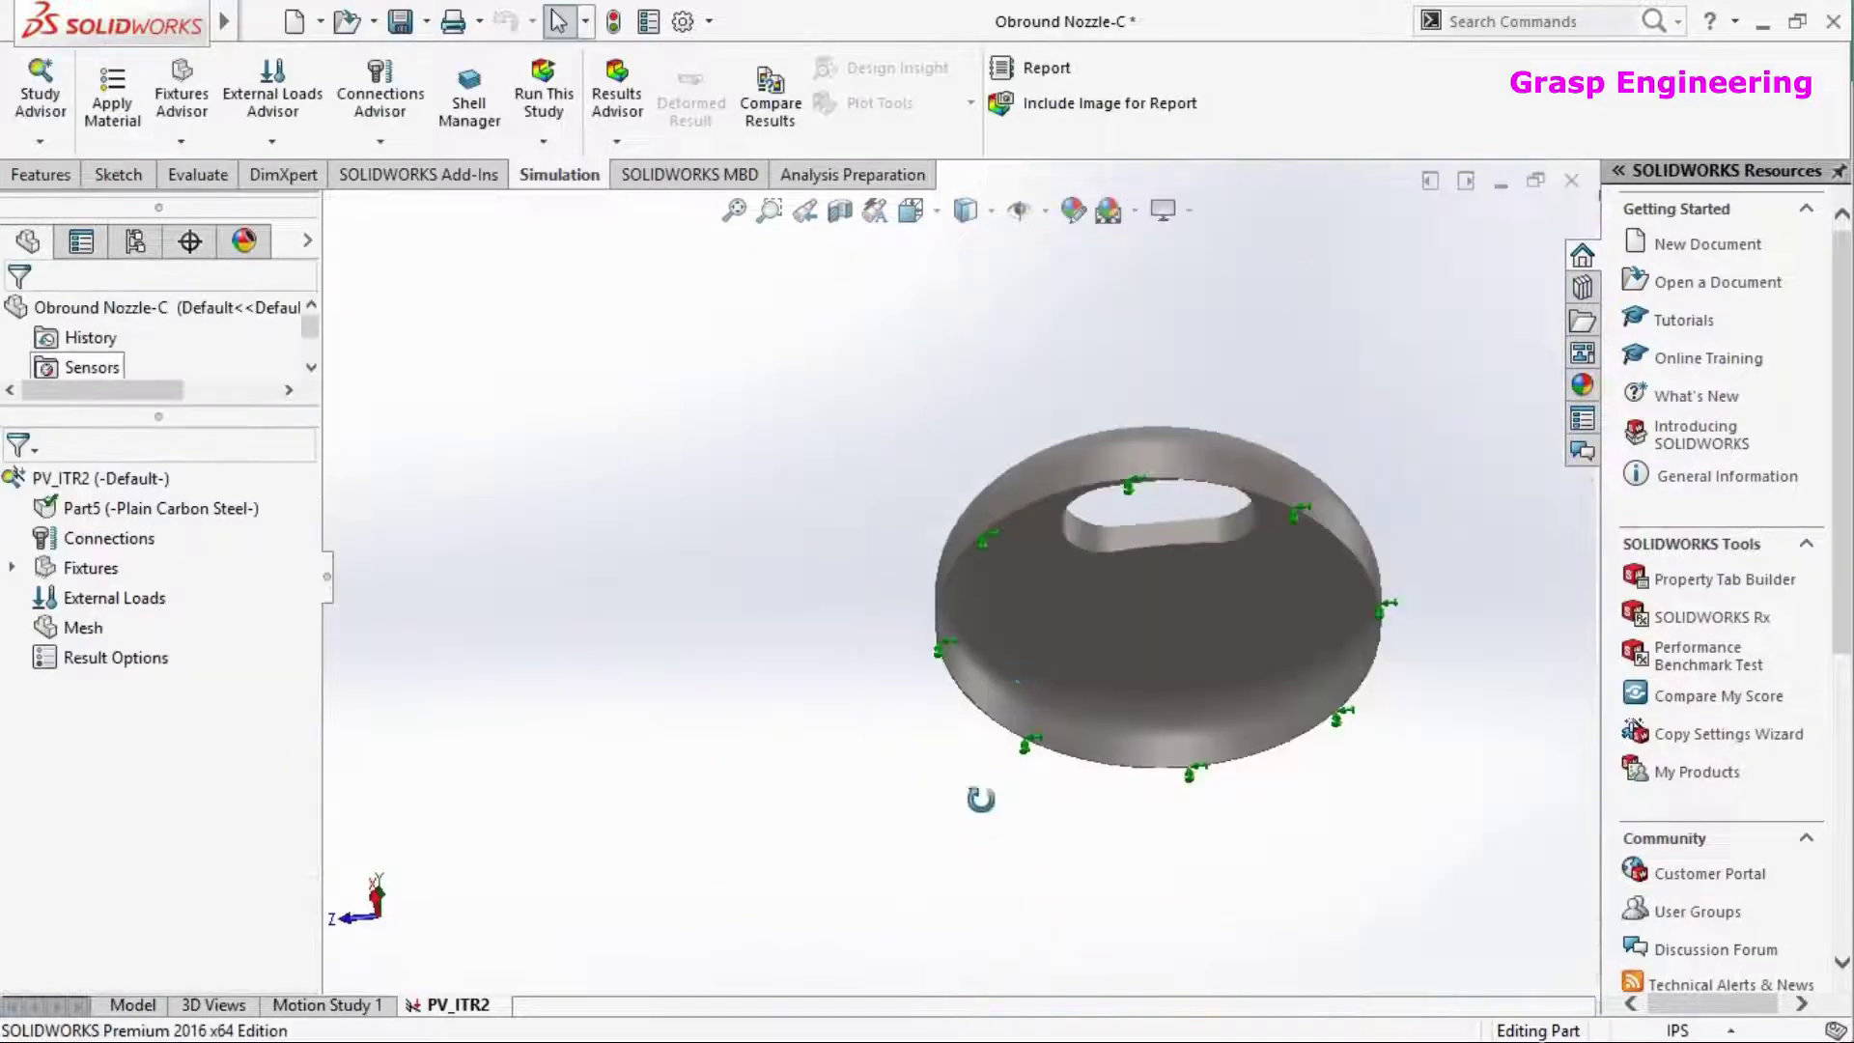
middle_drag(1257, 449, 1080, 444)
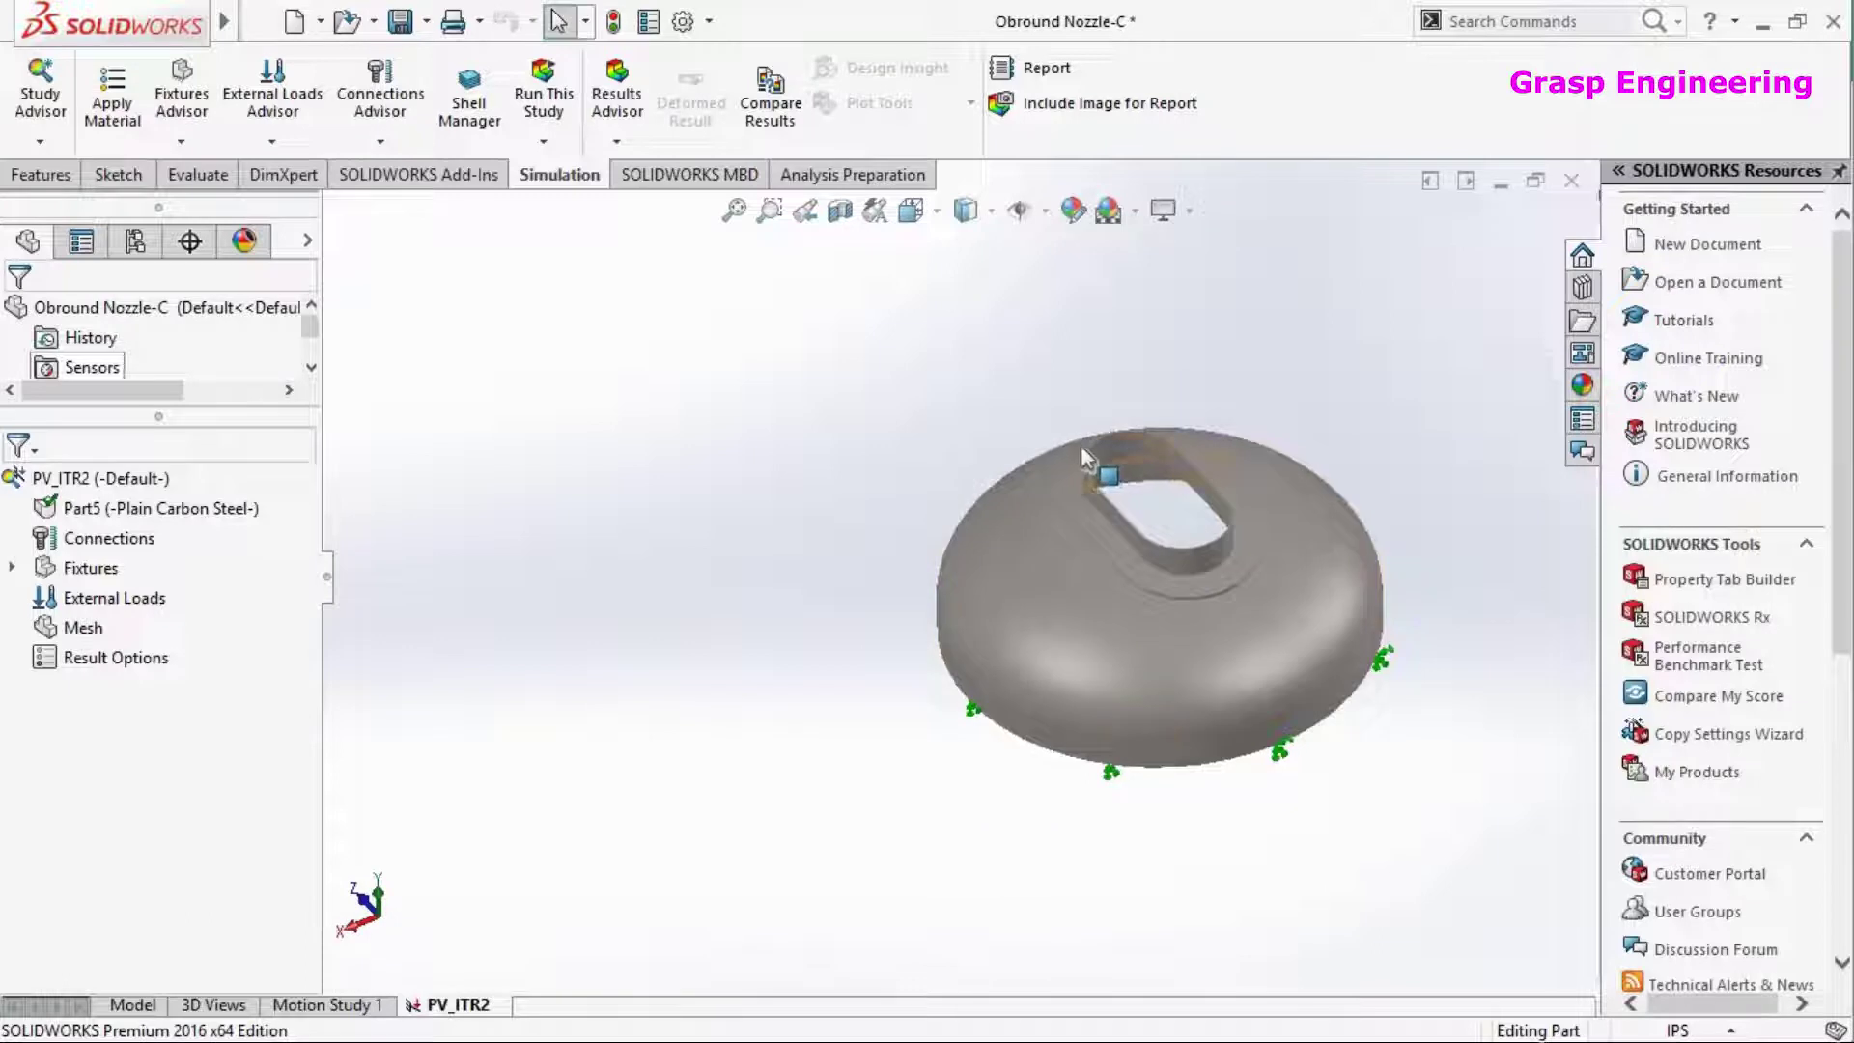
scroll(948, 587, down, 5)
scroll(948, 587, down, 3)
right_click(145, 598)
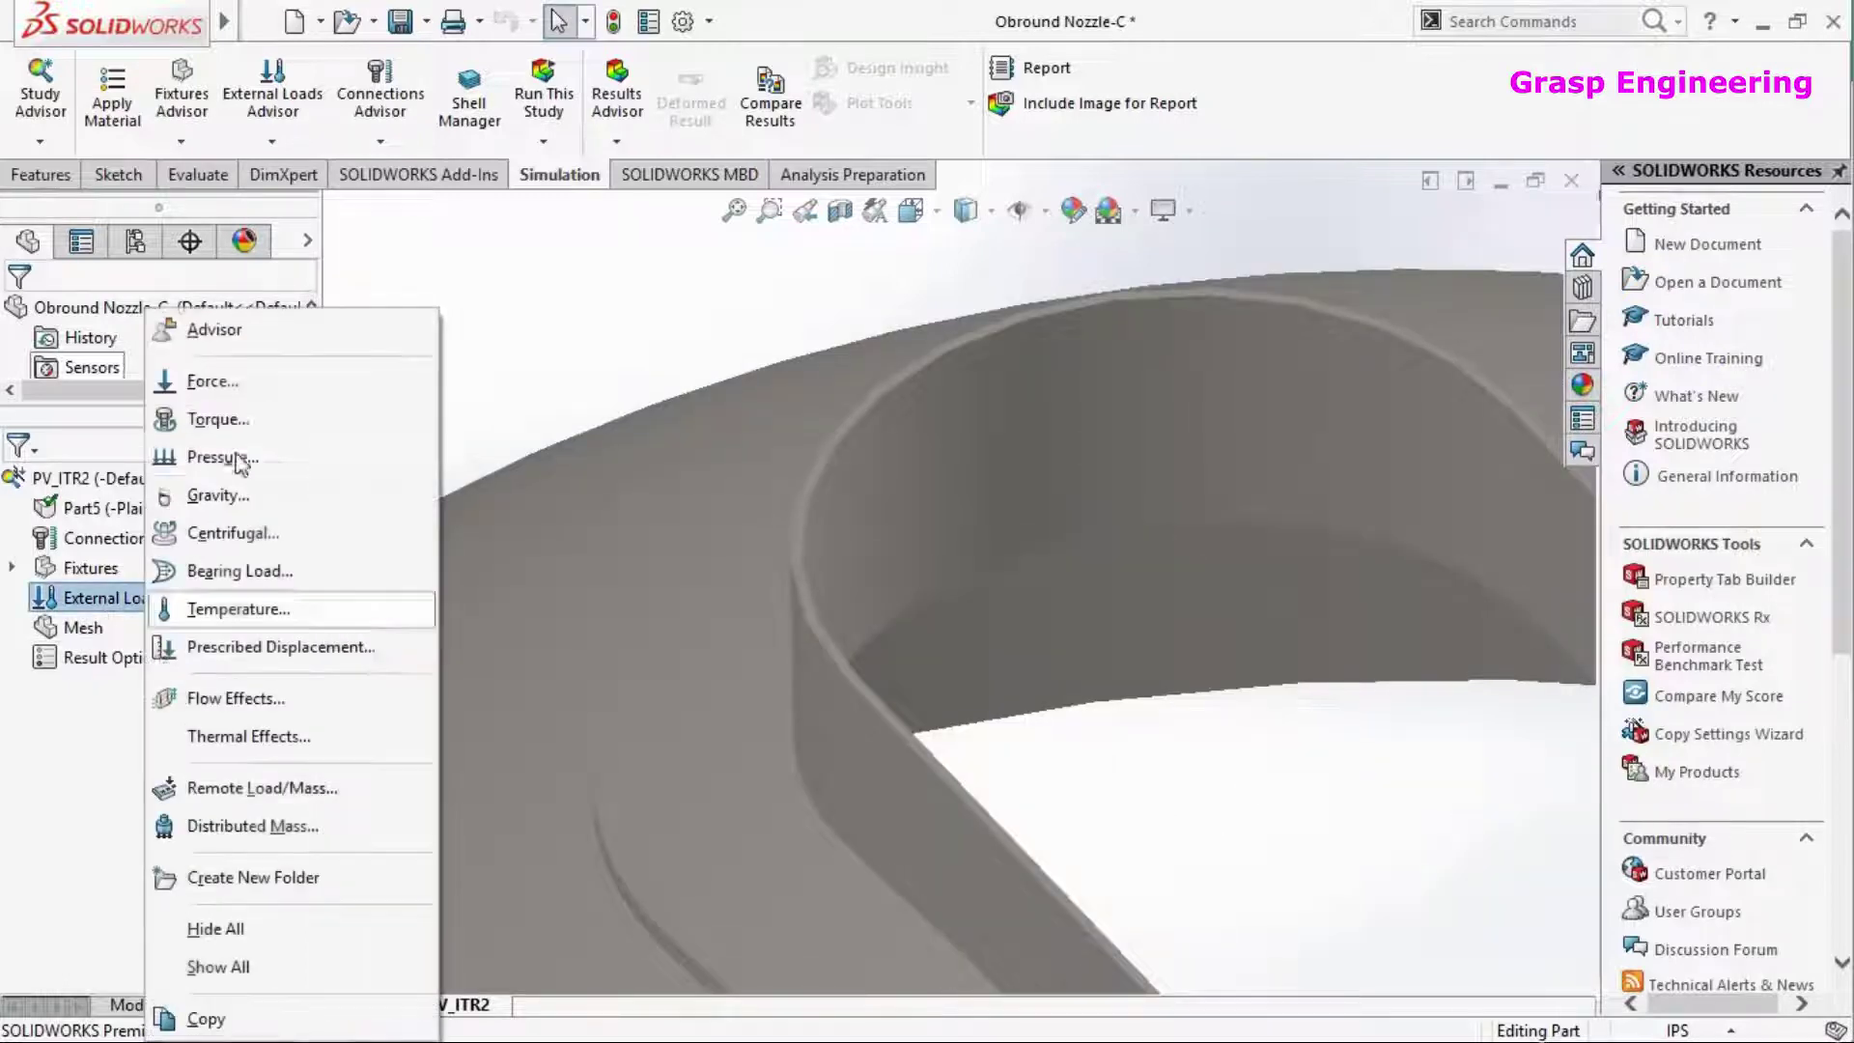
click(91, 567)
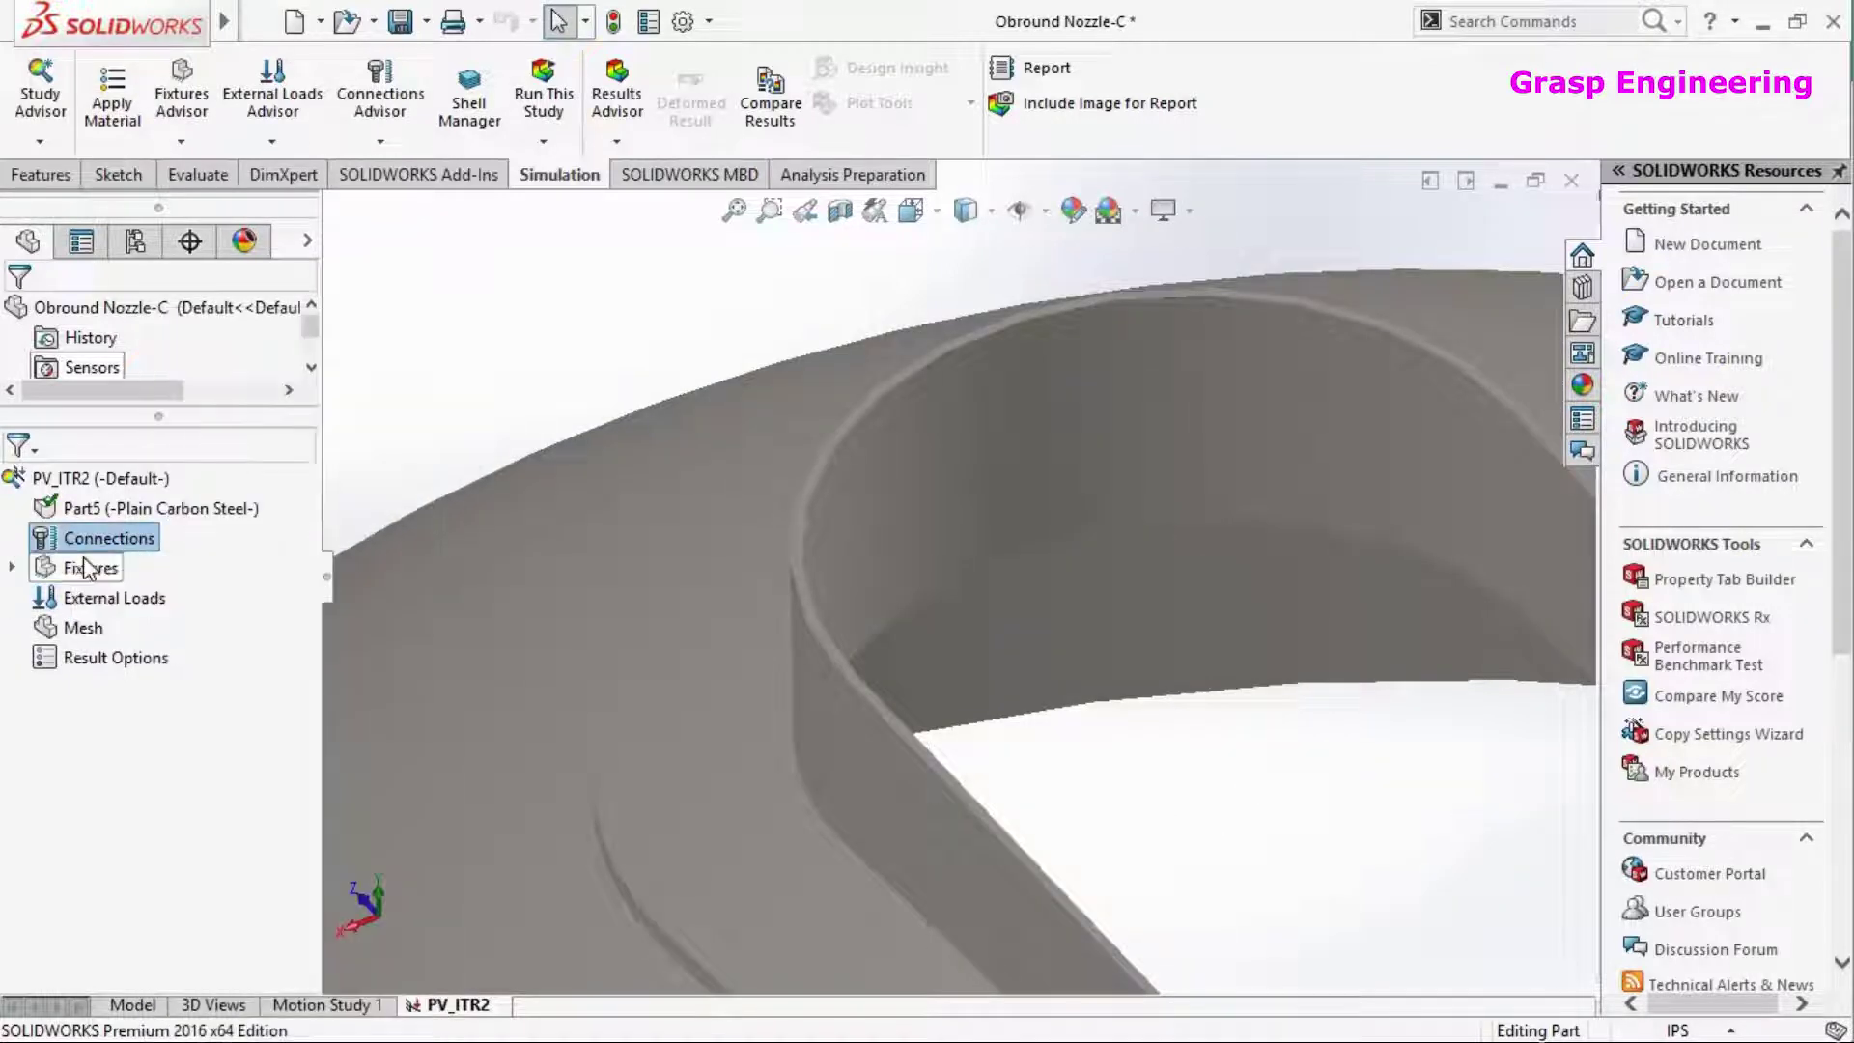
right_click(85, 565)
click(187, 112)
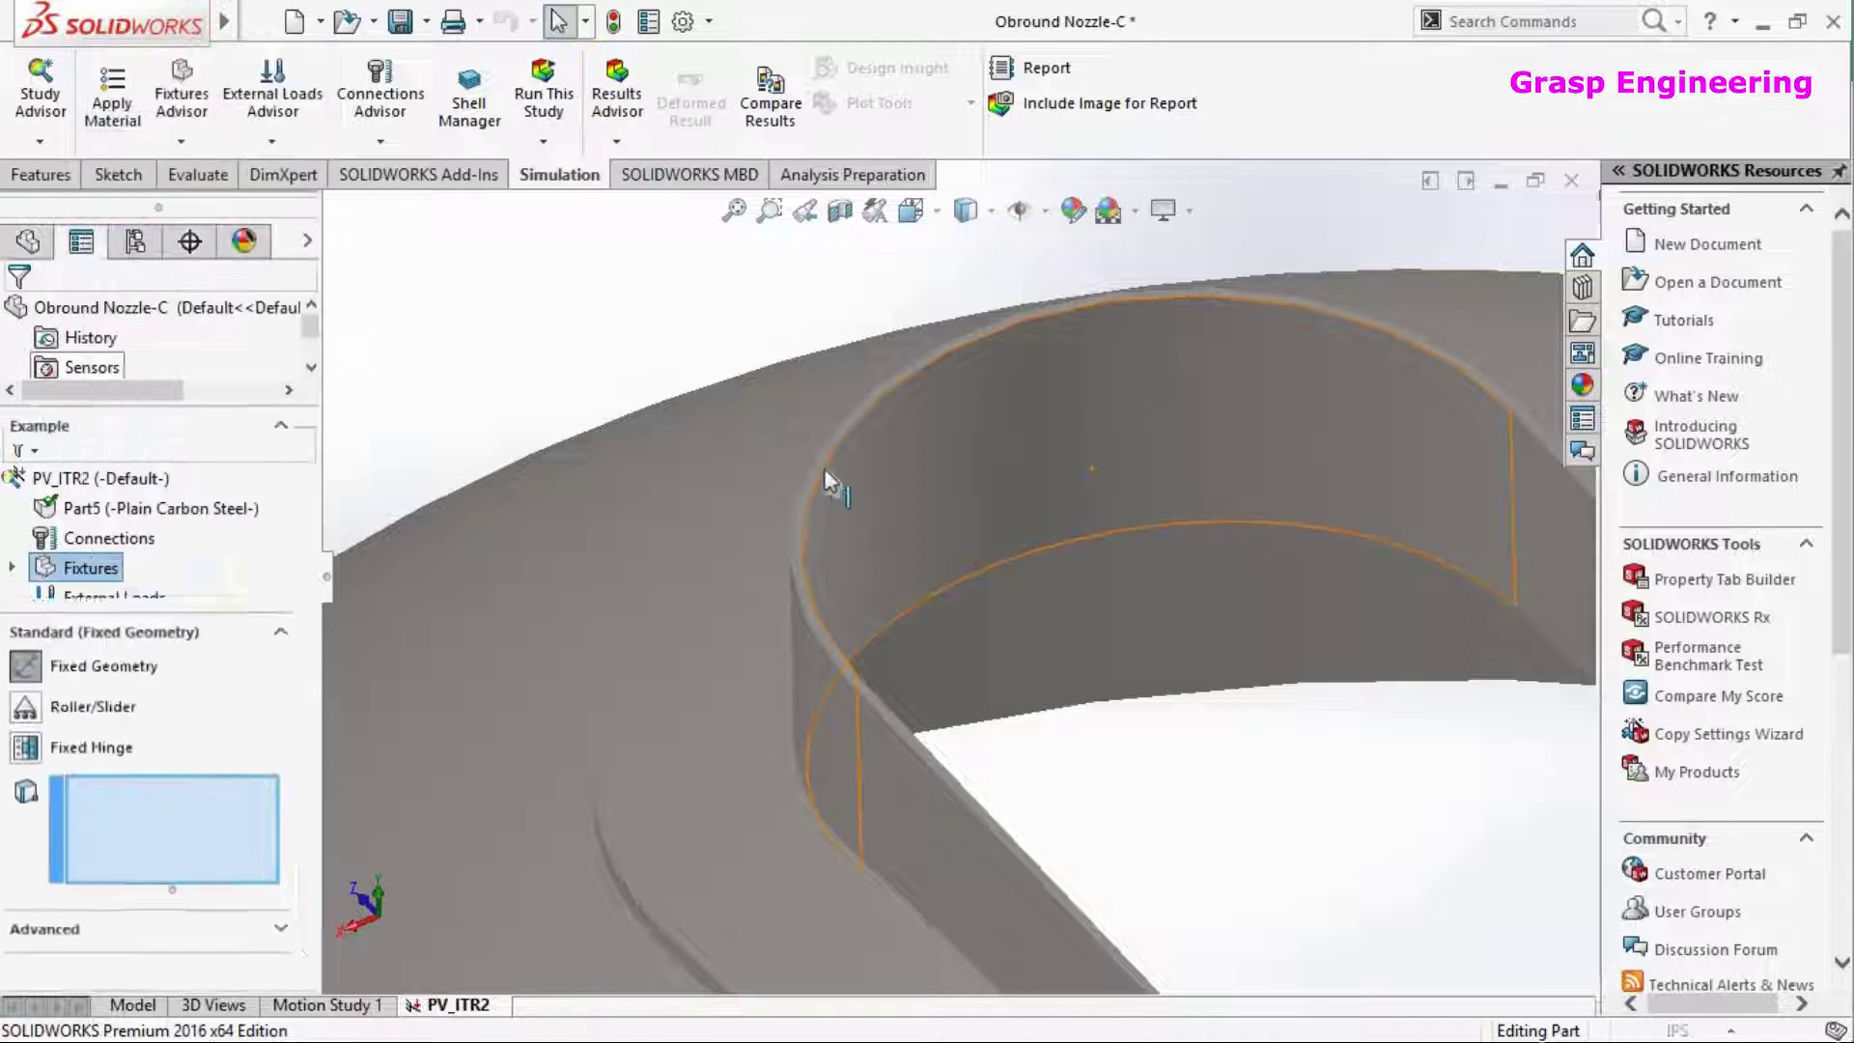
click(823, 467)
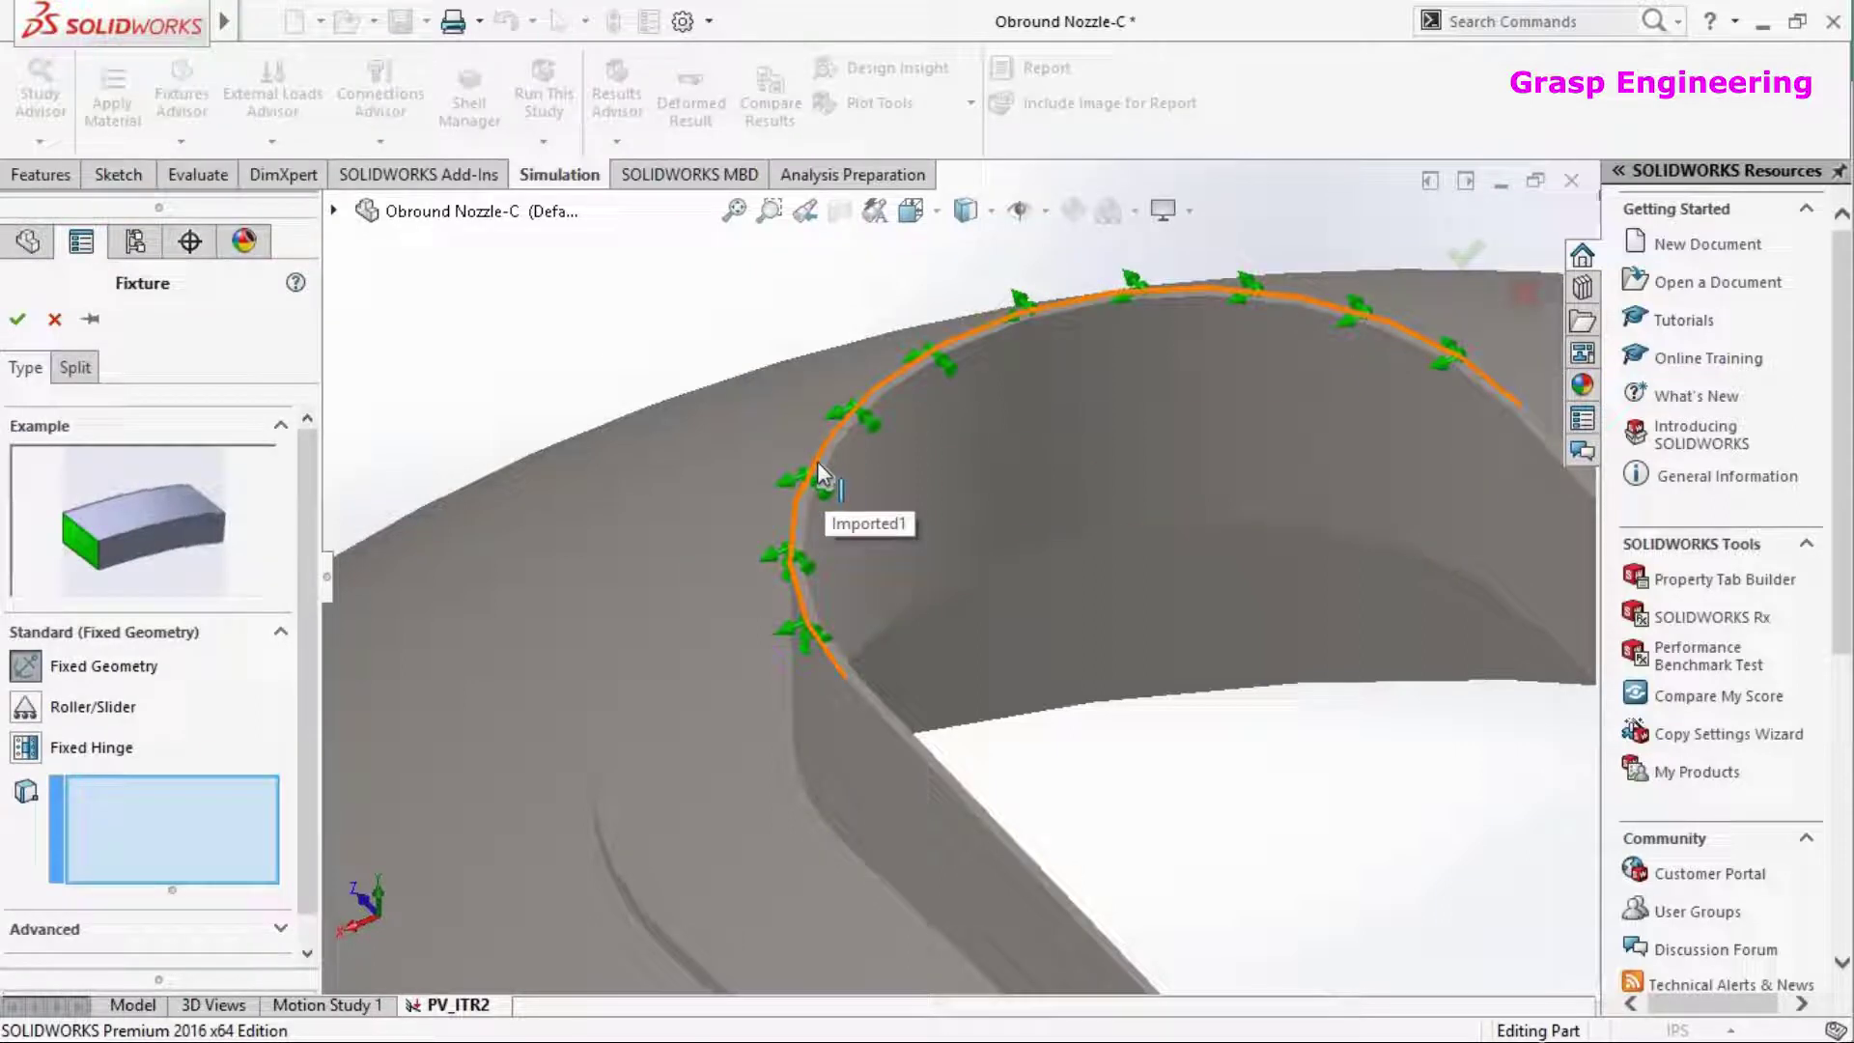
click(827, 448)
scroll(241, 734, down, 1)
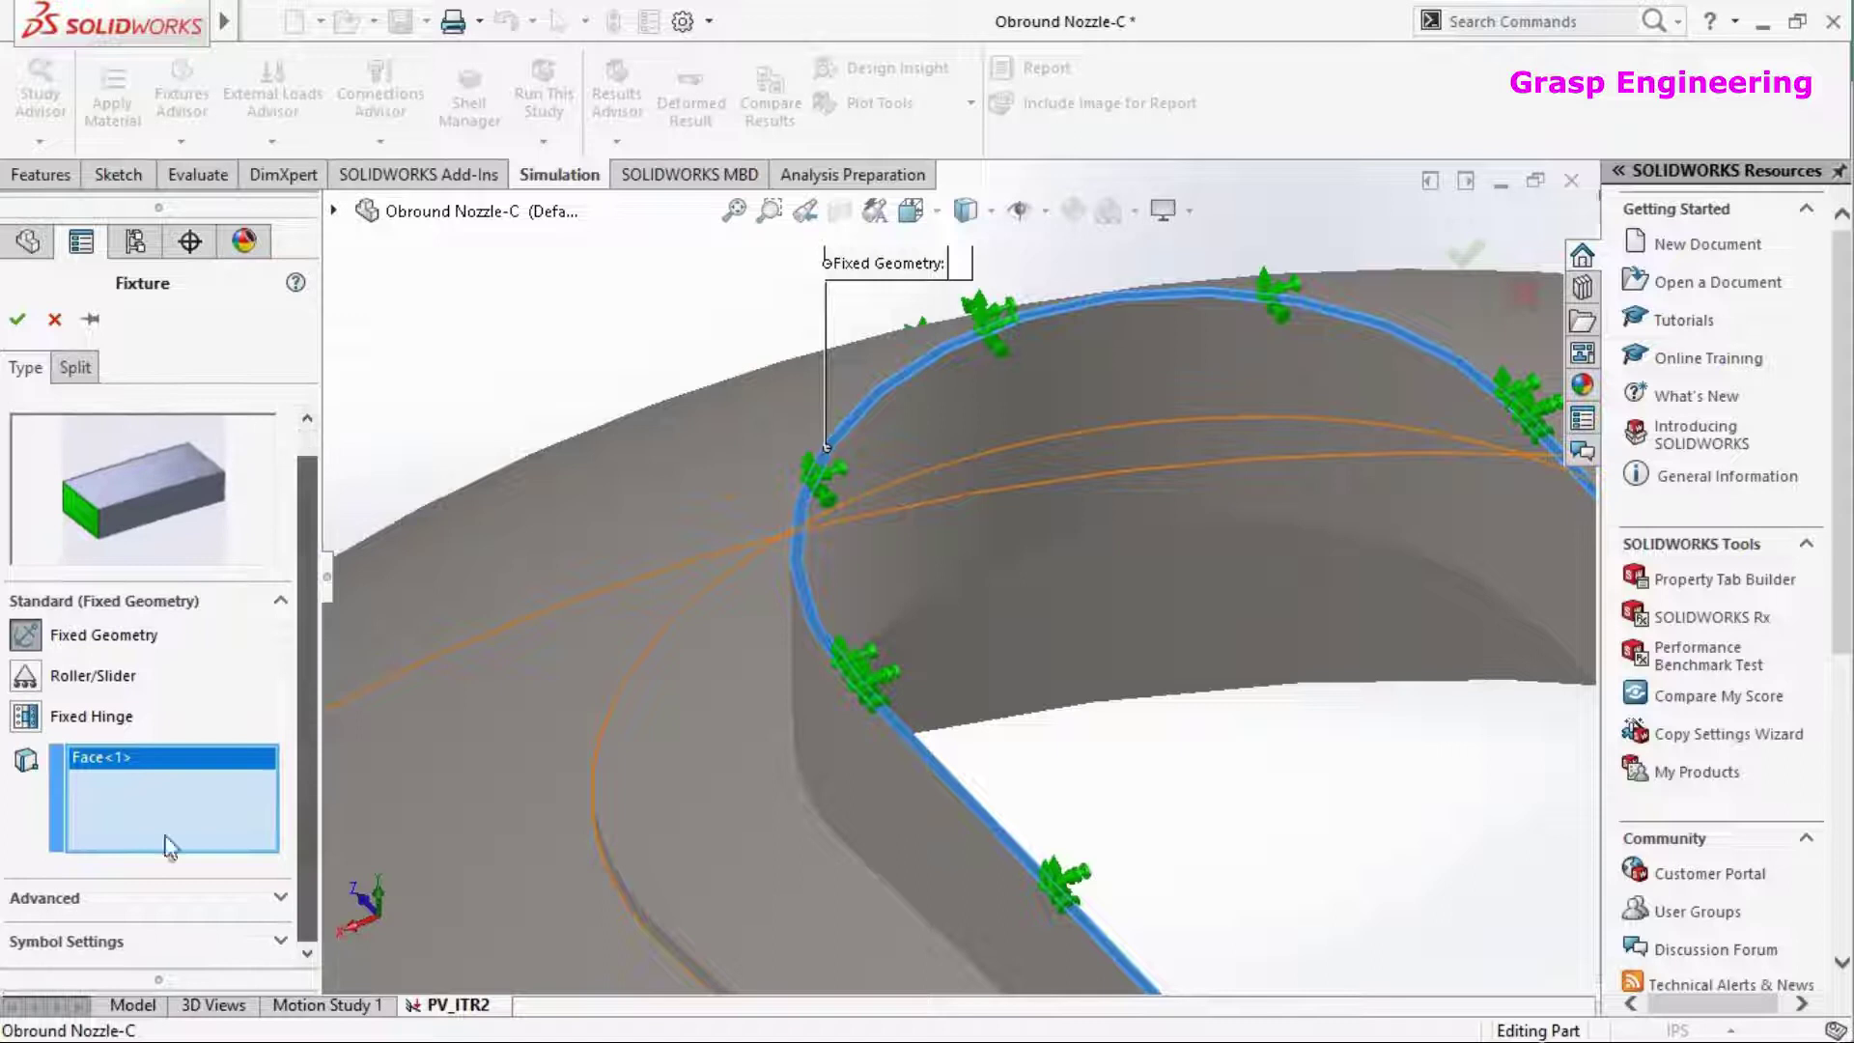
Make the nozzle rim fixture an On Flat Faces restraint with 0 mm translation normal to the face and apply it
click(60, 900)
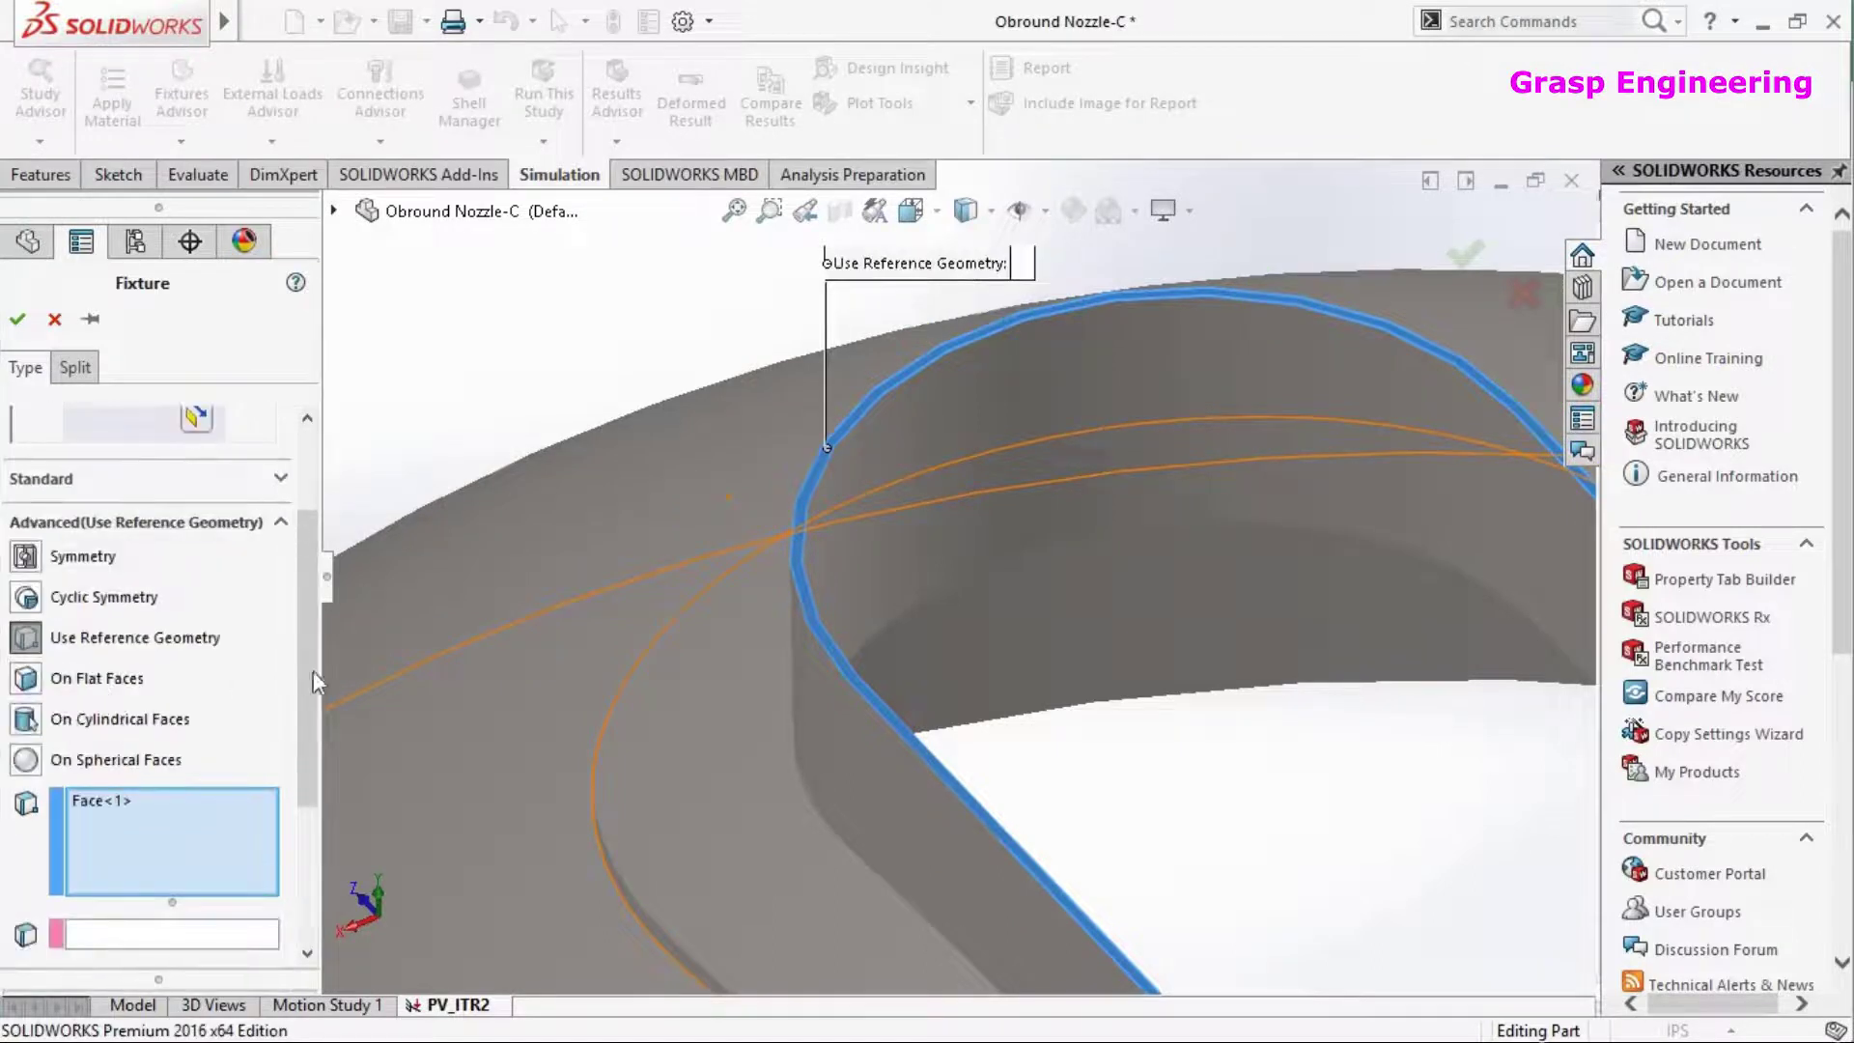
drag(313, 675, 305, 817)
click(37, 889)
scroll(109, 405, up, 3)
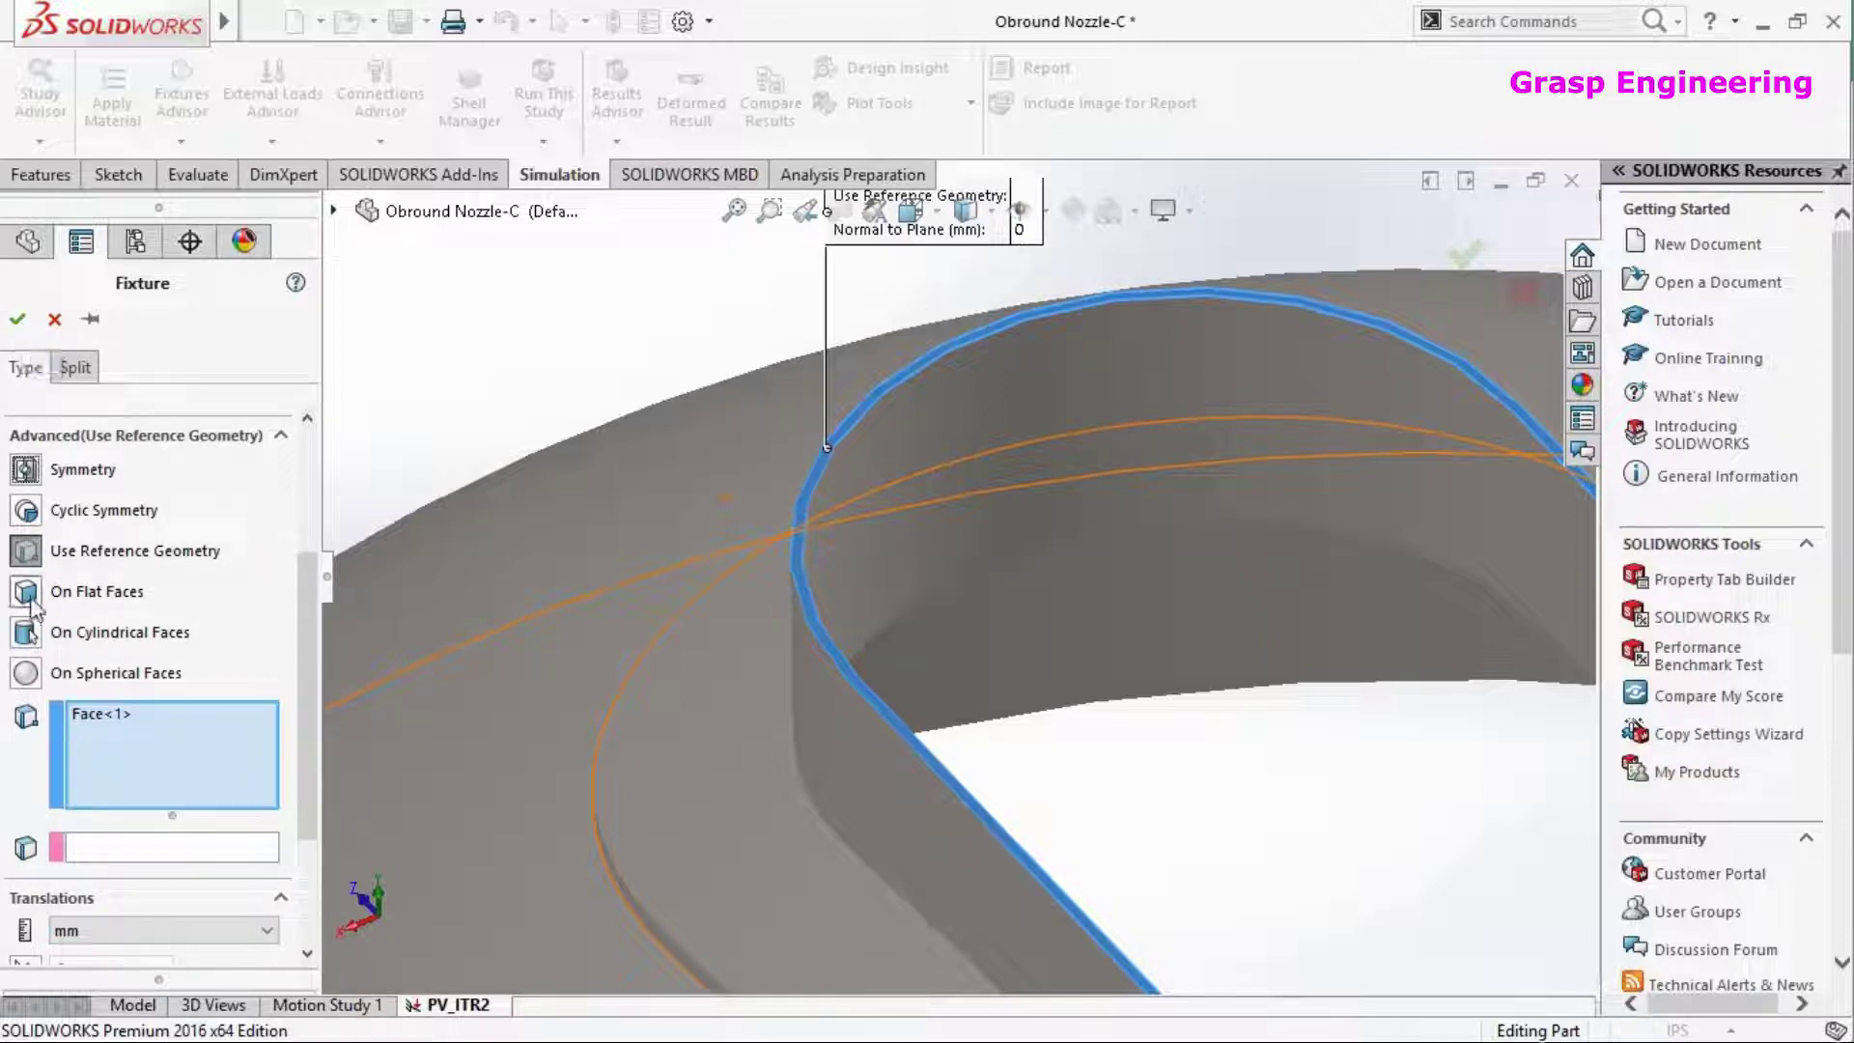
click(27, 593)
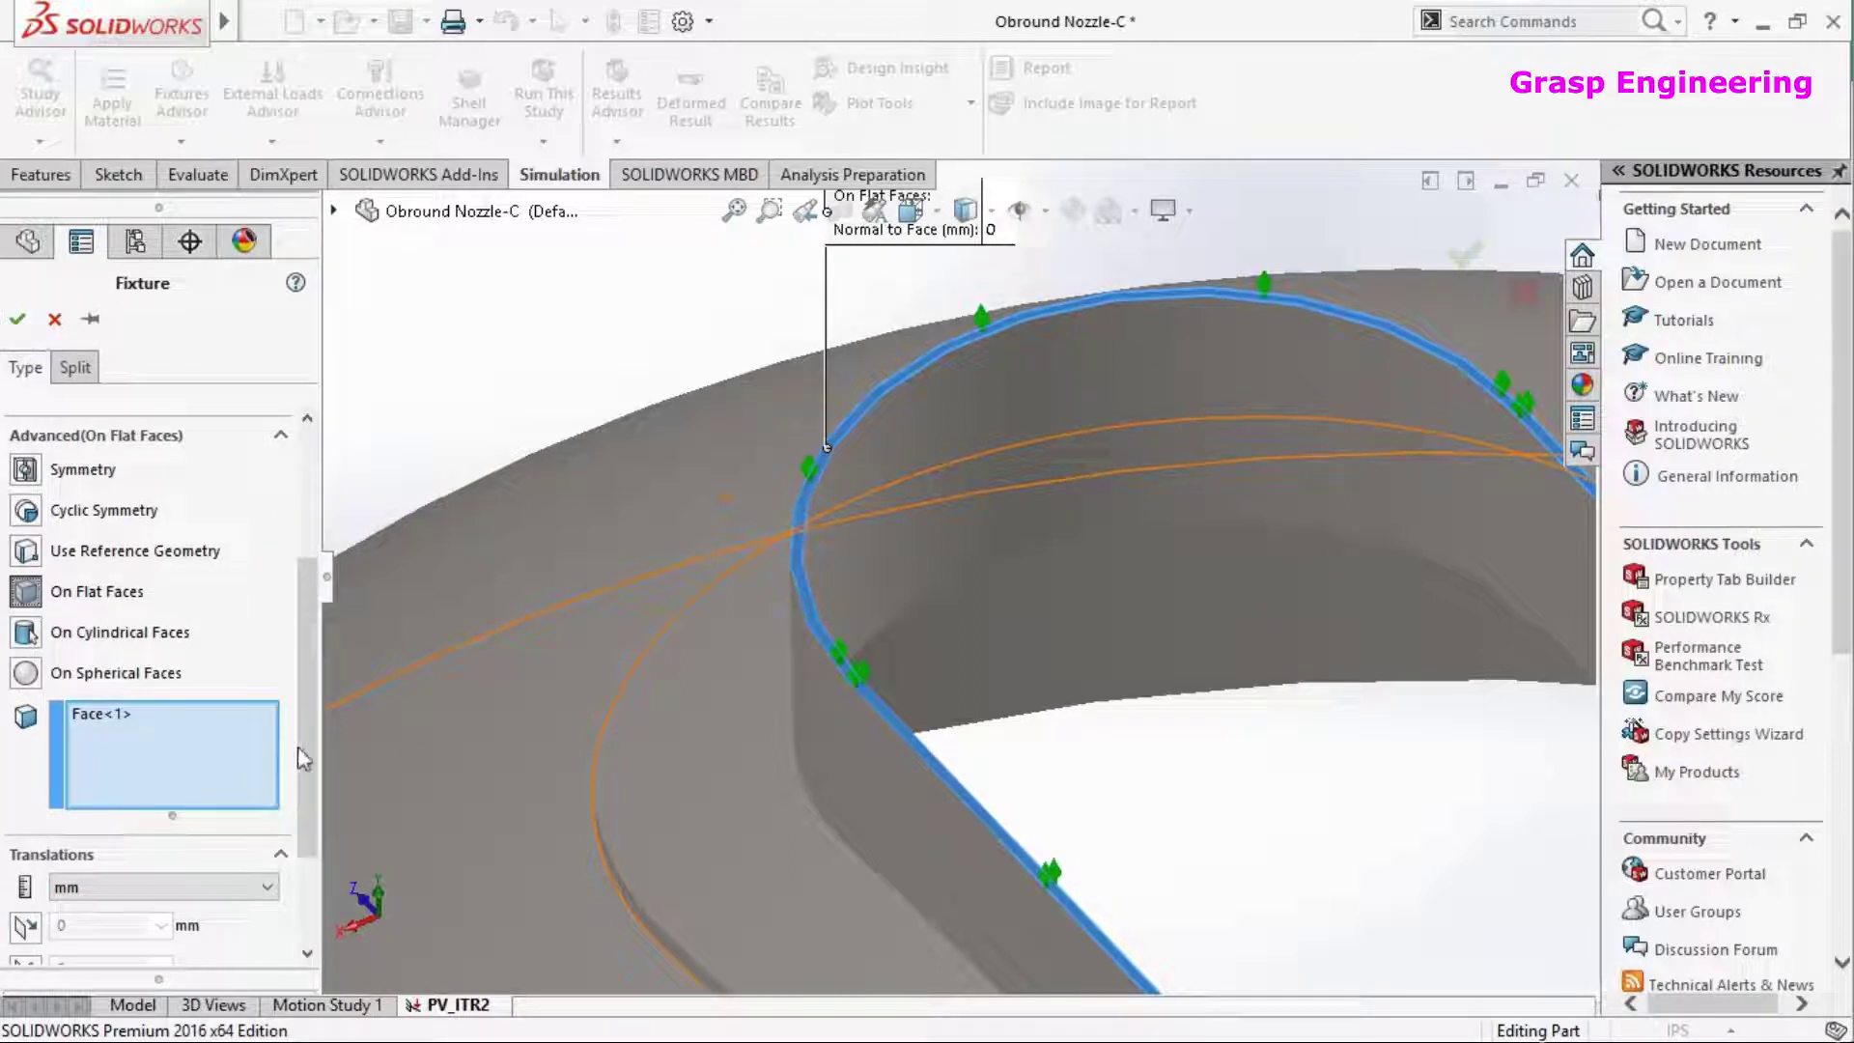
scroll(298, 758, down, 2)
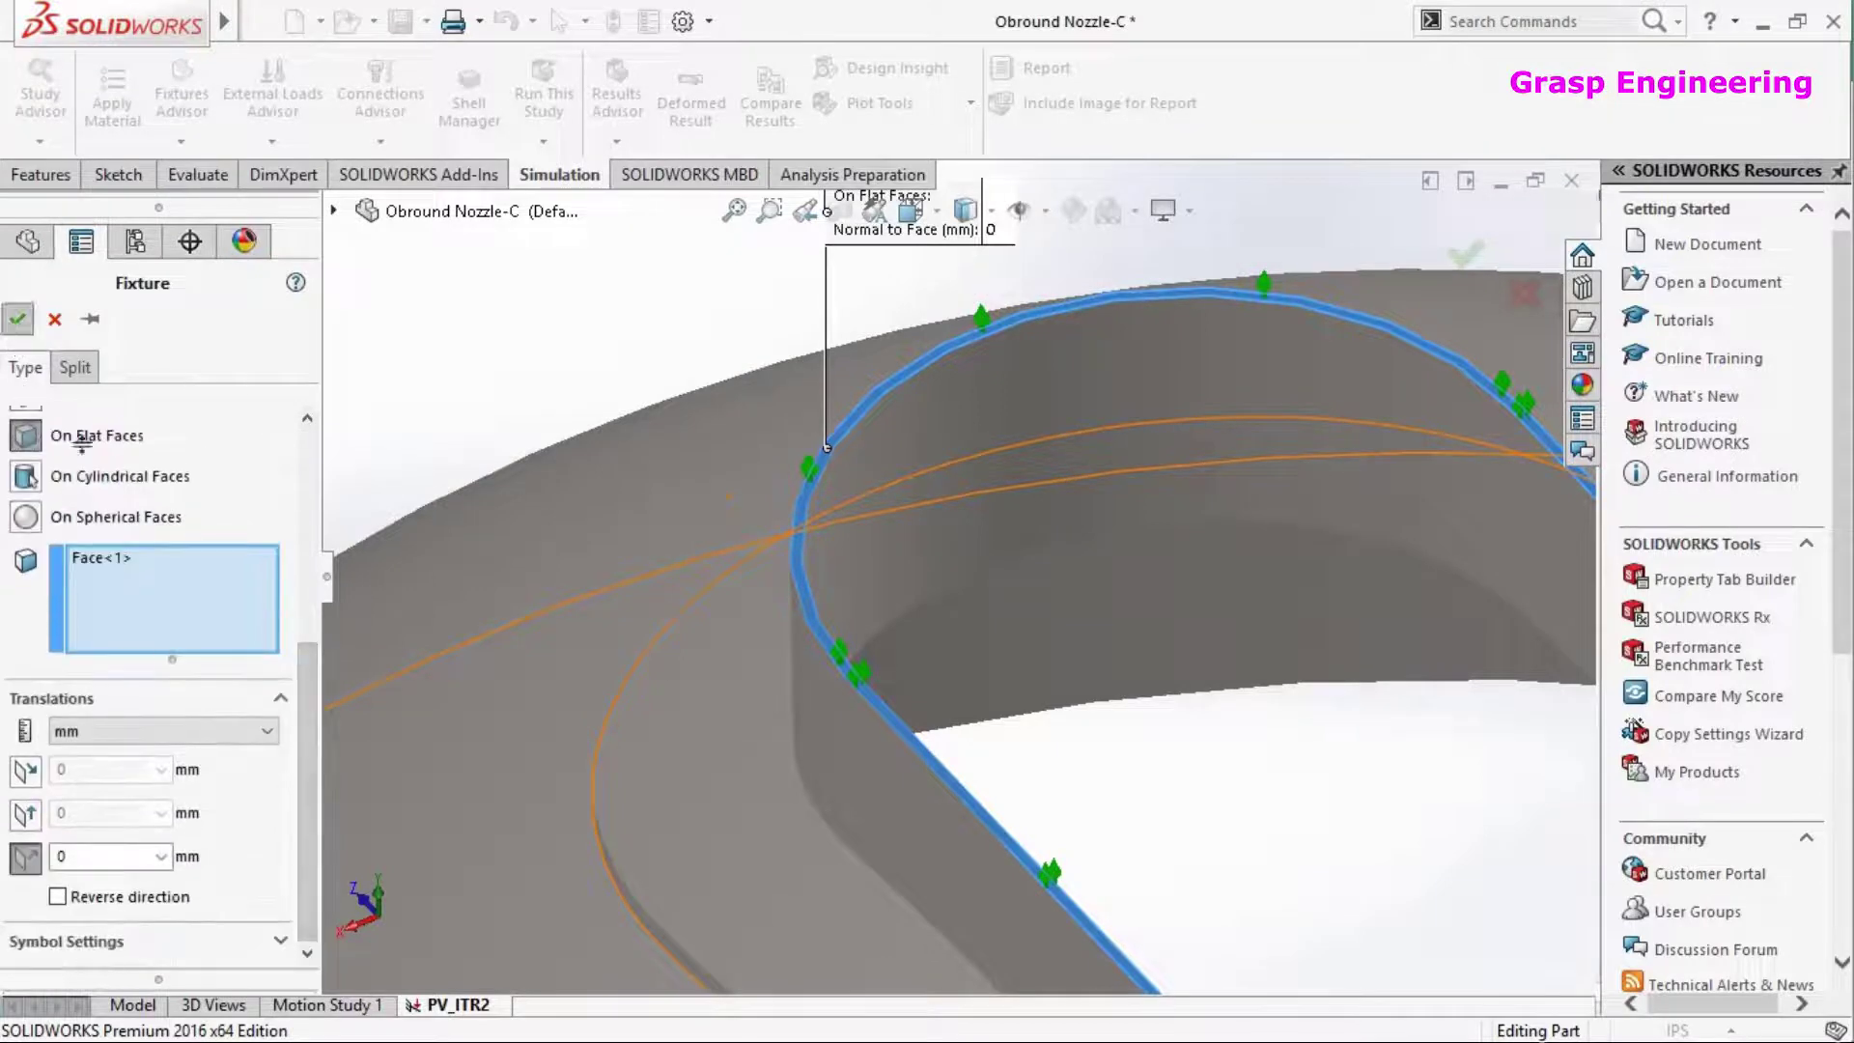
scroll(808, 553, up, 8)
middle_drag(966, 742, 668, 582)
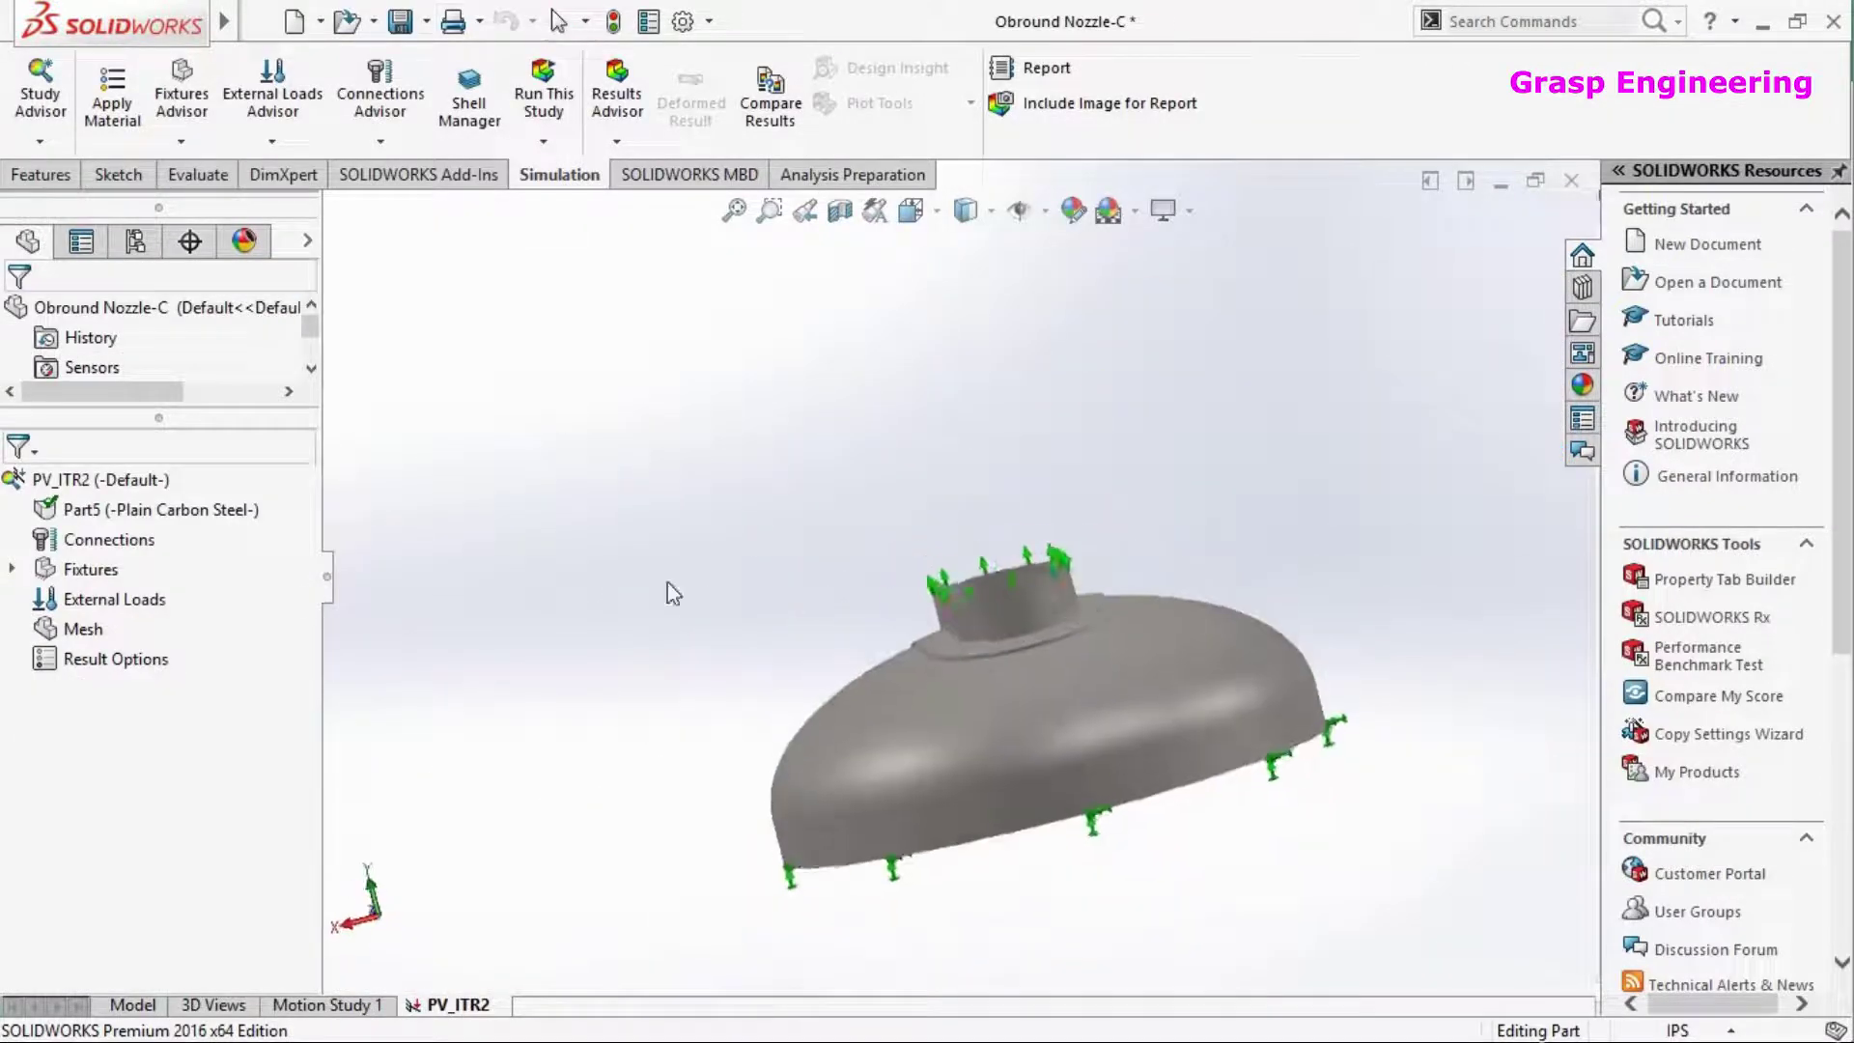
Start a pressure load normal to face and select the six internal faces of the head and obround nozzle
right_click(151, 608)
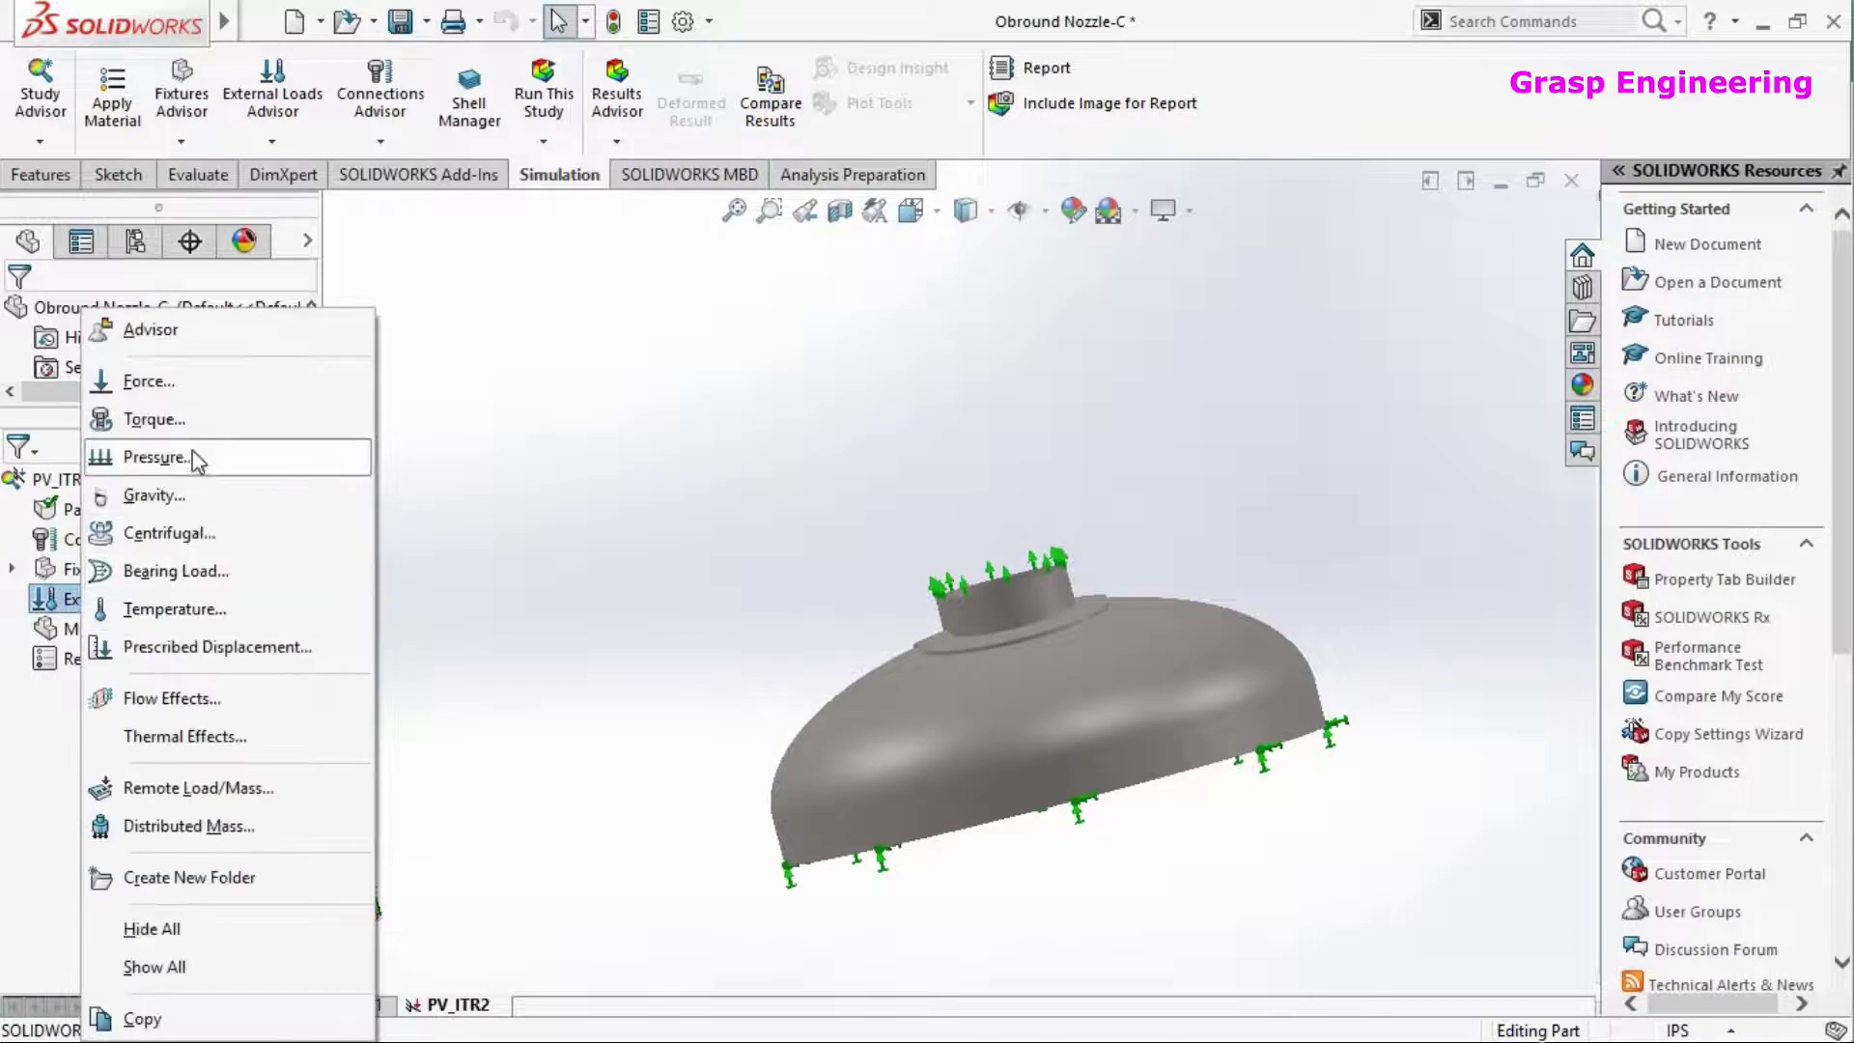
click(192, 459)
middle_drag(1082, 766, 1088, 454)
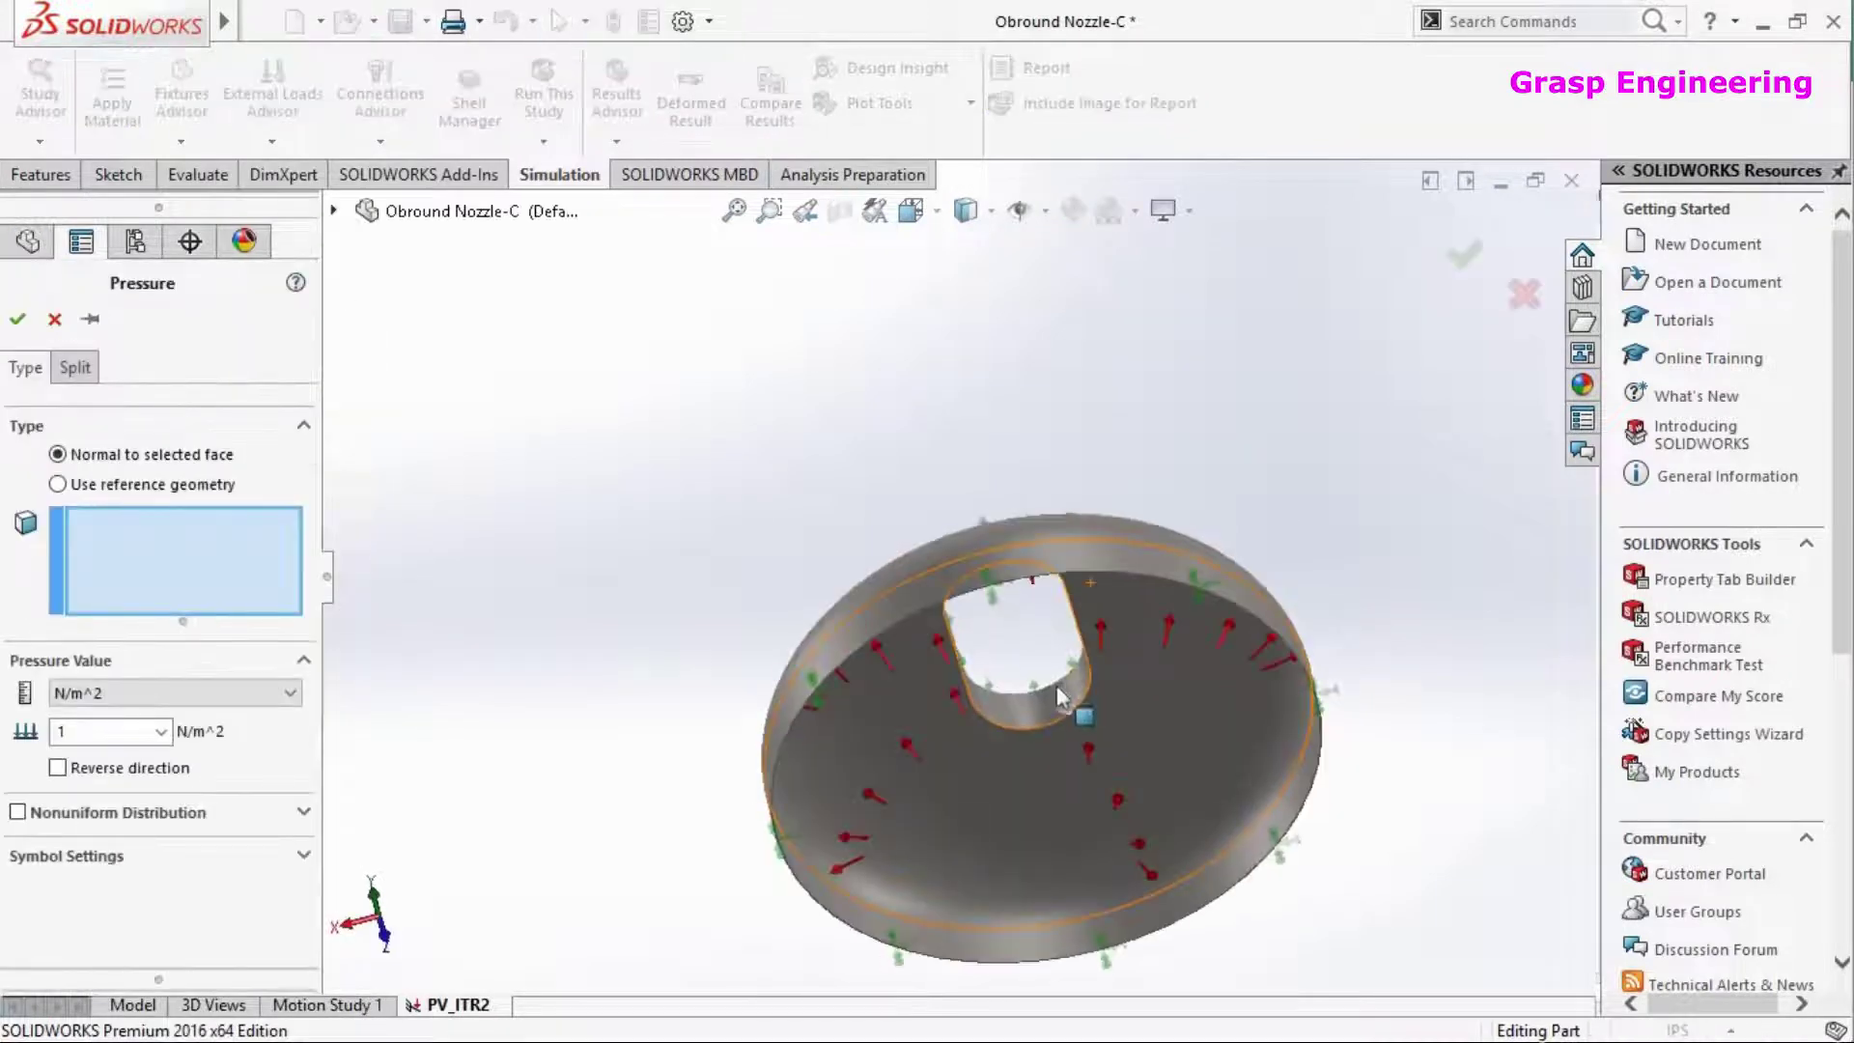
click(1089, 768)
click(1257, 855)
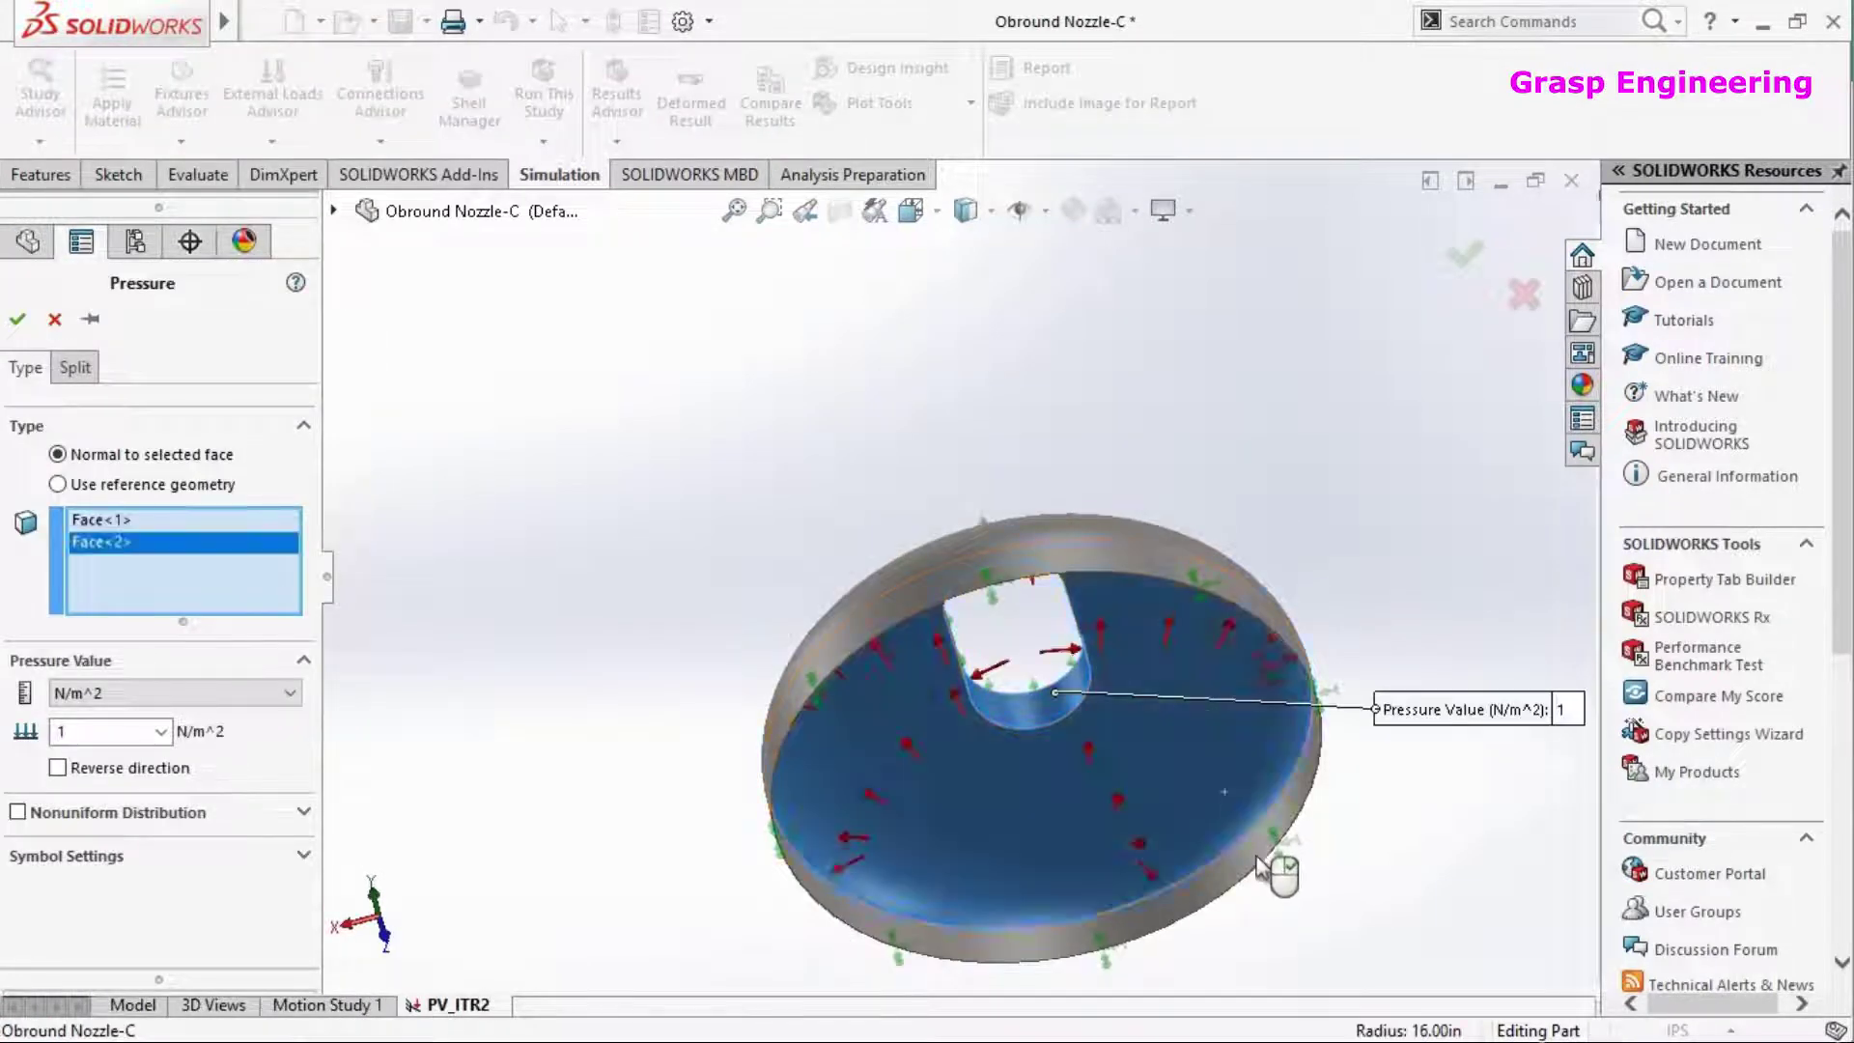
click(1254, 854)
scroll(1173, 828, down, 1)
middle_drag(1005, 654, 946, 833)
click(993, 648)
click(975, 598)
click(1070, 647)
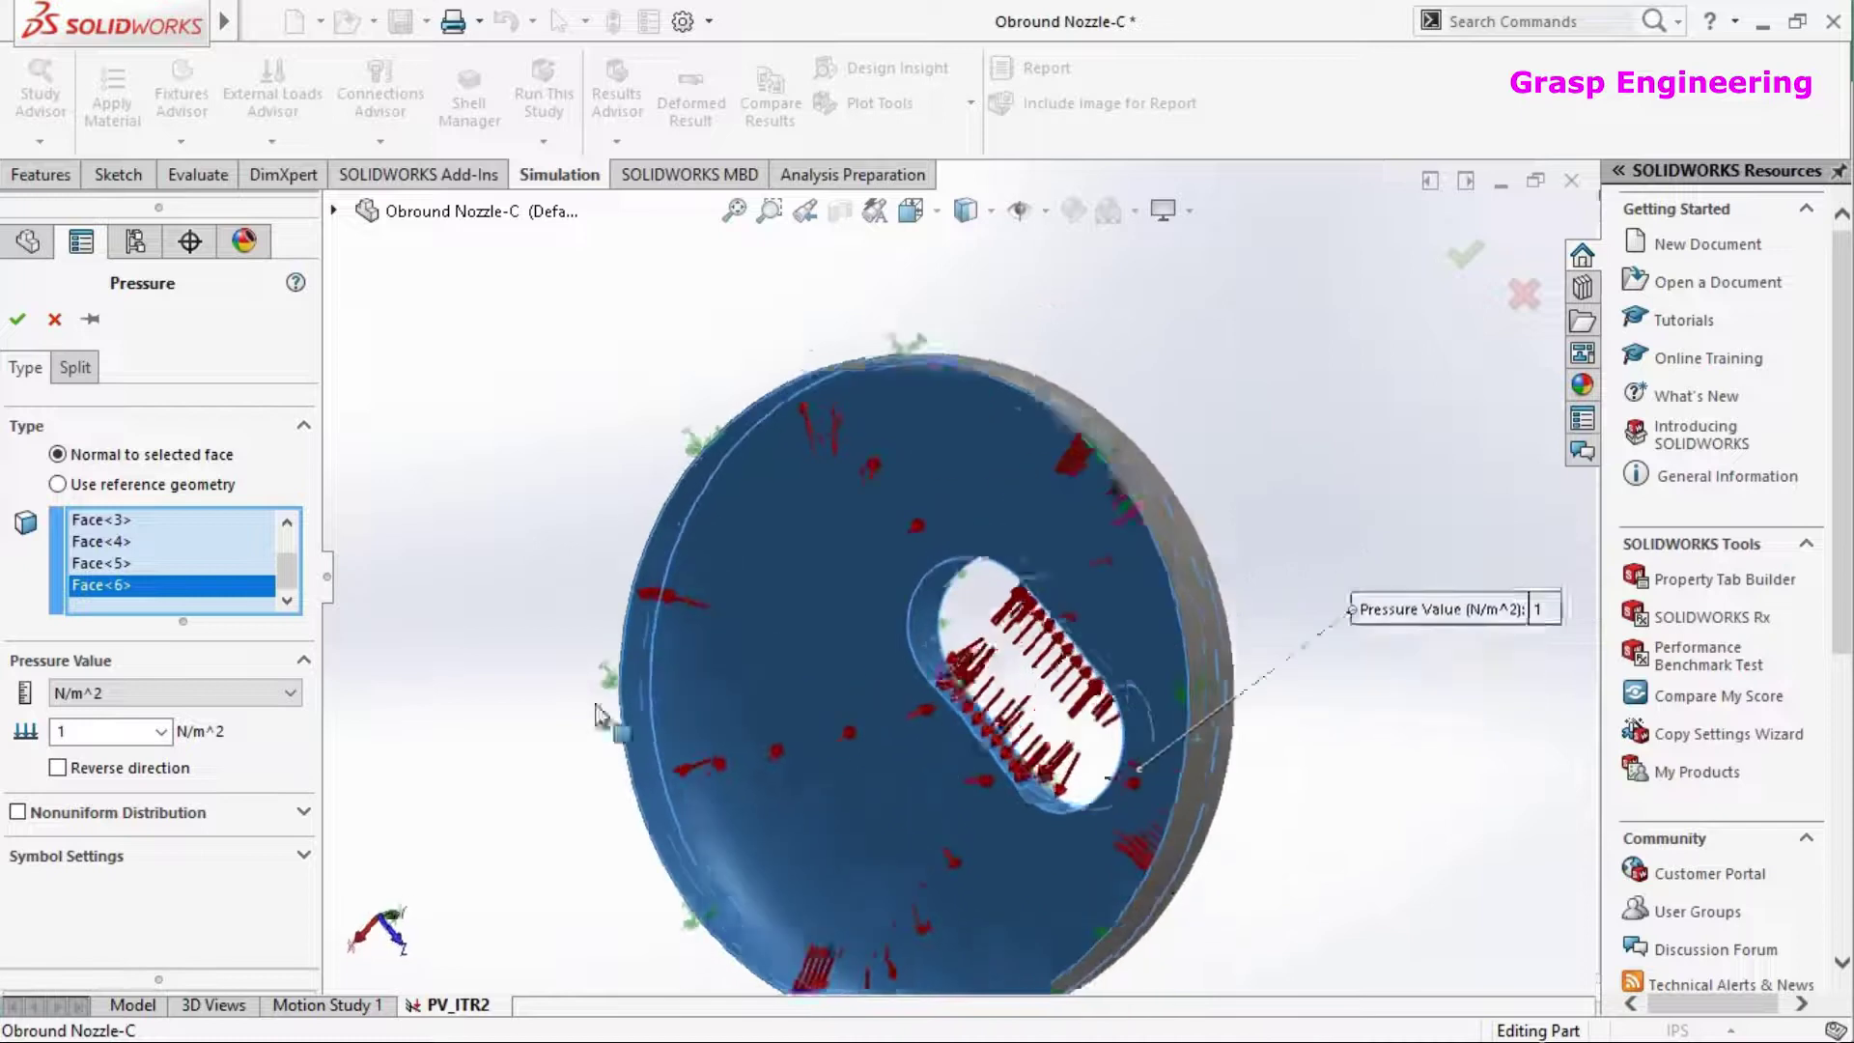
Set the pressure on the selected internal faces to 1 N/mm^2 (MPa) and apply the load
click(164, 693)
click(116, 766)
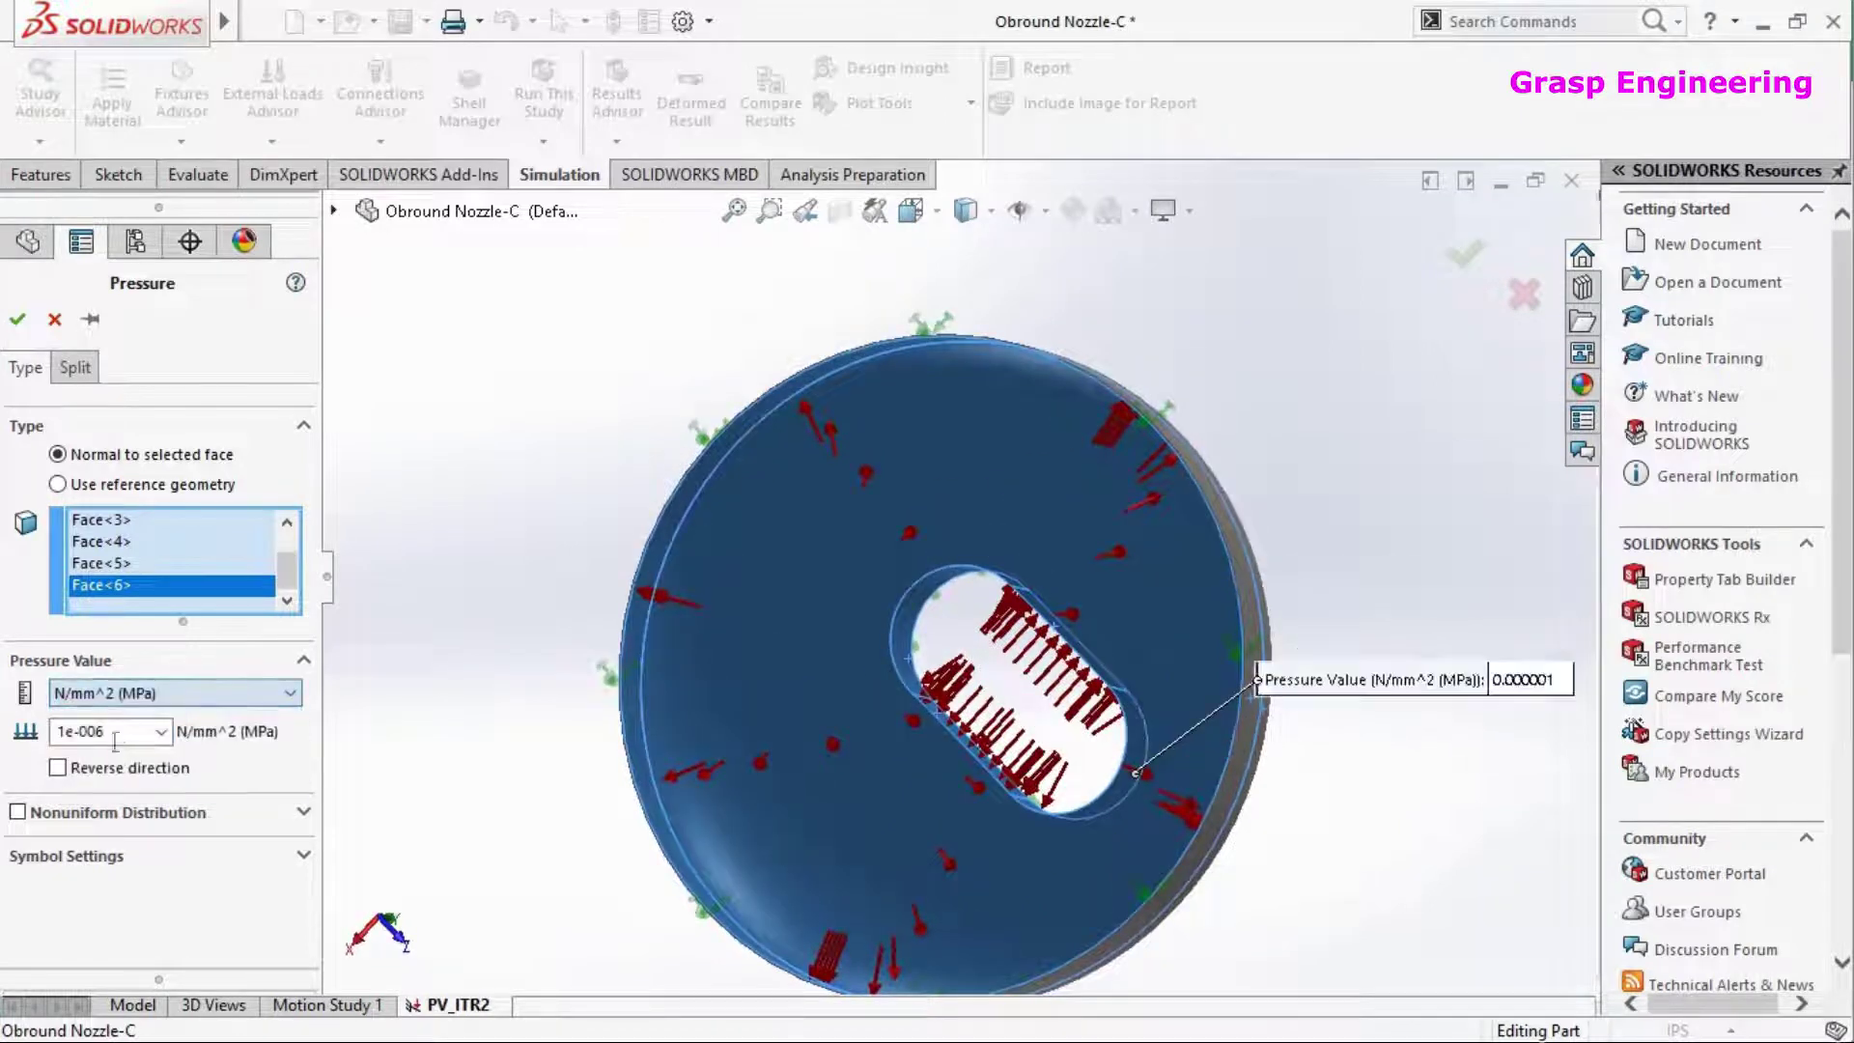
text(1)
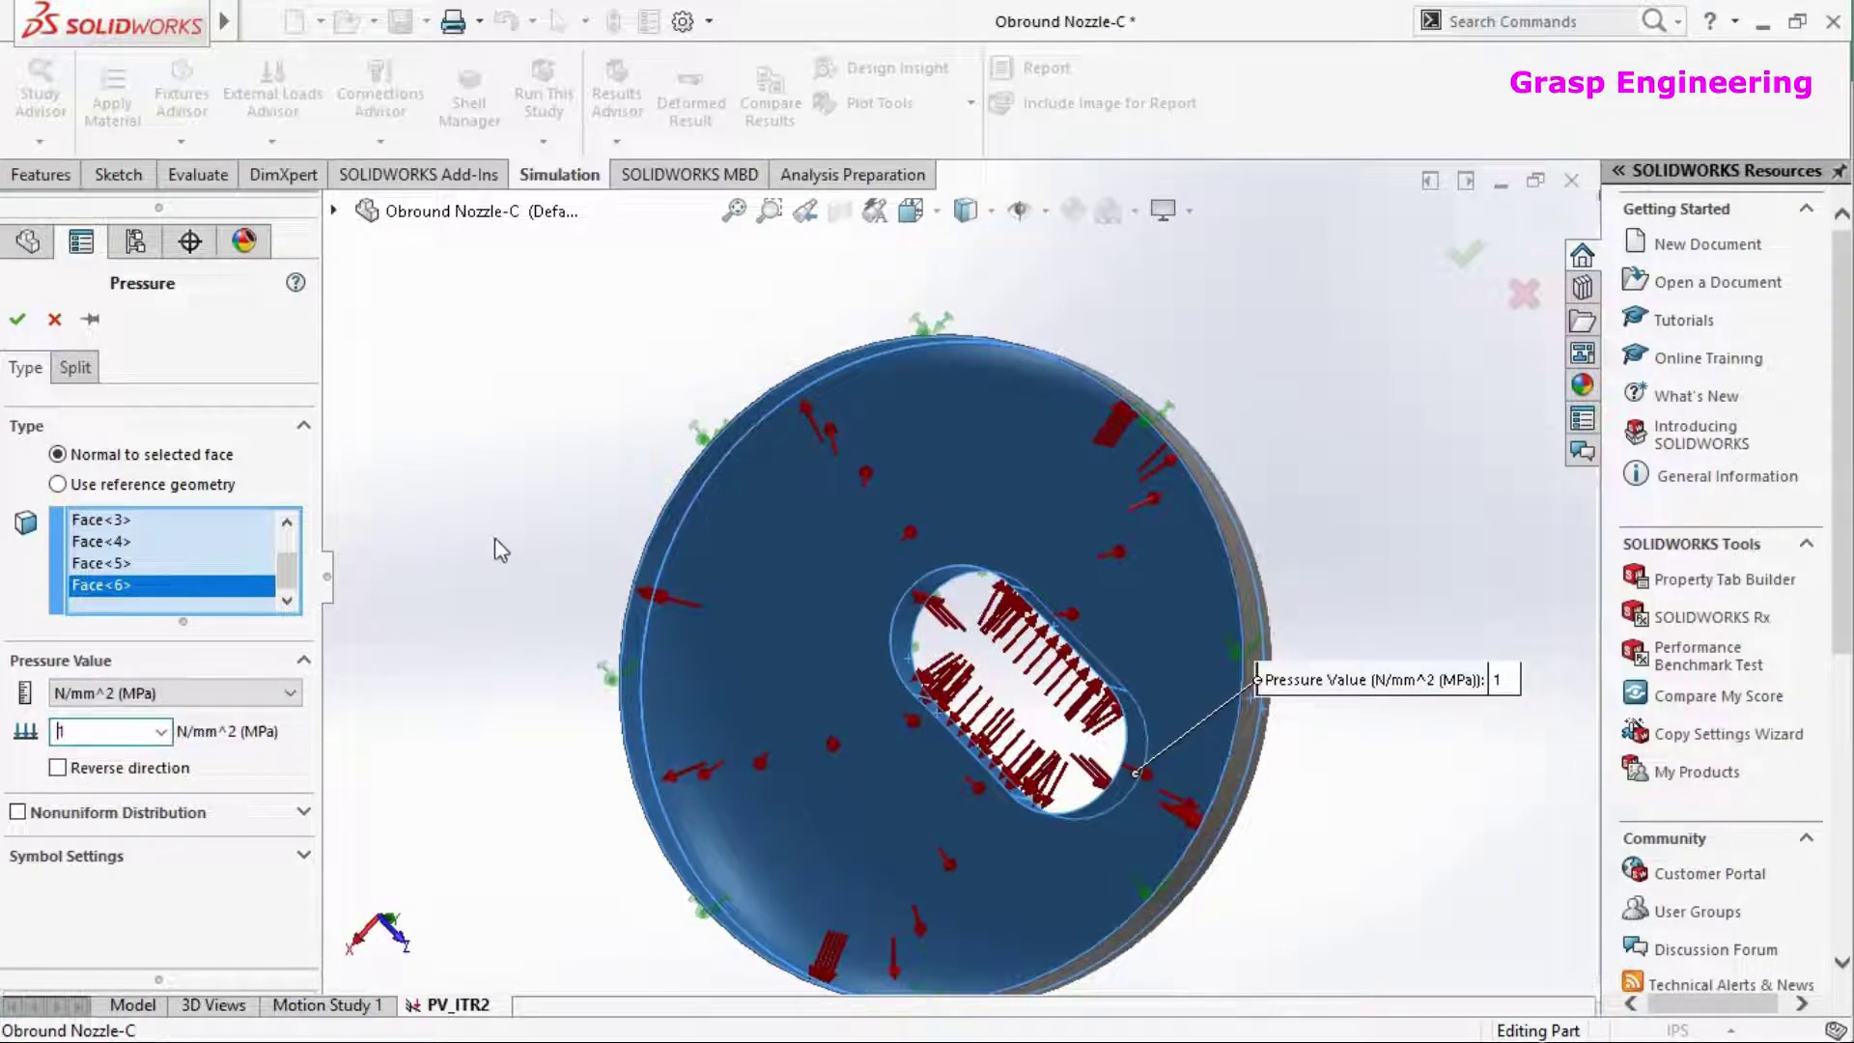
click(17, 319)
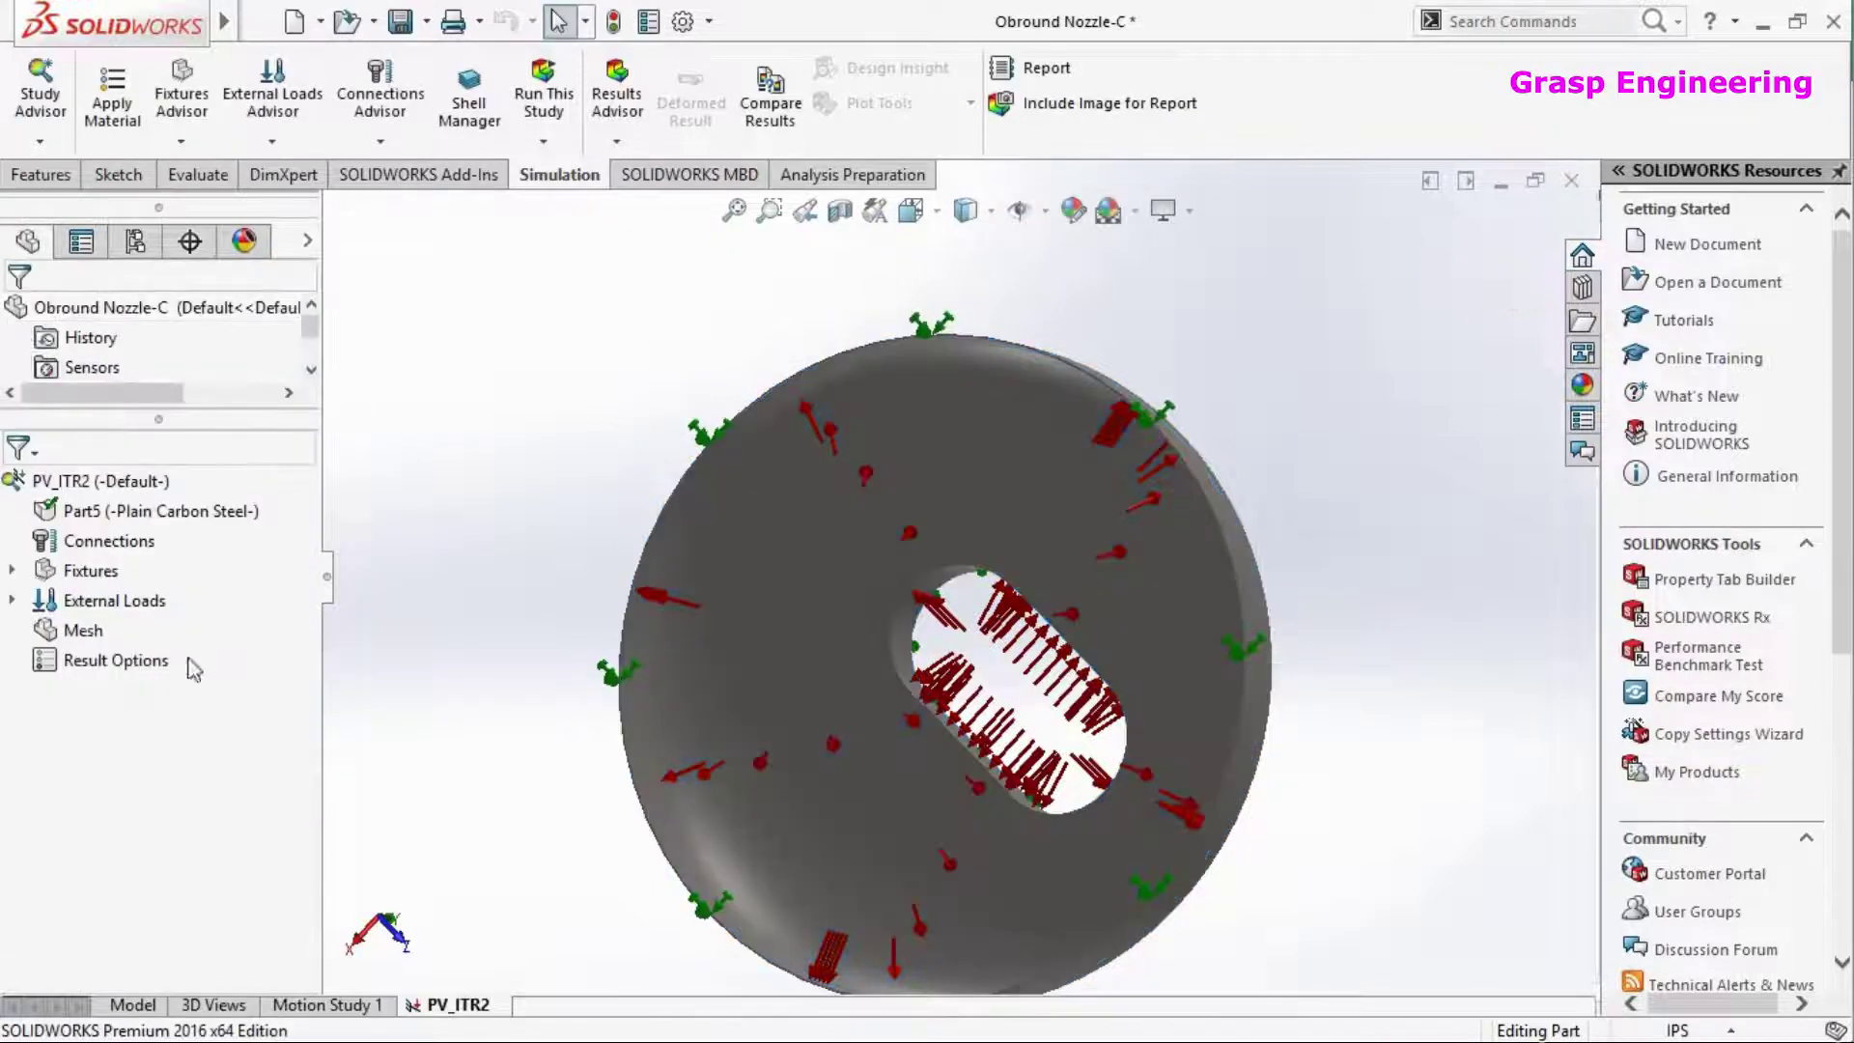
Mesh the head with the default mesh density
right_click(83, 630)
click(179, 136)
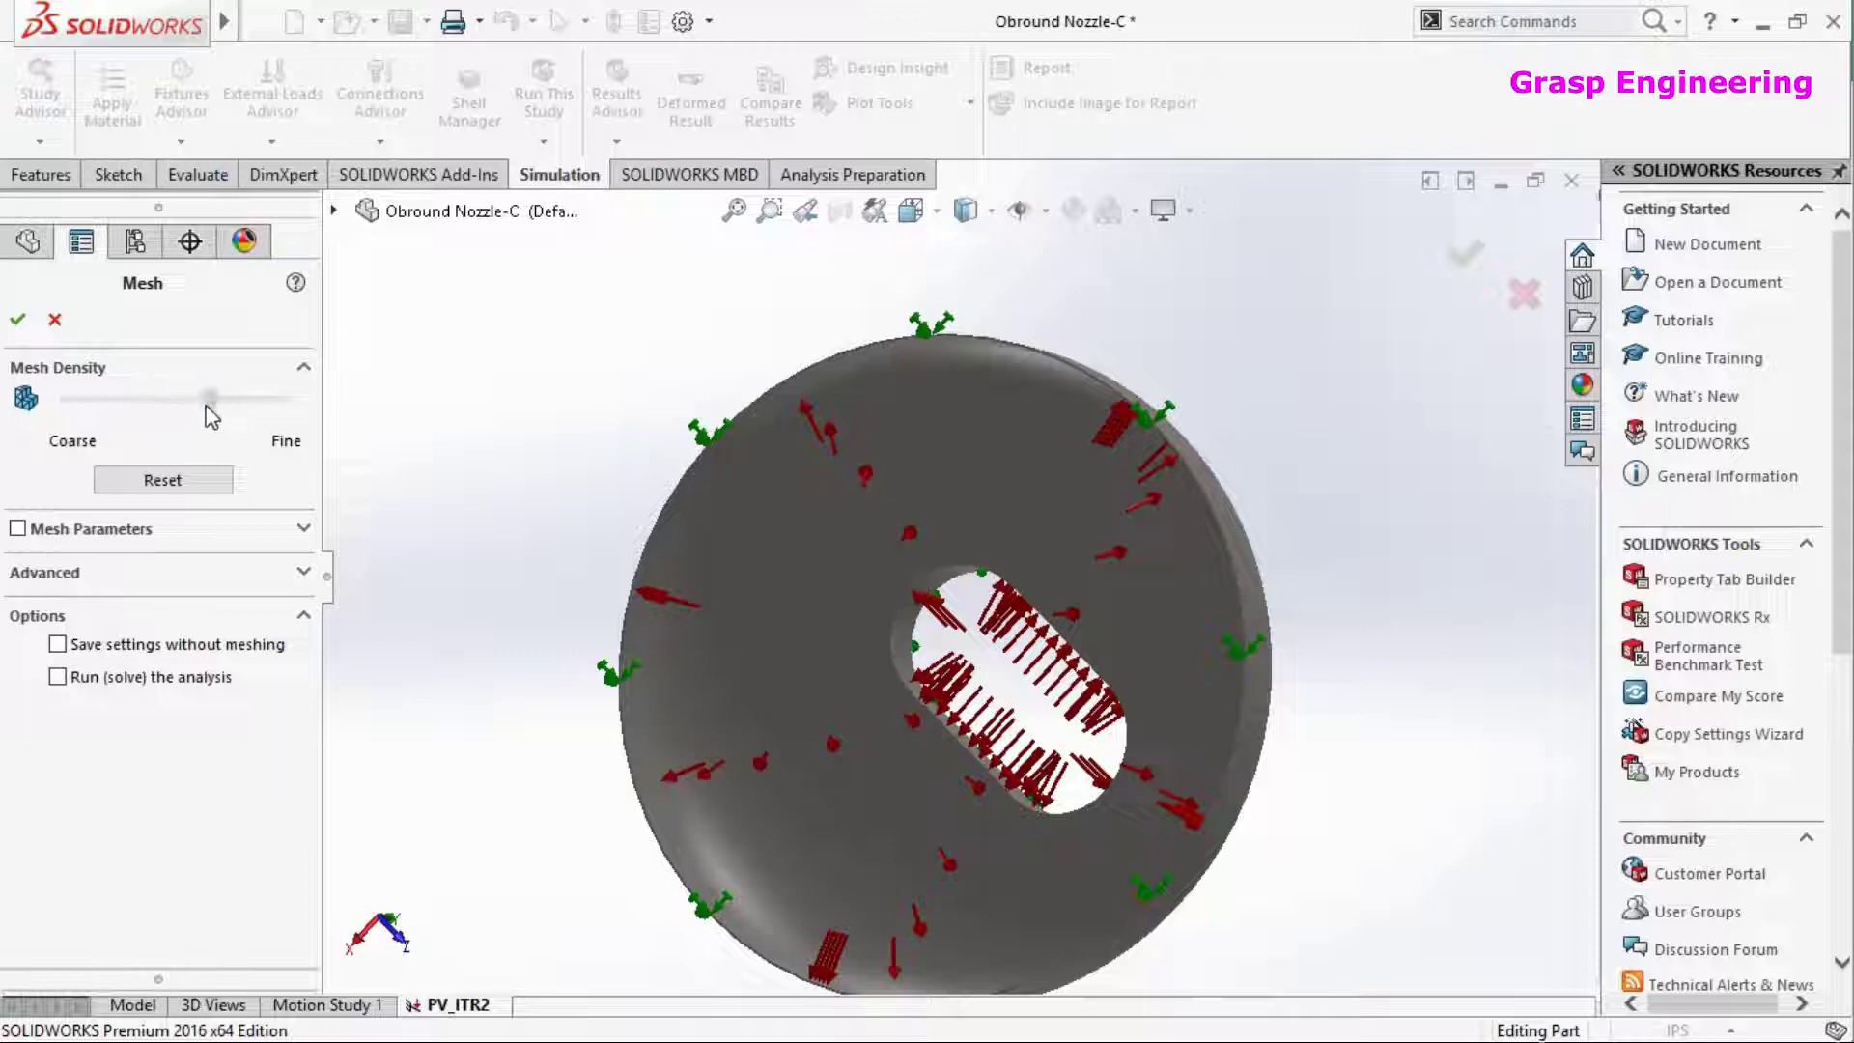
click(20, 322)
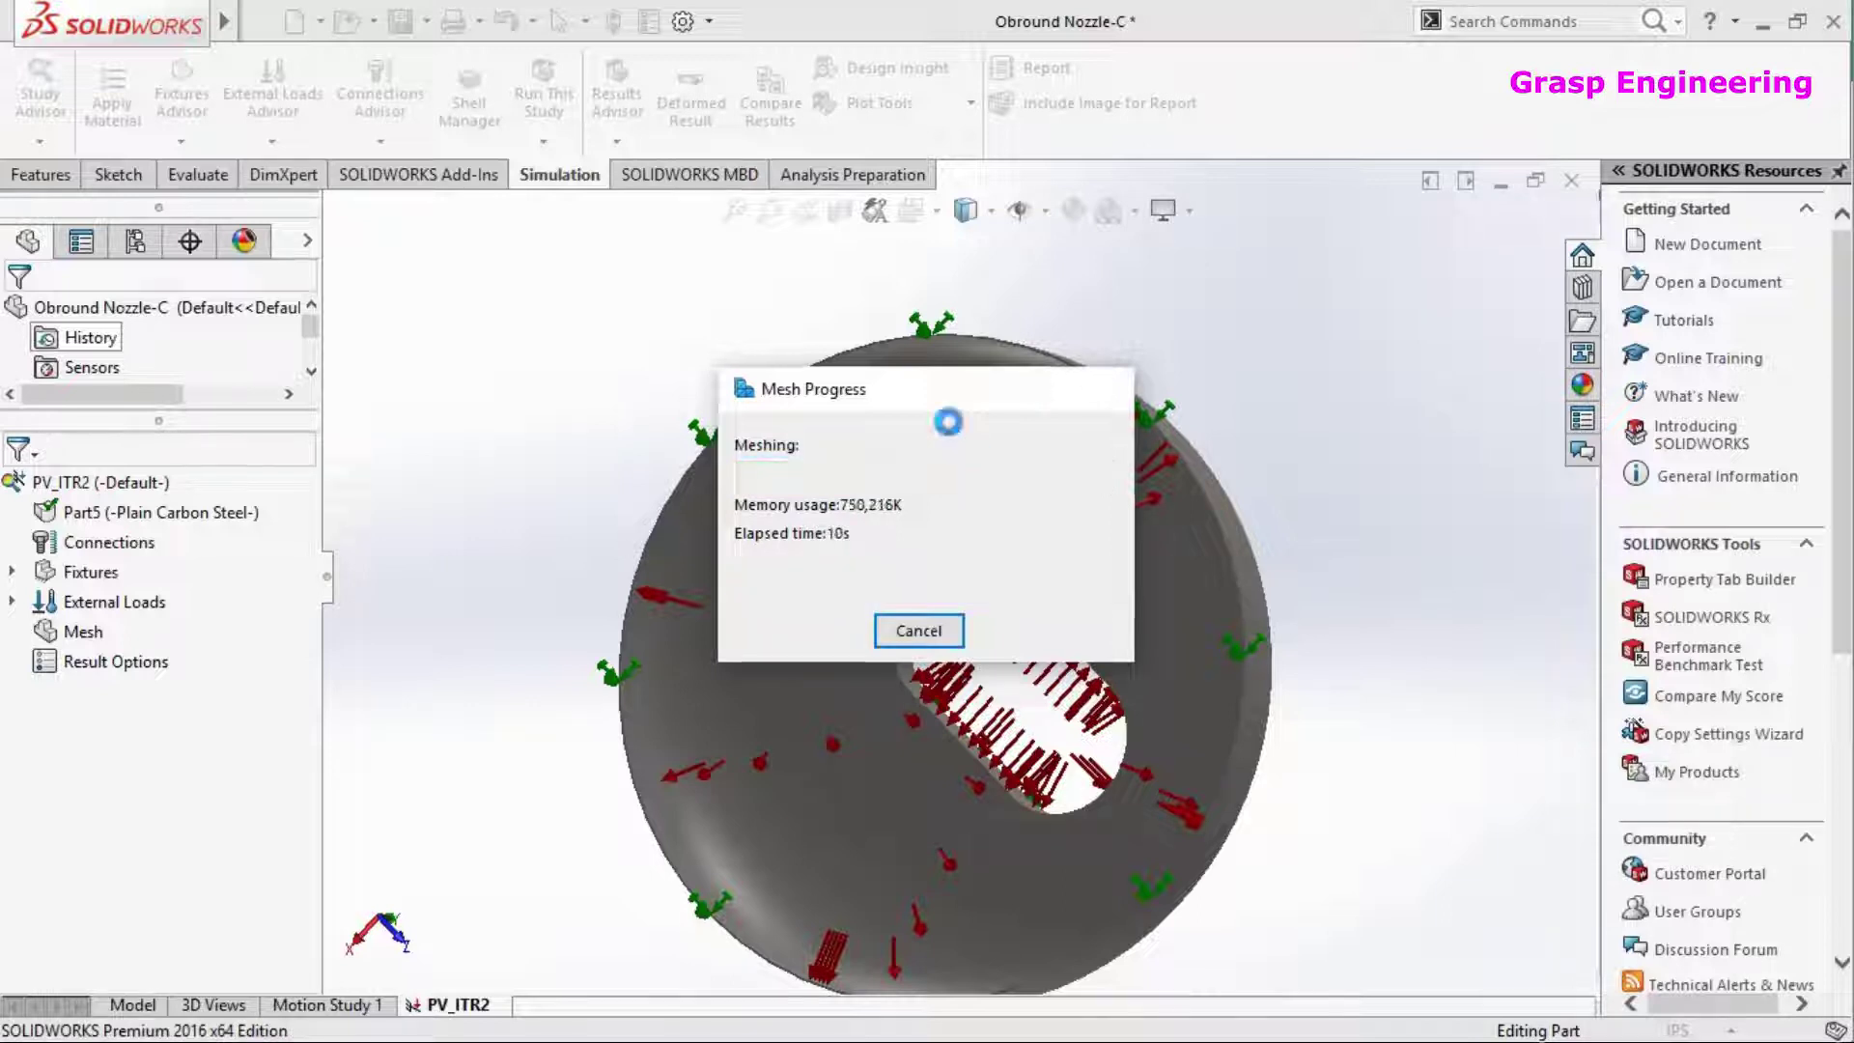
middle_drag(864, 442, 985, 343)
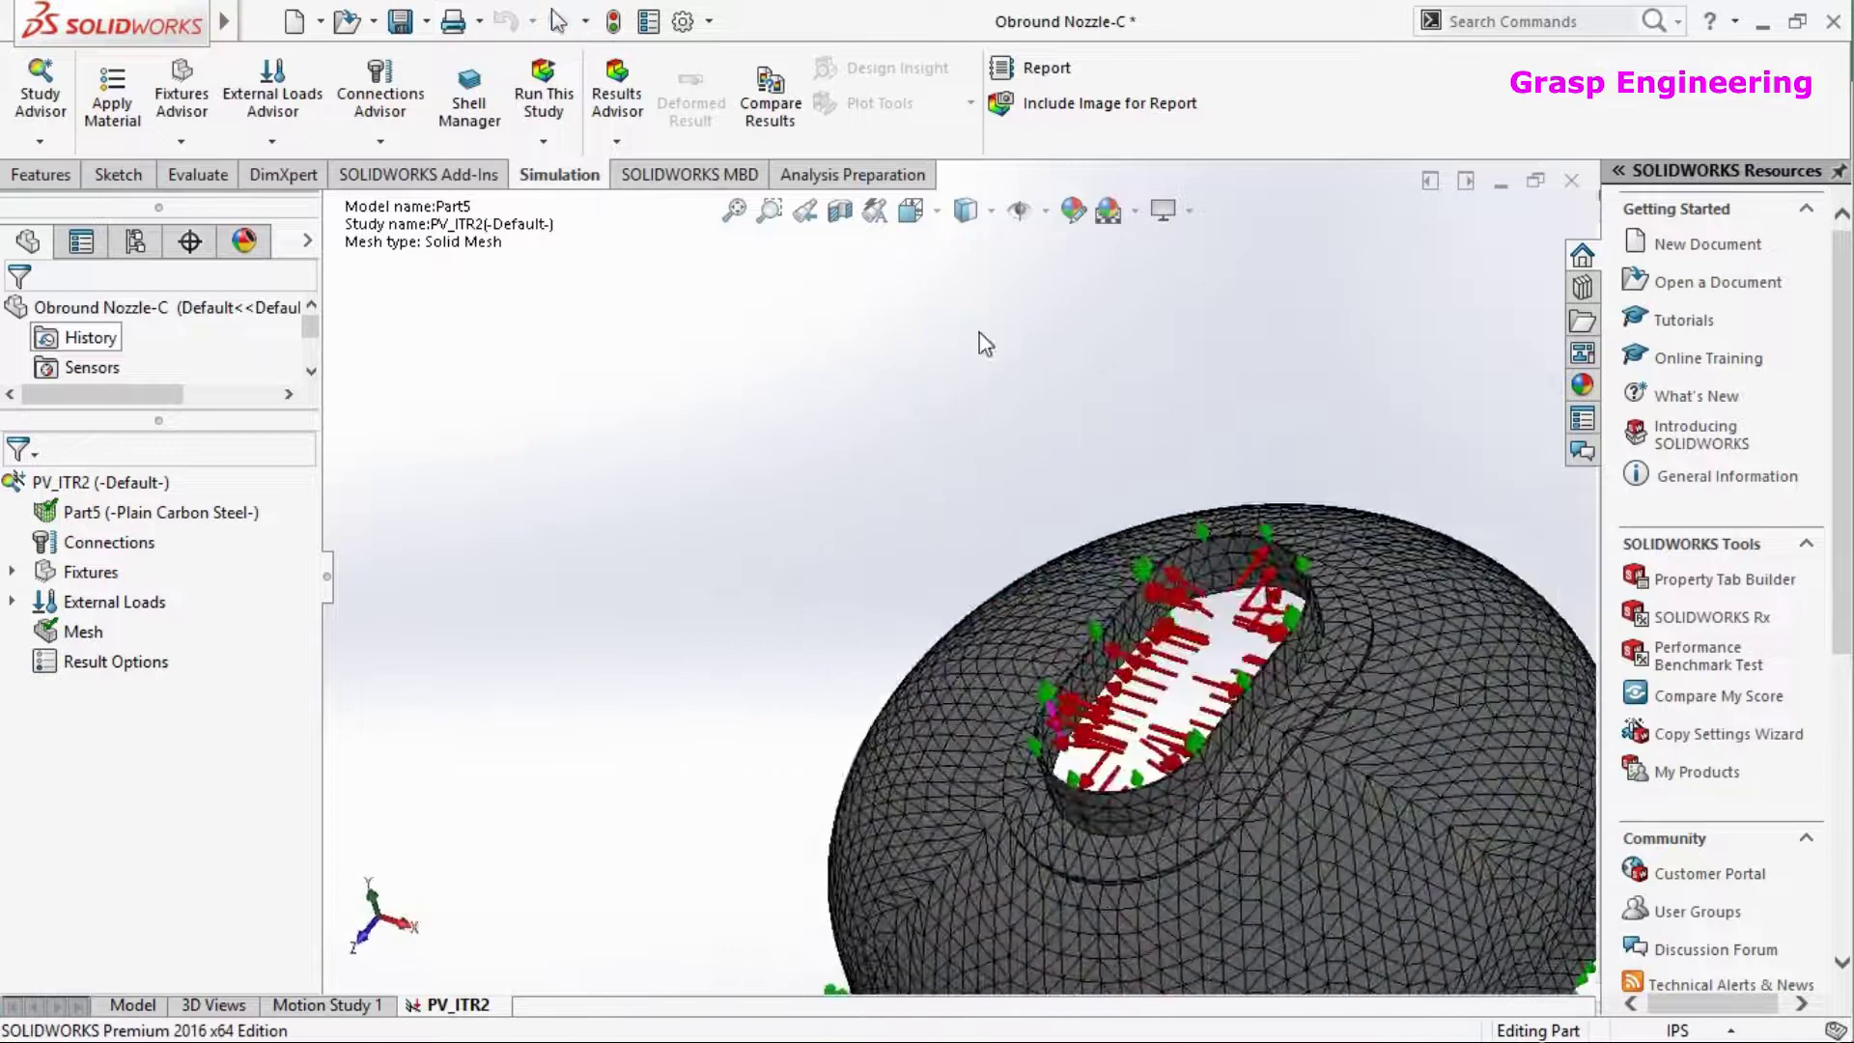
key(f)
Run the PV_ITR2 study and switch the von Mises stress plot to the undeformed shape
click(545, 142)
click(582, 172)
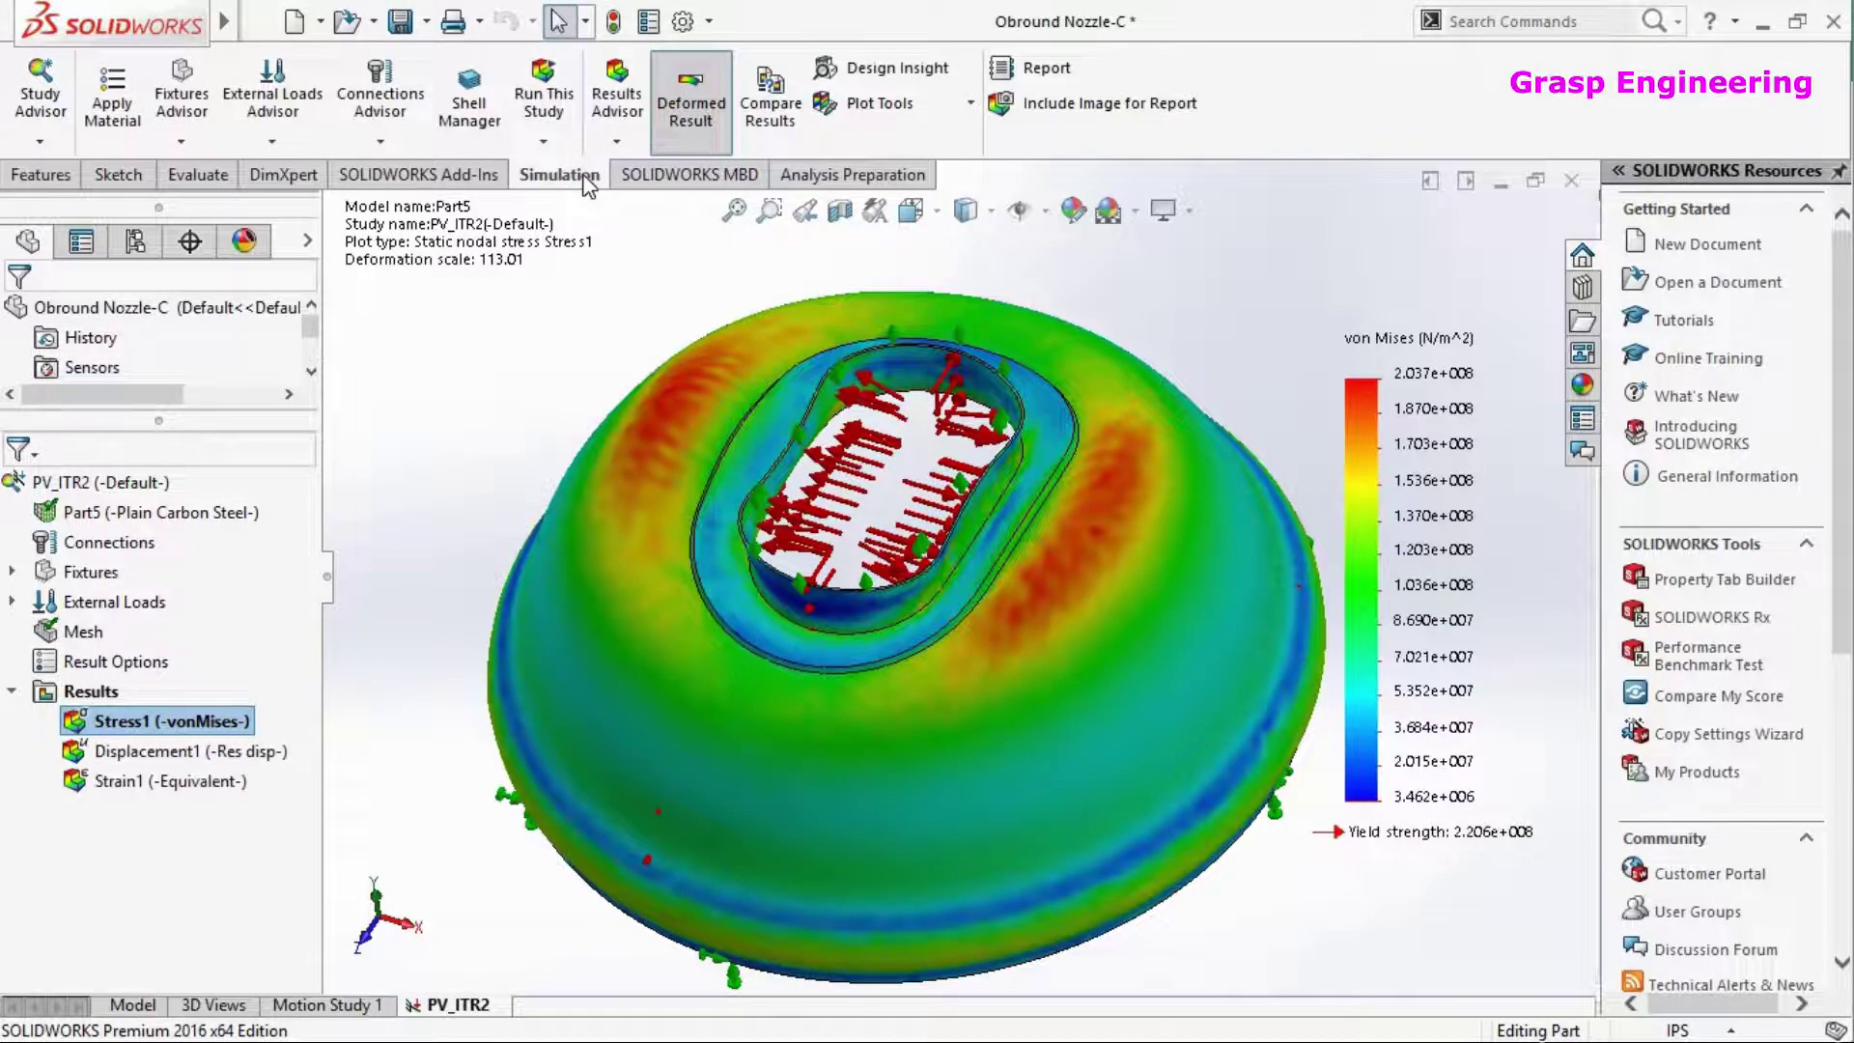
click(690, 92)
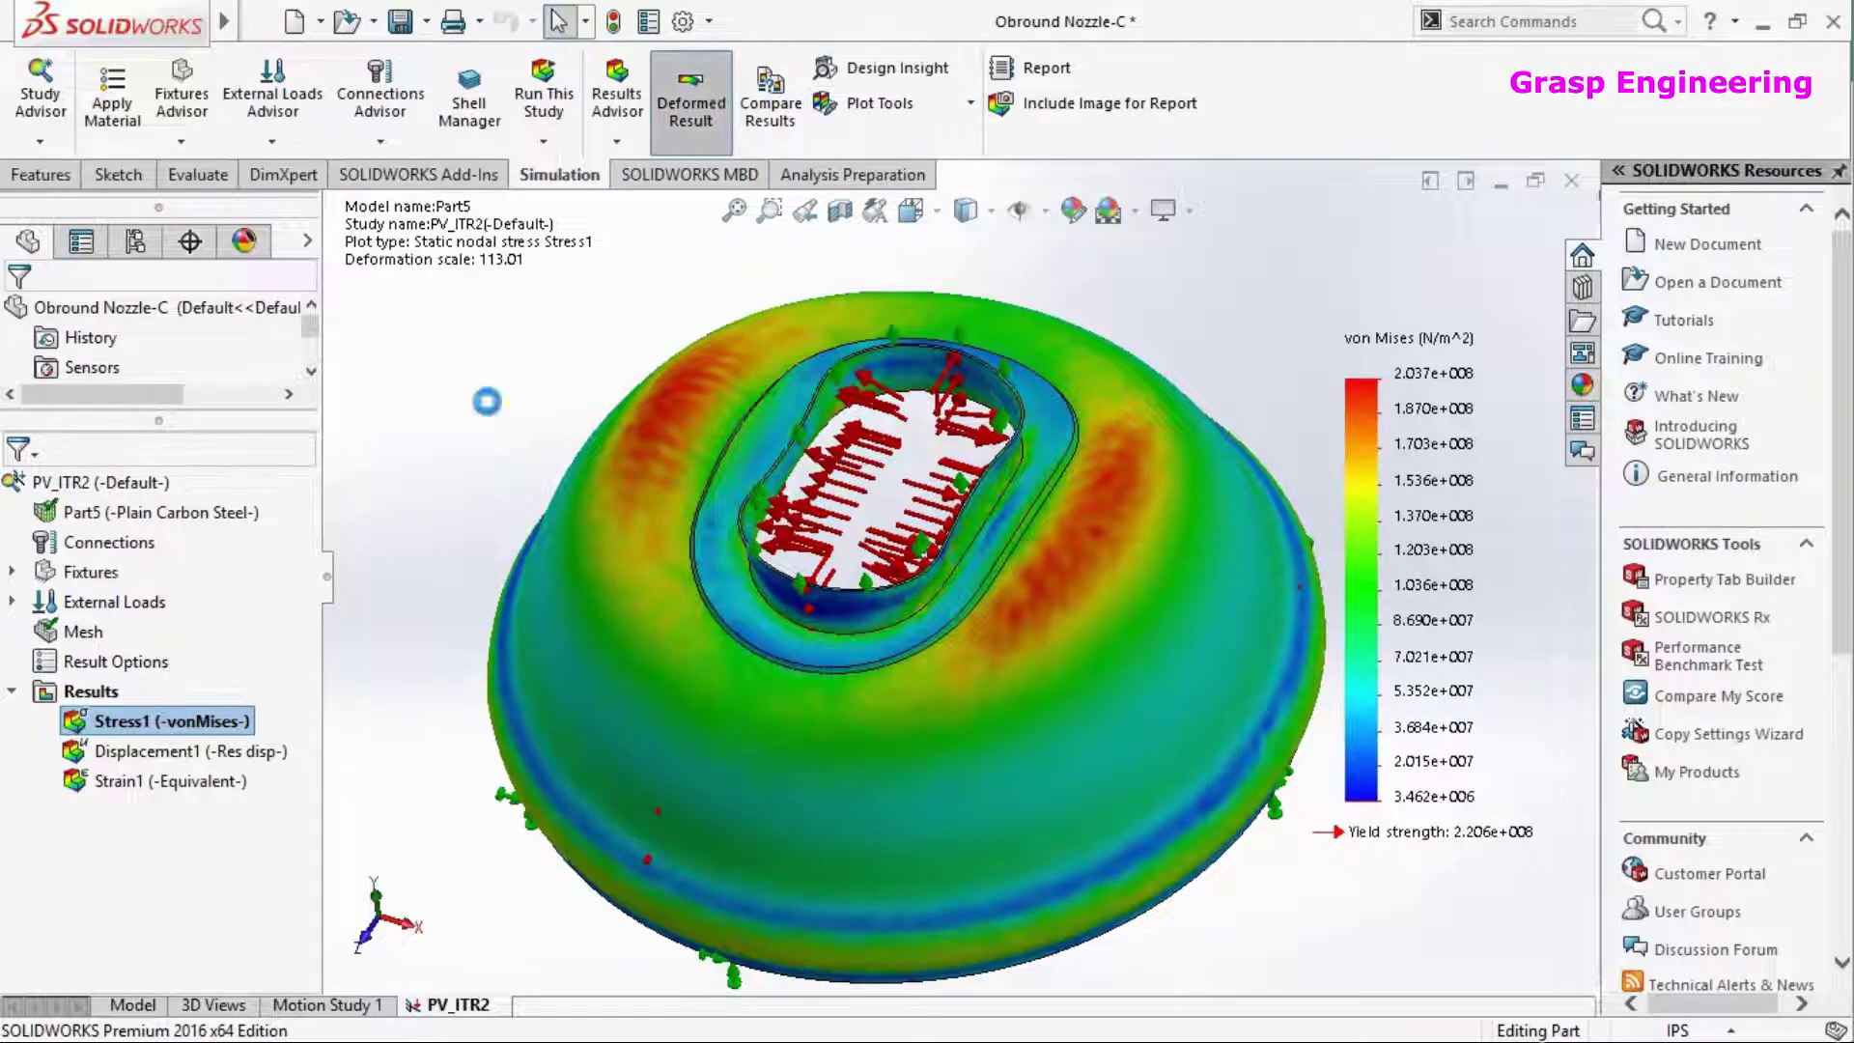
right_click(193, 732)
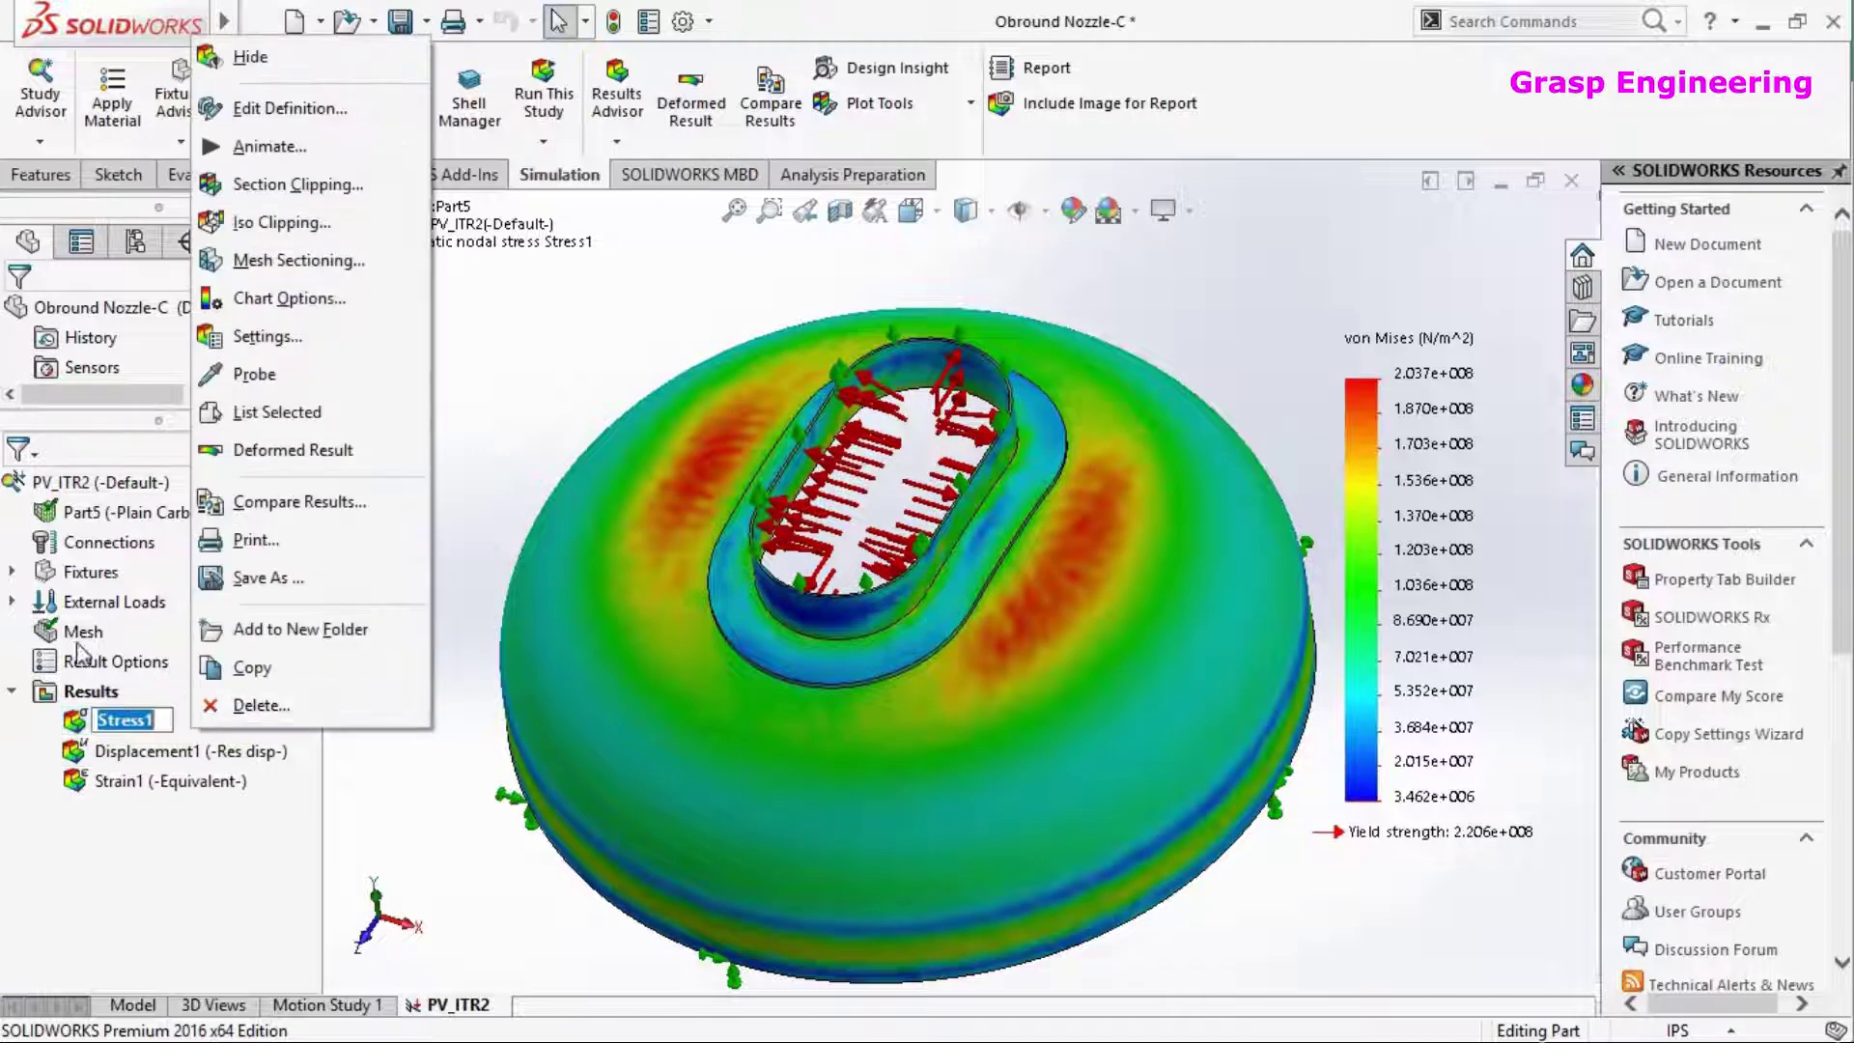
Hide the symbols of the Fixed-1 and On Flat Faces-1 fixtures
click(12, 571)
click(116, 601)
right_click(121, 602)
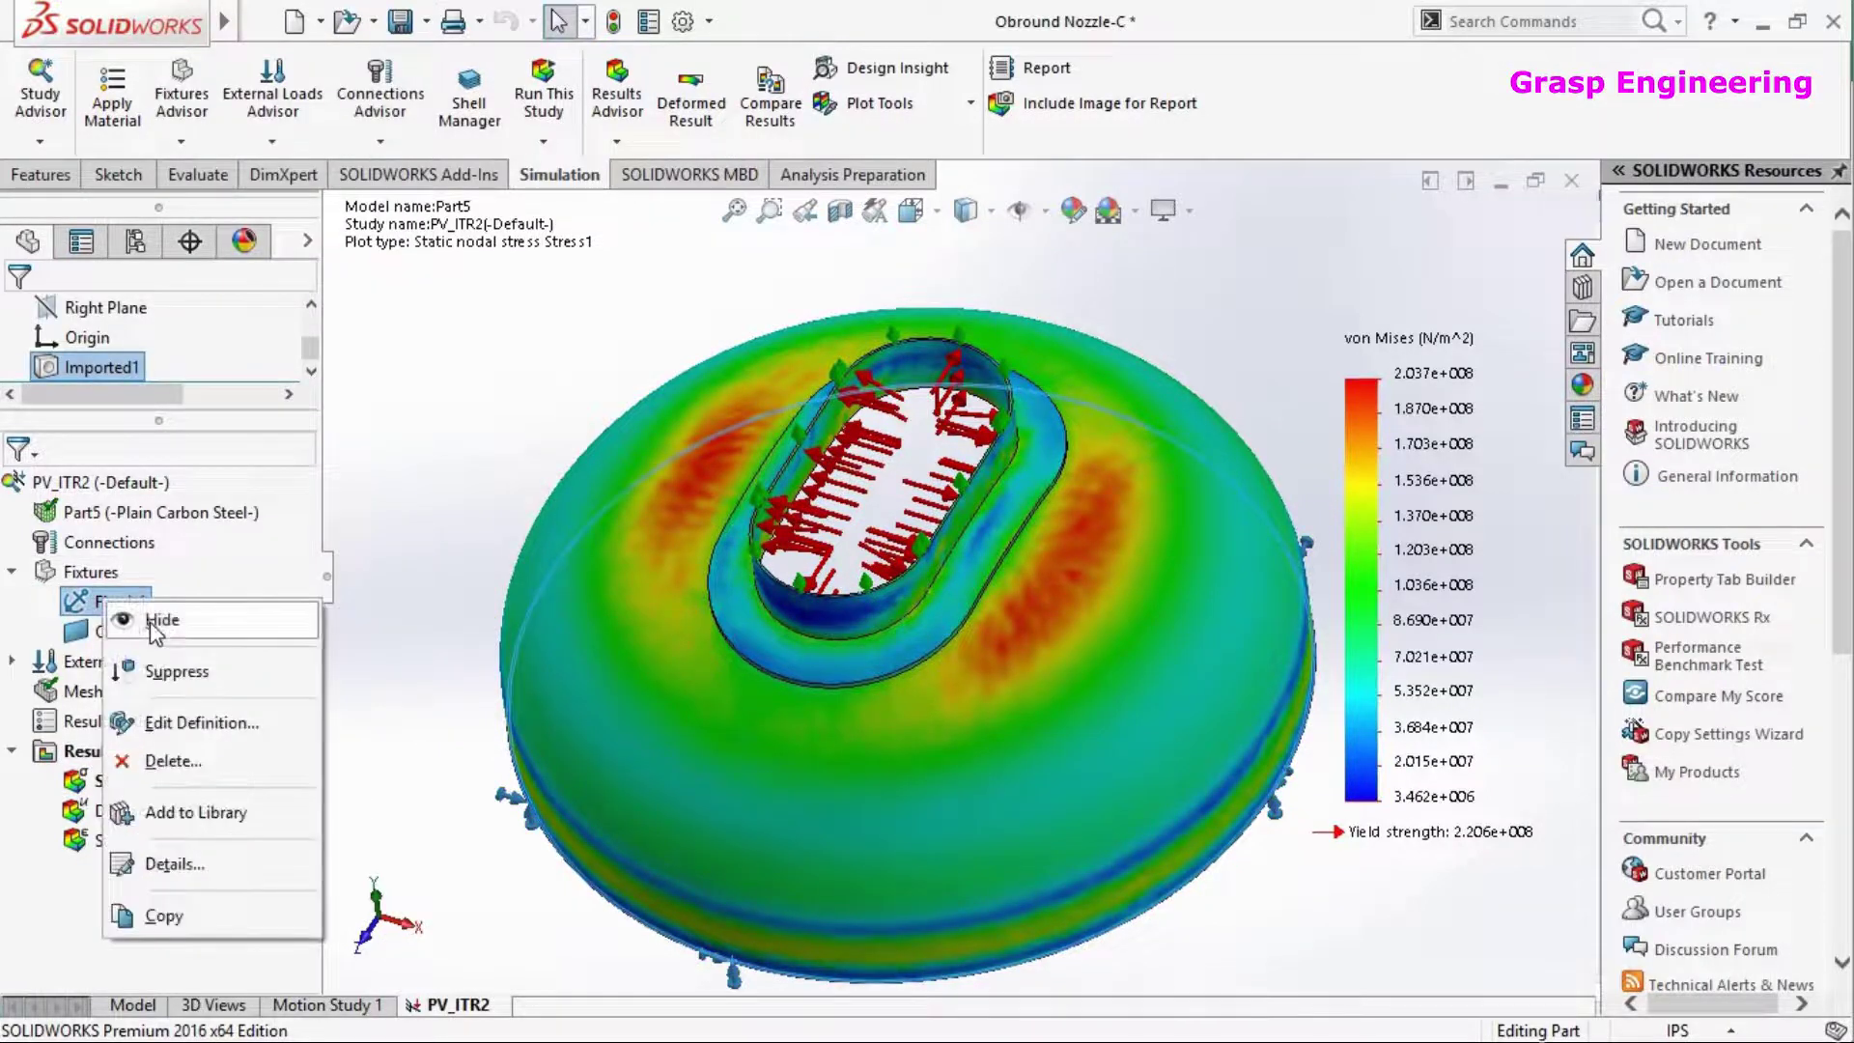
click(154, 620)
right_click(147, 625)
click(206, 643)
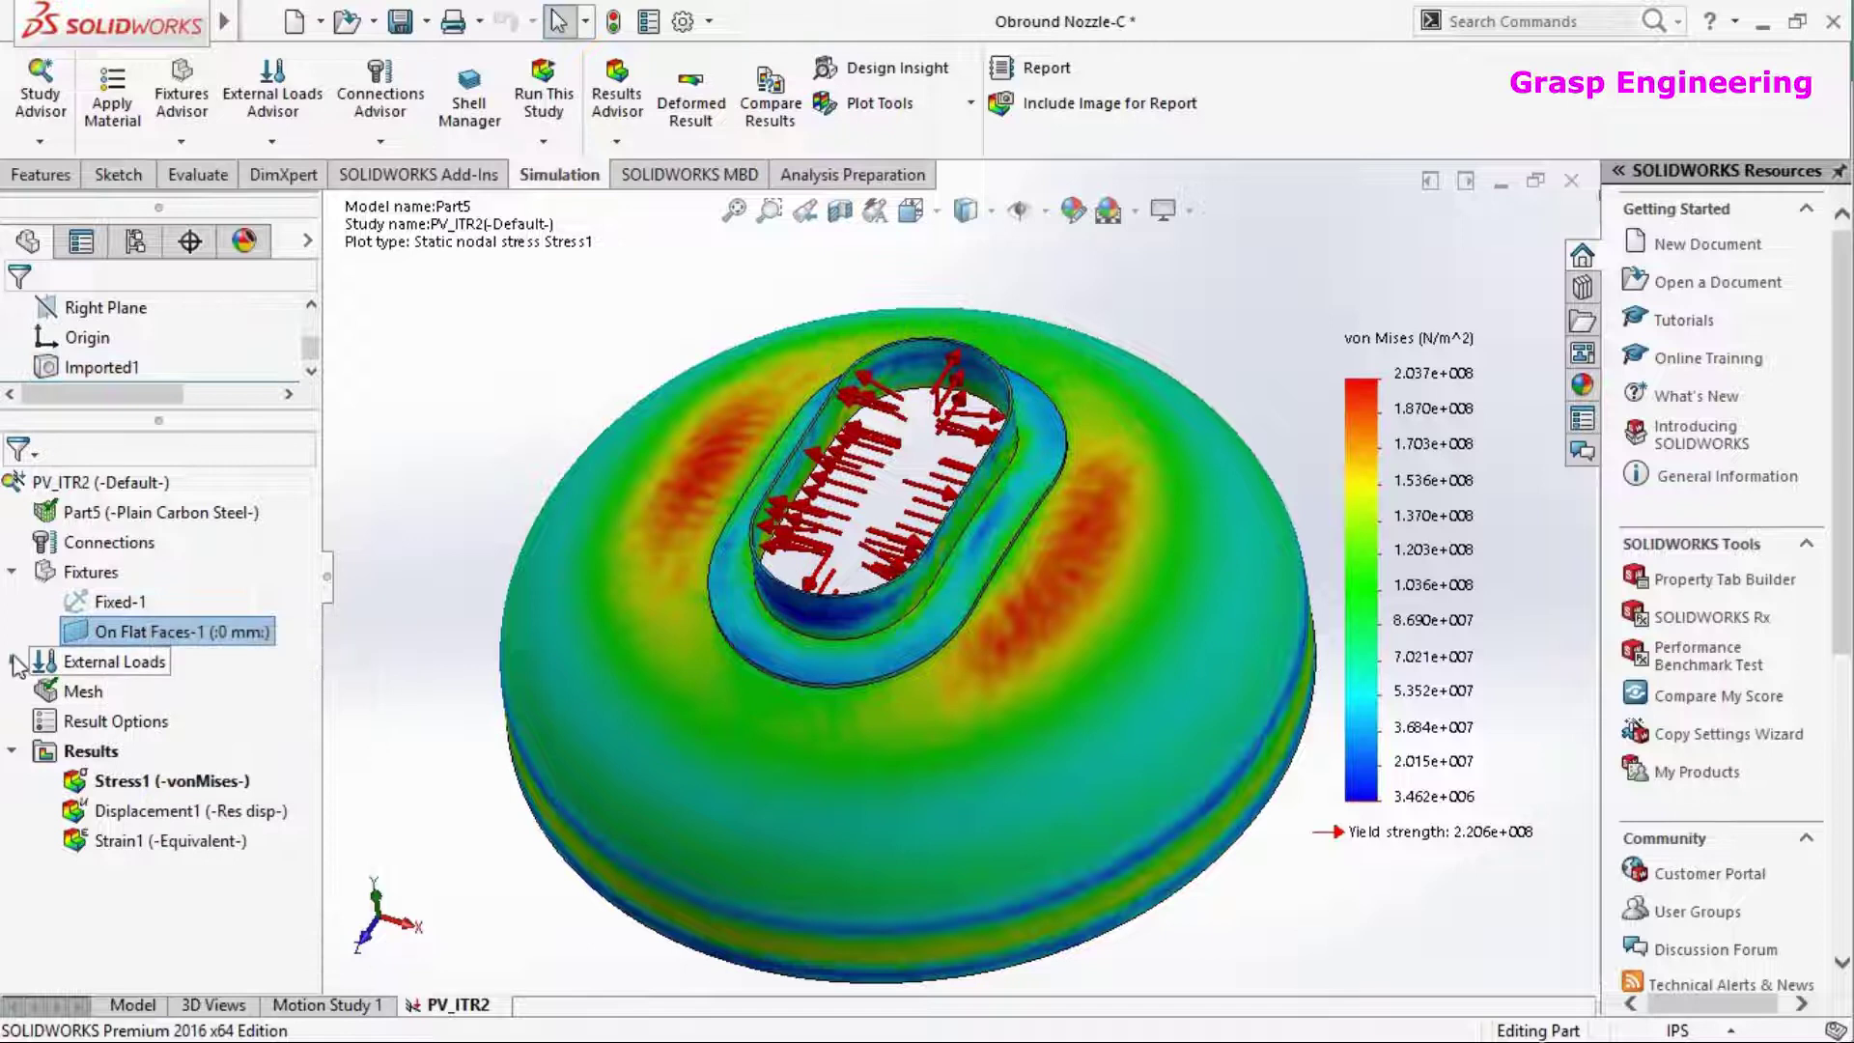
Hide the symbols of the Pressure-1 load
click(12, 662)
click(109, 691)
right_click(123, 692)
click(179, 715)
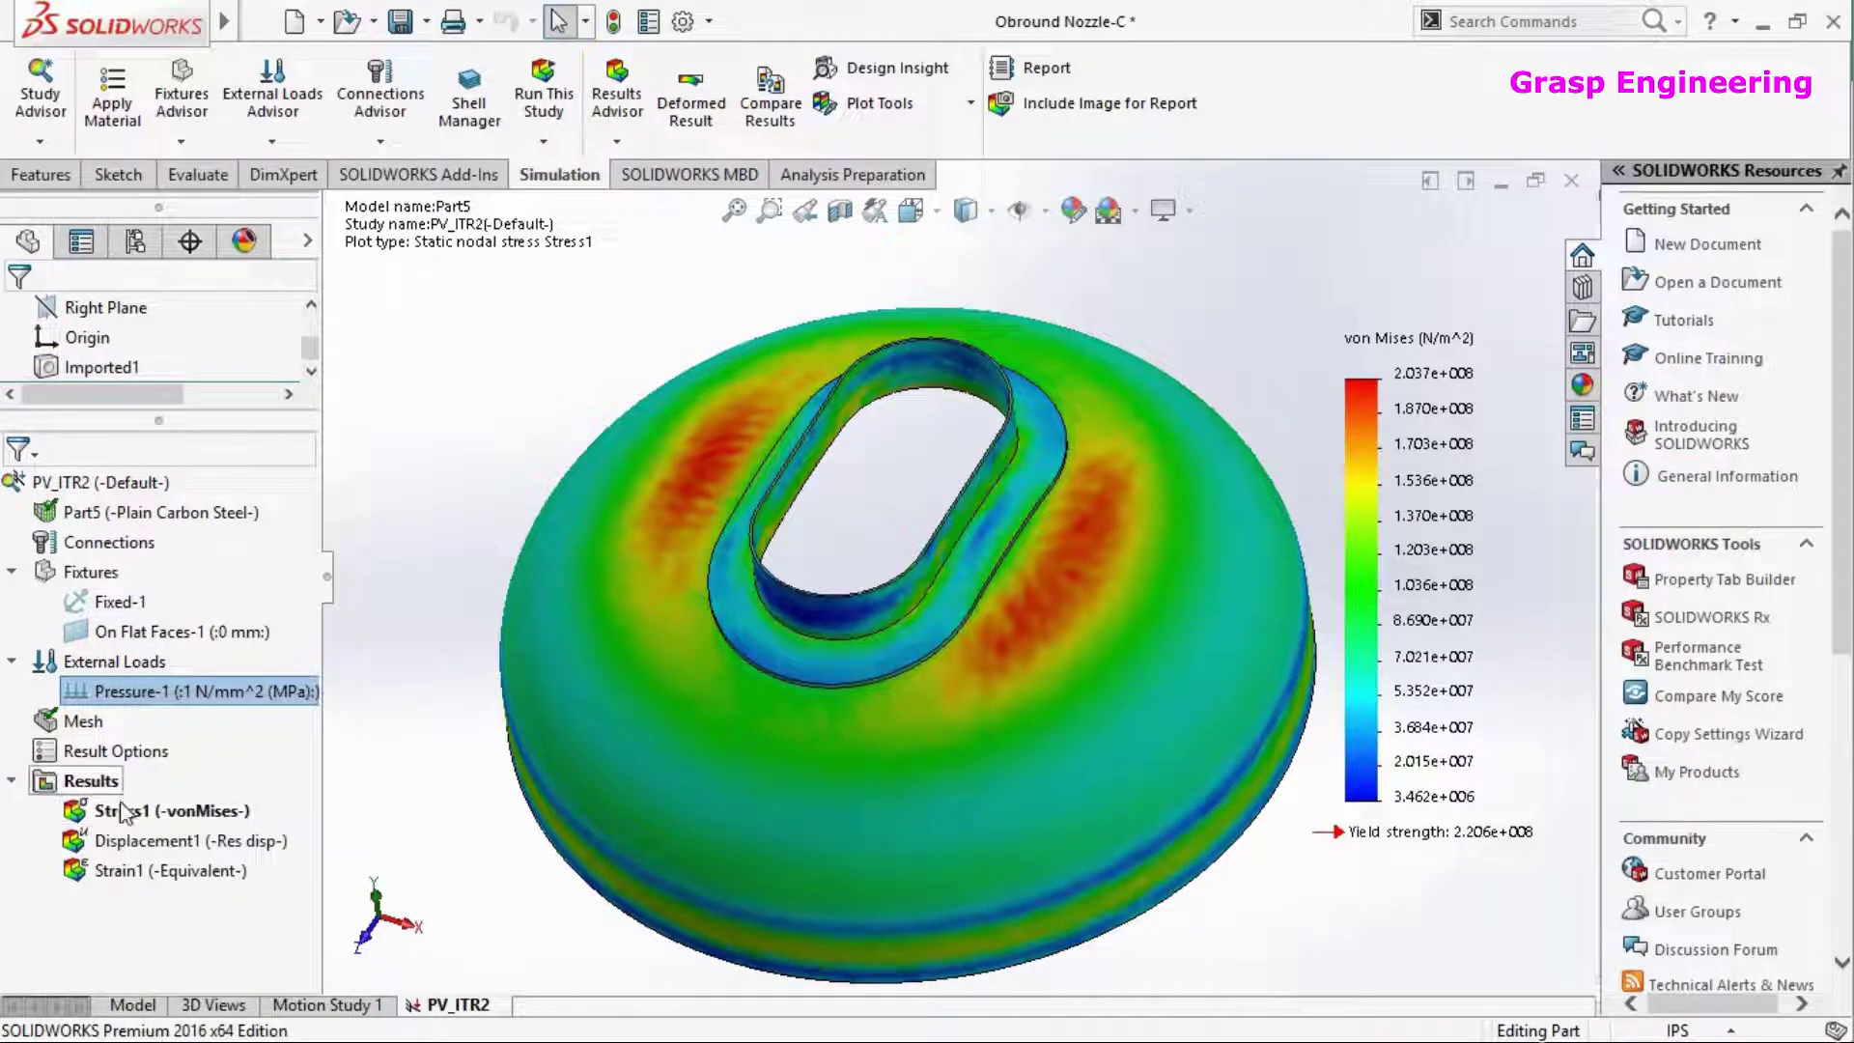
Edit the Stress1 plot definition to show von Mises stress in N/mm^2 (MPa)
click(143, 811)
right_click(143, 811)
click(214, 191)
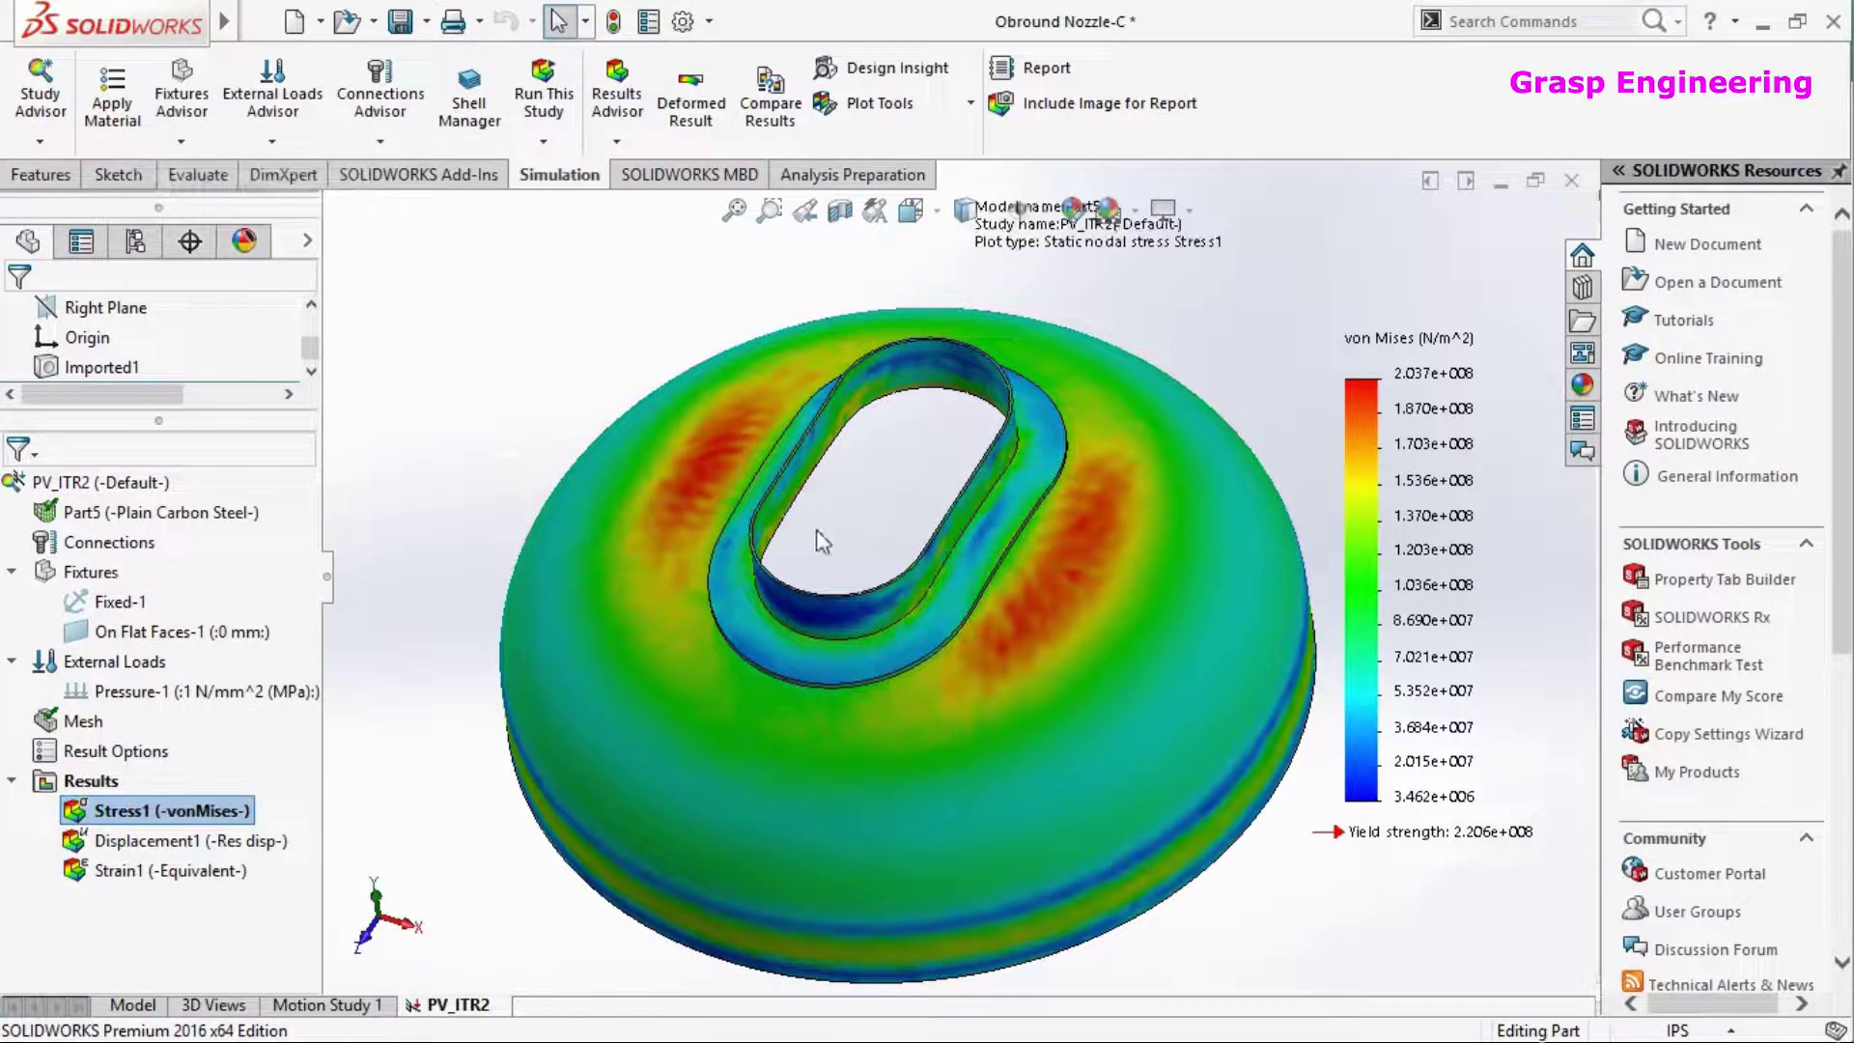
click(151, 460)
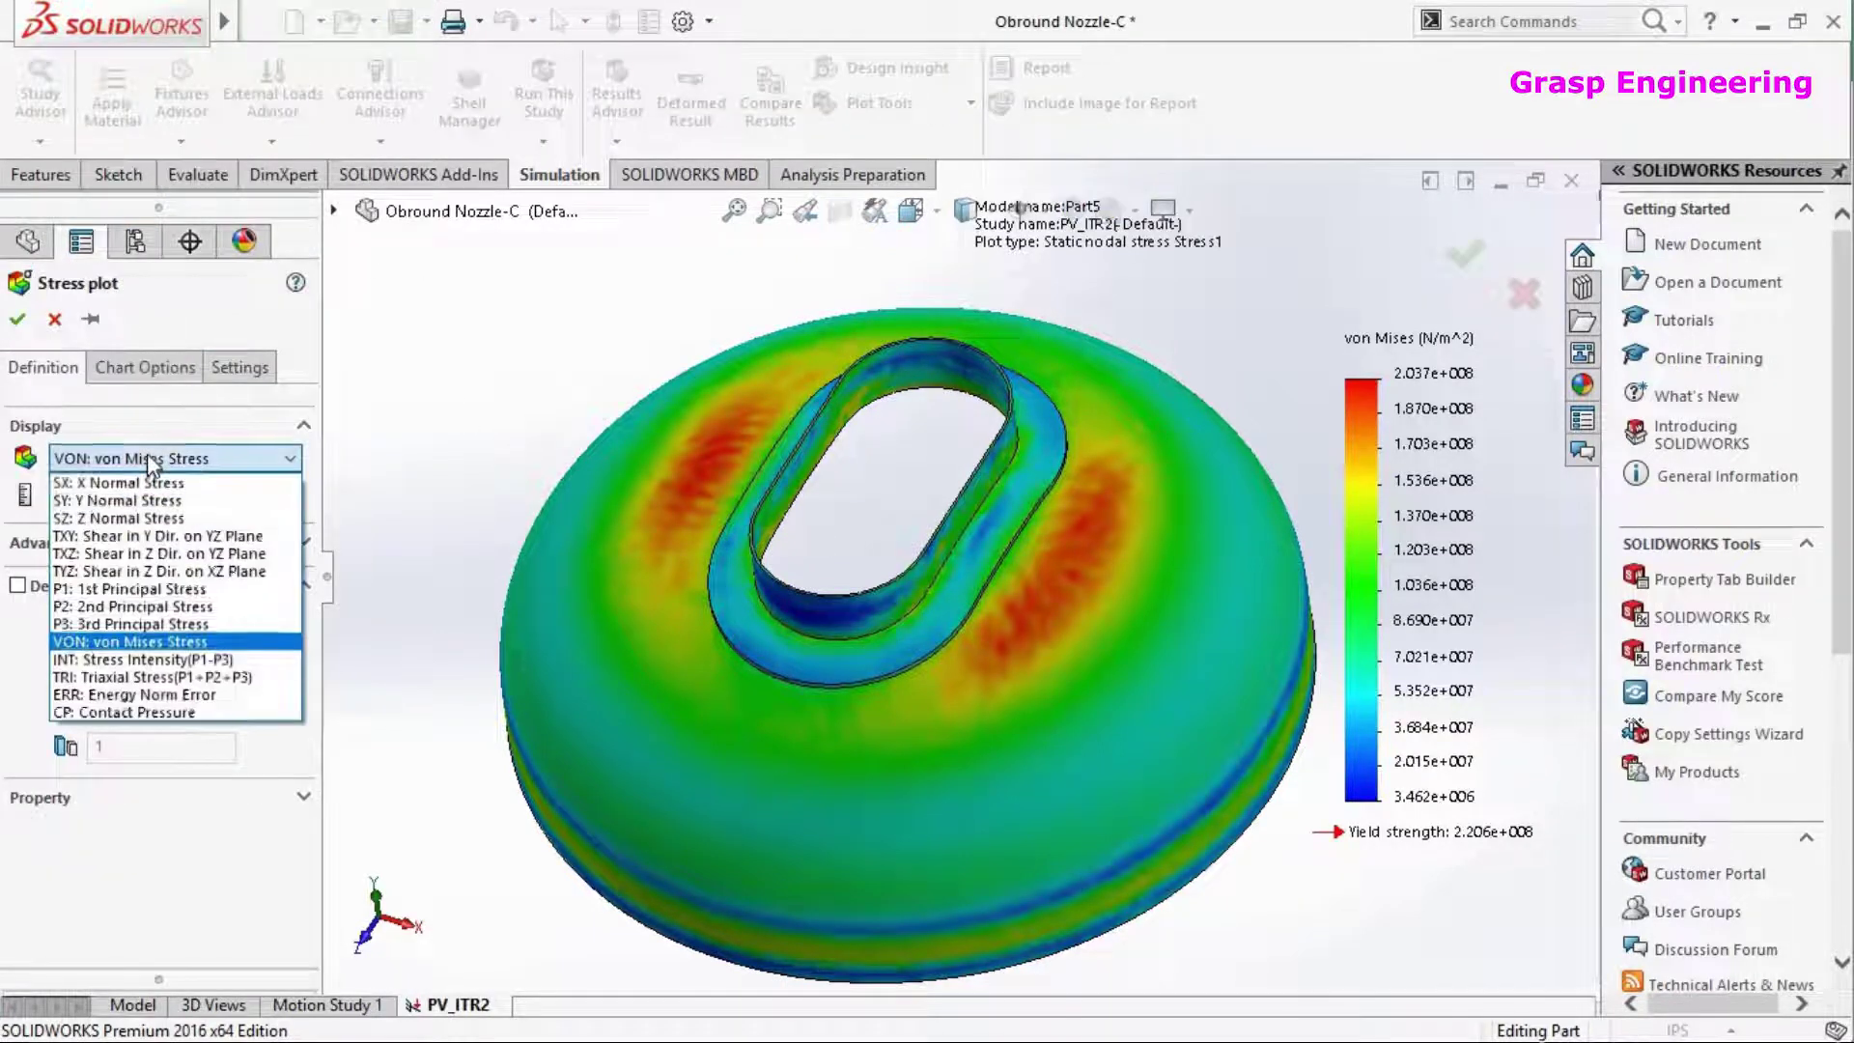
click(145, 650)
click(123, 494)
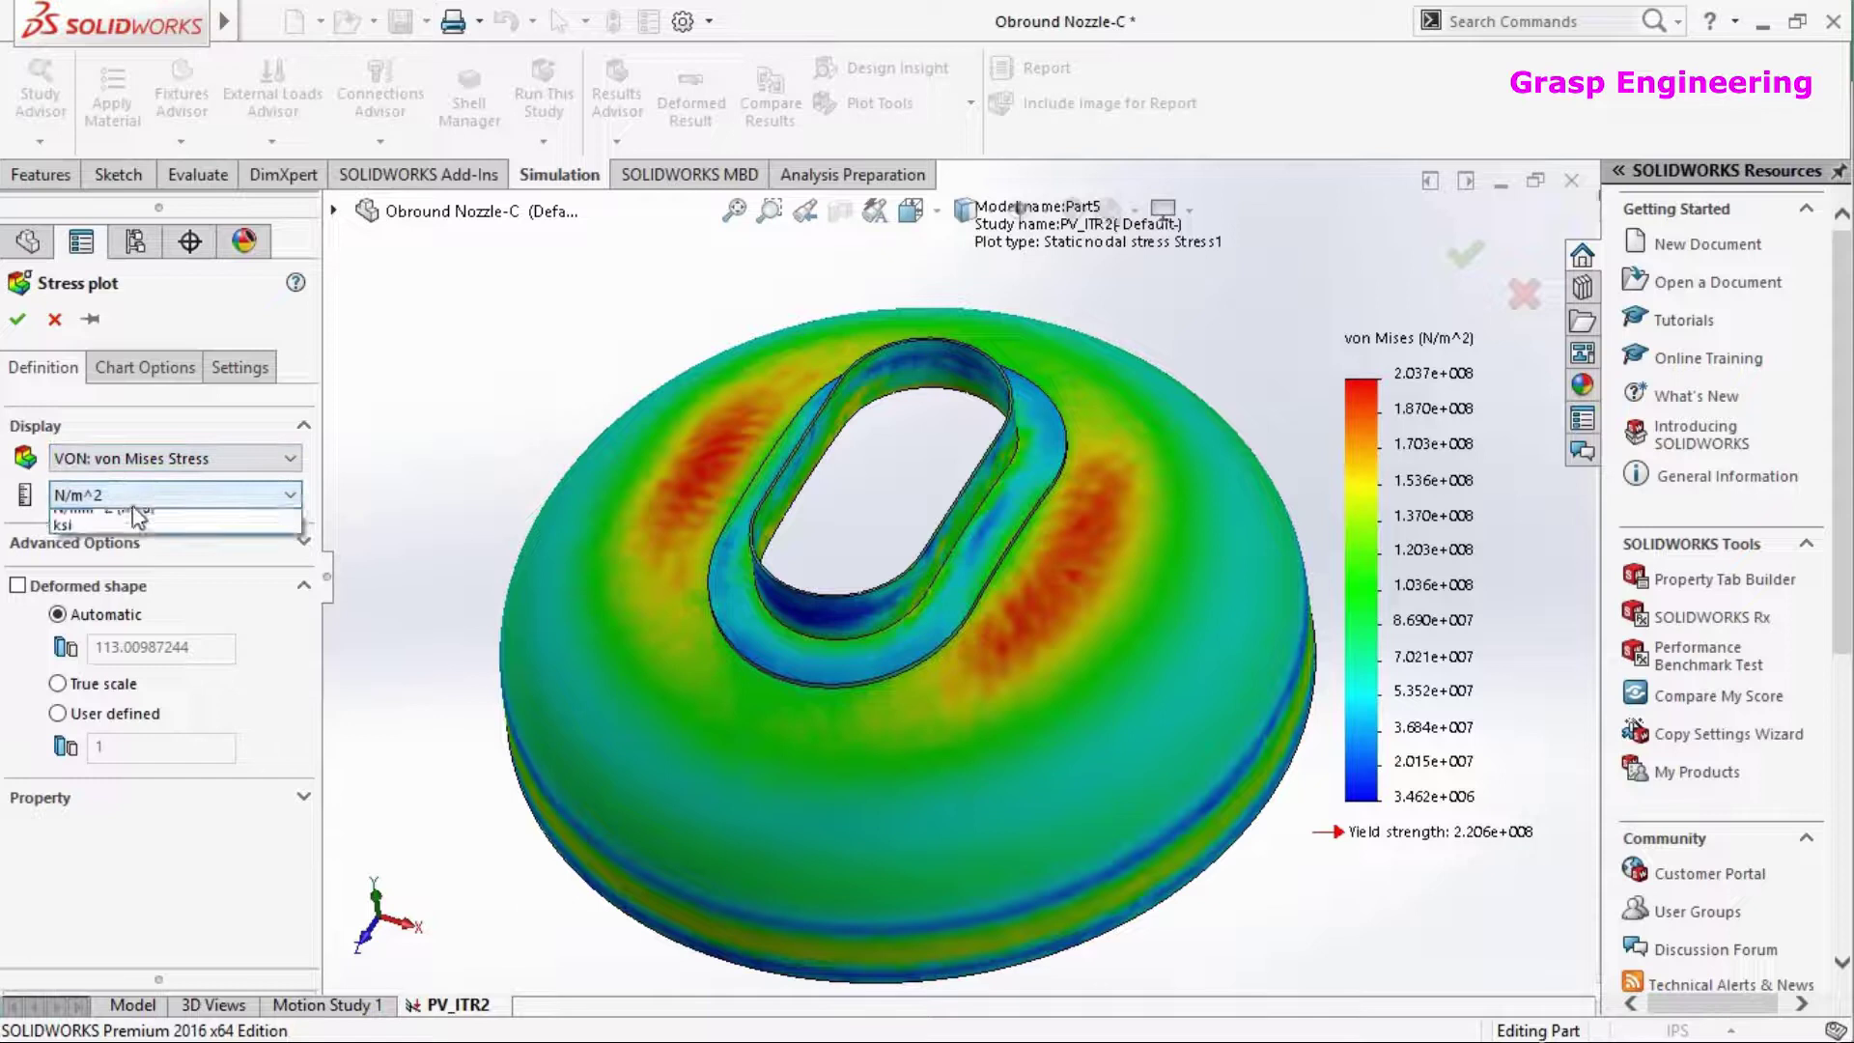
click(126, 564)
Set the stress plot legend's number format to floating with 1 decimal place and apply the plot settings
click(145, 367)
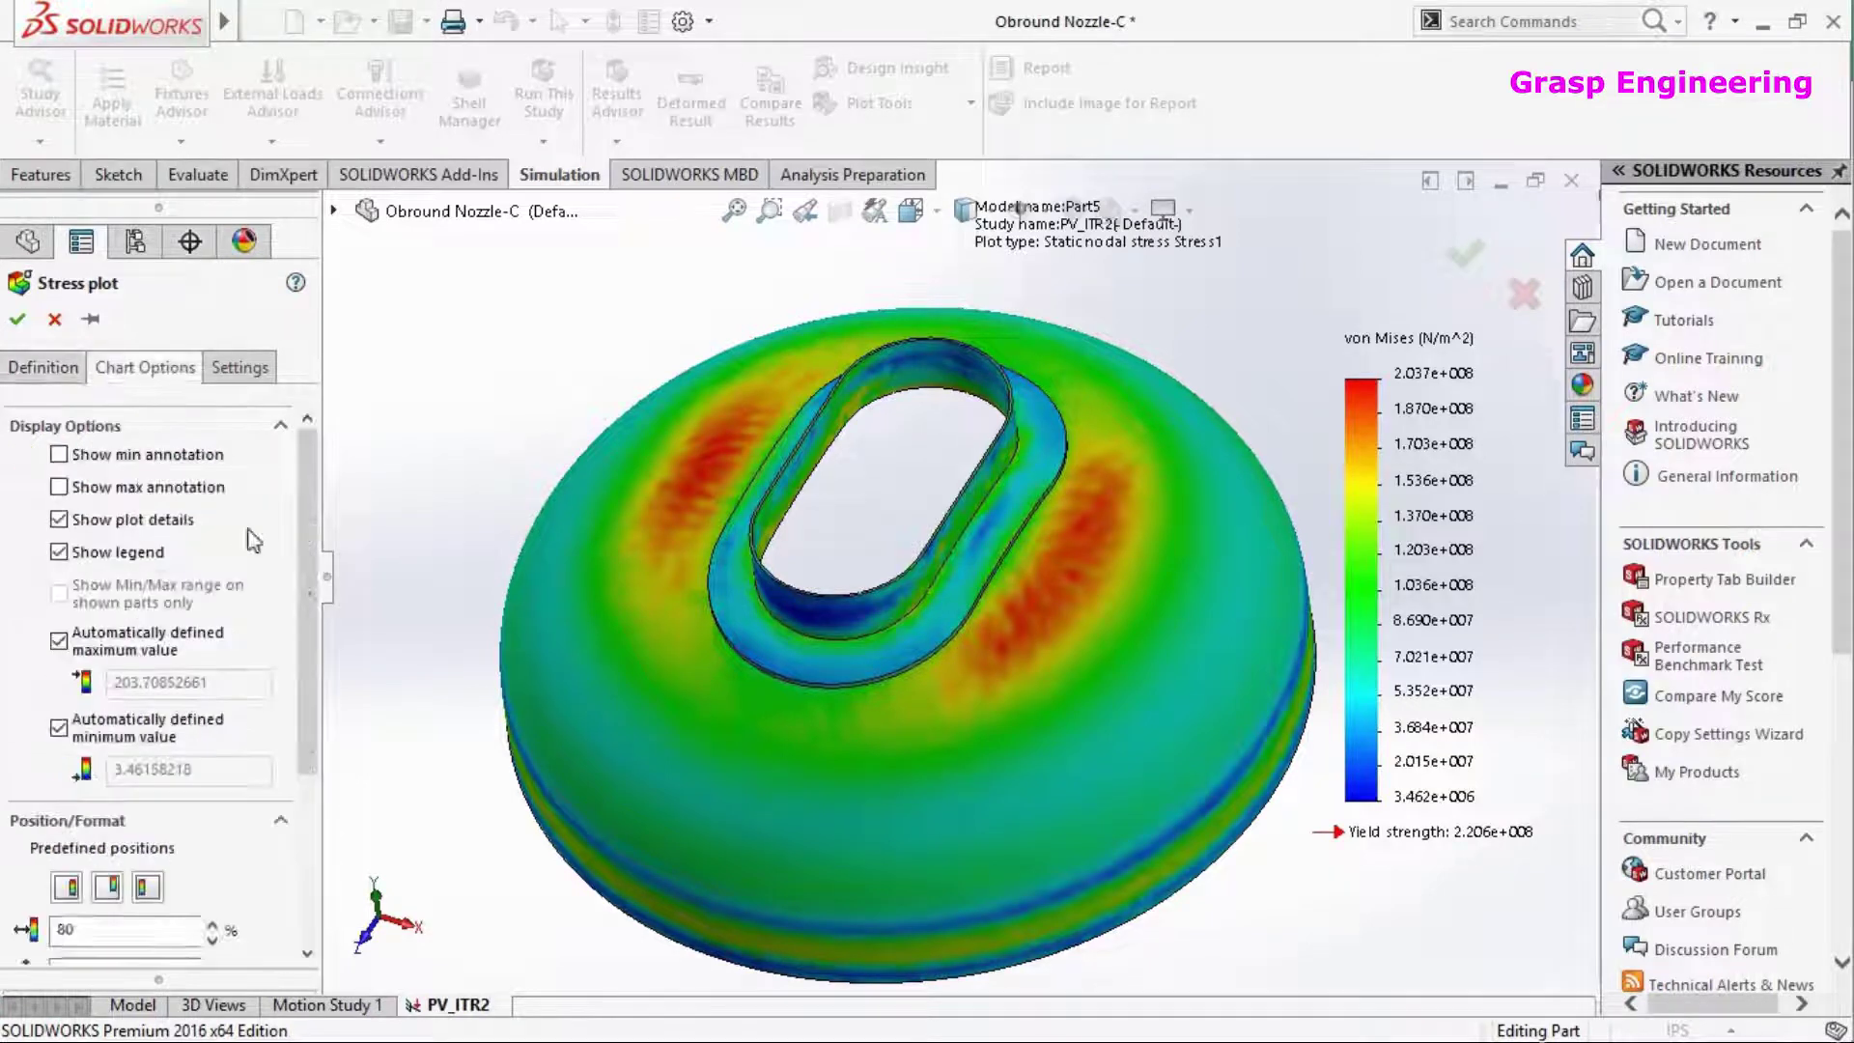
scroll(141, 771, down, 5)
click(141, 783)
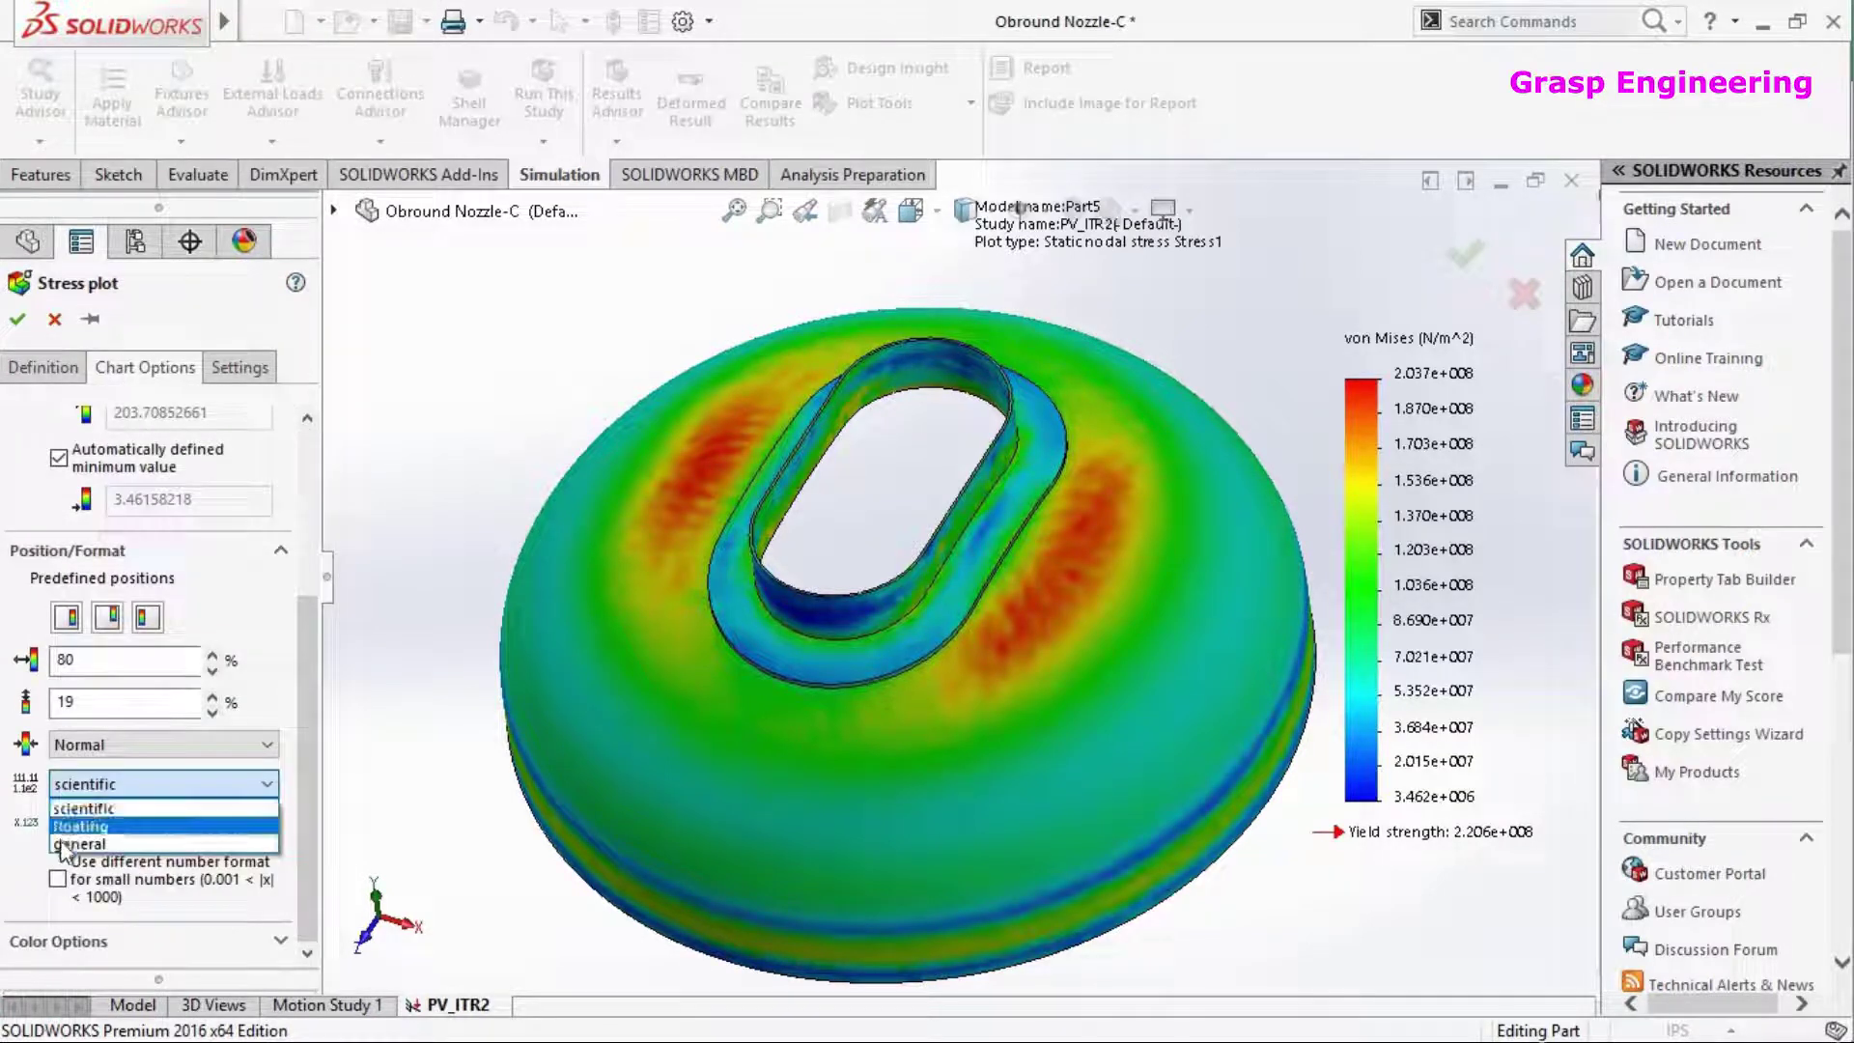
click(91, 830)
double_click(103, 888)
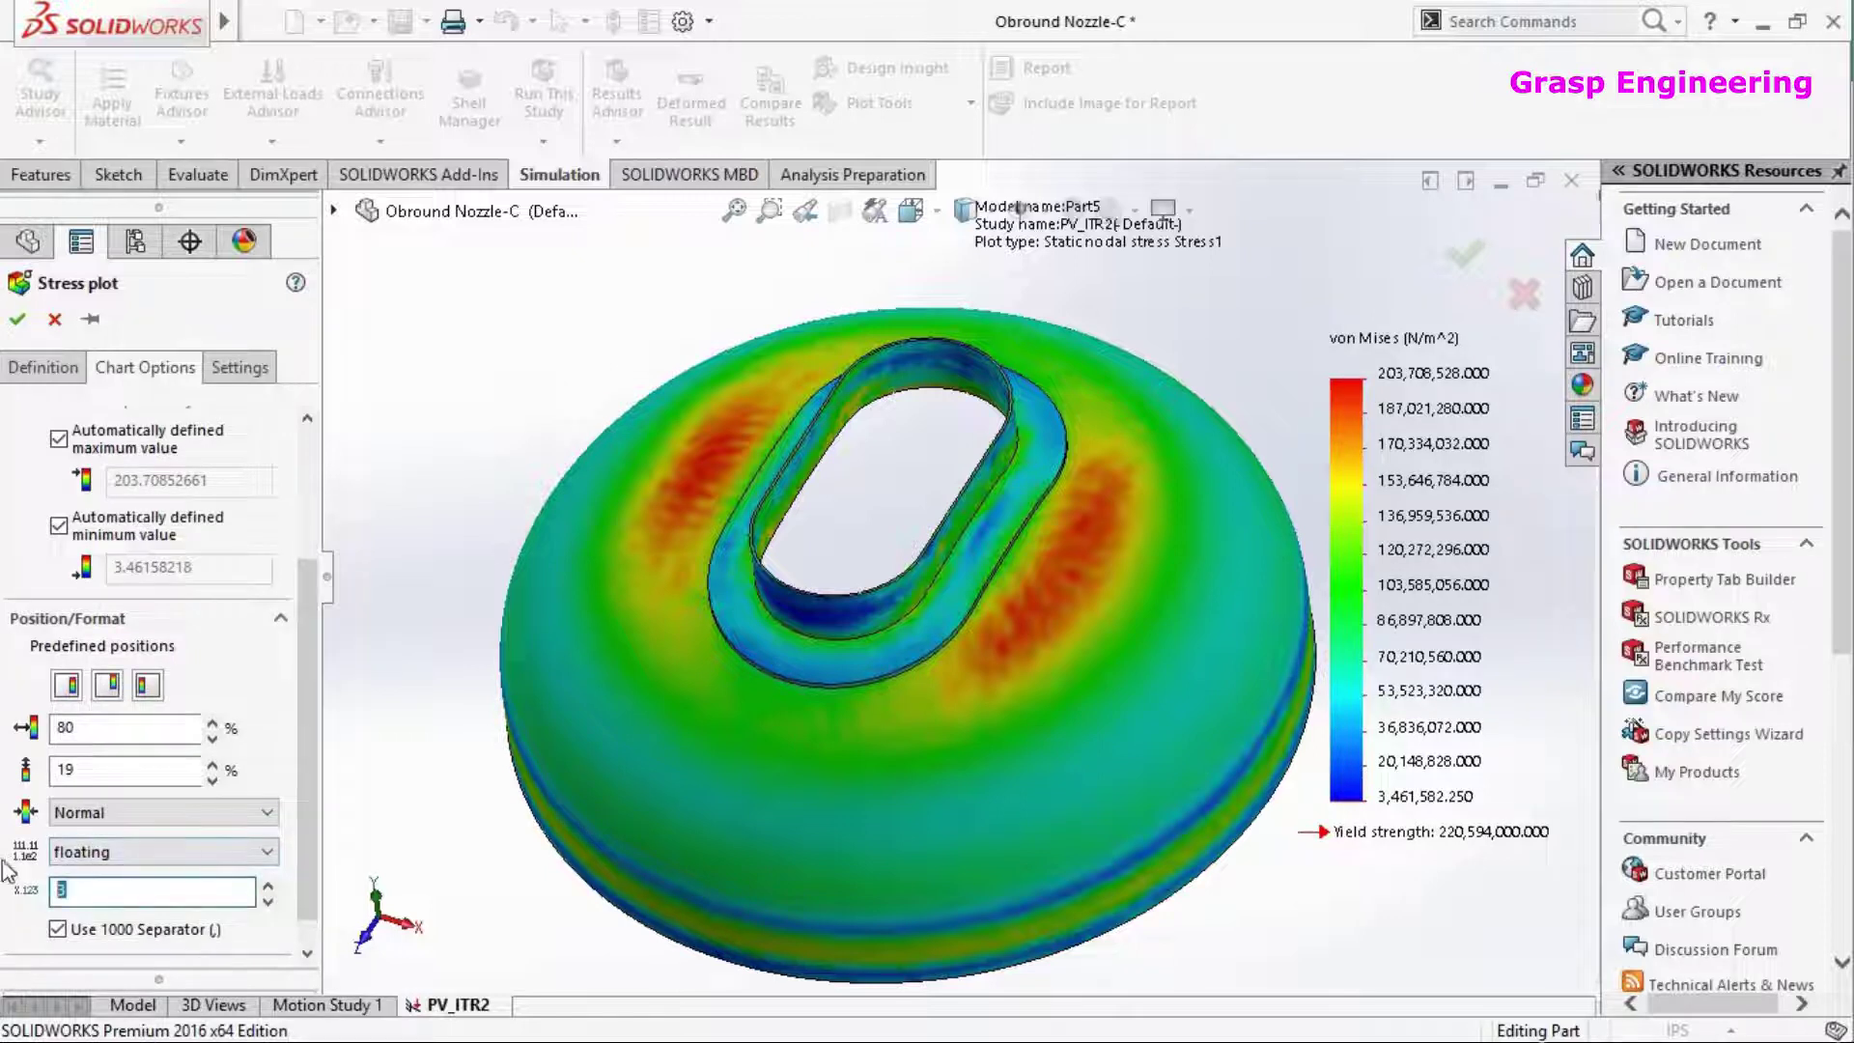
click(17, 319)
Examine the stress plot around the nozzle and pad, and probe the stress on the inner edge at the nozzle's base
middle_drag(645, 613, 657, 572)
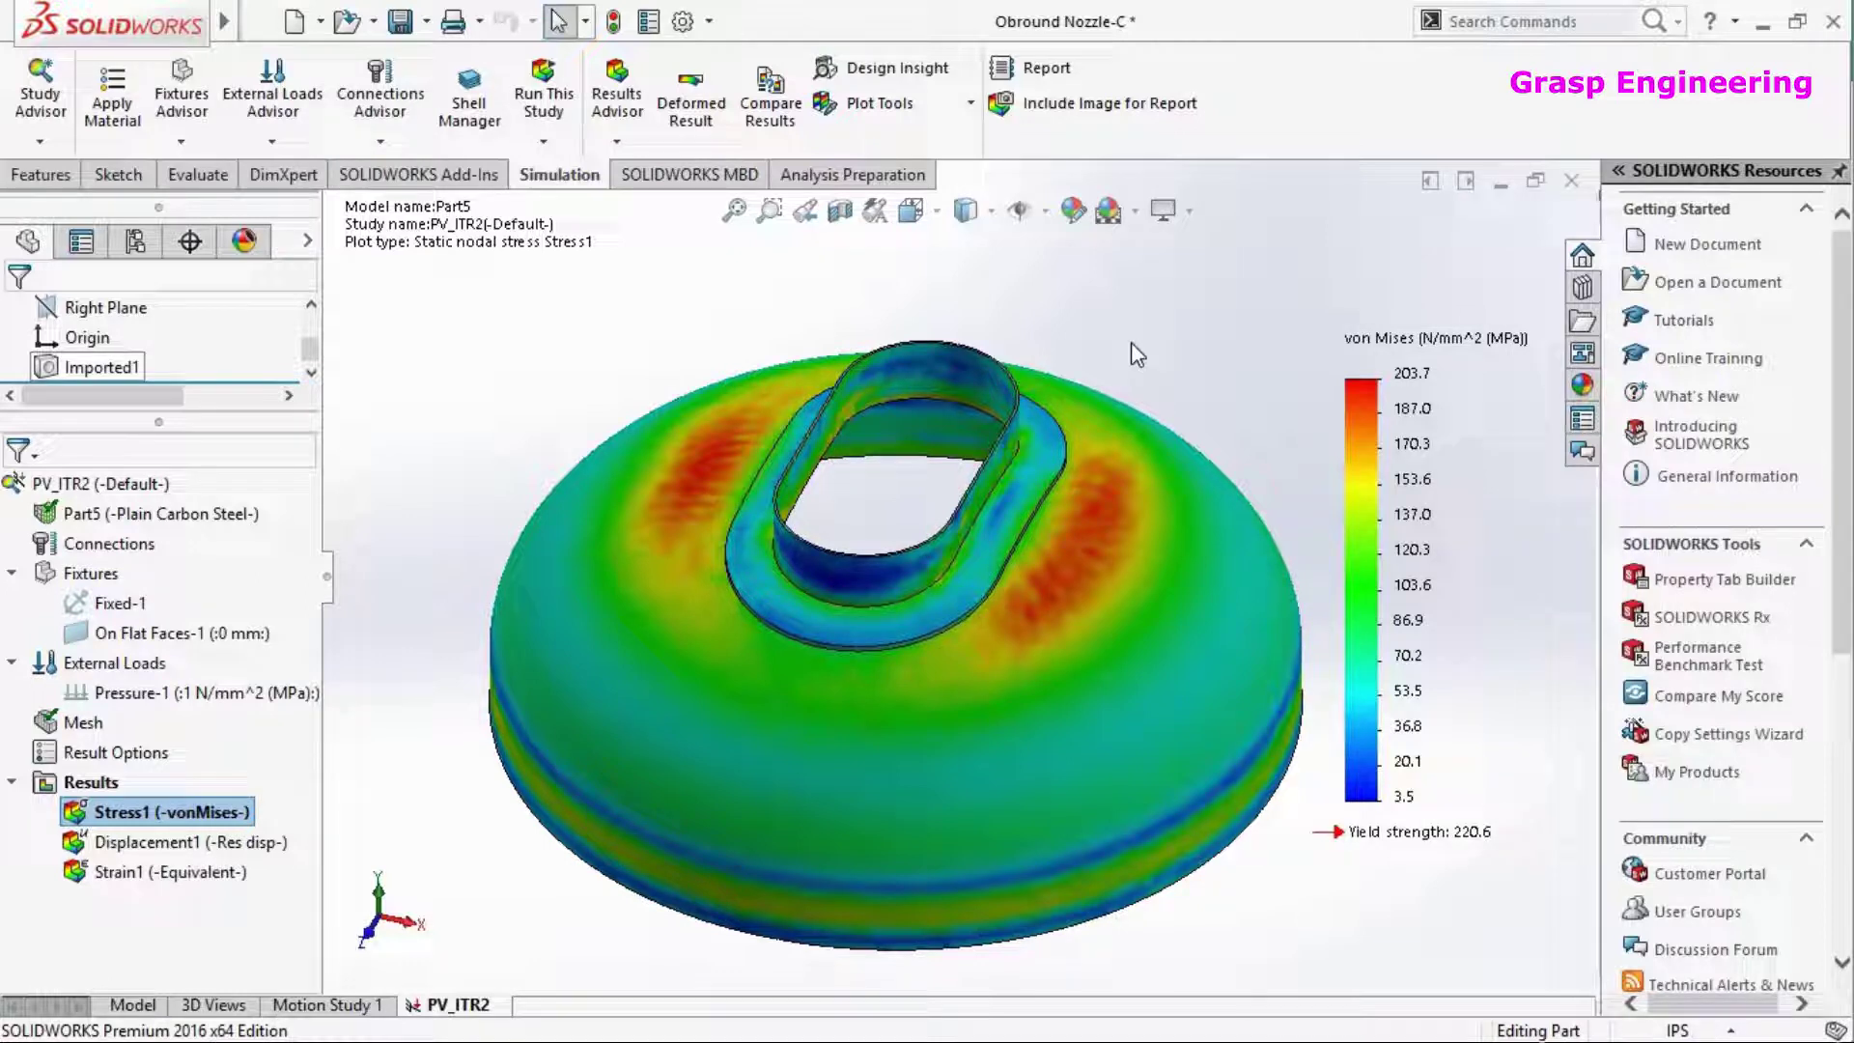
scroll(977, 364, down, 1)
middle_drag(976, 364, 1047, 477)
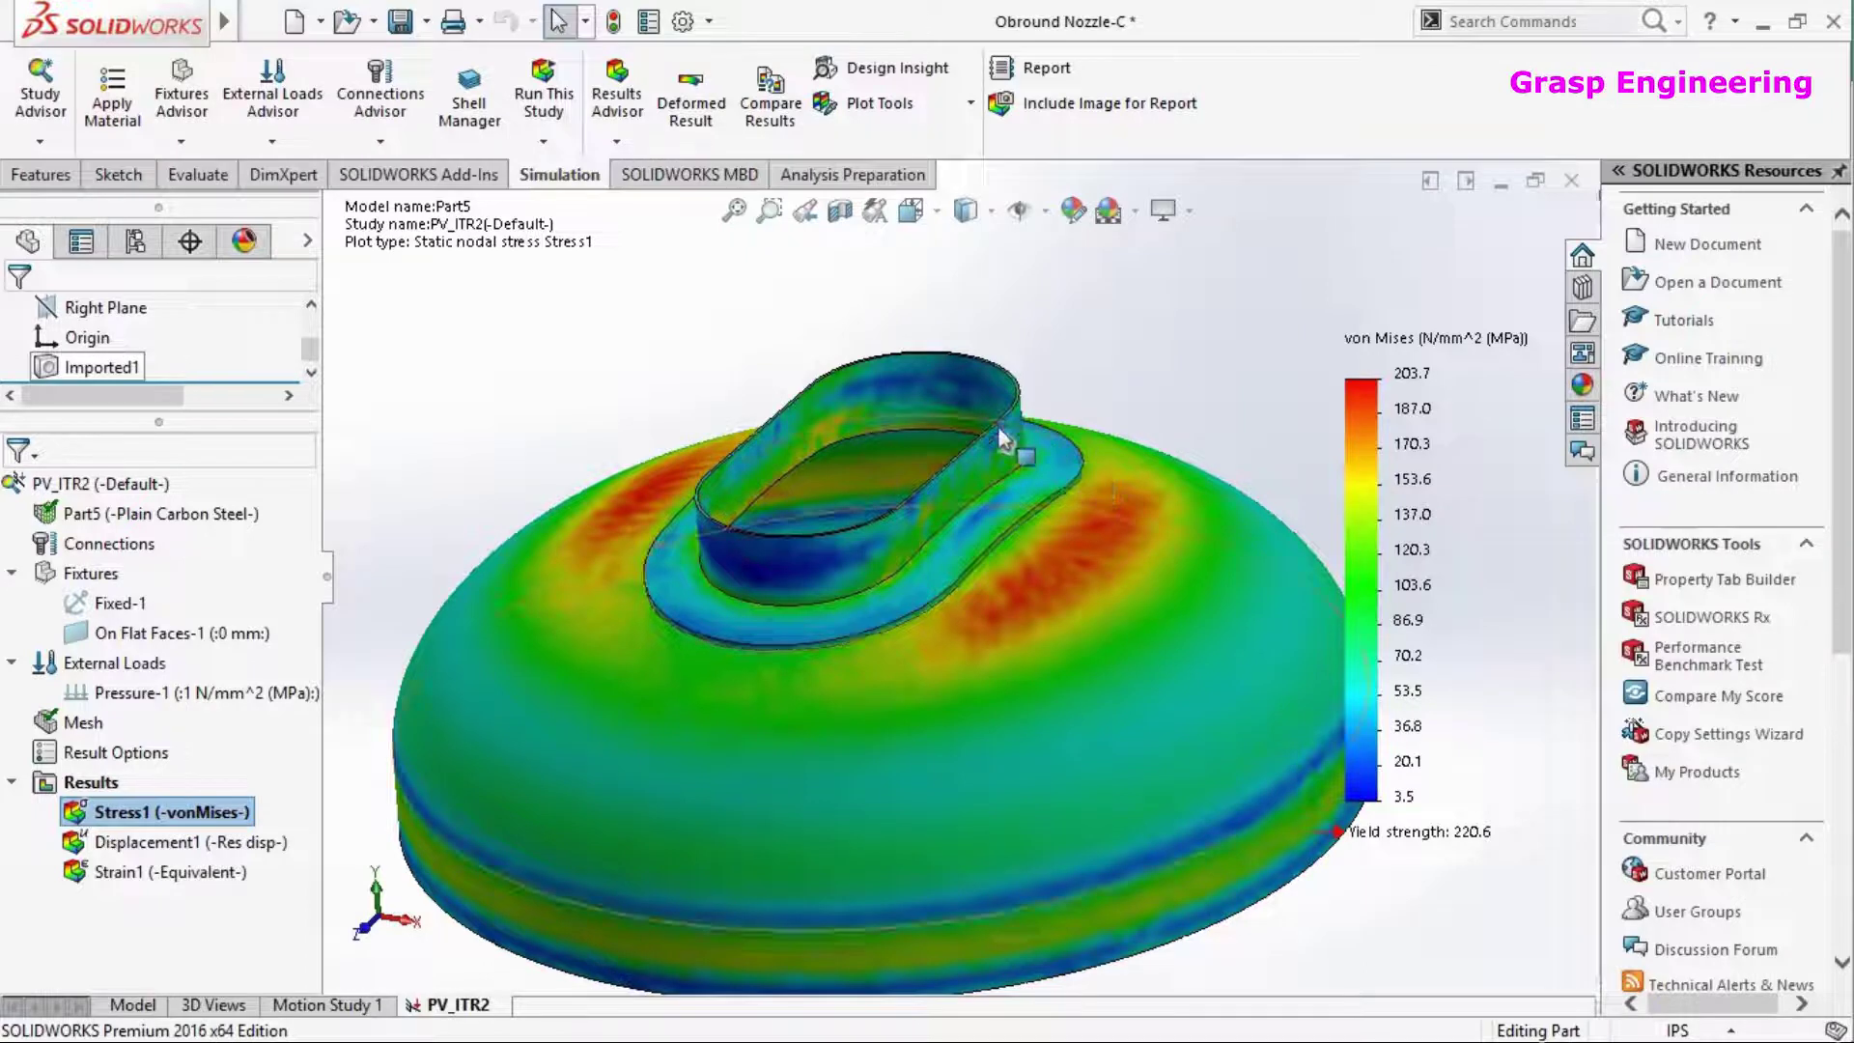
scroll(1062, 570, down, 5)
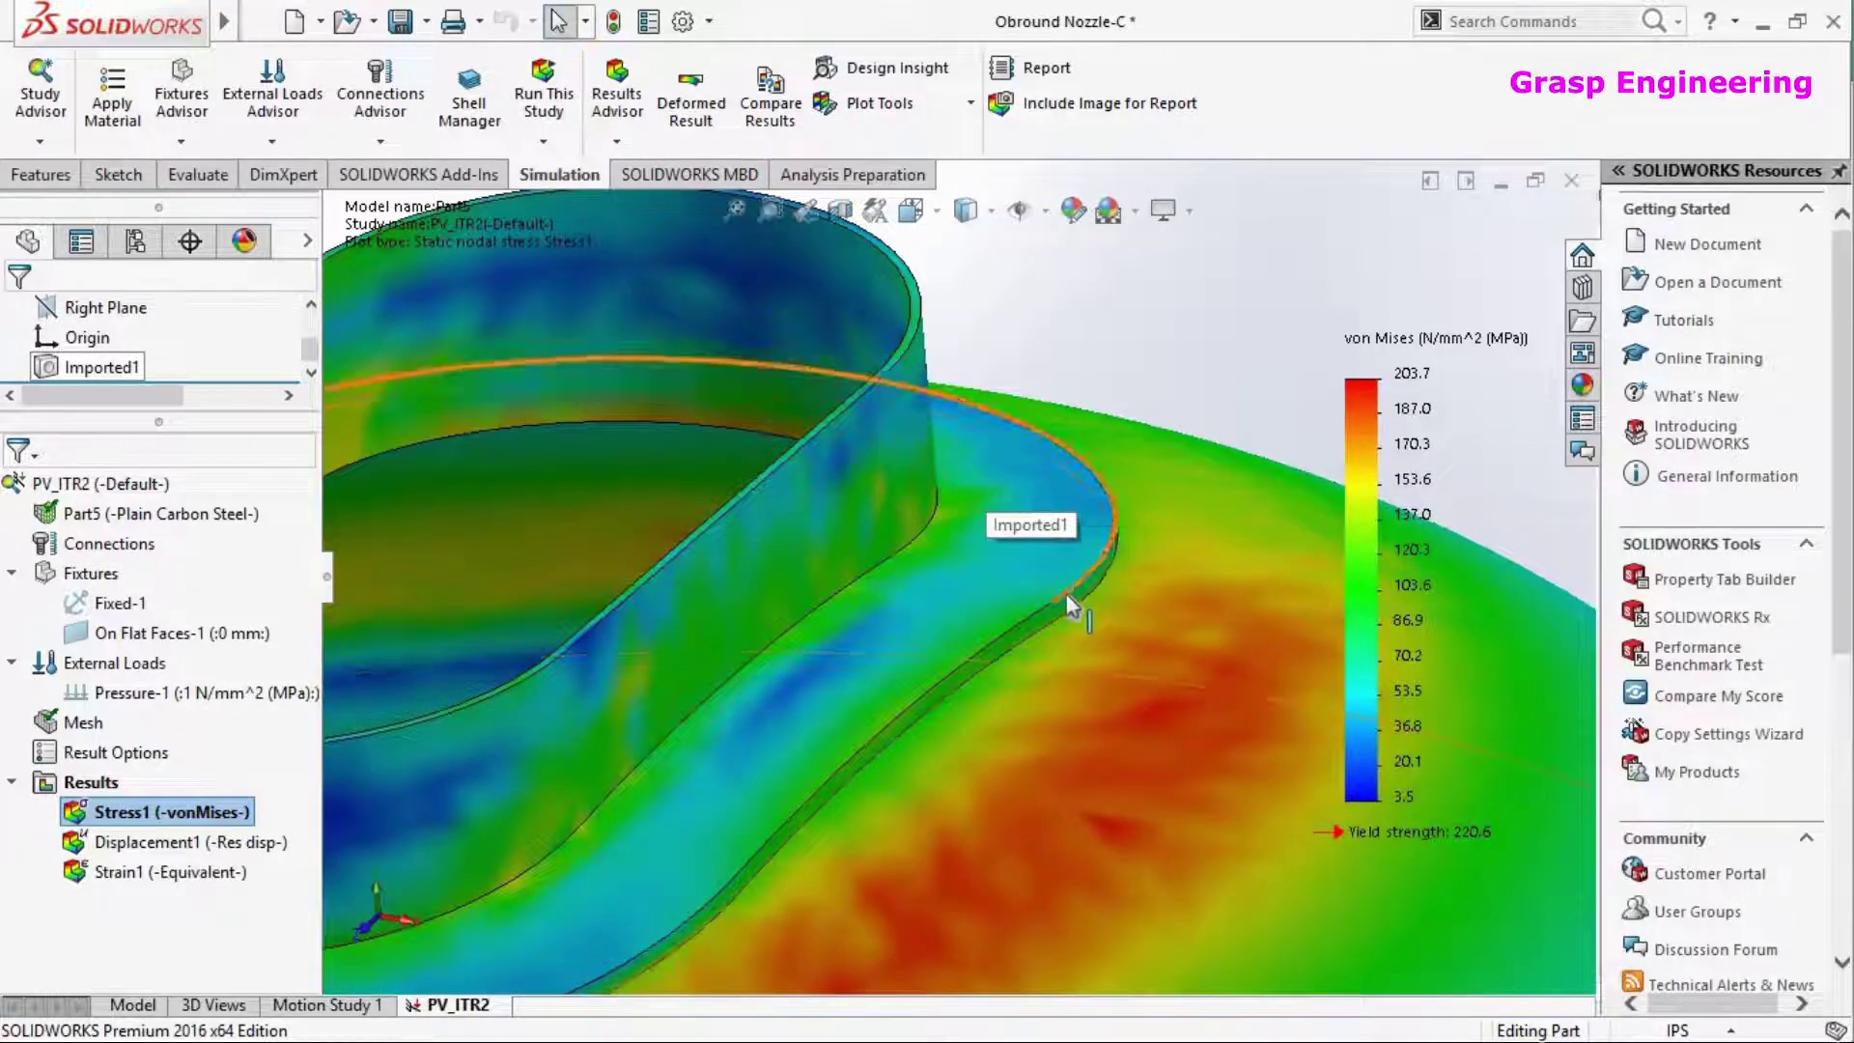
scroll(1097, 593, up, 5)
click(873, 103)
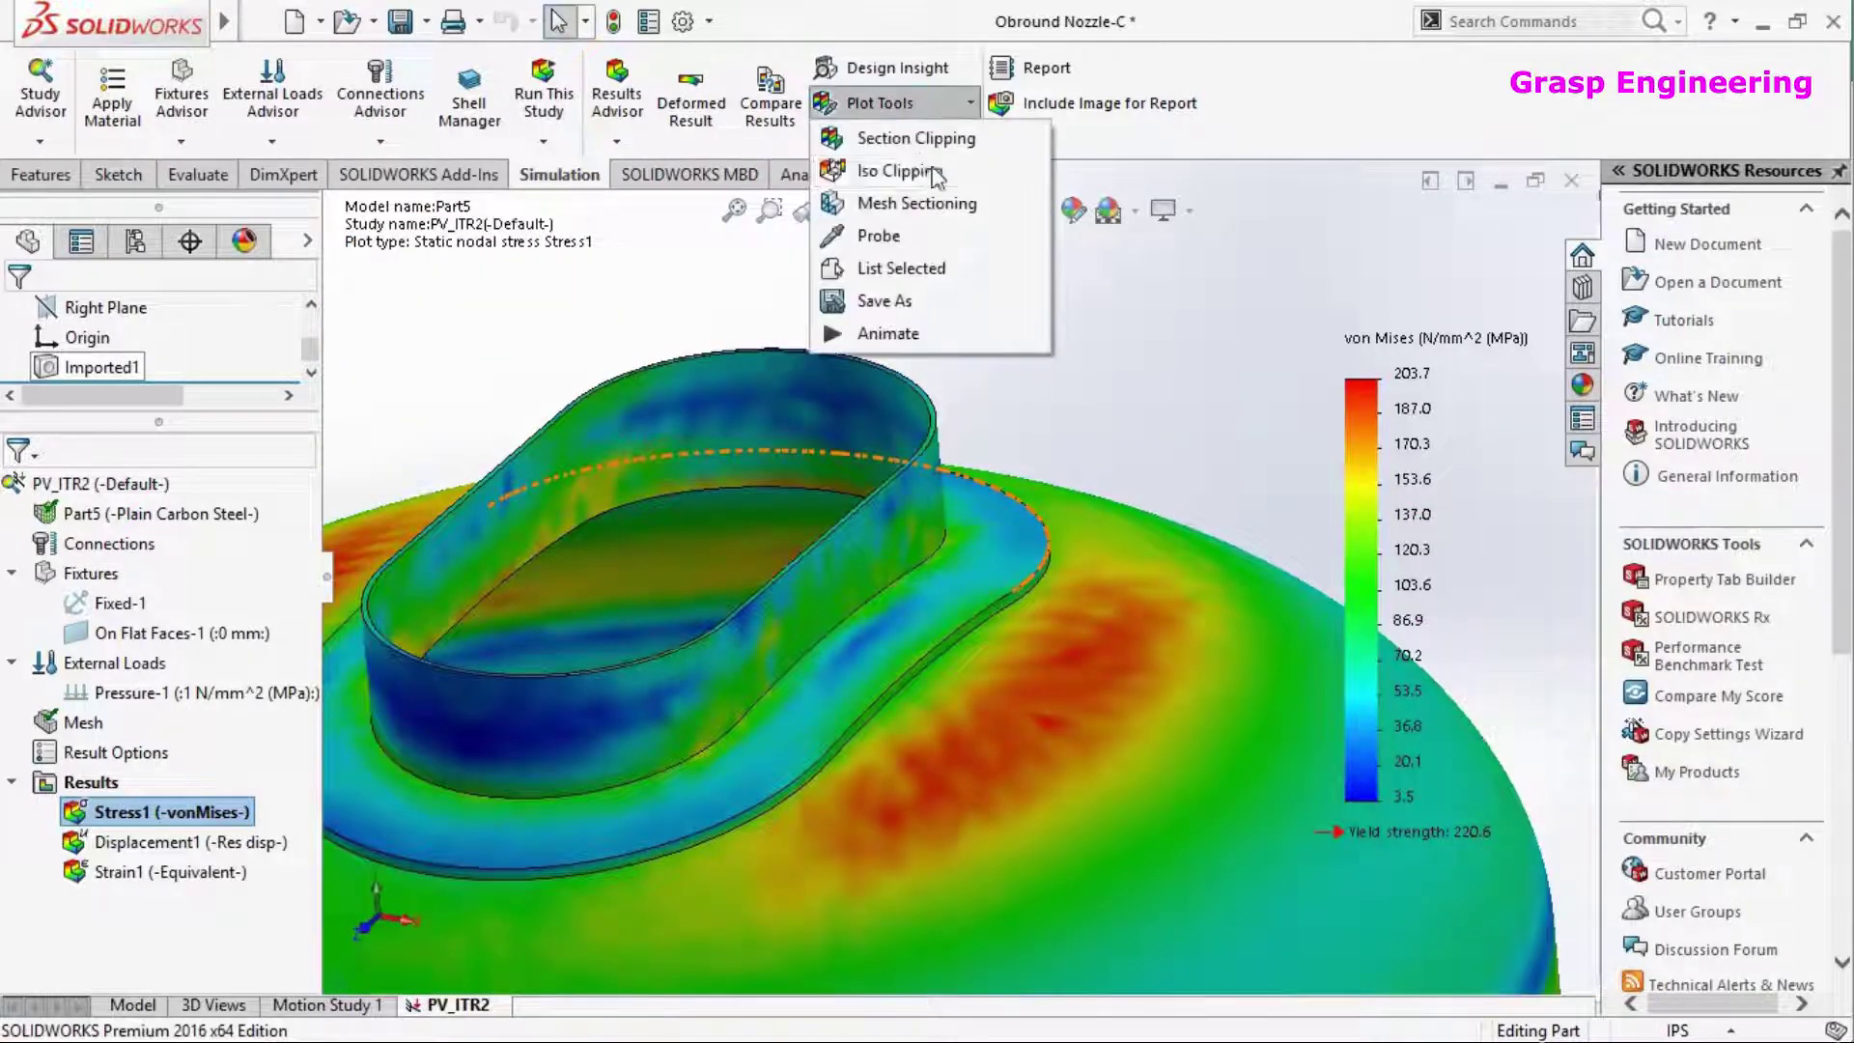
click(879, 236)
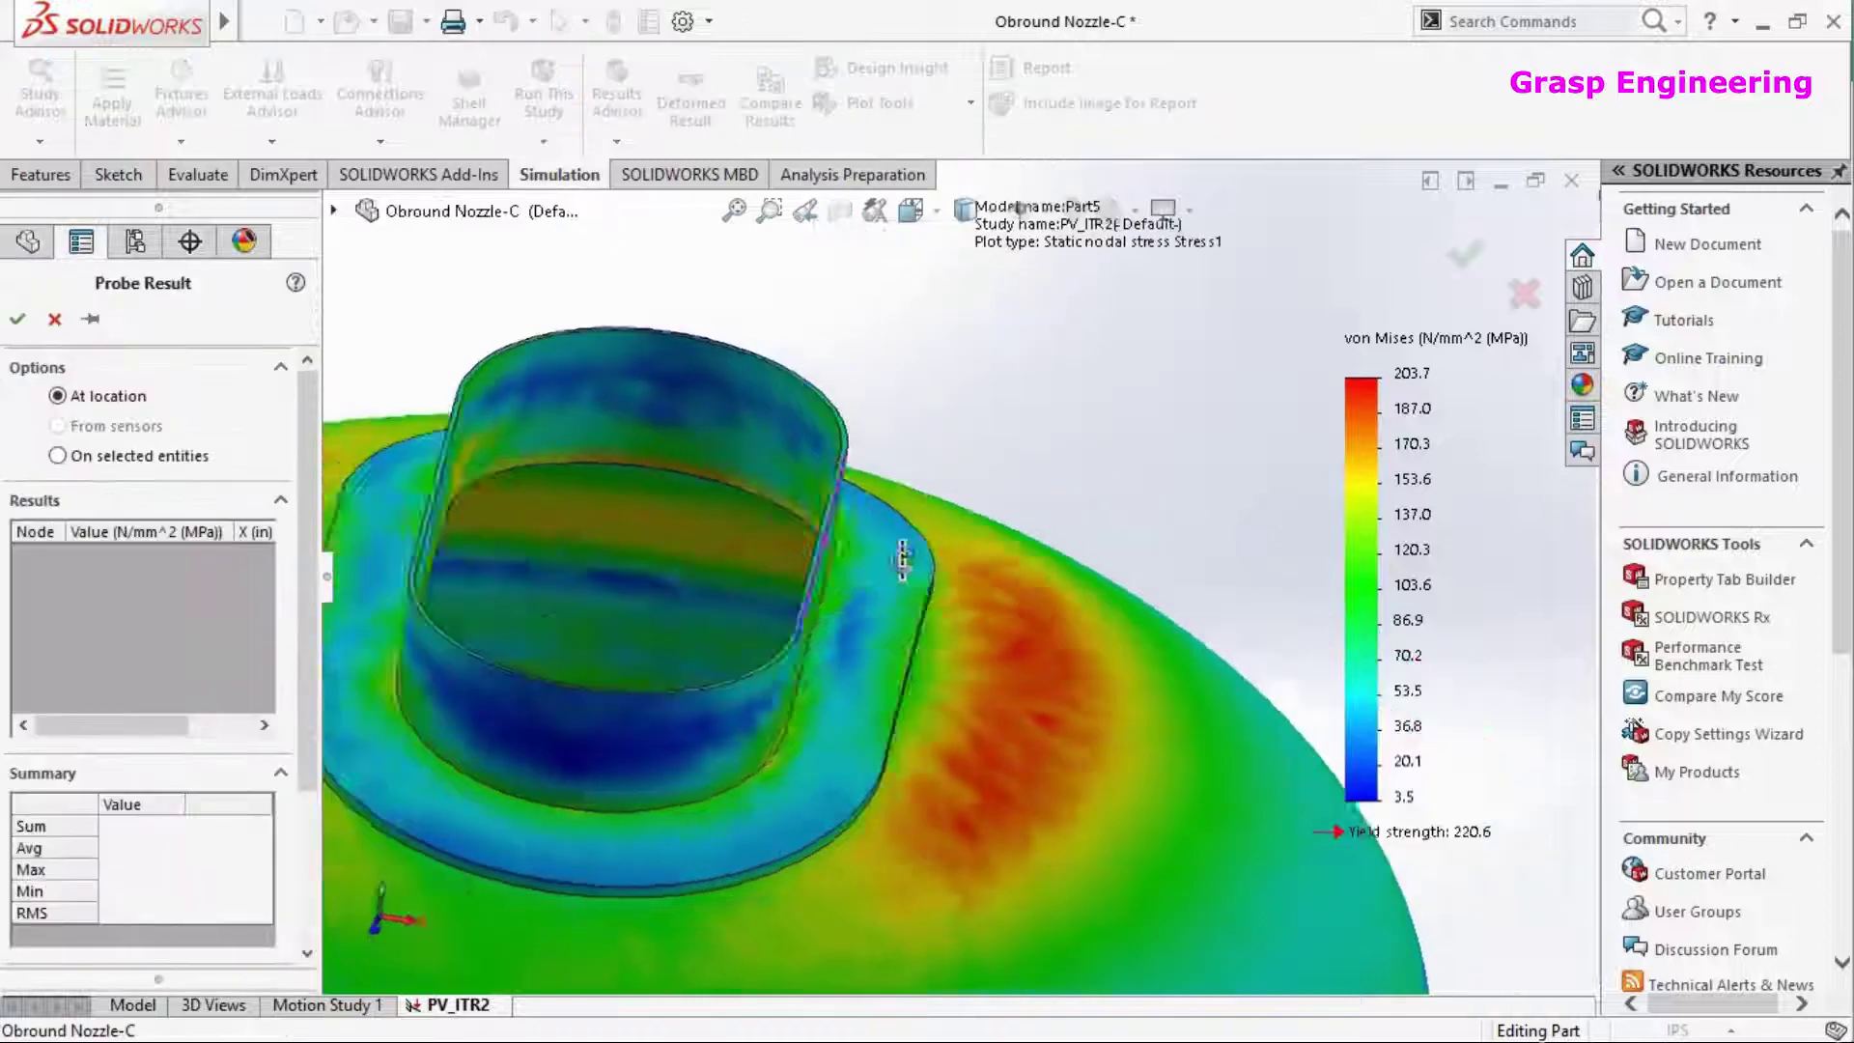
scroll(754, 558, down, 10)
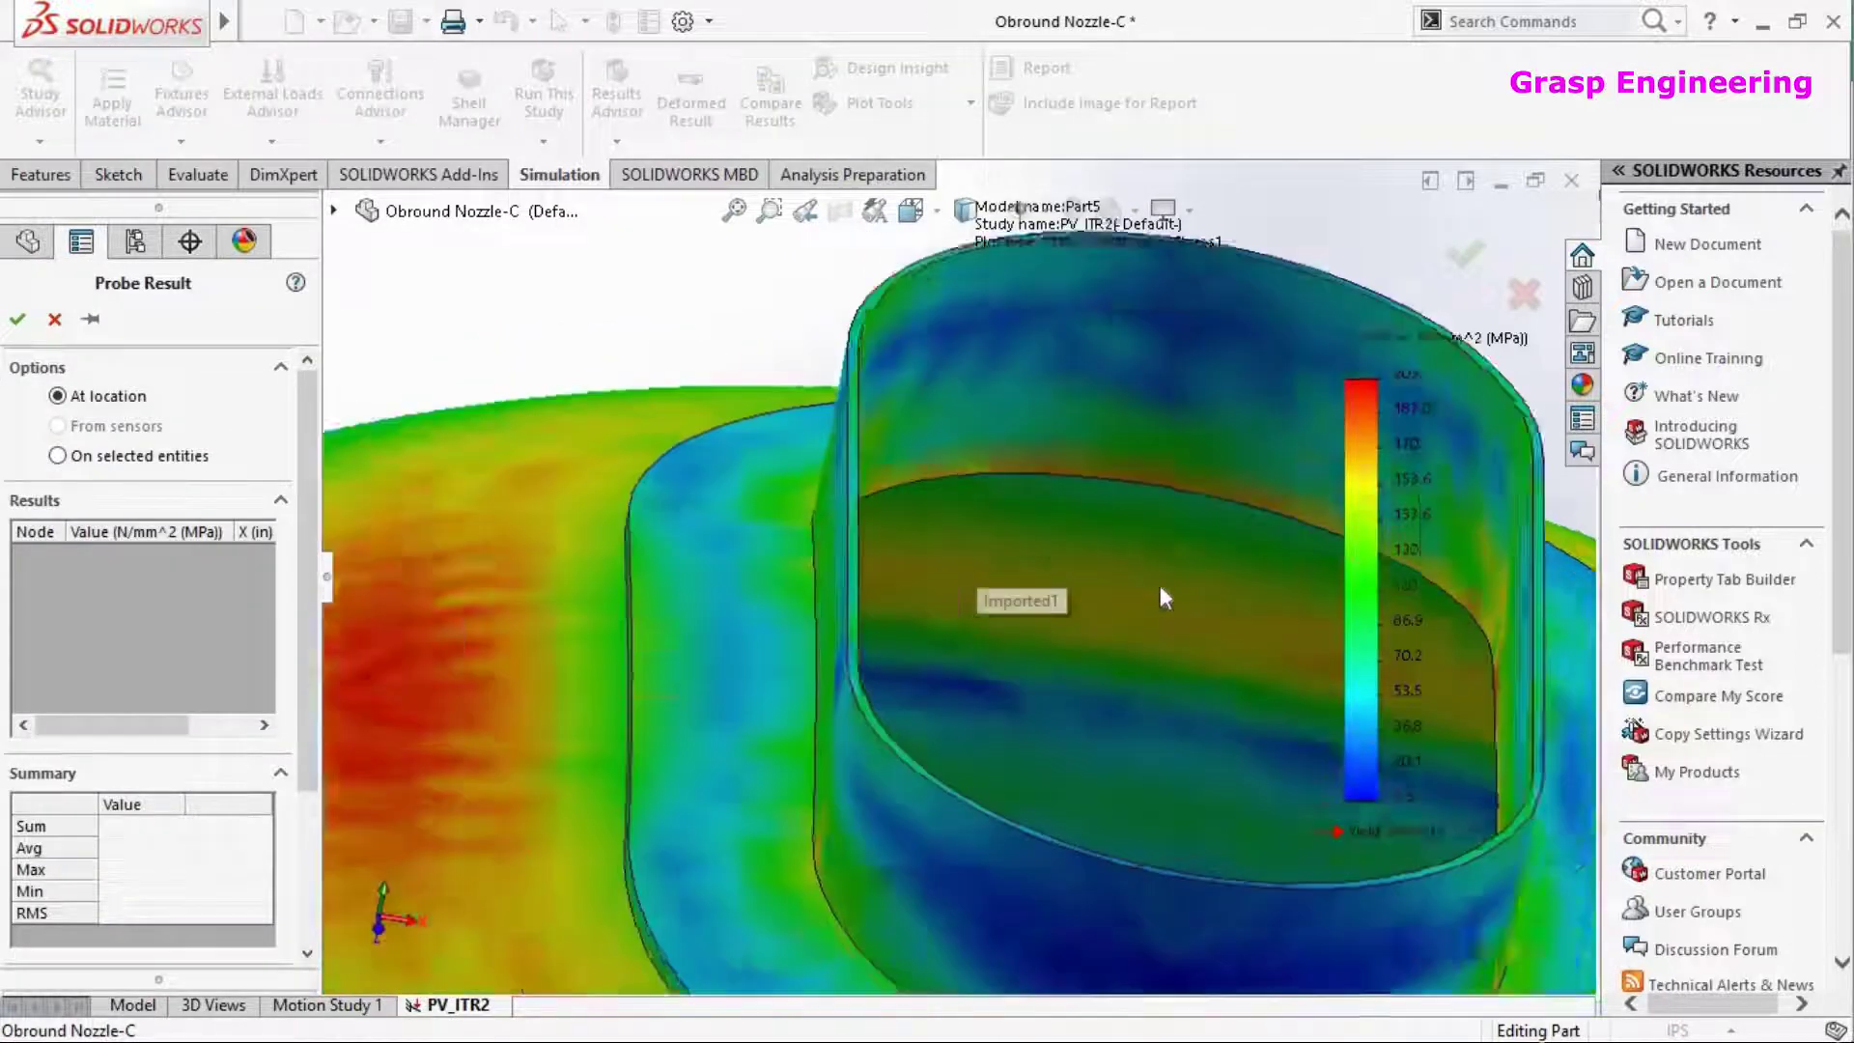
scroll(864, 495, down, 4)
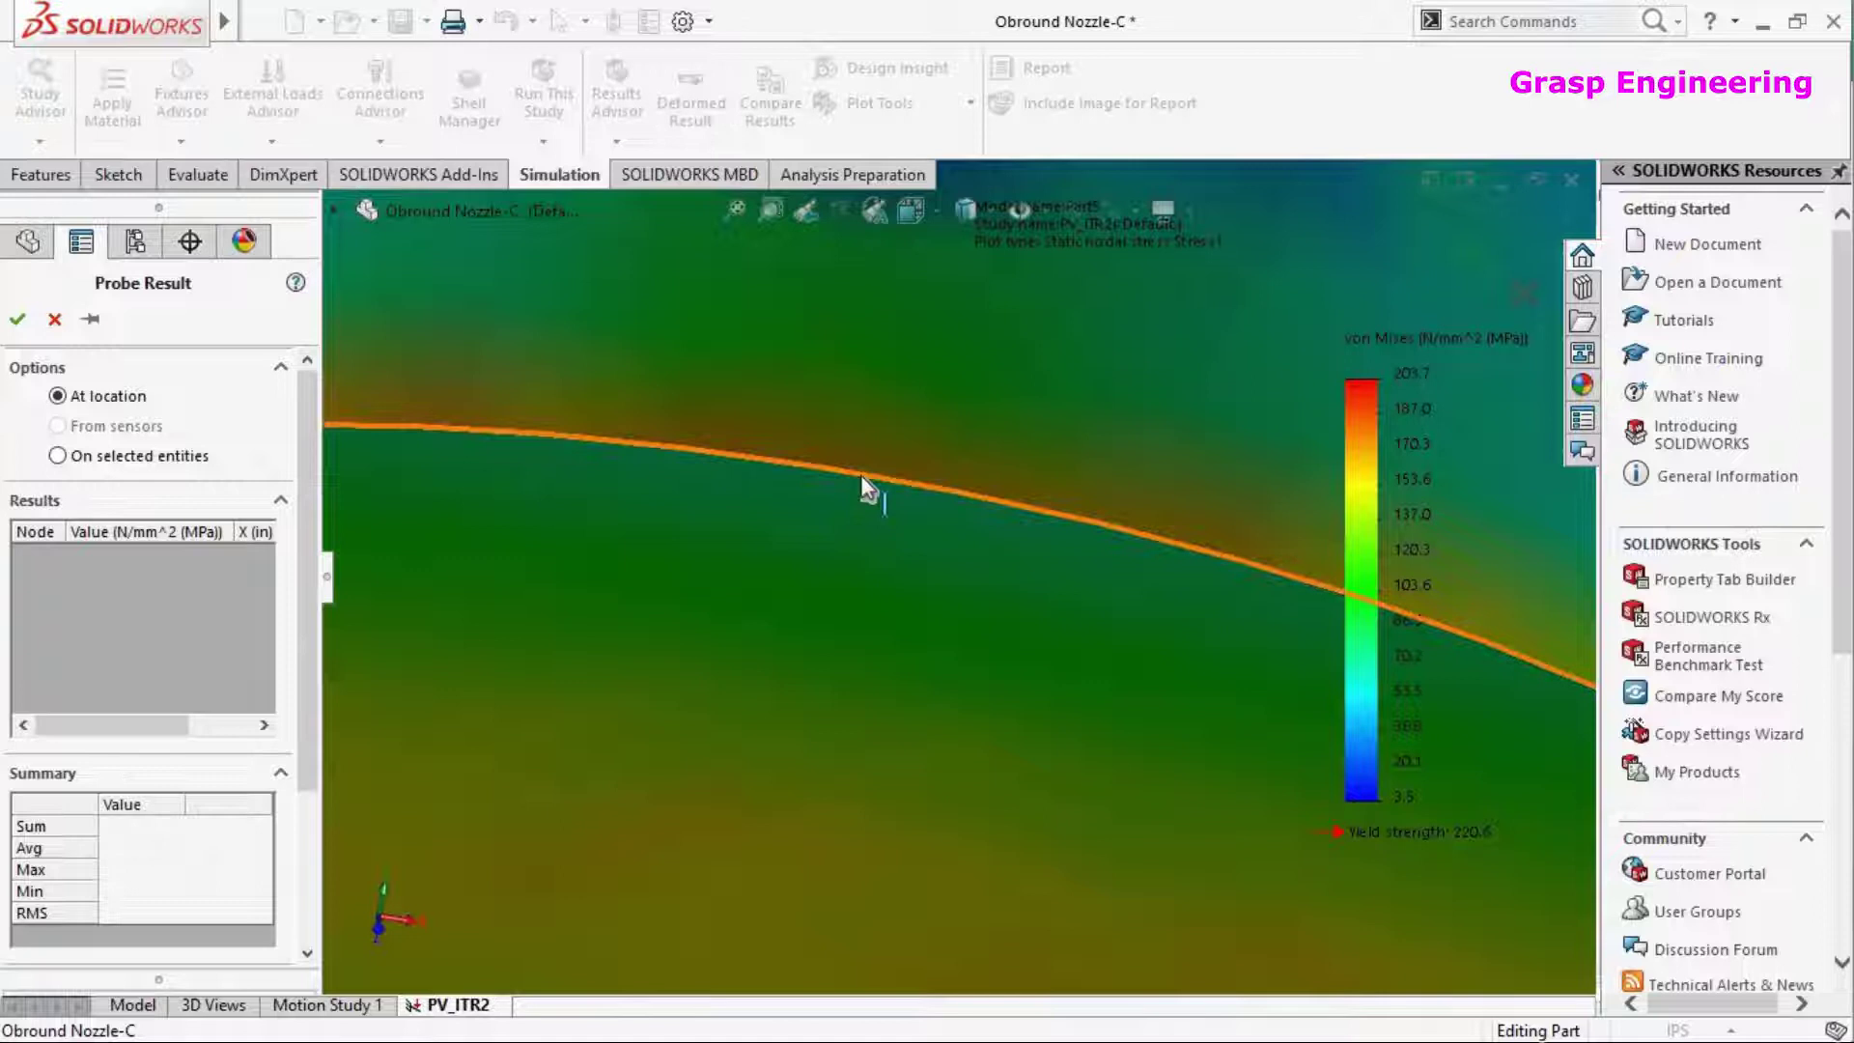
click(867, 480)
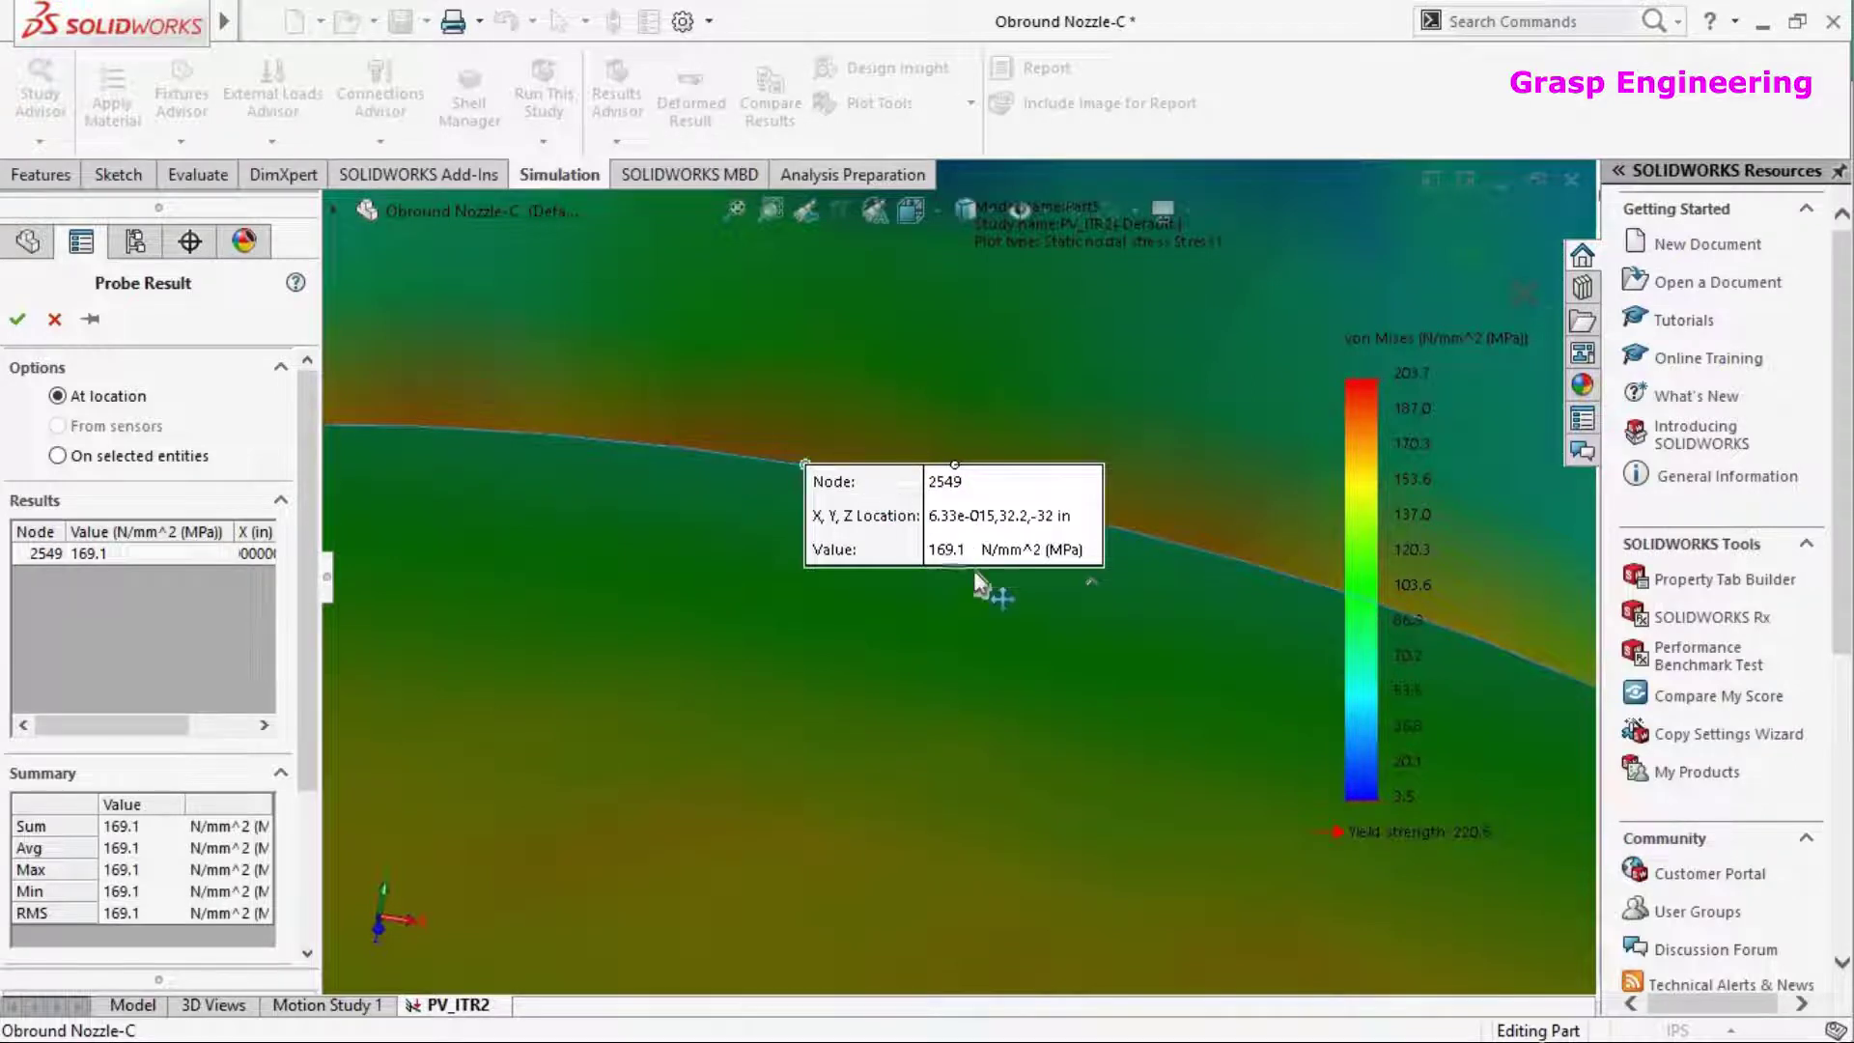
Probe the stress at three points along the opposite long side of the inner edge at the nozzle's base
scroll(972, 608, up, 5)
middle_drag(941, 588, 675, 937)
ctrl+middle_drag(853, 720, 643, 709)
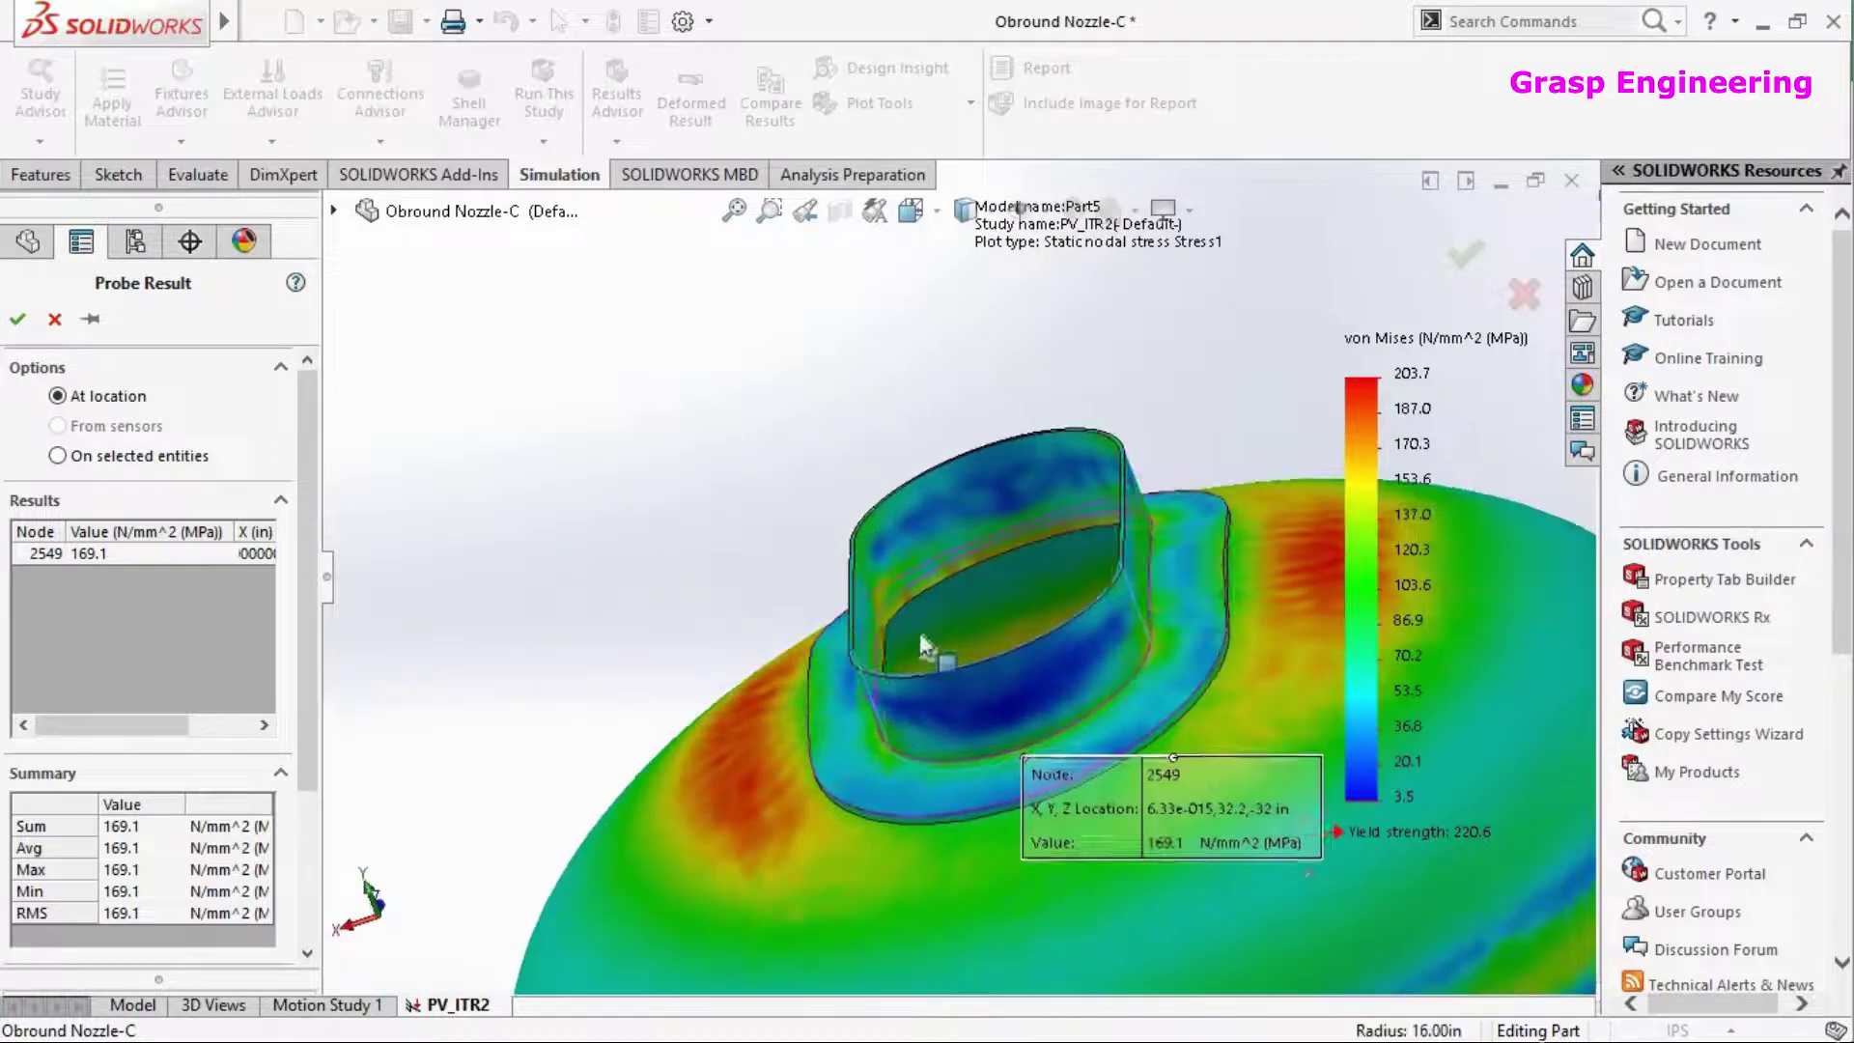
scroll(920, 633, down, 10)
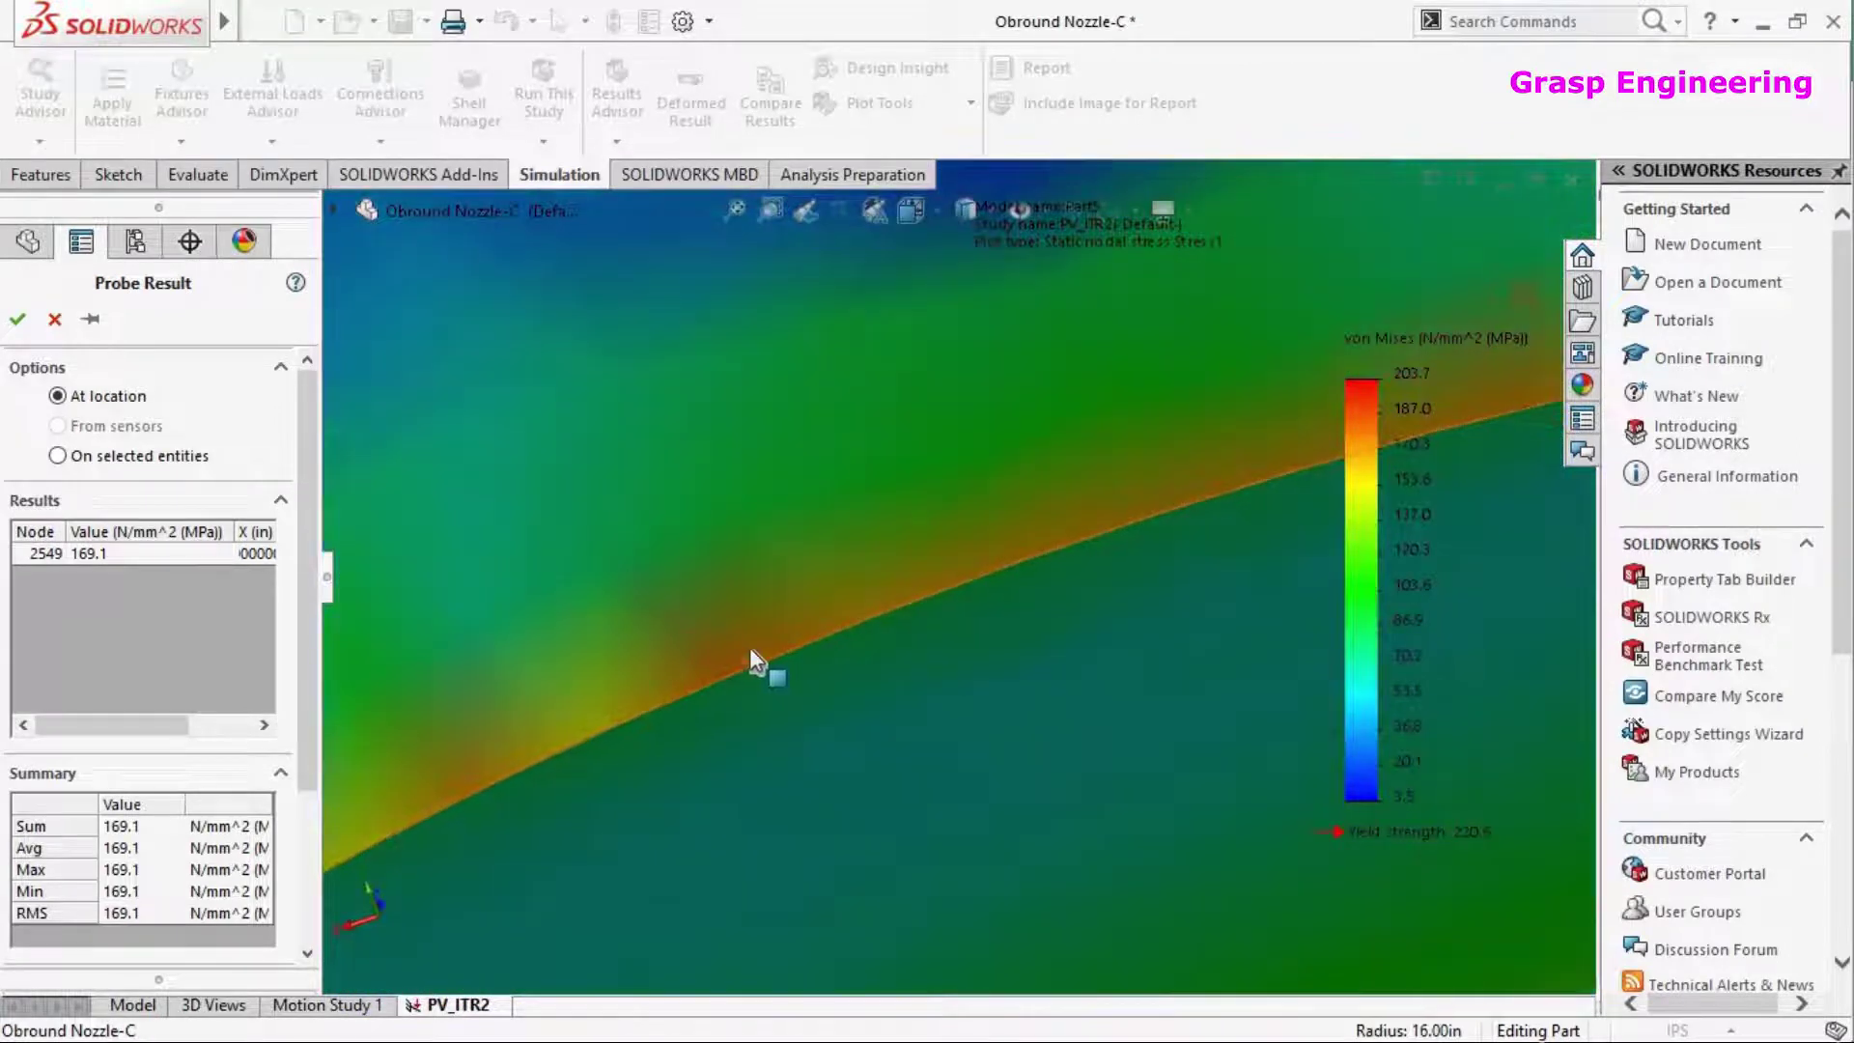
click(756, 654)
middle_drag(1117, 692, 884, 483)
click(855, 495)
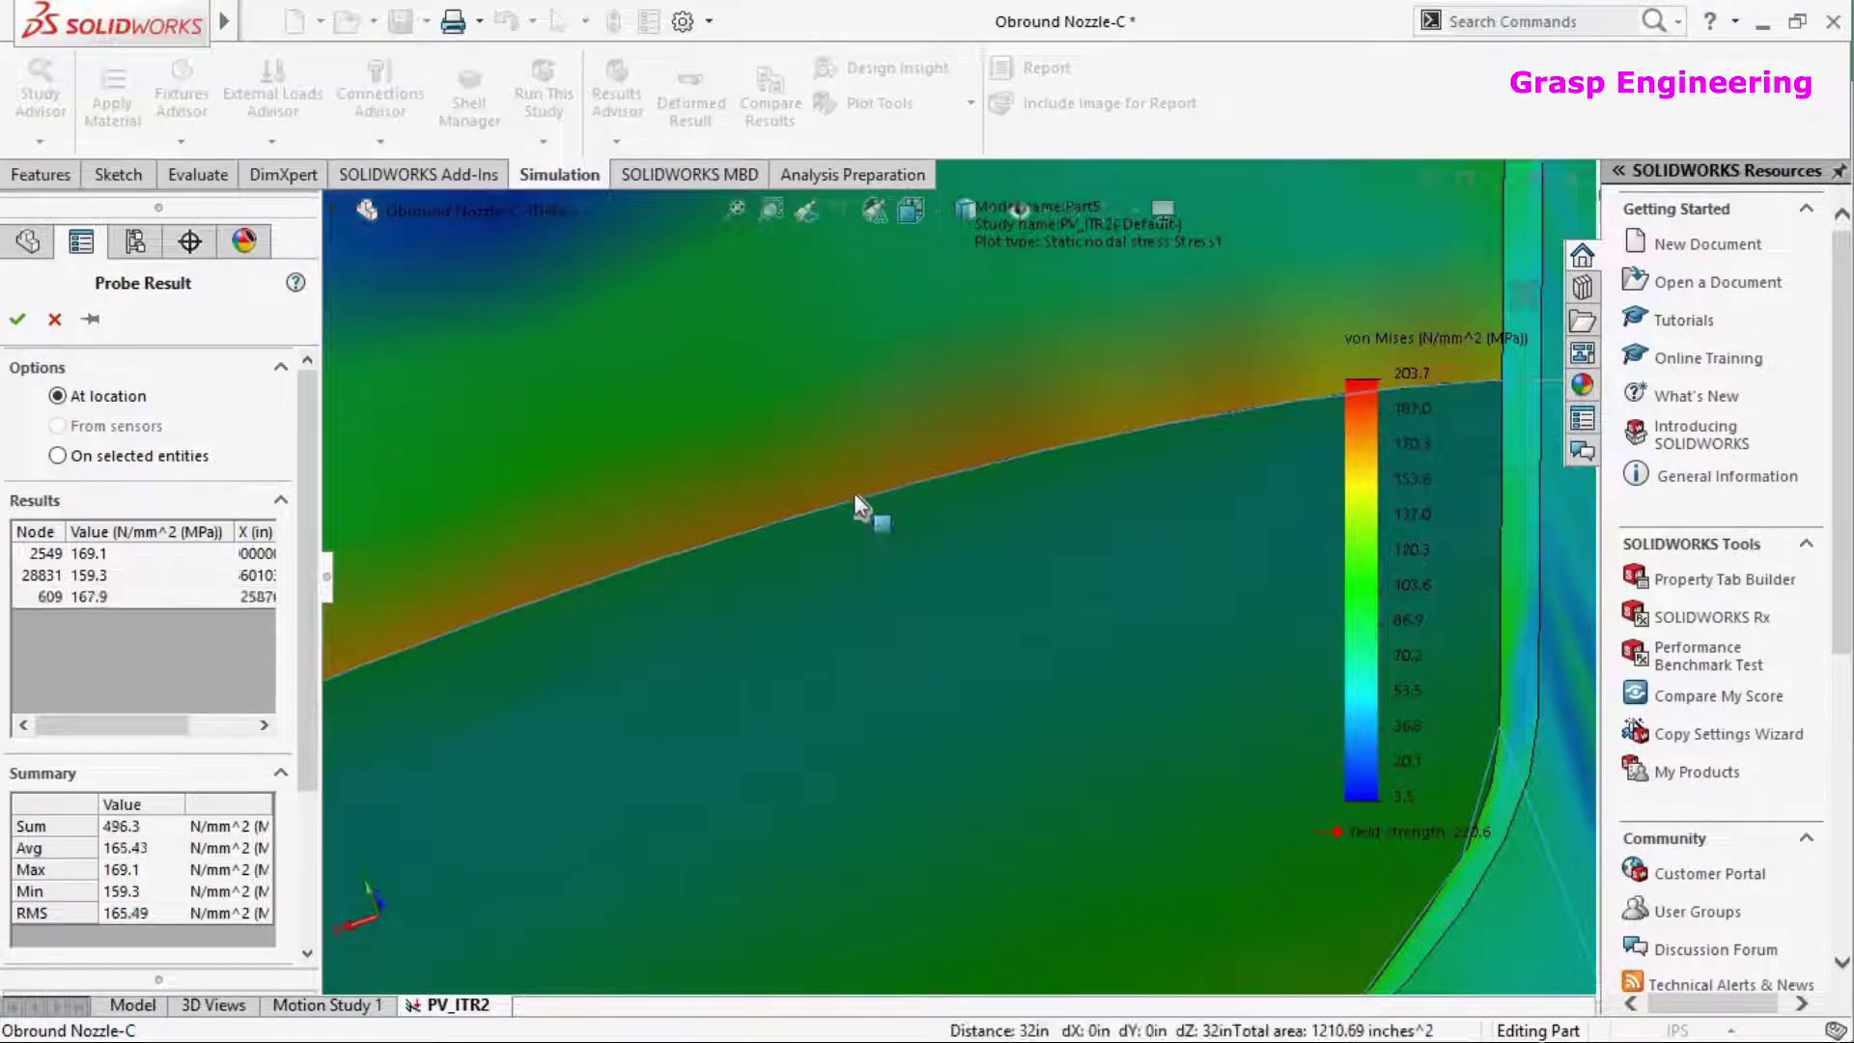
click(697, 558)
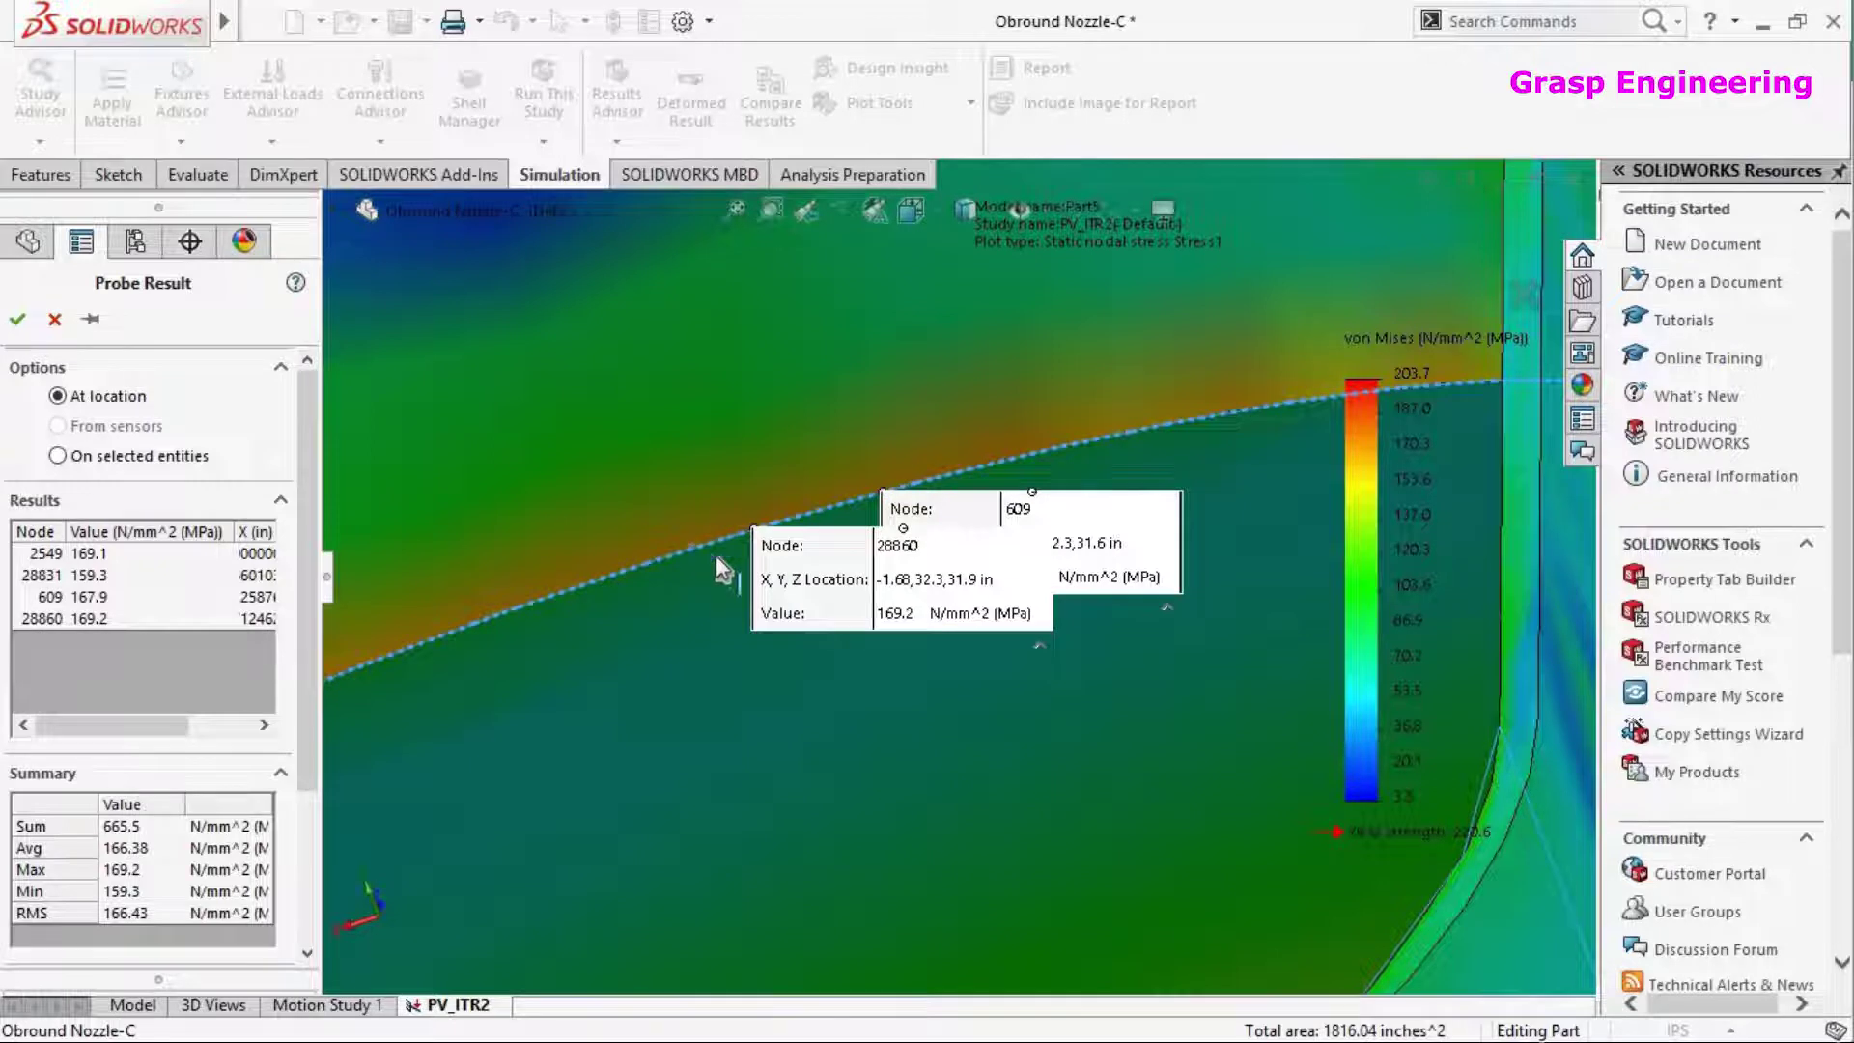
scroll(715, 556, down, 6)
scroll(737, 585, up, 9)
scroll(722, 551, up, 7)
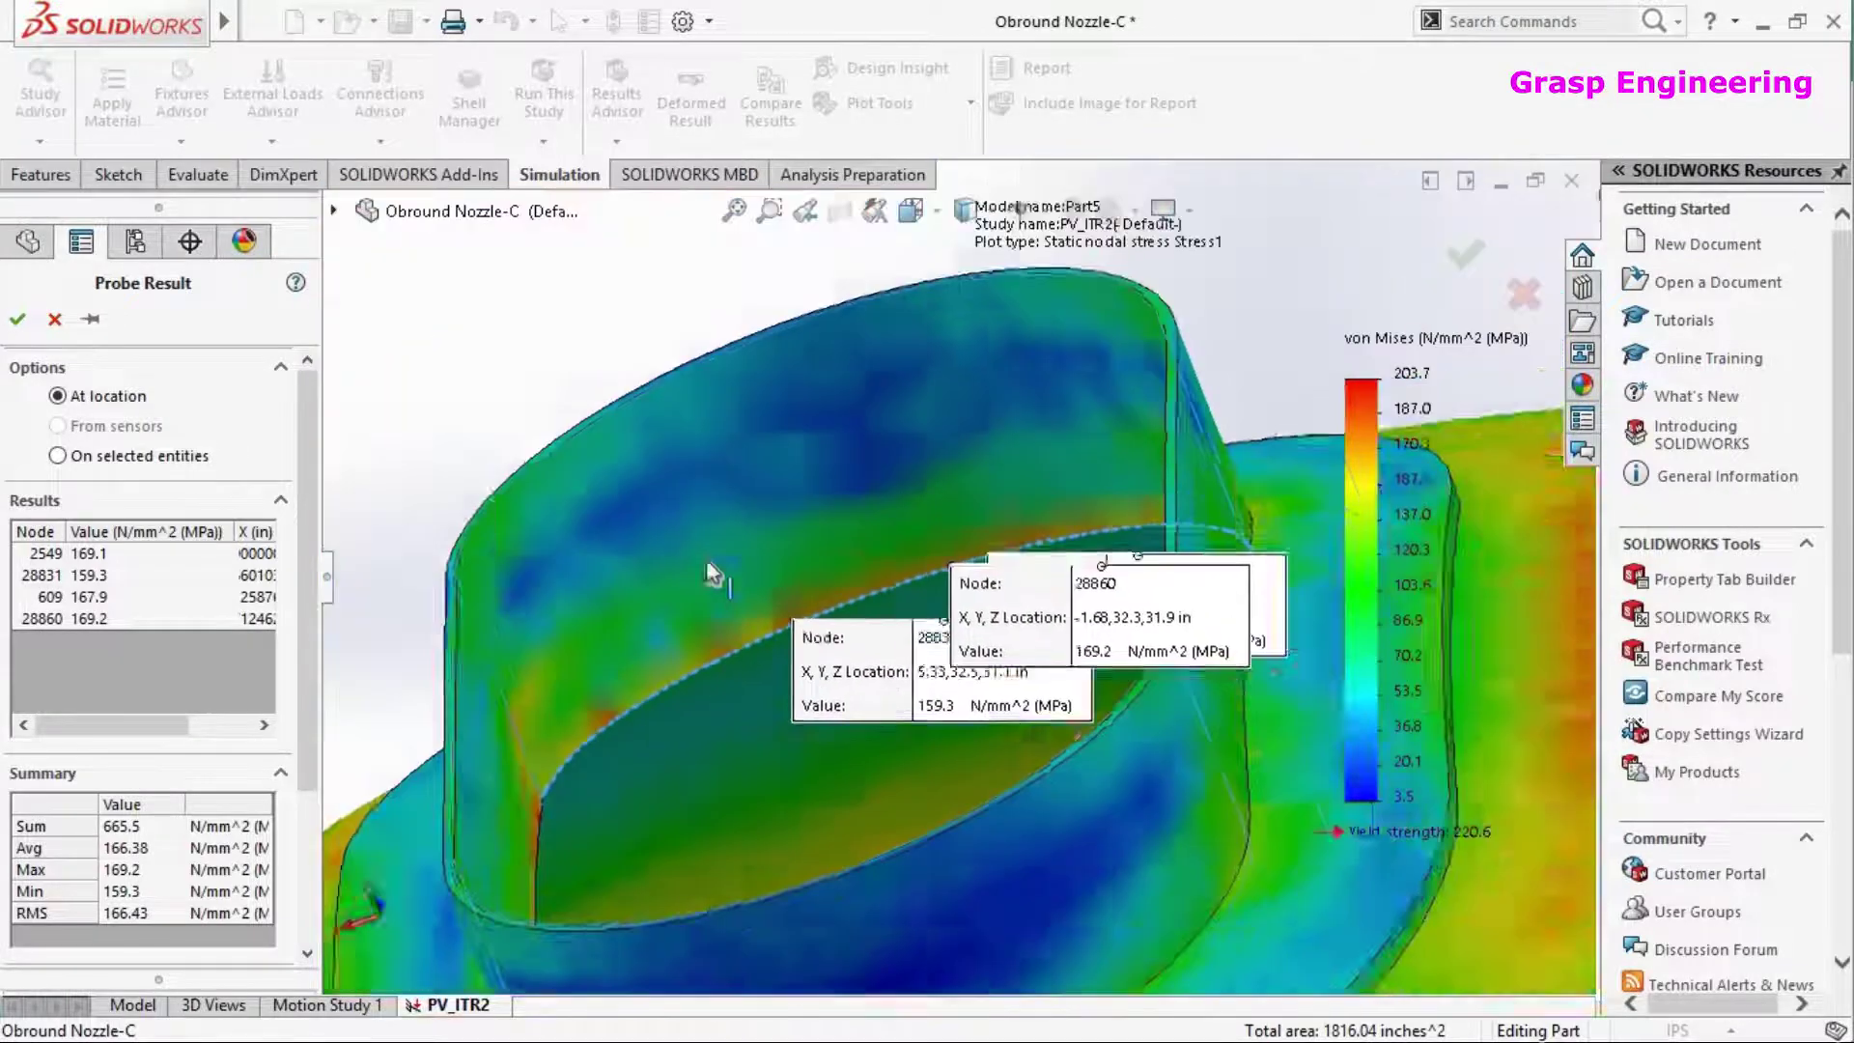
Probe the stress at two points along the straight side of the nozzle's inner base edge, and clear the probe results
middle_drag(774, 717, 732, 568)
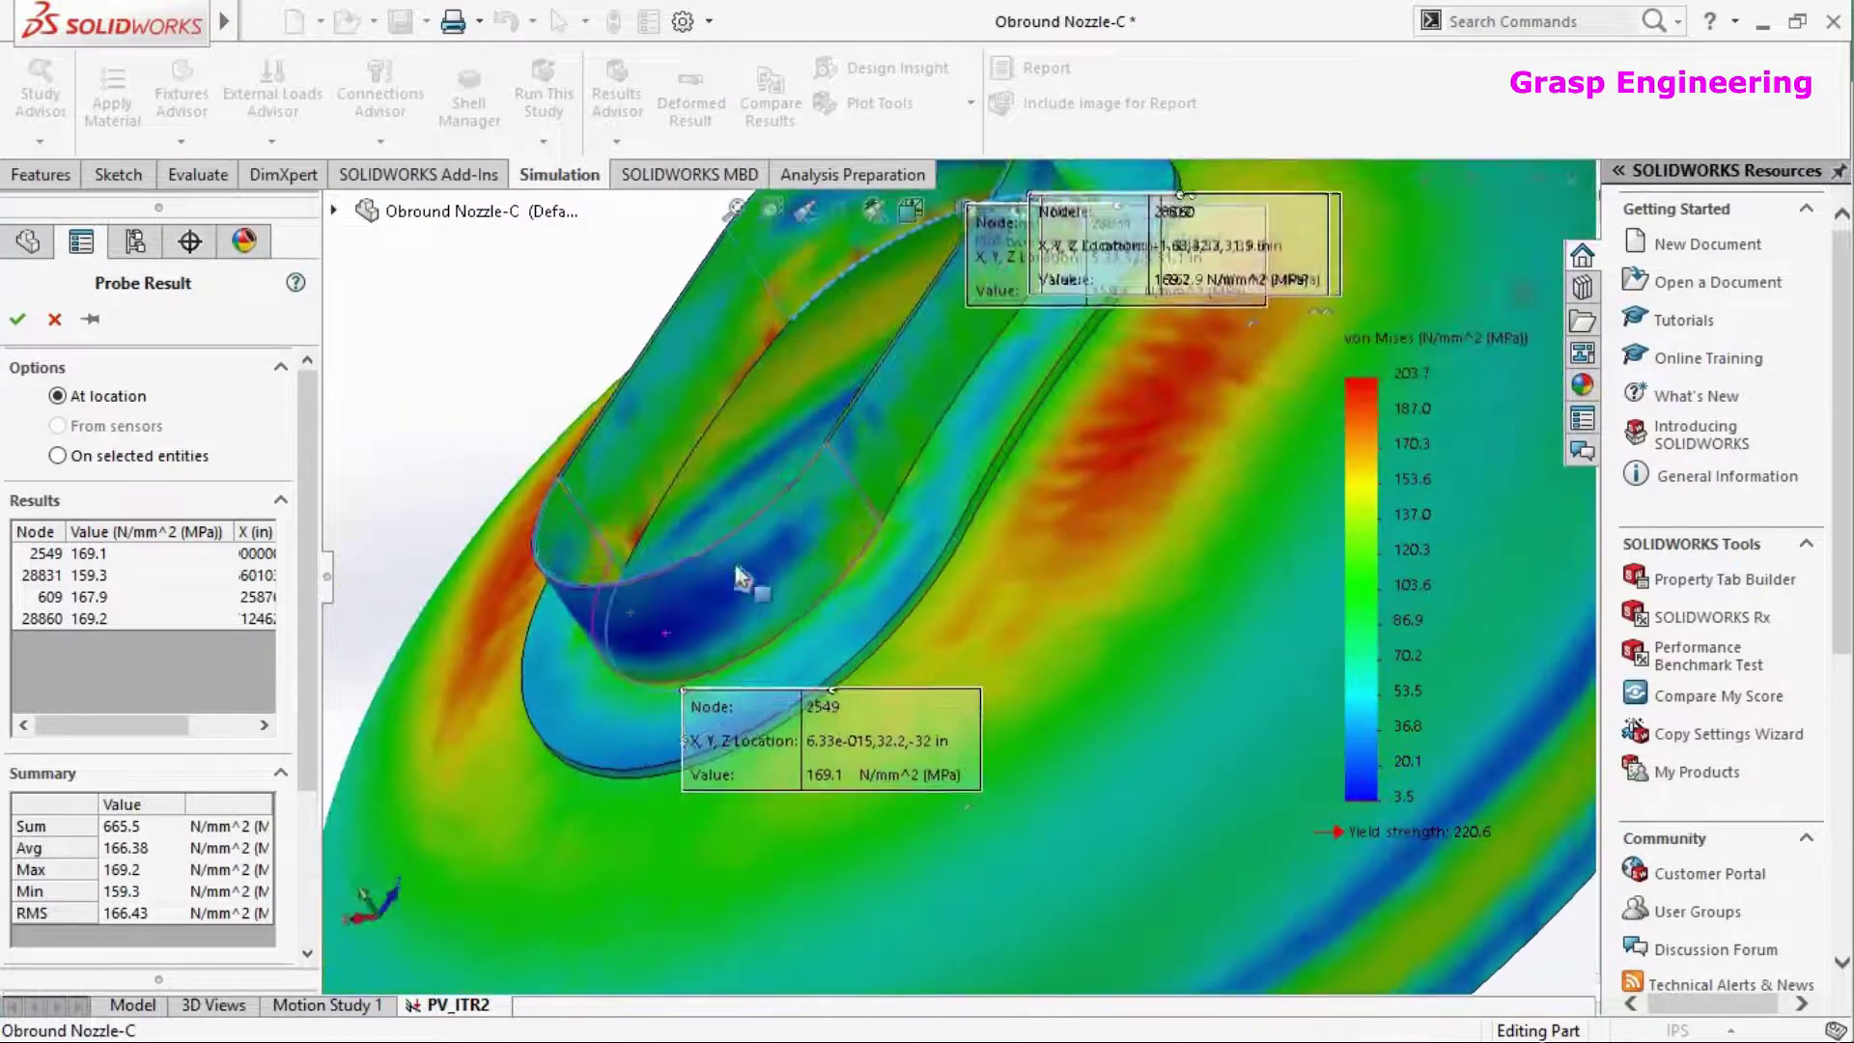
scroll(784, 355, down, 9)
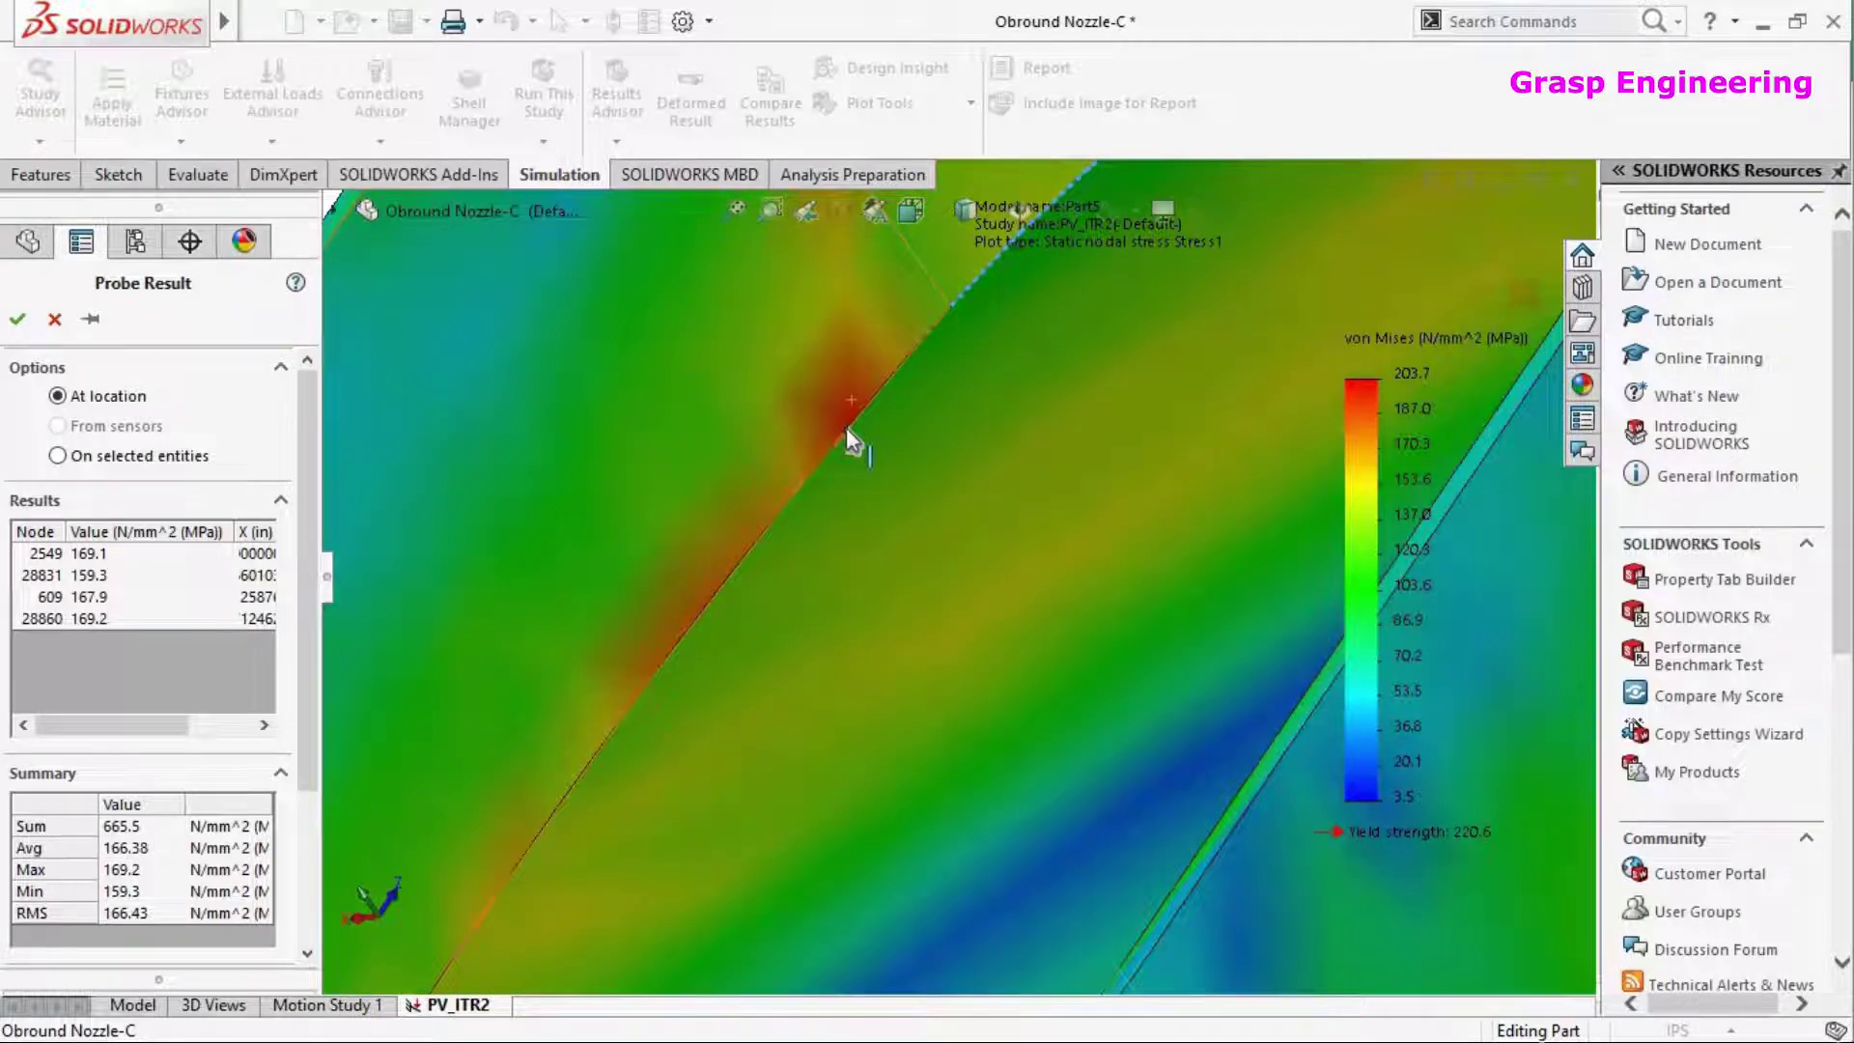
click(845, 426)
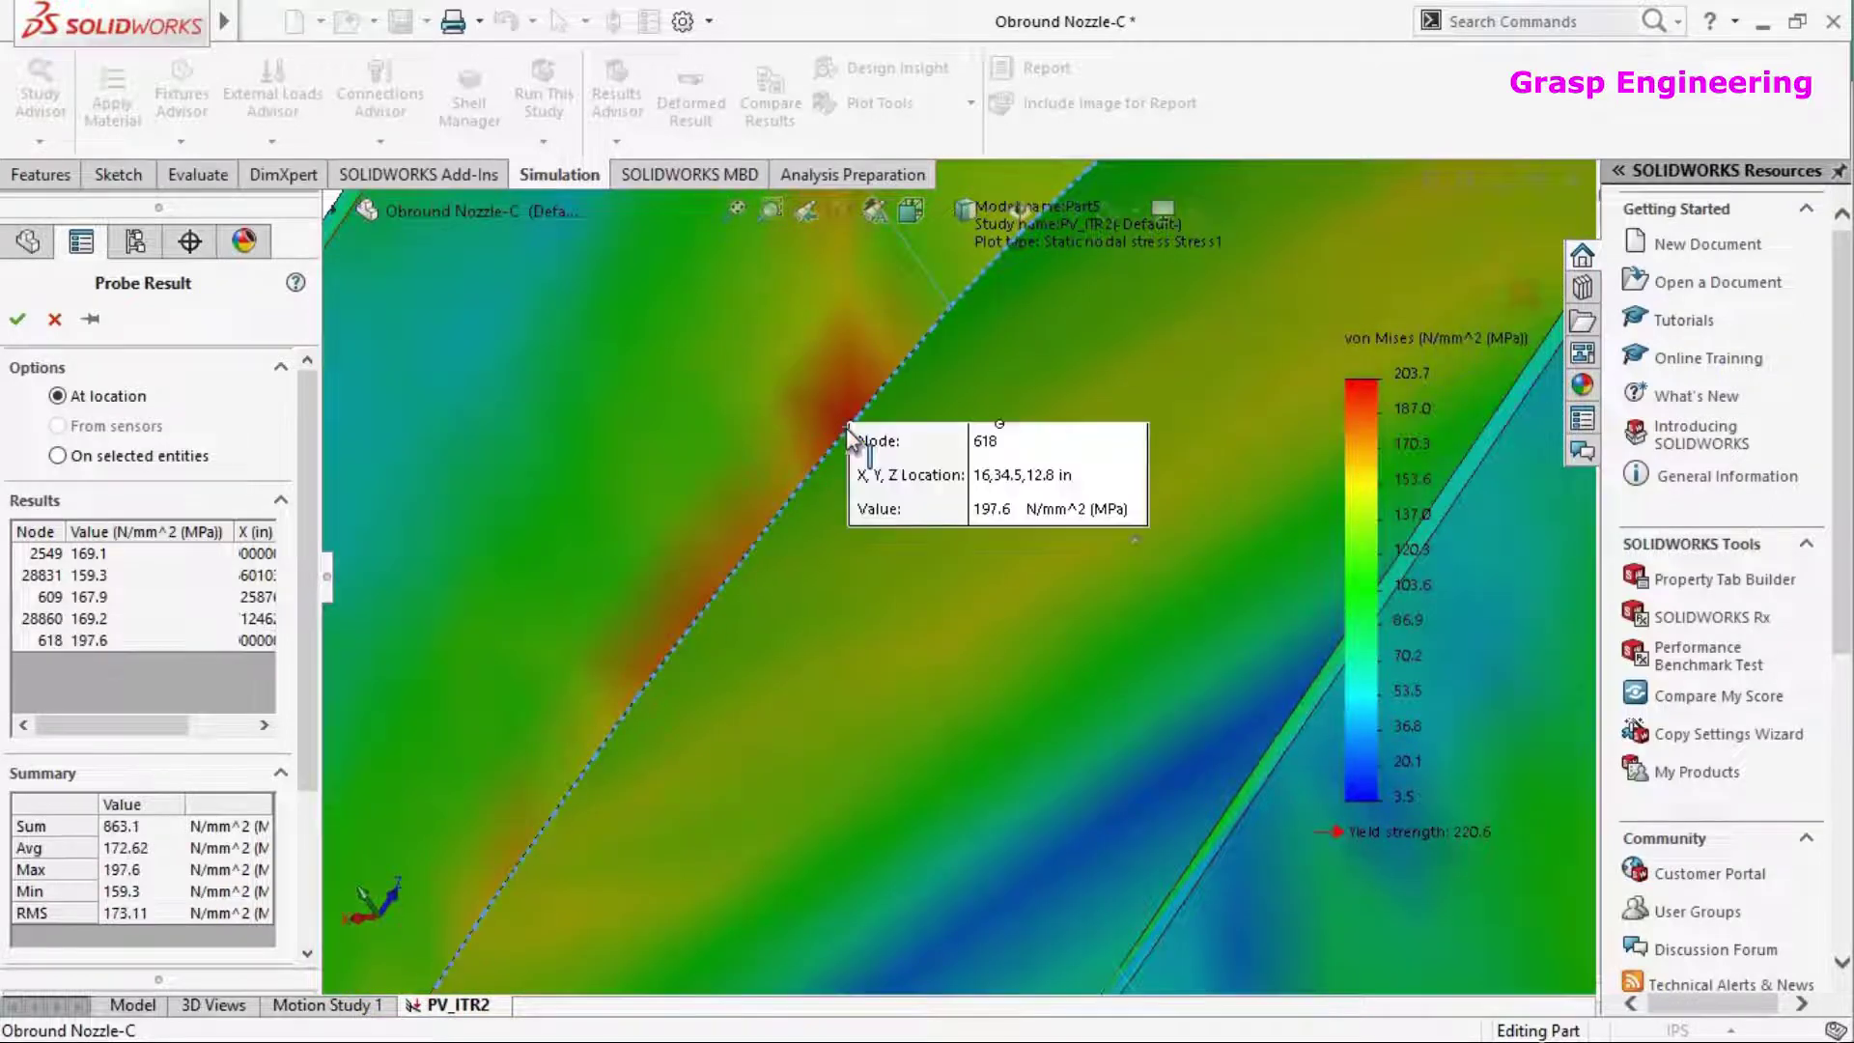
click(664, 647)
middle_drag(664, 647, 675, 541)
scroll(674, 543, up, 9)
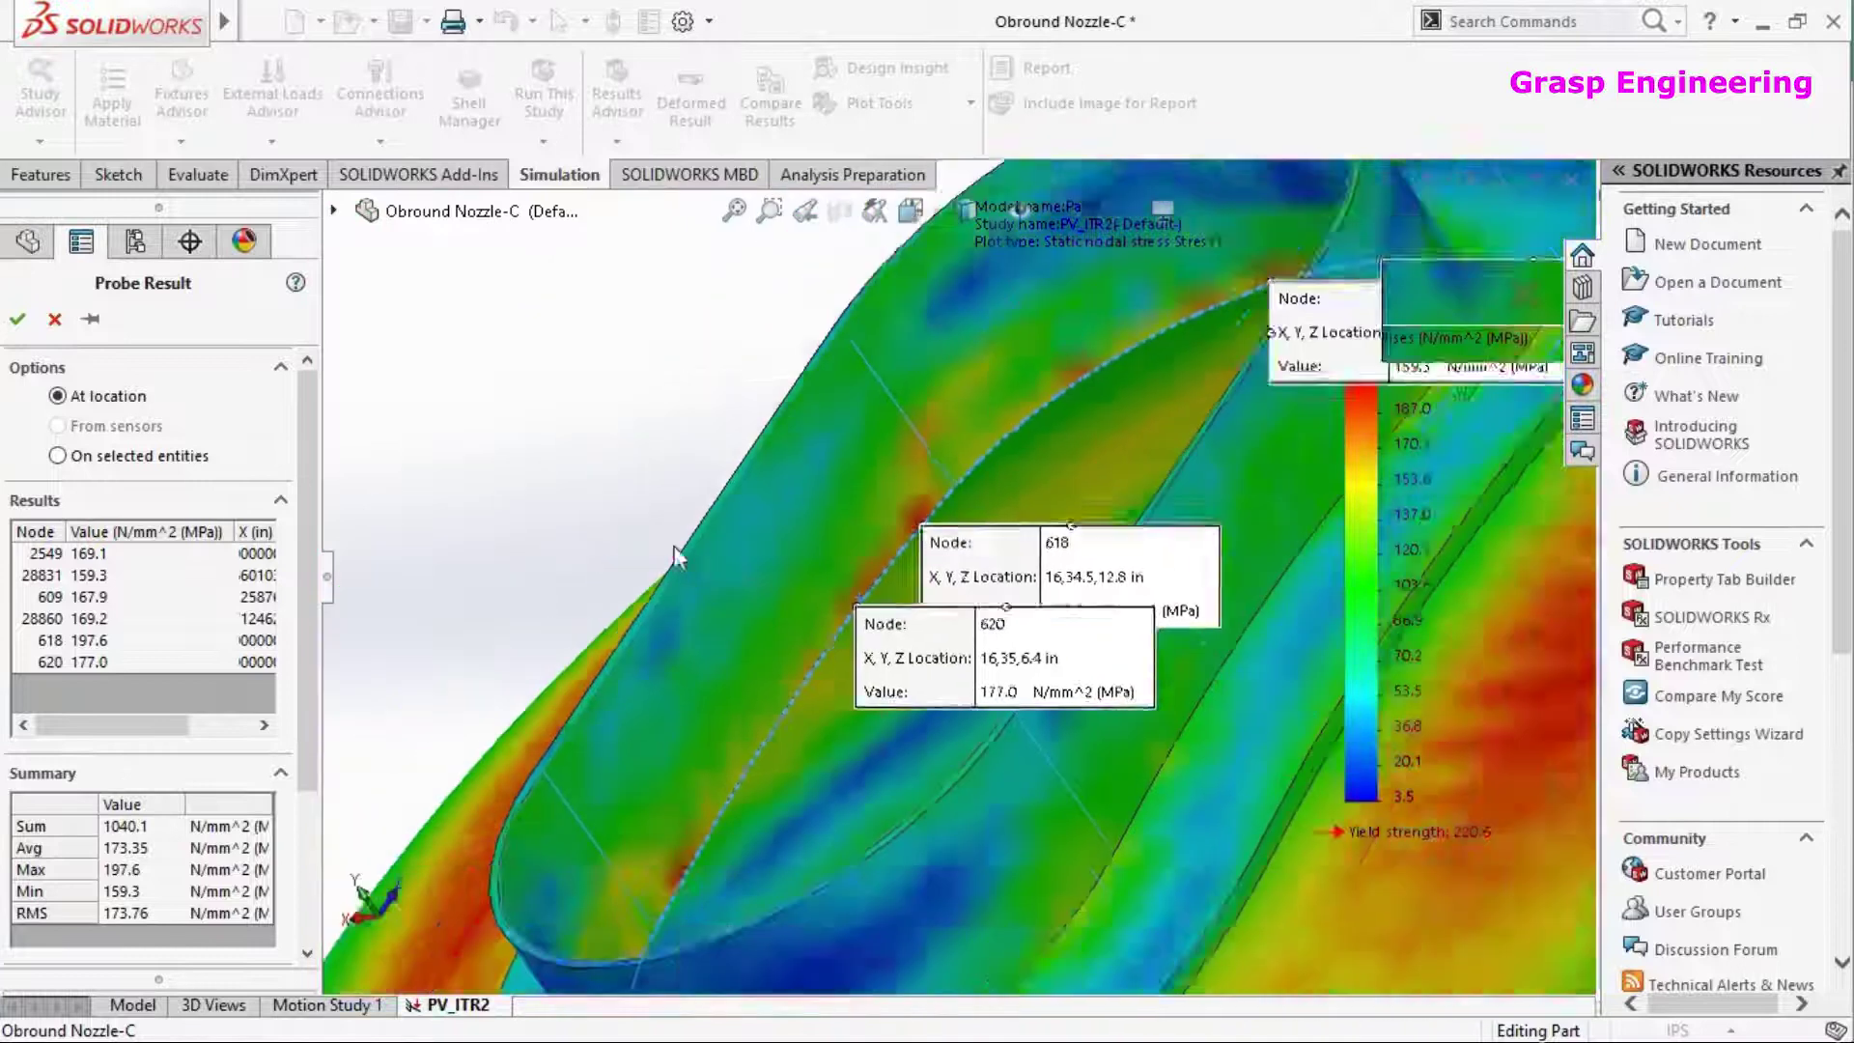
middle_drag(808, 680, 703, 616)
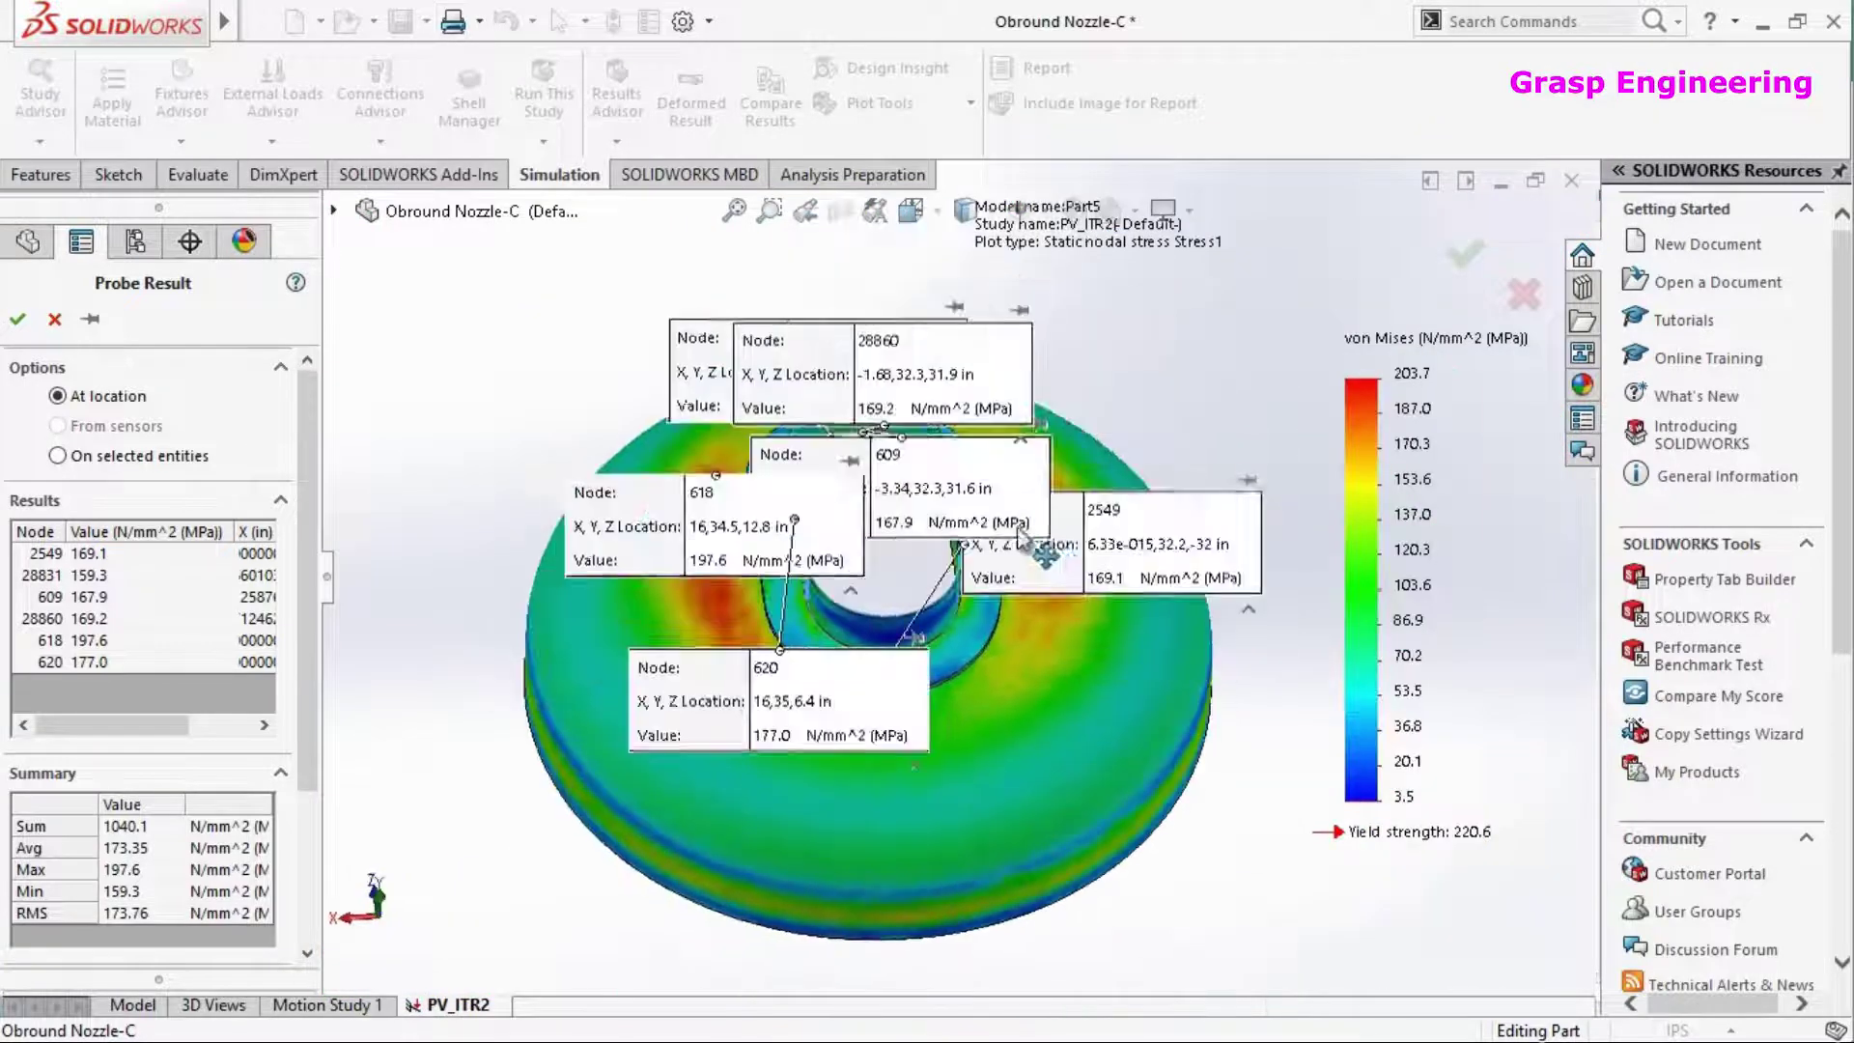
right_click(150, 570)
click(207, 575)
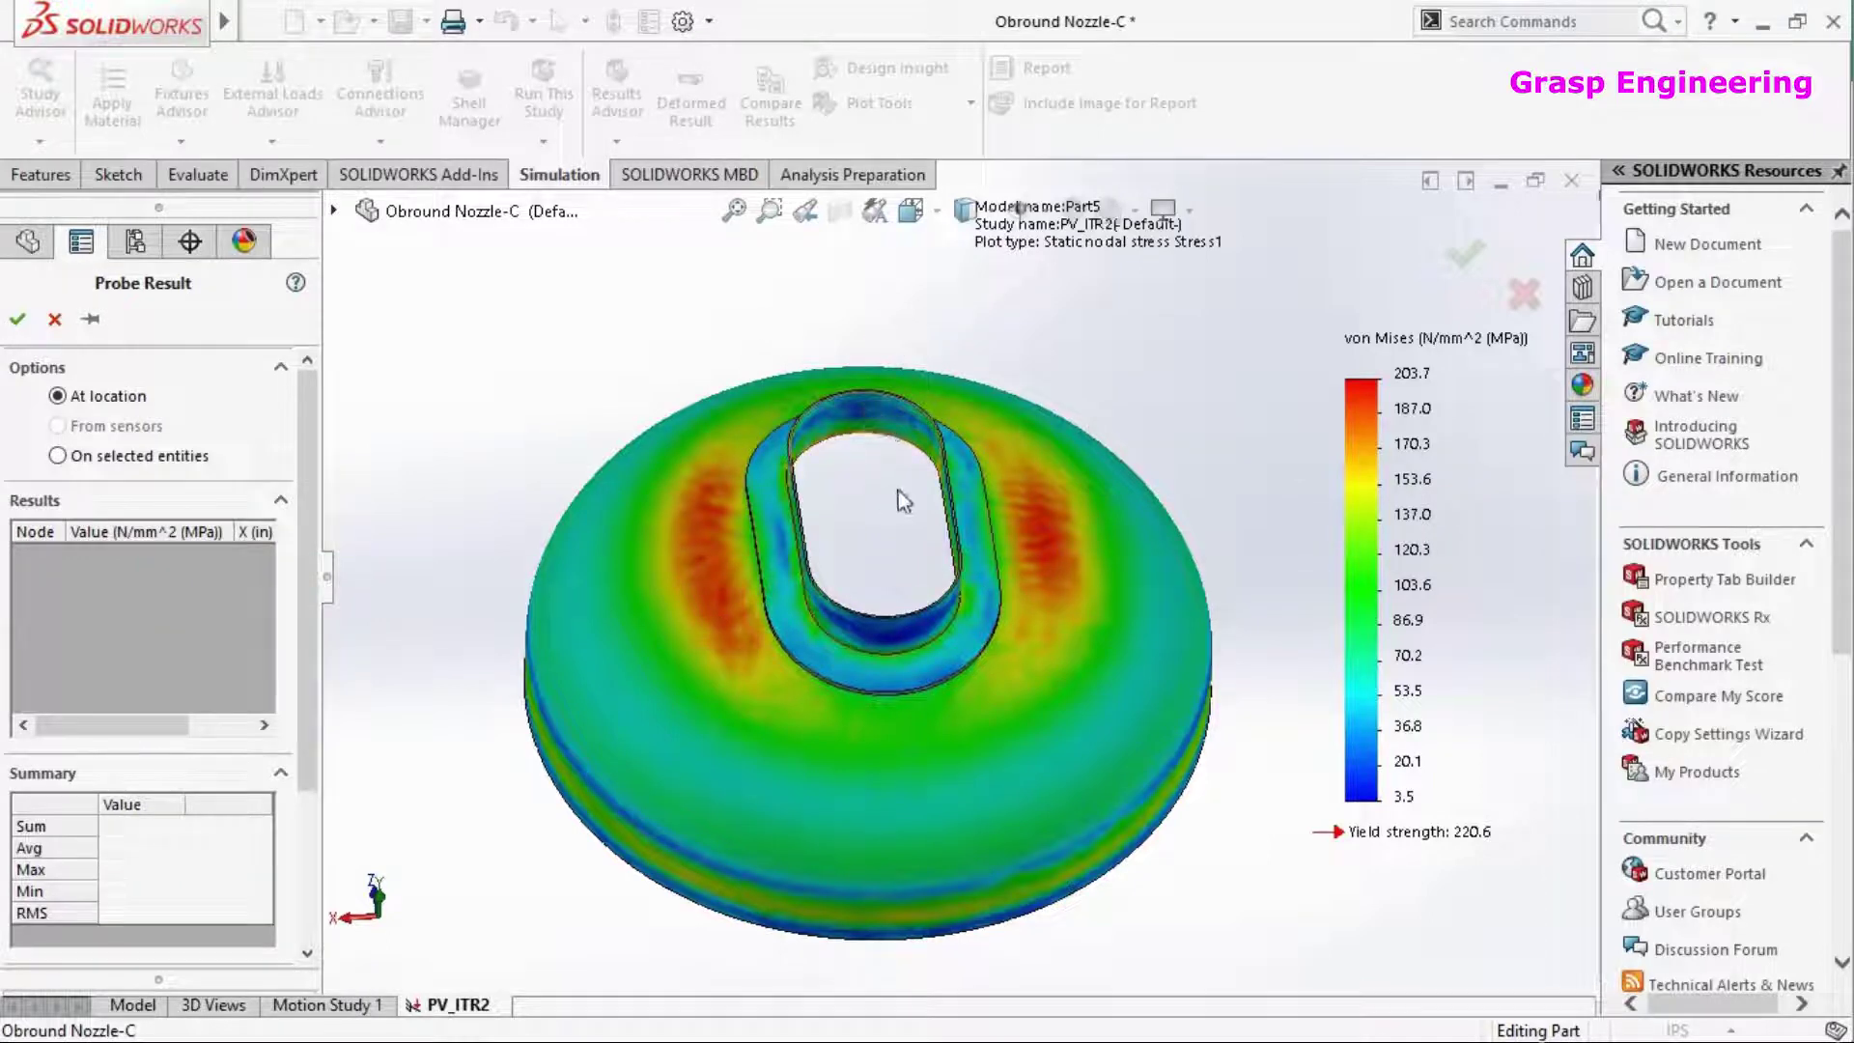
Probe the stress in the red high-stress zones on the head's outer surface, one point on each side of the pad
scroll(1080, 596, down, 5)
click(1078, 588)
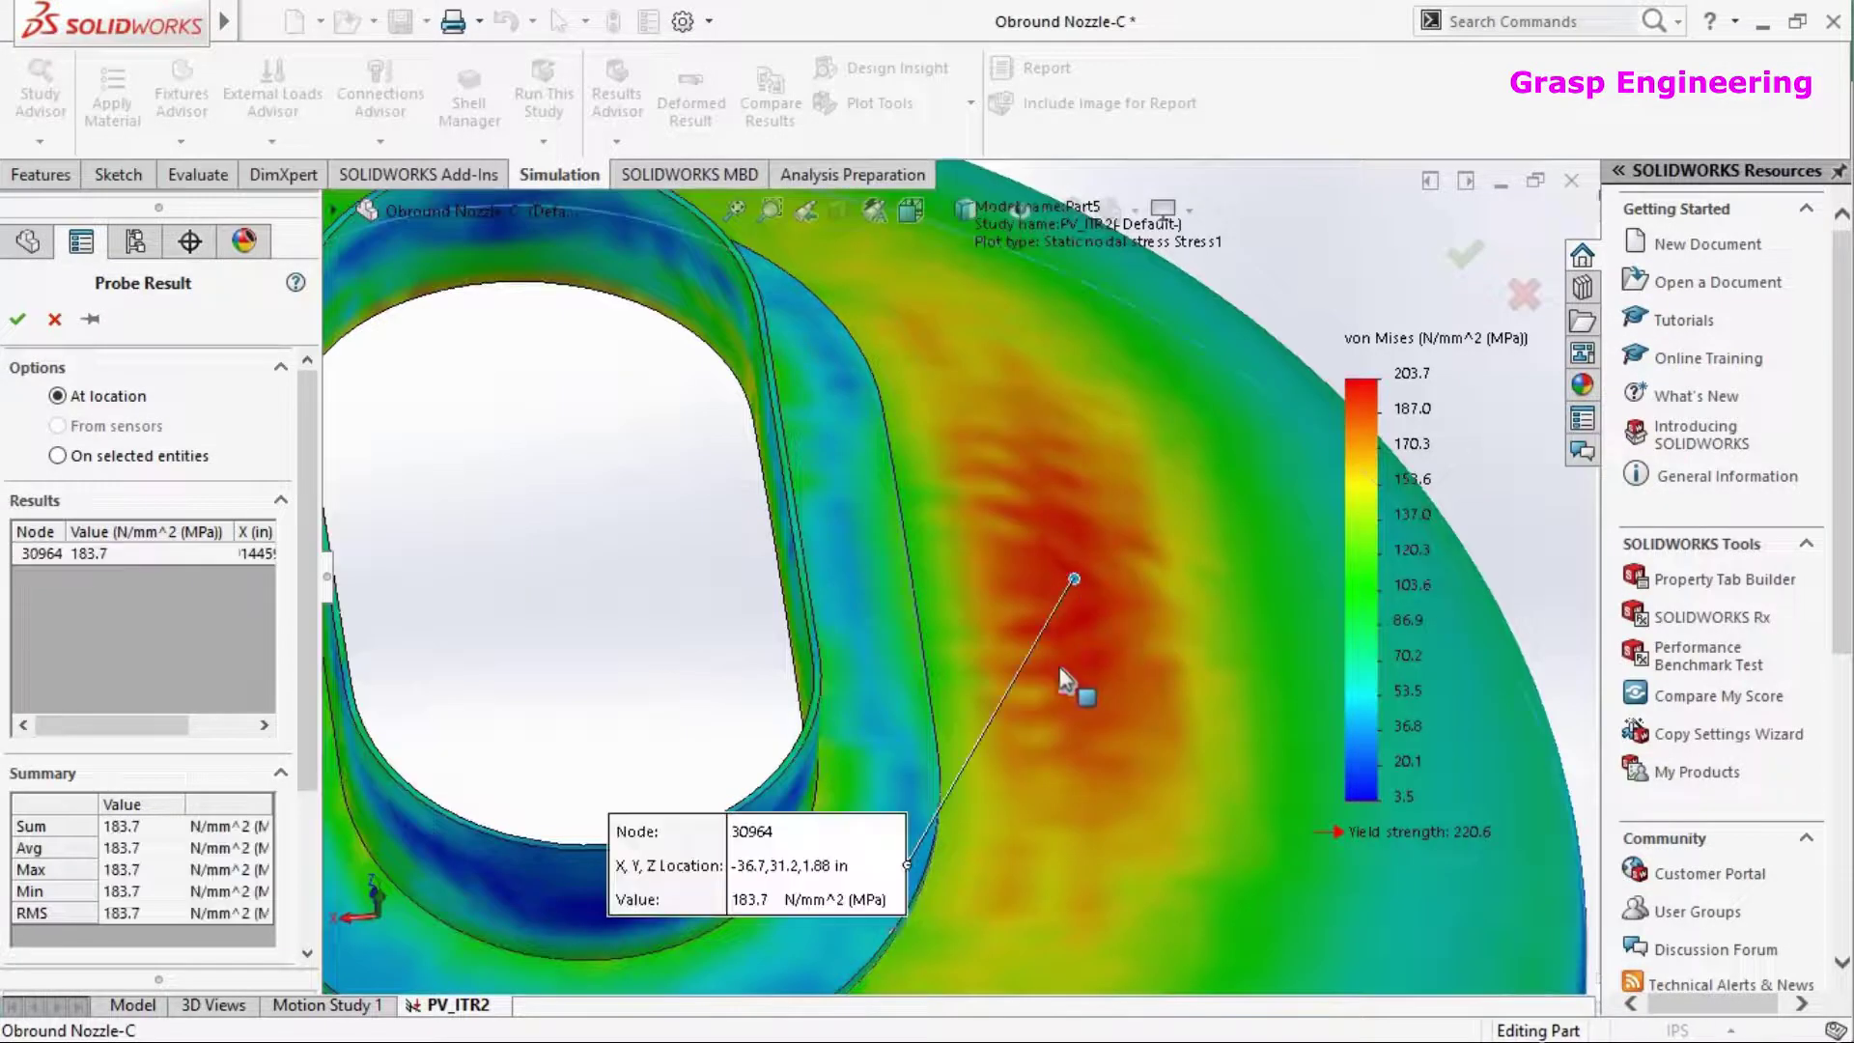
scroll(1174, 674, up, 2)
scroll(956, 598, up, 3)
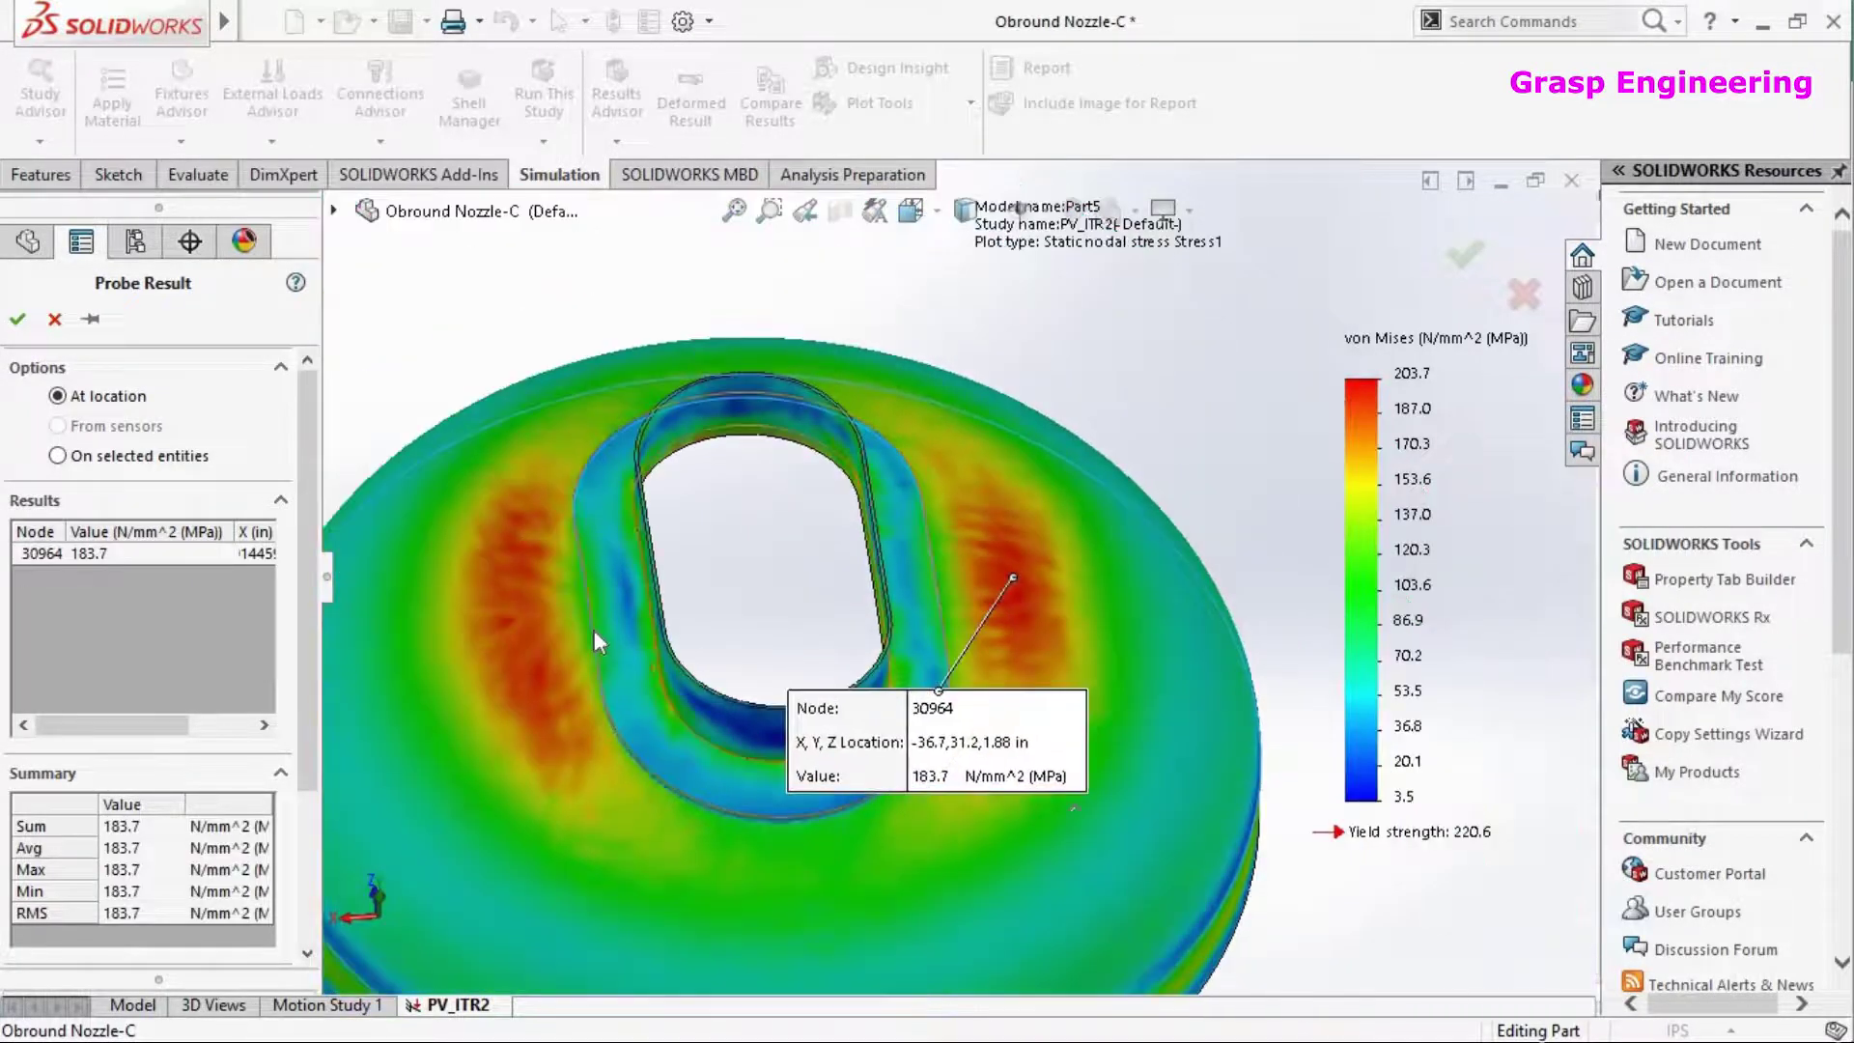
click(521, 617)
On the head's underside, probe the stress on the opening's inner edge and at two points in the adjacent high-stress zone
middle_drag(793, 625, 850, 459)
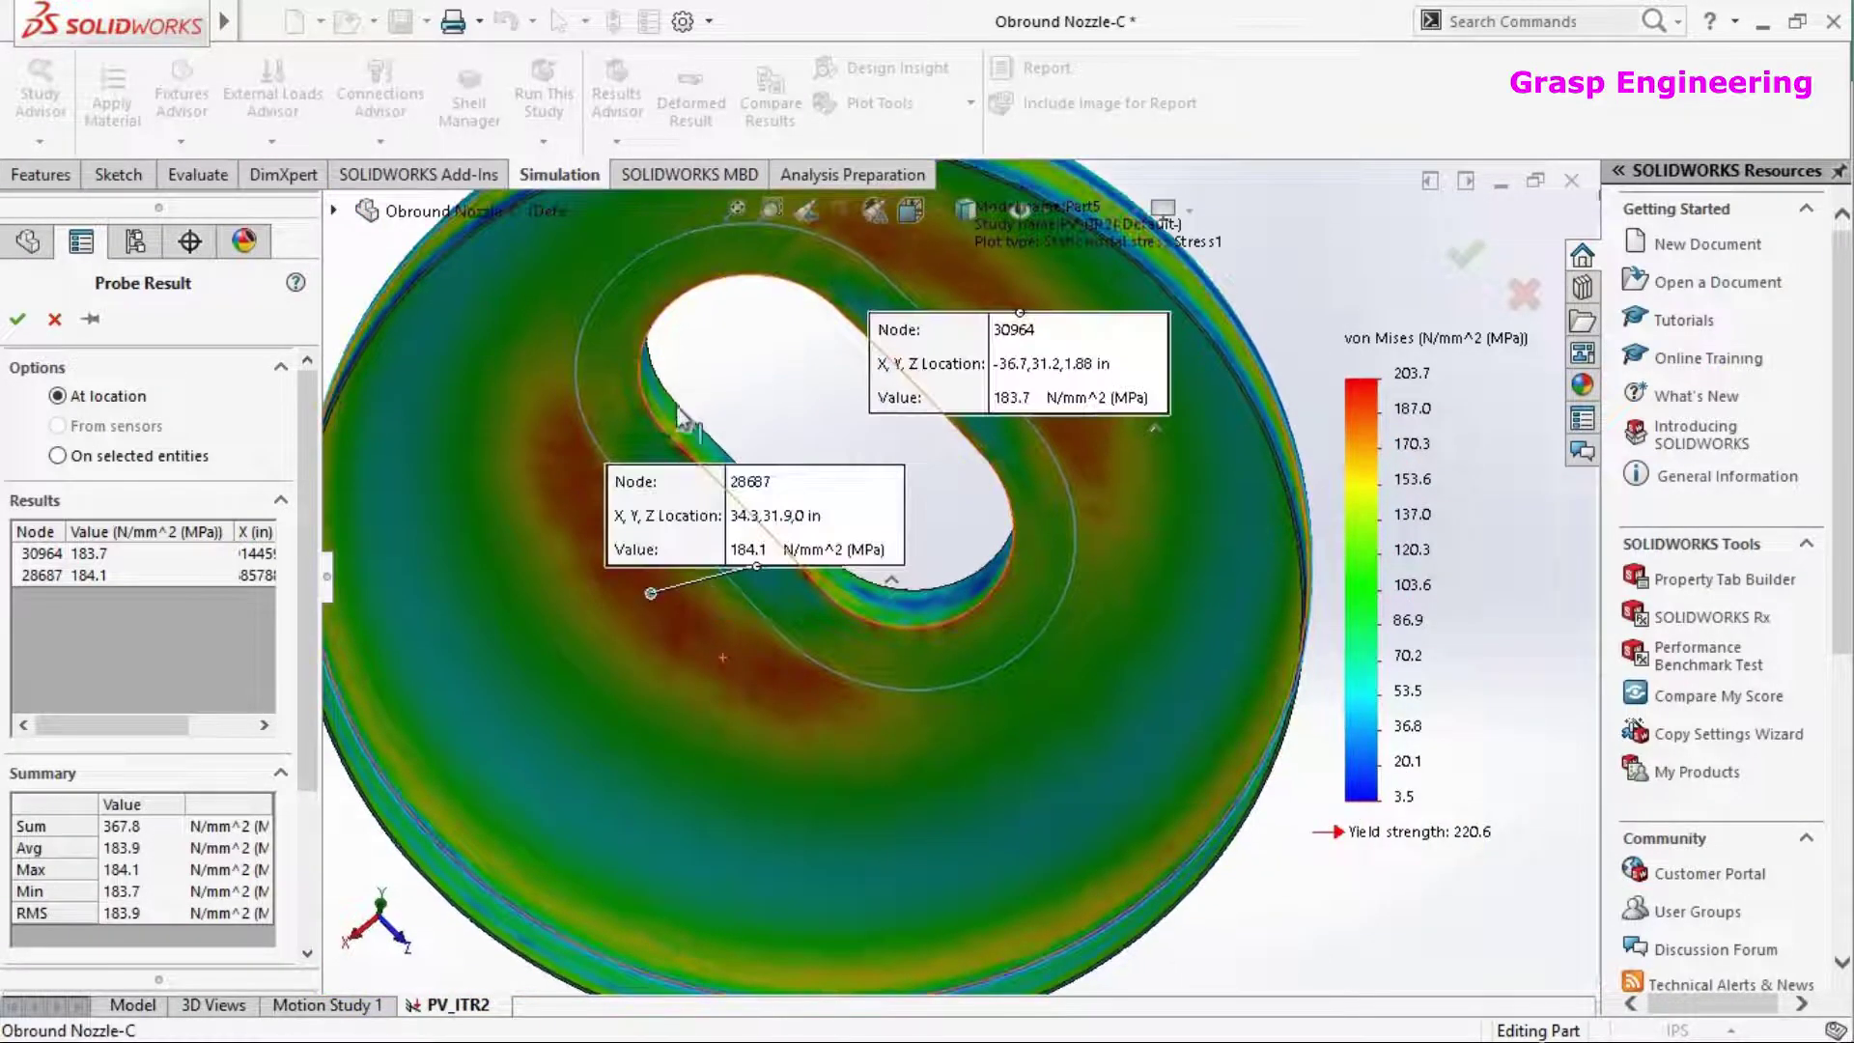
scroll(850, 456, down, 6)
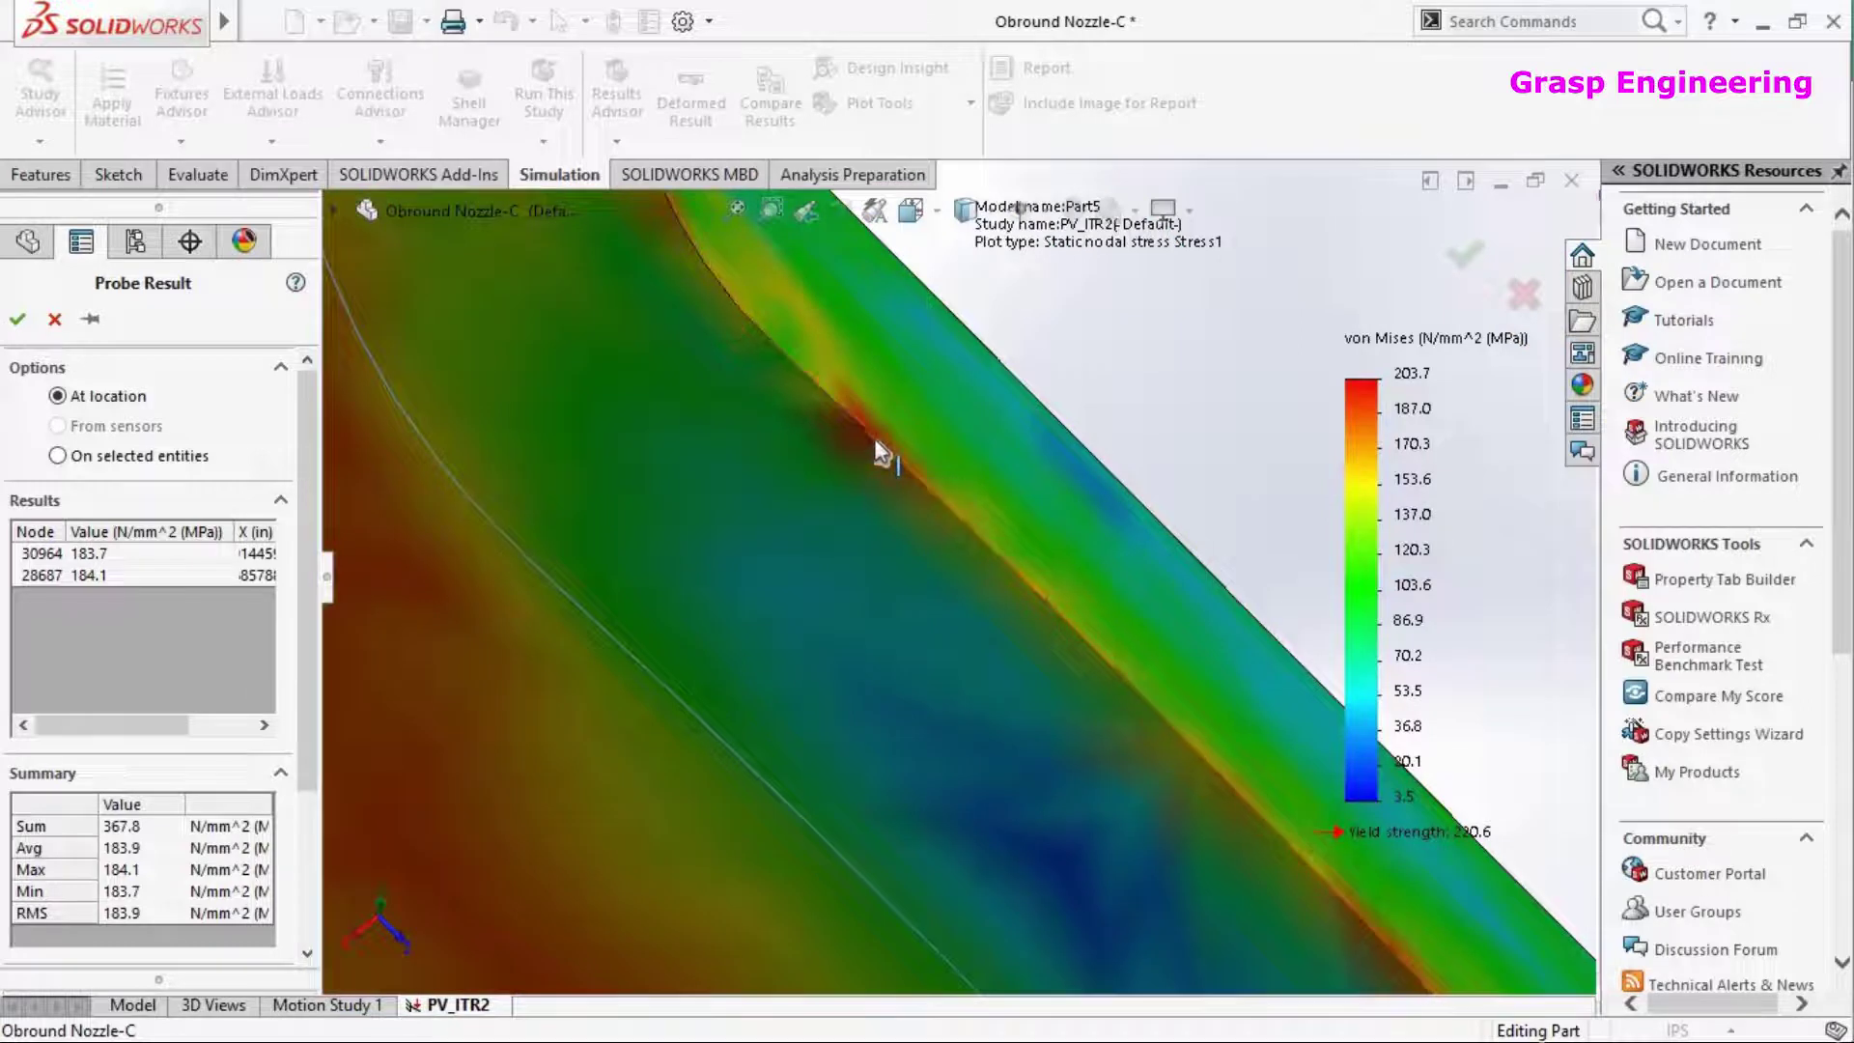
click(980, 553)
scroll(721, 605, up, 6)
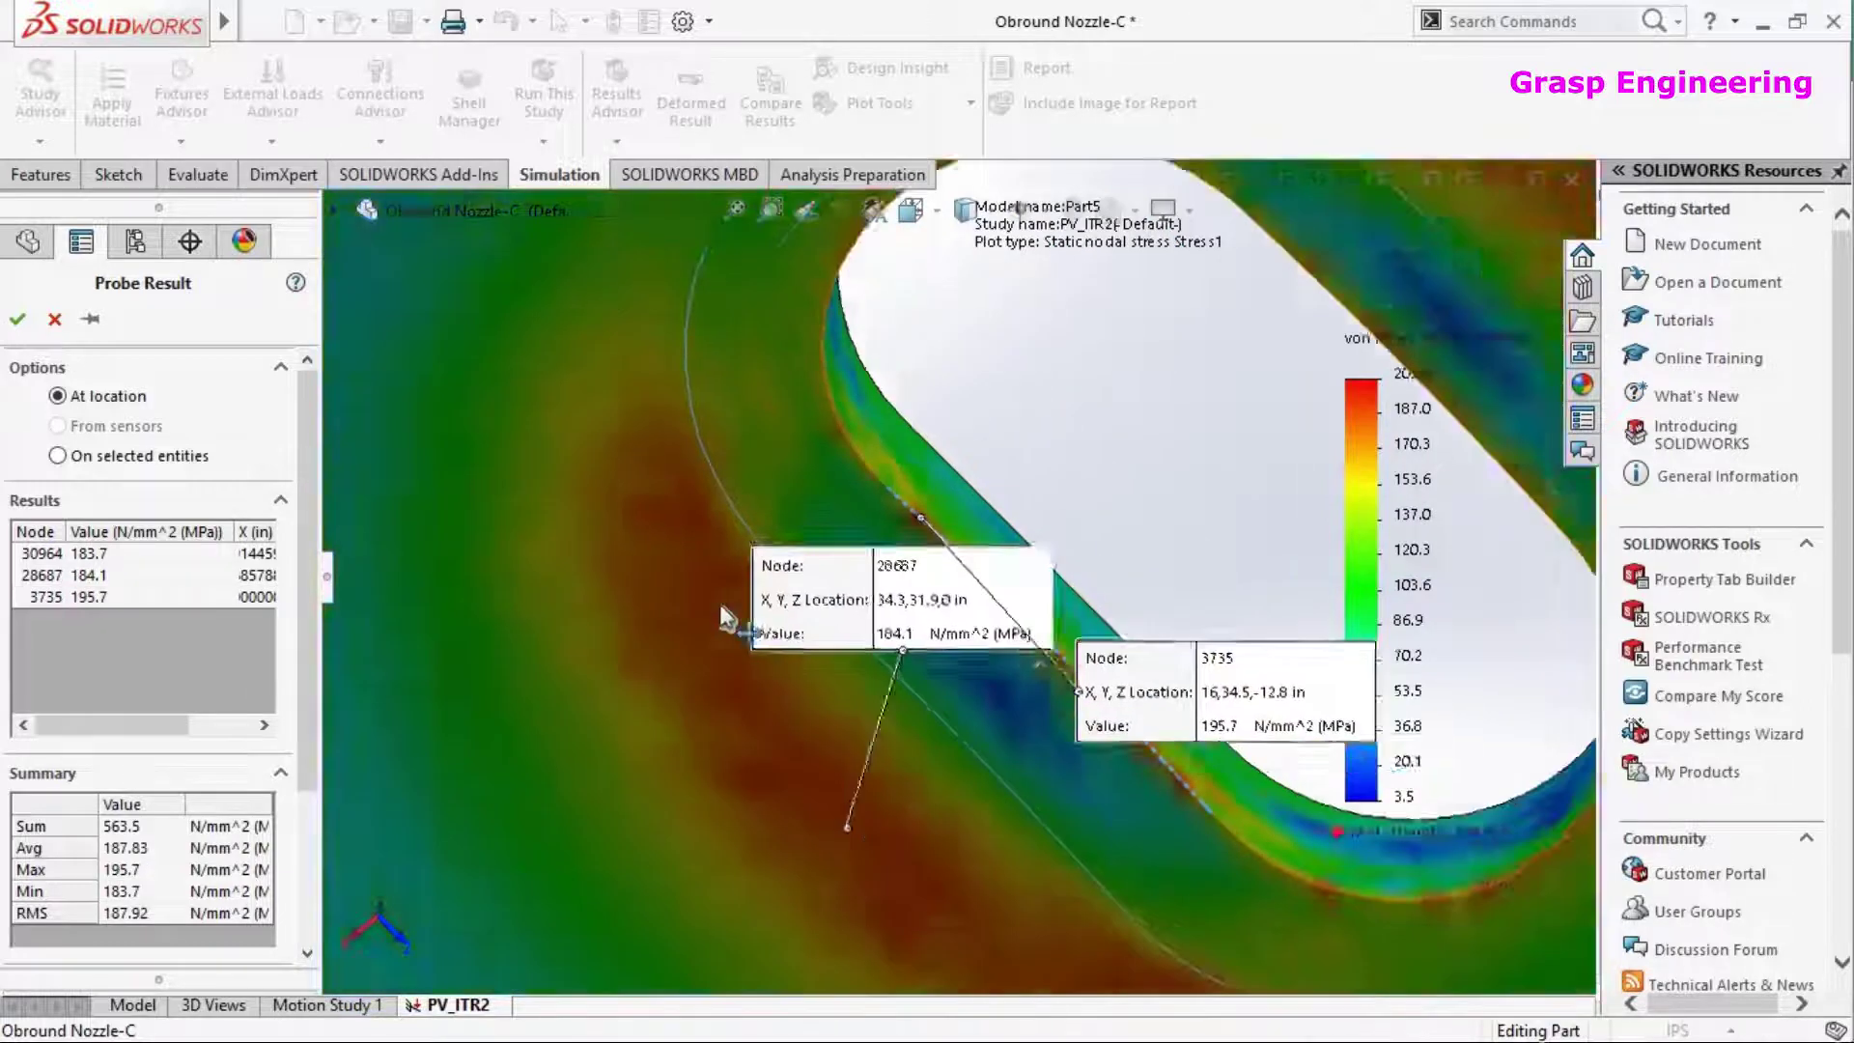
click(784, 640)
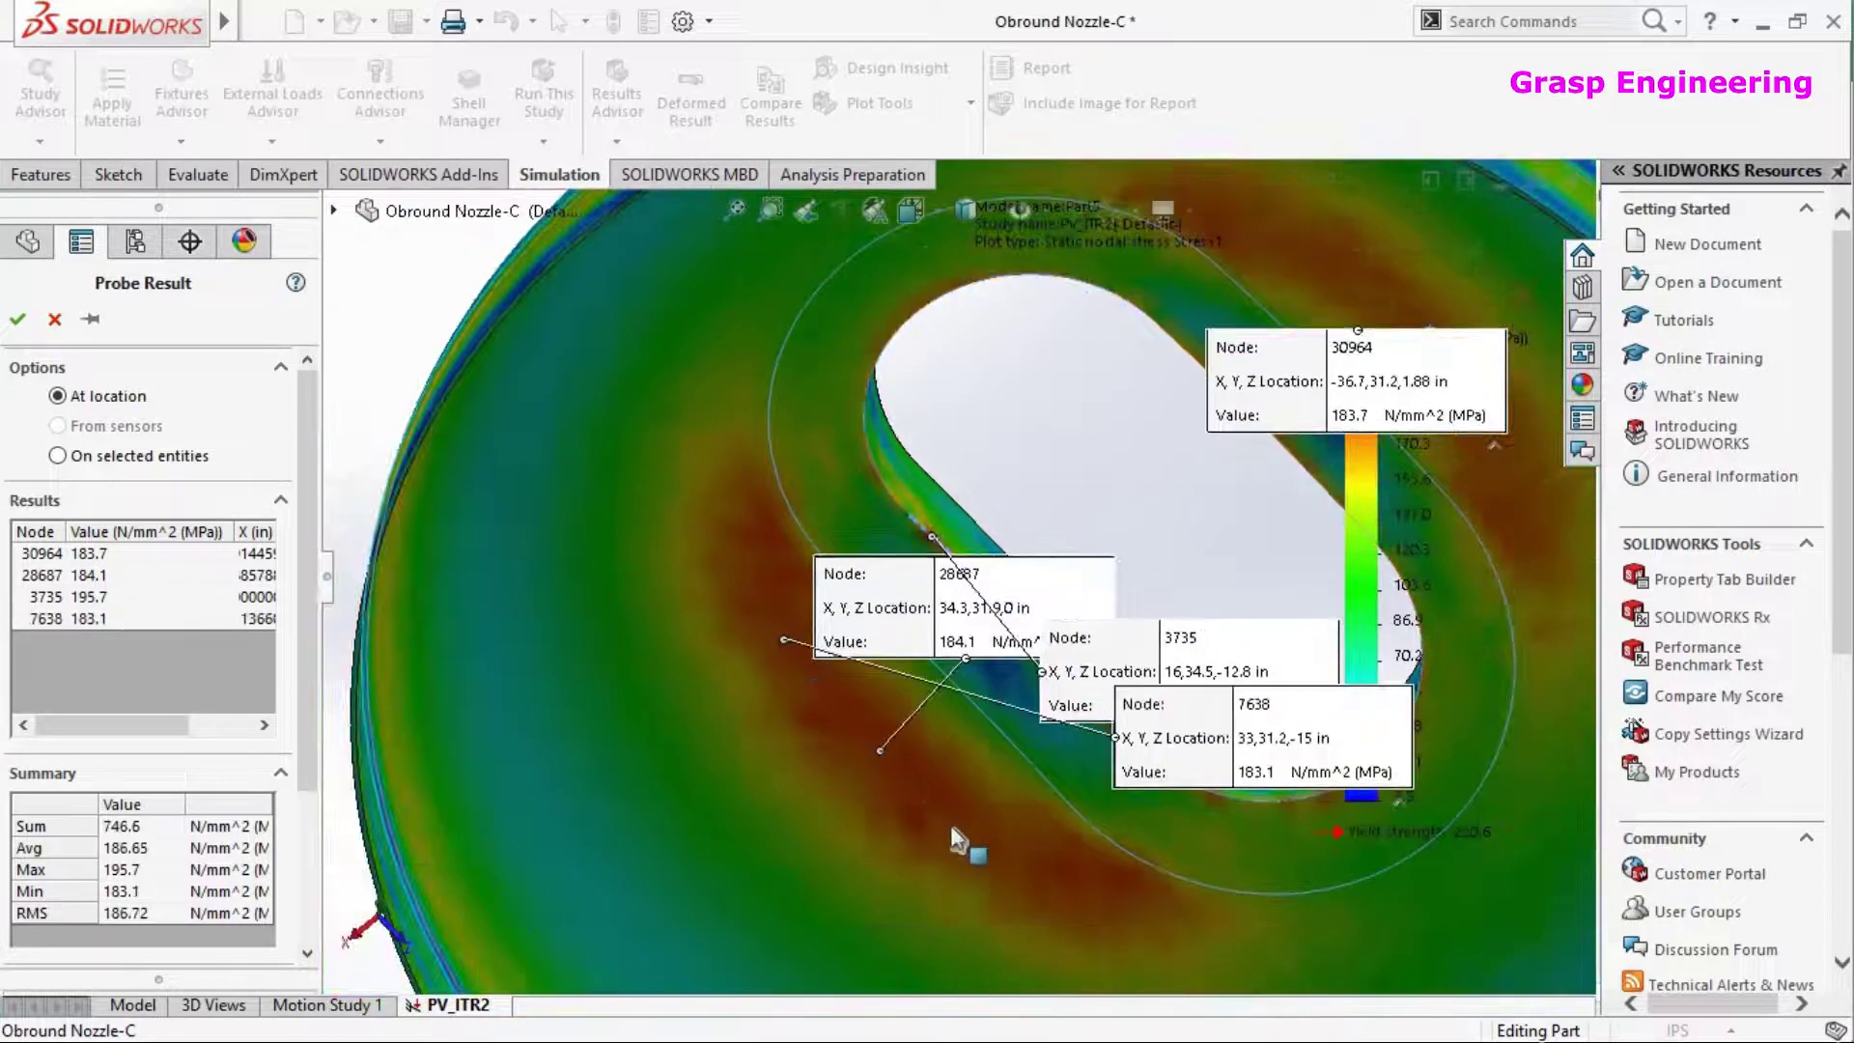
click(1031, 859)
scroll(724, 542, down, 2)
scroll(747, 583, up, 2)
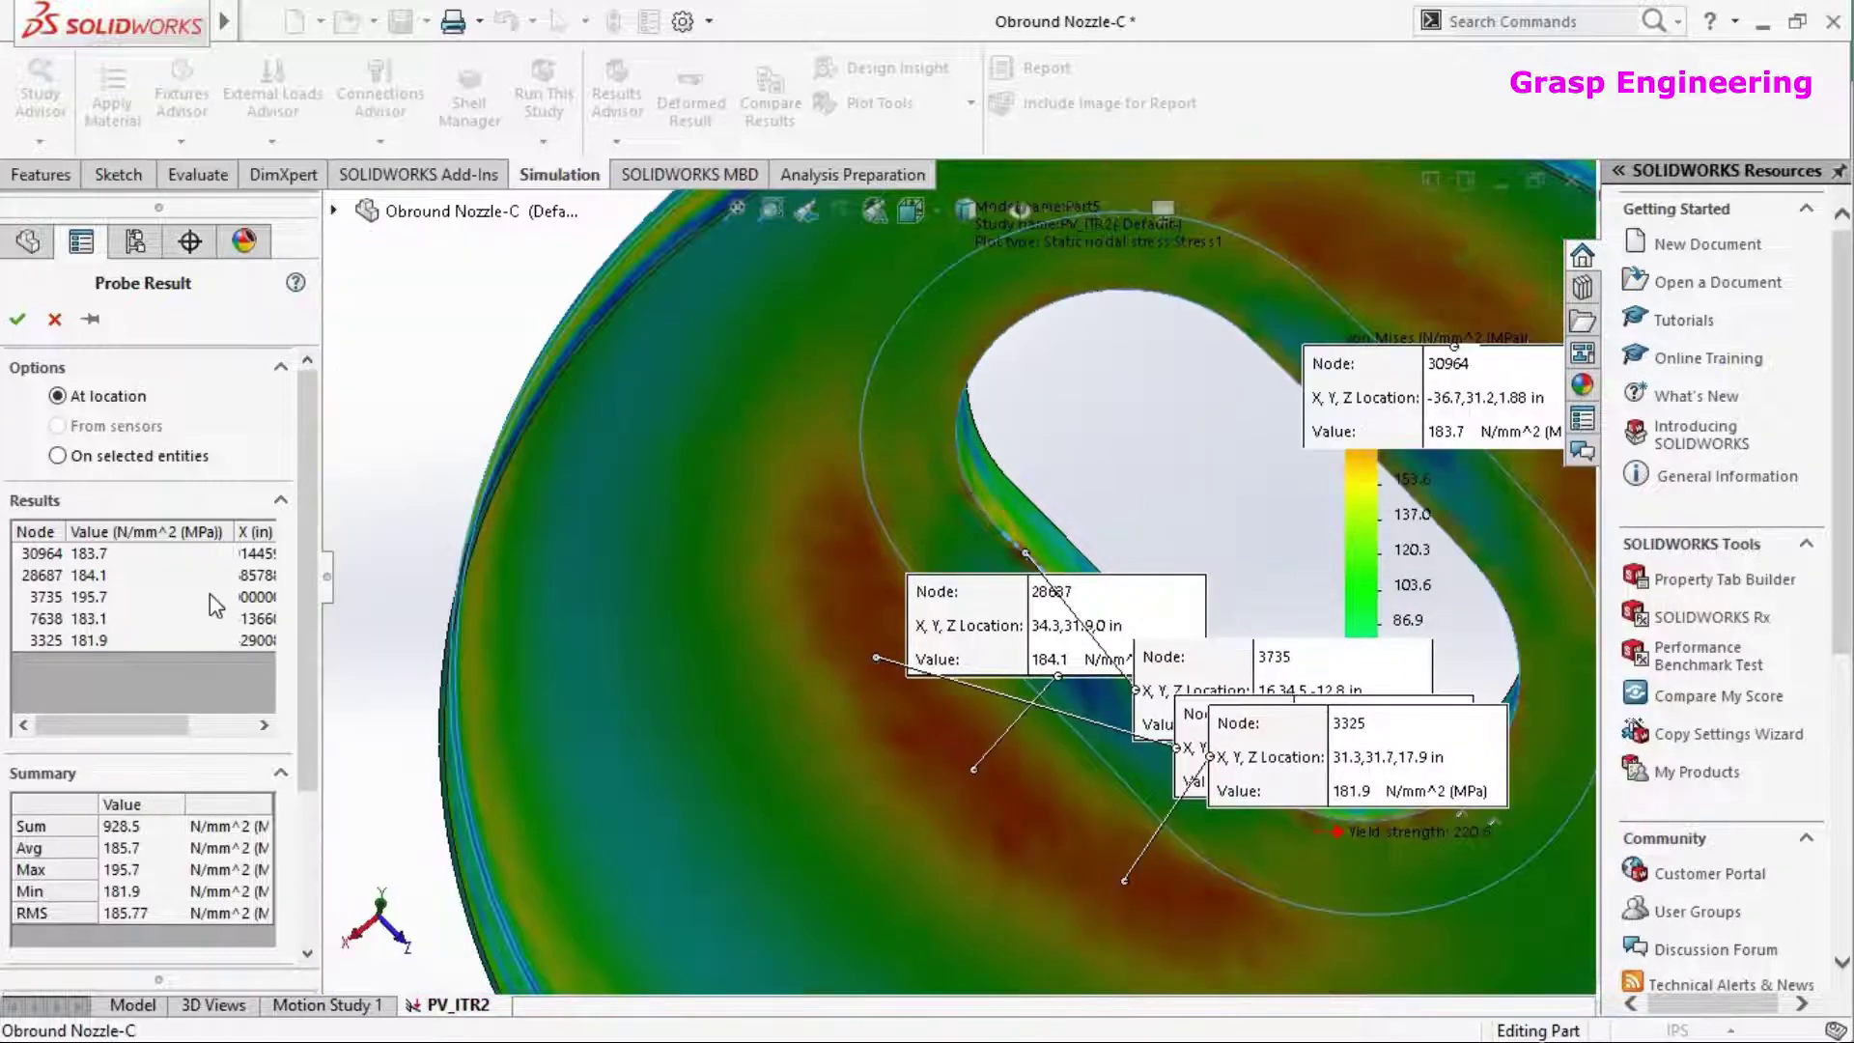
Clear the probe results, return to an outside view of the head and close the probe
right_click(210, 596)
click(292, 618)
scroll(865, 647, up, 8)
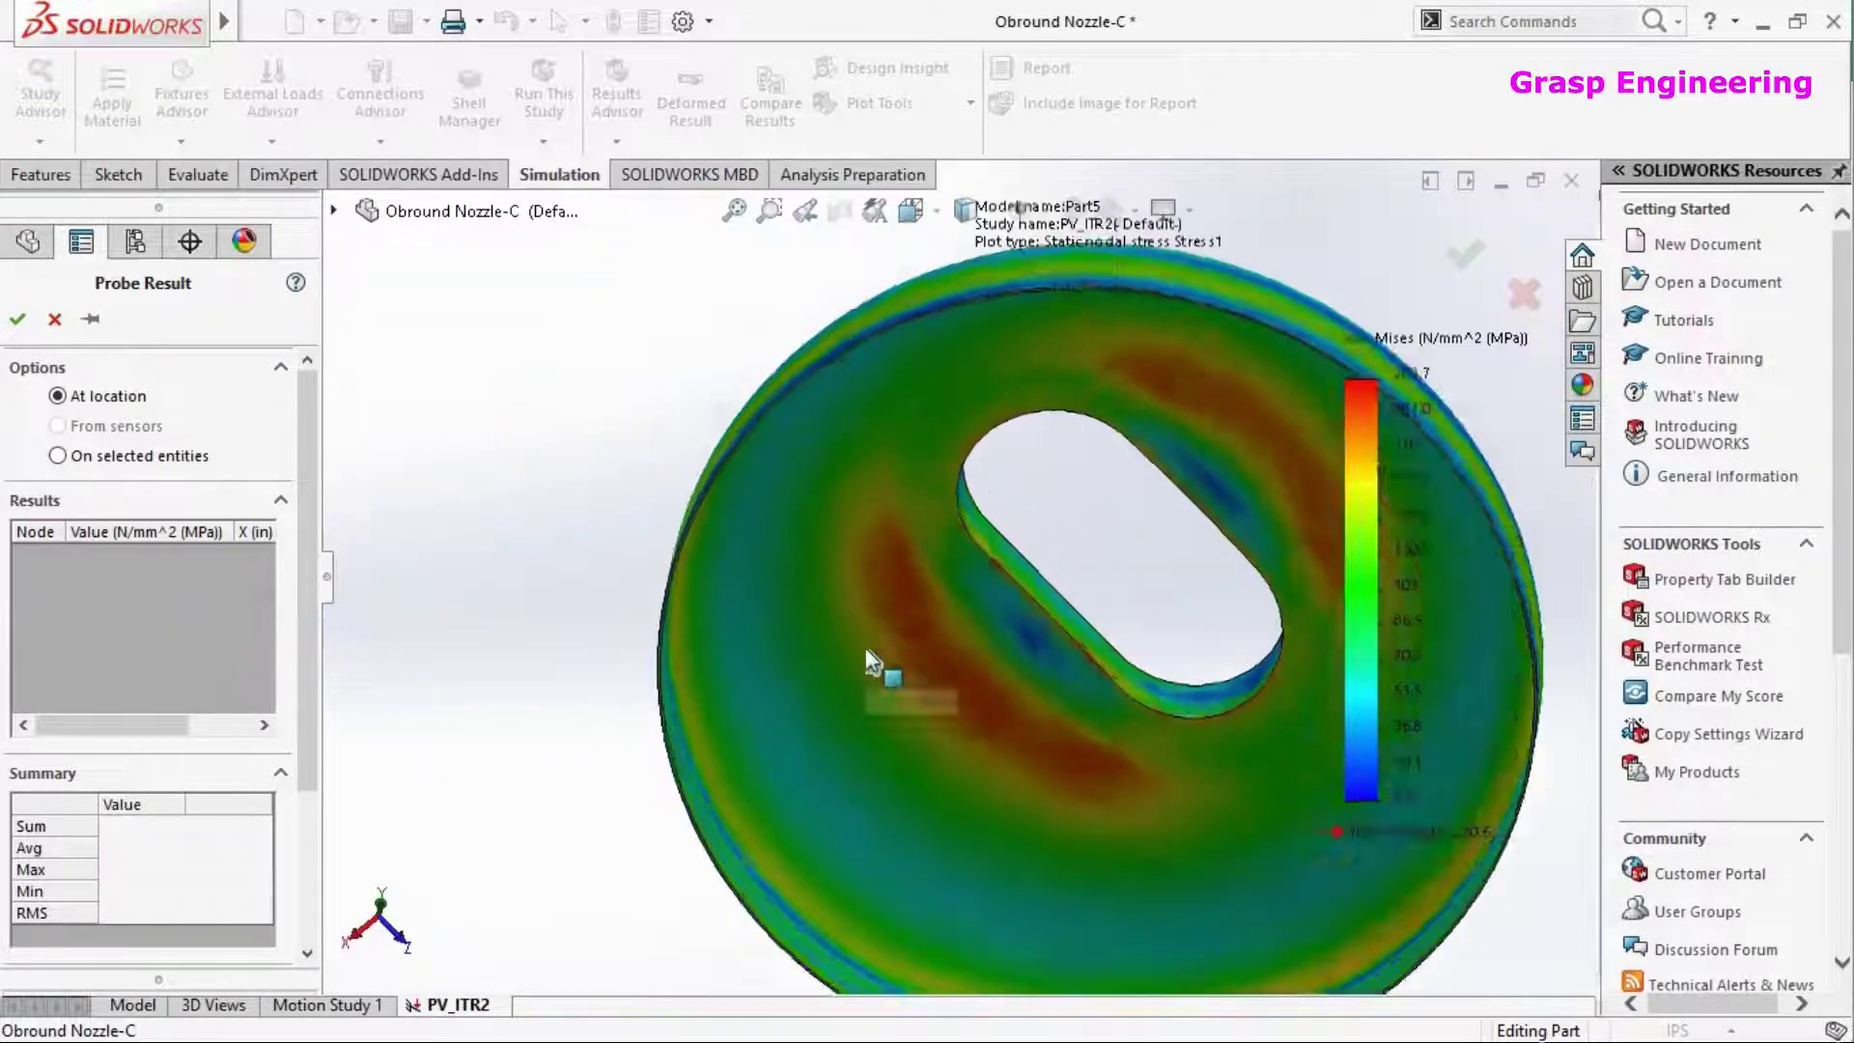
middle_drag(865, 647, 1021, 707)
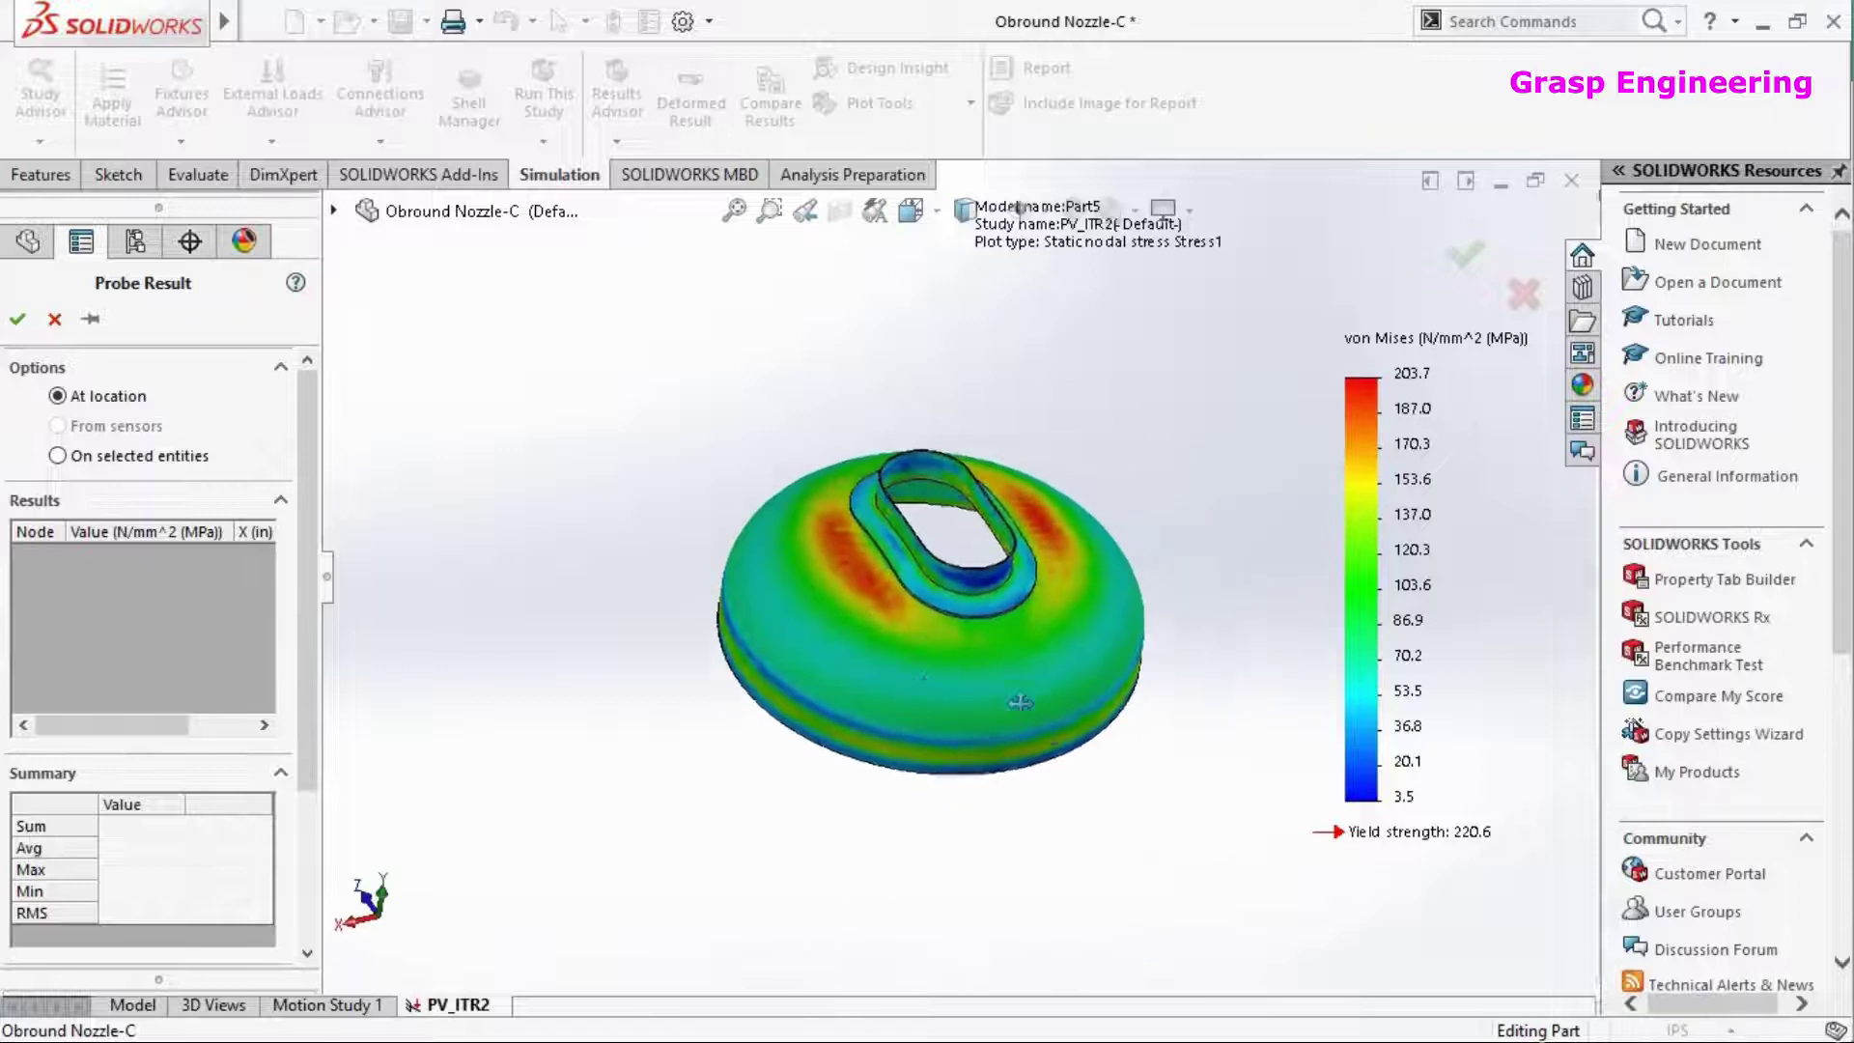
scroll(1004, 613, down, 3)
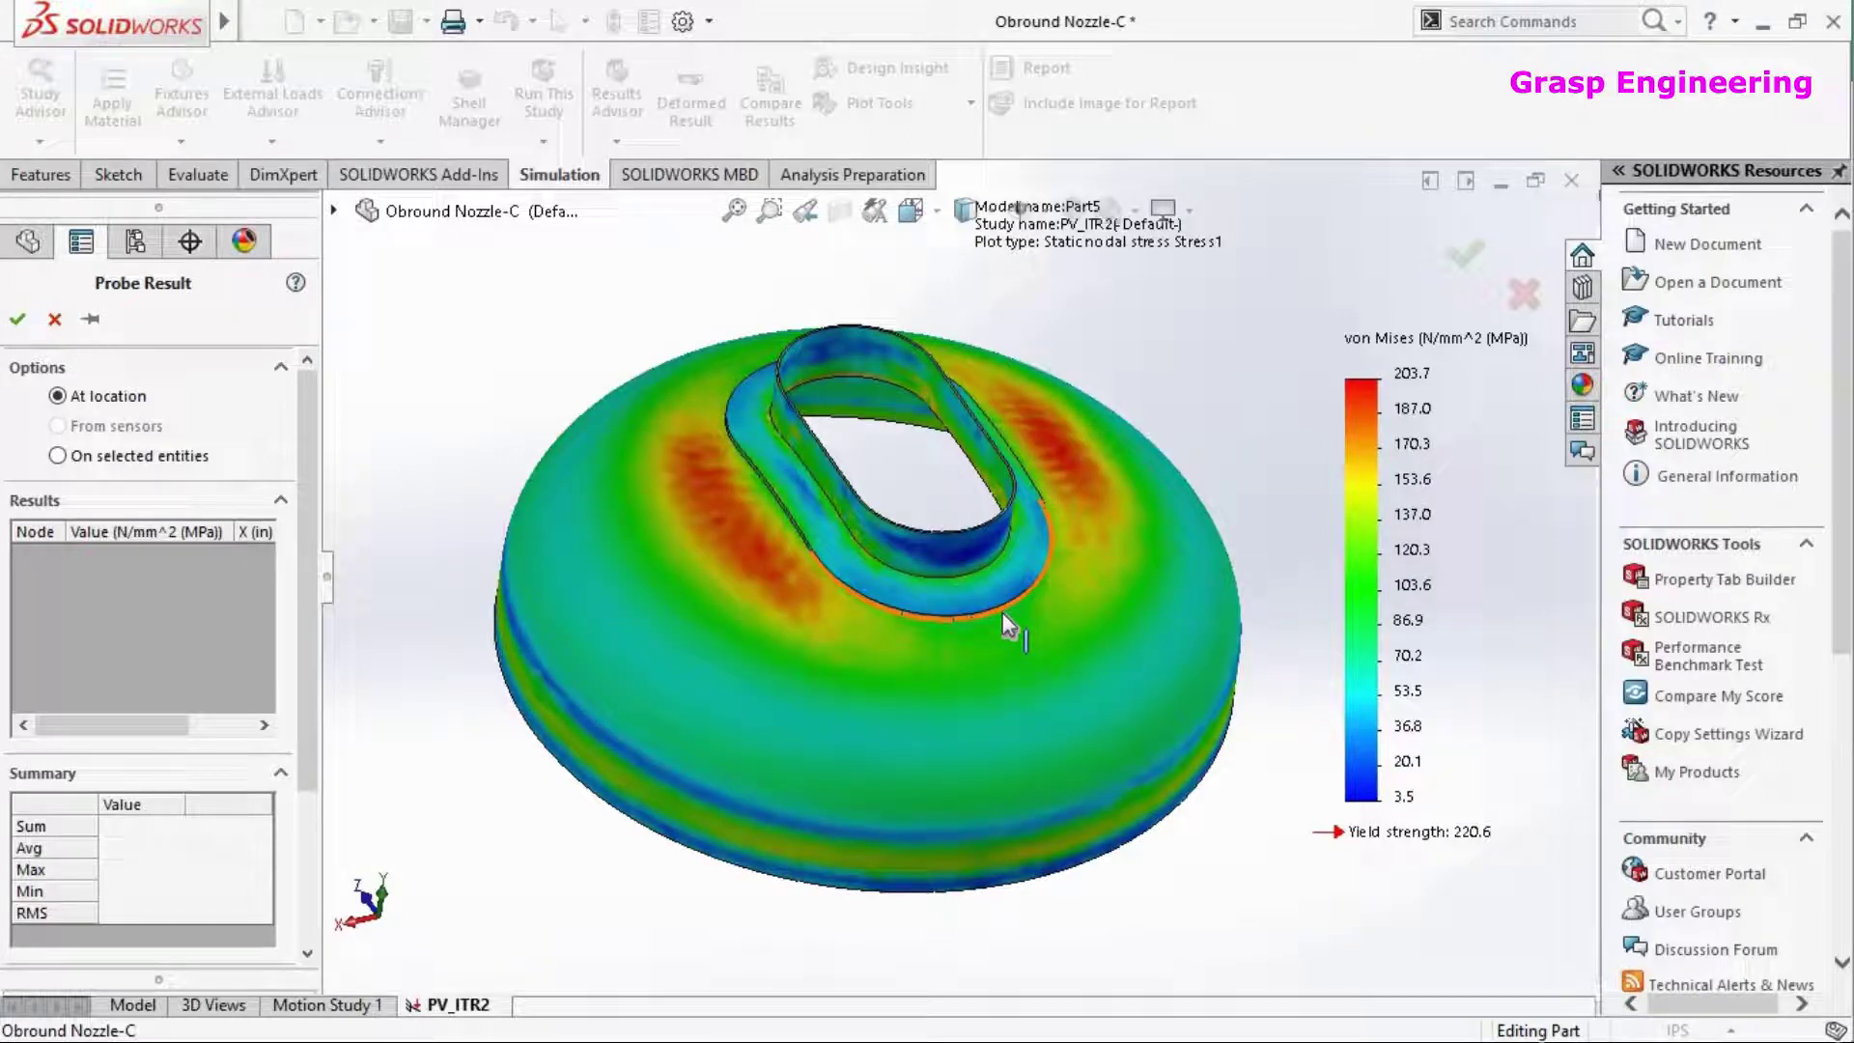
click(18, 319)
Define the Displacement1 plot as resultant displacement in mm with a user-defined deformation scale of 1, and show it
right_click(155, 843)
click(253, 646)
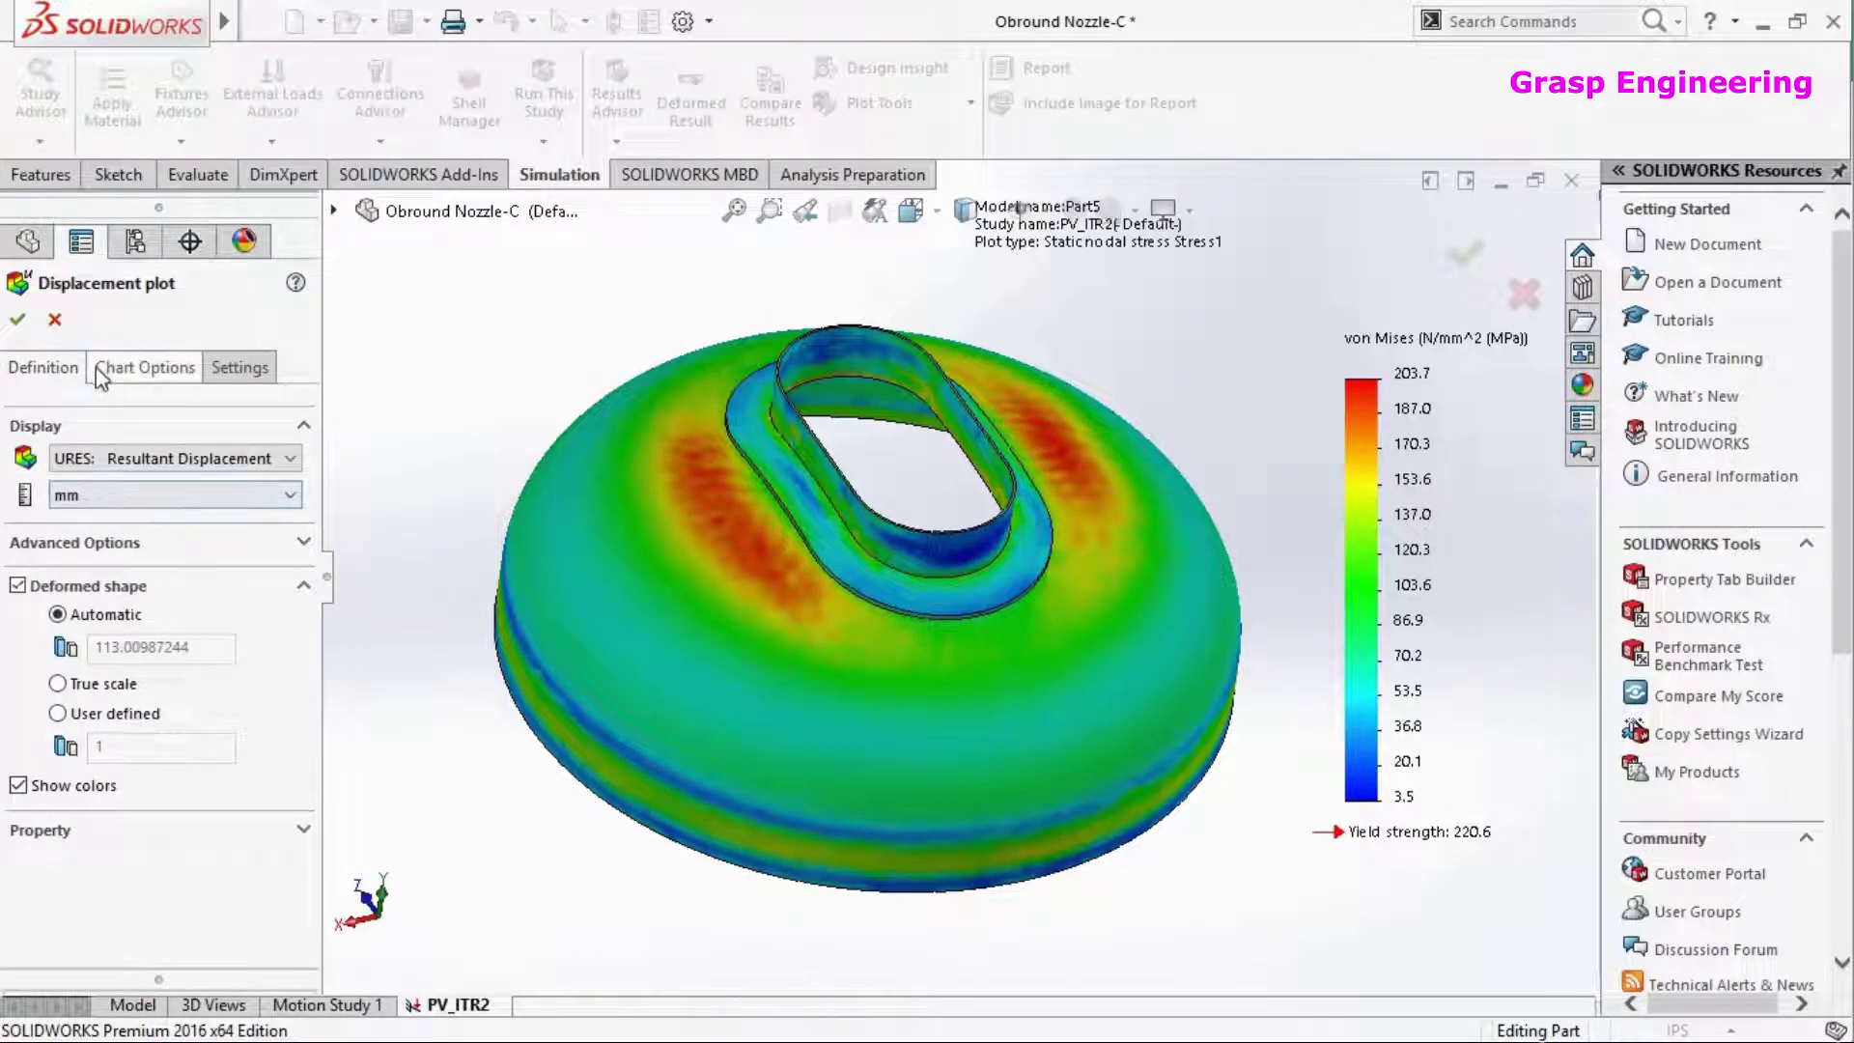
click(58, 713)
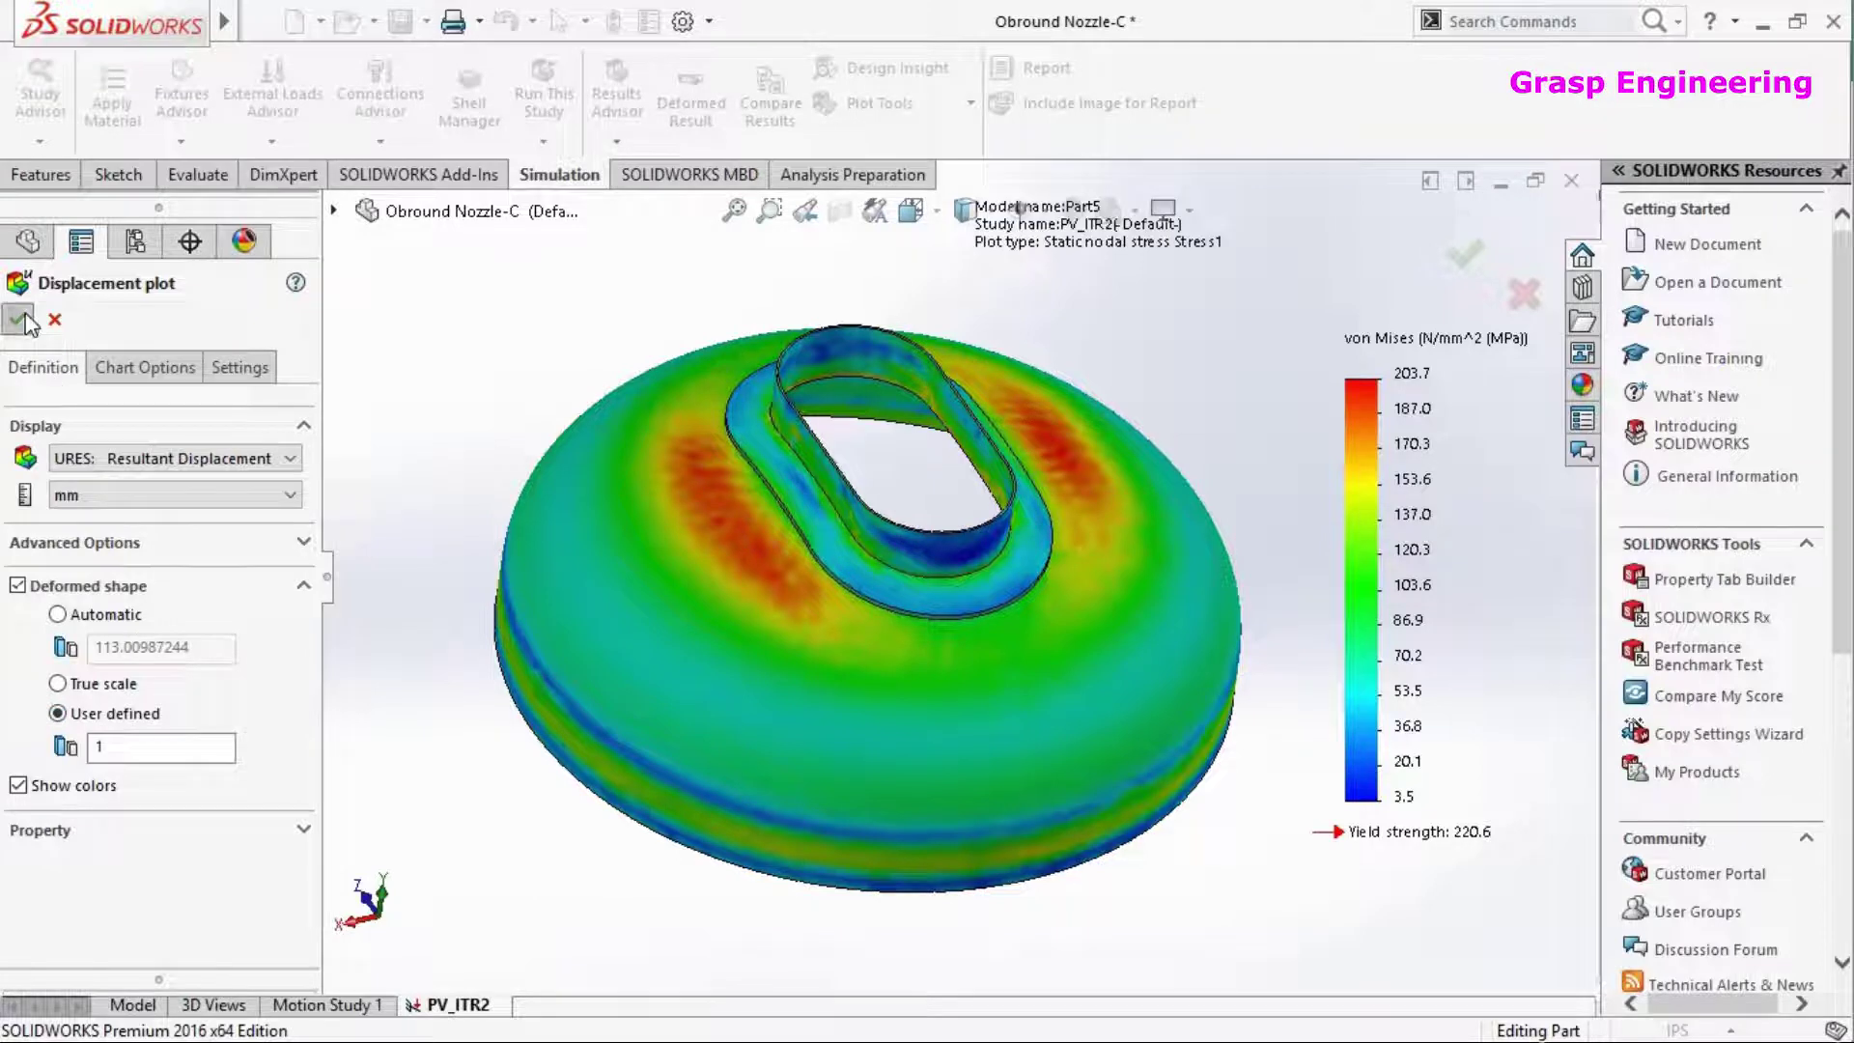
click(18, 318)
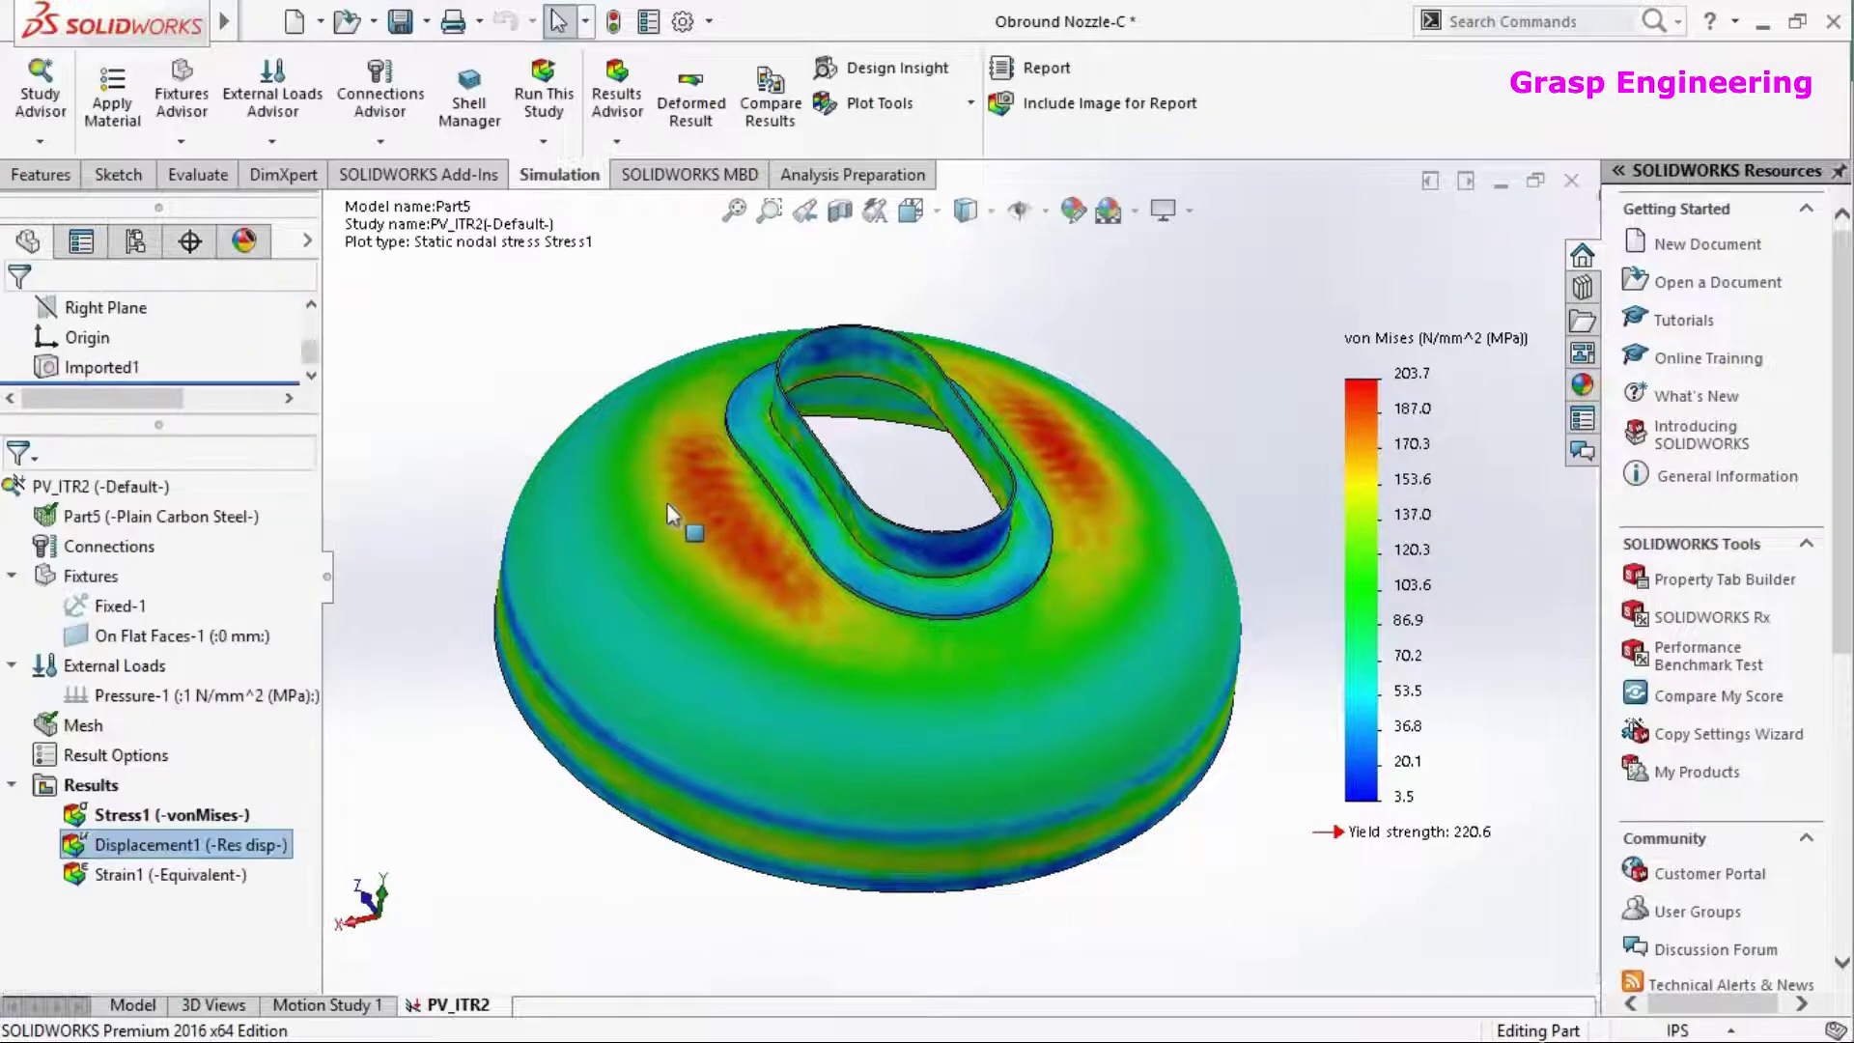
right_click(193, 843)
click(252, 591)
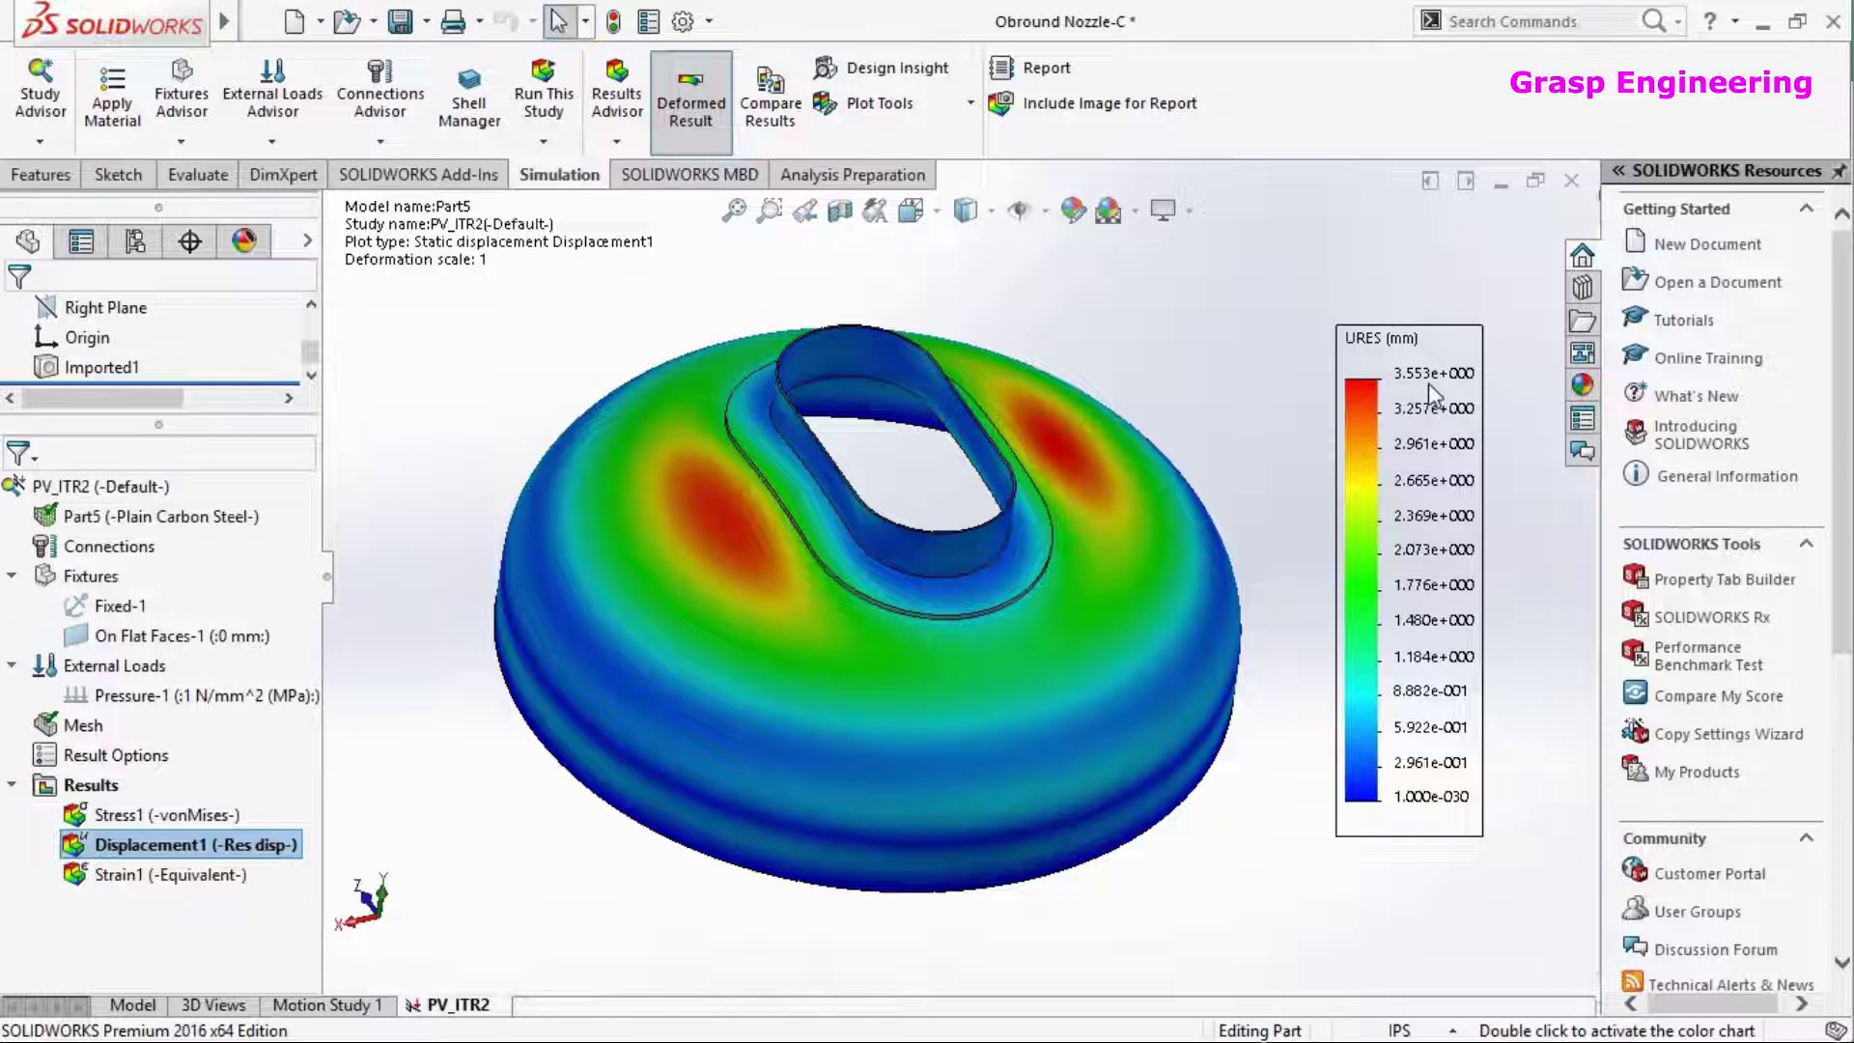
Set the Displacement1 plot's user-defined deformation scale to 50 and apply it
right_click(262, 850)
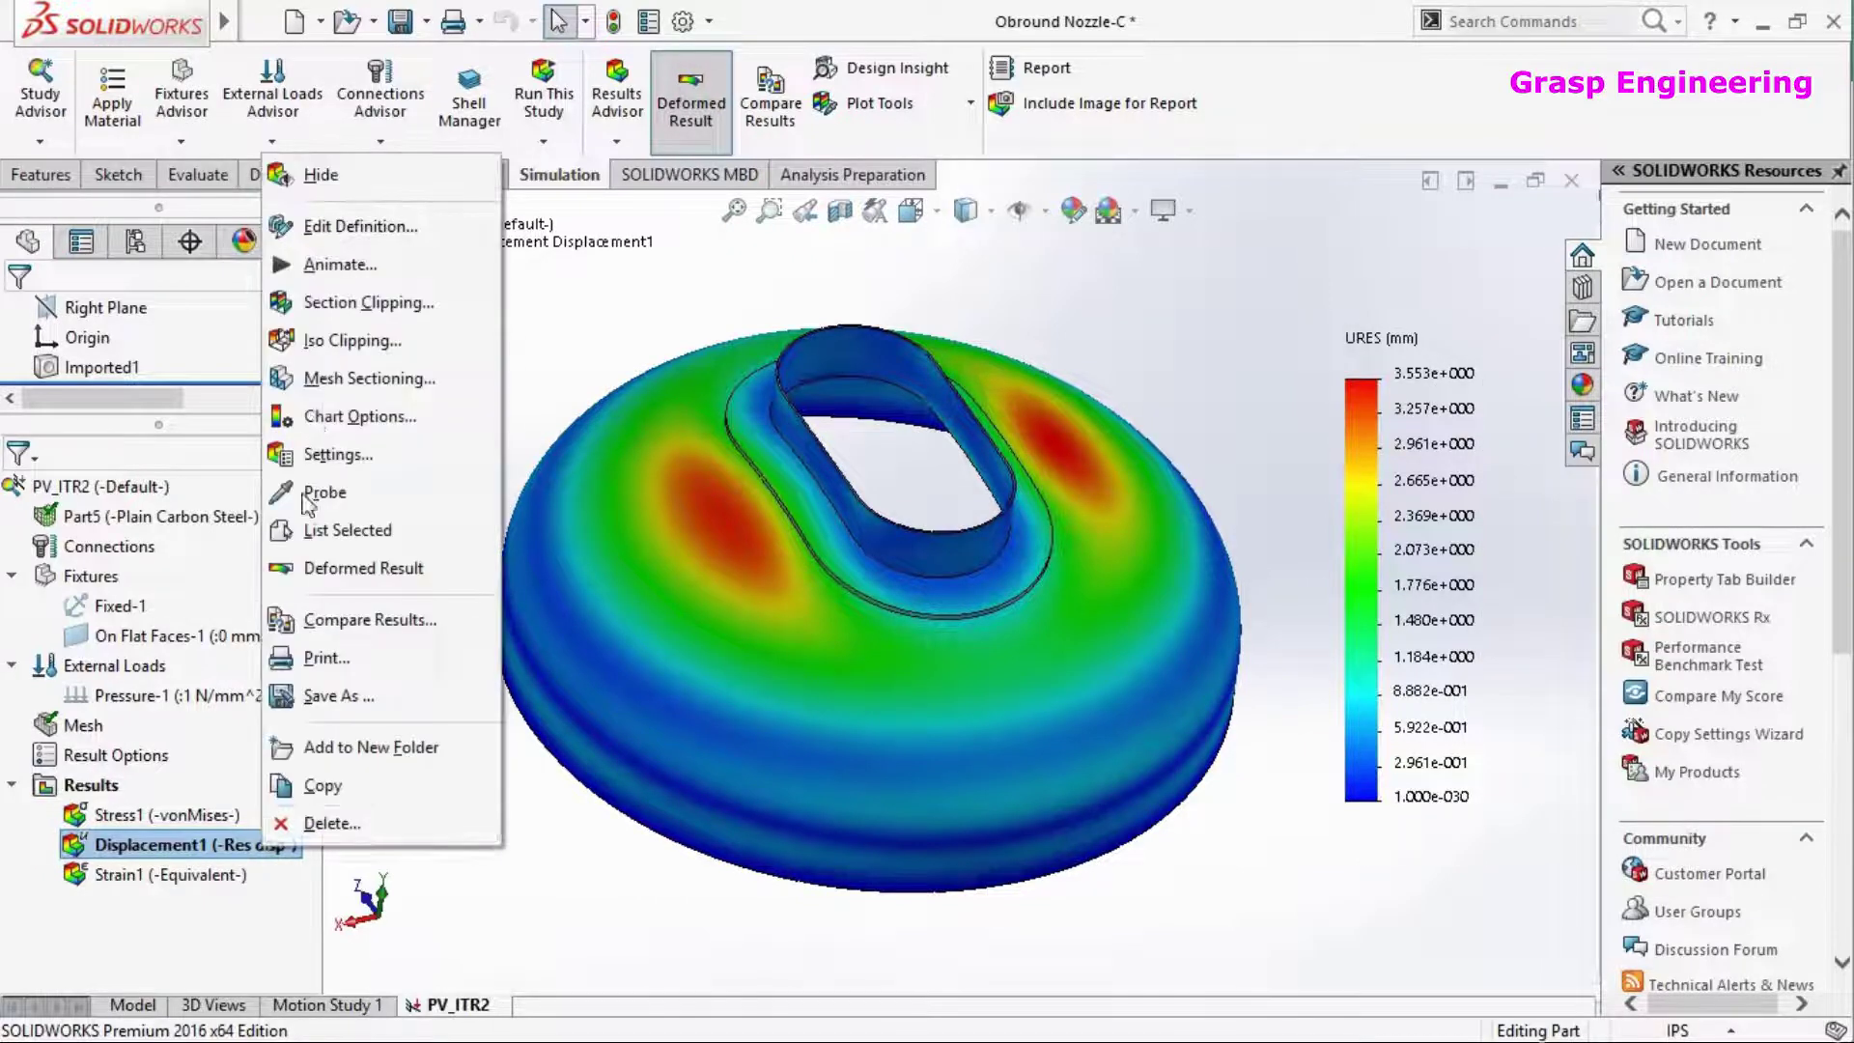
click(374, 265)
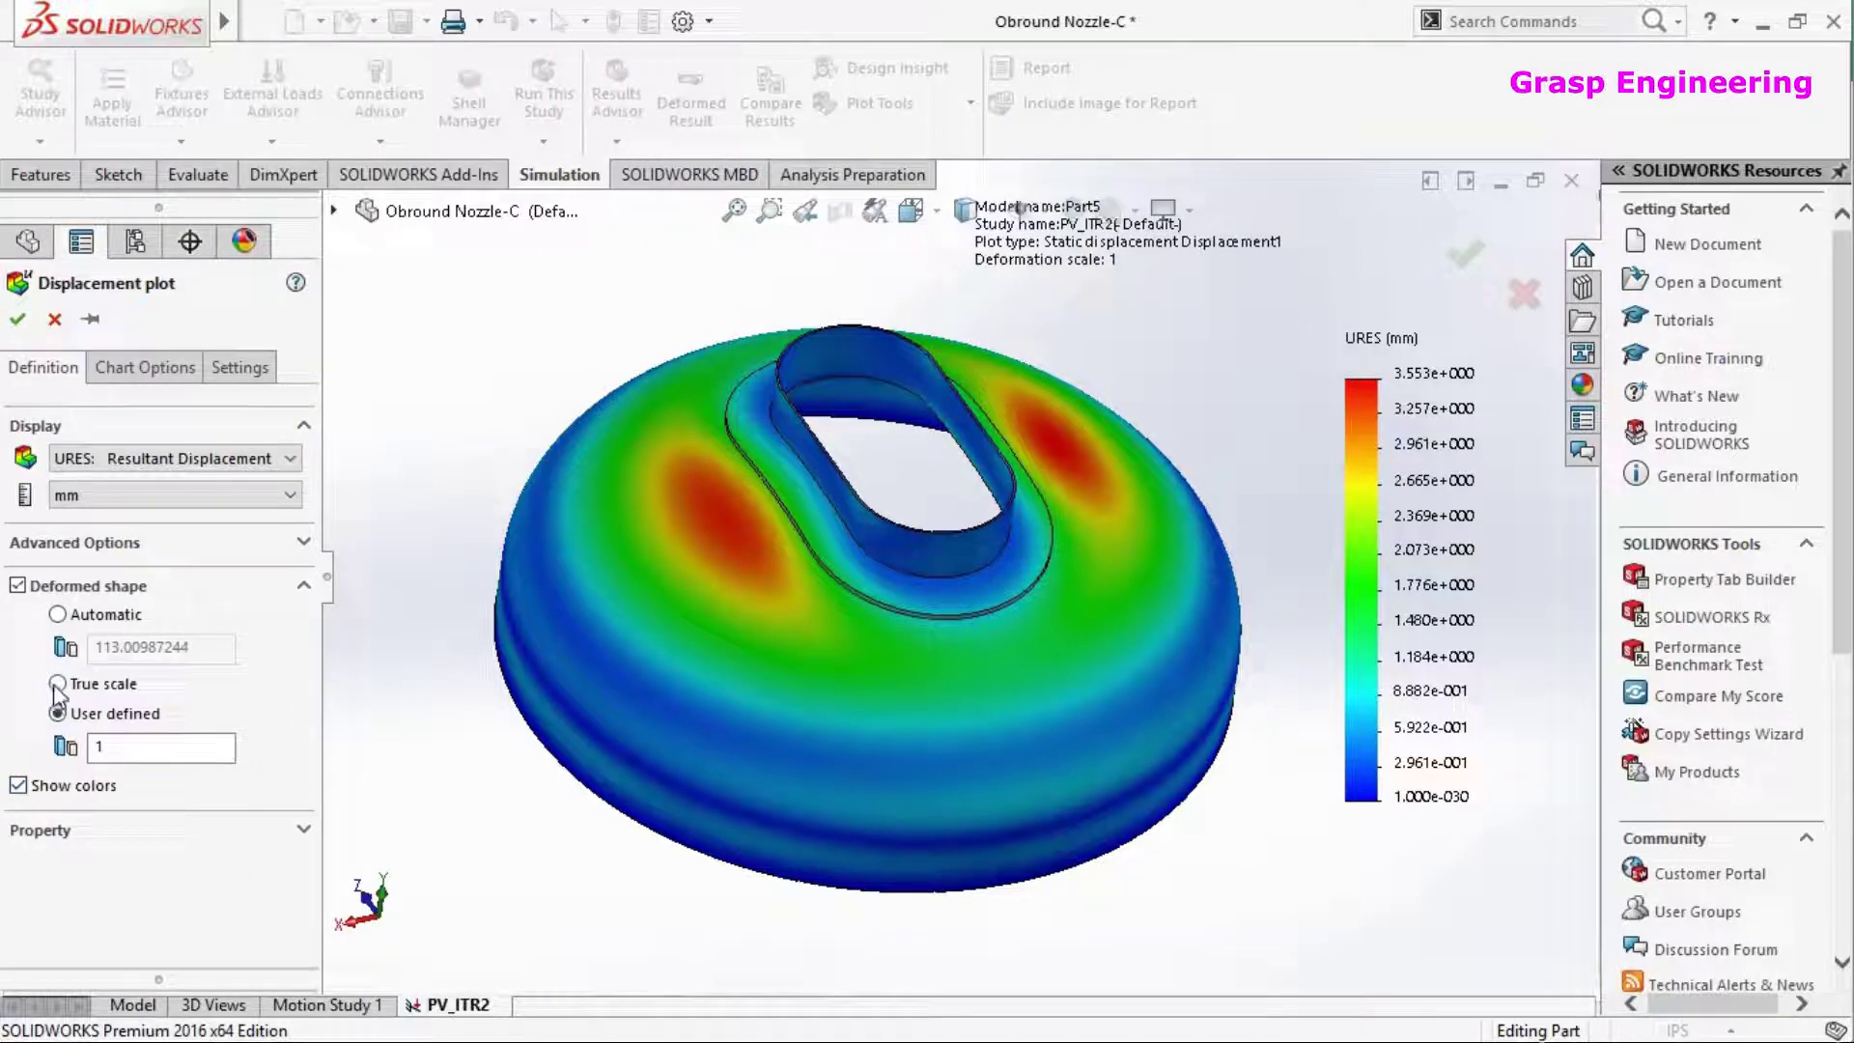
double_click(116, 745)
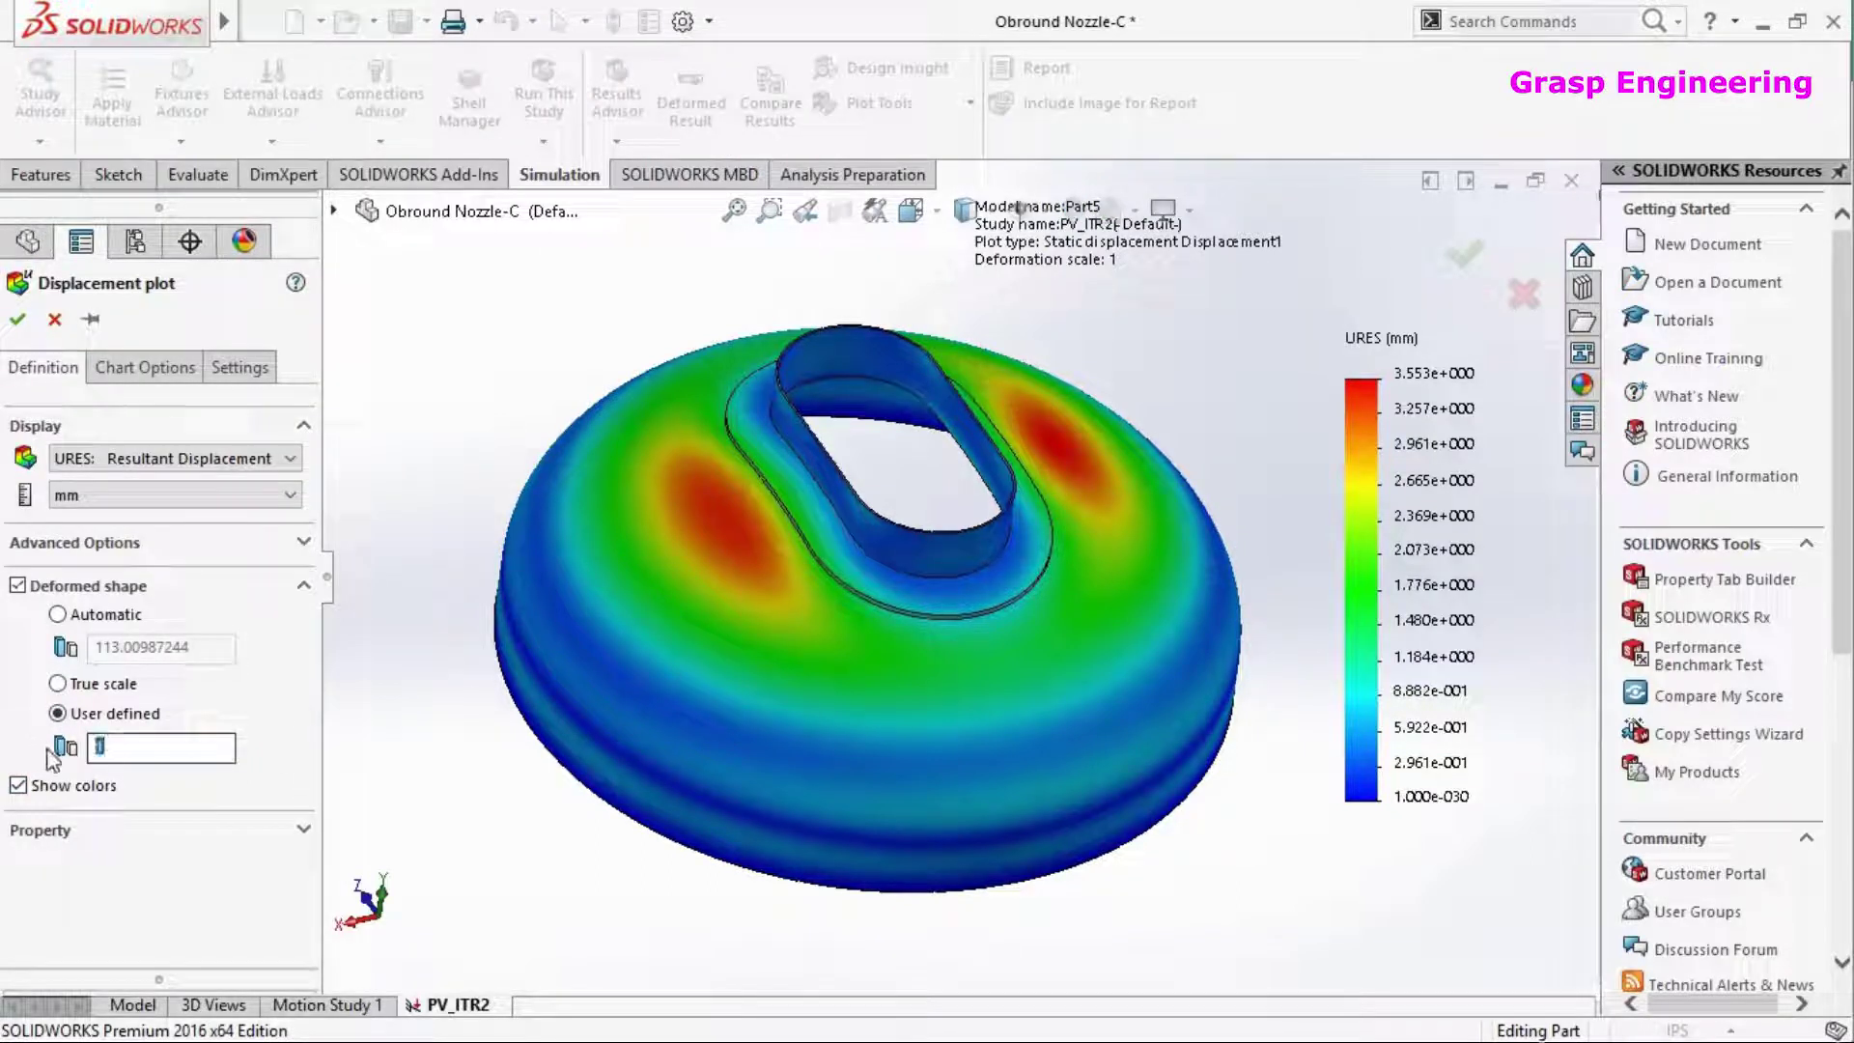
click(19, 321)
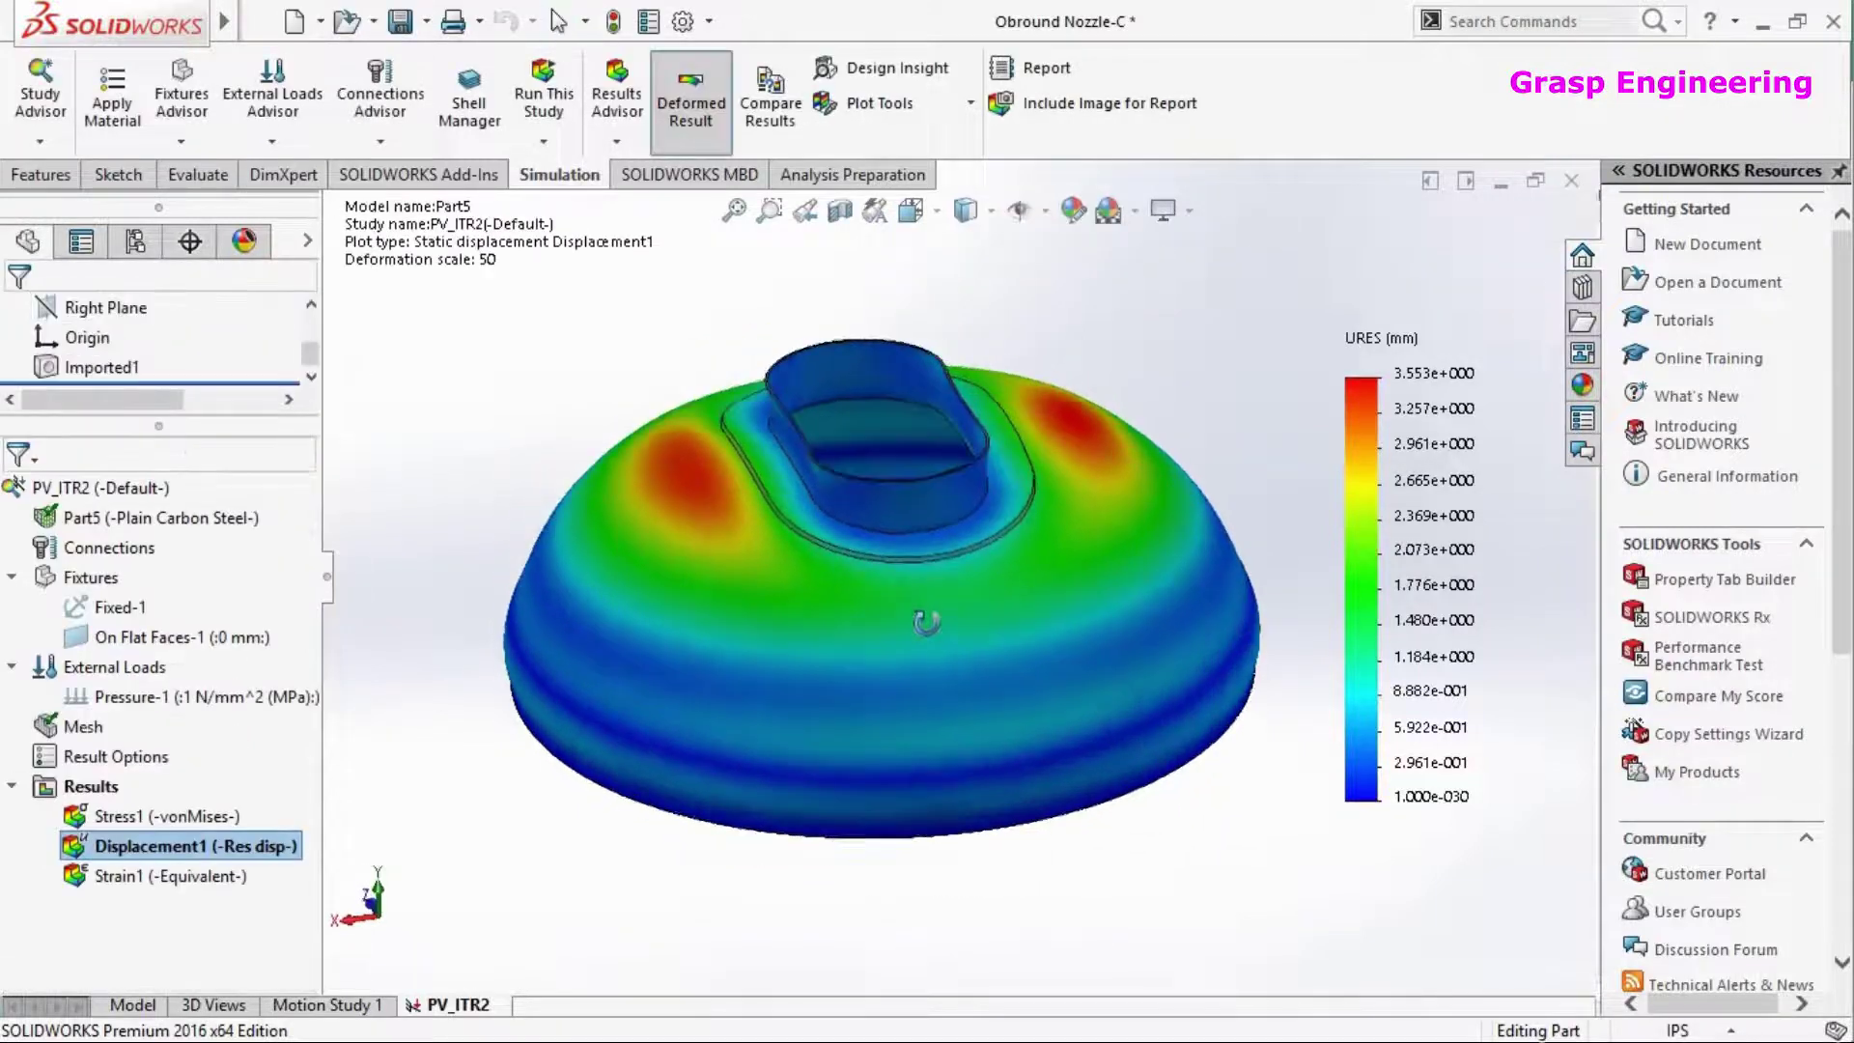
Animate the displacement plot at a speed of 53, examine the deformation from the side, and close the animation
right_click(211, 846)
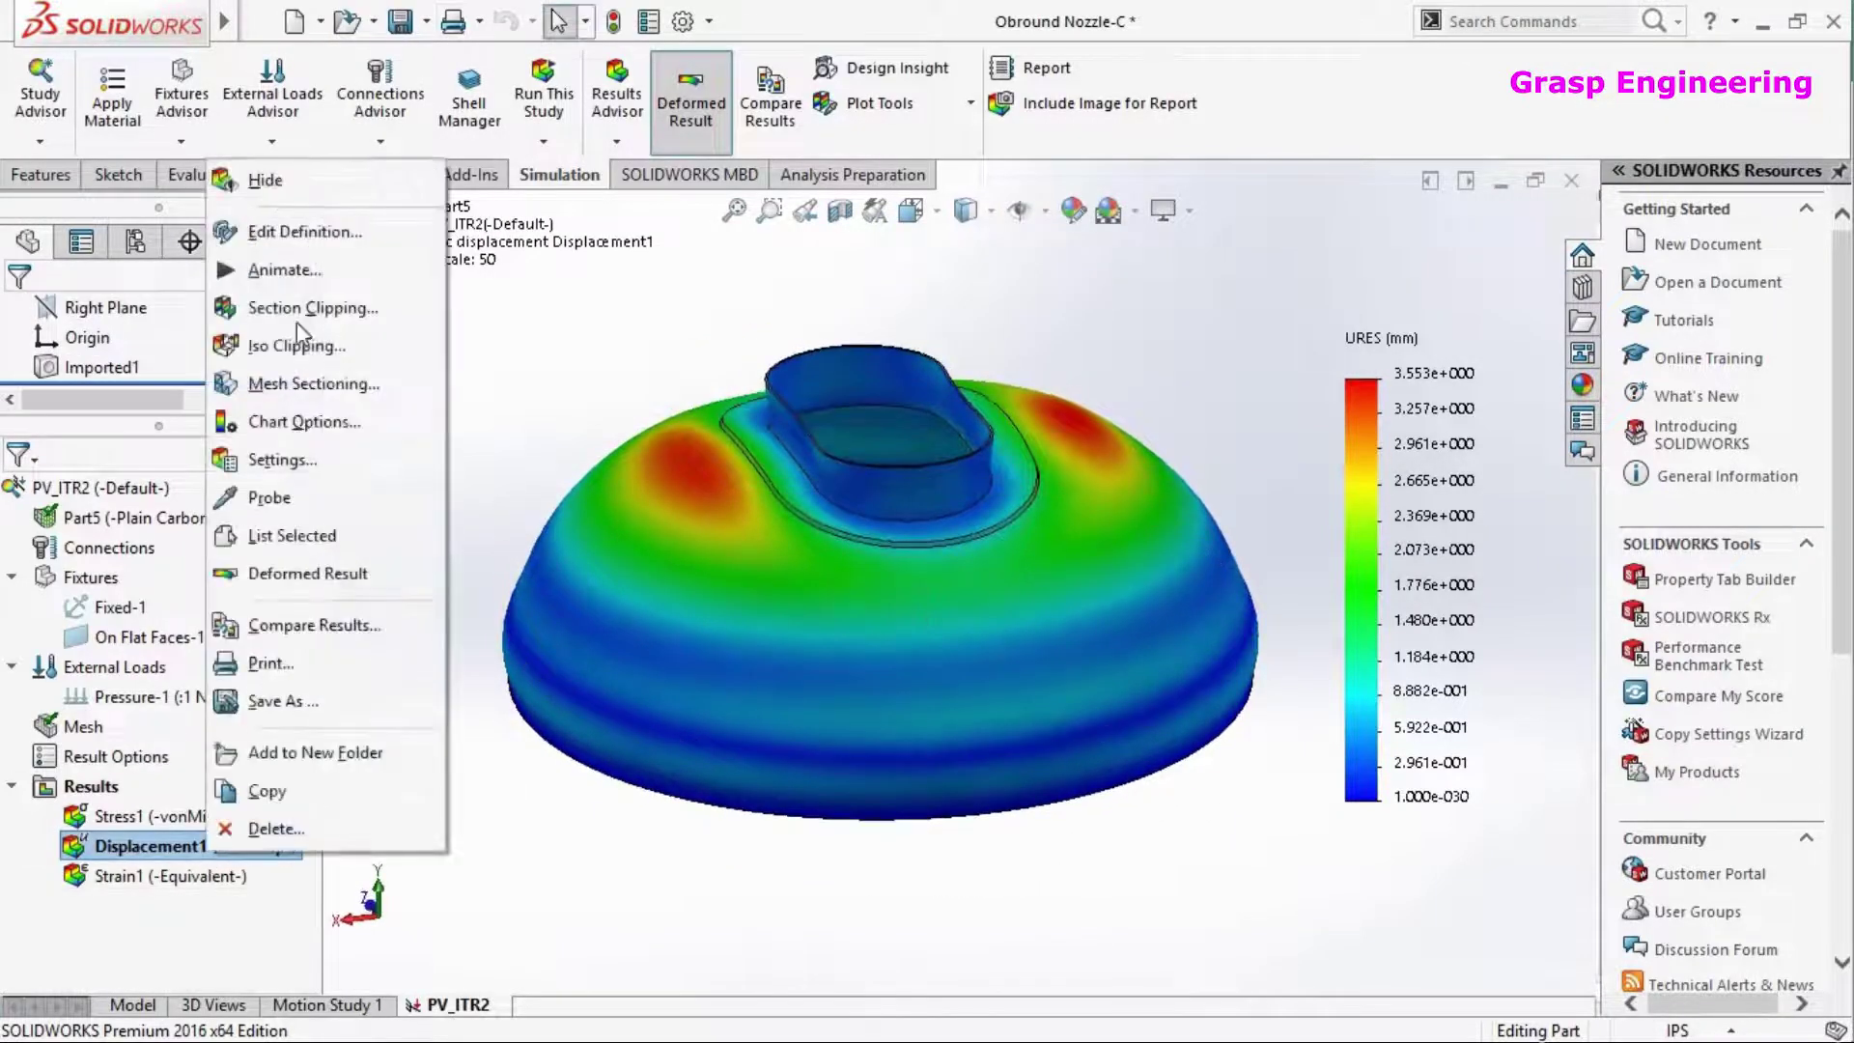
click(281, 268)
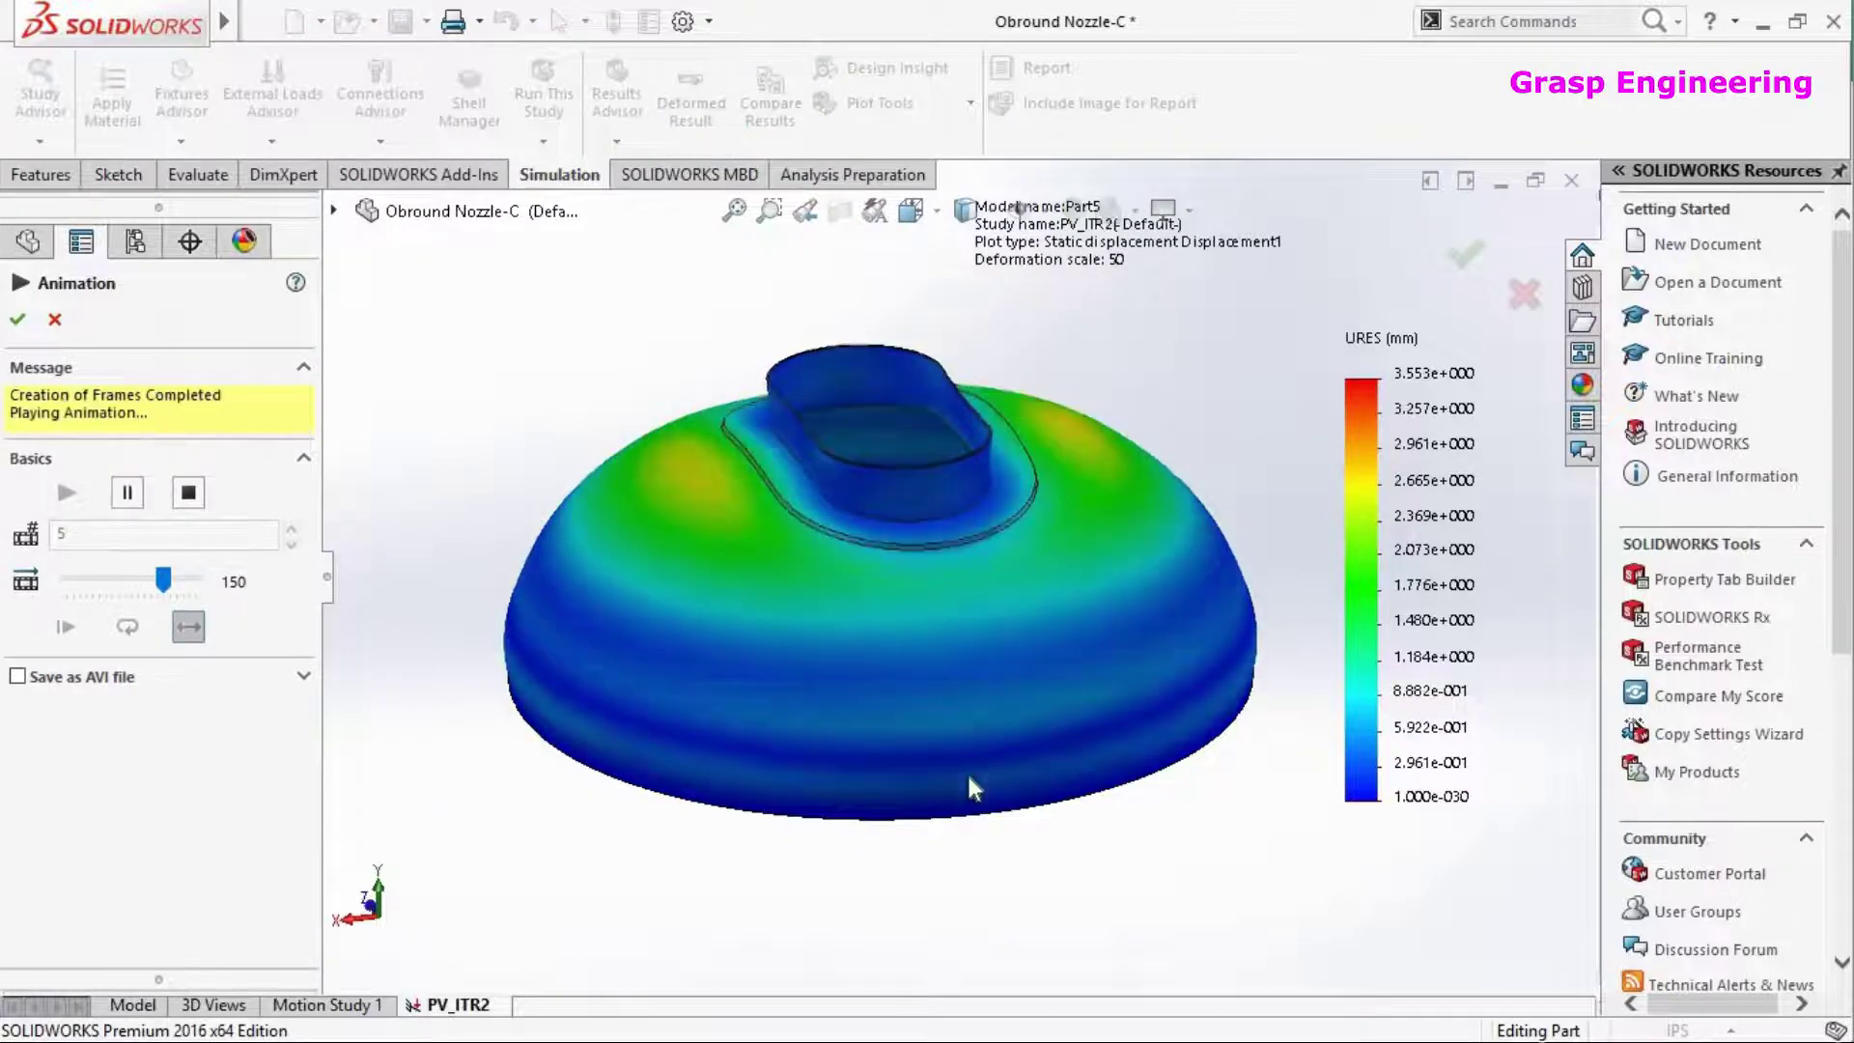
drag(163, 579, 101, 580)
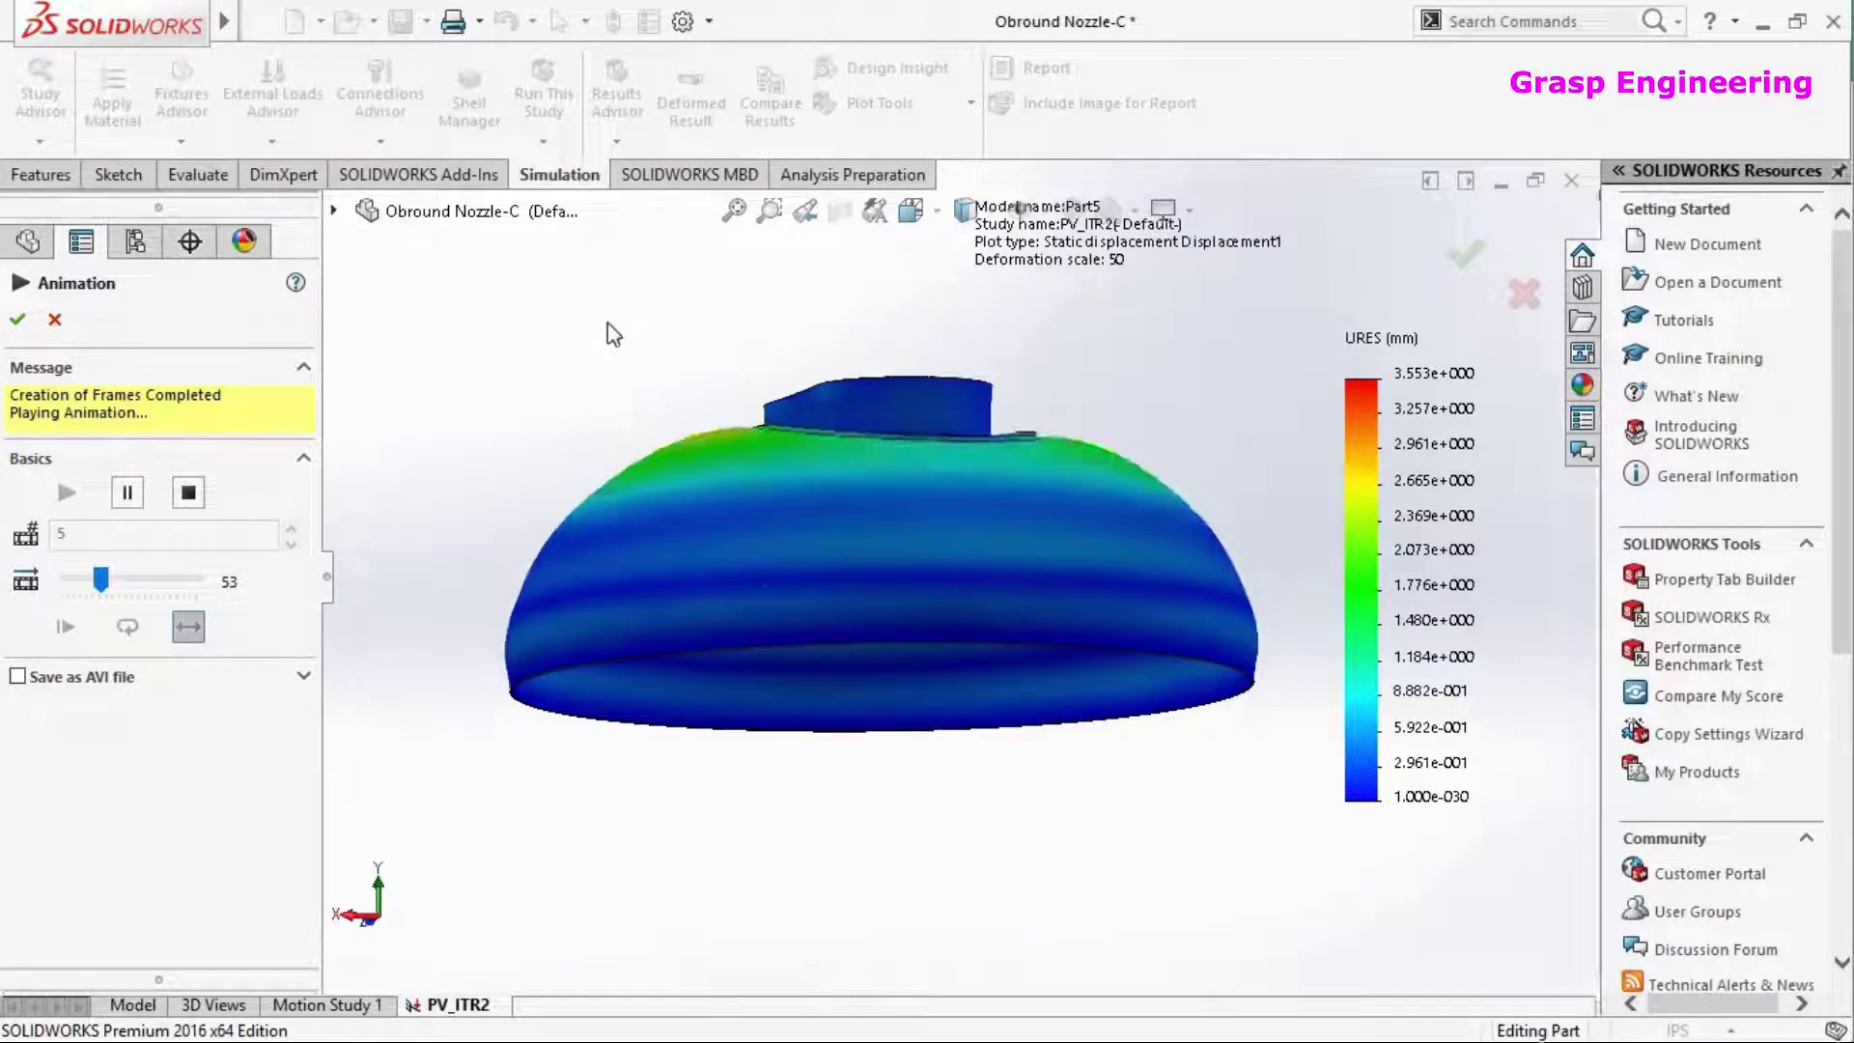
middle_drag(796, 647, 828, 700)
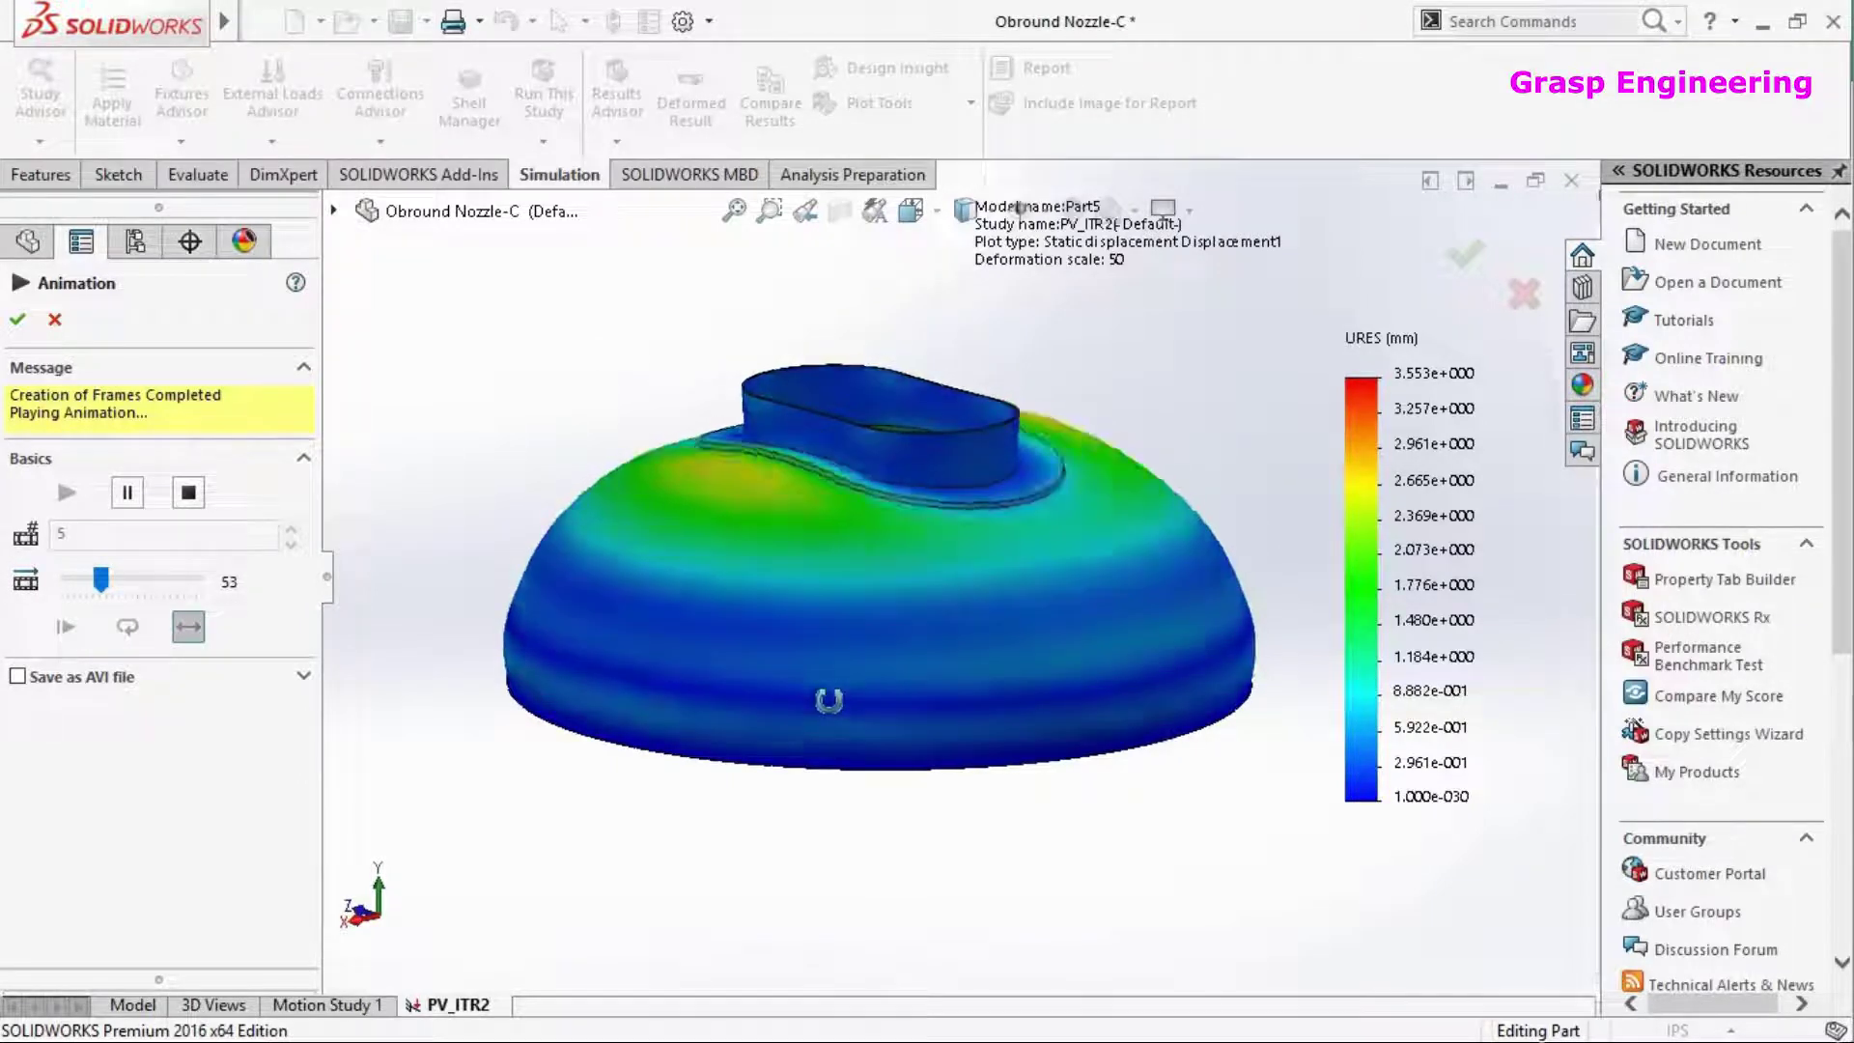
click(18, 318)
Show the Stress1 plot and orient the head so the nozzle, pad and both high-stress zones face the view
right_click(145, 817)
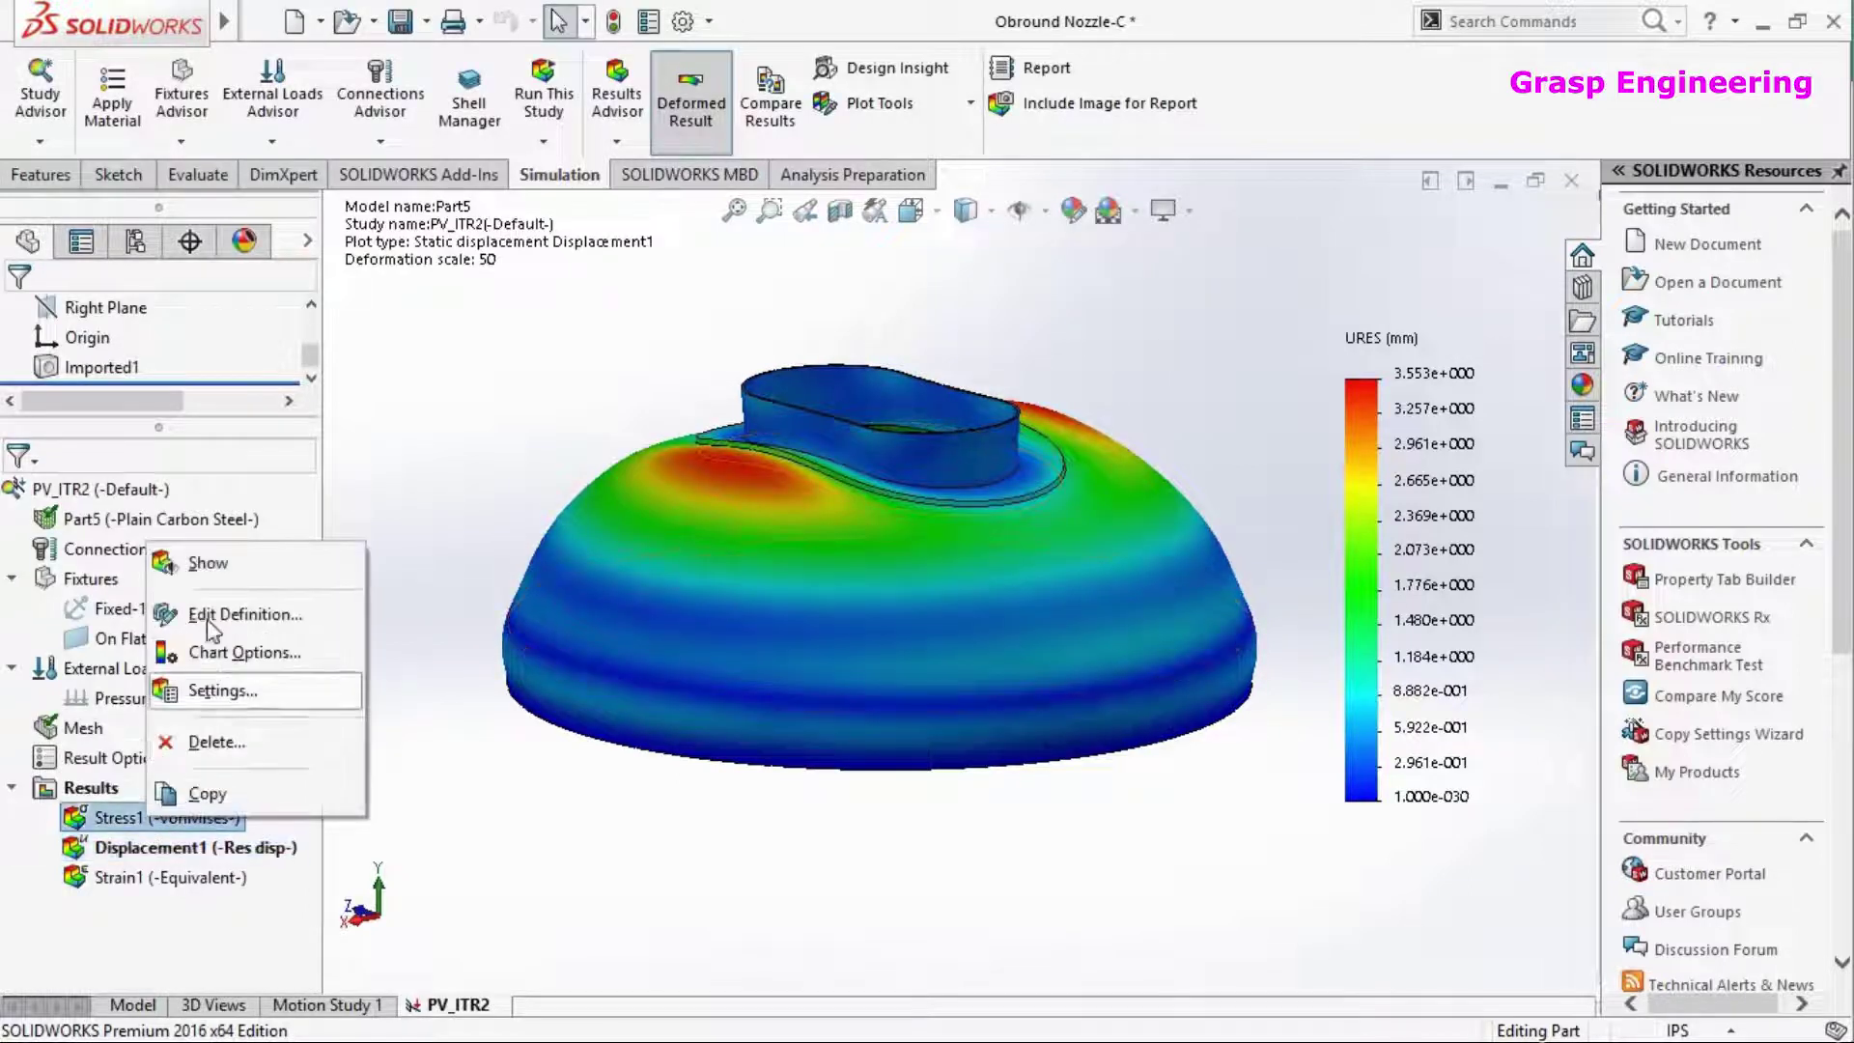
click(207, 563)
middle_drag(857, 589, 883, 686)
Switch to Snipping Tool and capture a new snip of the von Mises stress plot including its legend
key(alt+Tab)
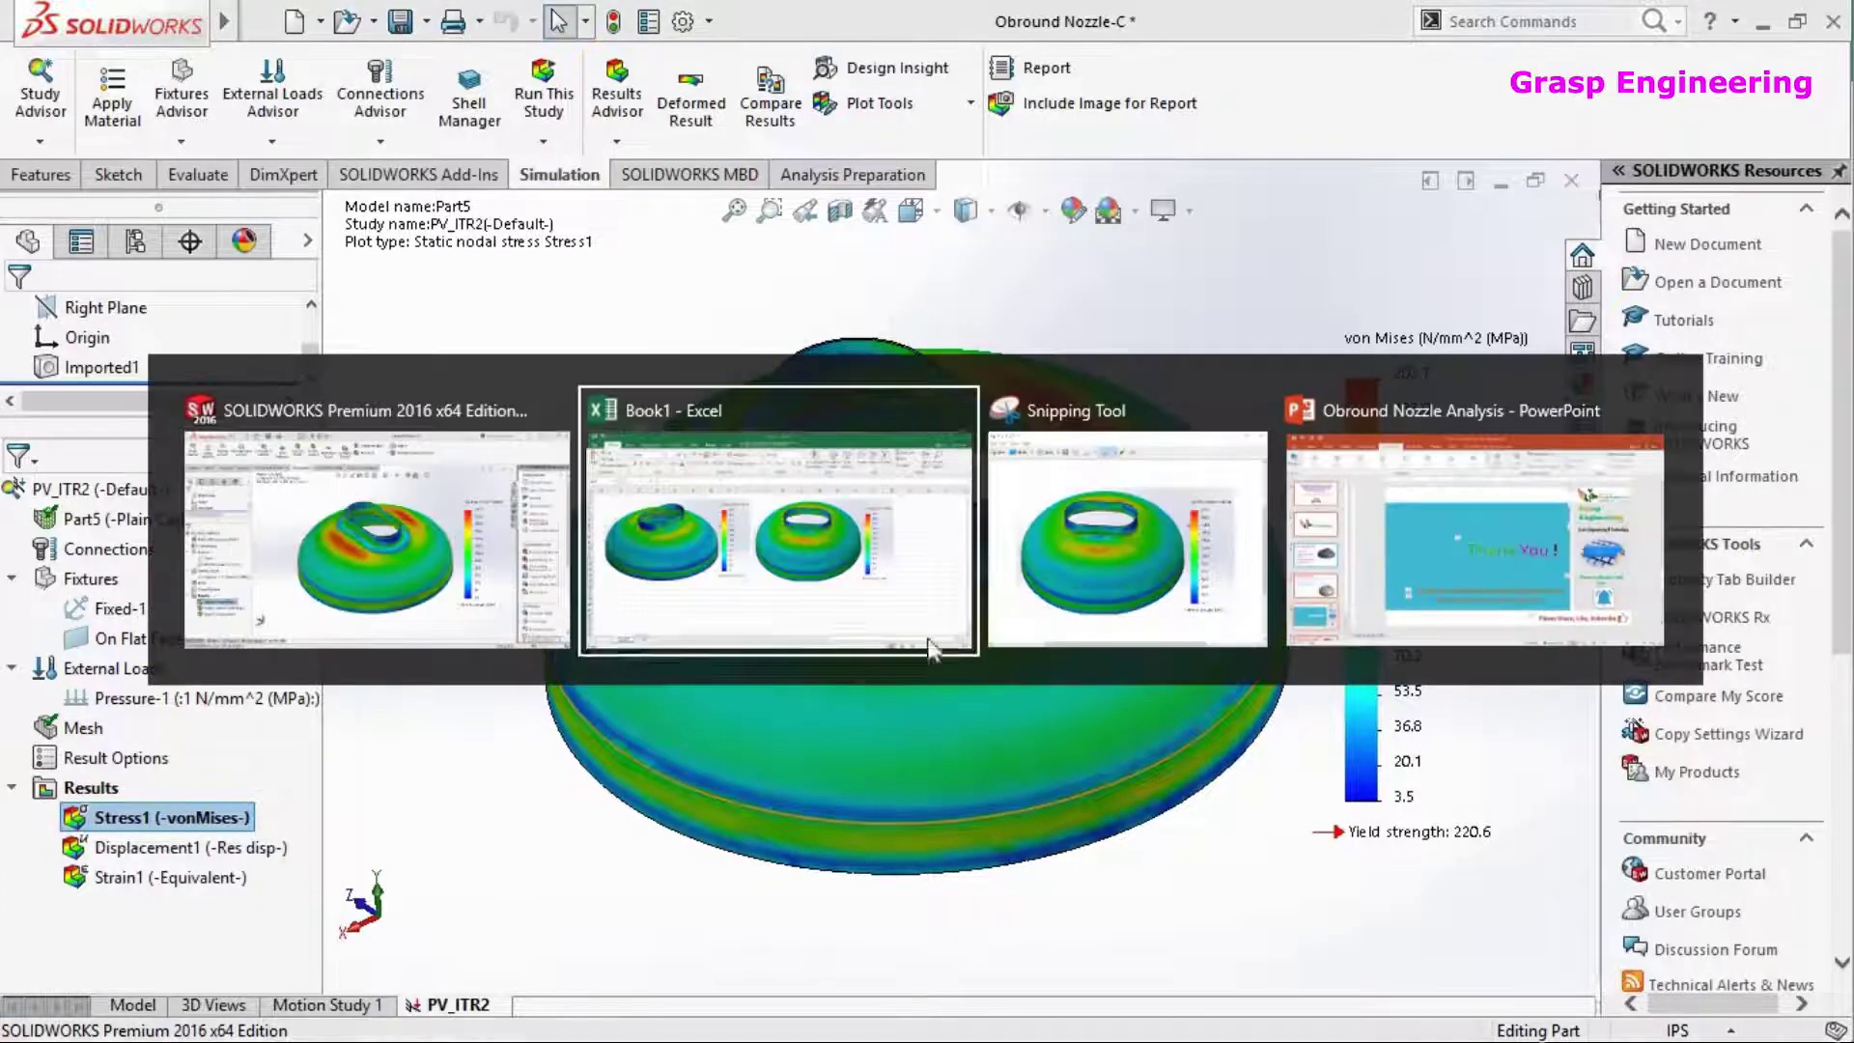
click(1050, 558)
click(336, 114)
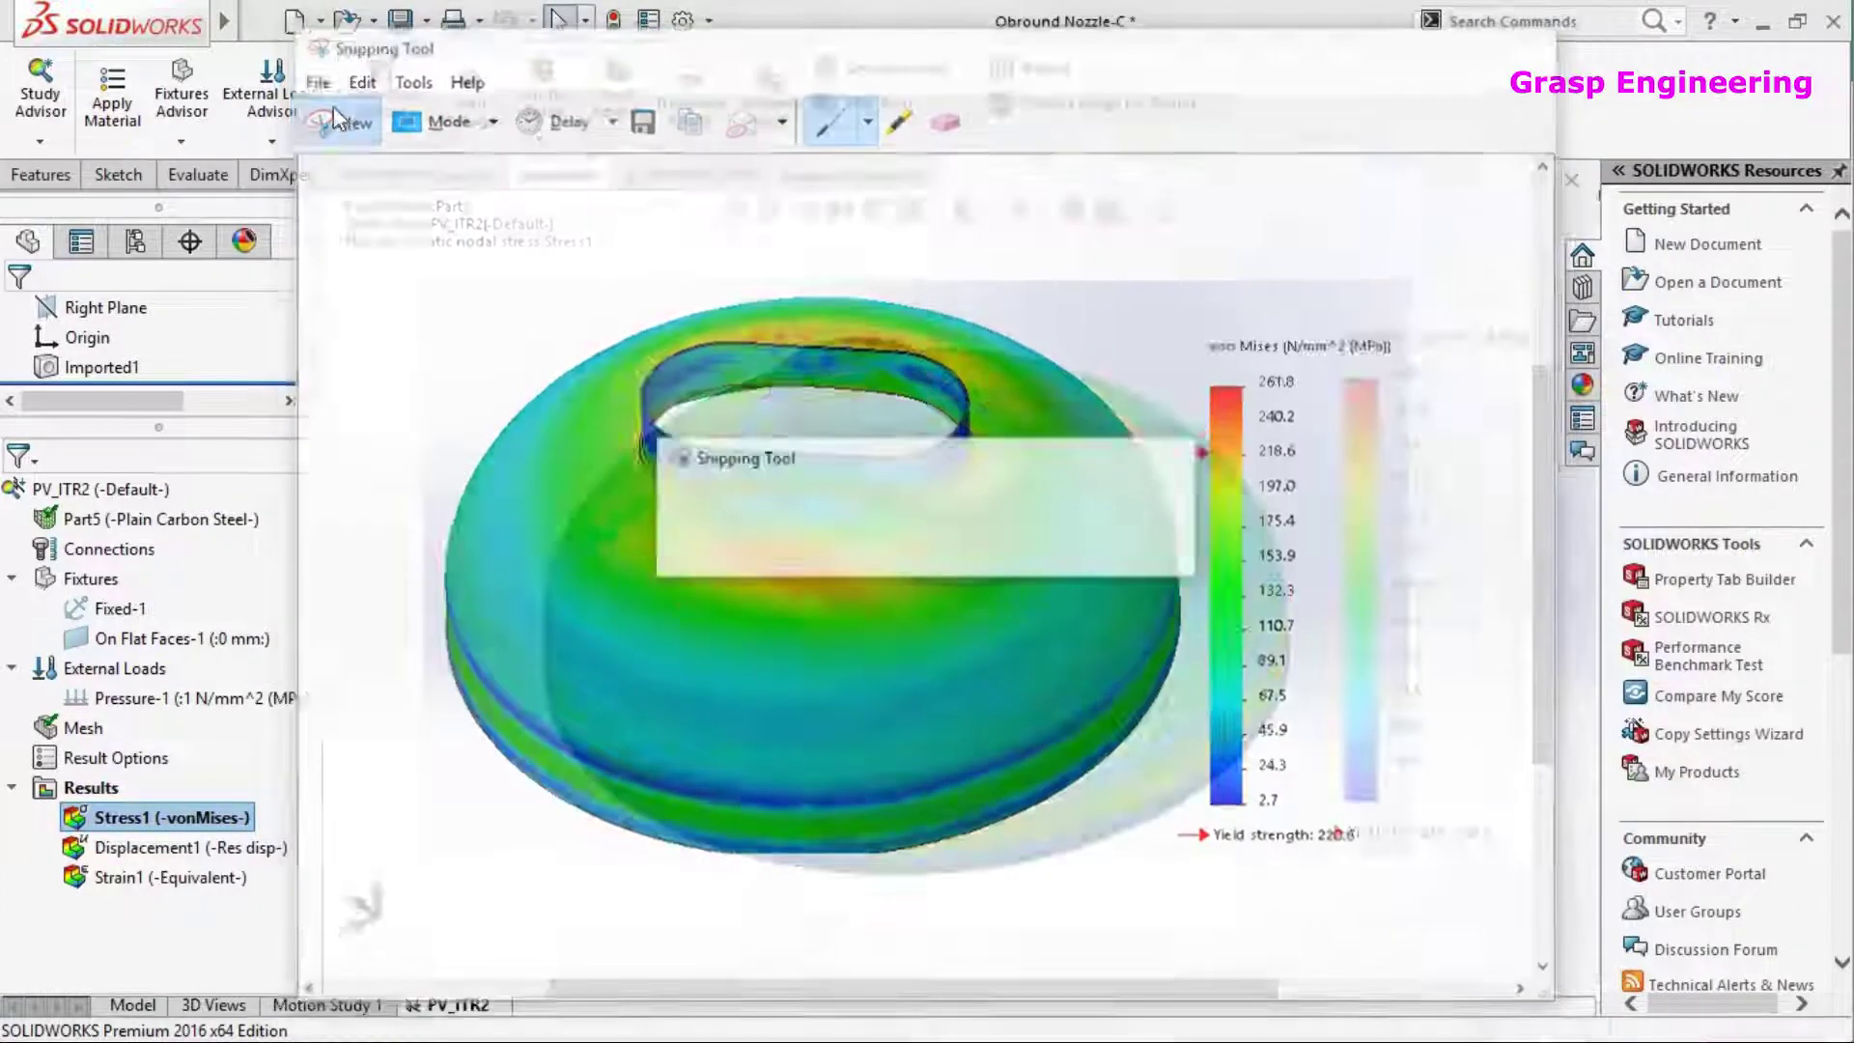
drag(530, 302, 1538, 862)
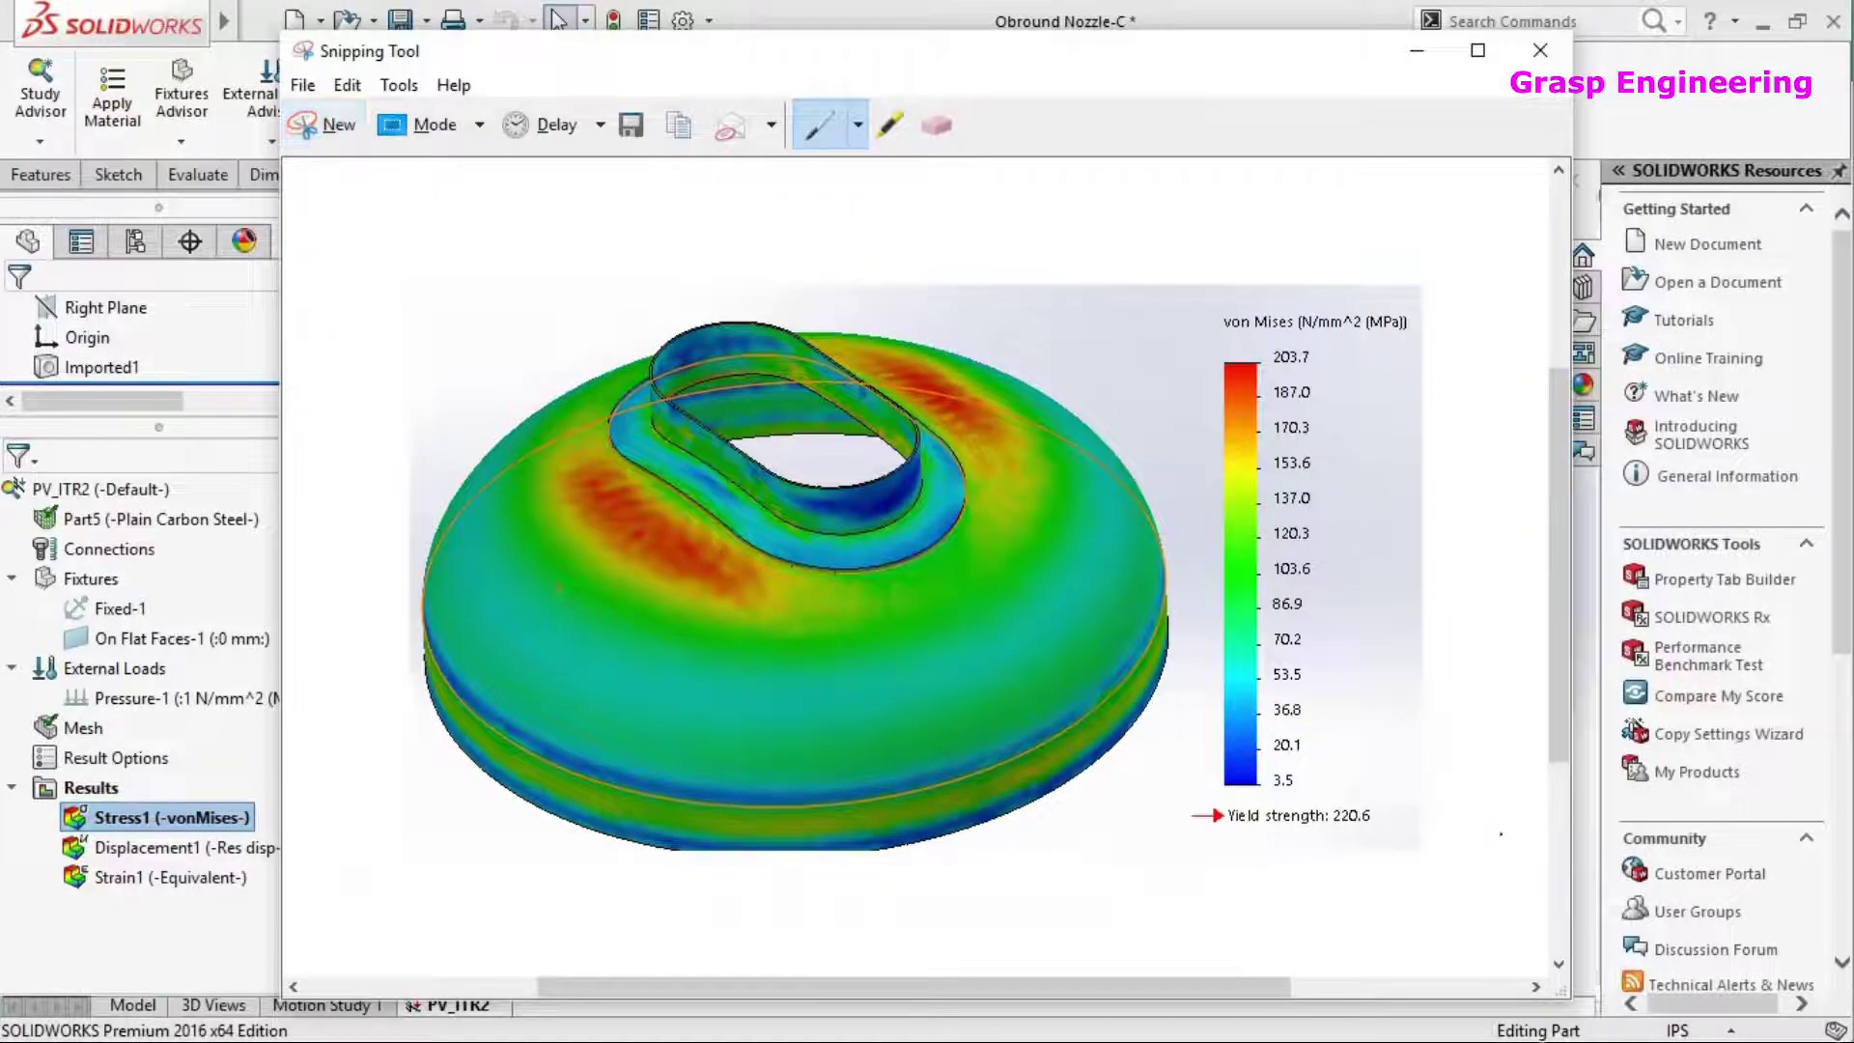
Switch to the Book1 workbook in Excel, paste the snip at cell A18 and shrink the picture
key(alt+Tab)
click(1230, 587)
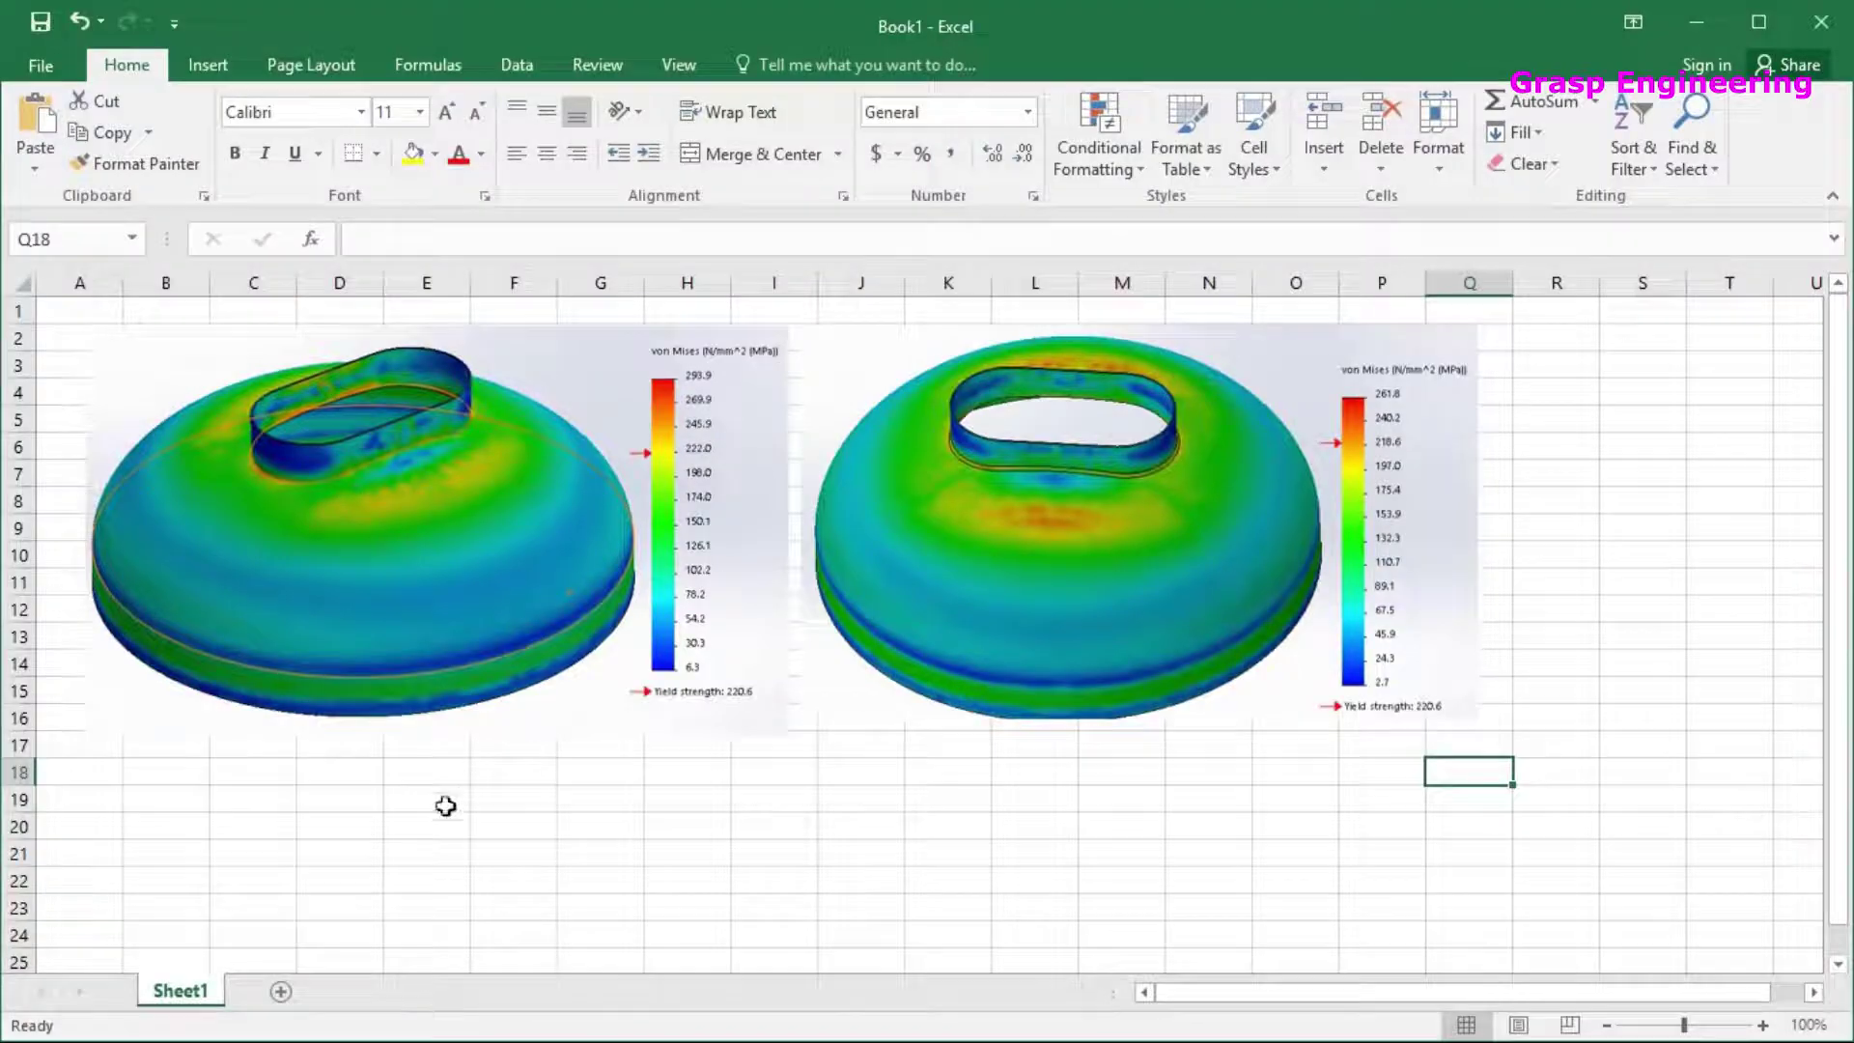
click(103, 771)
key(ctrl+v)
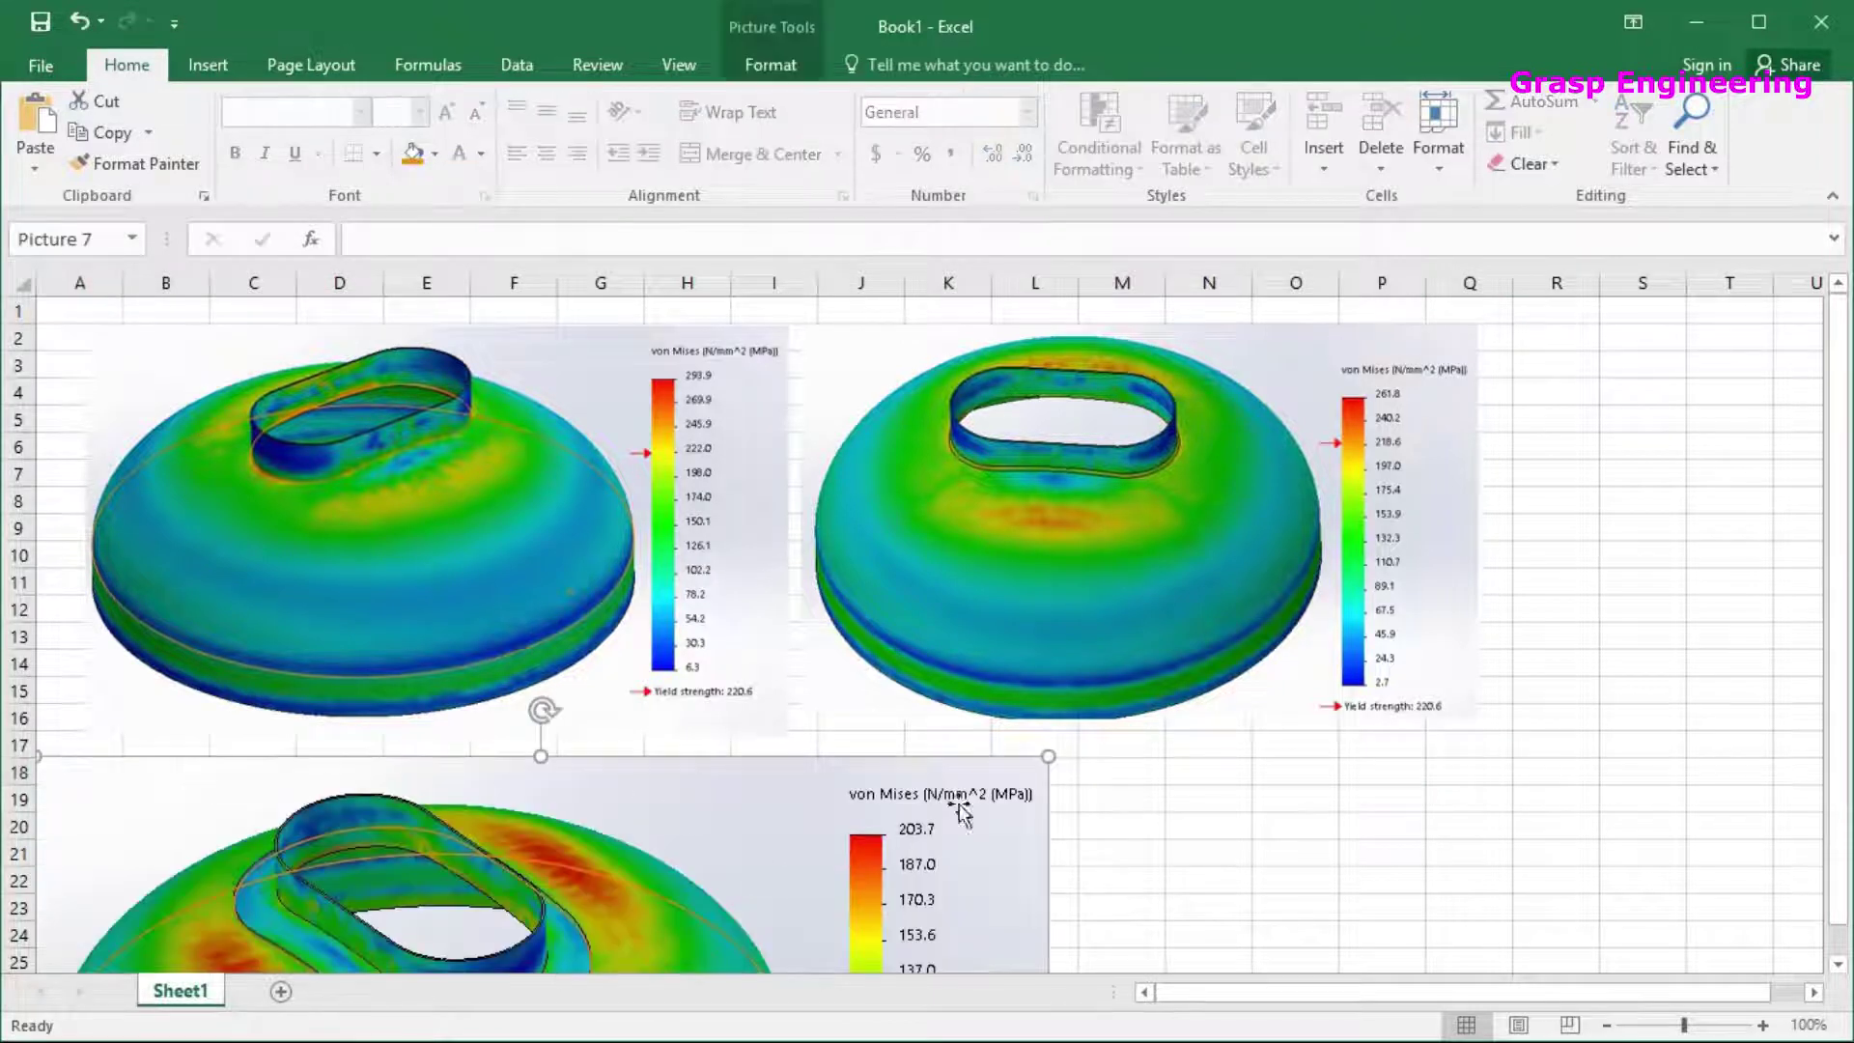
drag(1051, 756, 669, 735)
drag(1838, 714, 1801, 749)
Shrink the two earlier stress pictures, place them side by side, and move the third picture centrally beneath them
click(767, 664)
drag(784, 710, 680, 638)
drag(1139, 642, 1053, 597)
mouse_move(1304, 635)
mouse_down()
mouse_move(1283, 612)
mouse_move(1295, 637)
mouse_up()
drag(795, 778, 933, 767)
click(1169, 808)
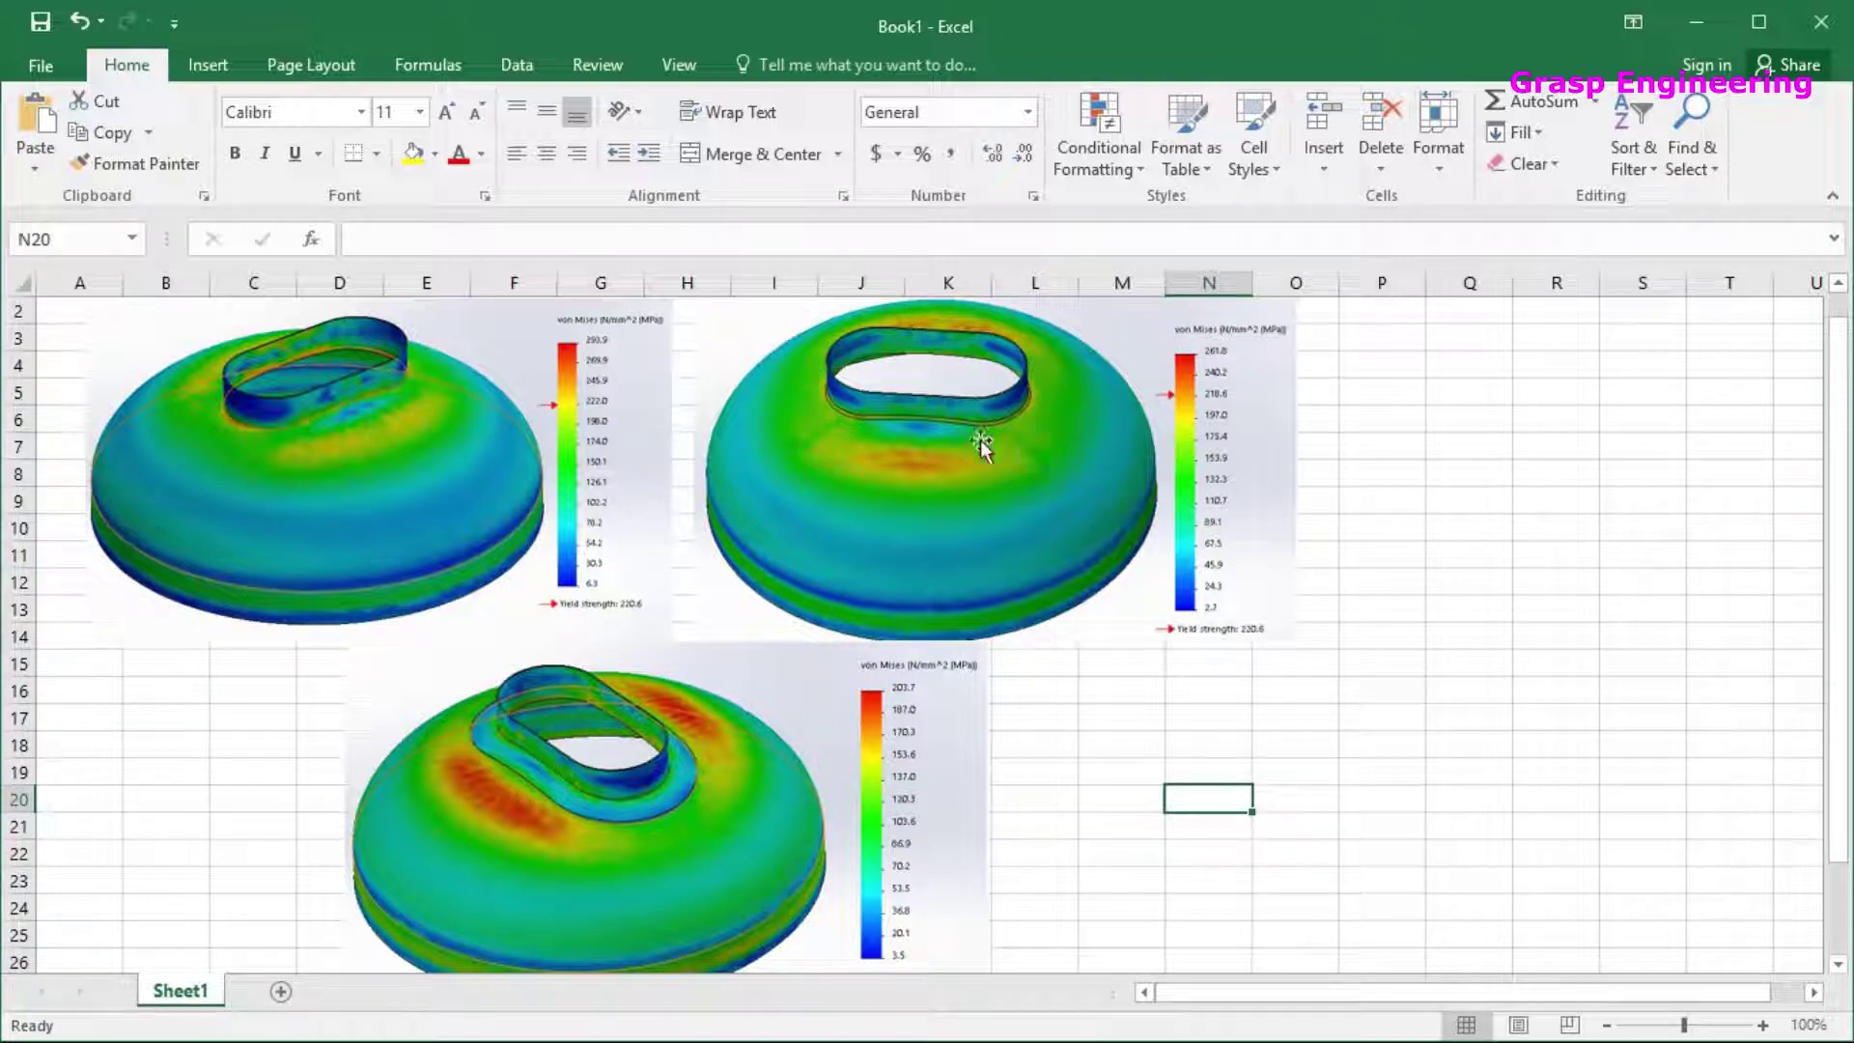
Enter the peak stresses of the two earlier designs, 293.9 in cell Q4 and 261.8 in cell Q5
click(1488, 353)
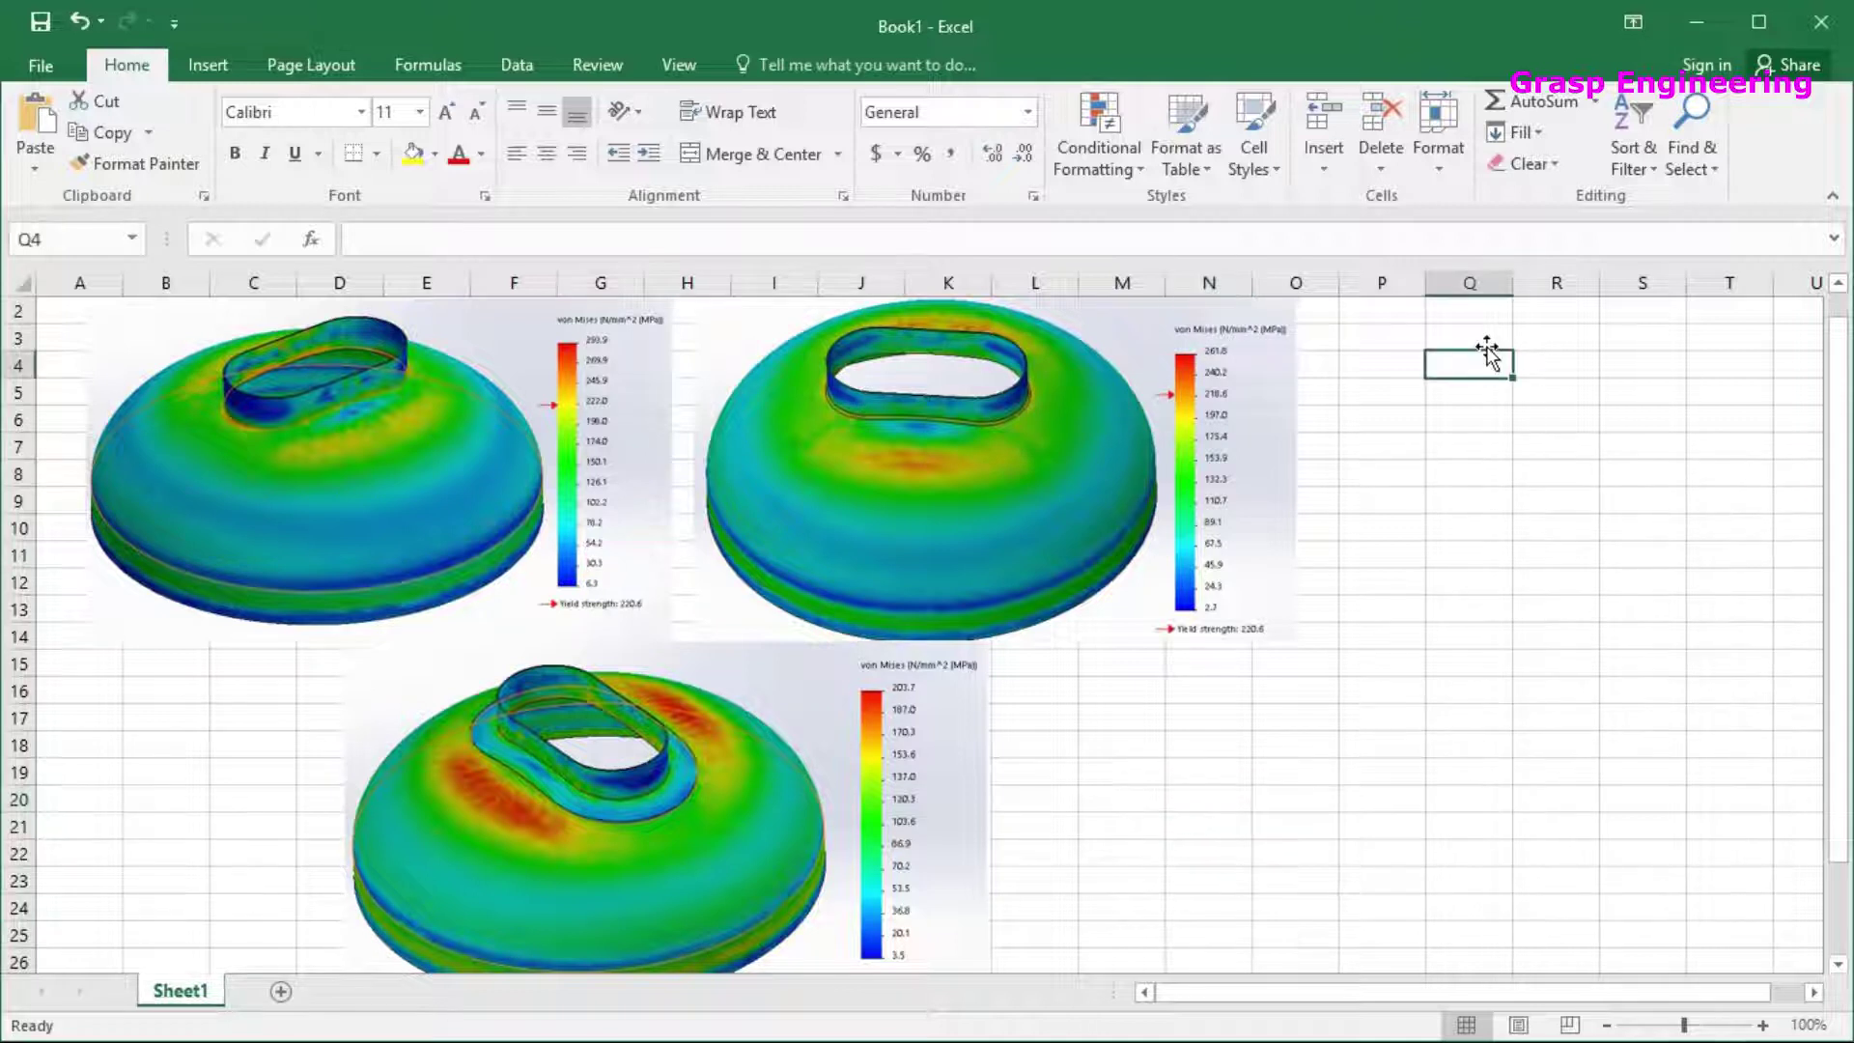
text(293.9)
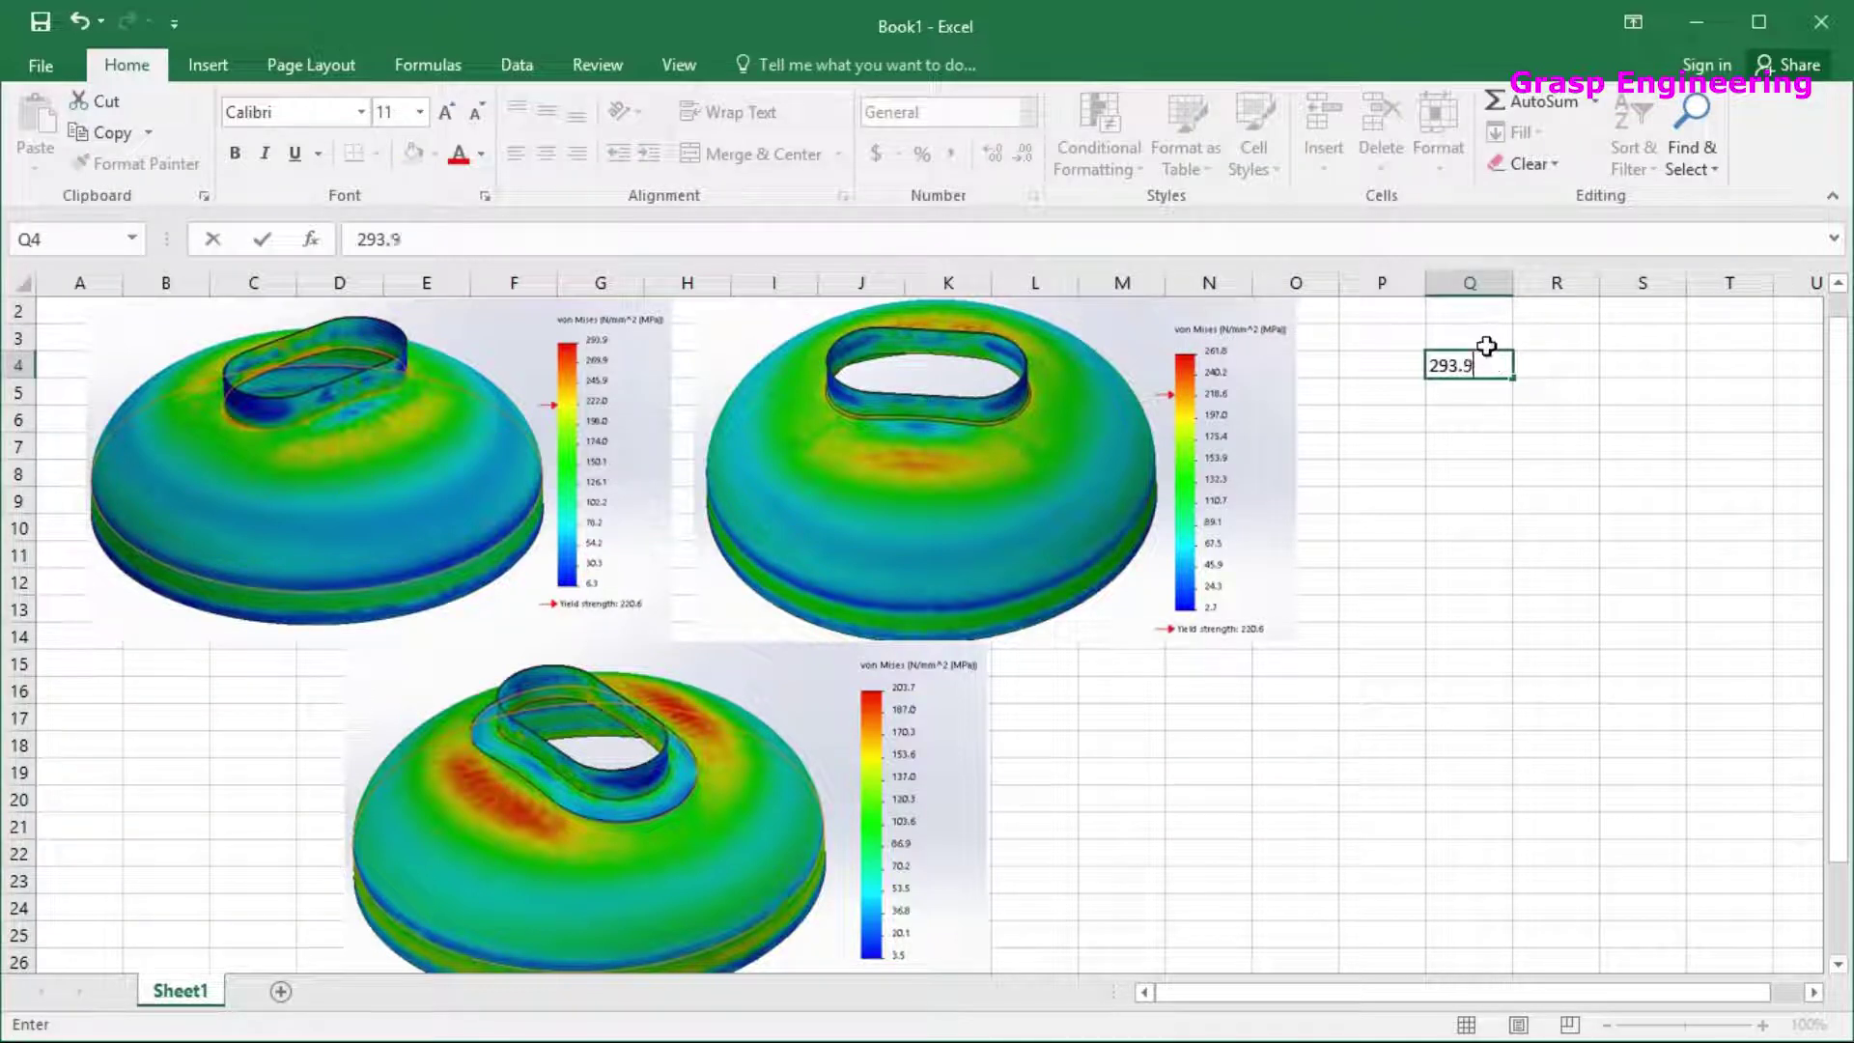
key(Return)
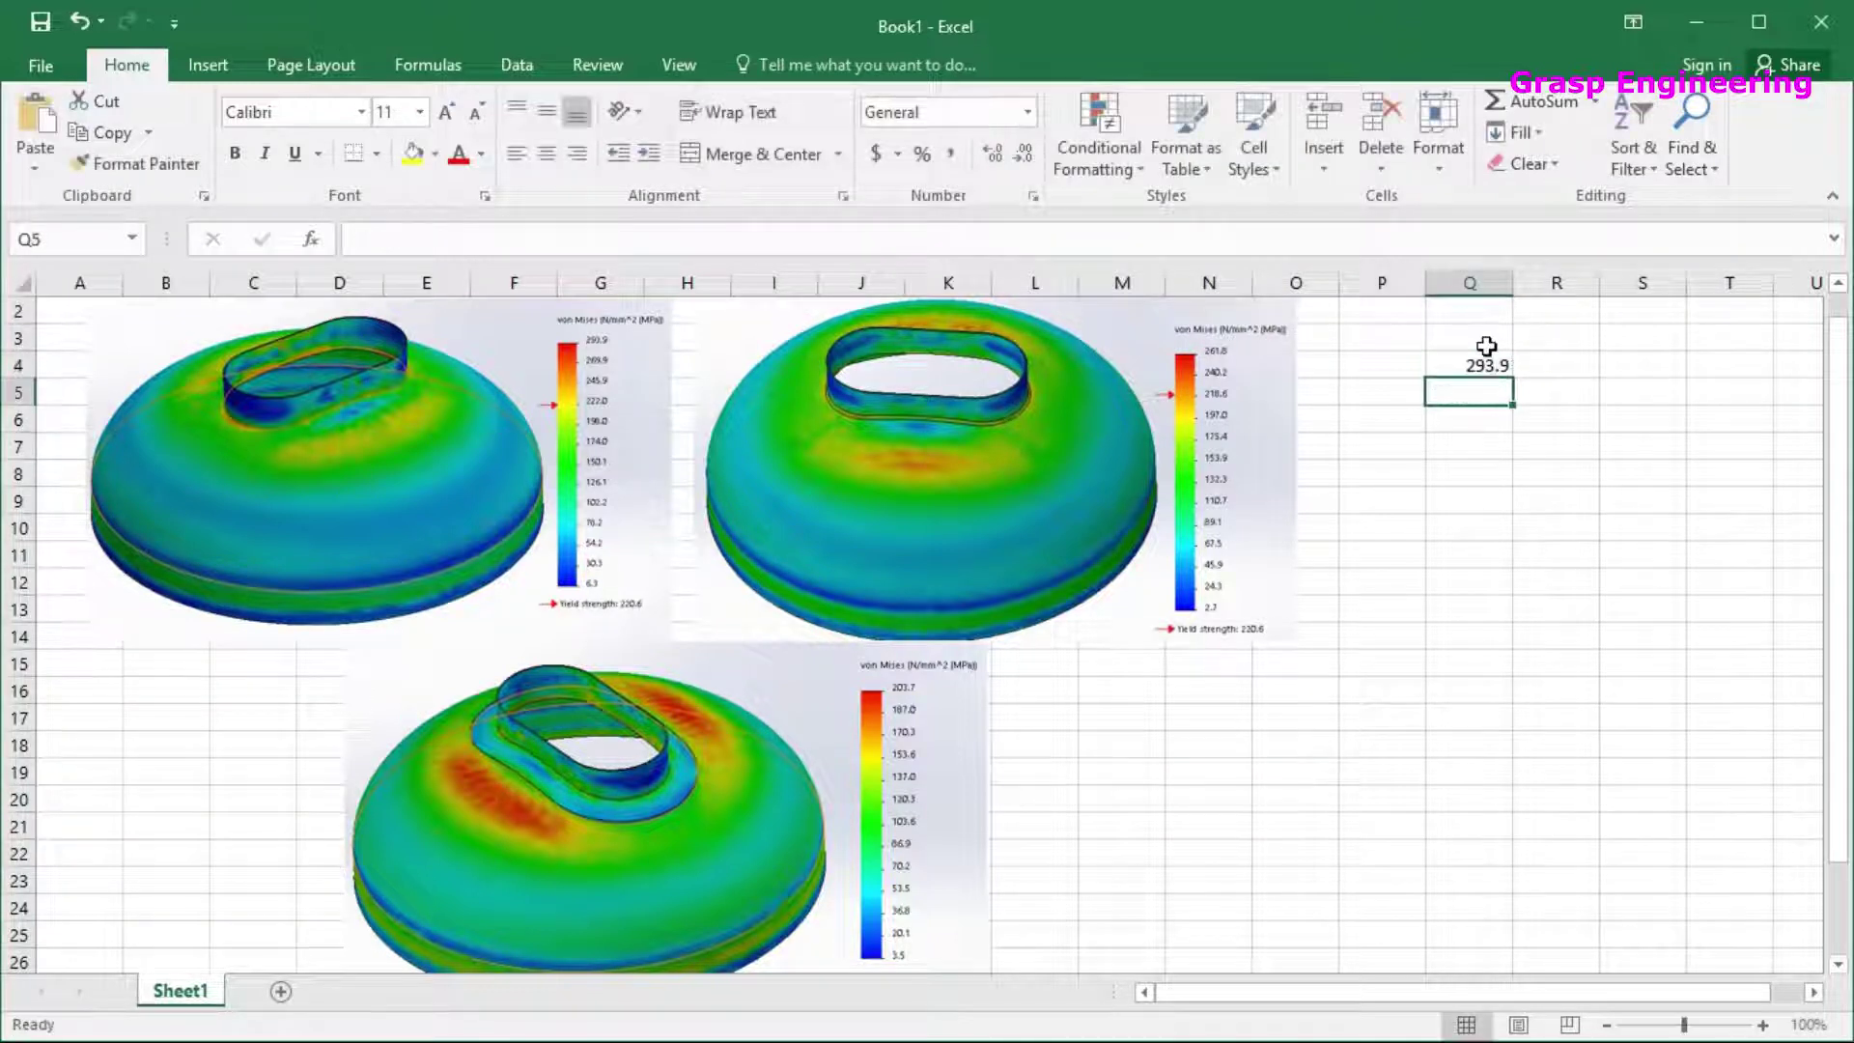
text(26)
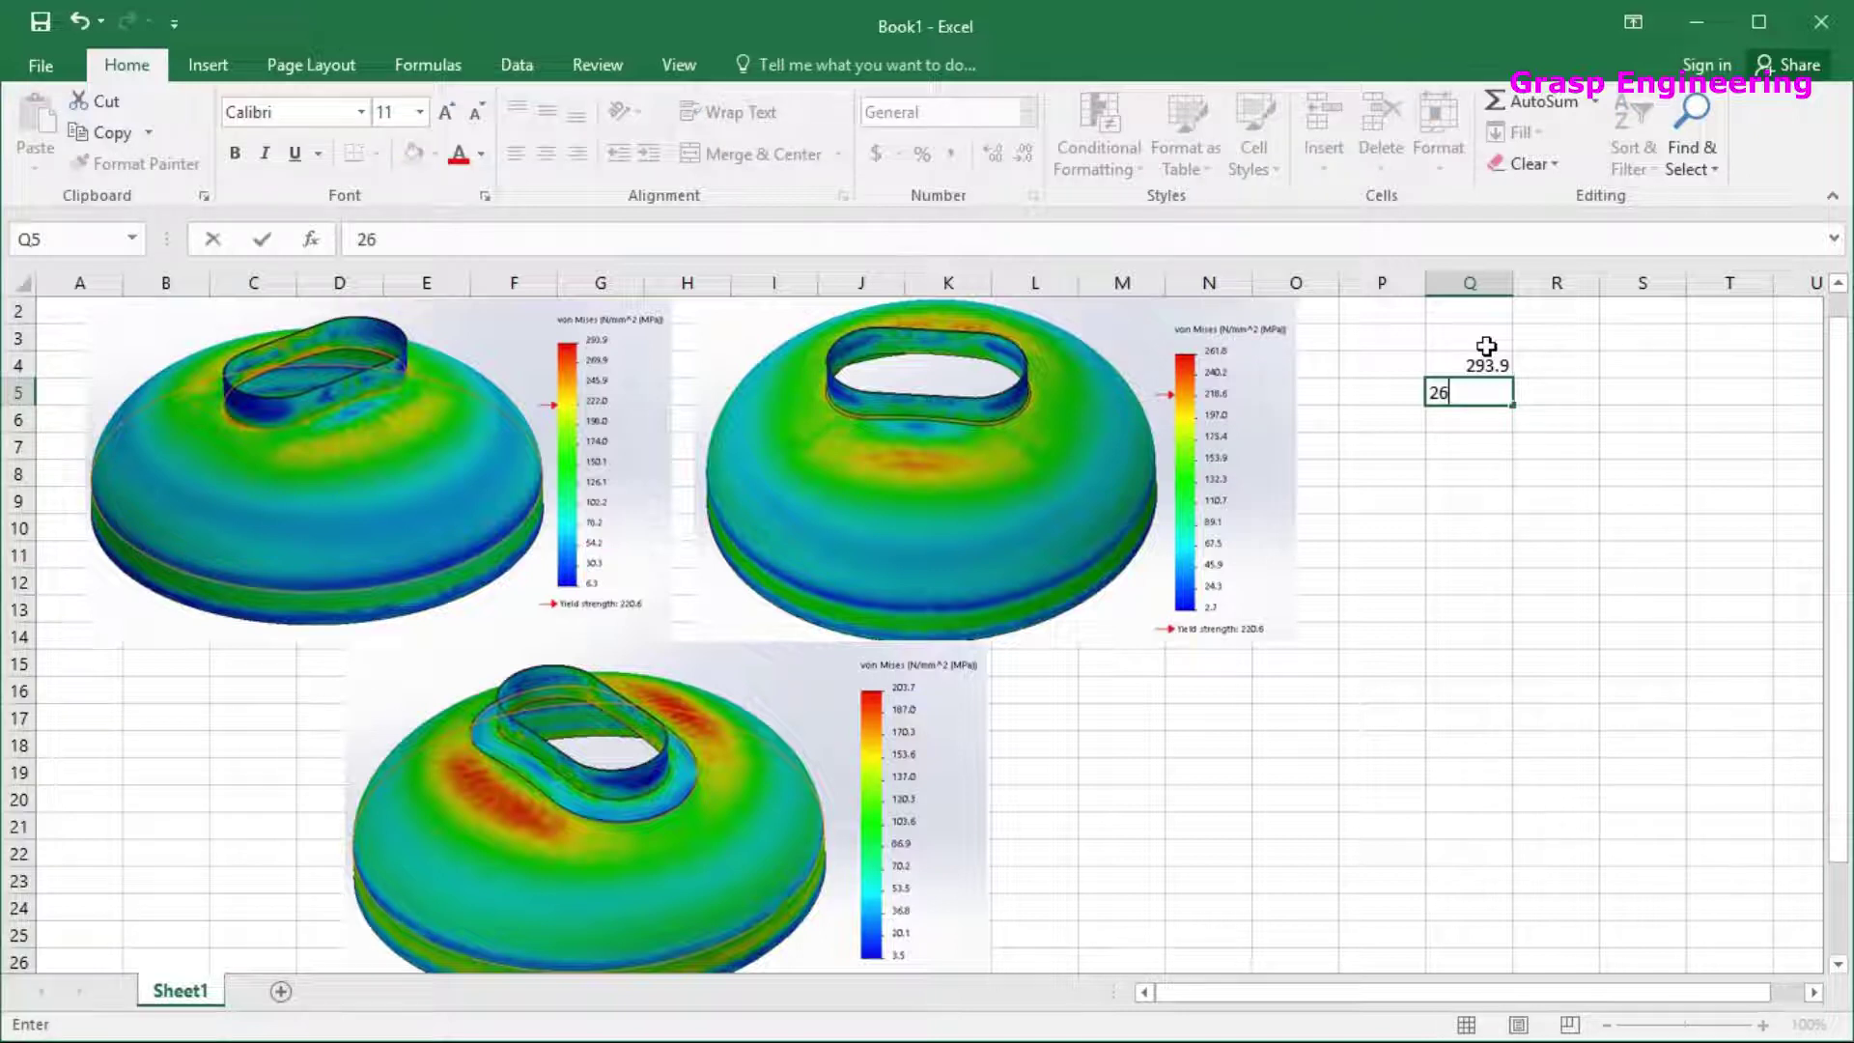
key(Return)
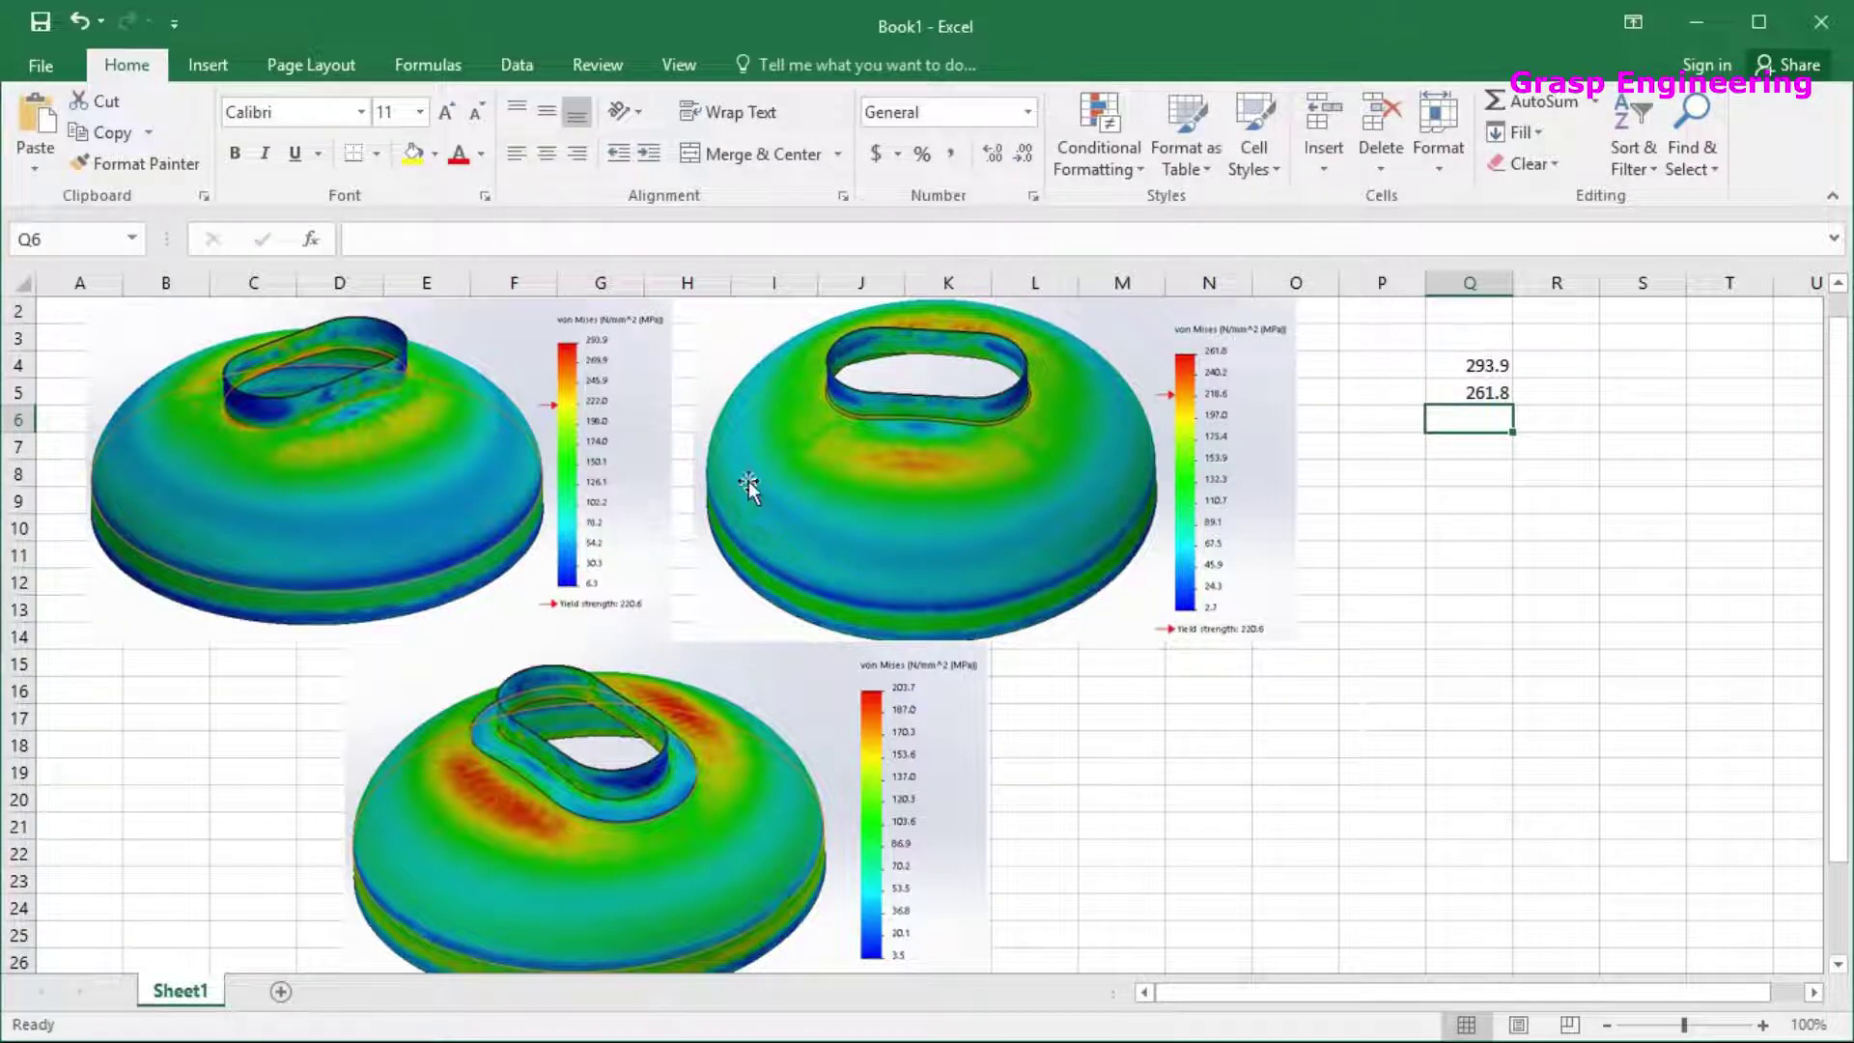
Enter the yield value 220 in cells P5 and P4 beside the two stress values
click(1387, 398)
text(220)
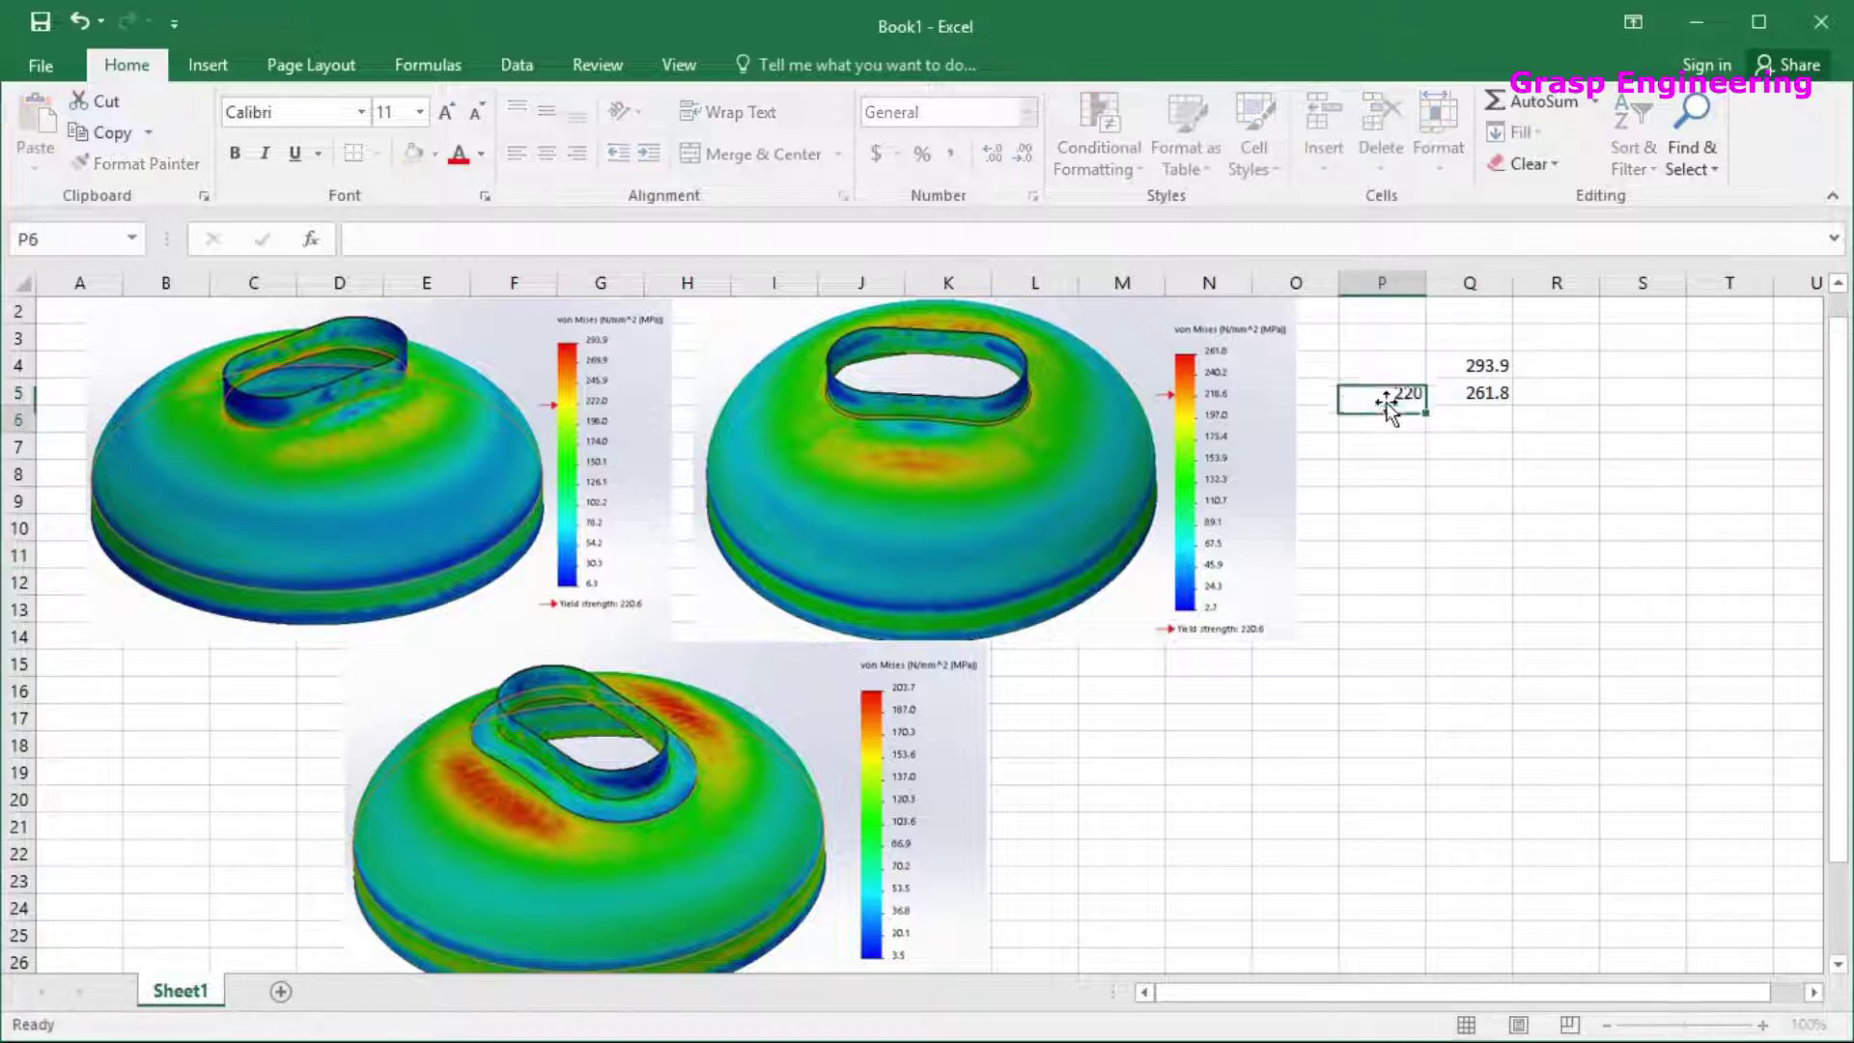
key(Return)
click(1393, 368)
text(220)
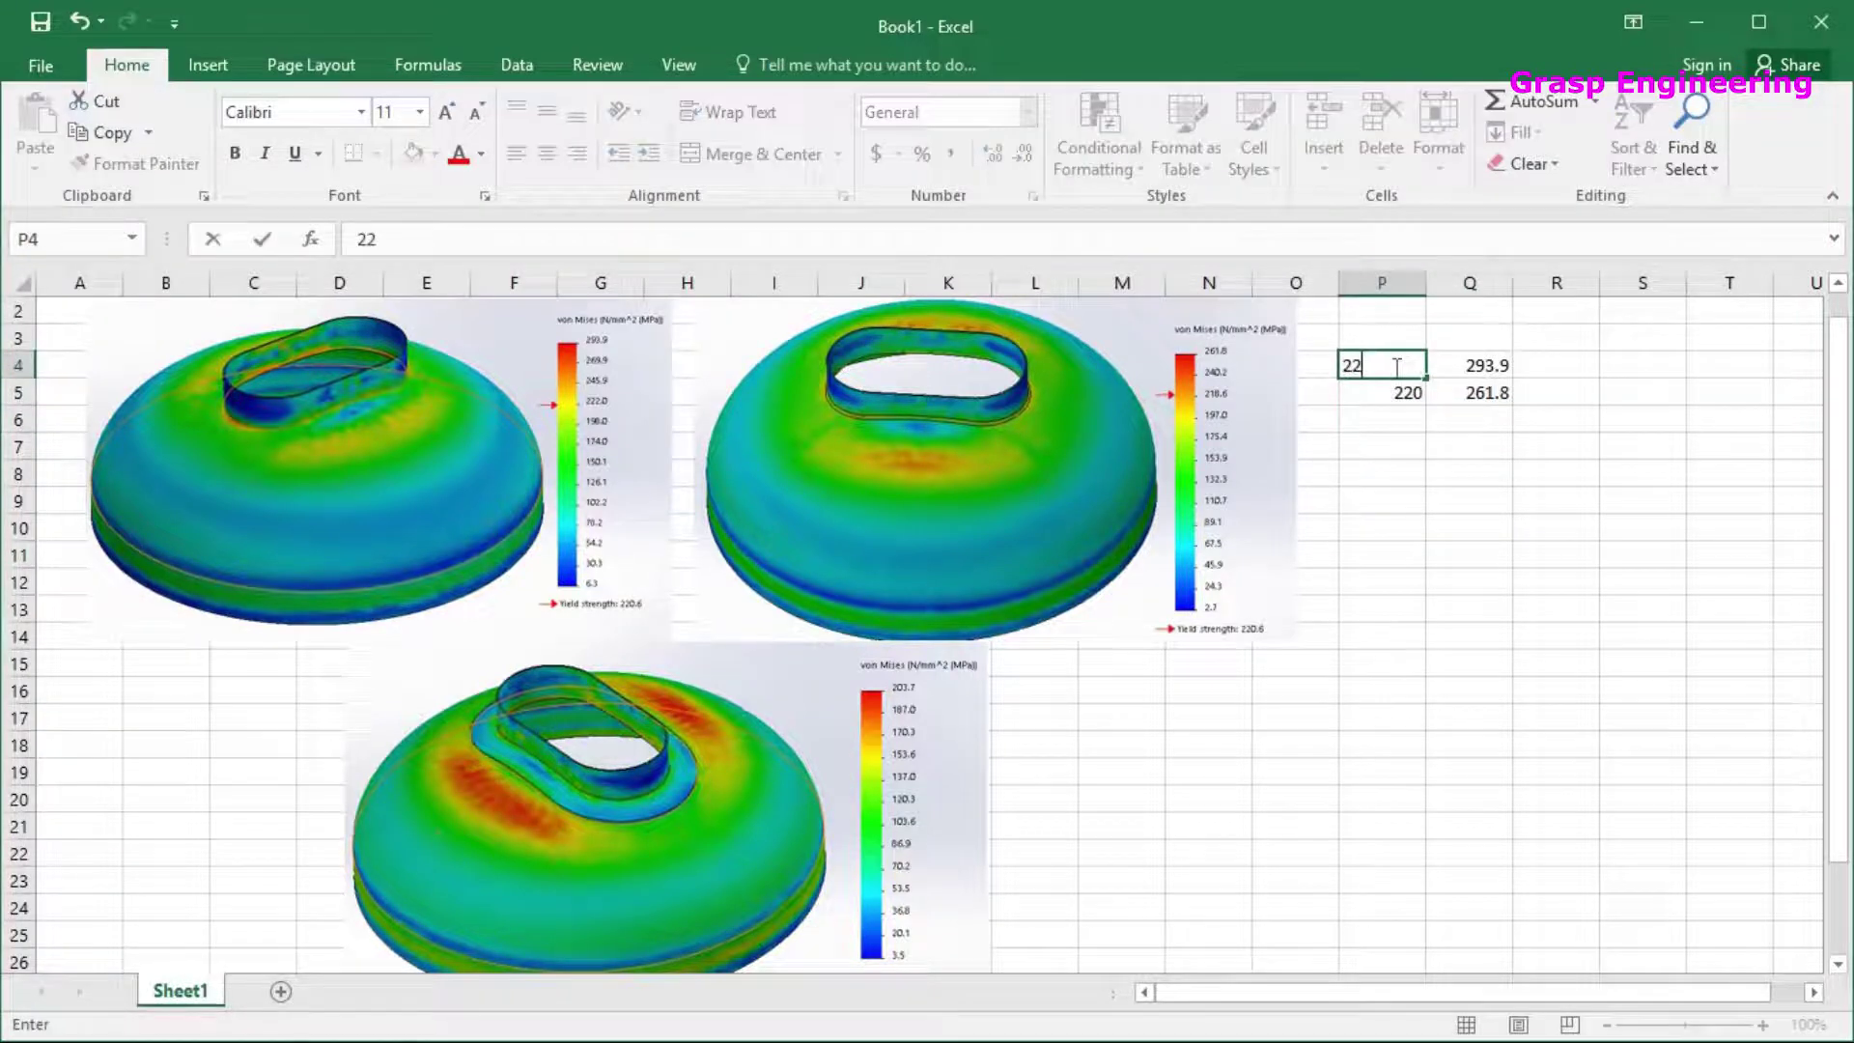
key(Return)
Head the columns "Yield Stress" in P3 and "Von mises stress" in Q3, and fit both column widths to their text
click(1381, 333)
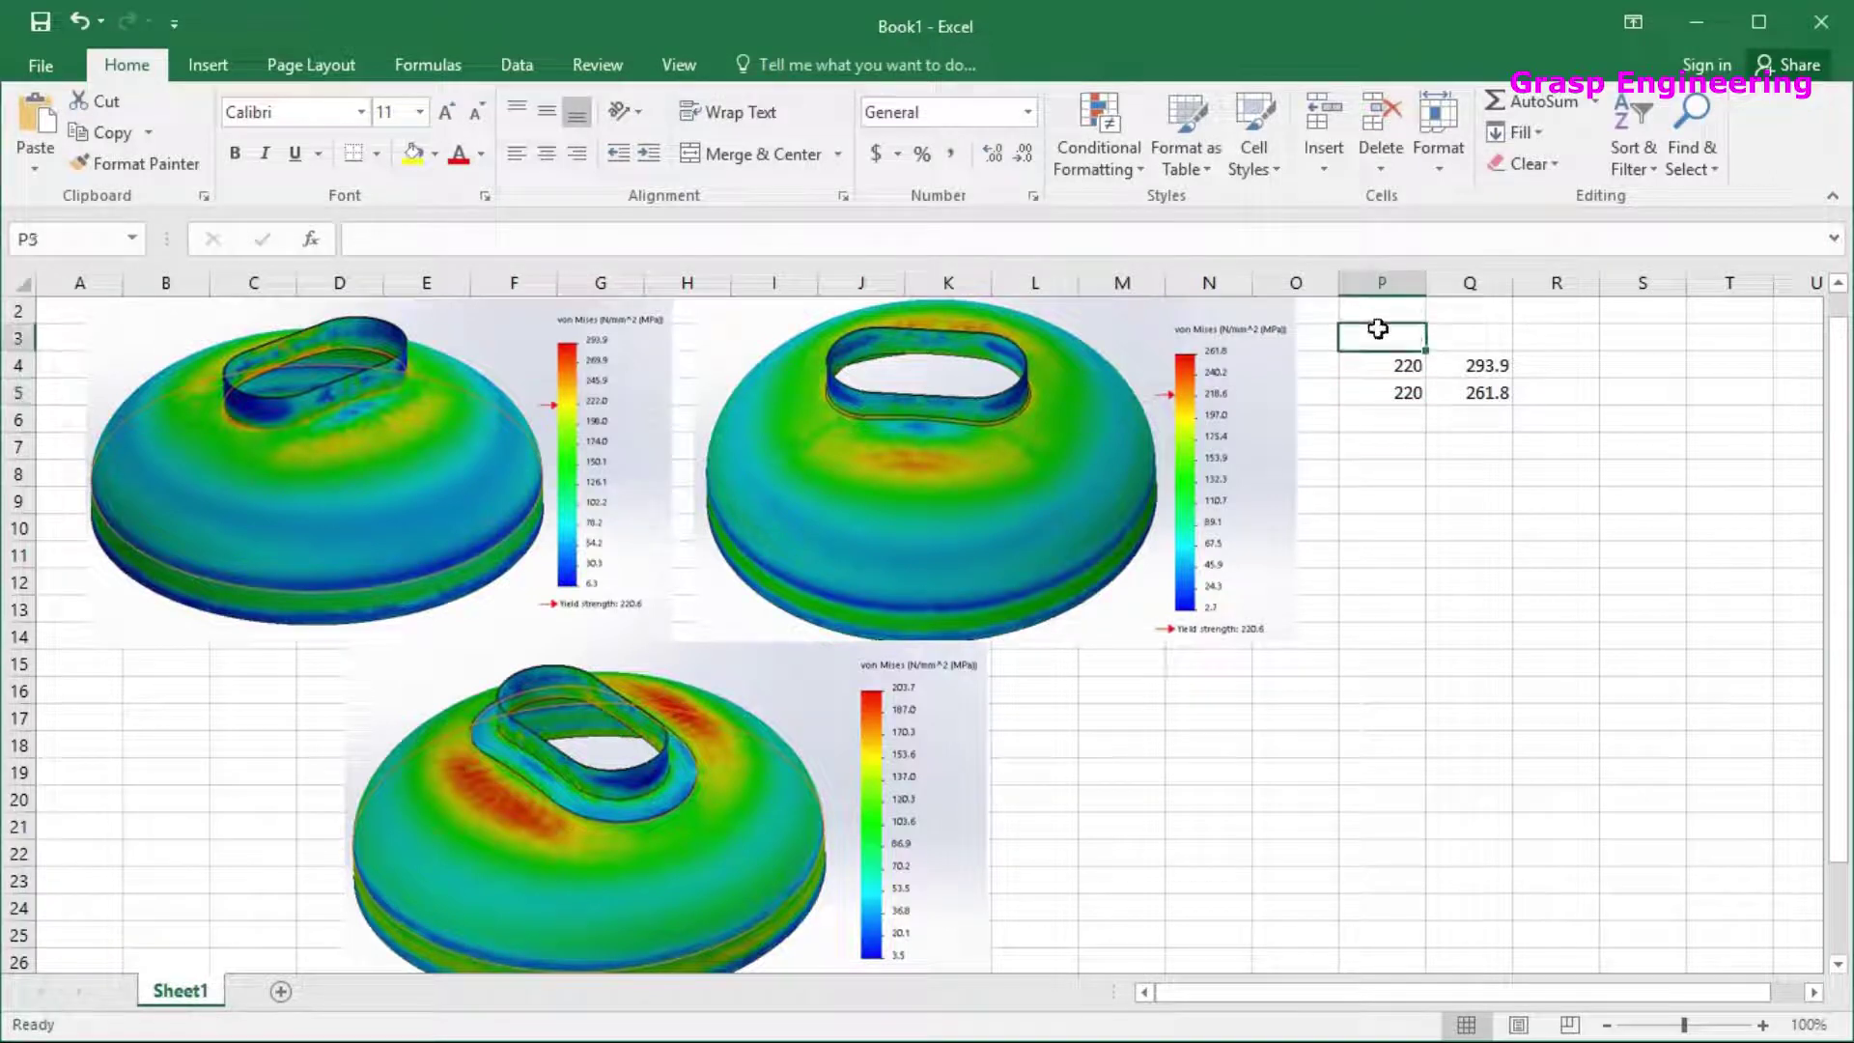
text(Yield Stress)
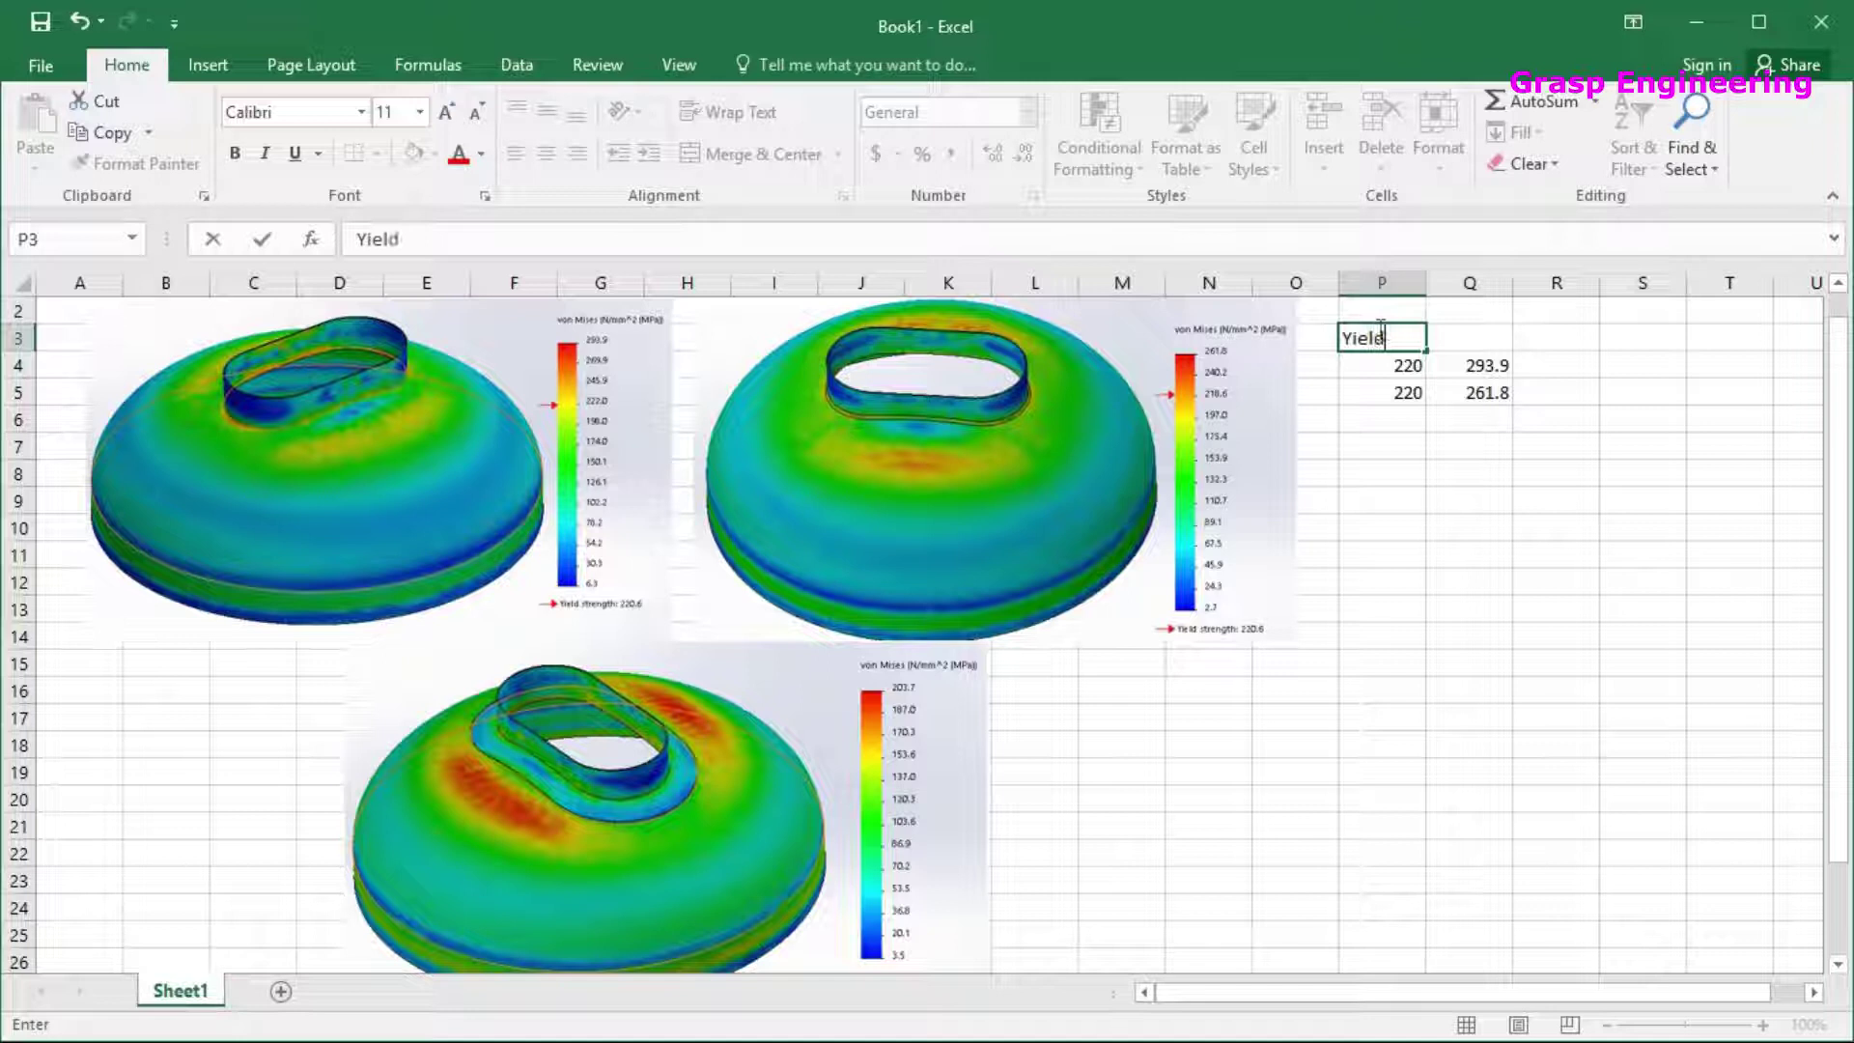
click(1600, 415)
click(1473, 336)
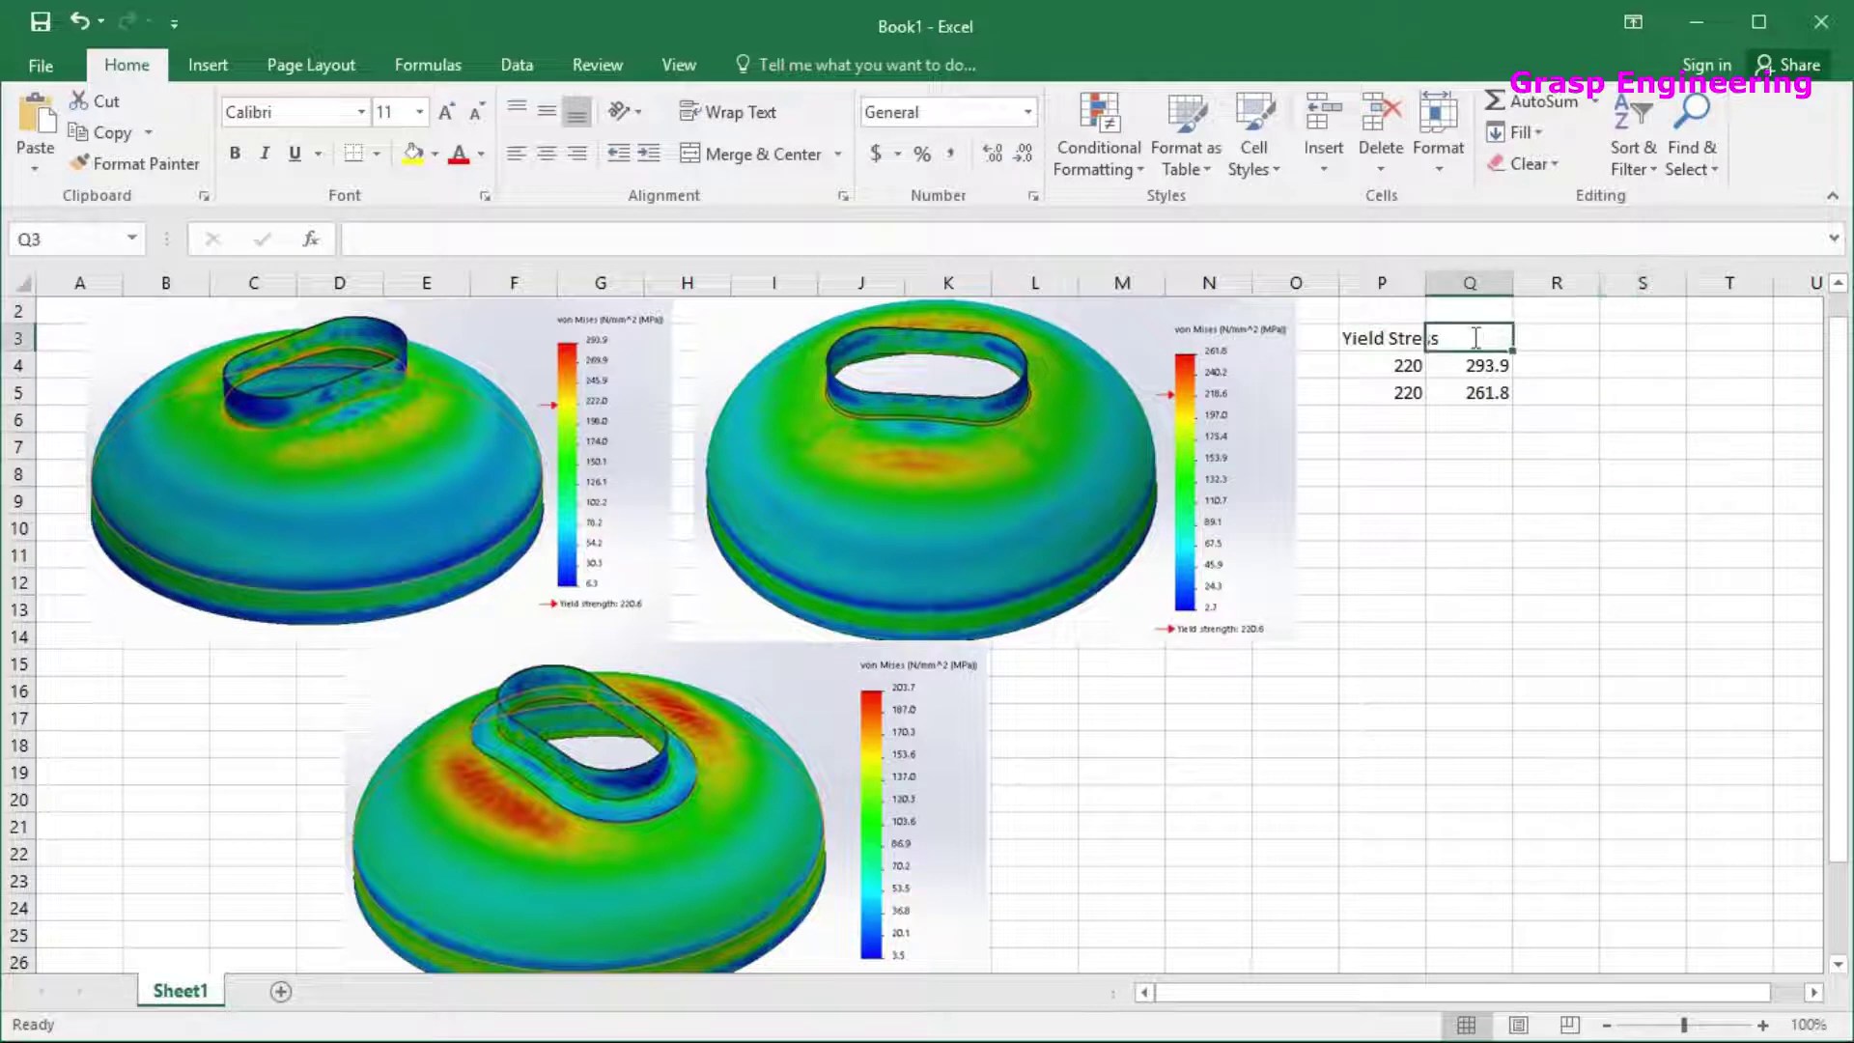
text(Von mises stress)
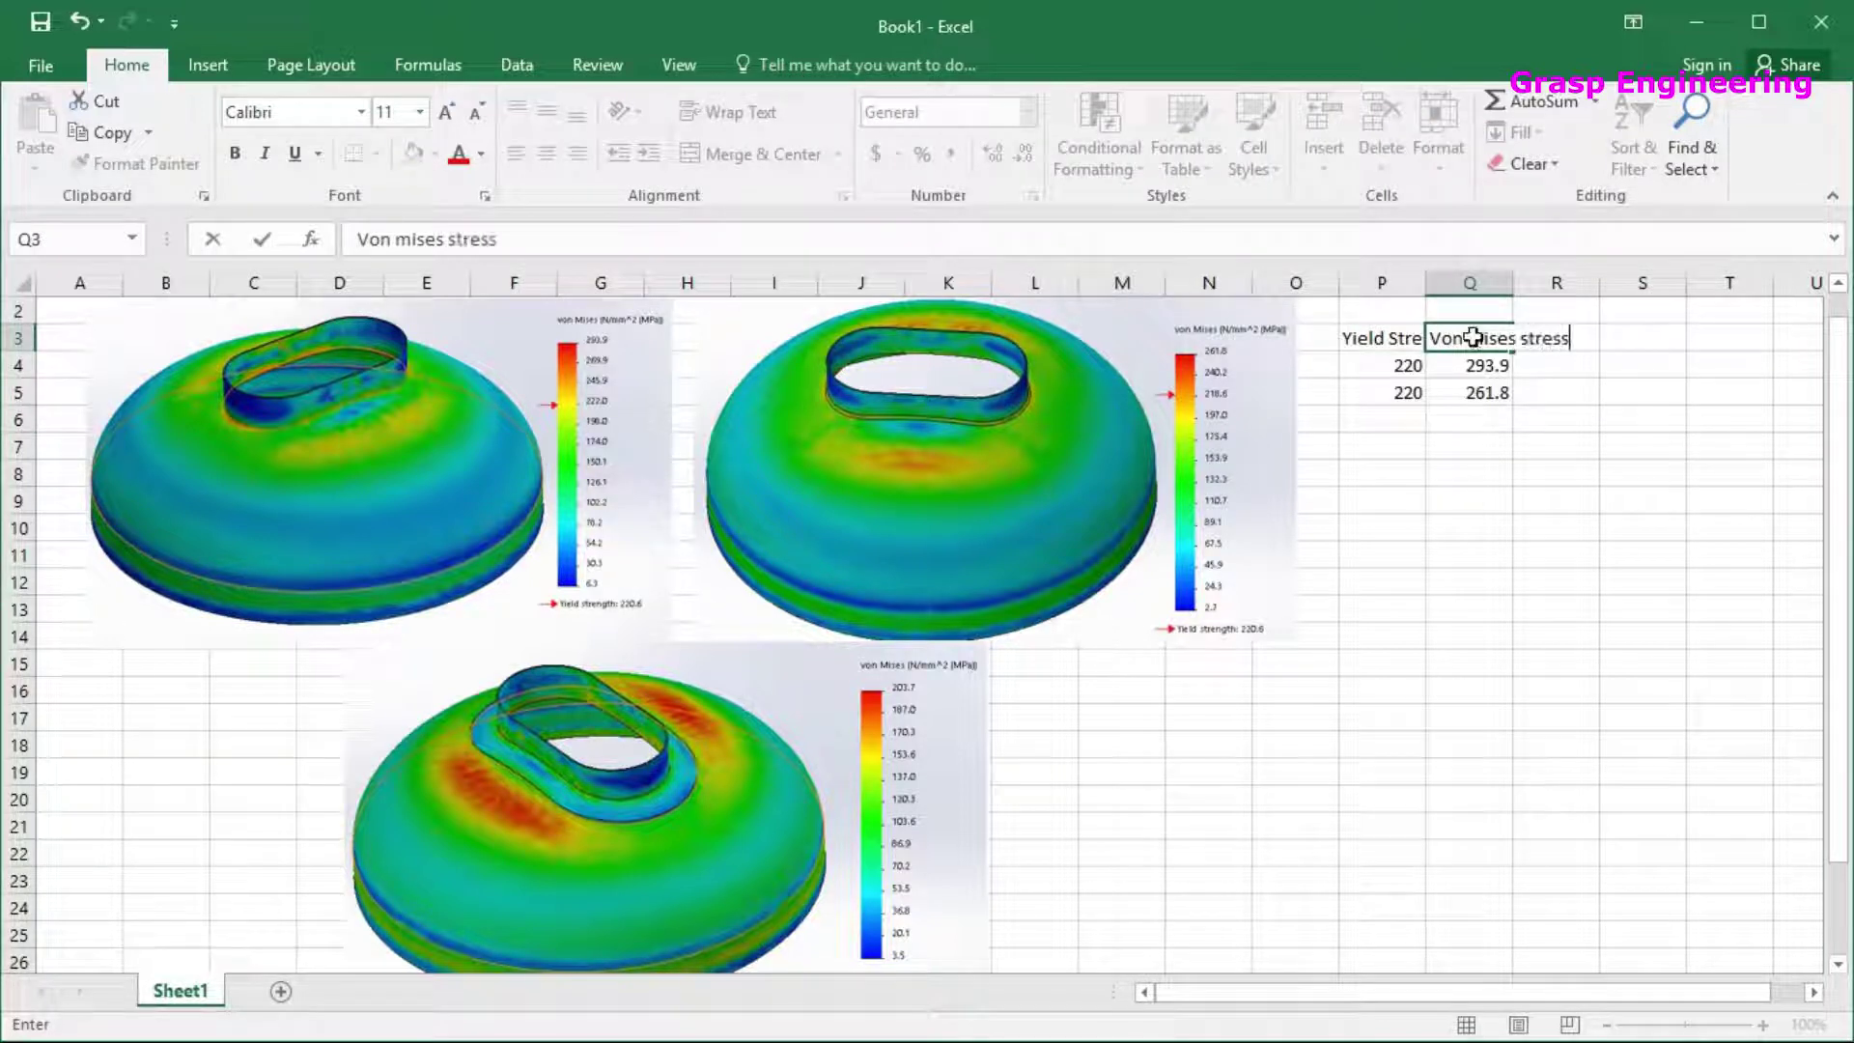
key(Return)
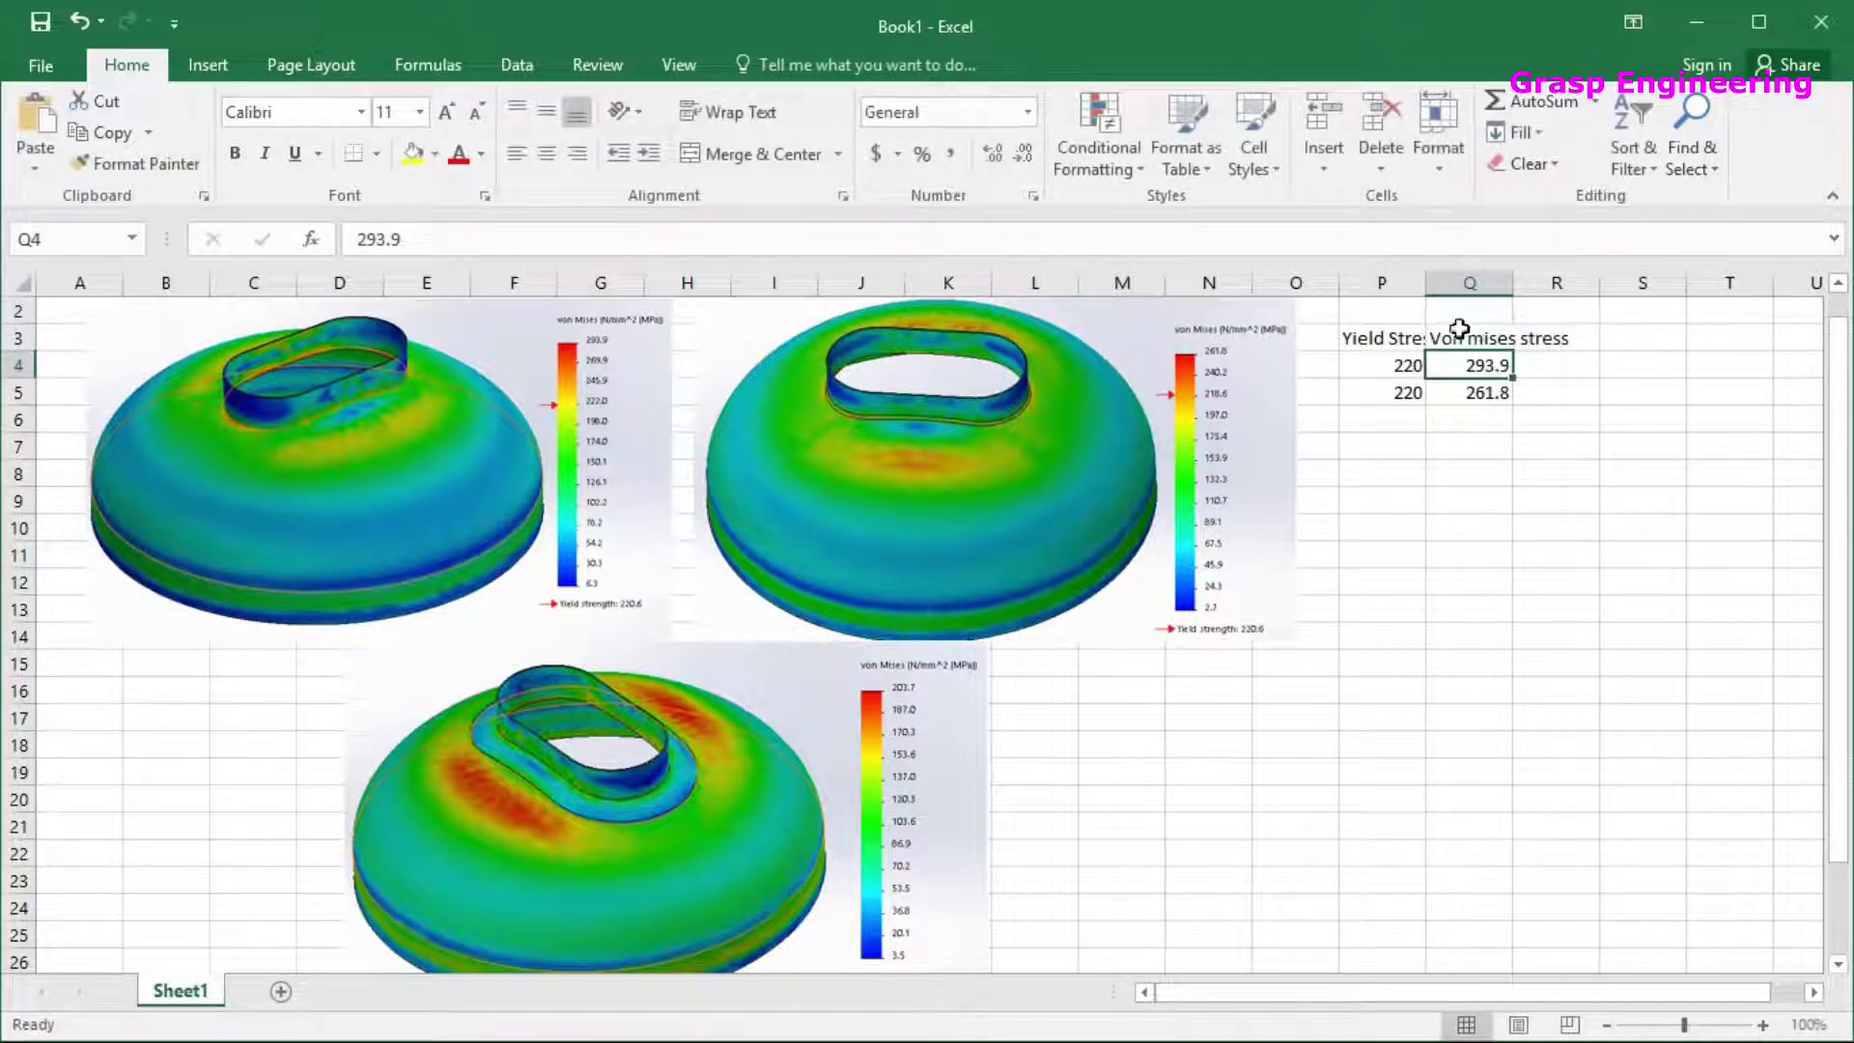
double_click(1425, 281)
double_click(1530, 282)
Extend the 220 yield value down from P5 to cell P6 for the third design
click(1426, 392)
drag(1441, 406, 1481, 426)
click(1494, 428)
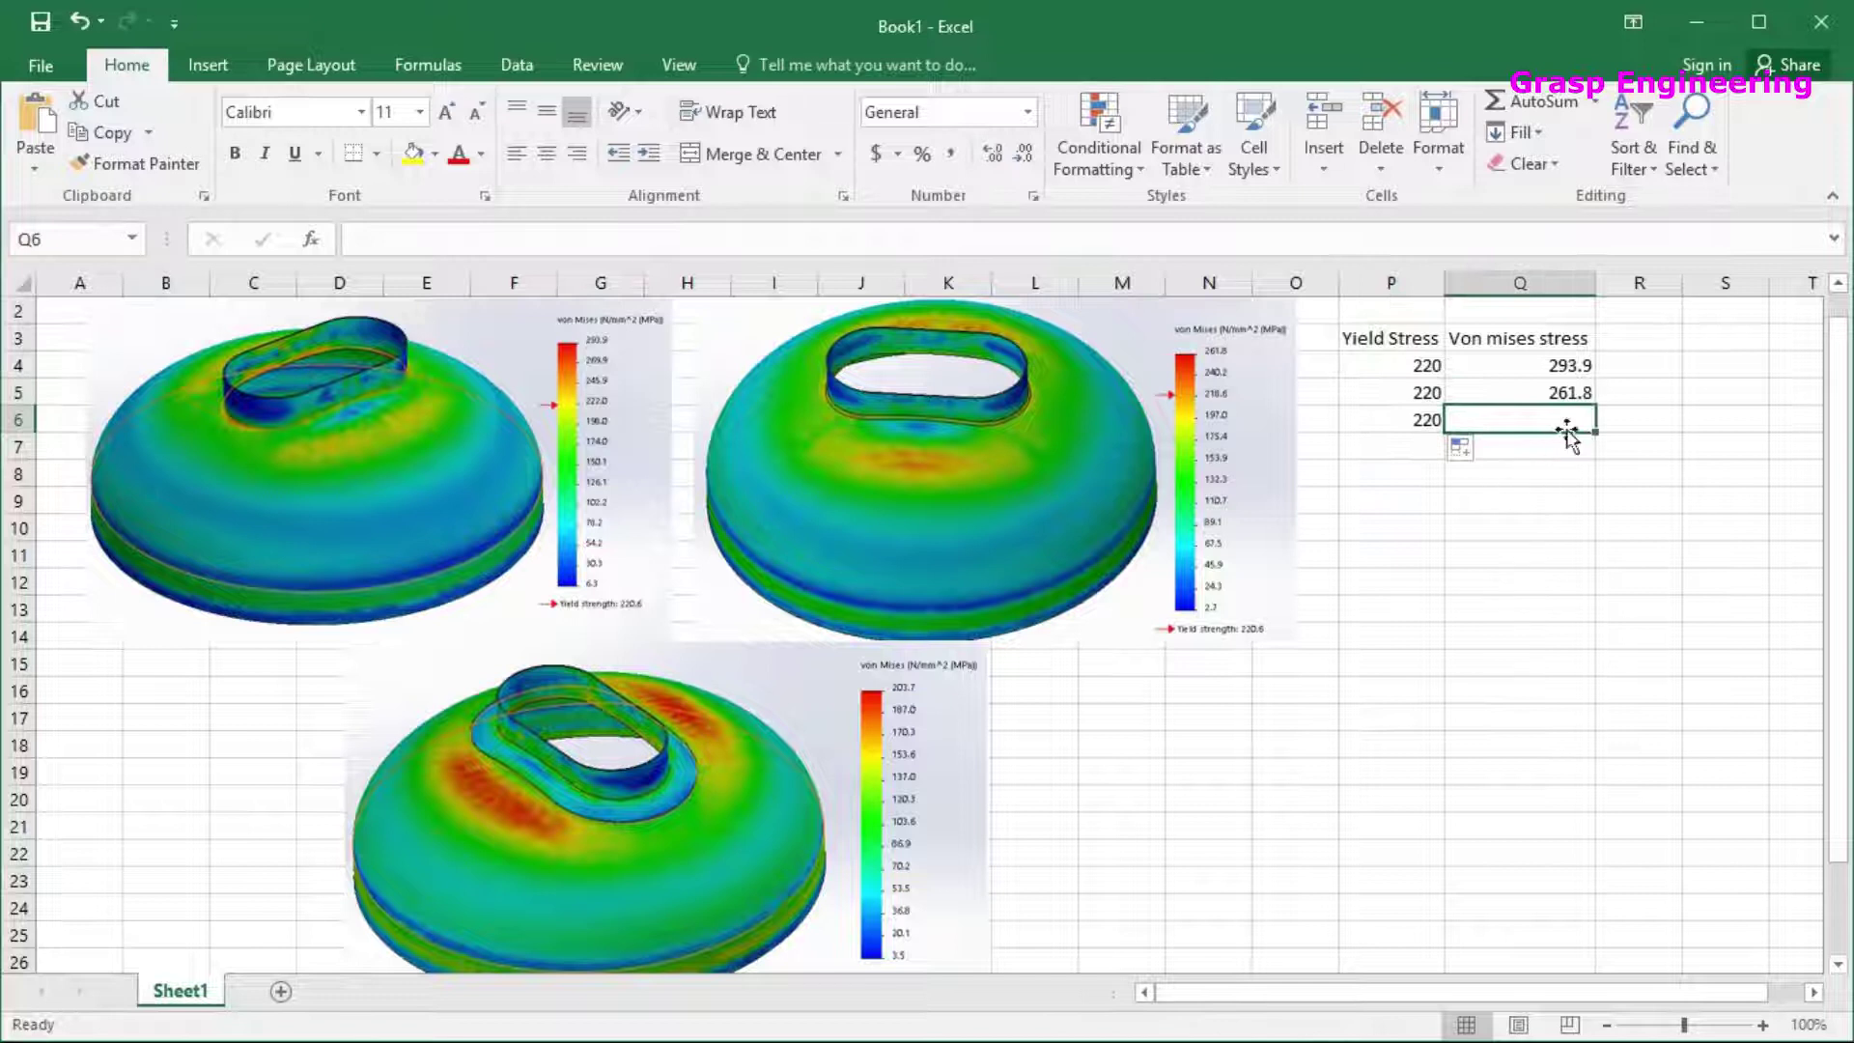
Enter "Not Acceptable" in cell R5 and copy it to R4 for the first design
click(1618, 392)
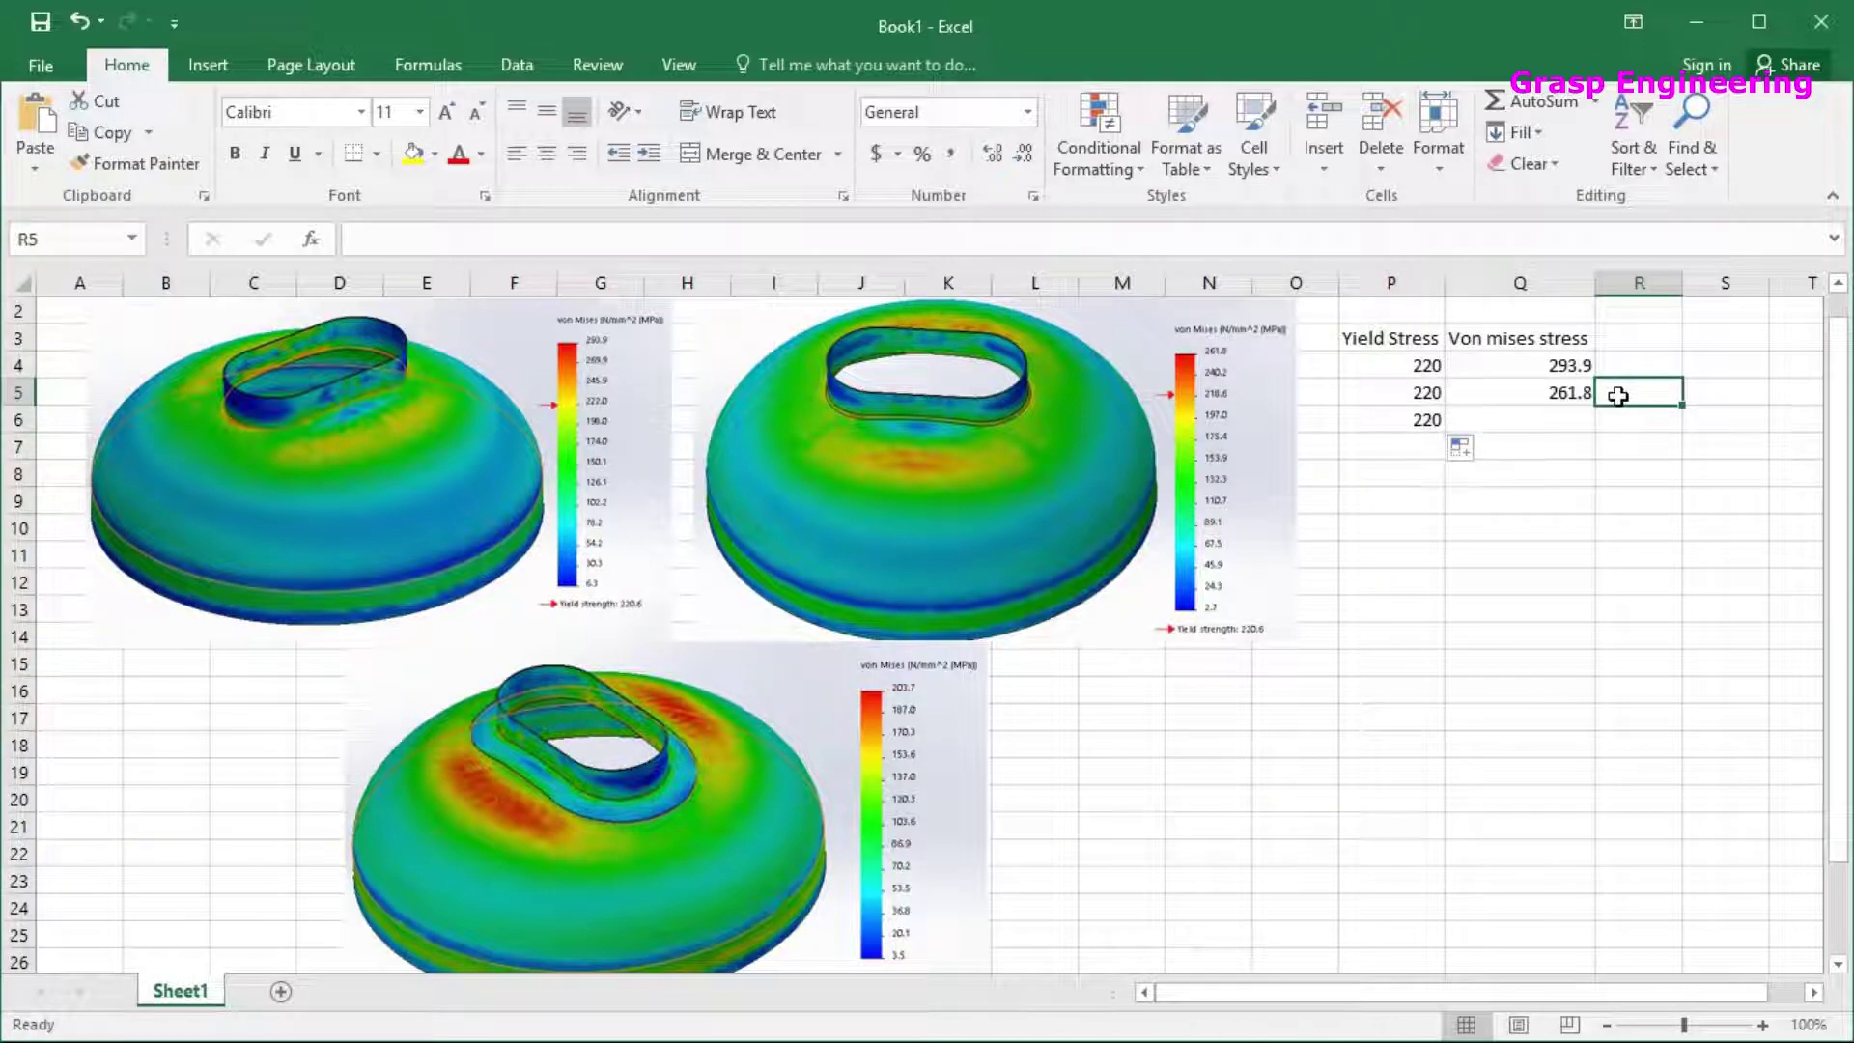
text(Not)
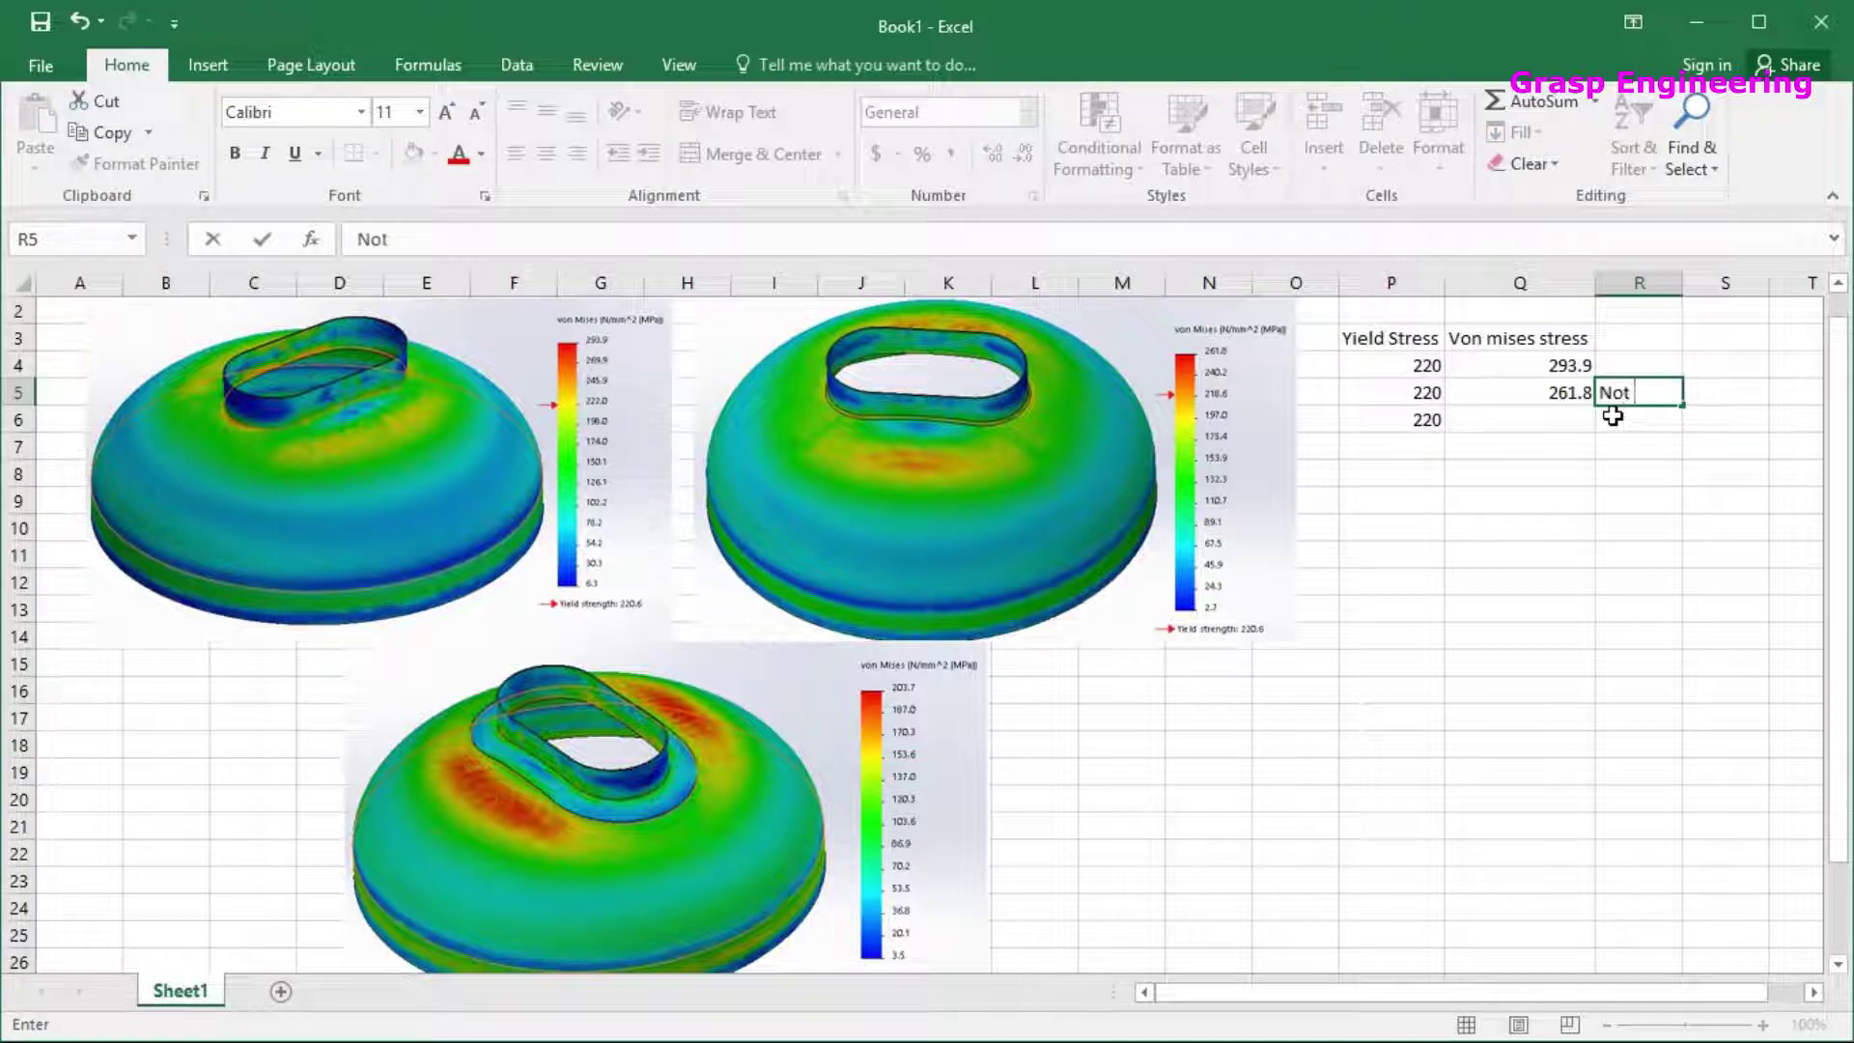
text( Acceptabl)
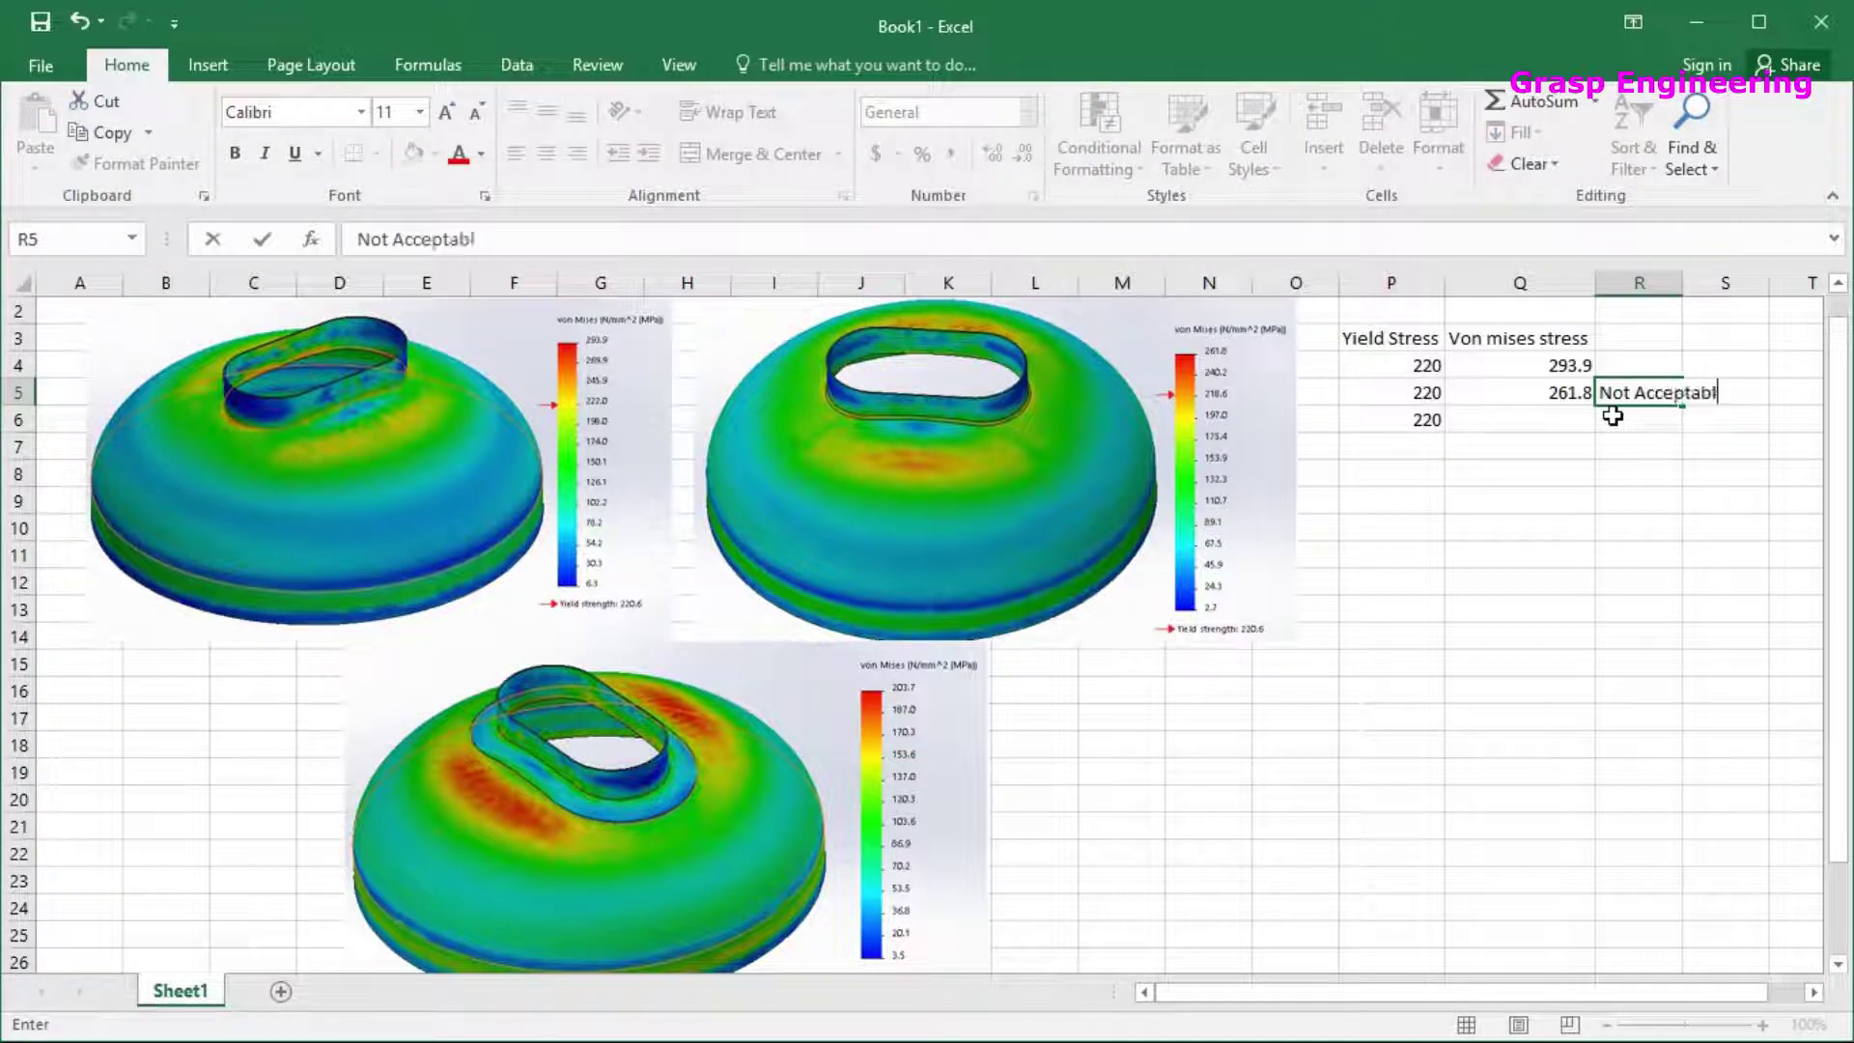
text(e)
key(Return)
click(1639, 389)
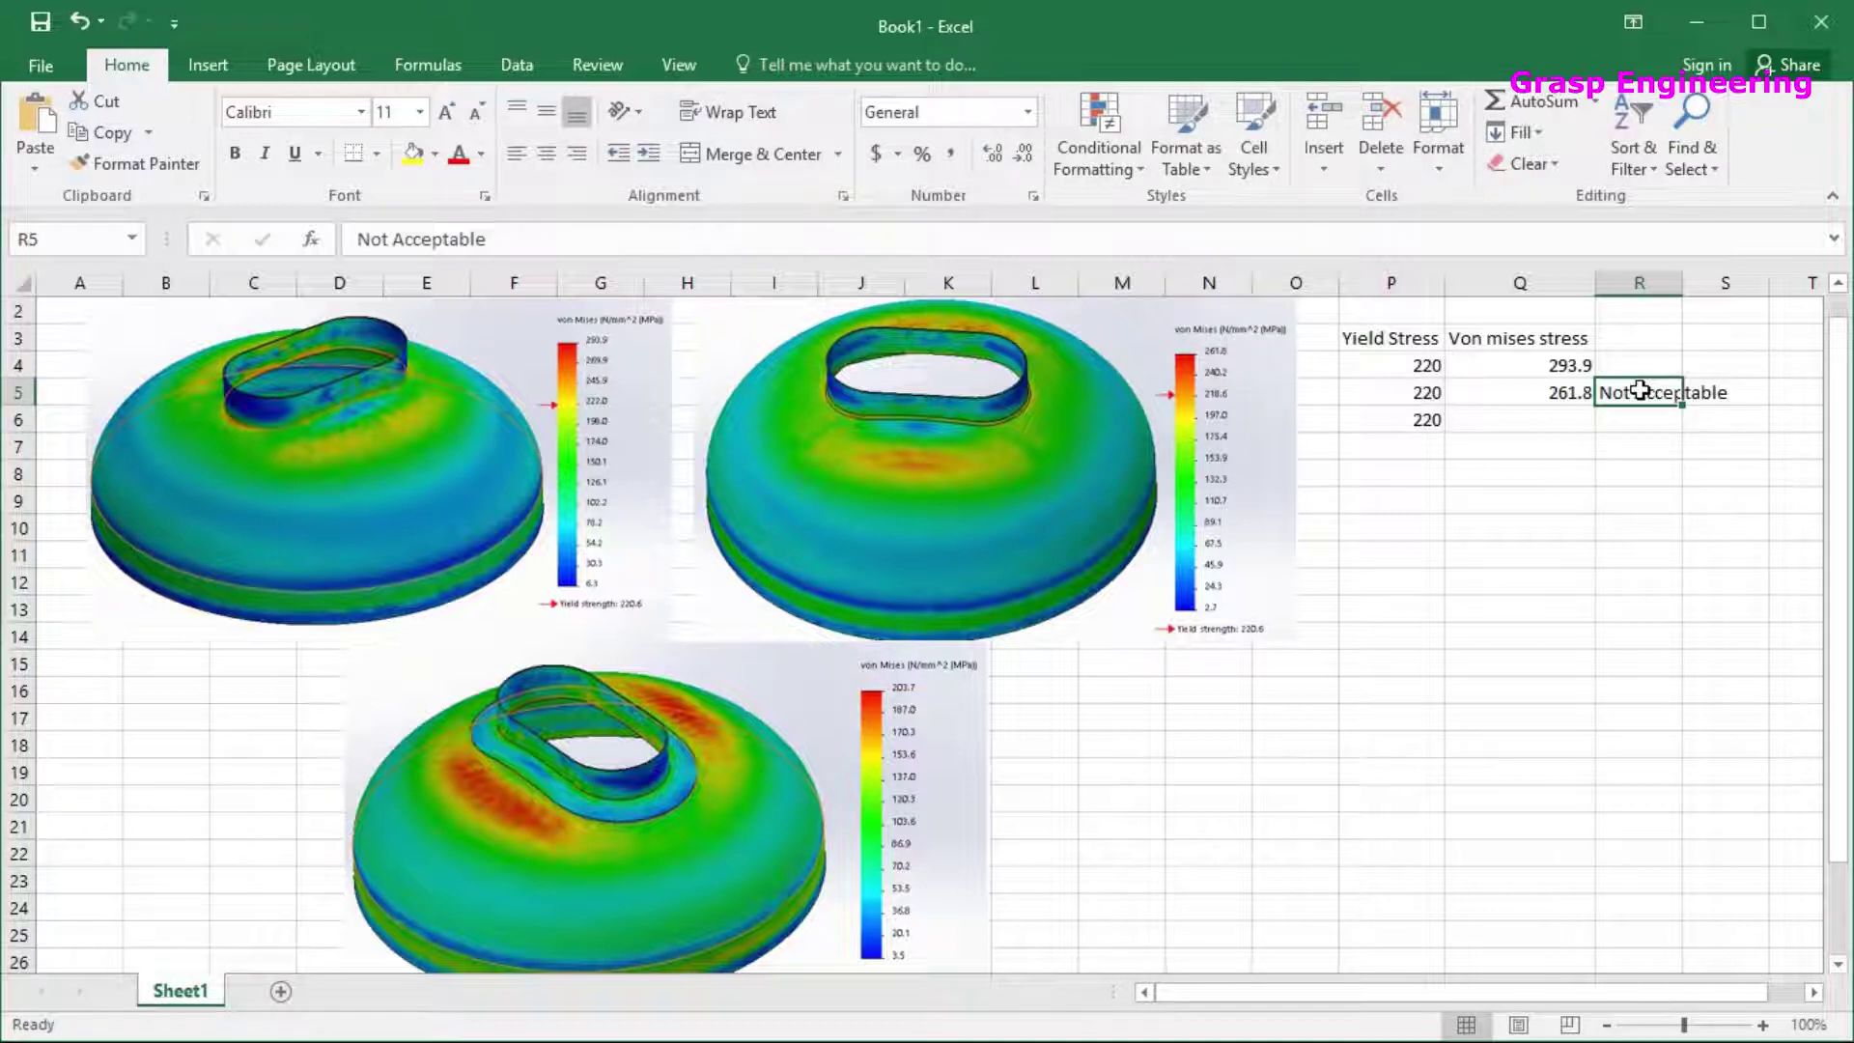
key(ctrl+c)
click(1644, 367)
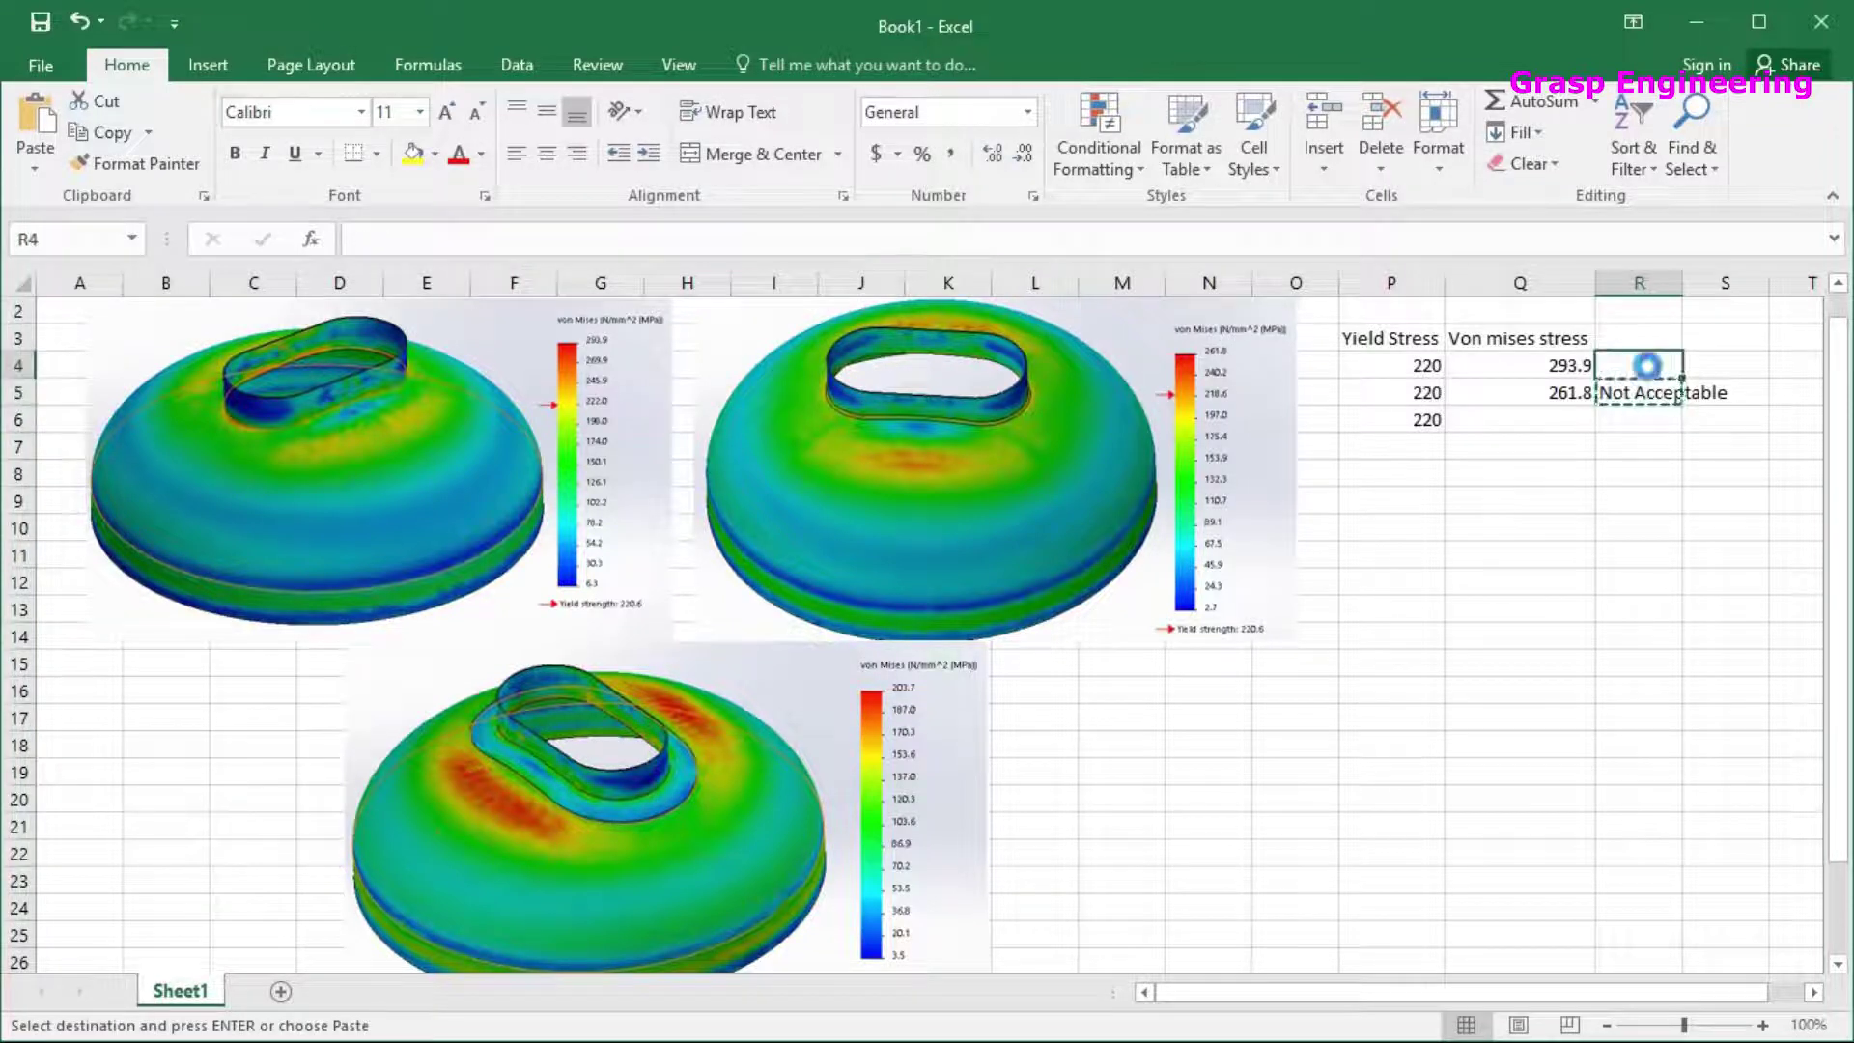
key(ctrl+v)
Complete the third design's row with 203.7 in Q6 and "Acceptable" in R6
click(1564, 418)
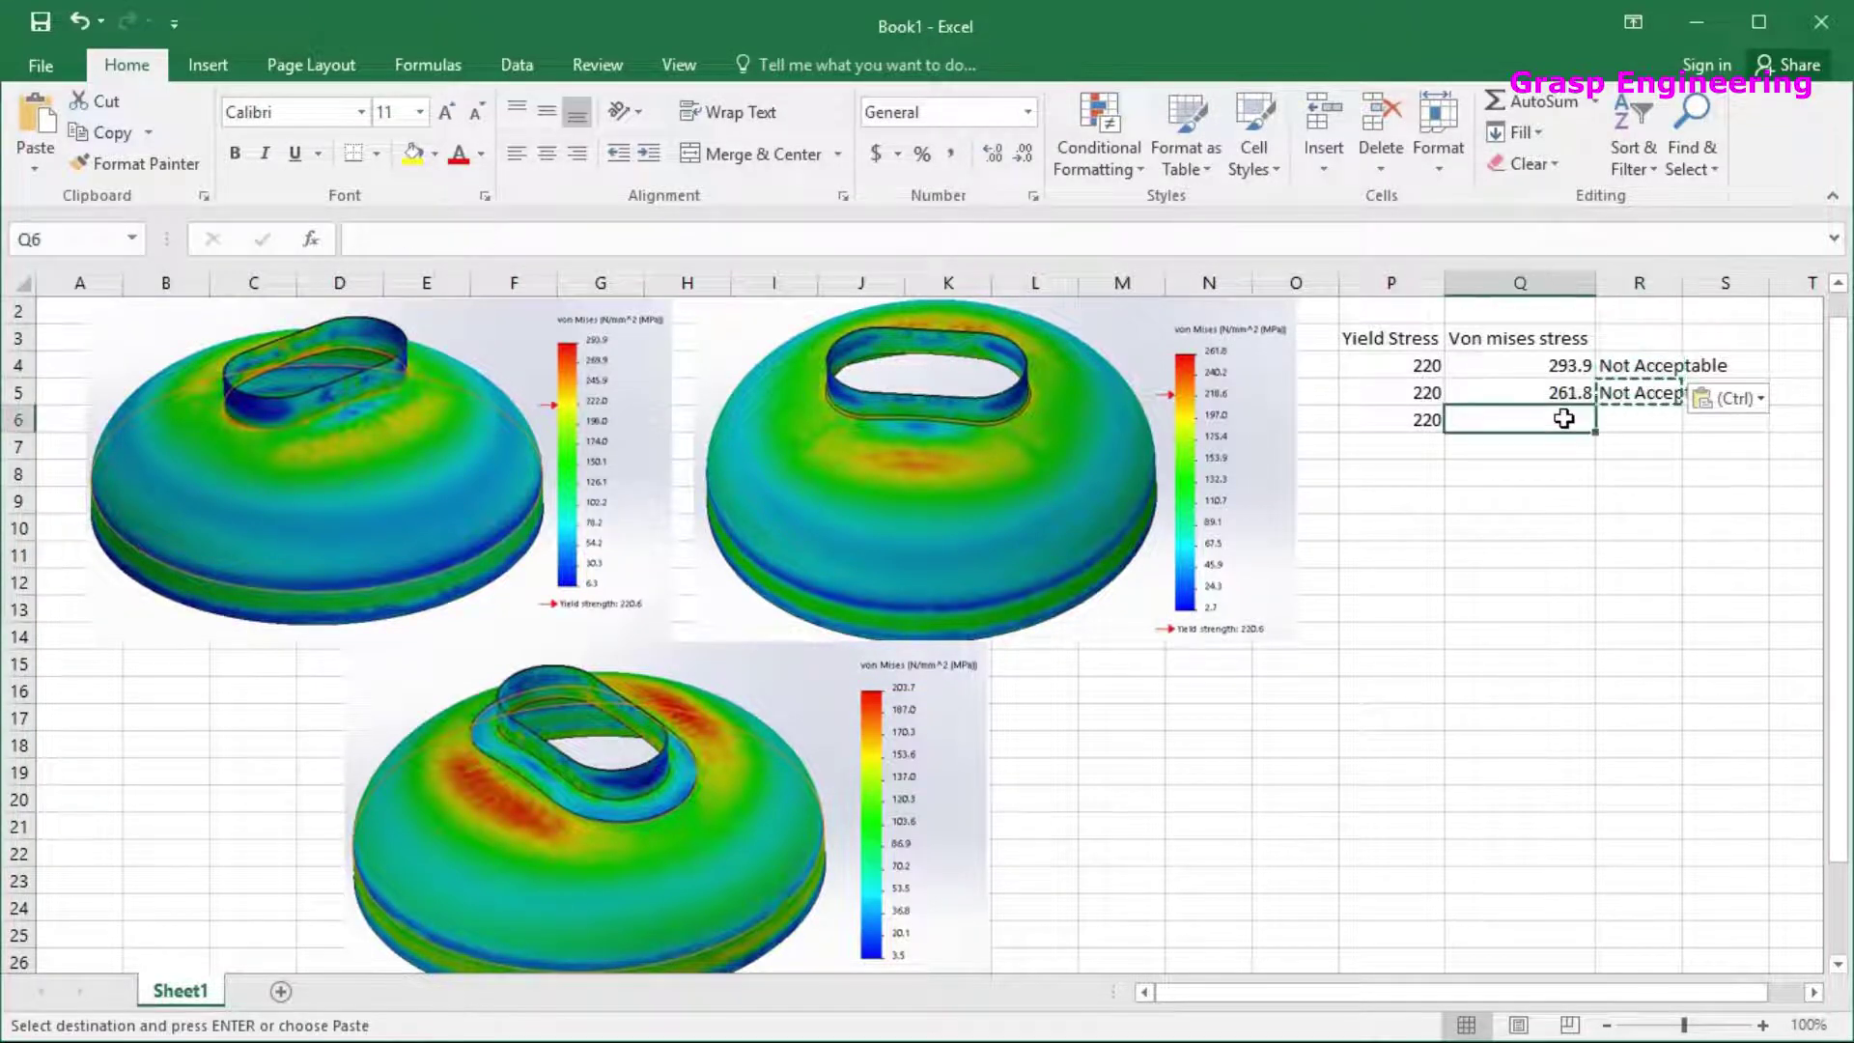
text(203.7)
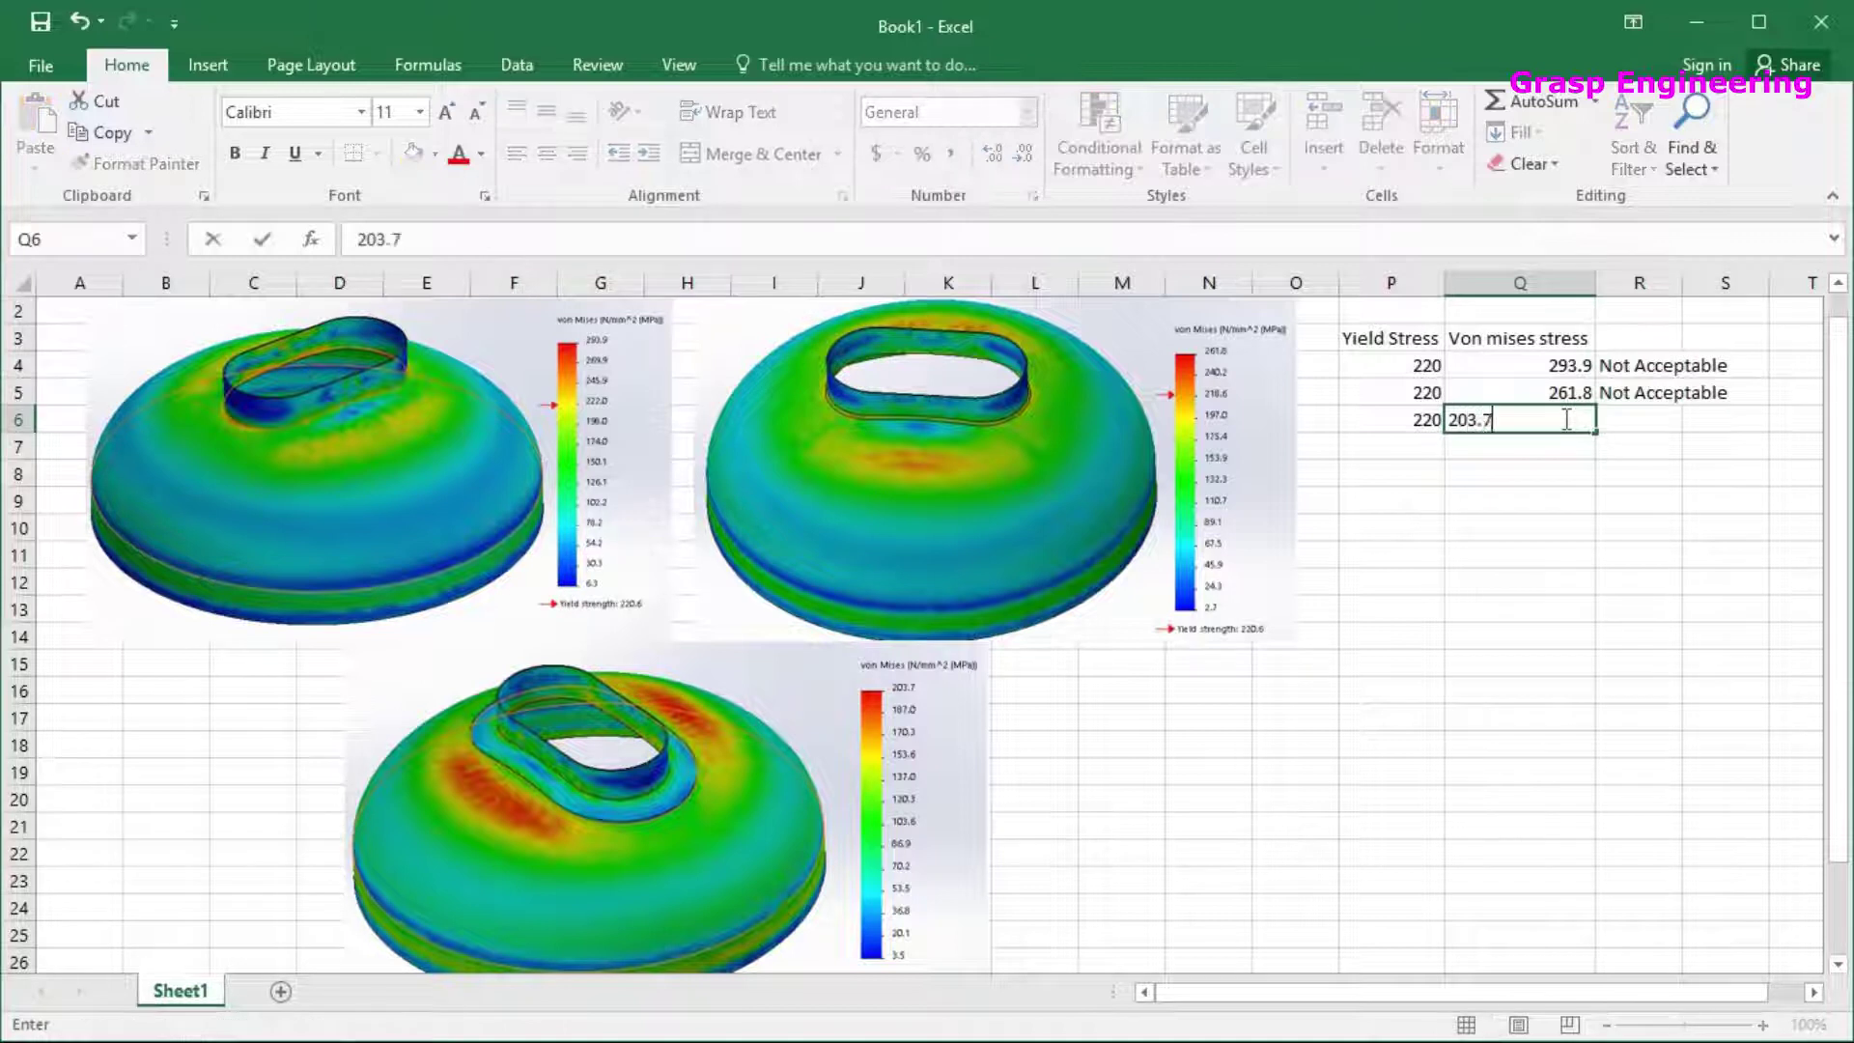
key(Tab)
text(Acc)
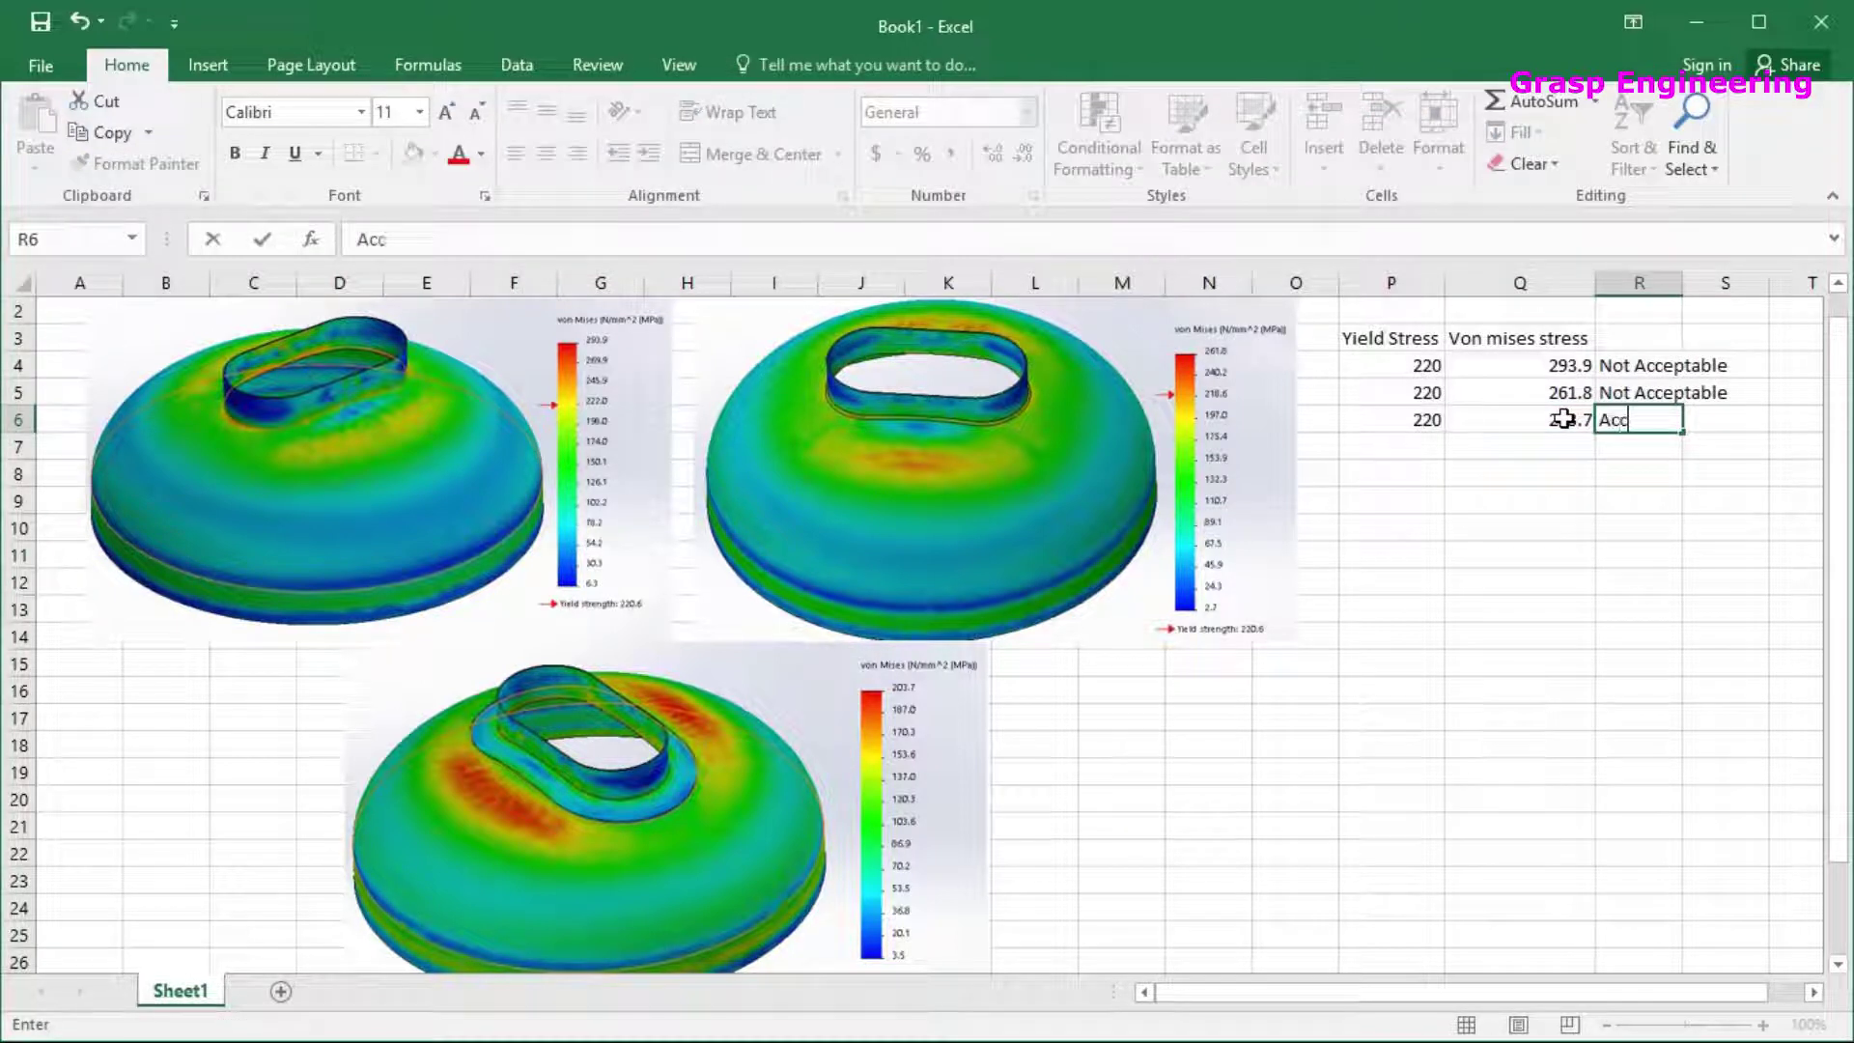
text(eptable)
key(Return)
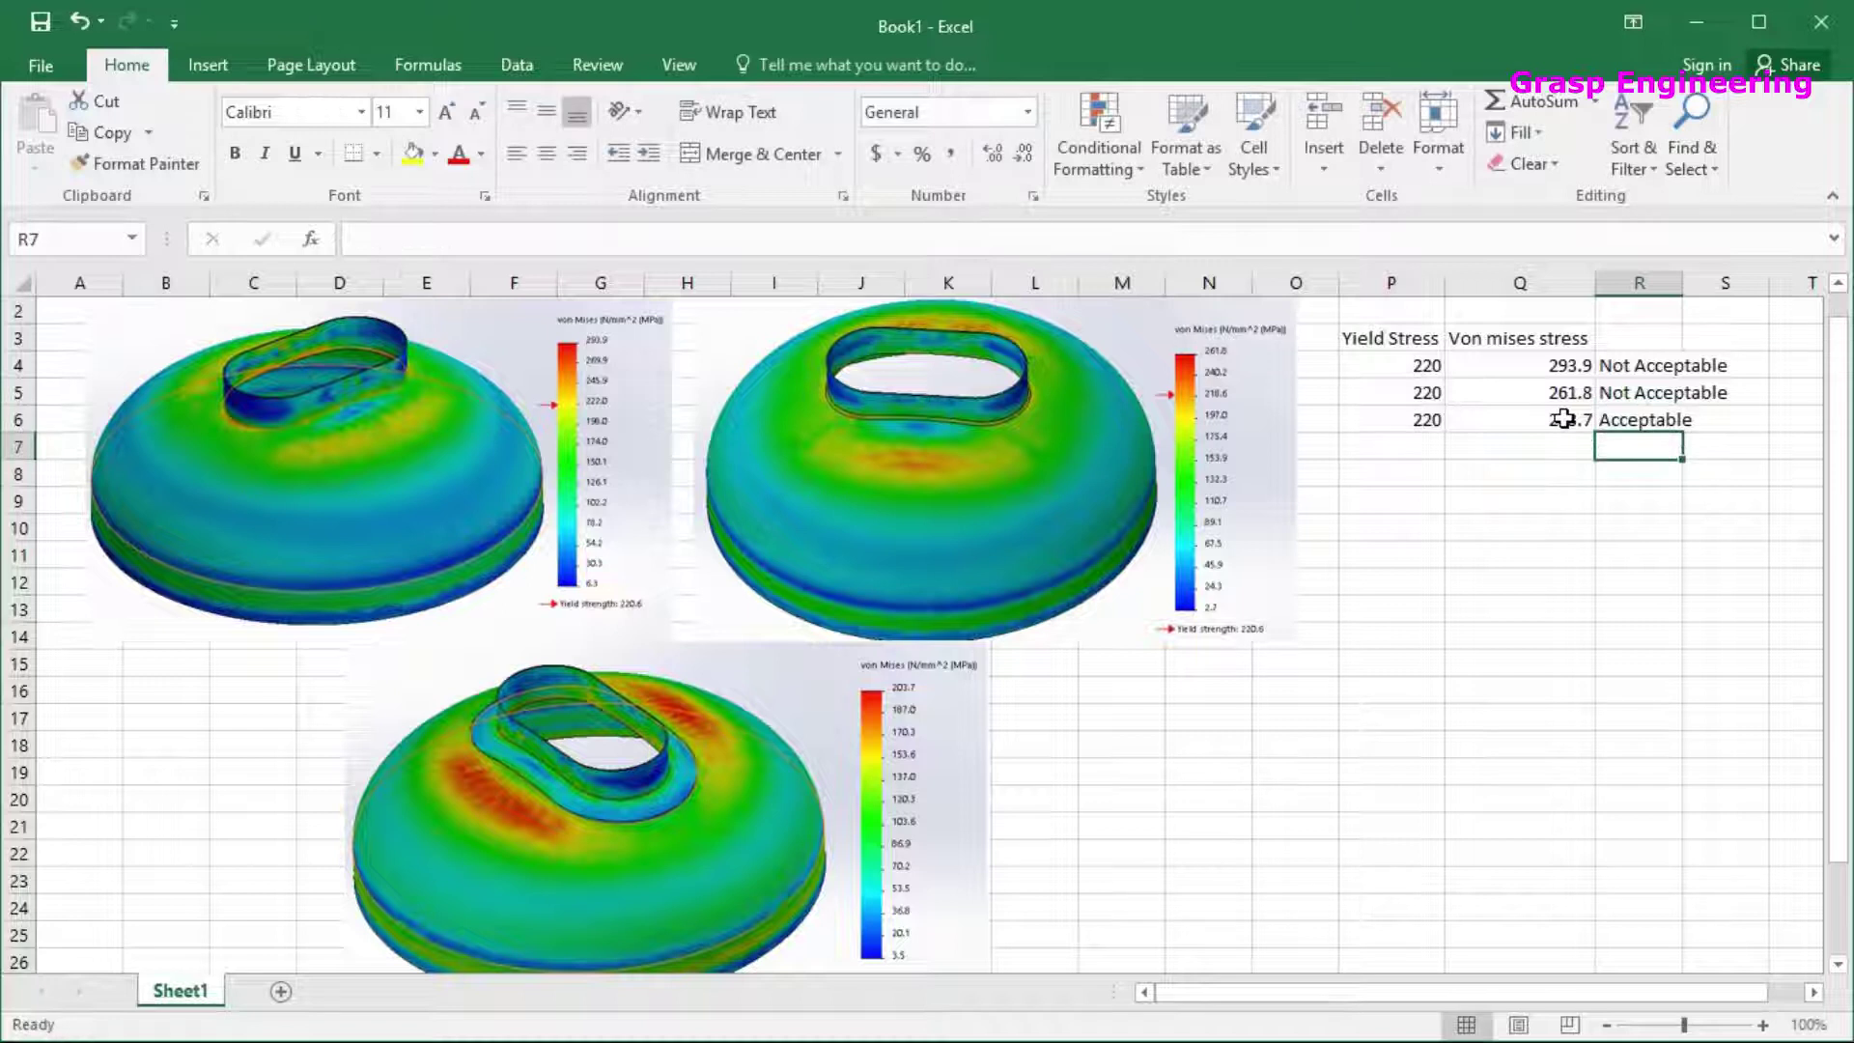
Fit column R to its contents and enter the heading "Reamark" in cell R3
double_click(1681, 287)
click(1648, 335)
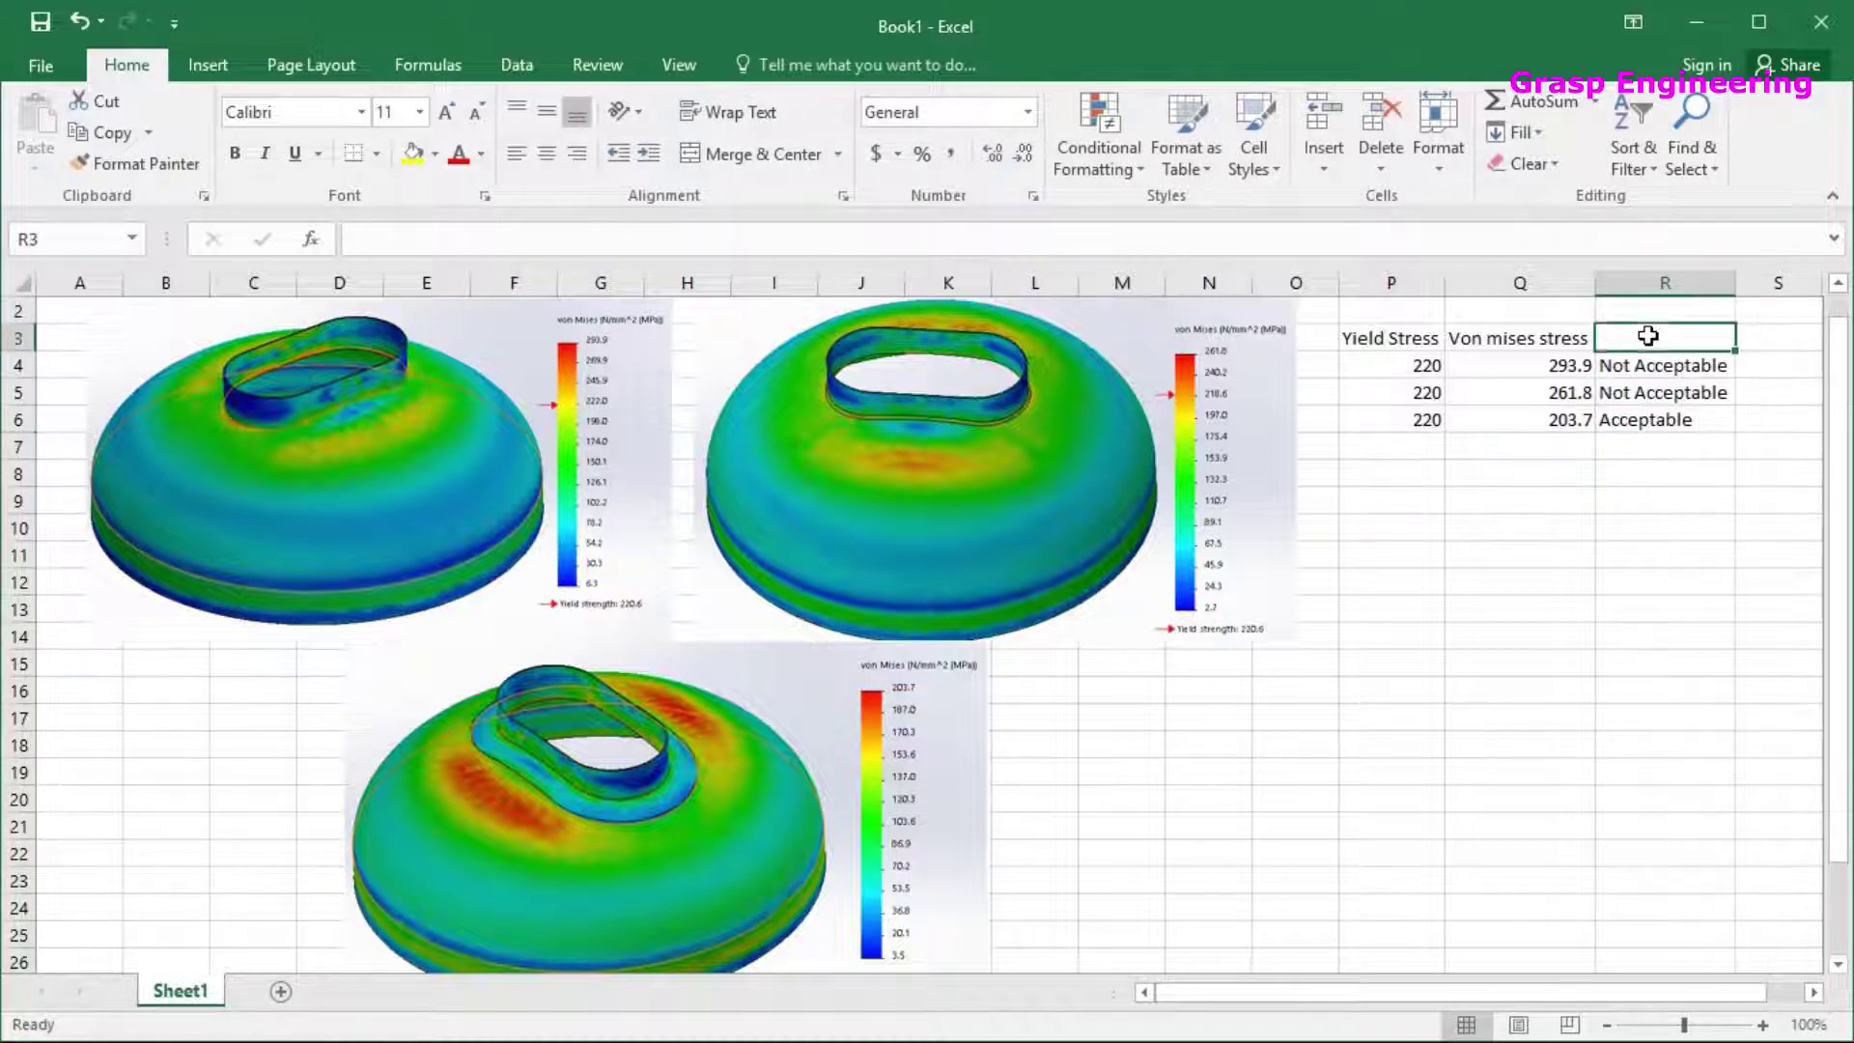
text(Re)
text(mar)
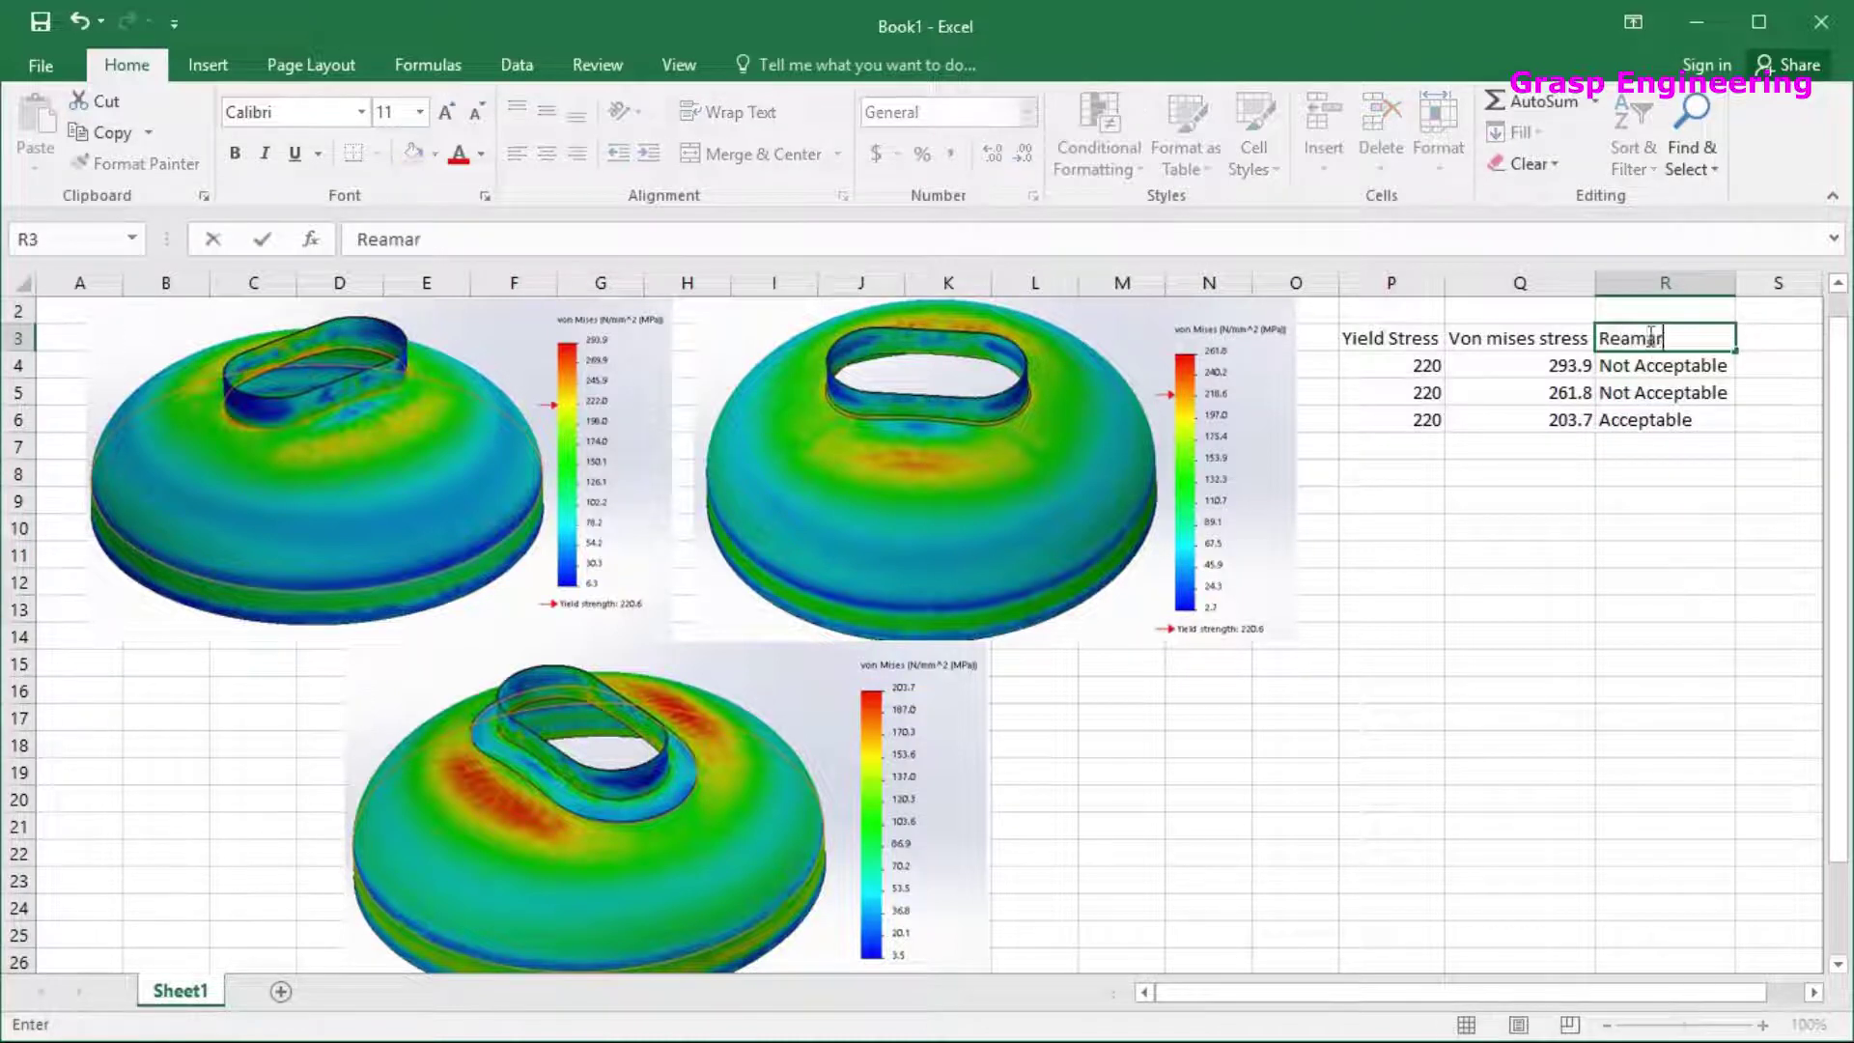
text(k)
key(Return)
Apply all borders to the table P3:R6 and centre its contents horizontally and vertically
drag(1377, 343, 1642, 418)
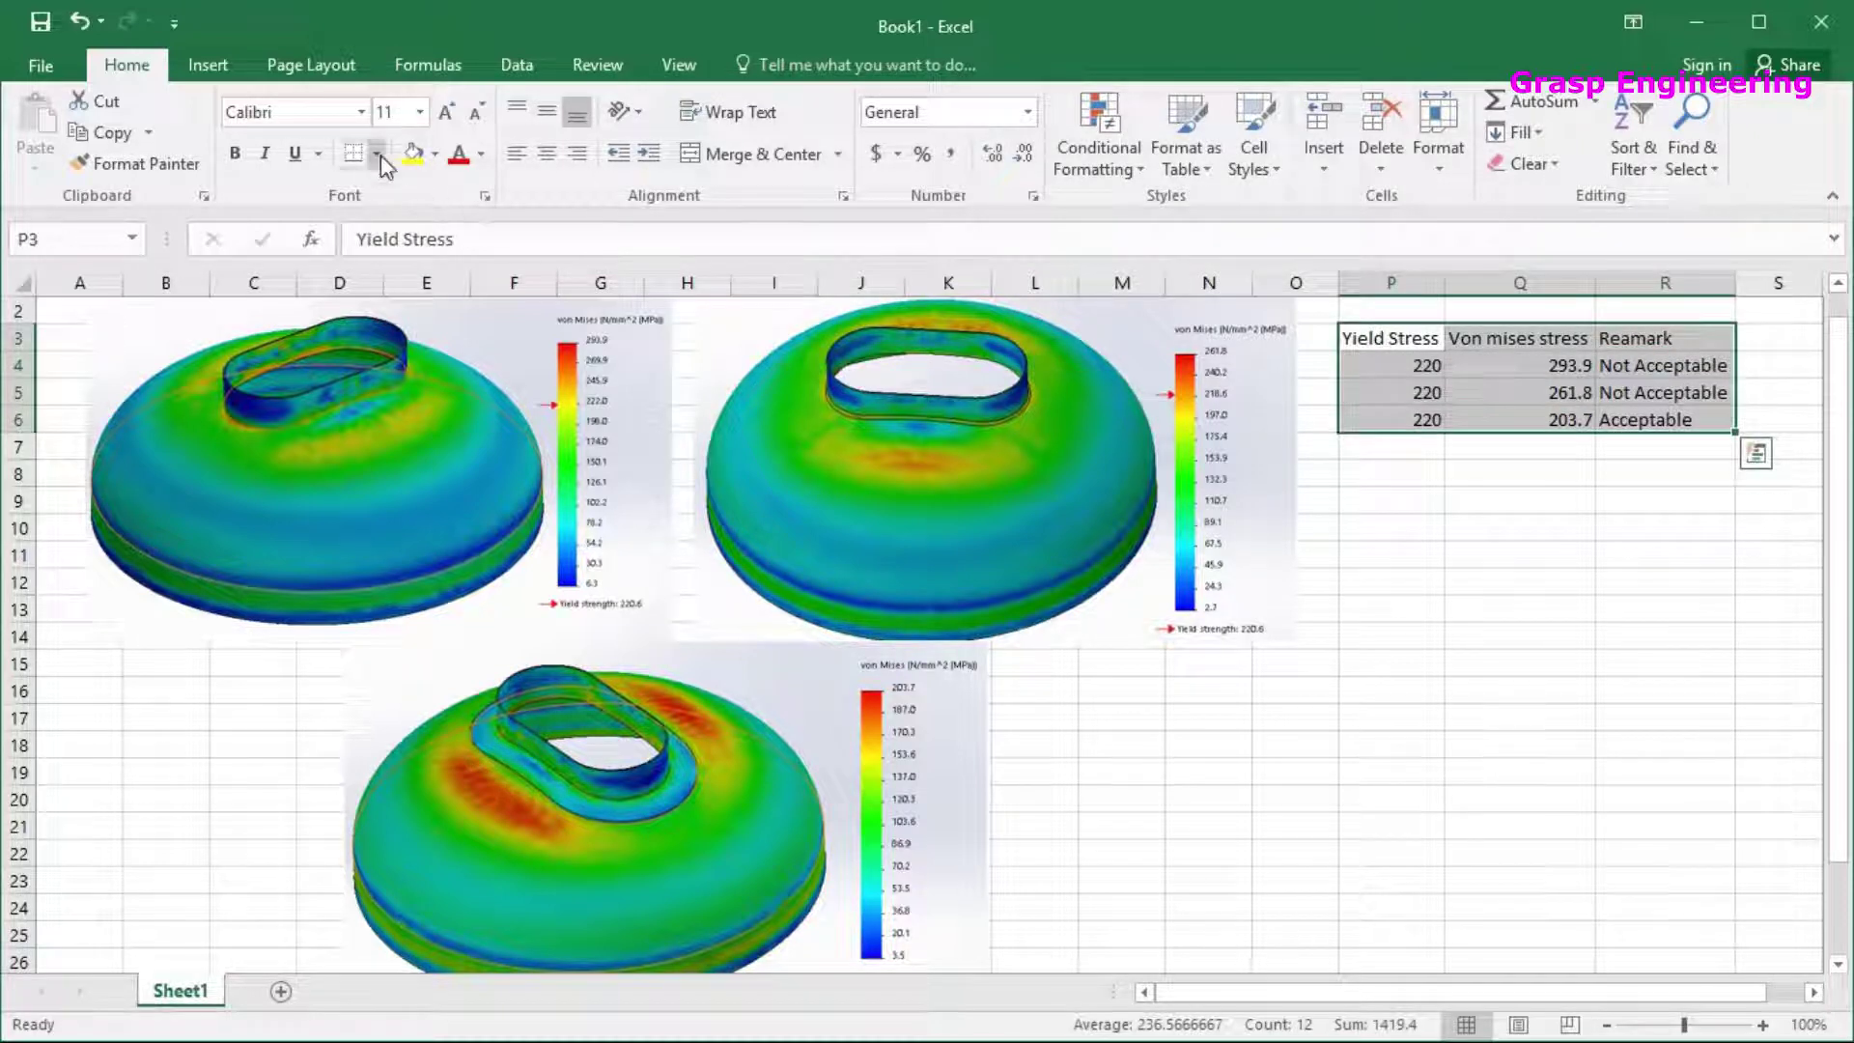
click(382, 159)
click(377, 378)
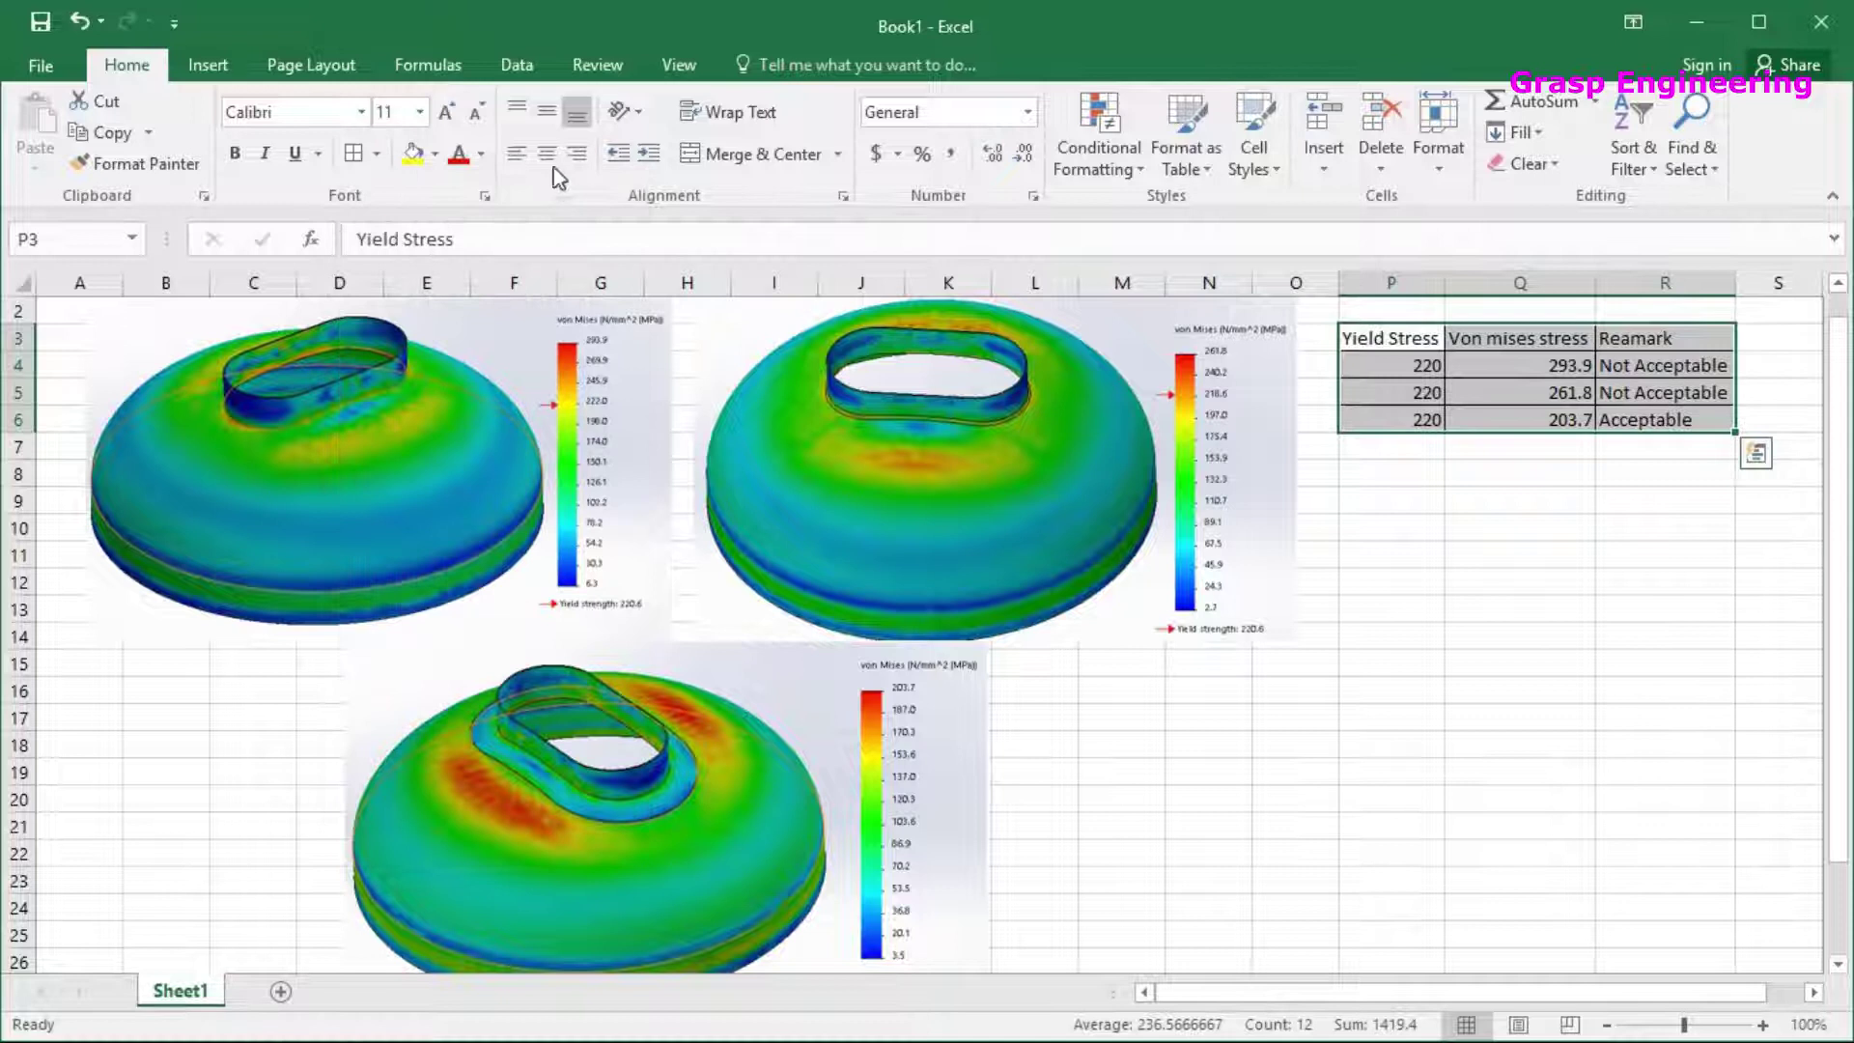
click(548, 154)
click(547, 114)
click(1221, 518)
Correct the spelling of the heading in cell R3 to "Remark"
drag(1435, 341, 1662, 340)
double_click(1662, 341)
key(BackSpace)
text(a)
click(1624, 558)
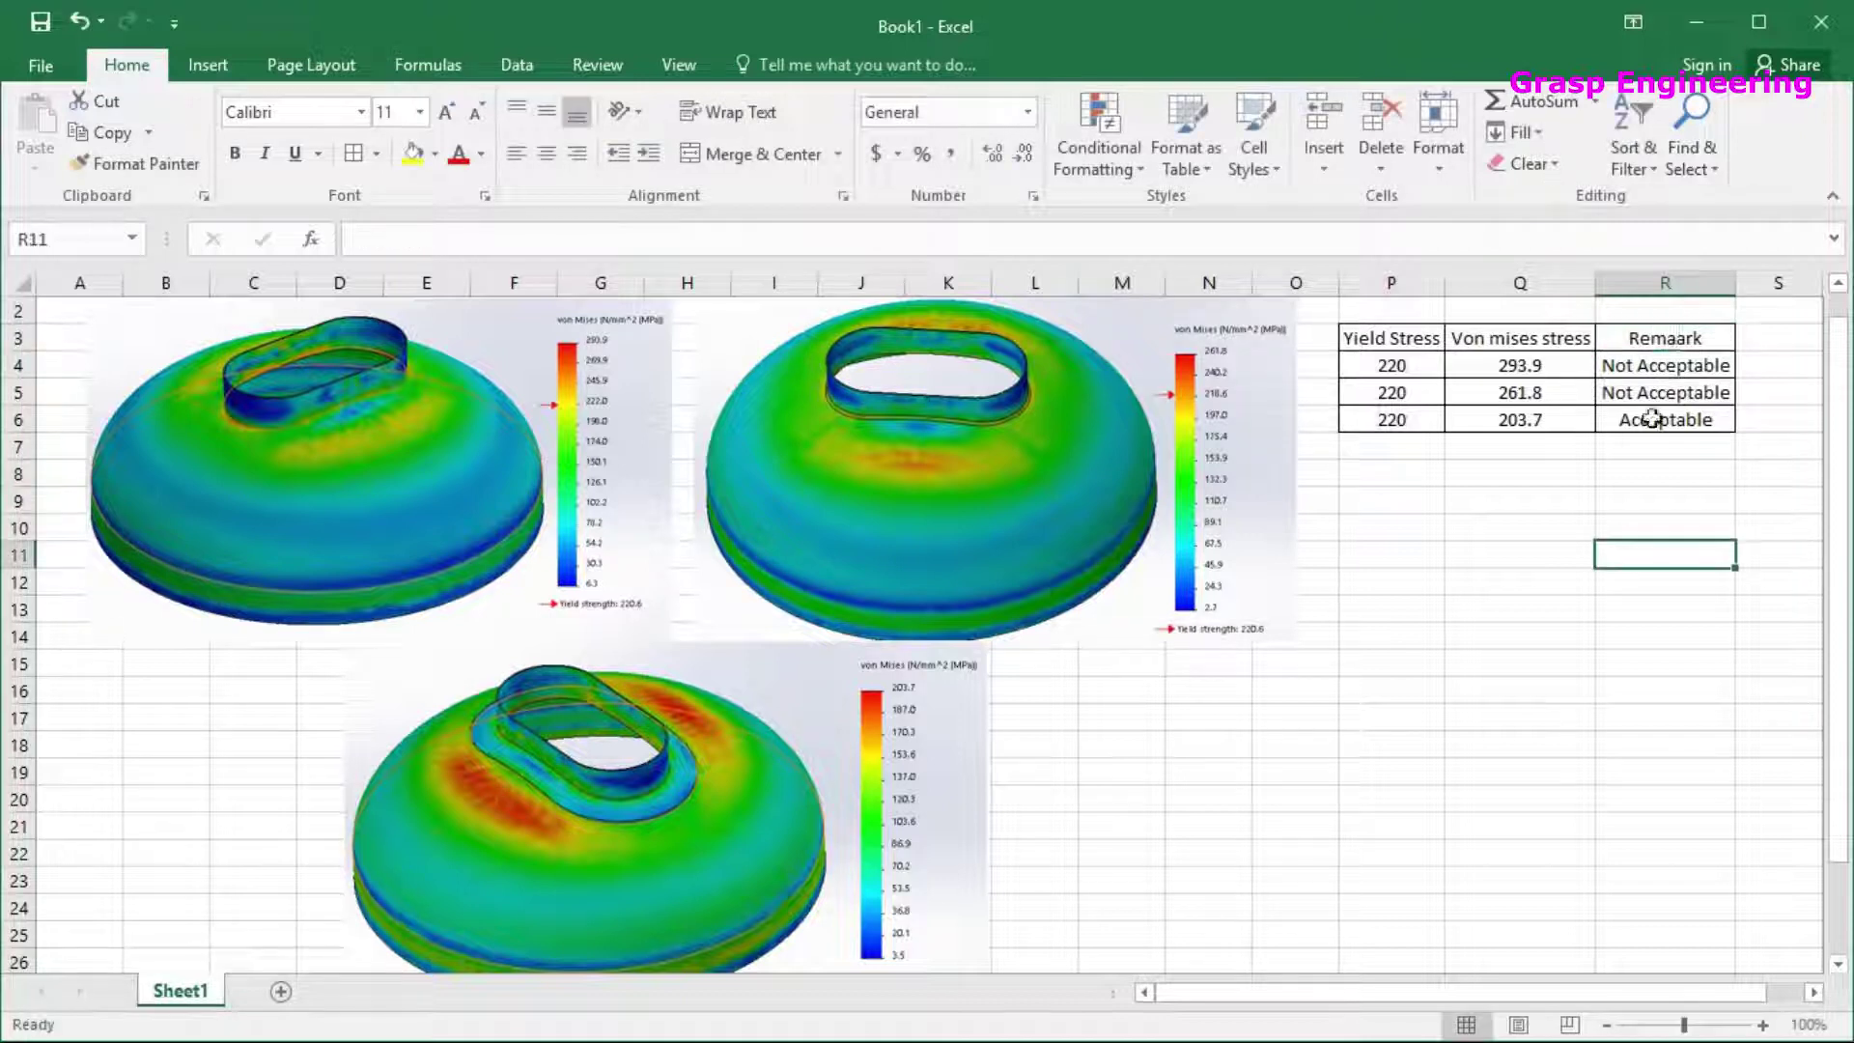
click(1668, 337)
key(Down)
key(Down)
key(Down)
key(Down)
key(Down)
key(Down)
key(Down)
key(Down)
key(Down)
key(Down)
key(Down)
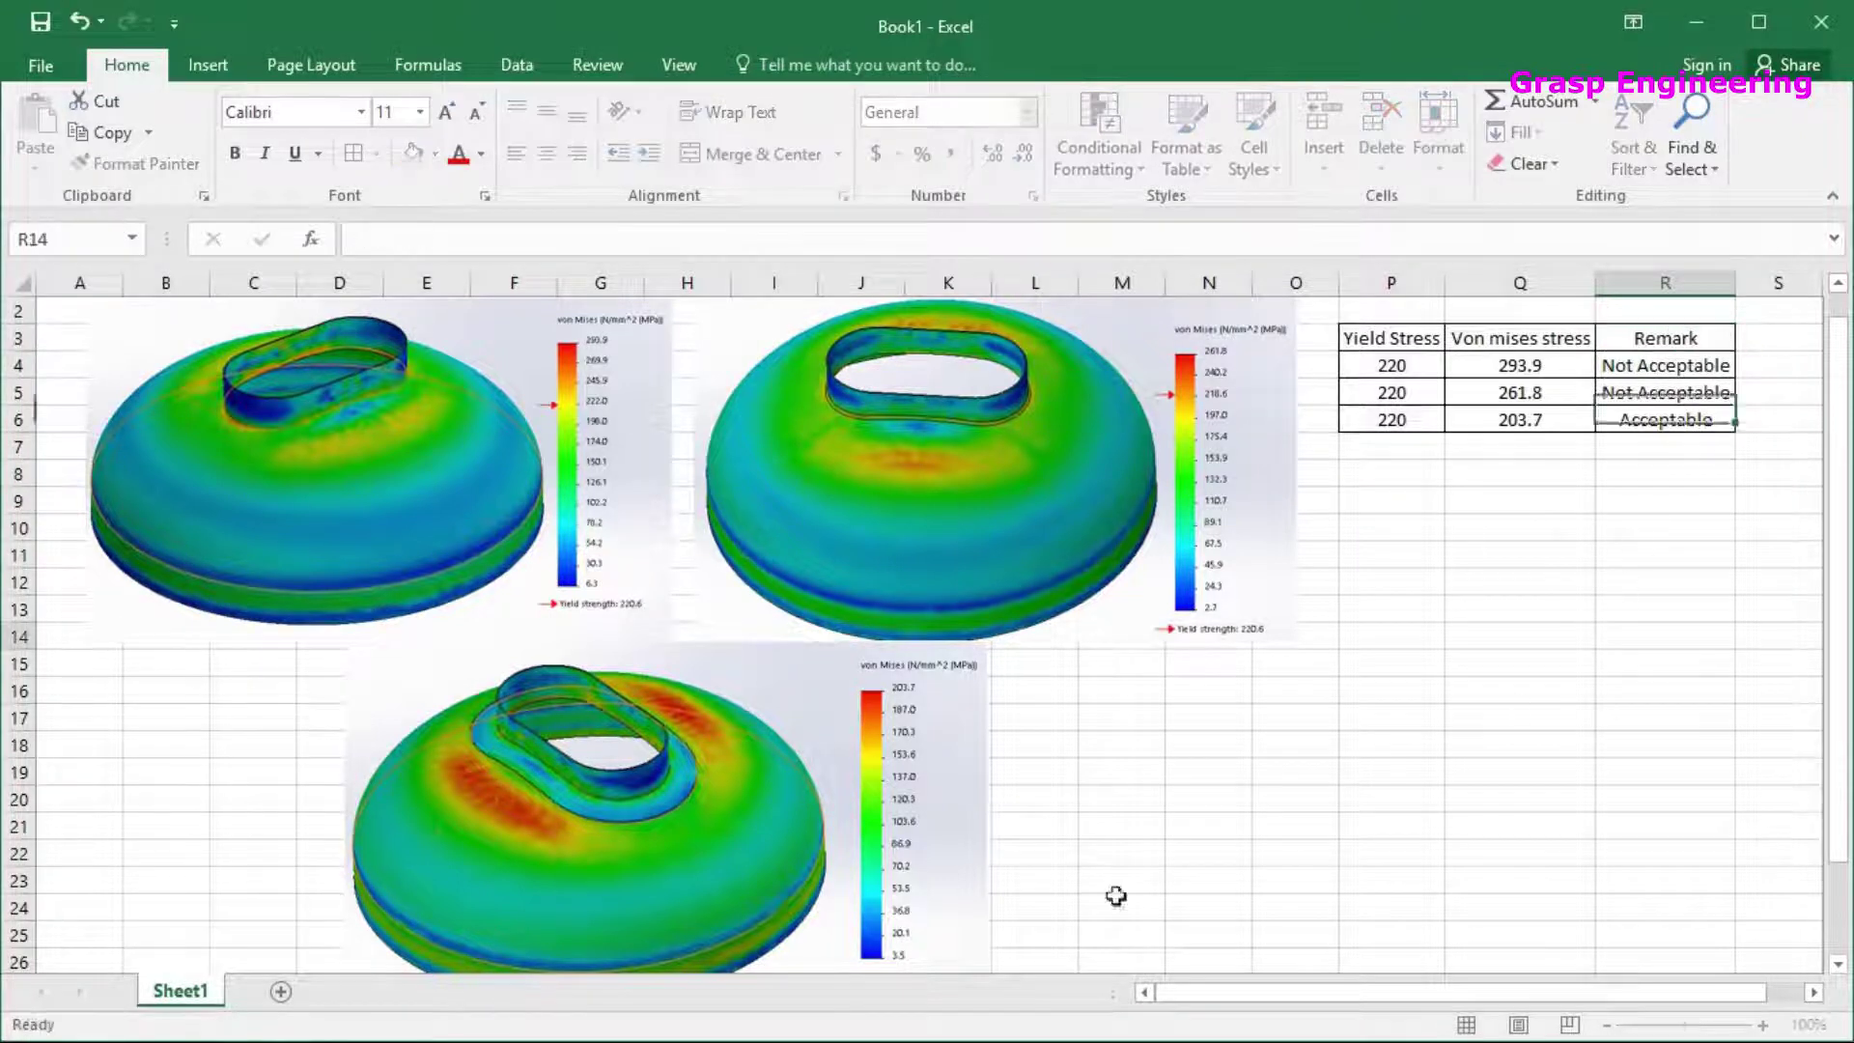
Switch to SOLIDWORKS to review the Stress1 plot of PV_ITR2, and return to the Book1 workbook in Excel
click(1361, 855)
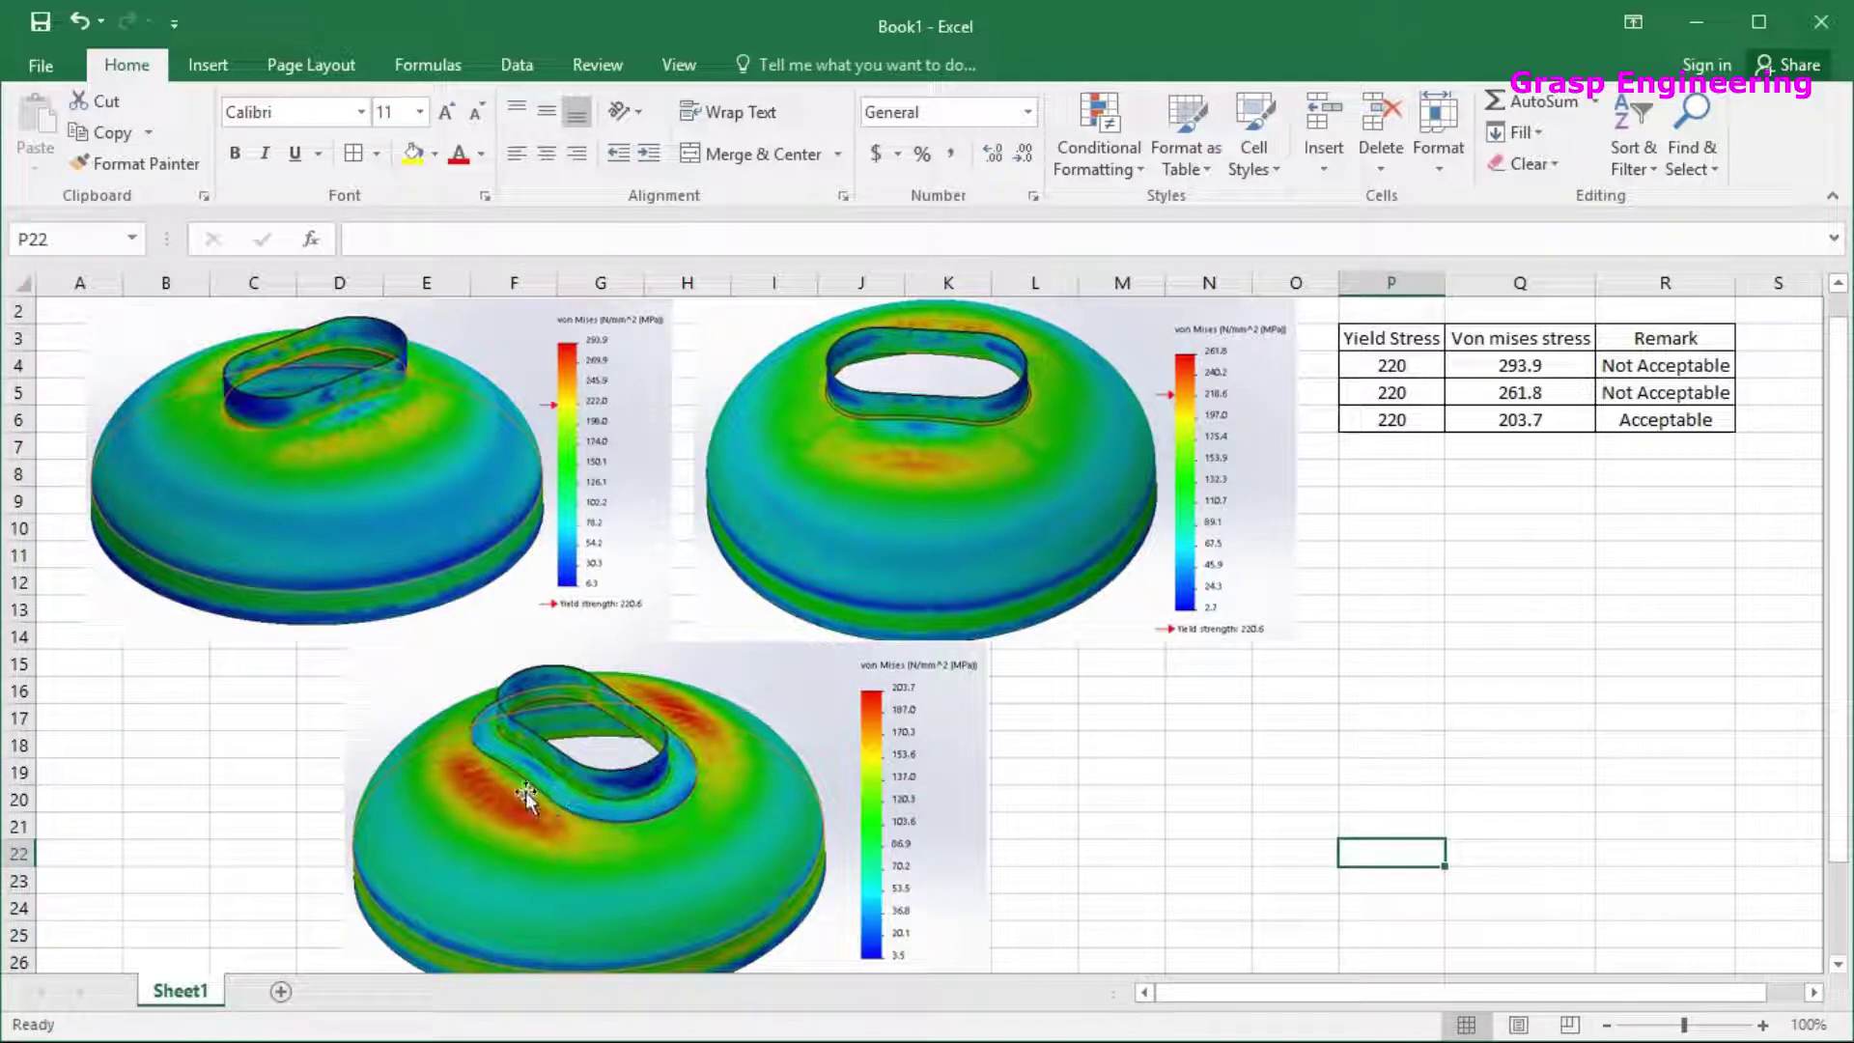
click(1162, 843)
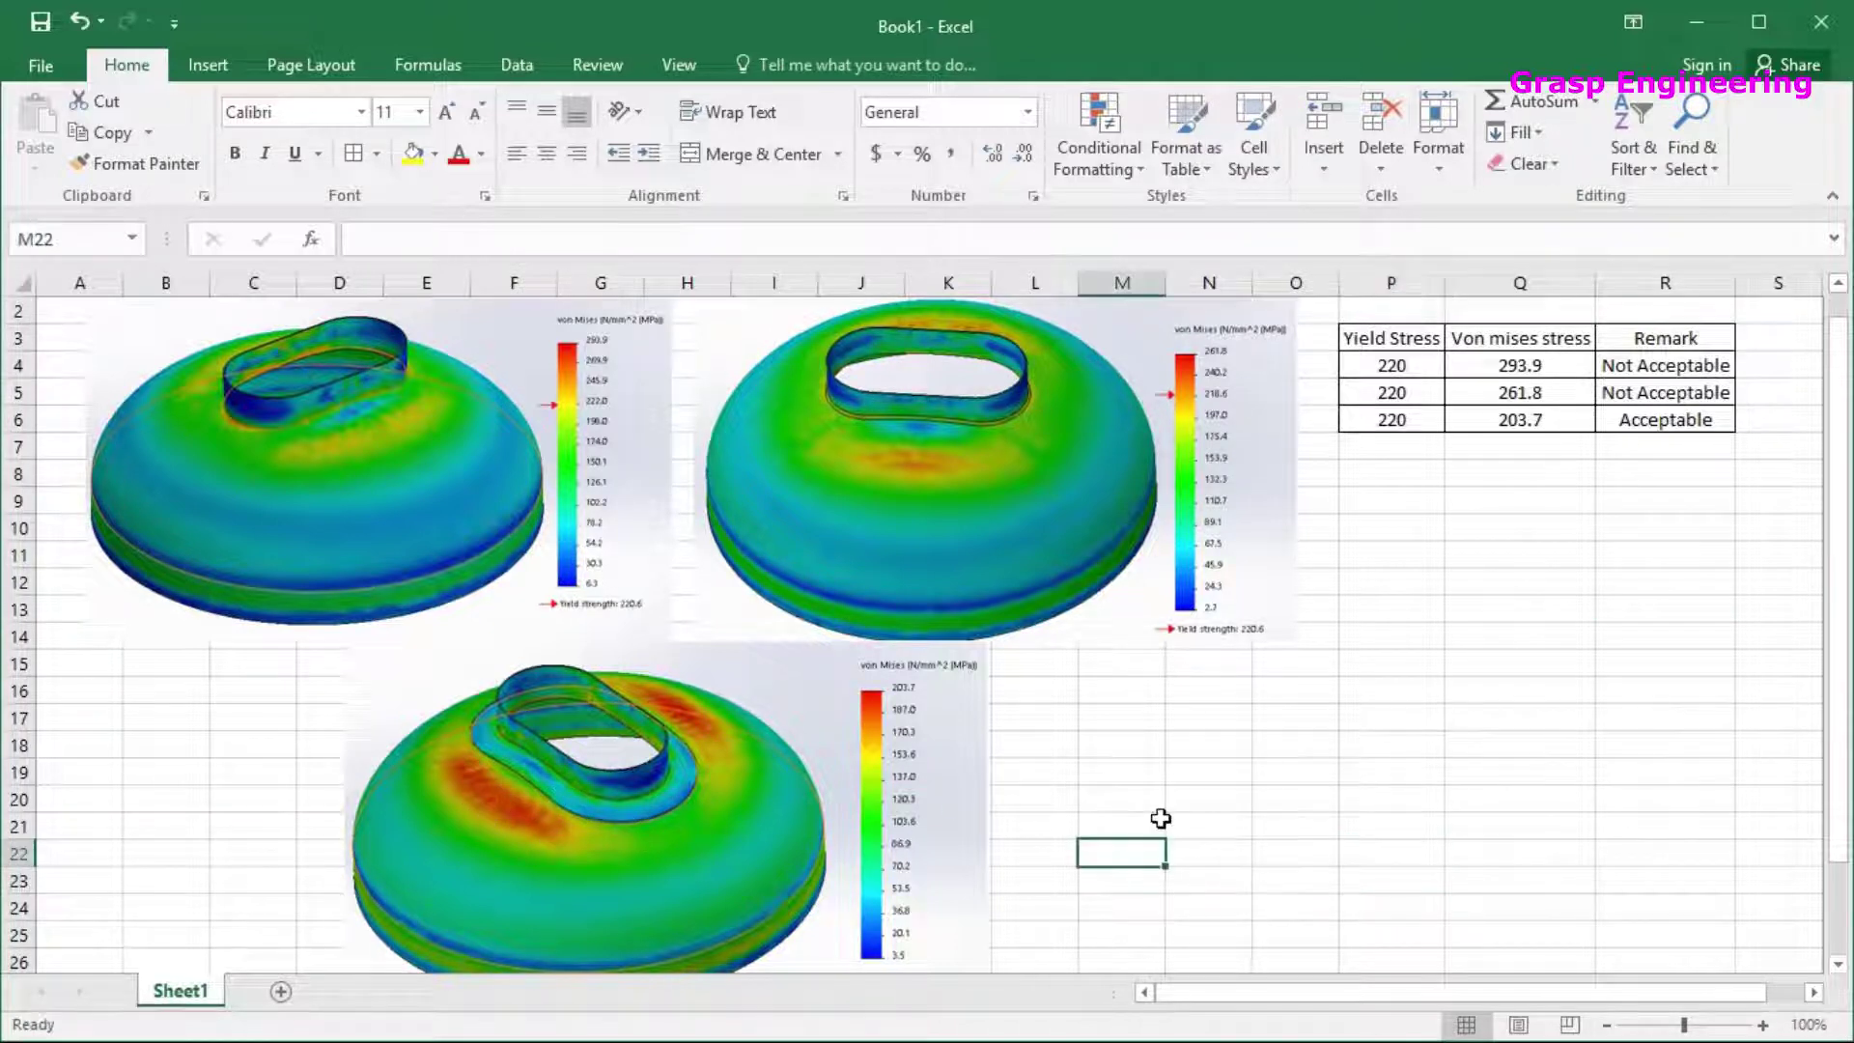
key(alt+Tab)
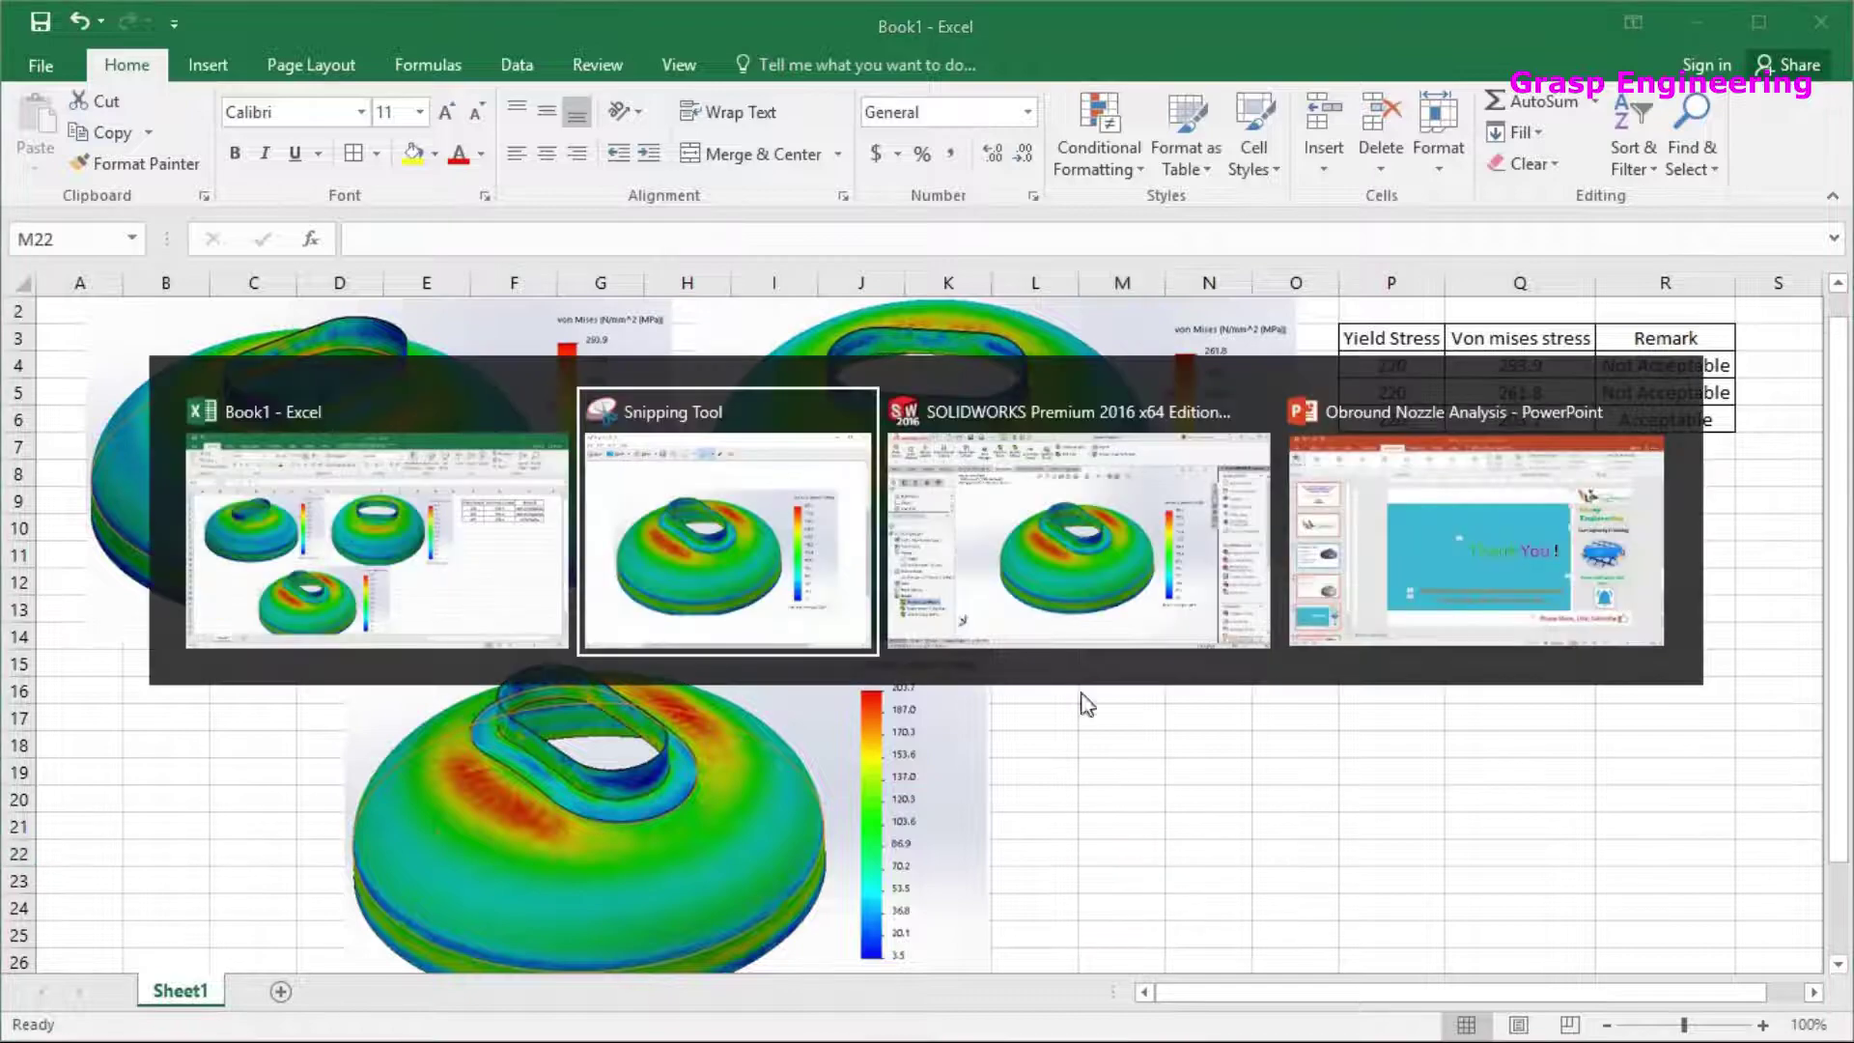
click(1114, 573)
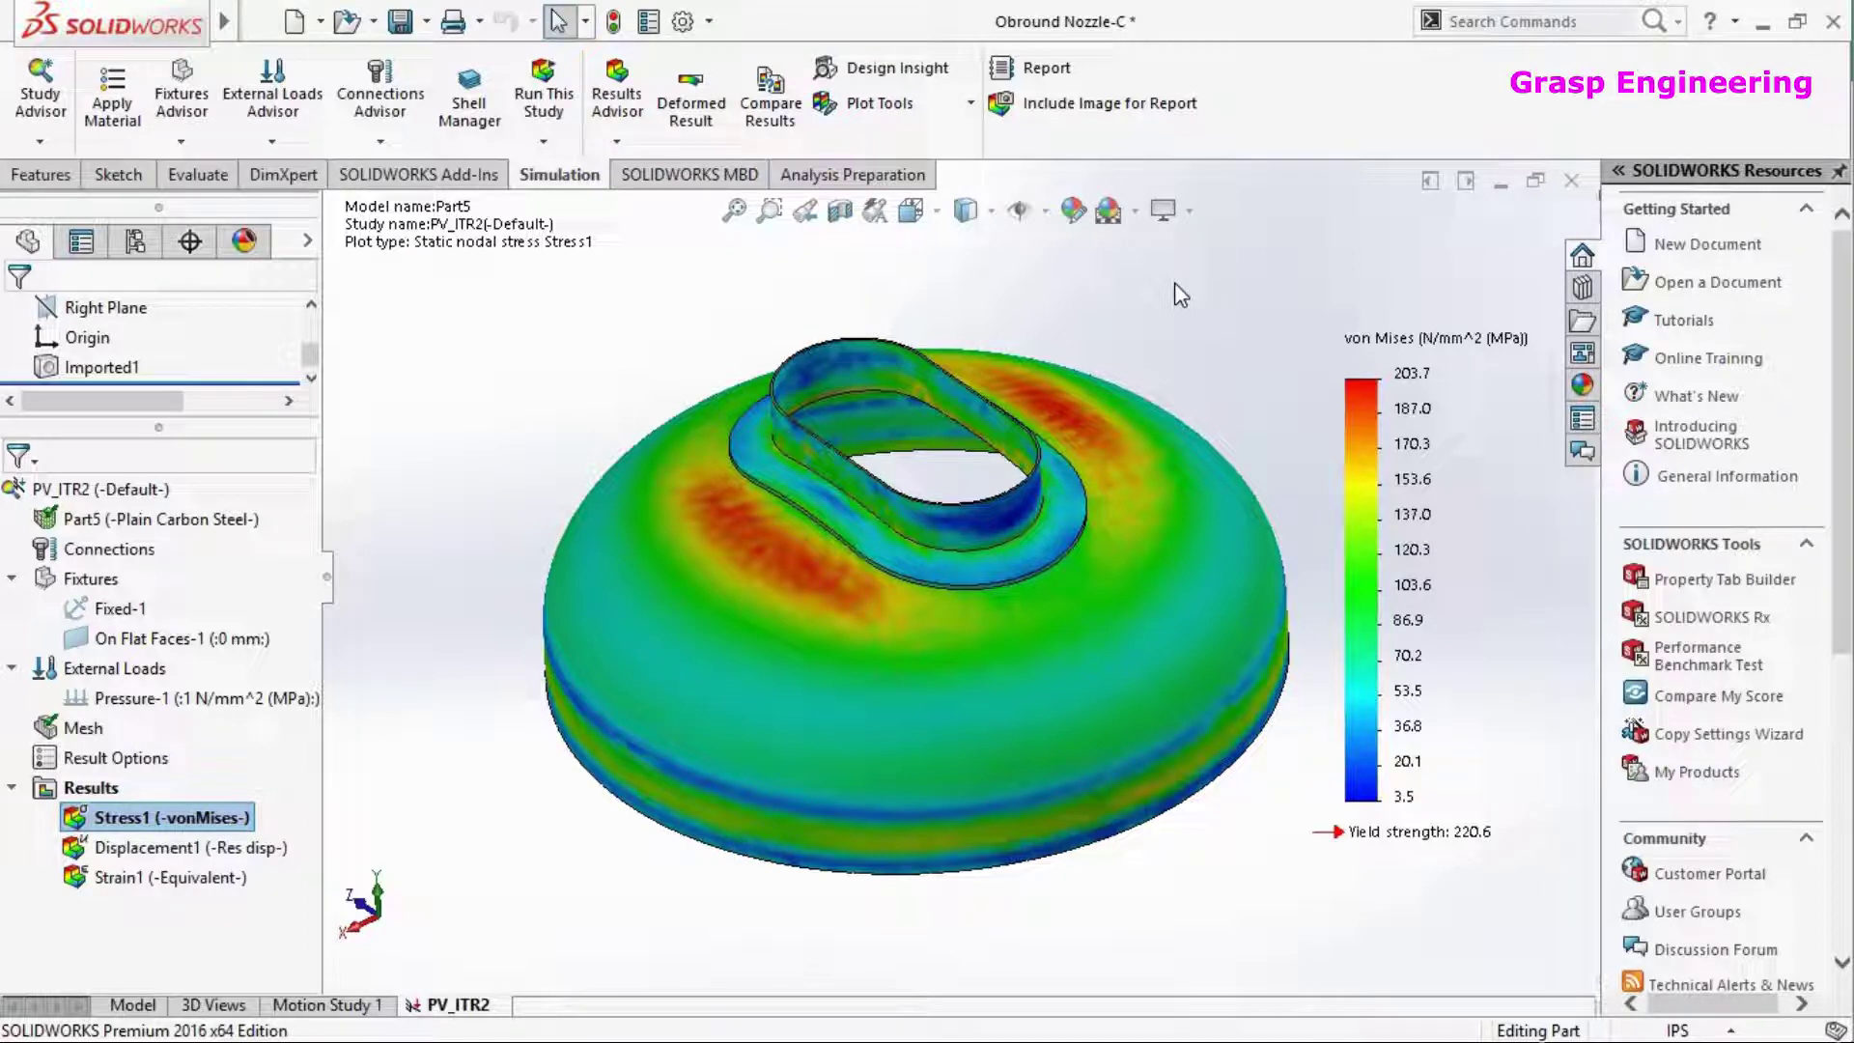
key(alt+Tab)
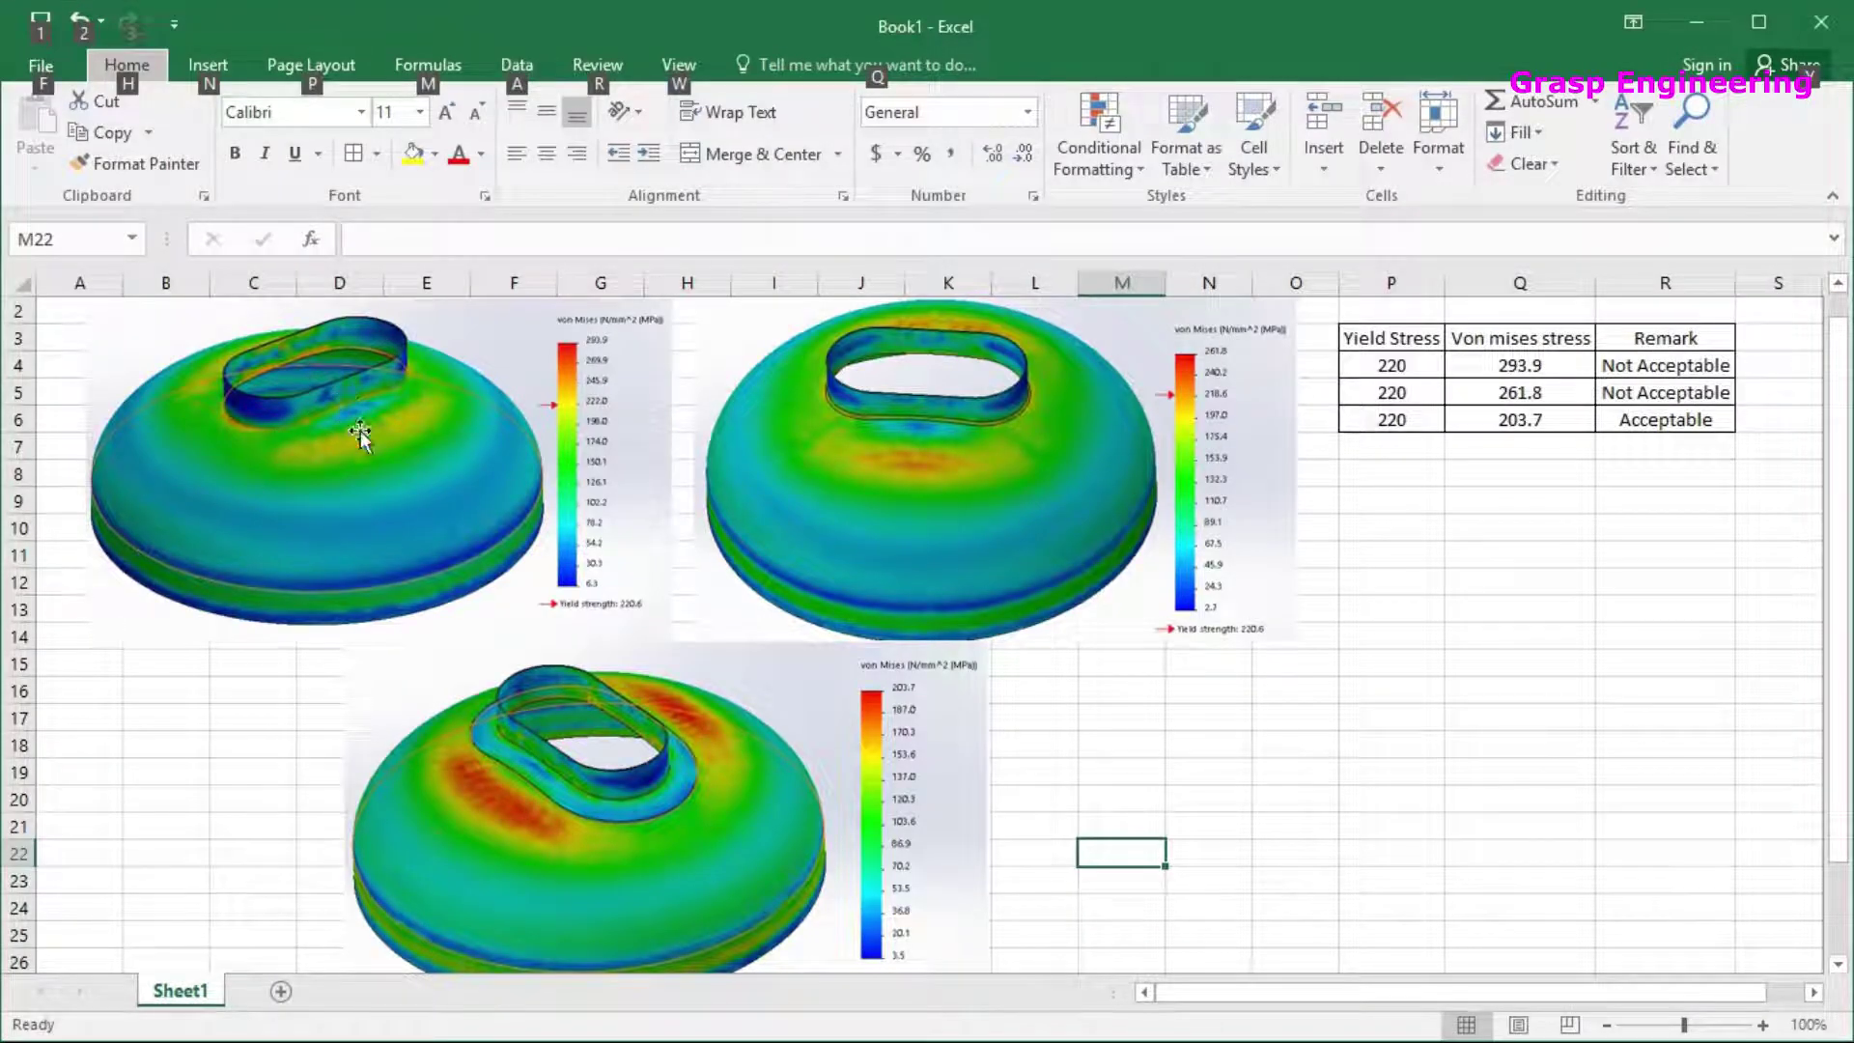
click(1610, 544)
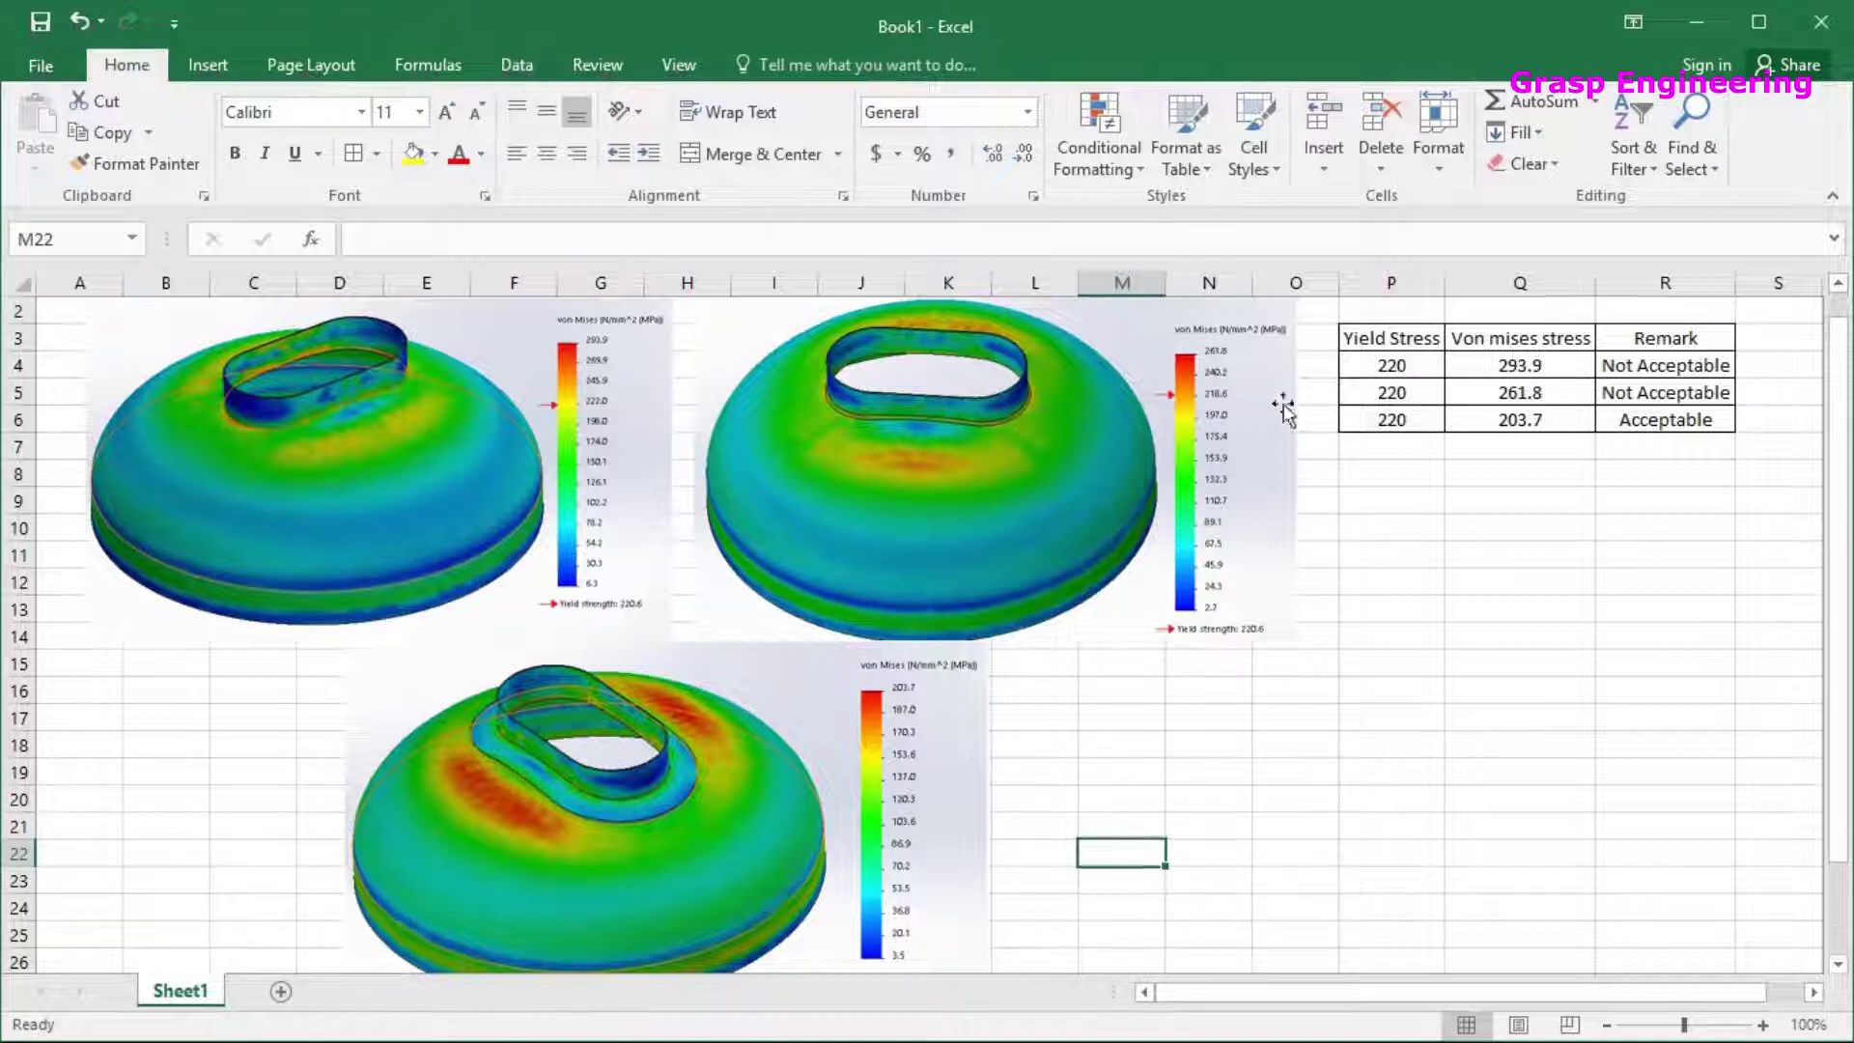
Enter the row label "SCL-1" in cell P9 below the stress table
click(1386, 513)
text(SC)
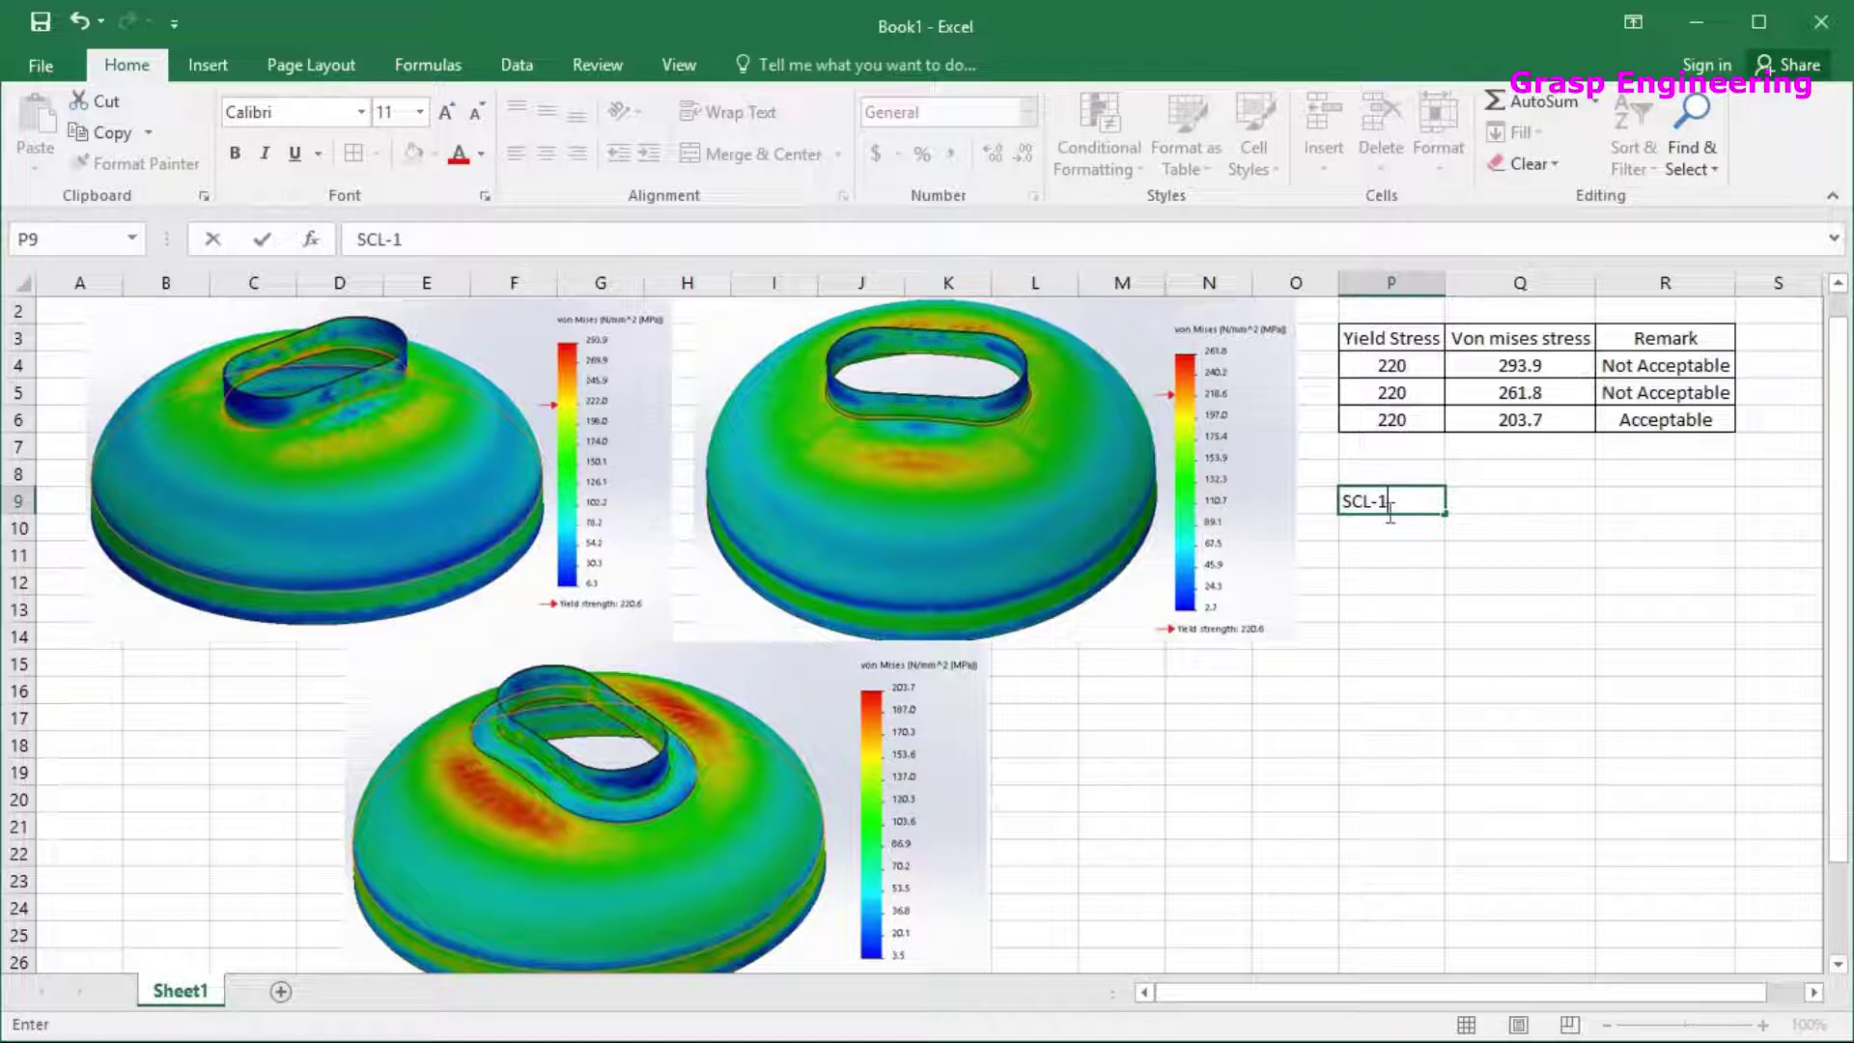
text(L-1)
key(Return)
Enter the headings "Alloable Limit" in cell Q8 and "Stress" in cell R8 for the SCL notes
click(1499, 473)
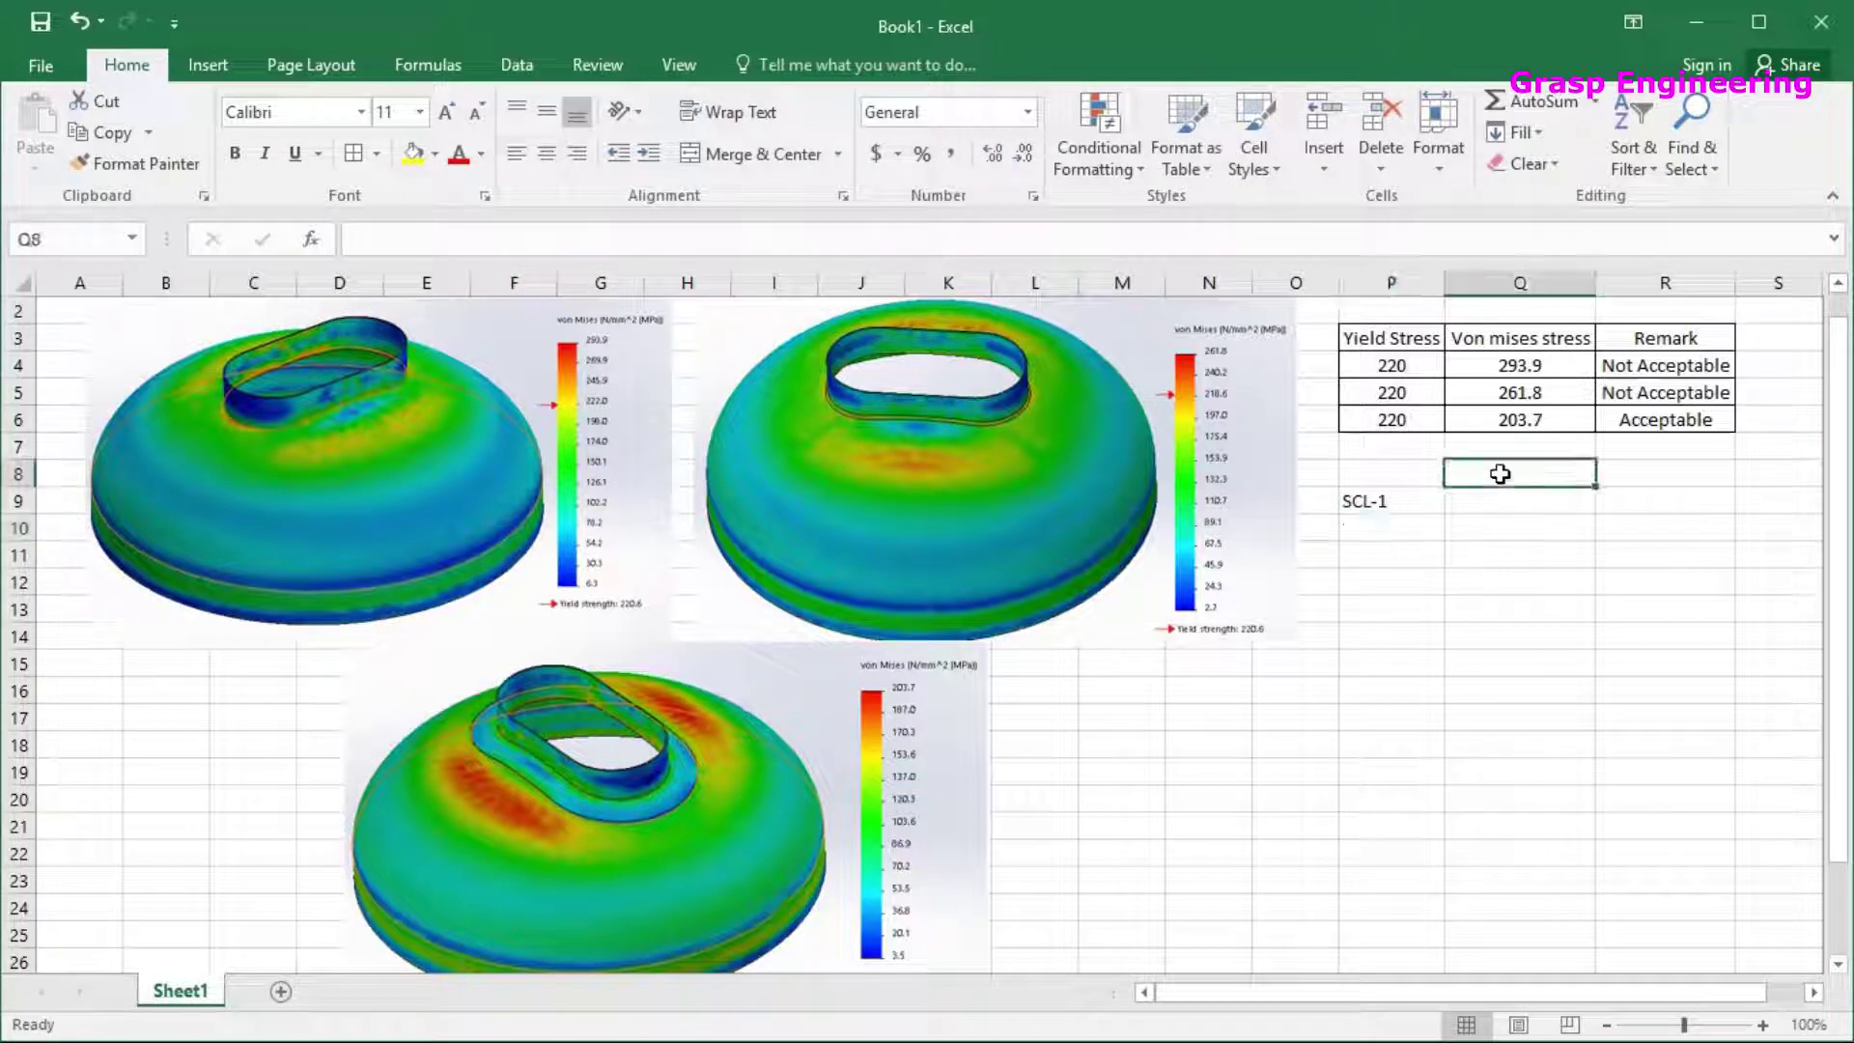
text(Alloable Limit)
key(Tab)
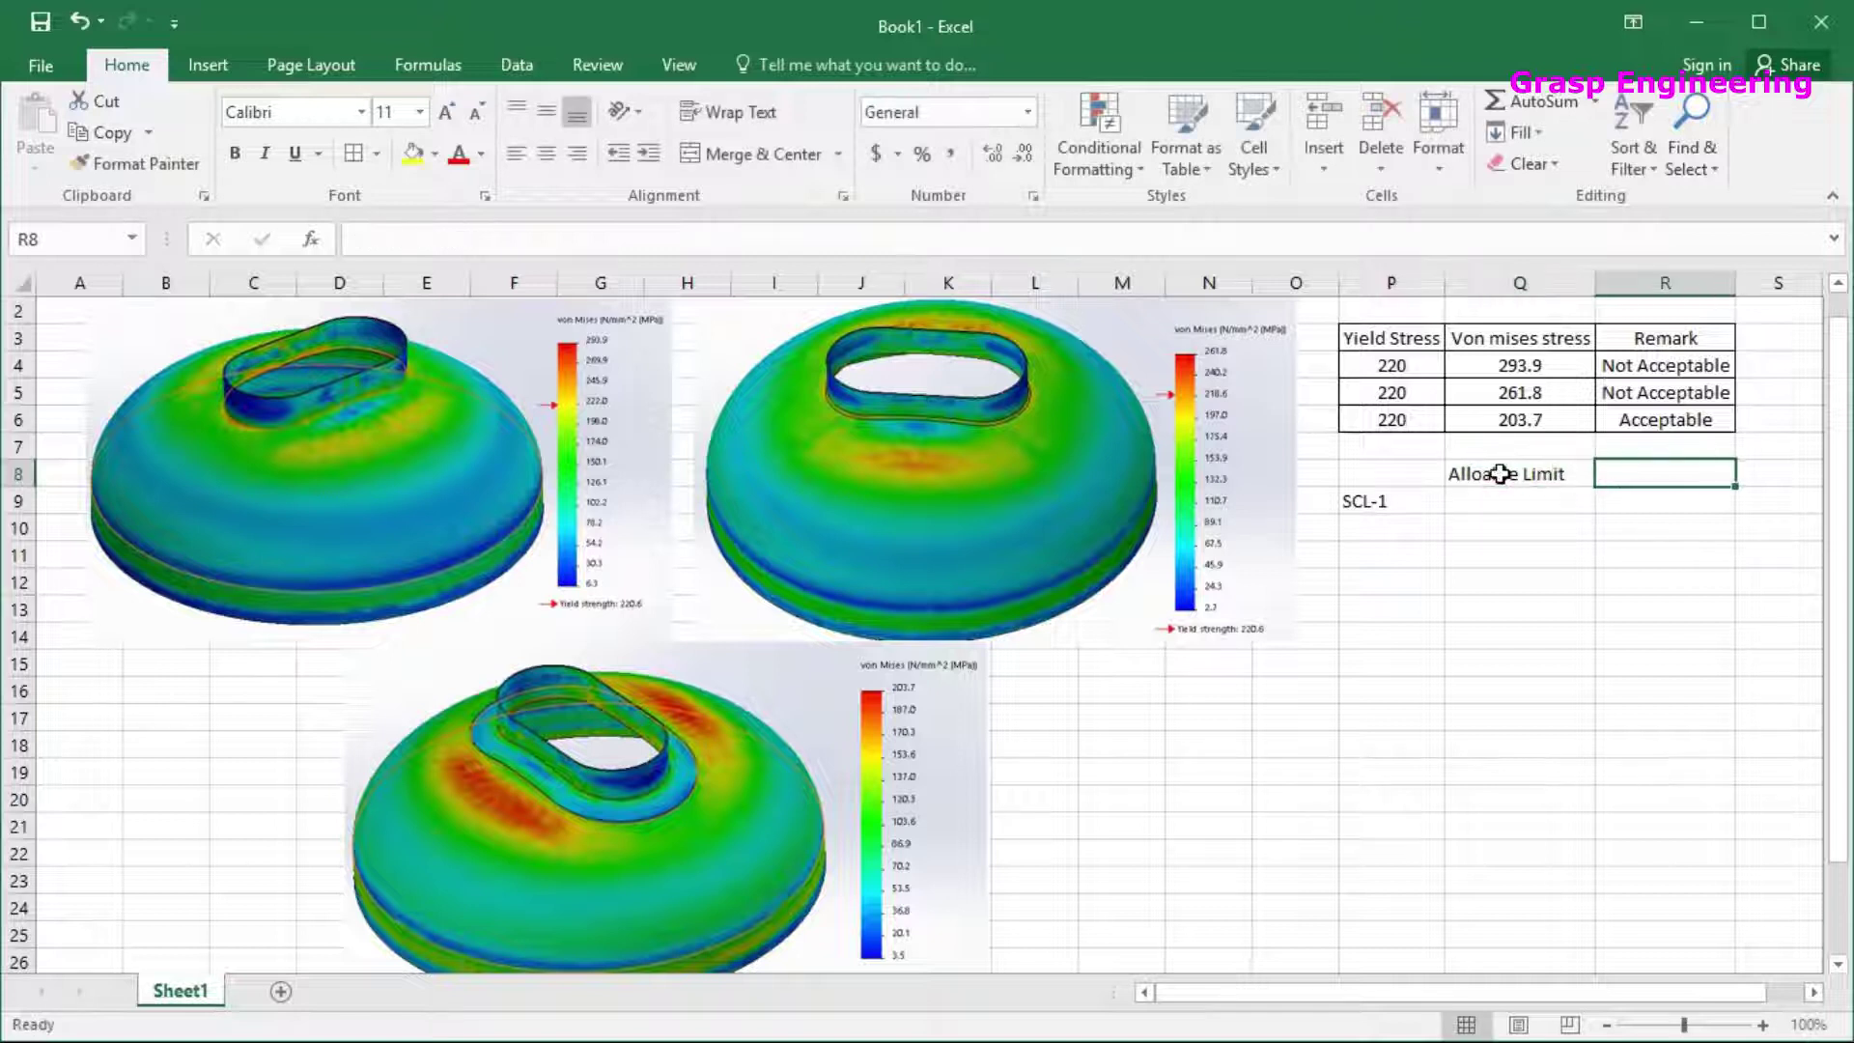
text(S)
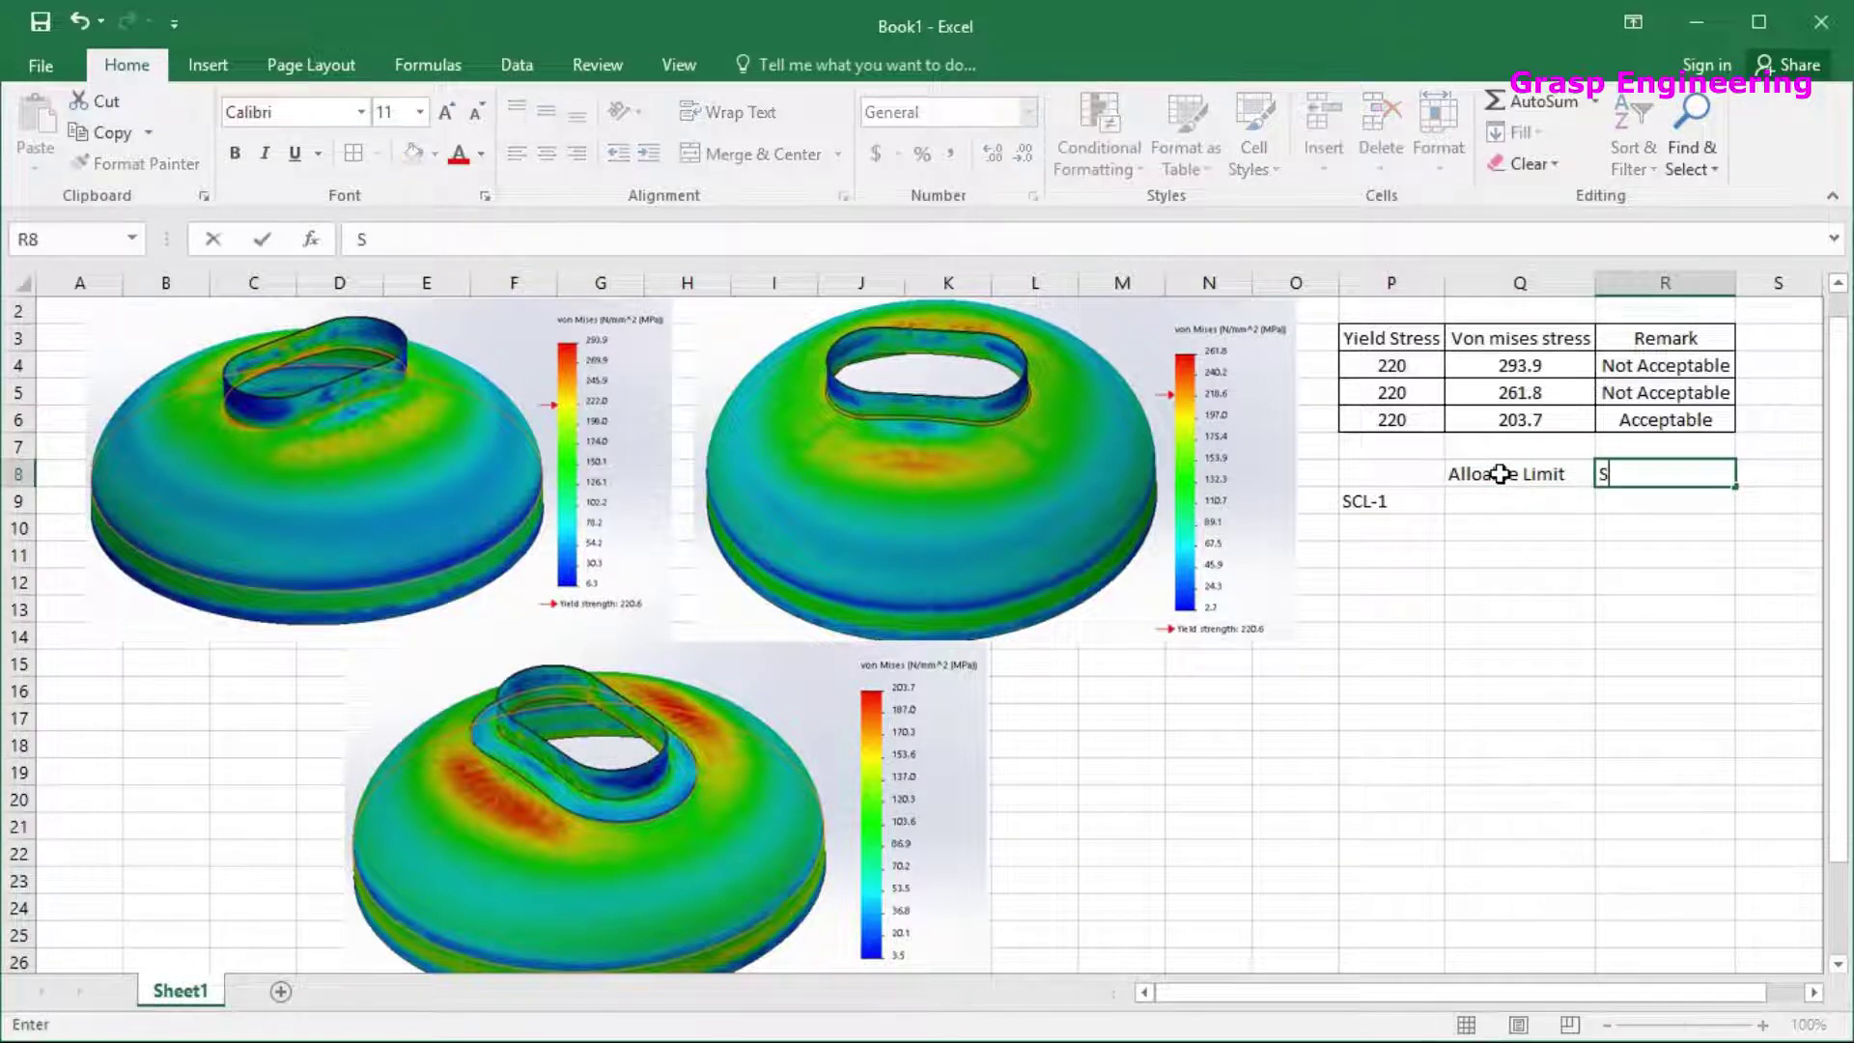
text(tress)
key(Return)
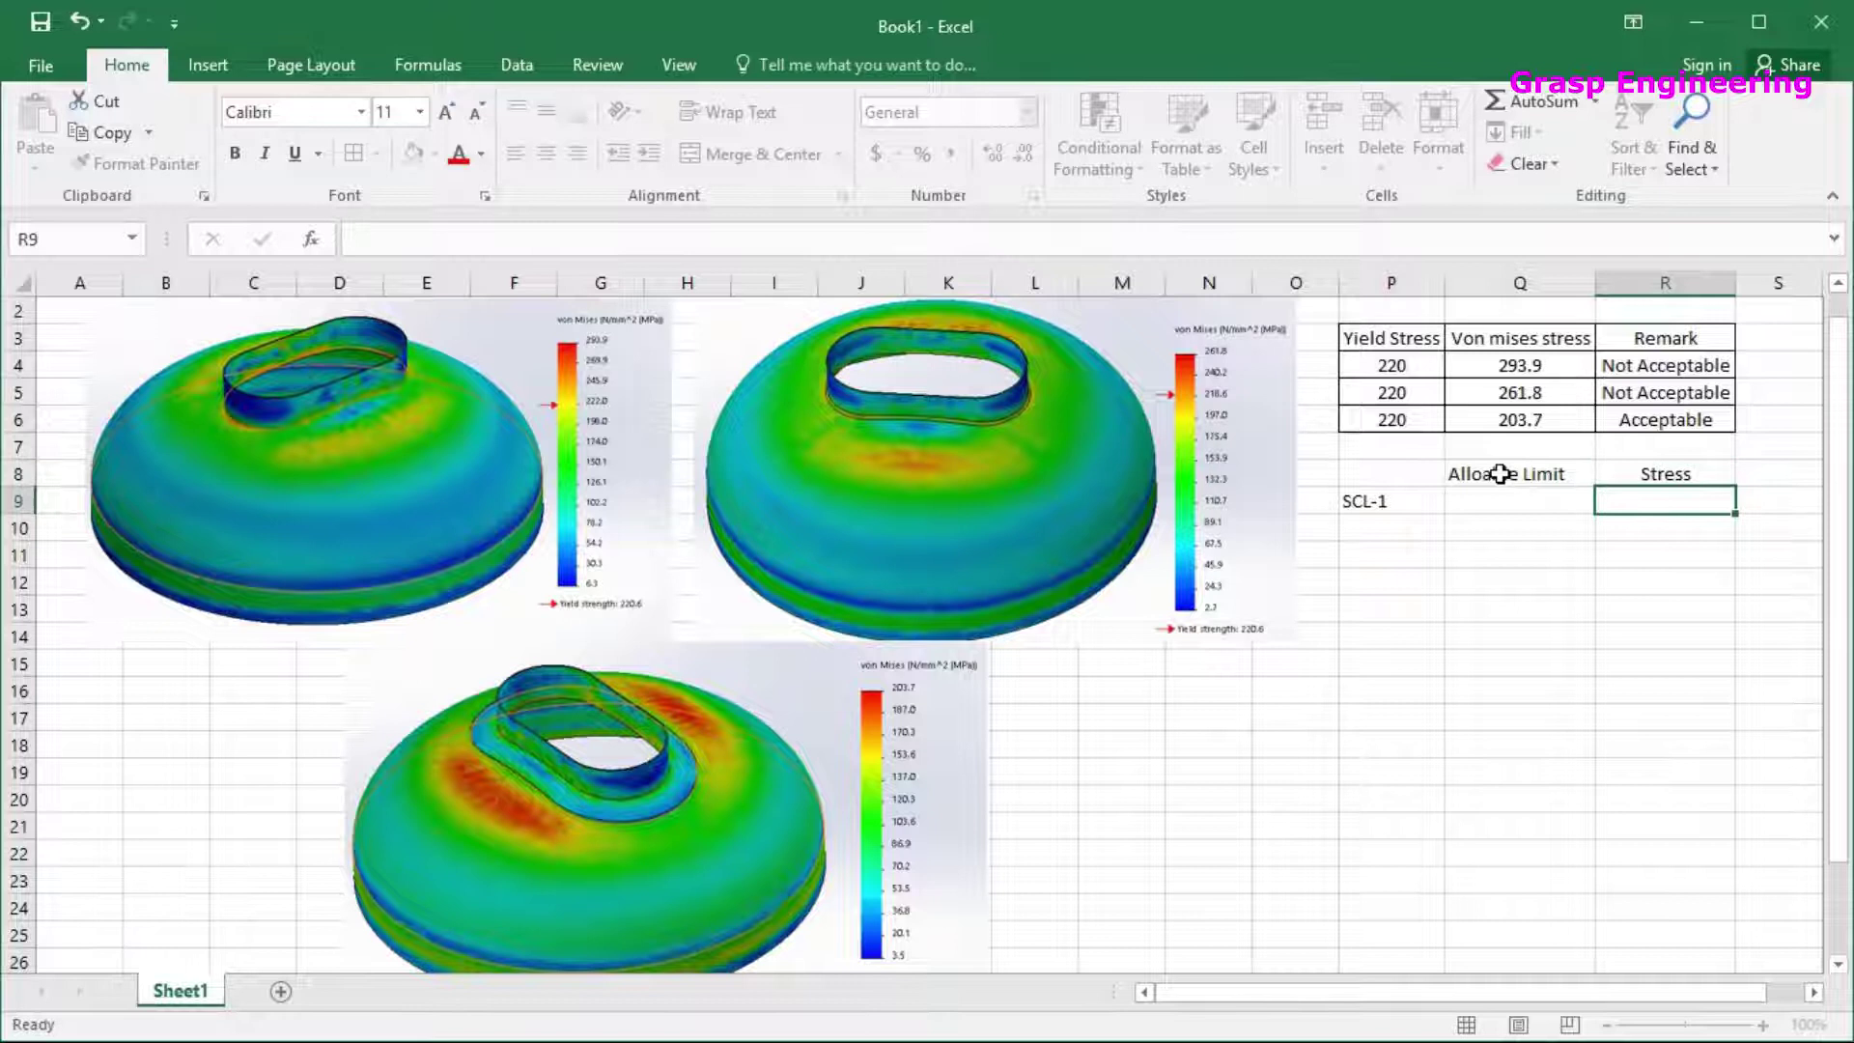
click(1384, 524)
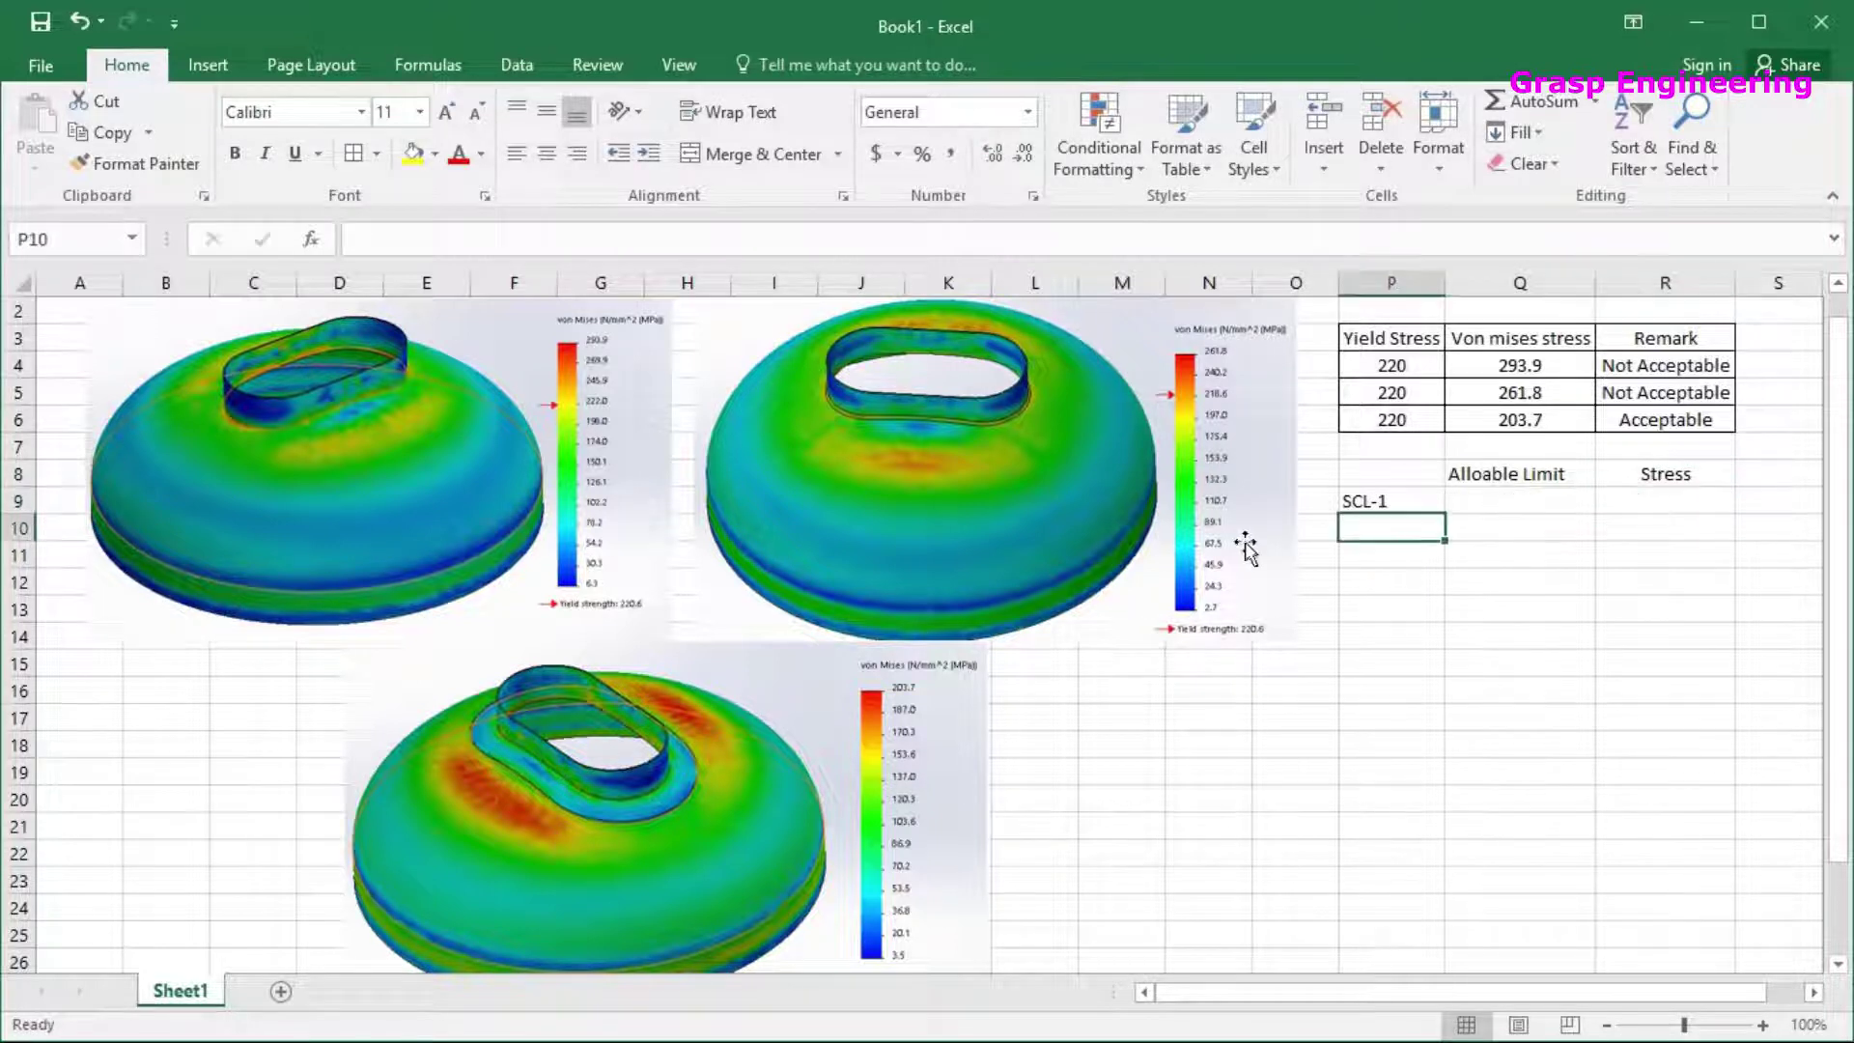
Switch to SOLIDWORKS to examine the Stress1 plot of PV_ITR2 from another angle, and return to the Book1 workbook in Excel
key(alt+Tab)
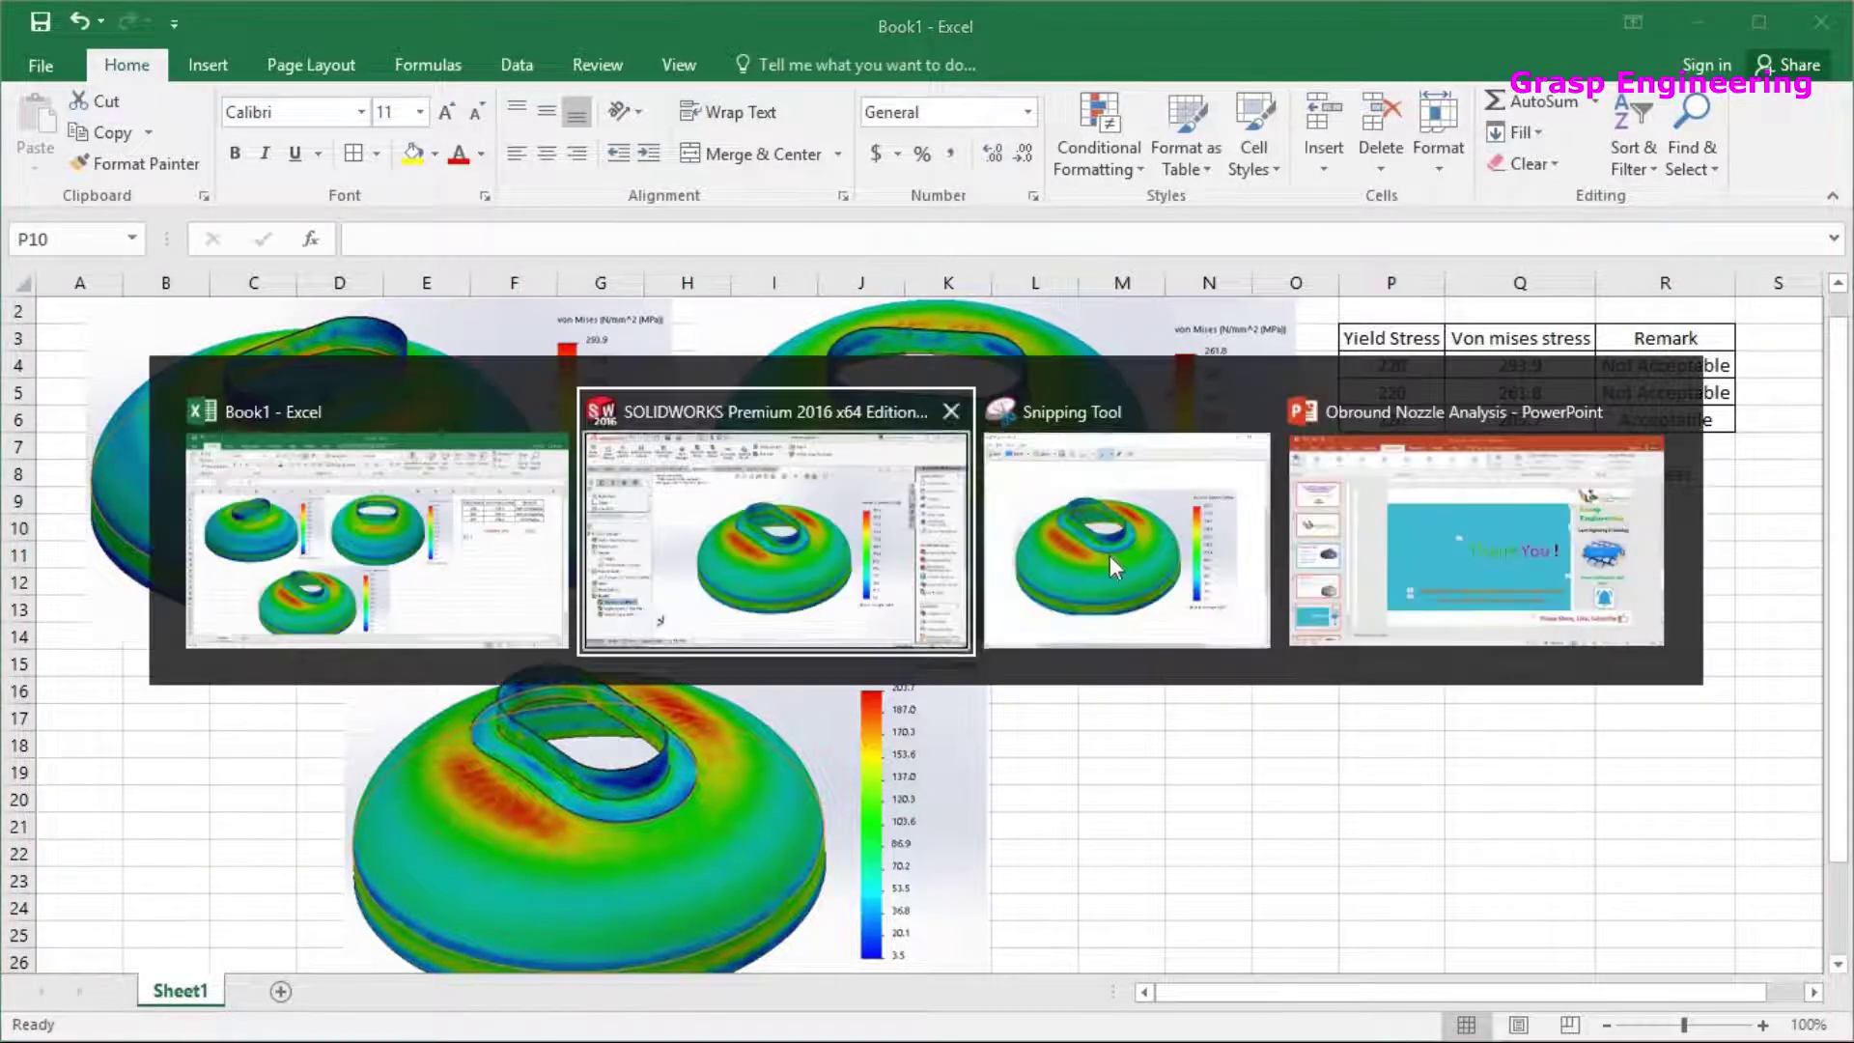
click(792, 541)
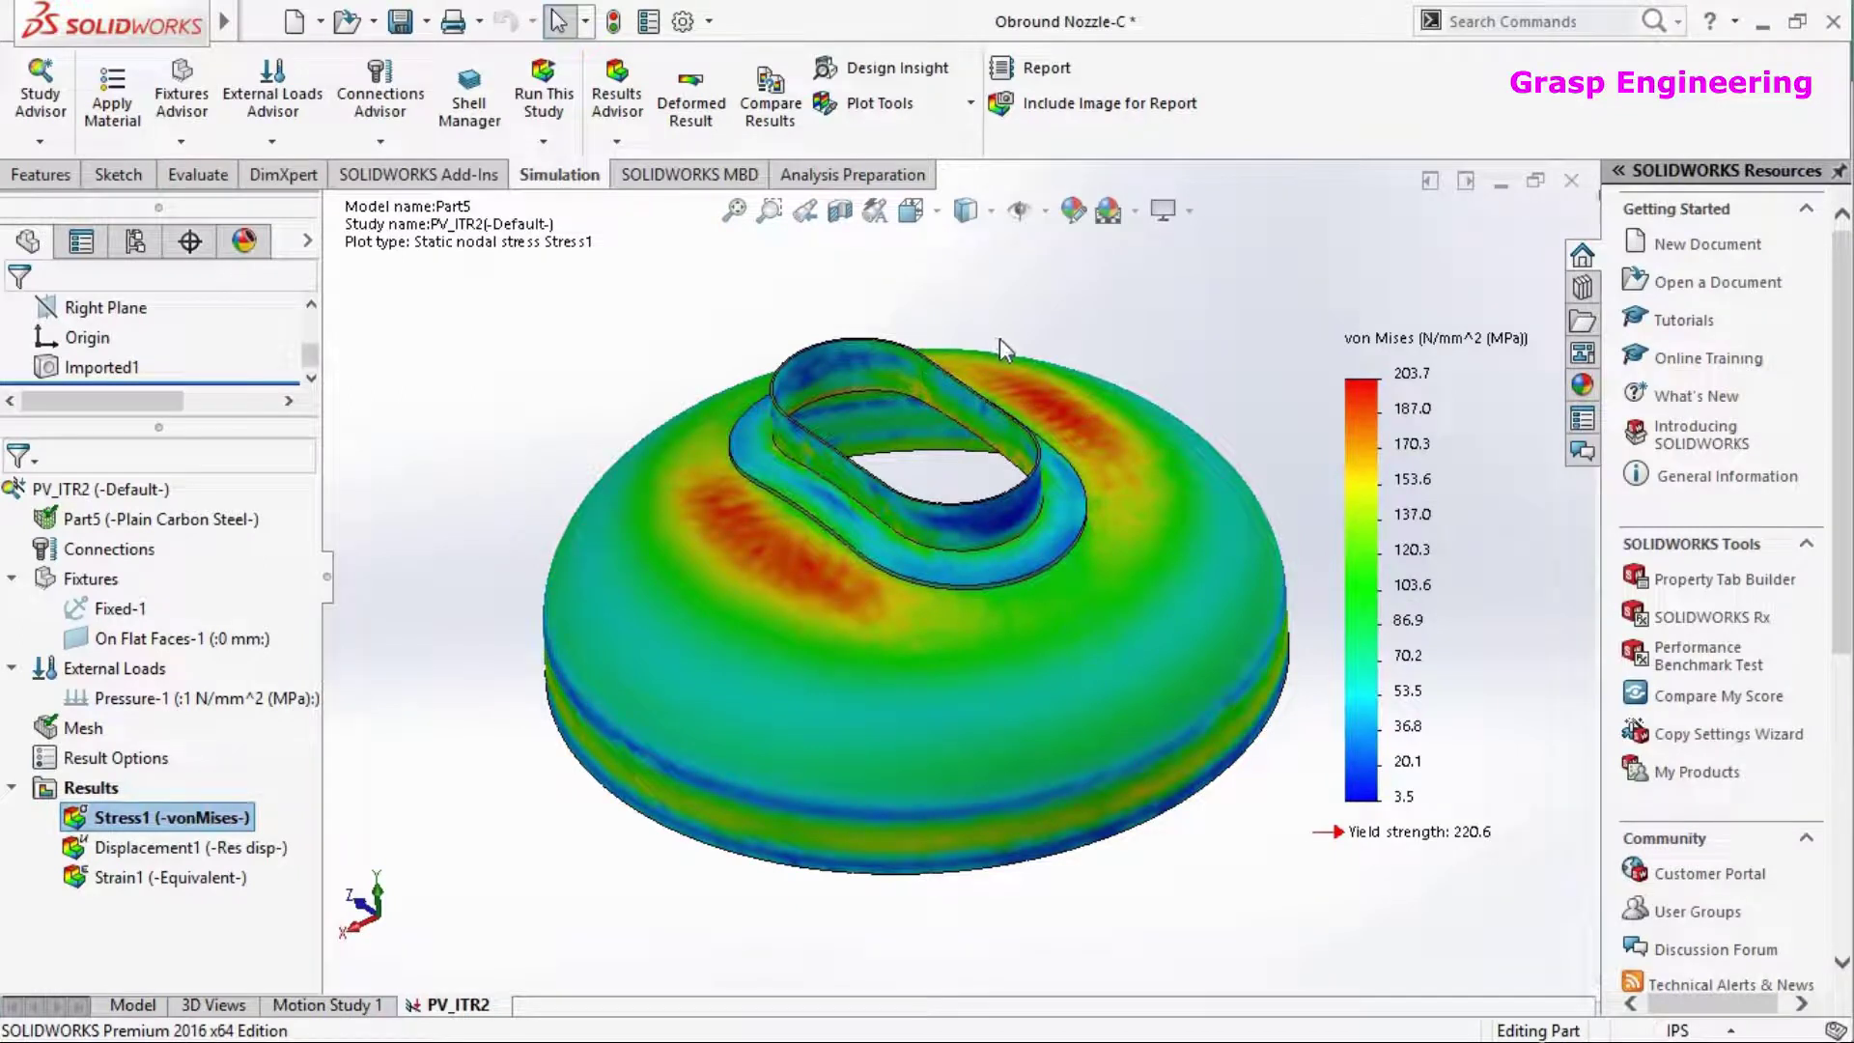
middle_drag(936, 537, 720, 514)
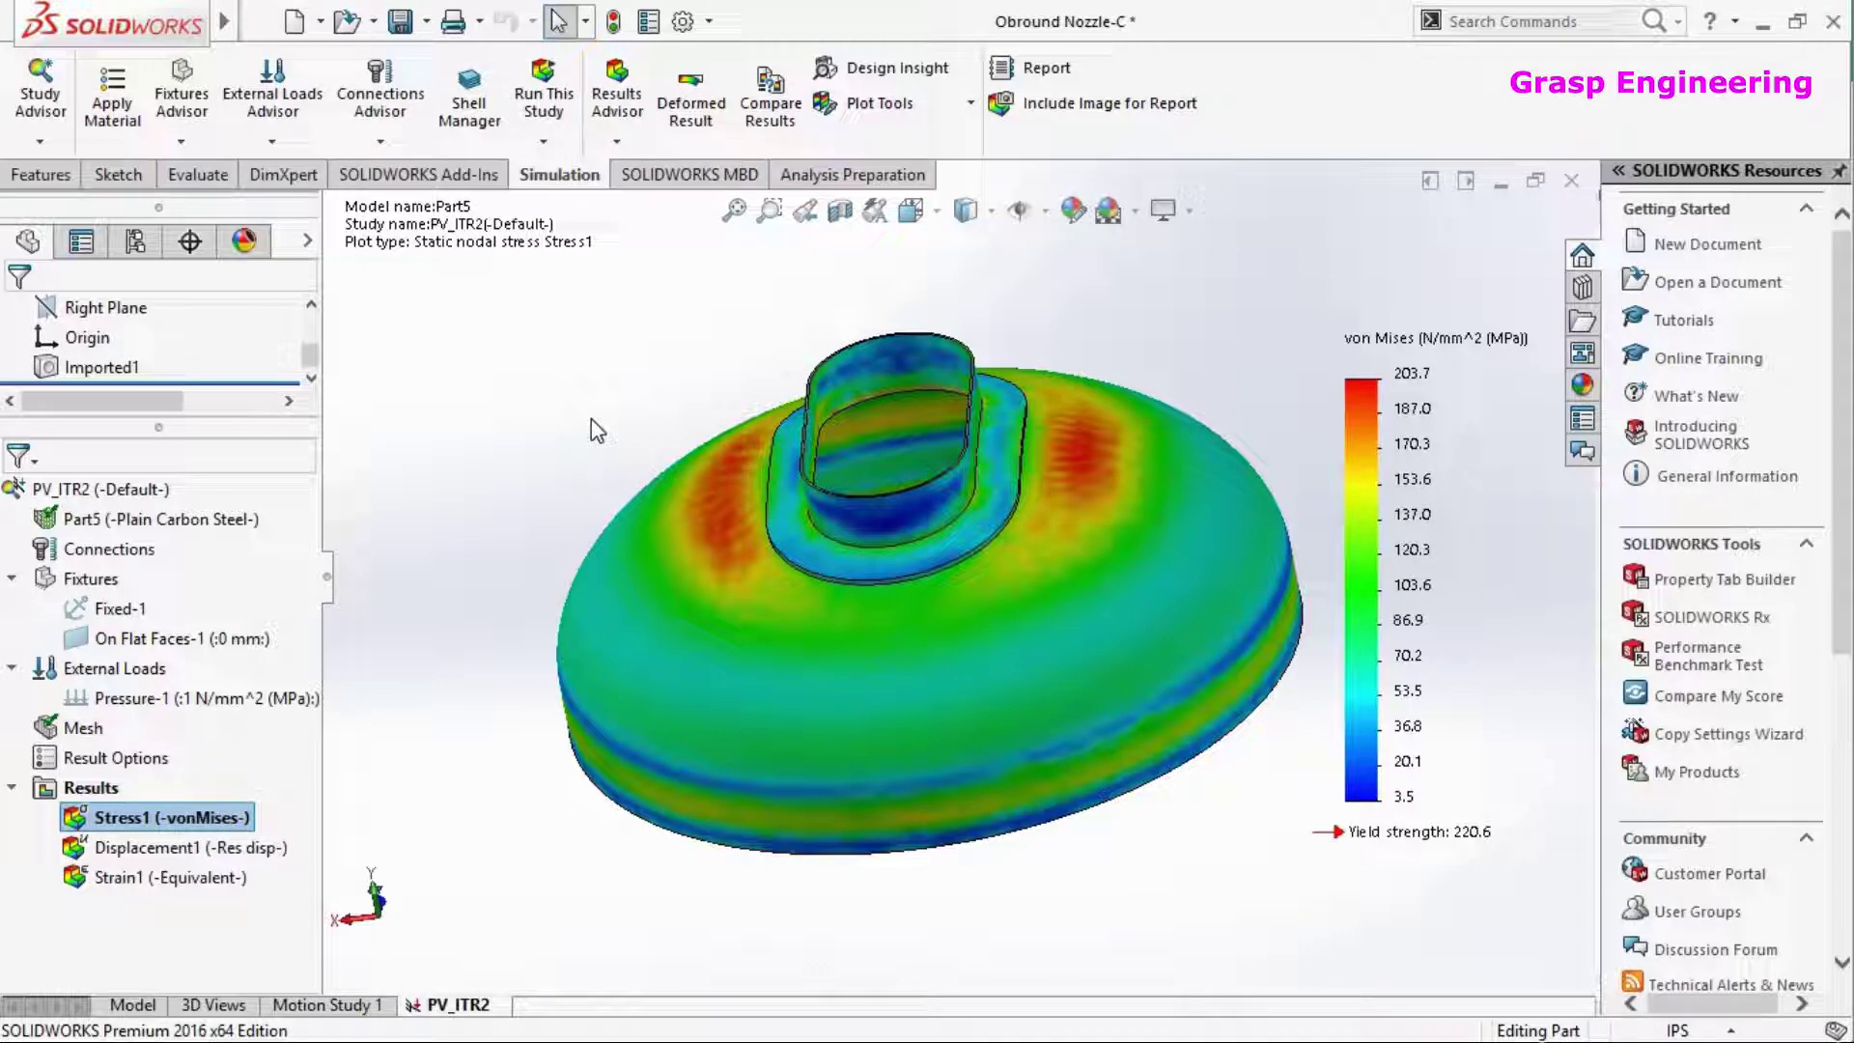
key(alt+Tab)
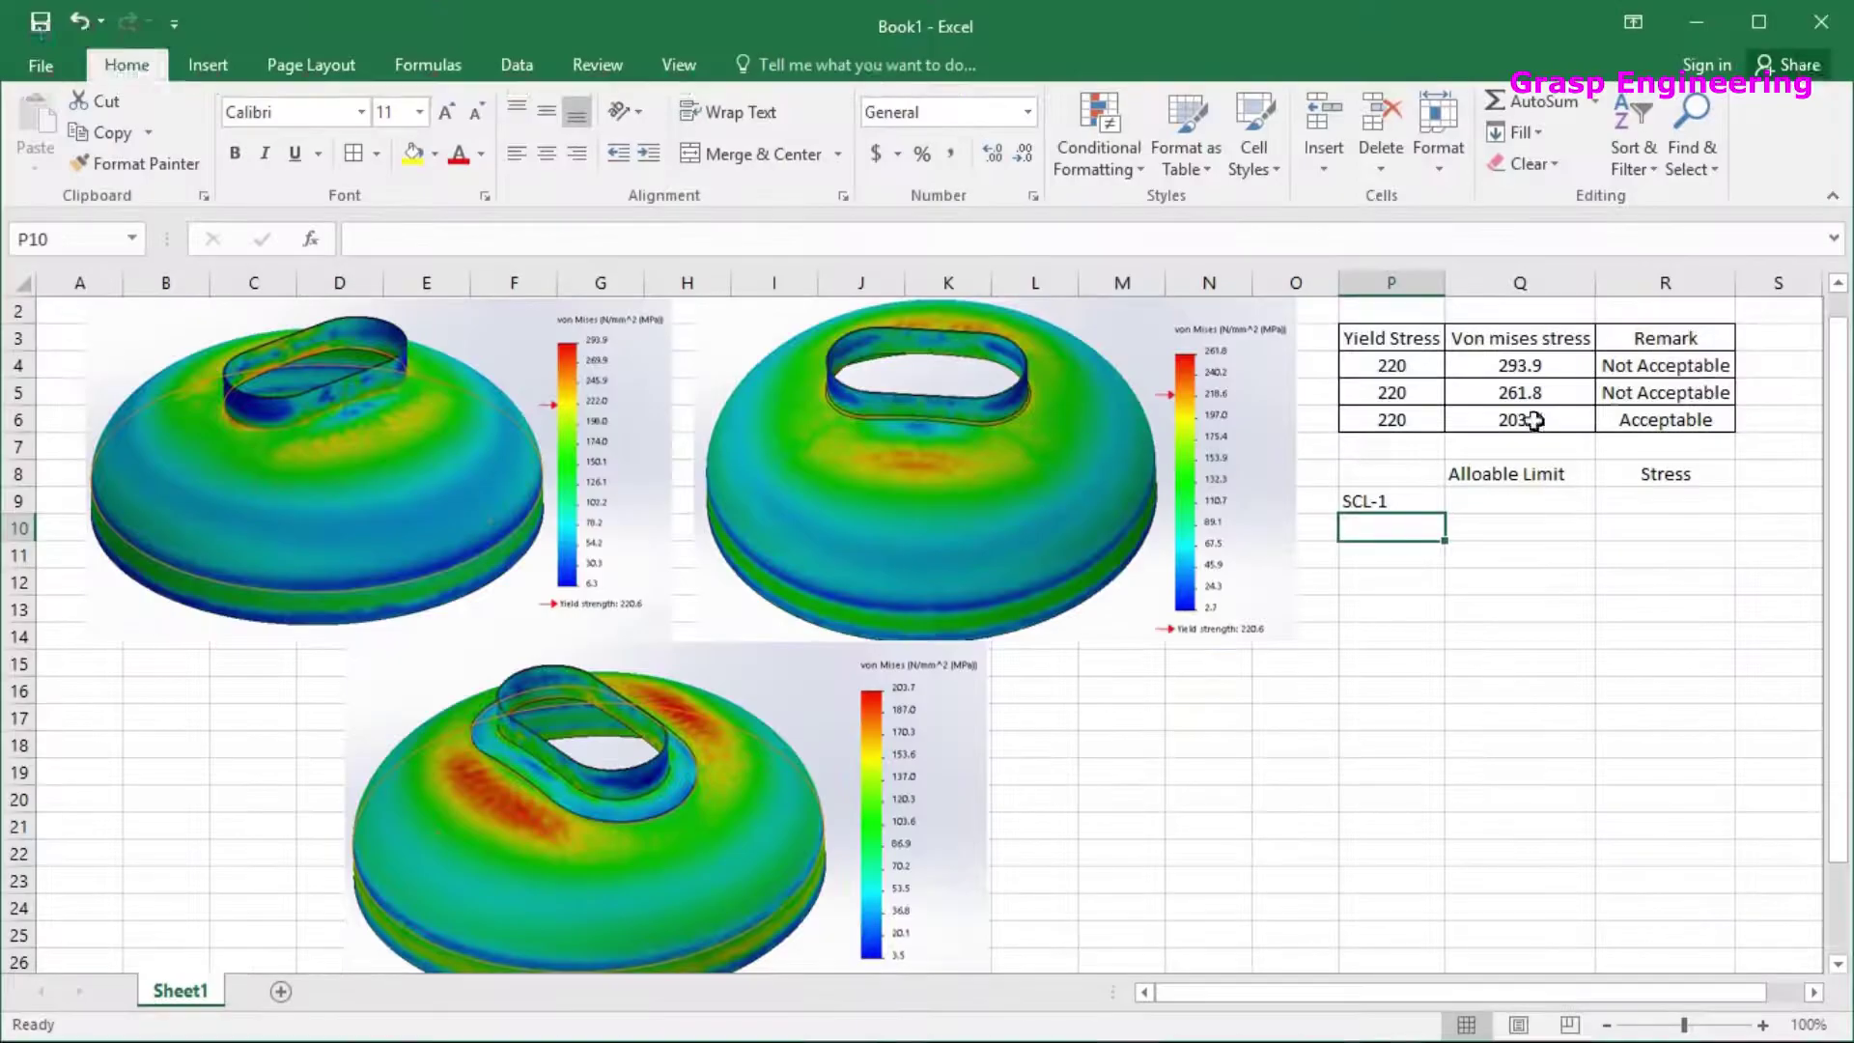
Calculate von Mises stress divided by yield stress for the first design in cell S4 with =Q4/P4
click(1781, 359)
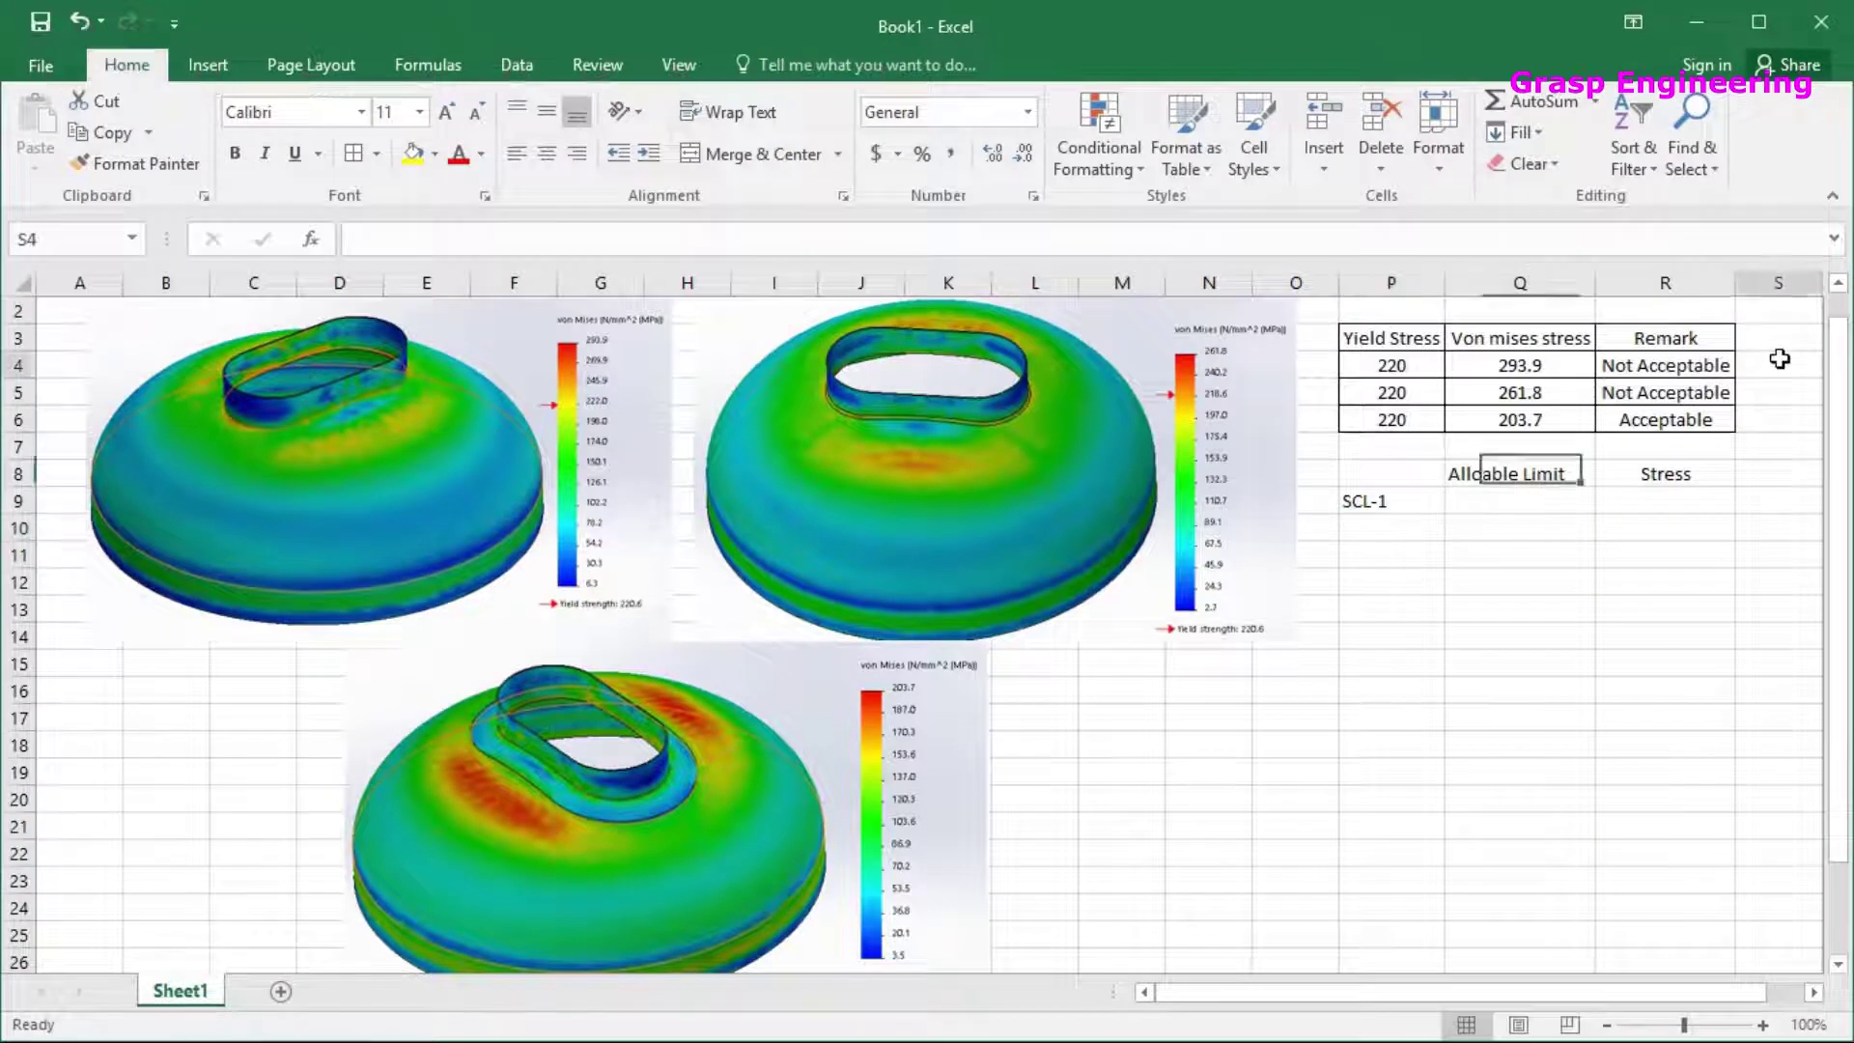
text(=)
click(1504, 365)
text(/)
click(1400, 365)
key(Return)
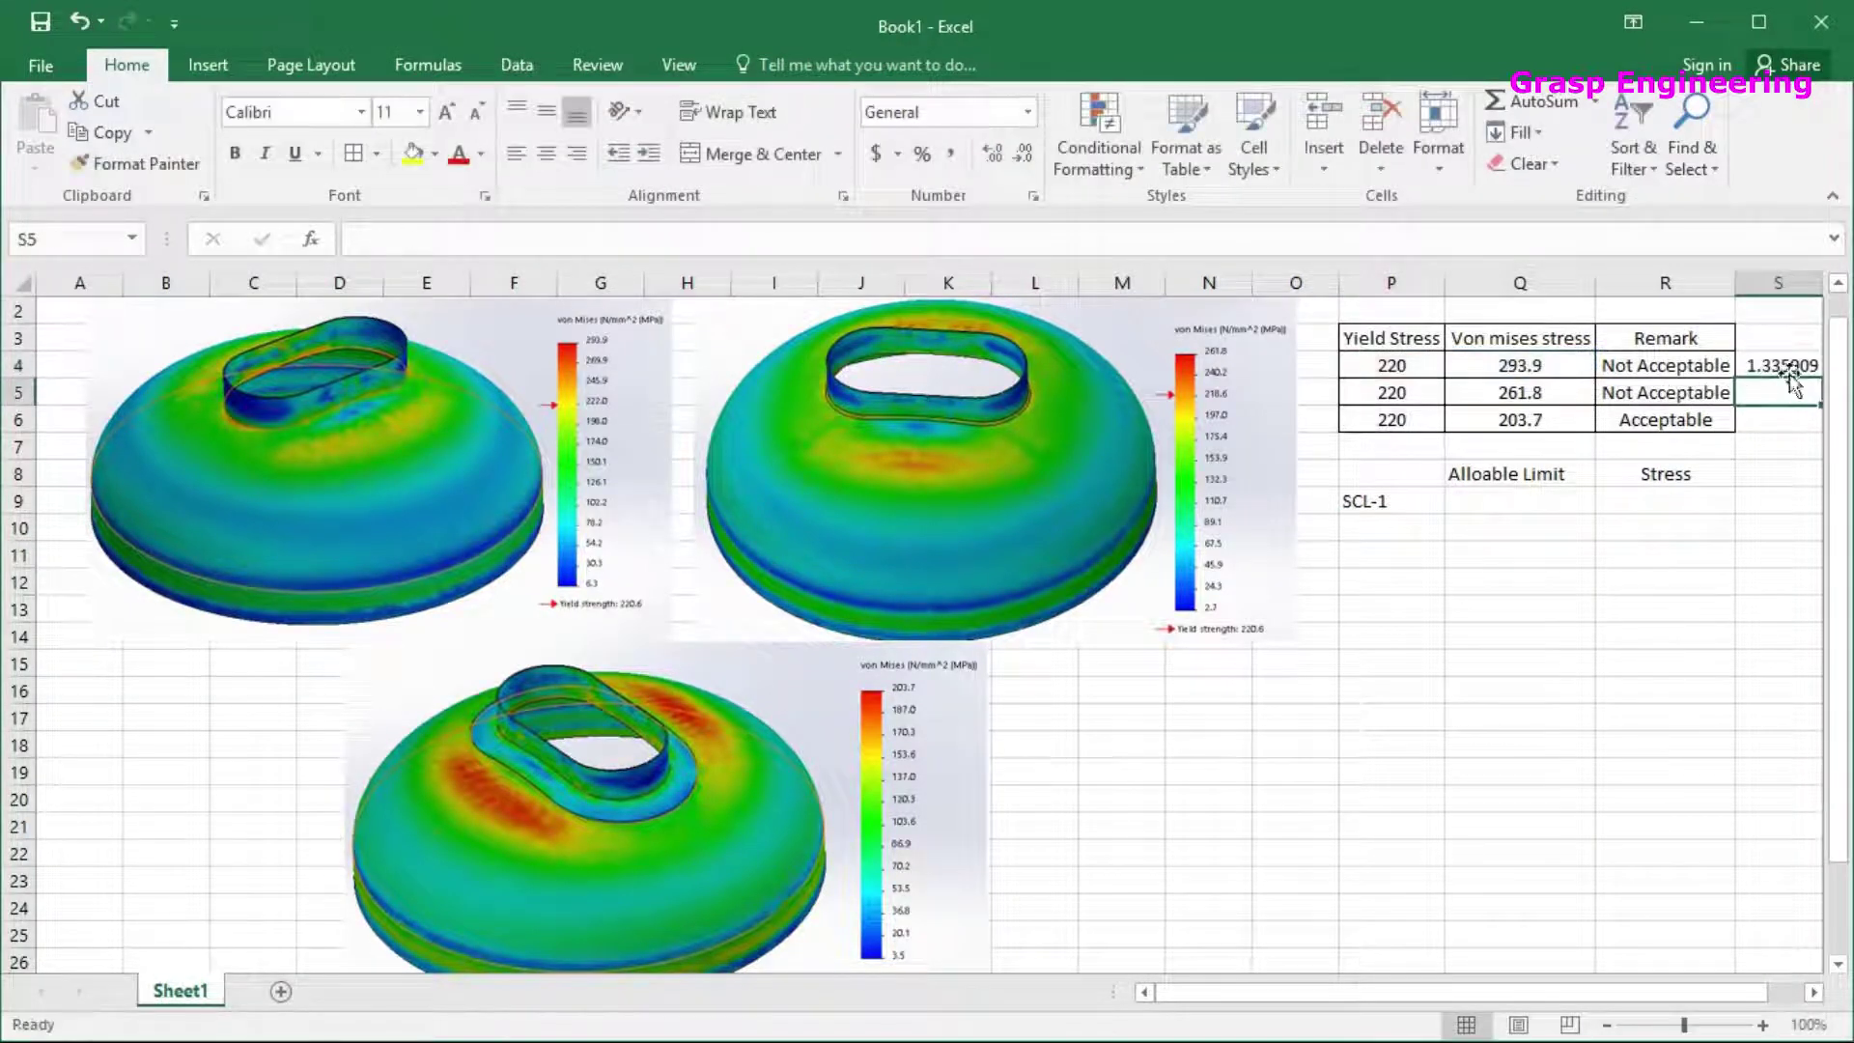
Calculate yield stress divided by von Mises stress in cell S4 with =P4/Q4 and fill the formula down to S6
click(1783, 359)
text(=)
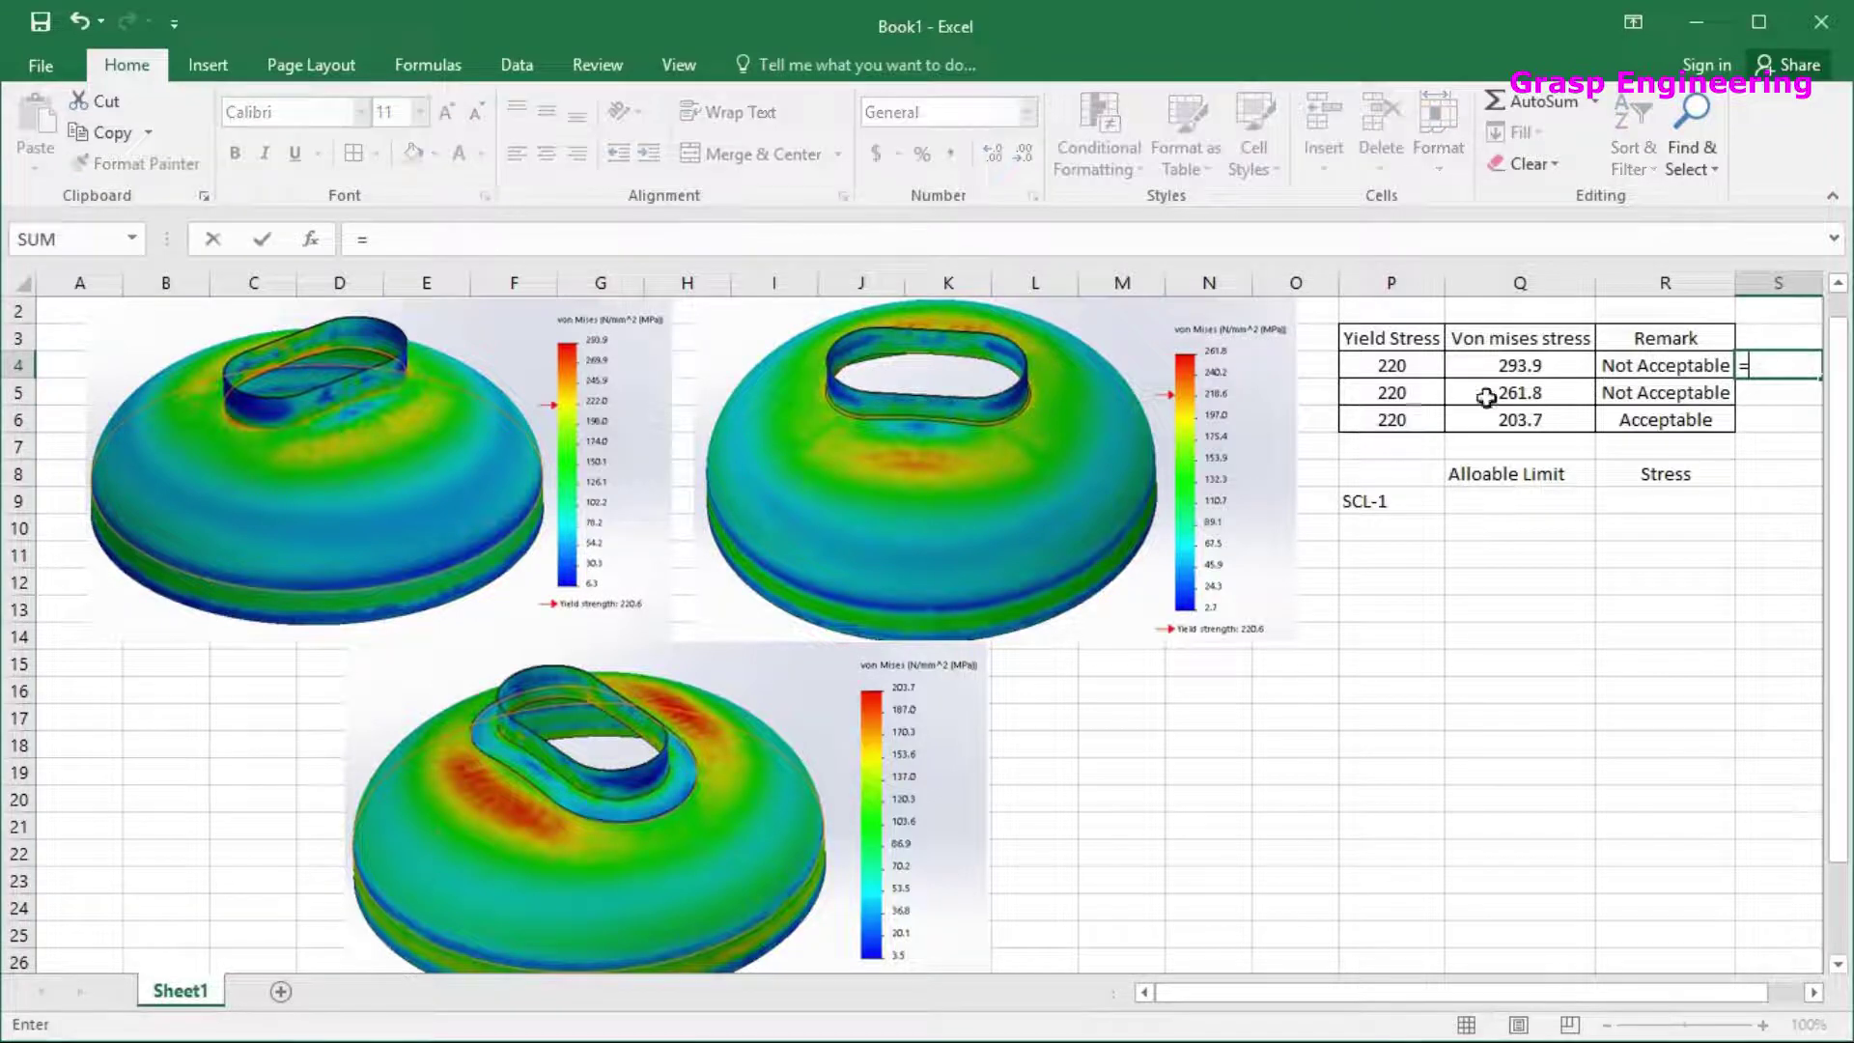
click(1397, 361)
text(/)
click(1496, 366)
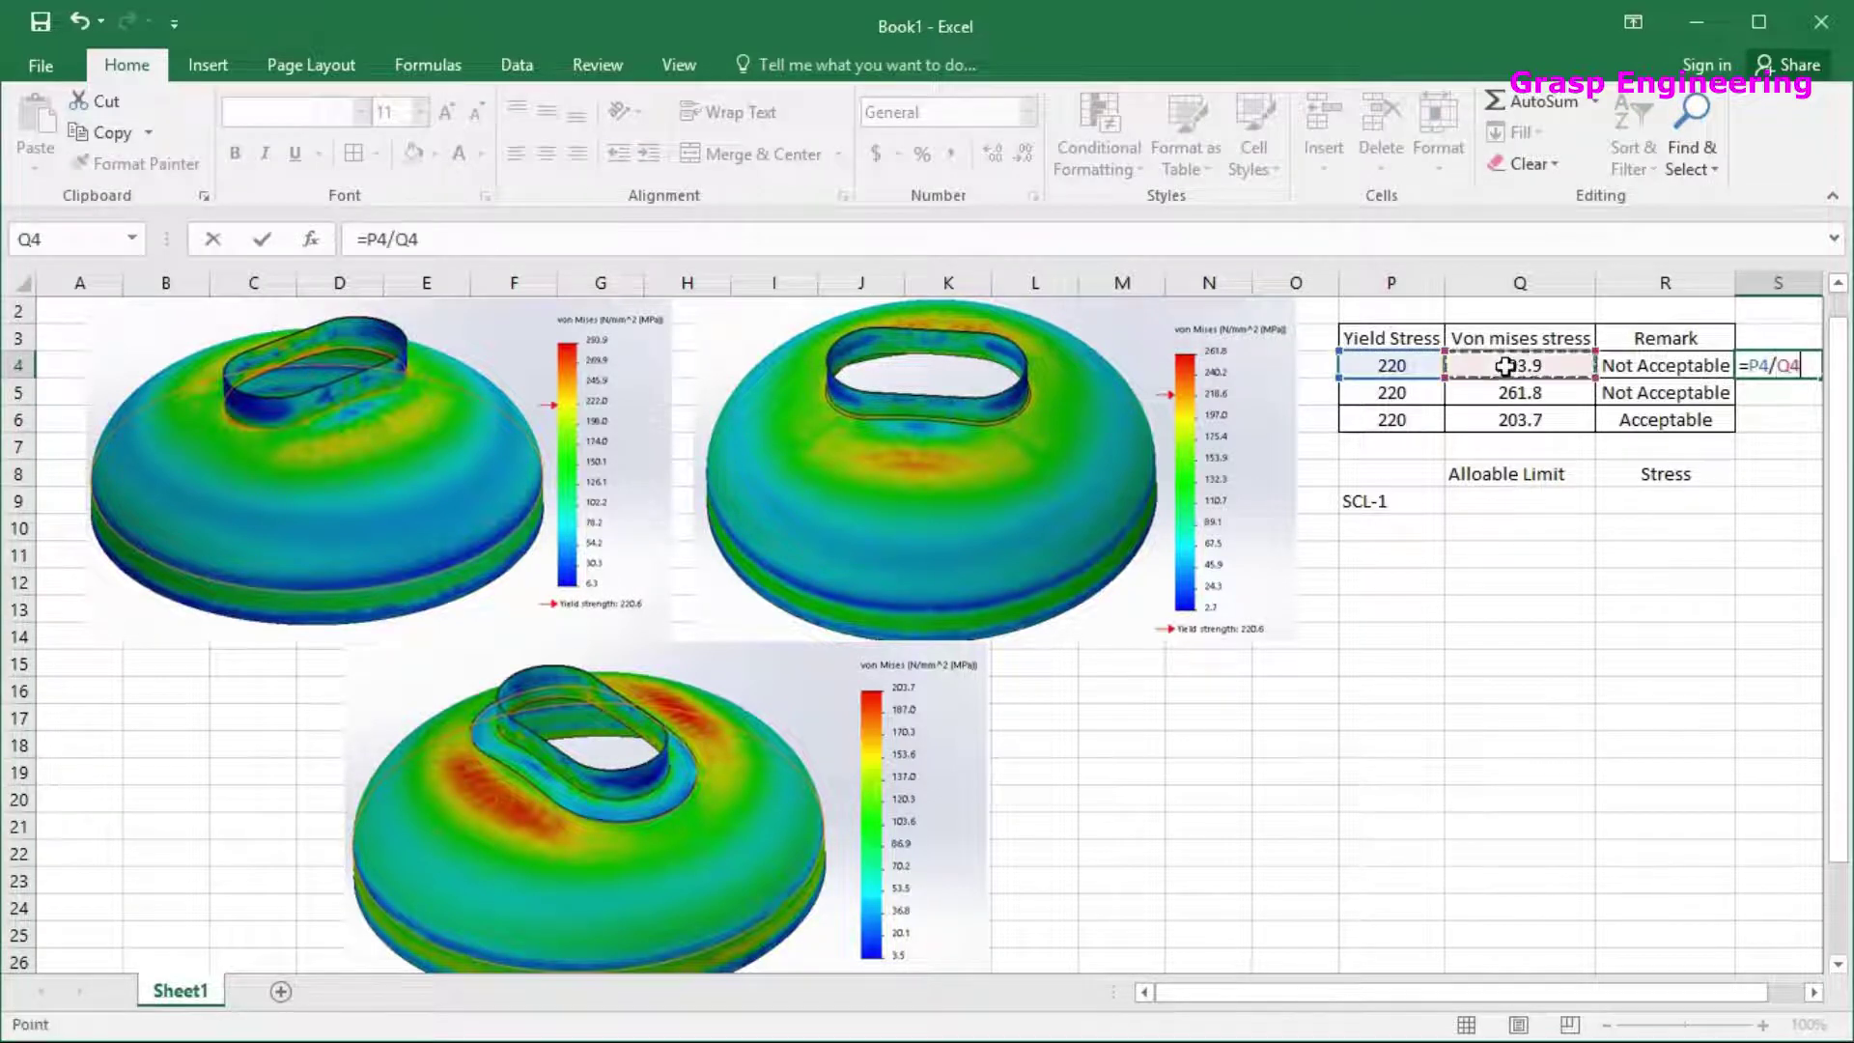
key(Return)
click(1804, 368)
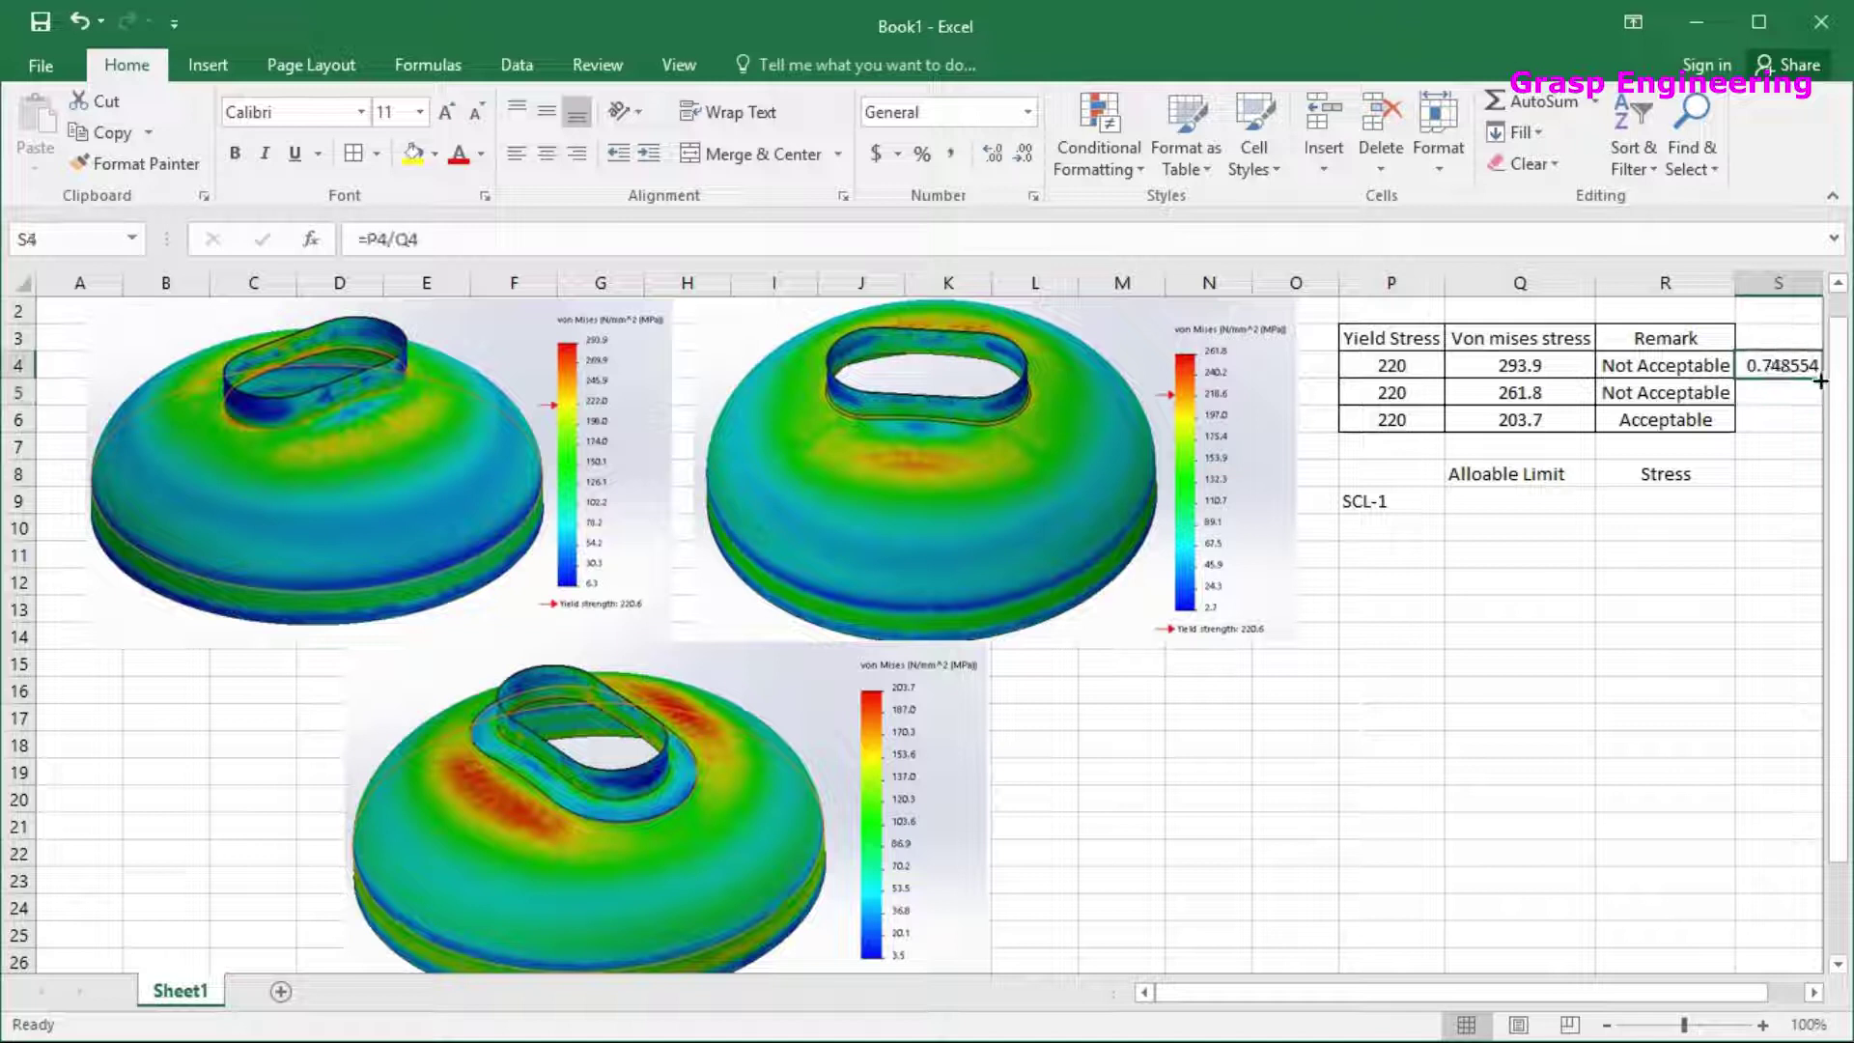
drag(1821, 379, 1554, 425)
Enter the heading "FOS" in cell S3 and apply all borders to the range R3:S6
click(1496, 330)
text(FOS)
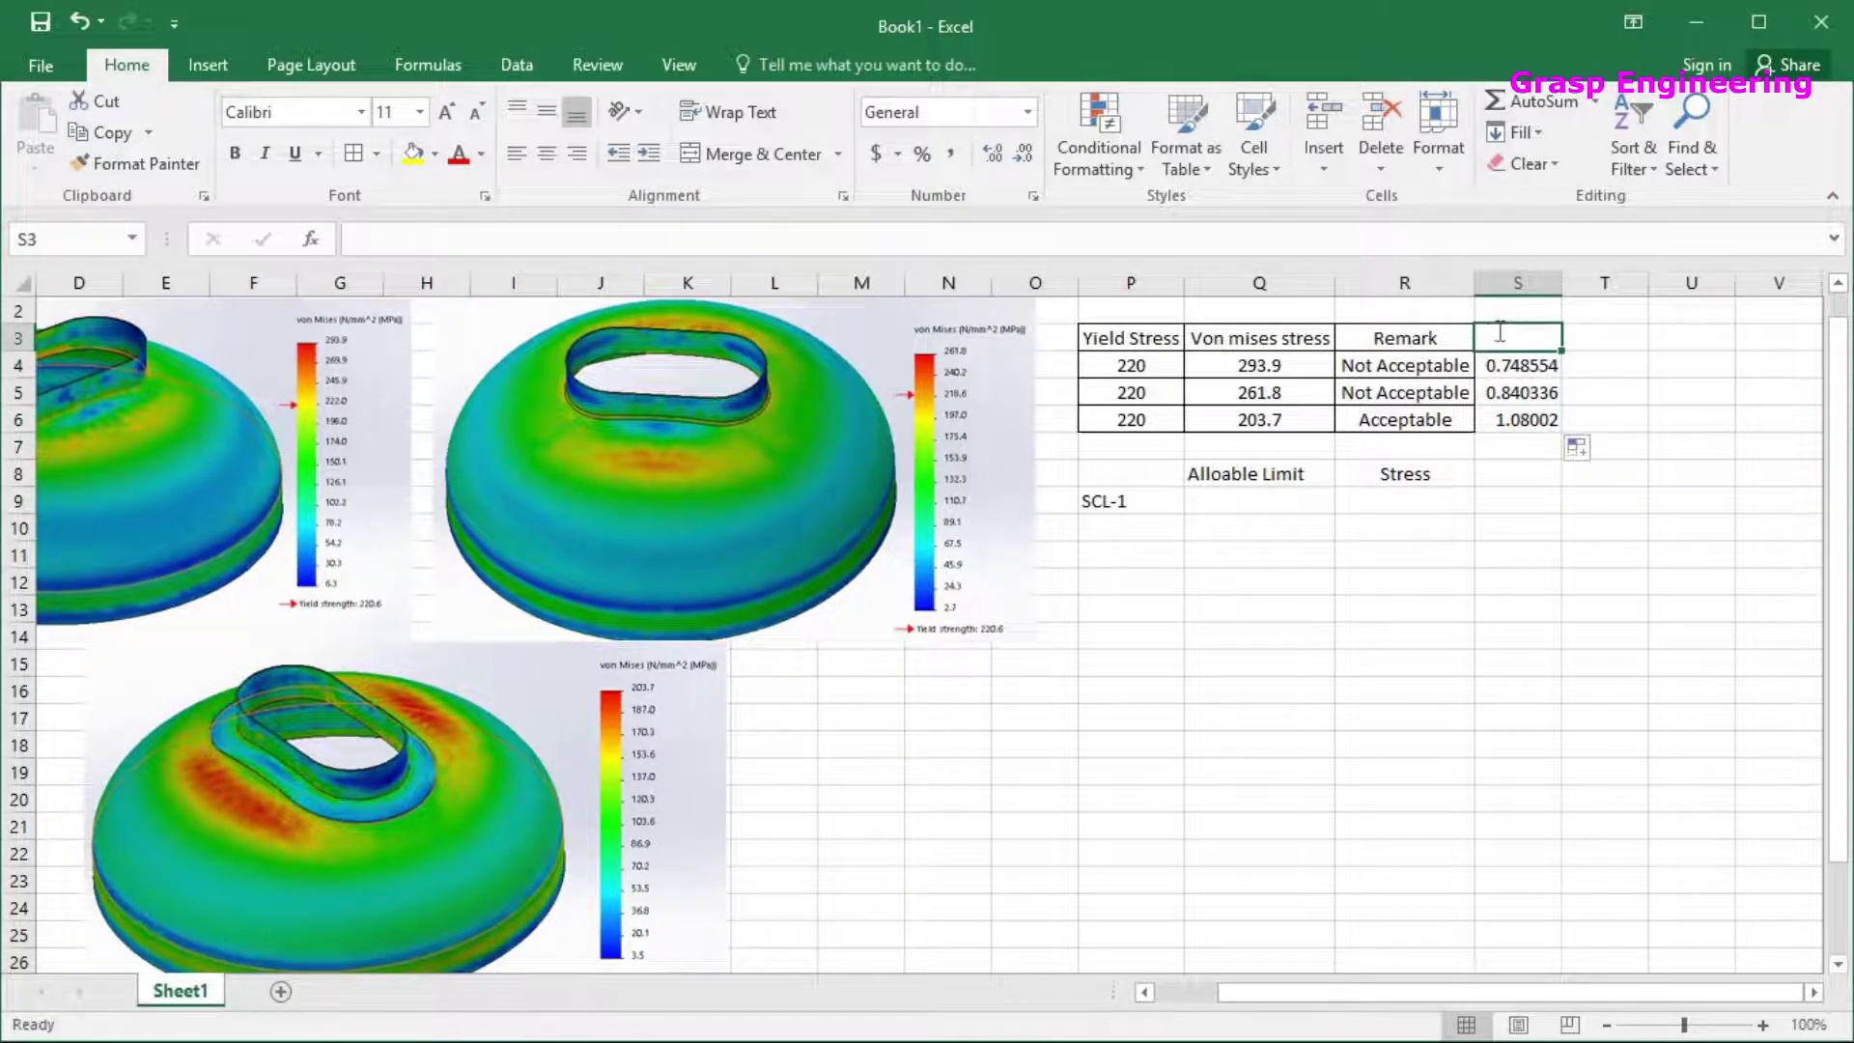
key(Up)
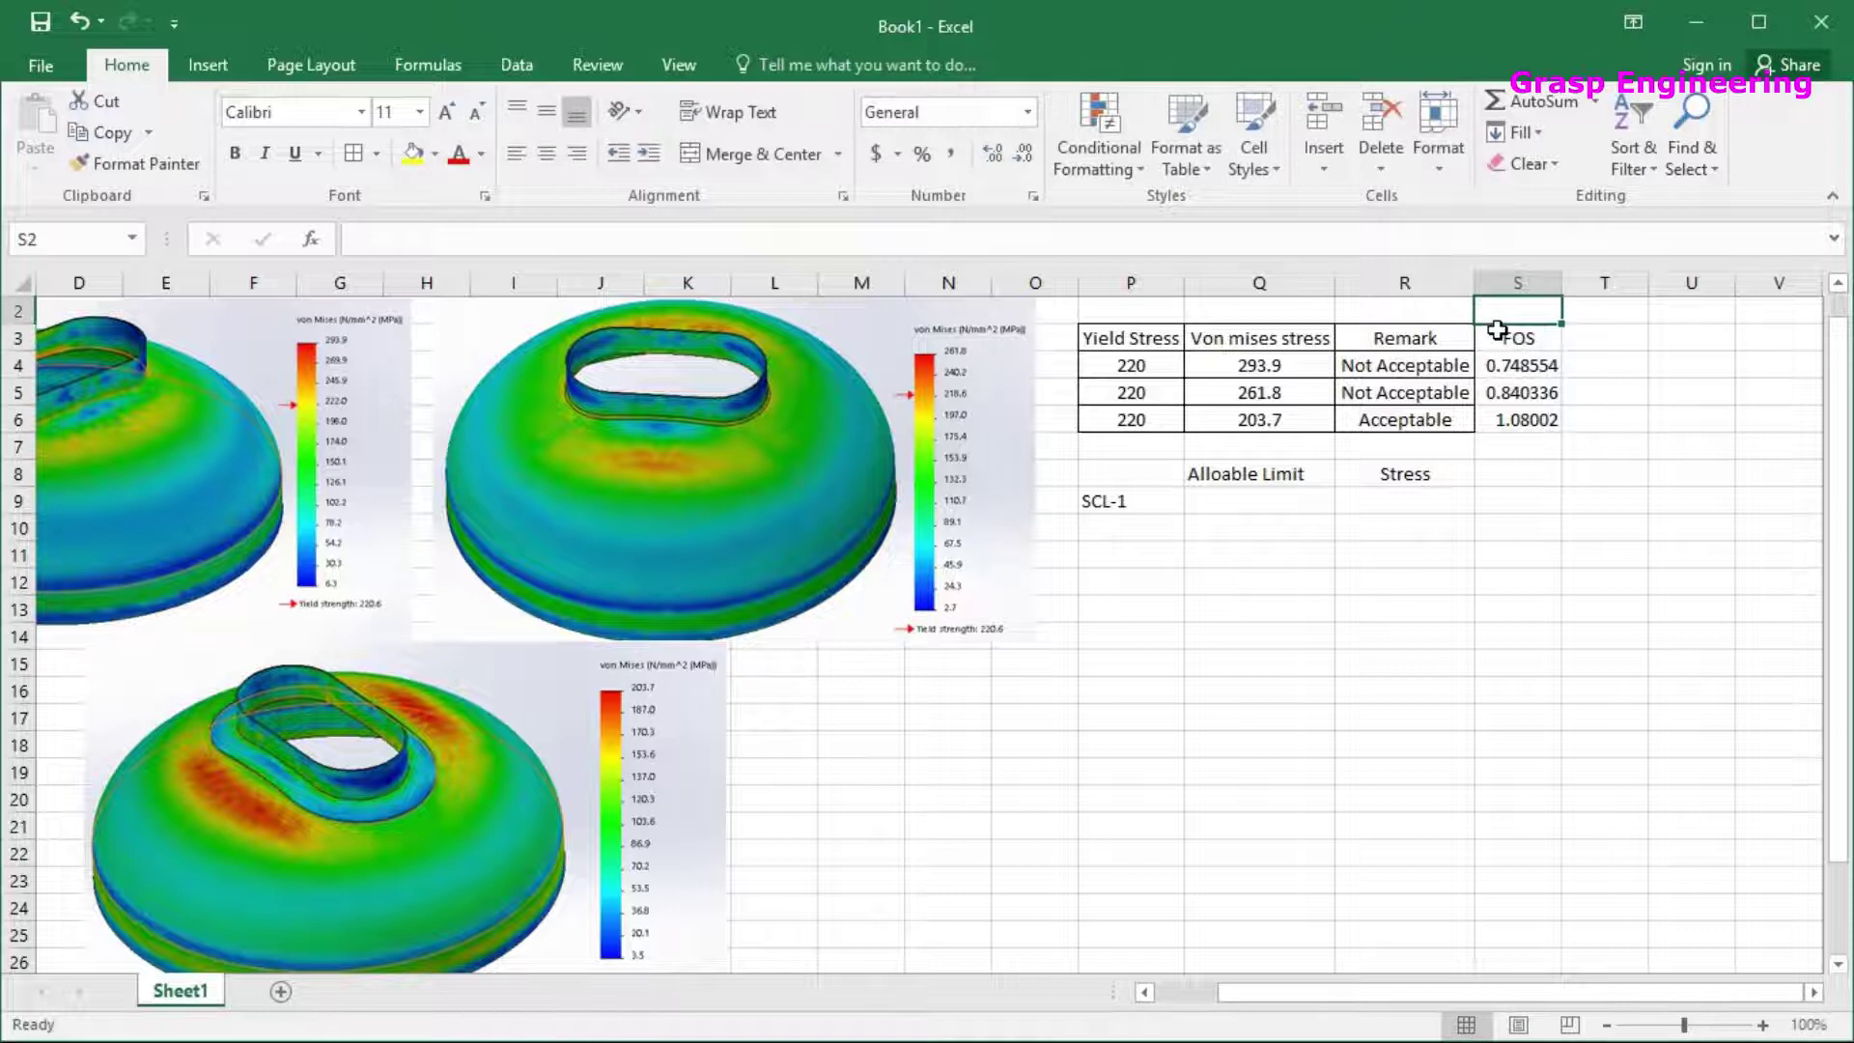
click(1492, 419)
click(1581, 521)
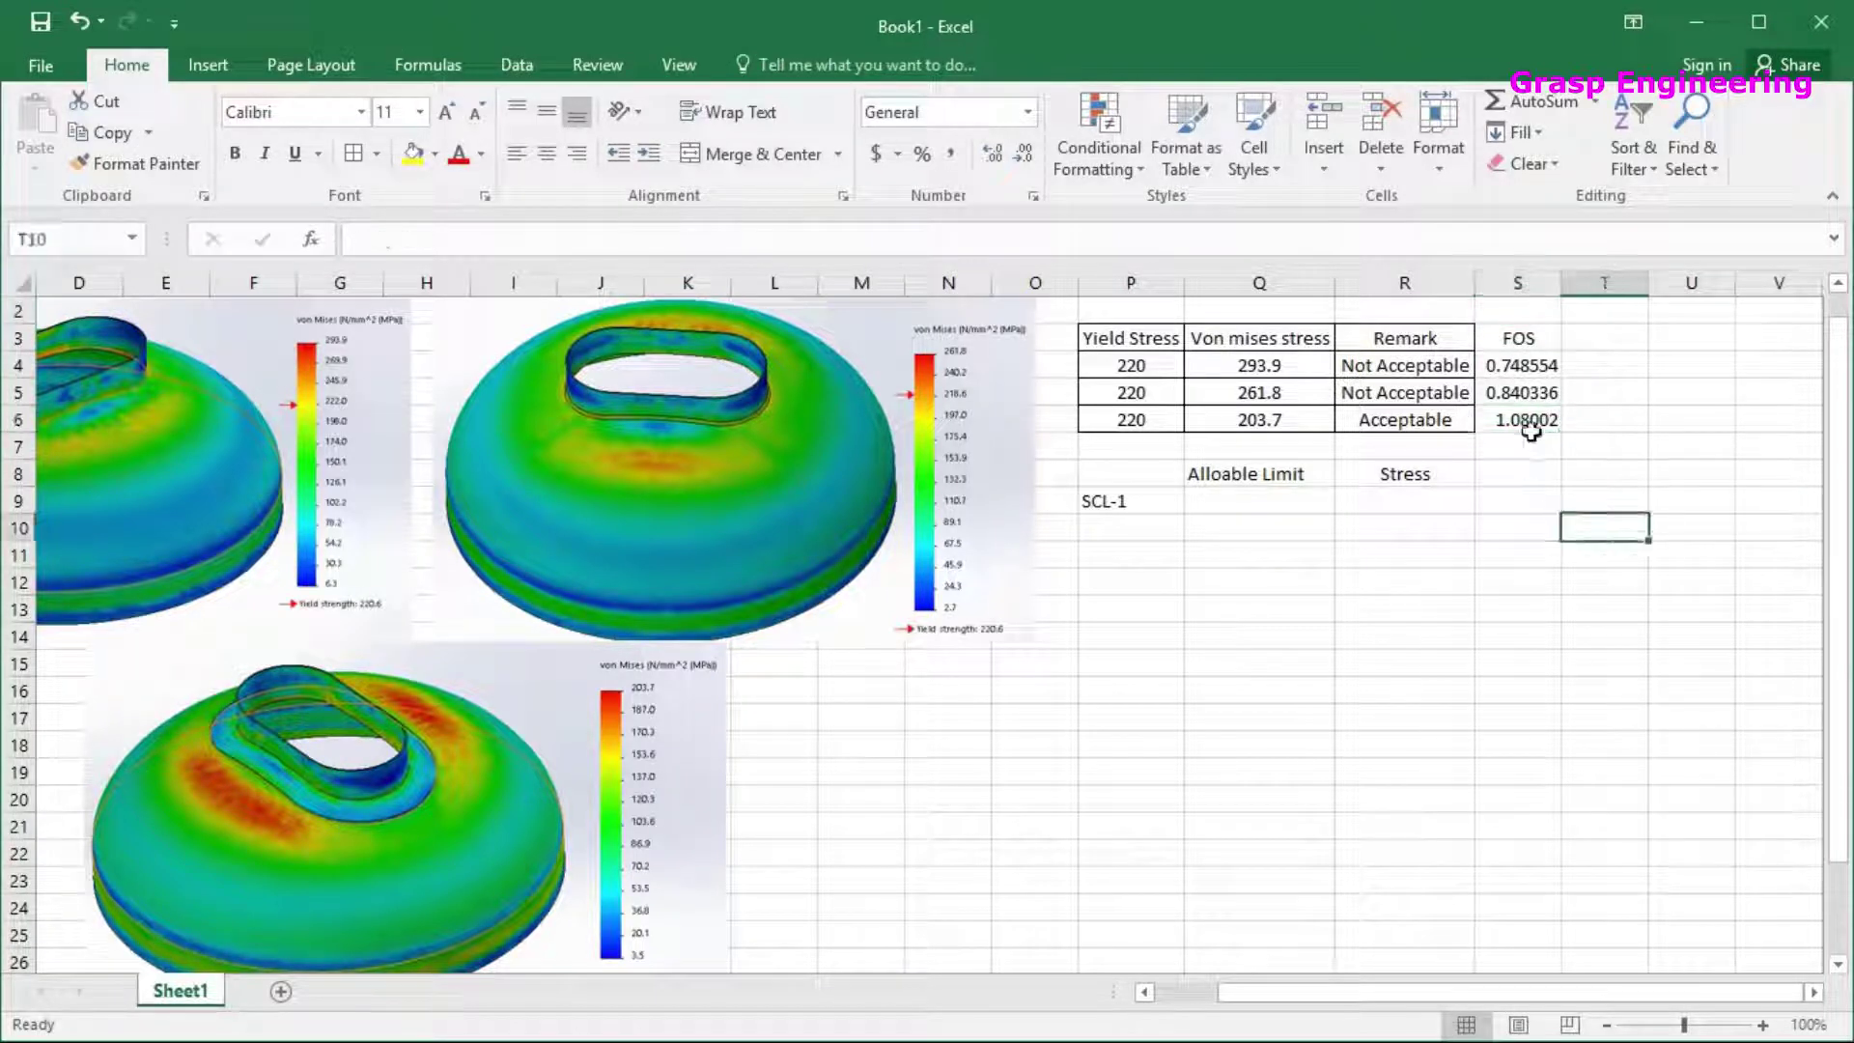
drag(1462, 342, 1506, 422)
click(362, 154)
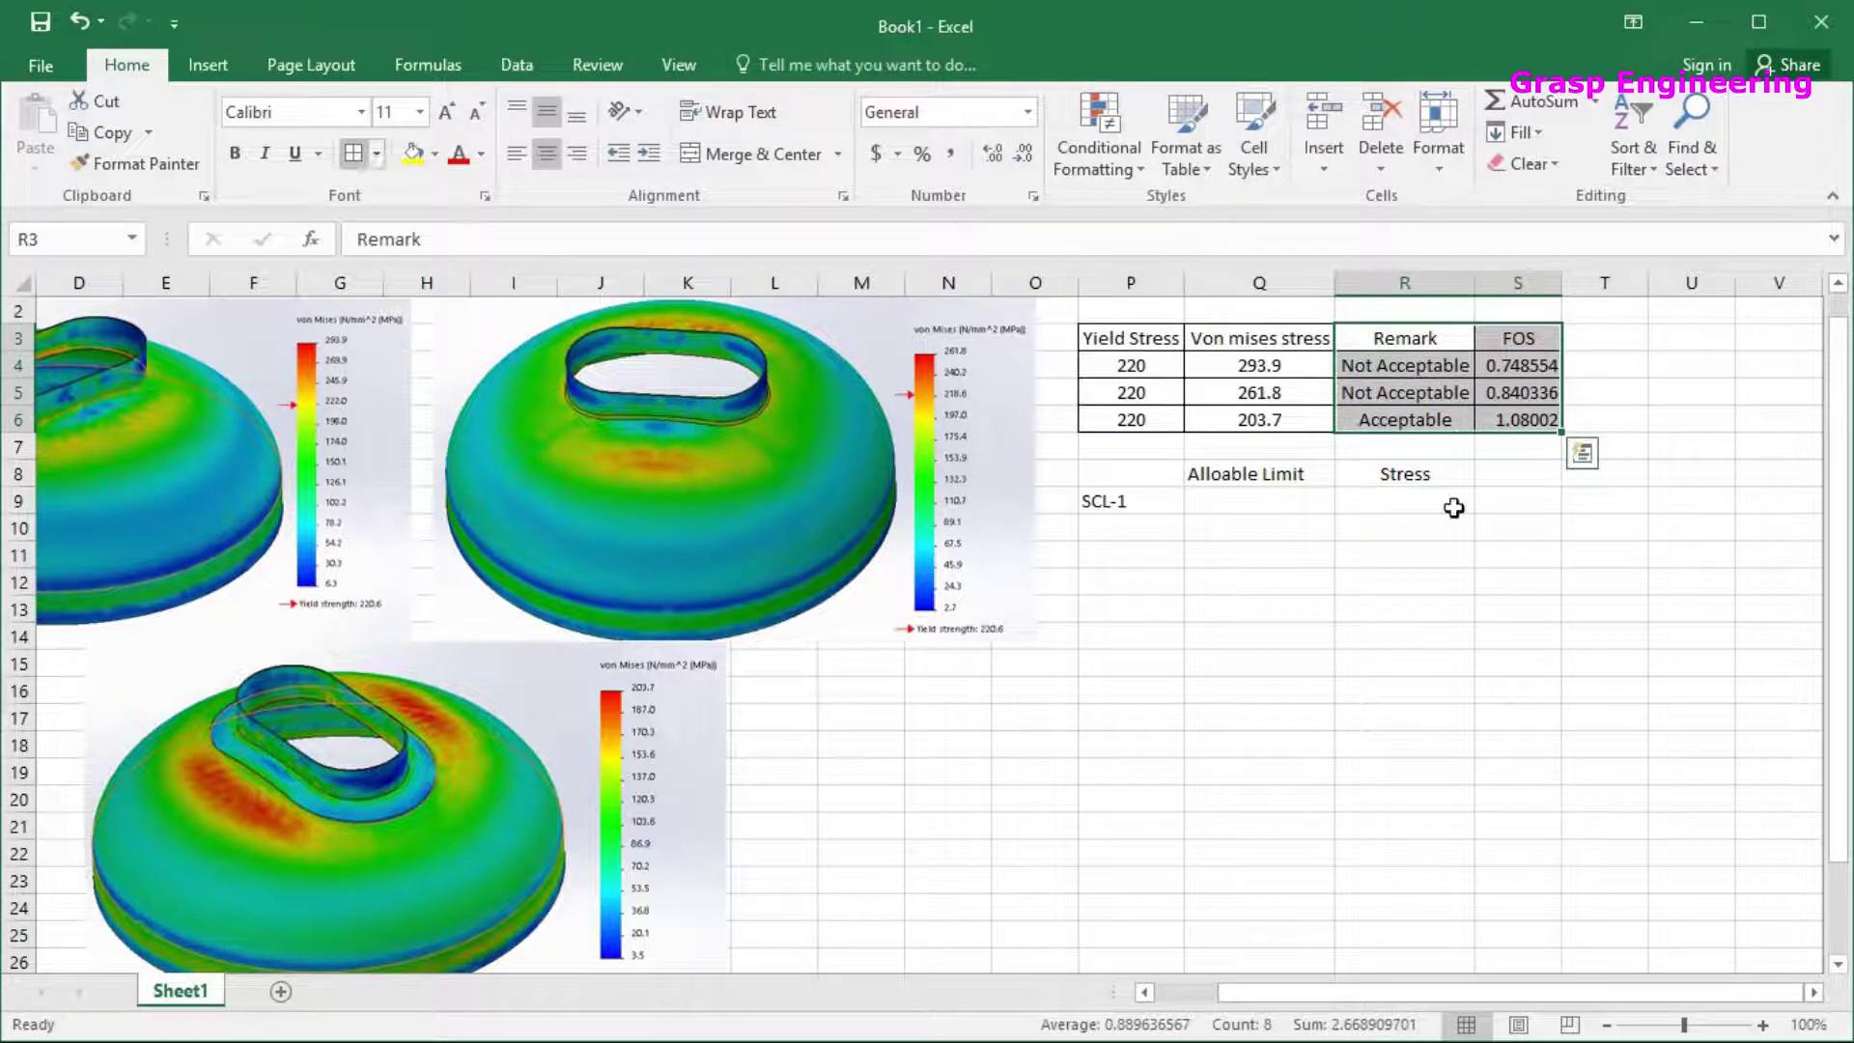
Clear the SCL notes from the range P8:R15
drag(1091, 474, 1475, 673)
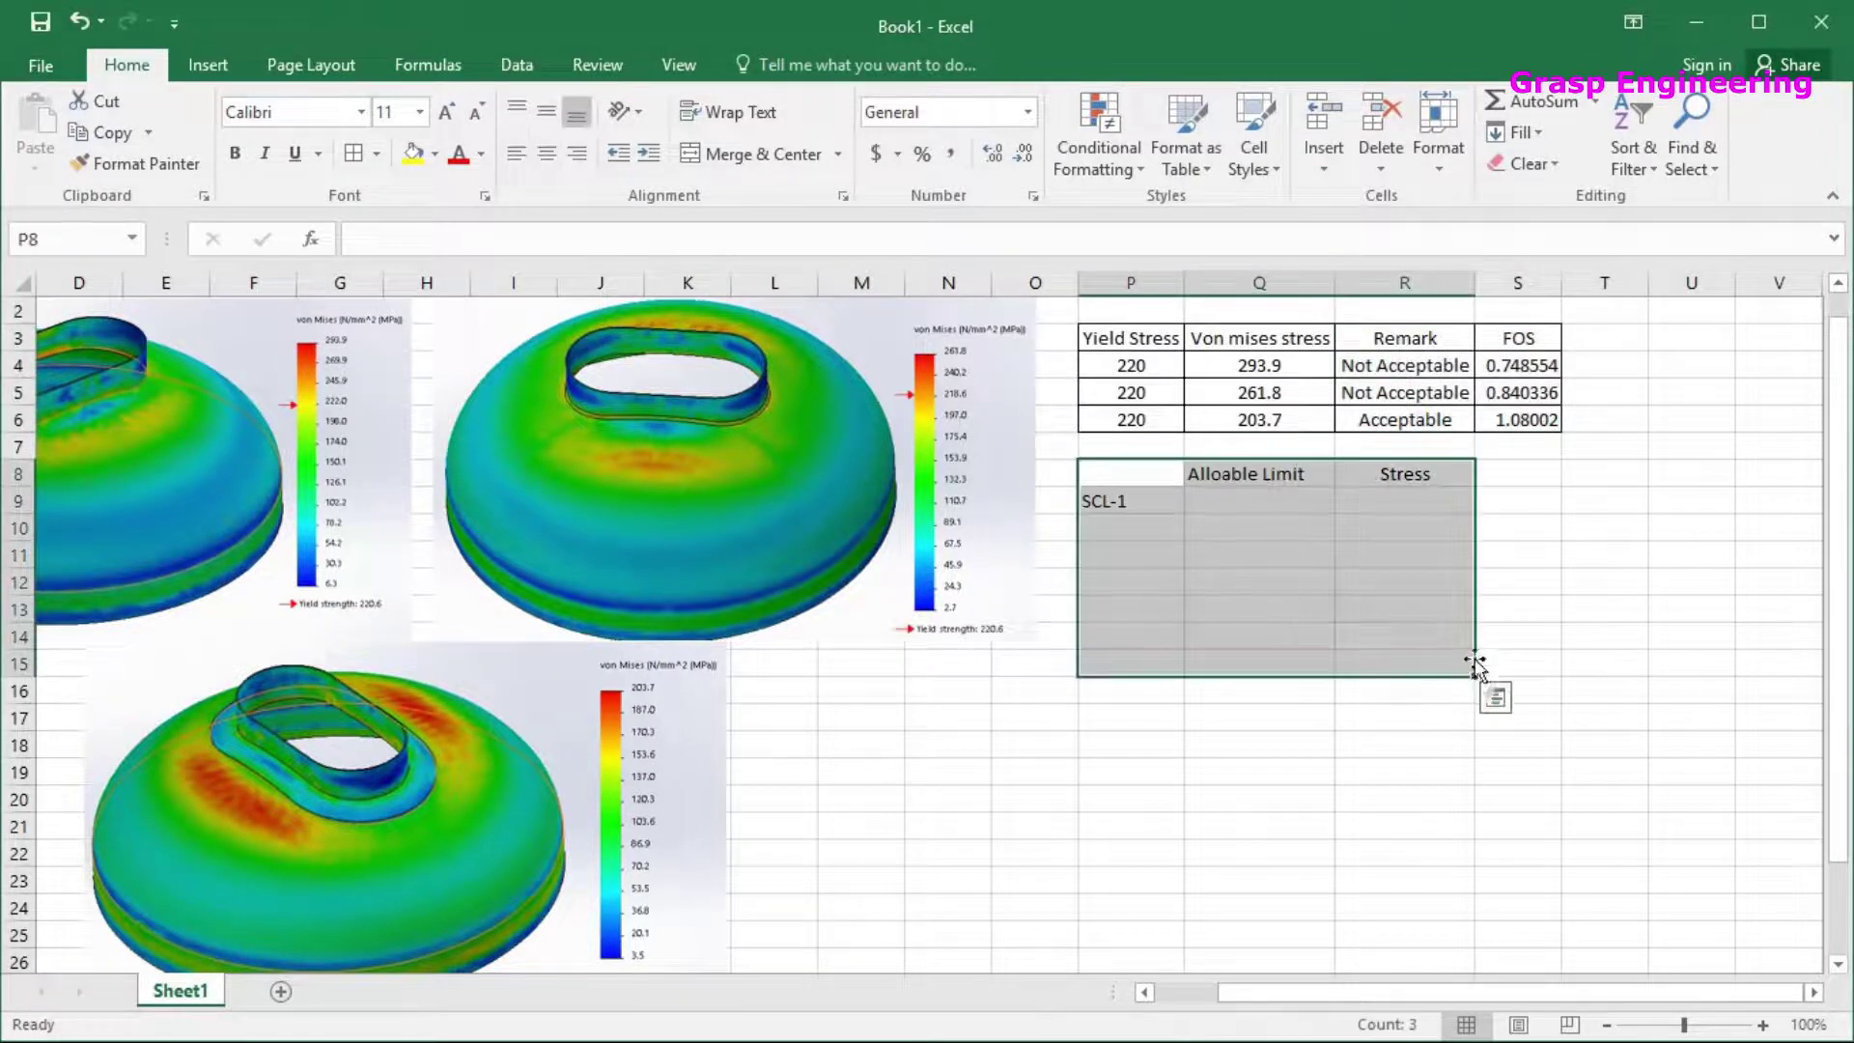
key(Delete)
click(1574, 688)
Switch to SOLIDWORKS and examine the Stress1 plot around the nozzle pad from a rotated view
key(alt+Tab)
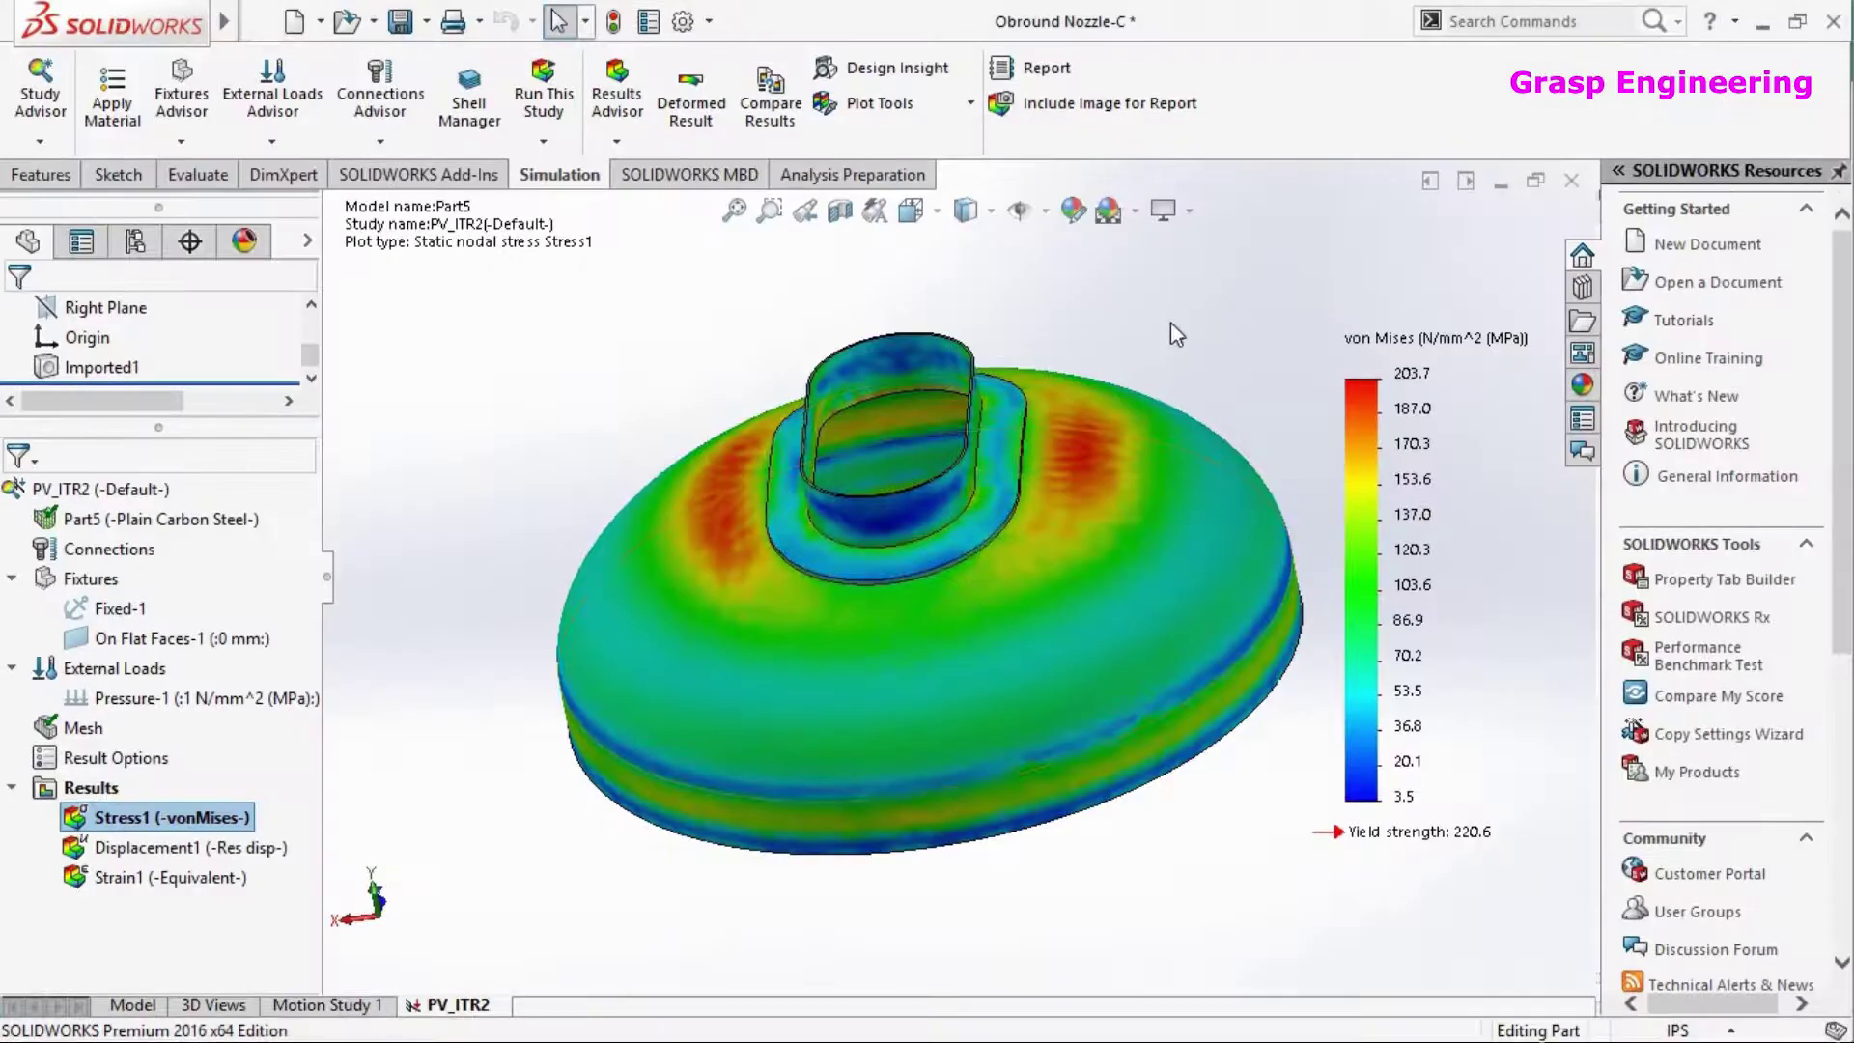
middle_drag(965, 628, 1023, 608)
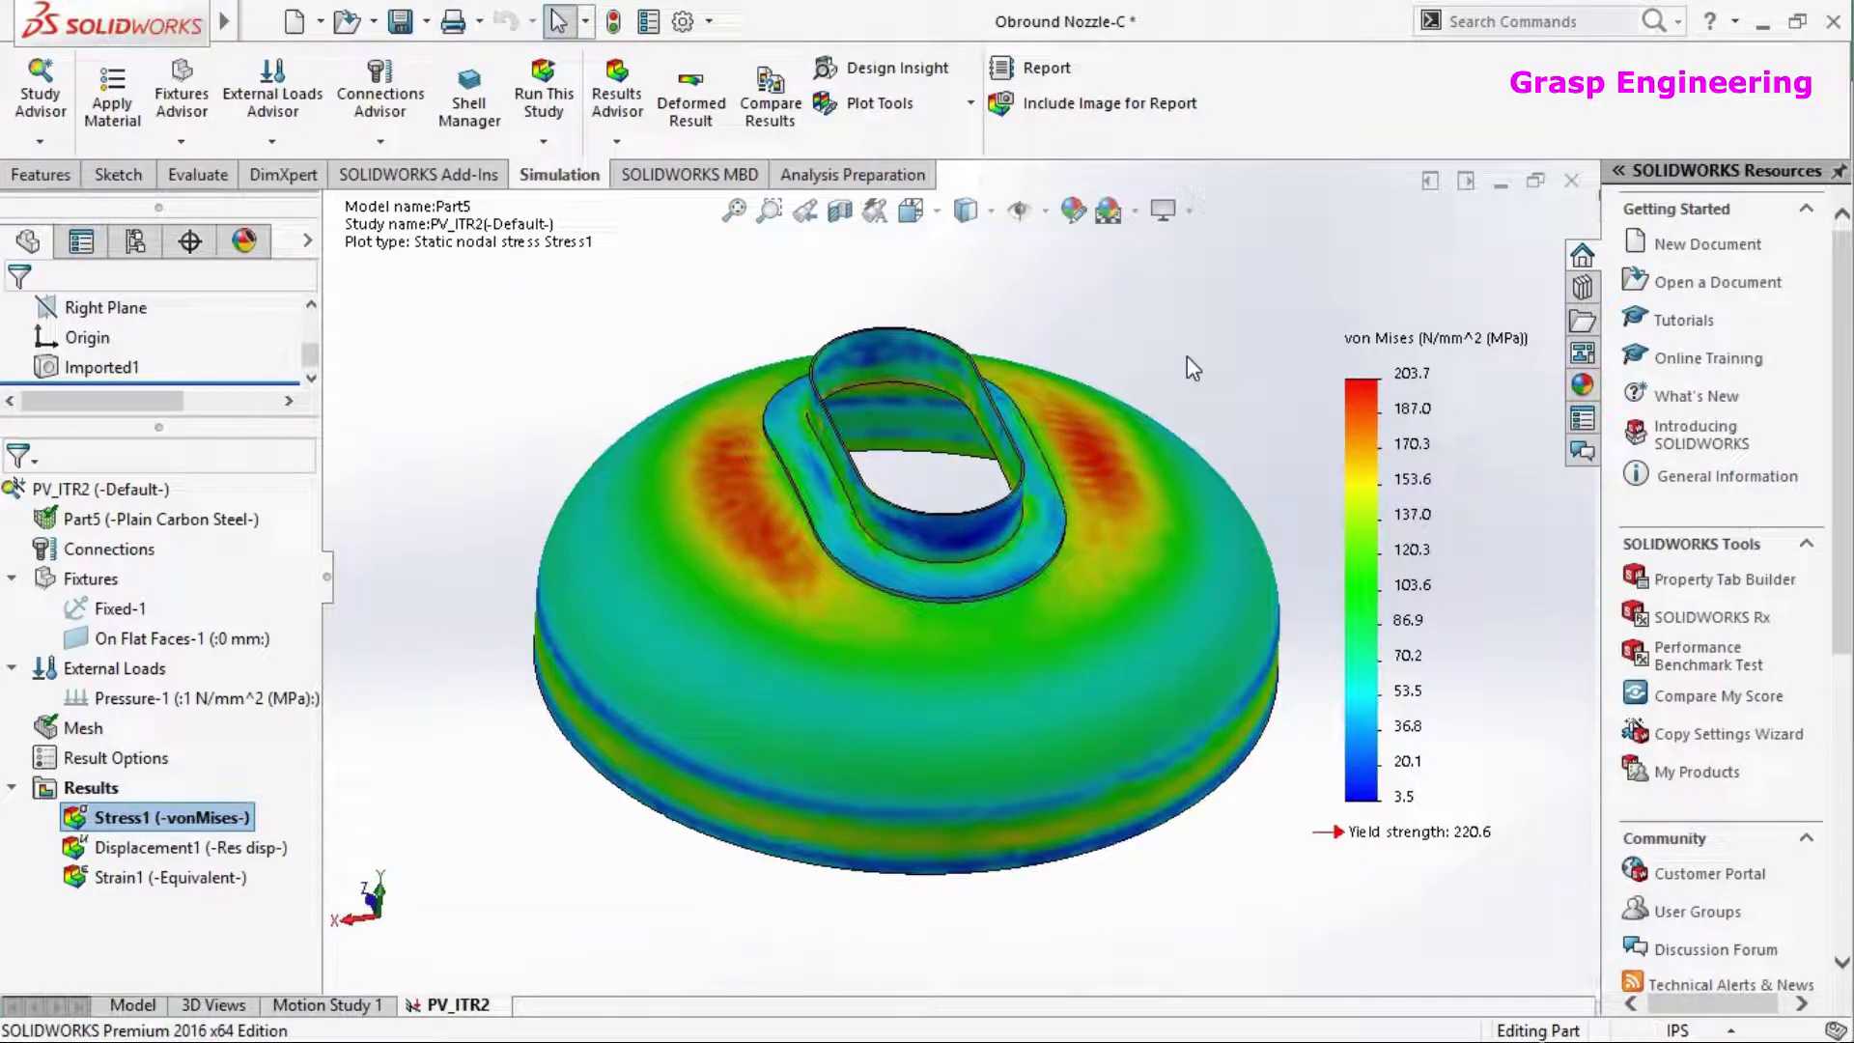